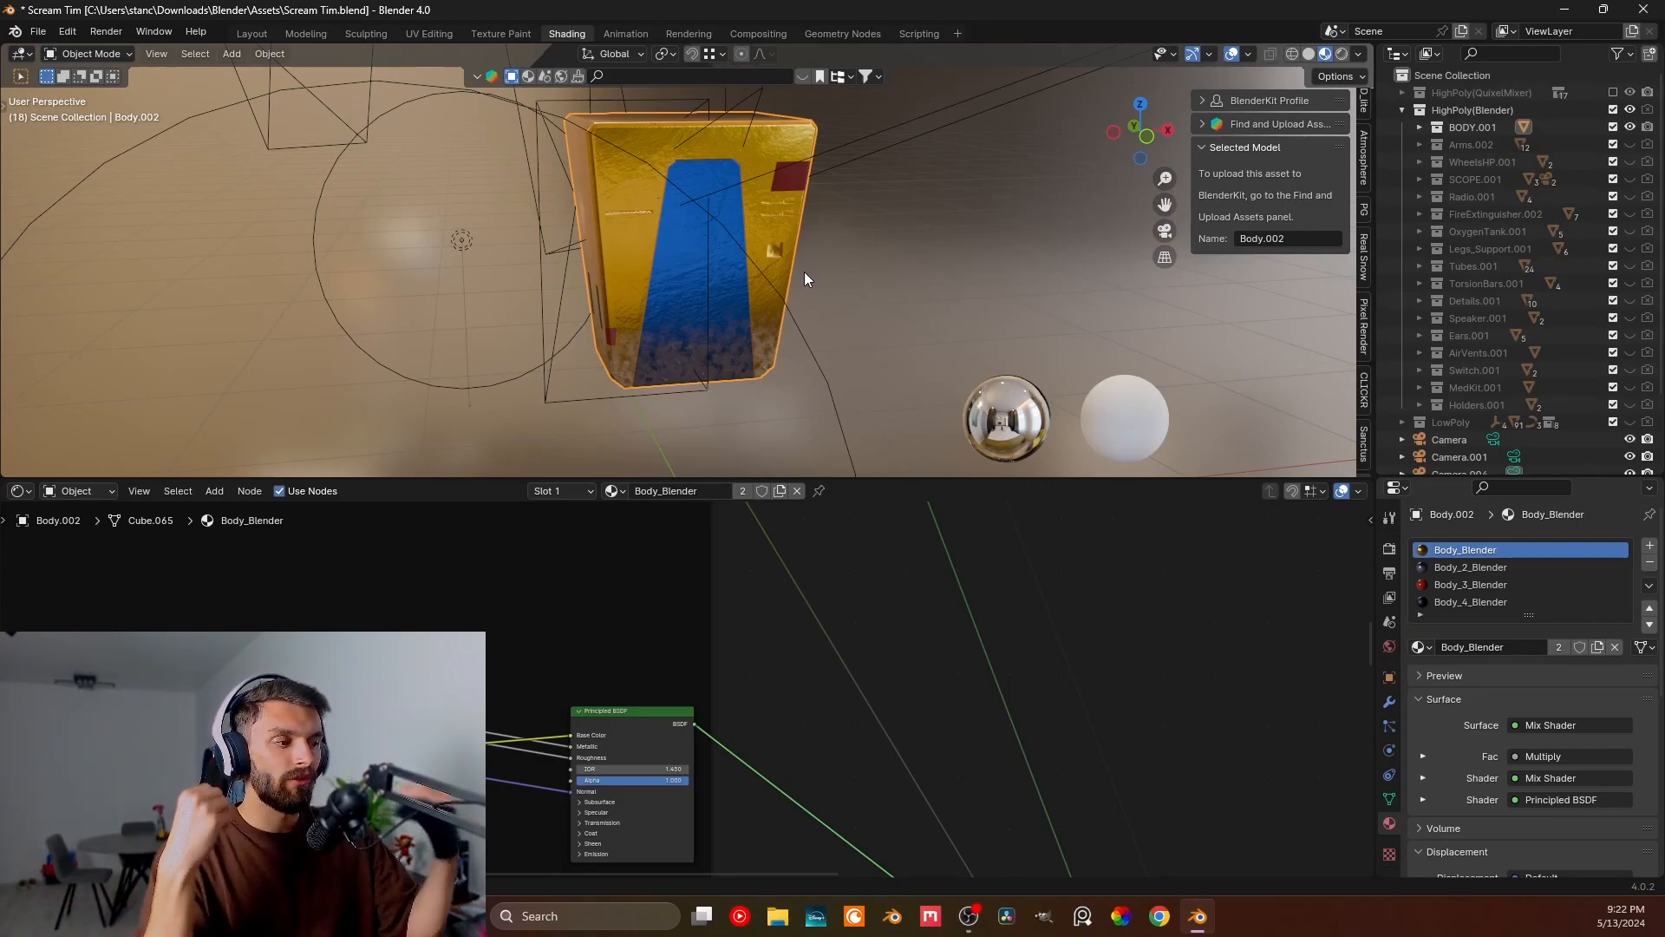
# - Move the Material Output node farther away from the final Mix Shader in the Body_Blender node tree
pyautogui.scroll(-3, 718, 652)
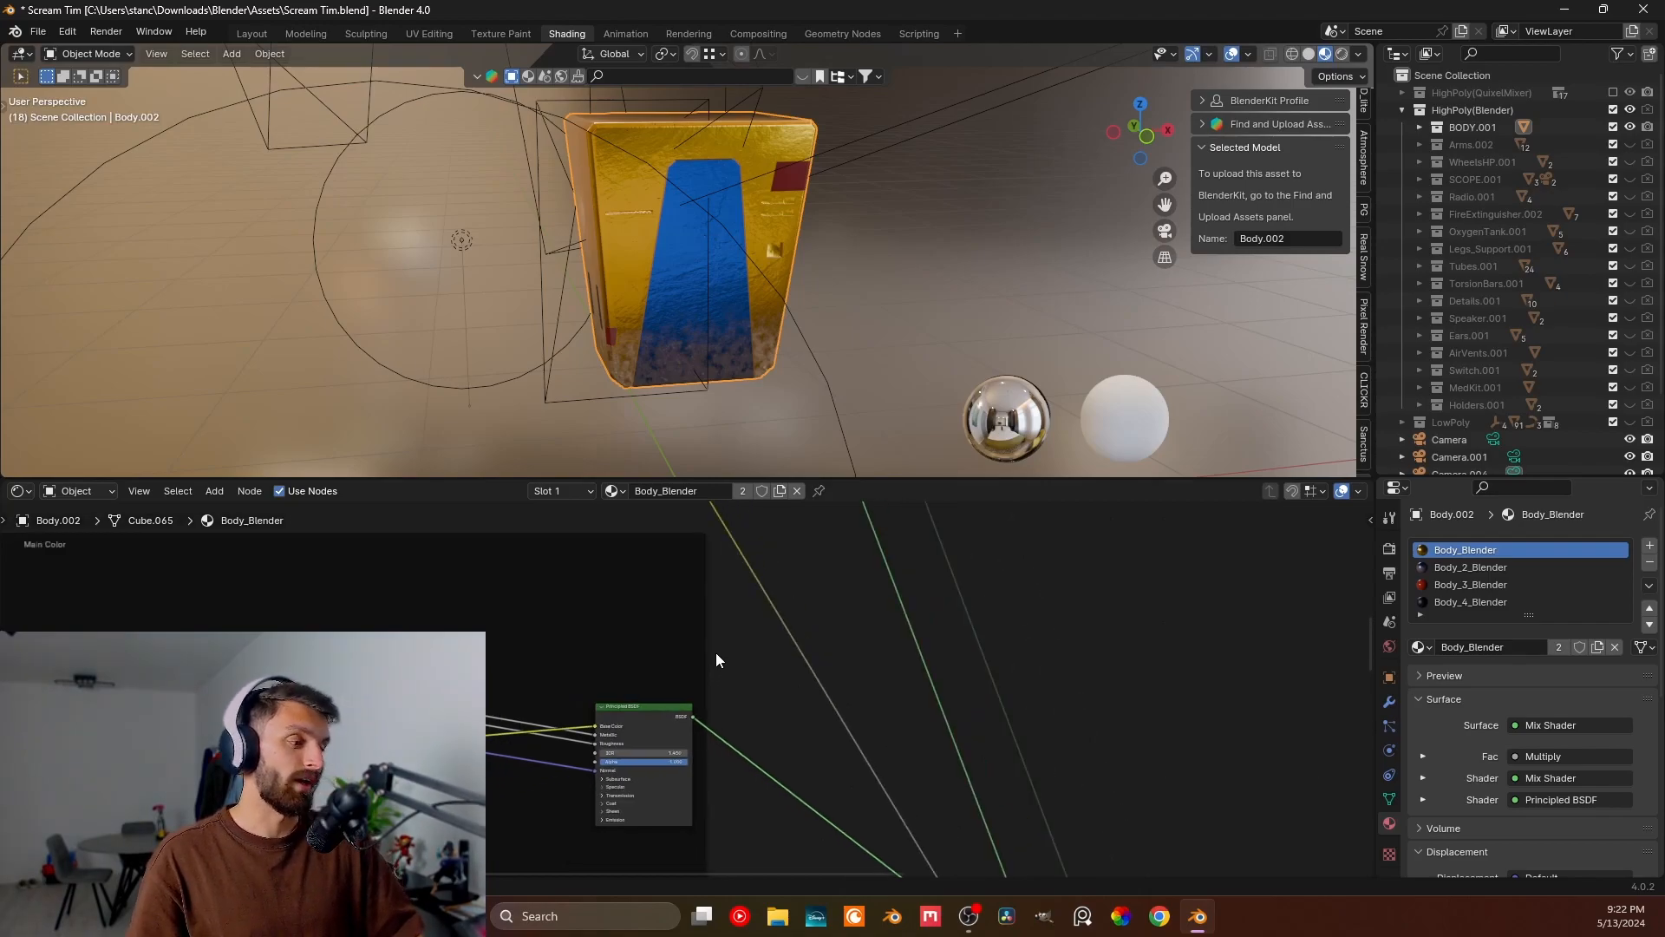
pyautogui.scroll(-5, 701, 692)
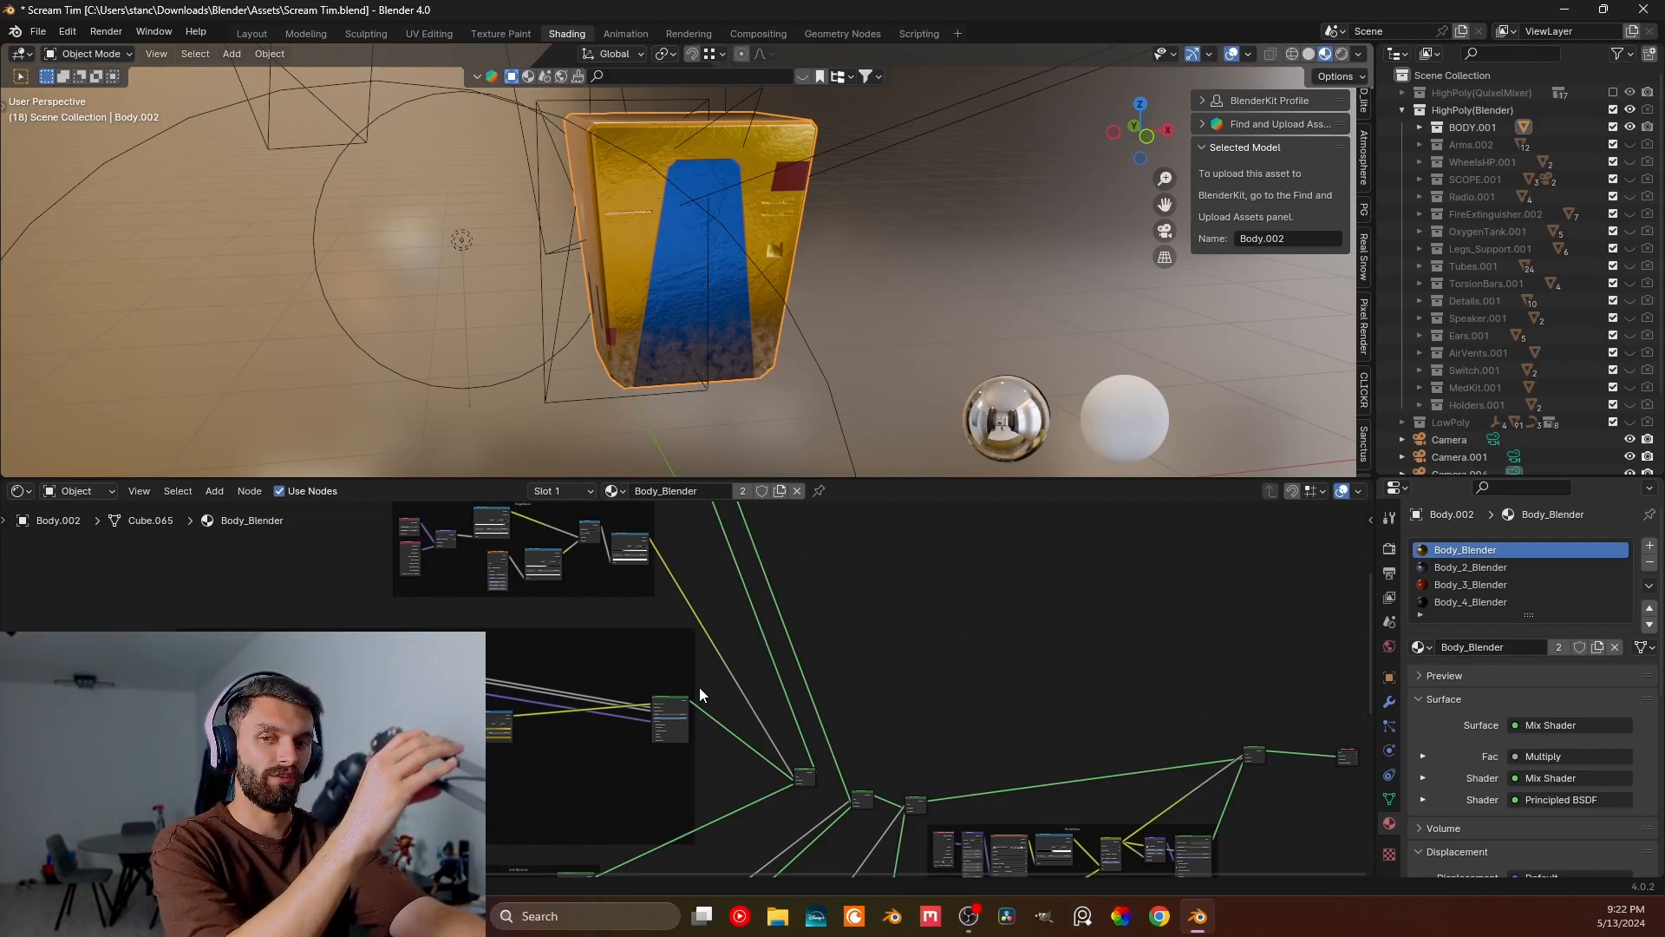
pyautogui.moveTo(699, 687); pyautogui.dragTo(685, 725, button='middle')
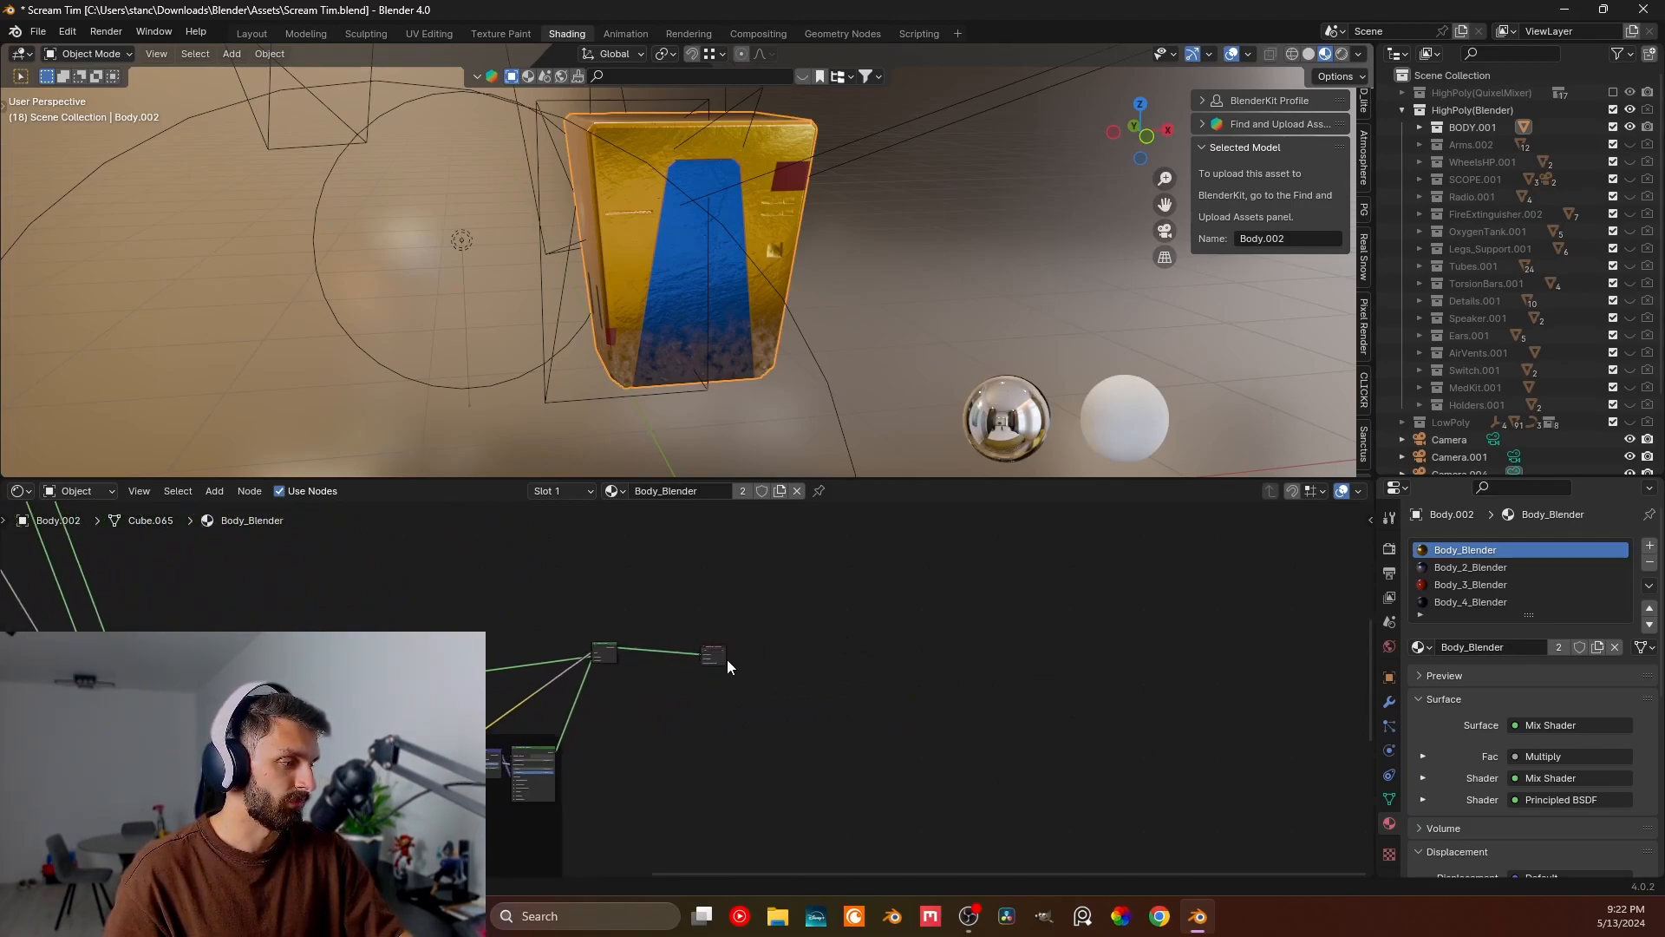
pyautogui.moveTo(722, 657); pyautogui.dragTo(892, 659)
pyautogui.moveTo(408, 583); pyautogui.dragTo(550, 694, button='middle')
pyautogui.scroll(1, 668, 734)
pyautogui.scroll(-1, 672, 739)
pyautogui.scroll(2, 681, 745)
pyautogui.moveTo(685, 742); pyautogui.dragTo(664, 741, button='middle')
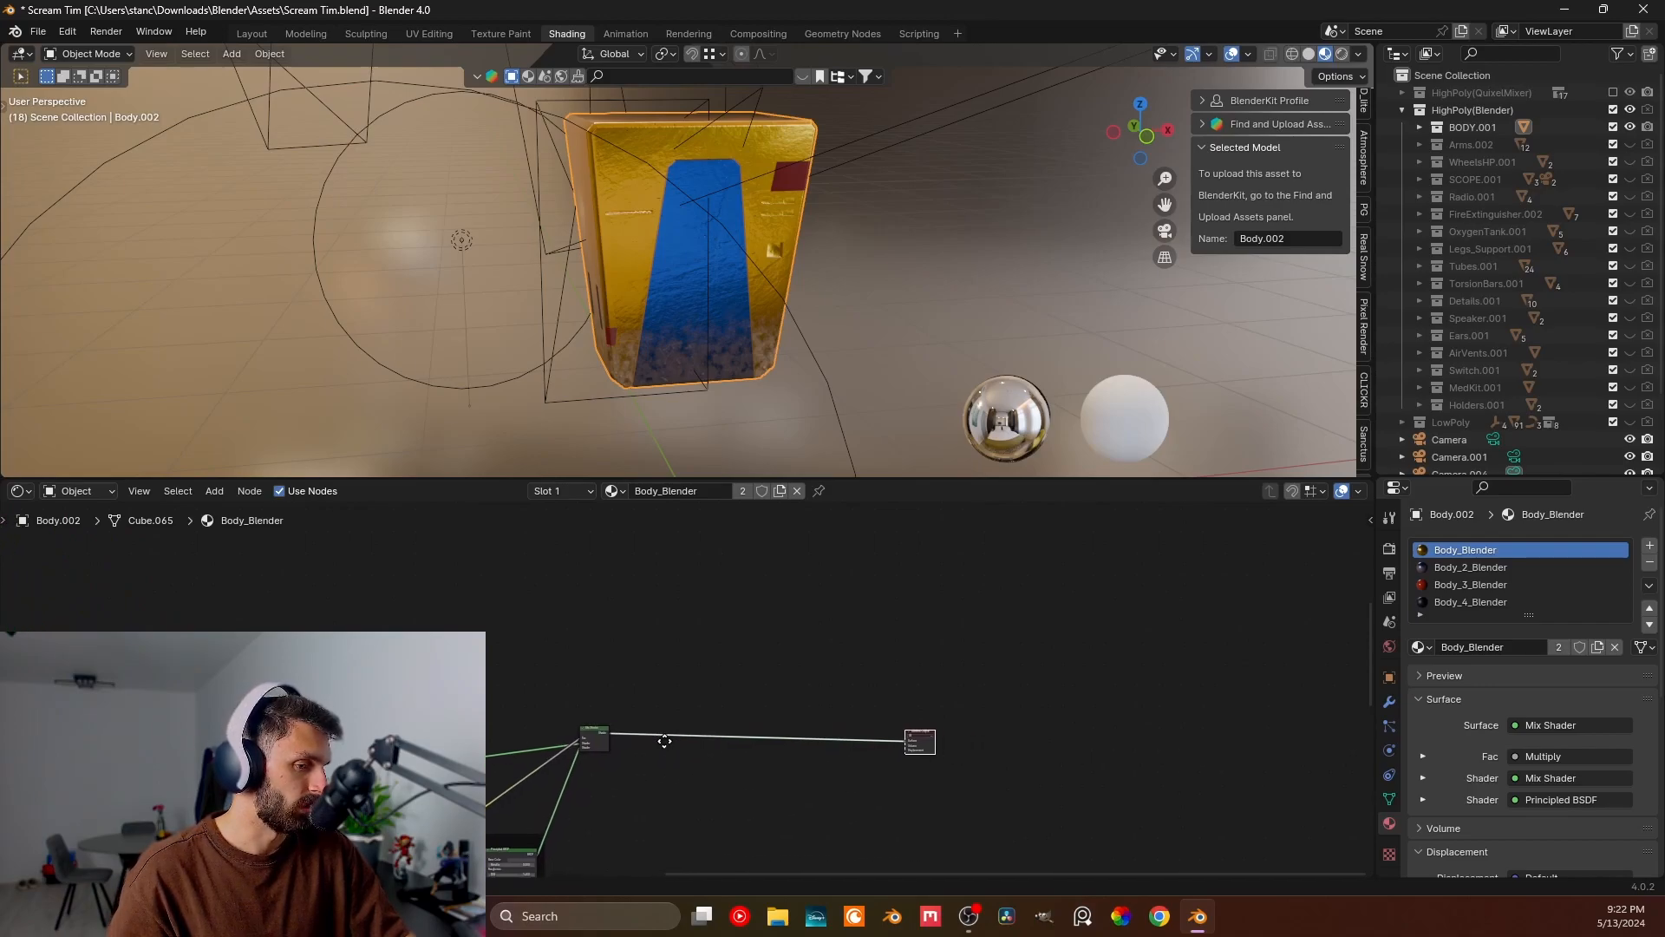
# - Duplicate the final Mix Shader and place the unconnected copy above the link to the Material Output
pyautogui.click(702, 803)
pyautogui.moveTo(702, 803); pyautogui.dragTo(718, 716, button='middle')
pyautogui.scroll(2, 717, 716)
pyautogui.click(569, 644)
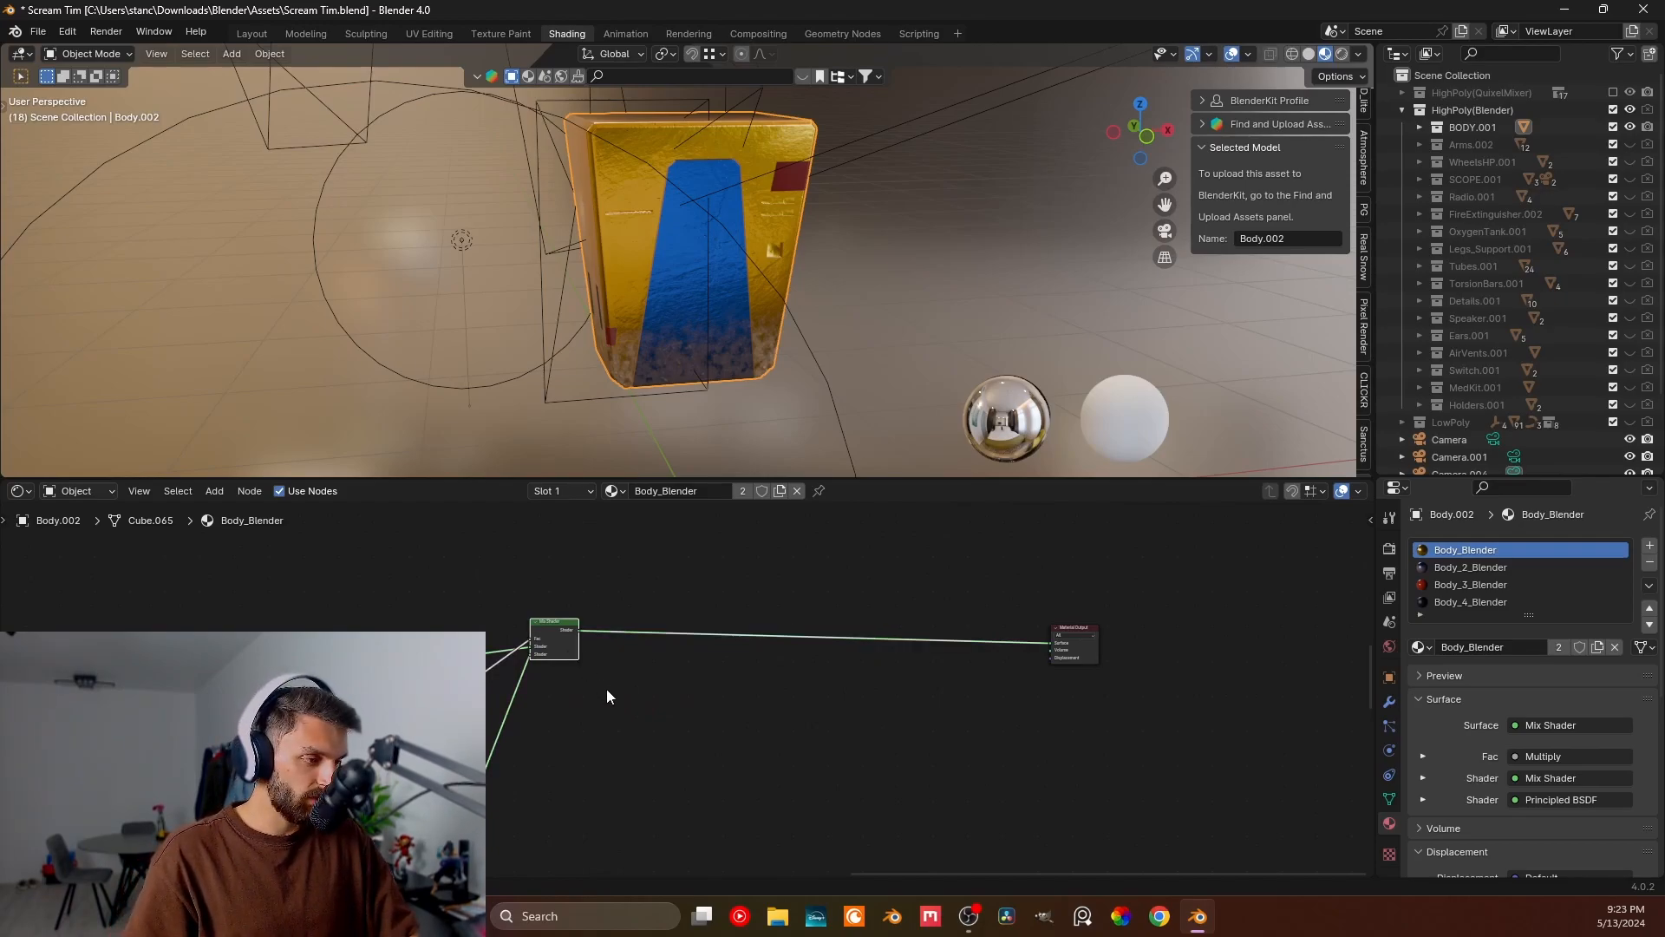
pyautogui.hotkey('shift', 'd')
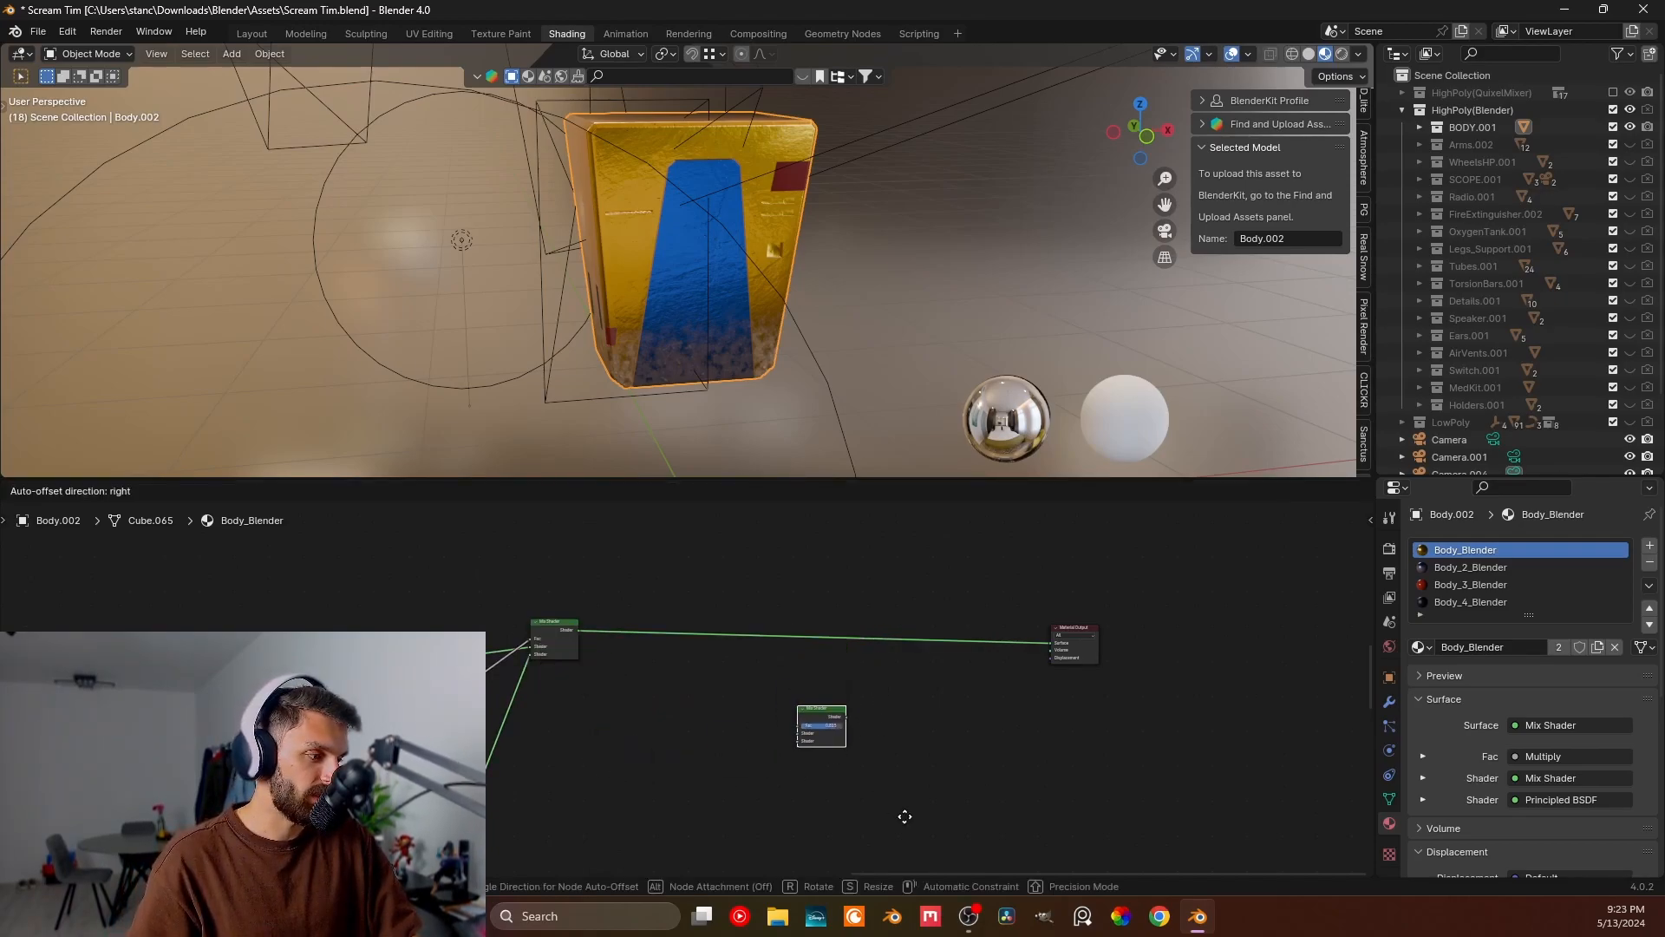
pyautogui.click(929, 582)
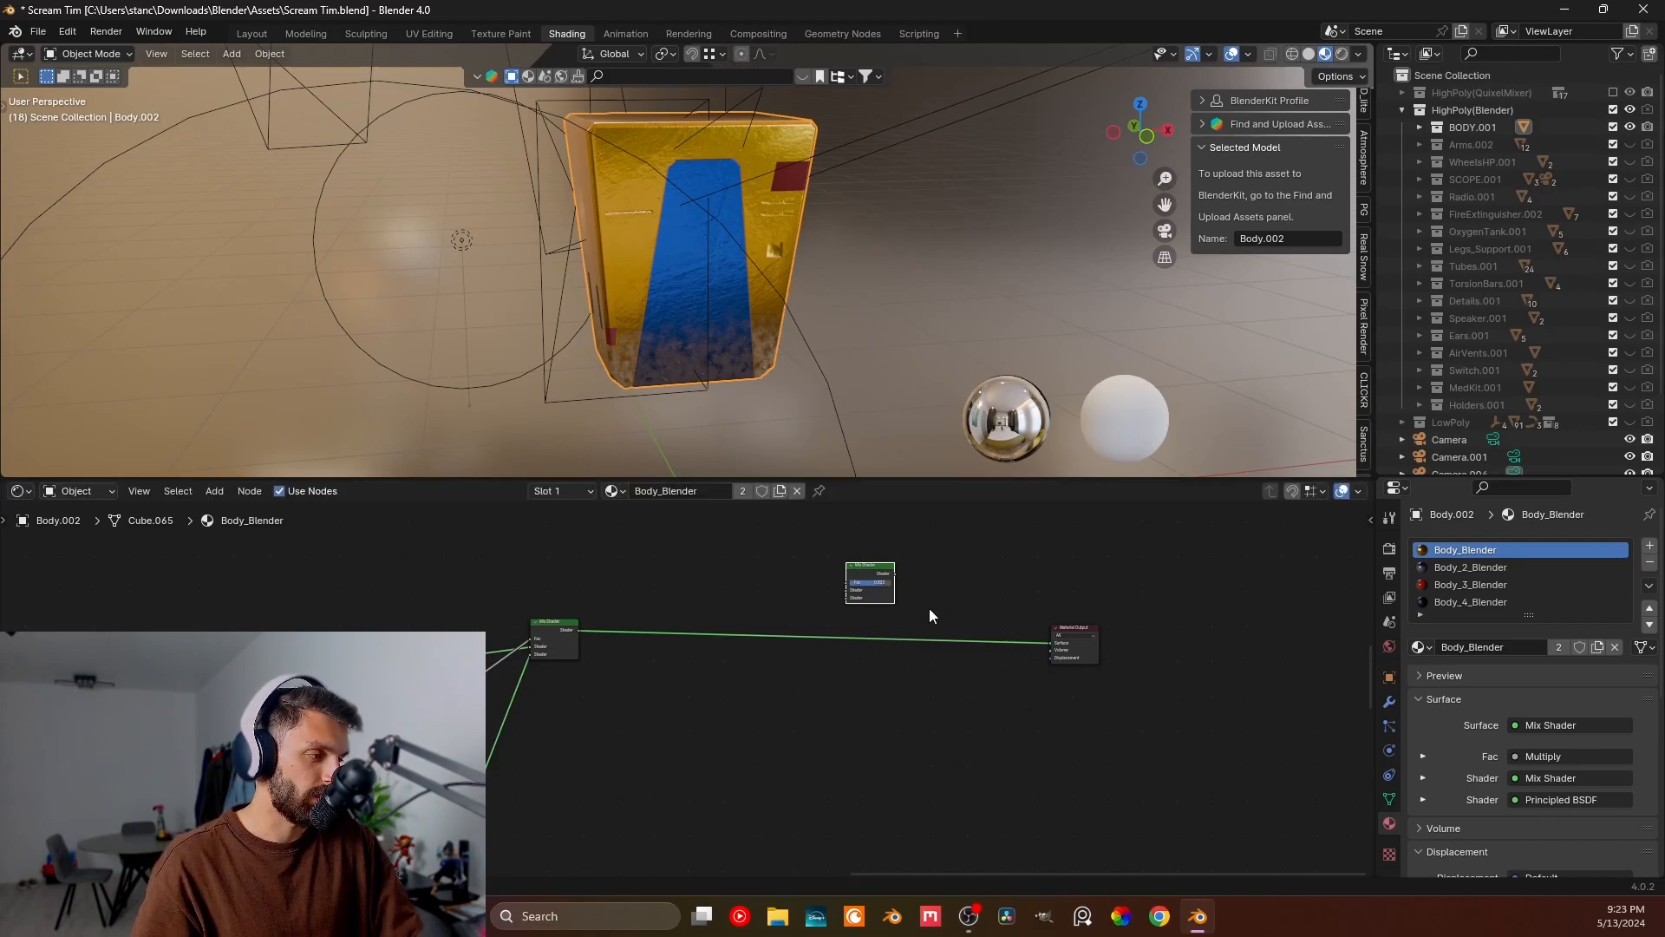
pyautogui.moveTo(864, 571); pyautogui.dragTo(1011, 540)
pyautogui.click(877, 575)
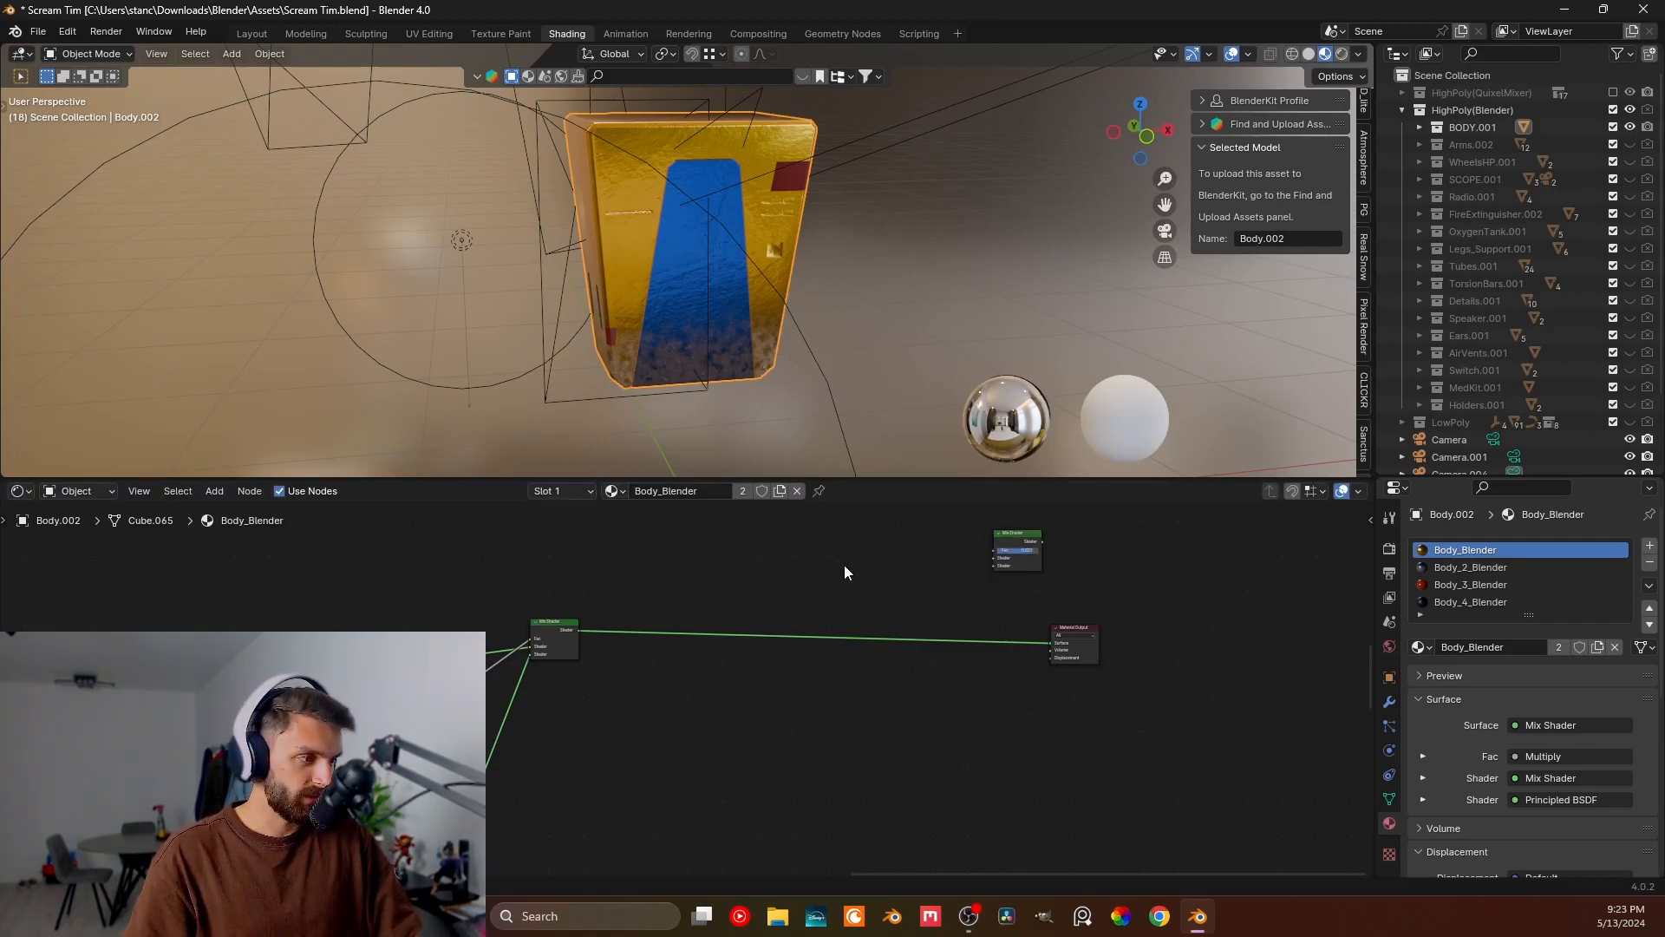
# - Add a Principled BSDF node below the final shader link and reposition the duplicated Mix Shader above that link
pyautogui.hotkey('shift', 'space')
pyautogui.press('Escape')
pyautogui.hotkey('shift', 'a')
pyautogui.write('prin')
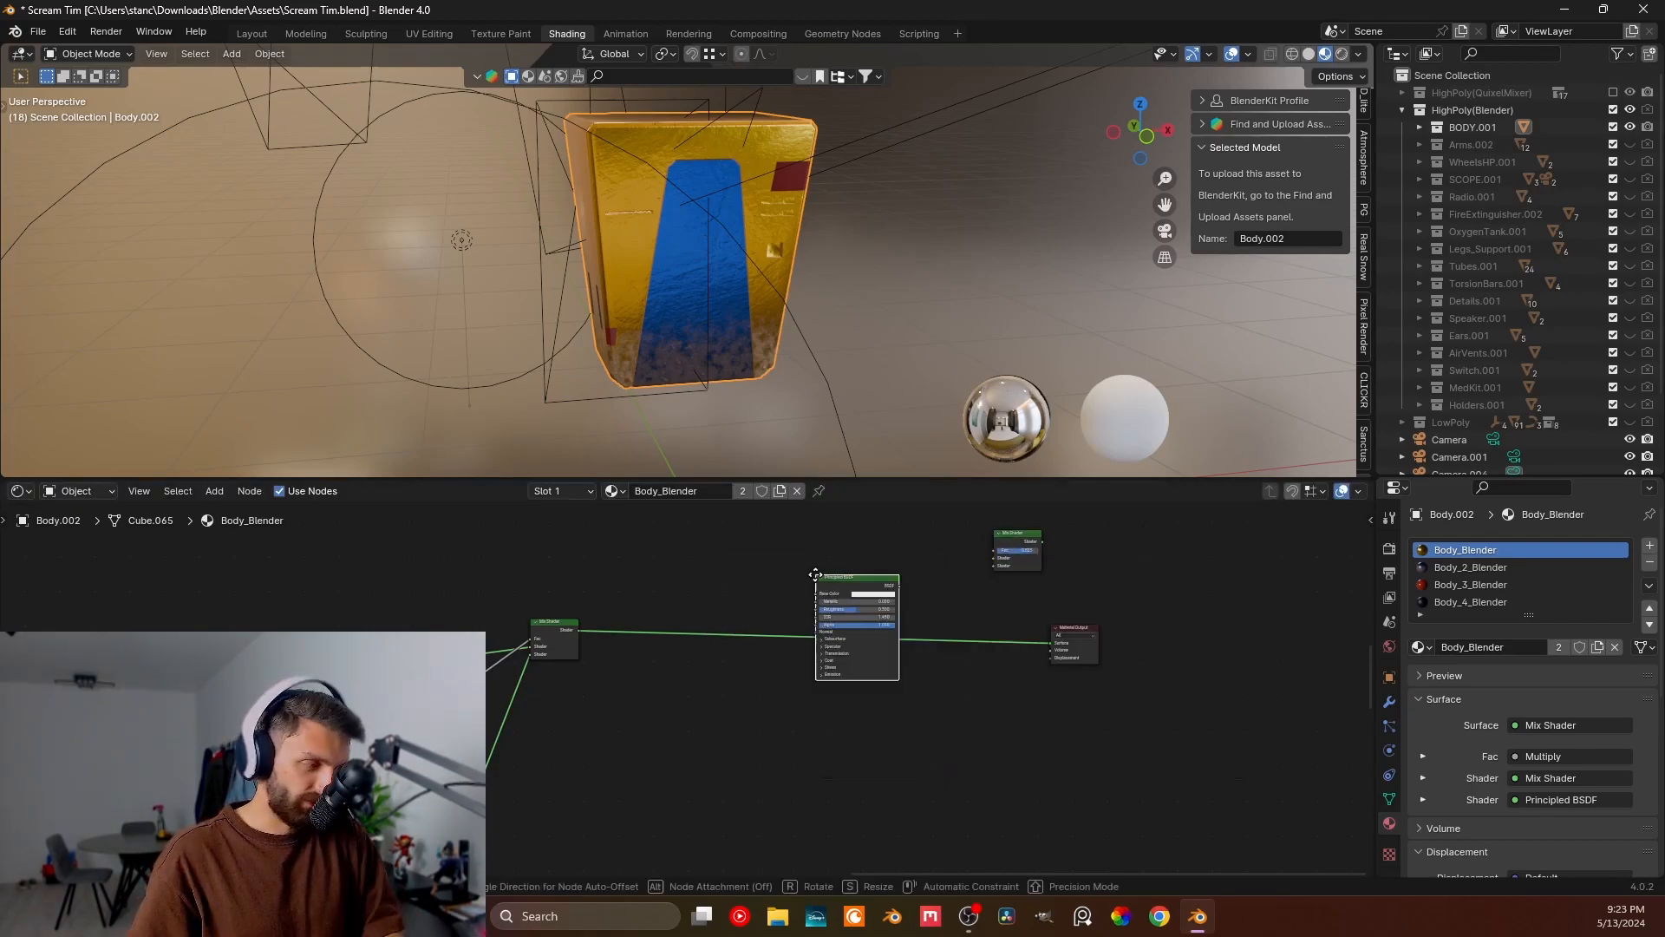
pyautogui.press('Return')
pyautogui.click(780, 727)
pyautogui.click(1009, 541)
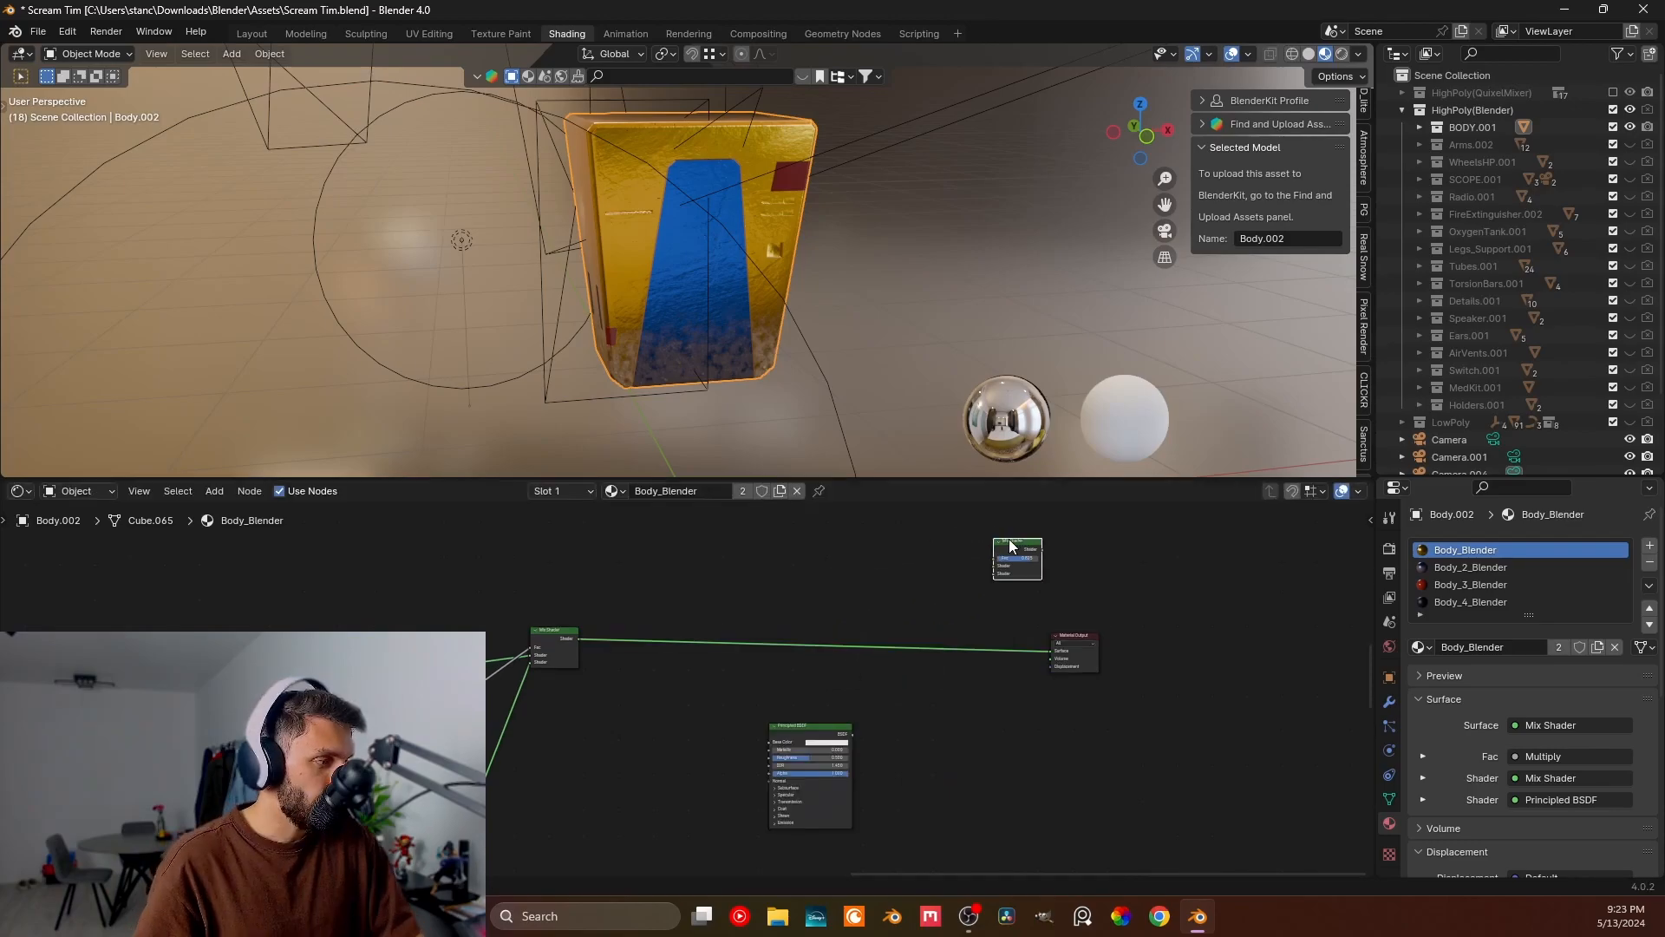
pyautogui.moveTo(1011, 545); pyautogui.dragTo(954, 583)
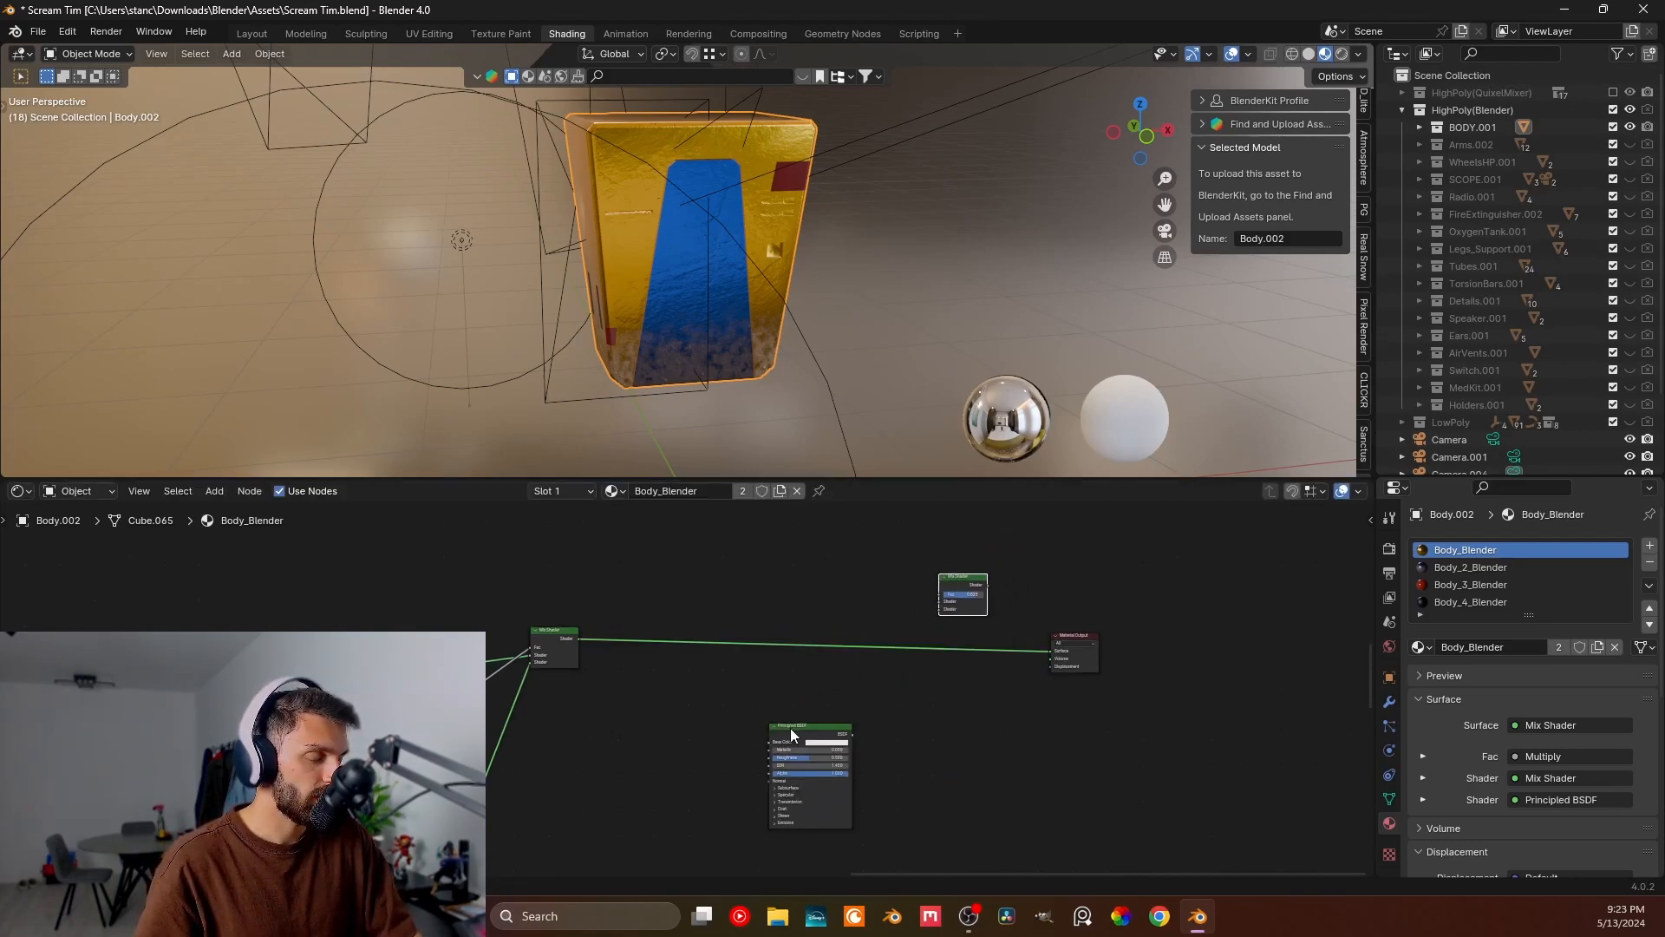
# - Add an Image Texture node connected to the Base Color of the new Principled BSDF
pyautogui.moveTo(790, 727); pyautogui.dragTo(681, 742)
pyautogui.write('ima')
pyautogui.press('Return')
pyautogui.click(693, 724)
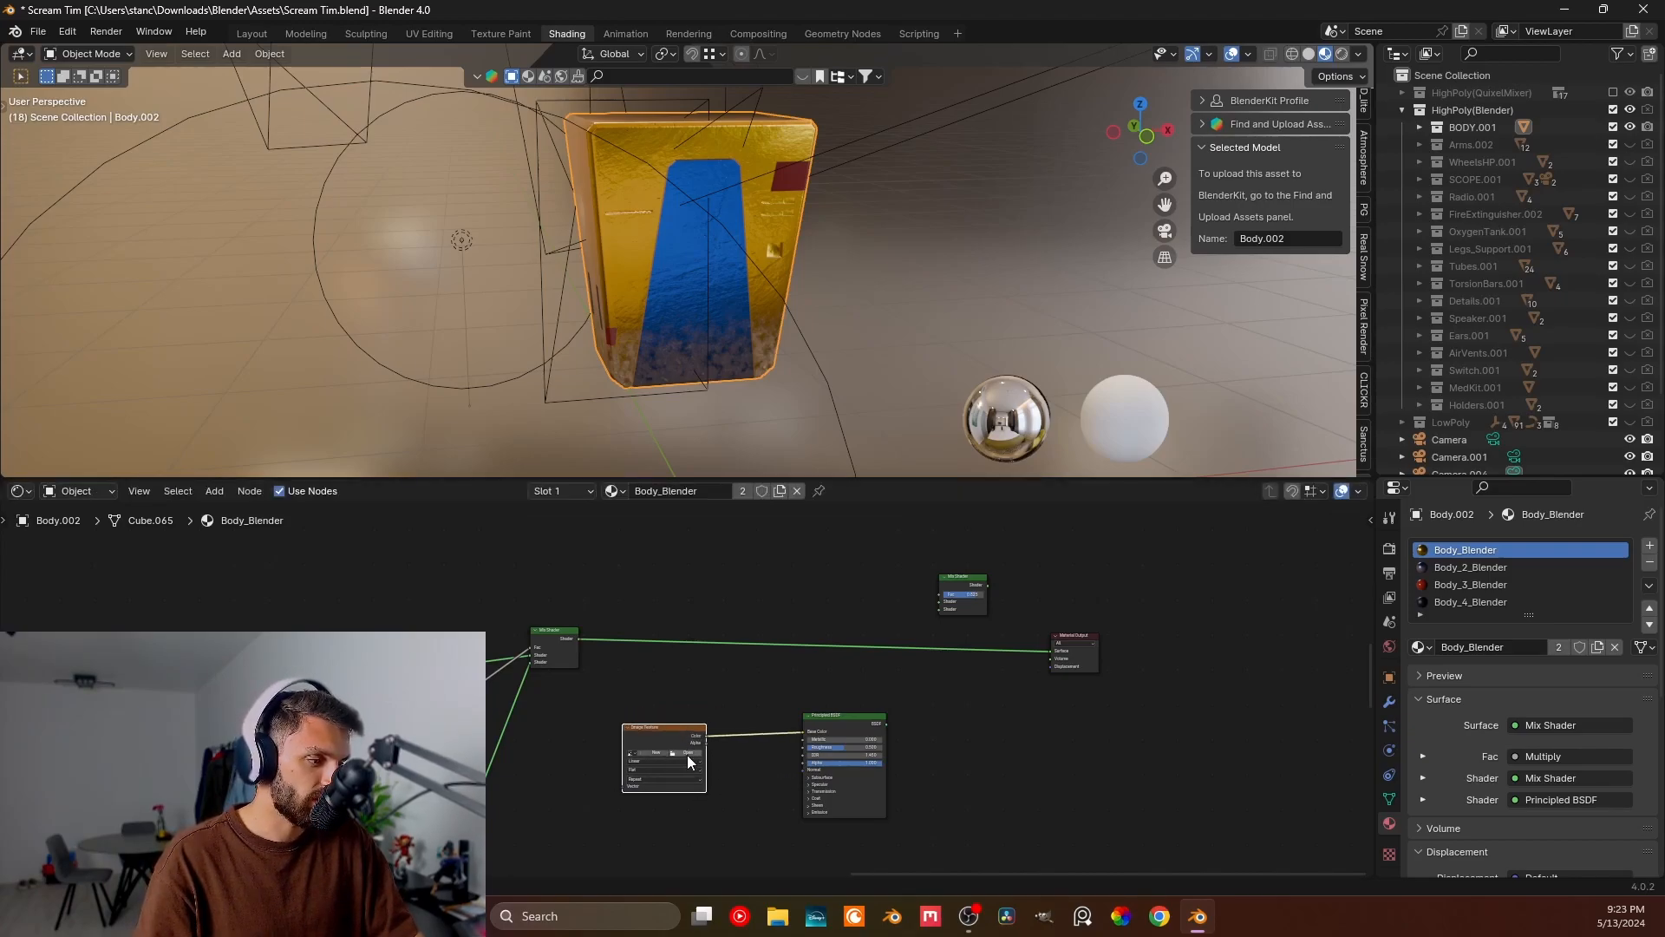
# - Create a blank 1024 × 1024 px image named "101 Sticker" with Alpha enabled in the new Image Texture node
pyautogui.click(667, 753)
pyautogui.click(658, 720)
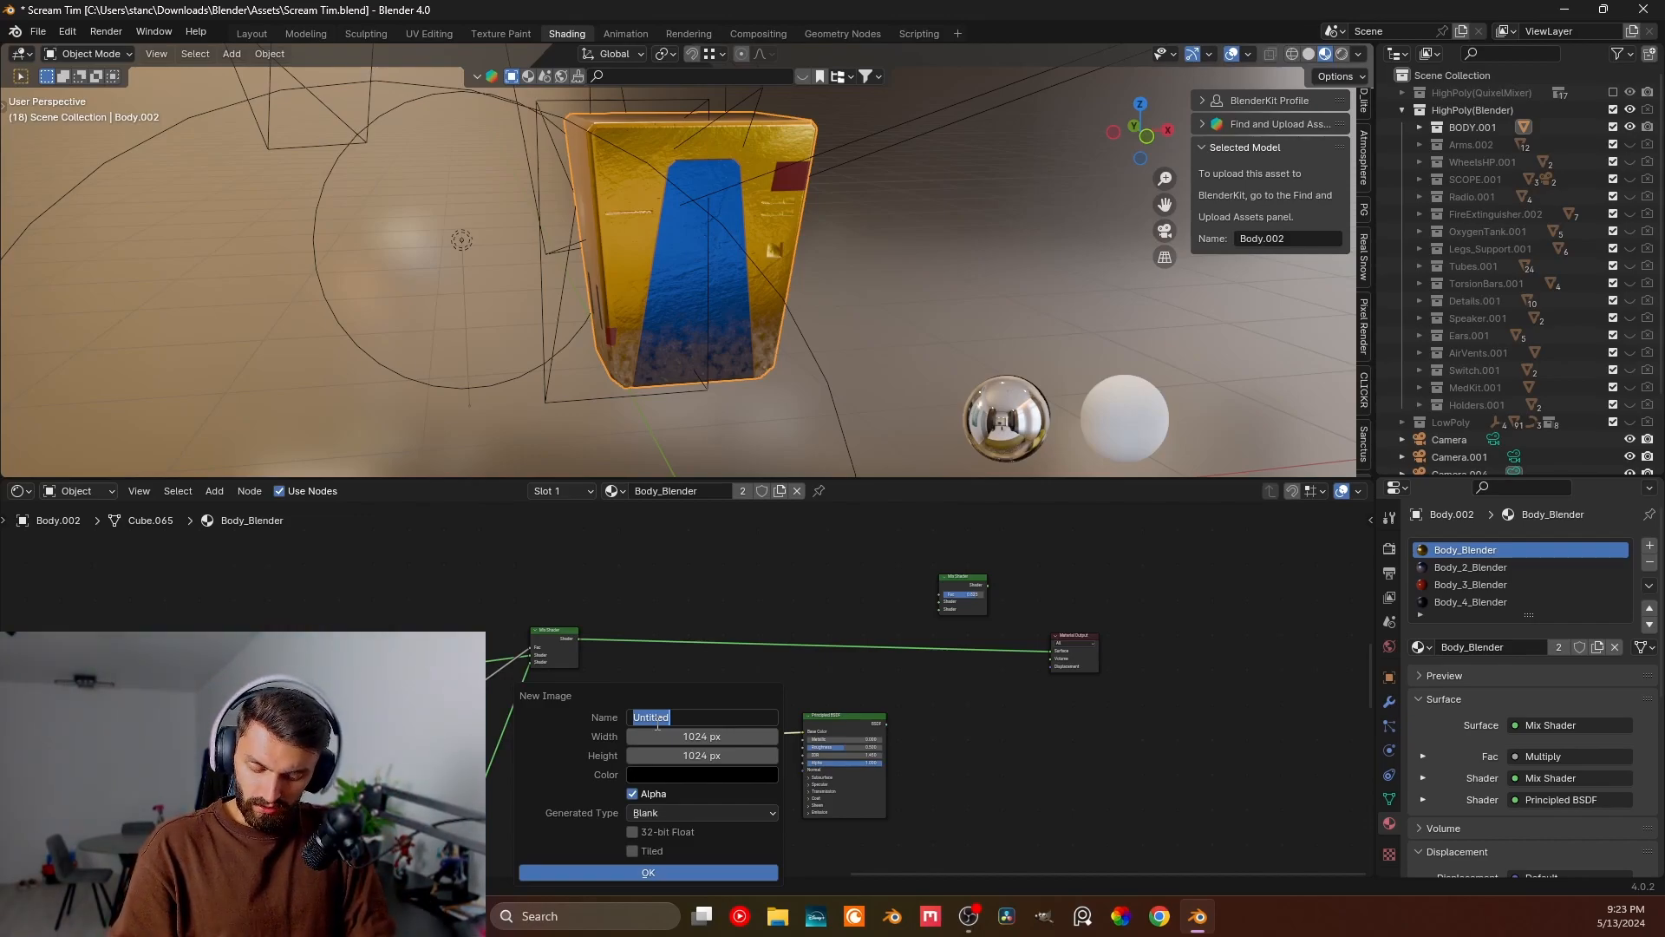
pyautogui.write('ticker')
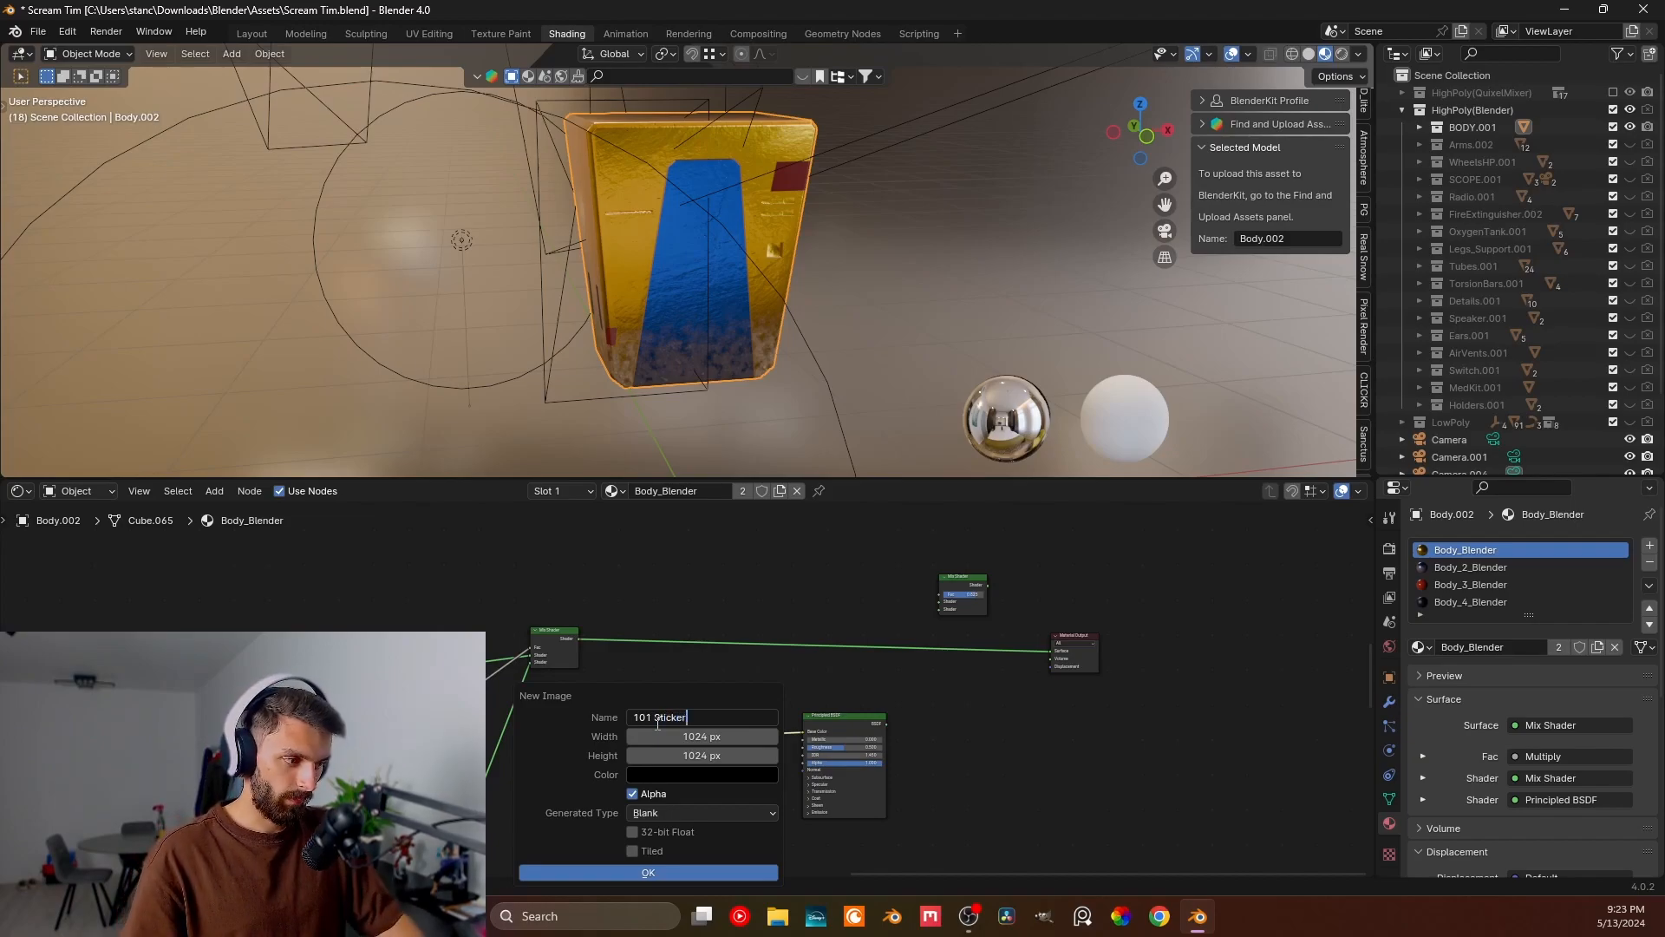
pyautogui.press('Return')
pyautogui.click(676, 737)
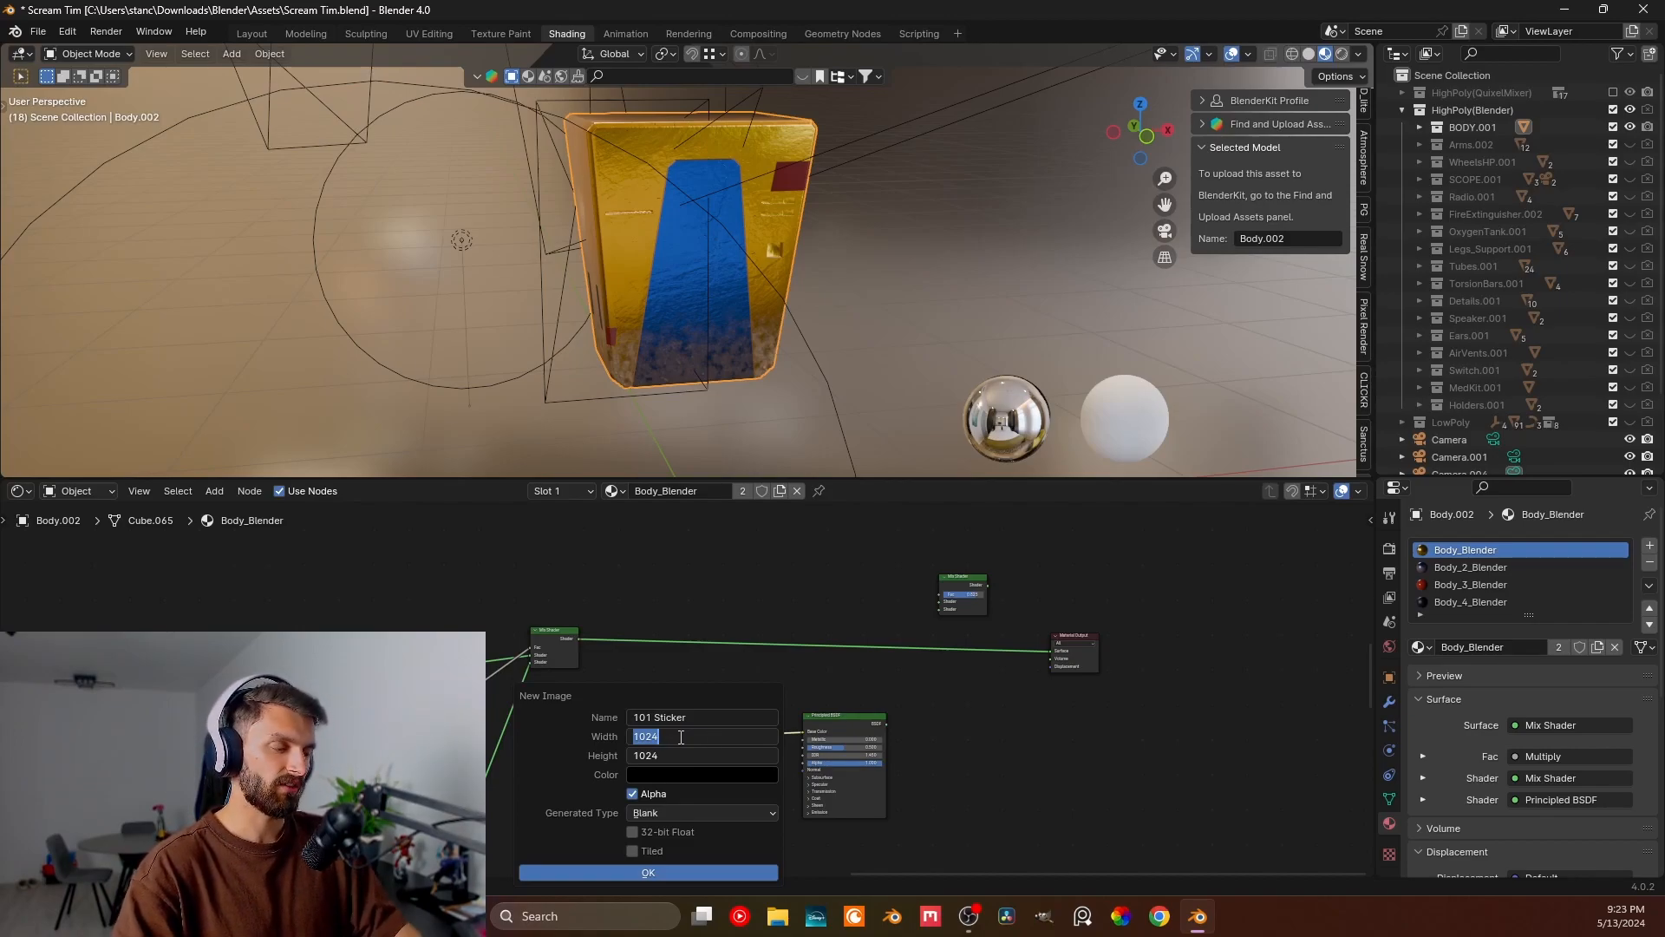
pyautogui.press('Return')
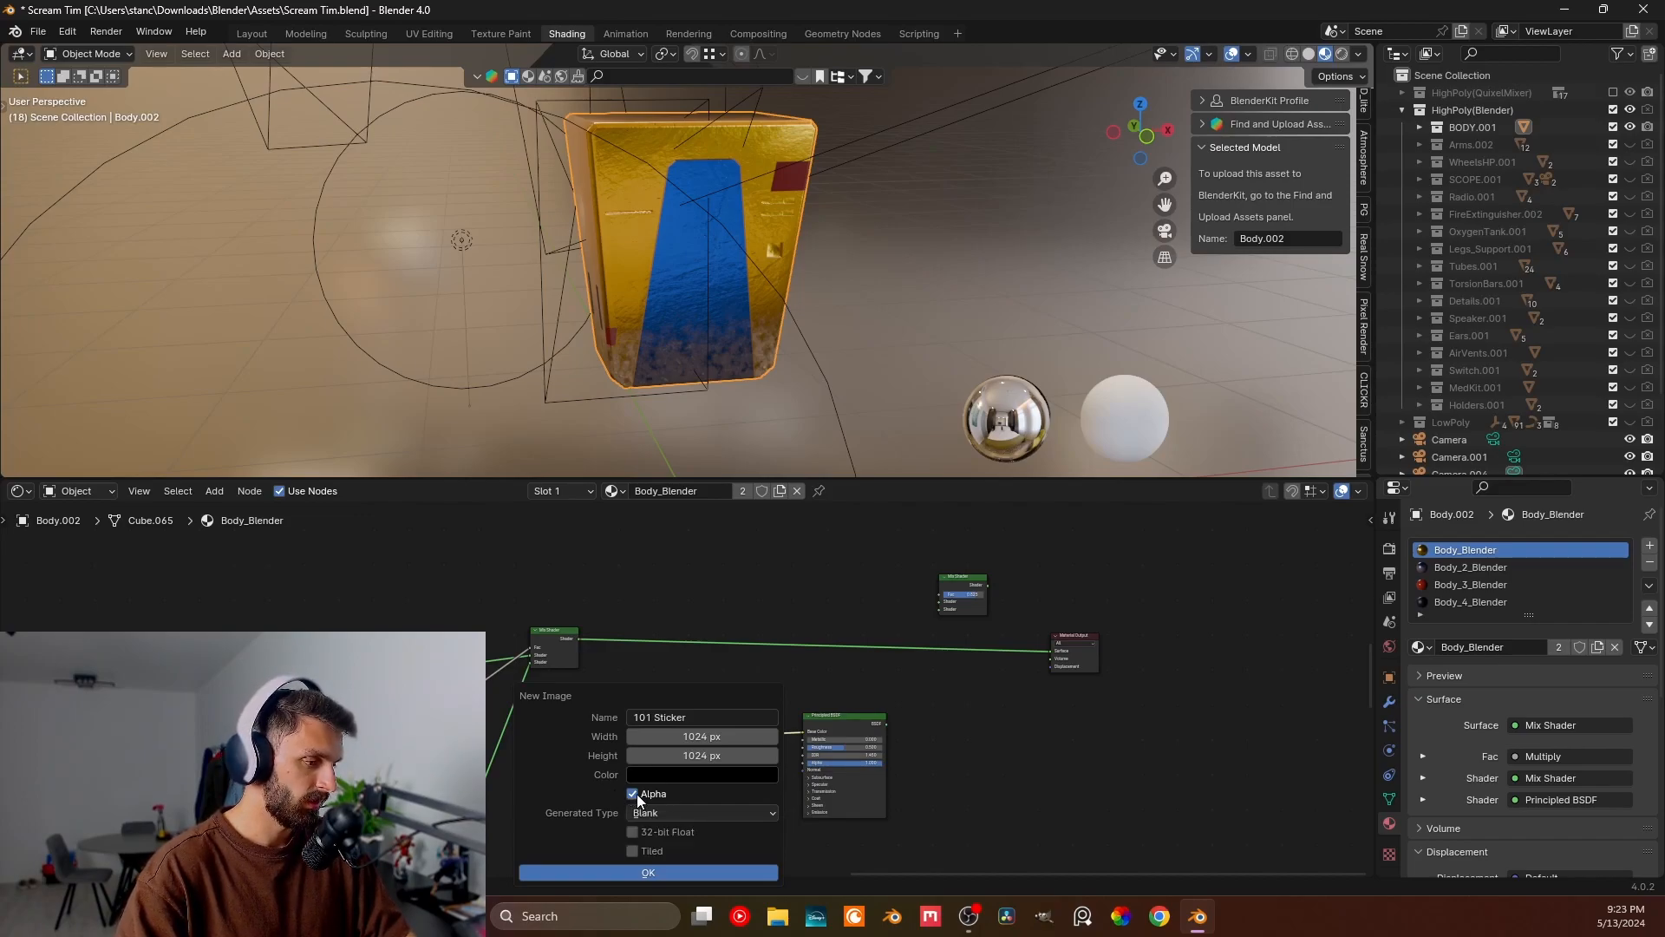
pyautogui.click(631, 794)
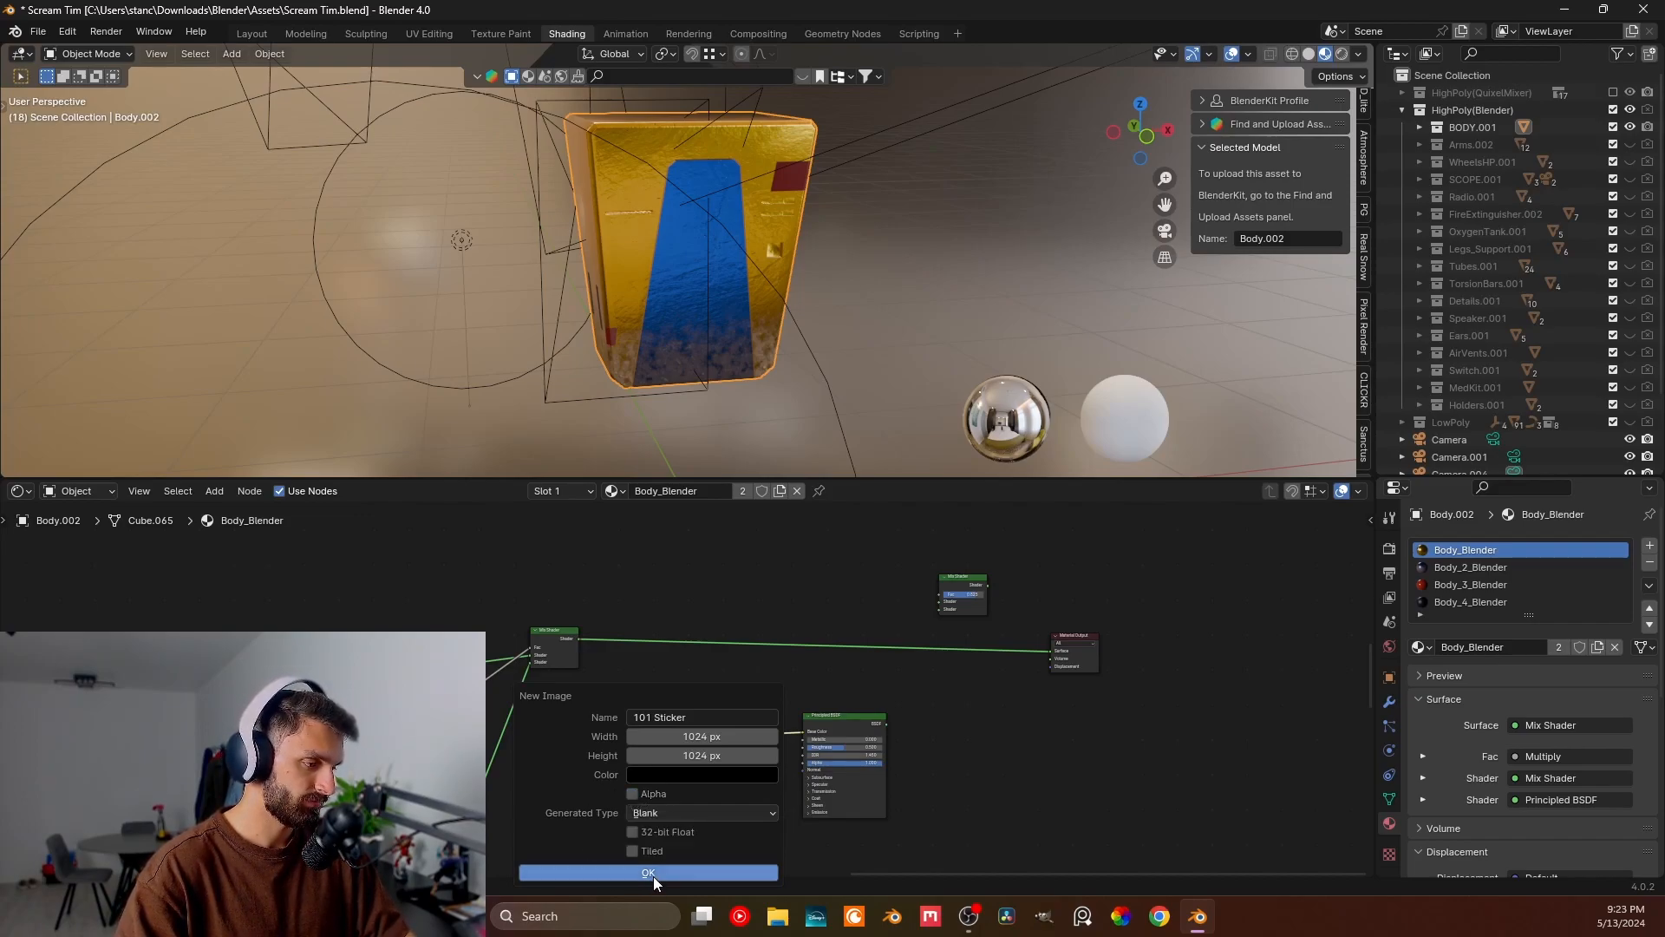
pyautogui.click(632, 794)
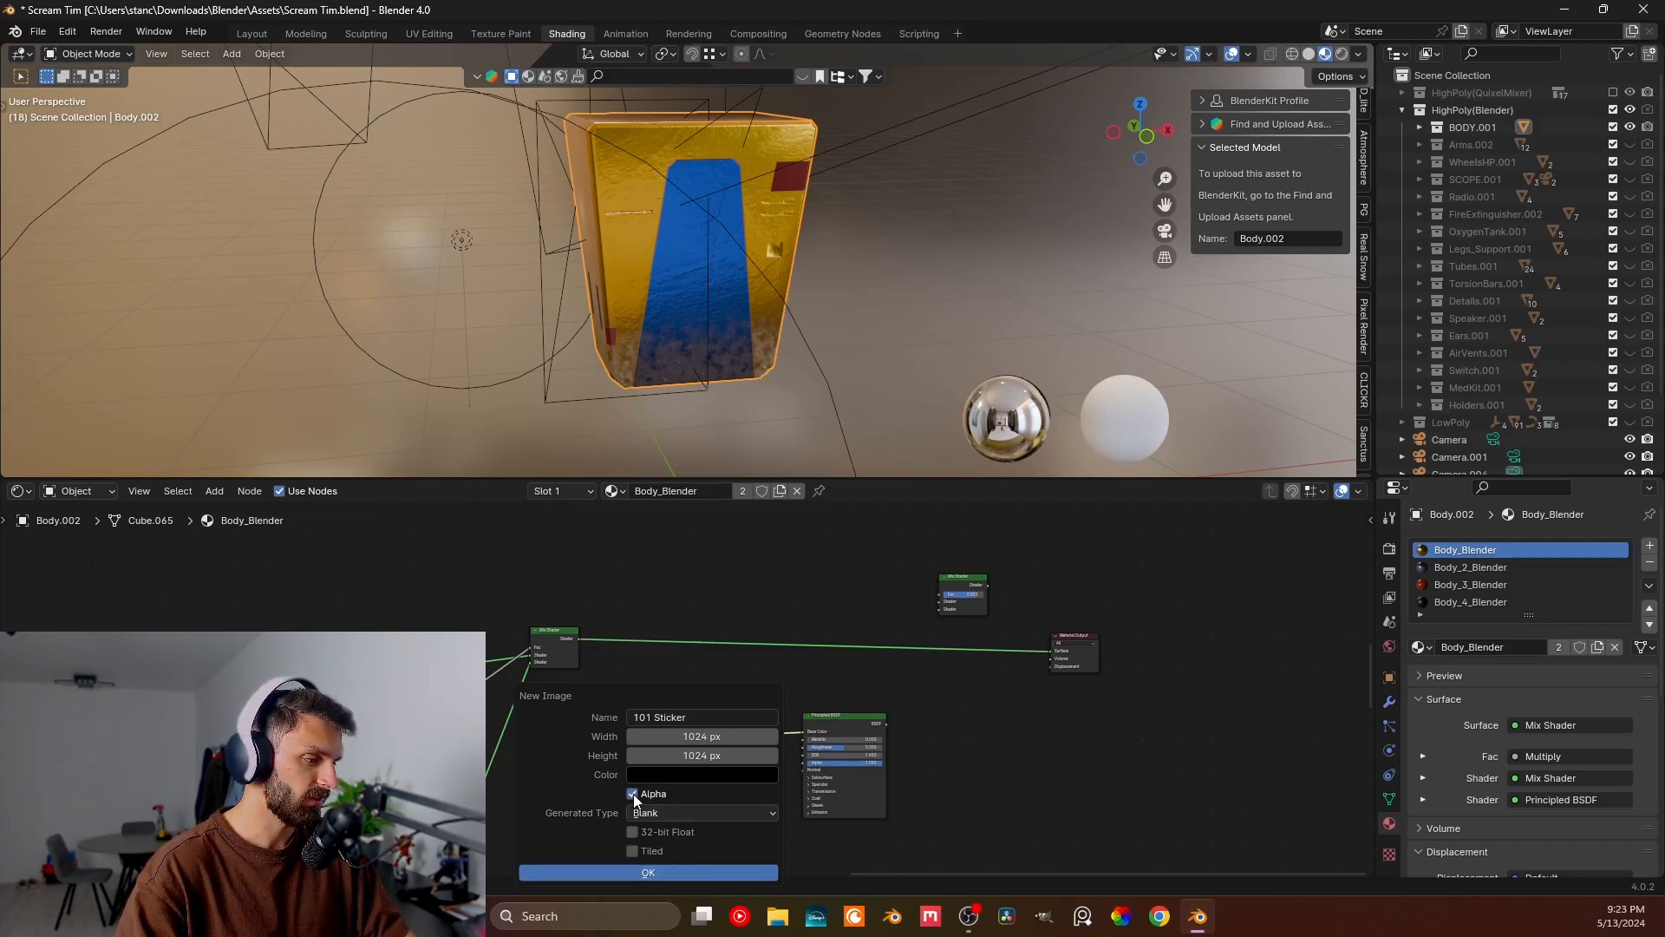
pyautogui.click(630, 871)
pyautogui.moveTo(644, 734); pyautogui.dragTo(630, 734)
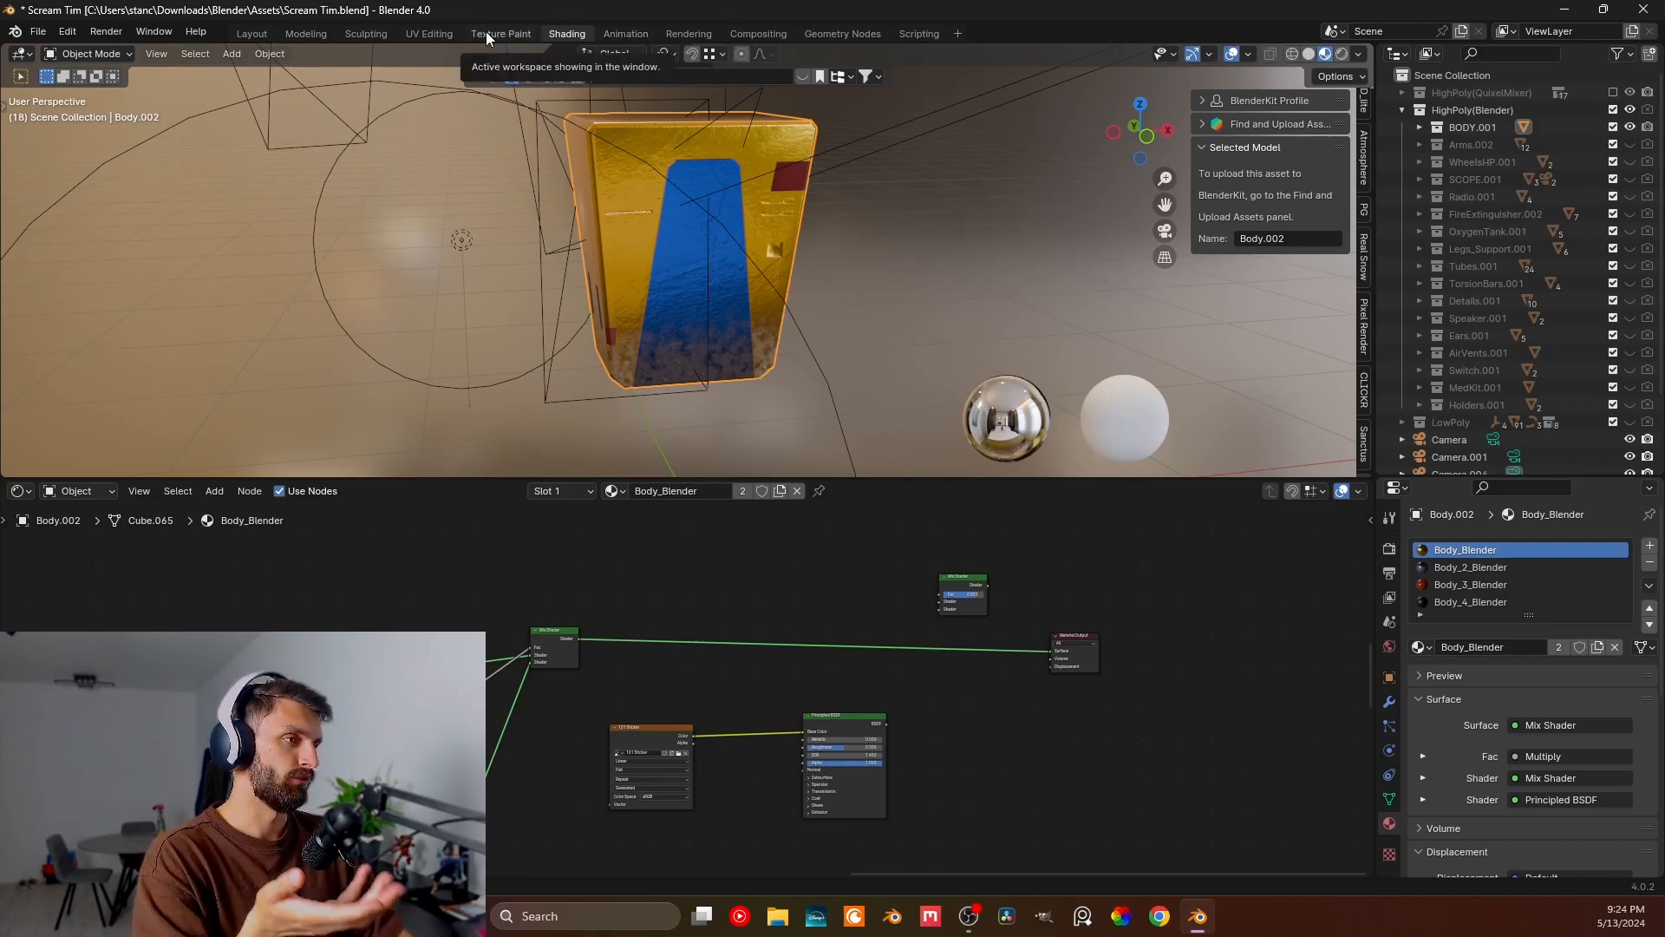
# - Select the 101 Sticker Image Texture node and switch to the Texture Paint workspace
pyautogui.moveTo(431, 547); pyautogui.dragTo(1084, 659, button='middle')
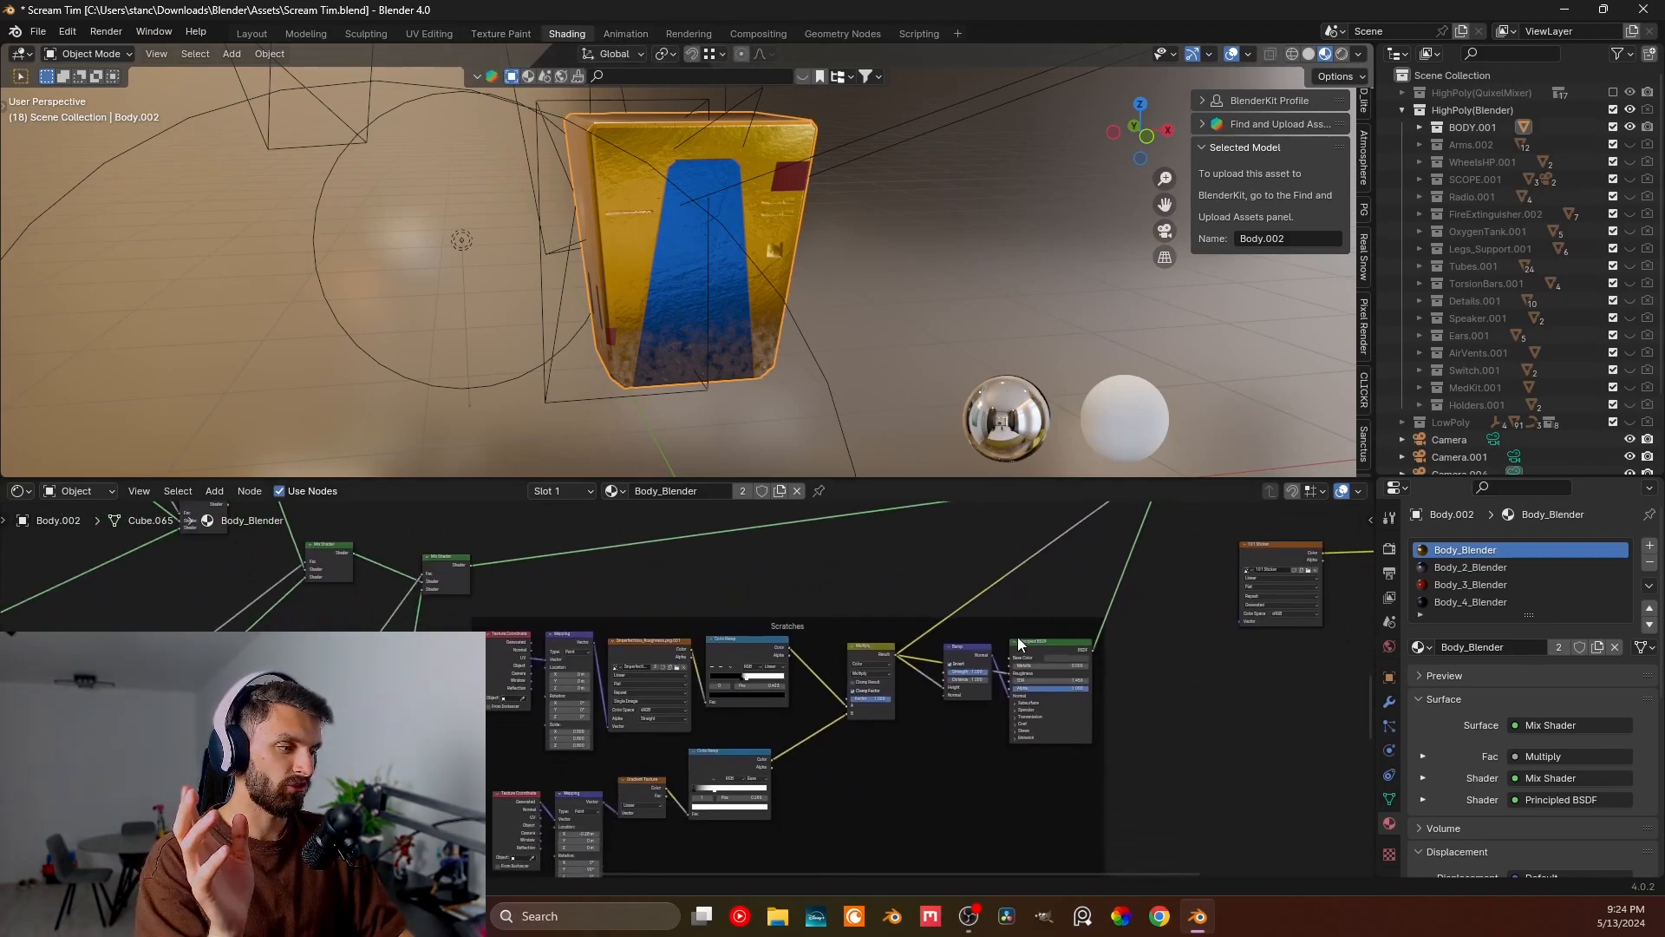
pyautogui.moveTo(1369, 527); pyautogui.dragTo(736, 606, button='middle')
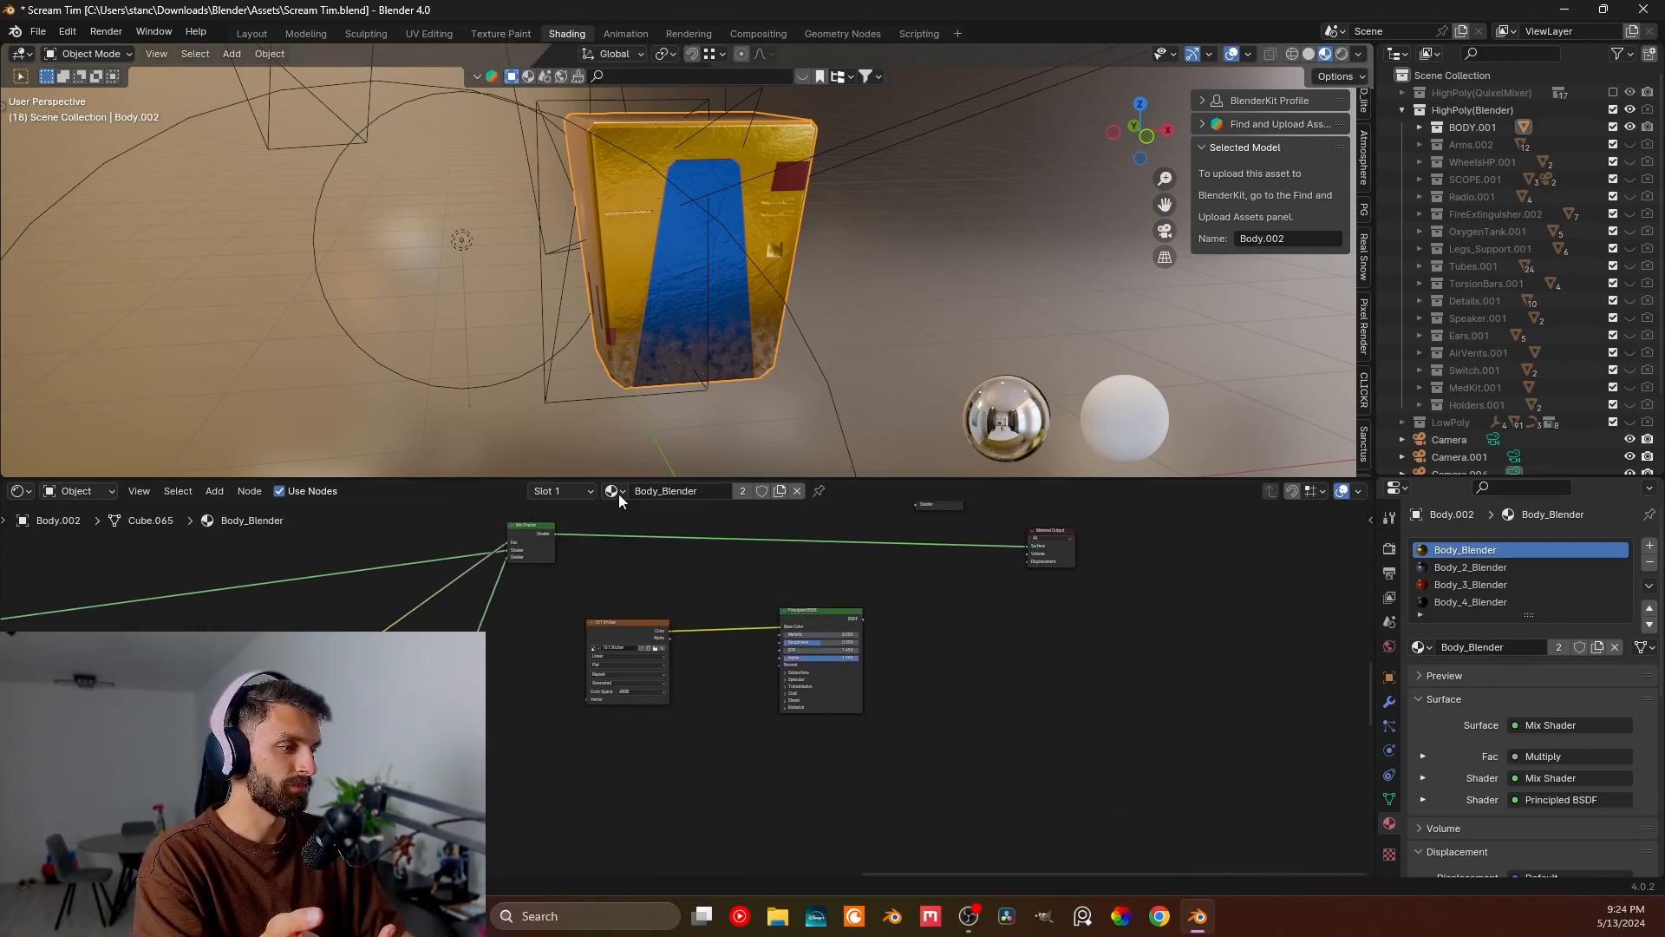
pyautogui.click(618, 638)
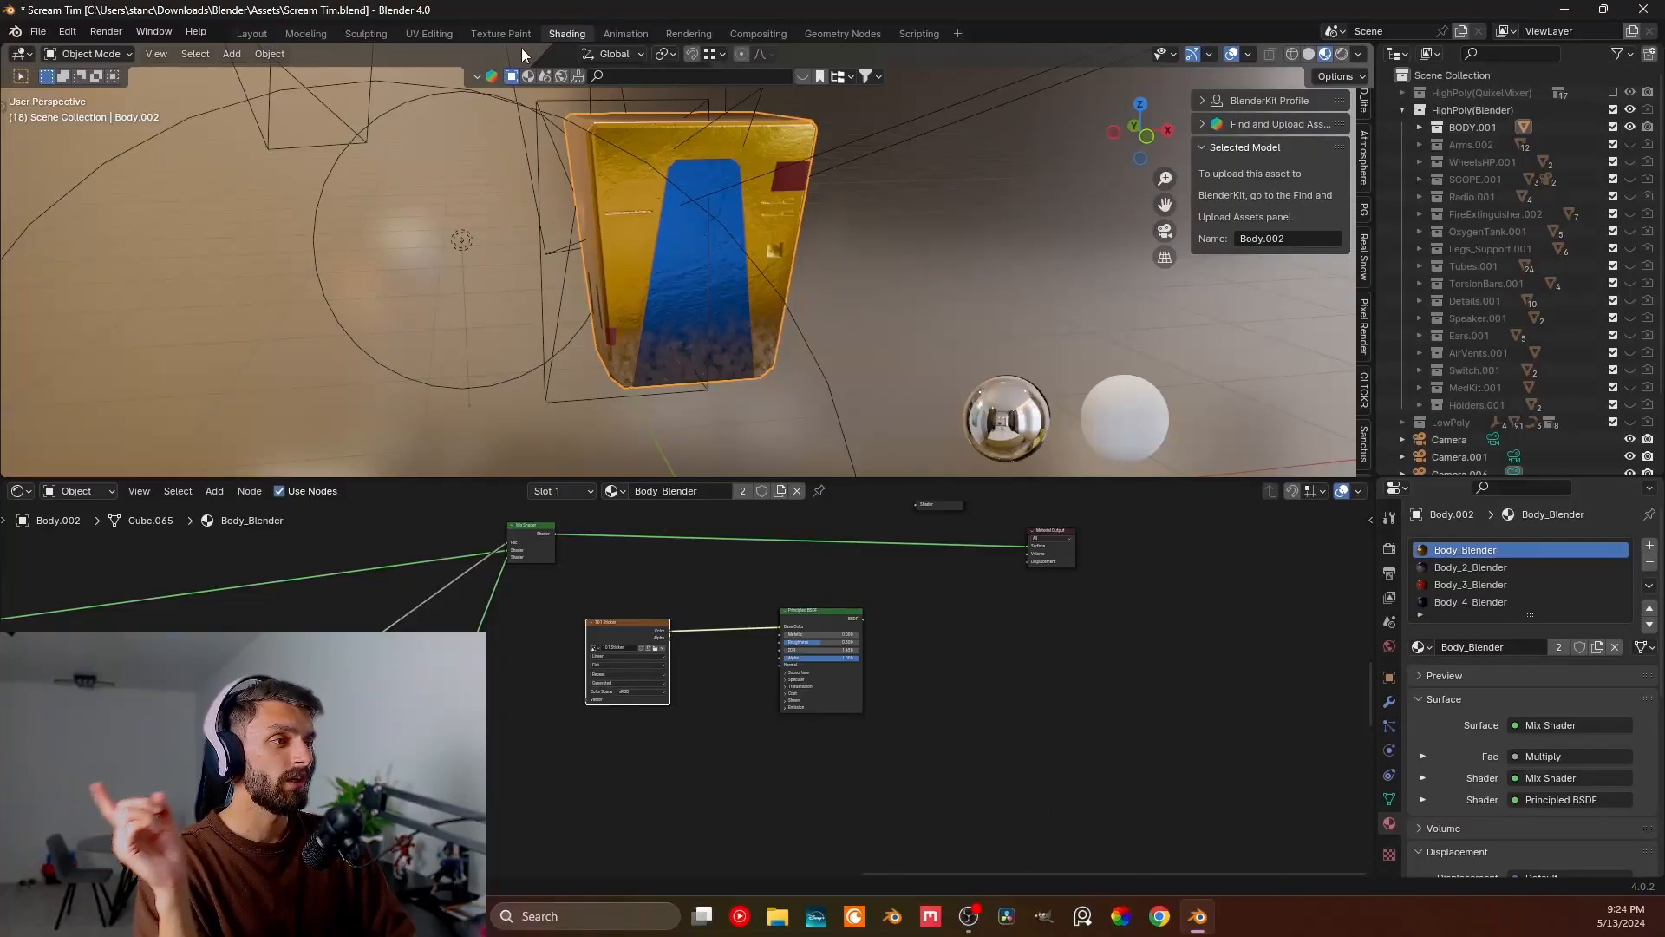
pyautogui.click(500, 33)
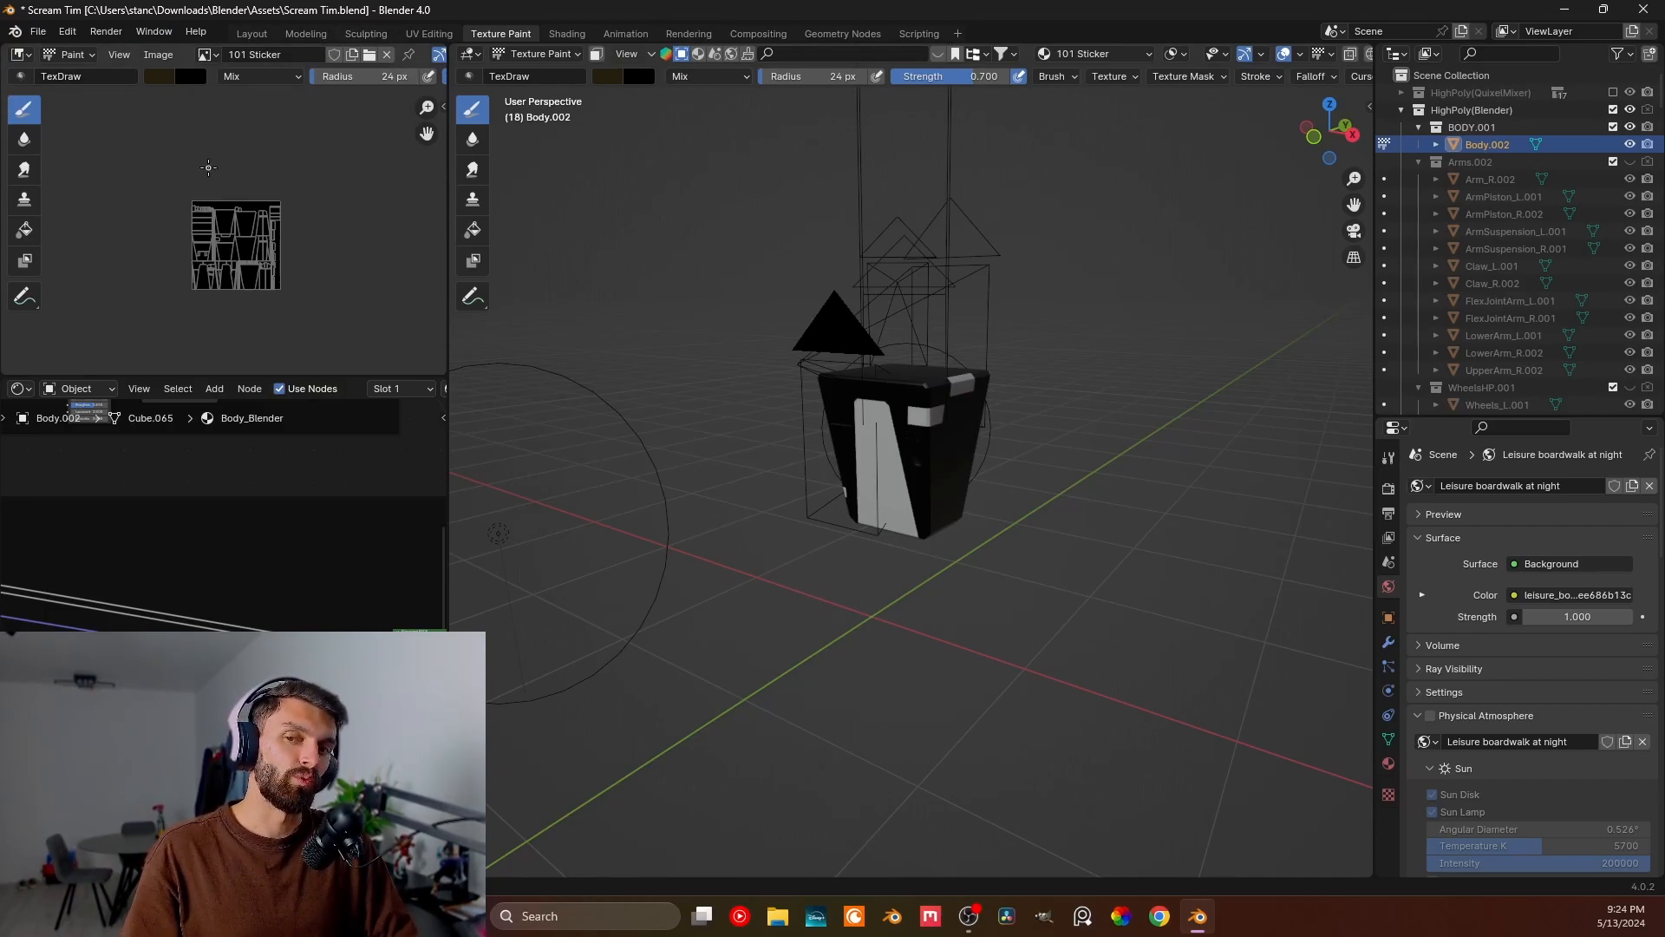
pyautogui.scroll(-1, 178, 157)
pyautogui.scroll(4, 228, 244)
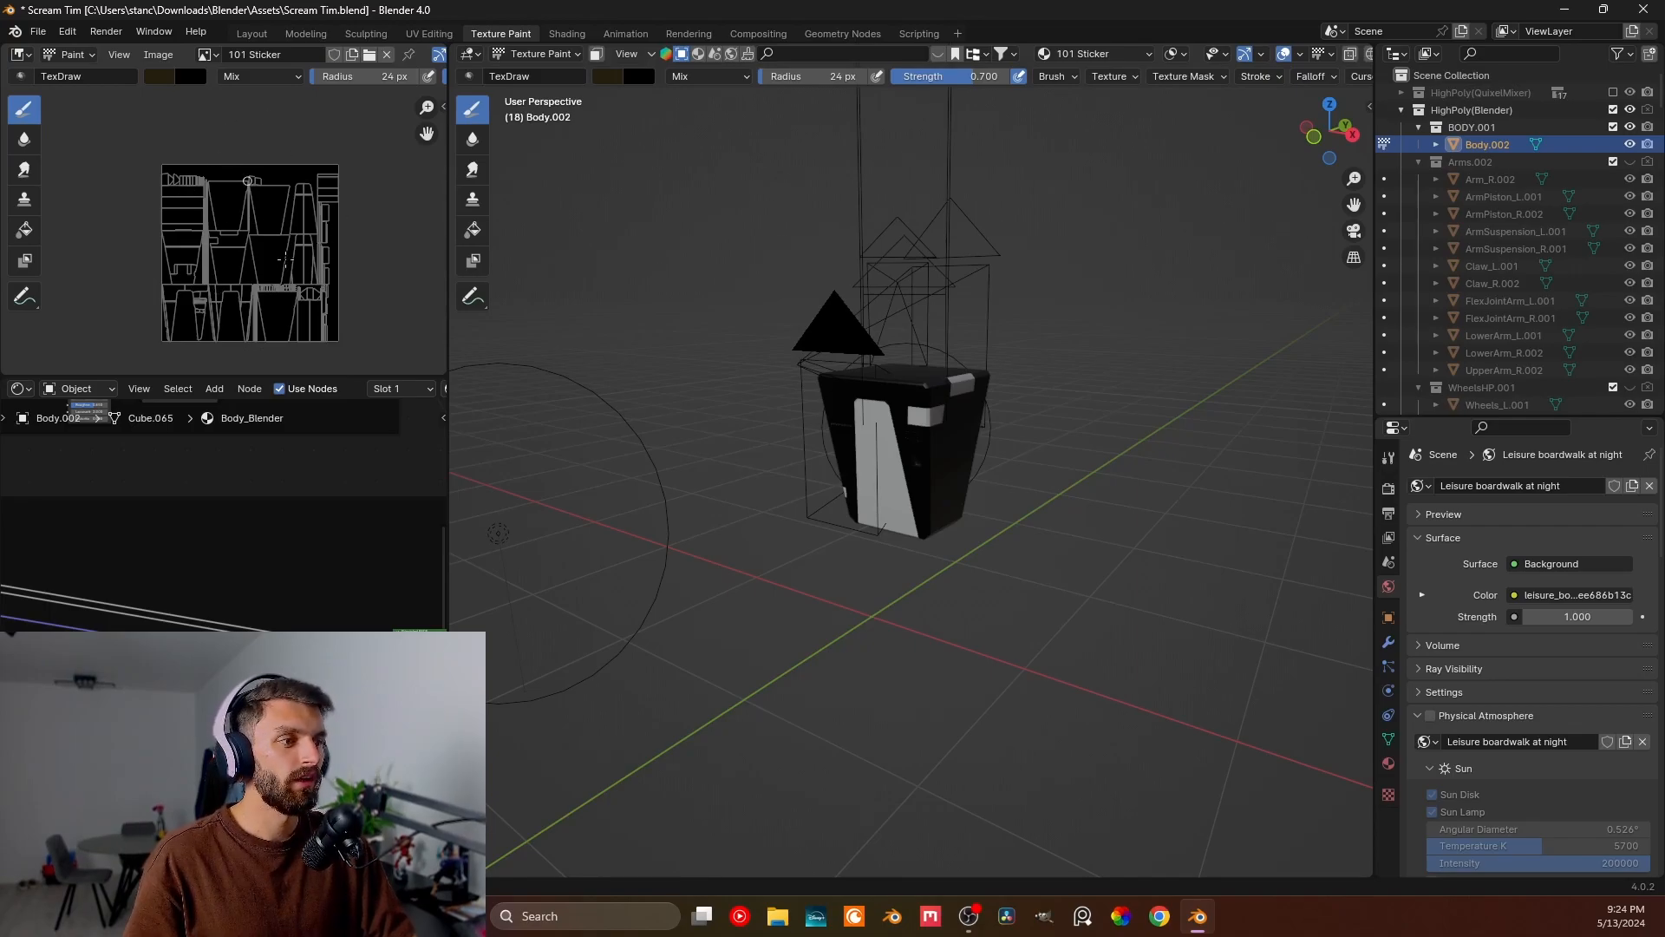
pyautogui.moveTo(276, 256); pyautogui.dragTo(252, 234, button='middle')
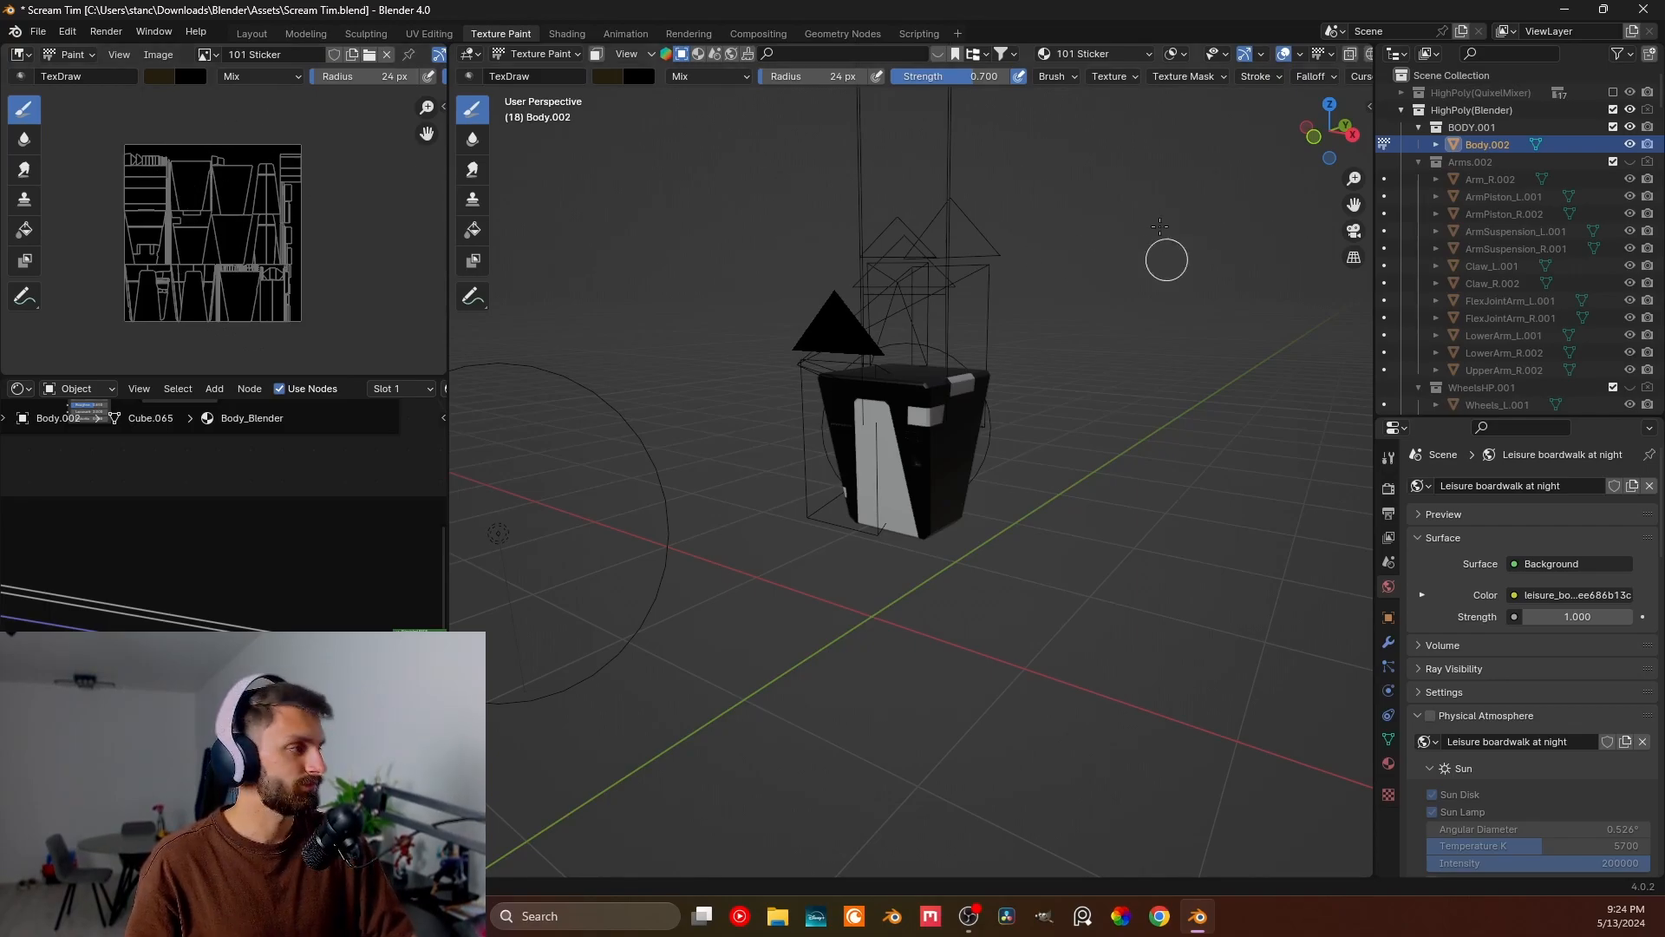
# - Enable the Screencast Keys overlay for the 3D viewport
pyautogui.press('n')
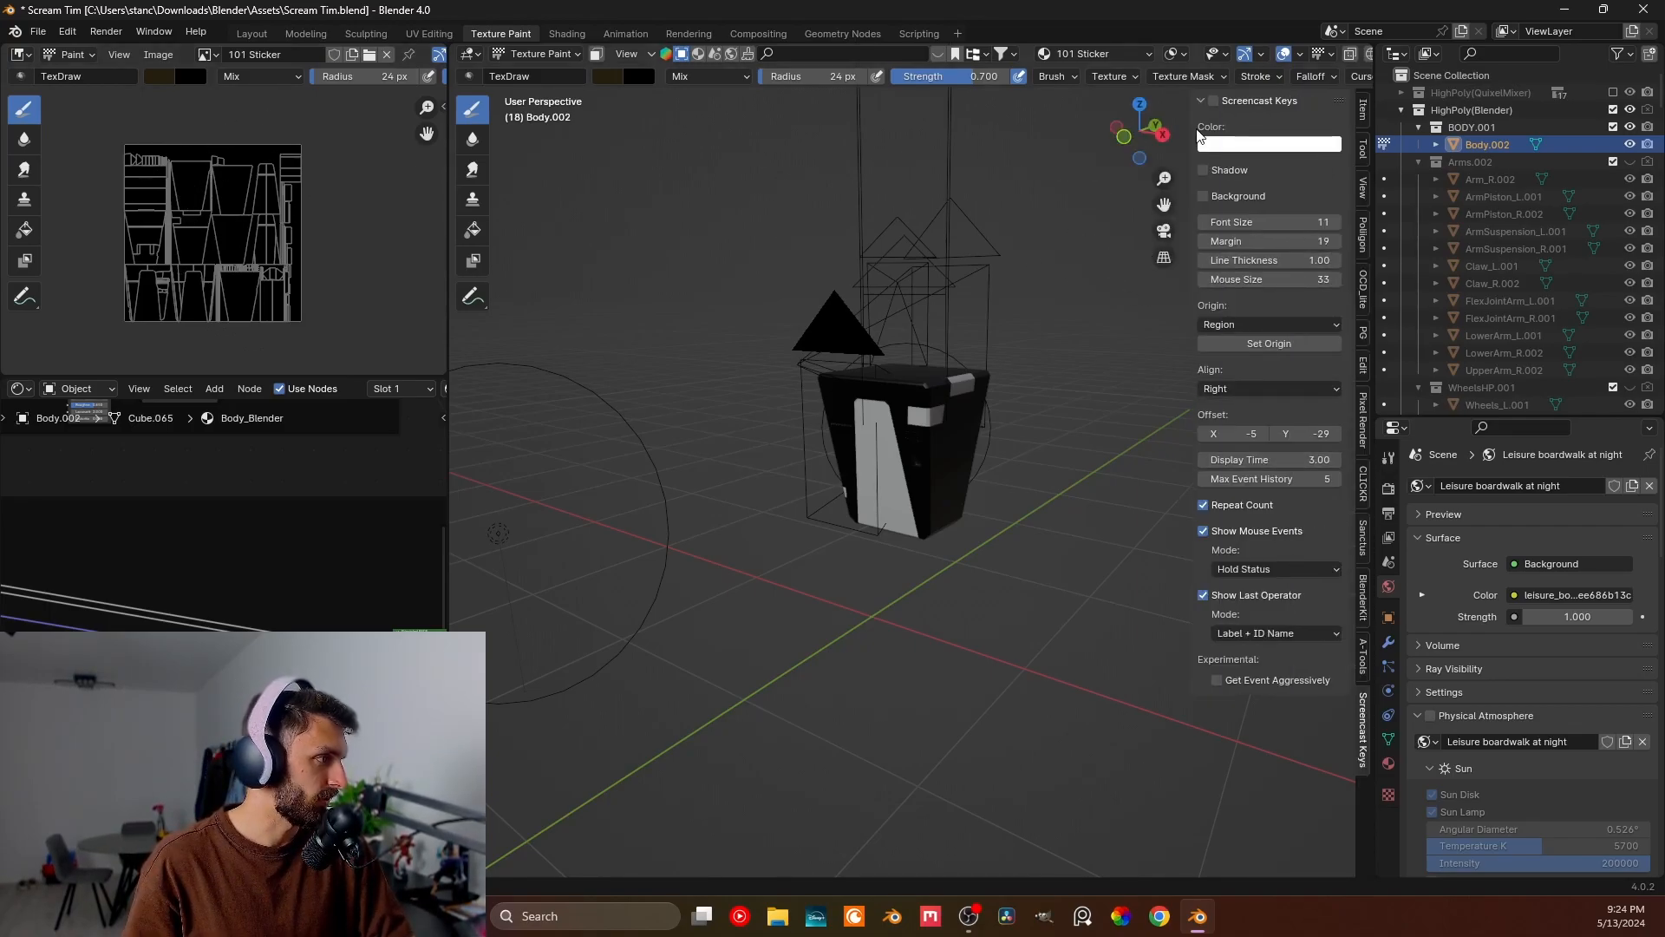
pyautogui.press('n')
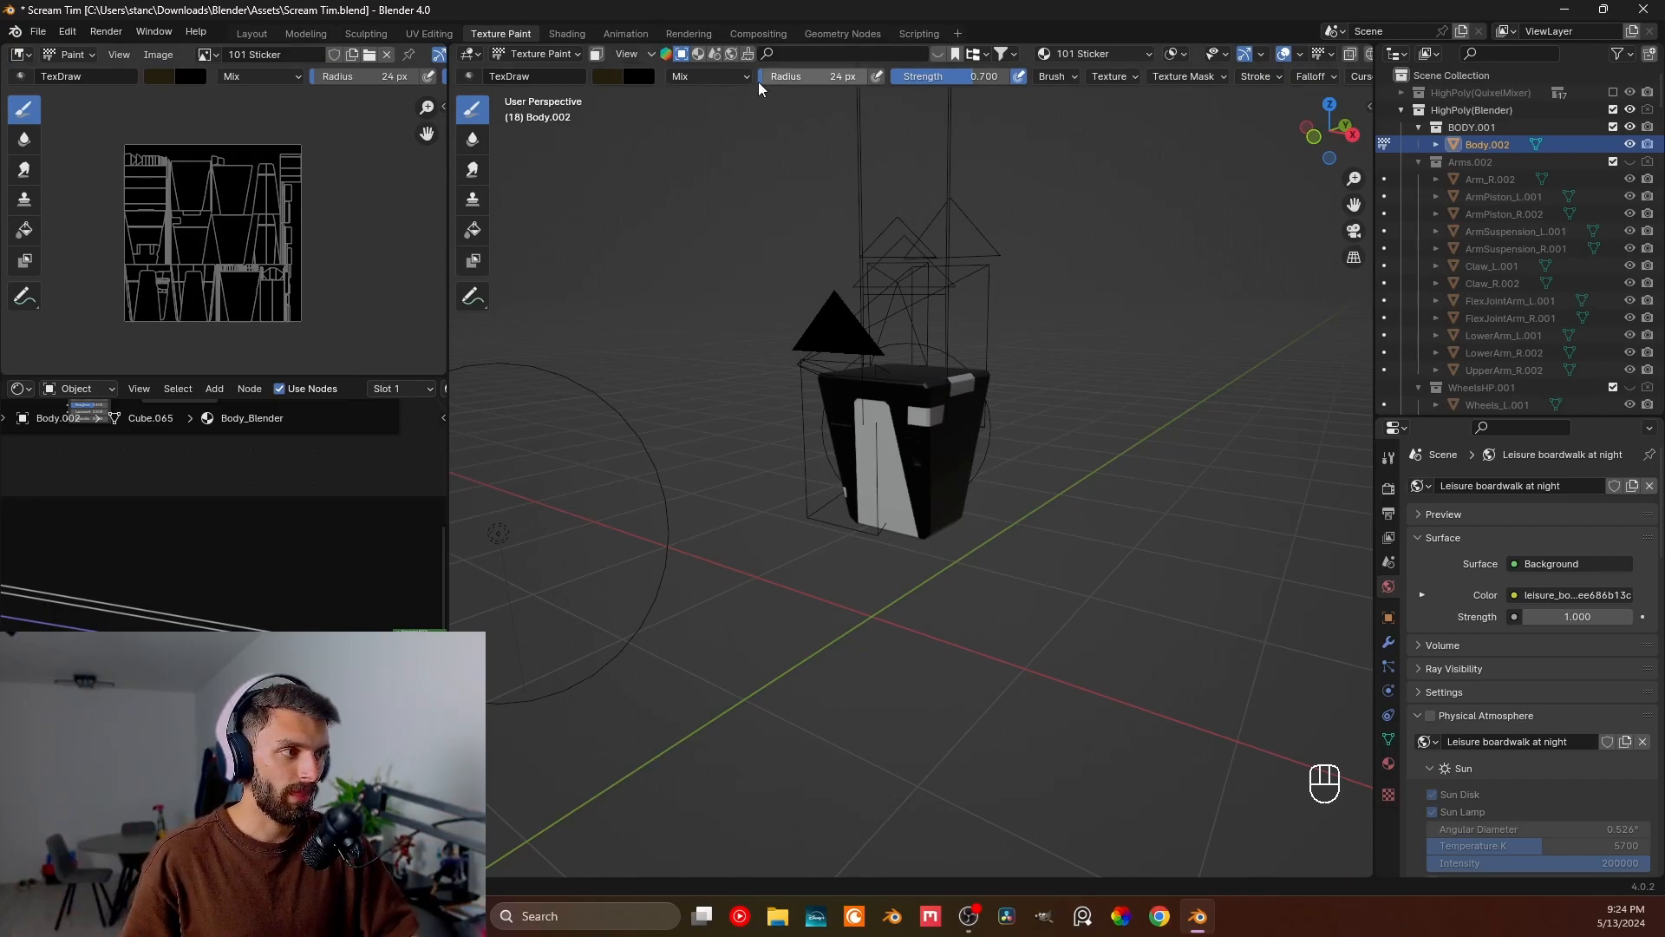
# - Move the loose Mix Shader up clear of the final shader link and set the 3D viewport to Material Preview shading
pyautogui.moveTo(283, 537); pyautogui.dragTo(85, 540, button='middle')
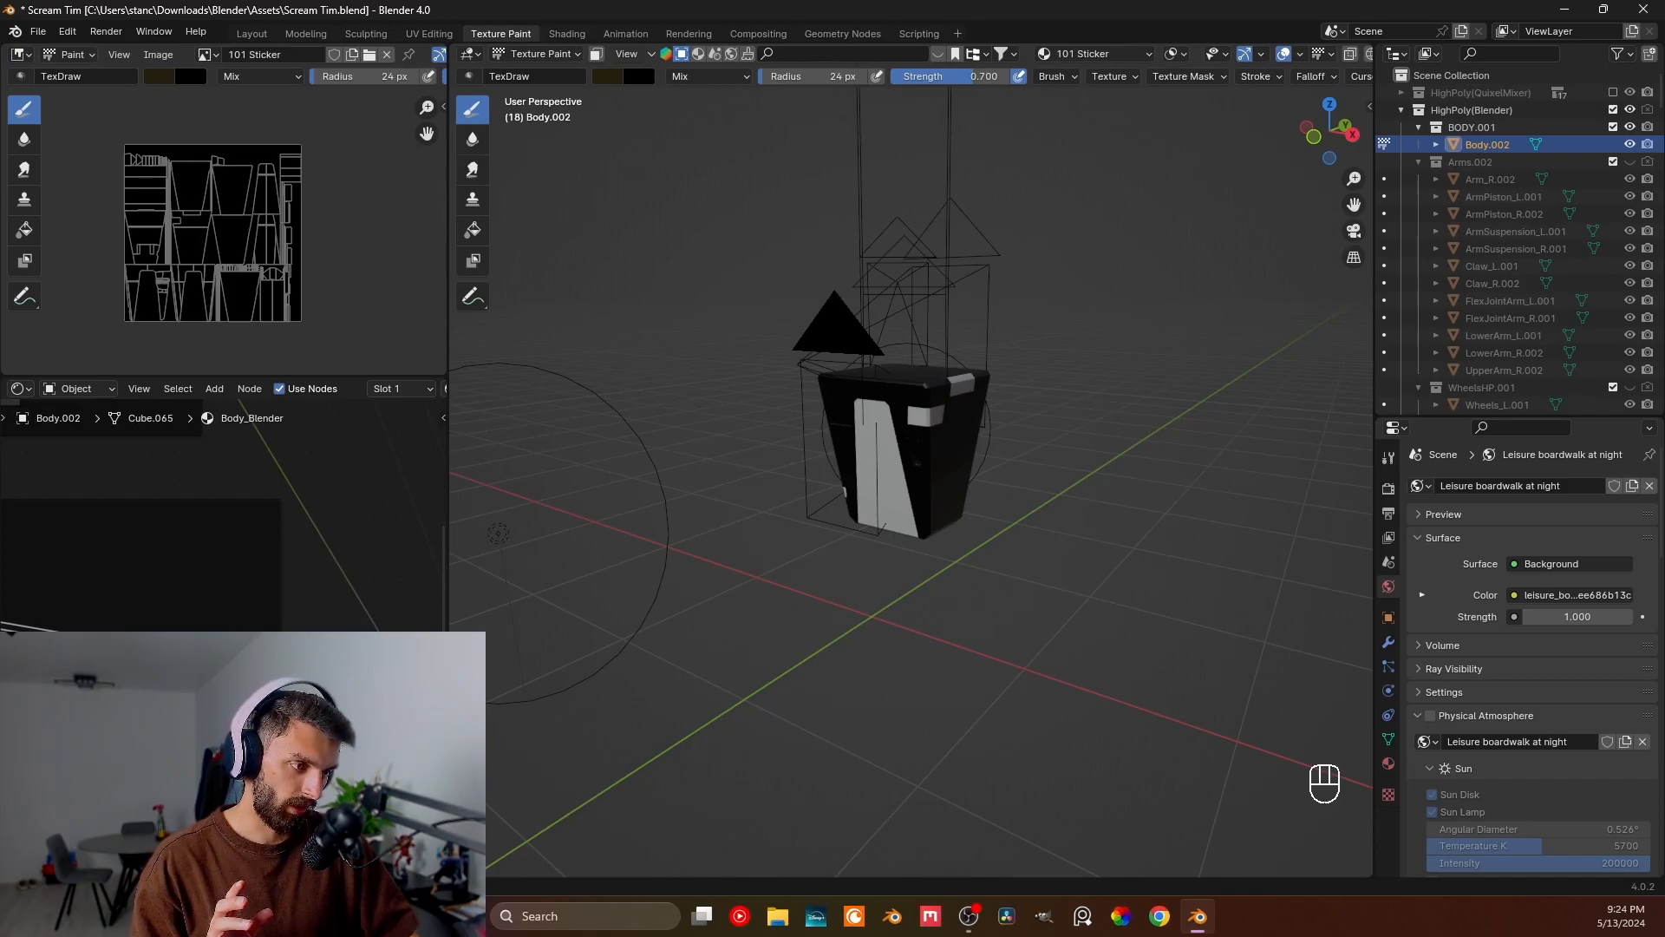
pyautogui.moveTo(287, 686); pyautogui.dragTo(105, 711, button='middle')
pyautogui.moveTo(347, 745); pyautogui.dragTo(321, 685, button='middle')
pyautogui.moveTo(416, 646); pyautogui.dragTo(102, 660, button='middle')
pyautogui.moveTo(391, 604); pyautogui.dragTo(326, 610, button='middle')
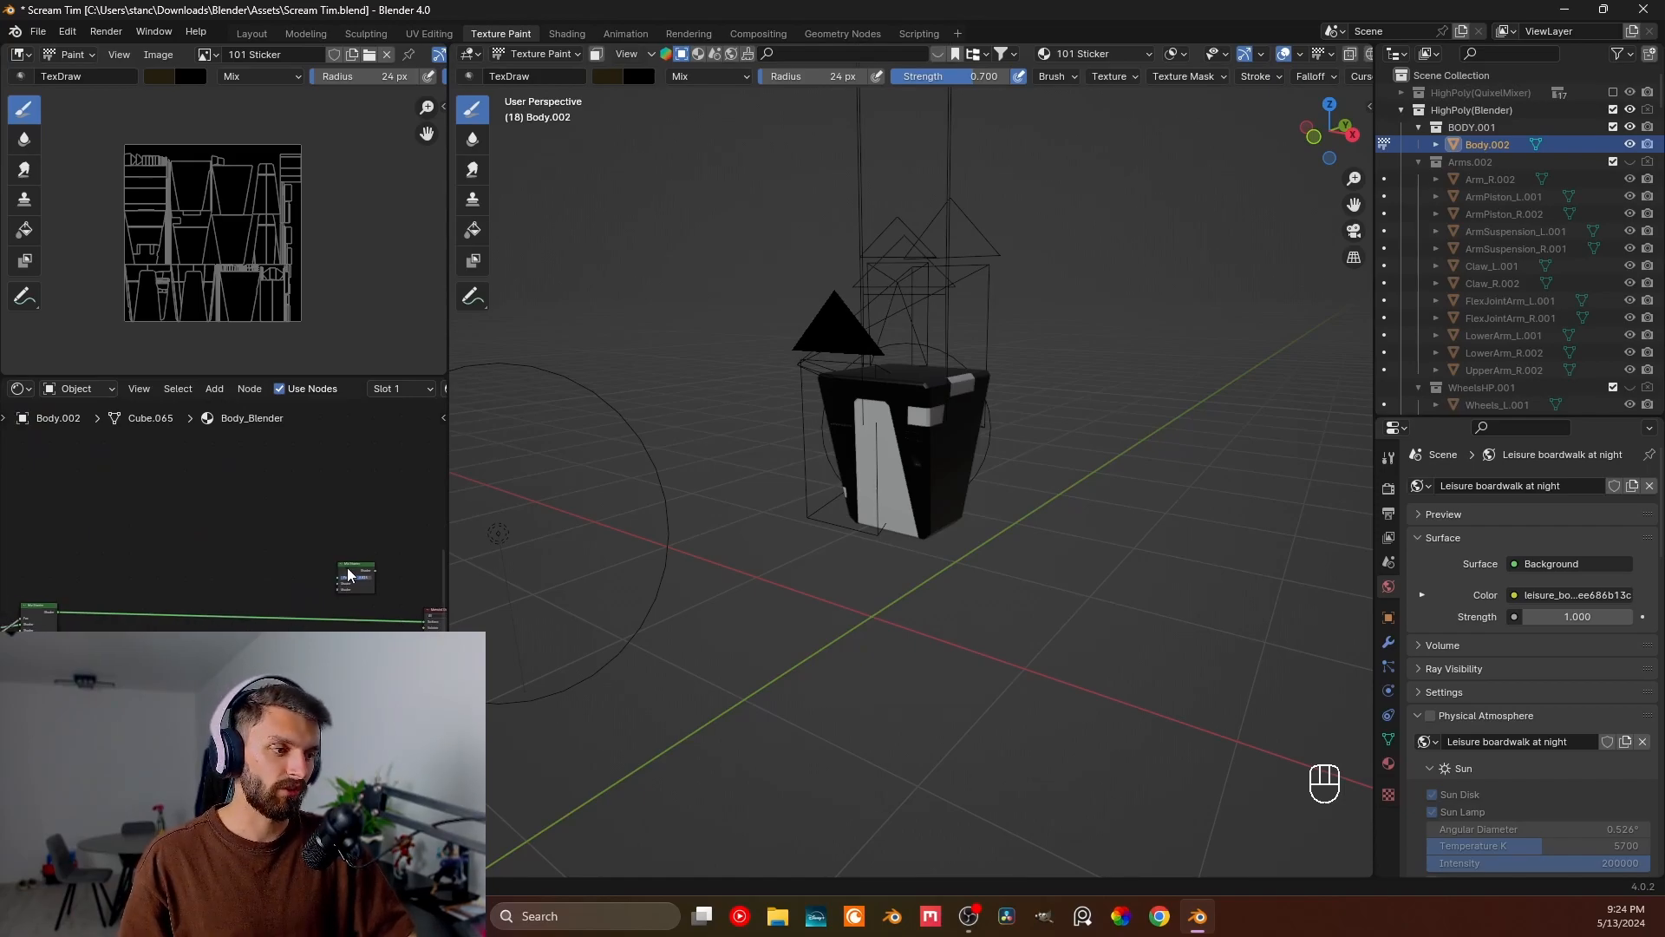
pyautogui.moveTo(347, 573); pyautogui.dragTo(308, 527)
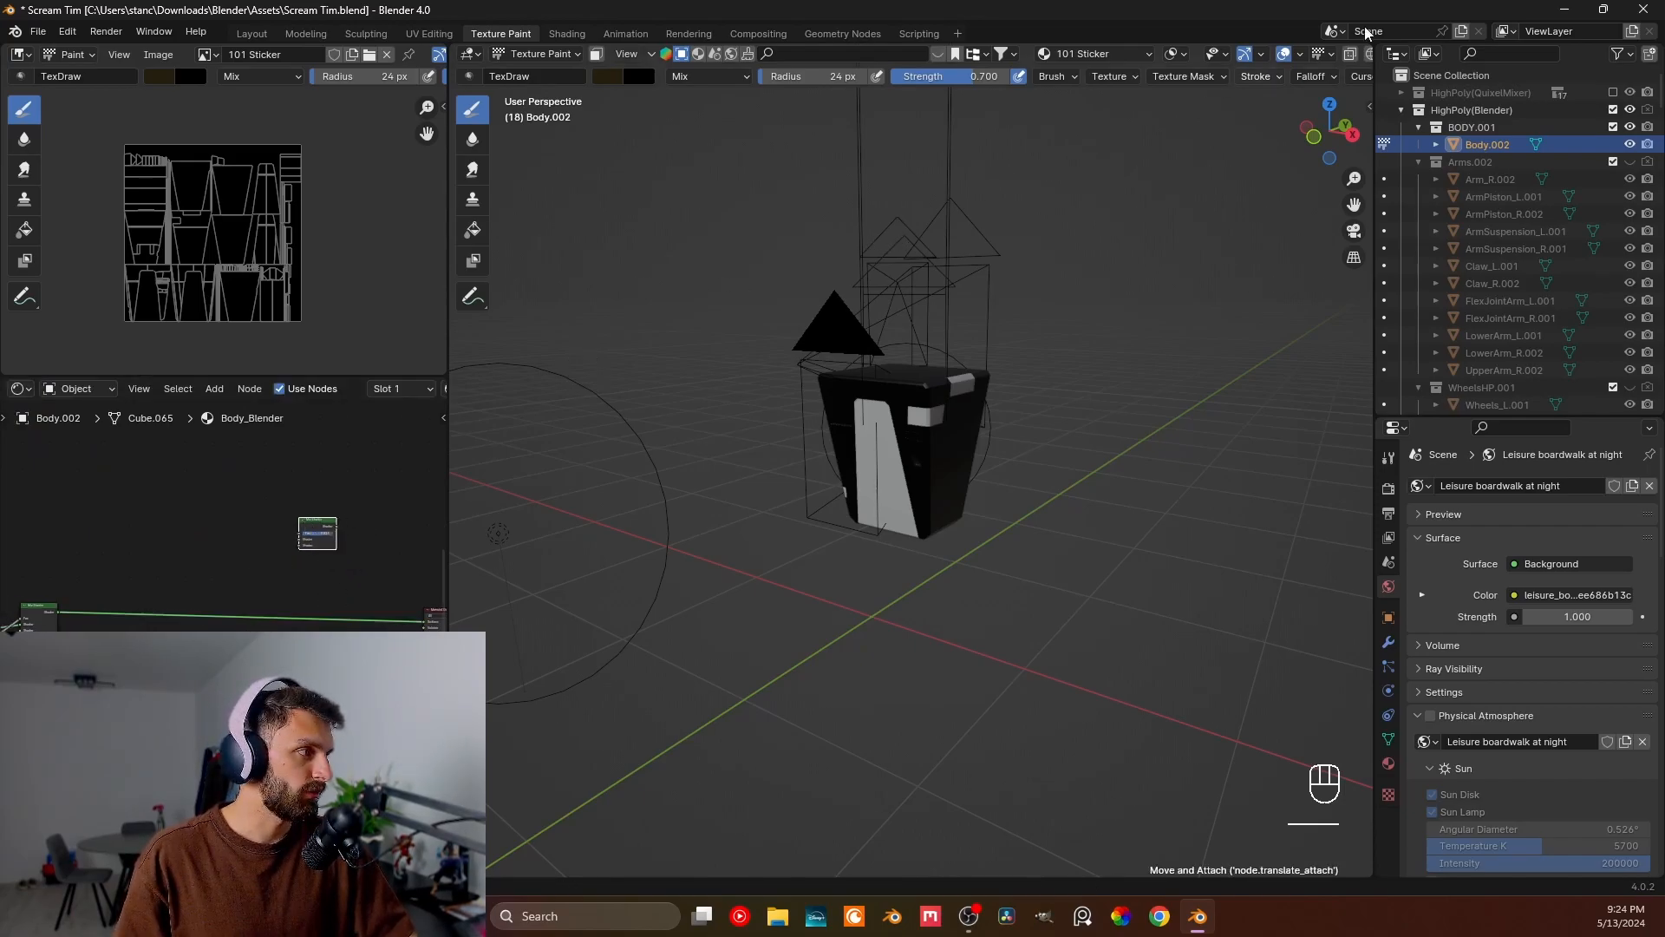
pyautogui.scroll(-3, 1285, 57)
pyautogui.click(1325, 54)
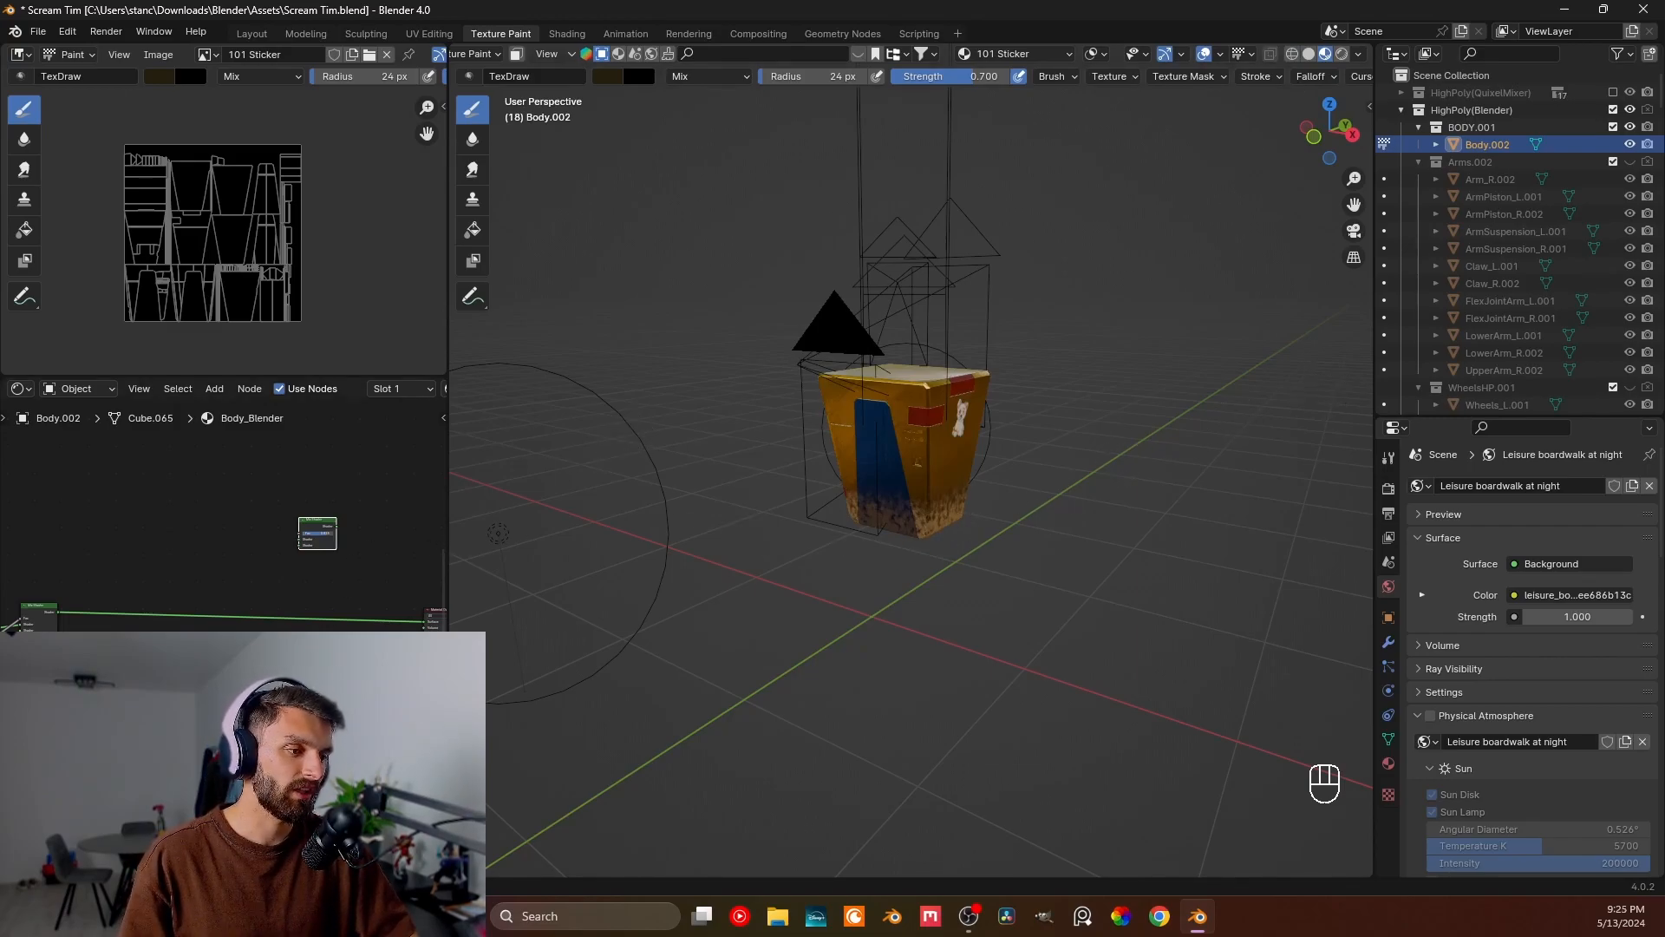
# - Insert the loose Mix Shader into the link before the Material Output and connect the new Principled BSDF to its free Shader input
pyautogui.moveTo(318, 524); pyautogui.dragTo(327, 607)
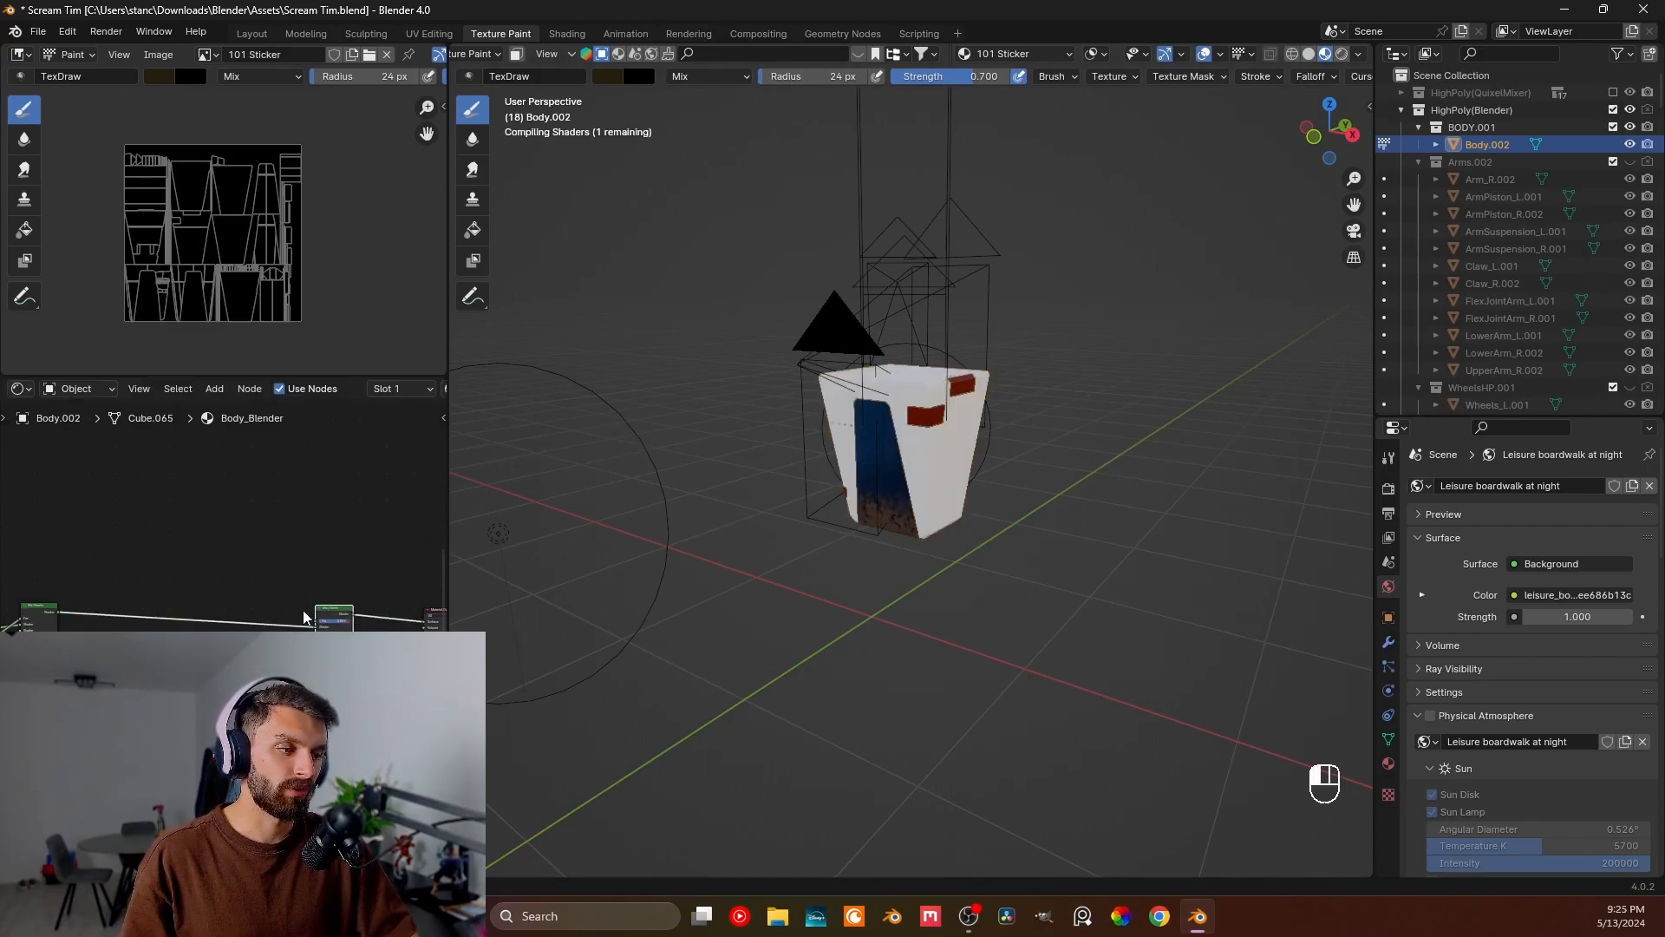
pyautogui.moveTo(286, 686); pyautogui.dragTo(279, 707)
pyautogui.click(286, 694)
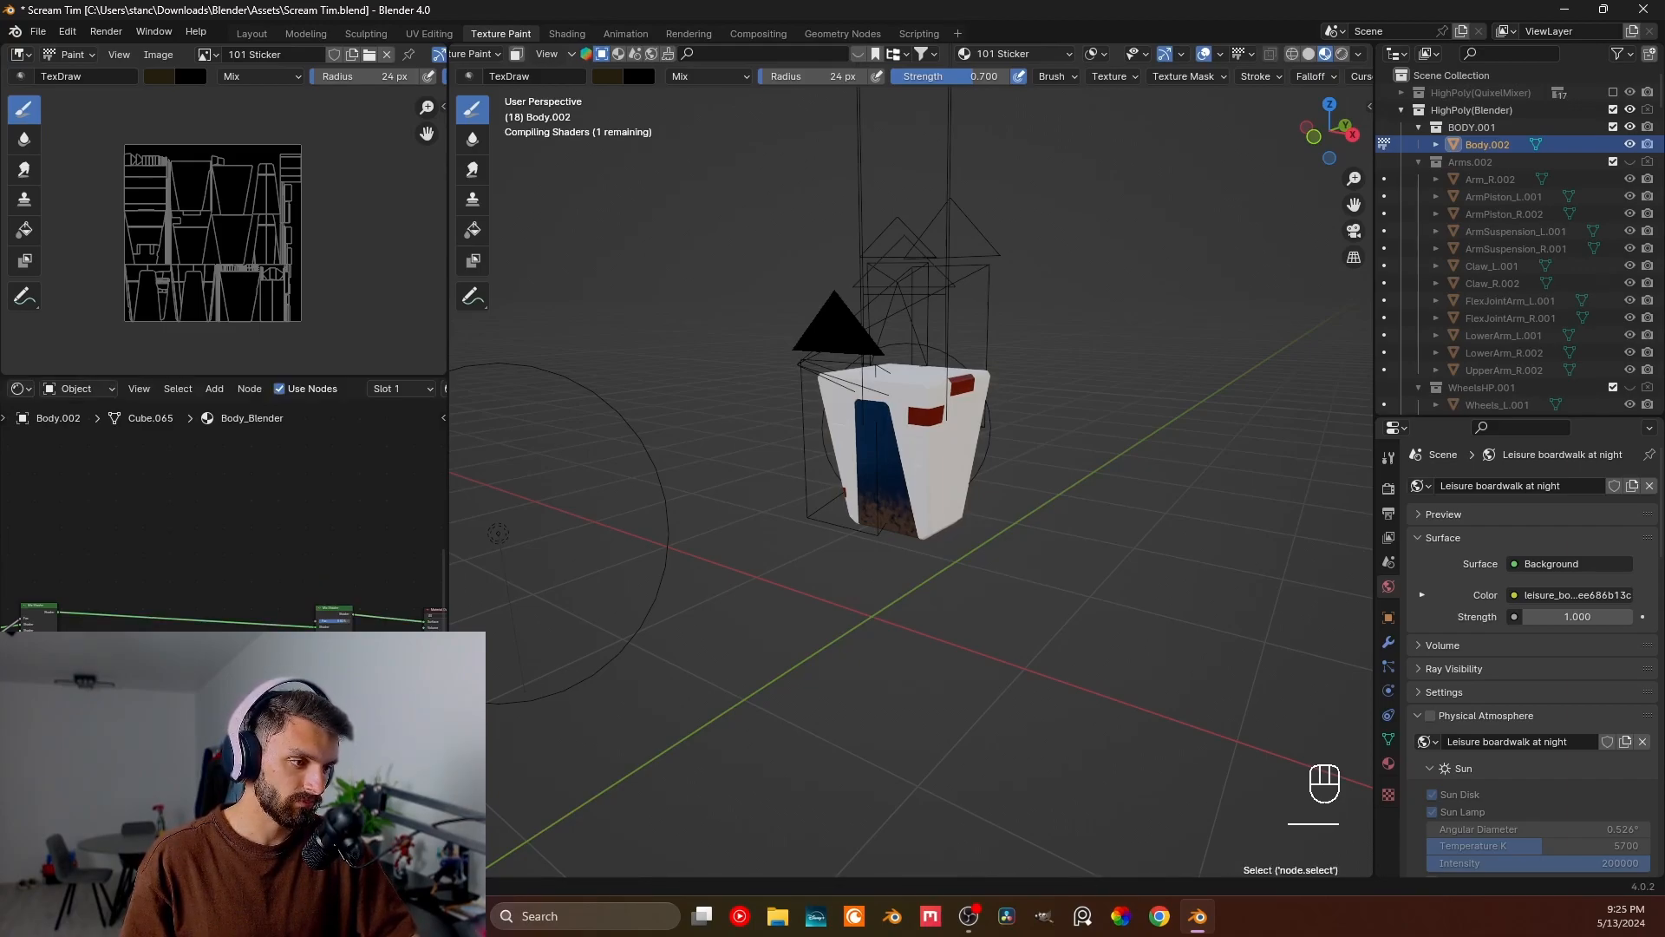
pyautogui.moveTo(282, 694); pyautogui.dragTo(316, 633)
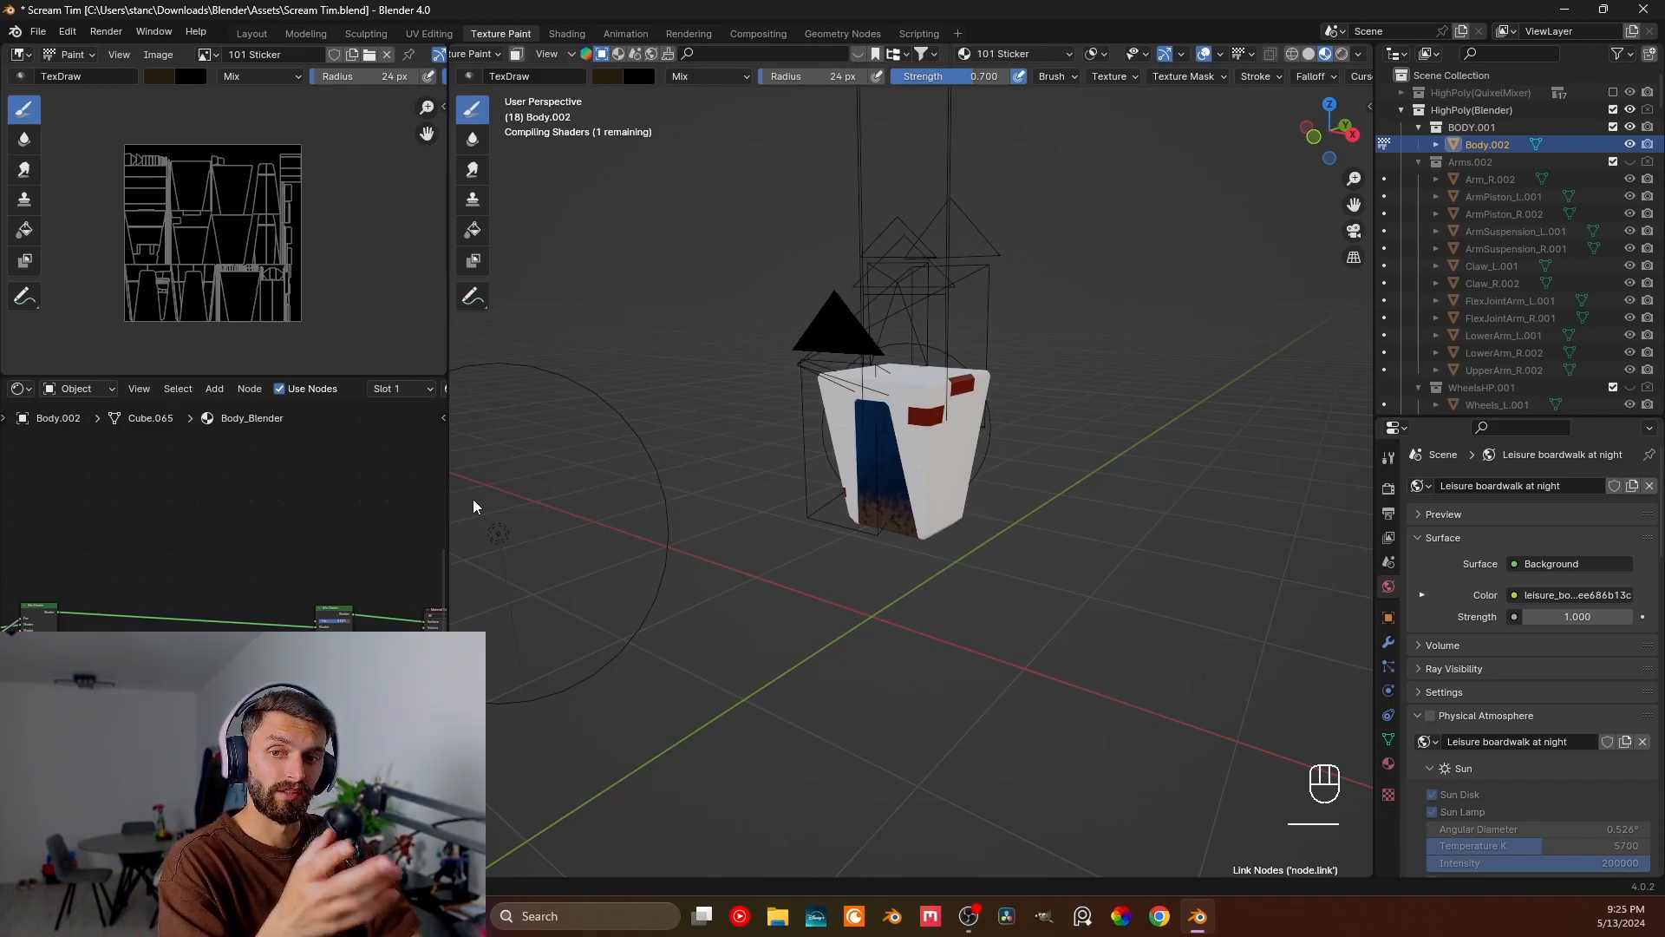
pyautogui.moveTo(576, 576); pyautogui.dragTo(799, 509, button='middle')
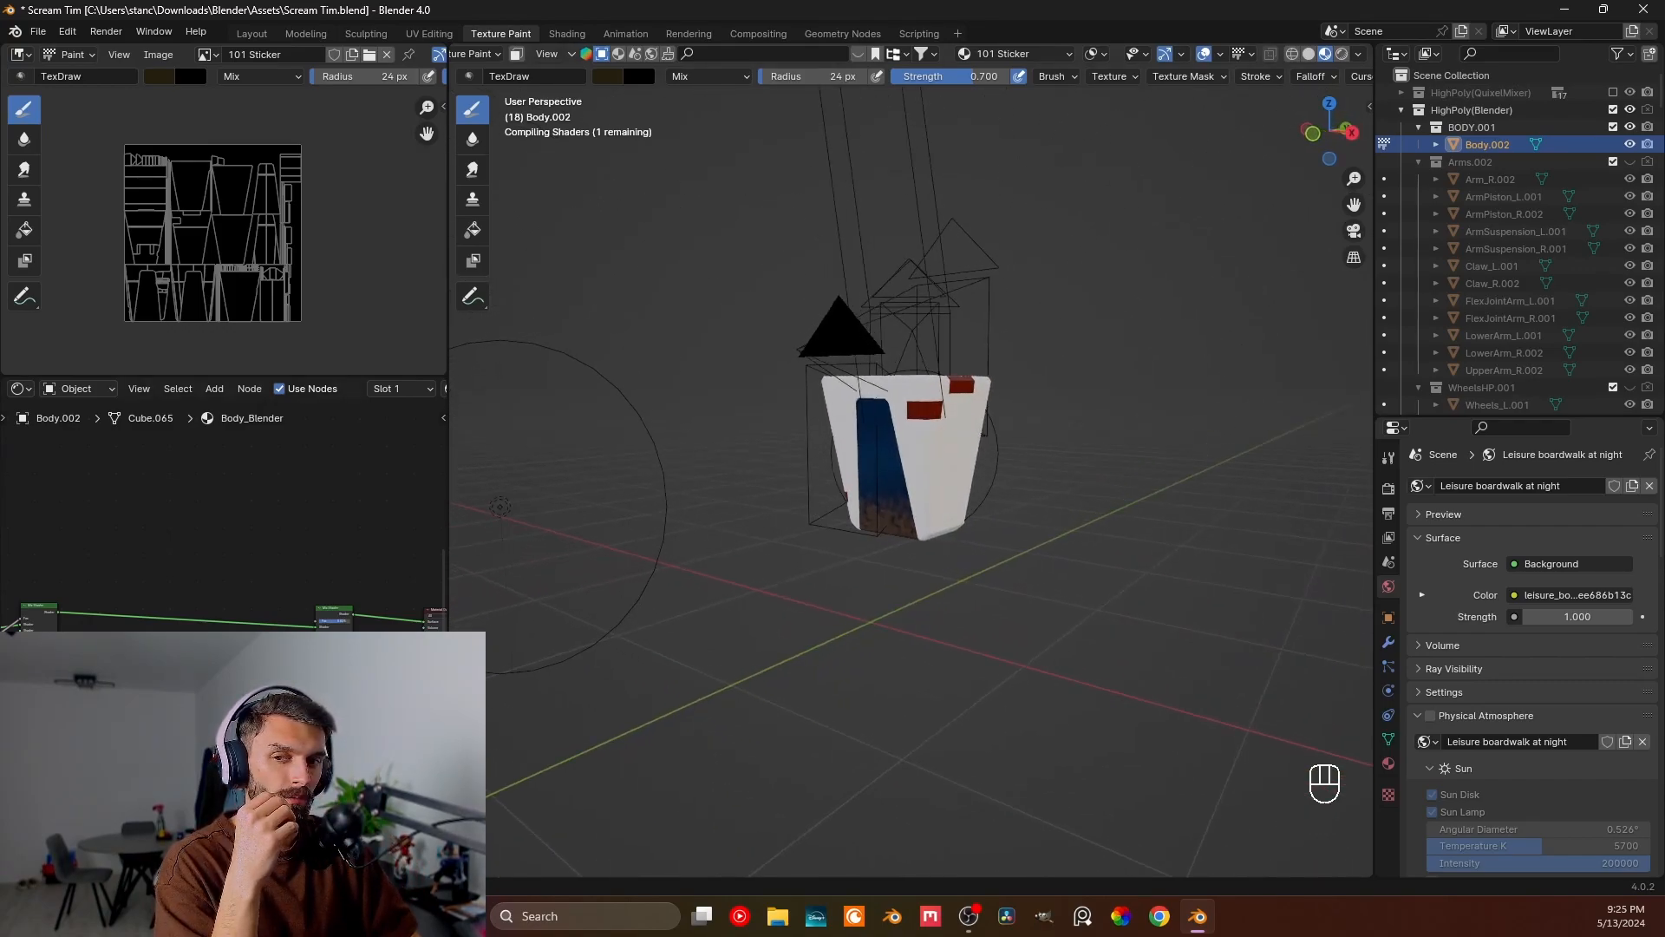
pyautogui.scroll(5, 223, 639)
pyautogui.scroll(-4, 223, 639)
pyautogui.moveTo(223, 693); pyautogui.dragTo(312, 651, button='middle')
pyautogui.scroll(2, 303, 672)
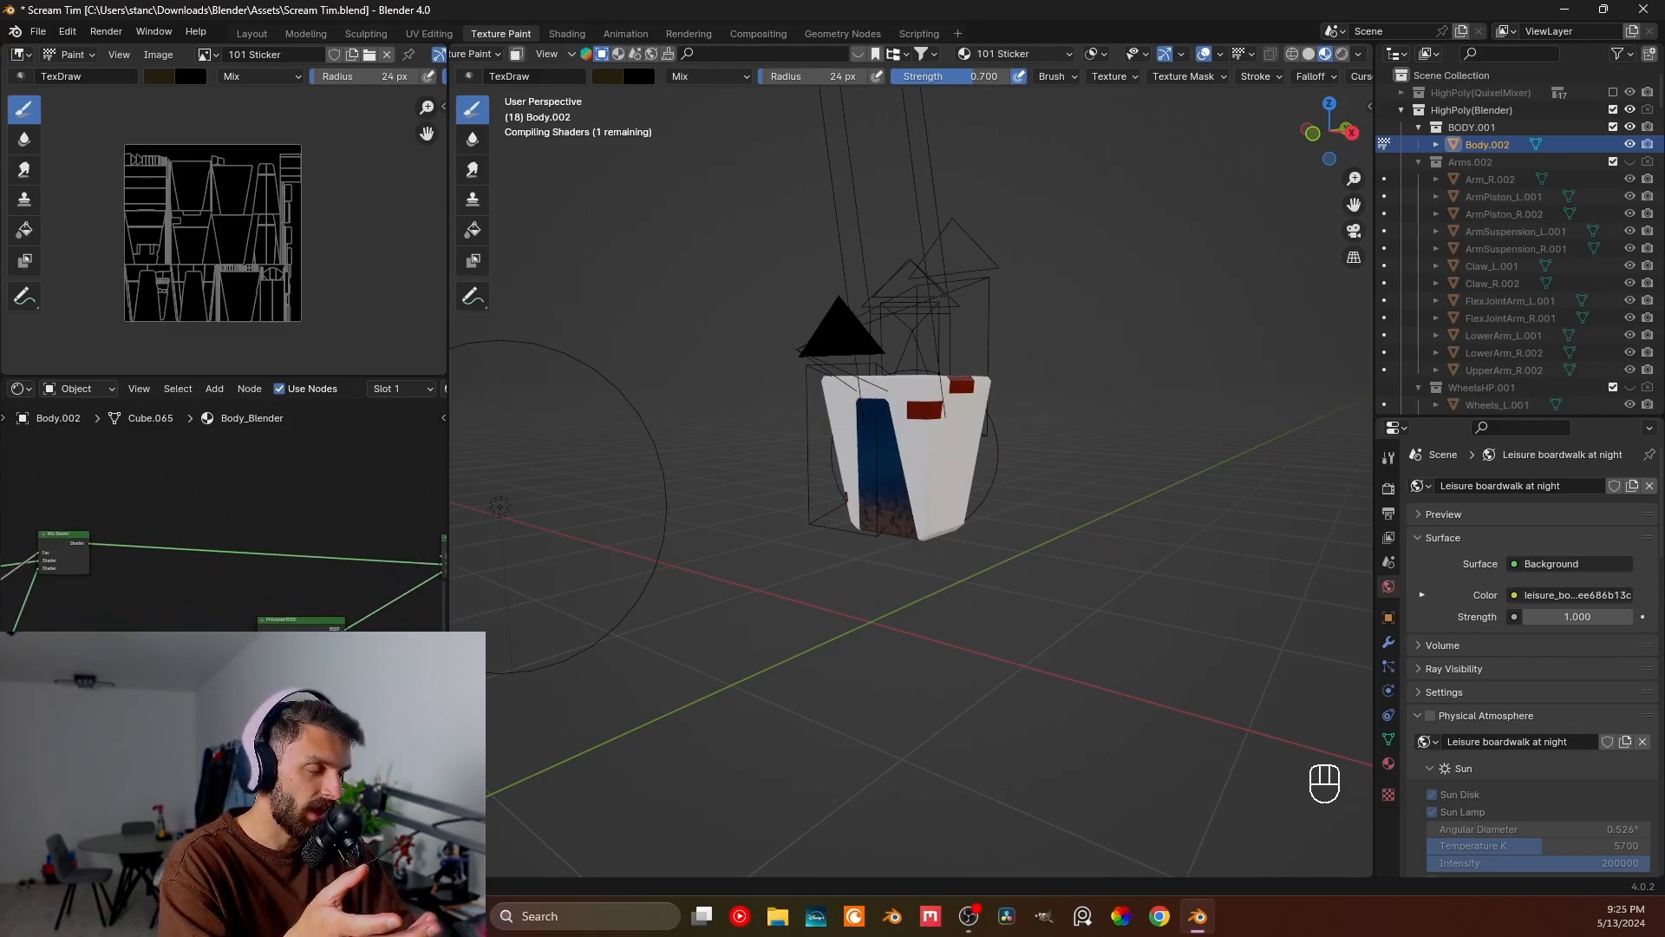
pyautogui.scroll(1, 303, 672)
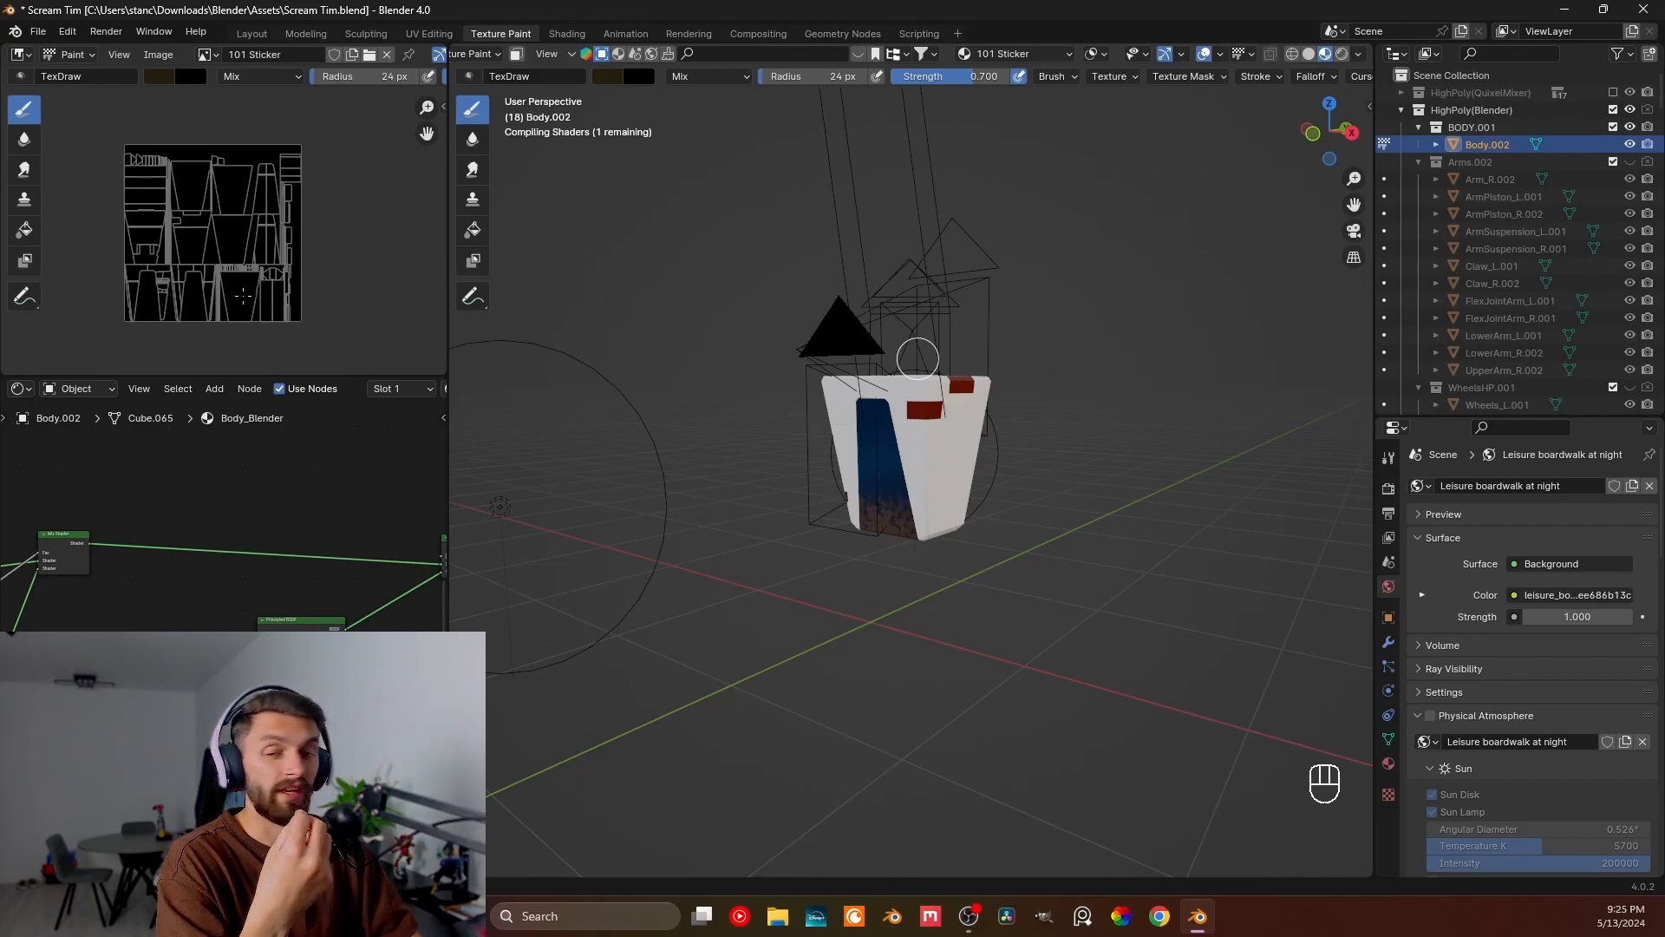
# - Try different factor values on the Mix Shader before the Material Output to preview the blend between its two shaders
pyautogui.moveTo(609, 433); pyautogui.dragTo(829, 488, button='middle')
pyautogui.scroll(-1, 878, 468)
pyautogui.scroll(3, 880, 466)
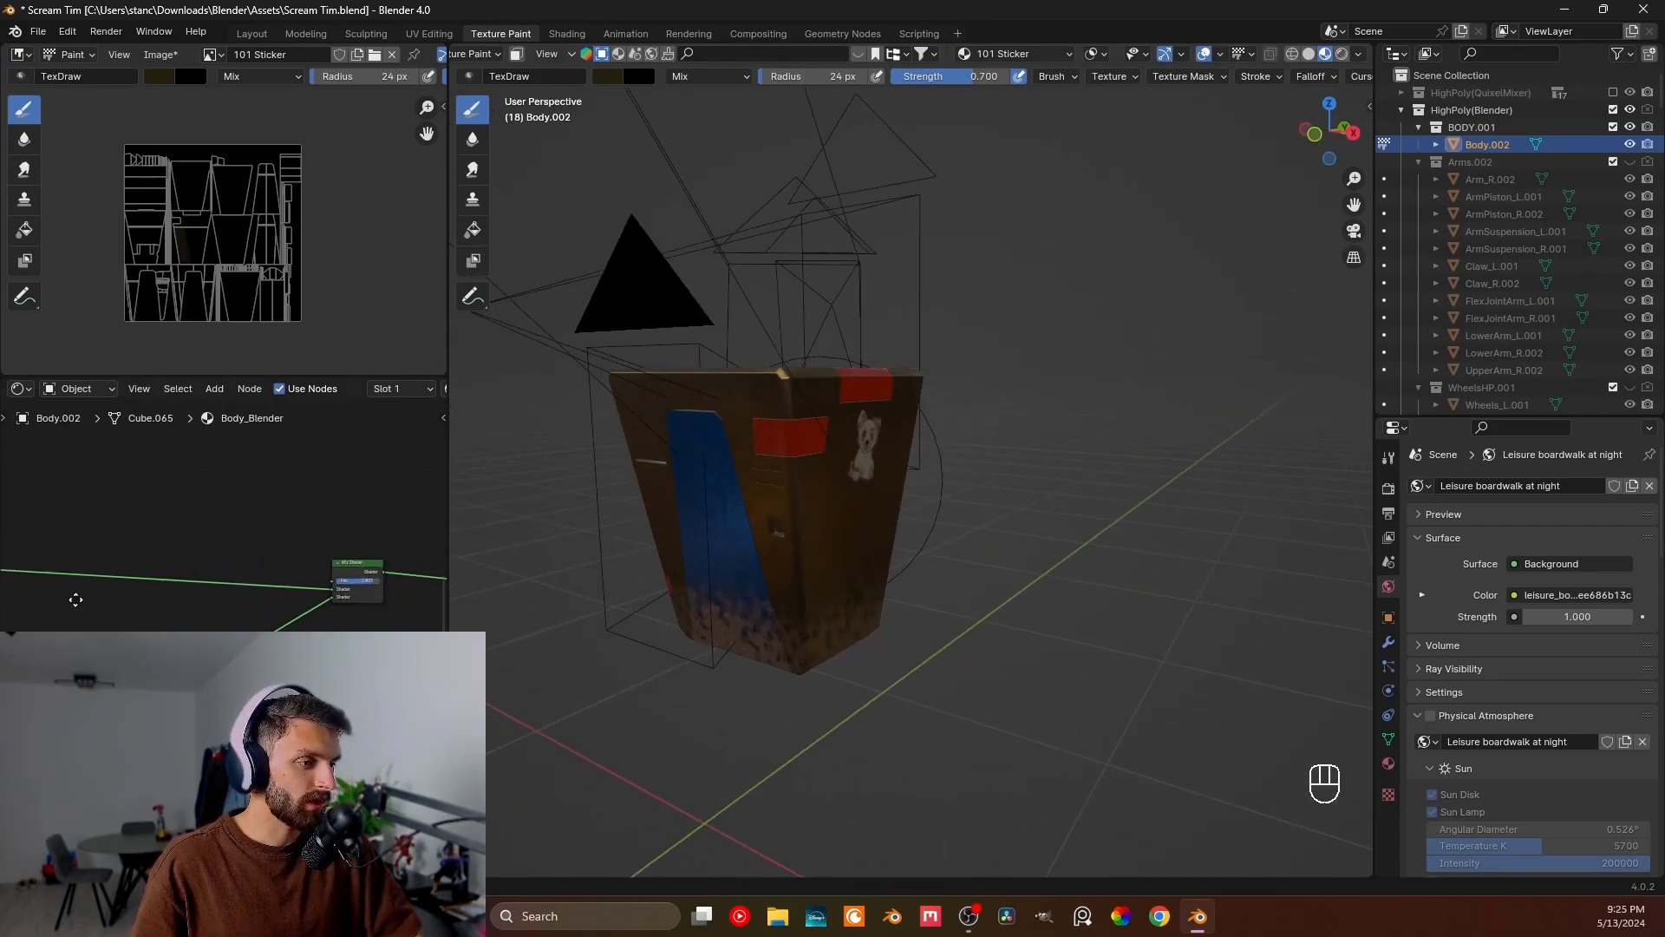
pyautogui.moveTo(101, 589); pyautogui.dragTo(230, 610, button='middle')
pyautogui.moveTo(217, 610); pyautogui.dragTo(184, 609)
pyautogui.moveTo(196, 609); pyautogui.dragTo(237, 609)
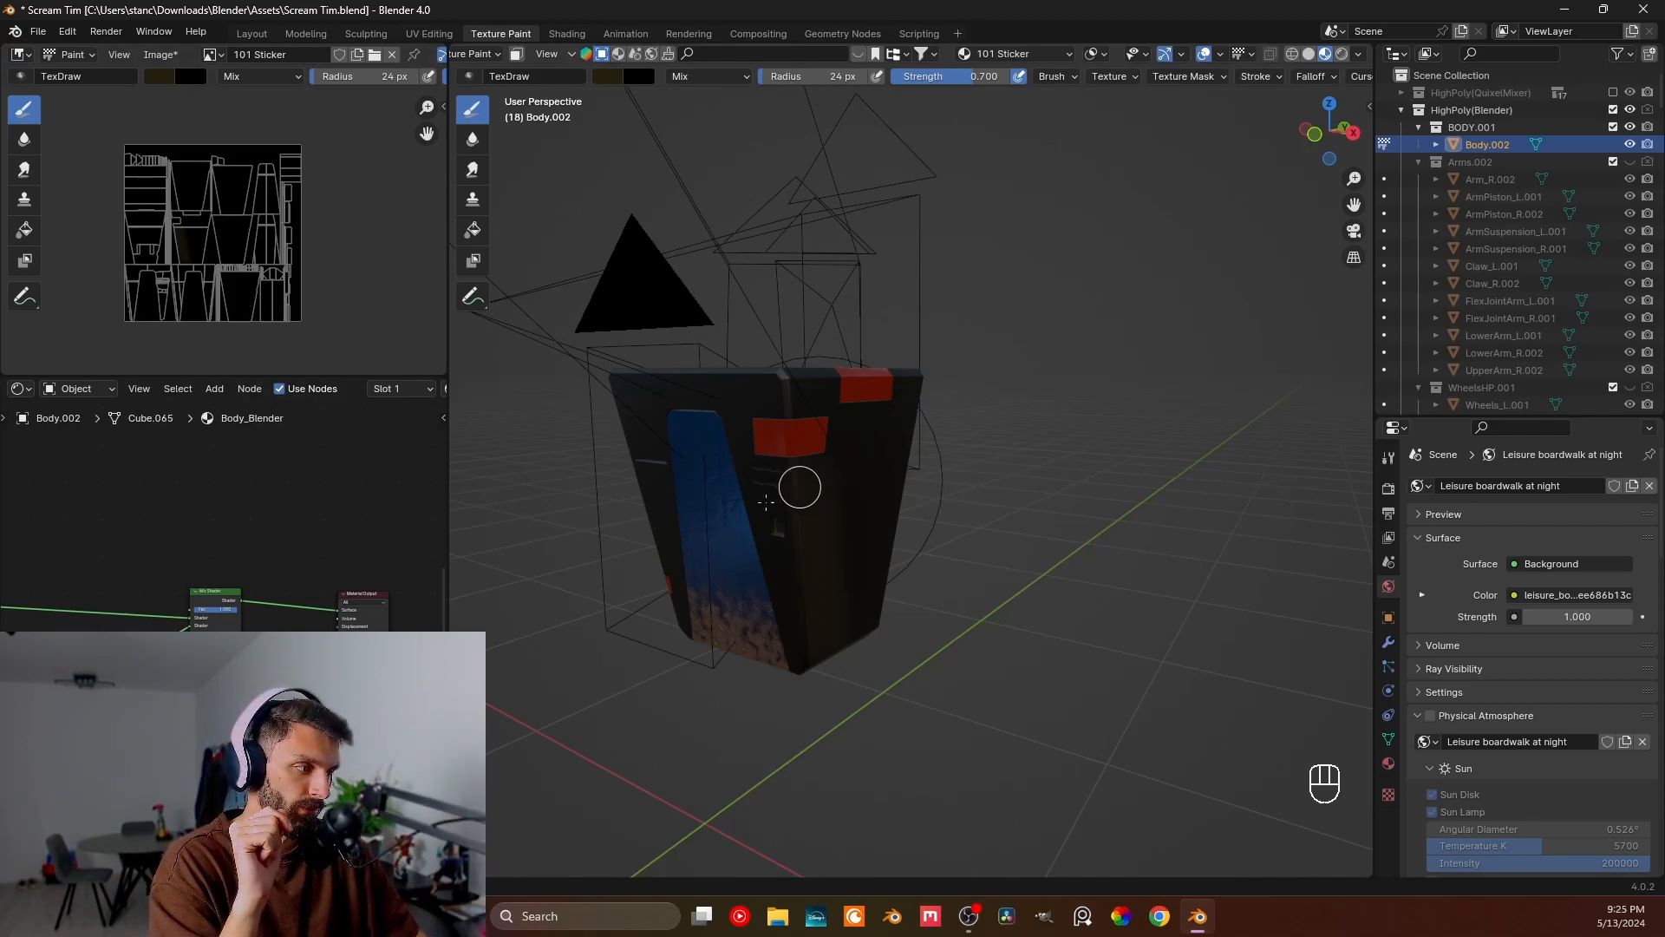
pyautogui.moveTo(224, 614); pyautogui.dragTo(293, 597, button='middle')
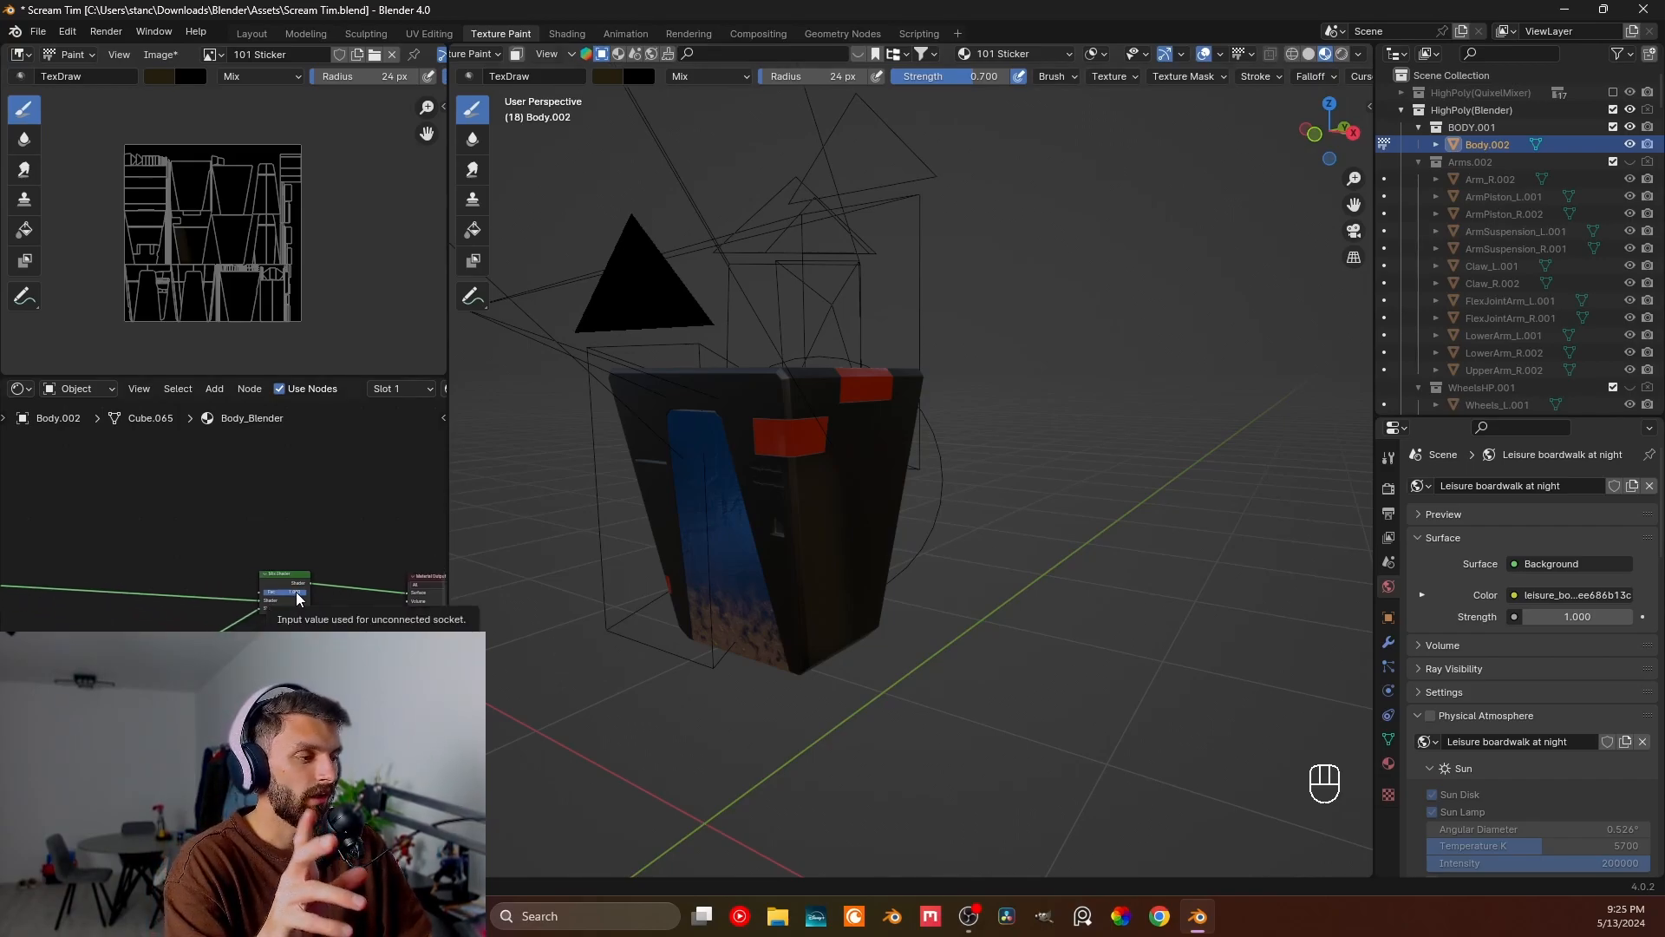
pyautogui.moveTo(291, 591); pyautogui.dragTo(296, 598)
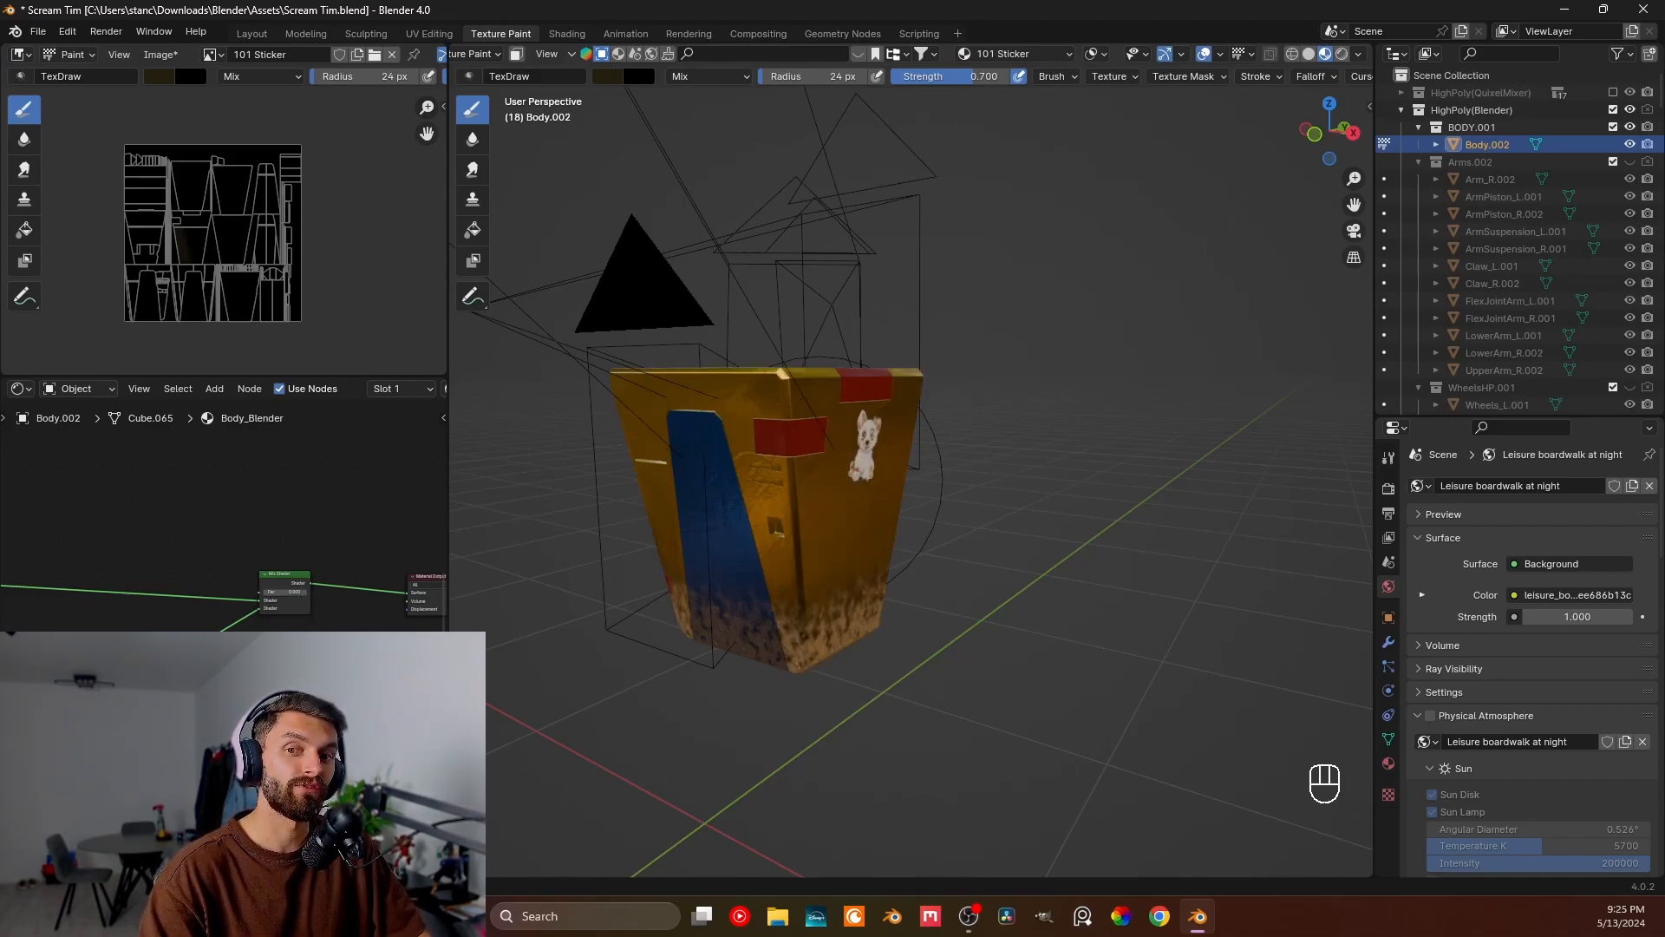
# - Connect the 101 Sticker texture's Color output to the final Mix Shader's Fac input and place the texture node near it
pyautogui.moveTo(278, 585); pyautogui.dragTo(370, 573, button='middle')
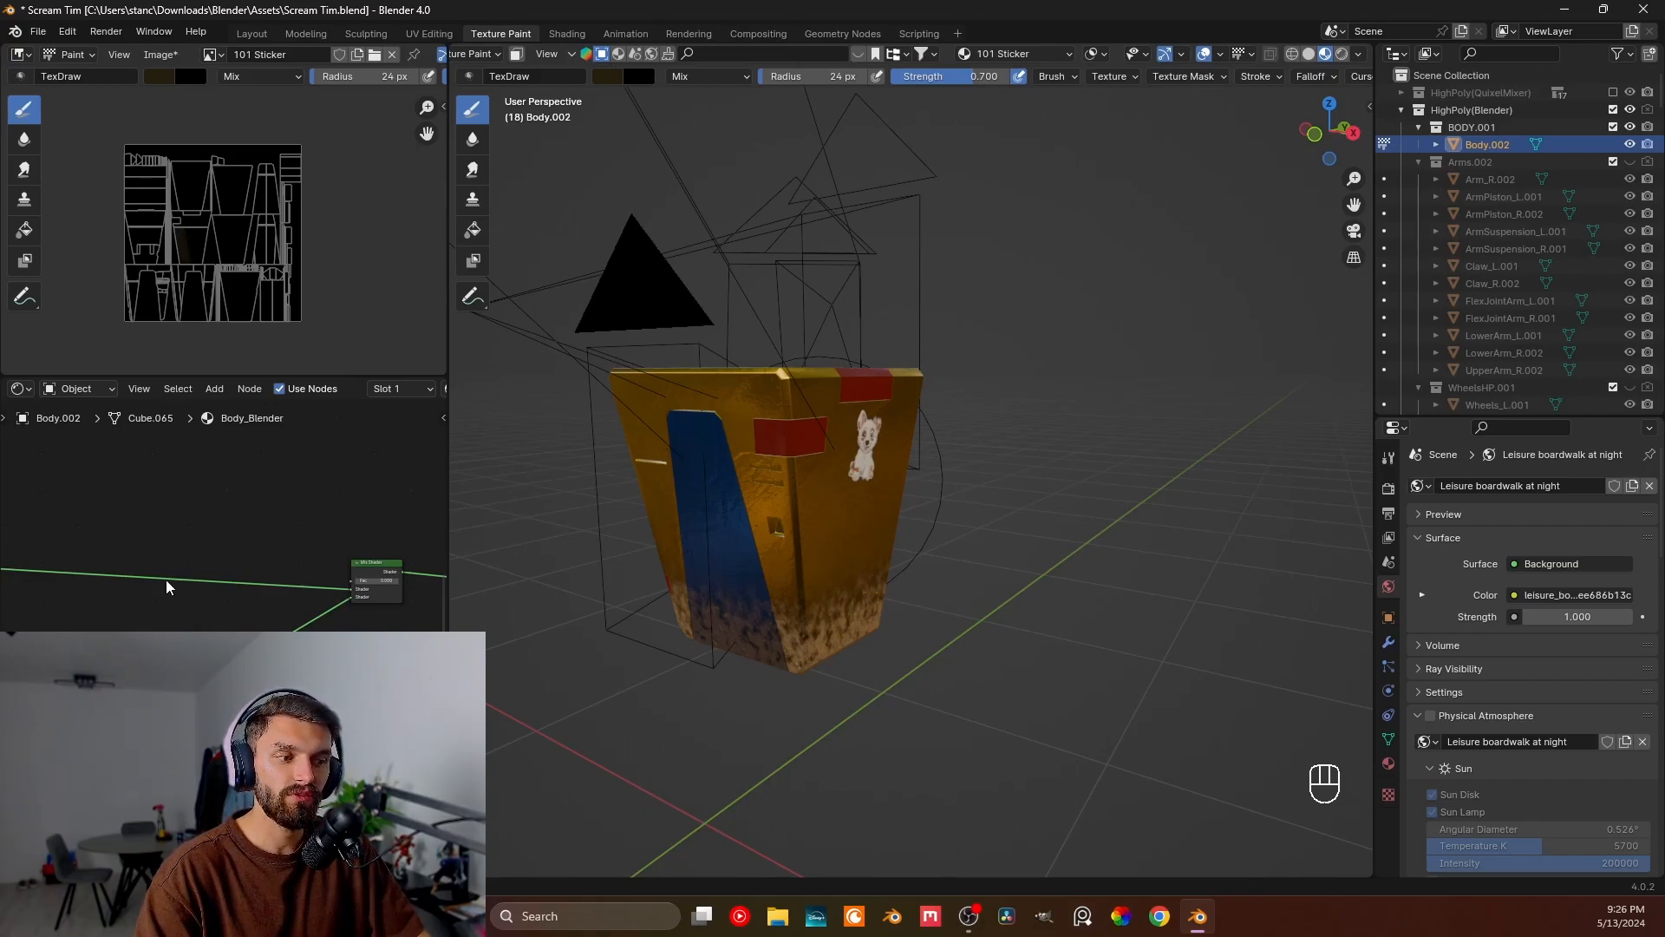
pyautogui.click(234, 685)
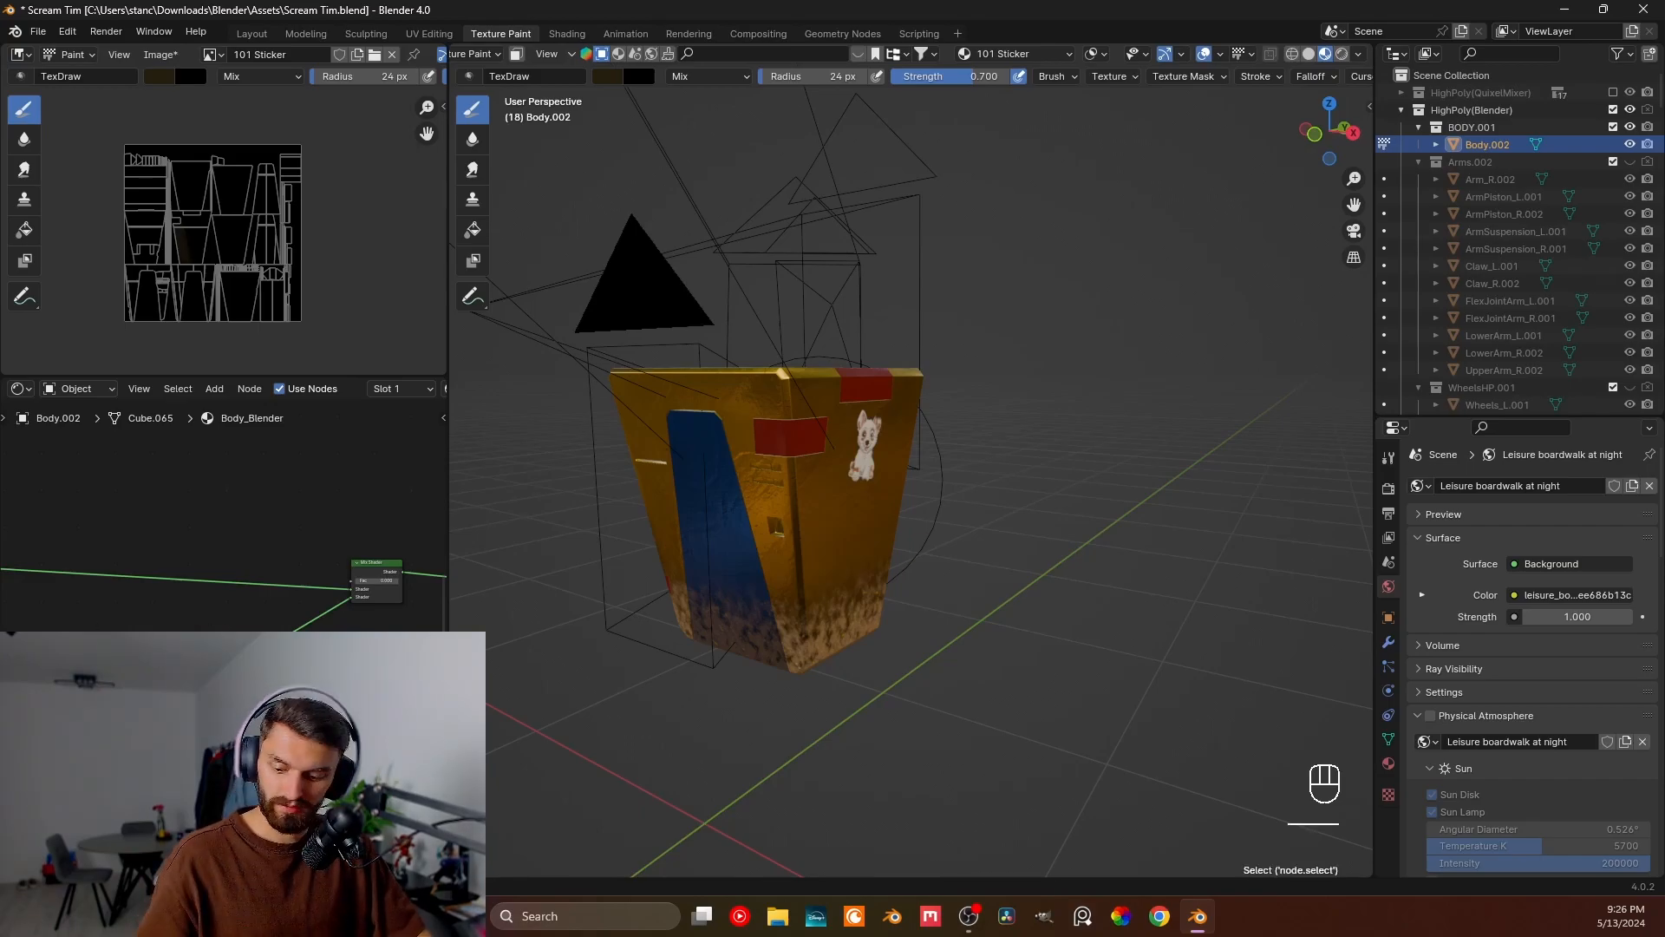
pyautogui.moveTo(235, 685); pyautogui.dragTo(351, 589)
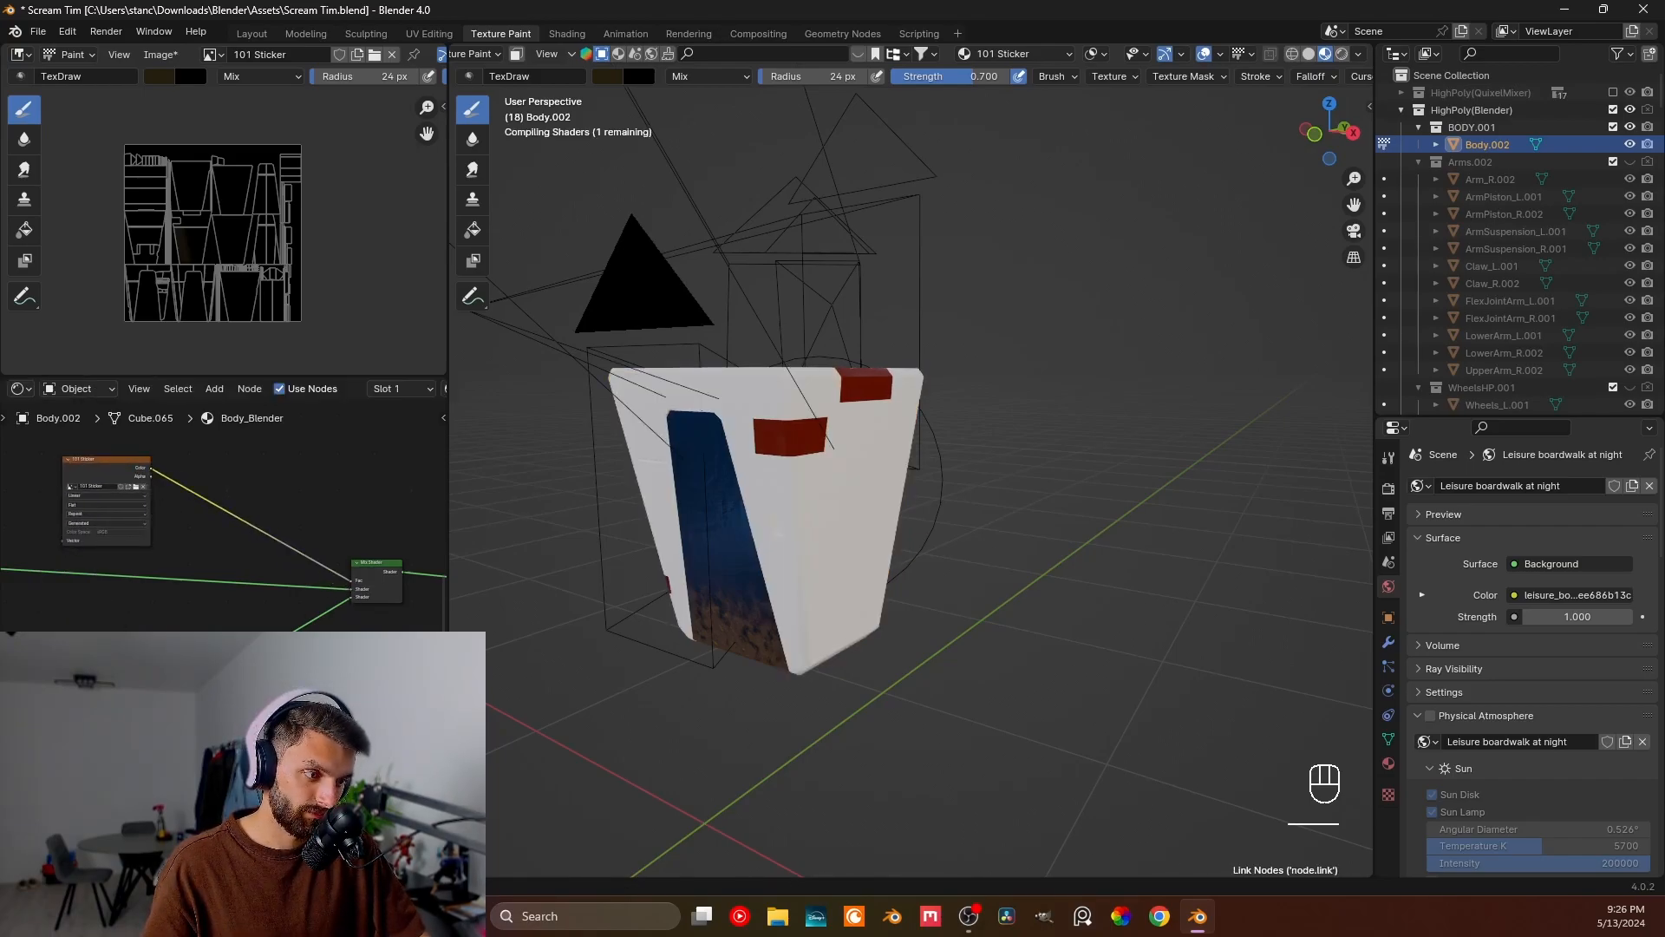
pyautogui.moveTo(107, 471); pyautogui.dragTo(226, 491)
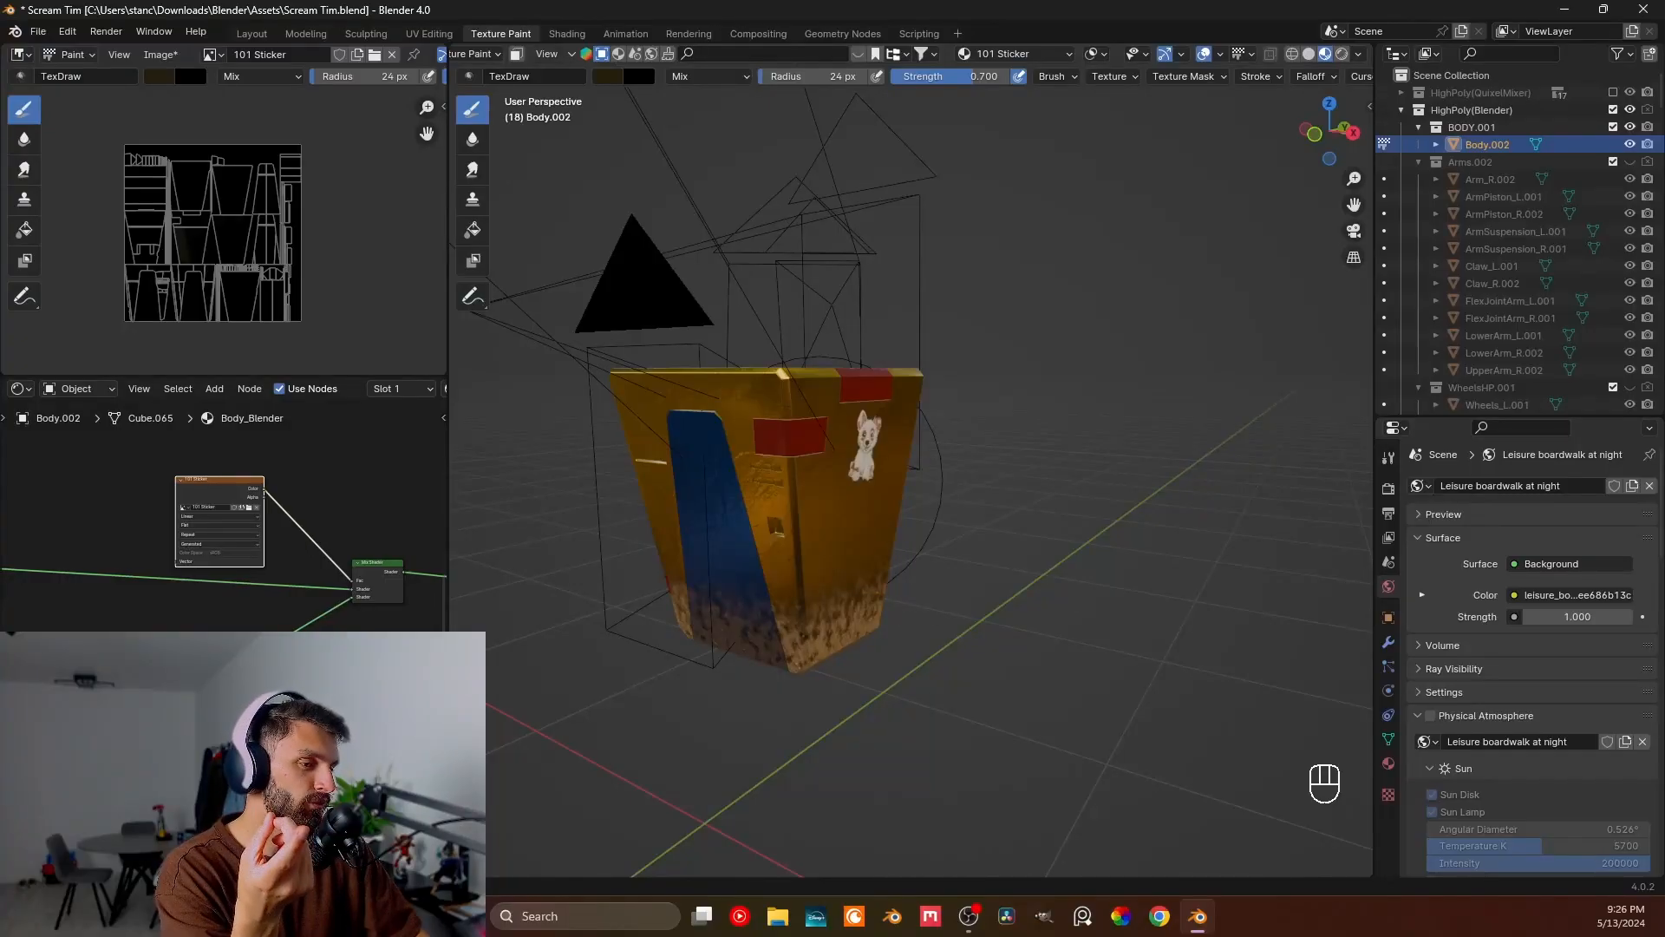
pyautogui.scroll(-1, 223, 538)
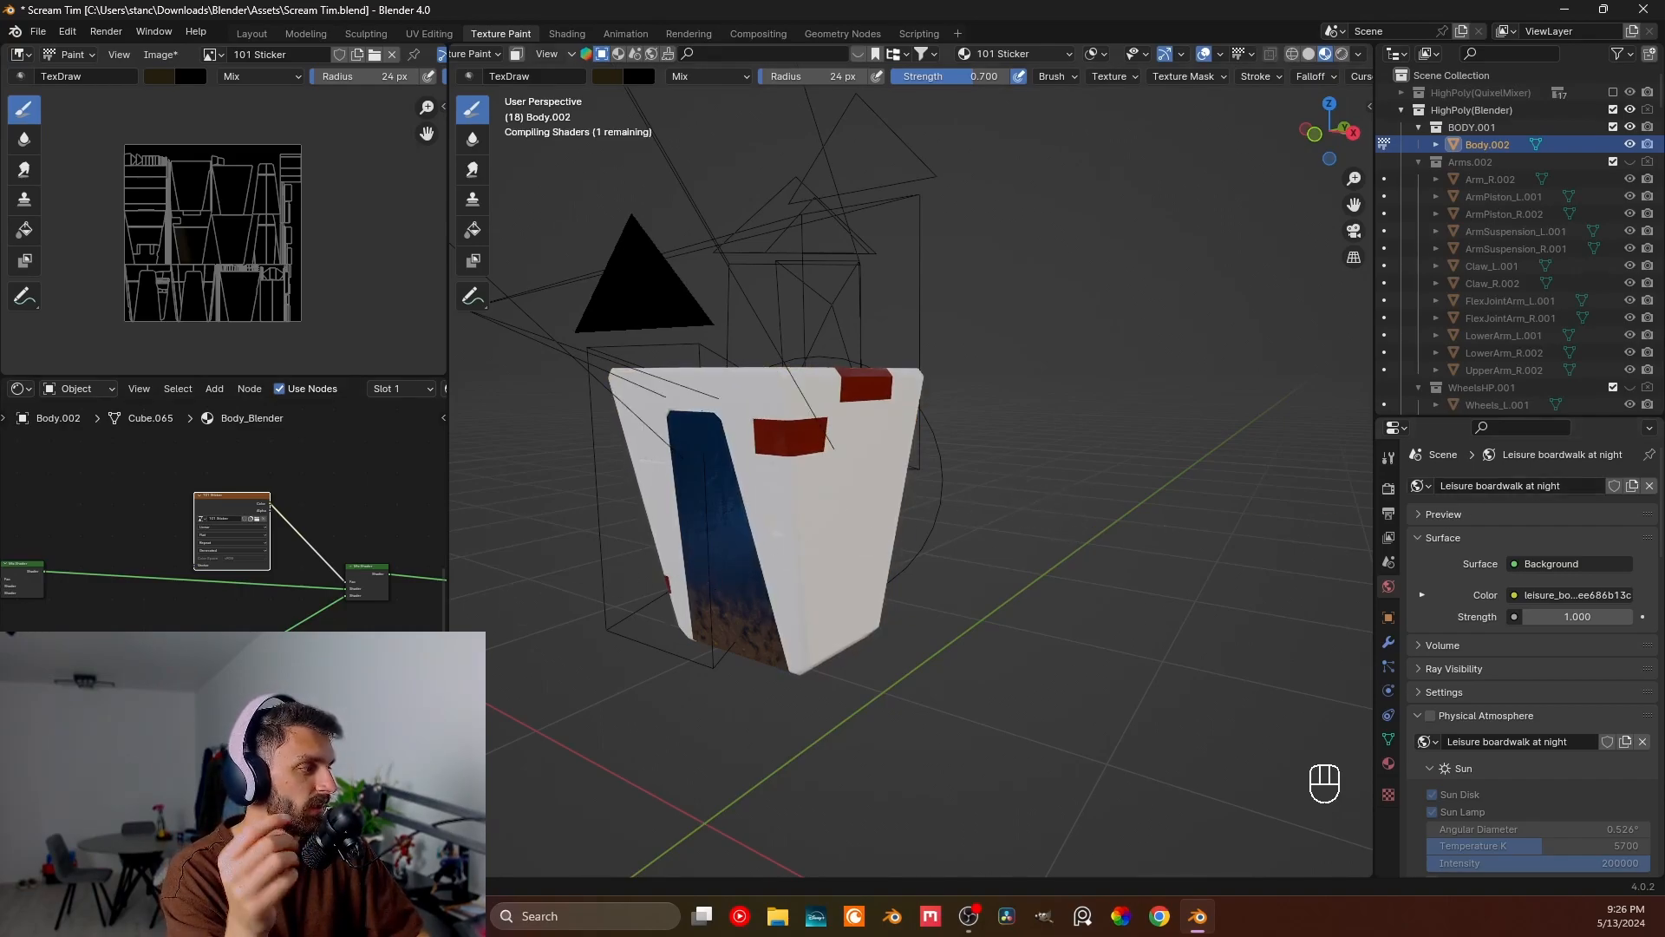
# - Set the Draw brush's primary colour to pure white, with saturation 0 and value 1
pyautogui.click(1388, 459)
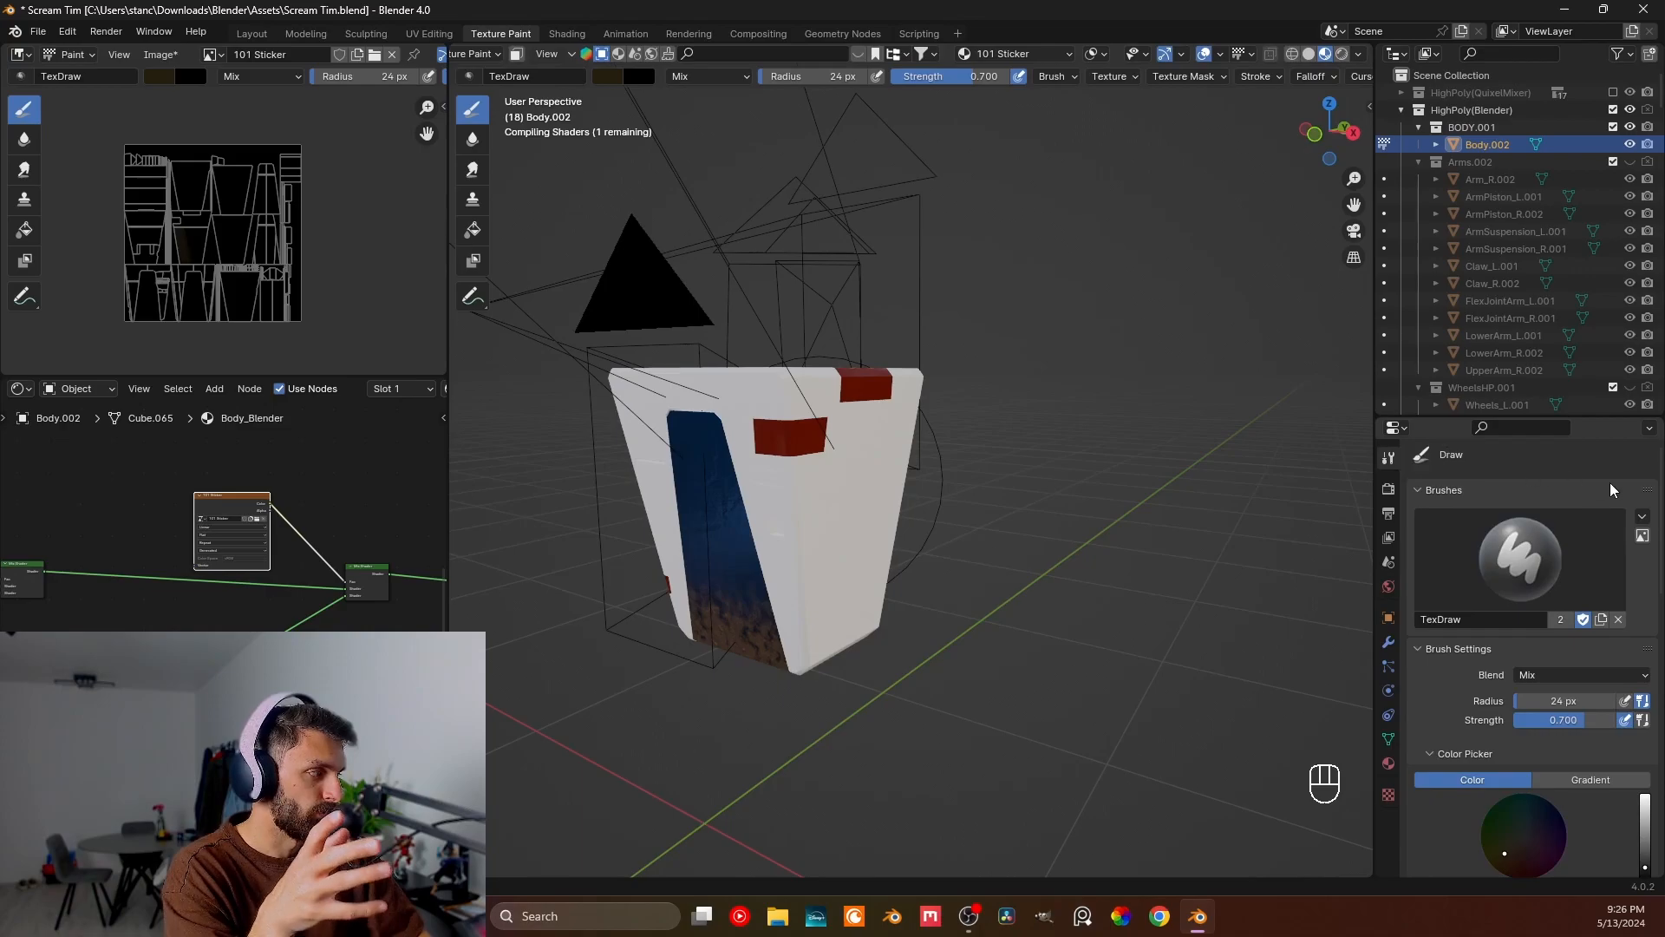
pyautogui.scroll(-2, 1606, 799)
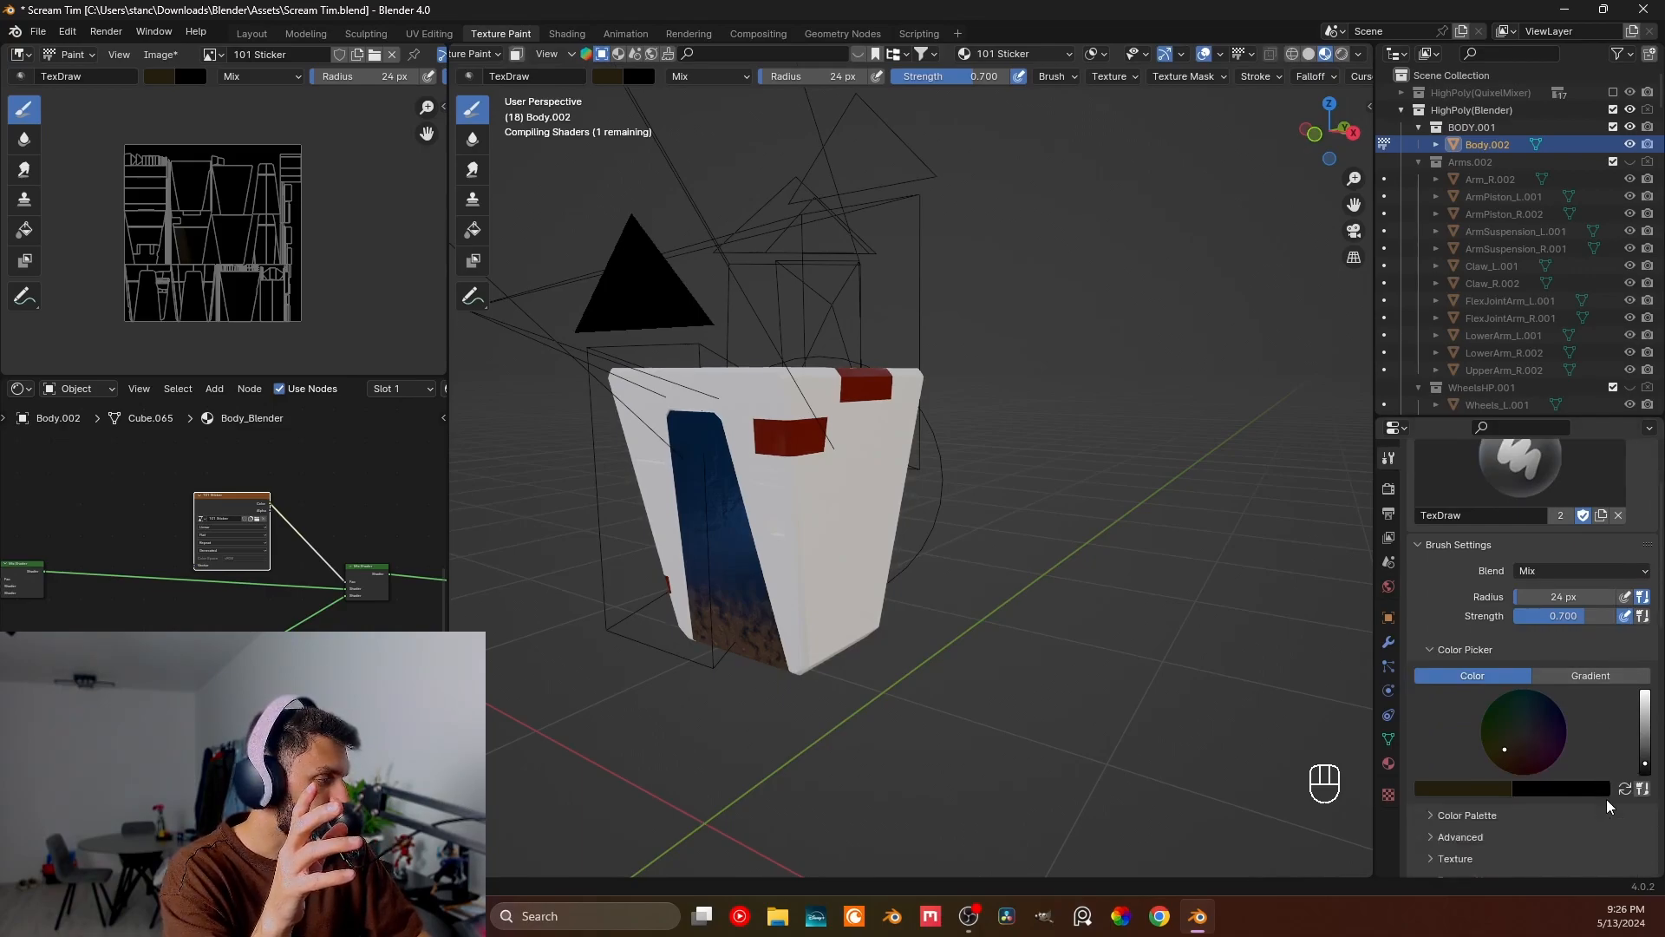
pyautogui.click(1645, 750)
pyautogui.moveTo(1645, 750); pyautogui.dragTo(1645, 726)
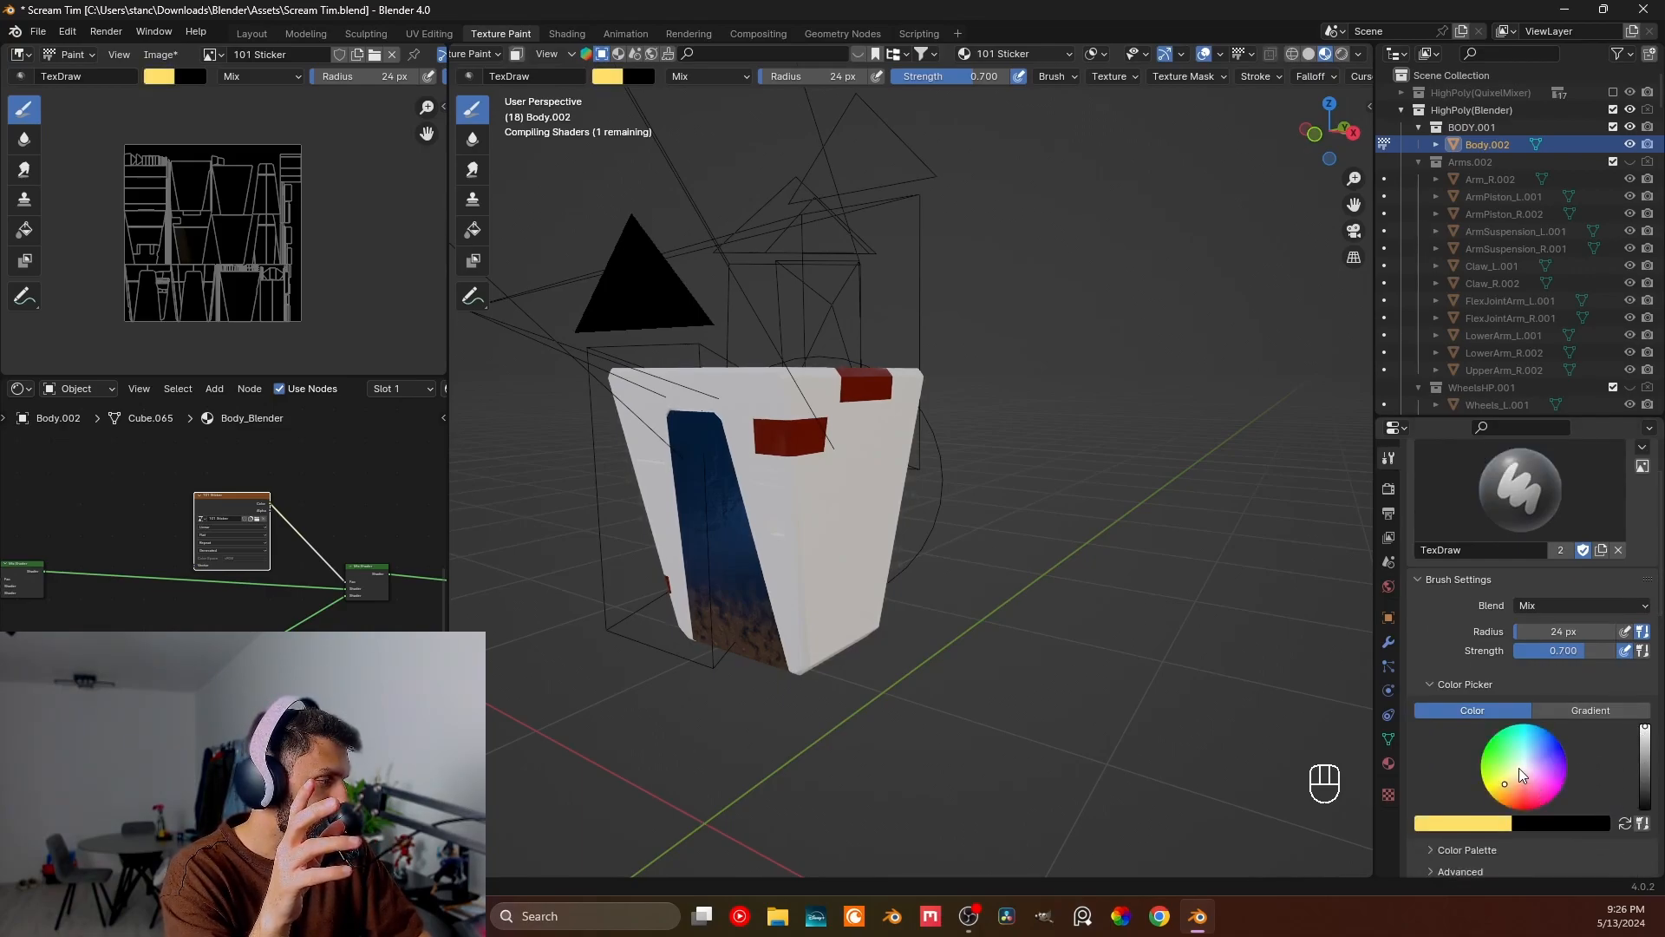
pyautogui.click(1523, 769)
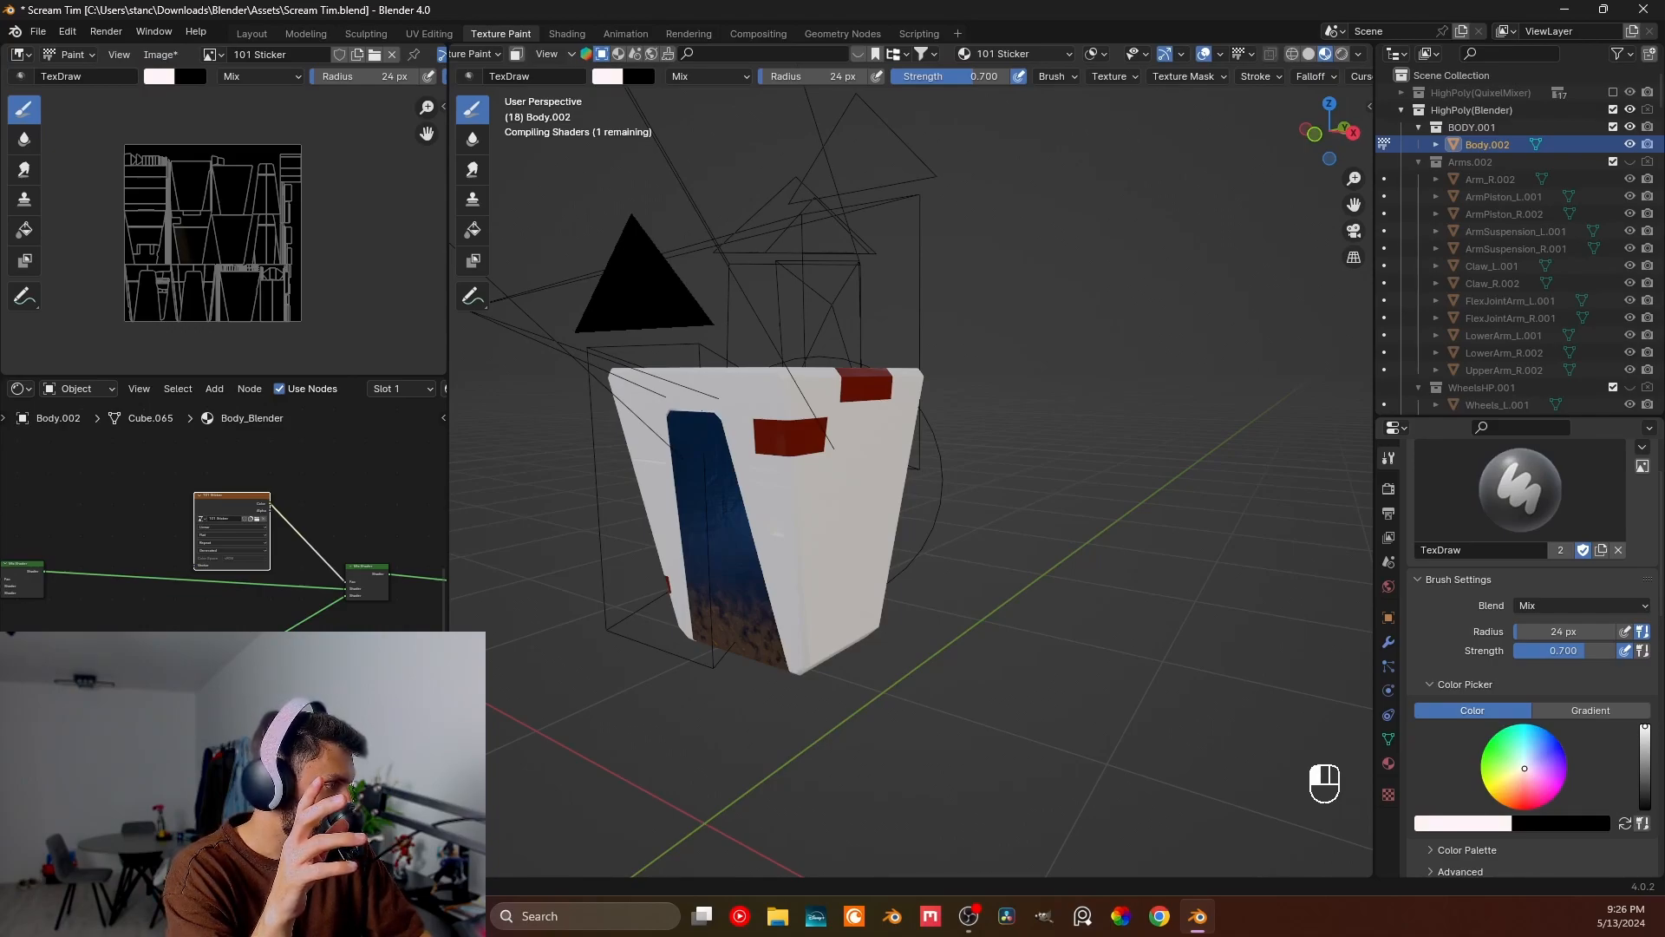
pyautogui.scroll(-3, 1439, 760)
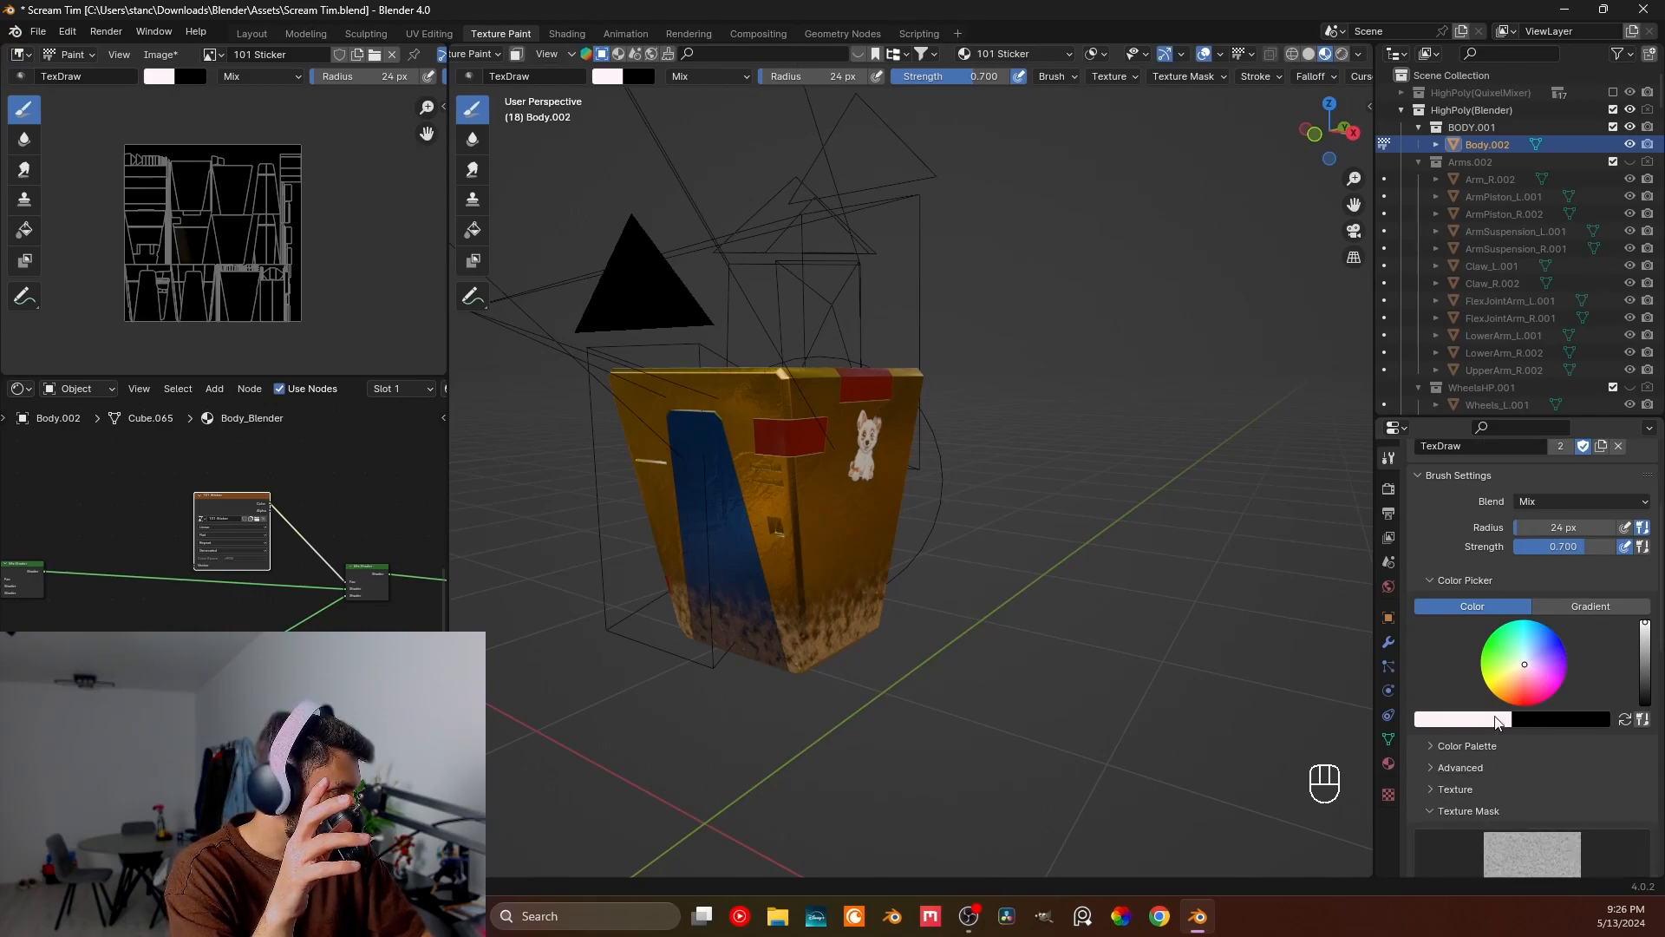
pyautogui.click(1465, 719)
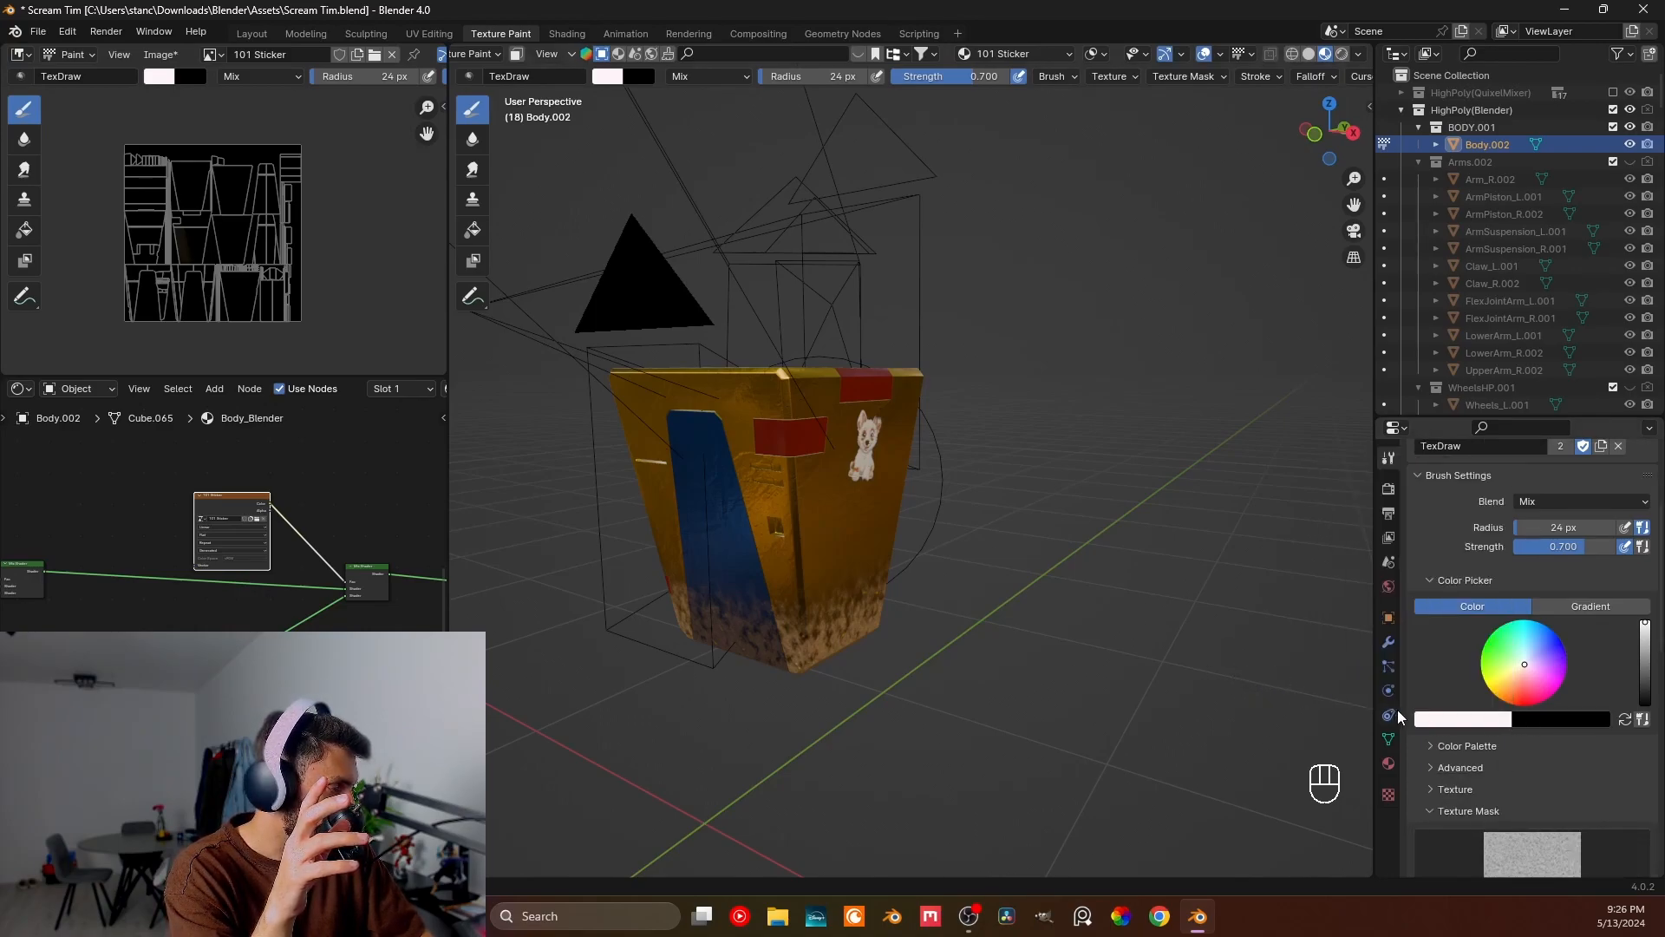
pyautogui.click(1423, 719)
pyautogui.moveTo(1362, 675); pyautogui.dragTo(1414, 670)
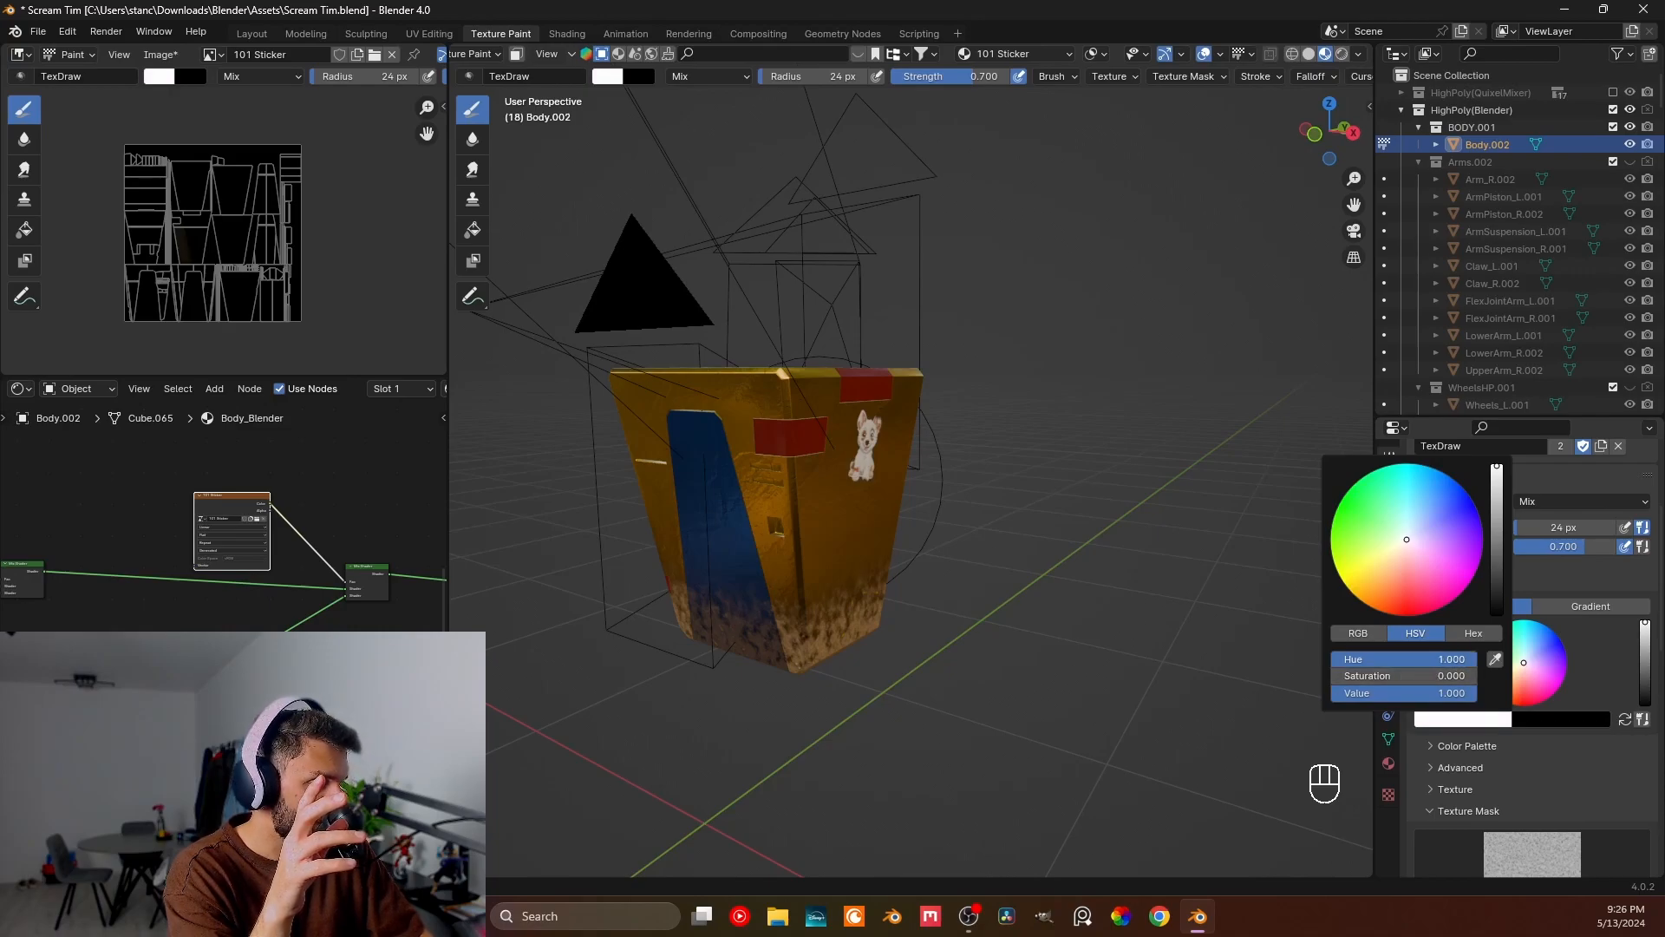
# - Paint a white test stroke on the body and undo it
pyautogui.moveTo(807, 490)
pyautogui.mouseDown()
pyautogui.moveTo(851, 578)
pyautogui.moveTo(816, 474)
pyautogui.moveTo(832, 542)
pyautogui.mouseUp()
pyautogui.moveTo(832, 542)
pyautogui.mouseDown(button='middle')
pyautogui.moveTo(728, 516)
pyautogui.moveTo(792, 539)
pyautogui.moveTo(772, 566)
pyautogui.moveTo(820, 559)
pyautogui.mouseUp(button='middle')
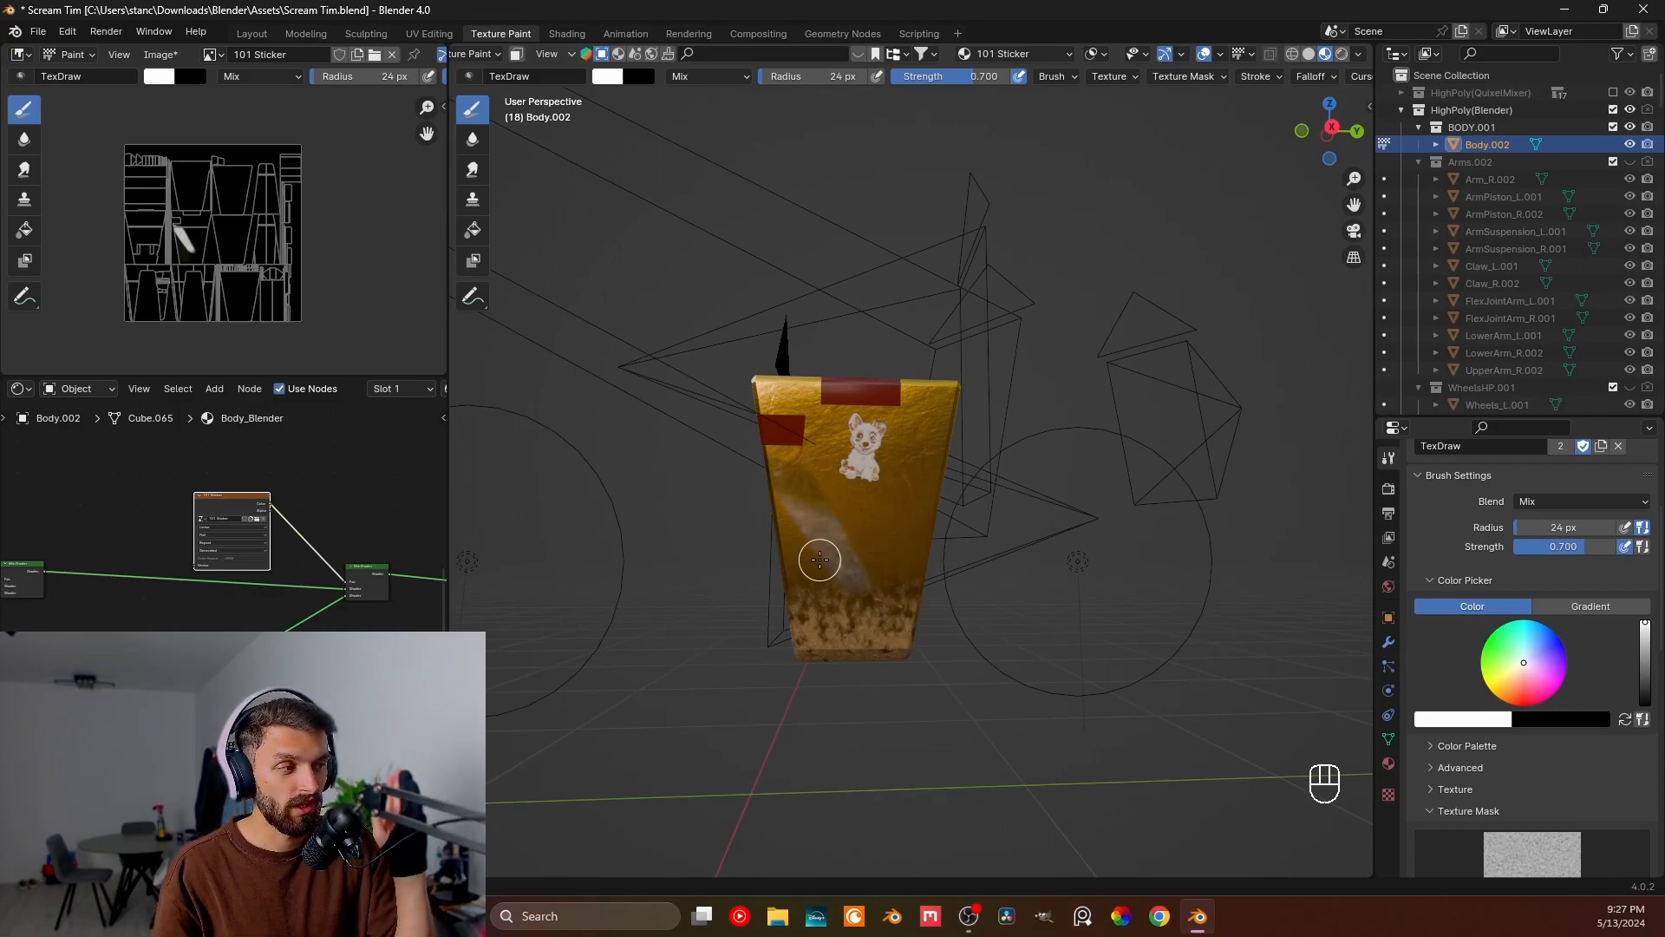
pyautogui.hotkey('ctrl', 'z')
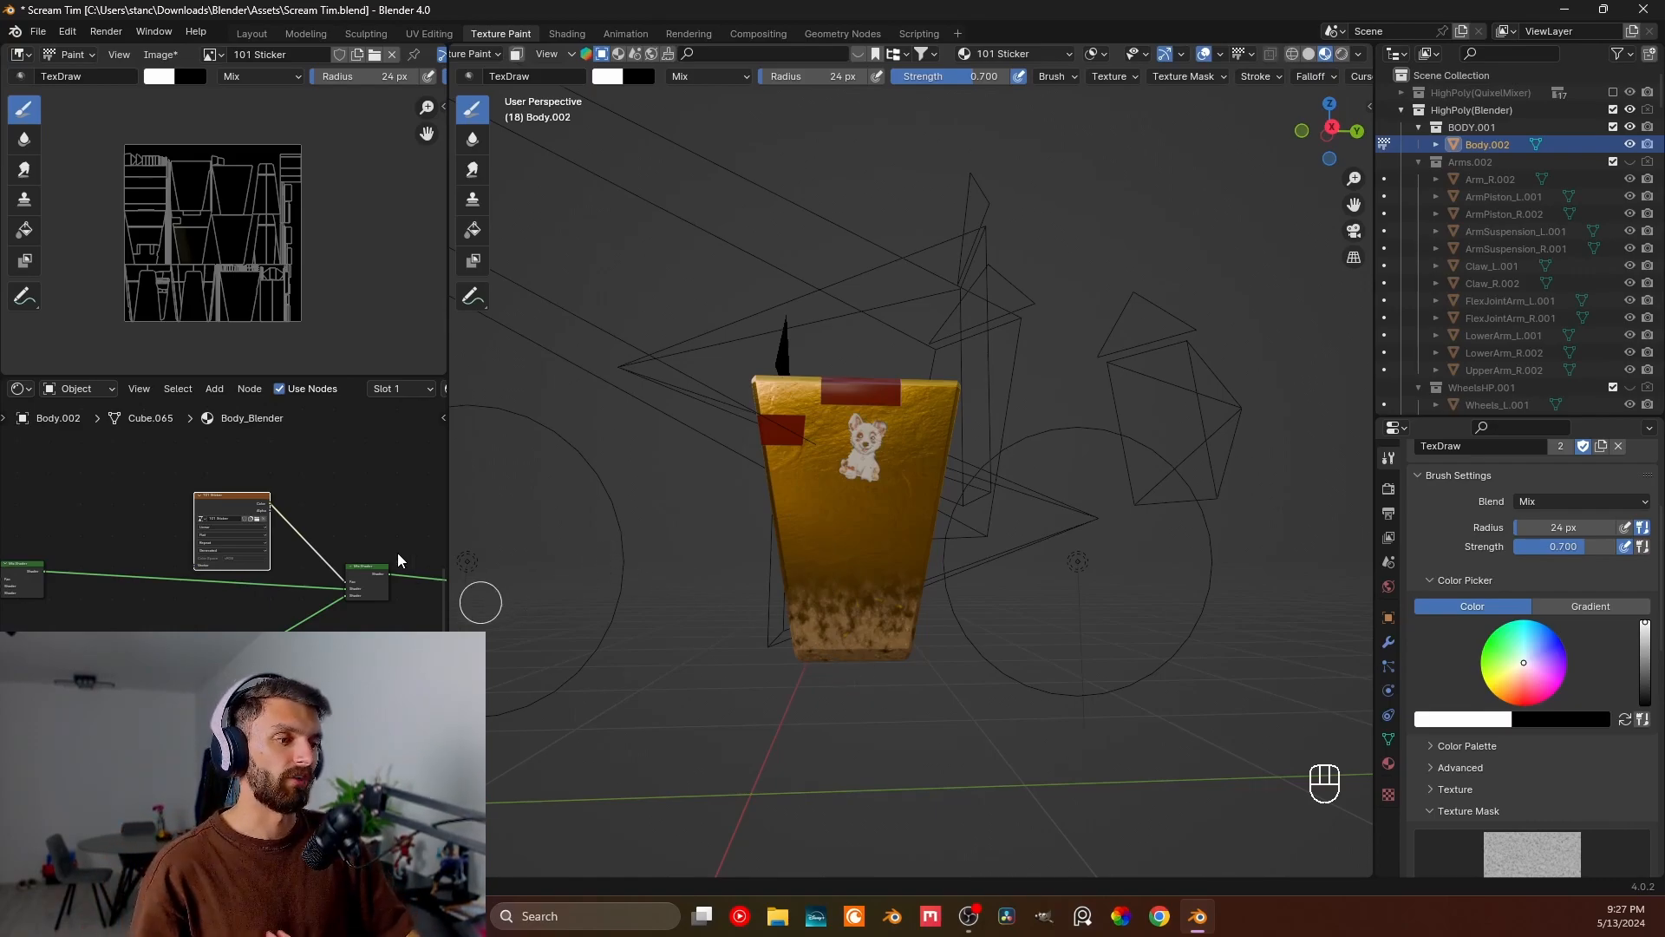
# - Move the 101 Sticker texture node below the main shader link and arrange it beside the new Principled BSDF
pyautogui.moveTo(242, 496); pyautogui.dragTo(42, 630)
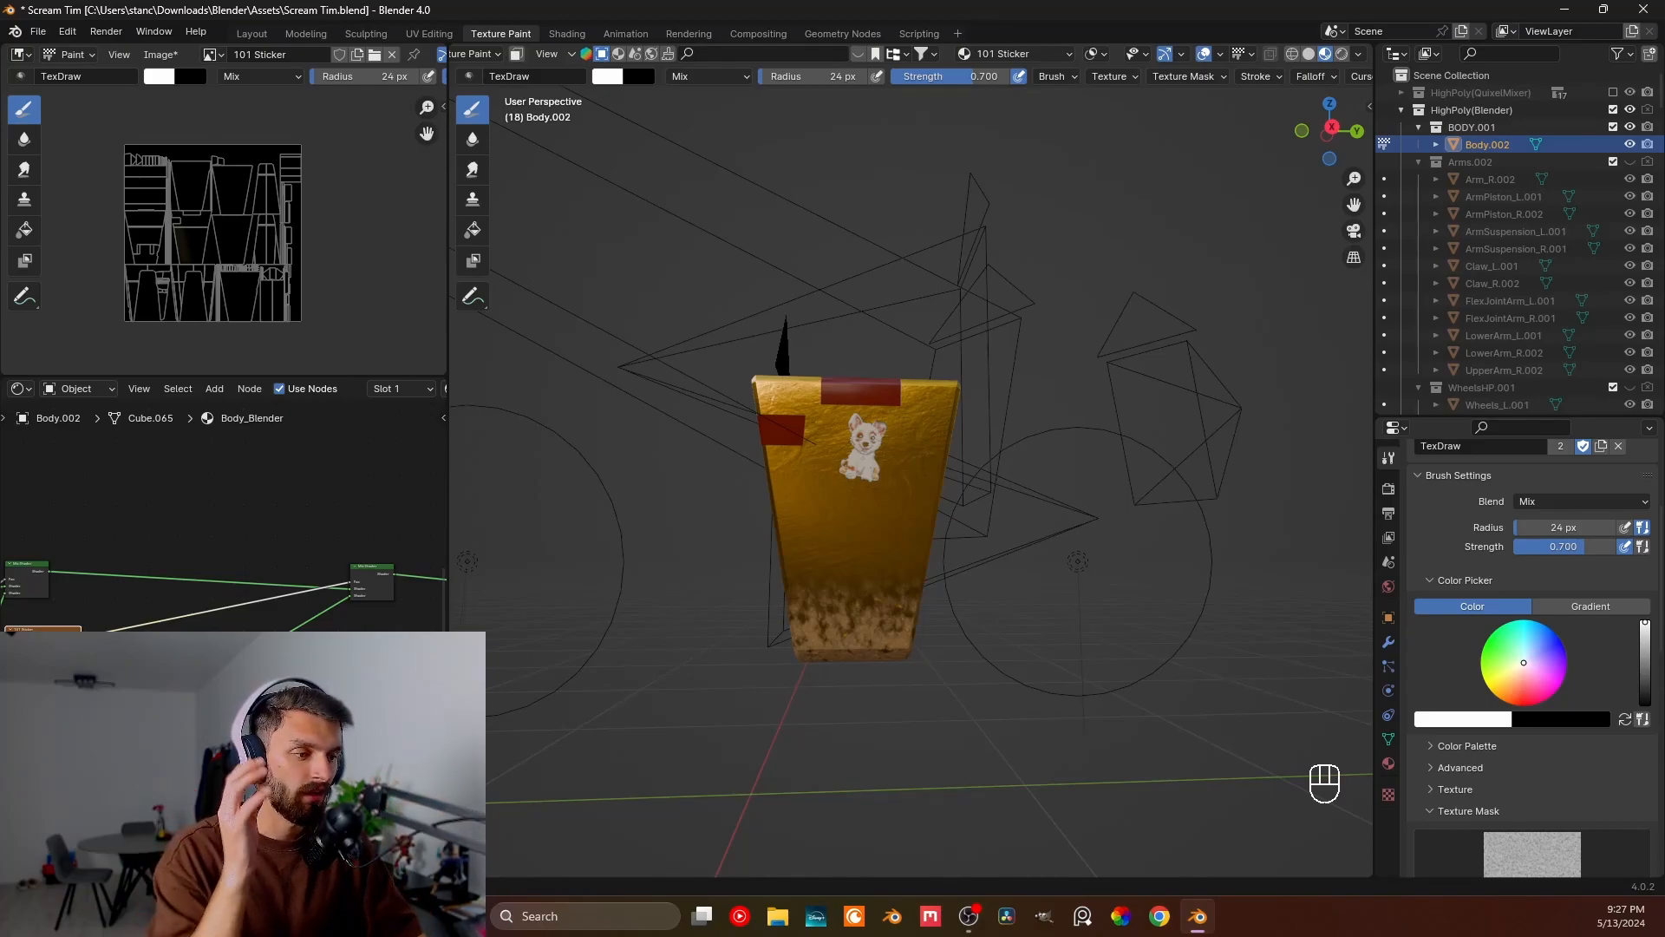
pyautogui.moveTo(236, 642); pyautogui.dragTo(238, 639)
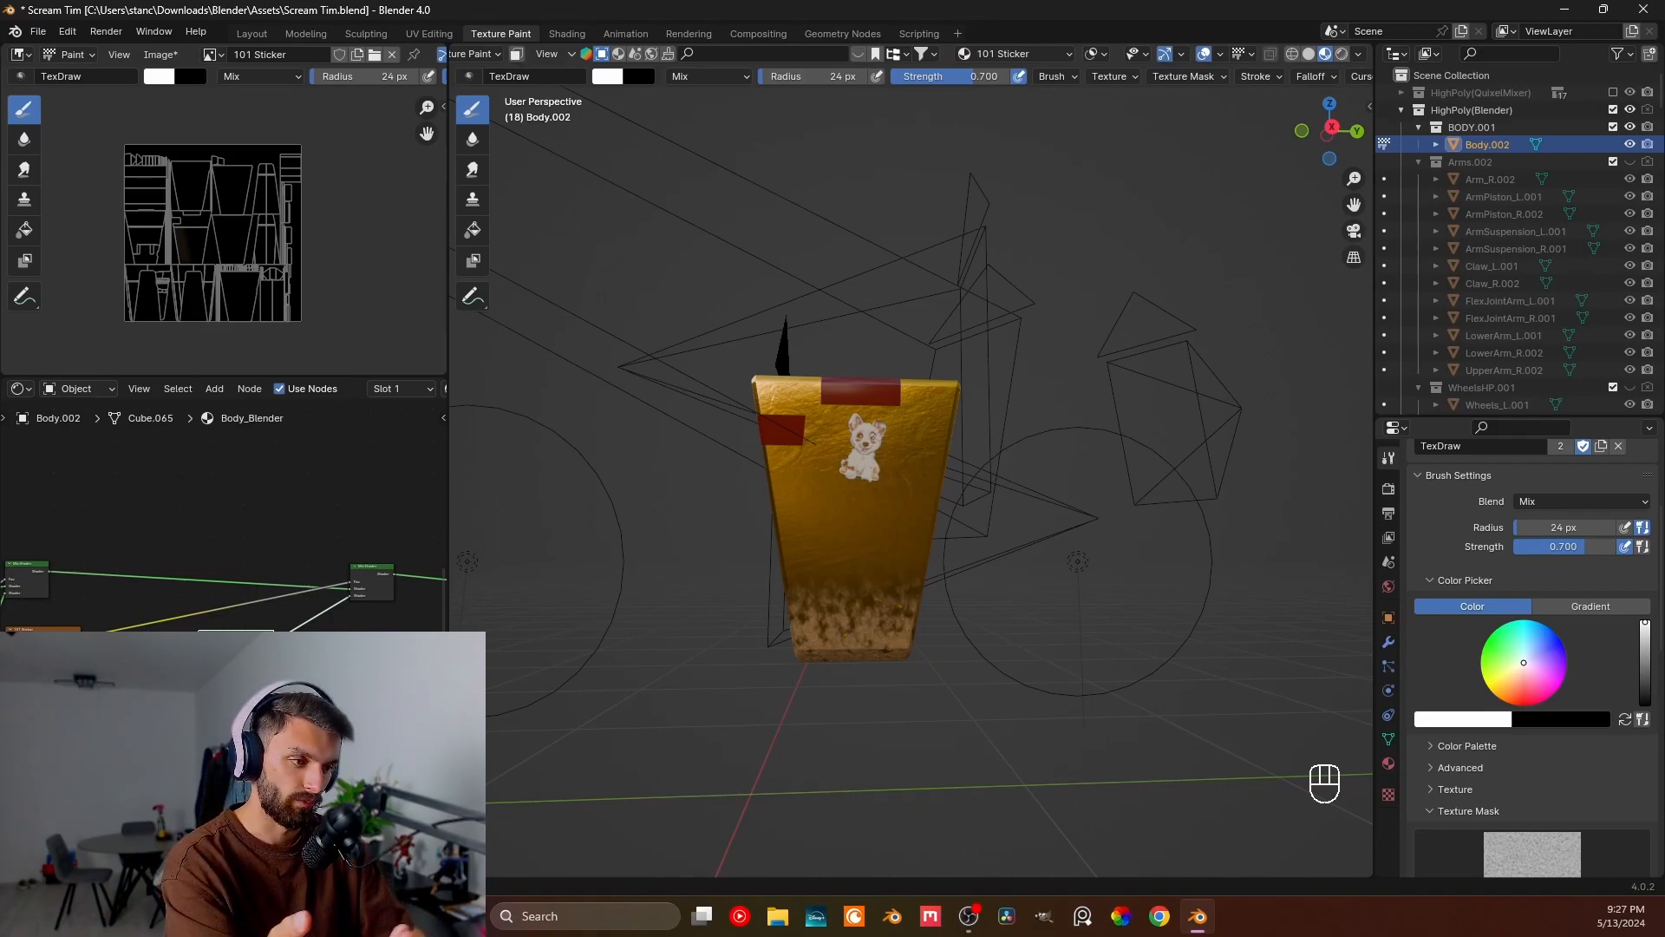
pyautogui.moveTo(230, 640); pyautogui.dragTo(341, 617, button='middle')
pyautogui.moveTo(133, 612); pyautogui.dragTo(155, 611)
pyautogui.moveTo(350, 611); pyautogui.dragTo(155, 668, button='middle')
pyautogui.moveTo(150, 668); pyautogui.dragTo(159, 668)
pyautogui.moveTo(160, 668); pyautogui.dragTo(248, 643, button='middle')
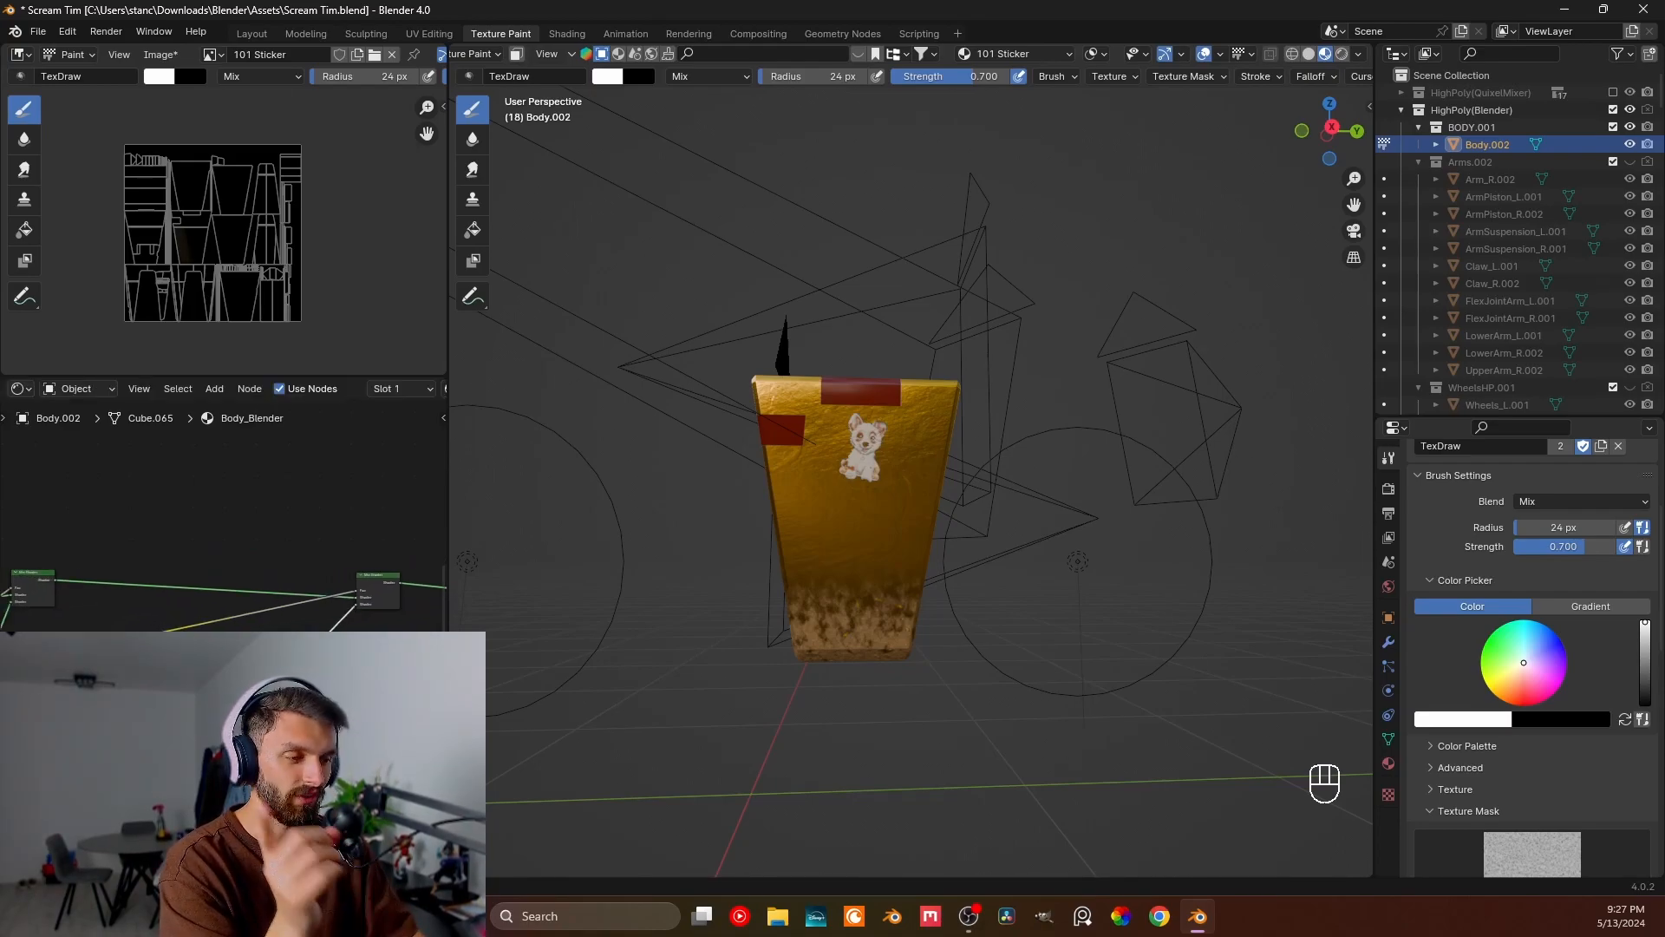
pyautogui.click(60, 648)
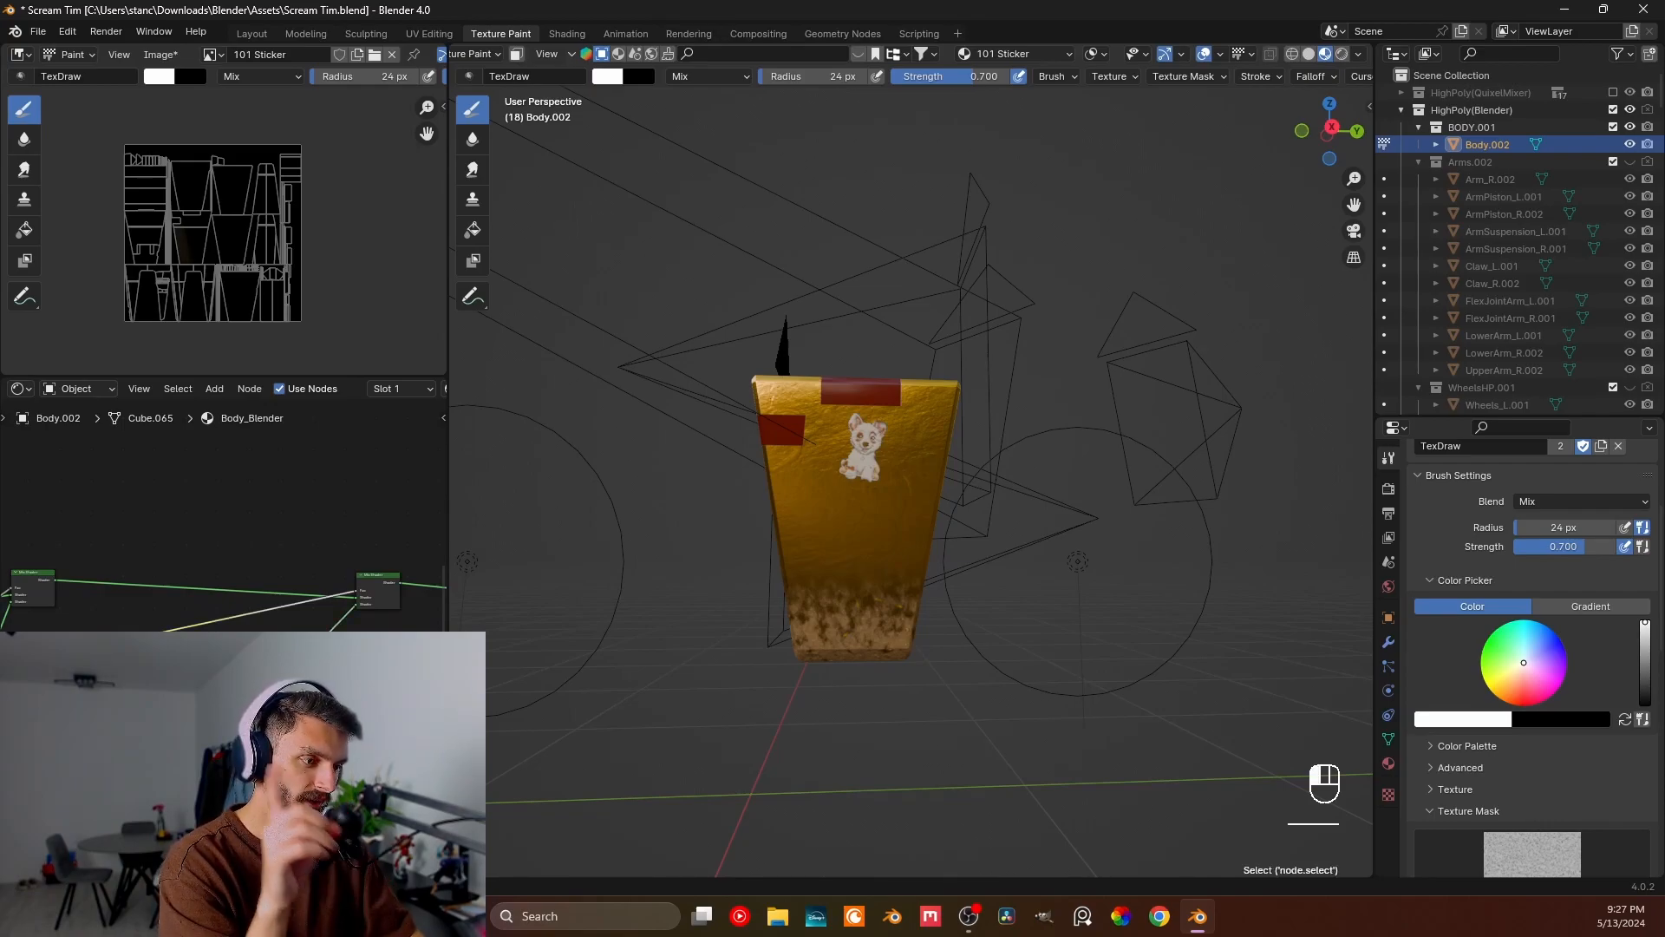
pyautogui.moveTo(130, 663); pyautogui.dragTo(252, 685)
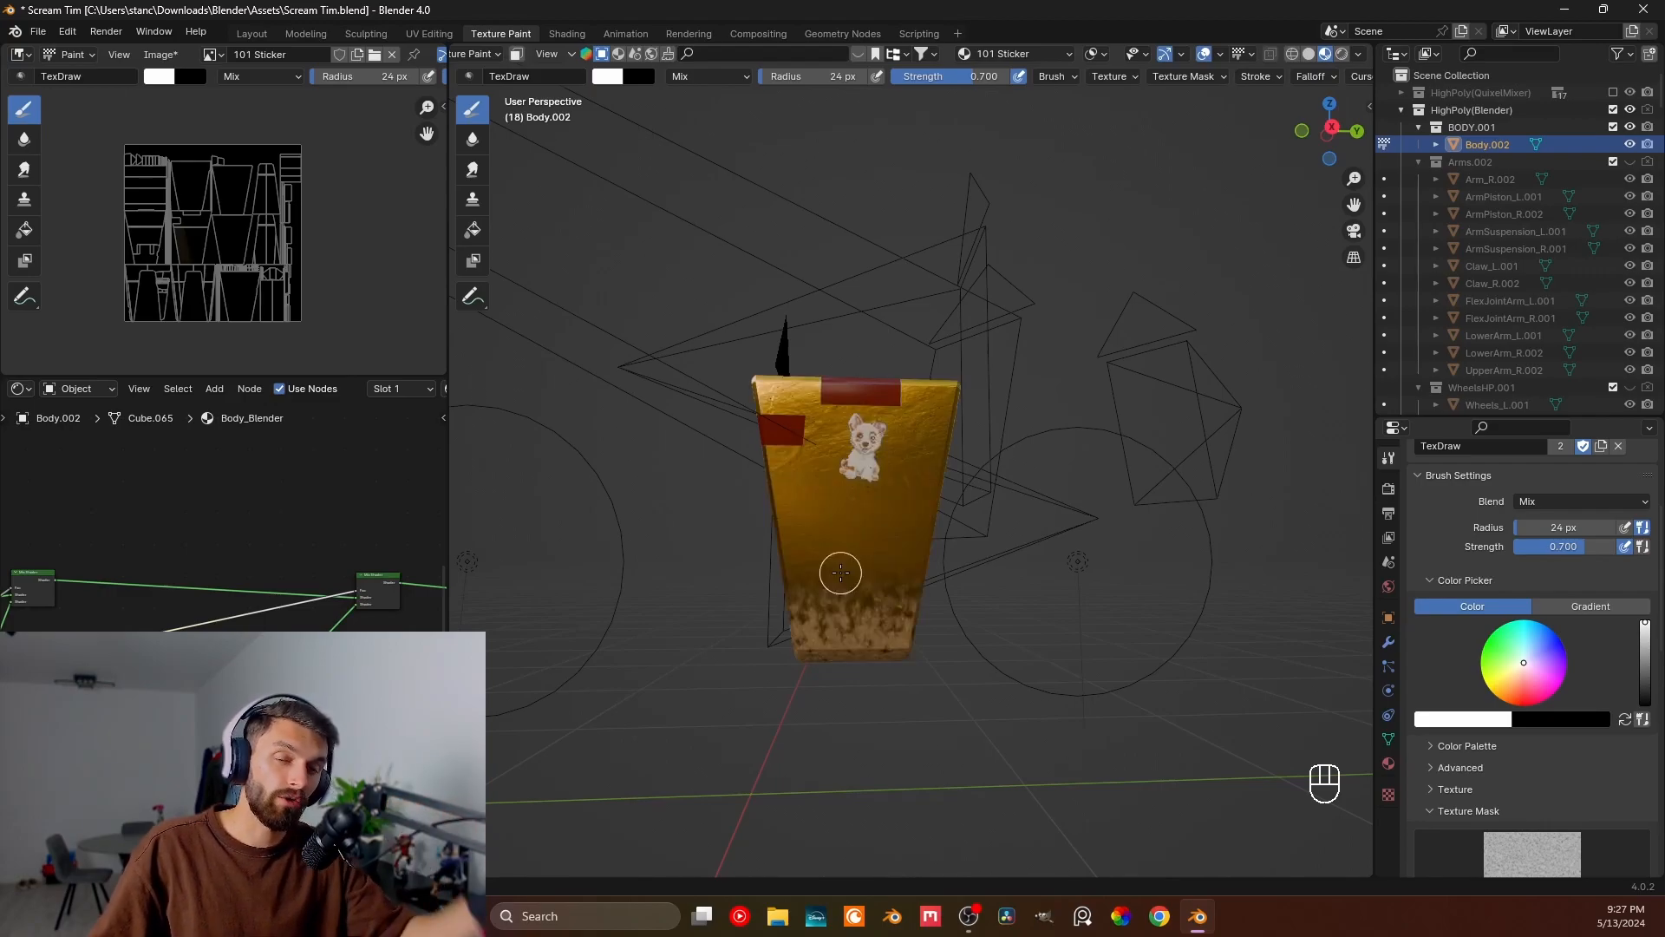
# - Paint two white test strokes below and beside the dog sticker on the body's side and undo both
pyautogui.moveTo(817, 452); pyautogui.dragTo(818, 545)
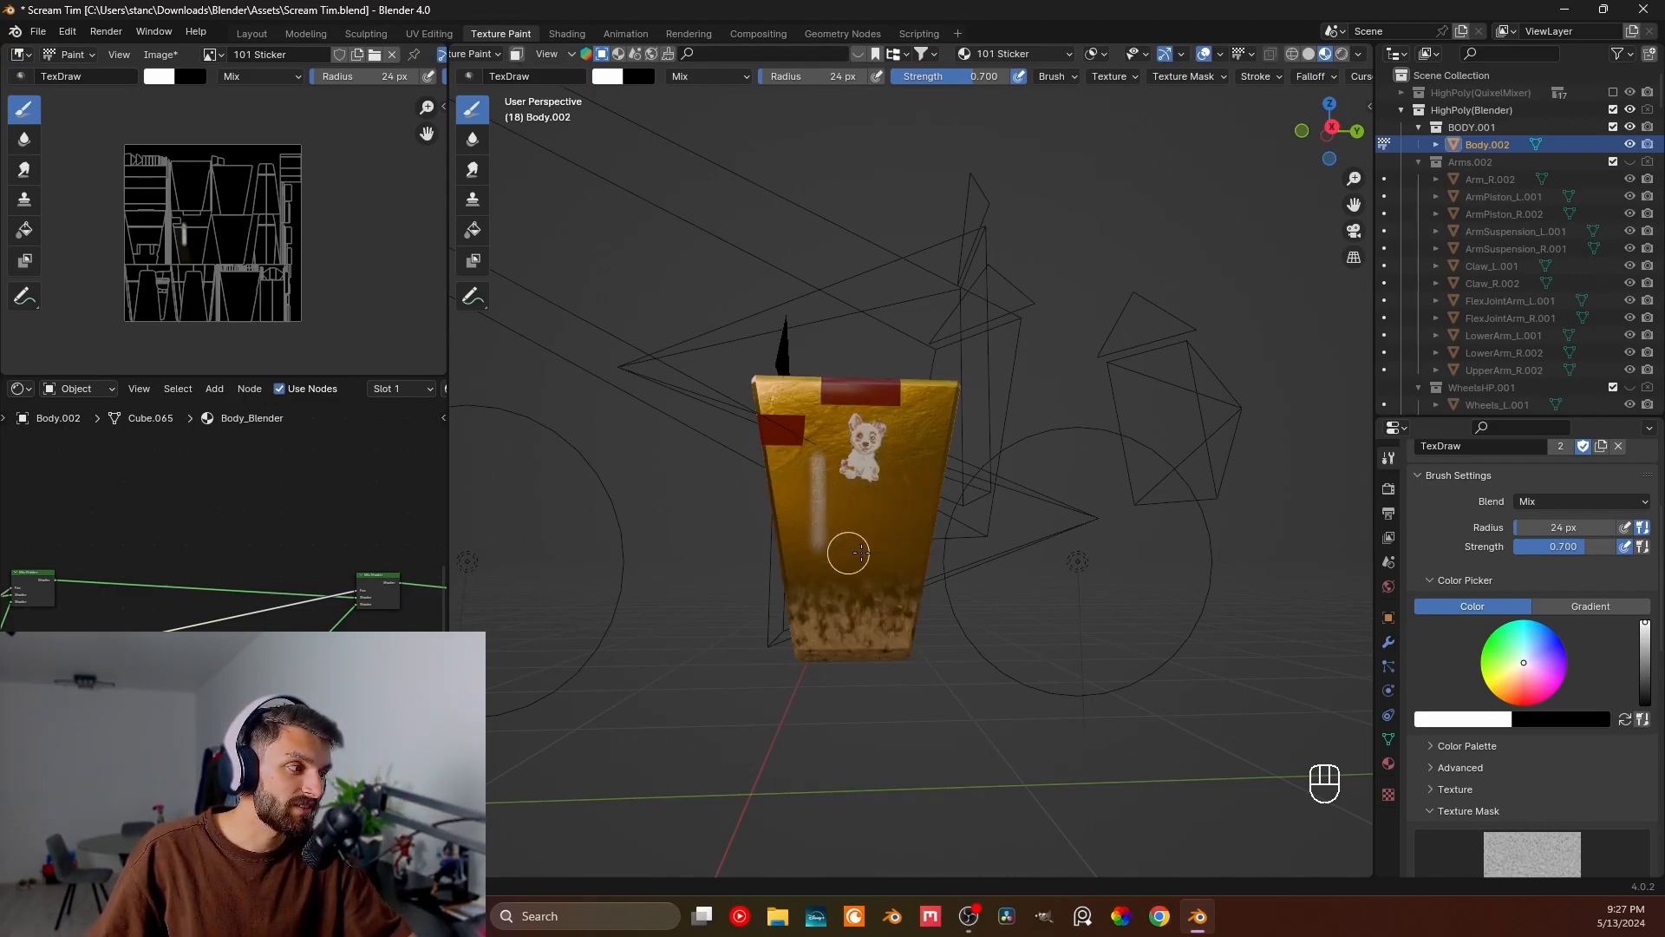
pyautogui.moveTo(800, 459); pyautogui.dragTo(825, 571)
pyautogui.scroll(3, 824, 571)
pyautogui.moveTo(825, 571)
pyautogui.mouseDown(button='middle')
pyautogui.moveTo(781, 599)
pyautogui.moveTo(805, 588)
pyautogui.mouseUp(button='middle')
pyautogui.hotkey('ctrl', 'z')
pyautogui.press('z')
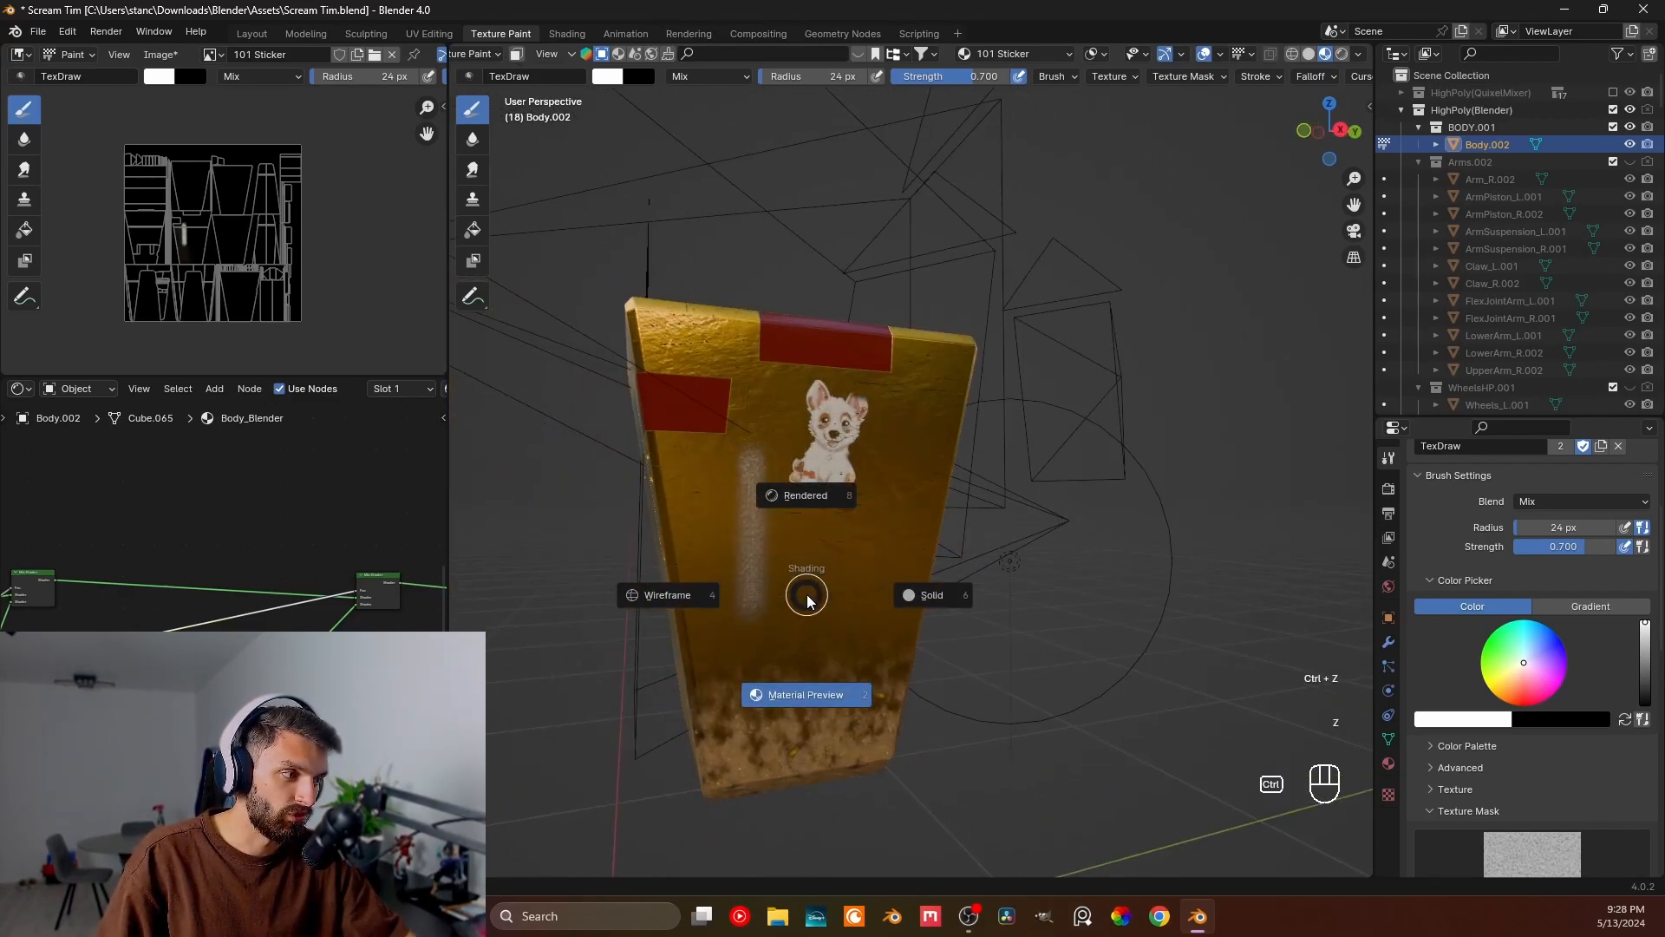
pyautogui.hotkey('ctrl', 'z')
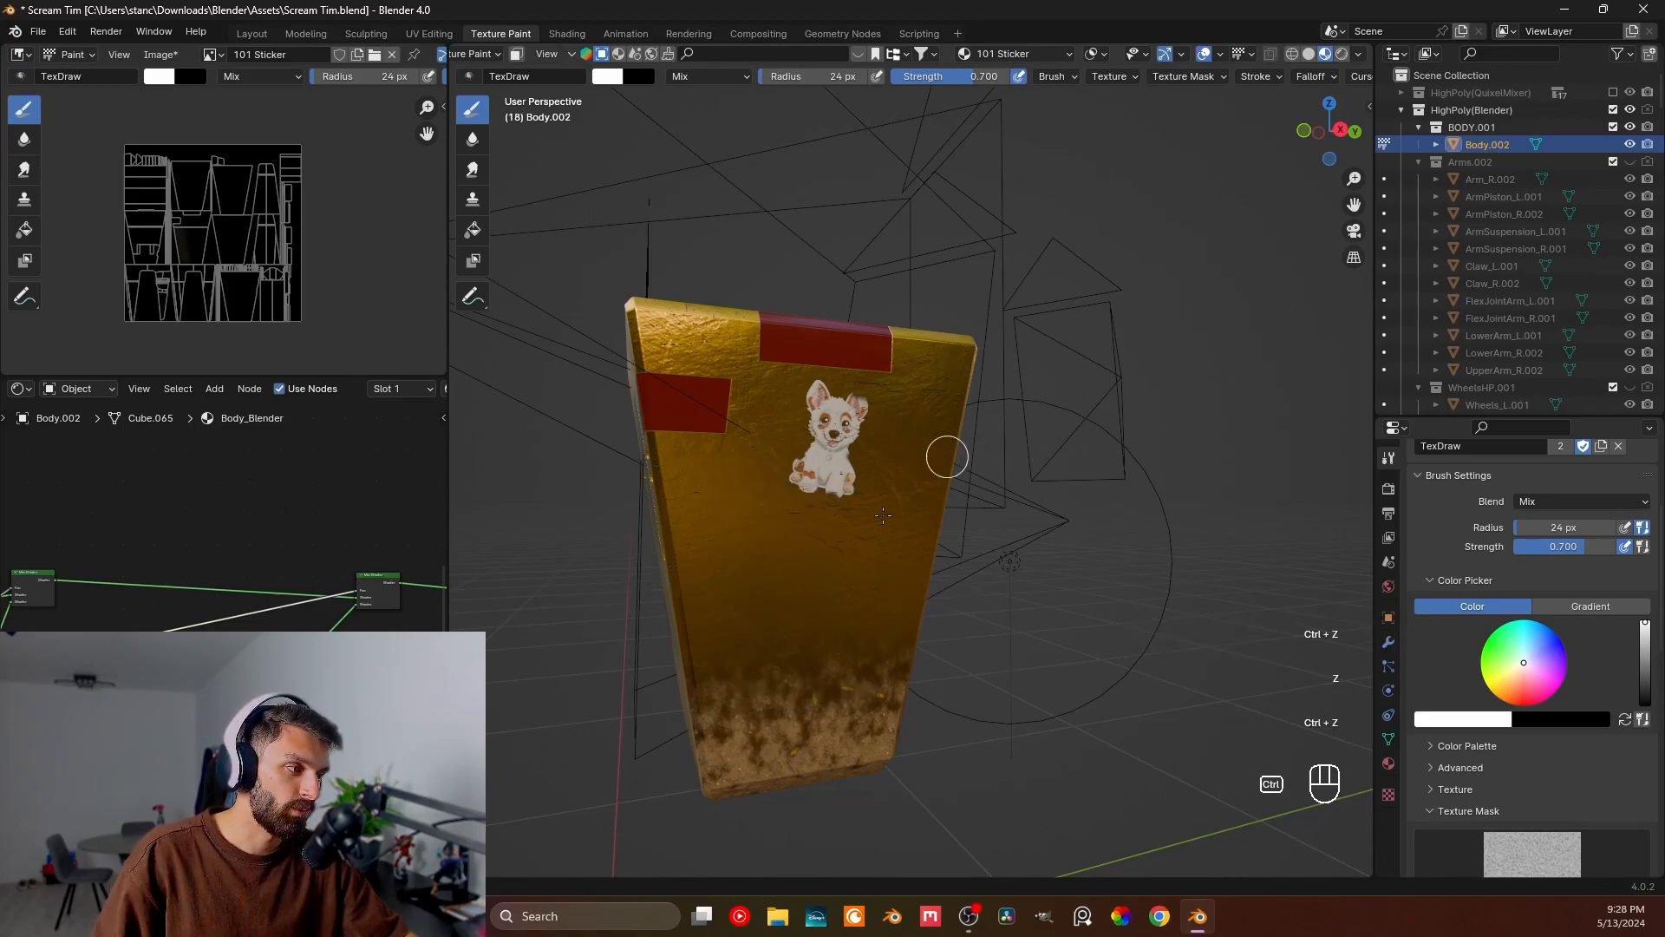
# - Switch to the Right Orthographic view and remove the Damage texture from the brush's texture mask
pyautogui.press('KP_1')
pyautogui.press('KP_3')
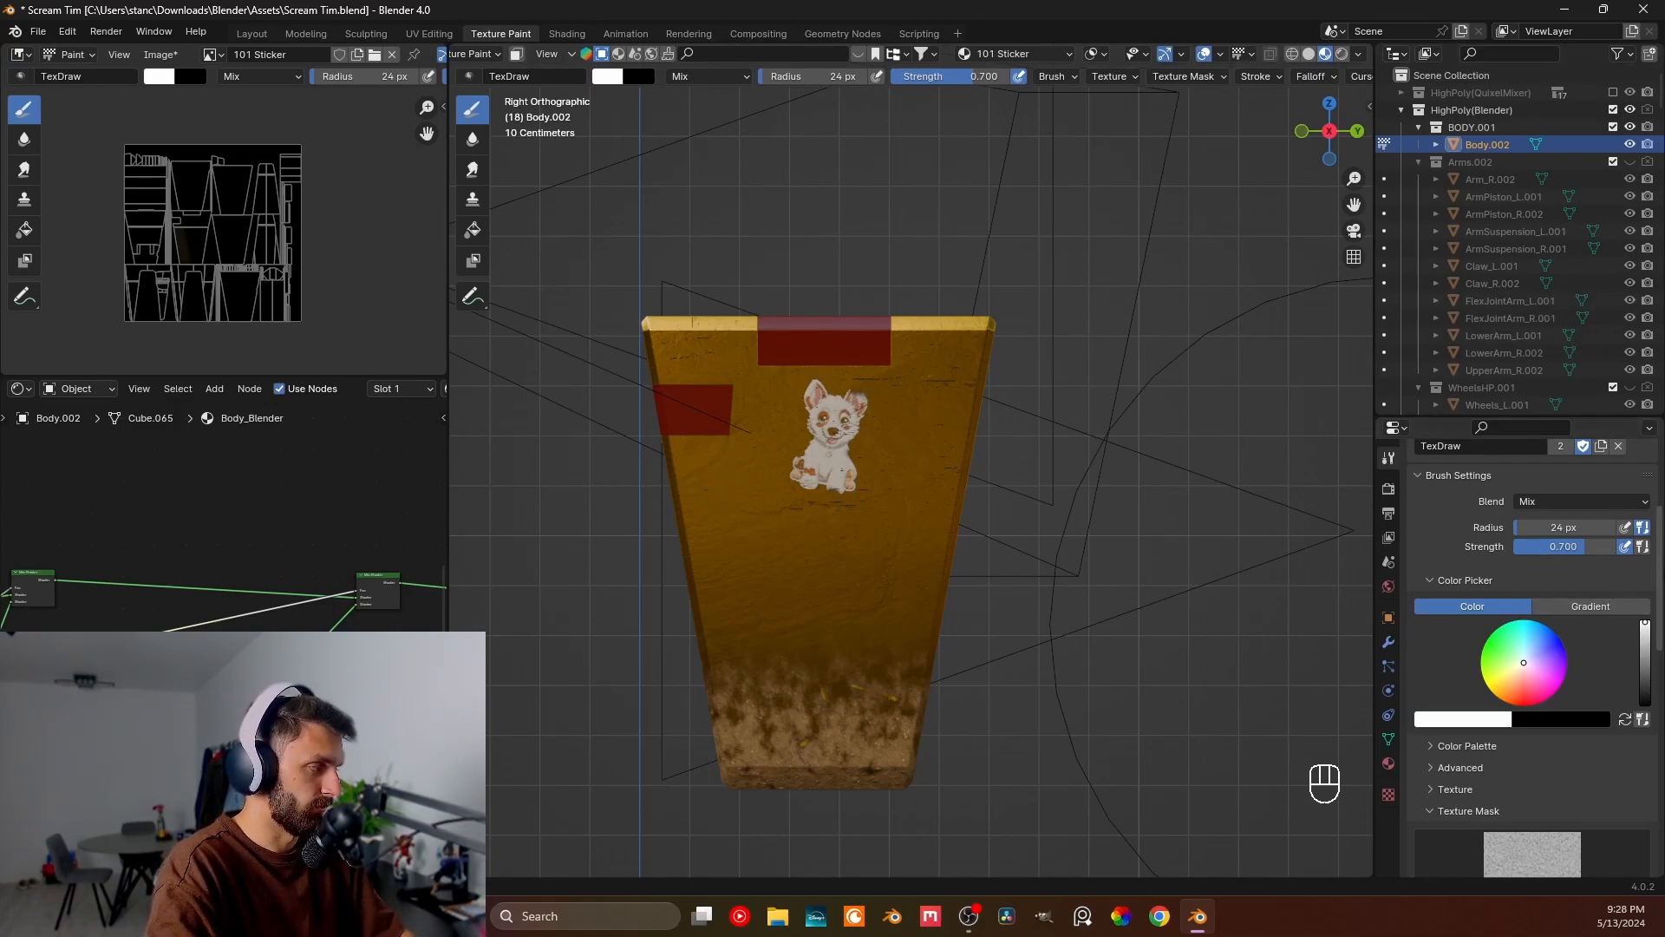
pyautogui.scroll(-6, 1572, 592)
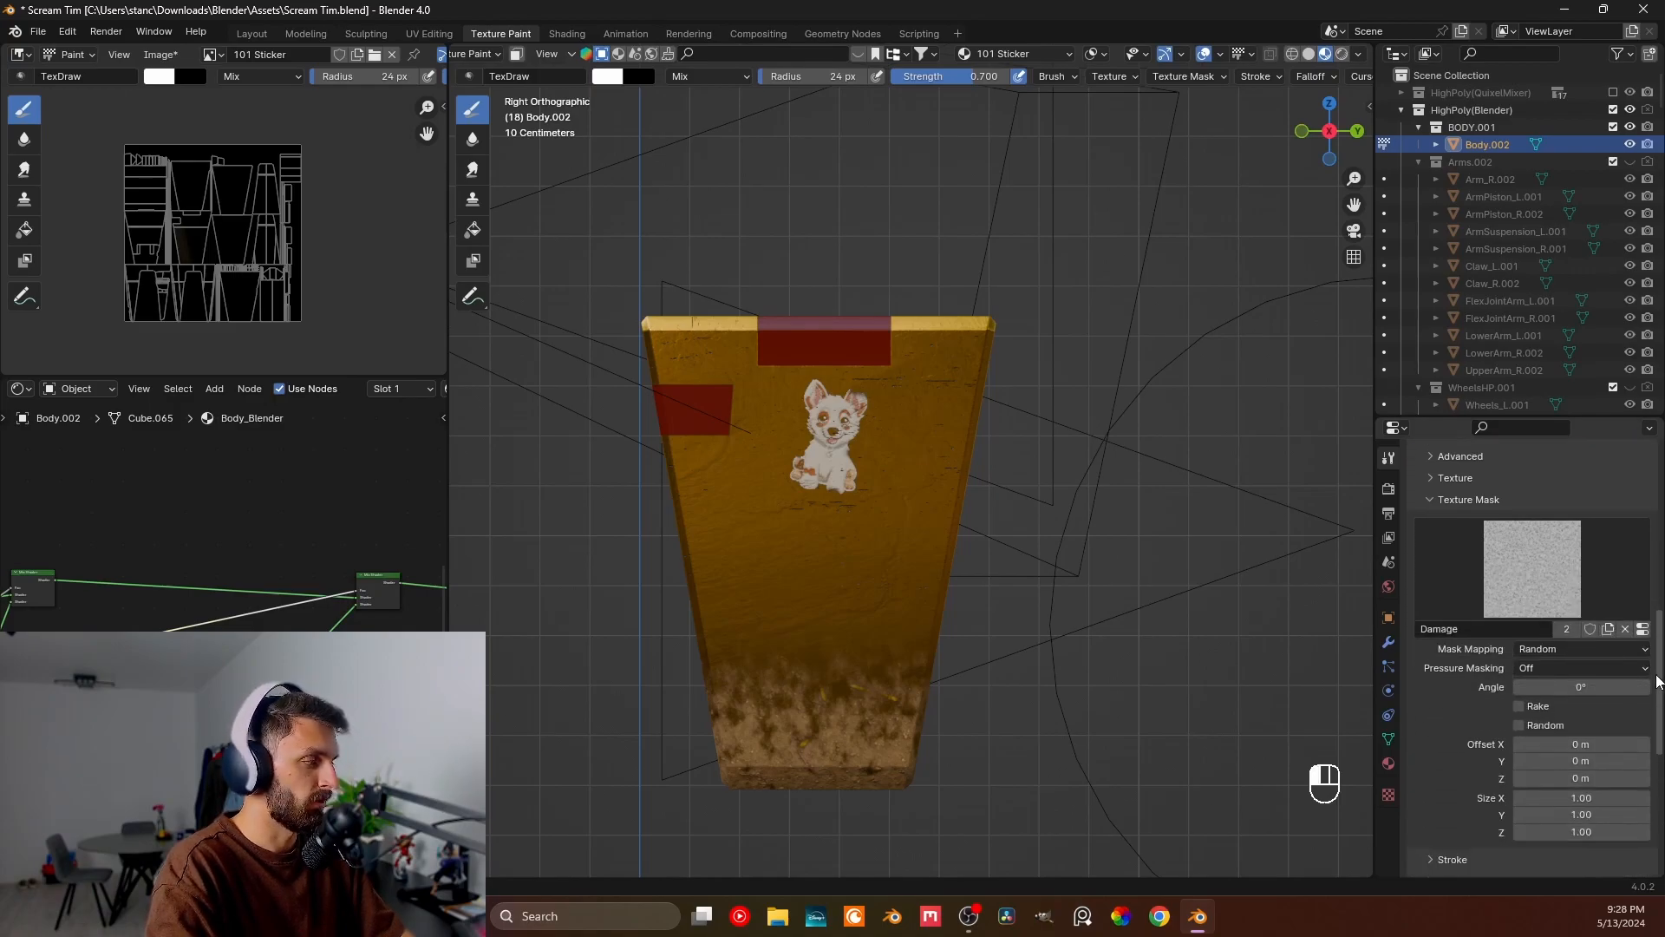
pyautogui.click(1624, 629)
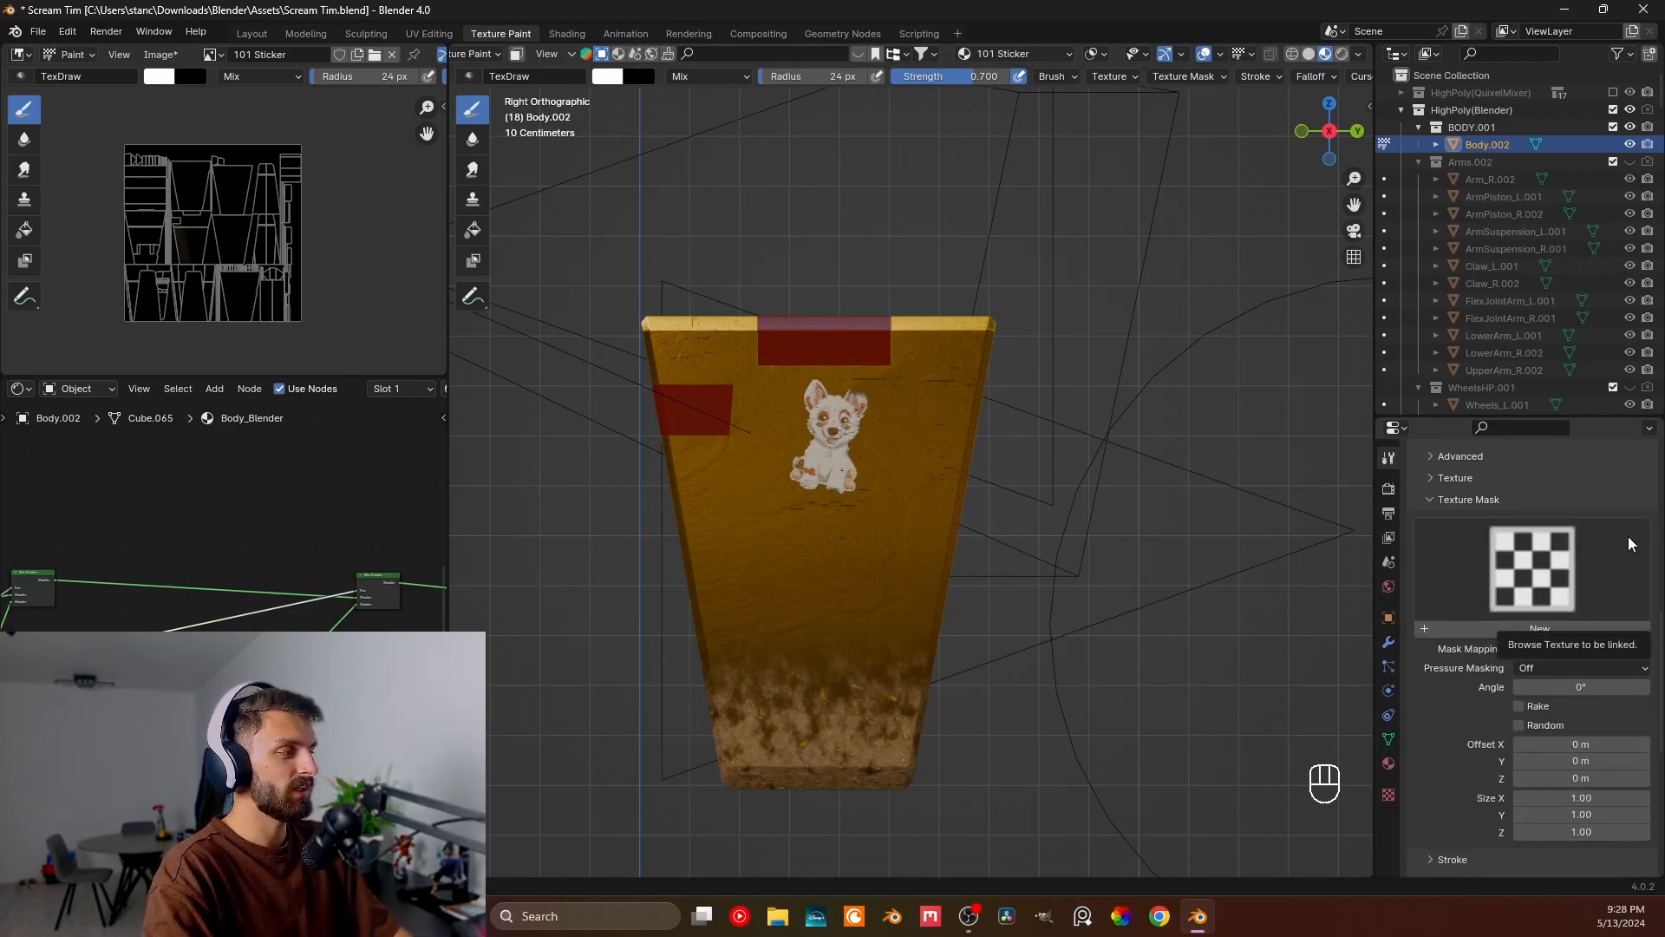
pyautogui.click(1423, 500)
pyautogui.scroll(10, 1656, 701)
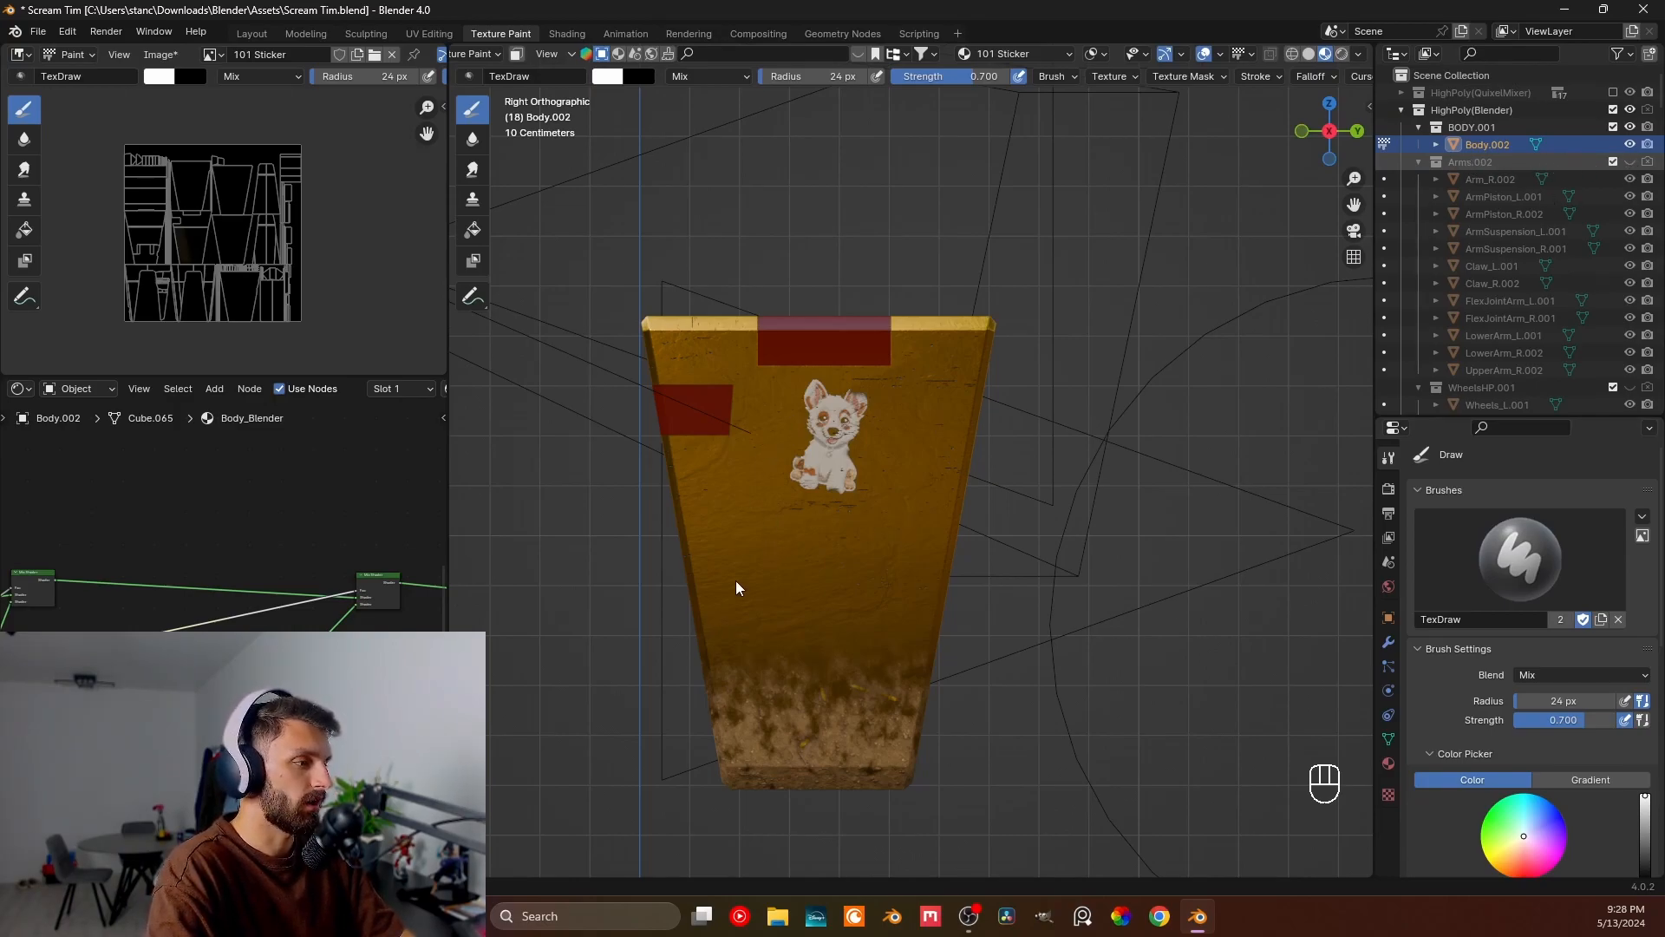
# - Show the Arms.002 and Details.001 collections in the outliner and collapse the expanded collections from Arms.002 through Ears.001
pyautogui.click(1629, 162)
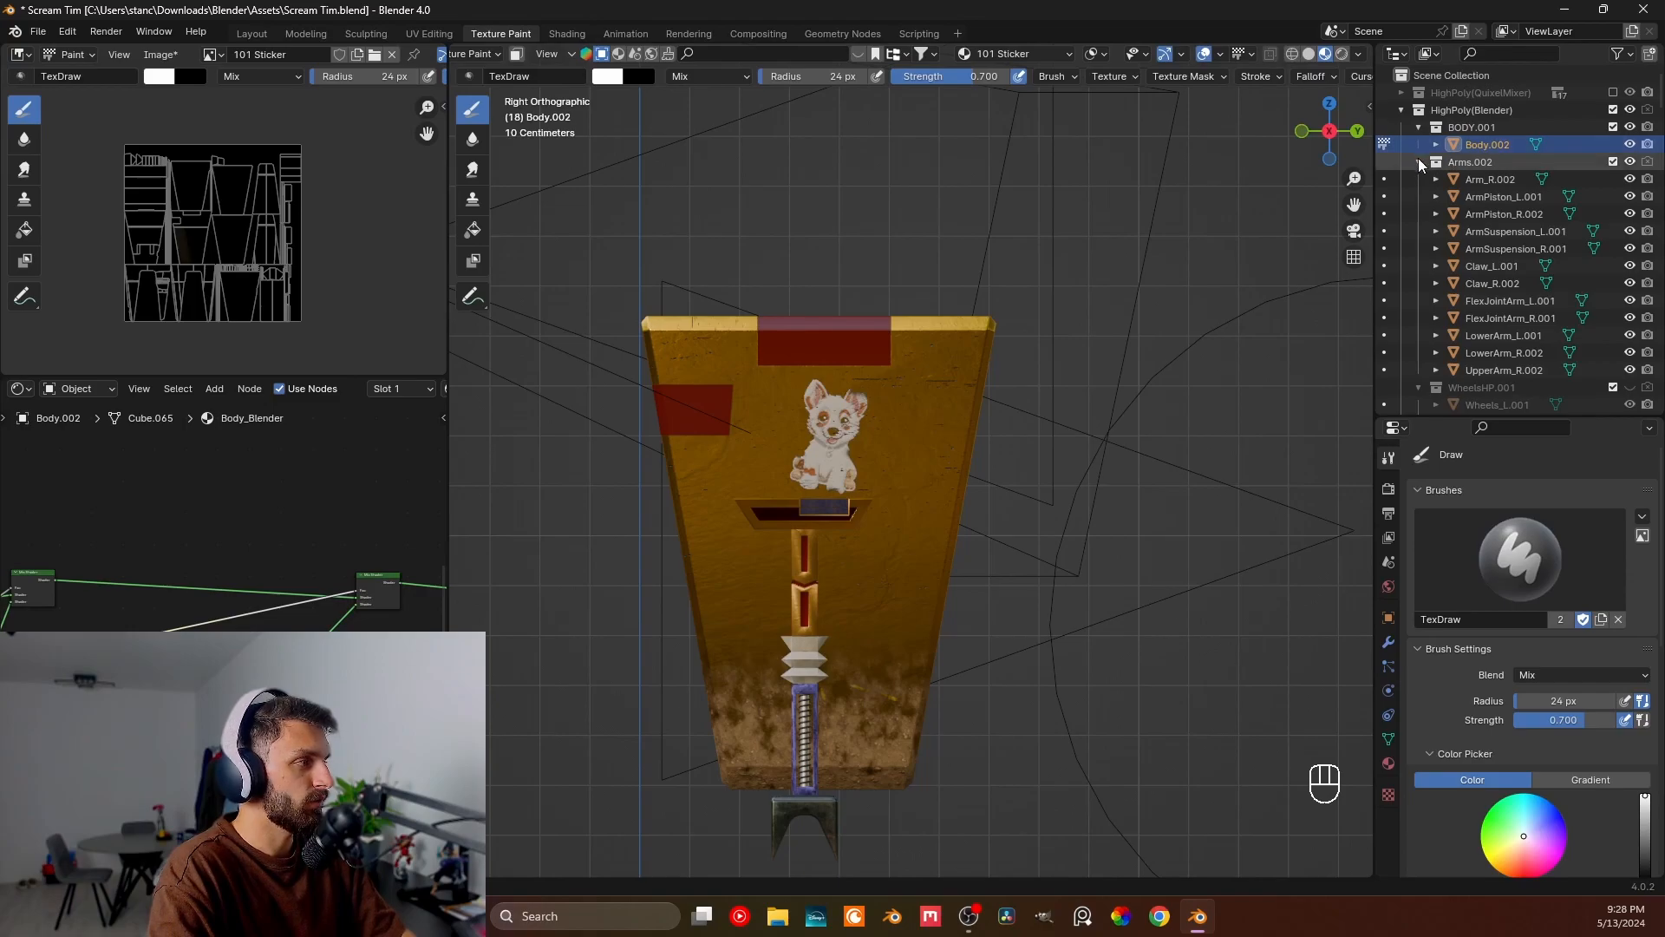
pyautogui.click(1418, 162)
pyautogui.click(1418, 179)
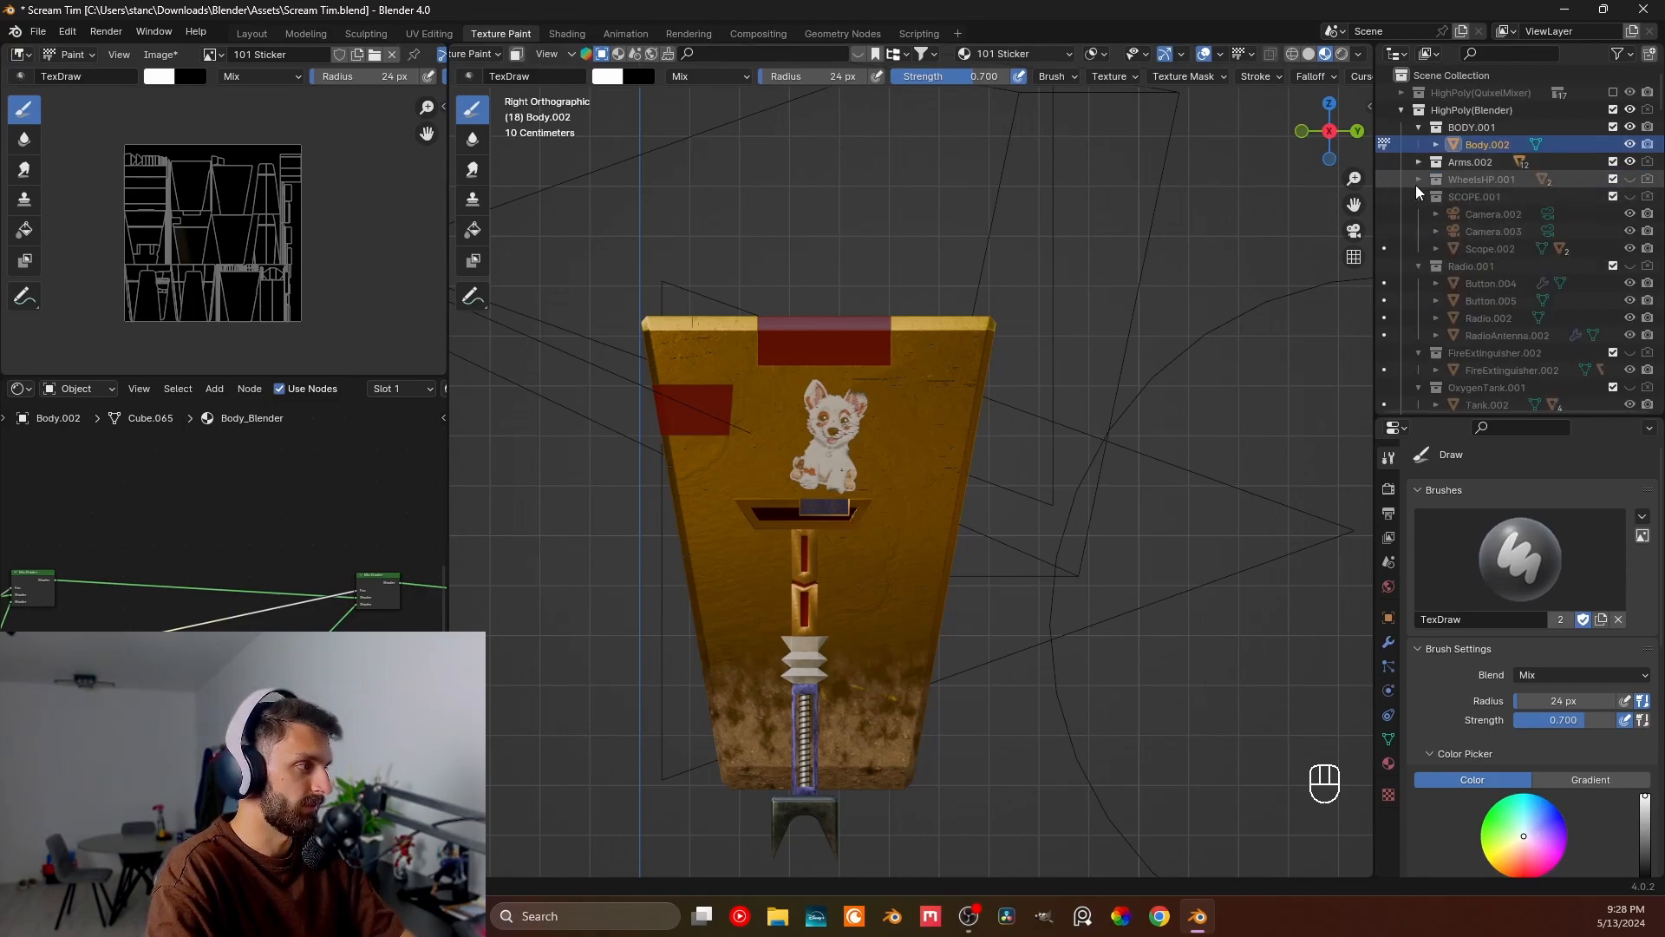
pyautogui.click(1419, 197)
pyautogui.click(1419, 214)
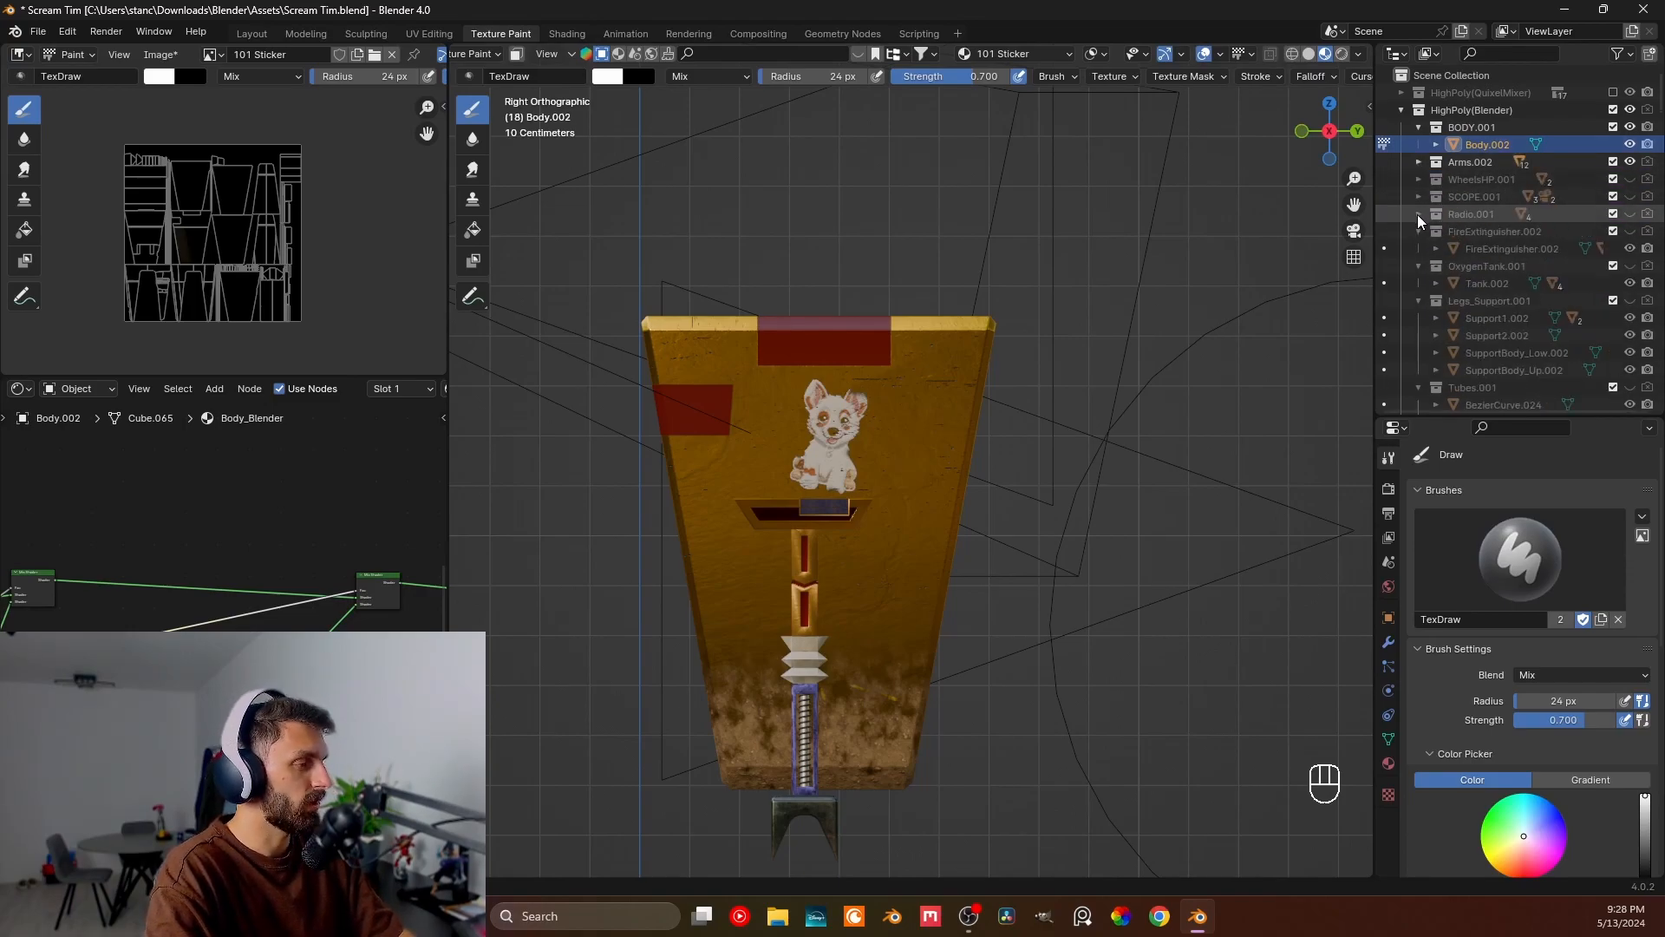
pyautogui.click(1418, 233)
pyautogui.click(1418, 249)
pyautogui.click(1419, 265)
pyautogui.click(1417, 284)
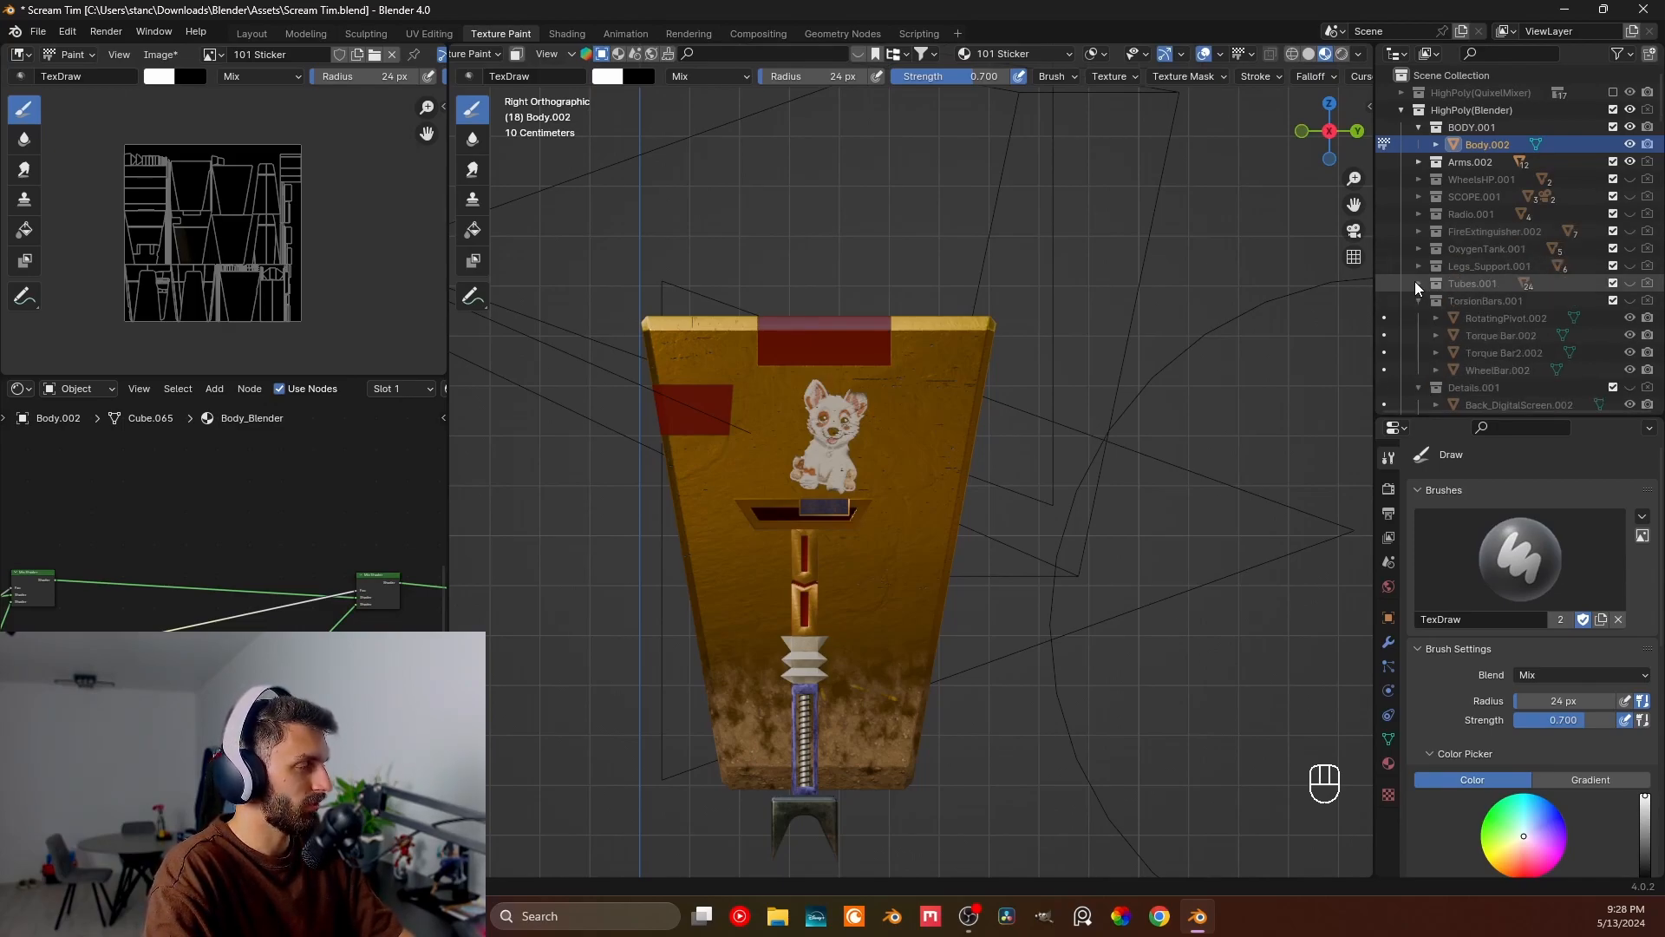
pyautogui.click(1417, 300)
pyautogui.click(1417, 318)
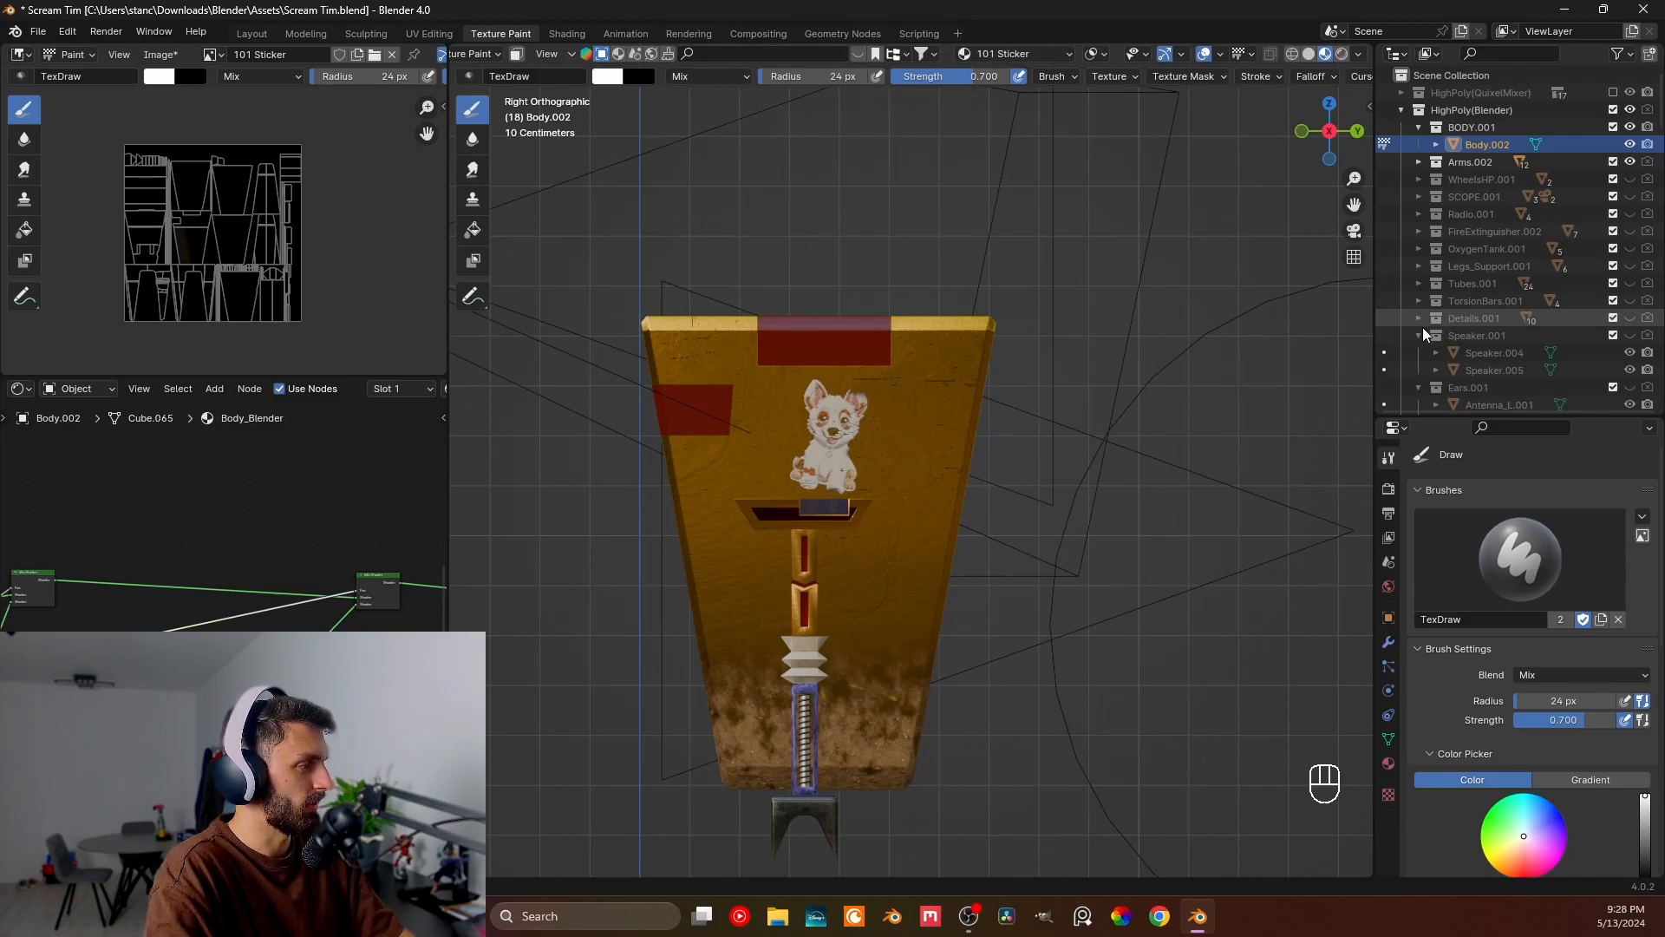
pyautogui.click(1419, 335)
pyautogui.click(1418, 353)
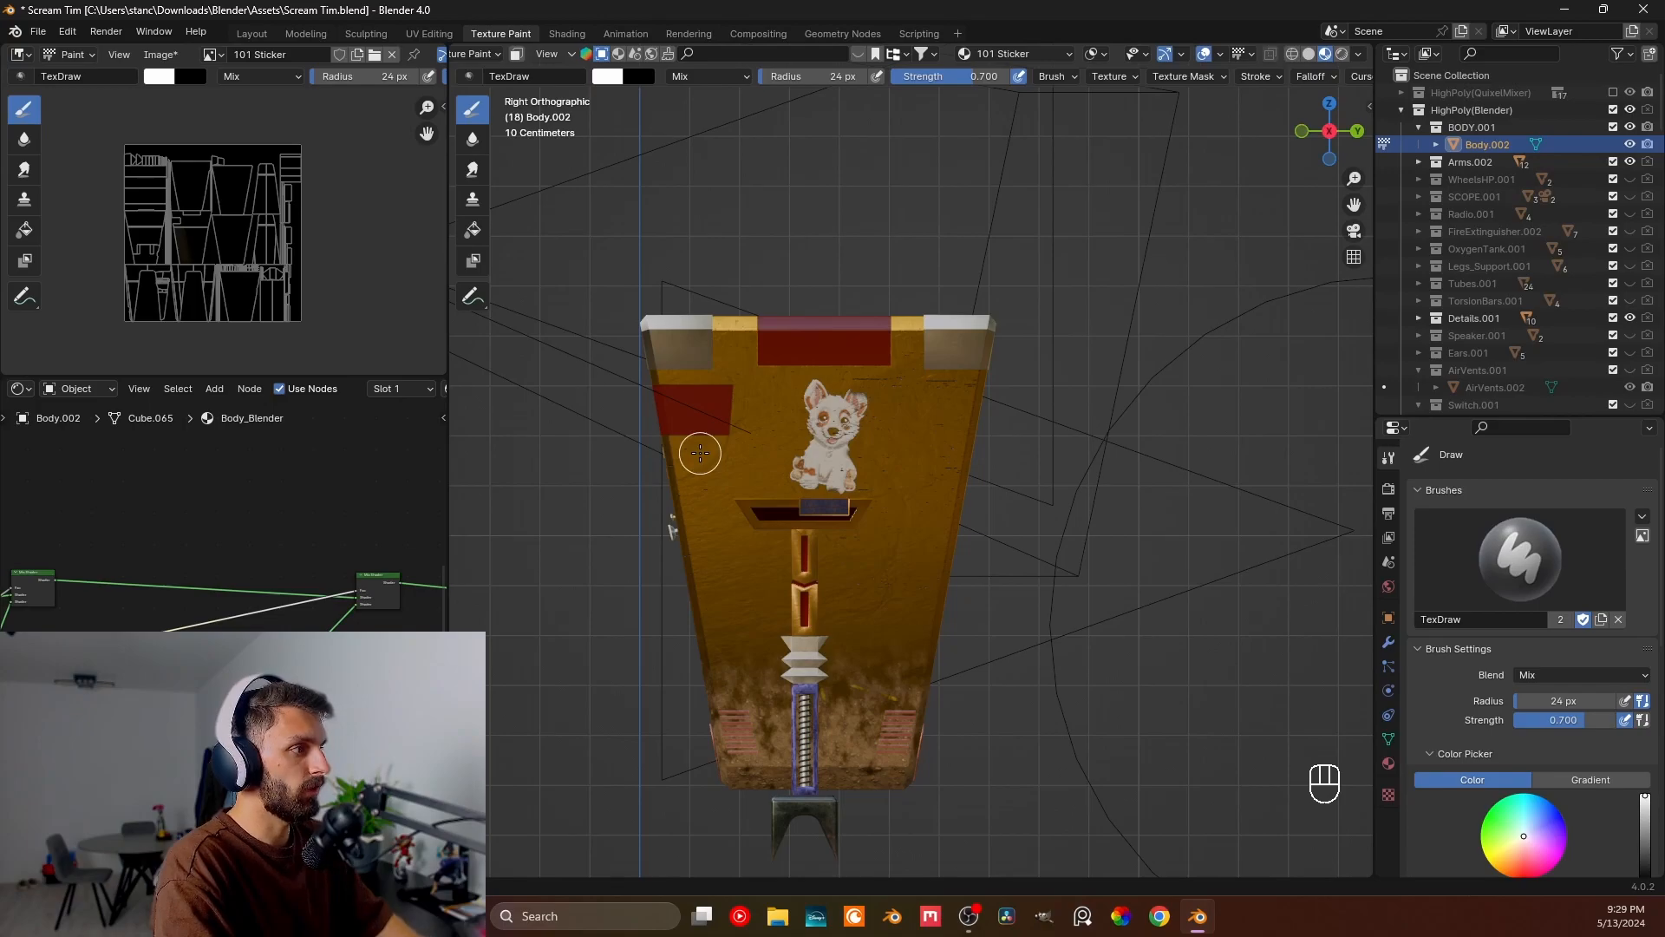
# - Paint two white vertical test strokes on the body's side below the smaller red patch and undo both
pyautogui.scroll(-2, 862, 69)
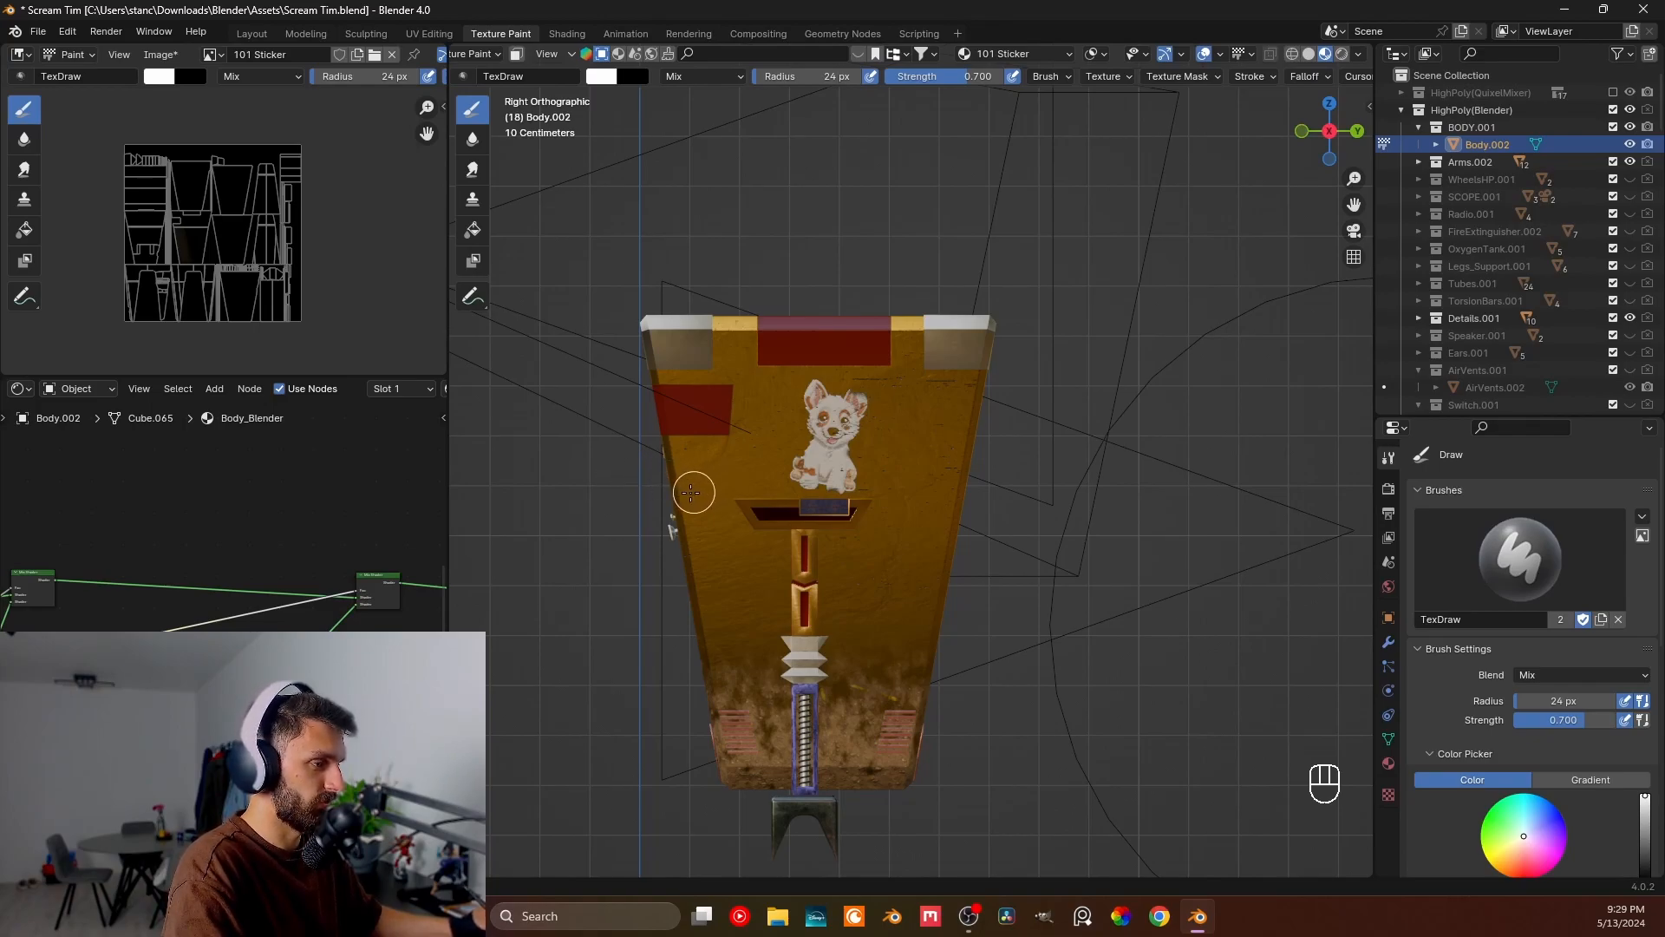
pyautogui.moveTo(717, 452); pyautogui.dragTo(710, 621)
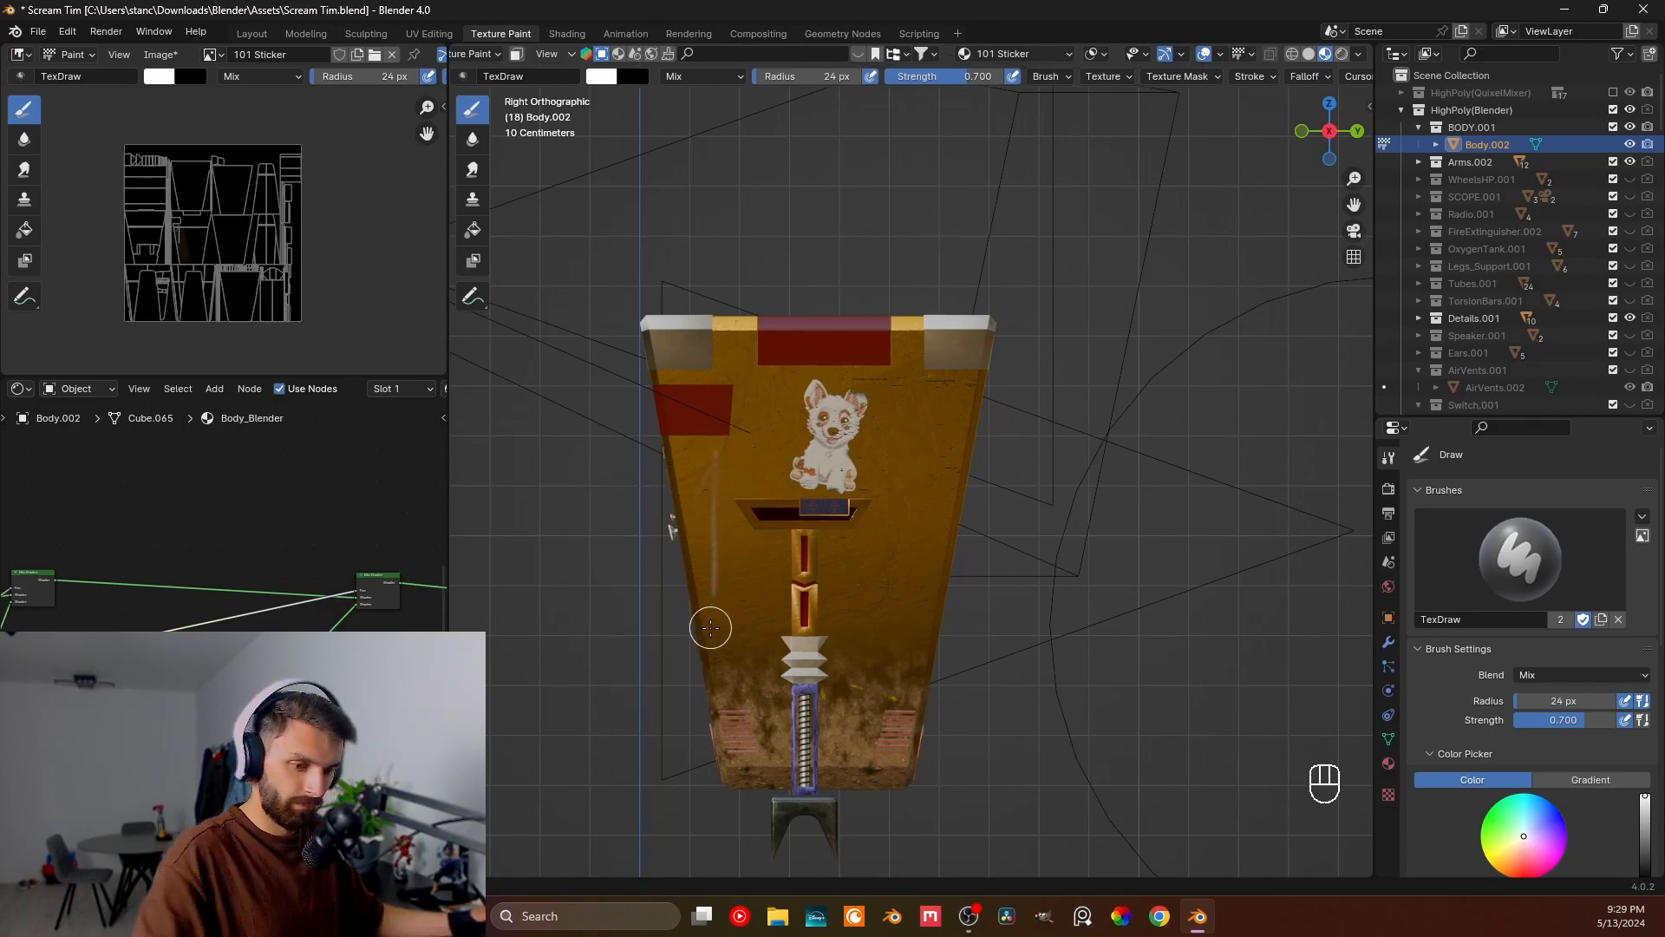
pyautogui.hotkey('ctrl', 'z')
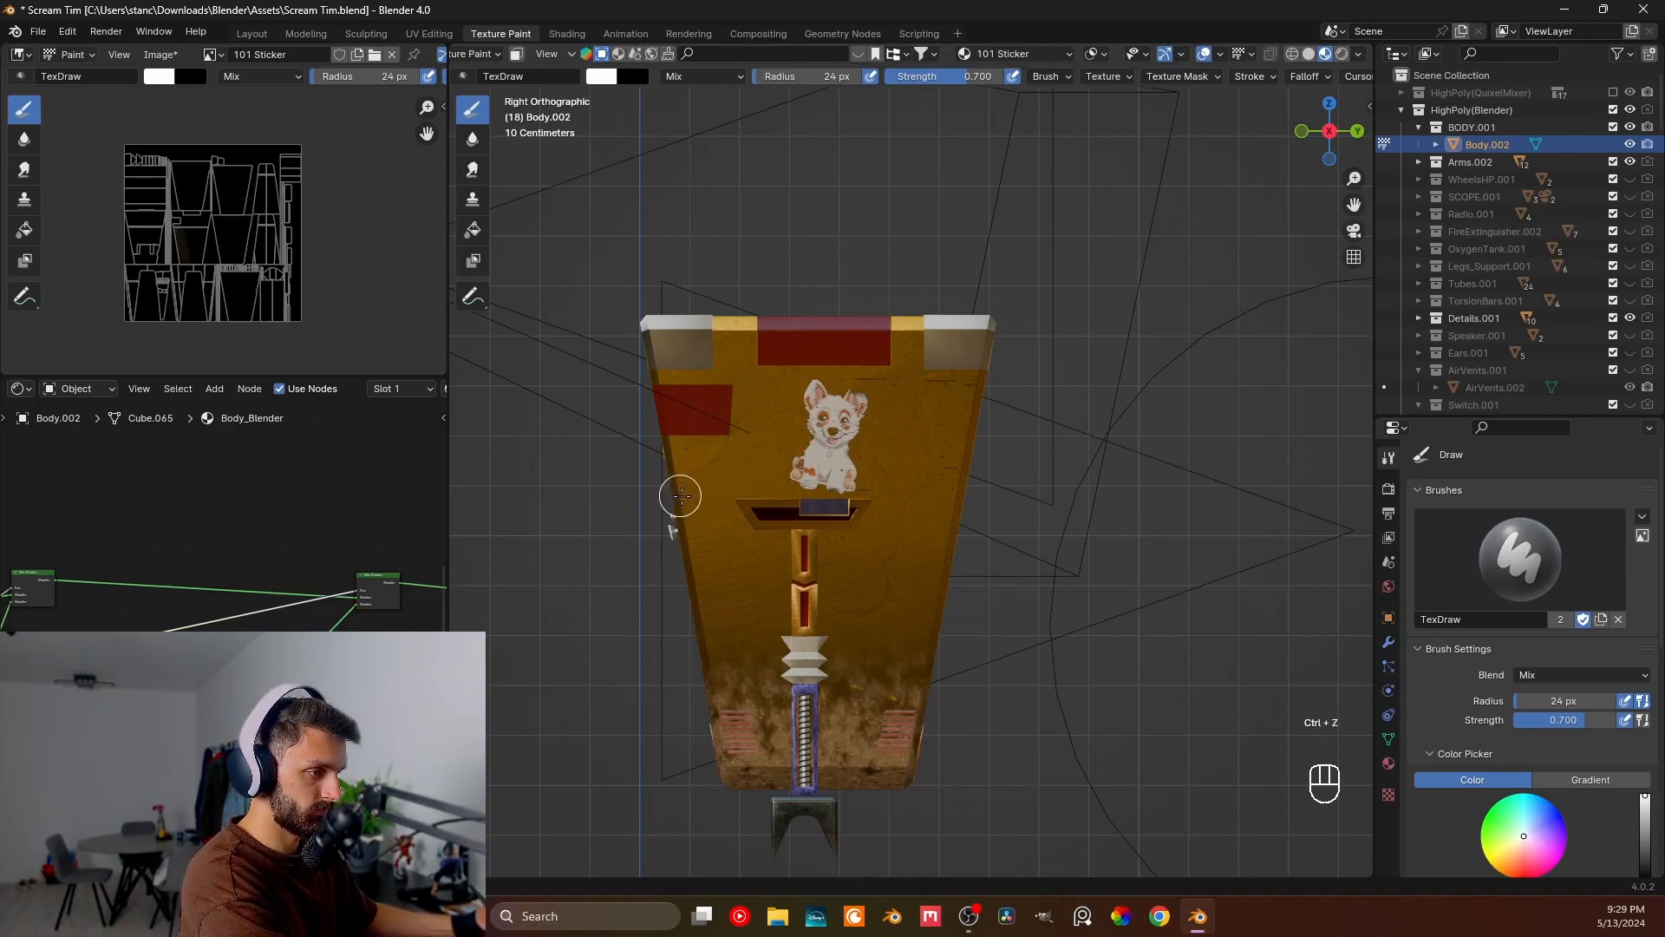
pyautogui.moveTo(707, 444); pyautogui.dragTo(705, 549)
pyautogui.hotkey('ctrl', 'z')
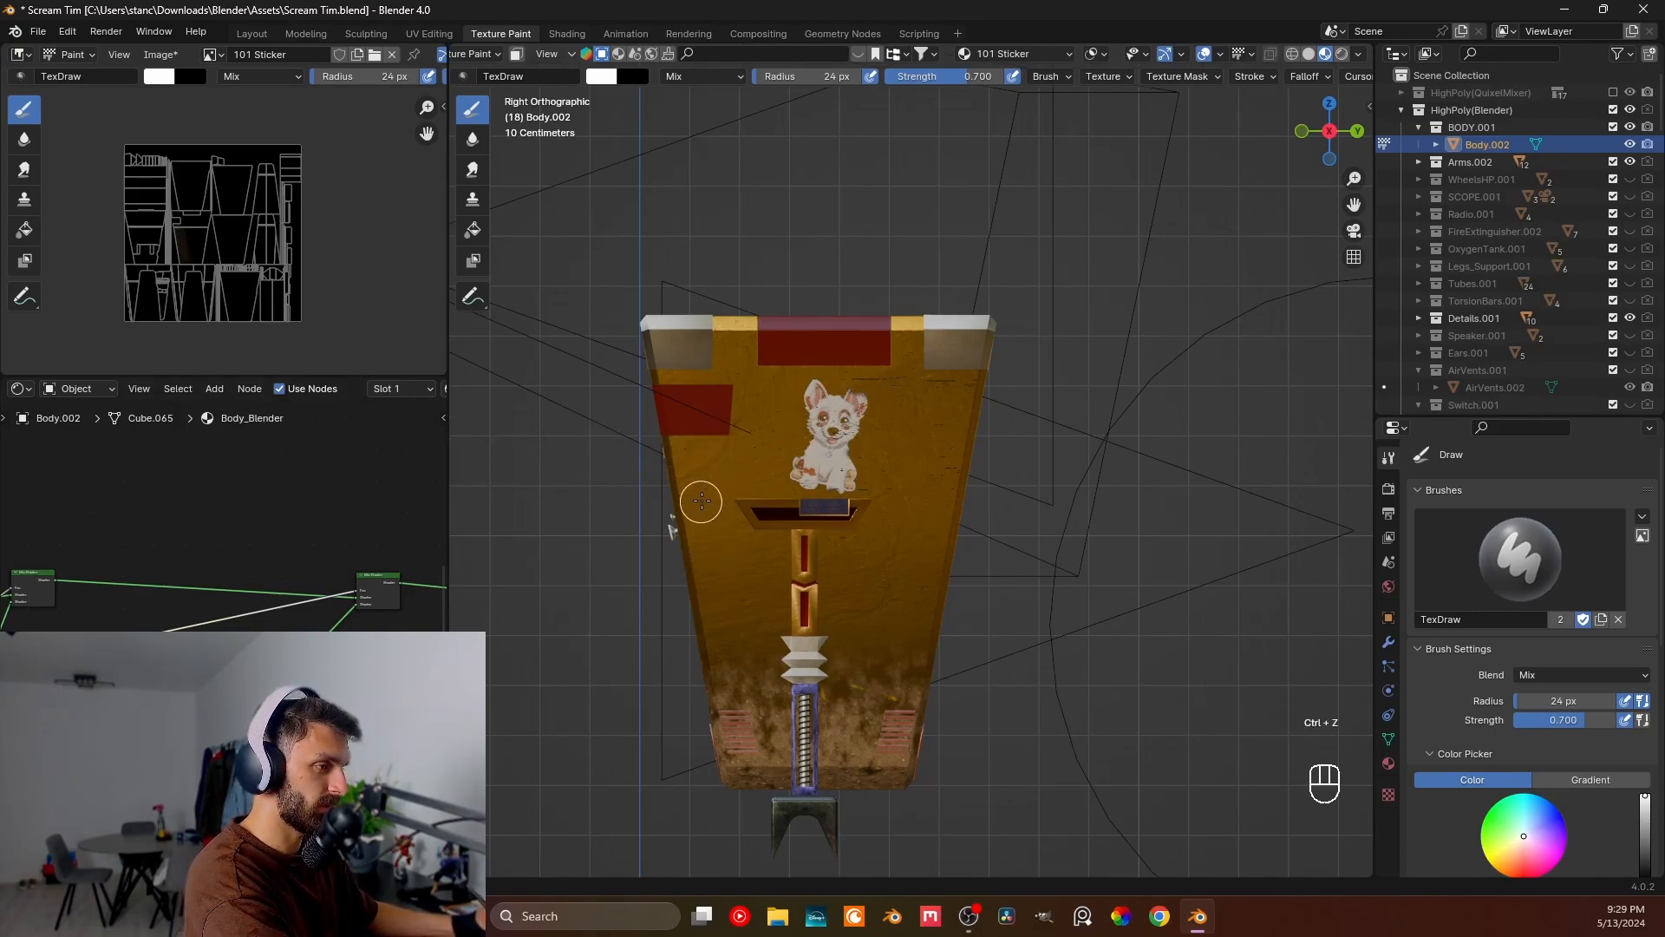
# - Paint a large white spray-style "101" across the body's side, with the zero behind the arm mount, redoing the zero once
pyautogui.moveTo(698, 527)
pyautogui.mouseDown()
pyautogui.moveTo(728, 457)
pyautogui.moveTo(723, 581)
pyautogui.moveTo(706, 583)
pyautogui.moveTo(734, 585)
pyautogui.mouseUp()
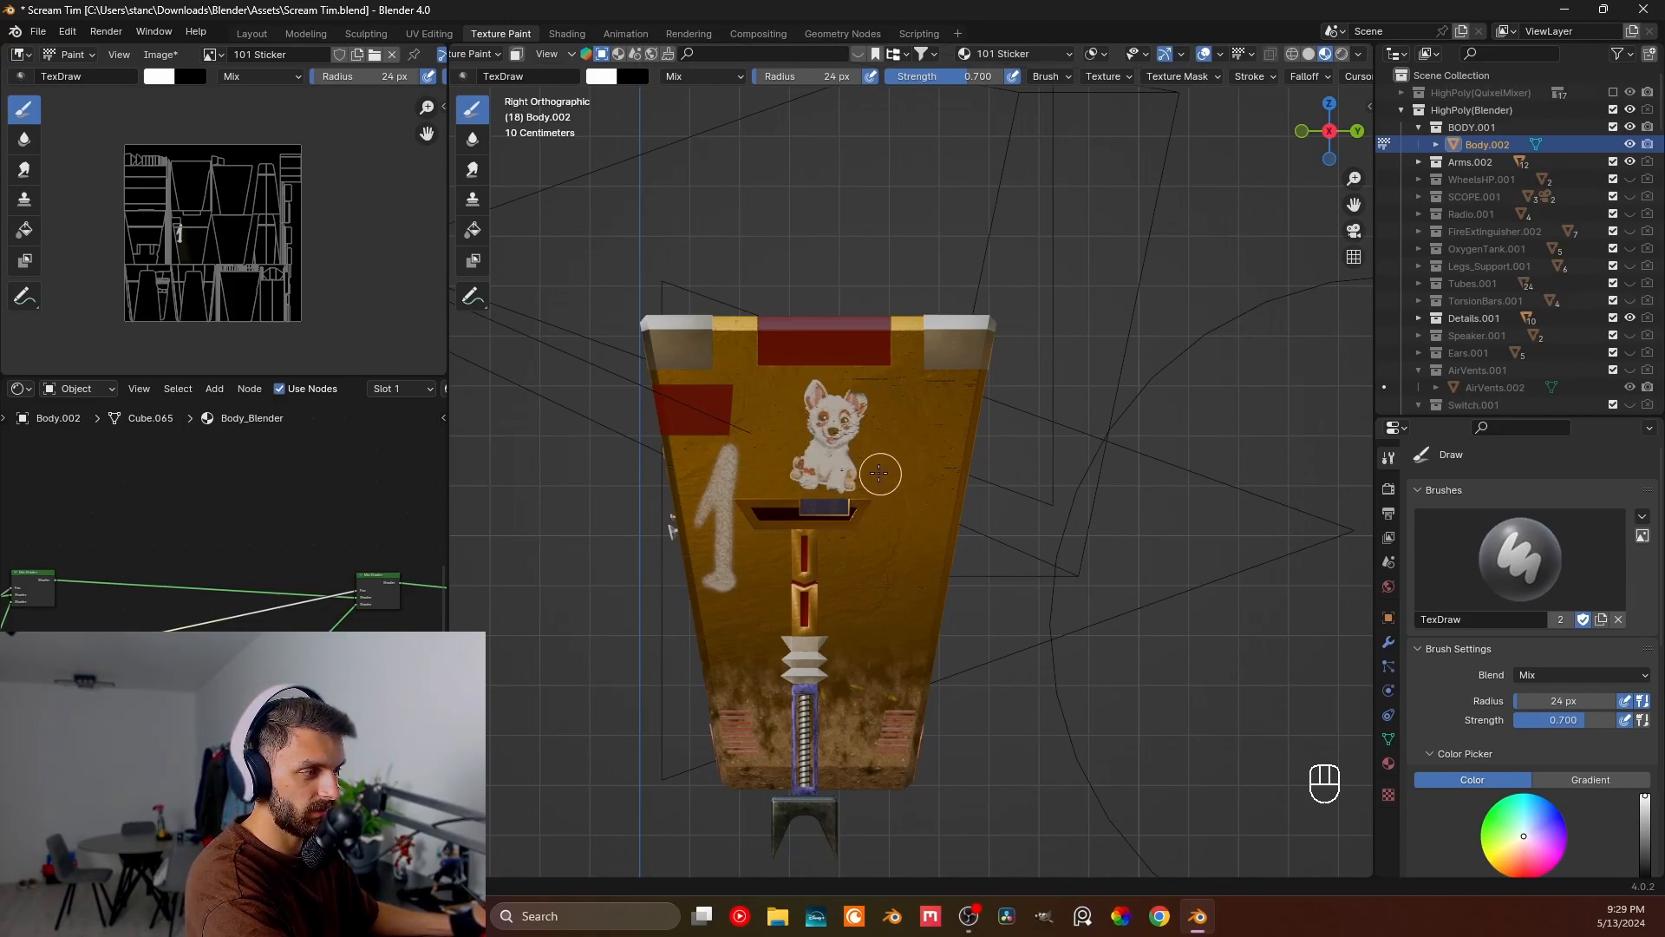
pyautogui.moveTo(878, 473)
pyautogui.mouseDown()
pyautogui.moveTo(907, 446)
pyautogui.moveTo(867, 572)
pyautogui.mouseUp()
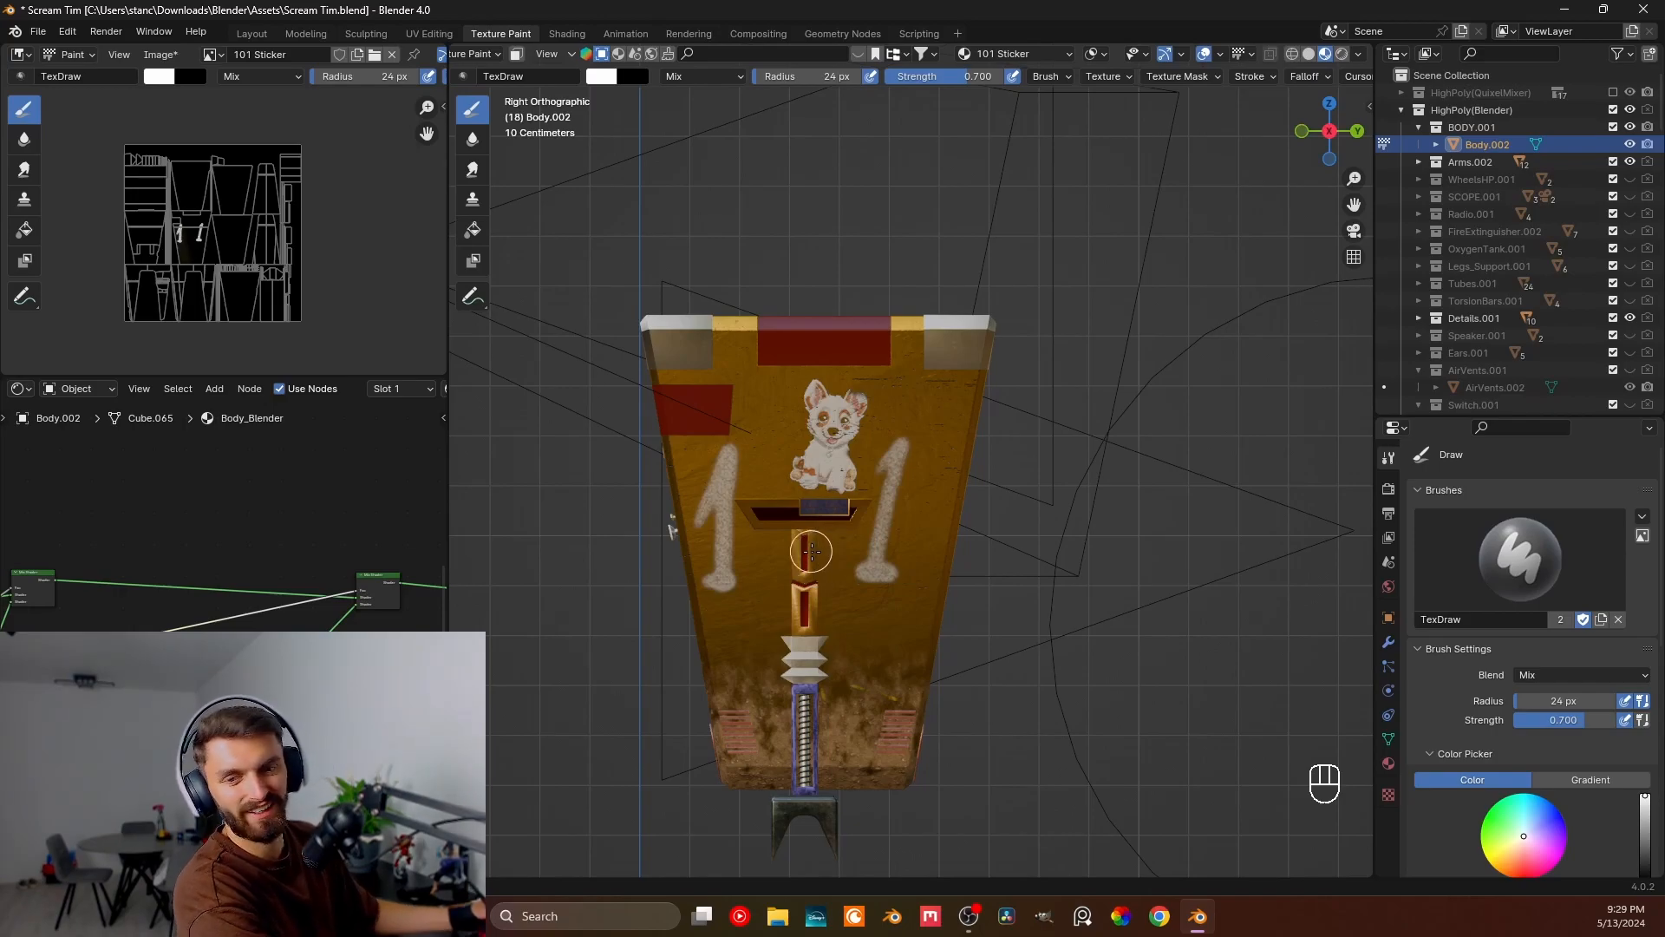
pyautogui.moveTo(804, 459)
pyautogui.mouseDown()
pyautogui.moveTo(768, 473)
pyautogui.moveTo(763, 509)
pyautogui.moveTo(785, 563)
pyautogui.moveTo(830, 535)
pyautogui.mouseUp()
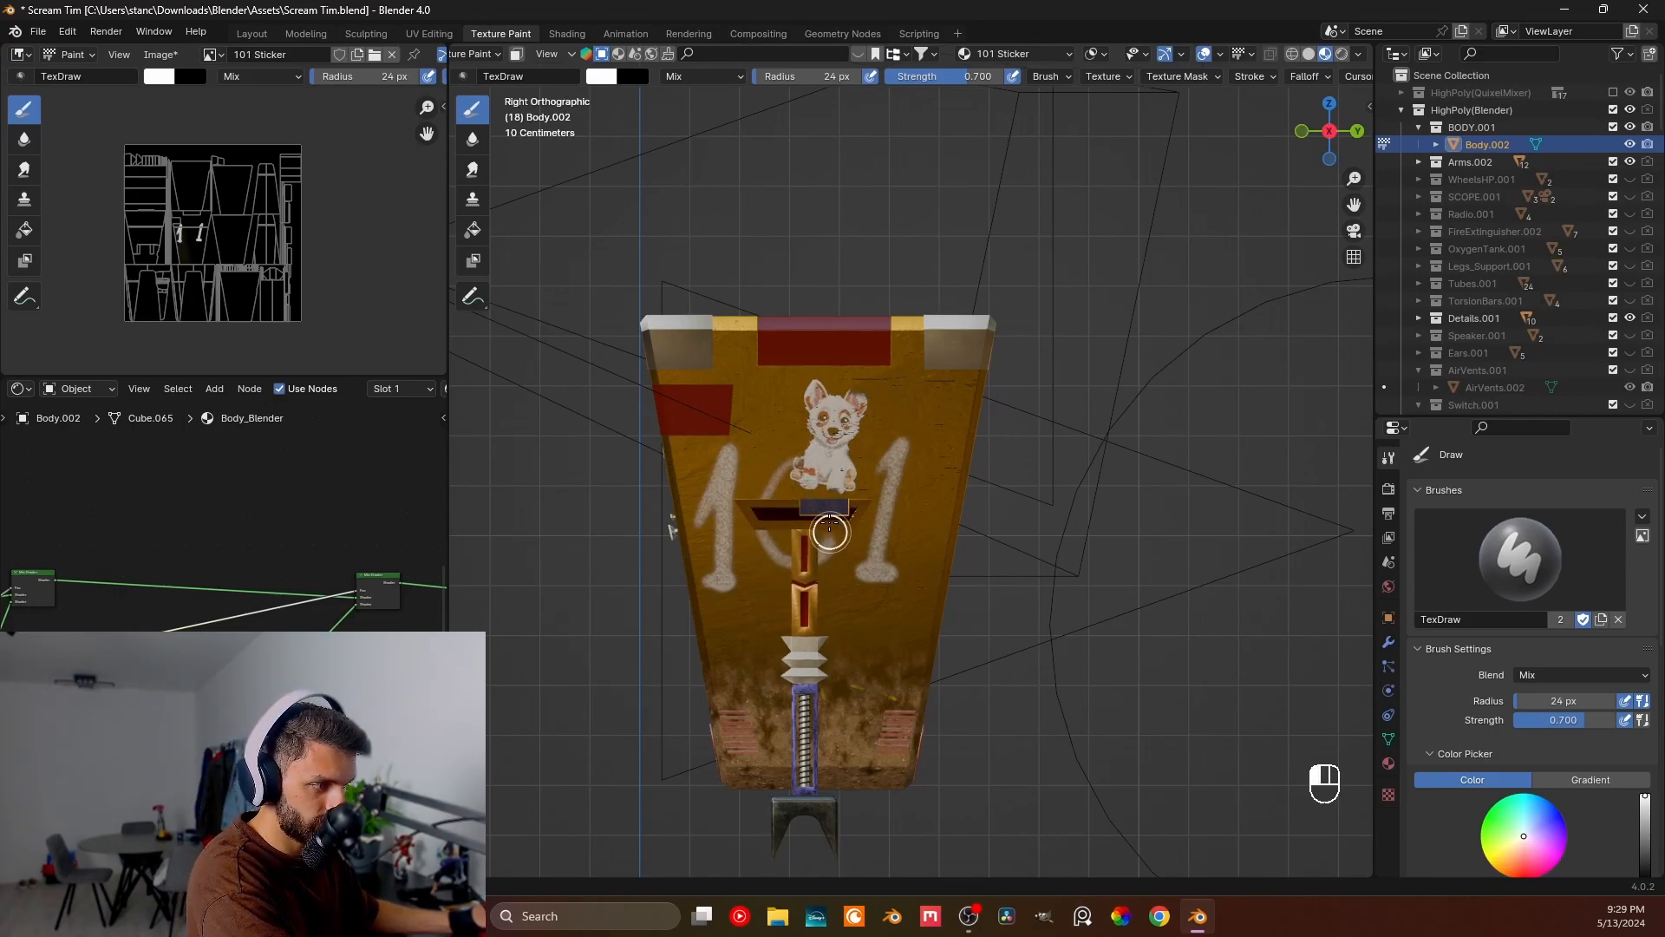
pyautogui.hotkey('shift', 'd')
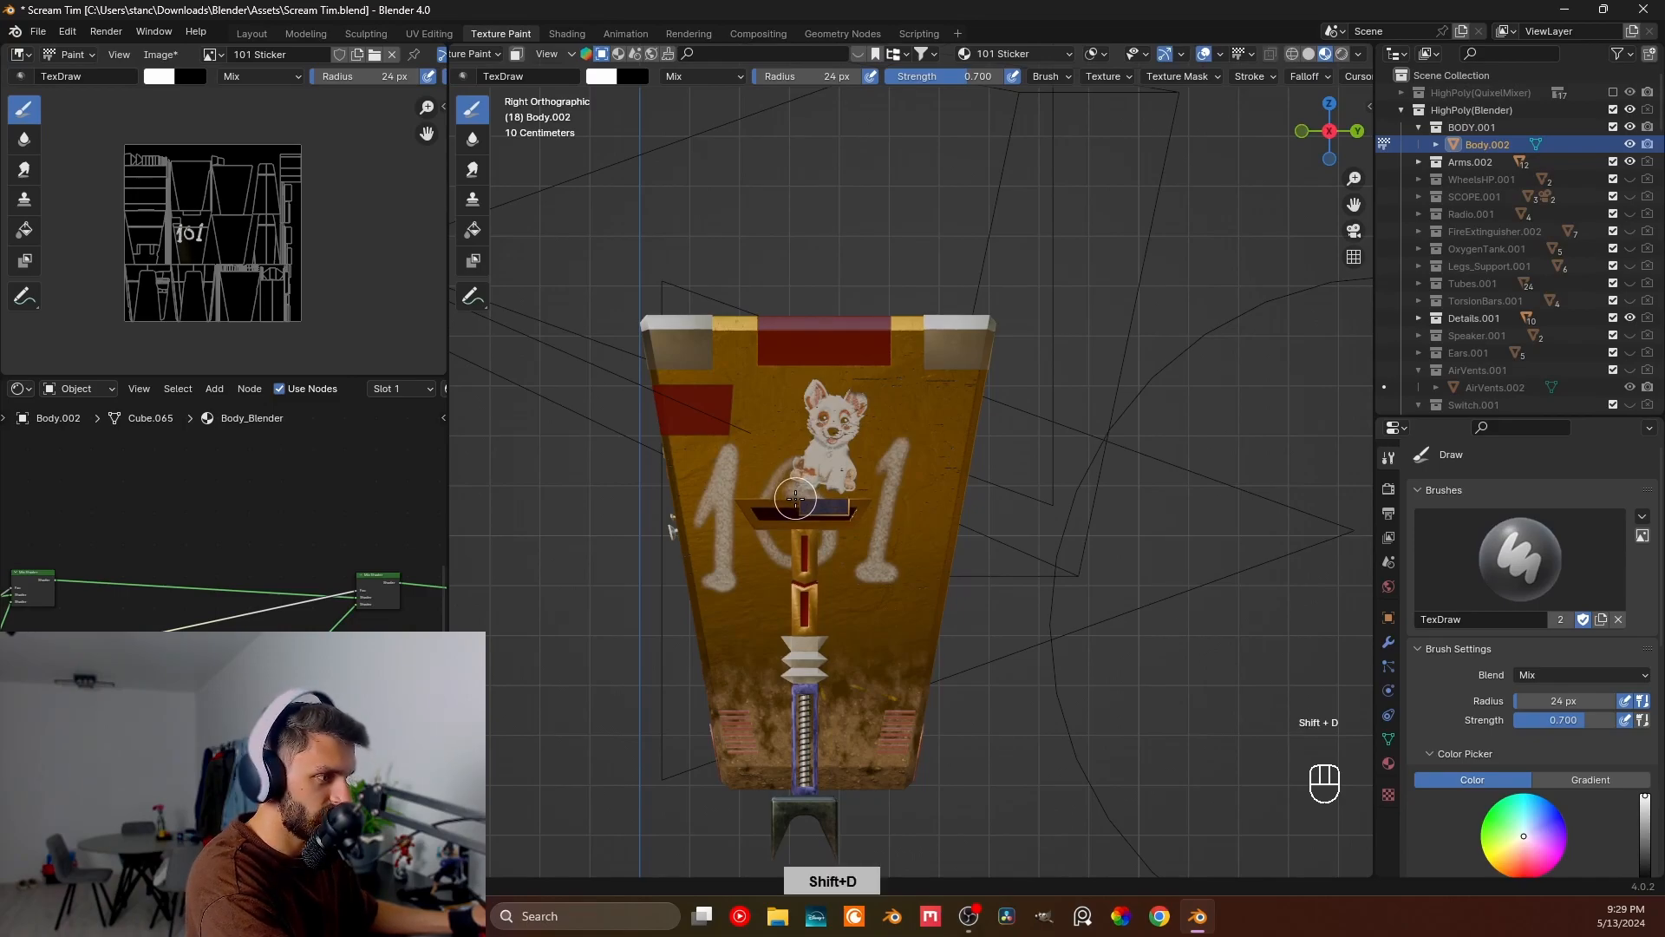
pyautogui.hotkey('ctrl', 'z')
pyautogui.moveTo(807, 447)
pyautogui.mouseDown()
pyautogui.moveTo(763, 473)
pyautogui.moveTo(752, 569)
pyautogui.moveTo(820, 556)
pyautogui.moveTo(829, 485)
pyautogui.moveTo(802, 460)
pyautogui.moveTo(776, 469)
pyautogui.mouseUp()
pyautogui.moveTo(893, 453); pyautogui.dragTo(881, 469)
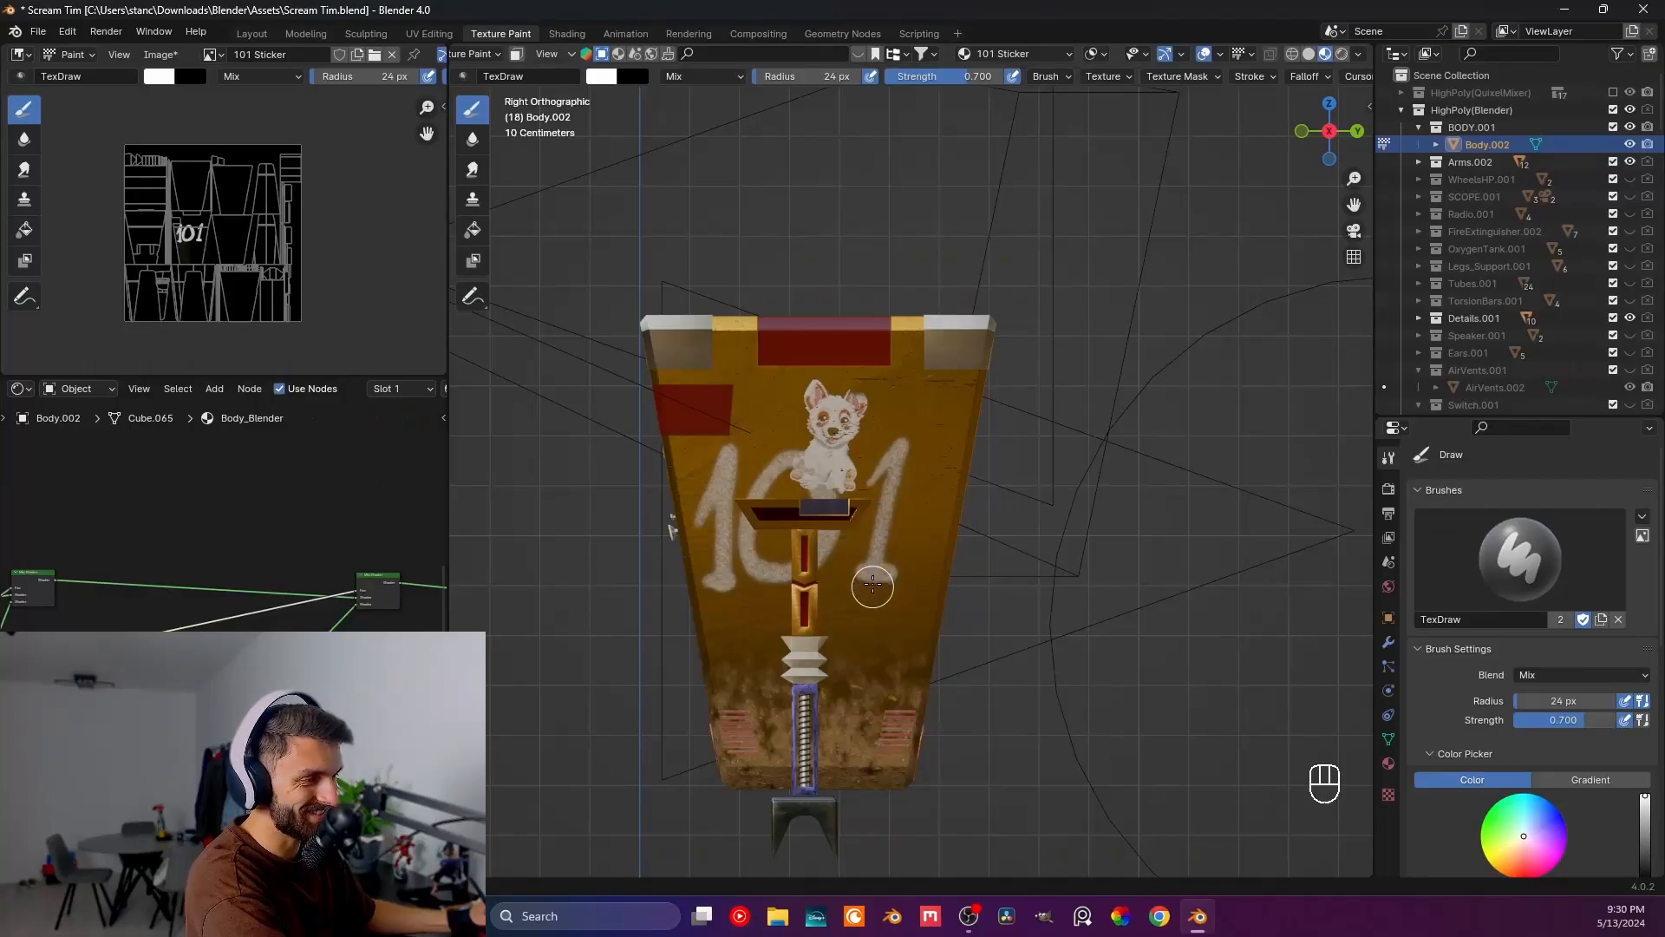
# - Paint short white paint drips running down from the bottoms of the "101" digits
pyautogui.moveTo(876, 577); pyautogui.dragTo(868, 585)
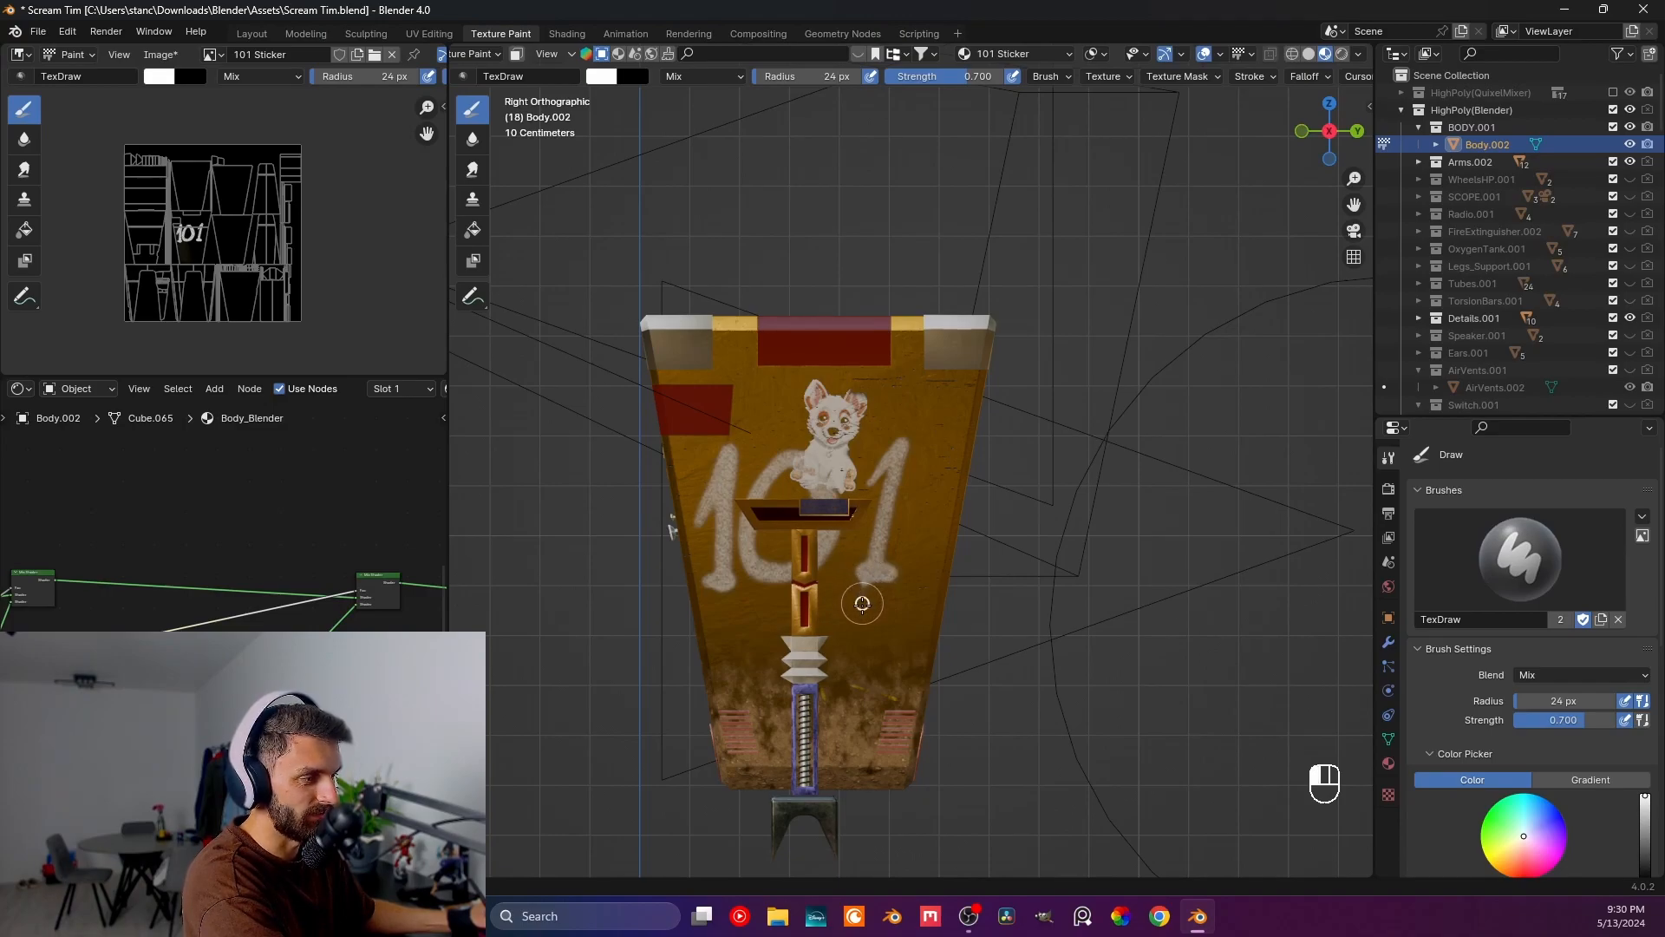
pyautogui.moveTo(894, 585)
pyautogui.mouseDown()
pyautogui.moveTo(893, 618)
pyautogui.moveTo(905, 568)
pyautogui.mouseUp()
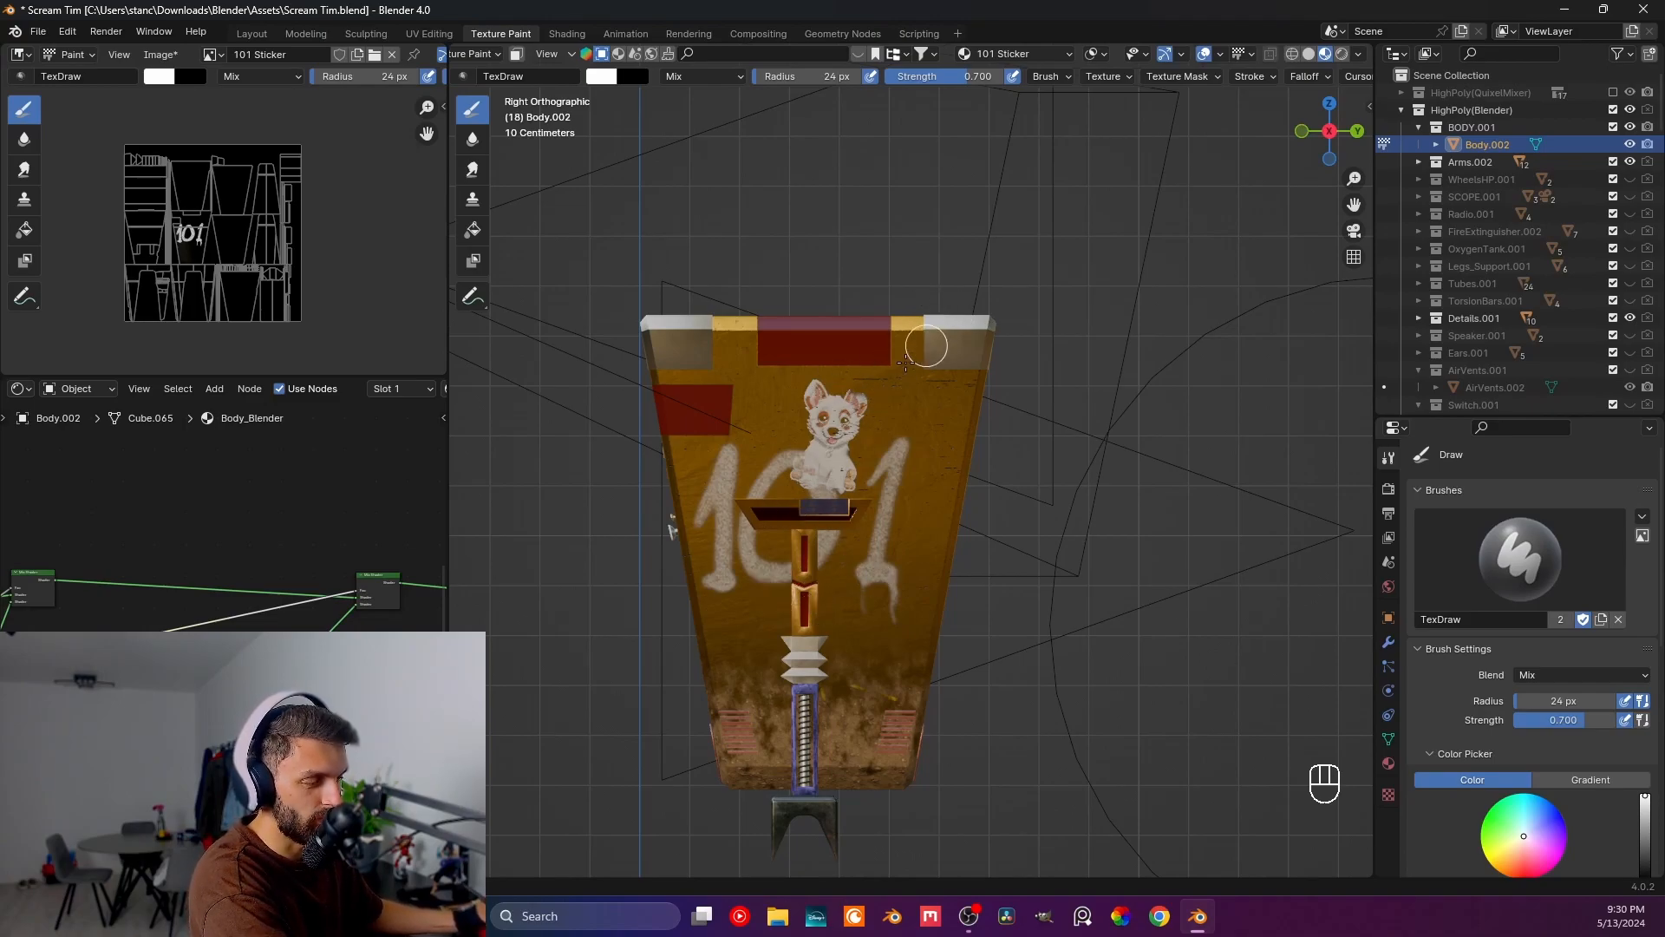
pyautogui.moveTo(757, 579); pyautogui.dragTo(769, 616)
pyautogui.moveTo(764, 597); pyautogui.dragTo(765, 626)
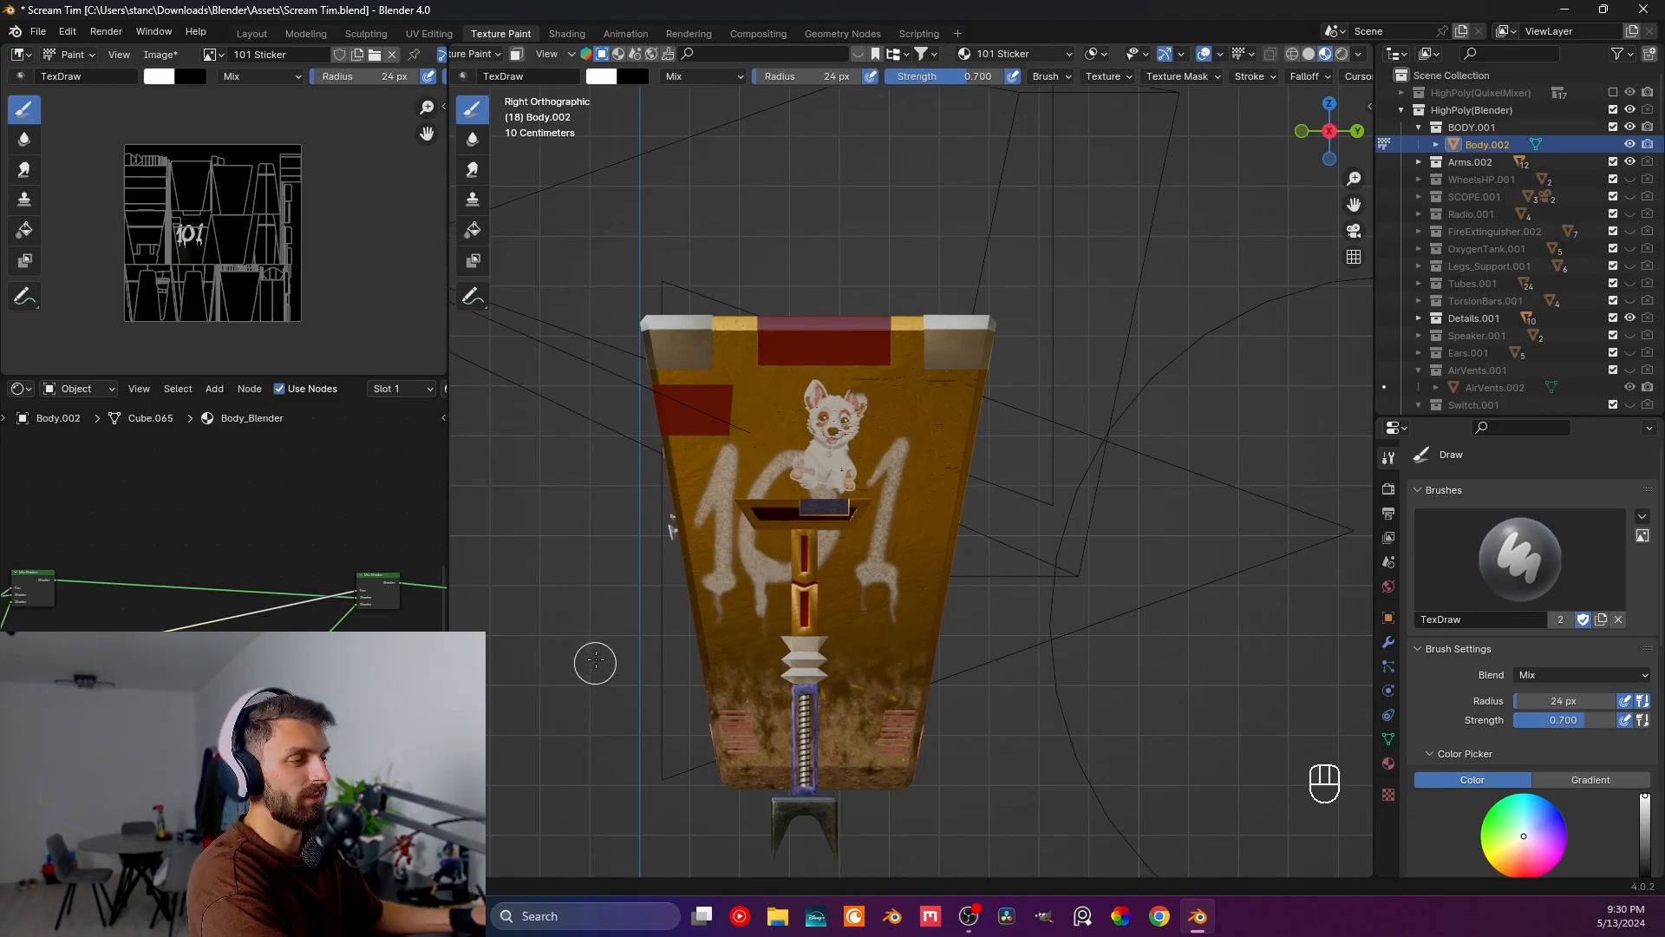
pyautogui.moveTo(595, 661); pyautogui.dragTo(1213, 523, button='middle')
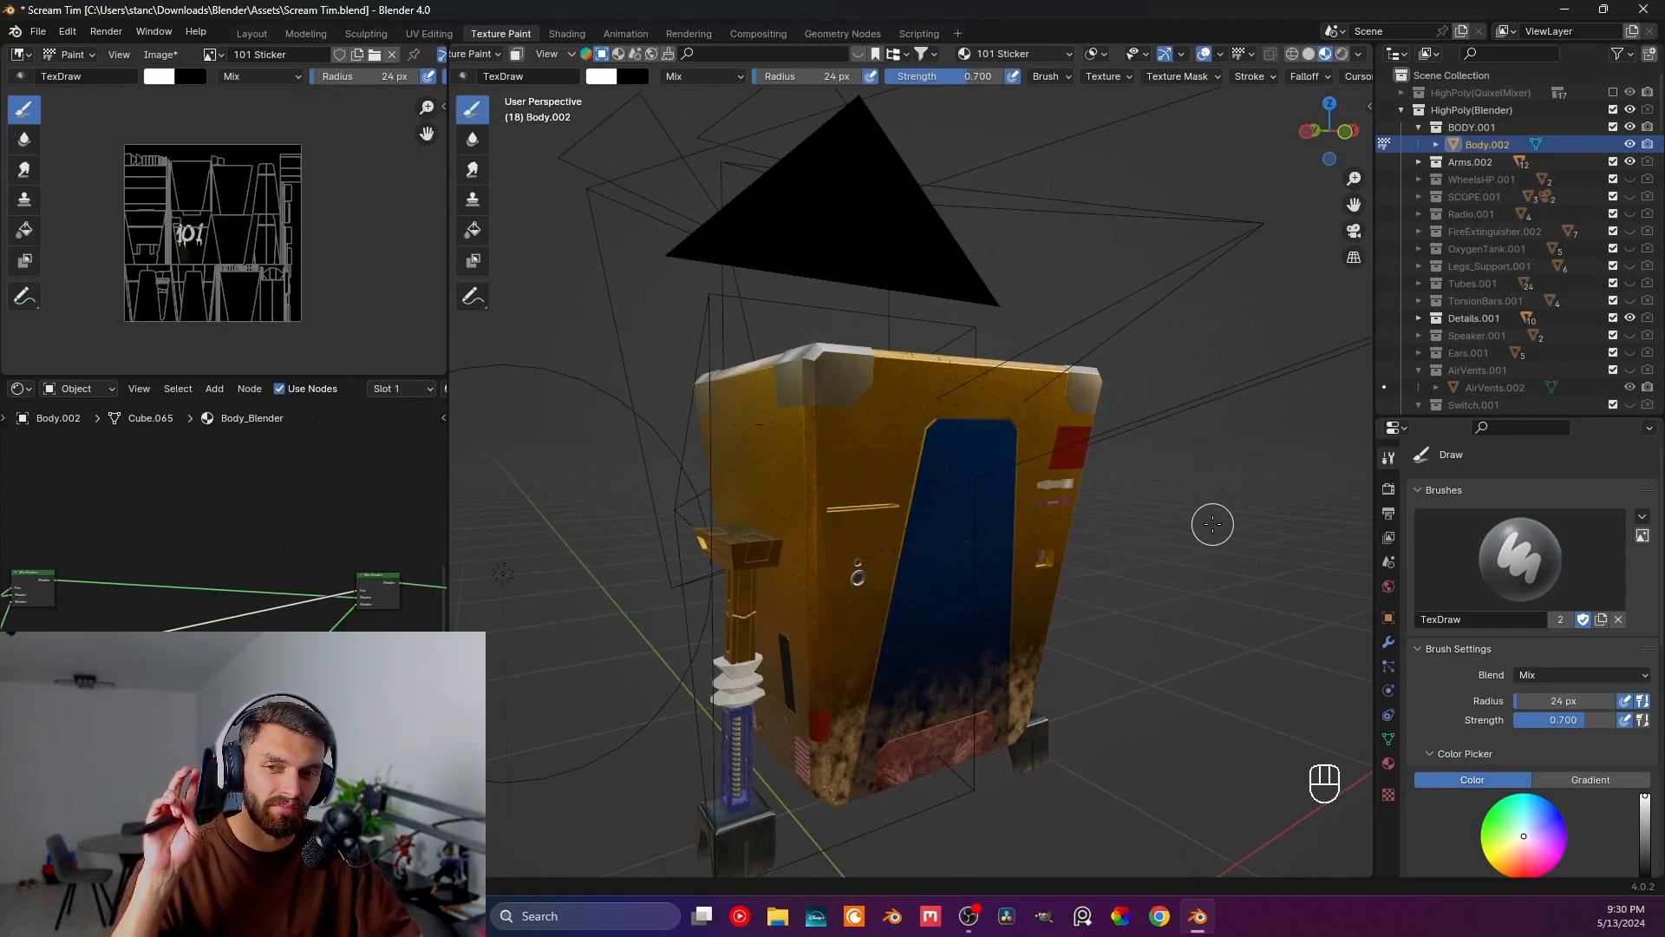
pyautogui.scroll(1, 1213, 523)
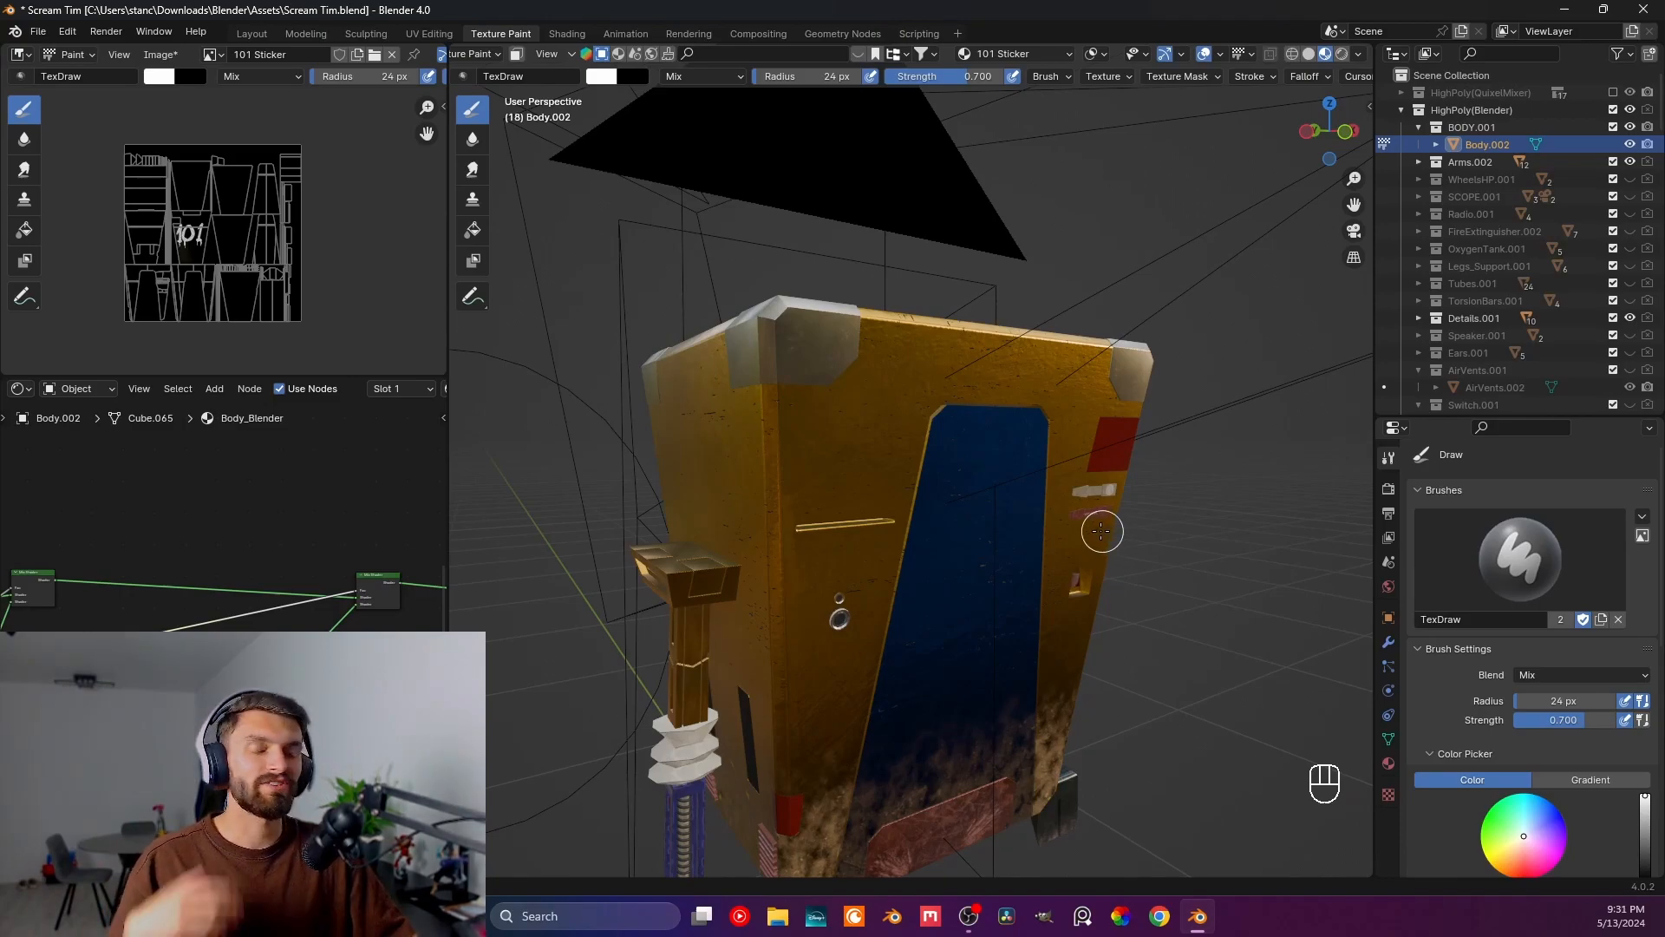
pyautogui.moveTo(851, 544); pyautogui.dragTo(706, 513, button='middle')
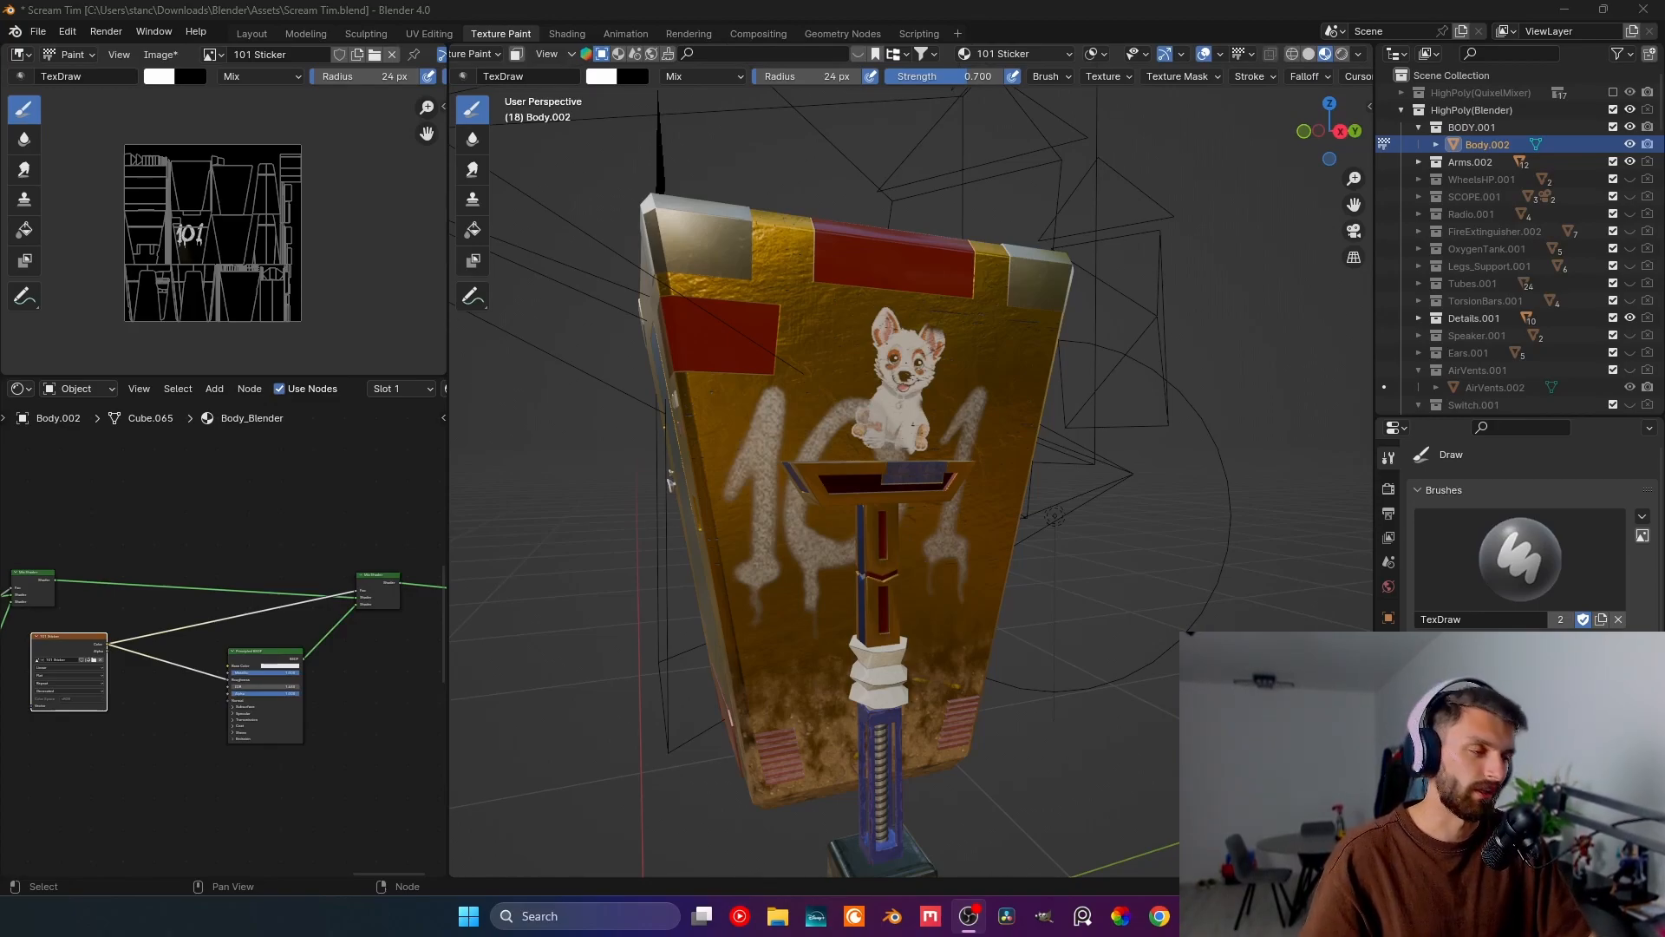
# - Add a Noise Texture node below the 101 Sticker image texture in the Body_Blender material
pyautogui.scroll(2, 202, 737)
pyautogui.scroll(2, 200, 746)
pyautogui.click(193, 728)
pyautogui.click(105, 578)
pyautogui.click(144, 718)
pyautogui.hotkey('shift', 'a')
pyautogui.press('Escape')
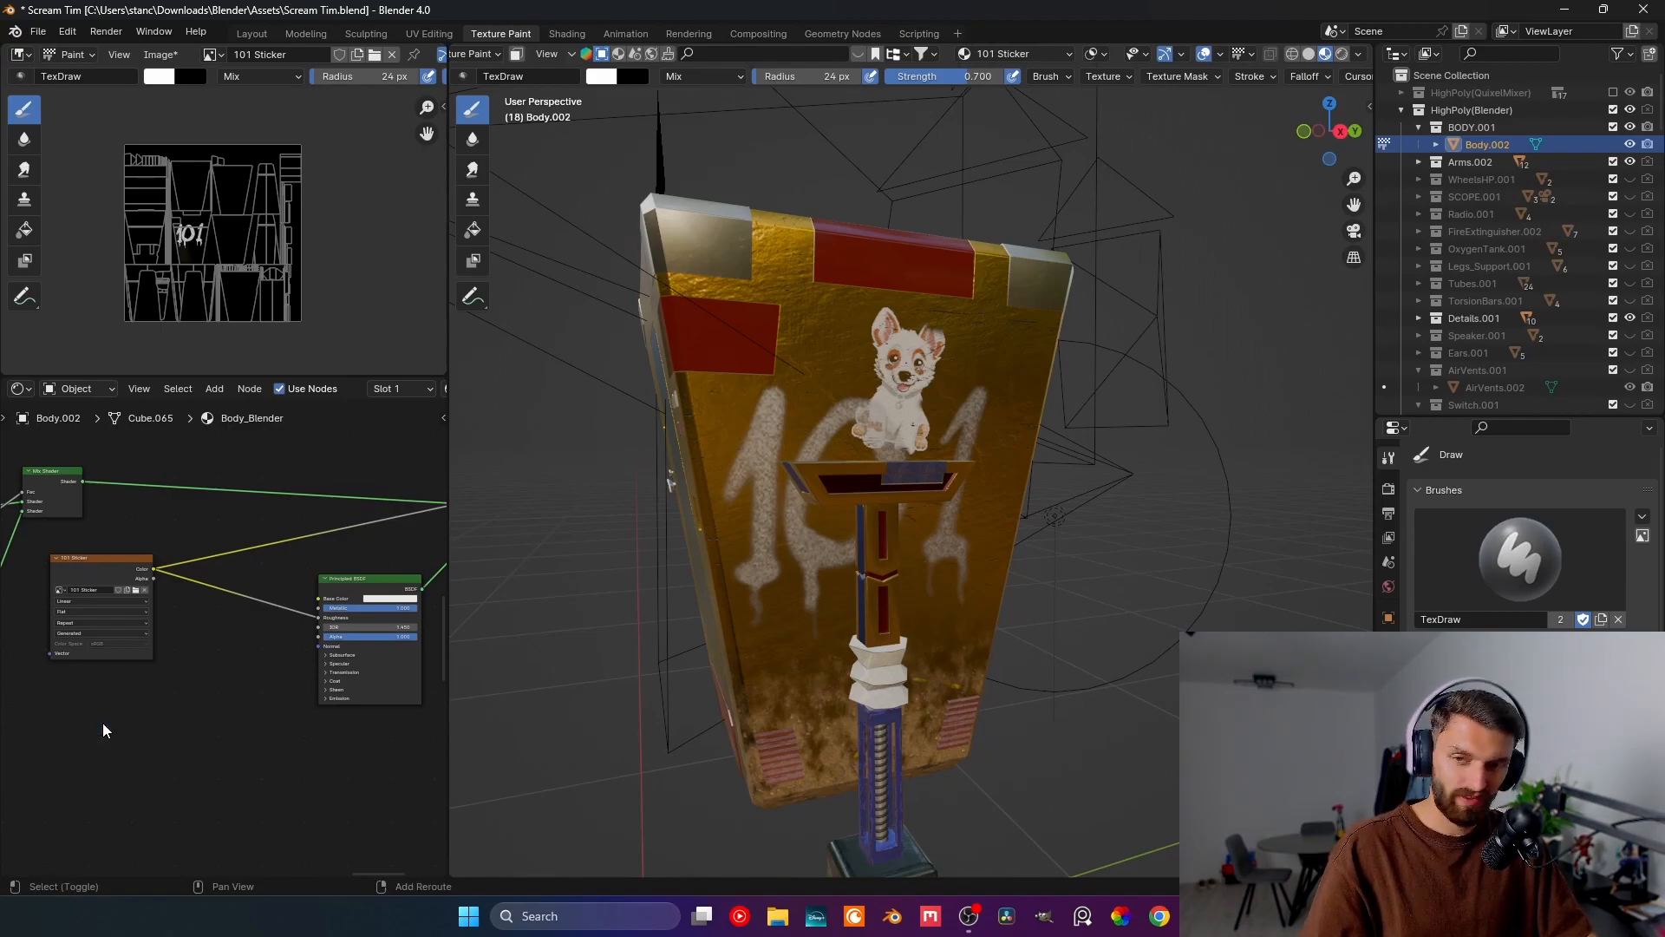
pyautogui.hotkey('shift', 'a')
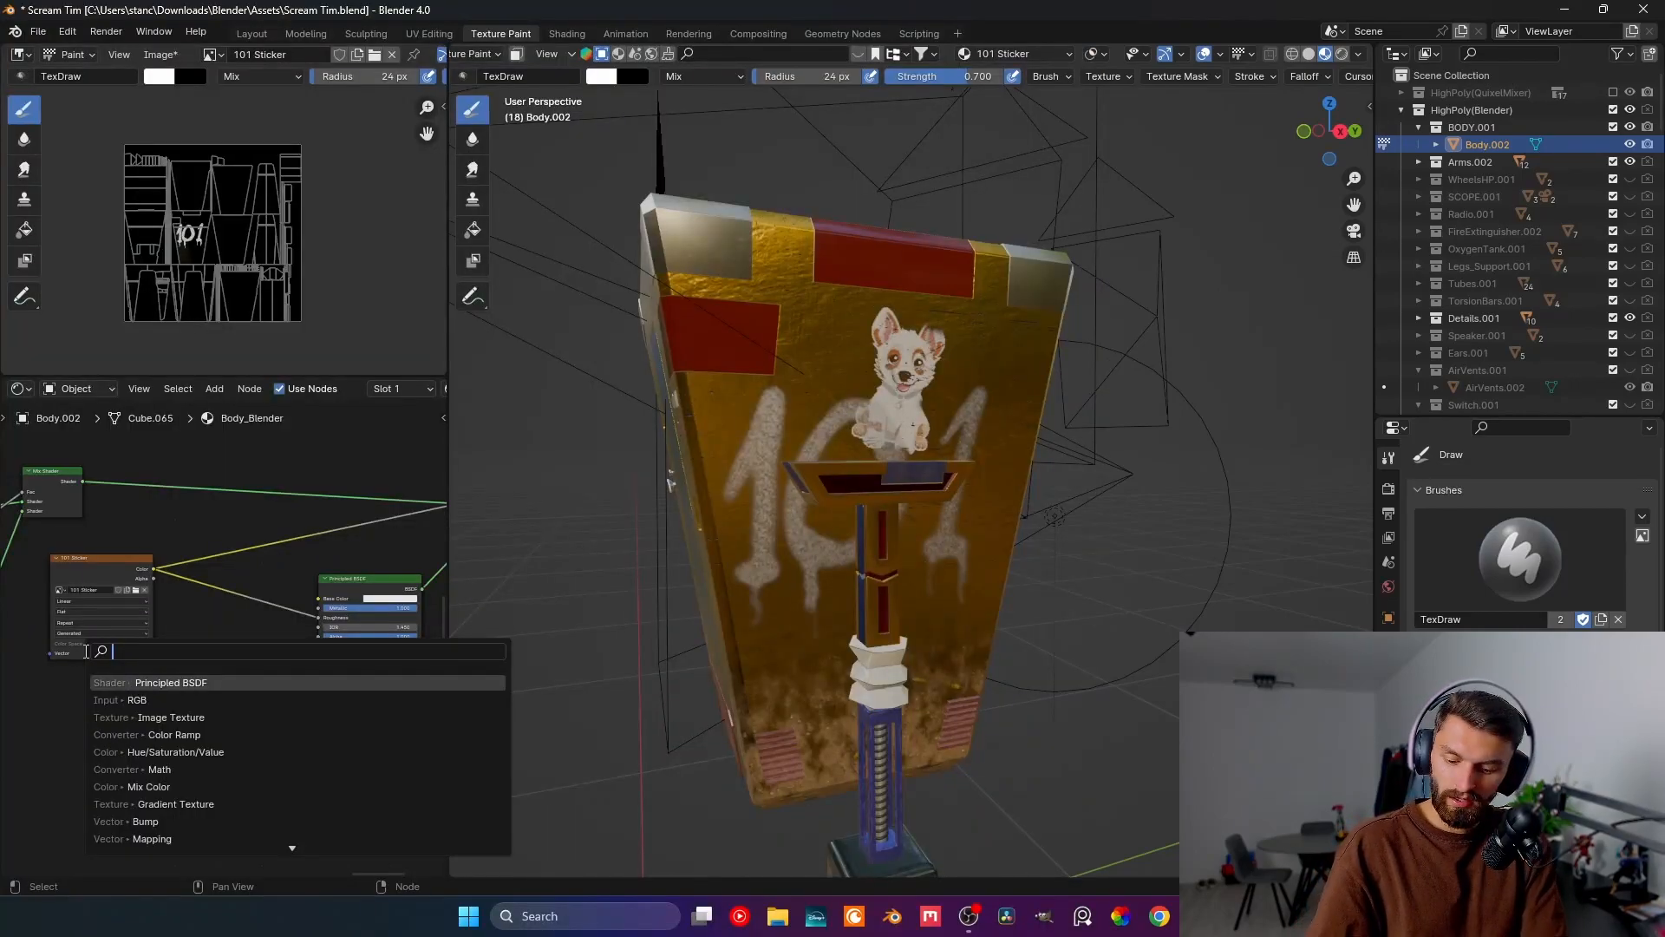
pyautogui.write('noise')
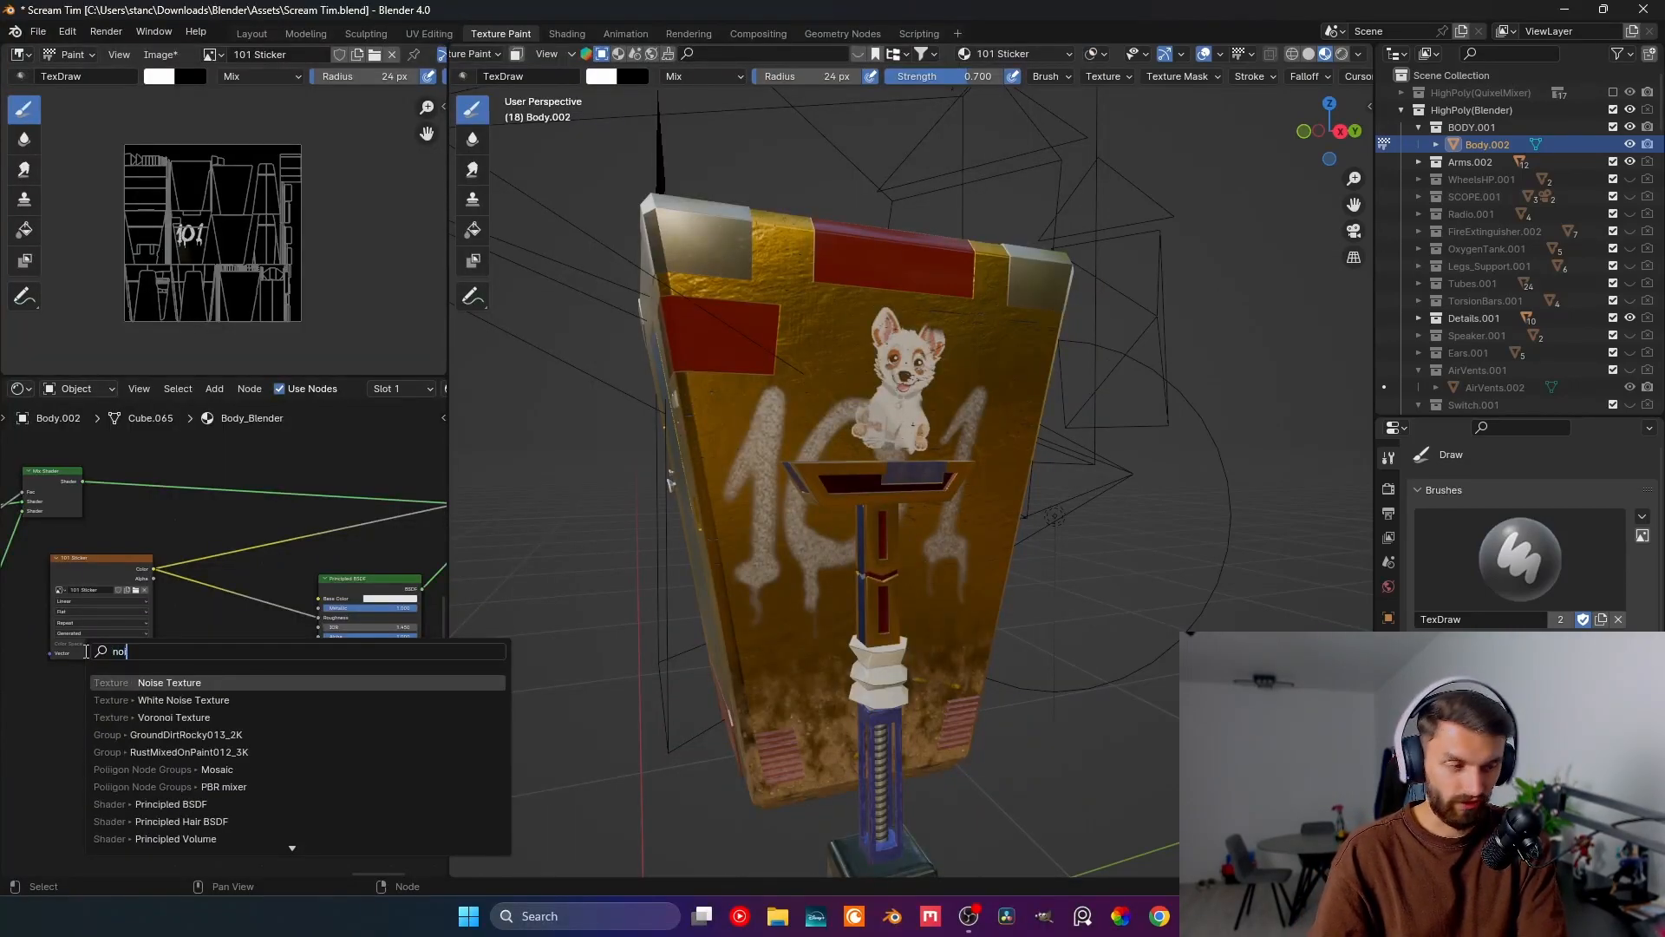
pyautogui.press('Return')
pyautogui.click(84, 685)
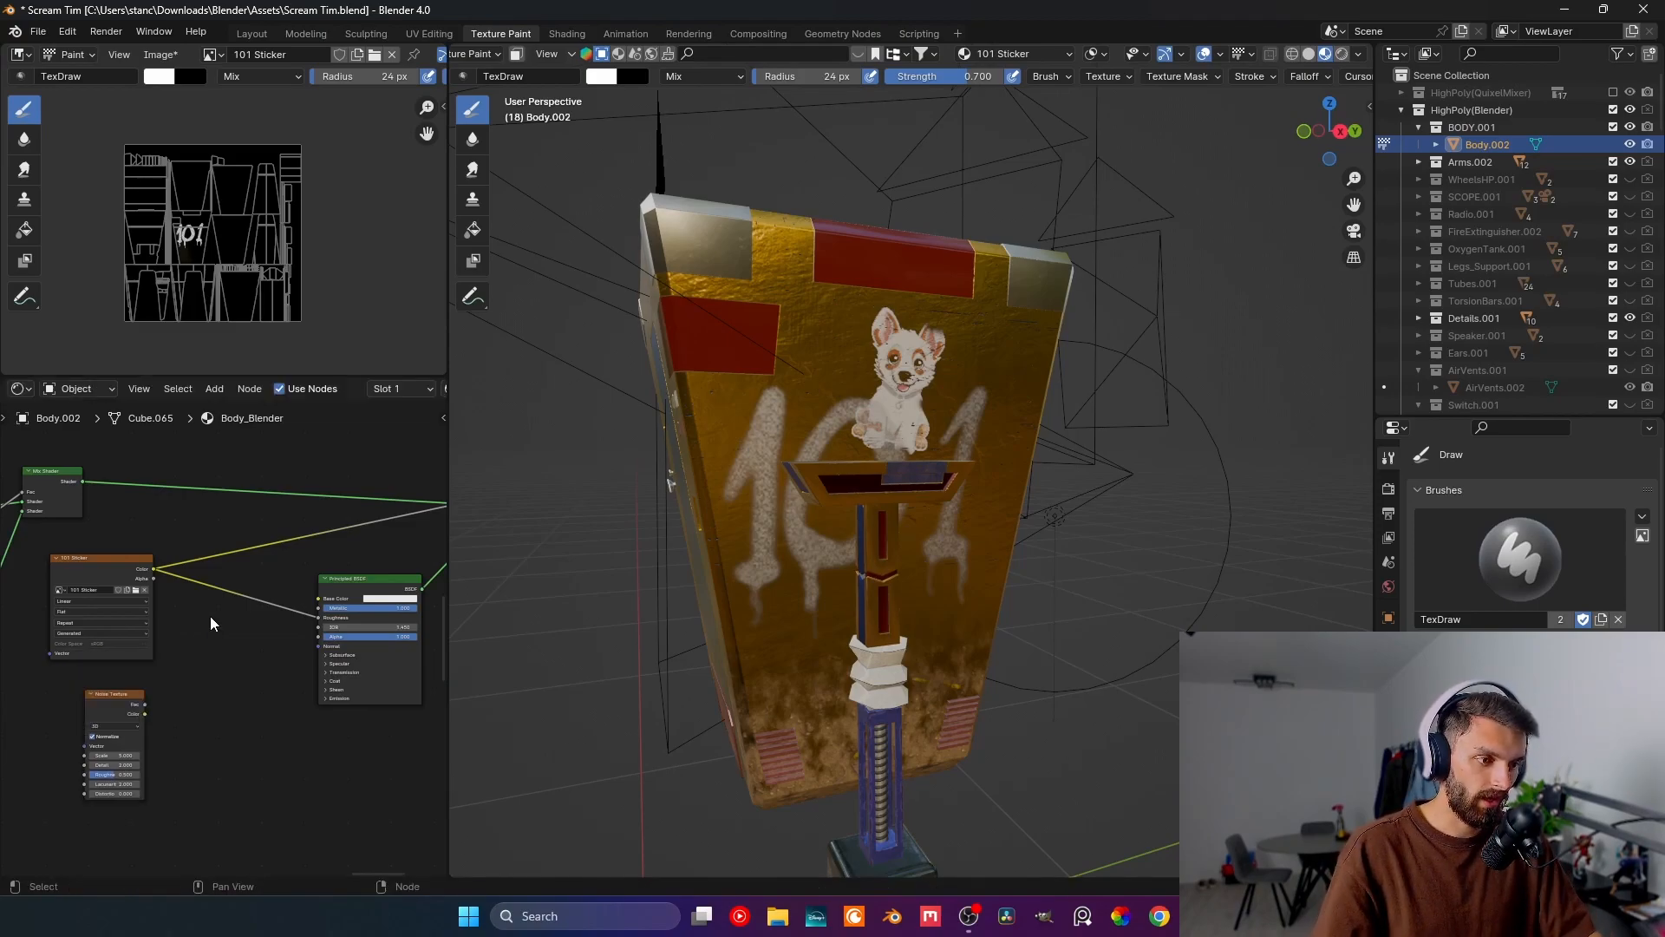
# - Add a Mix Color node, linking the 101 Sticker texture's Color to A and the Noise Texture's Fac to B
pyautogui.hotkey('shift', 'a')
pyautogui.moveTo(208, 626)
pyautogui.write('mix c')
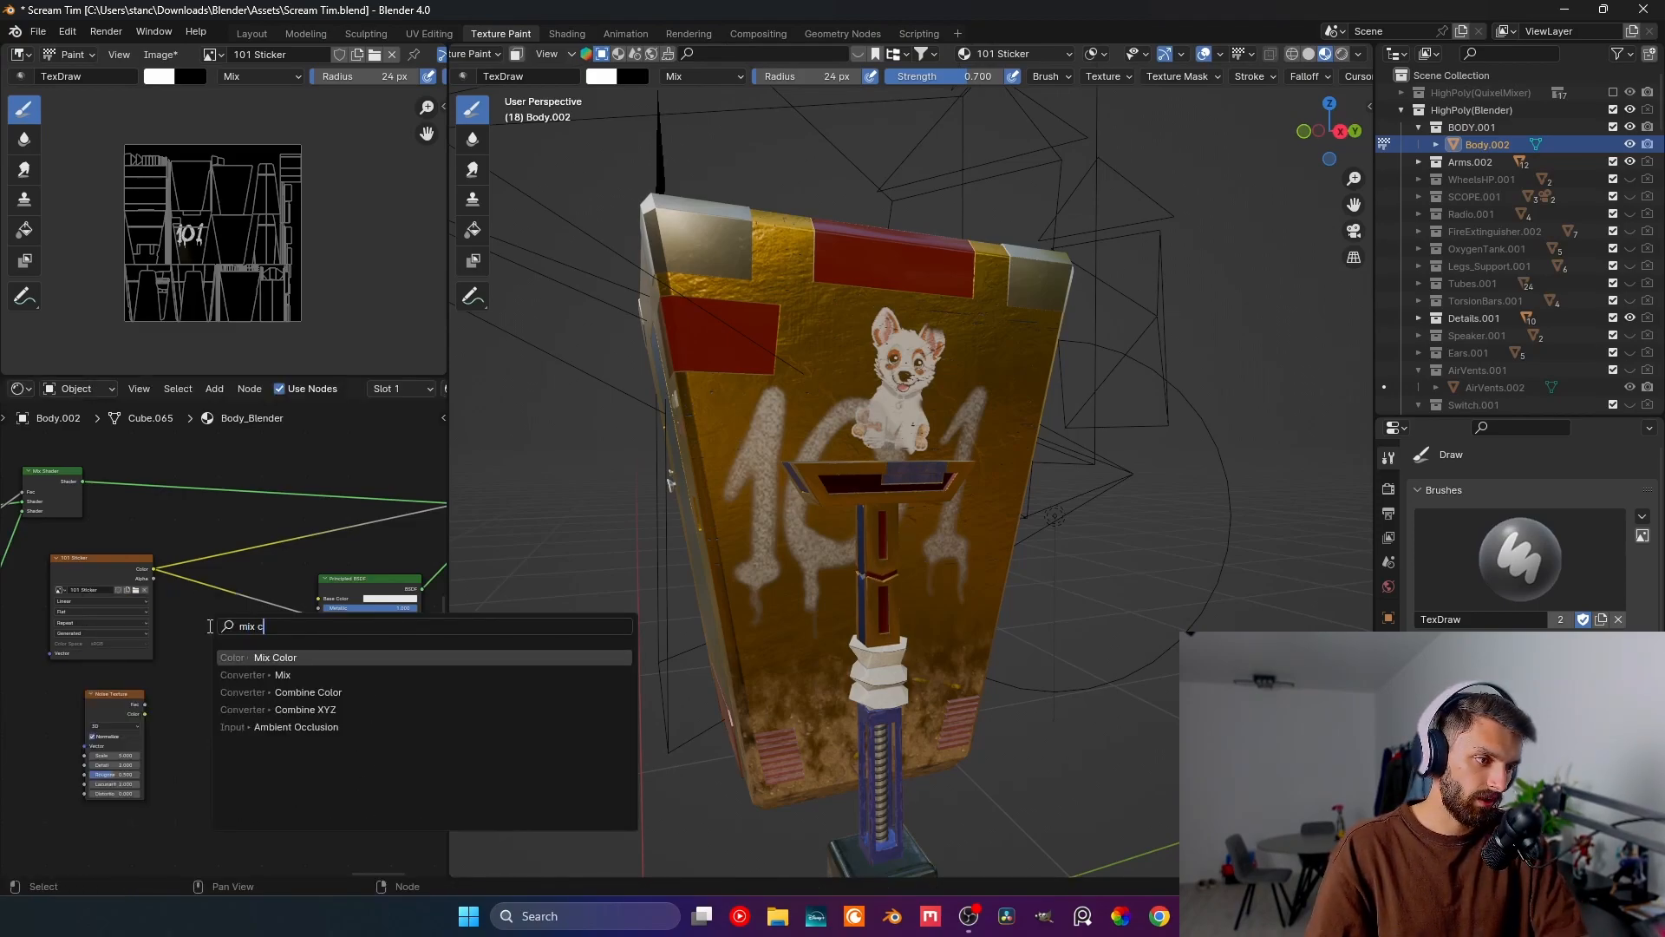
pyautogui.press('Return')
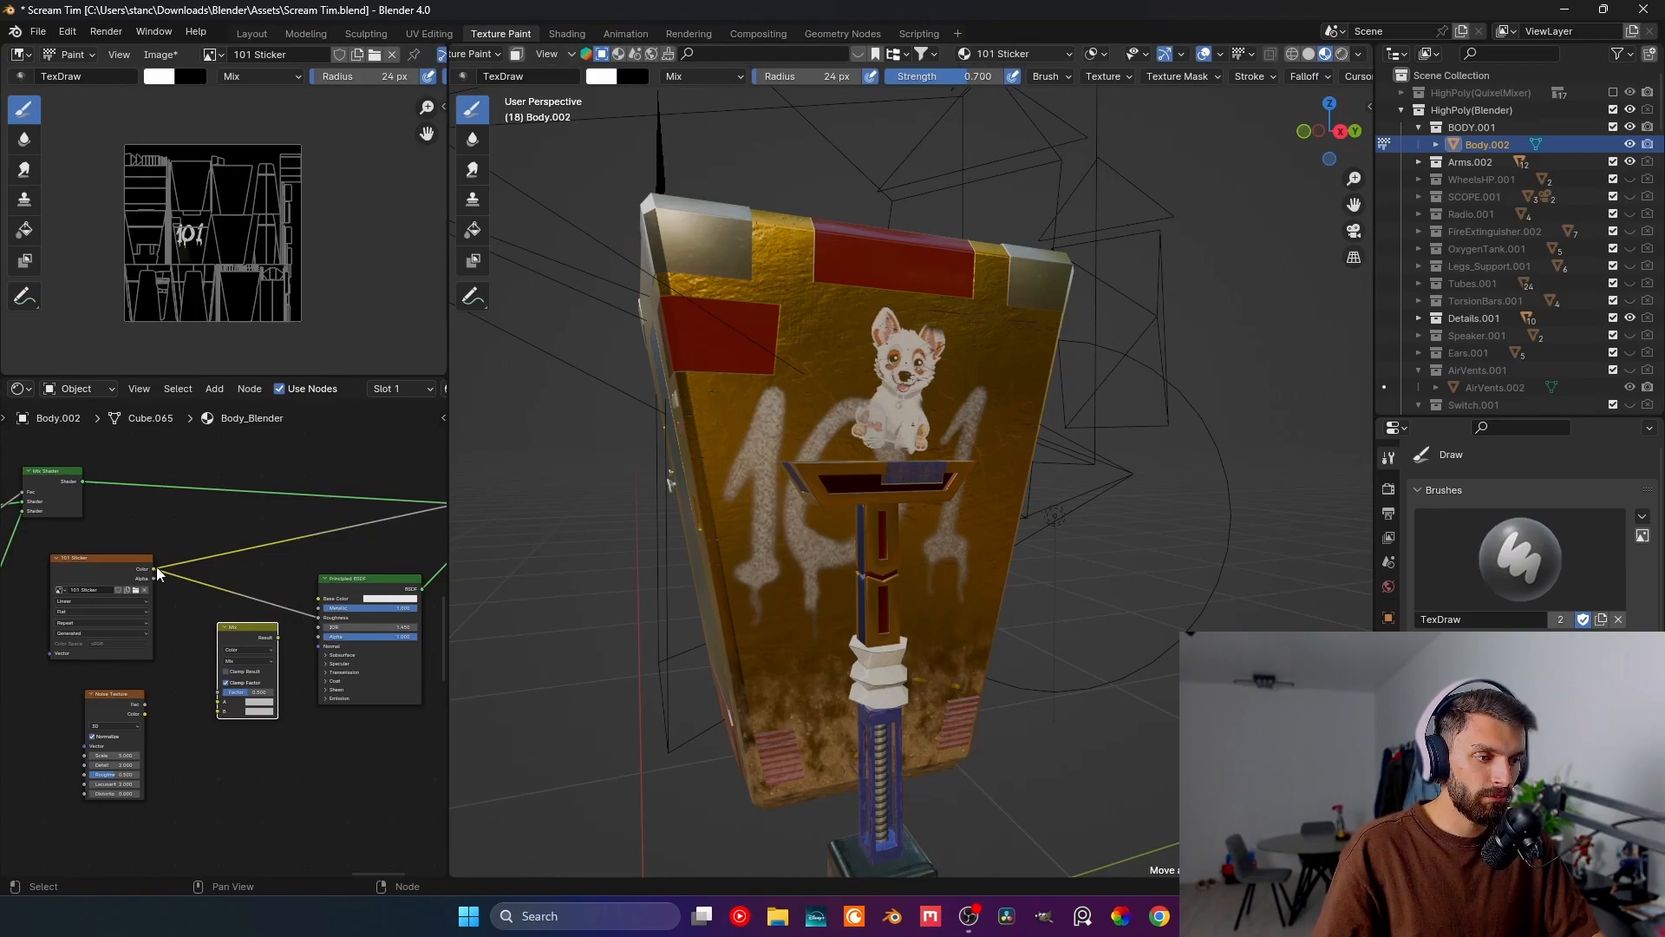
pyautogui.moveTo(157, 568); pyautogui.dragTo(218, 711)
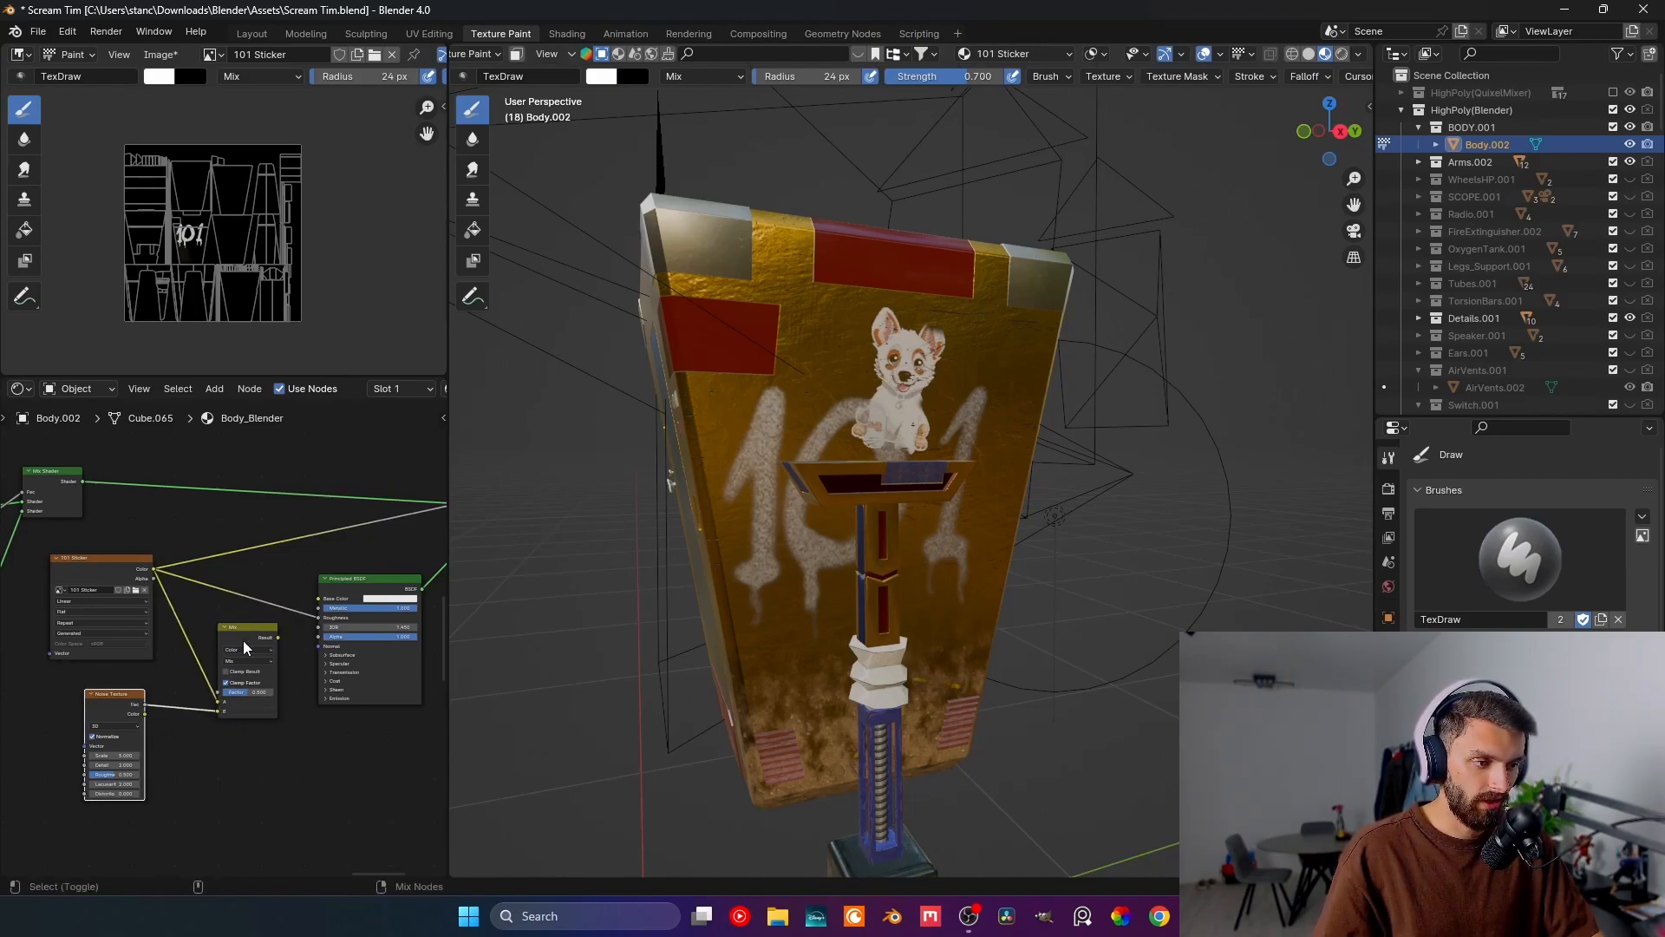
# - Preview the Mix node's result on the body, move the Noise Texture lower, and raise its Scale to about 28
pyautogui.keyDown('ctrl'); pyautogui.keyDown('shift'); pyautogui.click(237, 633); pyautogui.keyUp('shift'); pyautogui.keyUp('ctrl')
pyautogui.moveTo(86, 705); pyautogui.dragTo(131, 652, button='middle')
pyautogui.moveTo(133, 650); pyautogui.dragTo(149, 735)
pyautogui.click(140, 698)
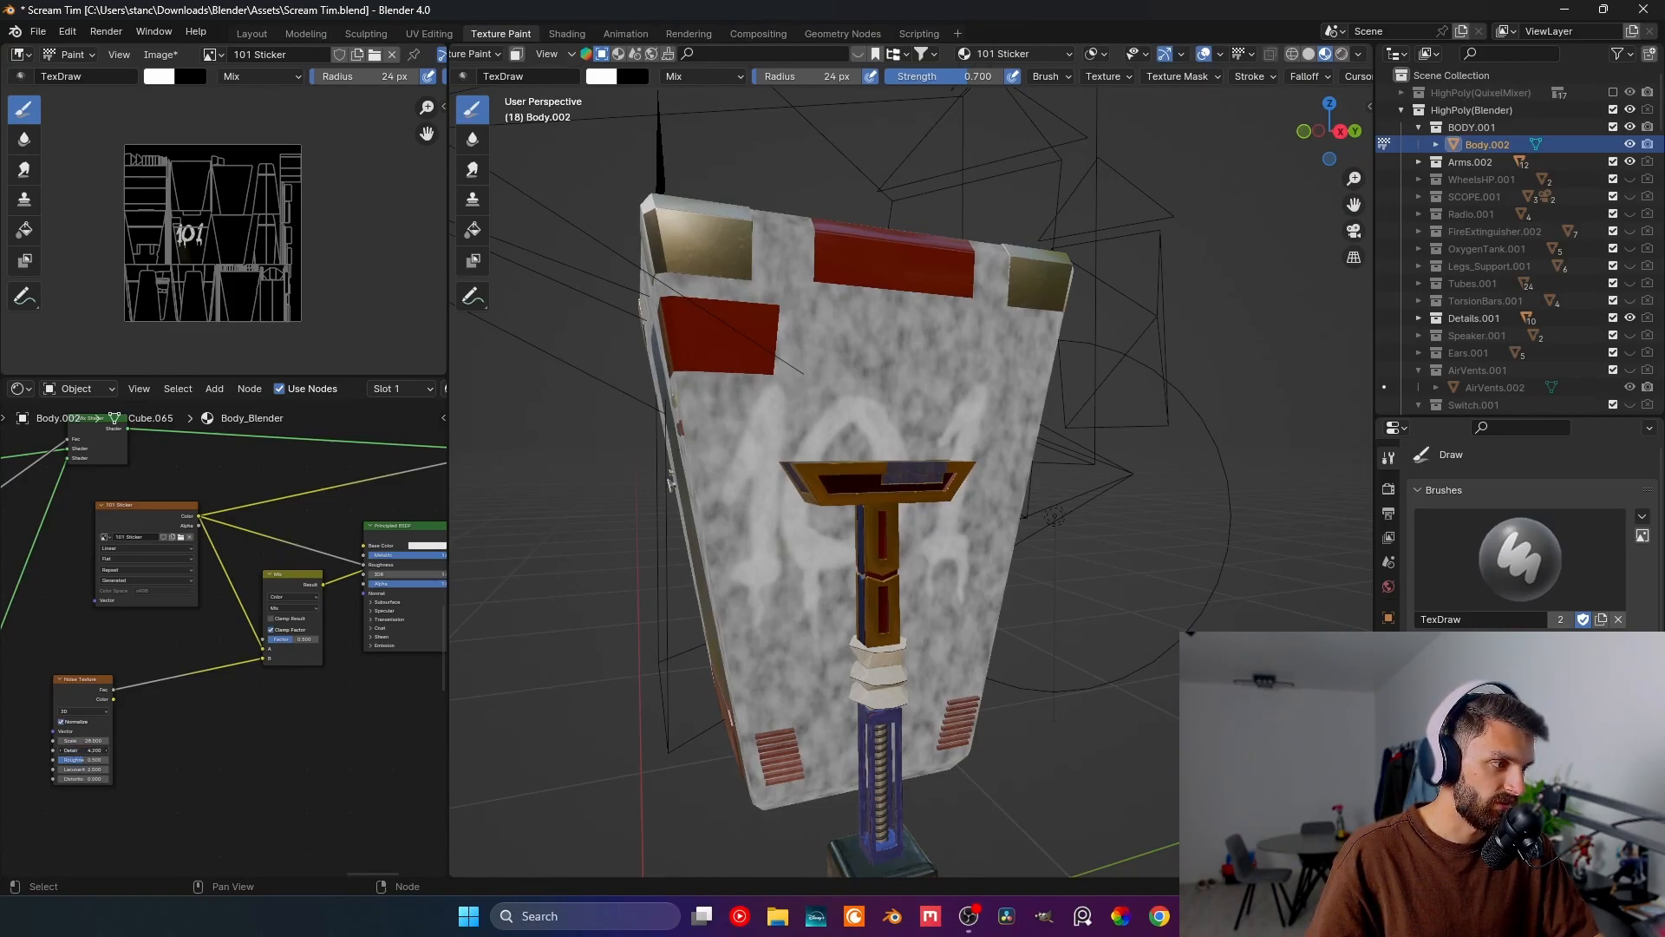
# - Insert a Color Ramp node between the Noise Texture's Fac output and the Mix node's B input
pyautogui.hotkey('shift', 'a')
pyautogui.write('c')
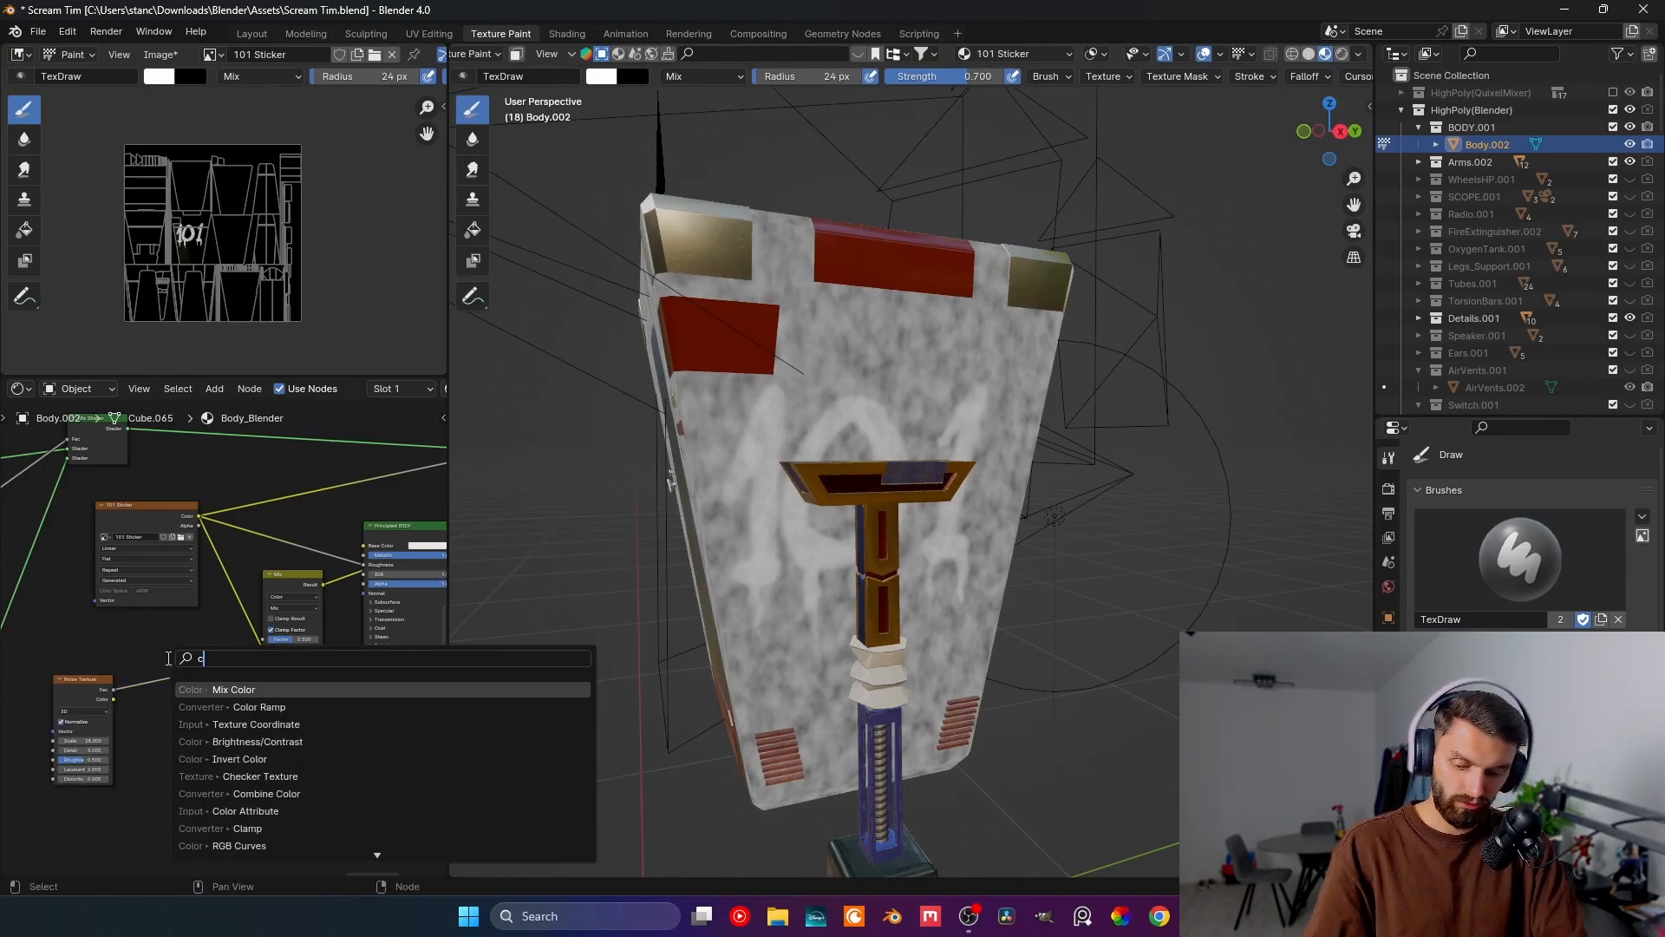
pyautogui.write('olor r')
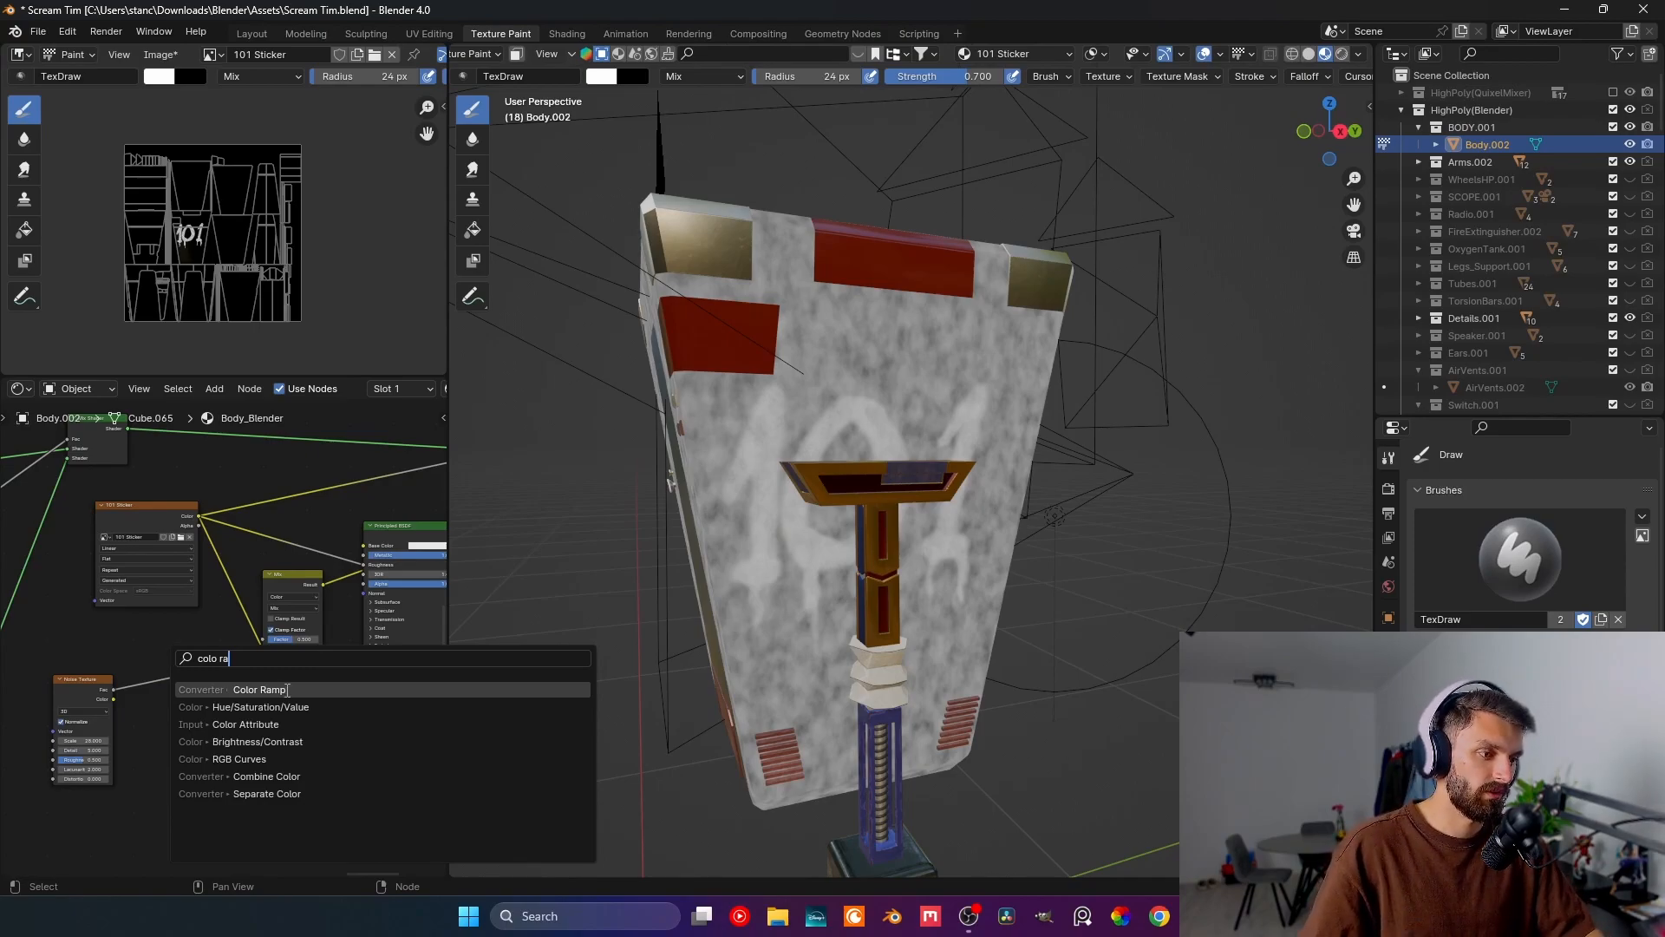
pyautogui.click(285, 689)
pyautogui.click(135, 649)
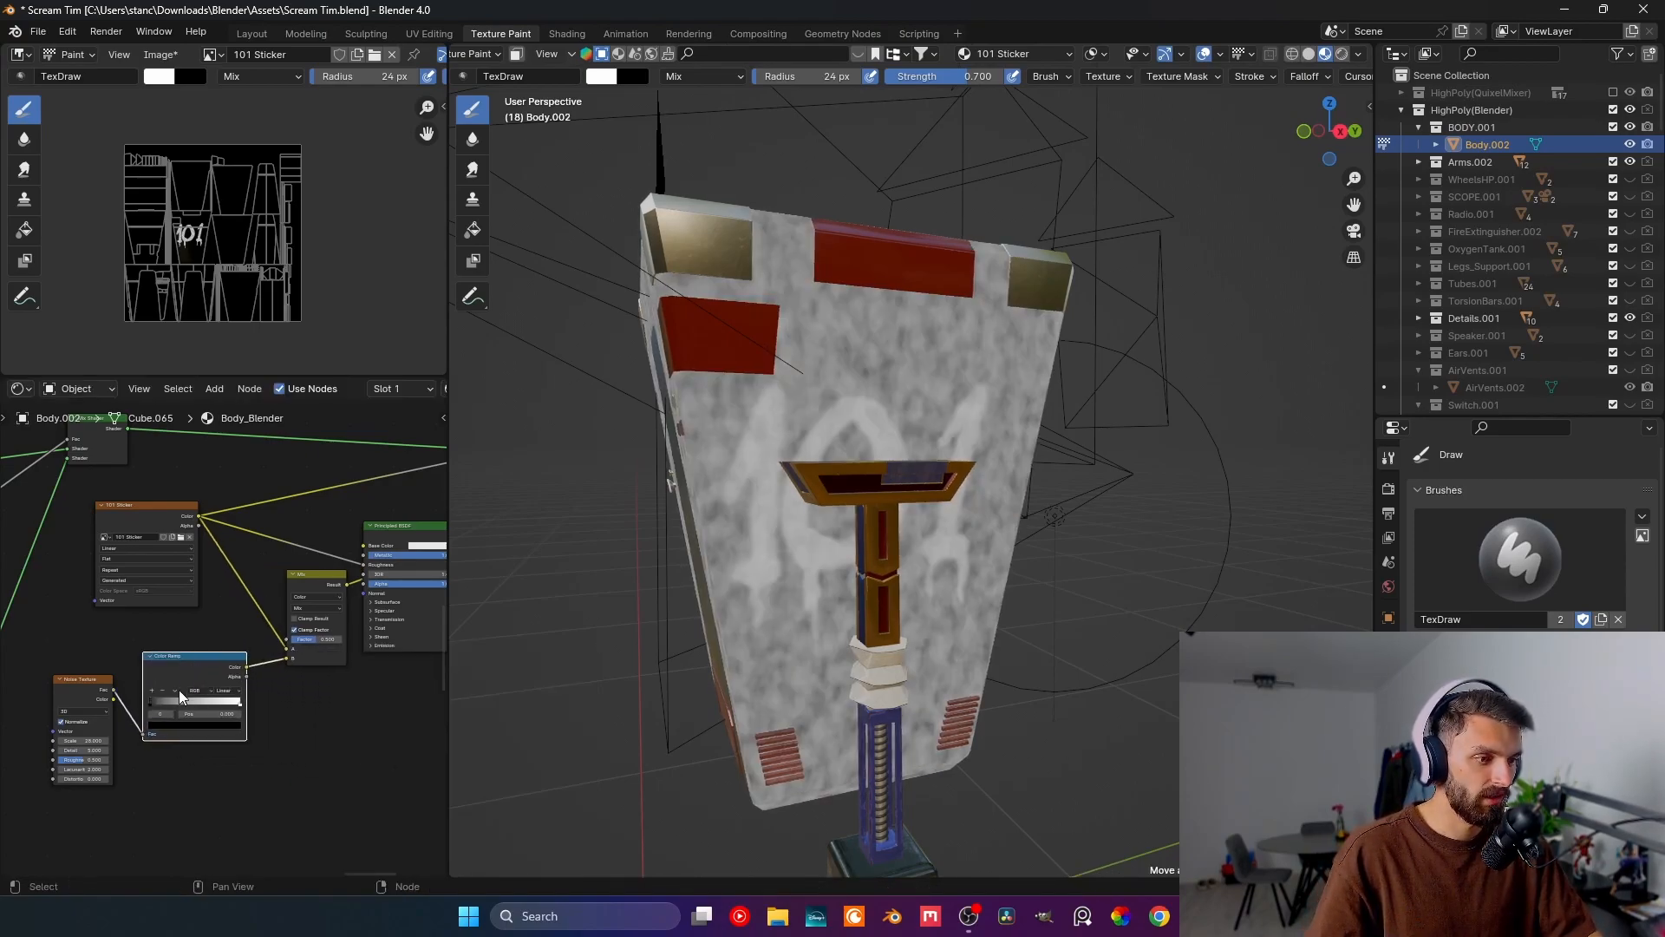
# - Move the Color Ramp's black and white stops inward for stronger noise contrast and adjust the Noise Texture's Roughness
pyautogui.moveTo(167, 706)
pyautogui.mouseDown()
pyautogui.moveTo(236, 705)
pyautogui.moveTo(175, 700)
pyautogui.mouseUp()
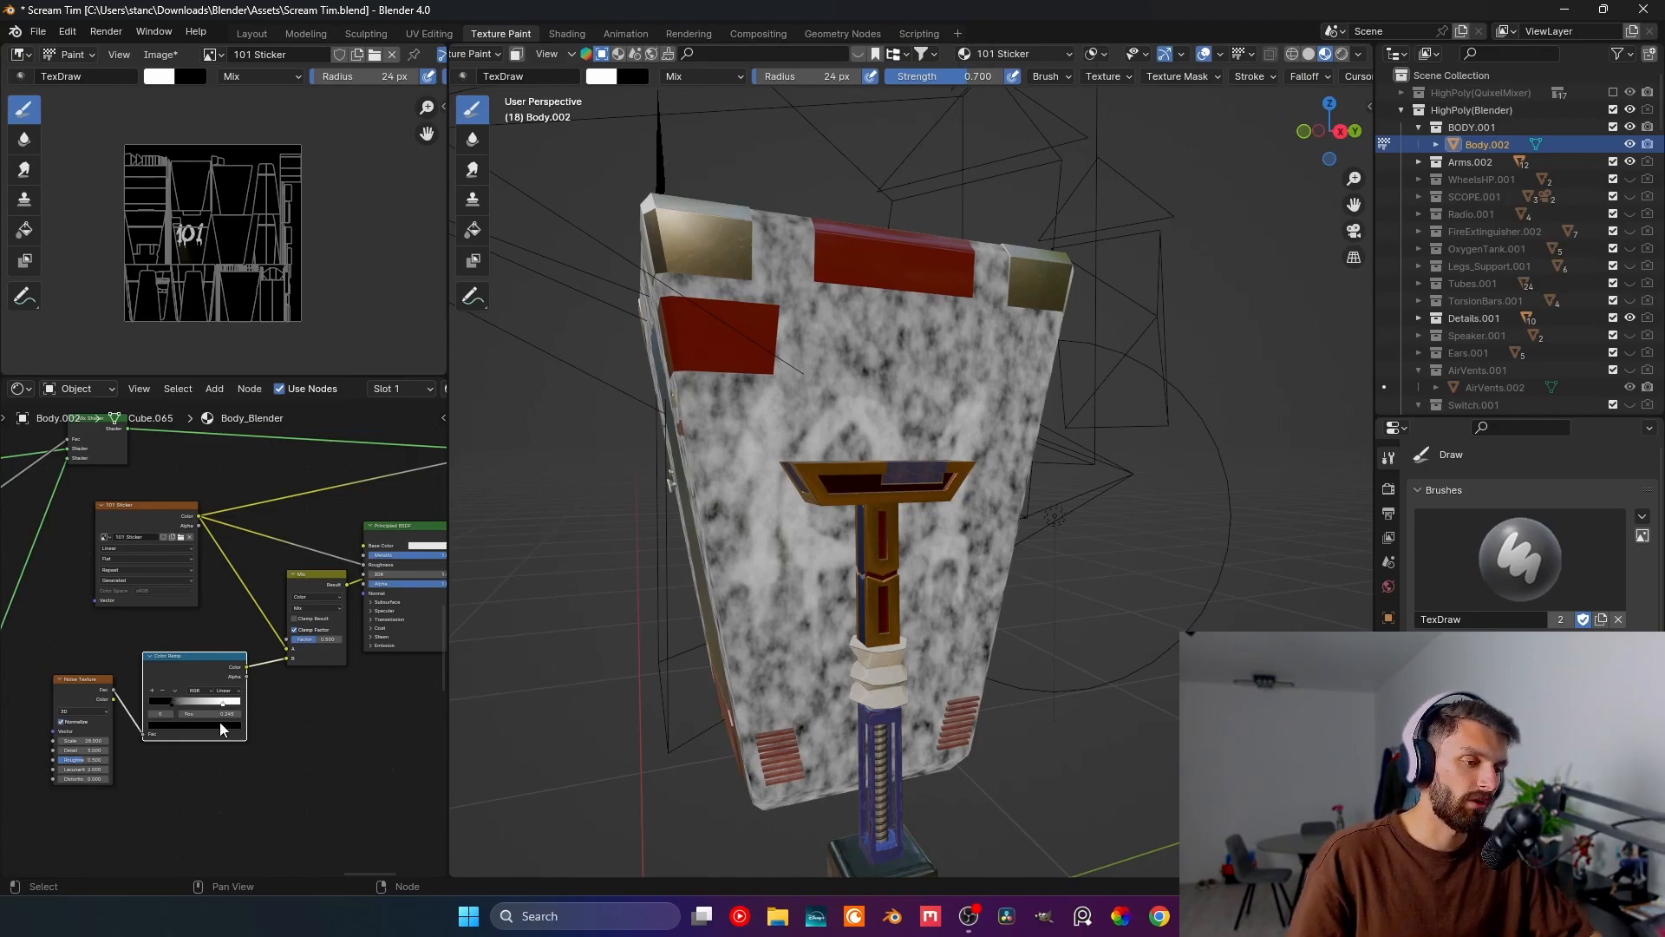
pyautogui.moveTo(87, 761); pyautogui.dragTo(80, 761)
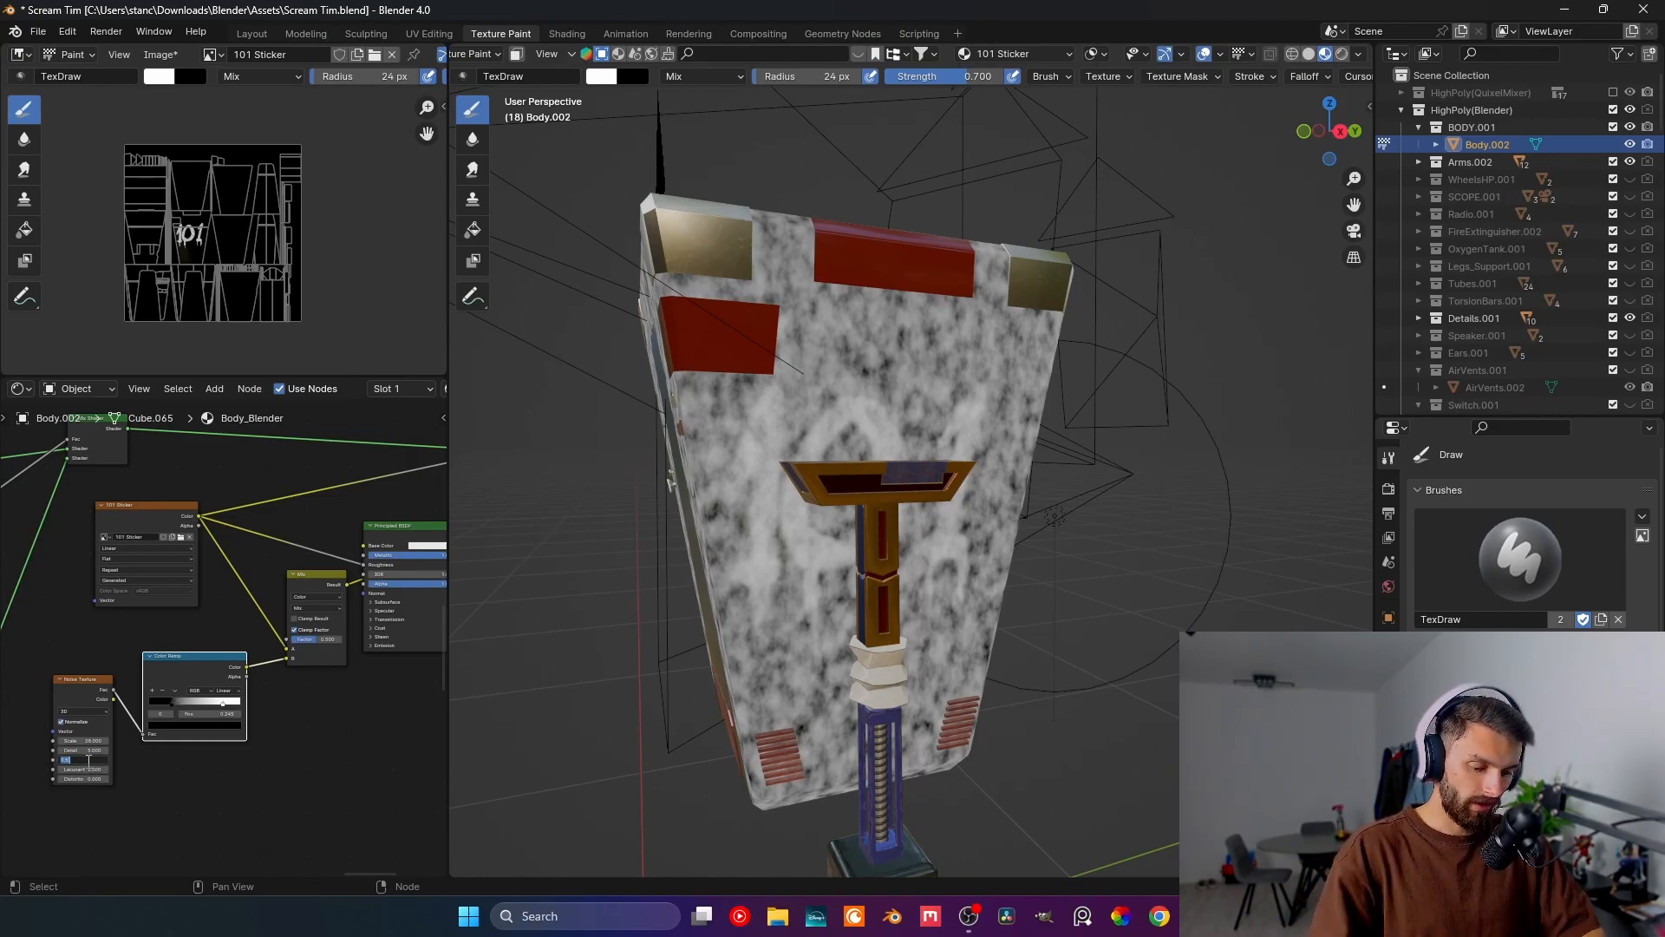
pyautogui.moveTo(1024, 501); pyautogui.dragTo(550, 651, button='middle')
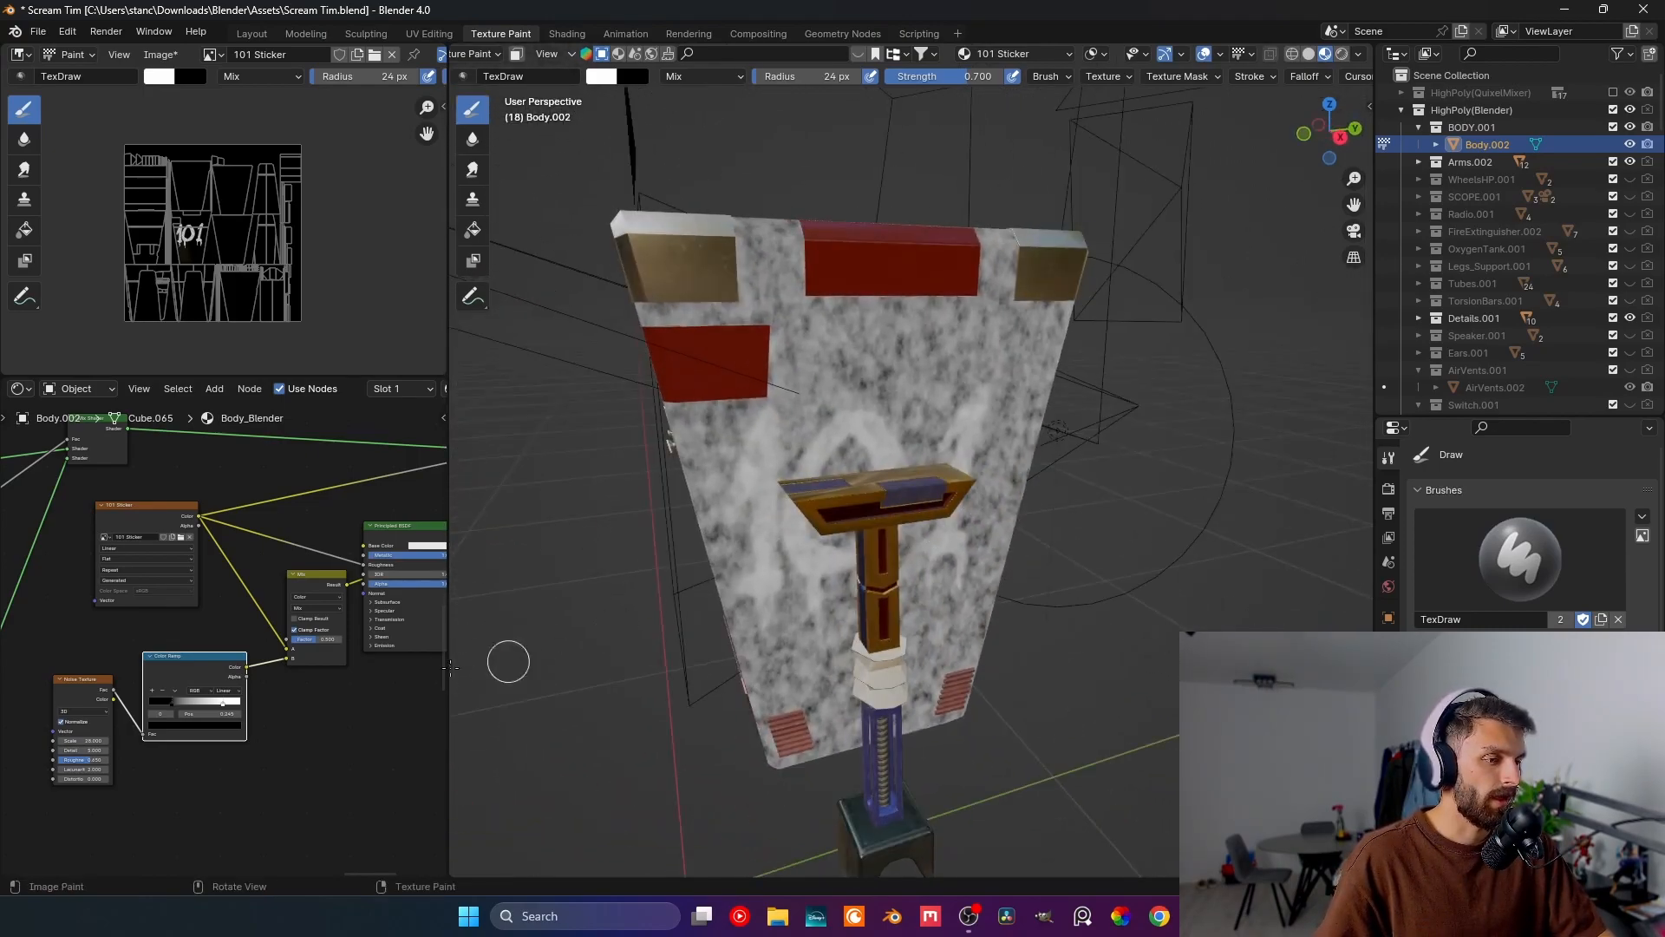
# - Adjust the Mix node's Factor slightly and preview the 101 Sticker texture alone on the body
pyautogui.scroll(2, 324, 694)
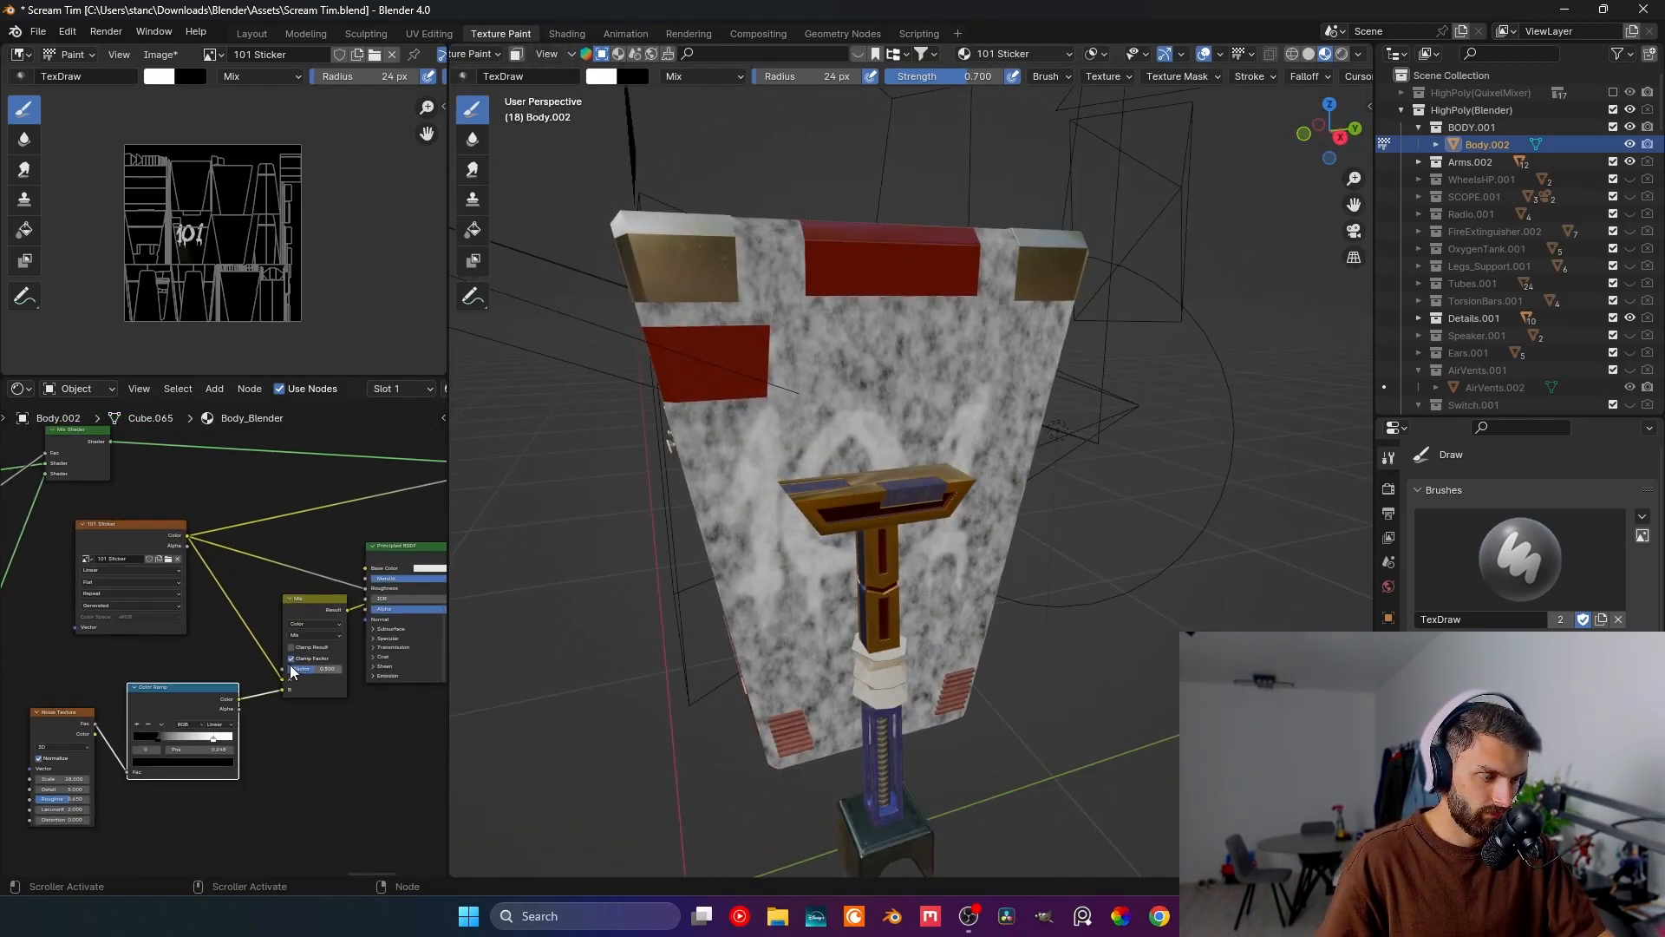
pyautogui.moveTo(308, 669)
pyautogui.mouseDown()
pyautogui.moveTo(334, 669)
pyautogui.moveTo(251, 669)
pyautogui.moveTo(344, 669)
pyautogui.moveTo(322, 670)
pyautogui.mouseUp()
pyautogui.click(140, 544)
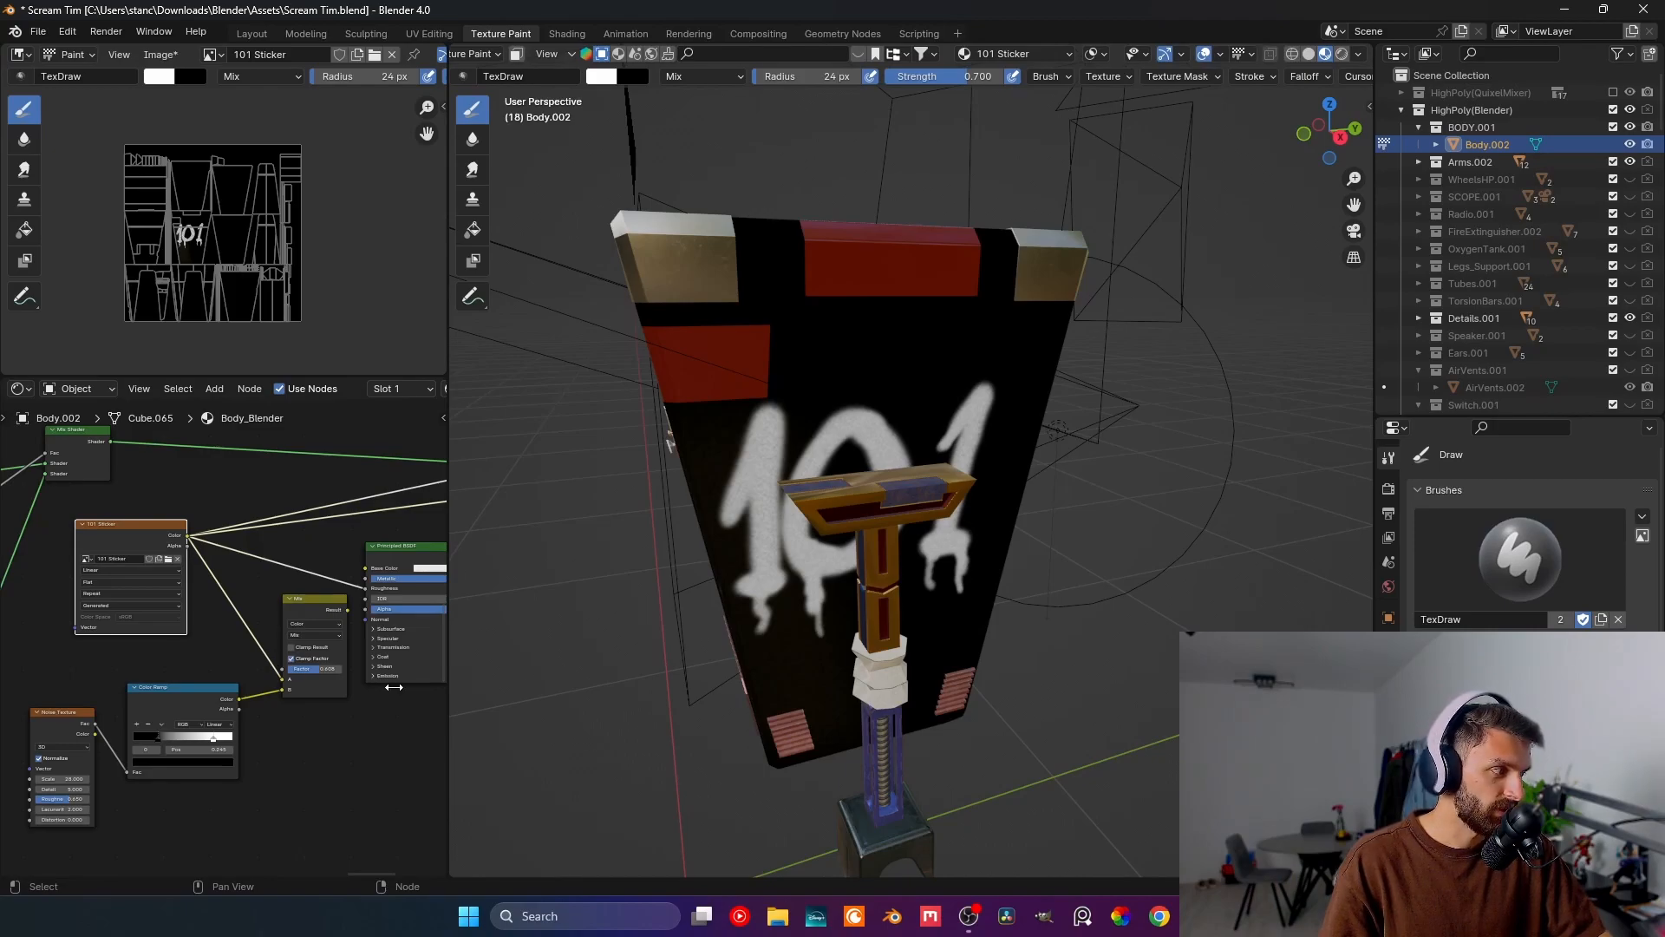
pyautogui.scroll(-10, 1421, 466)
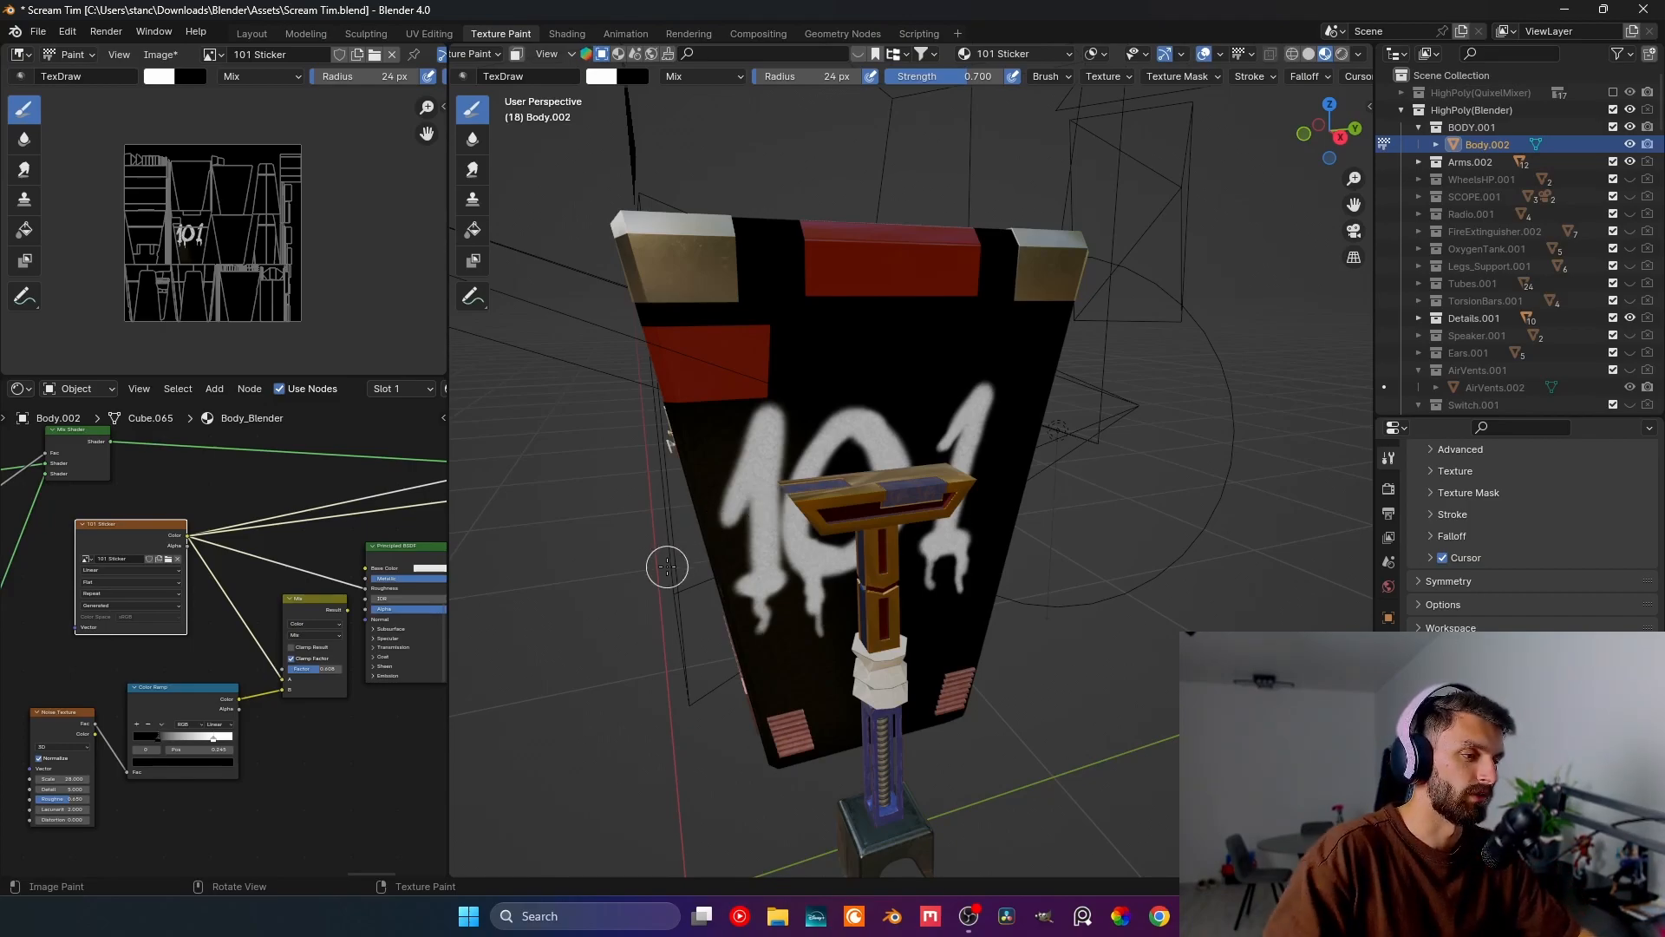
# - Shift the Mix node toward the Color Ramp and set its blending mode to Multiply
pyautogui.moveTo(326, 617); pyautogui.dragTo(302, 612)
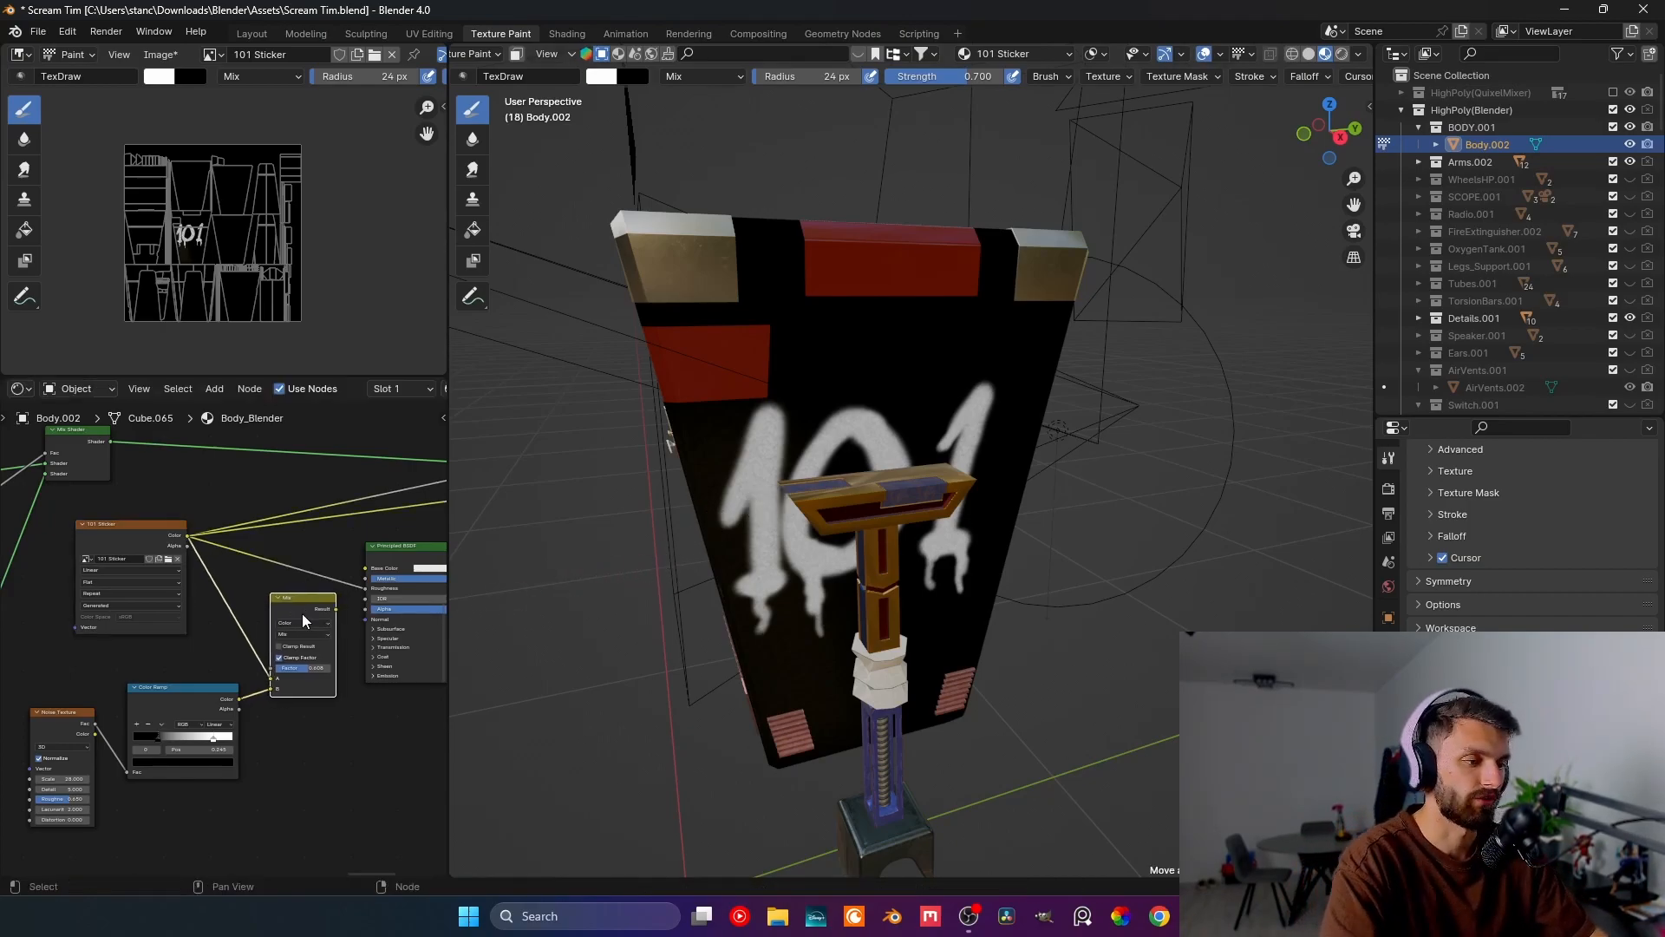
pyautogui.click(295, 634)
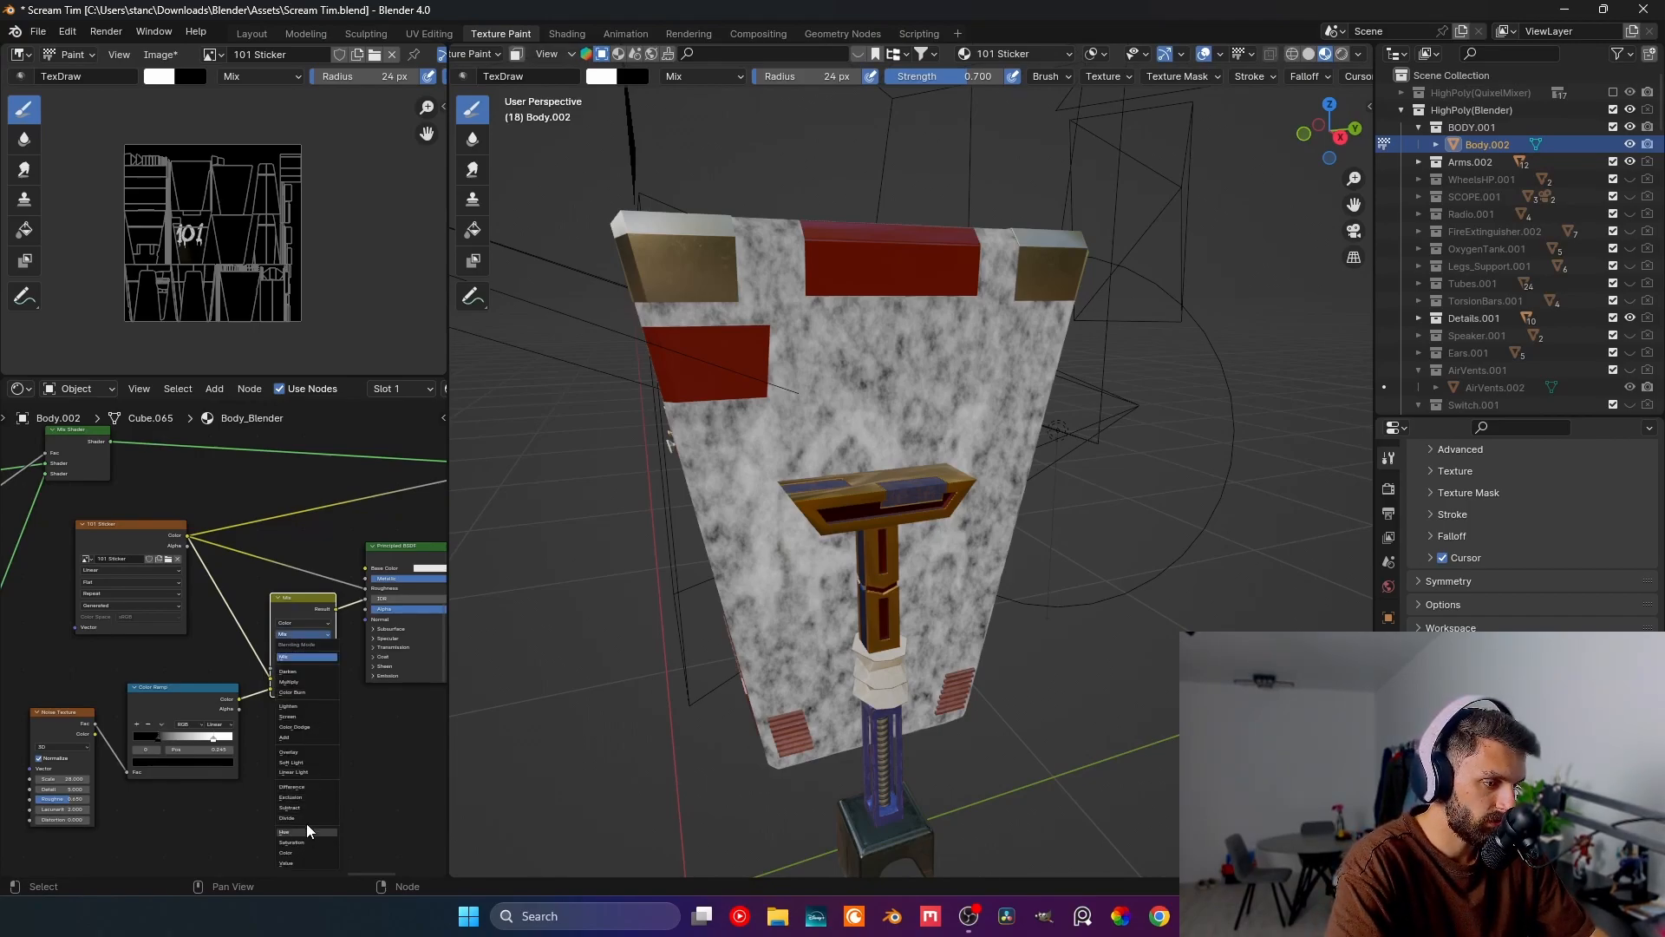
pyautogui.click(299, 683)
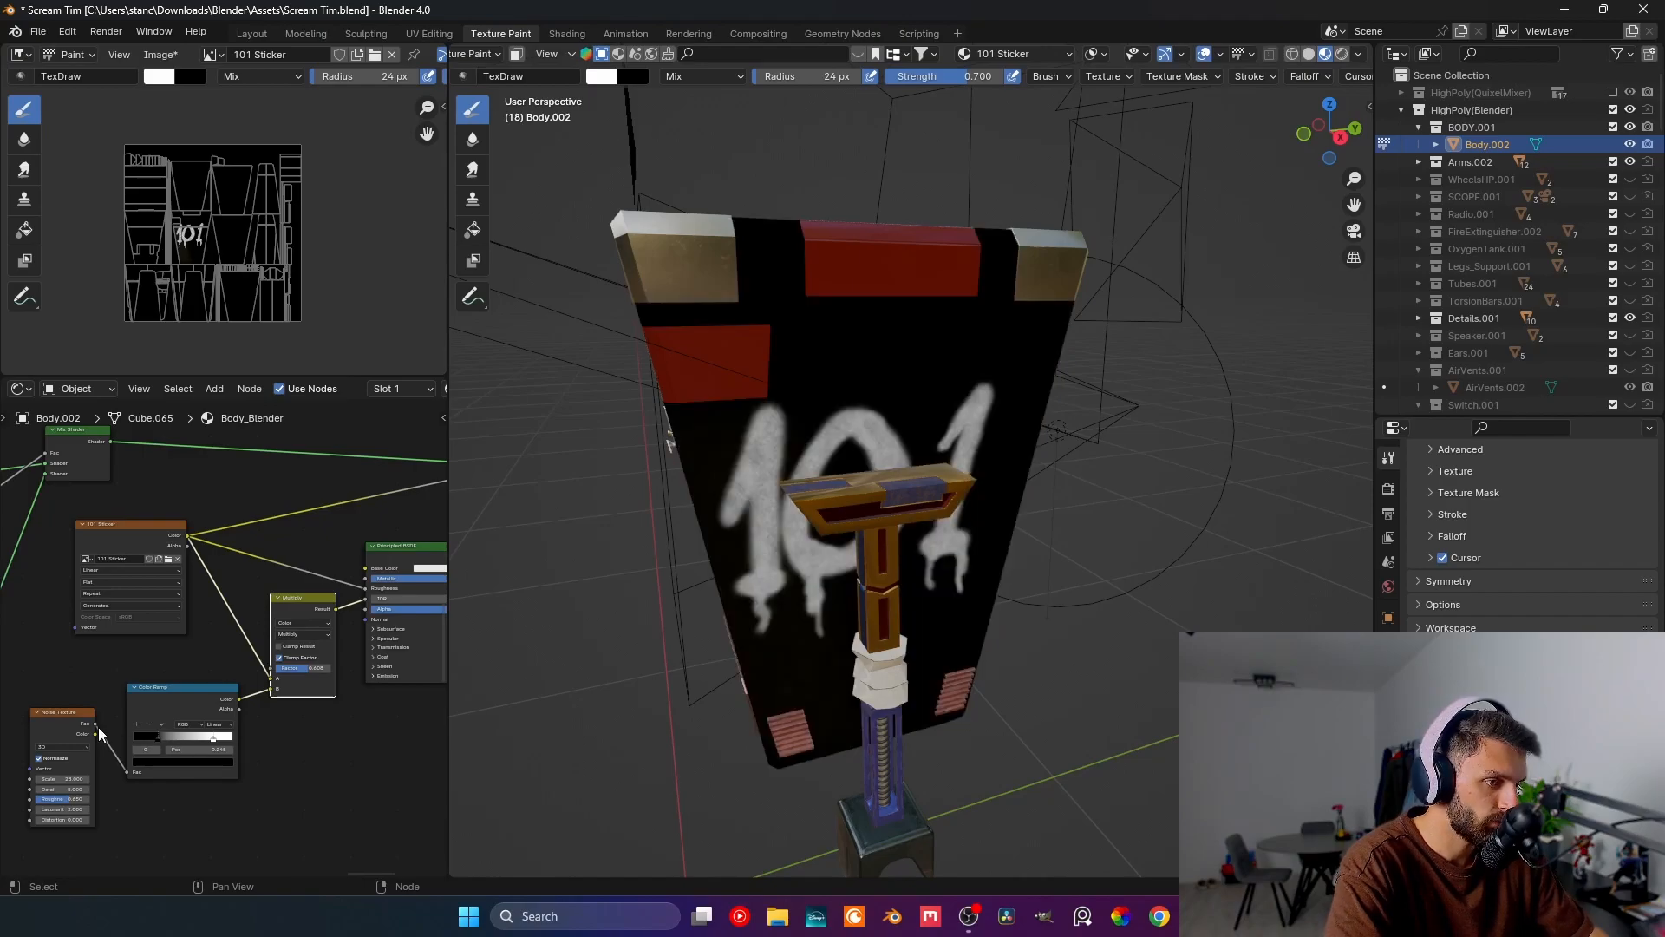
# - Bring the Color Ramp's black and white stops close together for harder noise contrast, and raise the Multiply node's Factor
pyautogui.moveTo(62, 779); pyautogui.dragTo(70, 779)
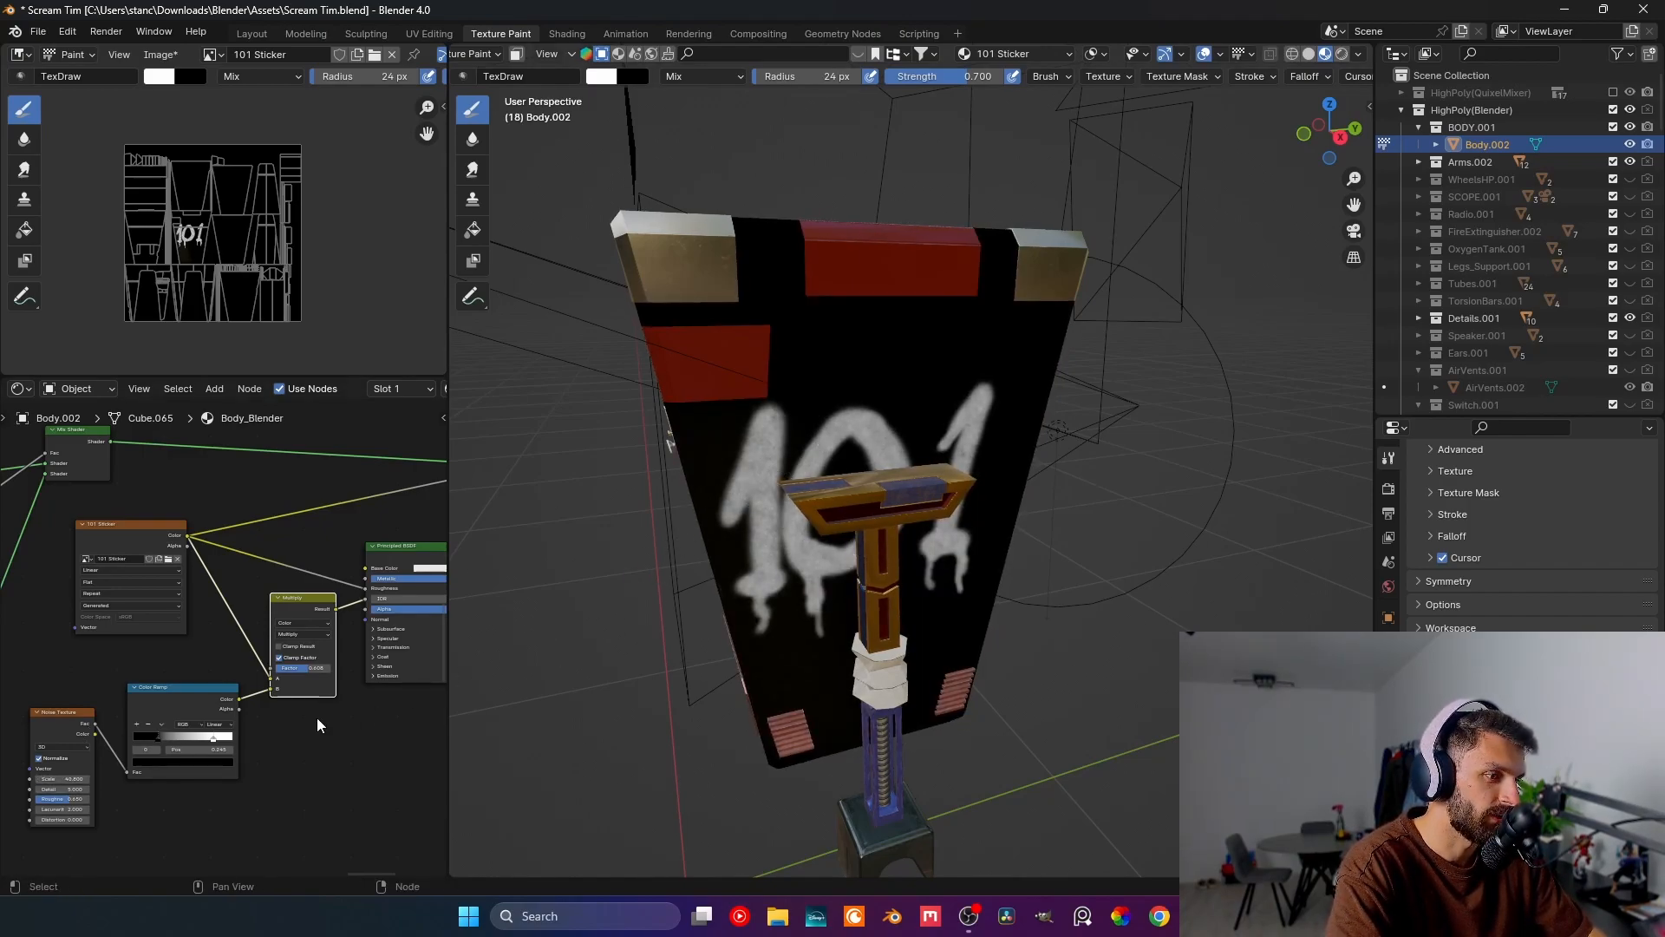
pyautogui.moveTo(159, 737); pyautogui.dragTo(194, 737)
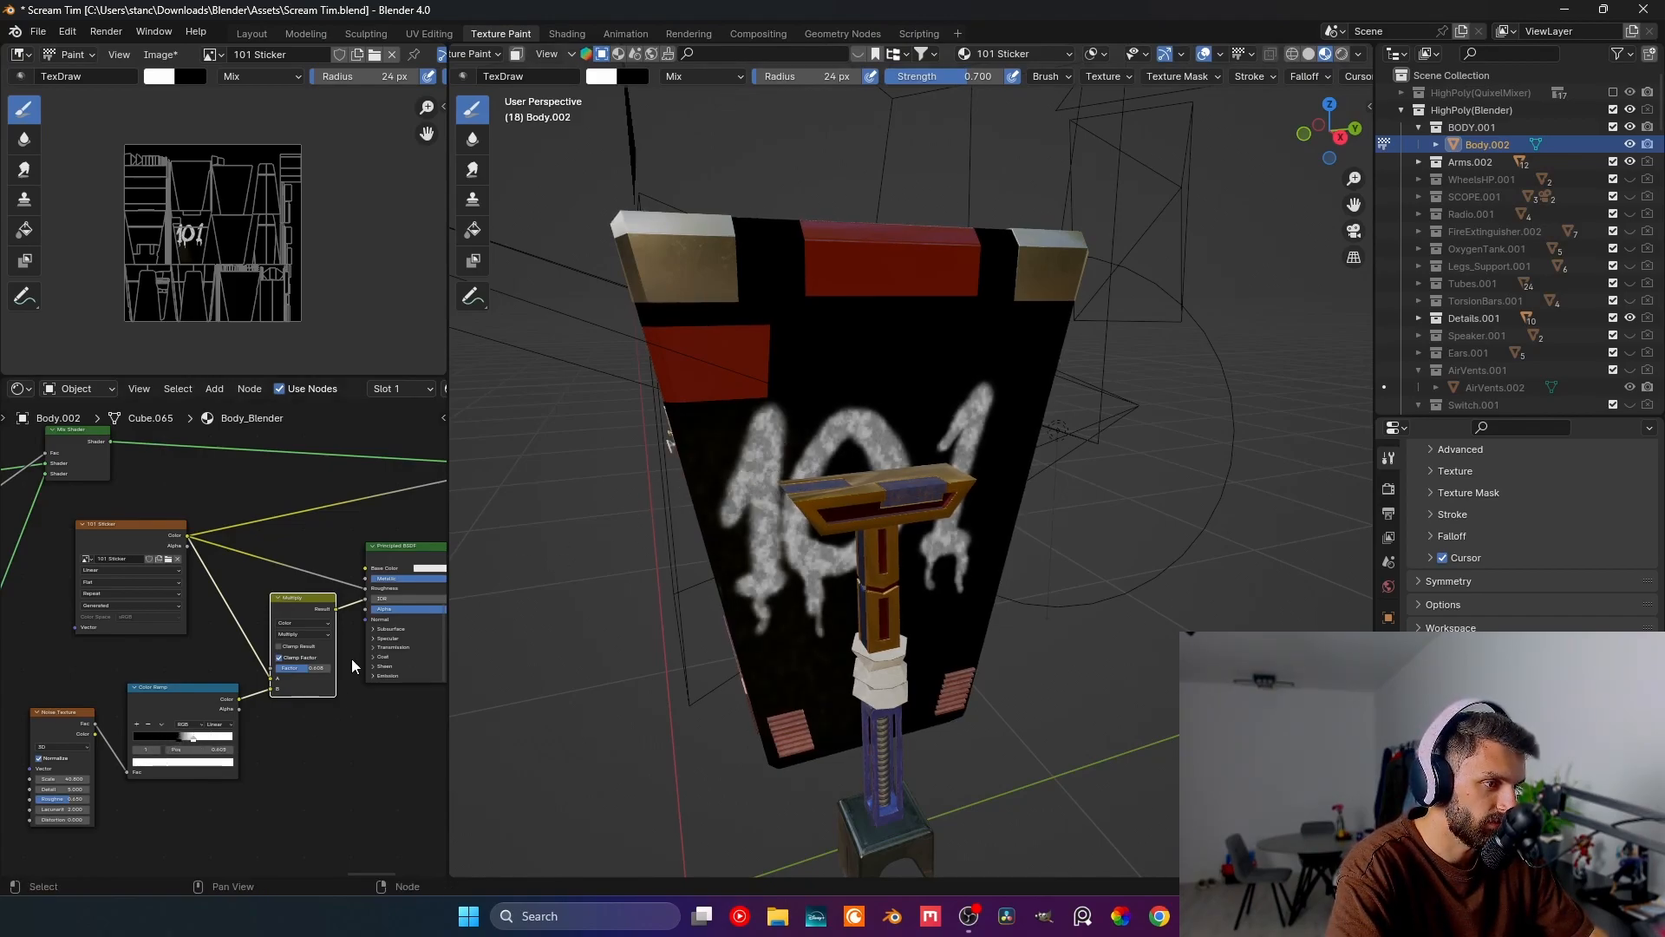
pyautogui.moveTo(299, 668)
pyautogui.mouseDown()
pyautogui.moveTo(330, 668)
pyautogui.moveTo(313, 668)
pyautogui.mouseUp()
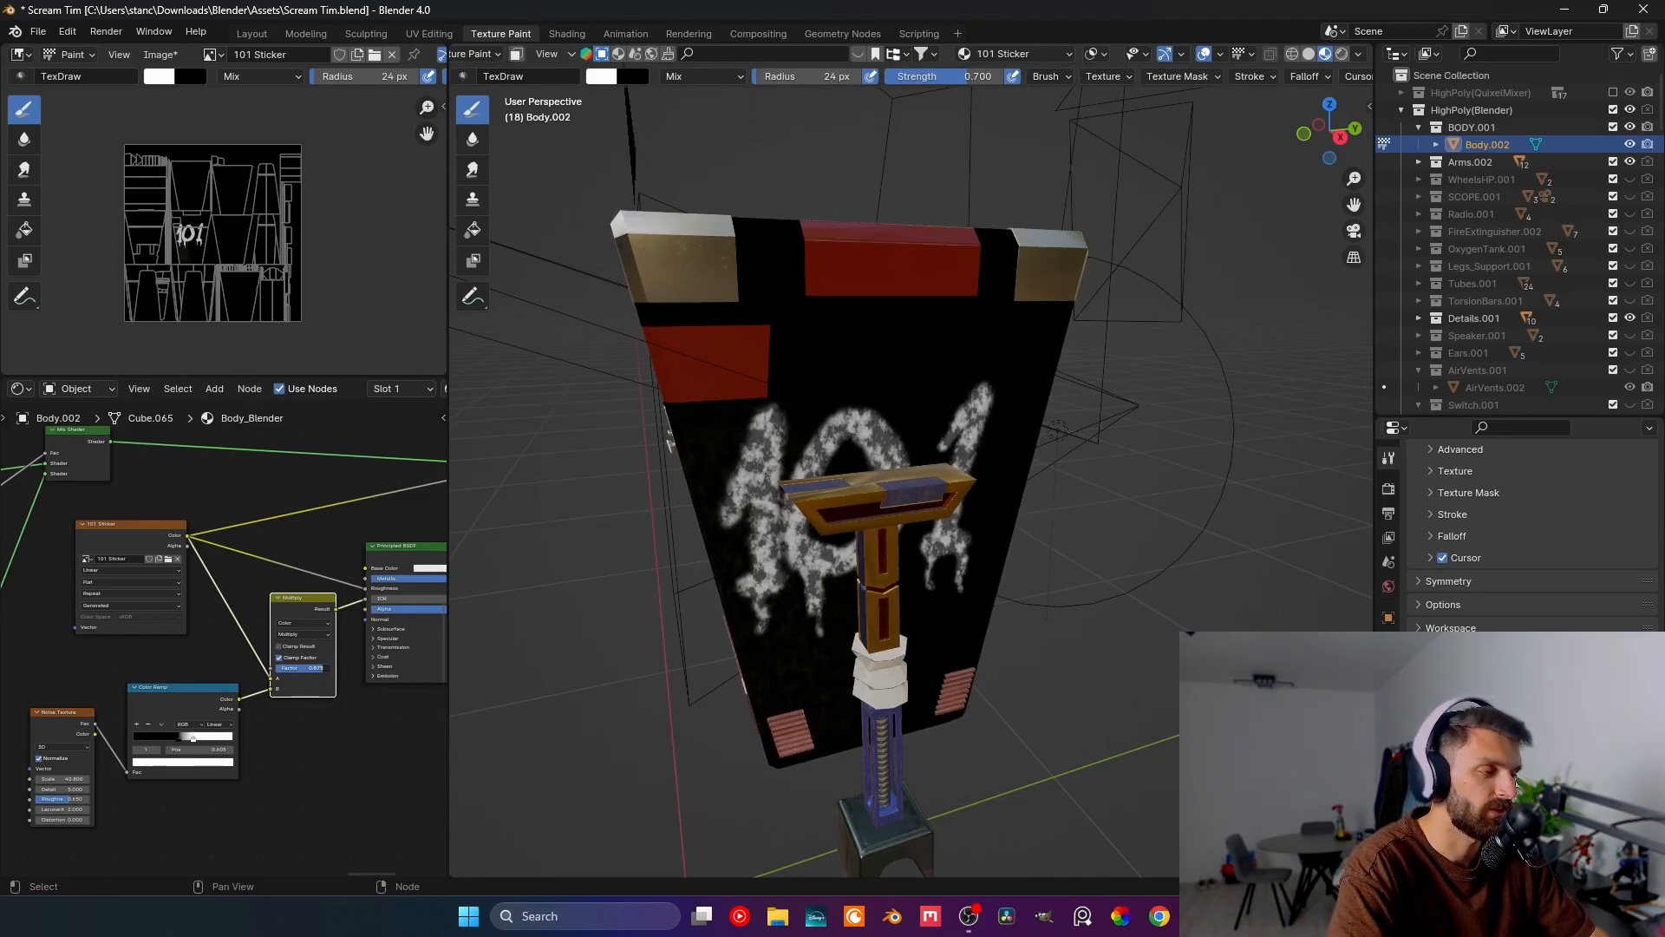
# - Set the Noise Texture's Scale to 300 and lower the Multiply node's Factor
pyautogui.moveTo(47, 774); pyautogui.dragTo(143, 774)
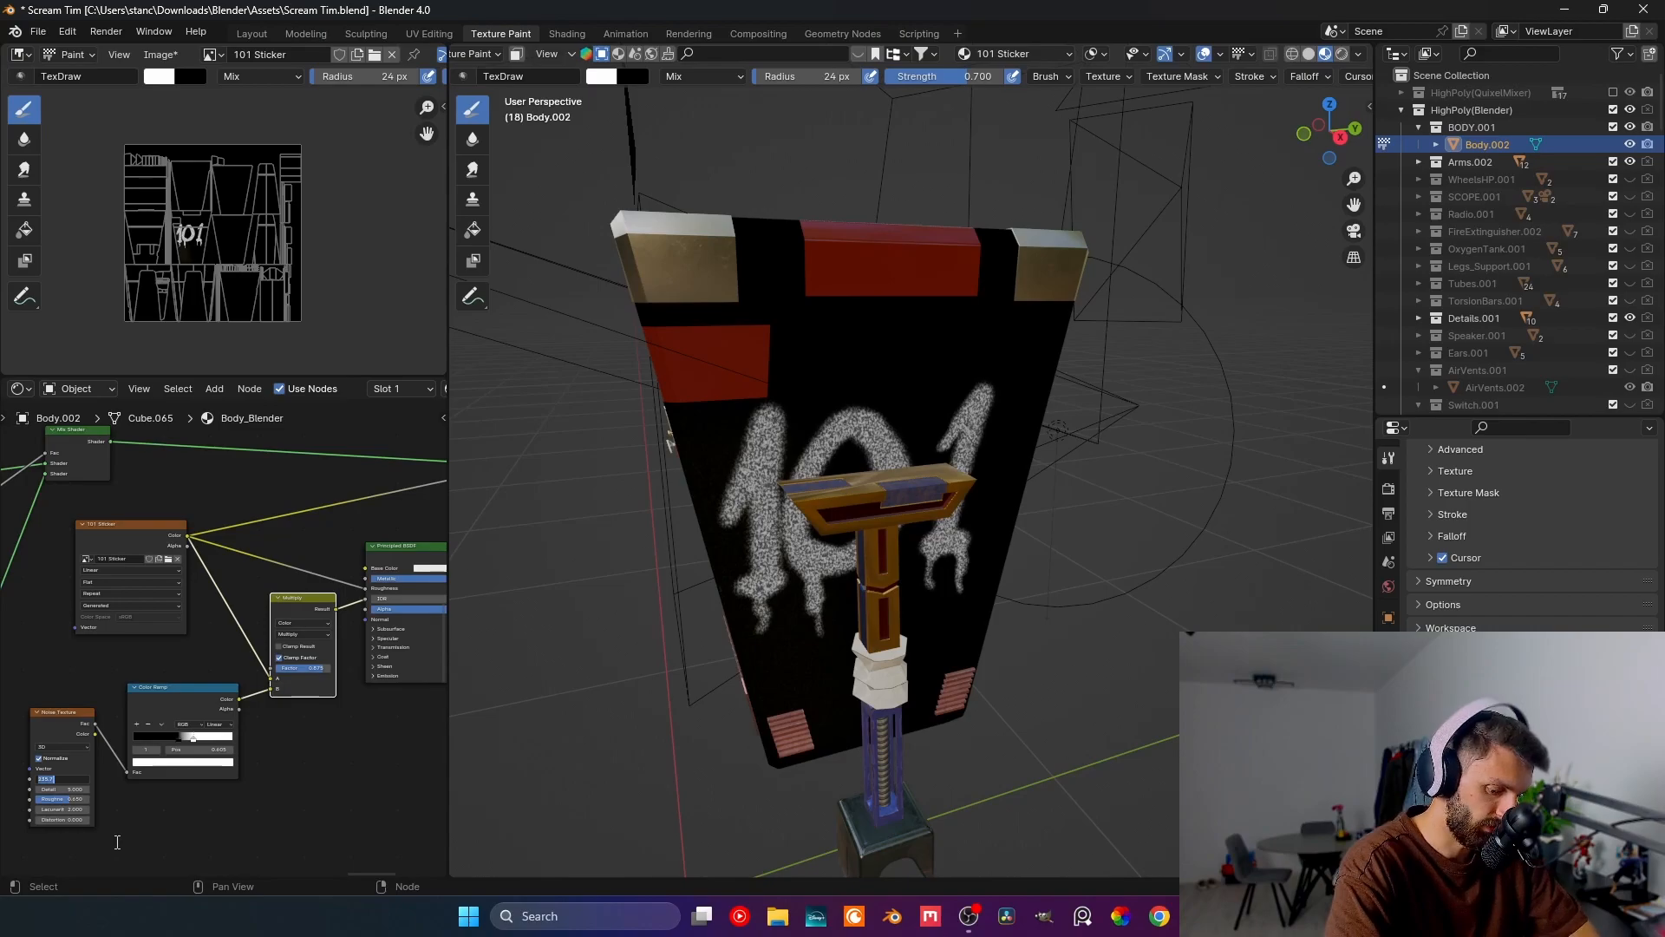
pyautogui.write('300')
pyautogui.press('Return')
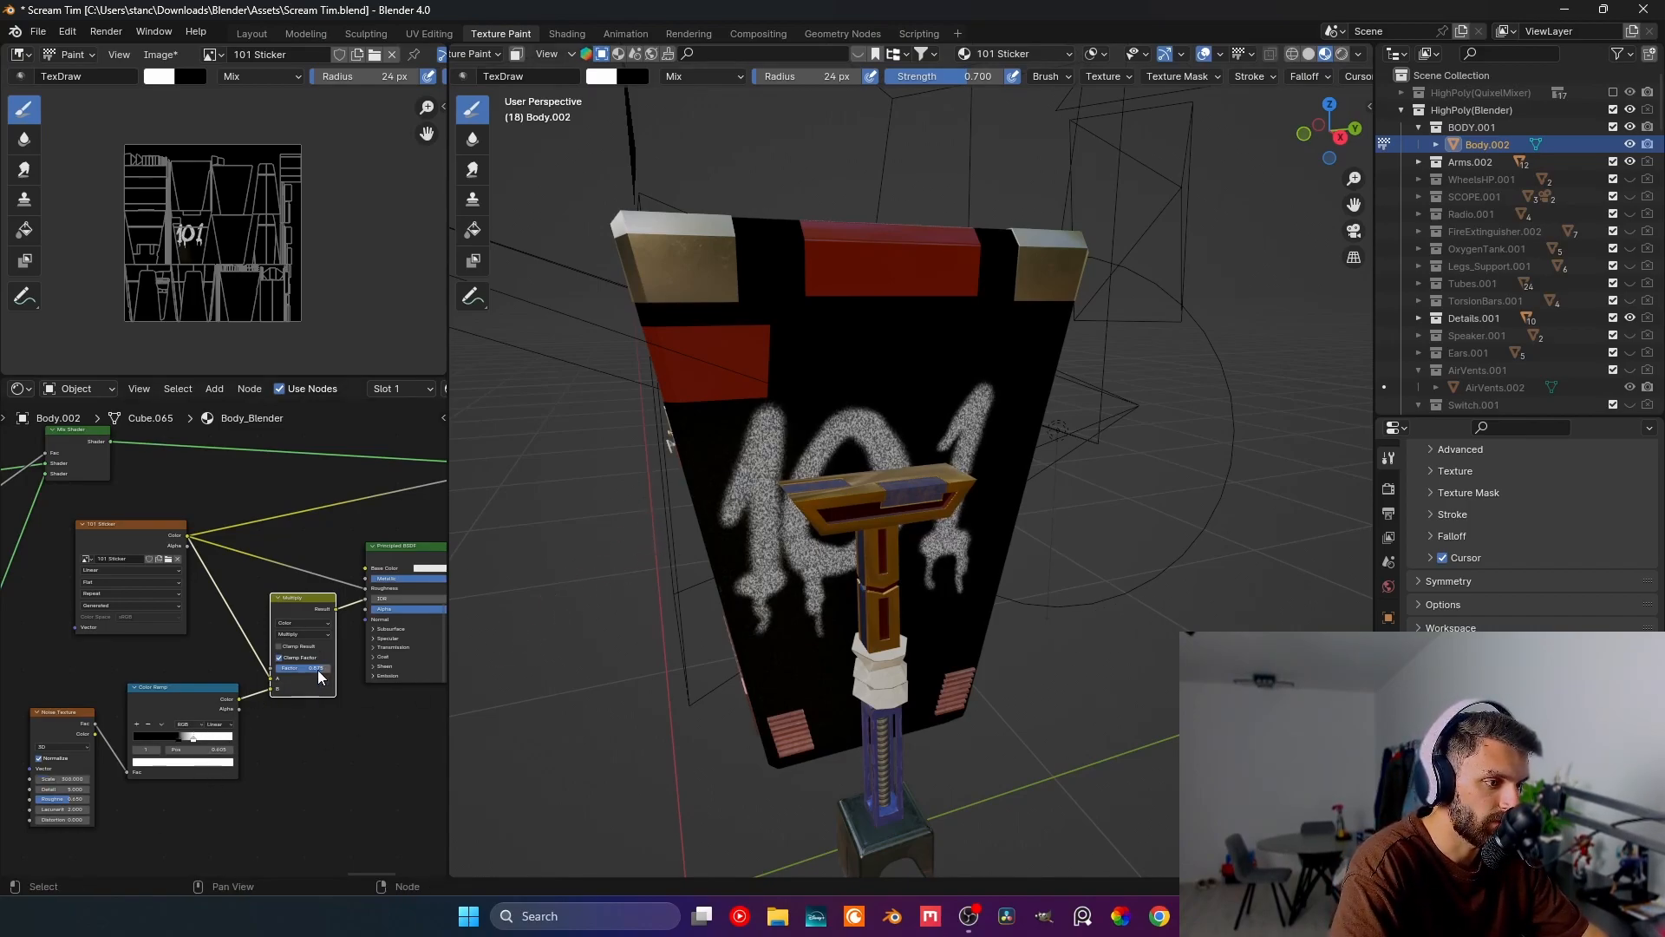
pyautogui.moveTo(303, 668); pyautogui.dragTo(286, 668)
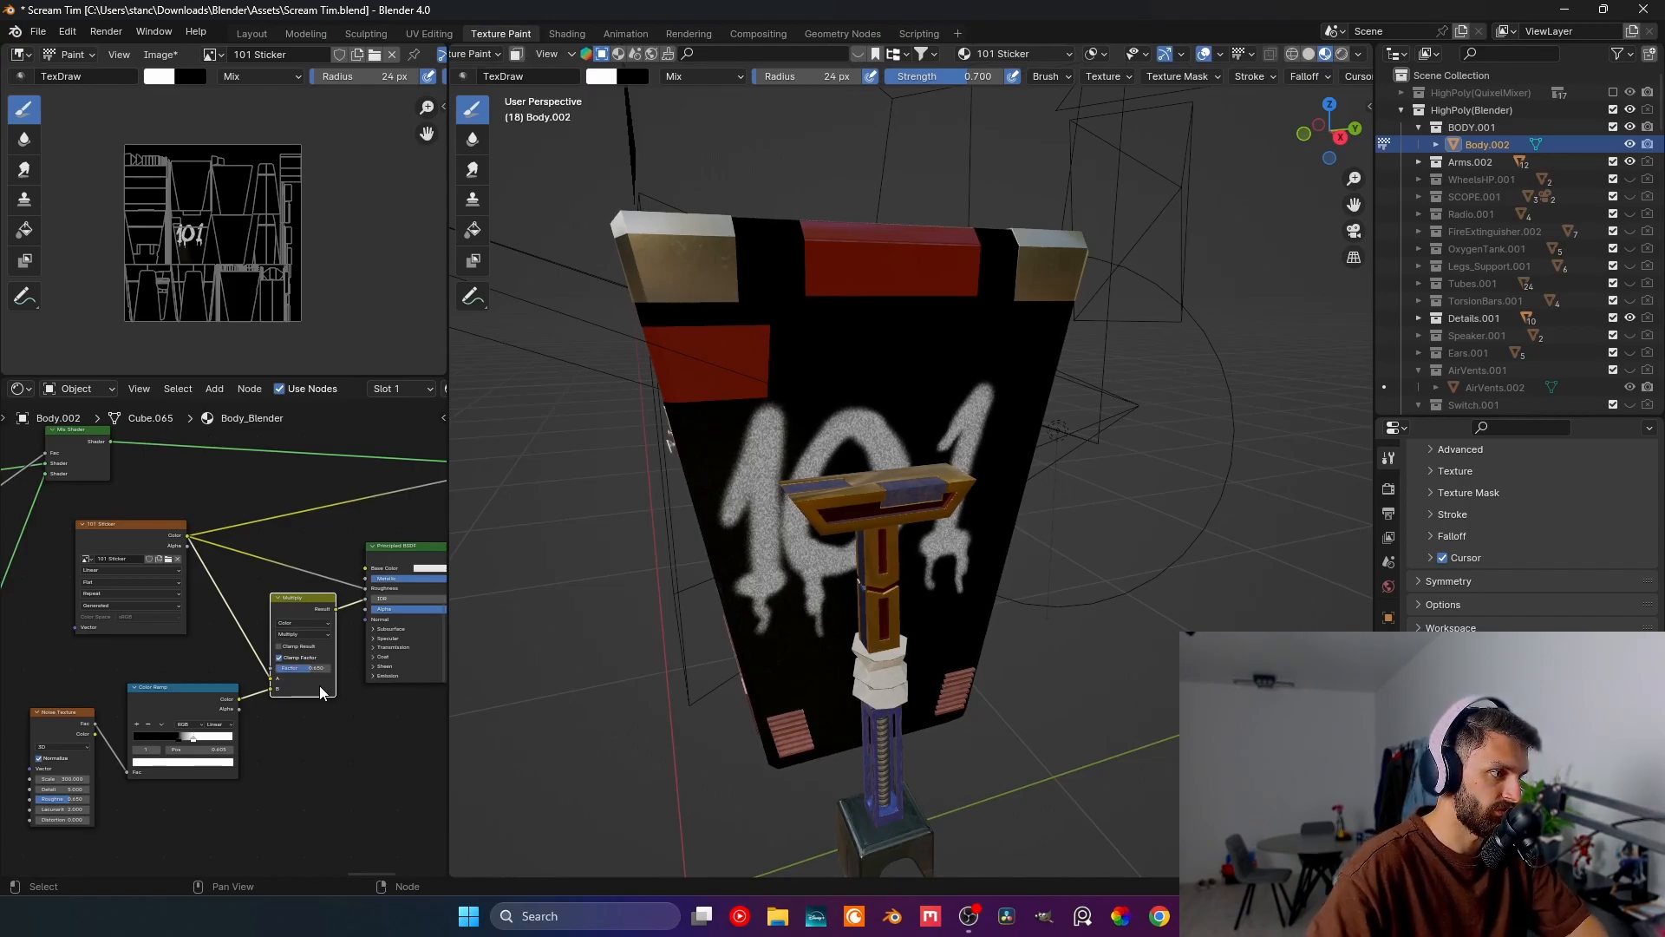
# - Cut the 101 Sticker link into the Principled BSDF's Roughness and connect the Multiply node's Result there instead
pyautogui.moveTo(315, 709); pyautogui.dragTo(99, 729, button='middle')
pyautogui.moveTo(191, 563); pyautogui.dragTo(294, 553)
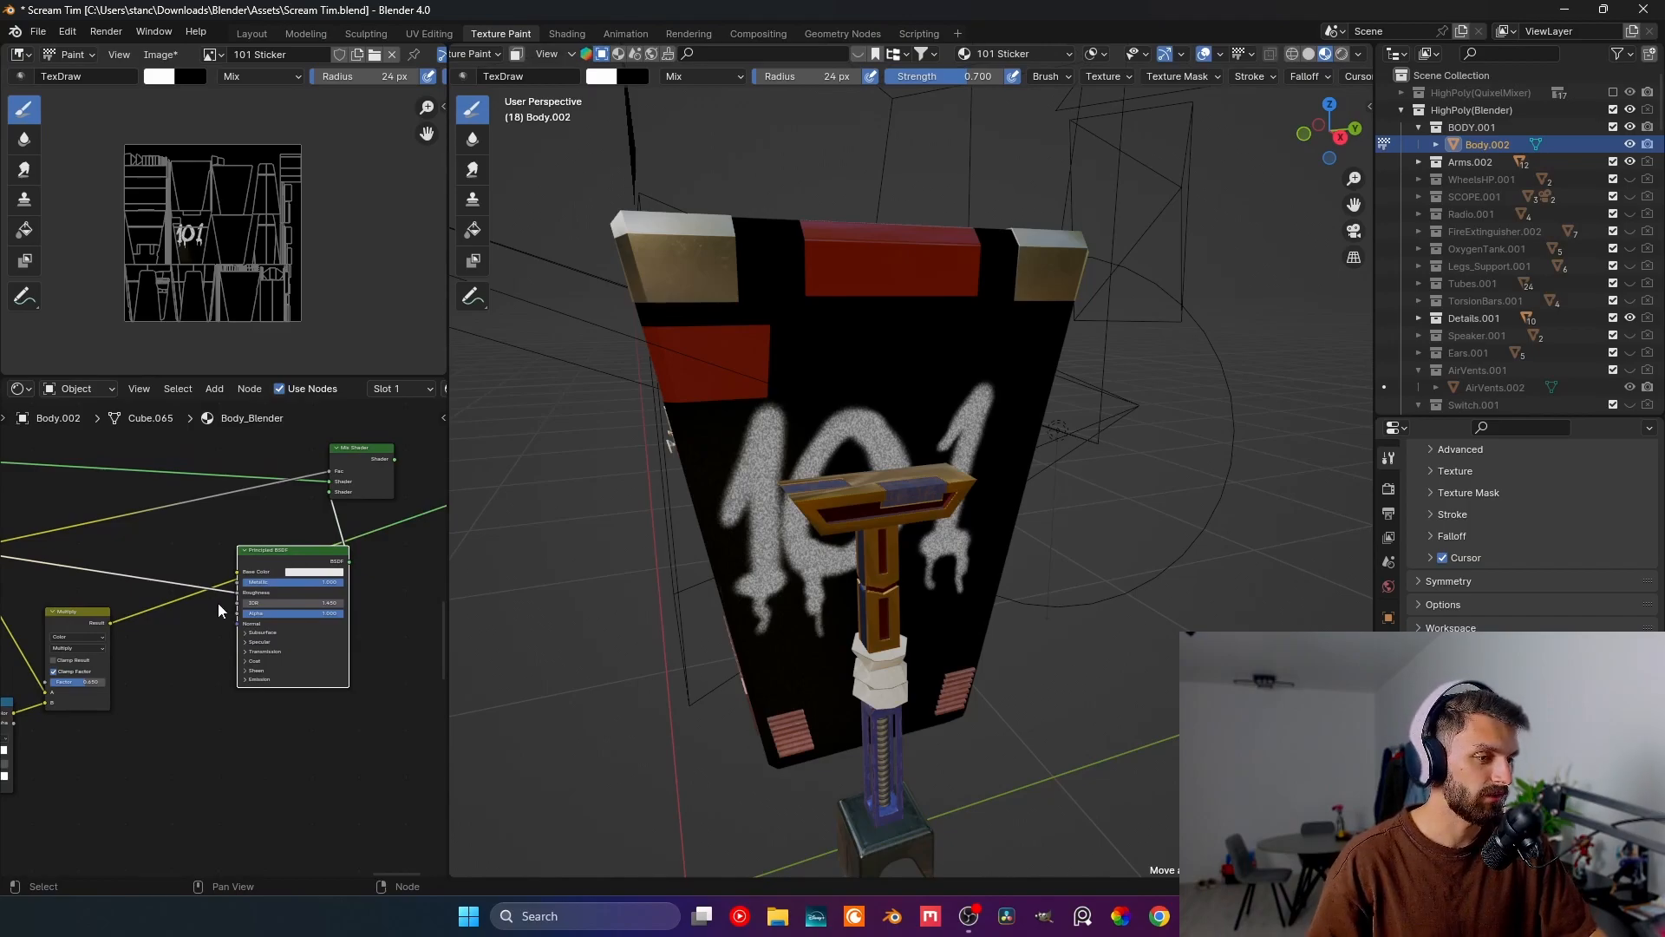
pyautogui.moveTo(124, 600); pyautogui.dragTo(248, 586, button='middle')
pyautogui.keyDown('ctrl'); pyautogui.moveTo(250, 584); pyautogui.dragTo(273, 619, button='right'); pyautogui.keyUp('ctrl')
pyautogui.moveTo(235, 609); pyautogui.dragTo(260, 607)
pyautogui.moveTo(361, 581); pyautogui.dragTo(222, 583)
# - Add a Bump node, feeding the Multiply Result into its Height and linking its Normal to the Principled BSDF's Normal
pyautogui.write('bump')
pyautogui.press('Return')
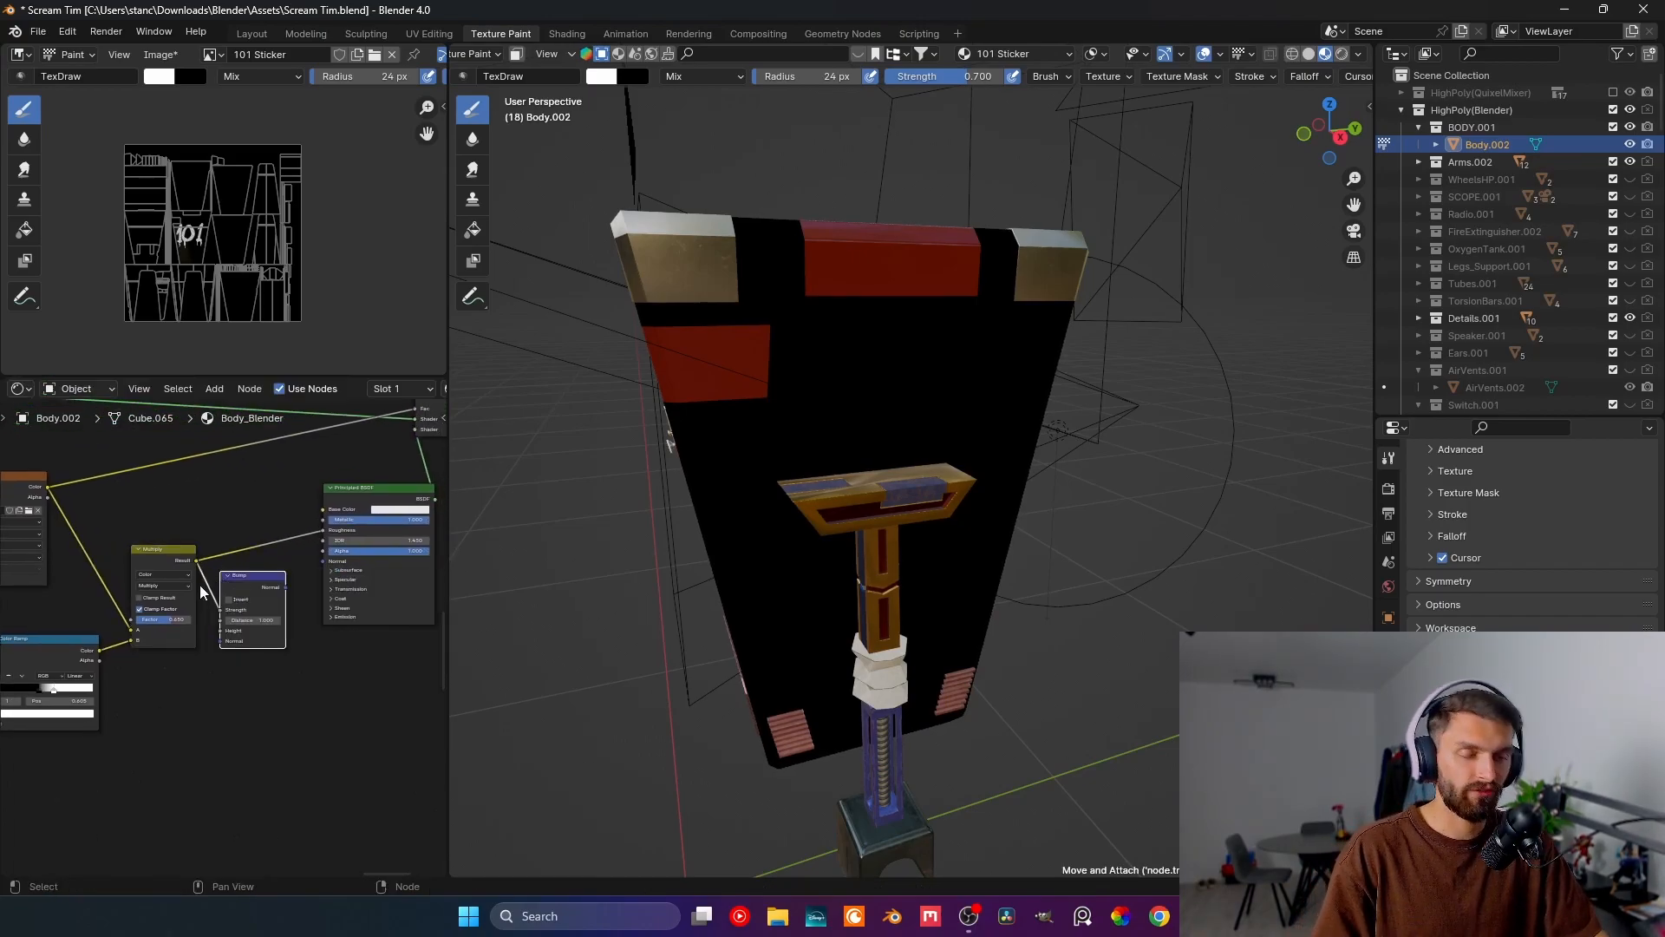
pyautogui.click(220, 605)
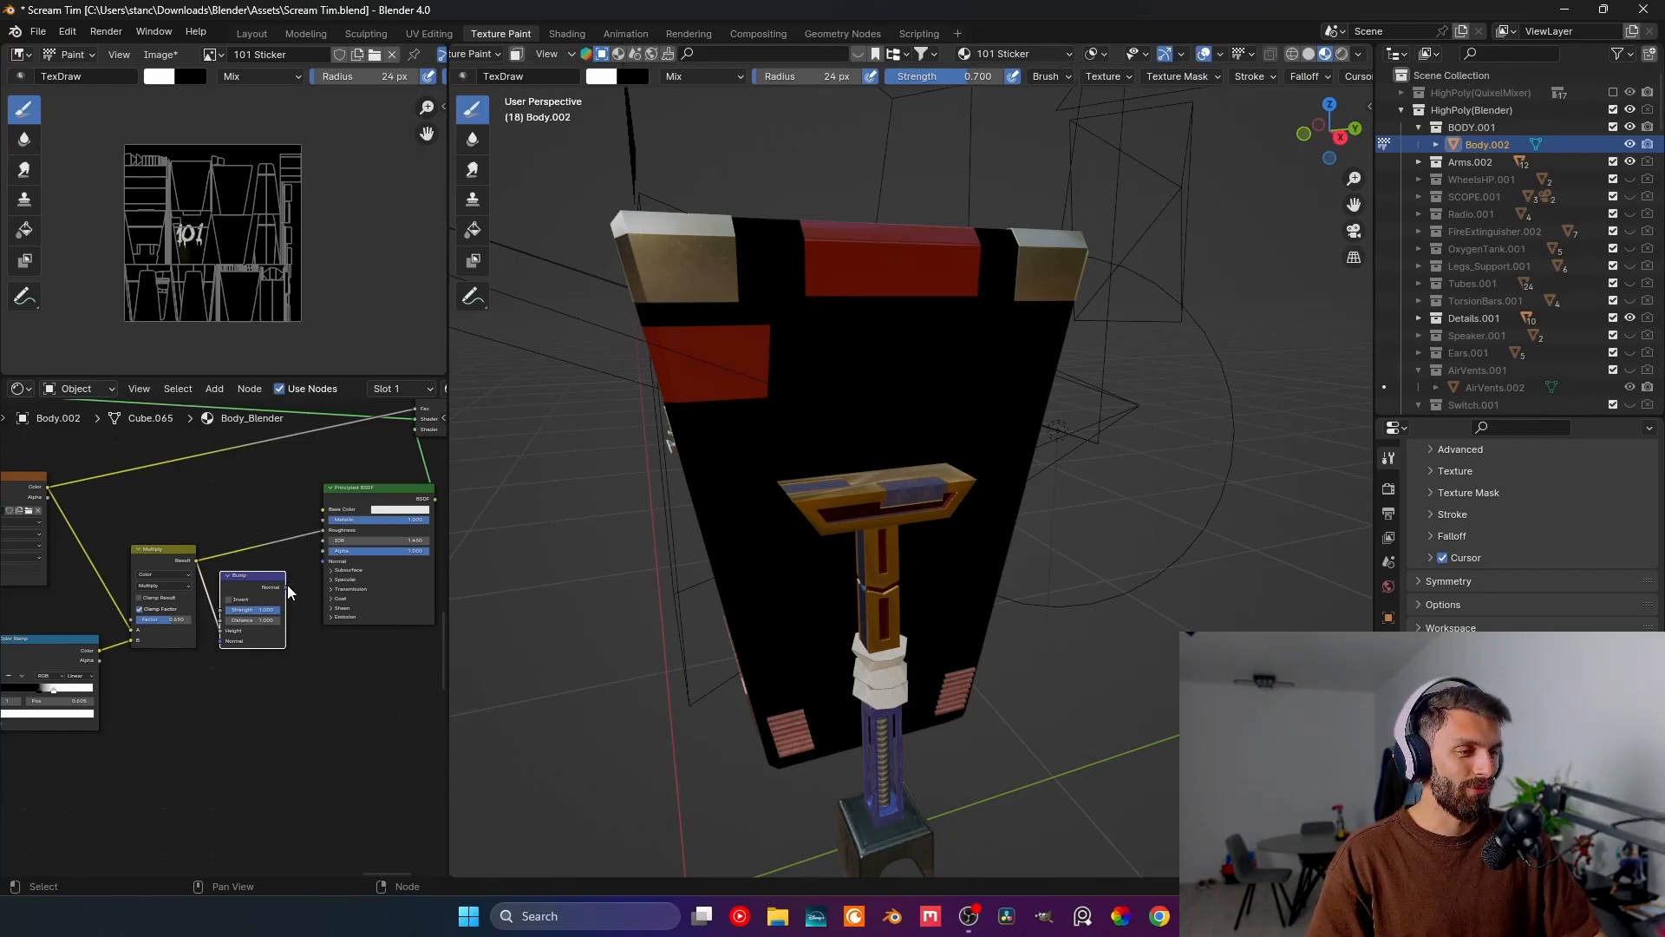
pyautogui.moveTo(287, 587); pyautogui.dragTo(323, 562)
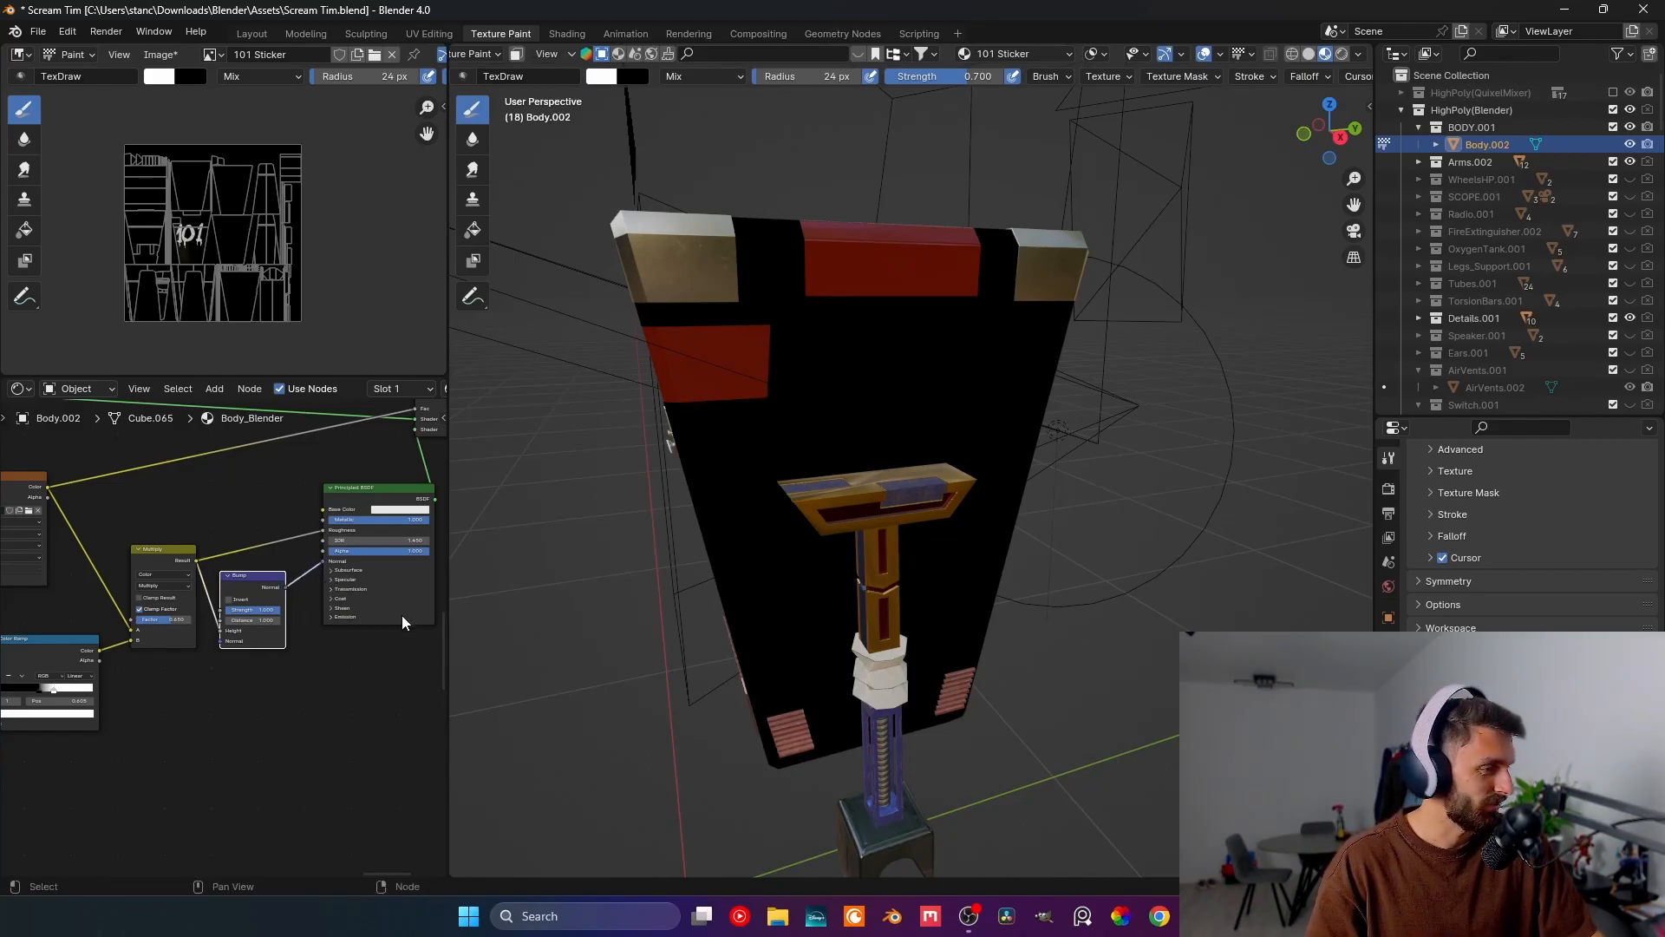
# - Preview the sticker's Principled BSDF on the body and inspect the bumped lettering from another angle
pyautogui.moveTo(384, 627); pyautogui.dragTo(310, 712, button='middle')
pyautogui.keyDown('ctrl'); pyautogui.keyDown('shift'); pyautogui.click(321, 678); pyautogui.keyUp('shift'); pyautogui.keyUp('ctrl')
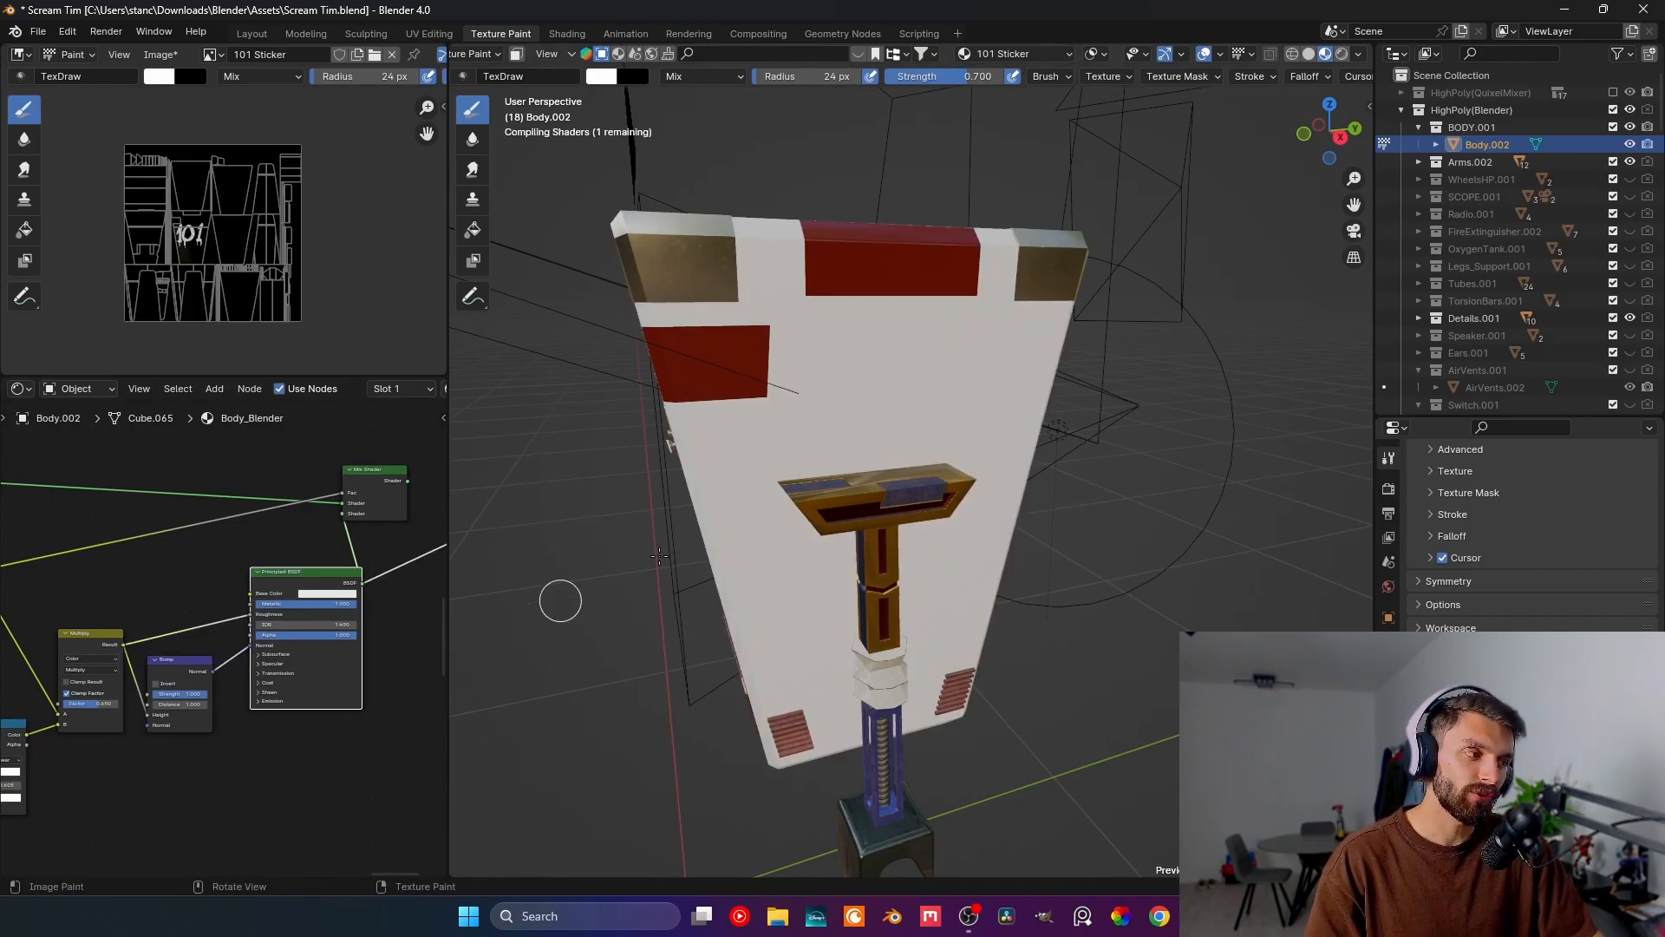
pyautogui.moveTo(717, 512); pyautogui.dragTo(539, 531, button='middle')
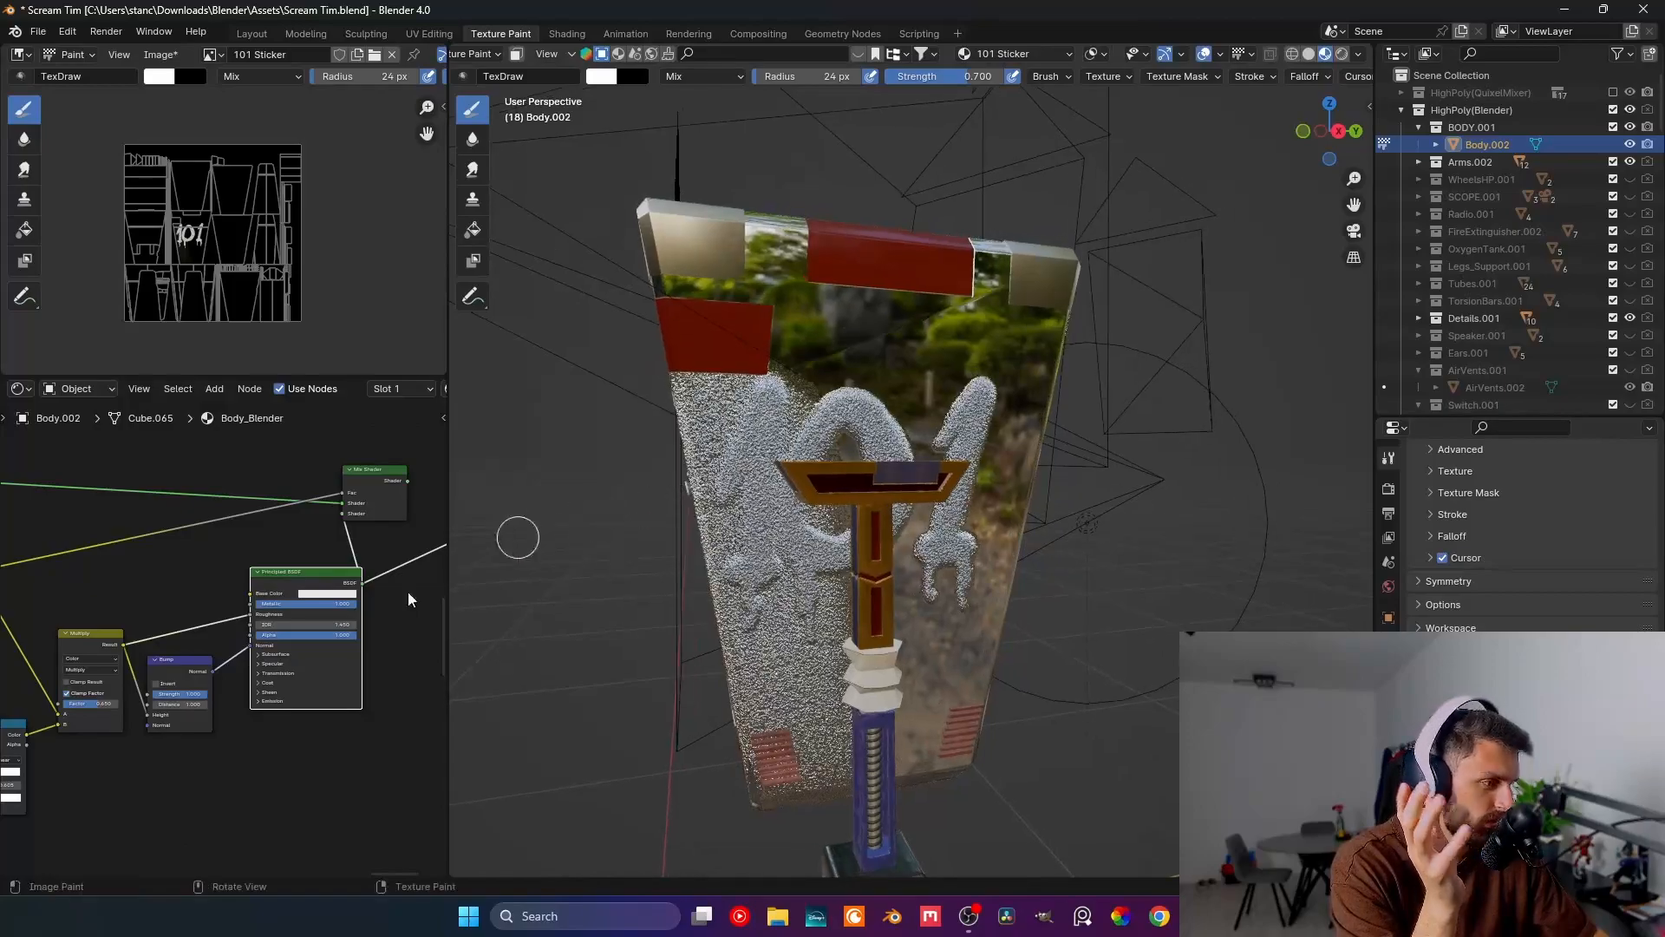
pyautogui.moveTo(238, 630); pyautogui.dragTo(337, 633, button='middle')
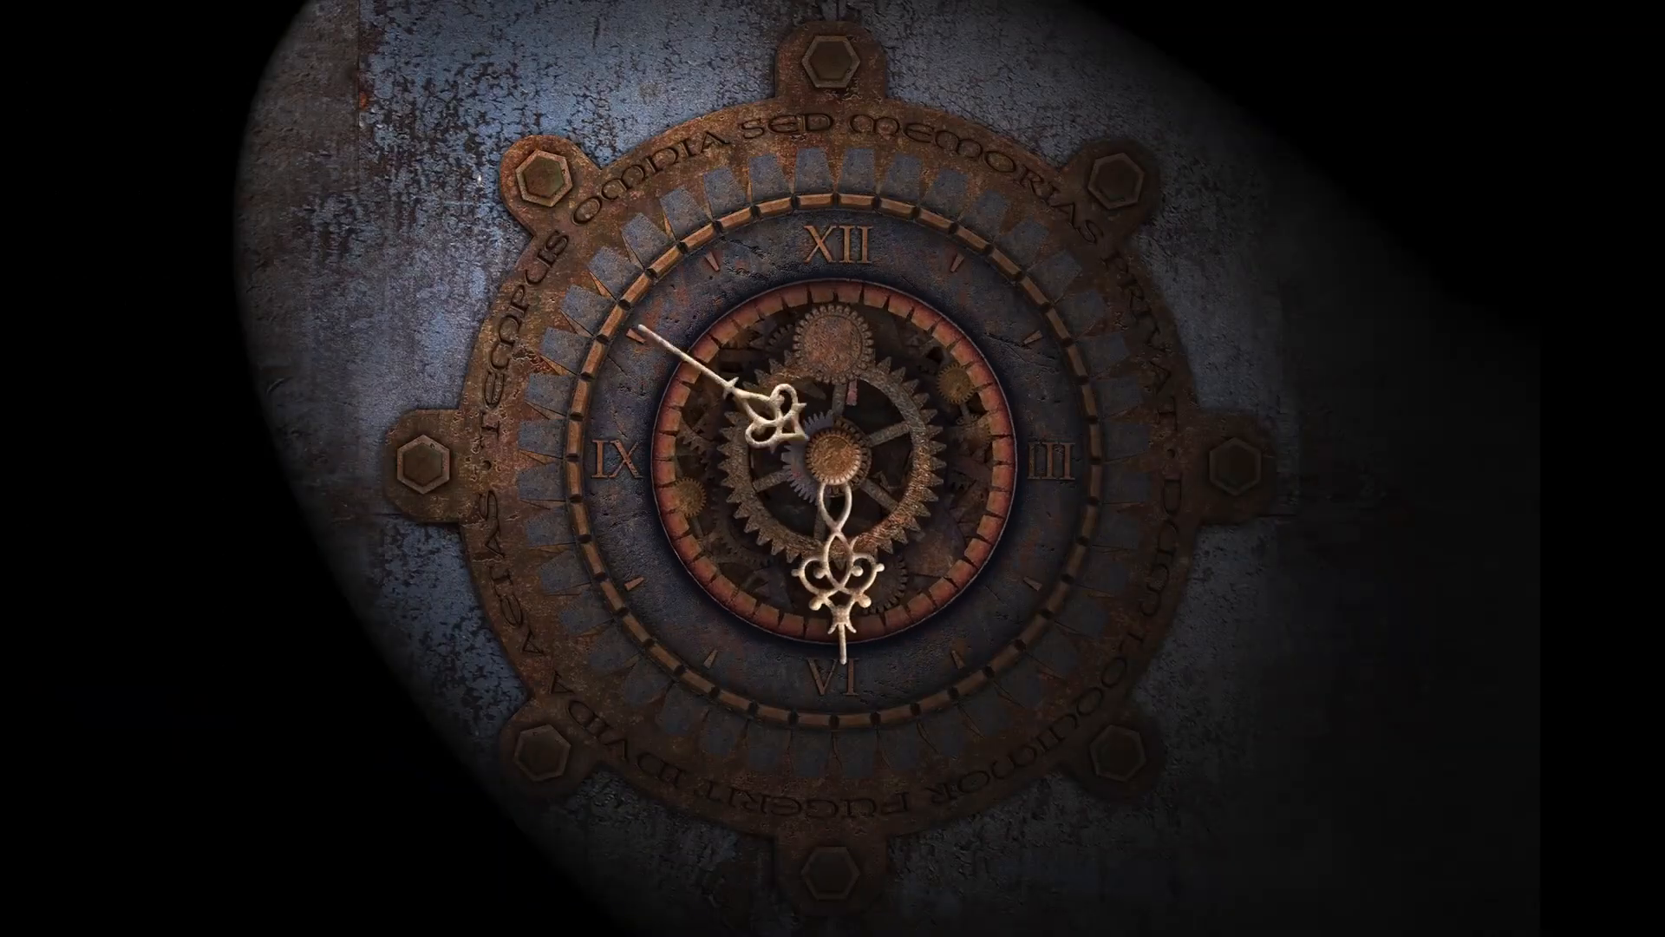
# - Paint over the 101 lettering on the 101 Sticker image in black and set the brush color back to white
pyautogui.scroll(4, 263, 314)
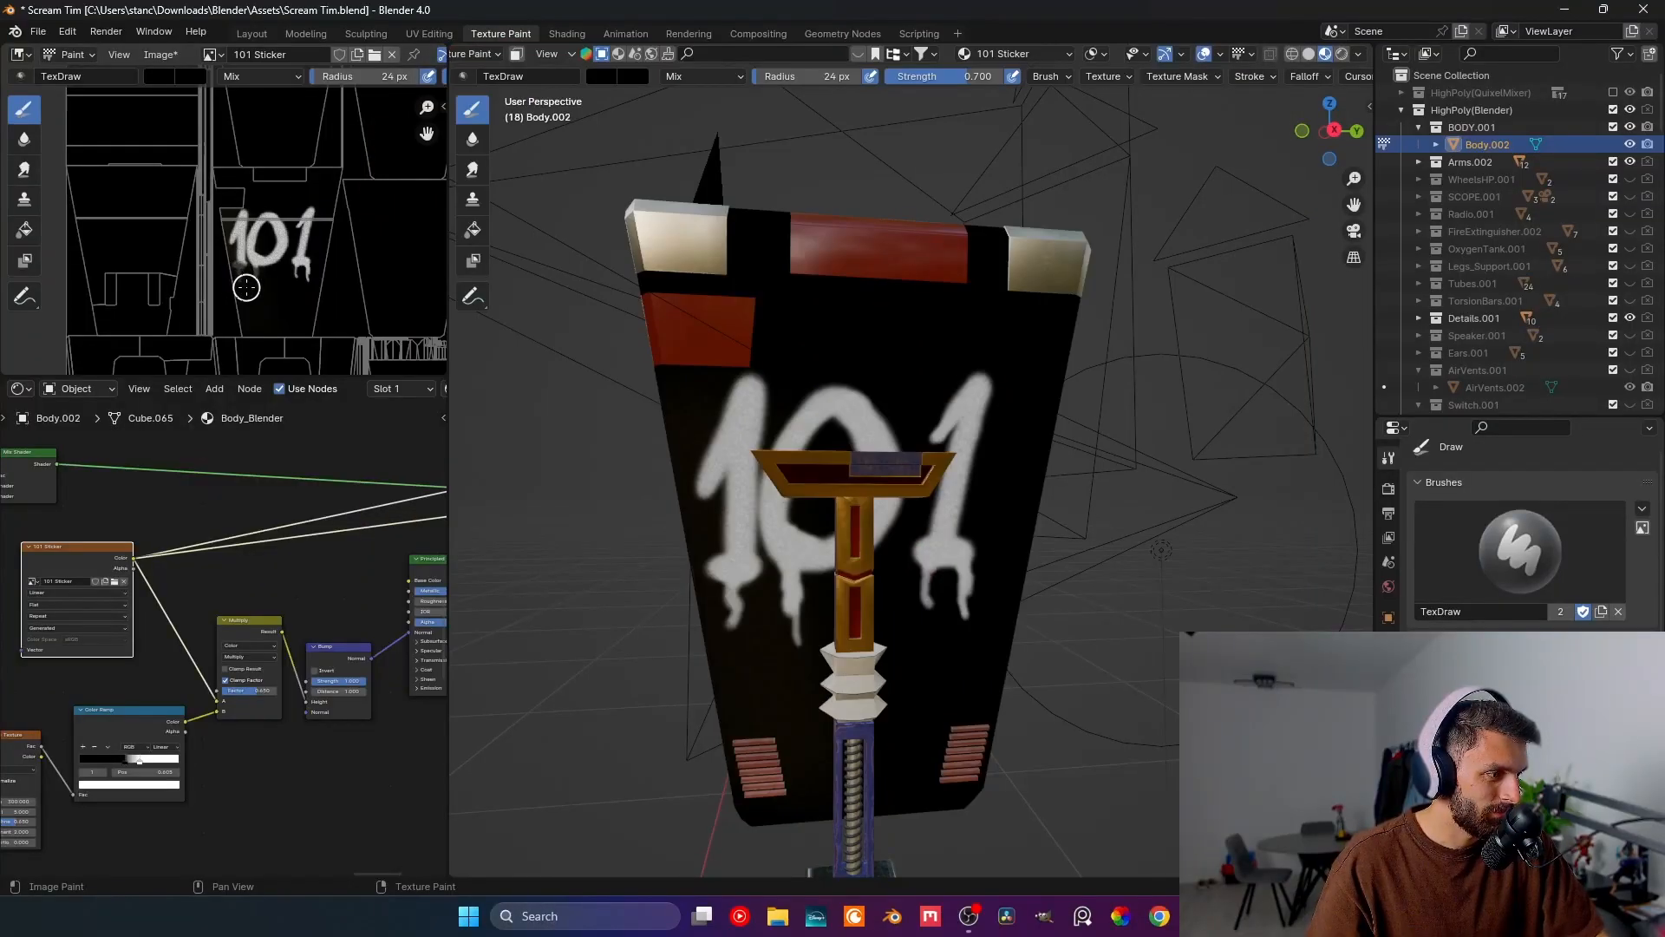
pyautogui.moveTo(246, 287)
pyautogui.mouseDown()
pyautogui.moveTo(234, 208)
pyautogui.moveTo(217, 268)
pyautogui.moveTo(245, 292)
pyautogui.moveTo(253, 254)
pyautogui.mouseUp()
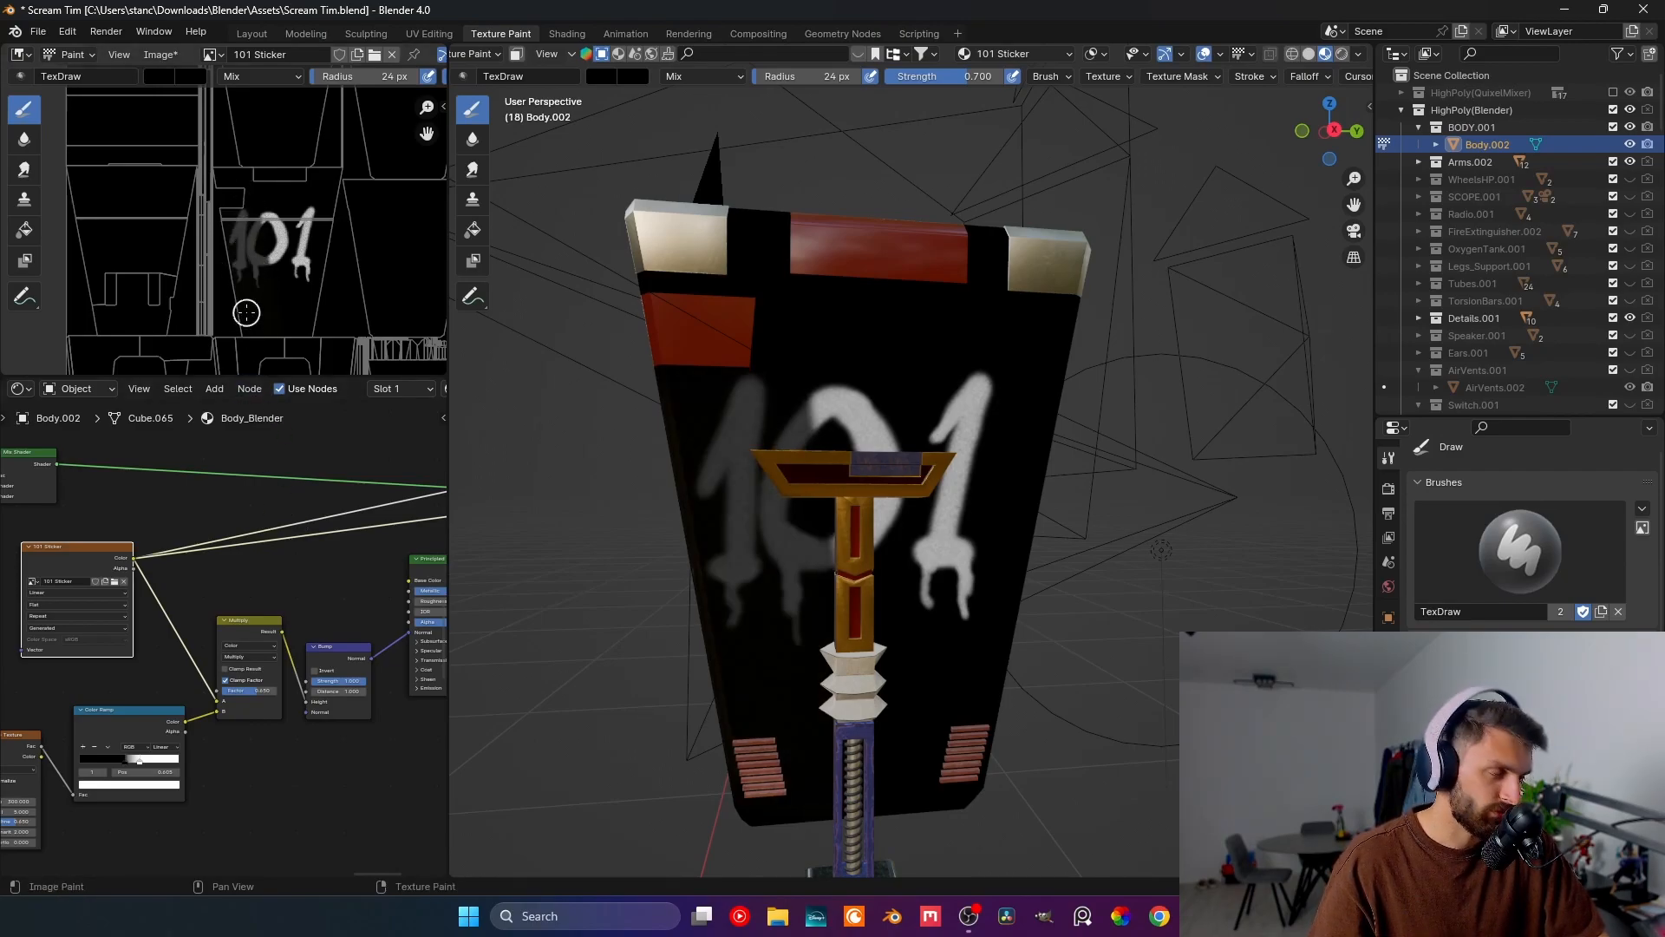
pyautogui.moveTo(207, 255); pyautogui.dragTo(242, 269)
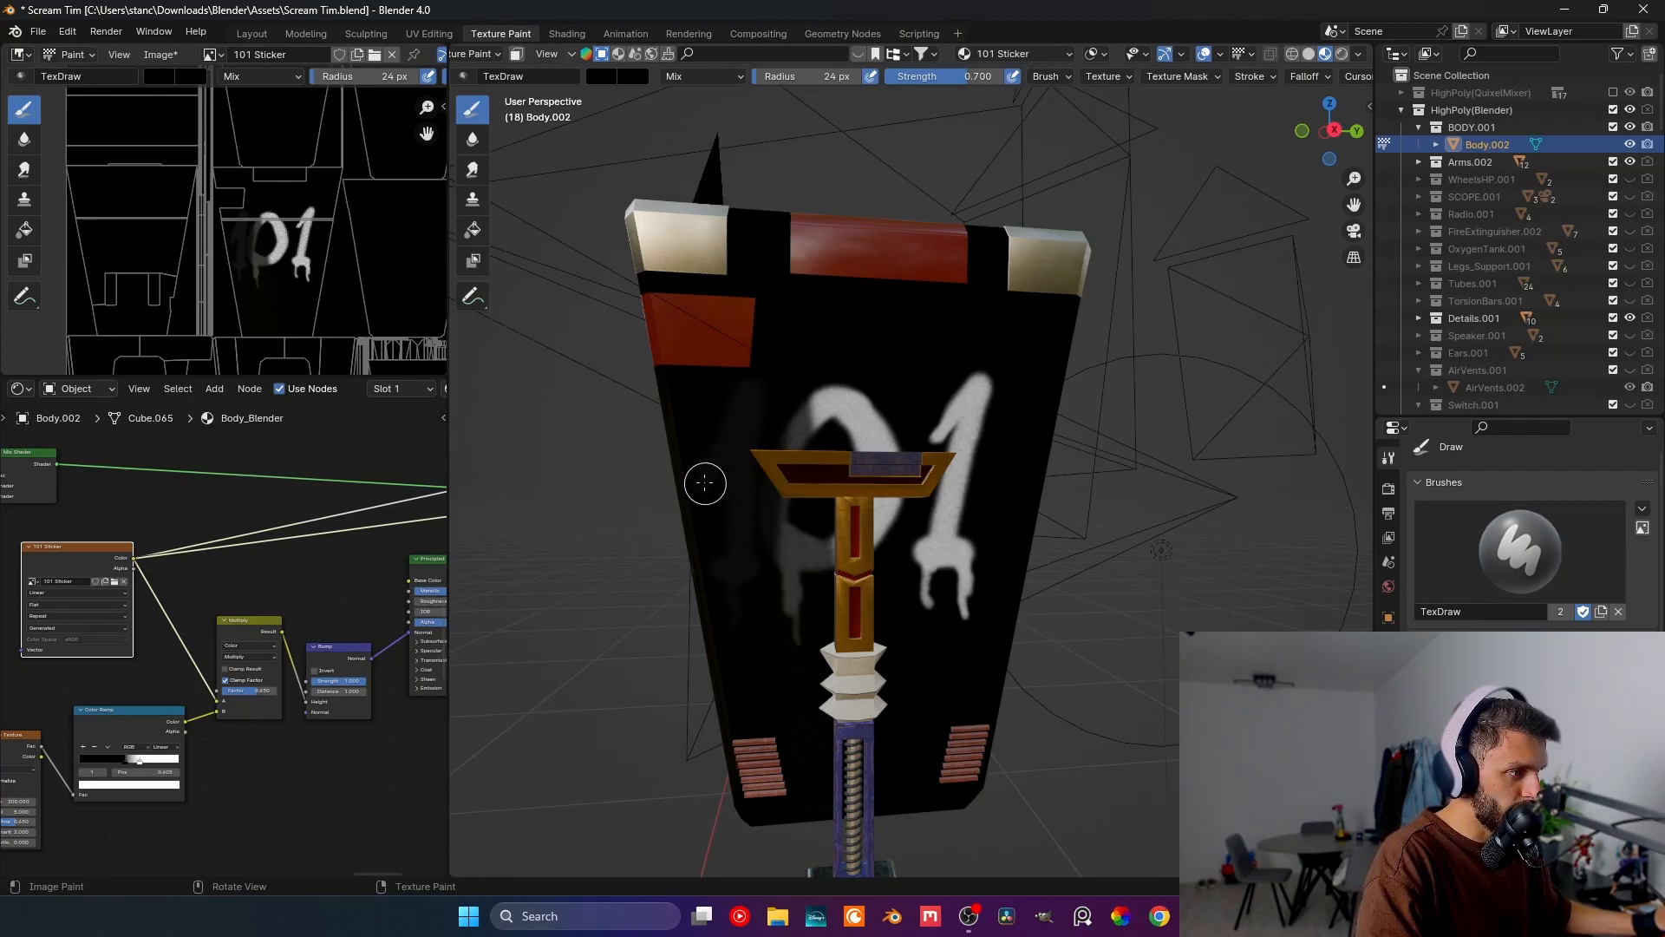
pyautogui.hotkey('ctrl', 'shift', 'z')
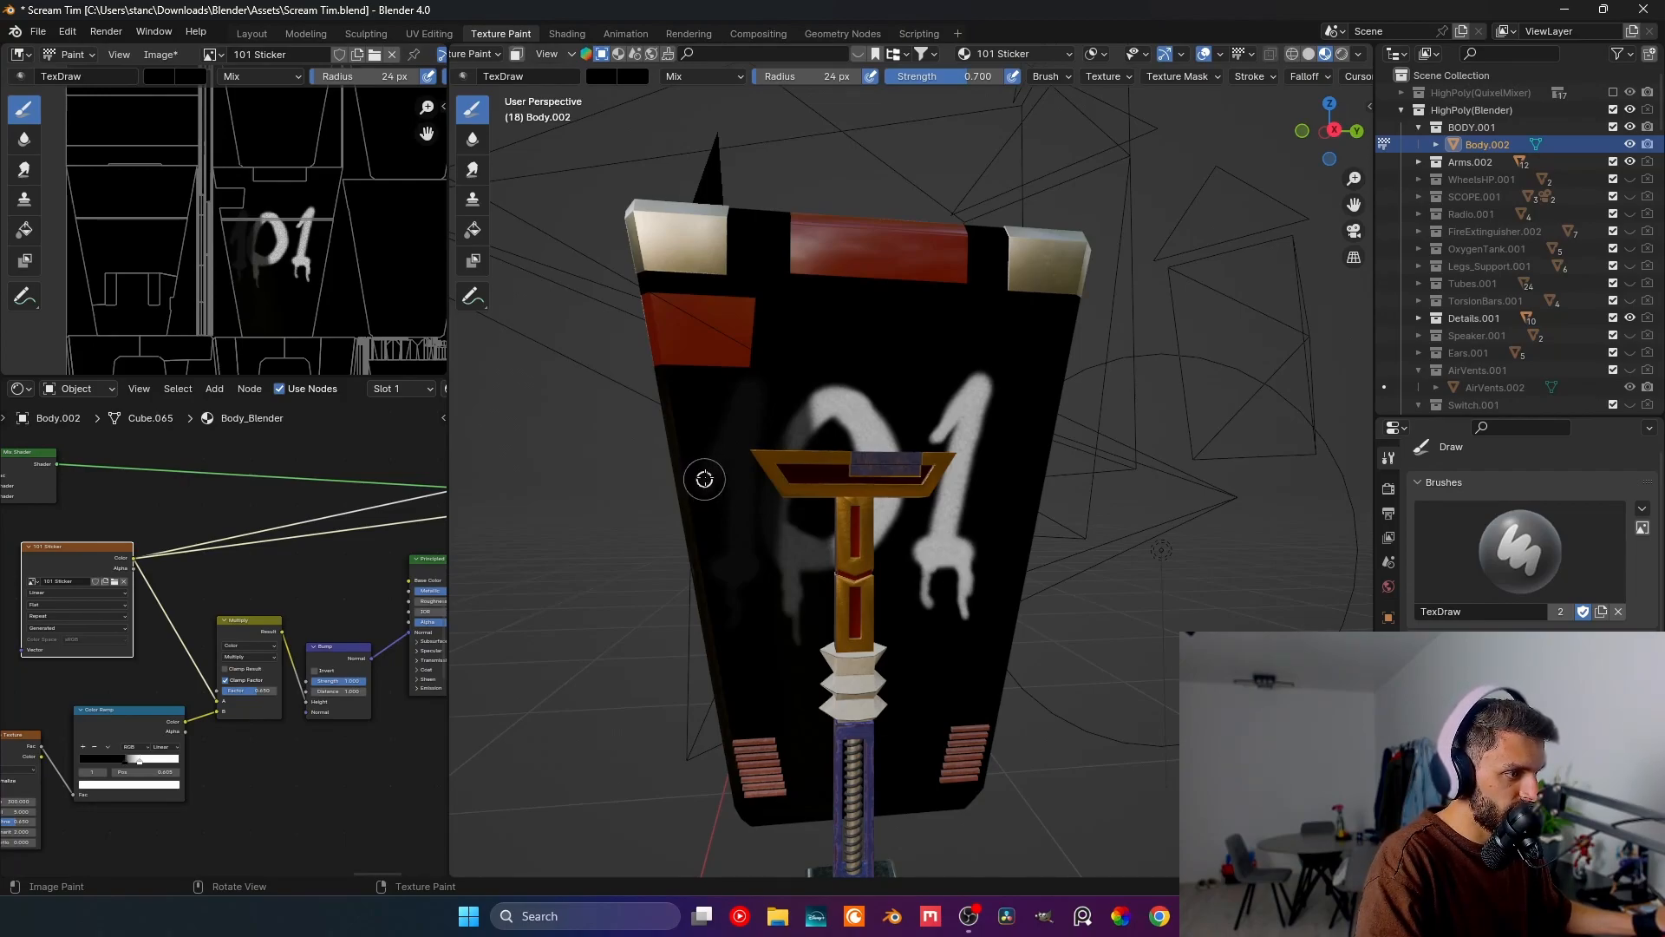
pyautogui.moveTo(1620, 855); pyautogui.dragTo(1621, 763)
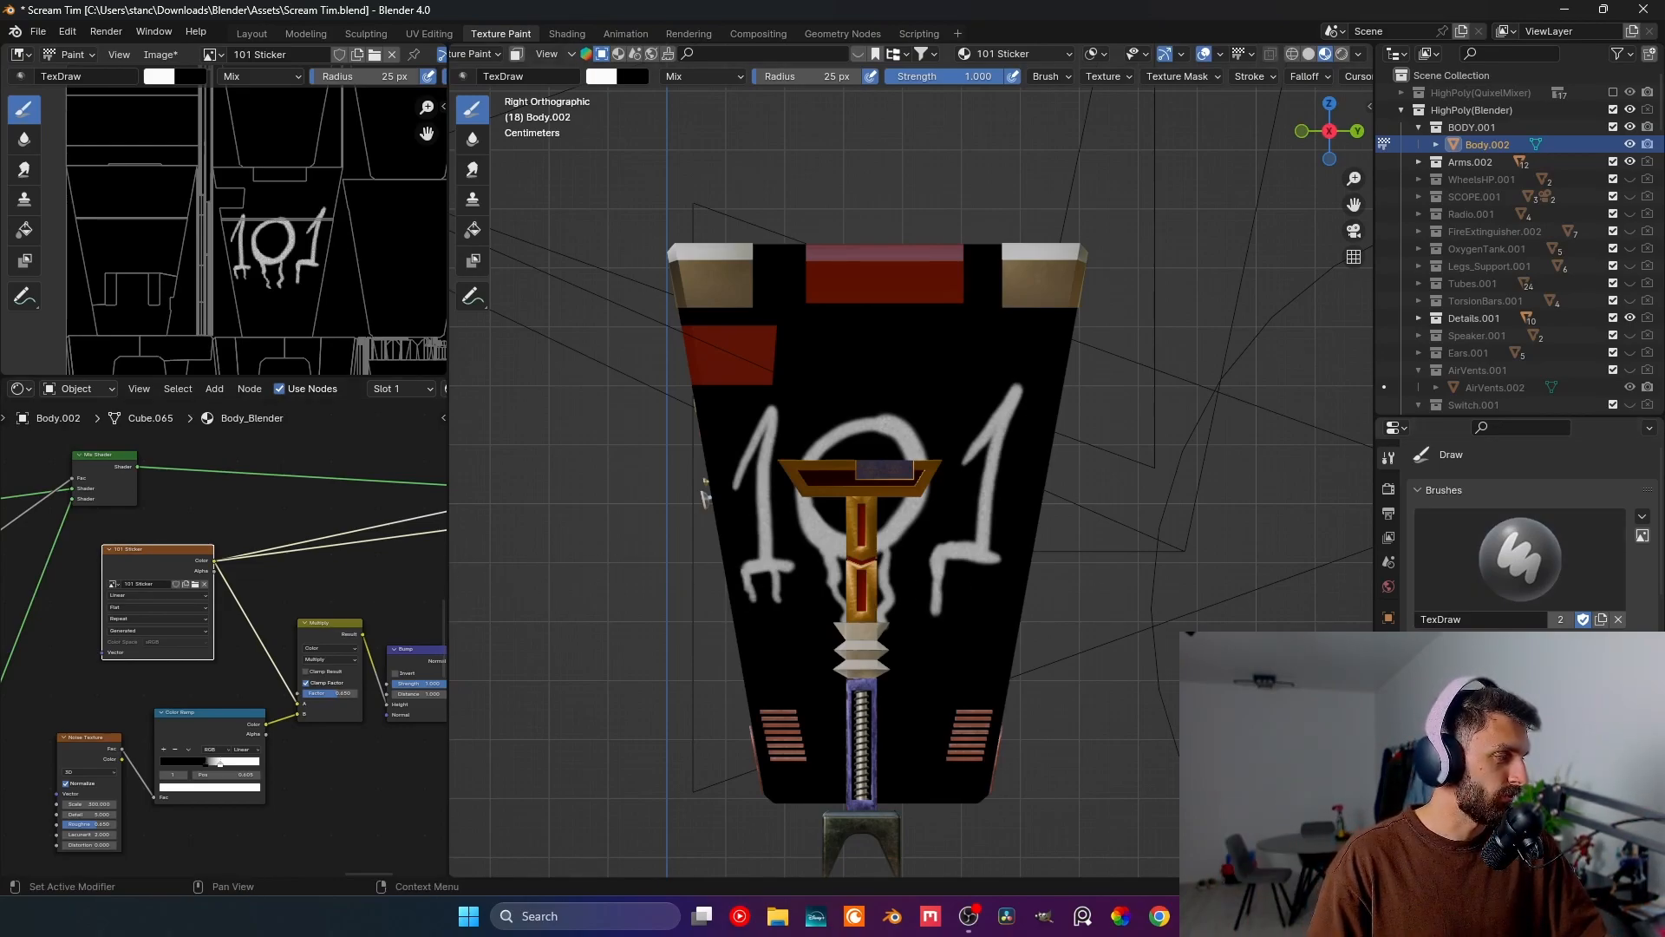
# - Examine the brush settings and its Damage texture options, and collapse the Texture section
pyautogui.scroll(-6, 1531, 537)
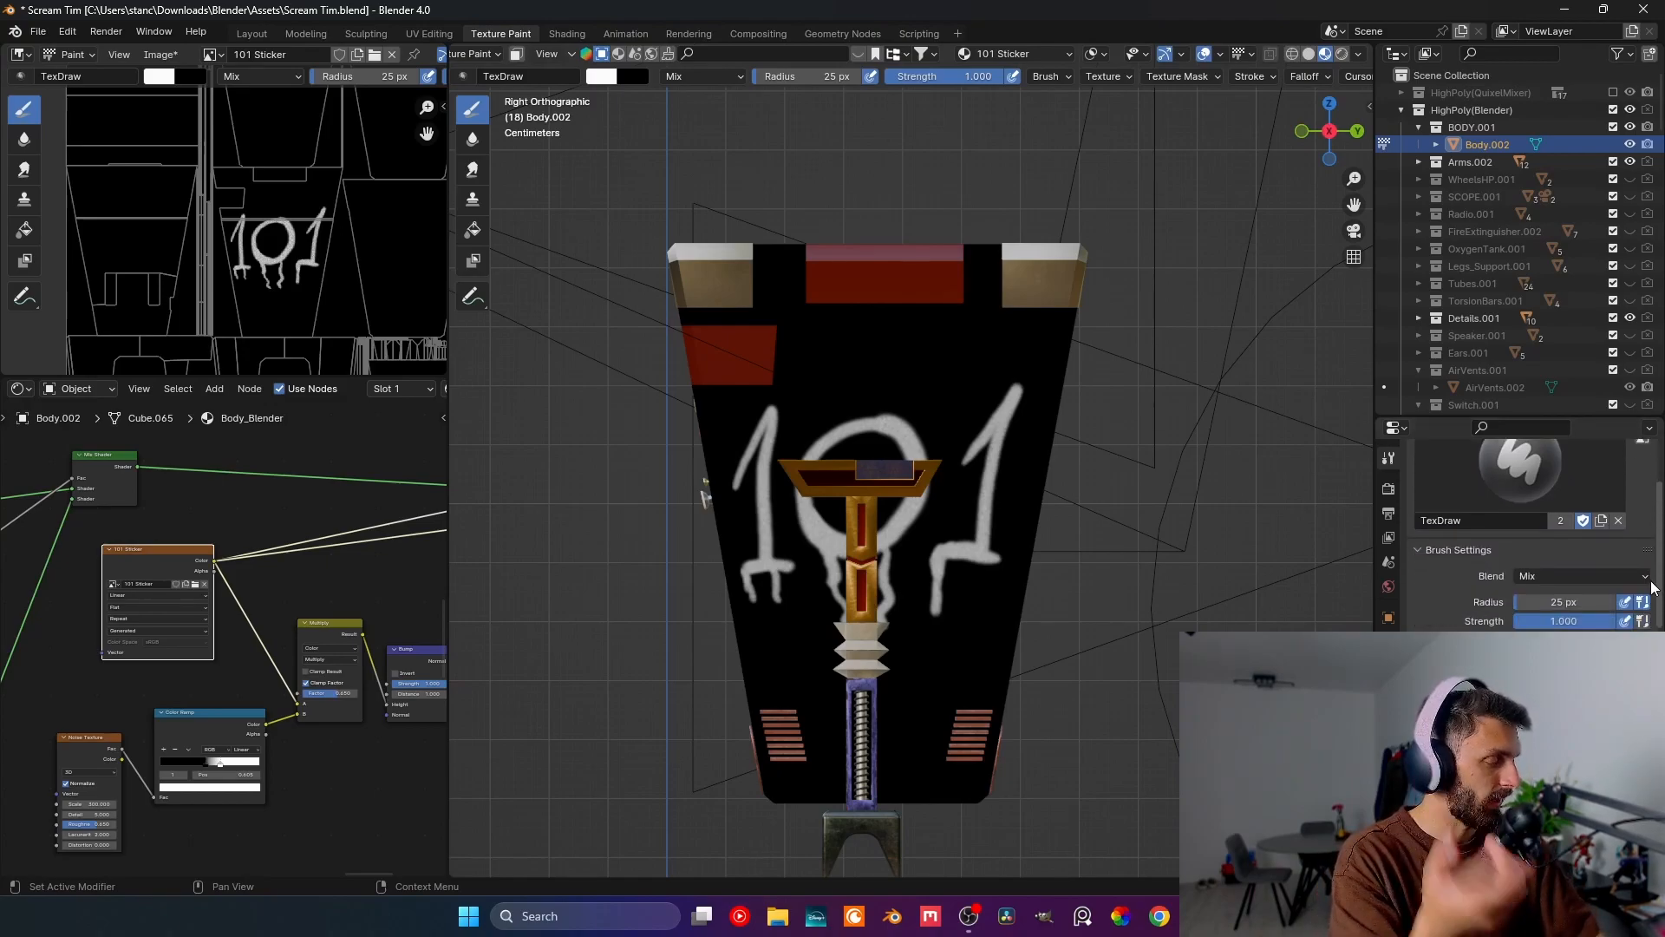
pyautogui.scroll(1, 1547, 517)
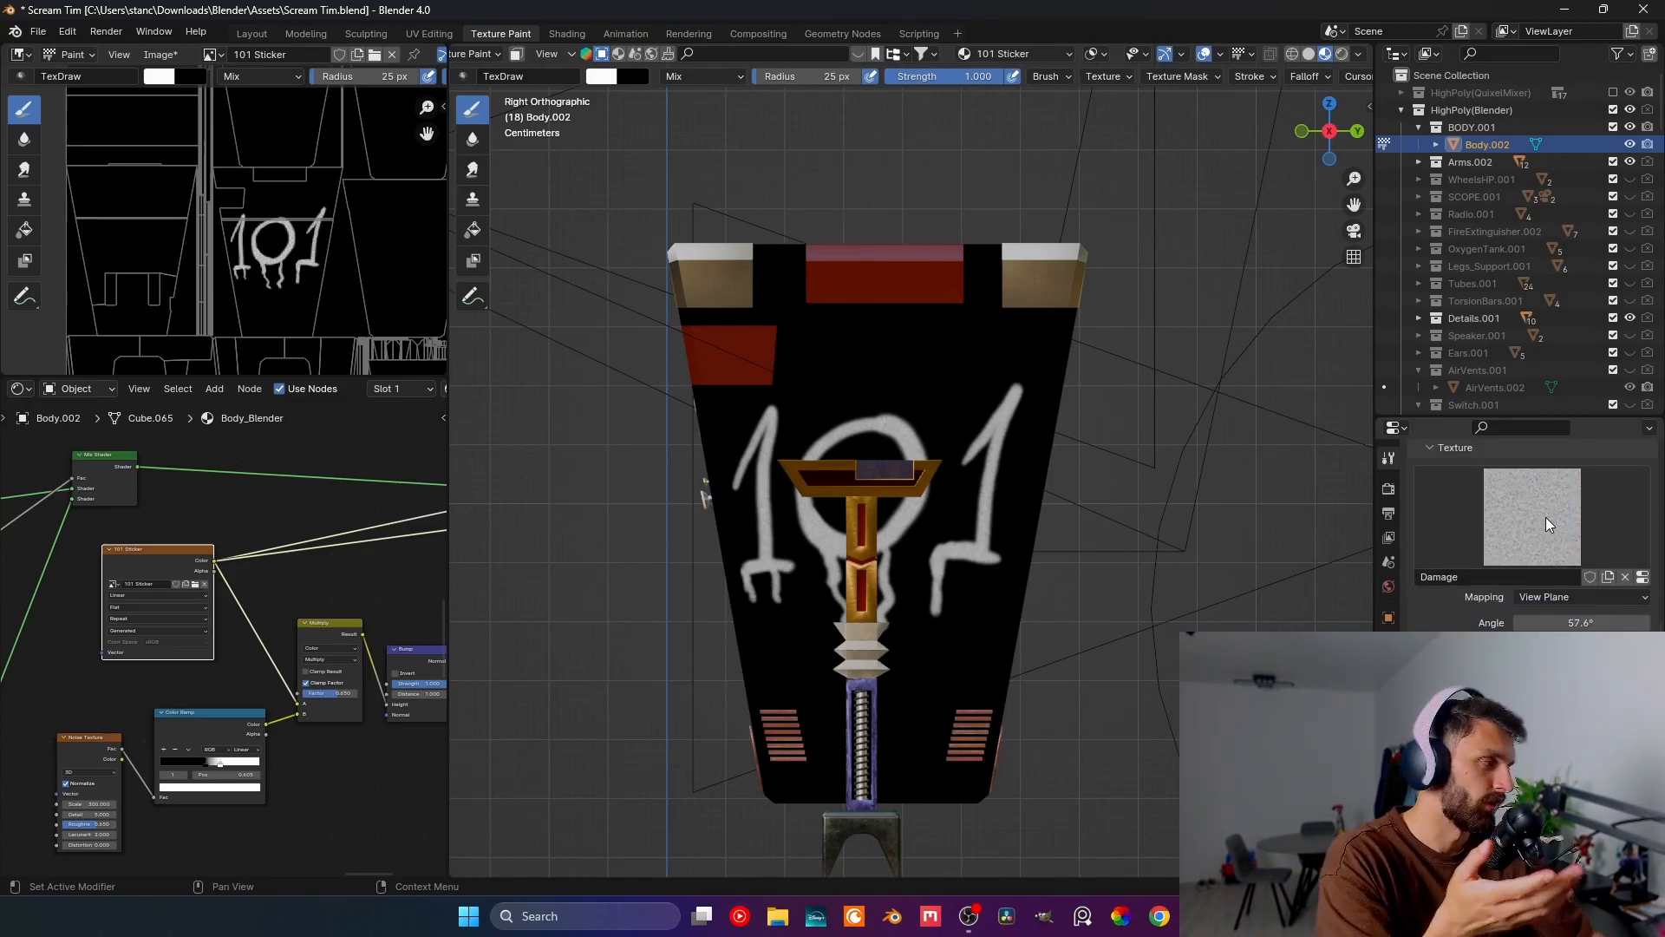
pyautogui.scroll(-1, 1545, 517)
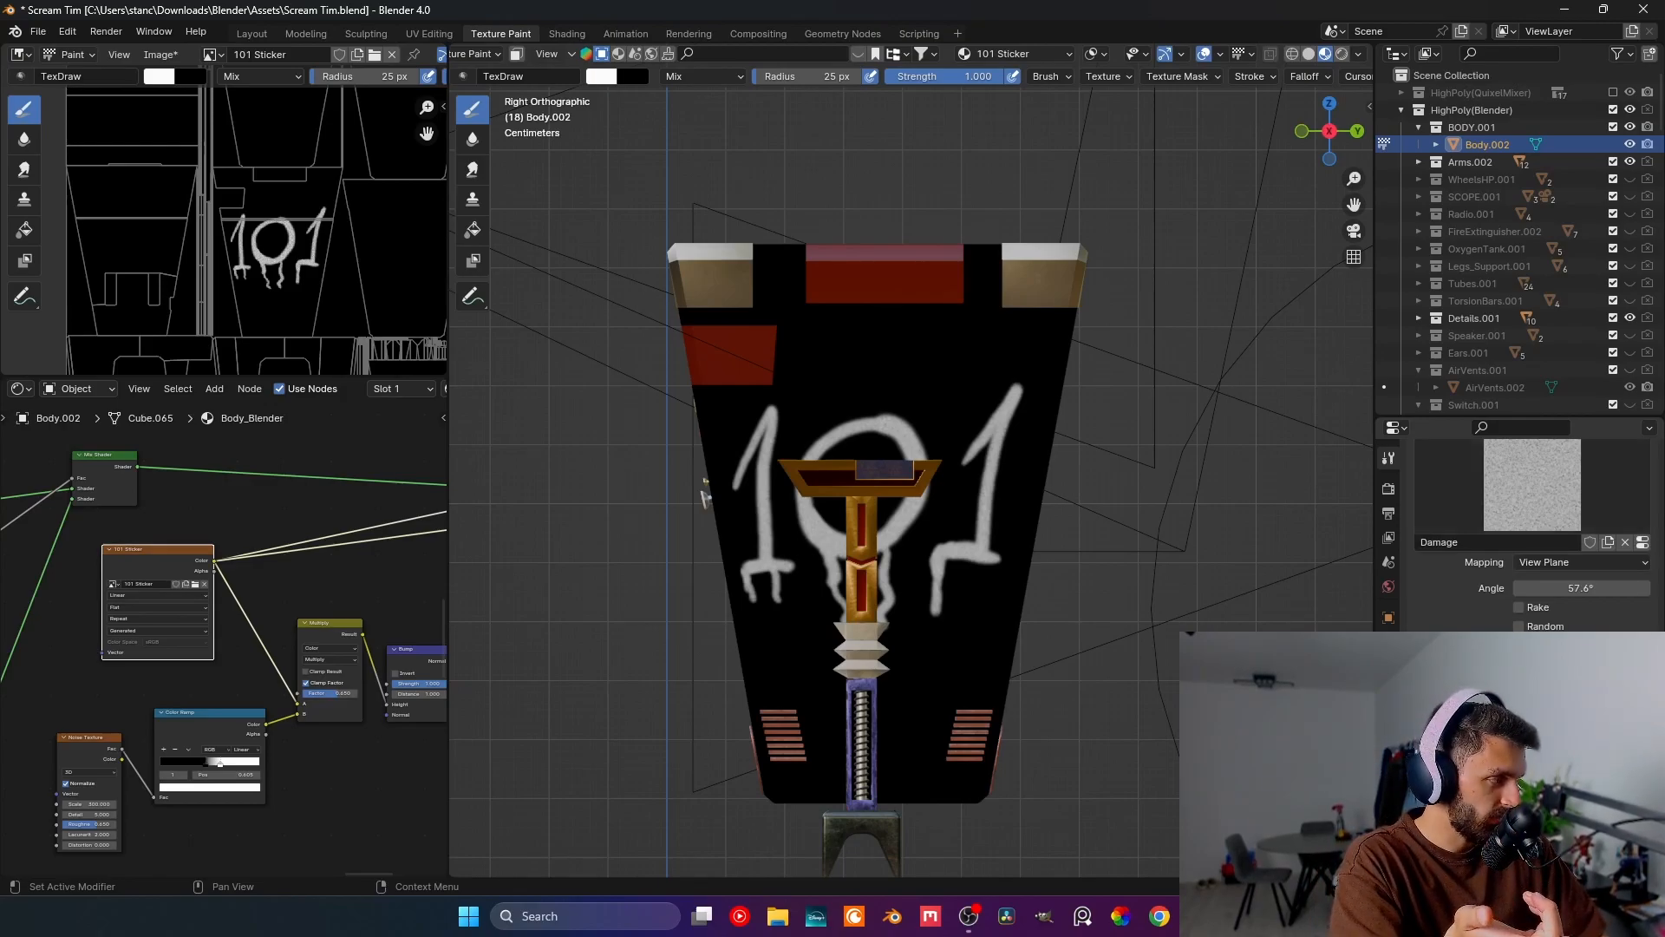
pyautogui.scroll(3, 1643, 619)
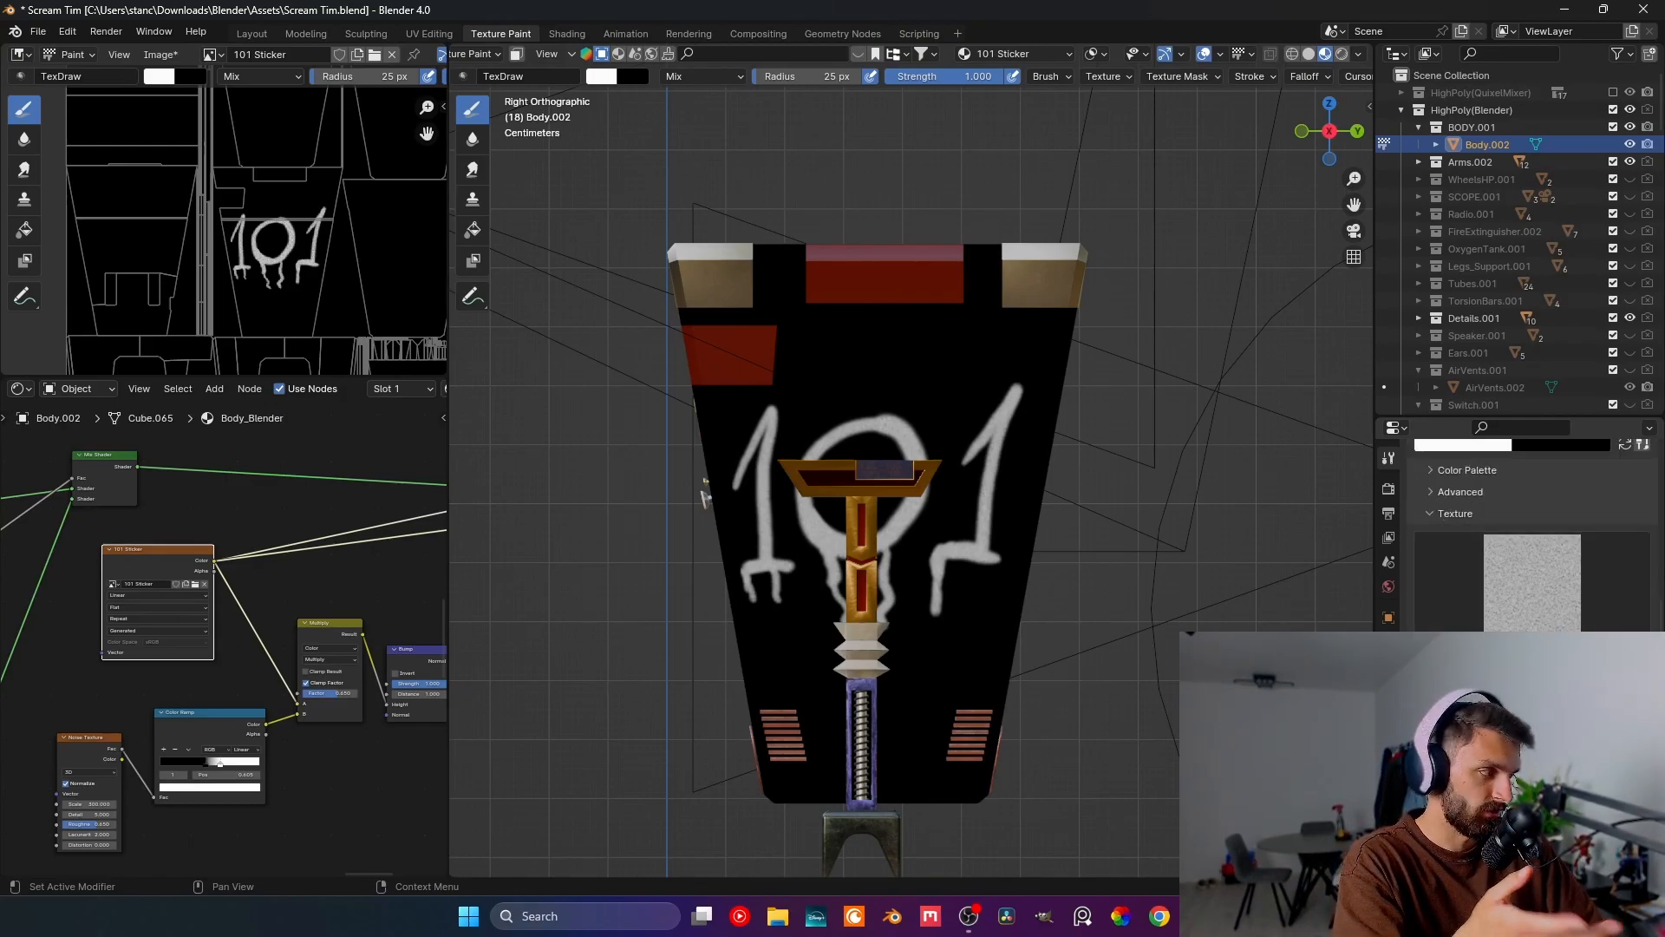
pyautogui.click(1430, 511)
# - Preview the Principled BSDF with the repainted 101 and inspect the side of the body for stray paint
pyautogui.moveTo(332, 591); pyautogui.dragTo(153, 555, button='middle')
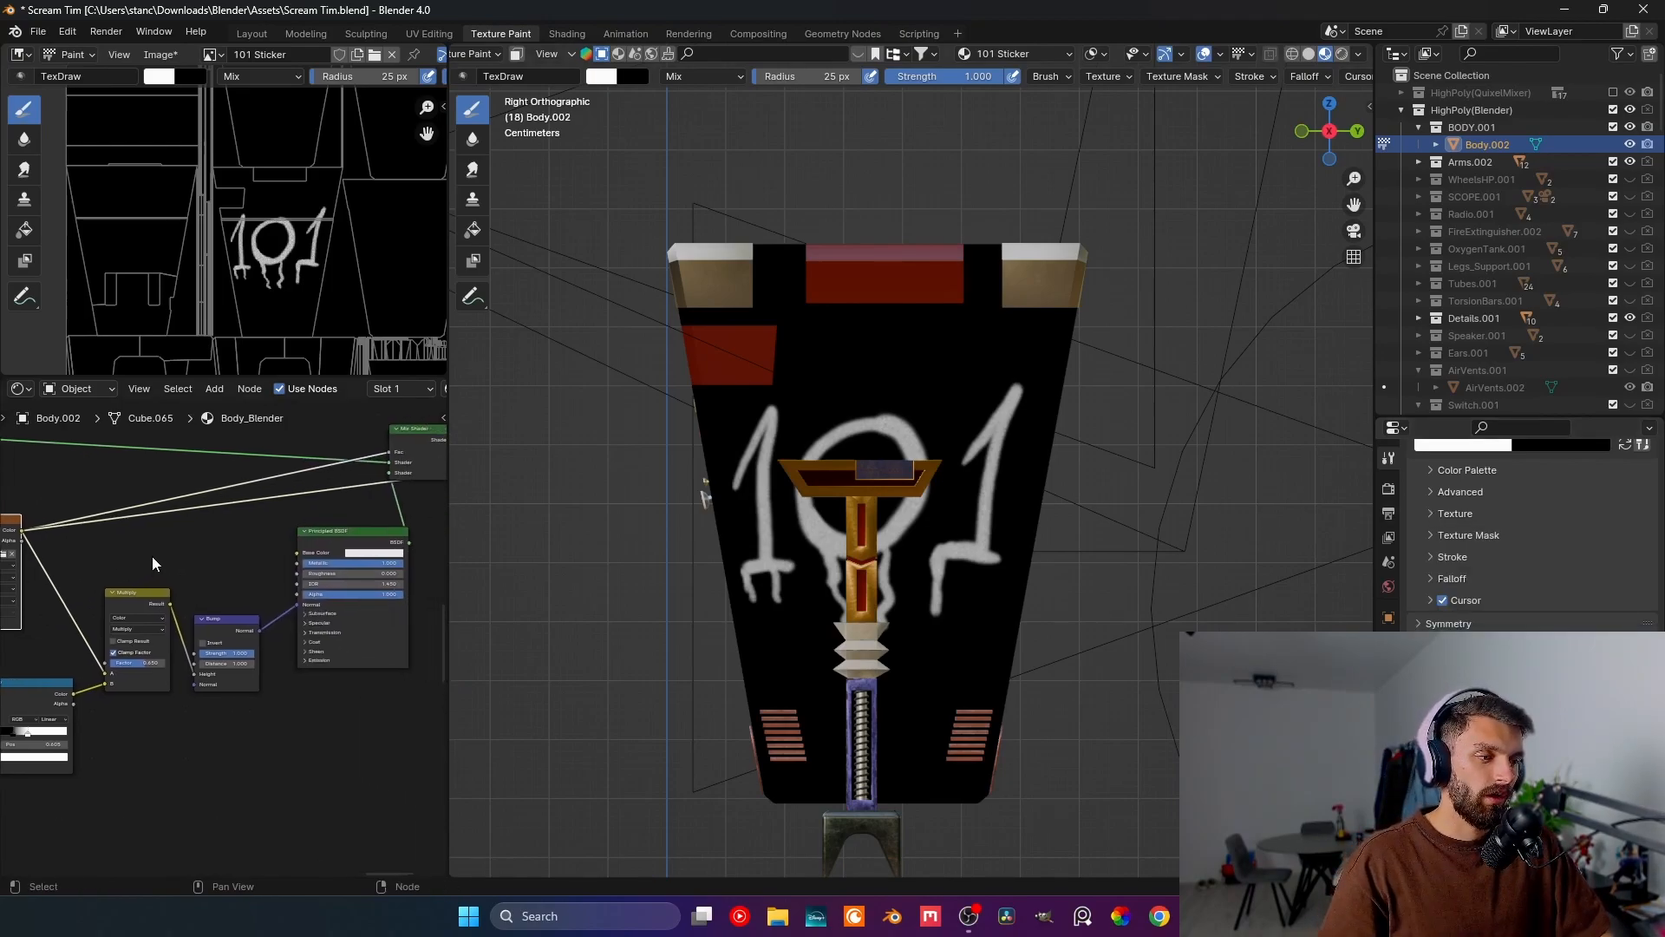
pyautogui.keyDown('ctrl'); pyautogui.keyDown('shift'); pyautogui.click(318, 537); pyautogui.keyUp('shift'); pyautogui.keyUp('ctrl')
pyautogui.moveTo(236, 596); pyautogui.dragTo(284, 522, button='middle')
pyautogui.moveTo(823, 551); pyautogui.dragTo(997, 515, button='middle')
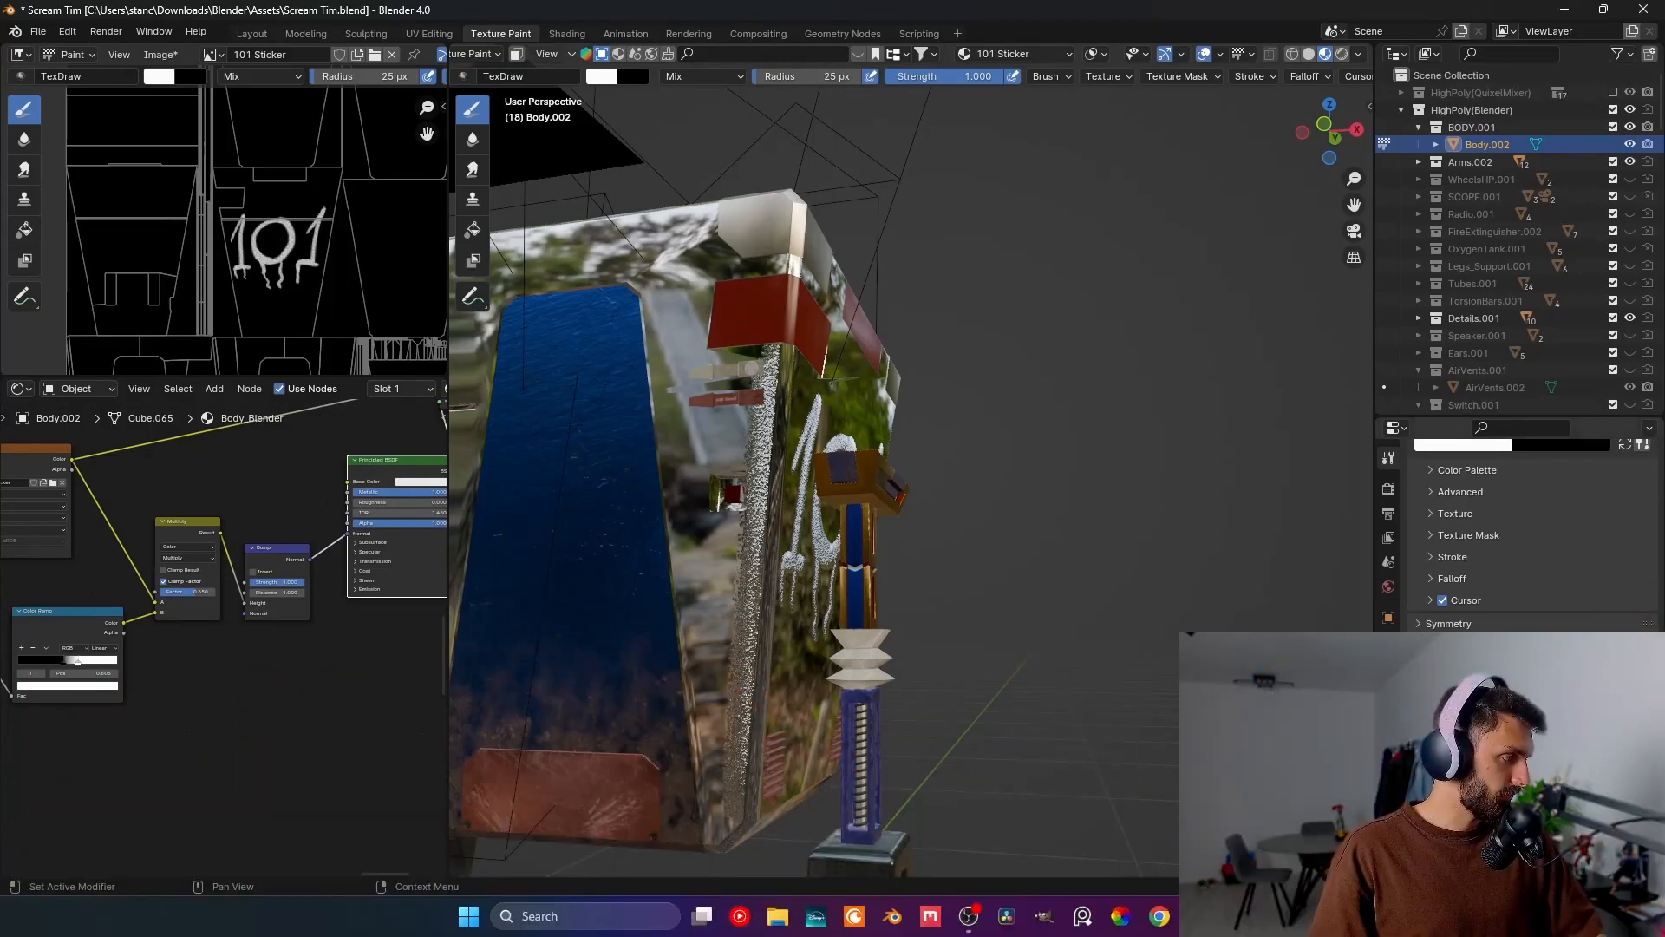
# - Set the brush color to black and paint out the stray grainy strip along the body's side edge
pyautogui.scroll(5, 1535, 655)
pyautogui.moveTo(1645, 617); pyautogui.dragTo(1645, 649)
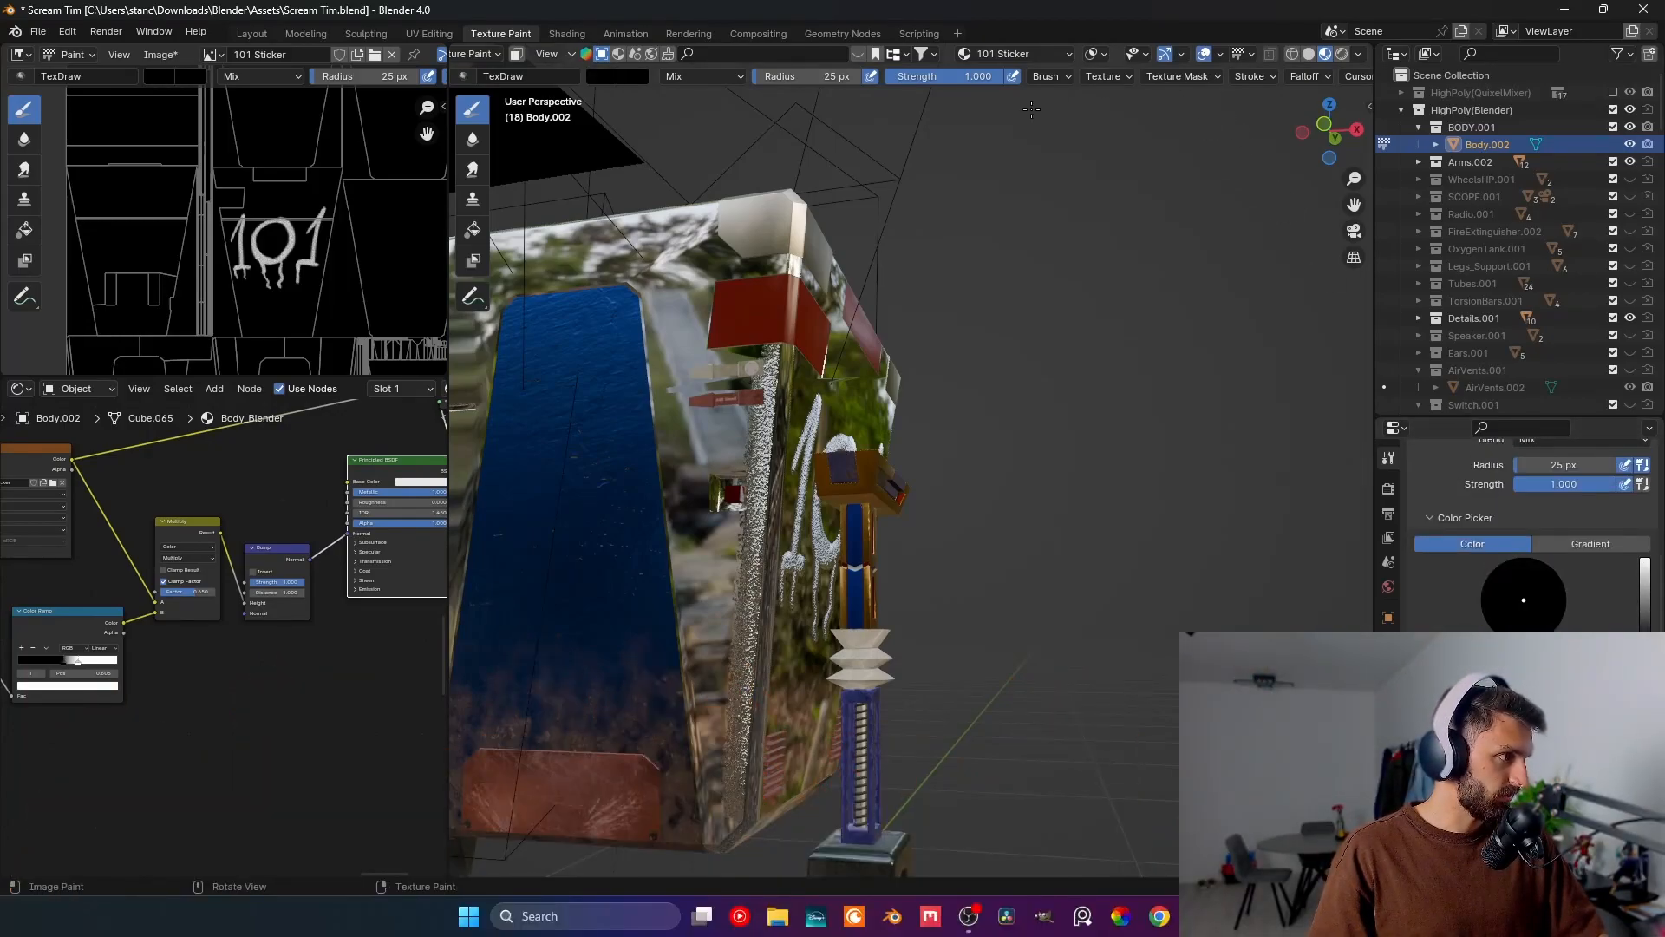
pyautogui.moveTo(725, 719)
pyautogui.mouseDown()
pyautogui.moveTo(706, 872)
pyautogui.moveTo(757, 584)
pyautogui.moveTo(757, 651)
pyautogui.moveTo(740, 651)
pyautogui.moveTo(755, 465)
pyautogui.moveTo(725, 517)
pyautogui.moveTo(758, 502)
pyautogui.mouseUp()
pyautogui.moveTo(758, 502)
pyautogui.mouseDown(button='middle')
pyautogui.moveTo(683, 373)
pyautogui.moveTo(588, 364)
pyautogui.mouseUp(button='middle')
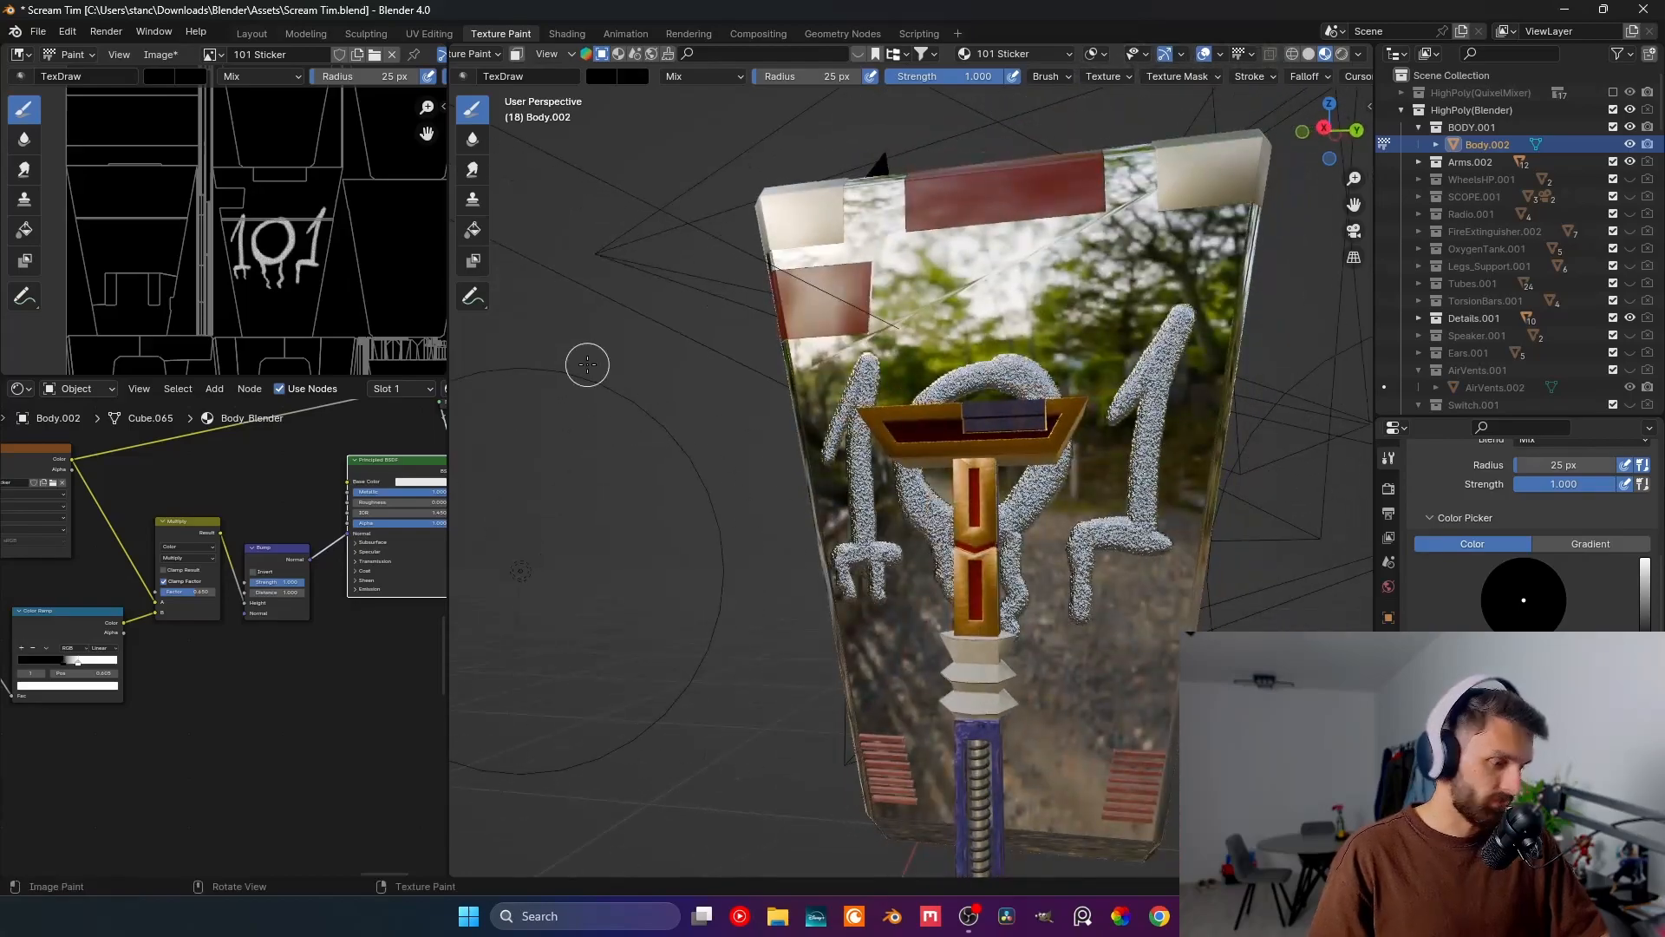
# - Set the Bump node's Strength to 0.2 and check the softened lettering on the body
pyautogui.press('KP_3')
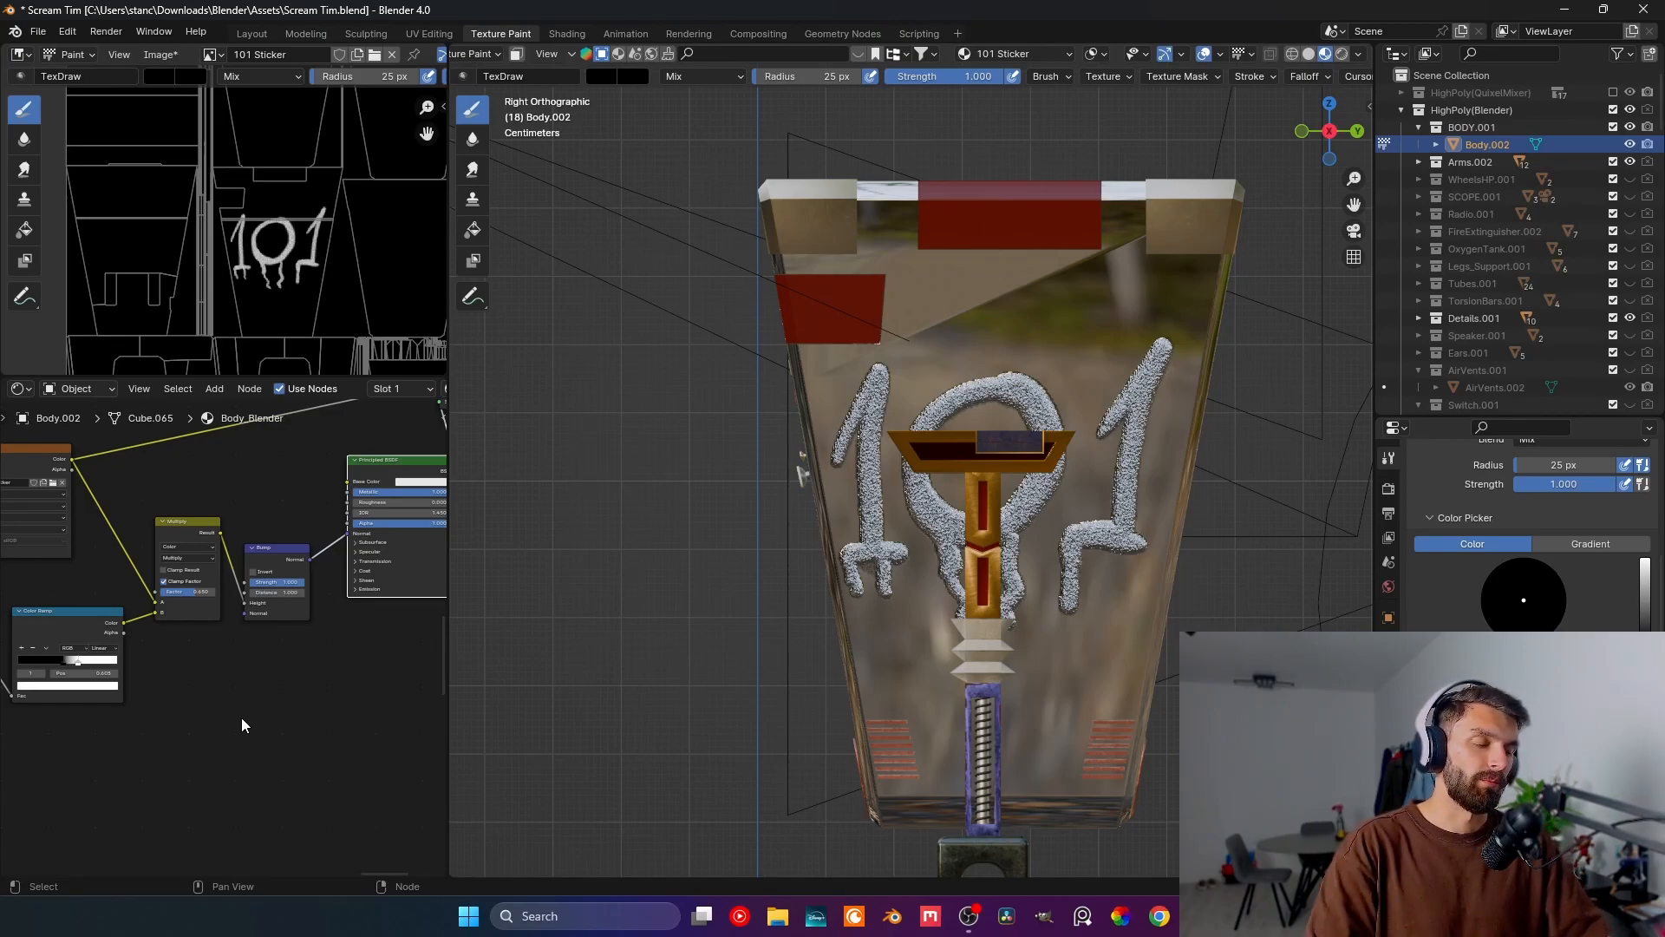
pyautogui.click(274, 581)
pyautogui.write('0.2')
pyautogui.press('Return')
pyautogui.moveTo(626, 640); pyautogui.dragTo(705, 661, button='middle')
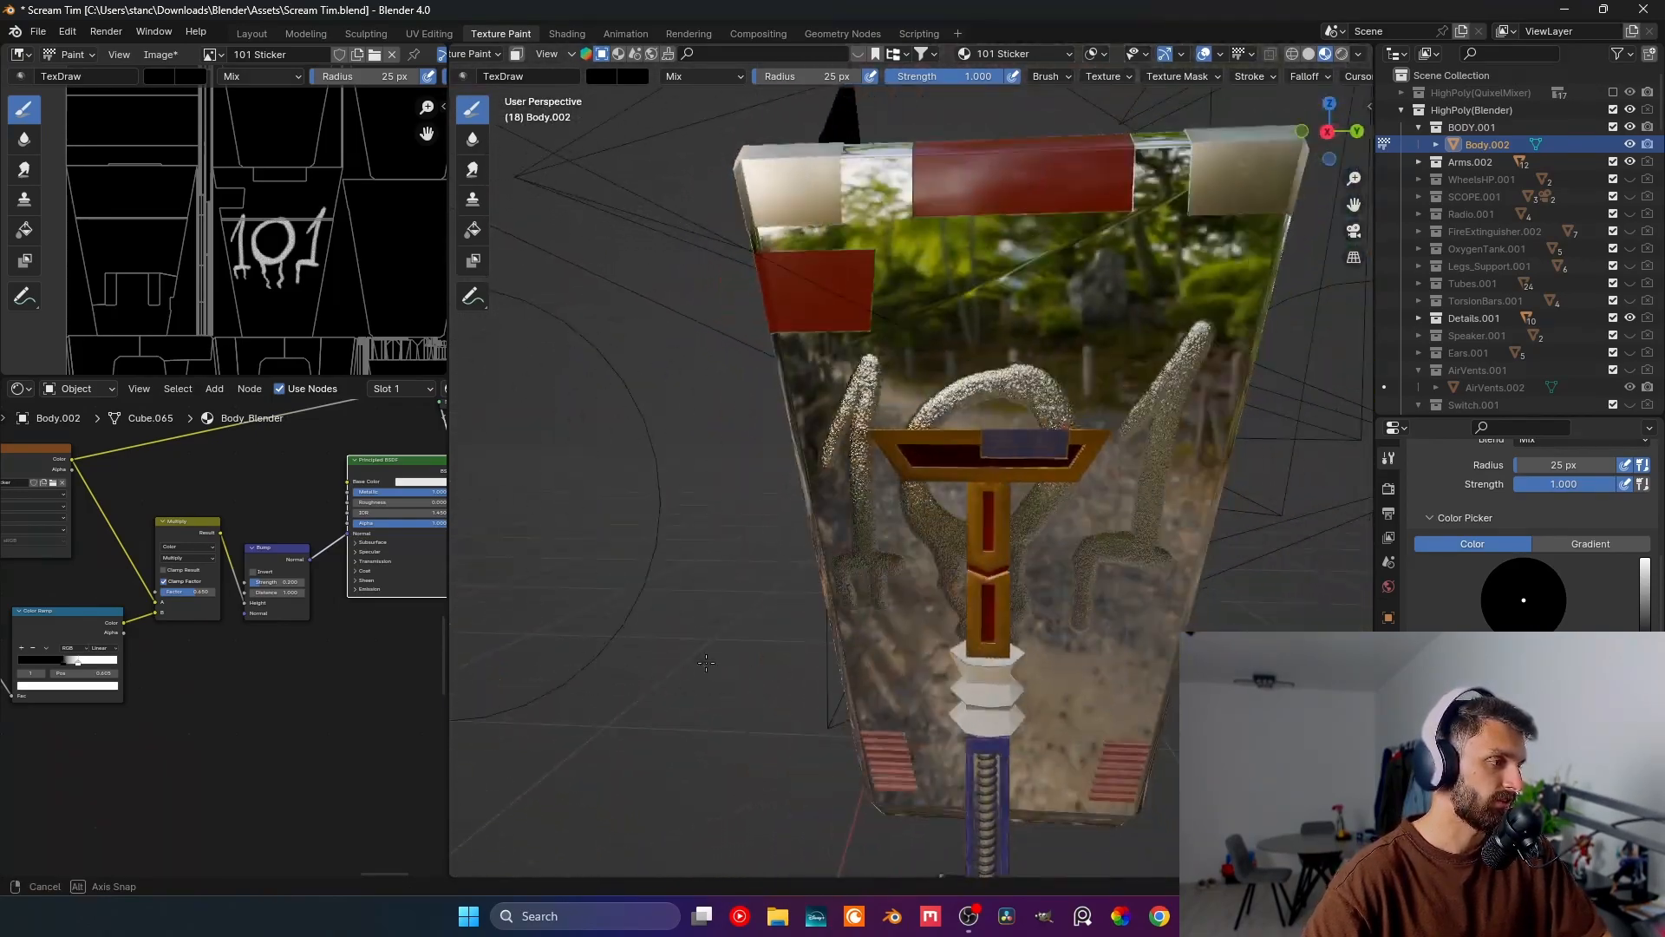
pyautogui.moveTo(324, 587); pyautogui.dragTo(253, 629, button='middle')
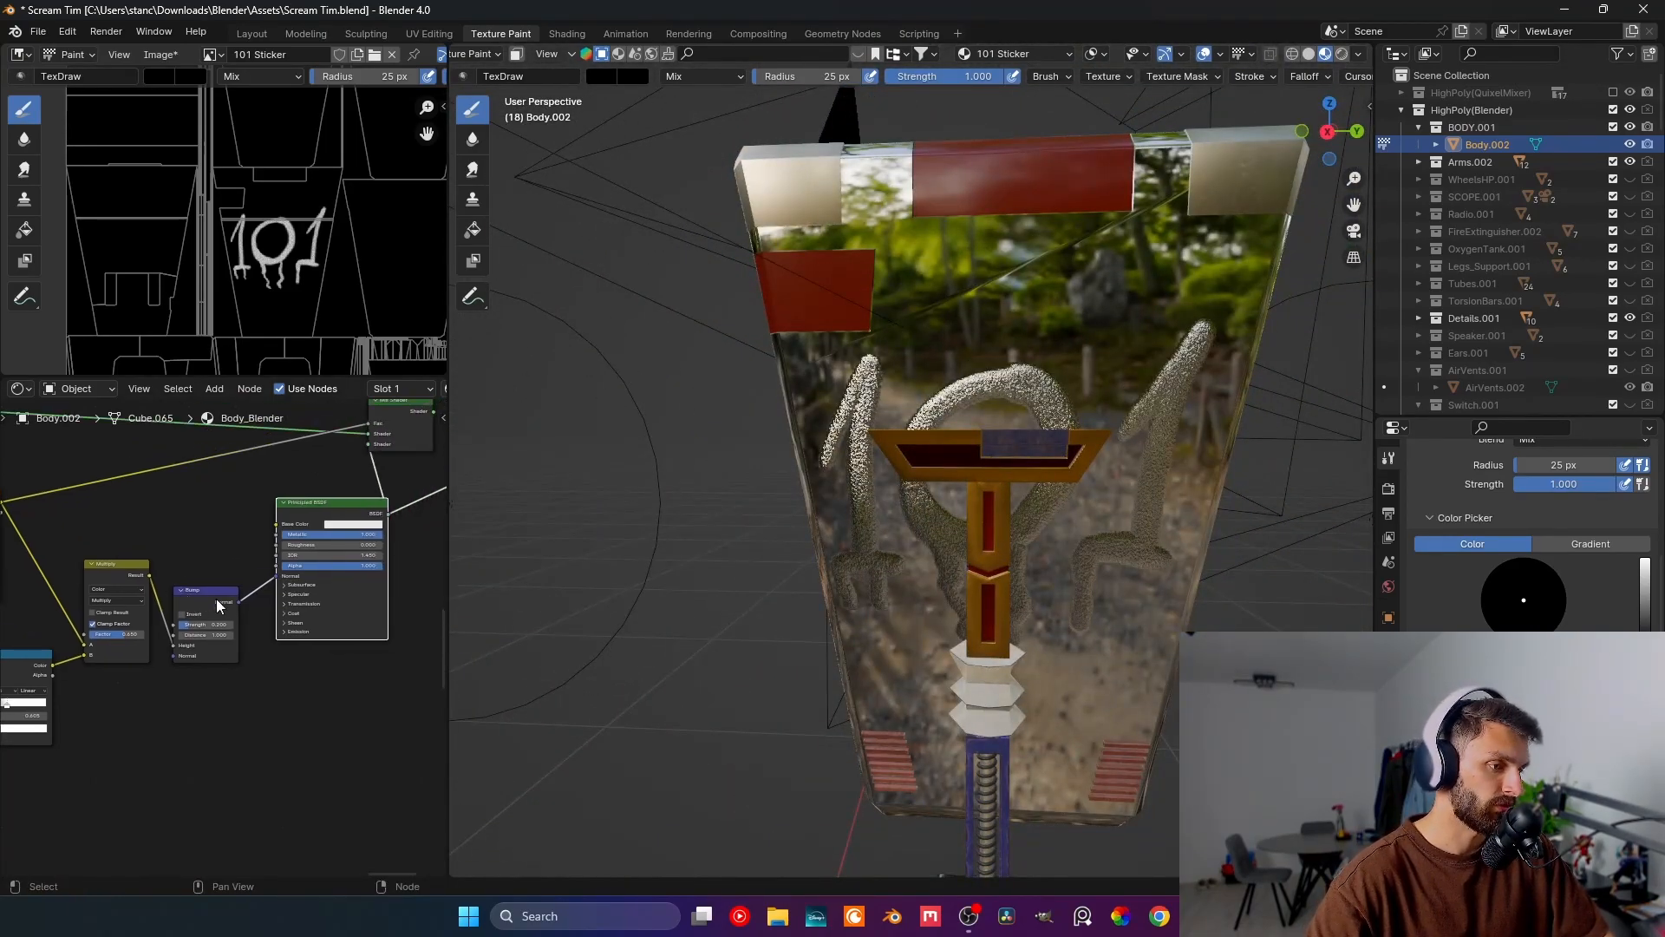
# - Link the Multiply result to the sticker Principled BSDF's Roughness and set its Metallic to 0
pyautogui.moveTo(149, 575); pyautogui.dragTo(276, 546)
pyautogui.moveTo(688, 550); pyautogui.dragTo(898, 482, button='middle')
pyautogui.scroll(3, 808, 494)
pyautogui.moveTo(364, 535); pyautogui.dragTo(279, 535)
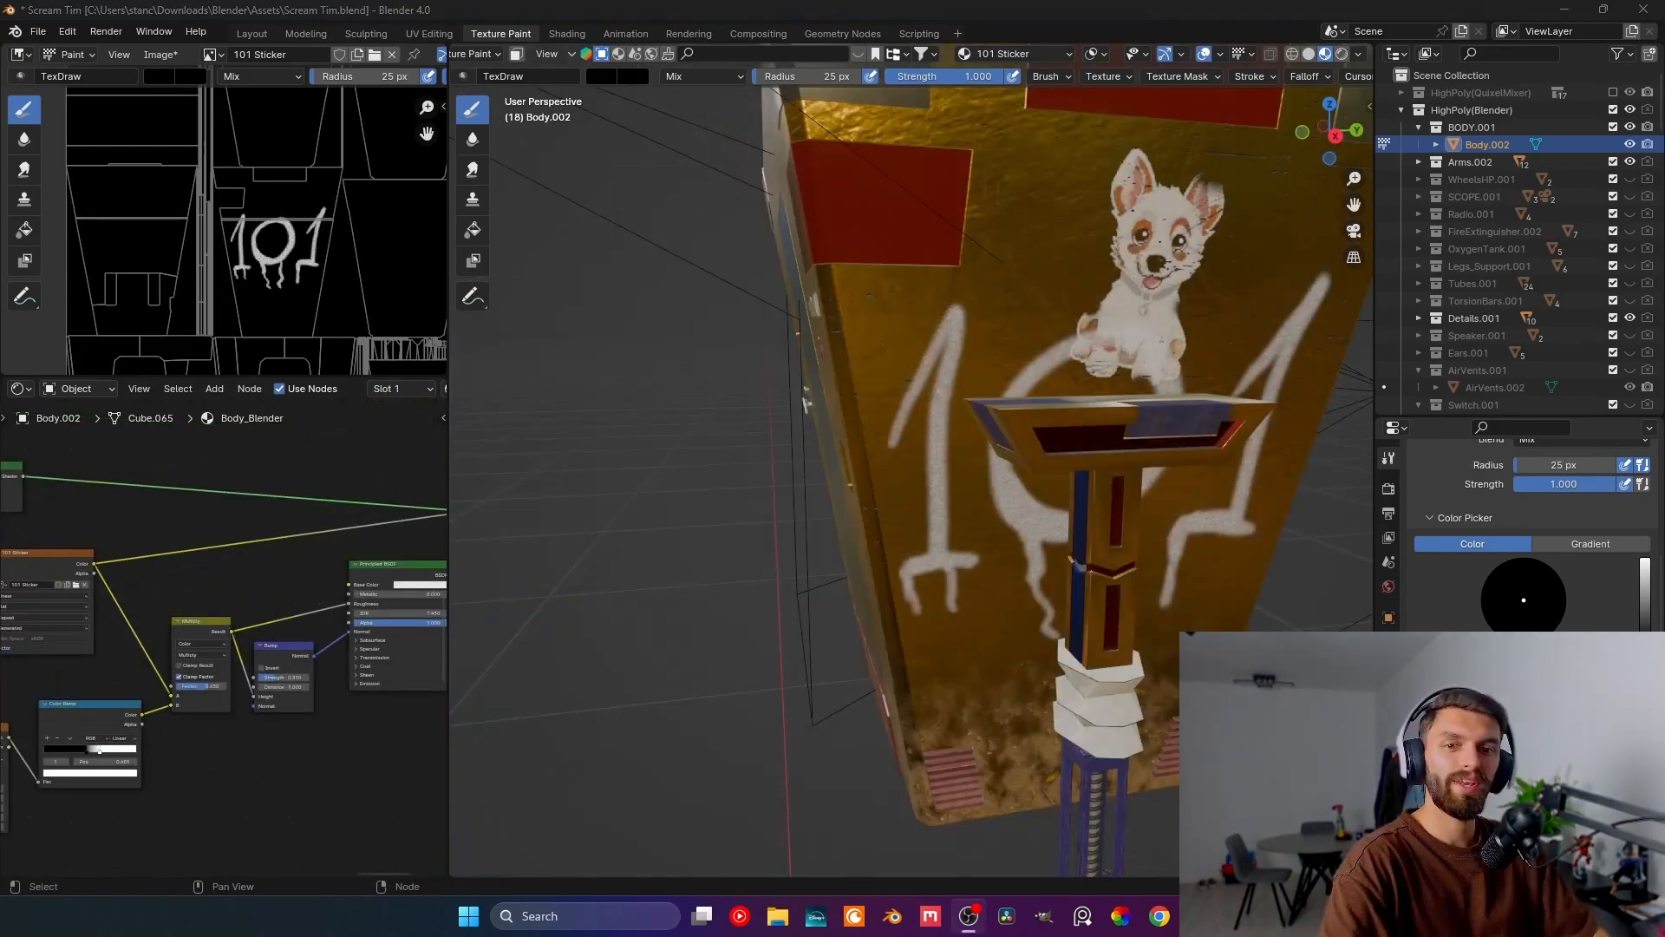
# - Try a slightly higher Strength on the sticker's Bump node
pyautogui.scroll(-3, 350, 586)
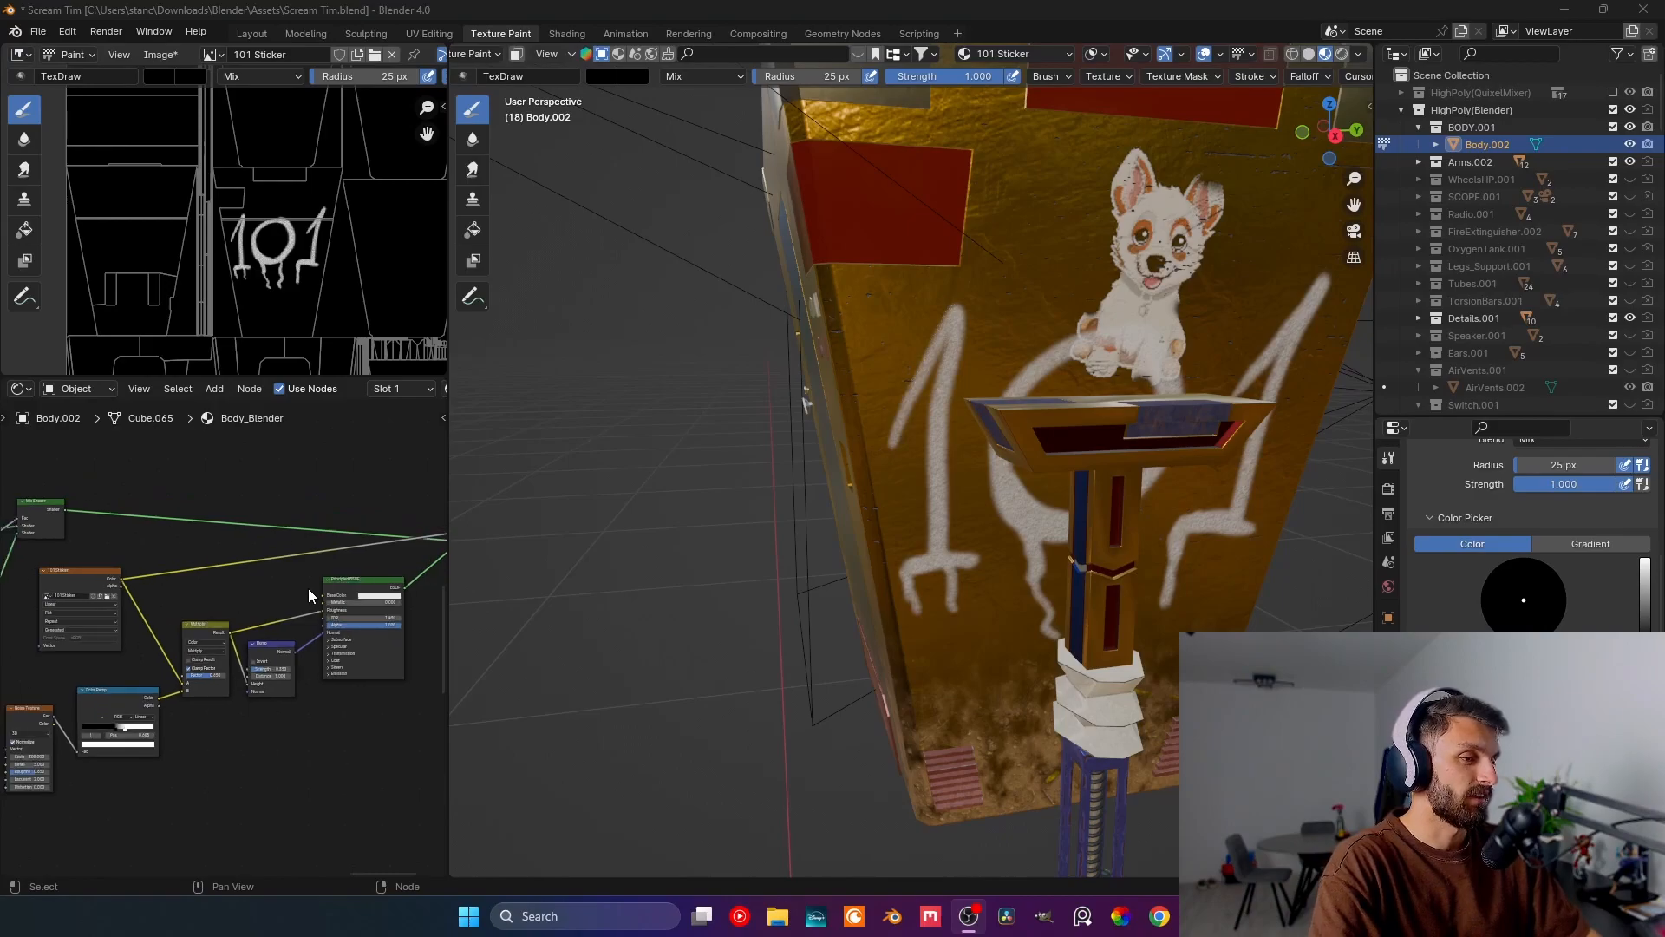
pyautogui.moveTo(349, 586); pyautogui.dragTo(212, 572, button='middle')
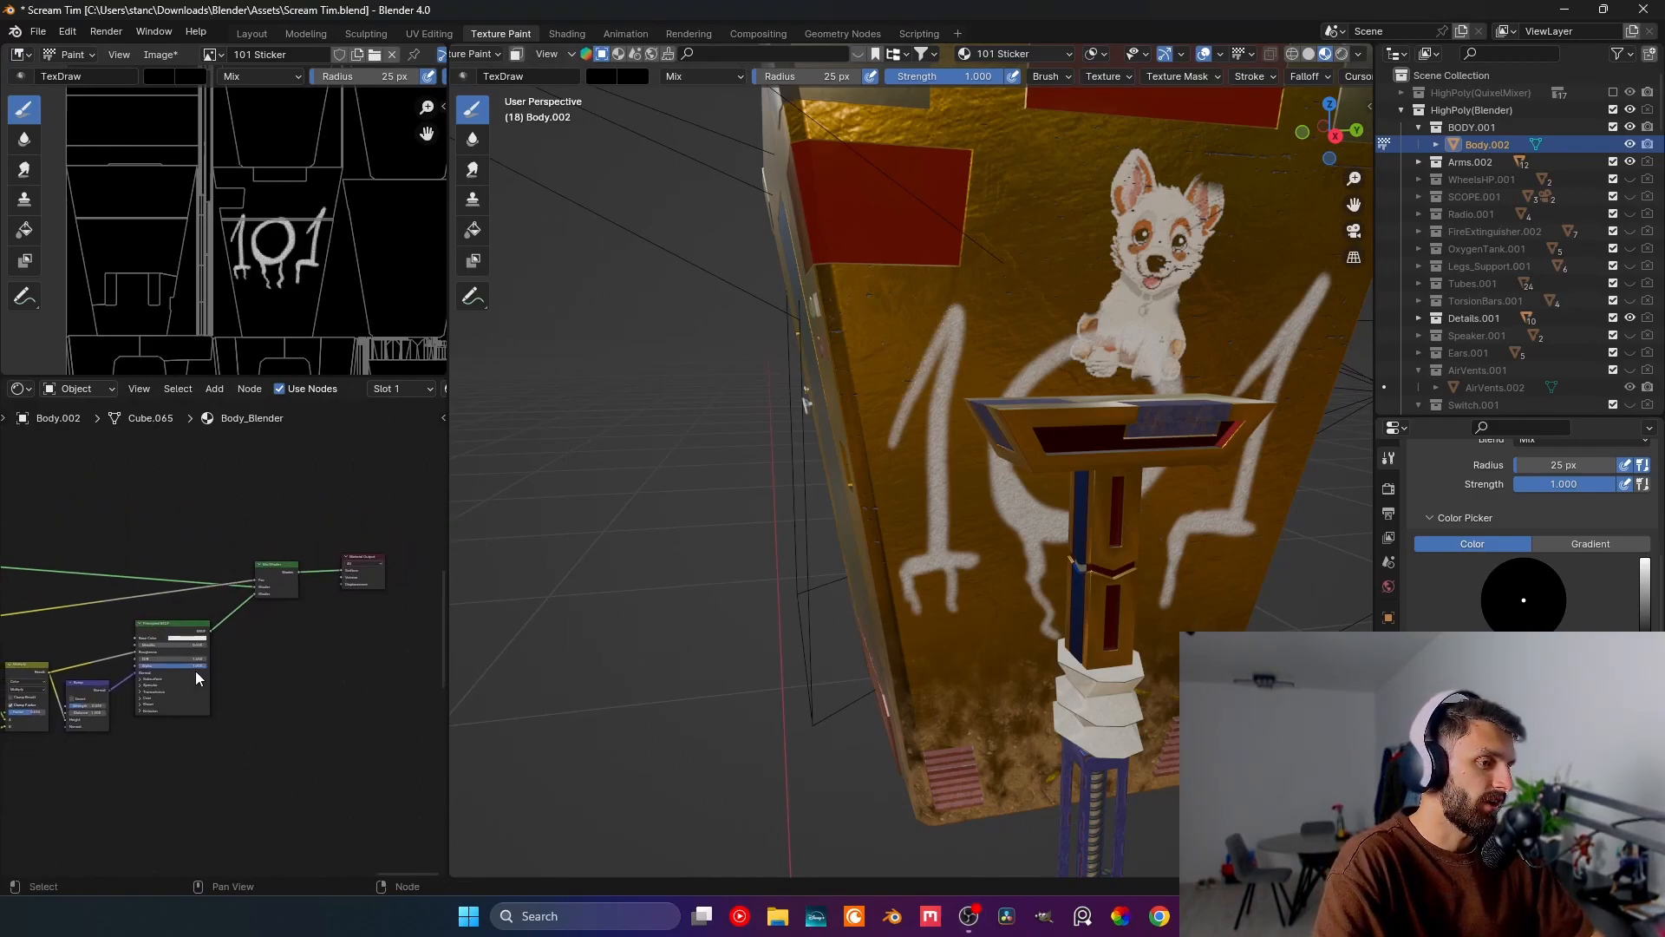
pyautogui.moveTo(197, 677); pyautogui.dragTo(333, 655, button='middle')
pyautogui.scroll(4, 240, 666)
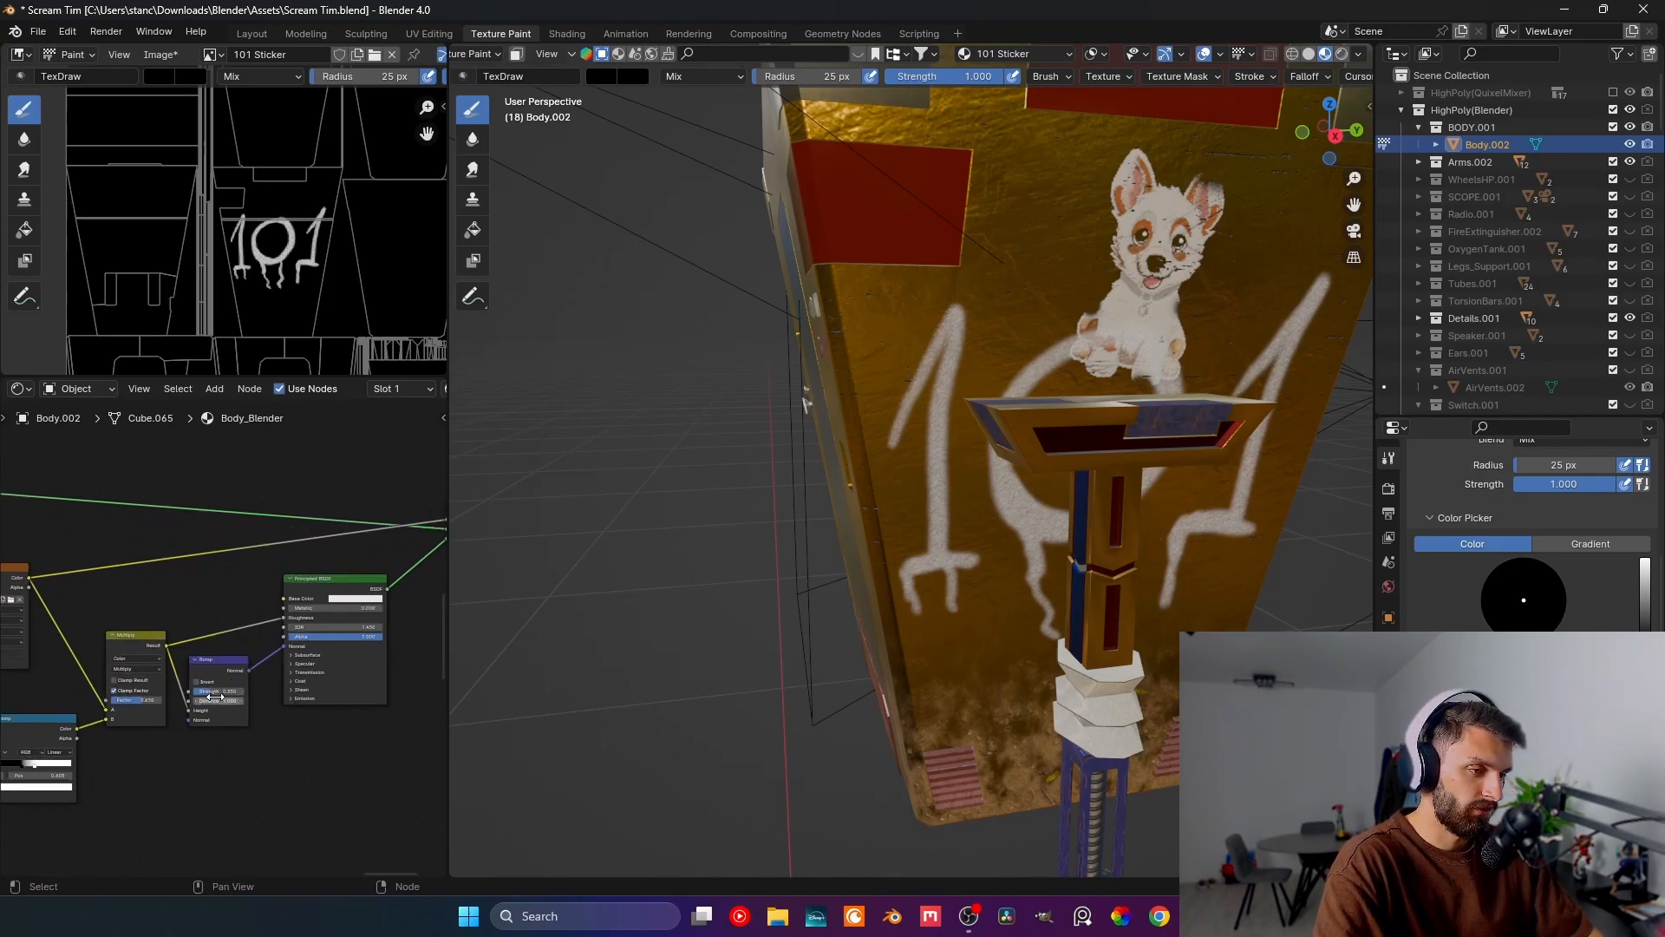
pyautogui.moveTo(211, 693)
pyautogui.mouseDown()
pyautogui.moveTo(248, 694)
pyautogui.moveTo(223, 691)
pyautogui.mouseUp()
# - Set the Noise Texture node's Scale to 300
pyautogui.moveTo(115, 734); pyautogui.dragTo(327, 671, button='middle')
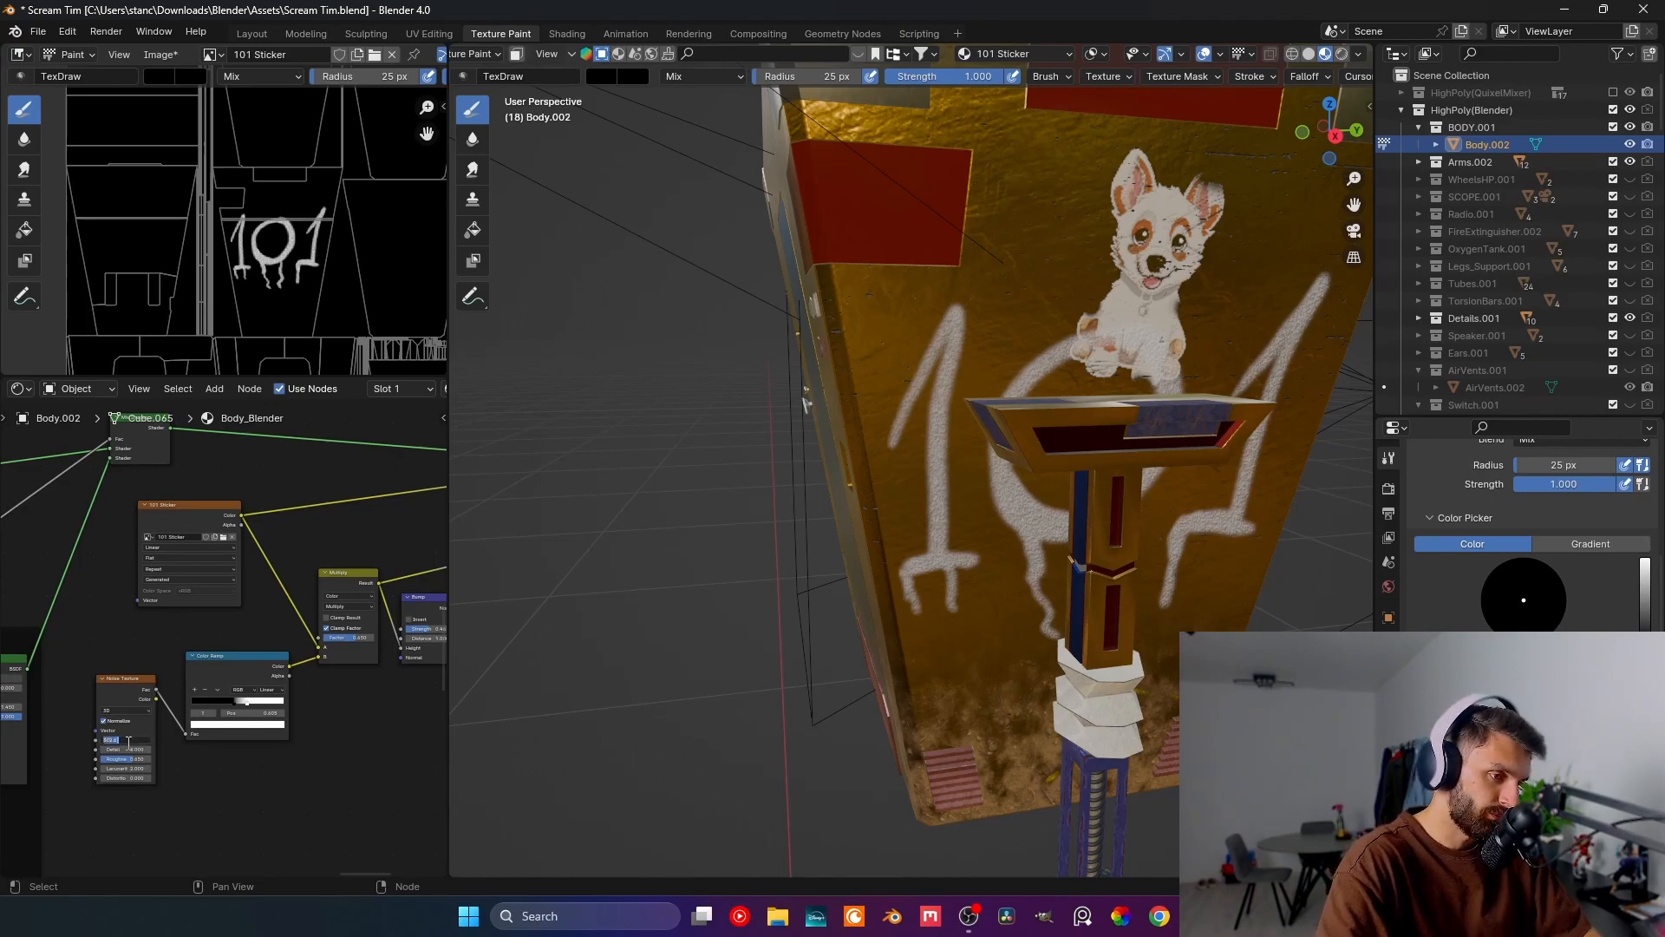
pyautogui.write('300')
pyautogui.press('Return')
# - Set the Multiply node's Factor to 0.45
pyautogui.moveTo(232, 633); pyautogui.dragTo(149, 637, button='middle')
pyautogui.moveTo(244, 702); pyautogui.dragTo(189, 686, button='middle')
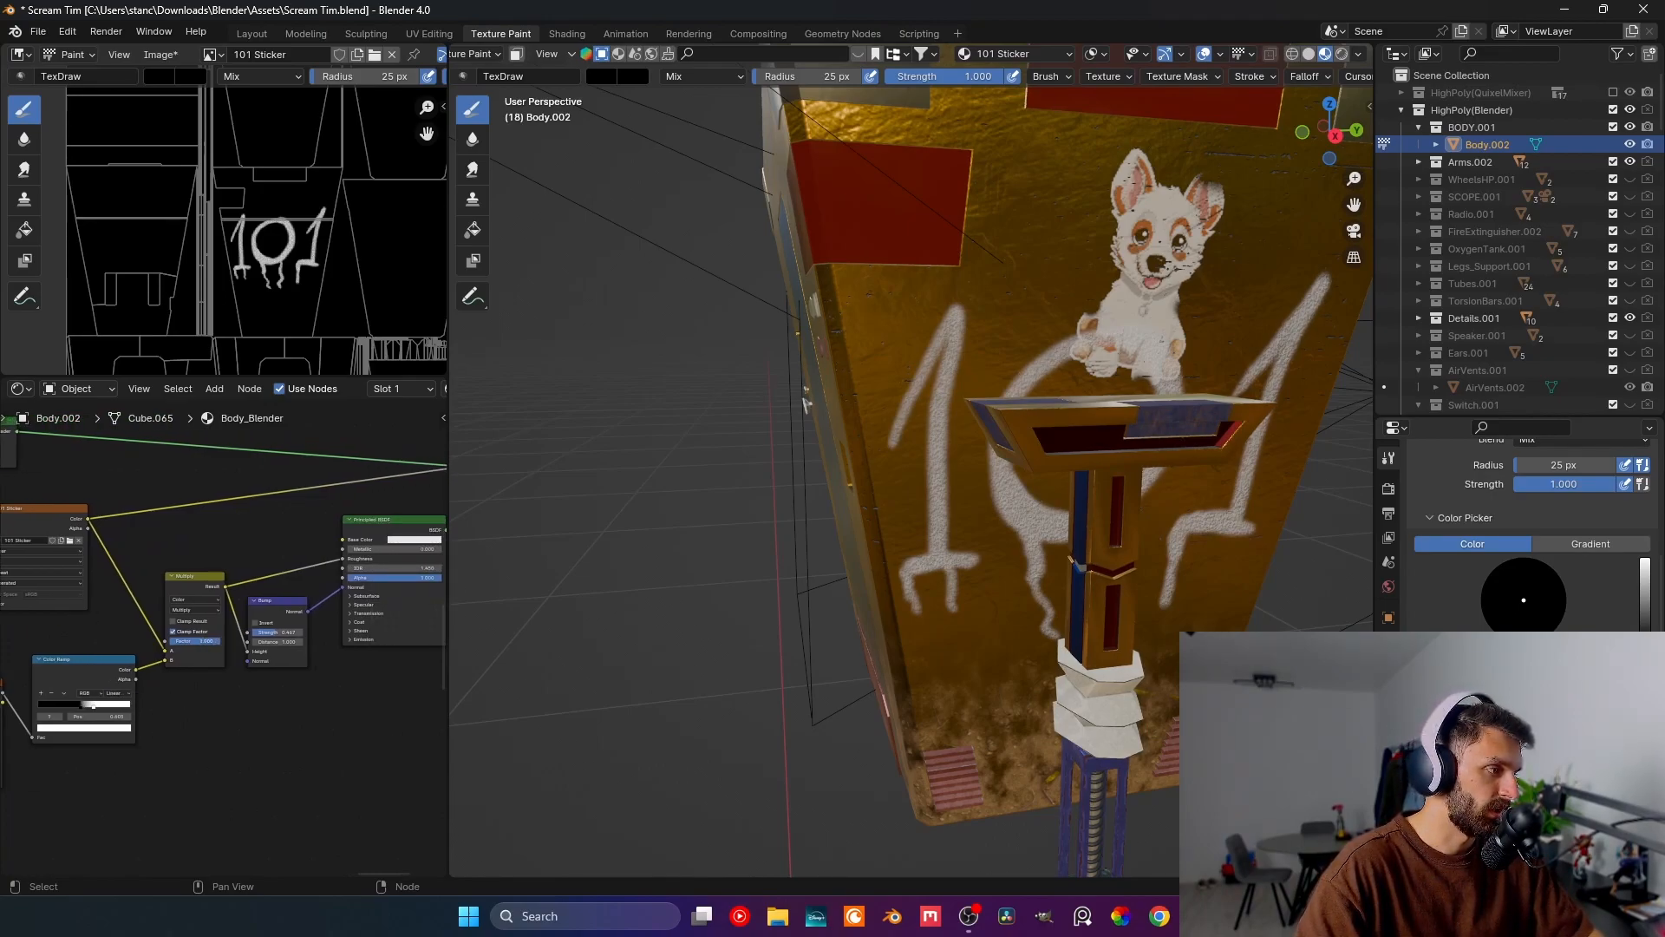
pyautogui.moveTo(184, 641); pyautogui.dragTo(218, 641)
pyautogui.click(219, 643)
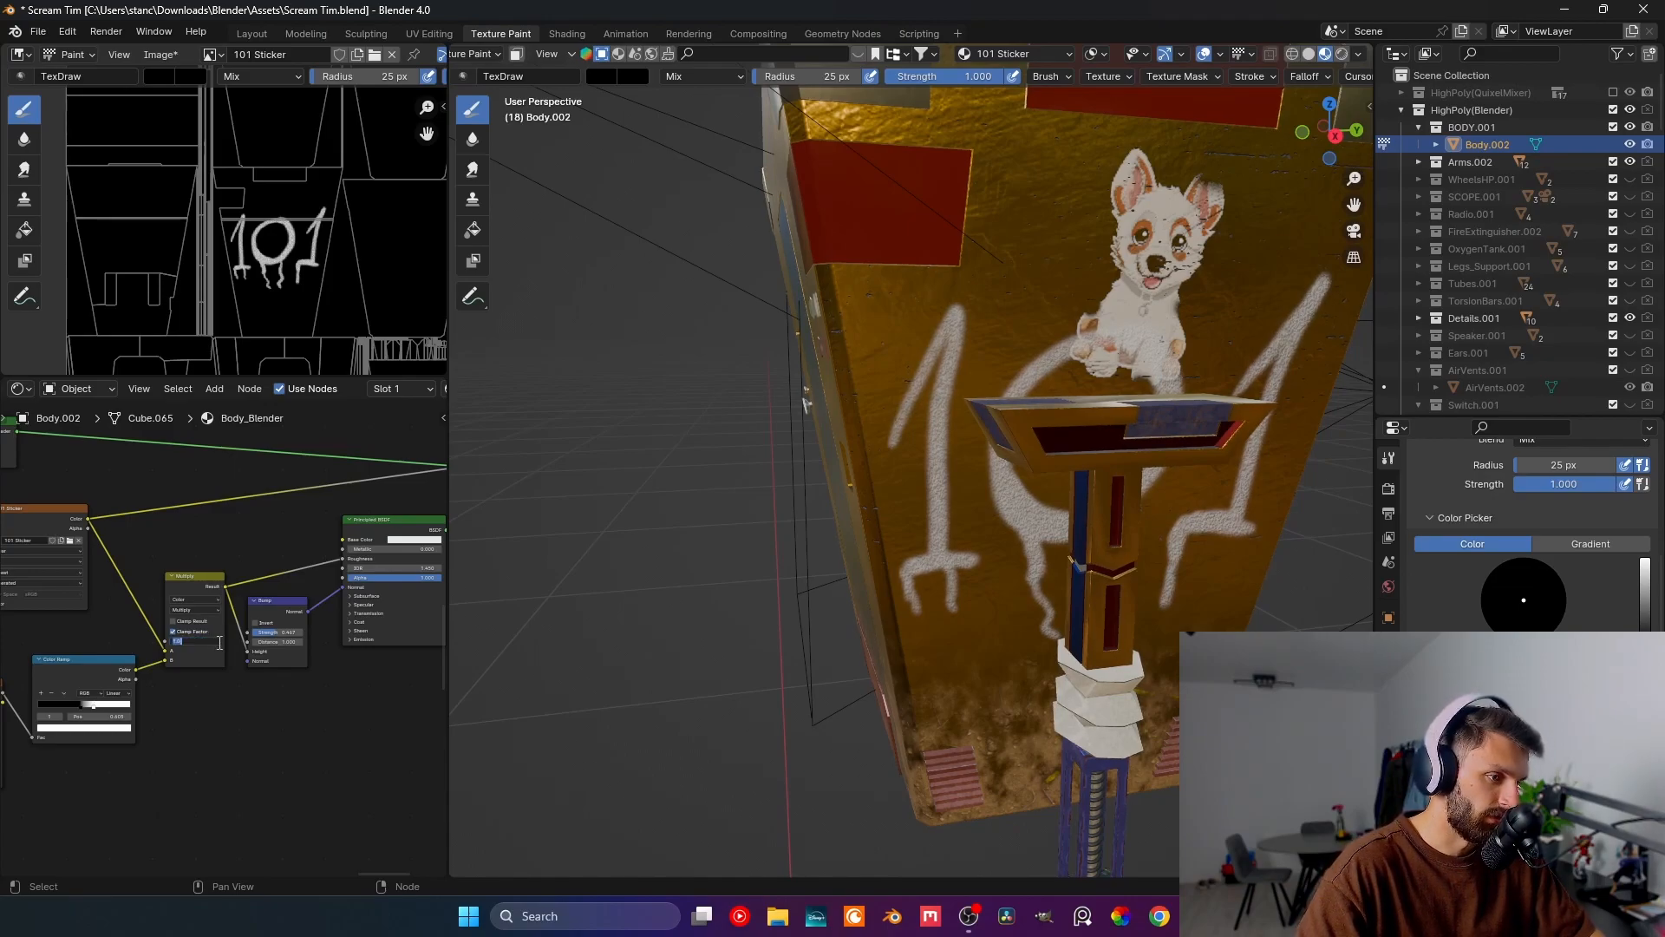
pyautogui.write('.45')
pyautogui.press('Return')
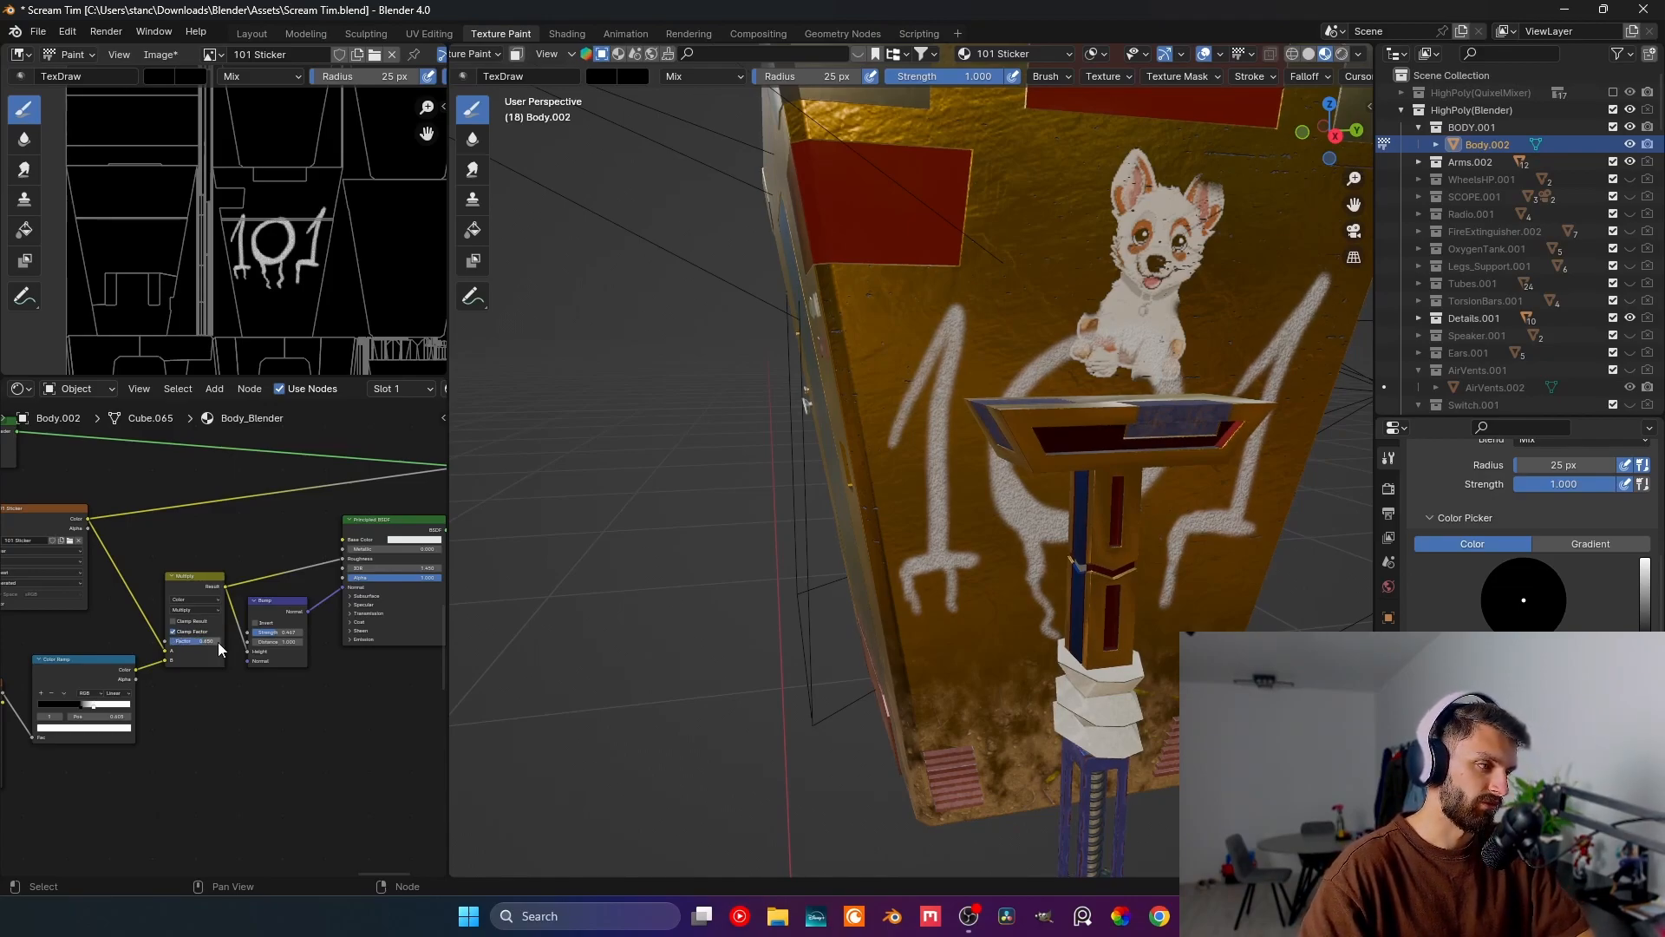
# - Set the Bump node's Strength to 0.5 and check the 101 lettering on the body from afar and up close
pyautogui.click(274, 632)
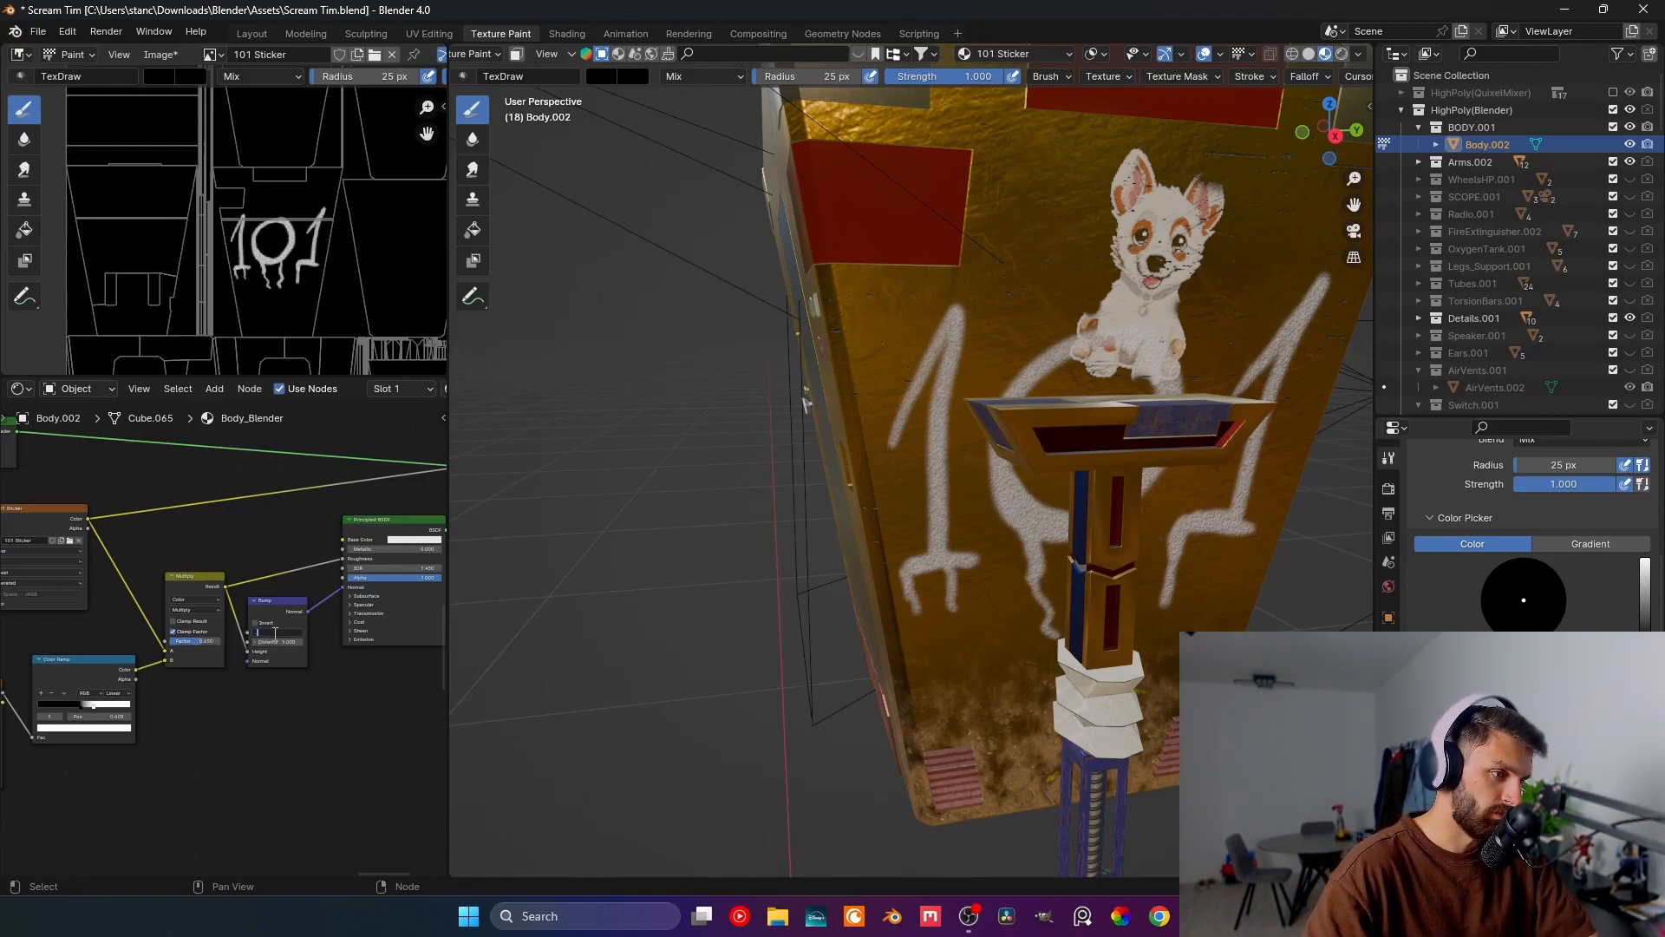
pyautogui.write('.5')
pyautogui.press('Return')
pyautogui.moveTo(684, 672)
pyautogui.mouseDown(button='middle')
pyautogui.moveTo(744, 575)
pyautogui.moveTo(822, 569)
pyautogui.moveTo(810, 584)
pyautogui.moveTo(771, 530)
pyautogui.moveTo(940, 536)
pyautogui.mouseUp(button='middle')
pyautogui.scroll(-4, 823, 568)
pyautogui.click(26, 525)
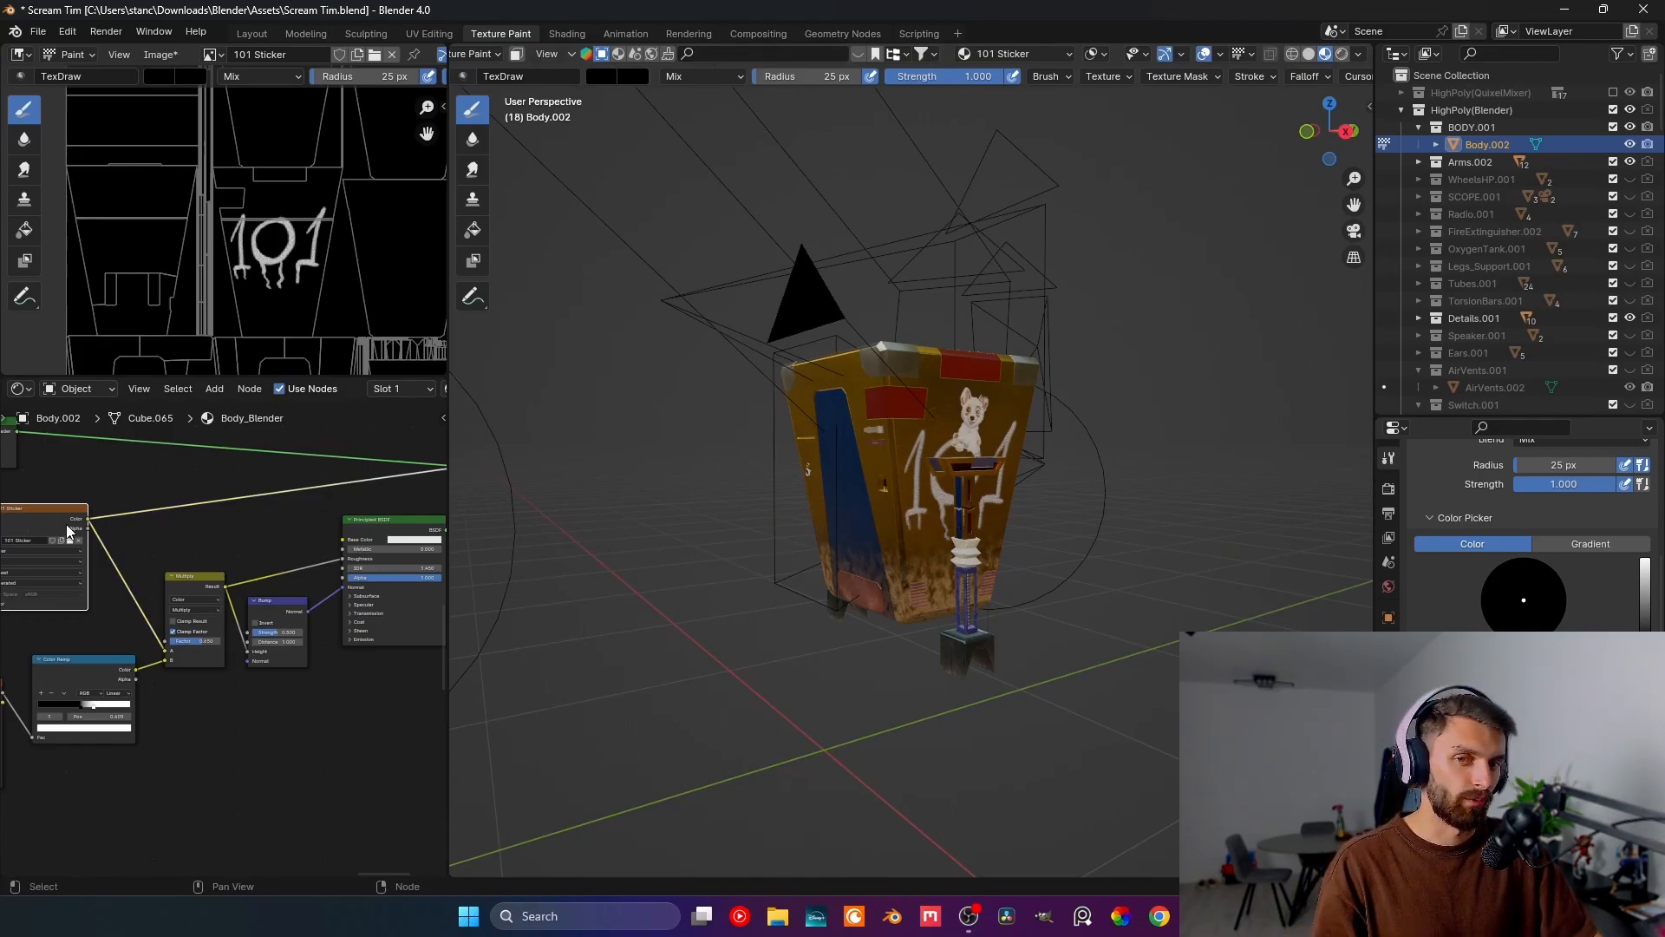
pyautogui.scroll(5, 791, 469)
pyautogui.moveTo(806, 468); pyautogui.dragTo(824, 508, button='middle')
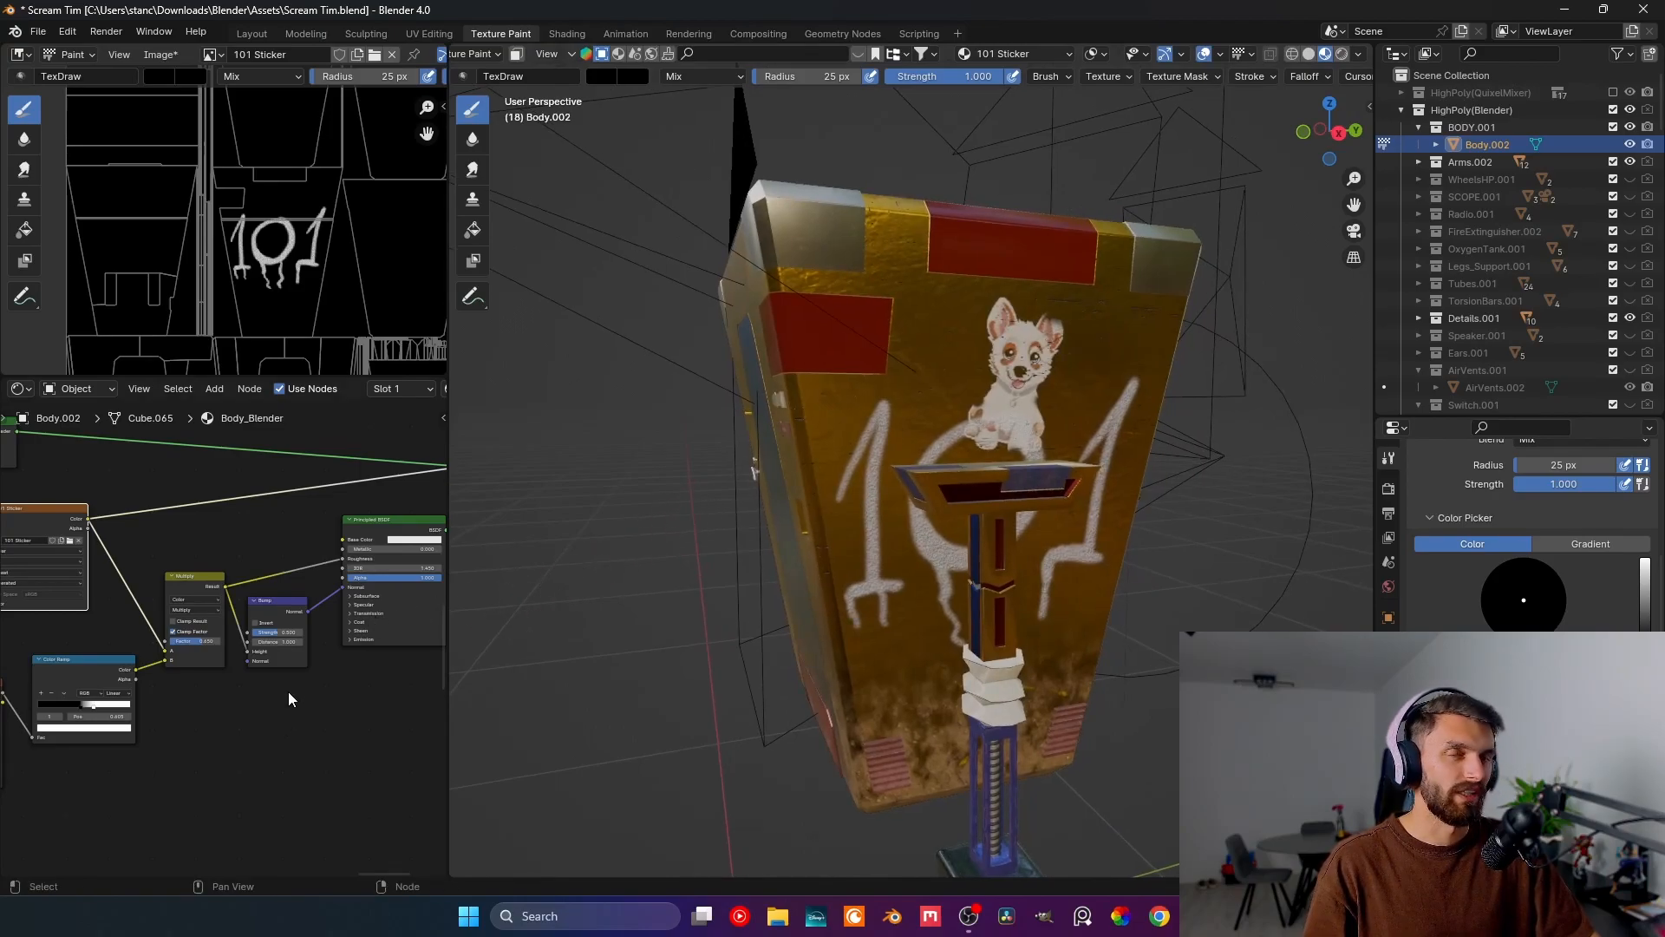
# - Try red as the sticker Principled BSDF's Base Color and return it to white
pyautogui.moveTo(286, 670); pyautogui.dragTo(260, 686, button='middle')
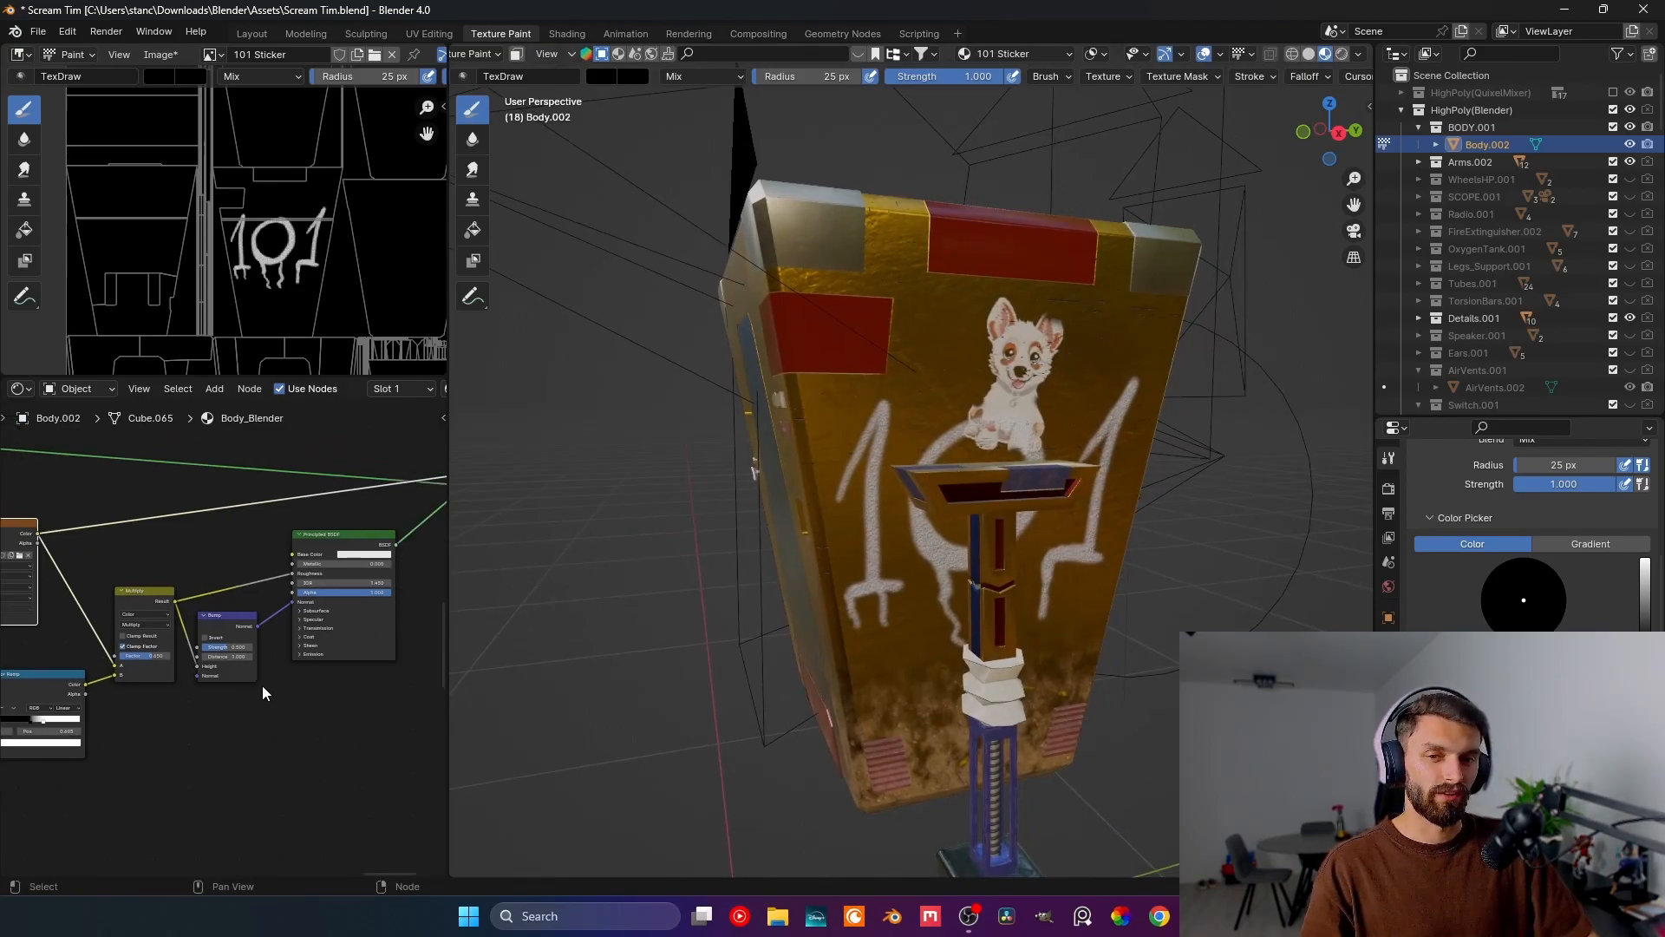
pyautogui.click(364, 554)
pyautogui.click(410, 434)
pyautogui.click(358, 425)
pyautogui.click(382, 486)
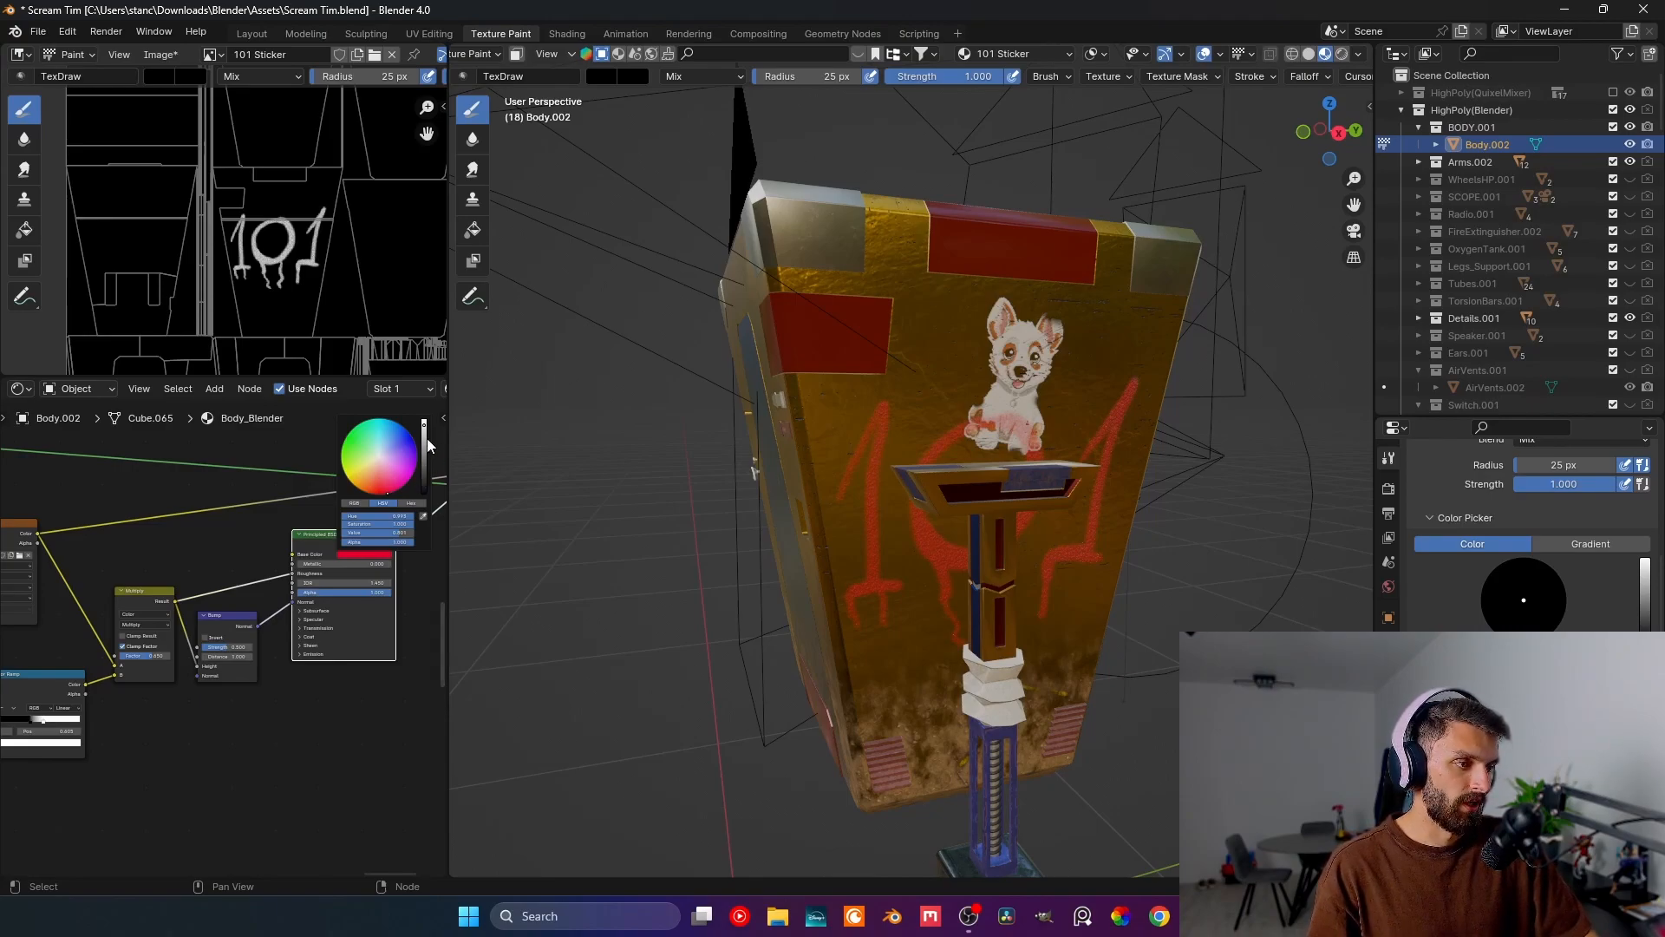
pyautogui.moveTo(425, 458); pyautogui.dragTo(424, 423)
pyautogui.moveTo(381, 516)
pyautogui.mouseDown()
pyautogui.moveTo(404, 516)
pyautogui.moveTo(342, 525)
pyautogui.moveTo(412, 516)
pyautogui.mouseUp()
pyautogui.click(372, 460)
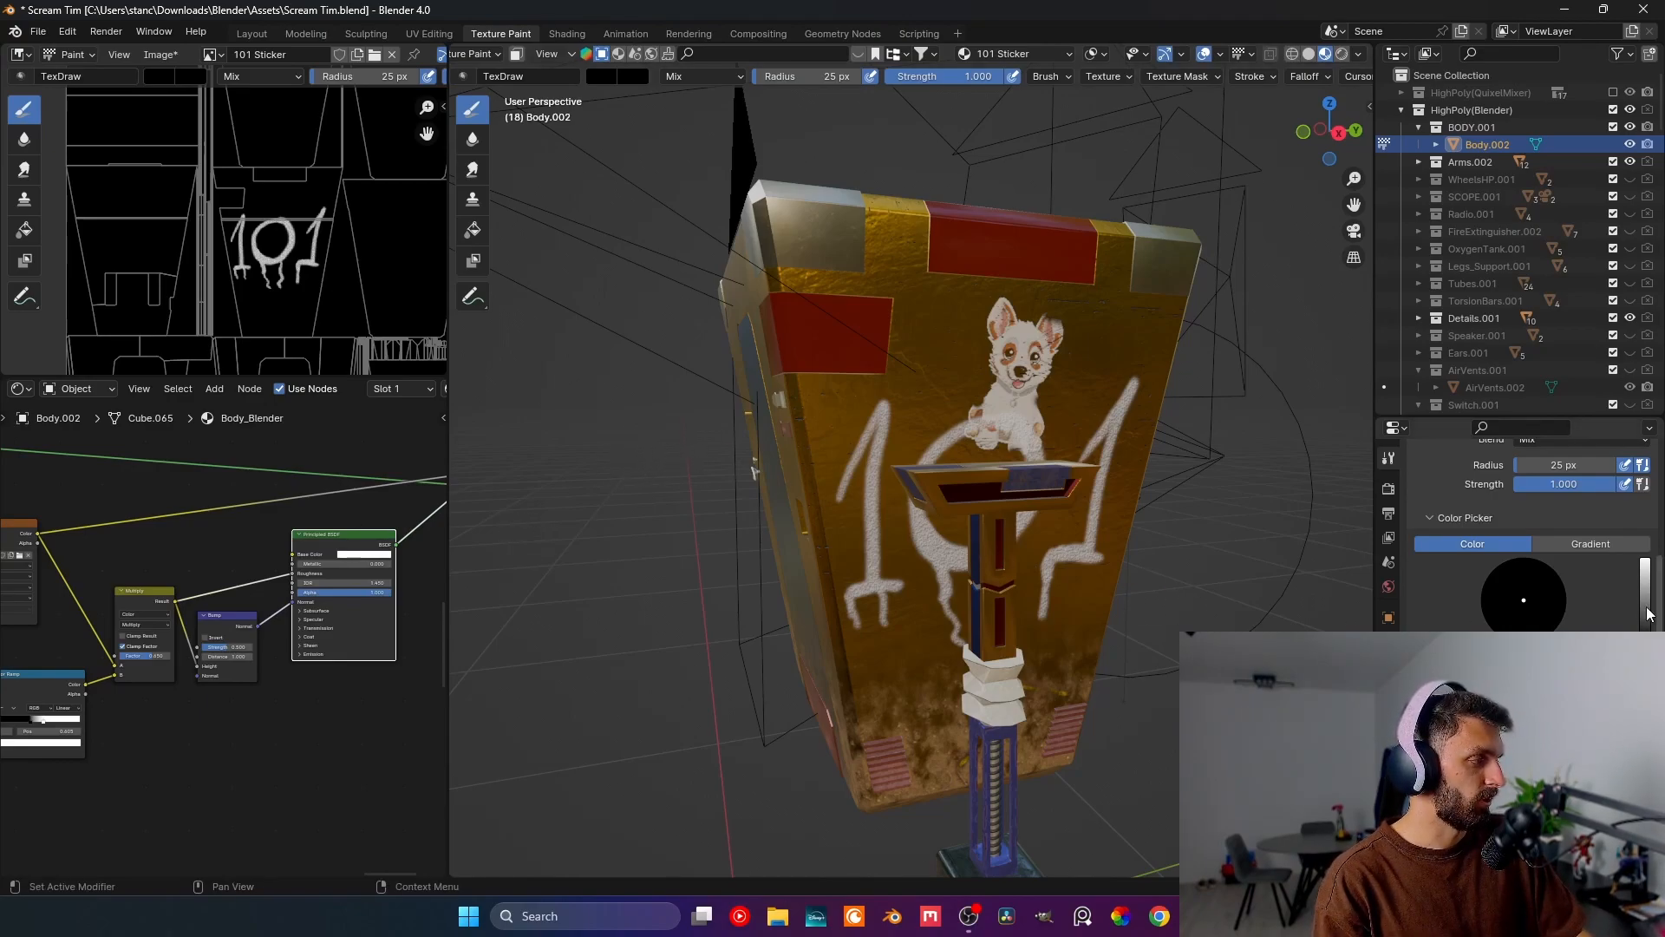
# - Set the brush color to white and thicken the 101 lettering on the 101 Sticker image in the right orthographic view
pyautogui.moveTo(1645, 622); pyautogui.dragTo(1646, 559)
pyautogui.moveTo(207, 676); pyautogui.dragTo(380, 706, button='middle')
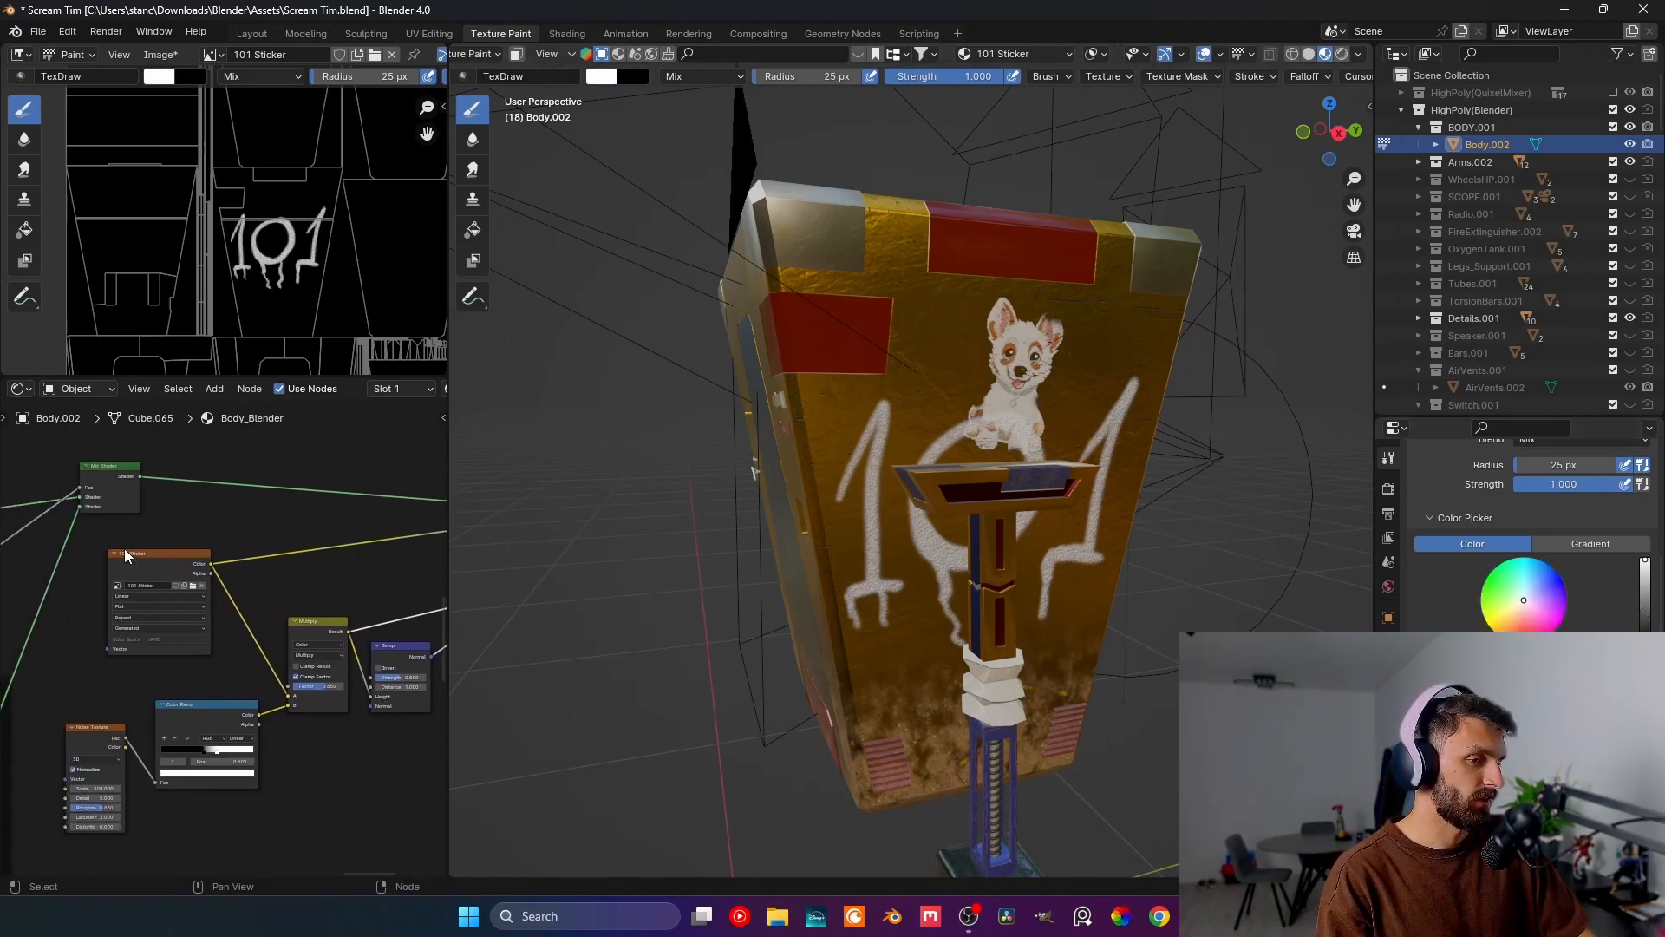
pyautogui.click(124, 551)
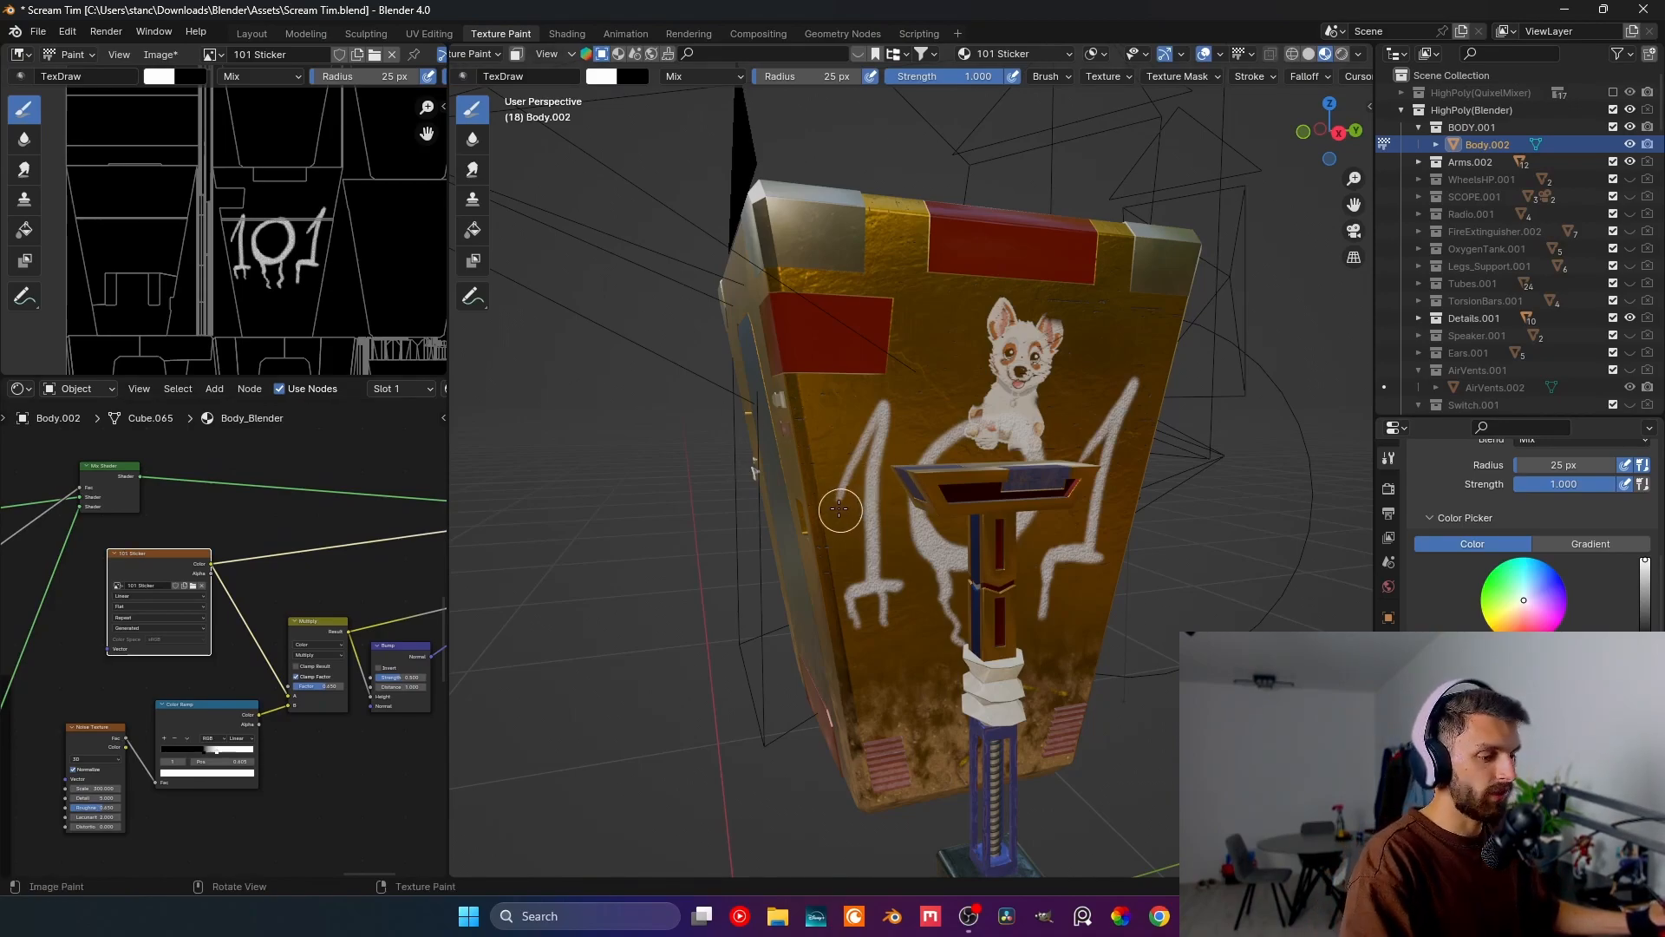
pyautogui.press('KP_3')
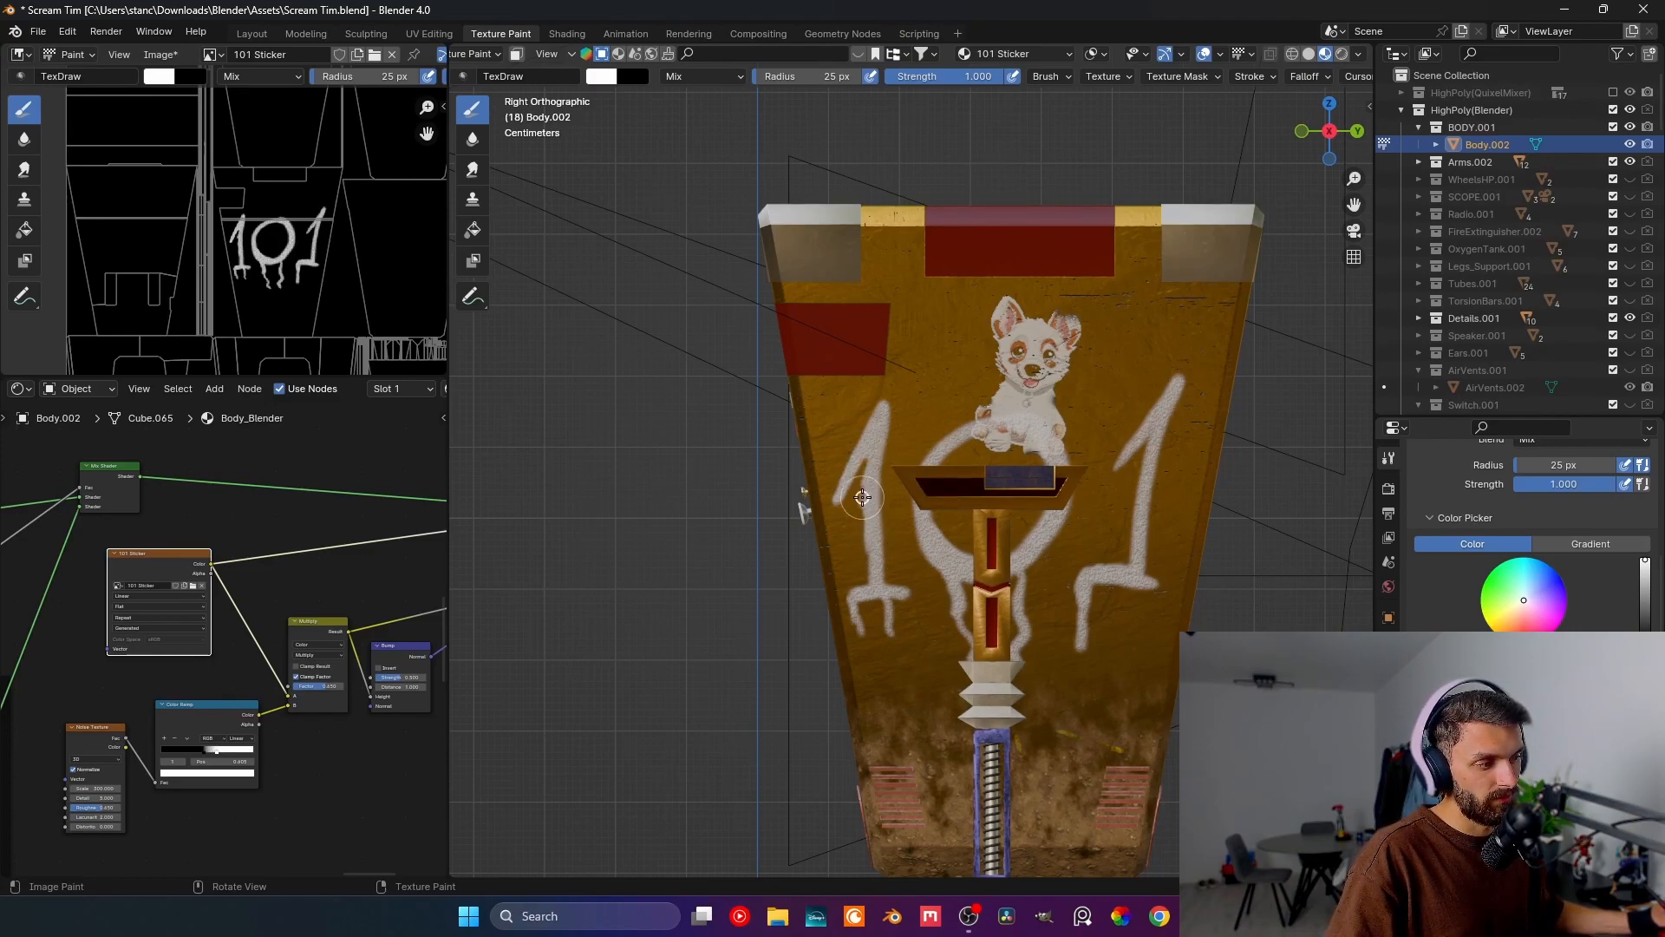
pyautogui.moveTo(865, 510); pyautogui.dragTo(871, 568)
pyautogui.hotkey('ctrl', 'z')
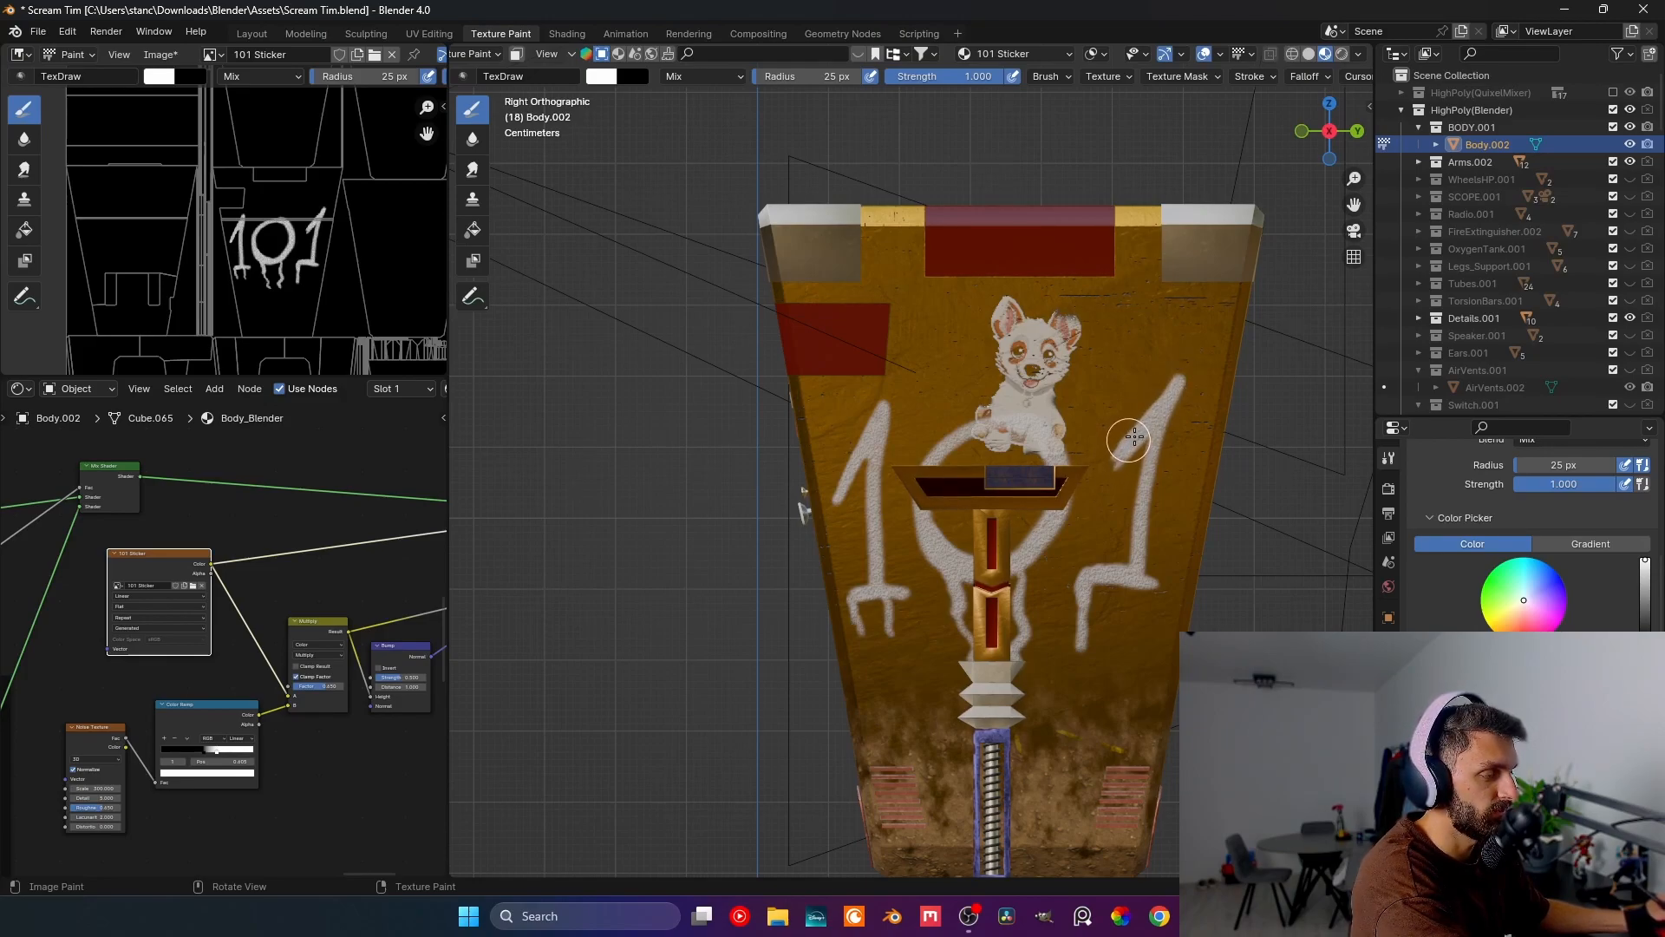
pyautogui.hotkey('ctrl', 'z')
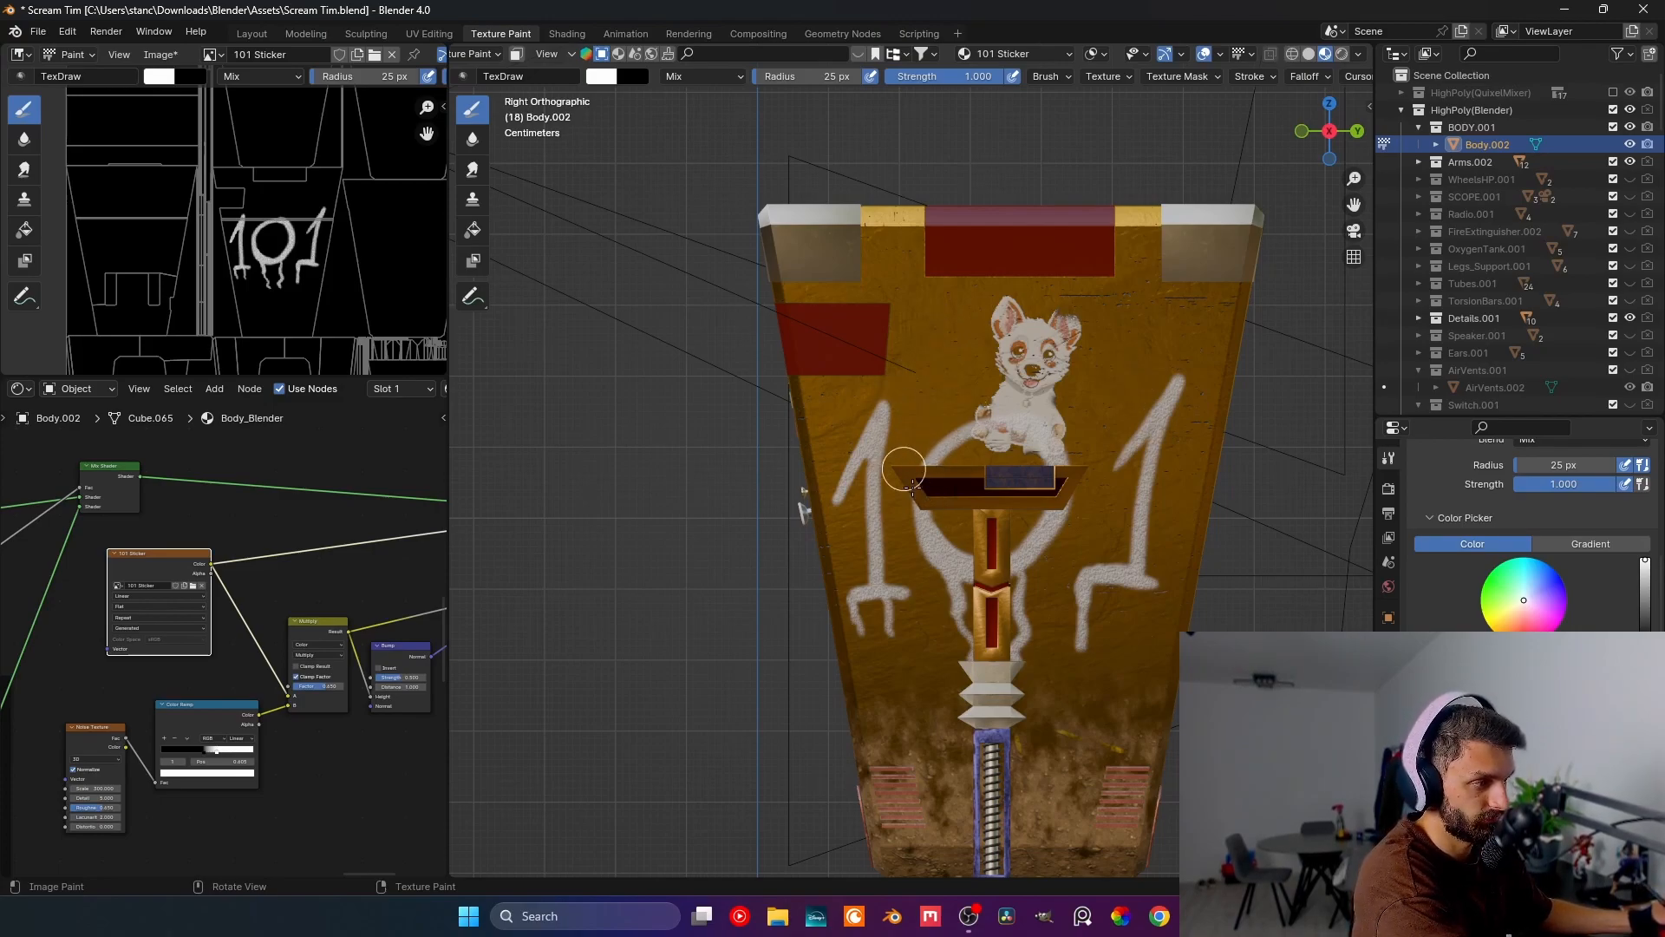
pyautogui.moveTo(933, 443)
pyautogui.mouseDown()
pyautogui.moveTo(993, 413)
pyautogui.moveTo(922, 481)
pyautogui.moveTo(920, 464)
pyautogui.moveTo(912, 503)
pyautogui.moveTo(937, 558)
pyautogui.moveTo(963, 516)
pyautogui.moveTo(1038, 554)
pyautogui.moveTo(1063, 494)
pyautogui.moveTo(1056, 461)
pyautogui.moveTo(996, 431)
pyautogui.moveTo(950, 451)
pyautogui.moveTo(1051, 436)
pyautogui.mouseUp()
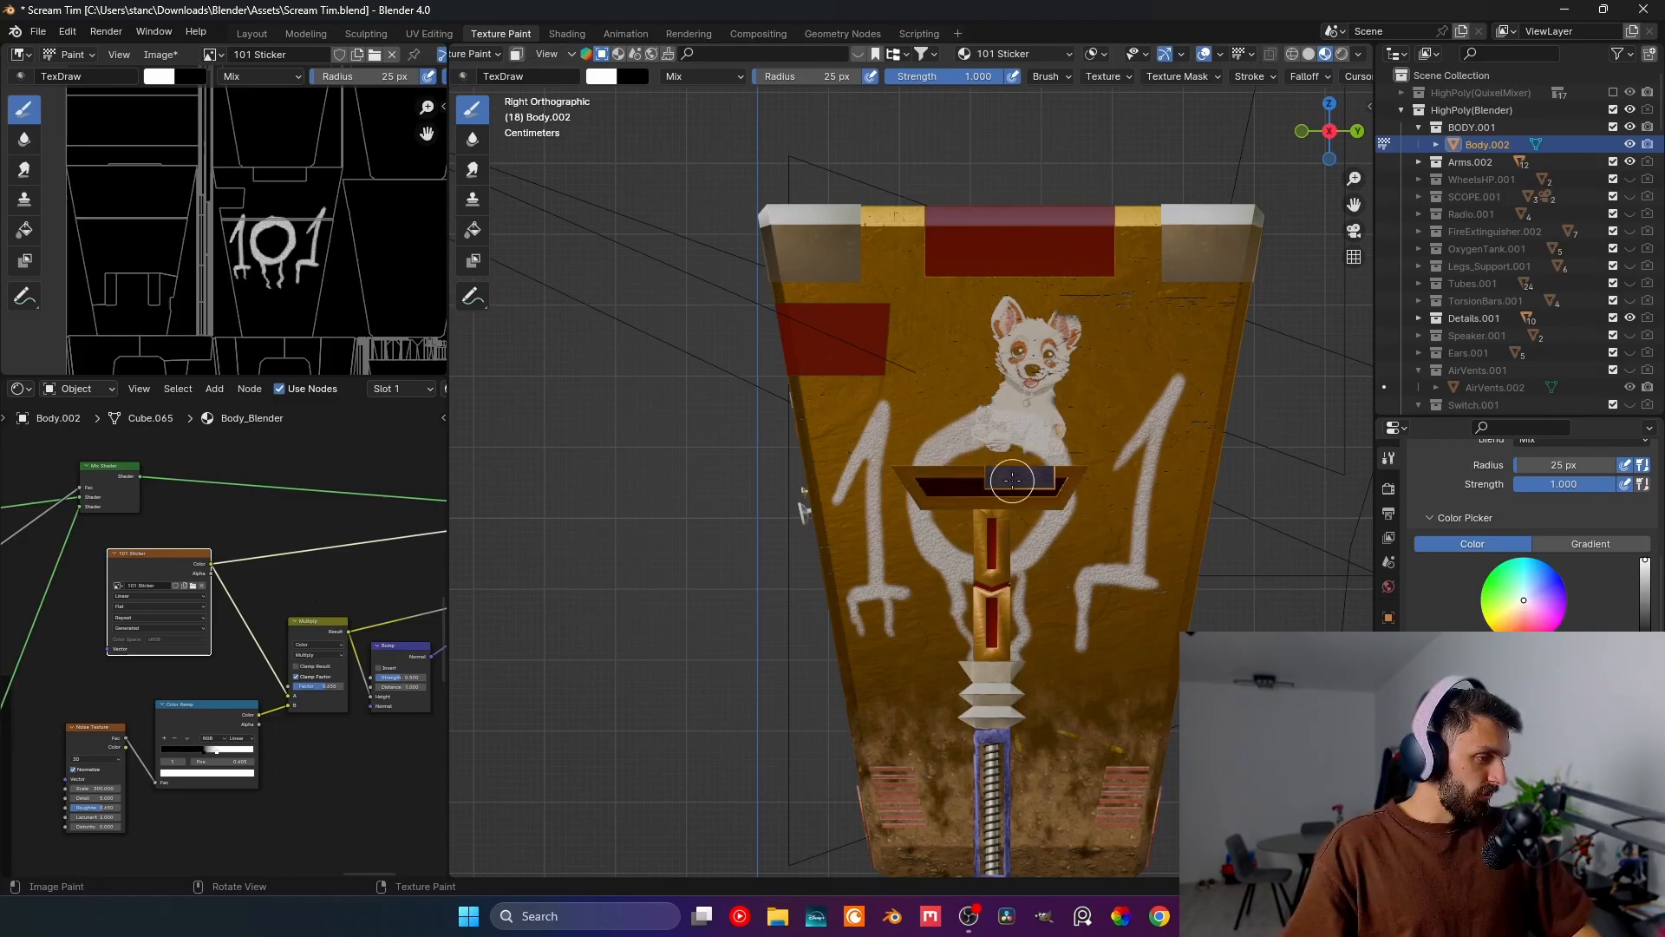
pyautogui.scroll(-3, 907, 602)
pyautogui.moveTo(906, 602)
pyautogui.mouseDown(button='middle')
pyautogui.moveTo(963, 592)
pyautogui.moveTo(929, 596)
pyautogui.mouseUp(button='middle')
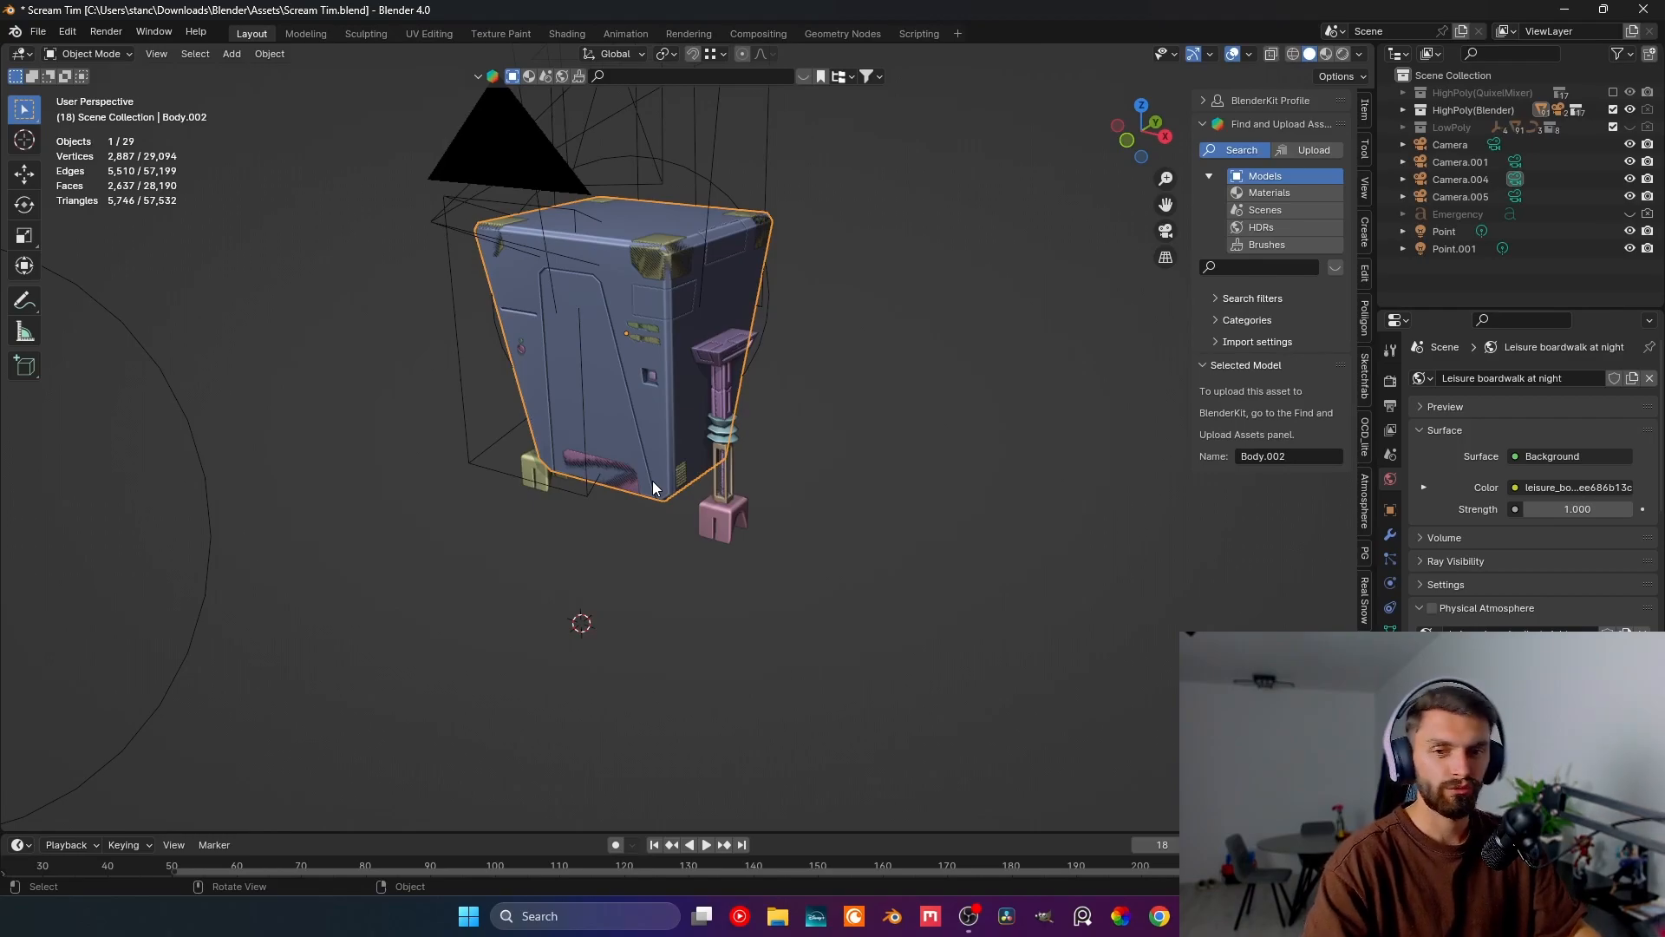
pyautogui.moveTo(652, 480); pyautogui.dragTo(687, 471, button='middle')
pyautogui.press('KP_5')
pyautogui.press('KP_1')
pyautogui.click(892, 388)
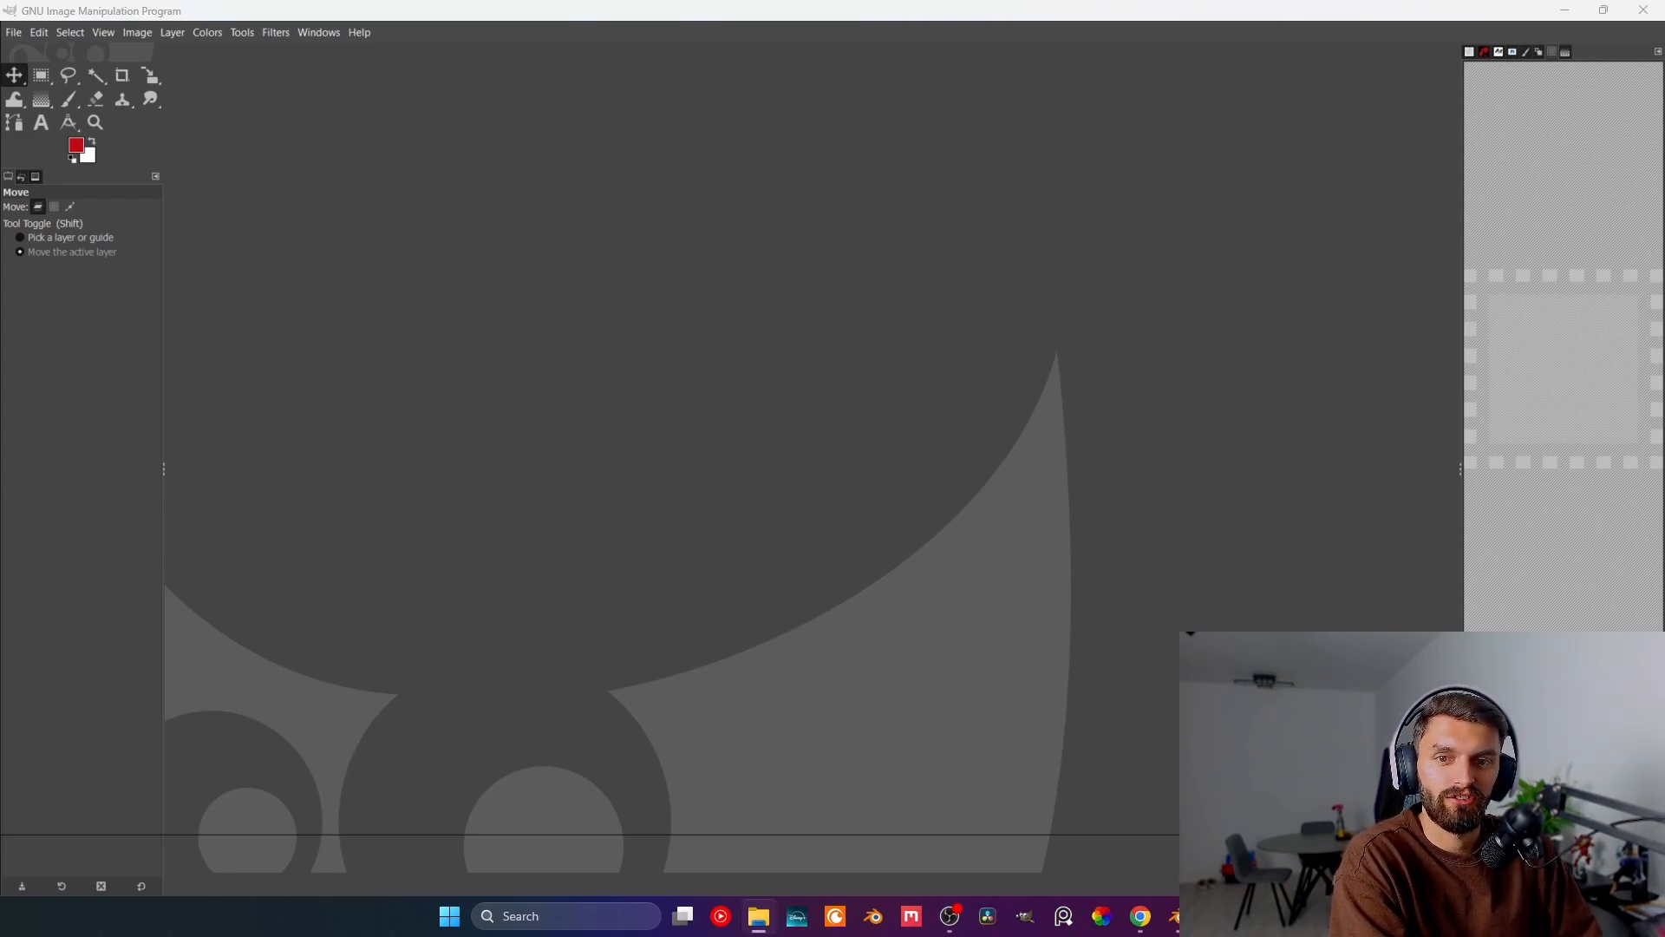
# - Load the 1200px-Star_of_life2.svg.png image into GIMP and fuzzy-select the star's blue area
pyautogui.moveTo(1225, 351); pyautogui.dragTo(1079, 284)
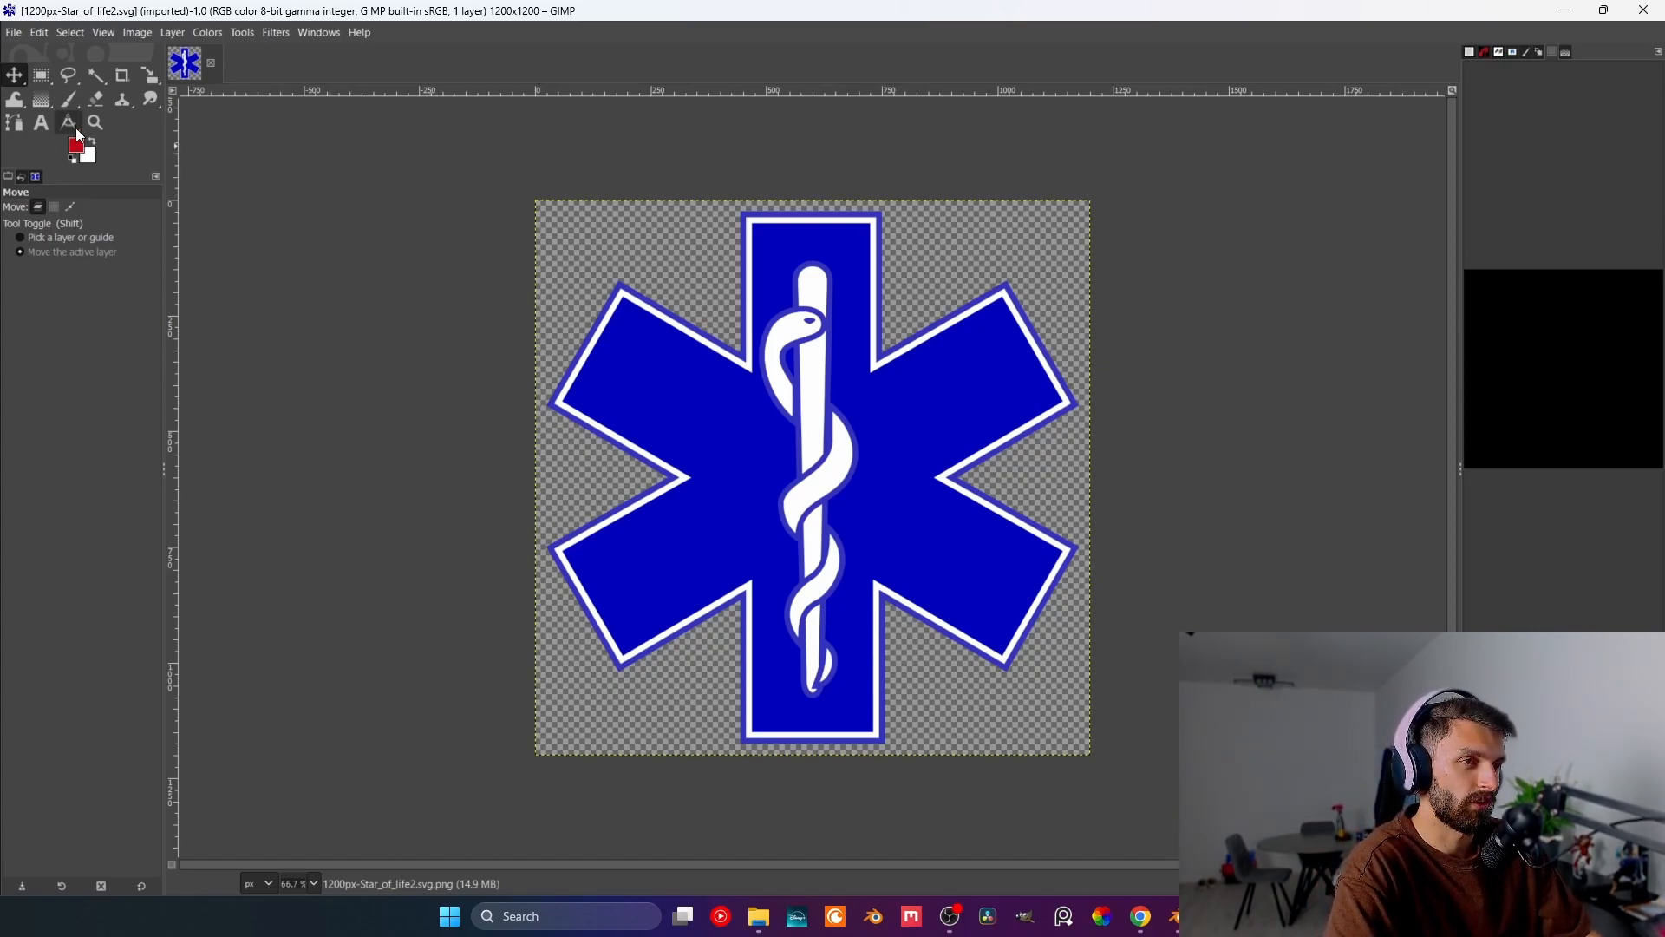
pyautogui.click(95, 96)
pyautogui.click(93, 81)
pyautogui.click(691, 468)
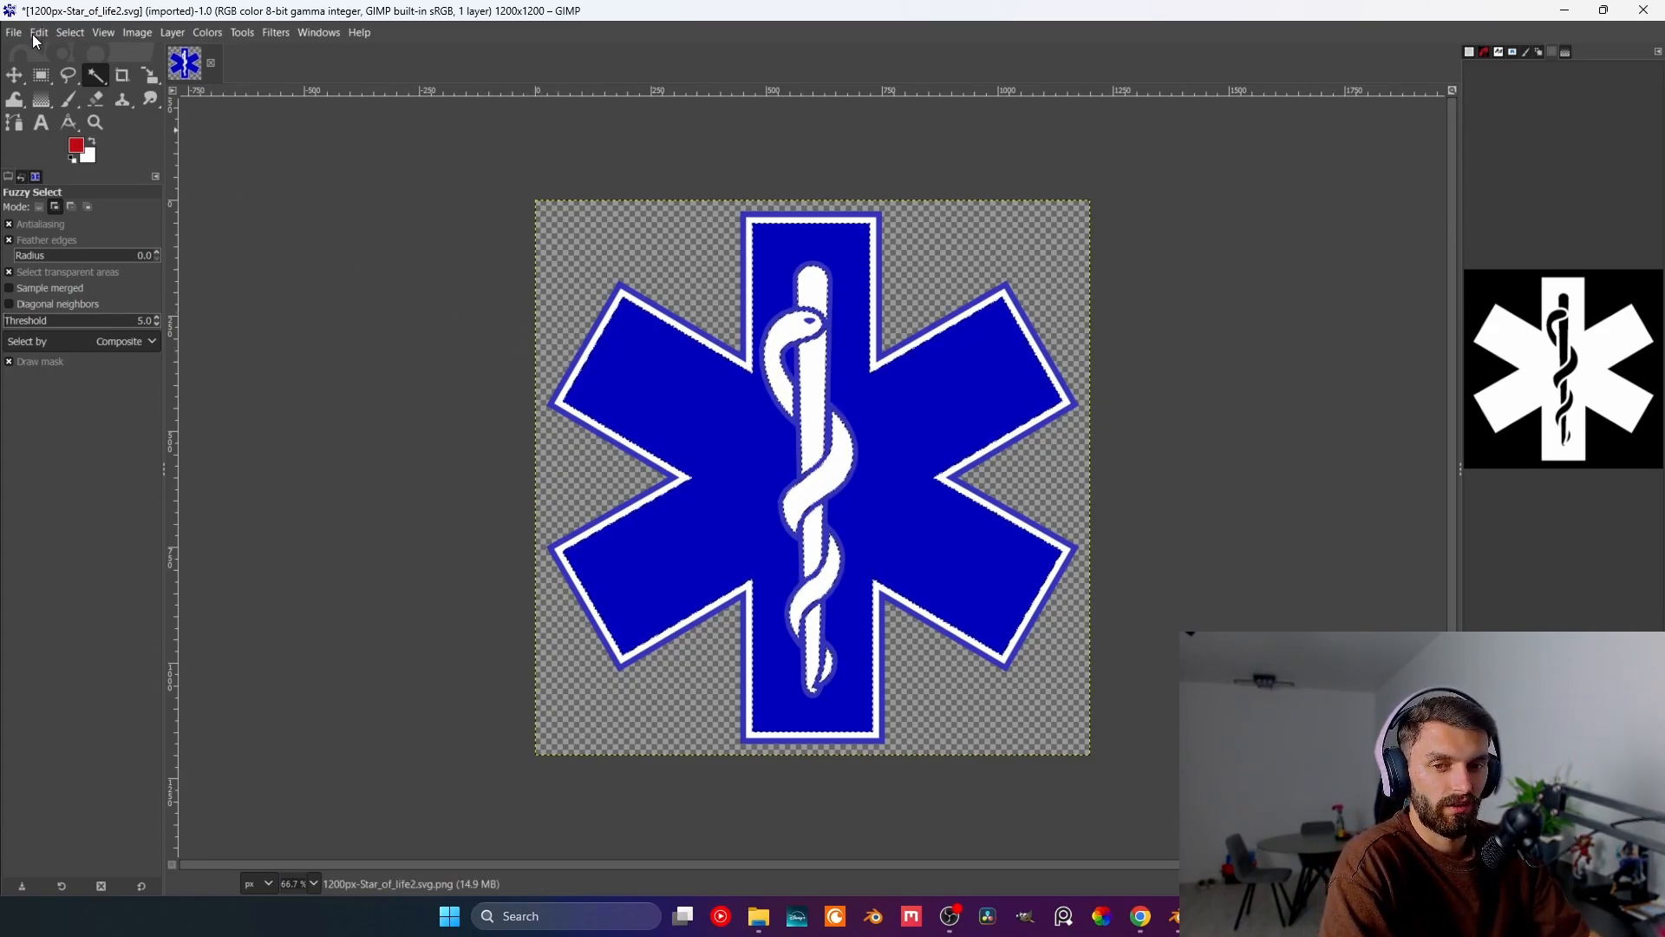
# - Fill the selected star area with orange c04309 as the foreground color and clear the selection
pyautogui.click(77, 149)
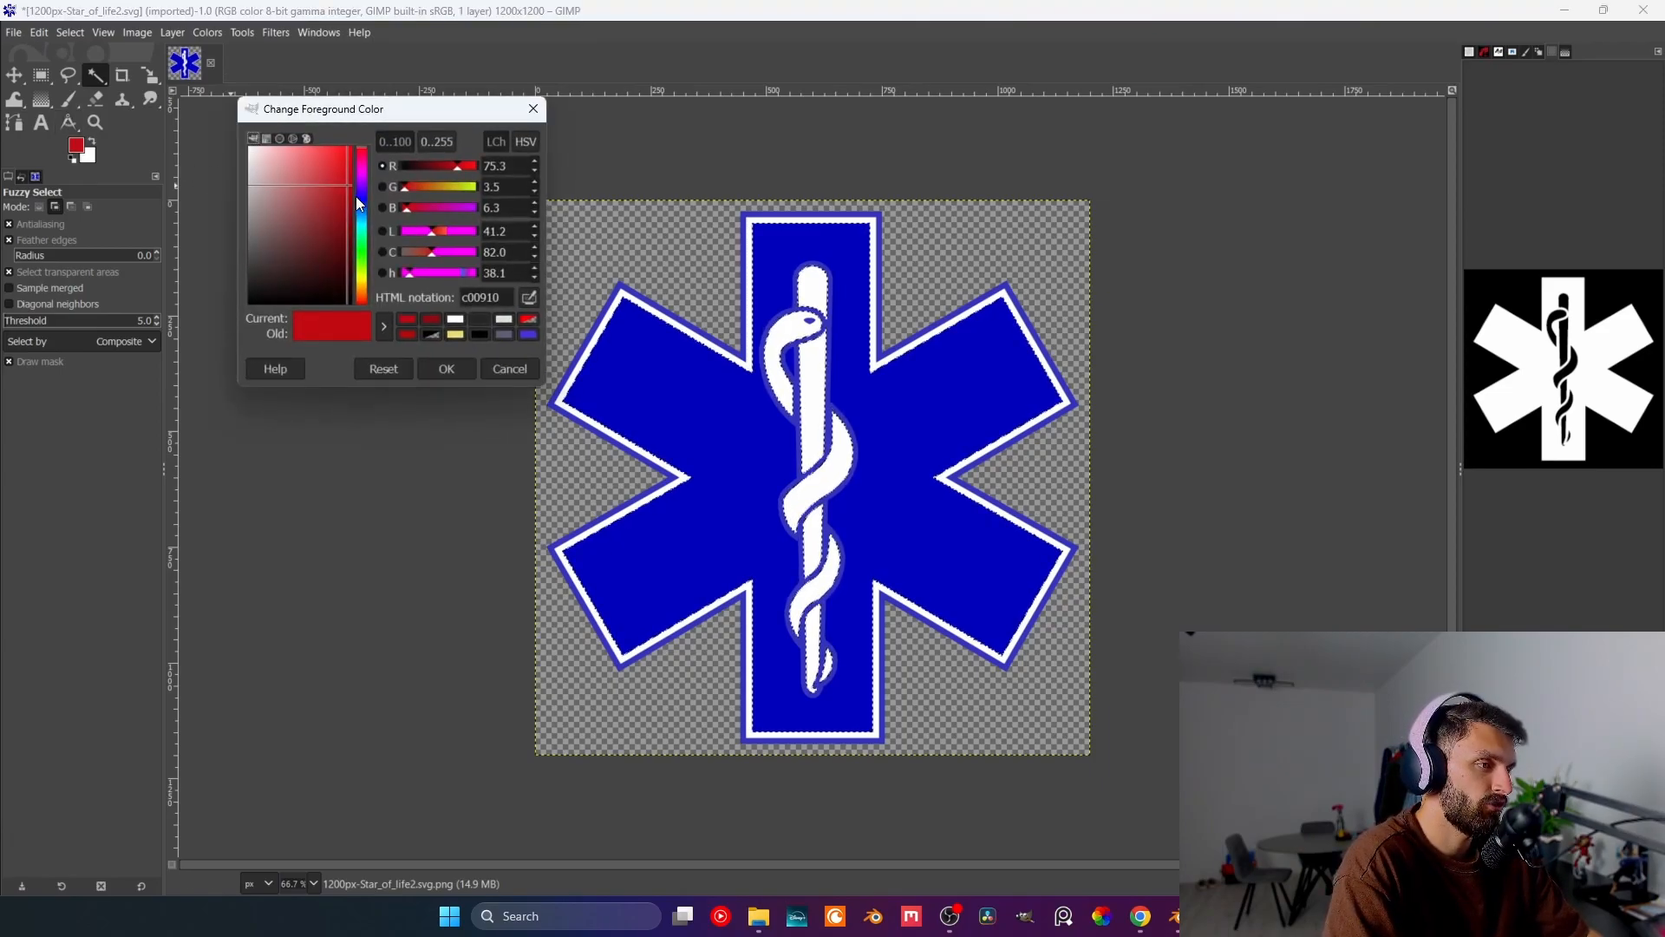
pyautogui.moveTo(362, 199); pyautogui.dragTo(363, 299)
pyautogui.click(434, 367)
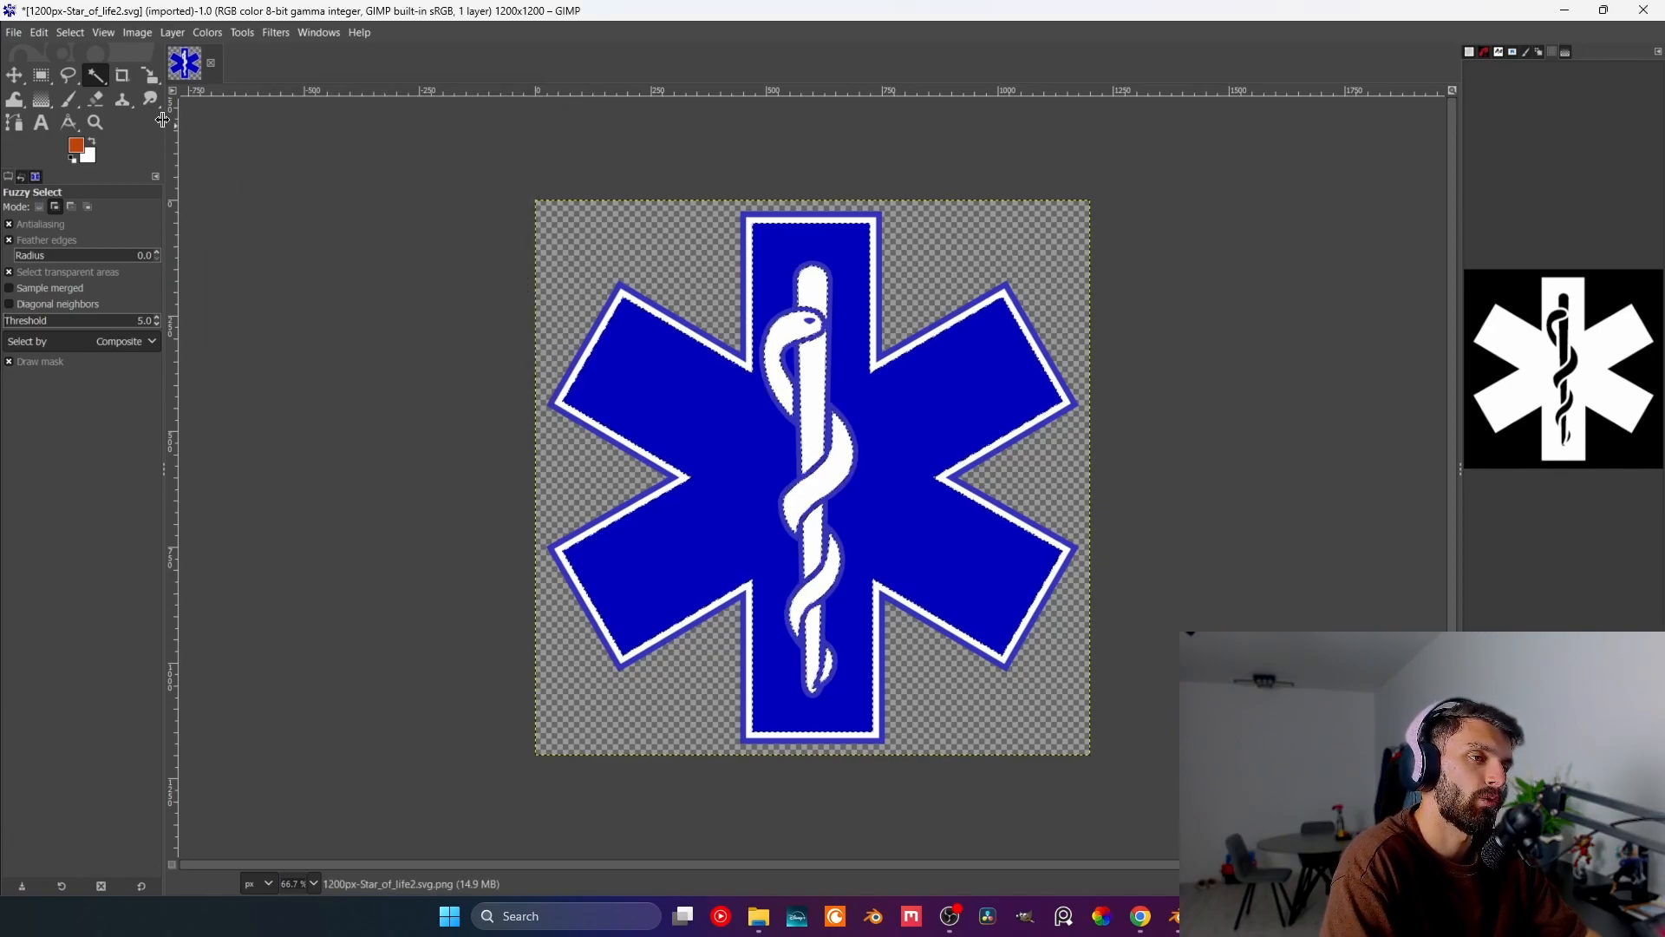
pyautogui.click(39, 32)
pyautogui.click(169, 340)
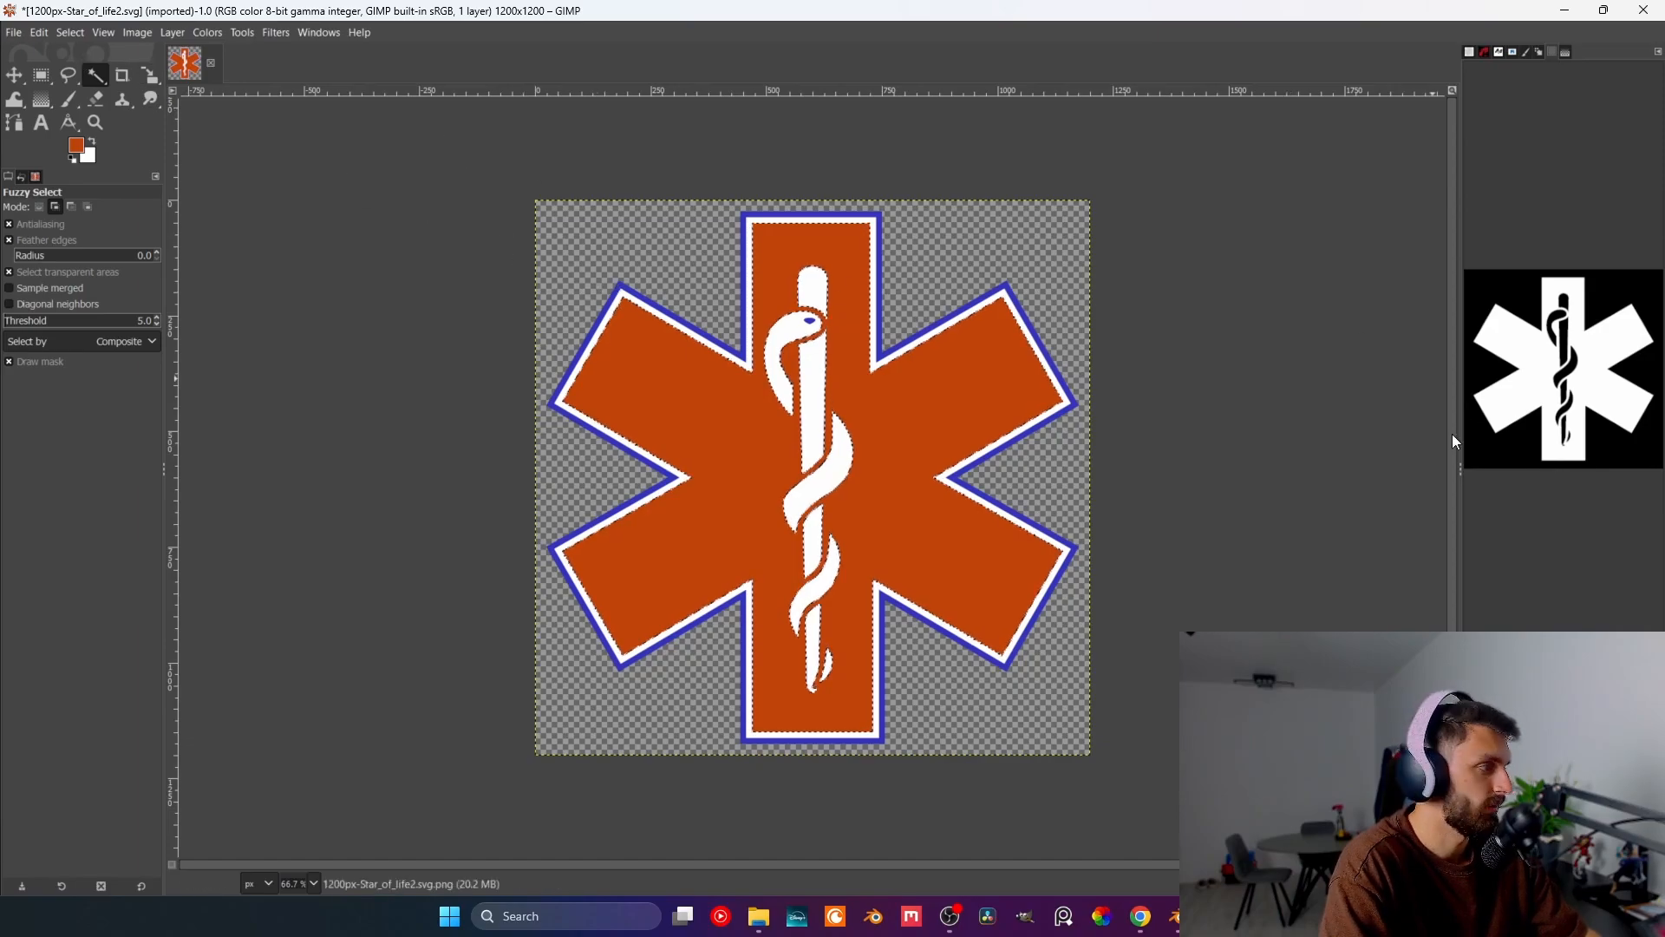
pyautogui.hotkey('ctrl', 'shift', 'a')
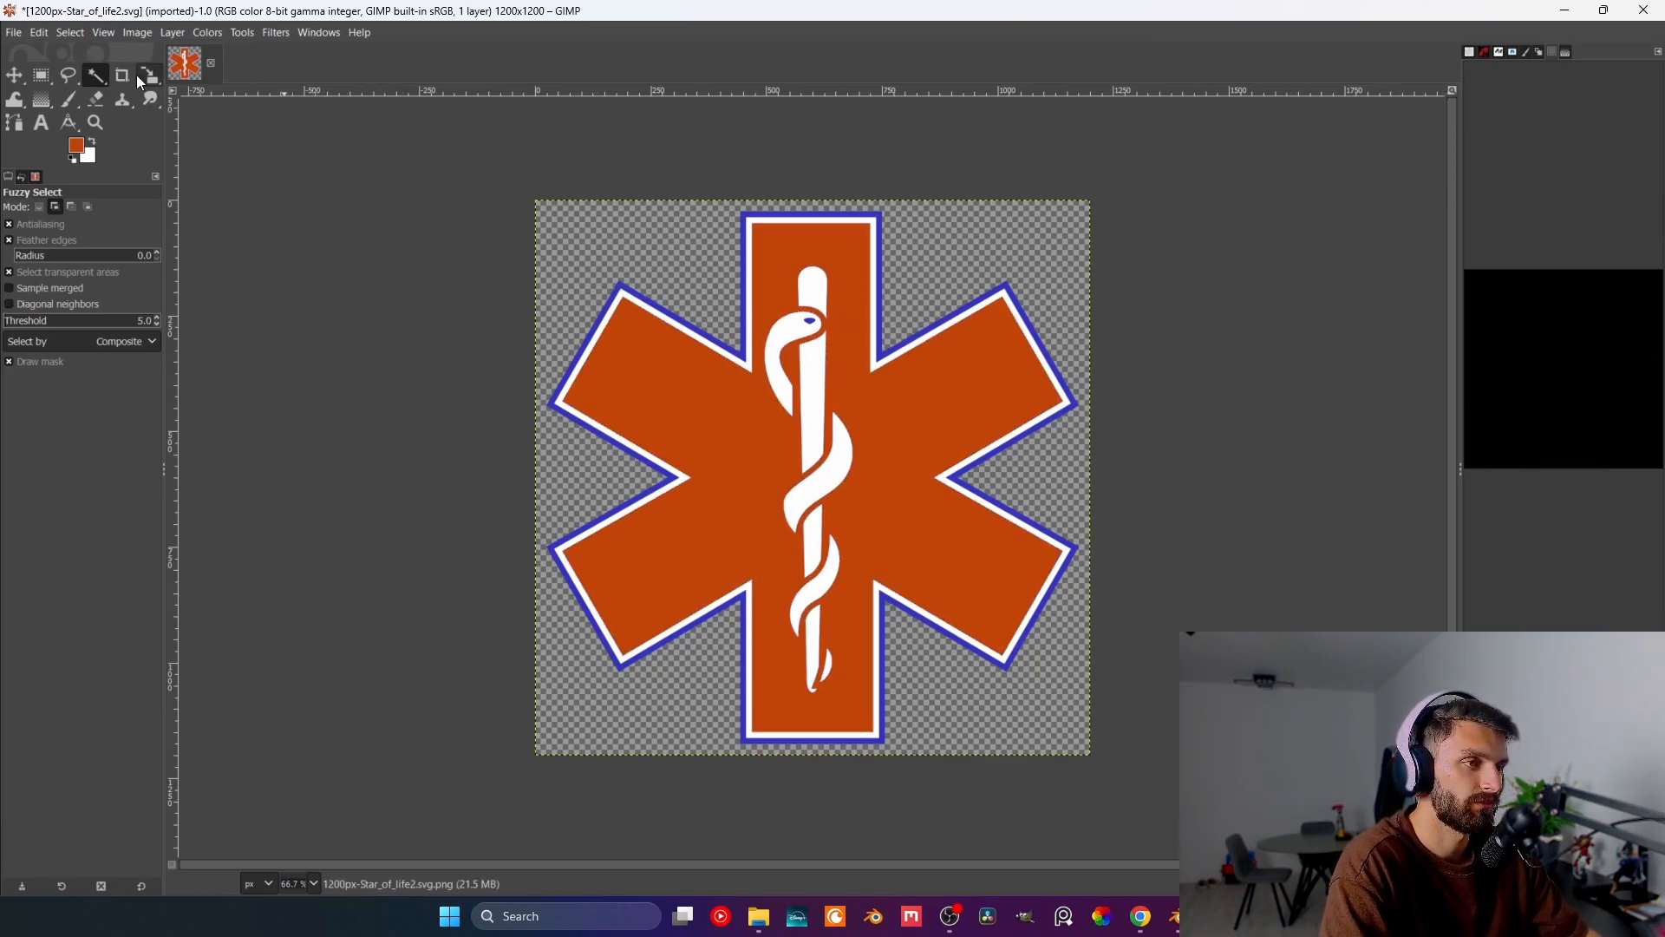
# - Fuzzy-select all the white pieces of the snake and staff in the star's center
pyautogui.moveTo(775, 342); pyautogui.dragTo(779, 339)
pyautogui.keyDown('shift'); pyautogui.click(828, 407); pyautogui.keyUp('shift')
pyautogui.keyDown('shift'); pyautogui.click(846, 439); pyautogui.keyUp('shift')
pyautogui.keyDown('shift'); pyautogui.click(825, 674); pyautogui.keyUp('shift')
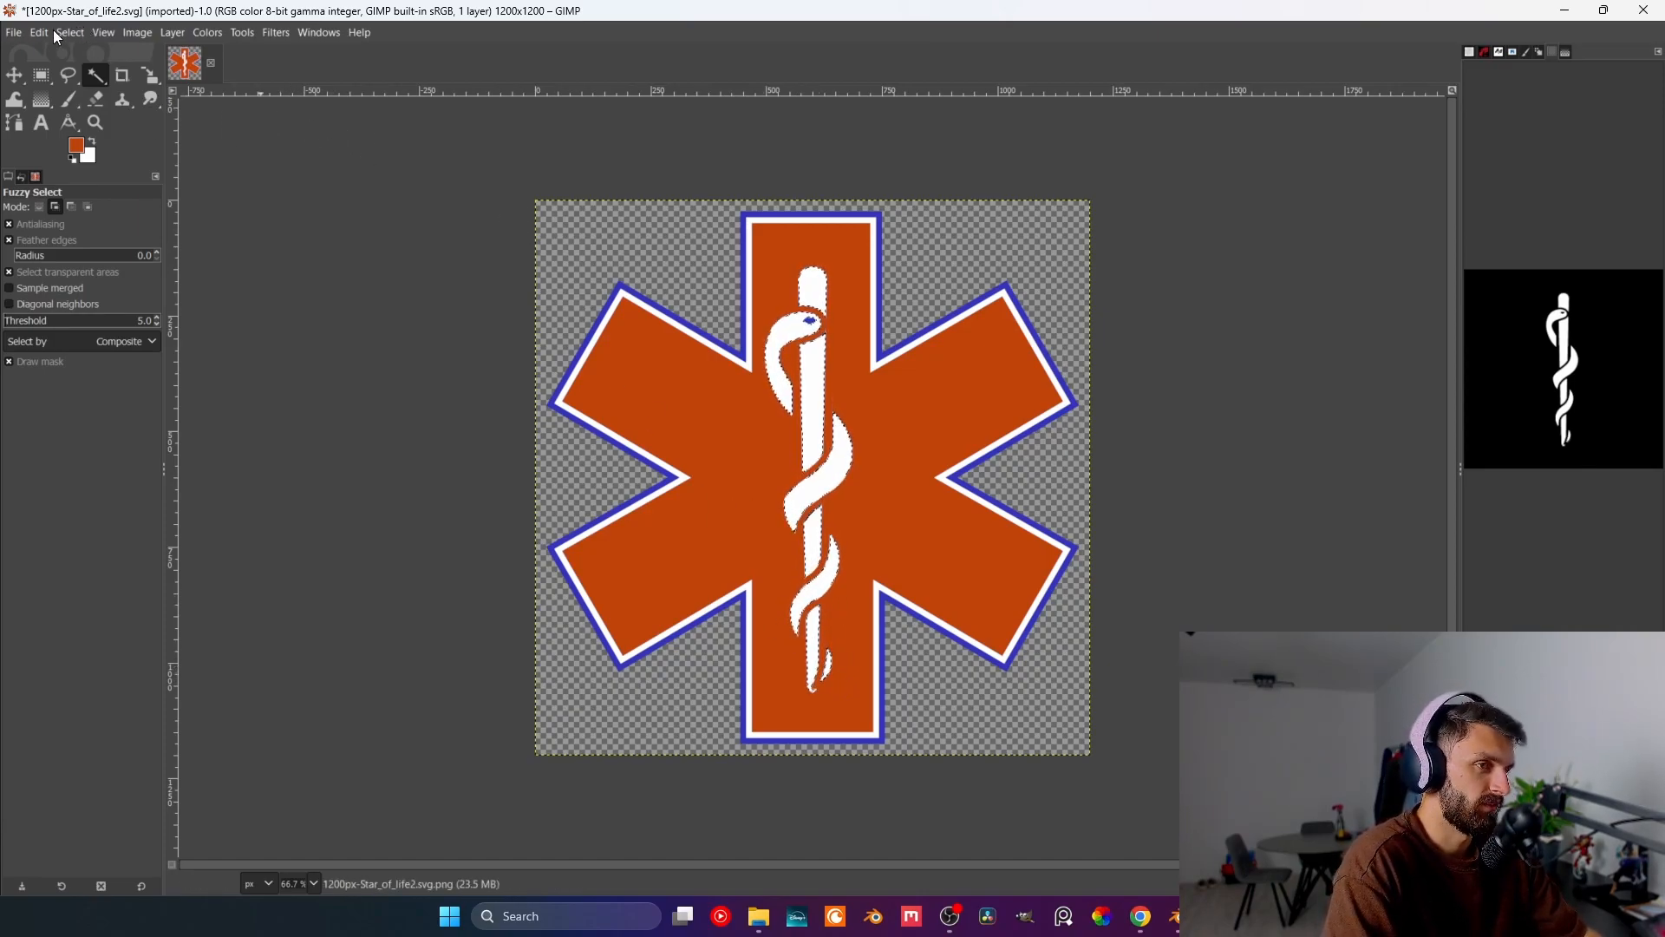
# - Fill the selected snake and staff with purple 6016a5 as the foreground color
pyautogui.click(76, 144)
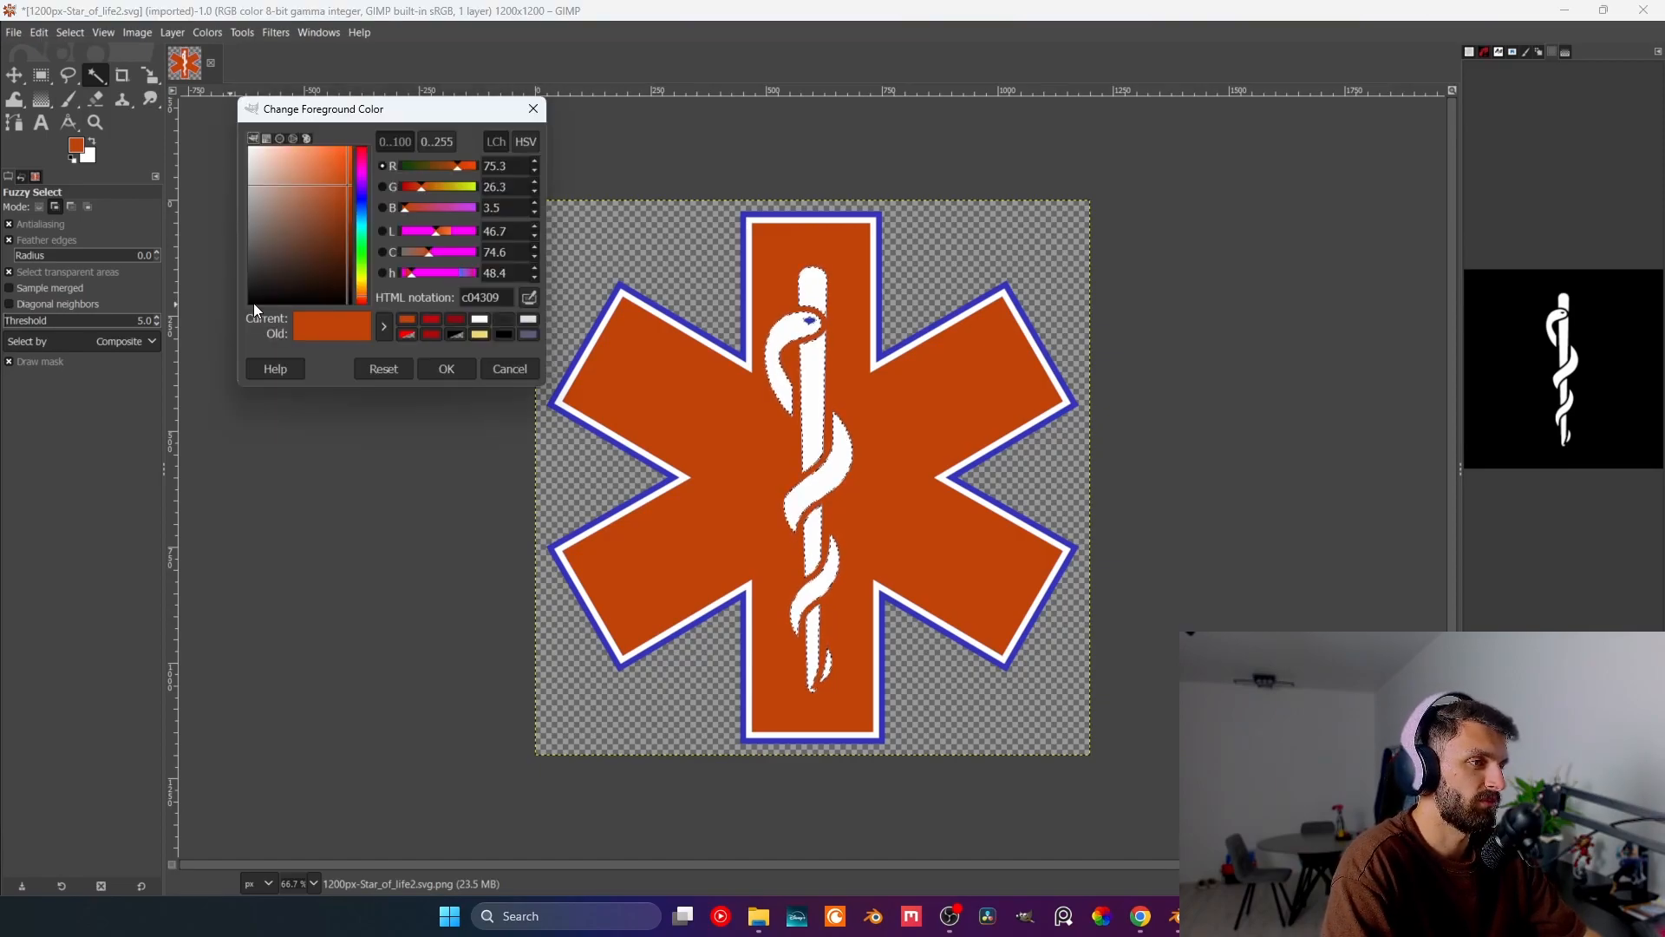
pyautogui.moveTo(362, 290); pyautogui.dragTo(337, 200)
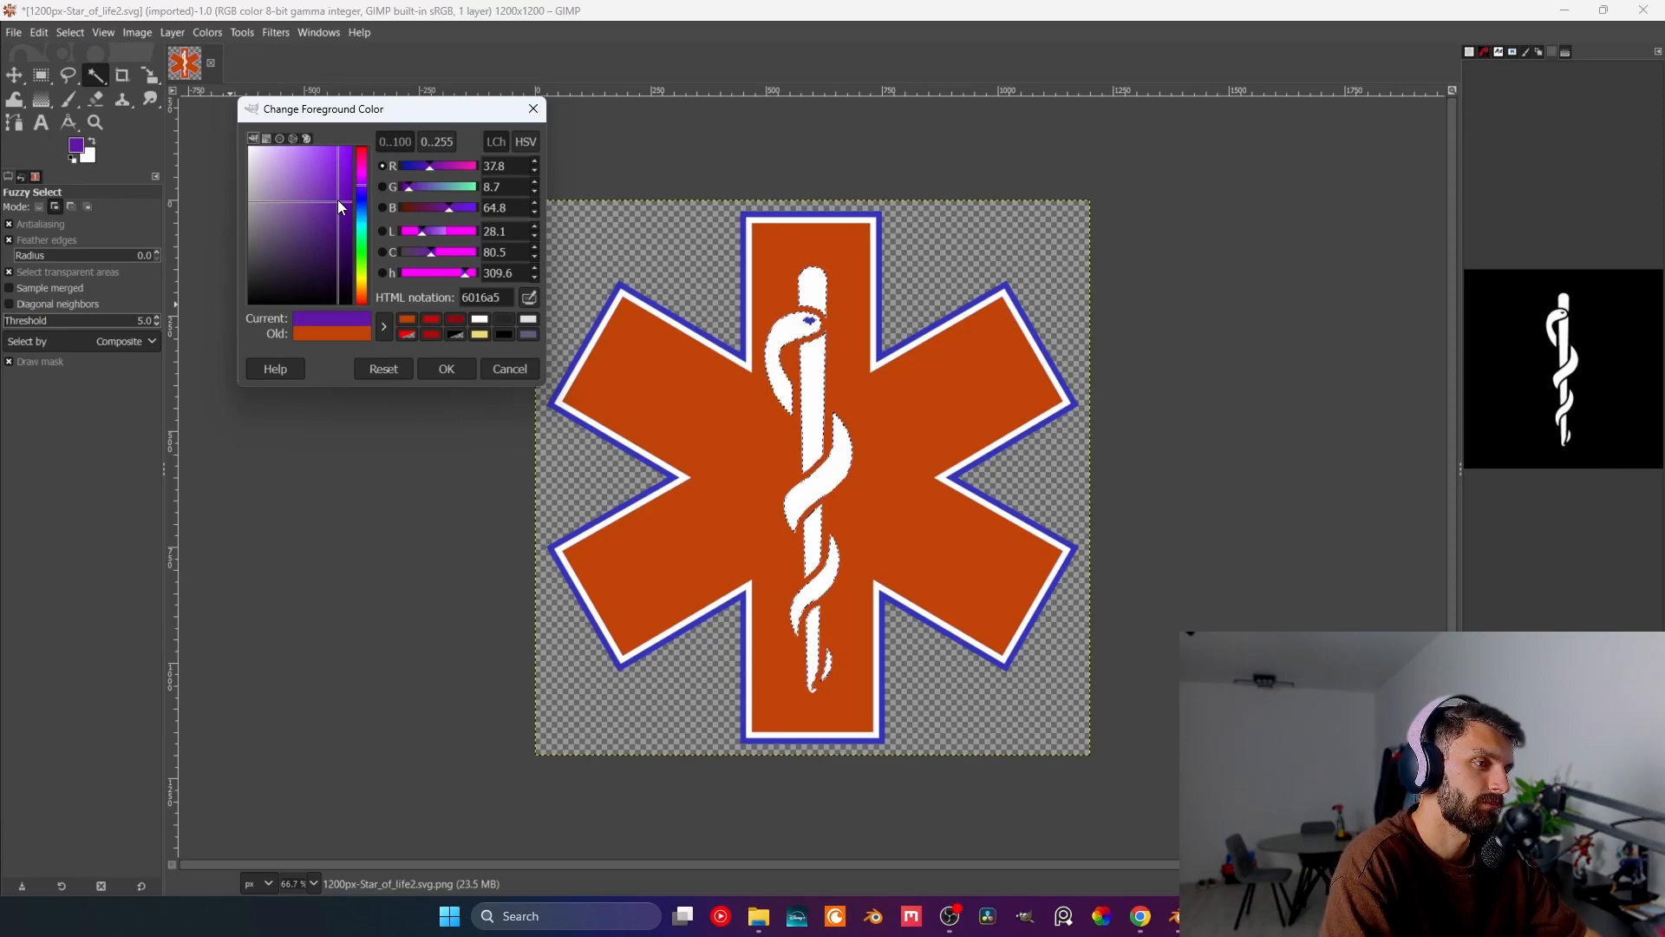
pyautogui.click(446, 369)
pyautogui.click(39, 32)
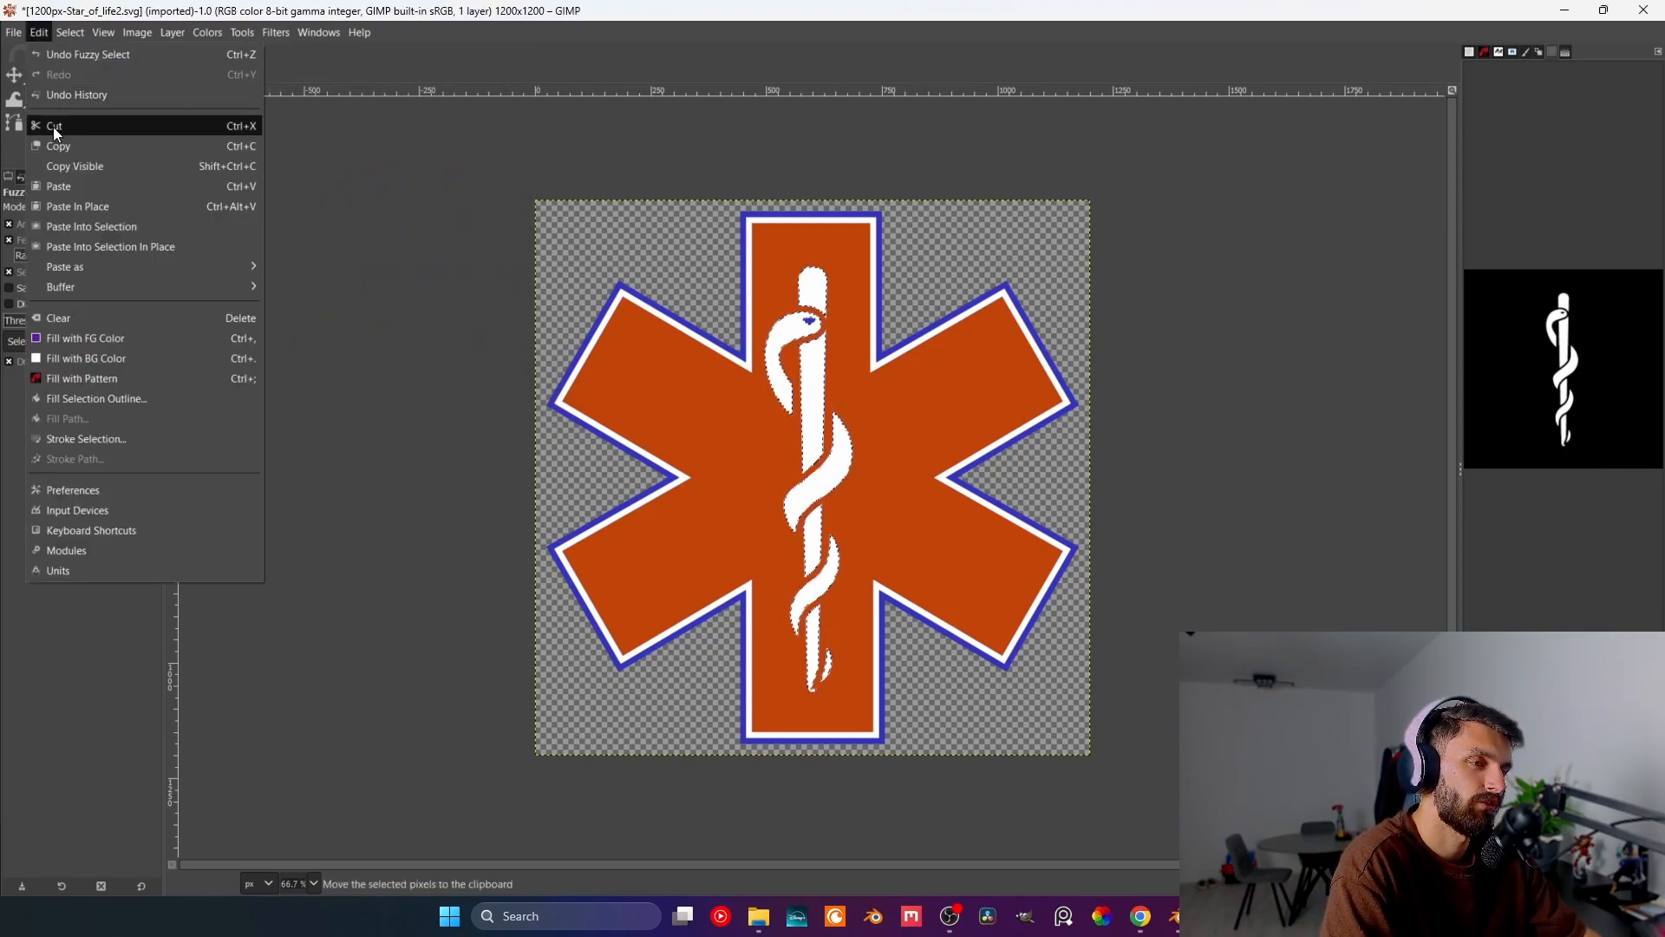
pyautogui.click(85, 340)
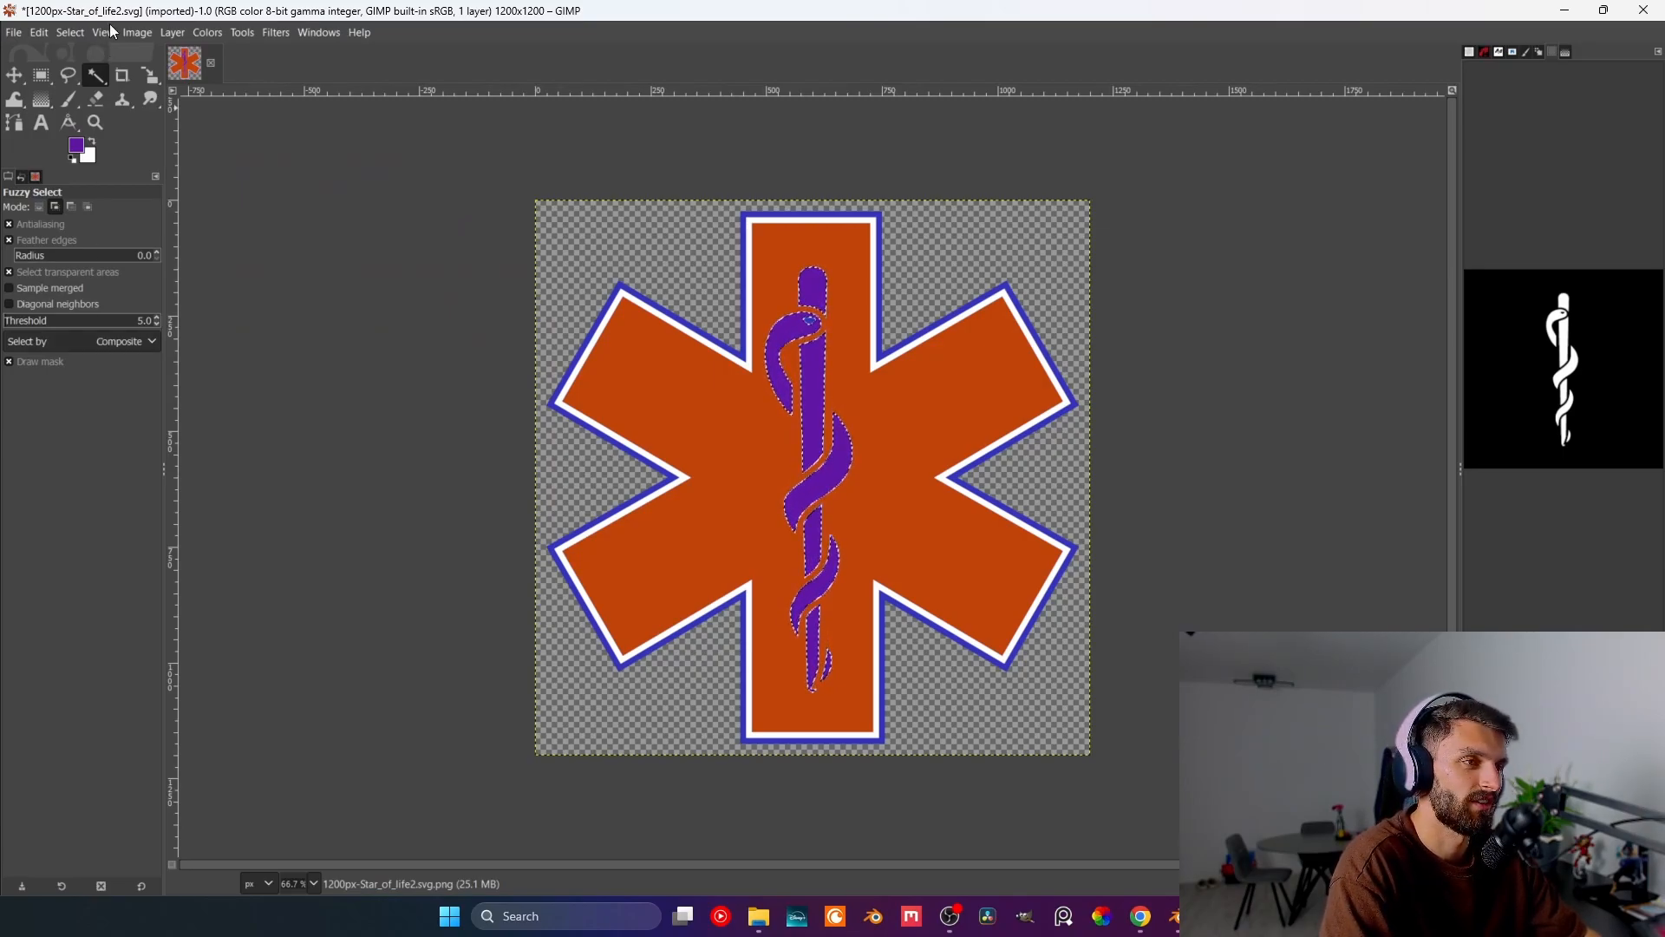
# - Change the foreground color to dark blue and fill the selected snake and staff with it
pyautogui.click(80, 147)
pyautogui.moveTo(363, 202); pyautogui.dragTo(351, 209)
pyautogui.click(438, 369)
pyautogui.click(40, 32)
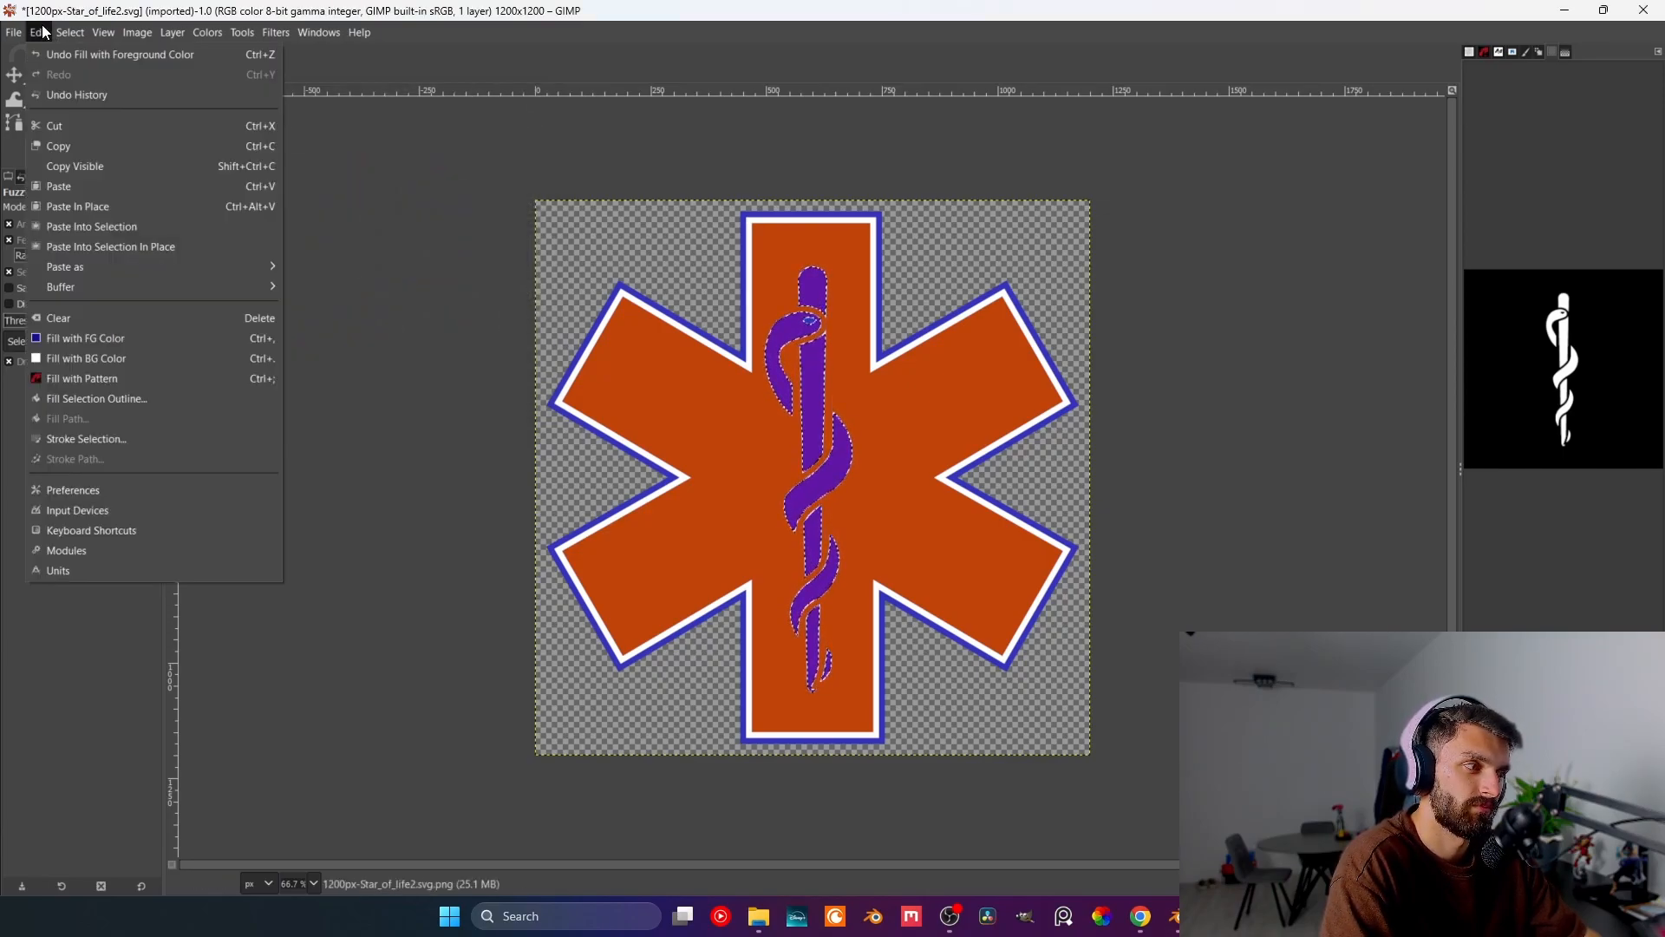
pyautogui.click(101, 334)
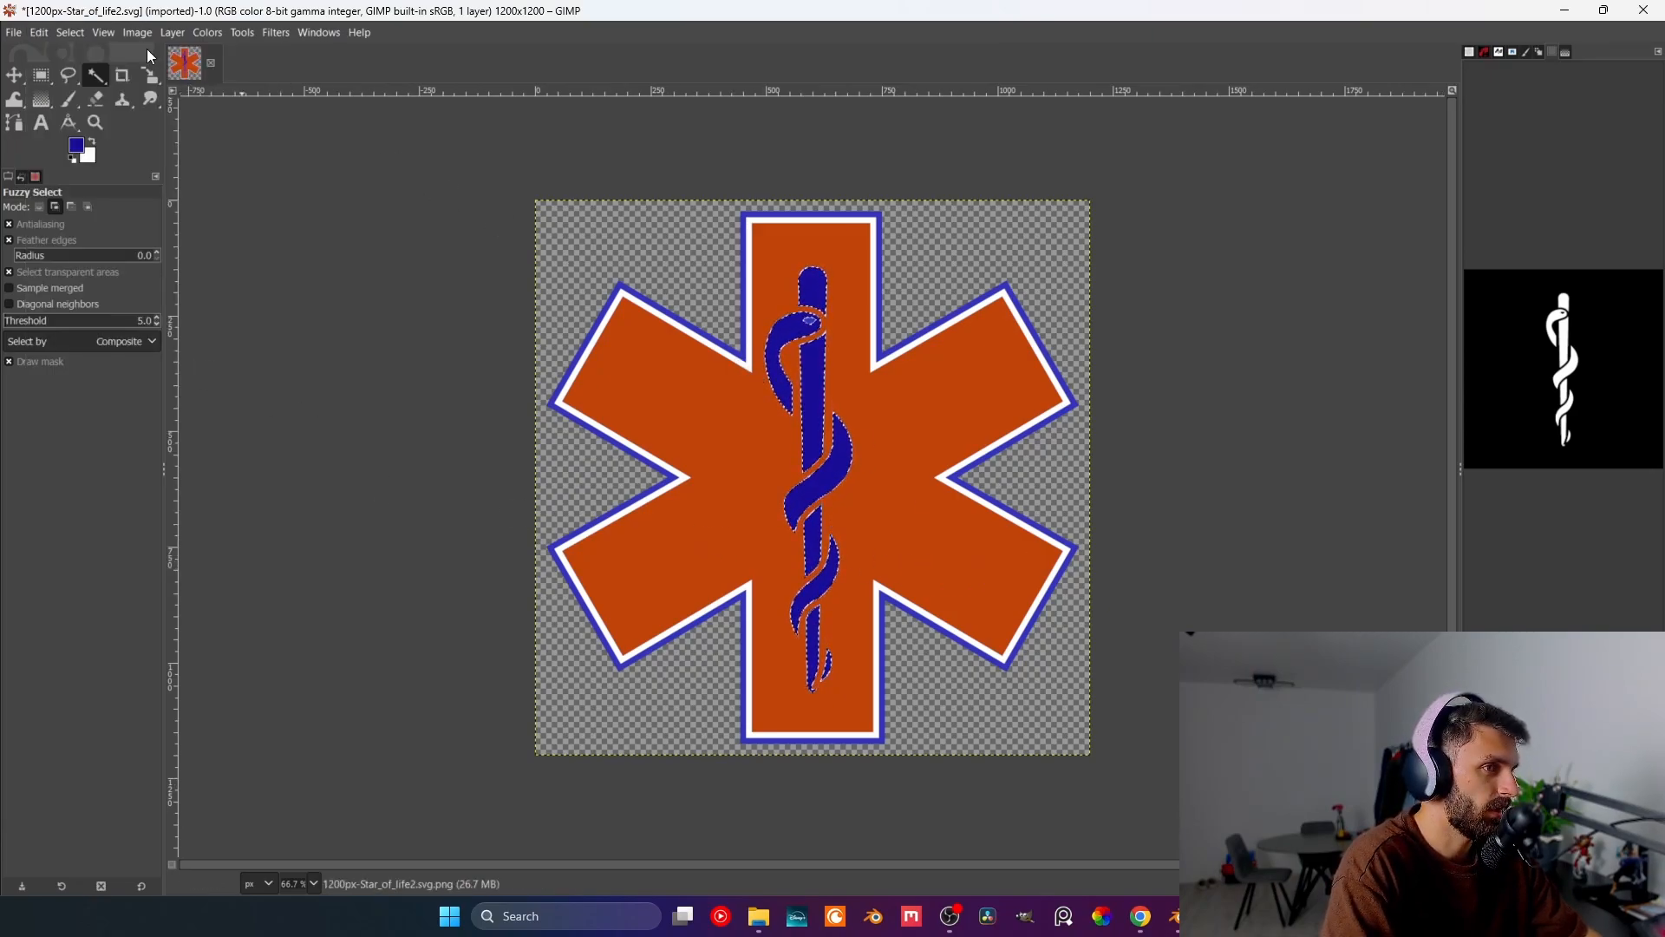
# - Clear the selection, fuzzy-select the snake's eye and fill it with orange c04309 as the foreground color
pyautogui.hotkey('ctrl', 'shift', 'a')
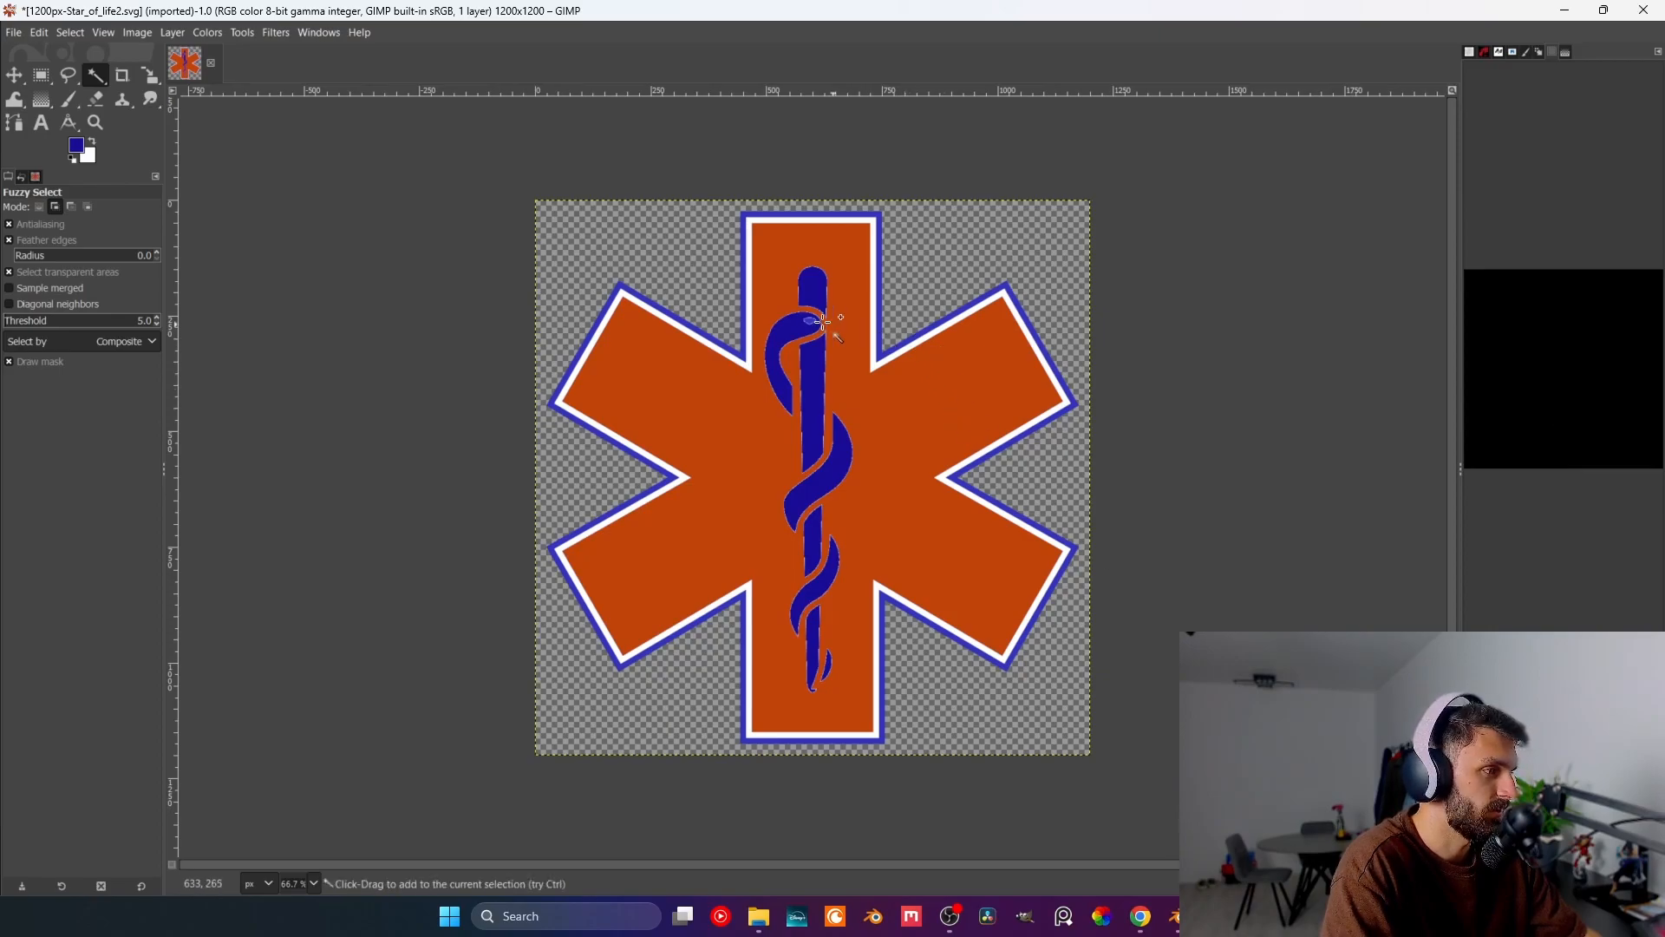
pyautogui.click(811, 319)
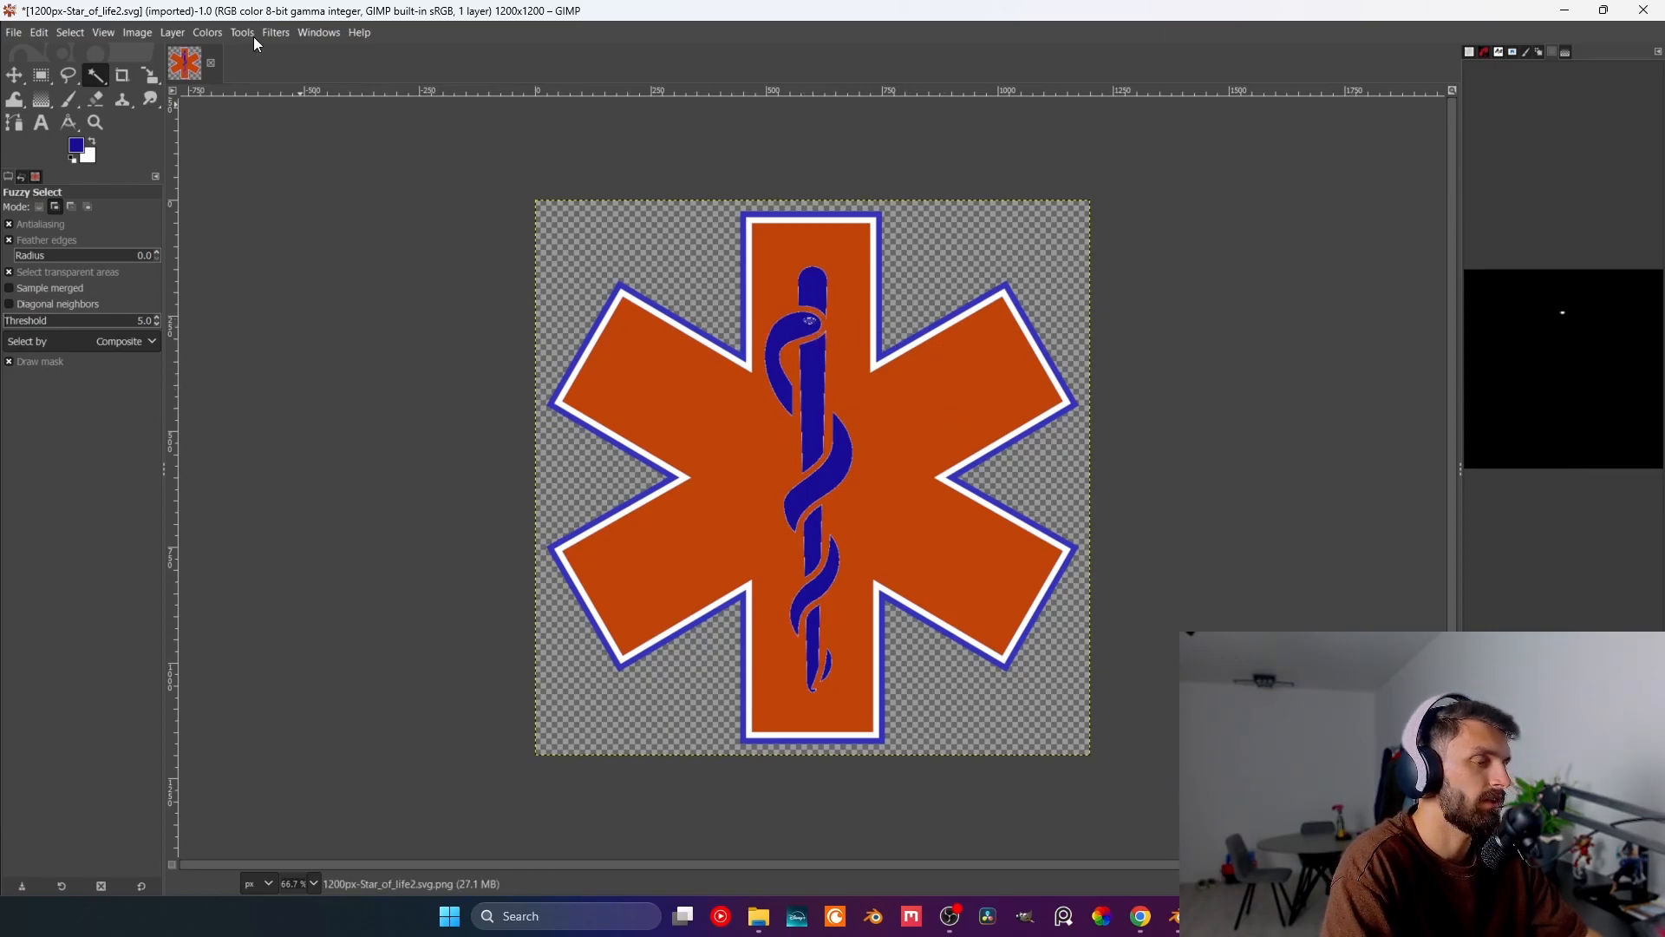
pyautogui.click(80, 151)
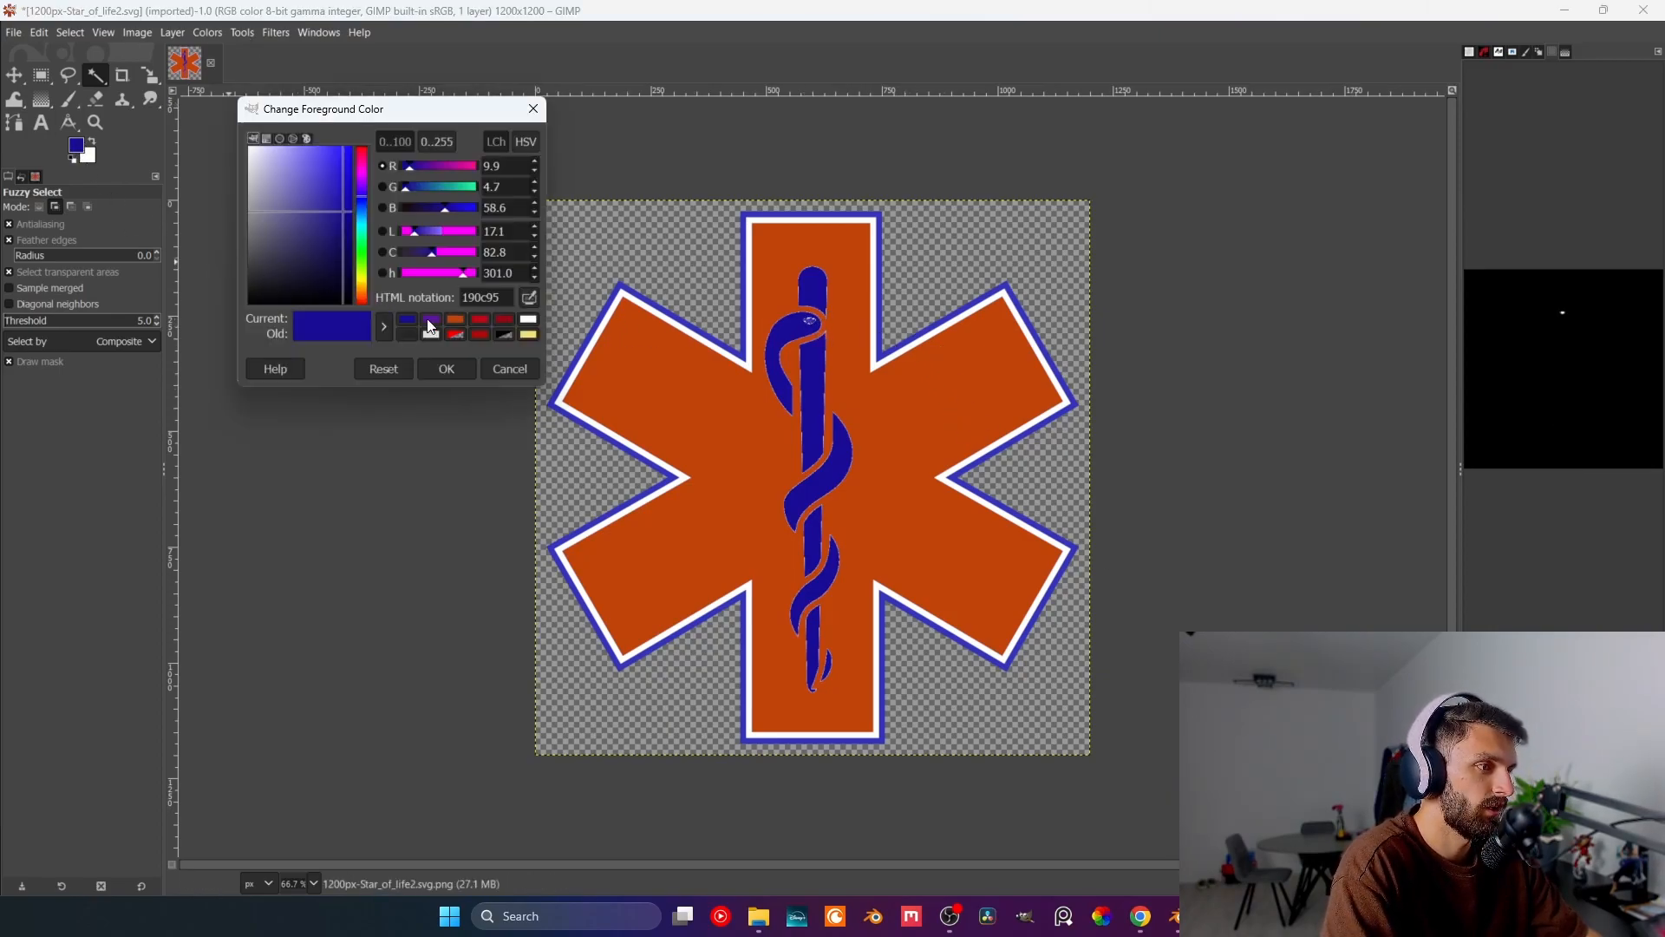
pyautogui.click(455, 319)
pyautogui.click(447, 369)
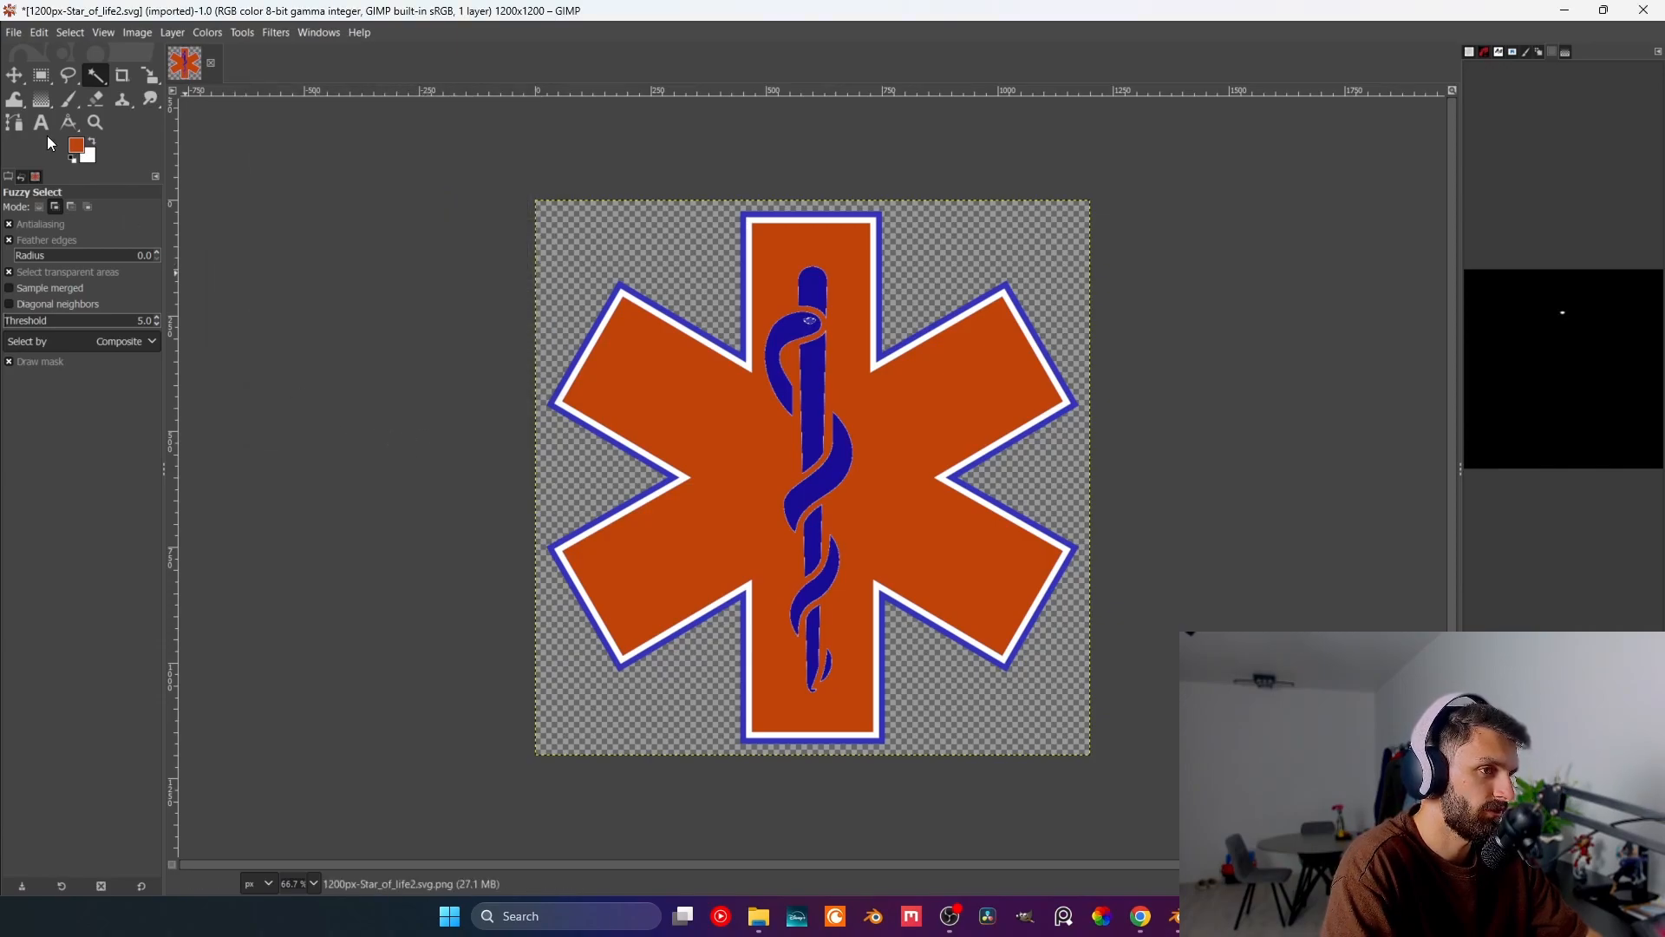
pyautogui.click(38, 32)
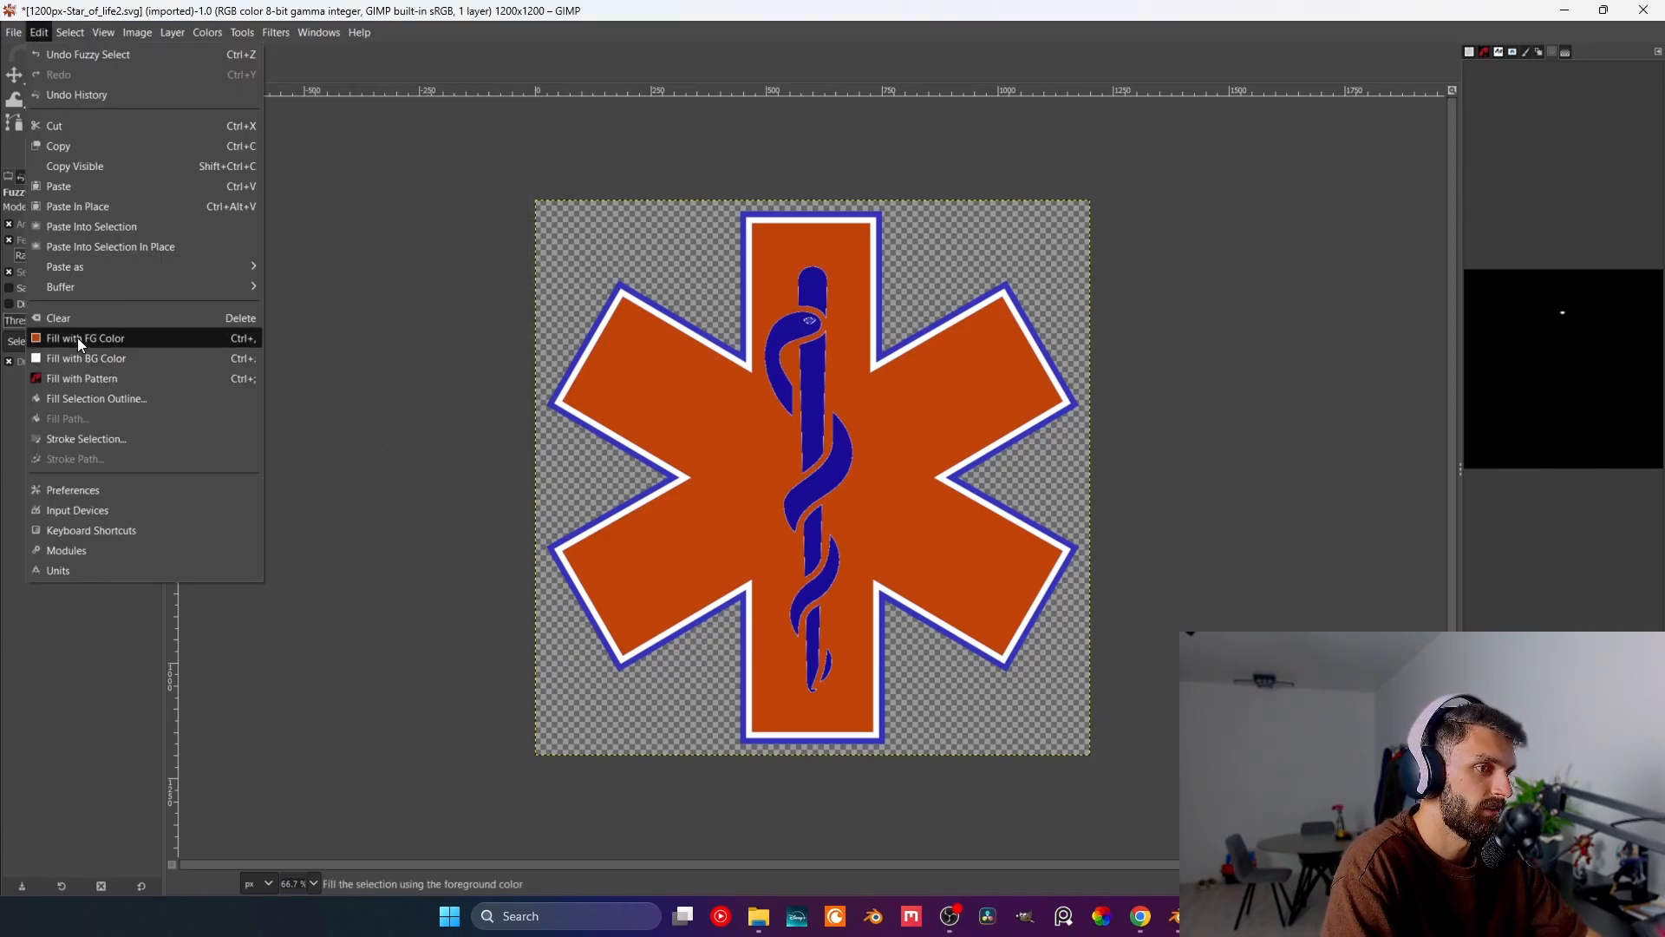
pyautogui.click(76, 336)
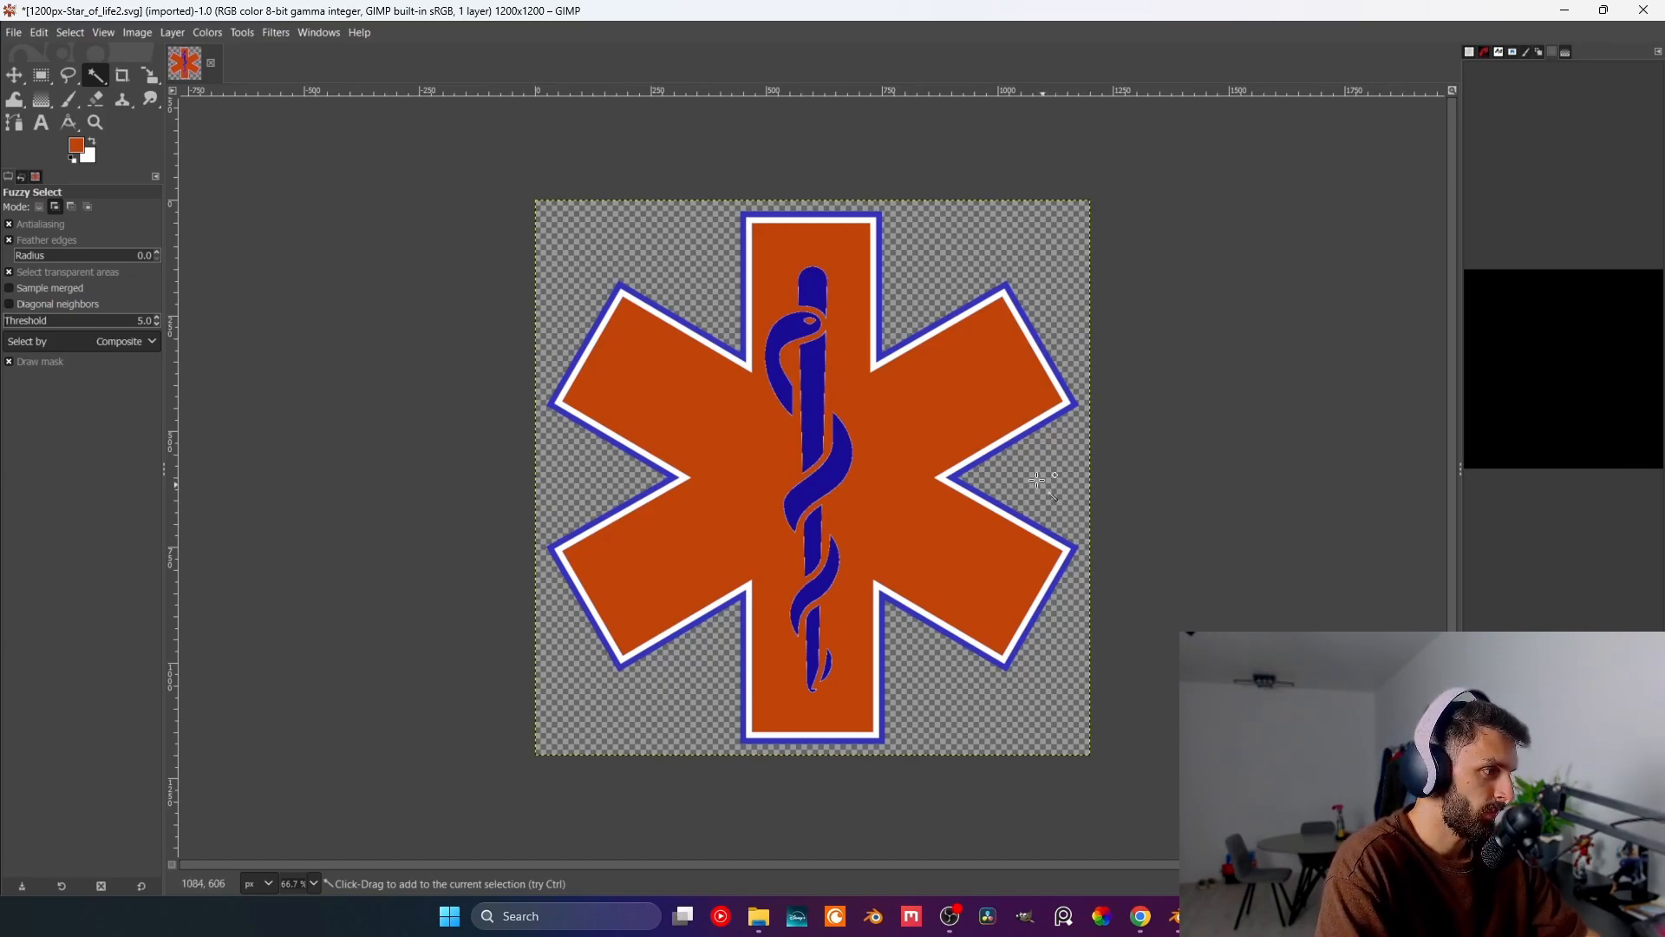
# - Fuzzy-select the star's outer blue outline and clear it to transparency
pyautogui.moveTo(744, 348); pyautogui.dragTo(744, 353)
pyautogui.click(39, 32)
pyautogui.click(70, 32)
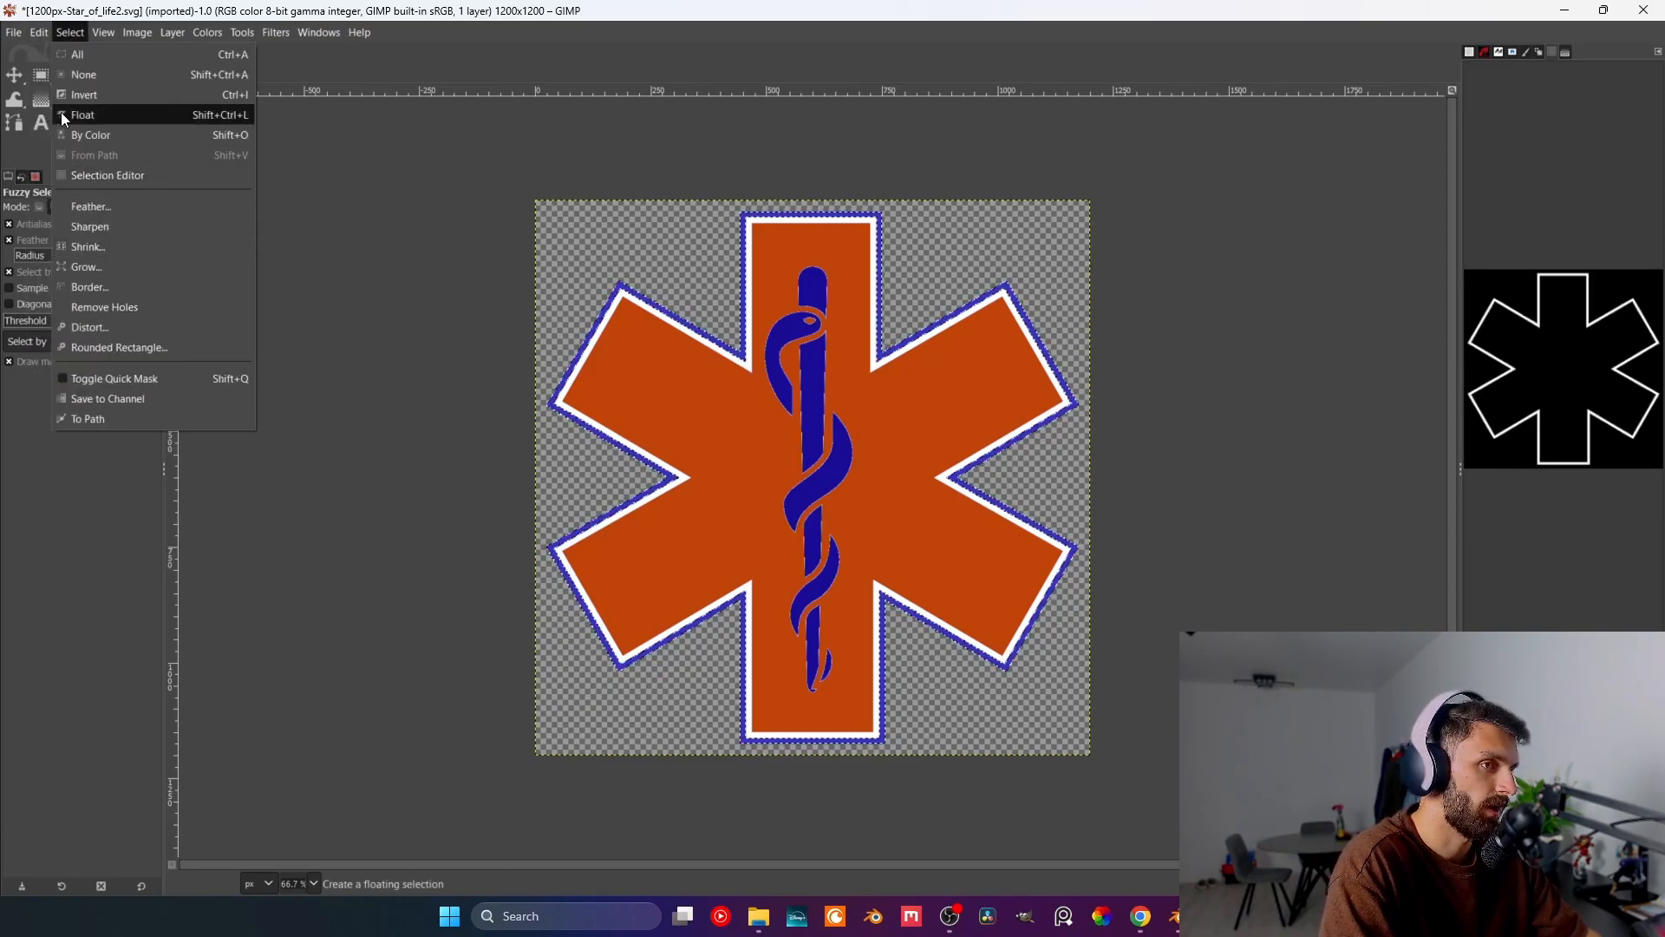
pyautogui.click(59, 310)
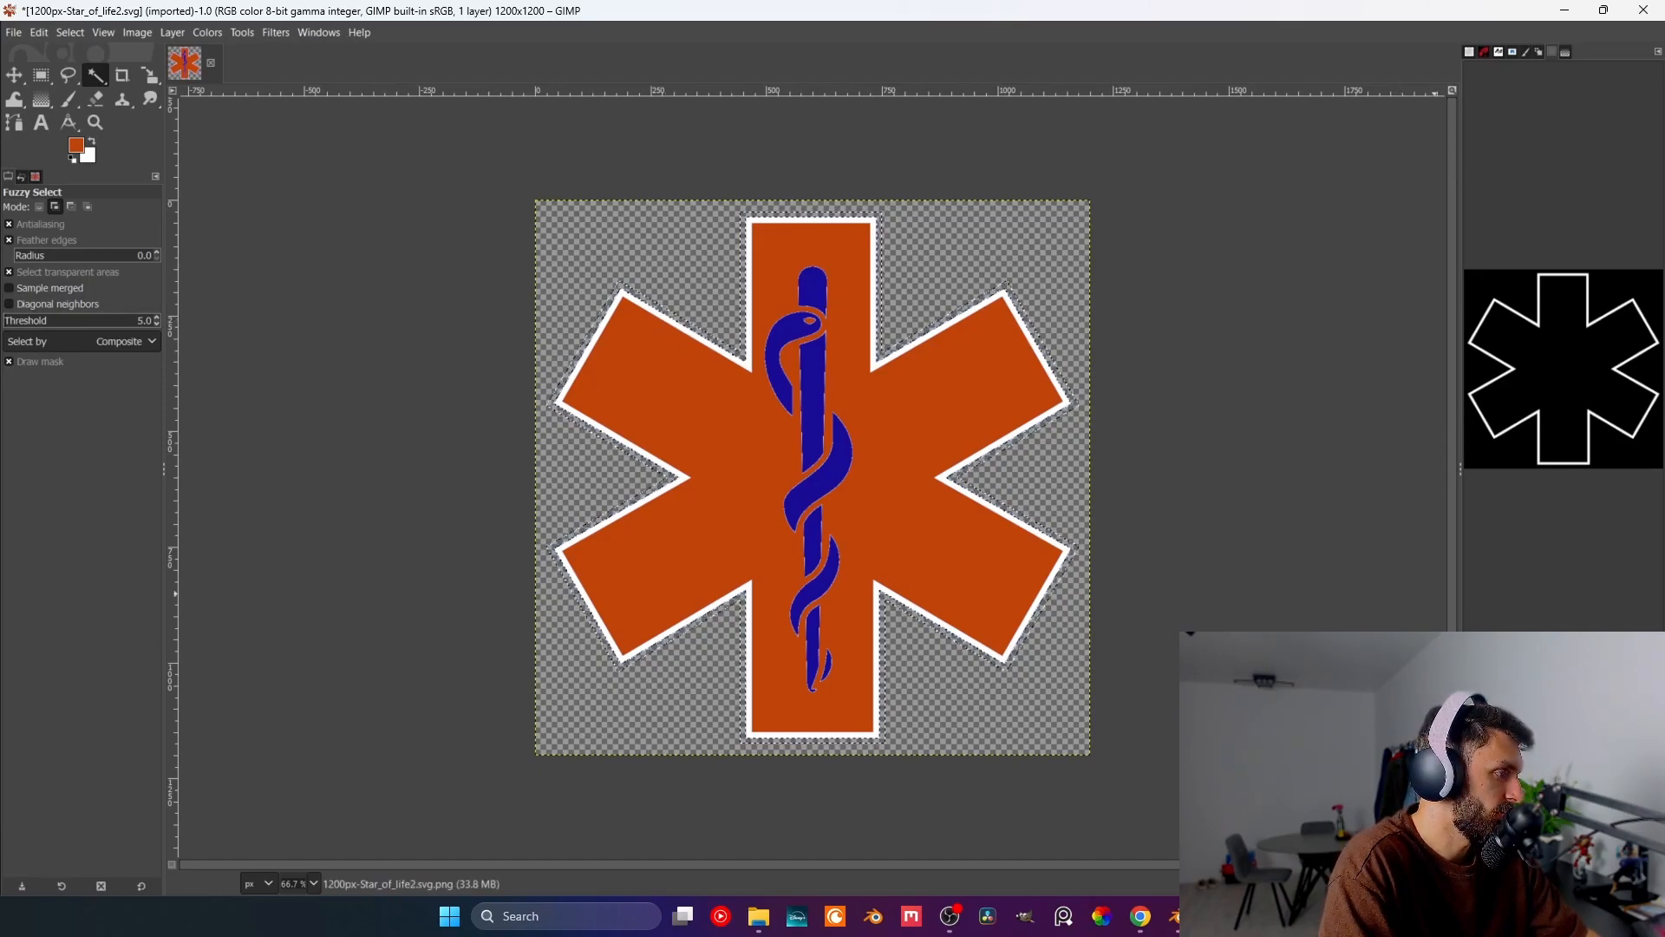
# - Fuzzy-select the star's white outline, fill it with dark blue as the foreground color, and clear the selection
pyautogui.hotkey('ctrl', 'shift', 'a')
pyautogui.click(719, 345)
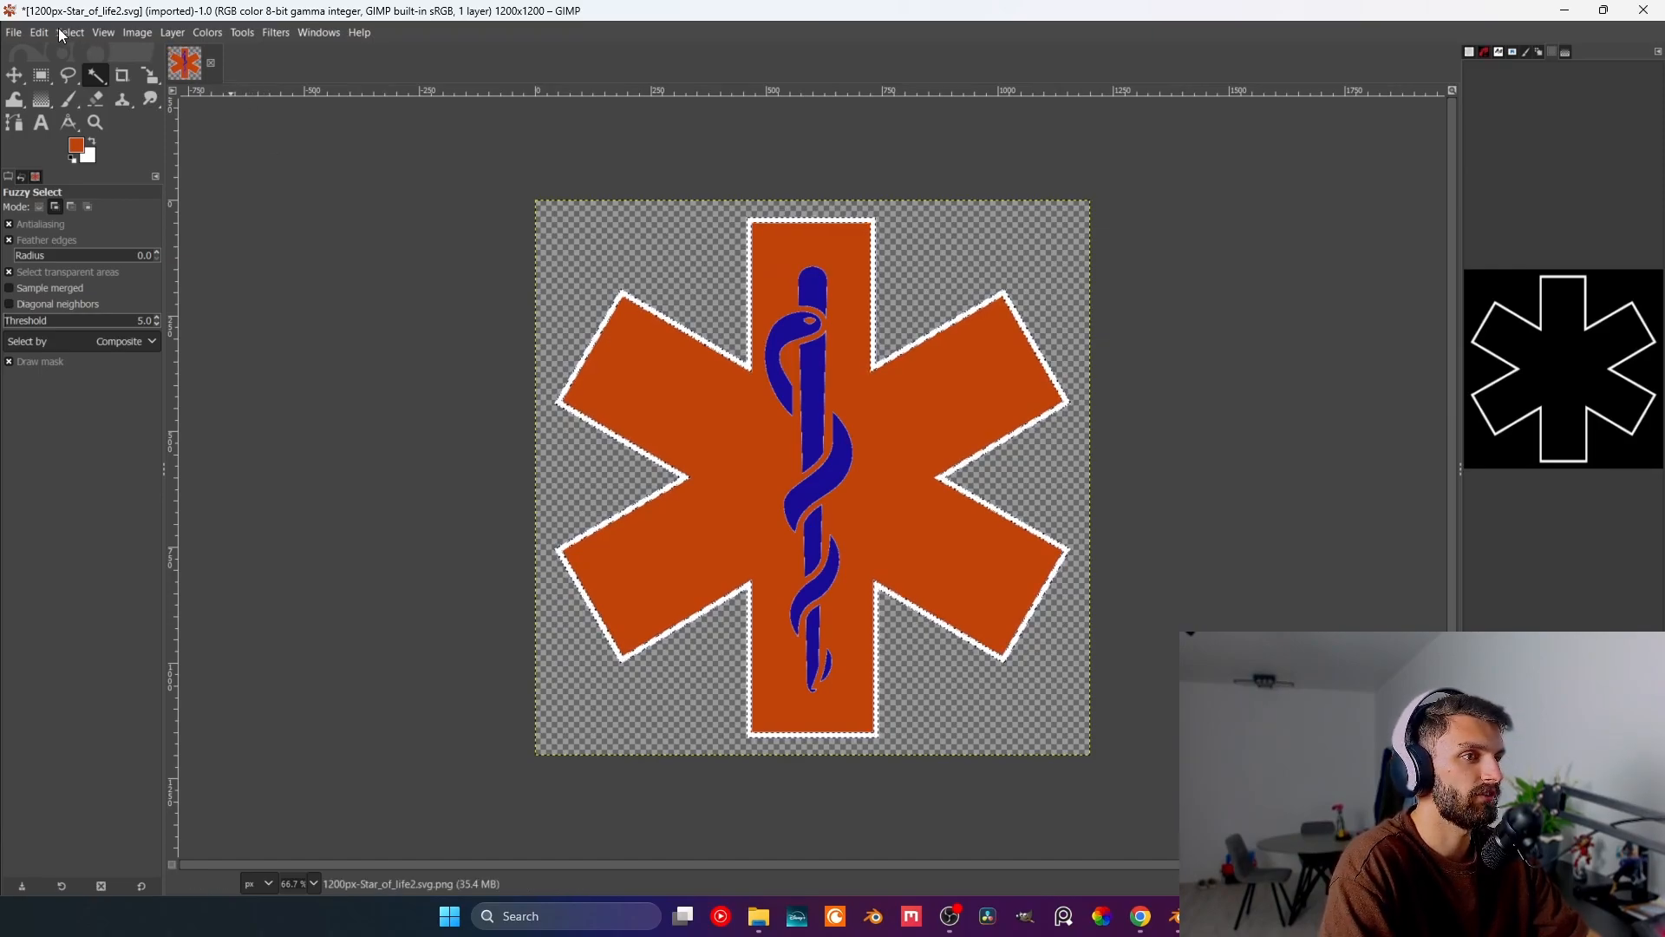
pyautogui.click(76, 142)
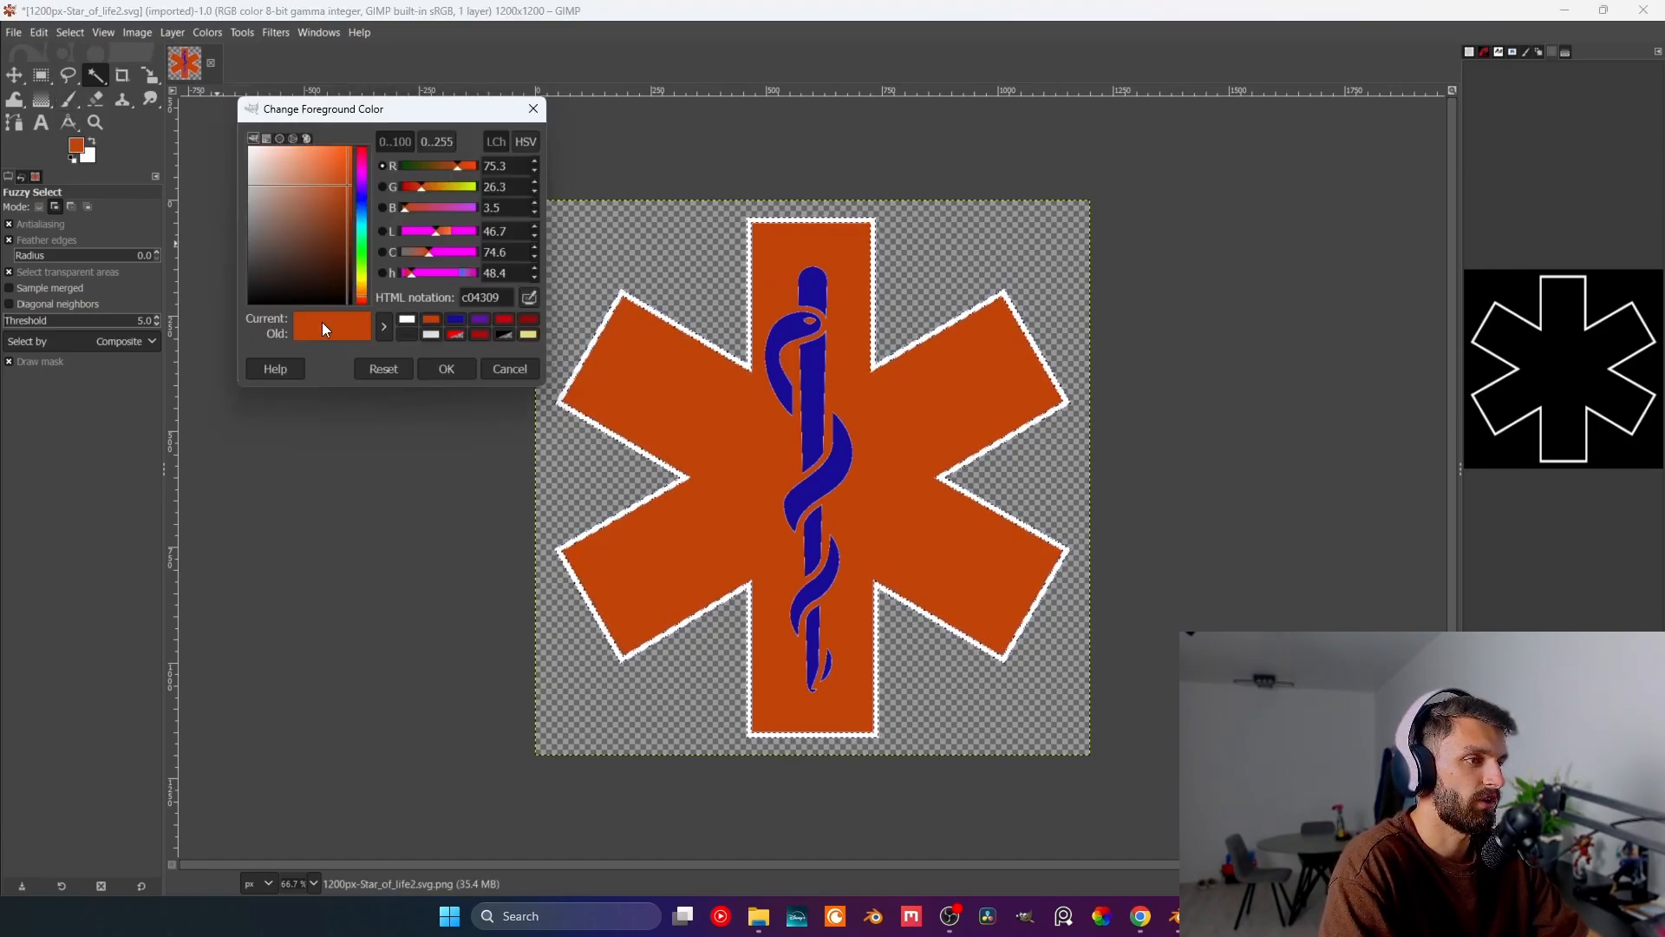
pyautogui.click(457, 320)
pyautogui.click(449, 368)
pyautogui.click(43, 31)
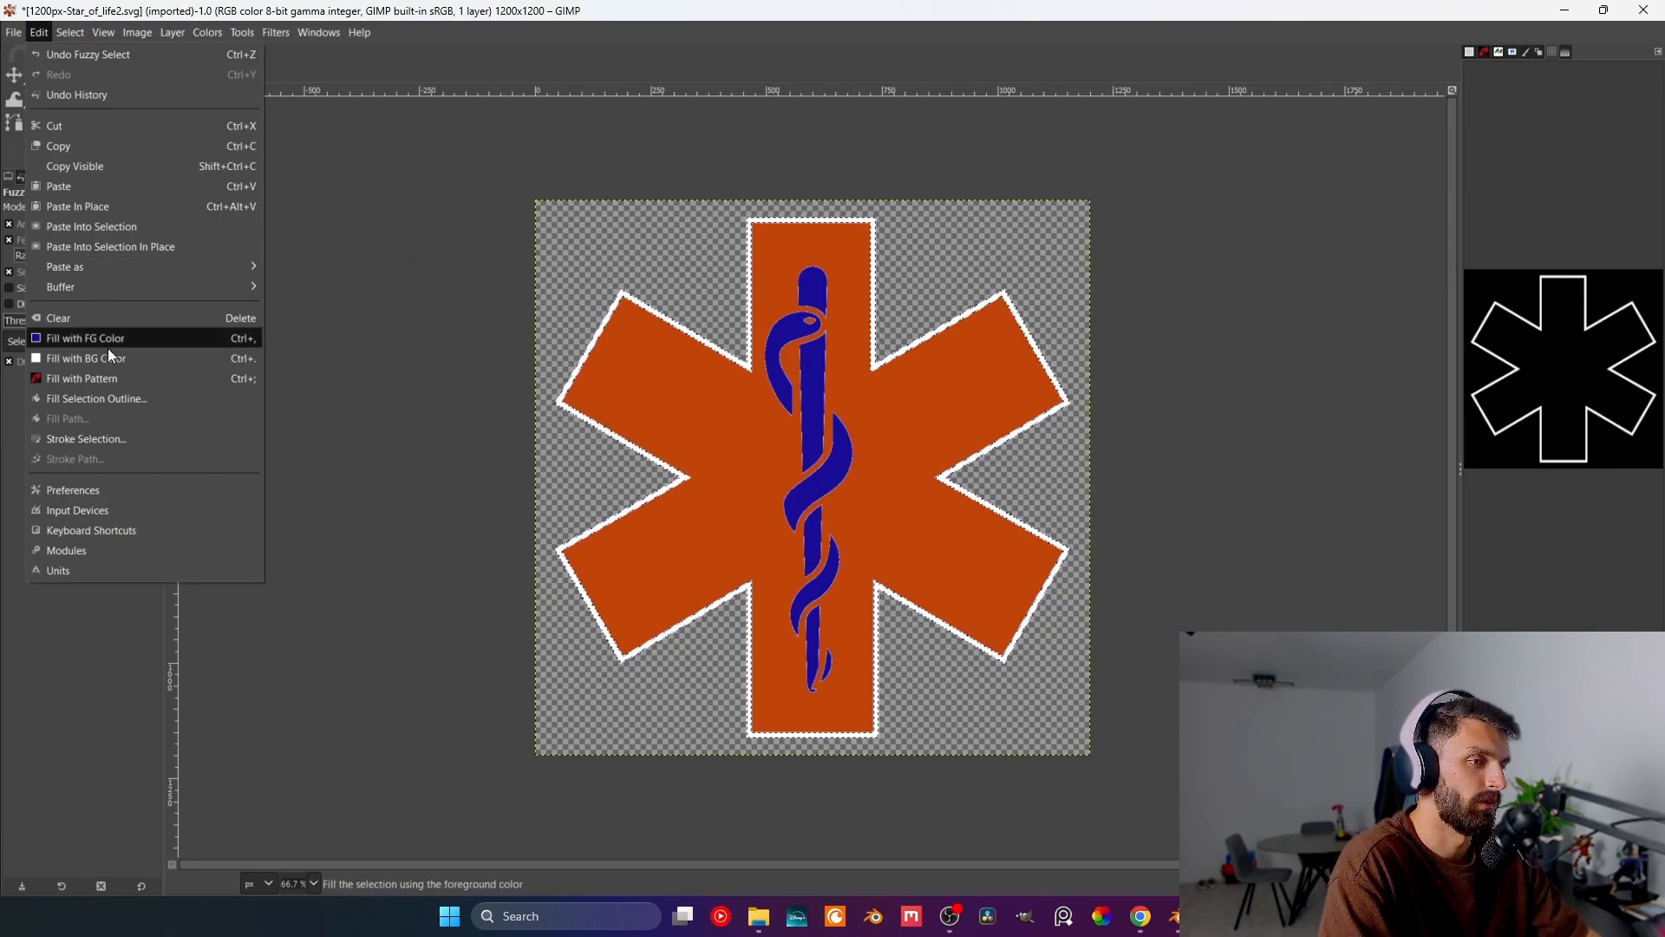
pyautogui.click(108, 330)
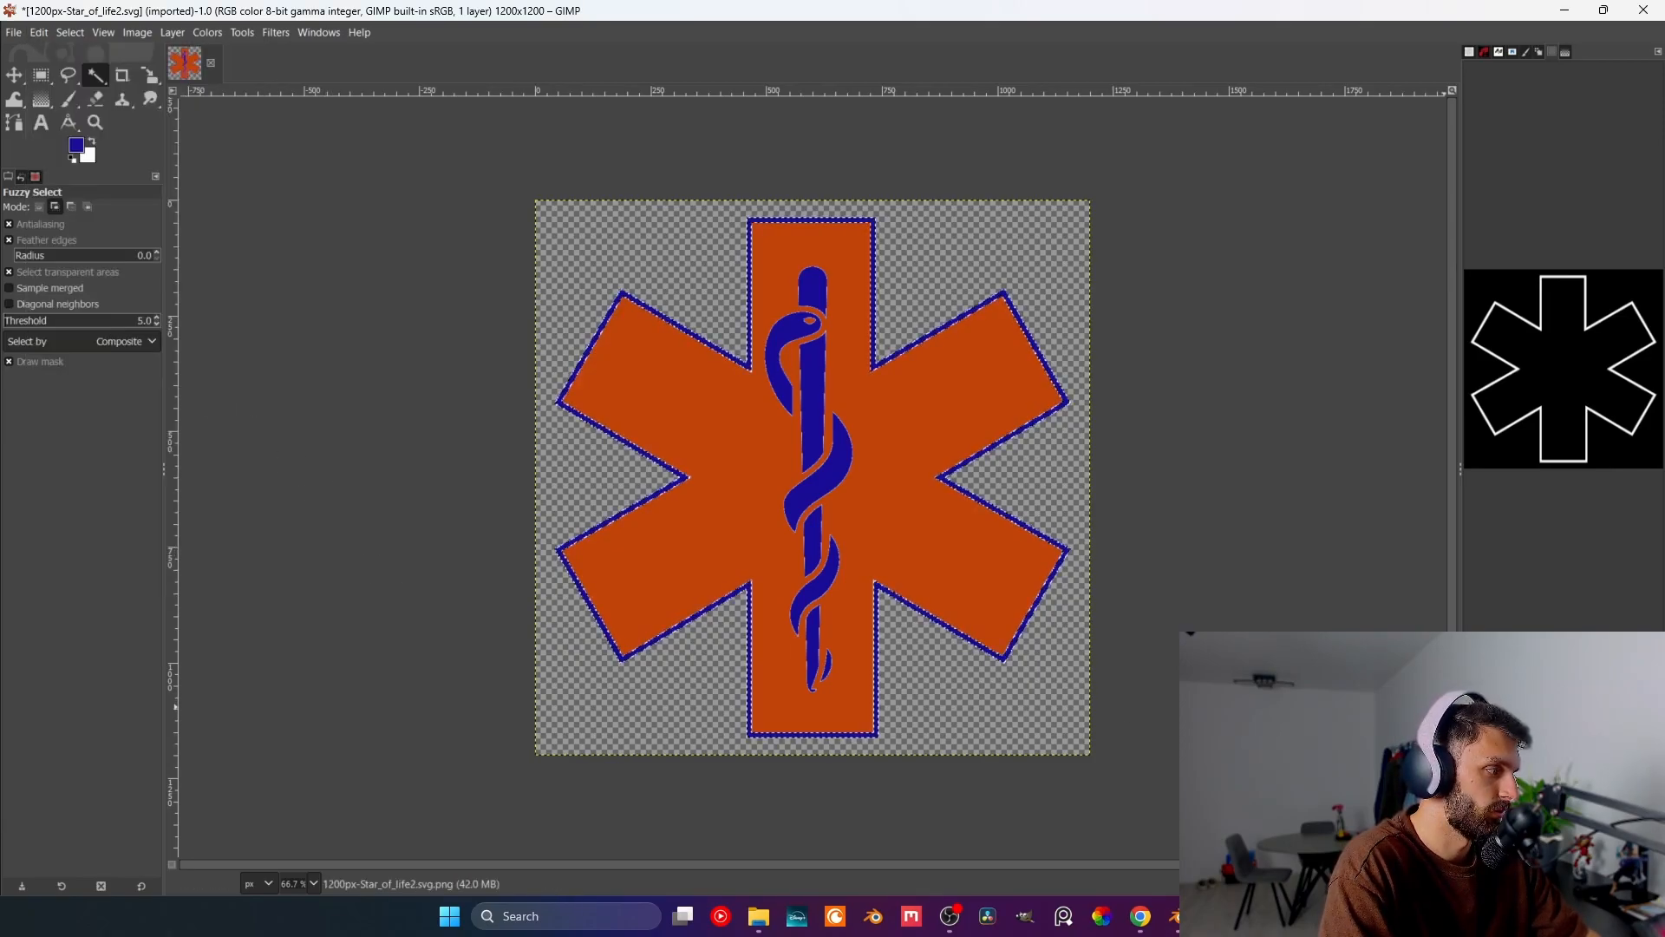
pyautogui.hotkey('ctrl', 'shift', 'a')
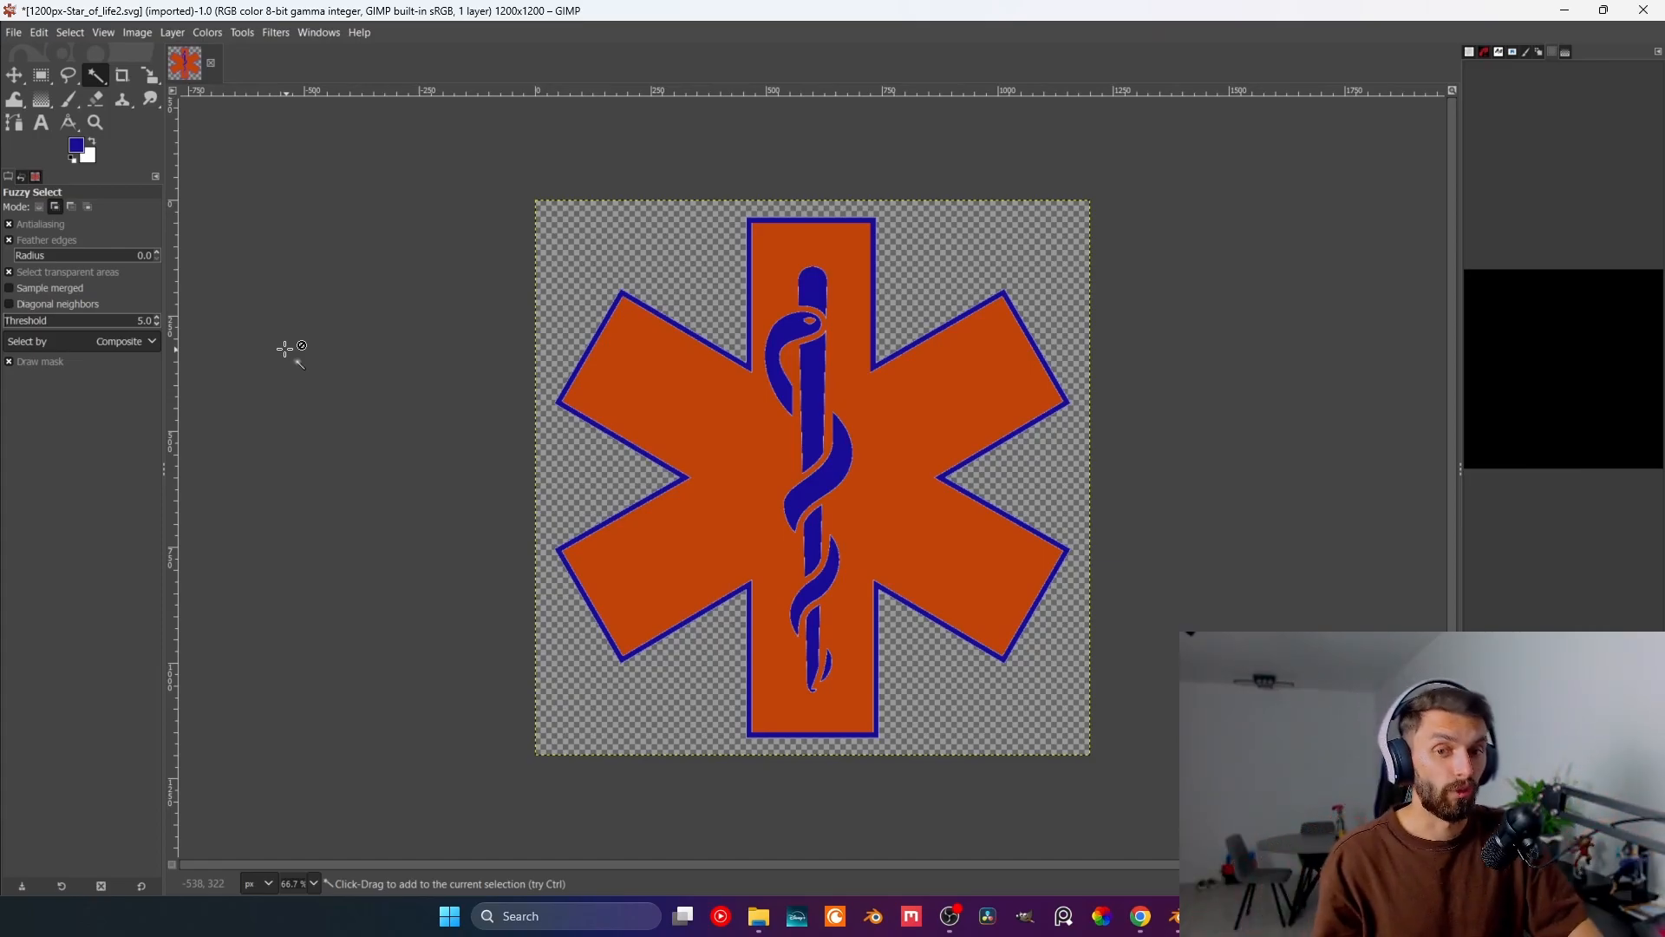
# - Fuzzy-select the orange star area and start the Perlin Noise filter on it with alpha about 0.66 and scale about 5.7
pyautogui.click(684, 397)
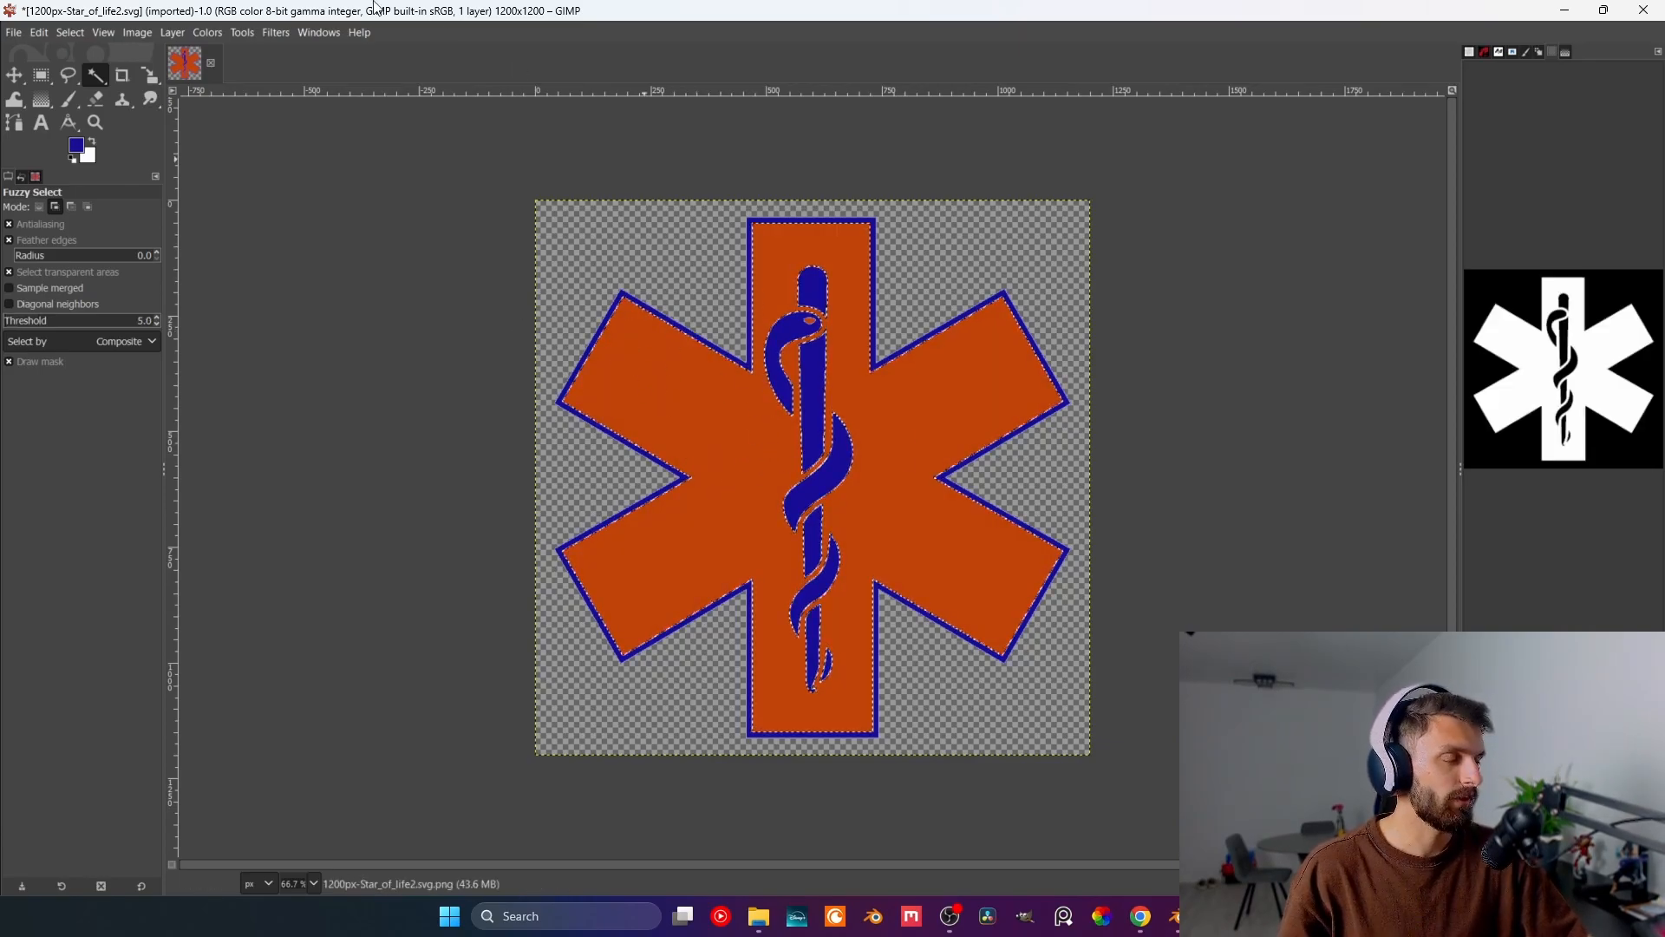
pyautogui.click(275, 32)
pyautogui.moveTo(318, 32)
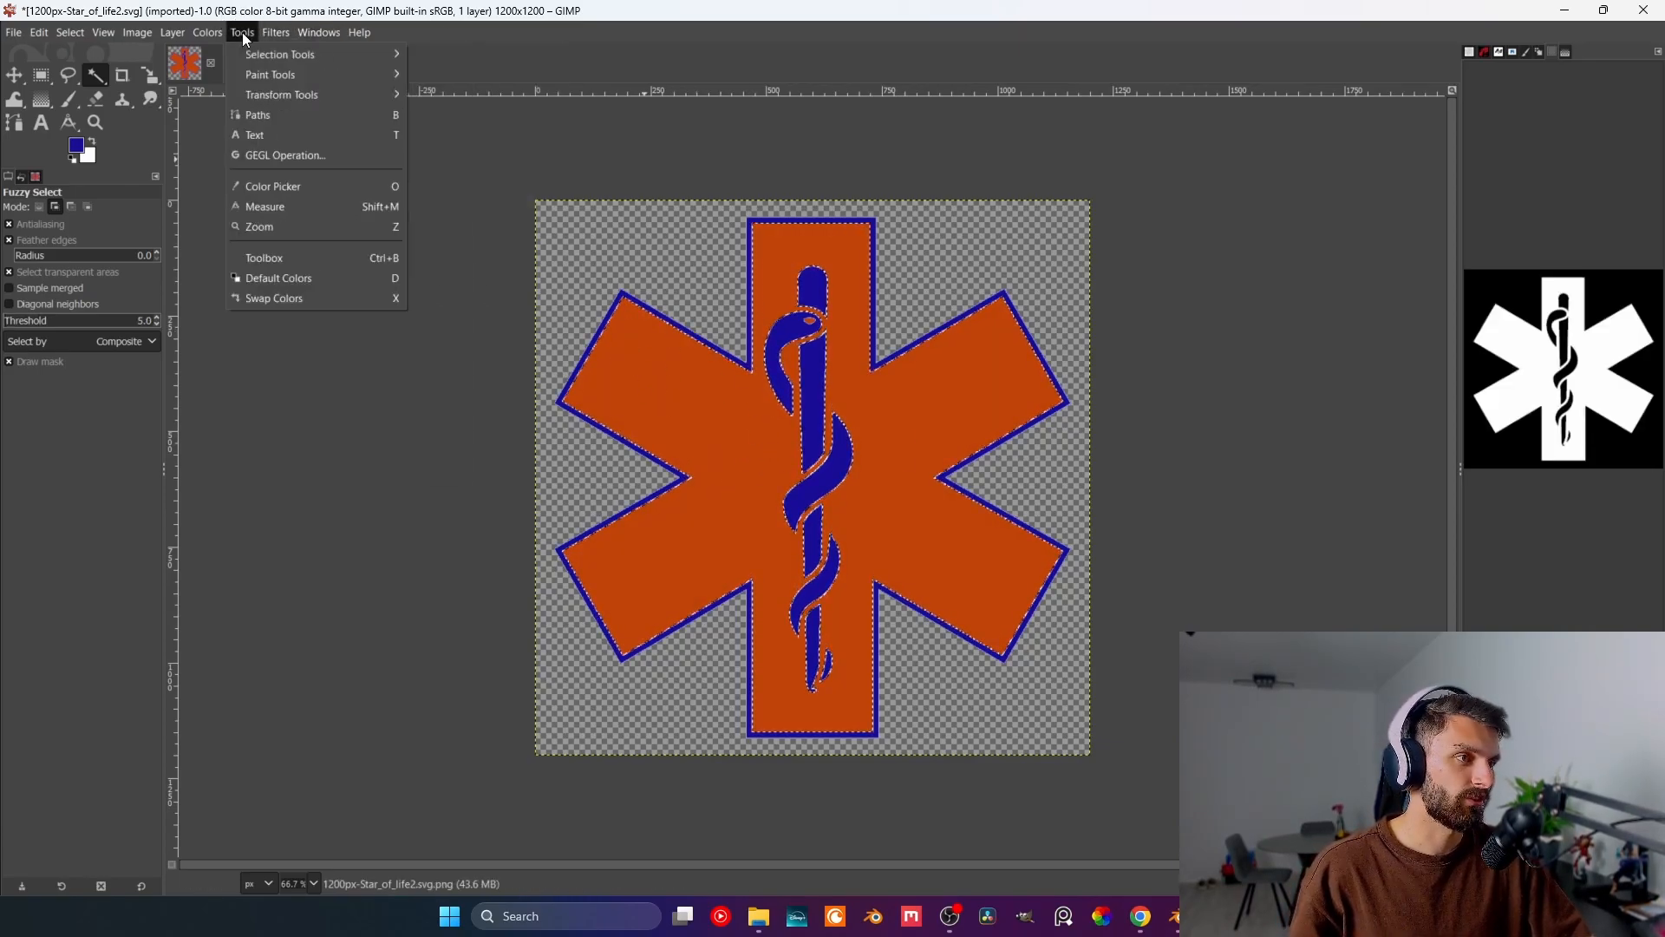
pyautogui.moveTo(375, 346)
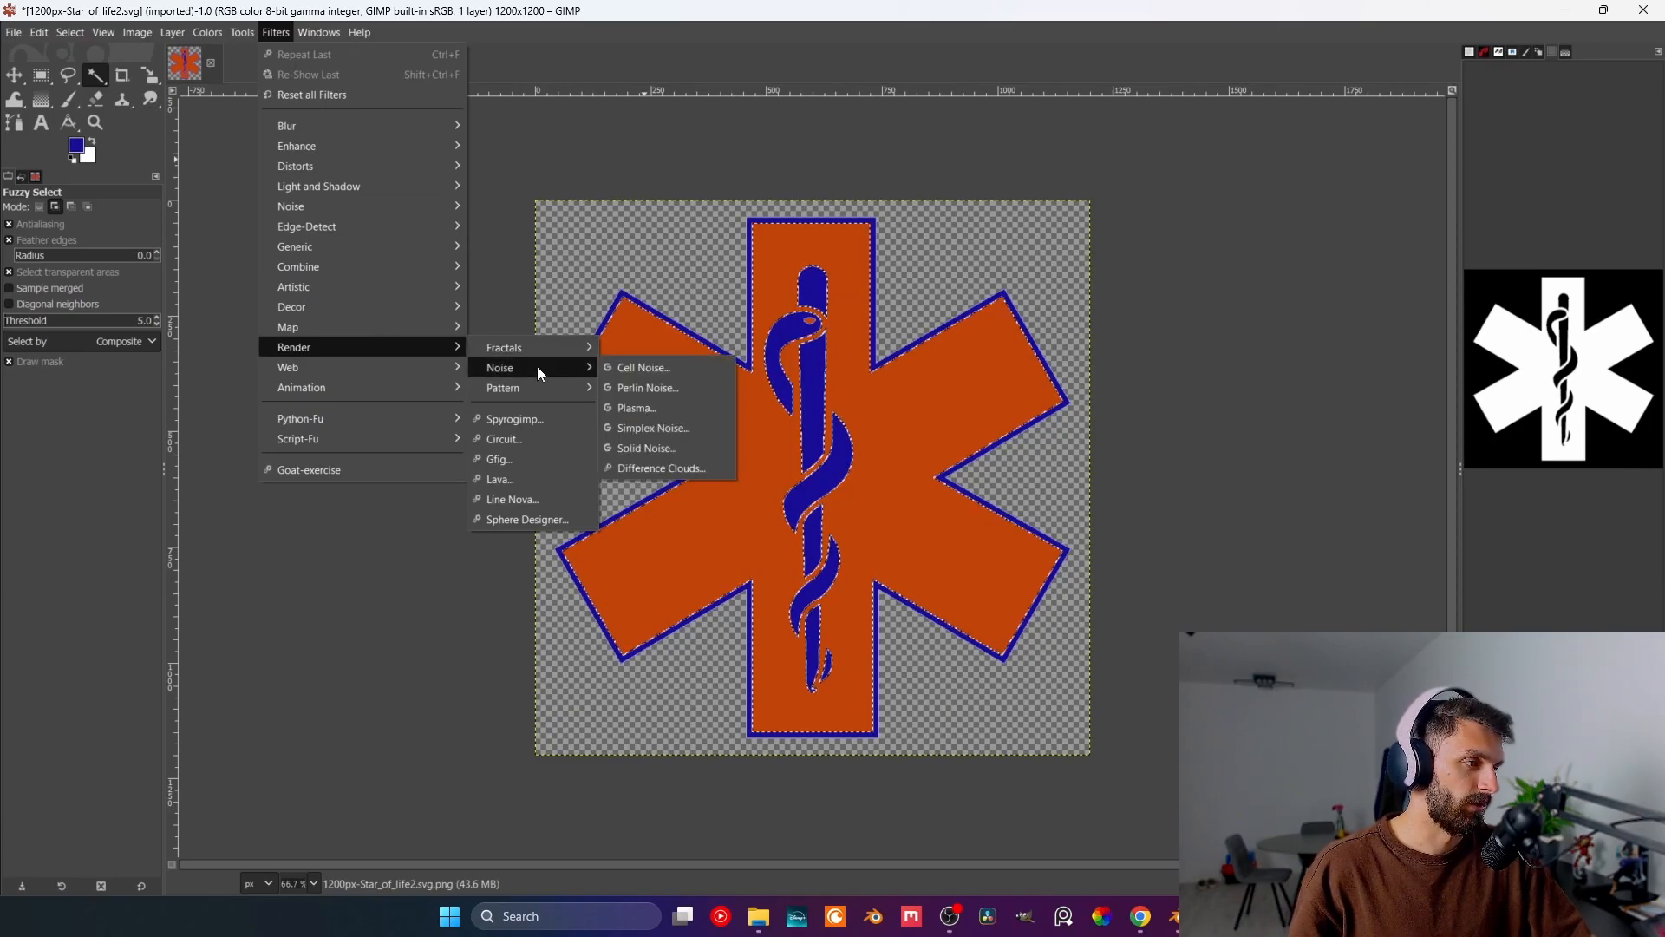
pyautogui.click(644, 389)
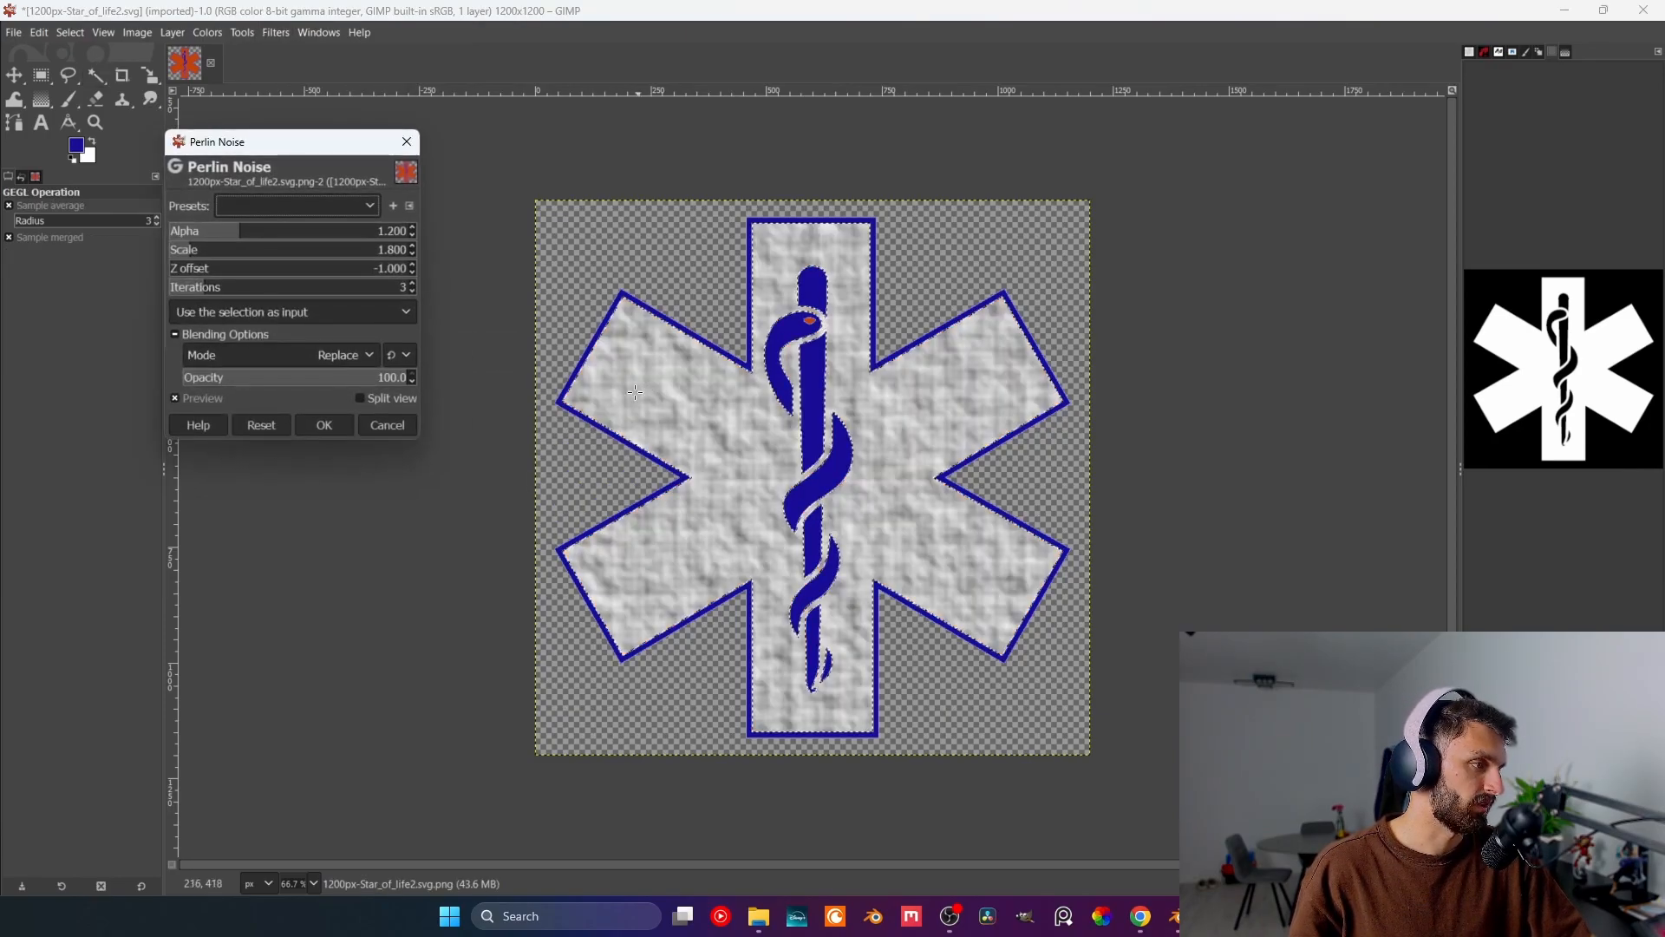
pyautogui.moveTo(238, 233)
pyautogui.mouseDown()
pyautogui.moveTo(212, 234)
pyautogui.moveTo(245, 249)
pyautogui.moveTo(223, 254)
pyautogui.moveTo(225, 240)
pyautogui.mouseUp()
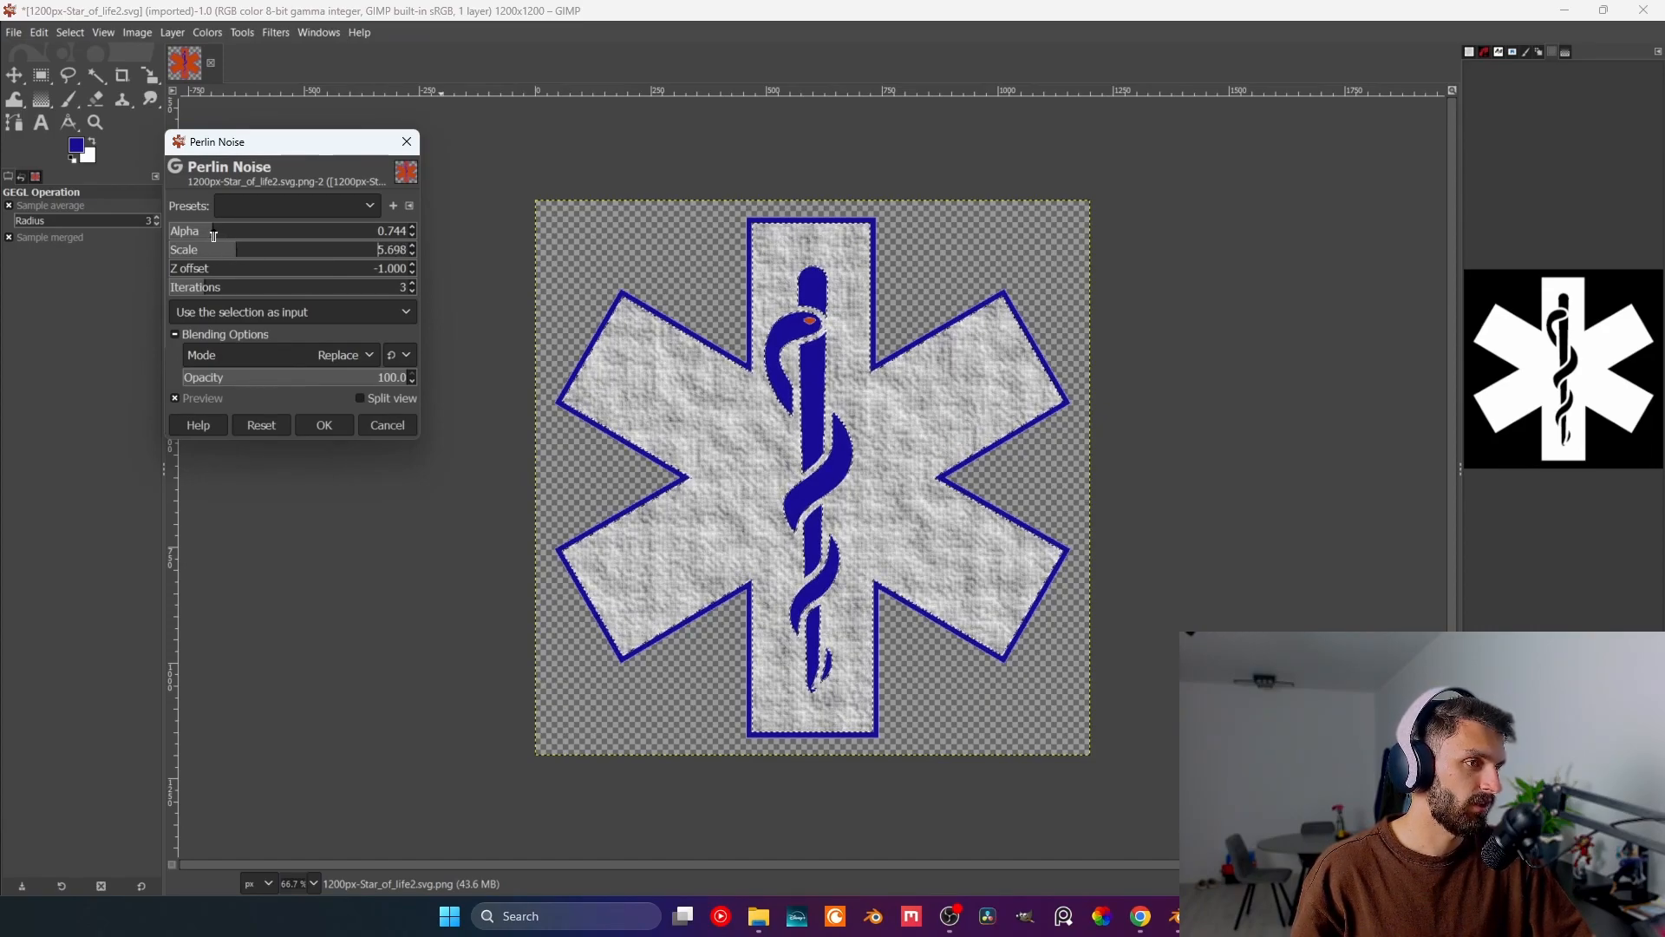
# - Try the Multiply, Addition and Screen blending modes for the Perlin noise
pyautogui.click(345, 355)
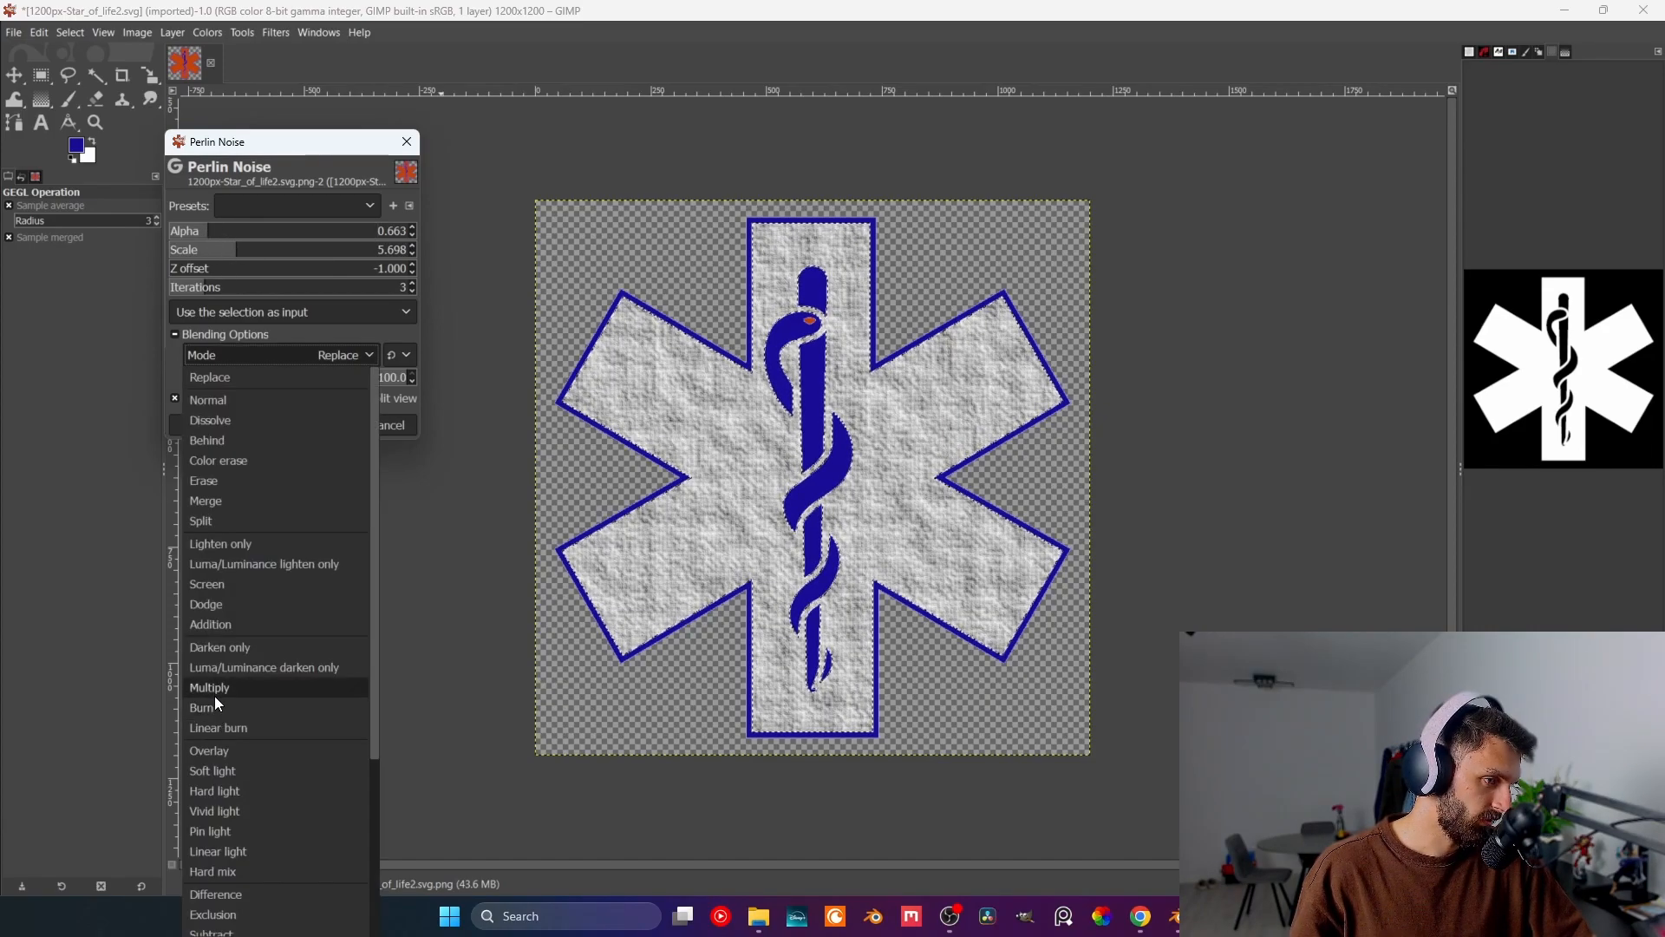
pyautogui.click(215, 692)
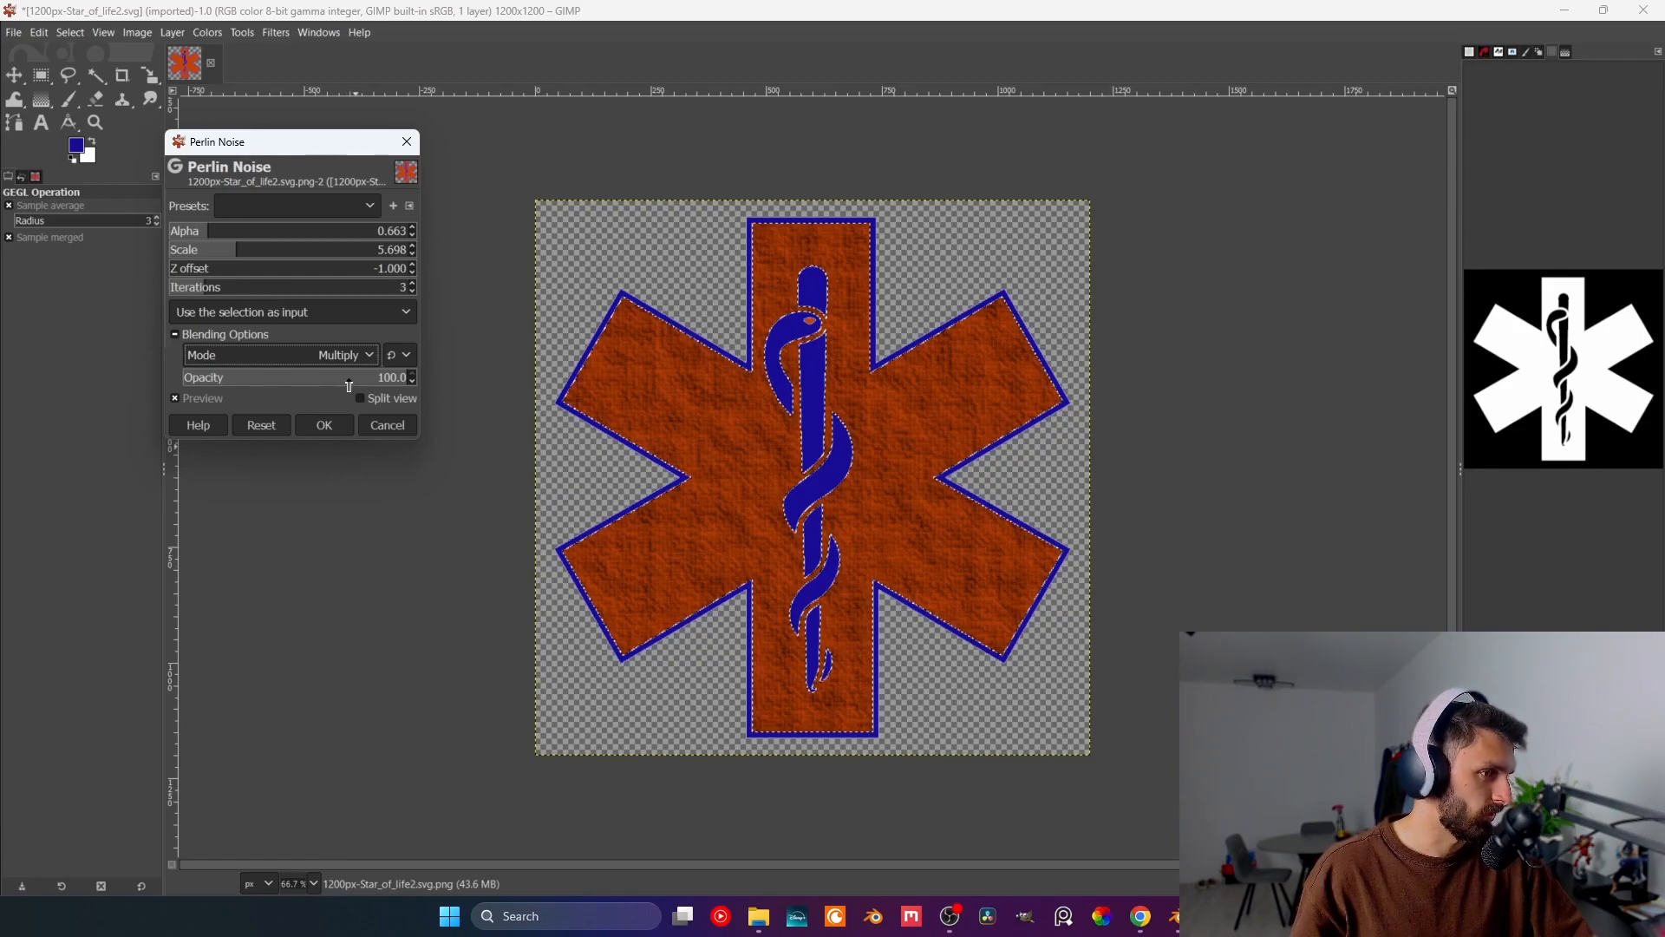
pyautogui.click(339, 353)
pyautogui.click(205, 649)
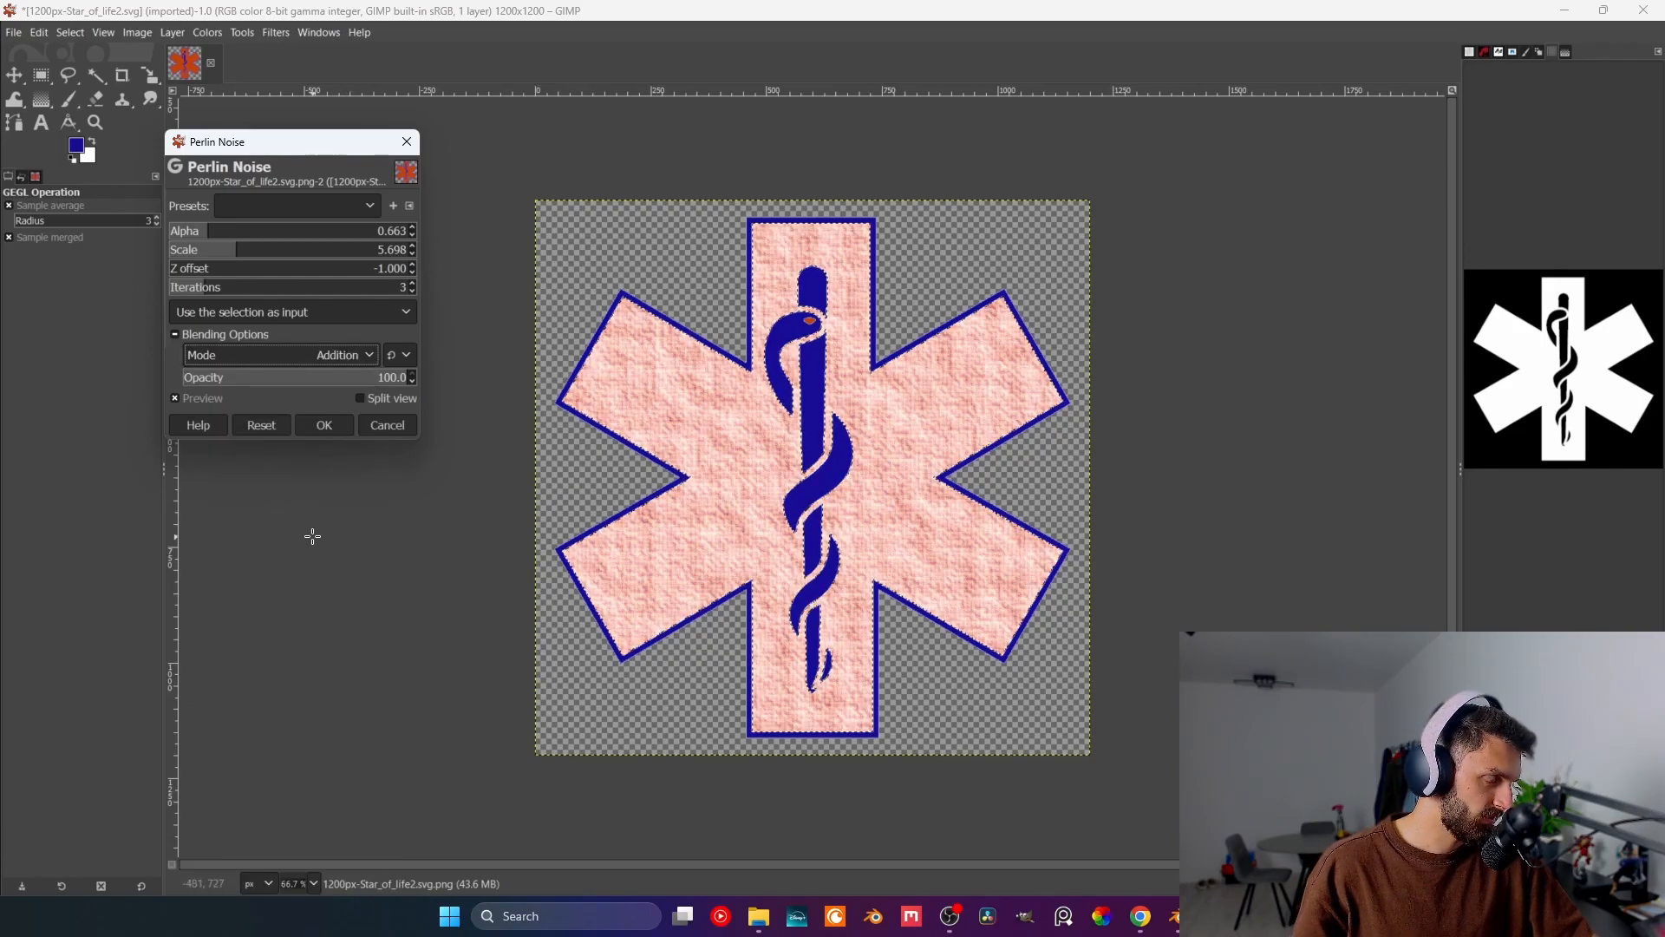
pyautogui.click(288, 351)
pyautogui.click(241, 582)
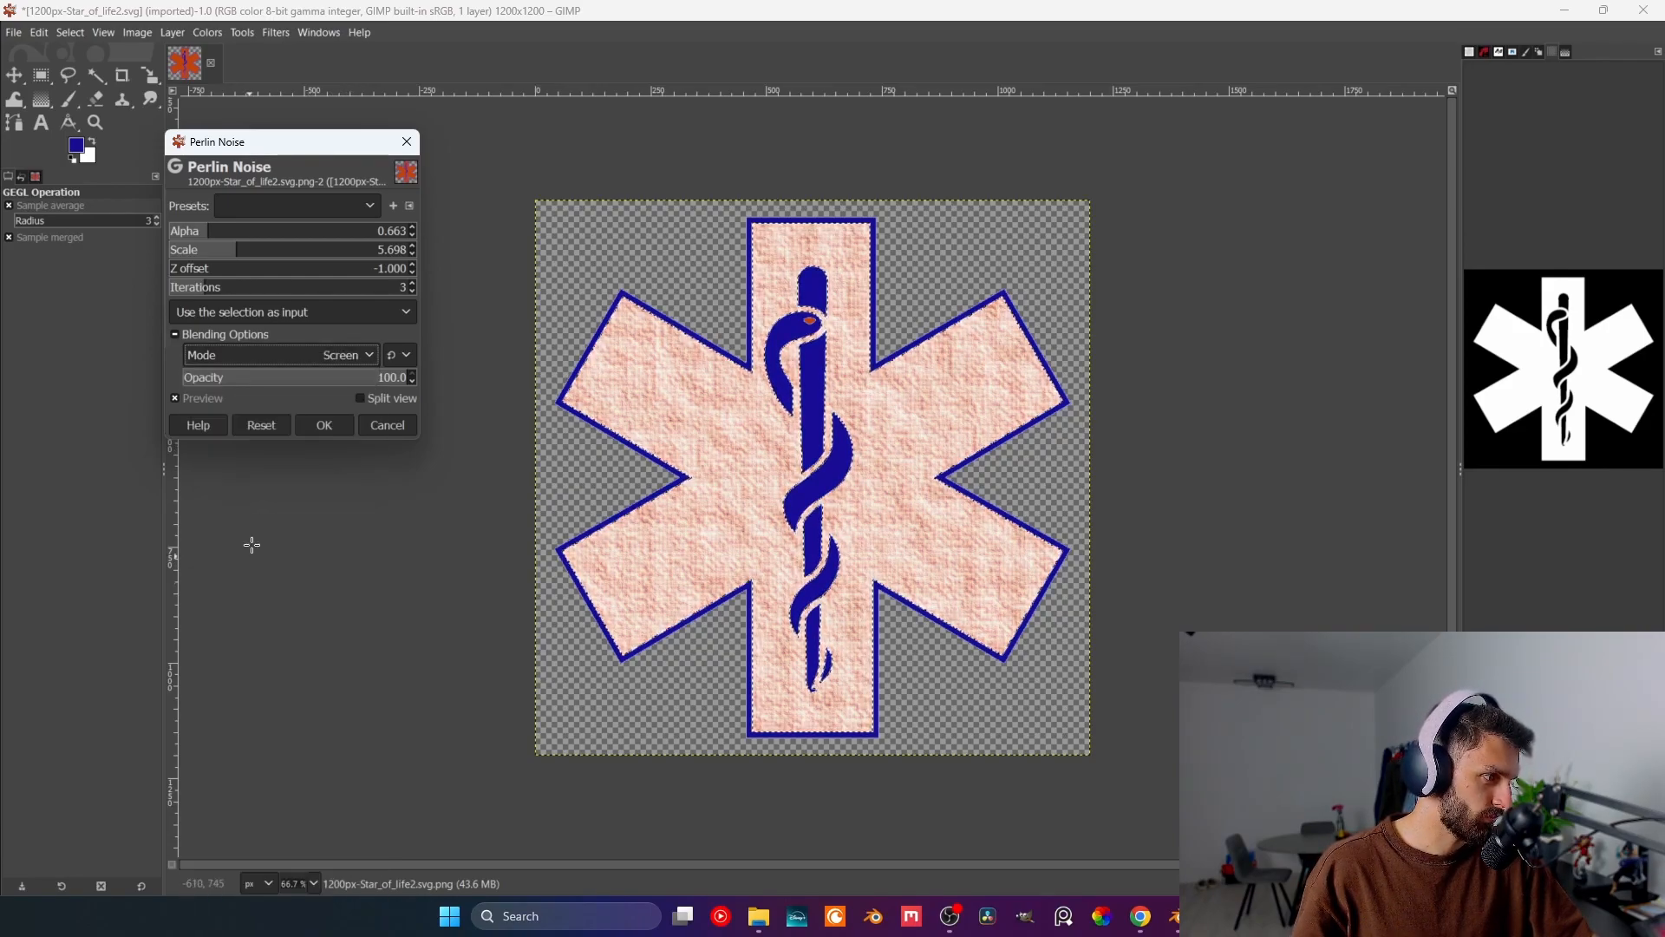
# - Set the Perlin noise blending mode to Overlay with an opacity of 50
pyautogui.click(309, 357)
pyautogui.click(214, 749)
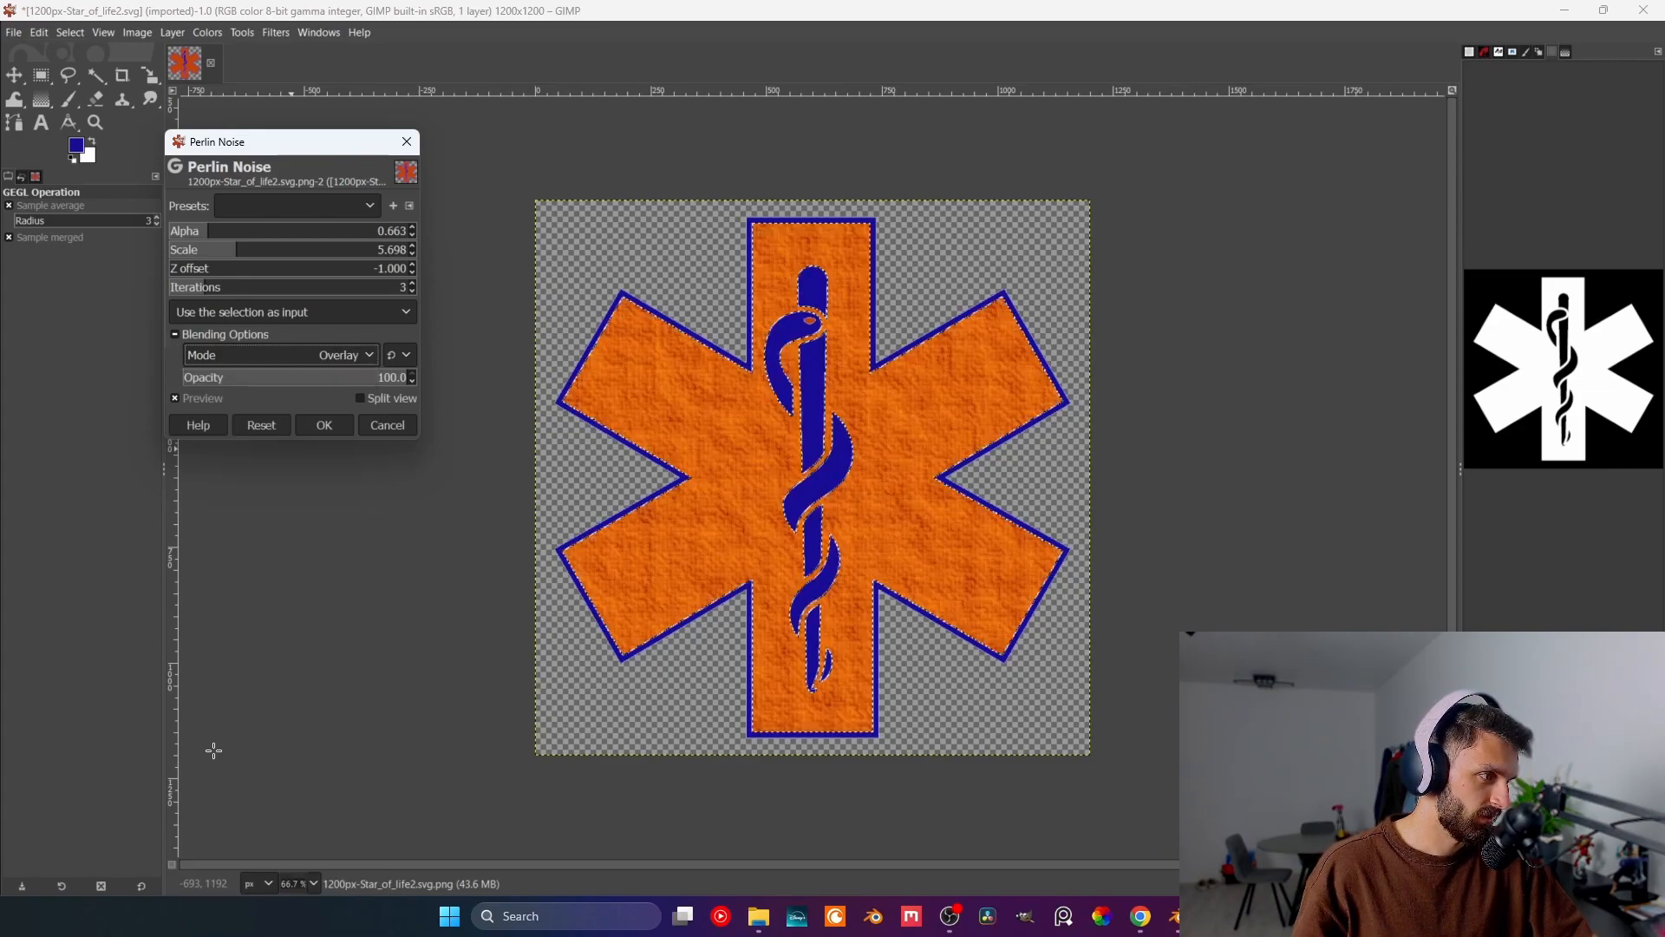
pyautogui.click(363, 383)
pyautogui.moveTo(363, 382)
pyautogui.mouseDown()
pyautogui.moveTo(274, 398)
pyautogui.moveTo(347, 381)
pyautogui.mouseUp()
pyautogui.write('50')
pyautogui.press('Return')
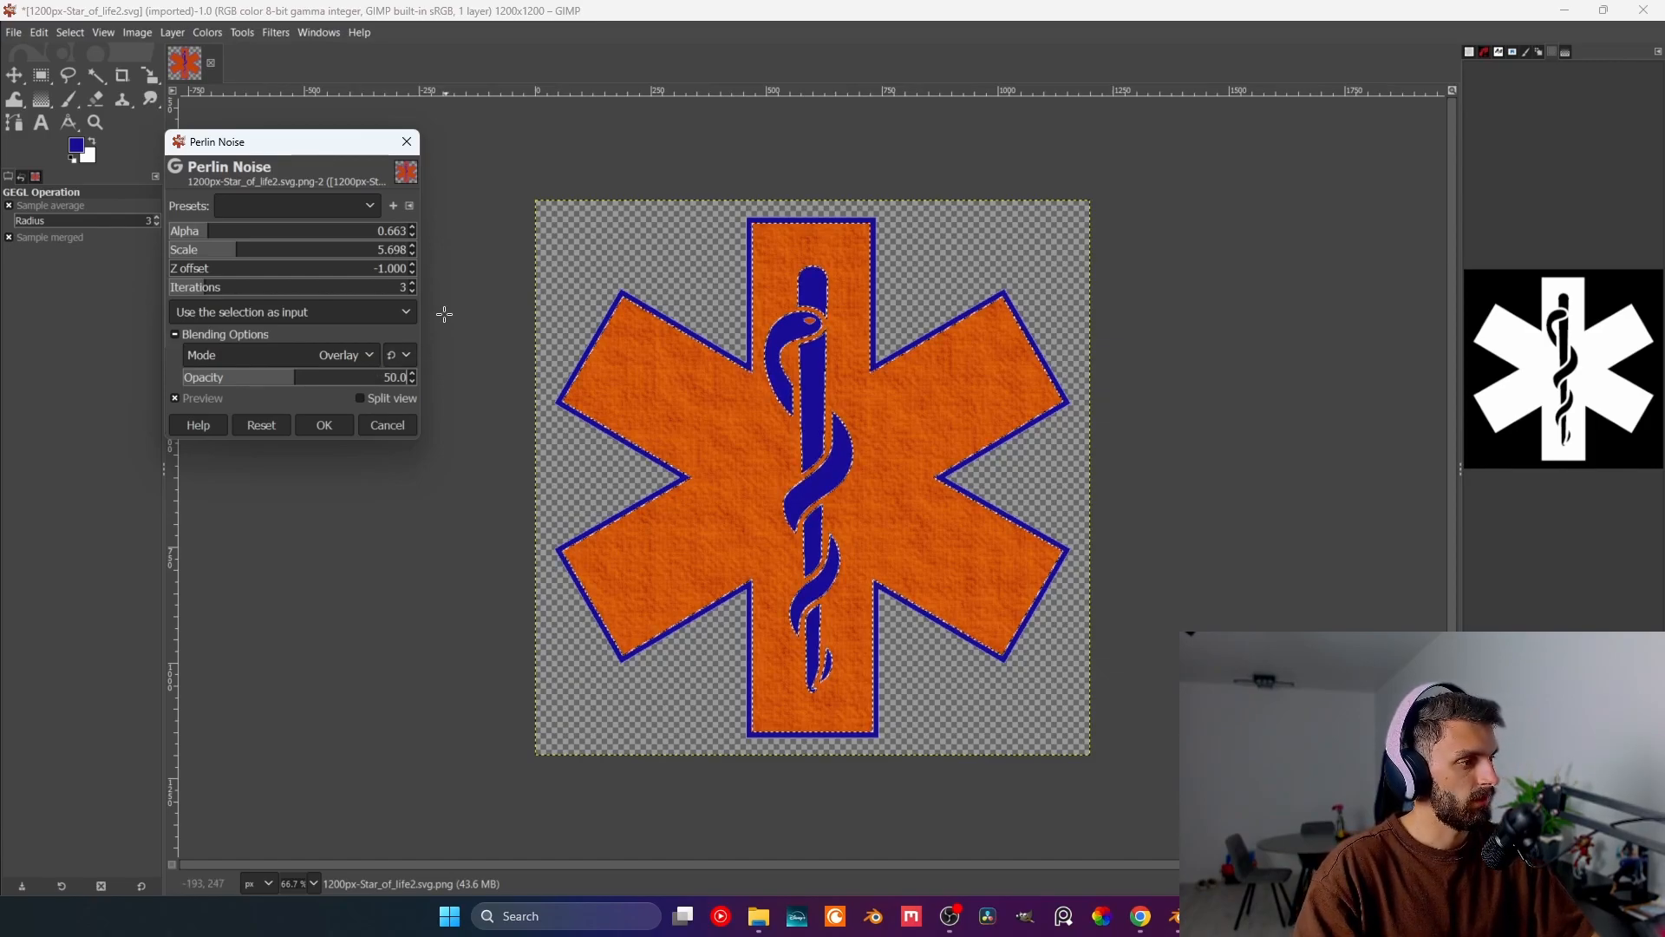
# - Set the Perlin noise scale to 3.5 and alpha to 0.65, and apply the filter
pyautogui.moveTo(233, 249)
pyautogui.mouseDown()
pyautogui.moveTo(258, 251)
pyautogui.moveTo(210, 261)
pyautogui.mouseUp()
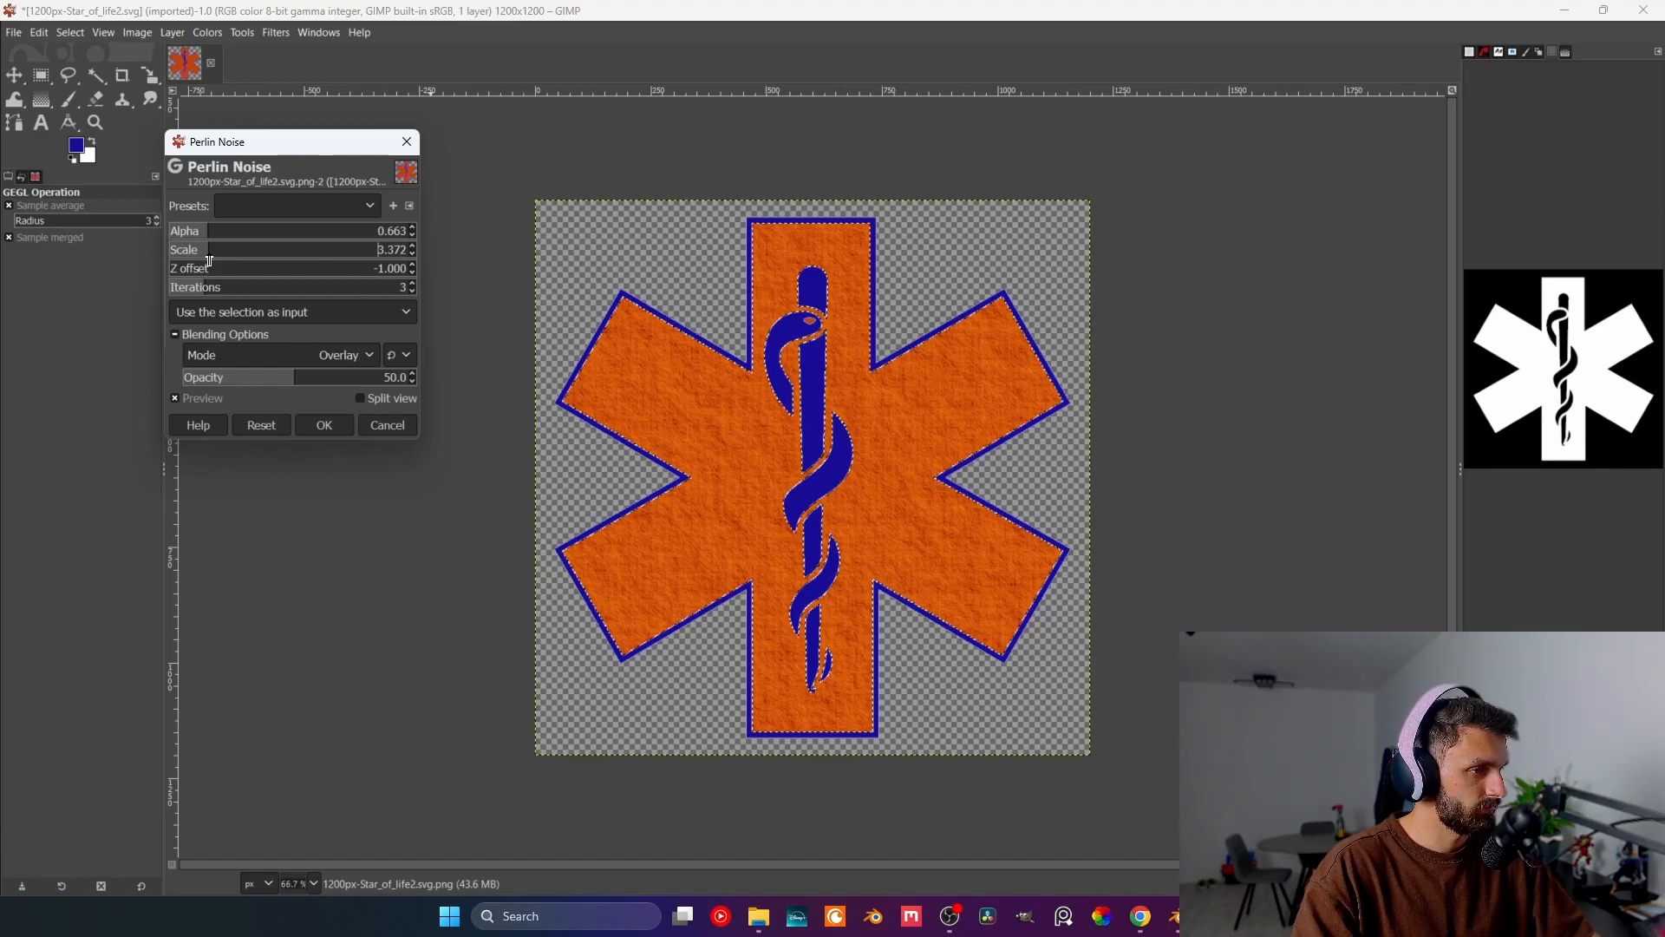
pyautogui.doubleClick(290, 254)
pyautogui.write('3.5')
pyautogui.press('Return')
pyautogui.click(206, 234)
pyautogui.moveTo(206, 233); pyautogui.dragTo(313, 232)
pyautogui.hotkey('ctrl', 'a')
pyautogui.write('0.65')
pyautogui.press('Return')
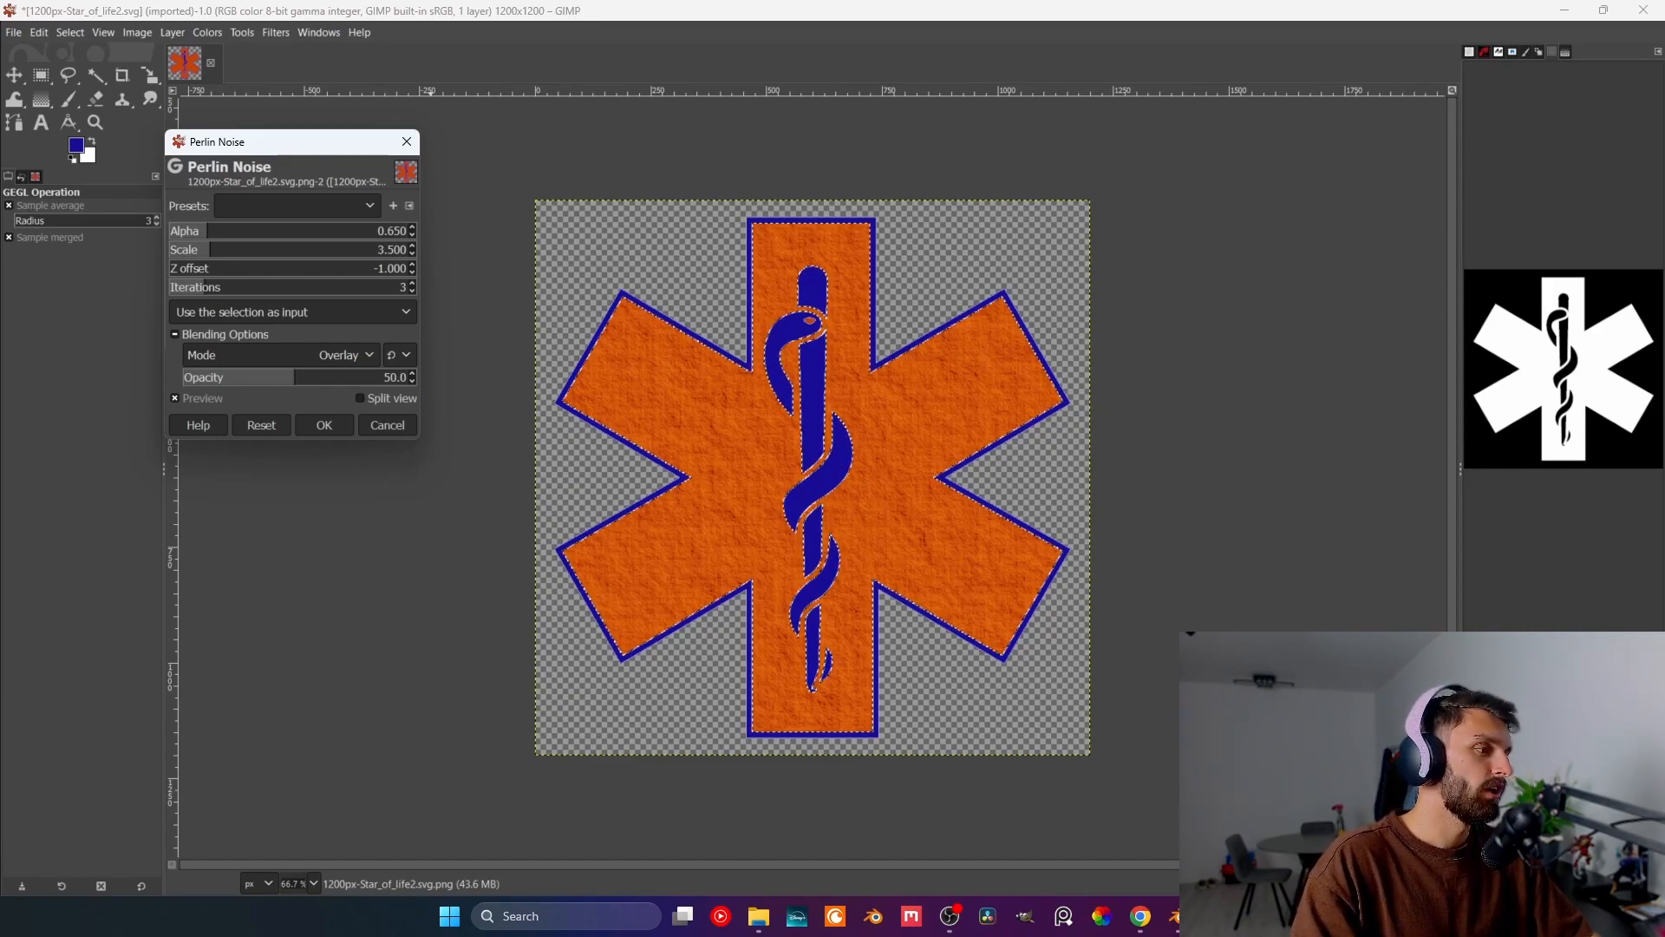
pyautogui.click(324, 425)
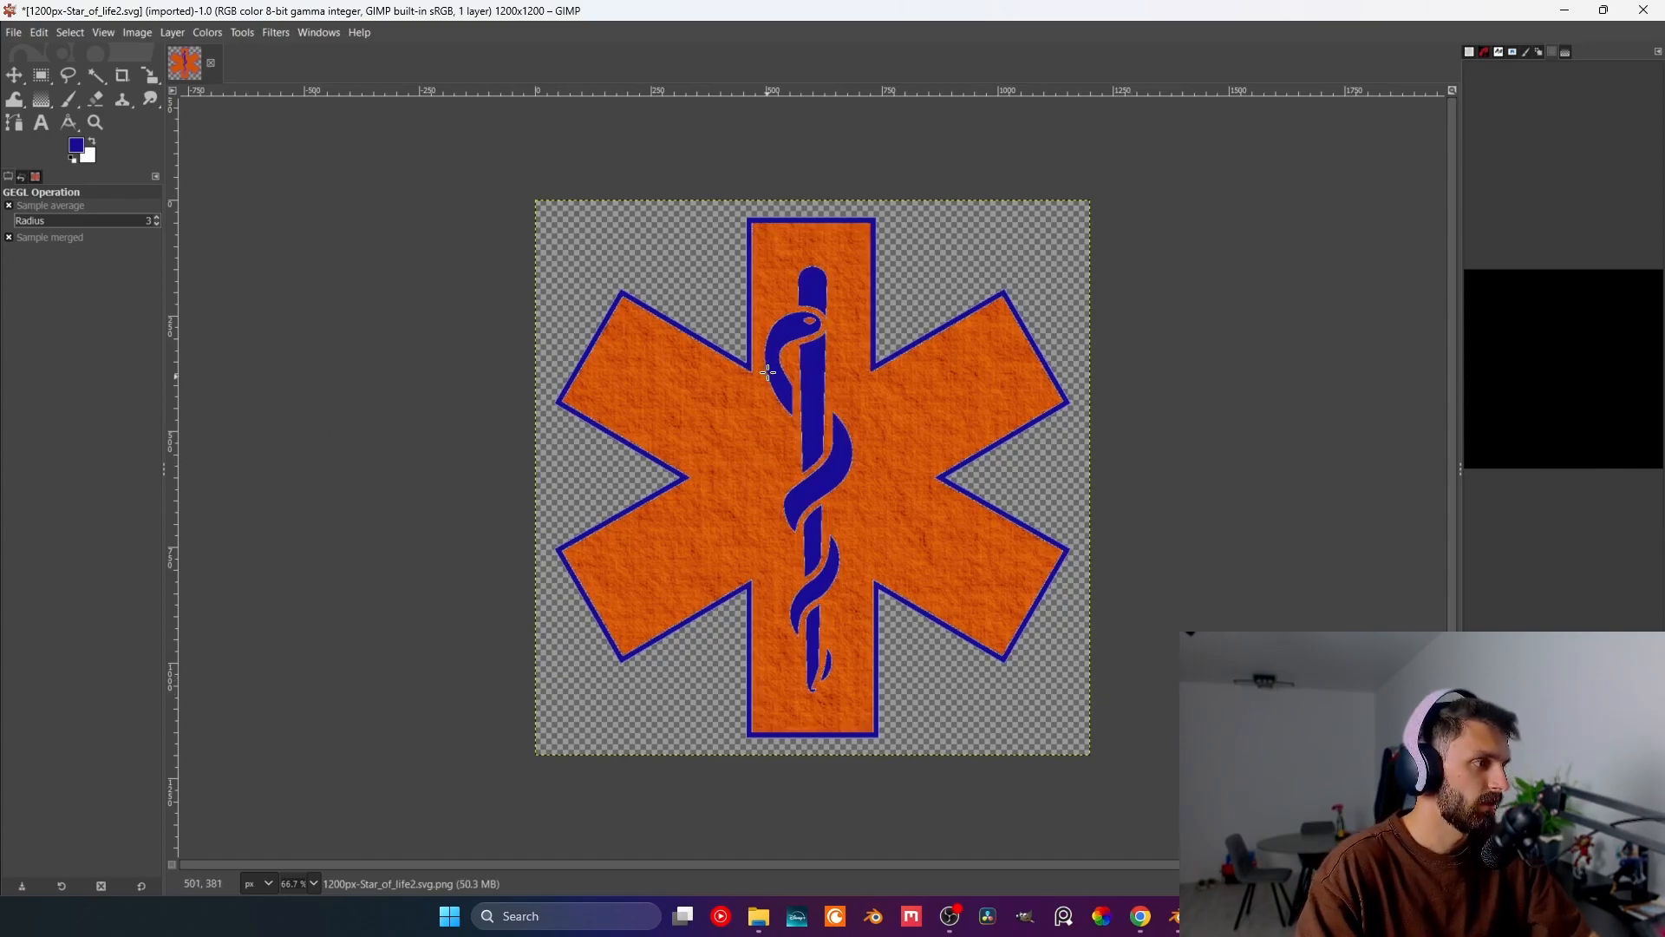
# - Cancel the repeated Perlin Noise filter and fuzzy-select all the dark blue pieces of the snake and staff
pyautogui.hotkey('ctrl', 'shift', 'f')
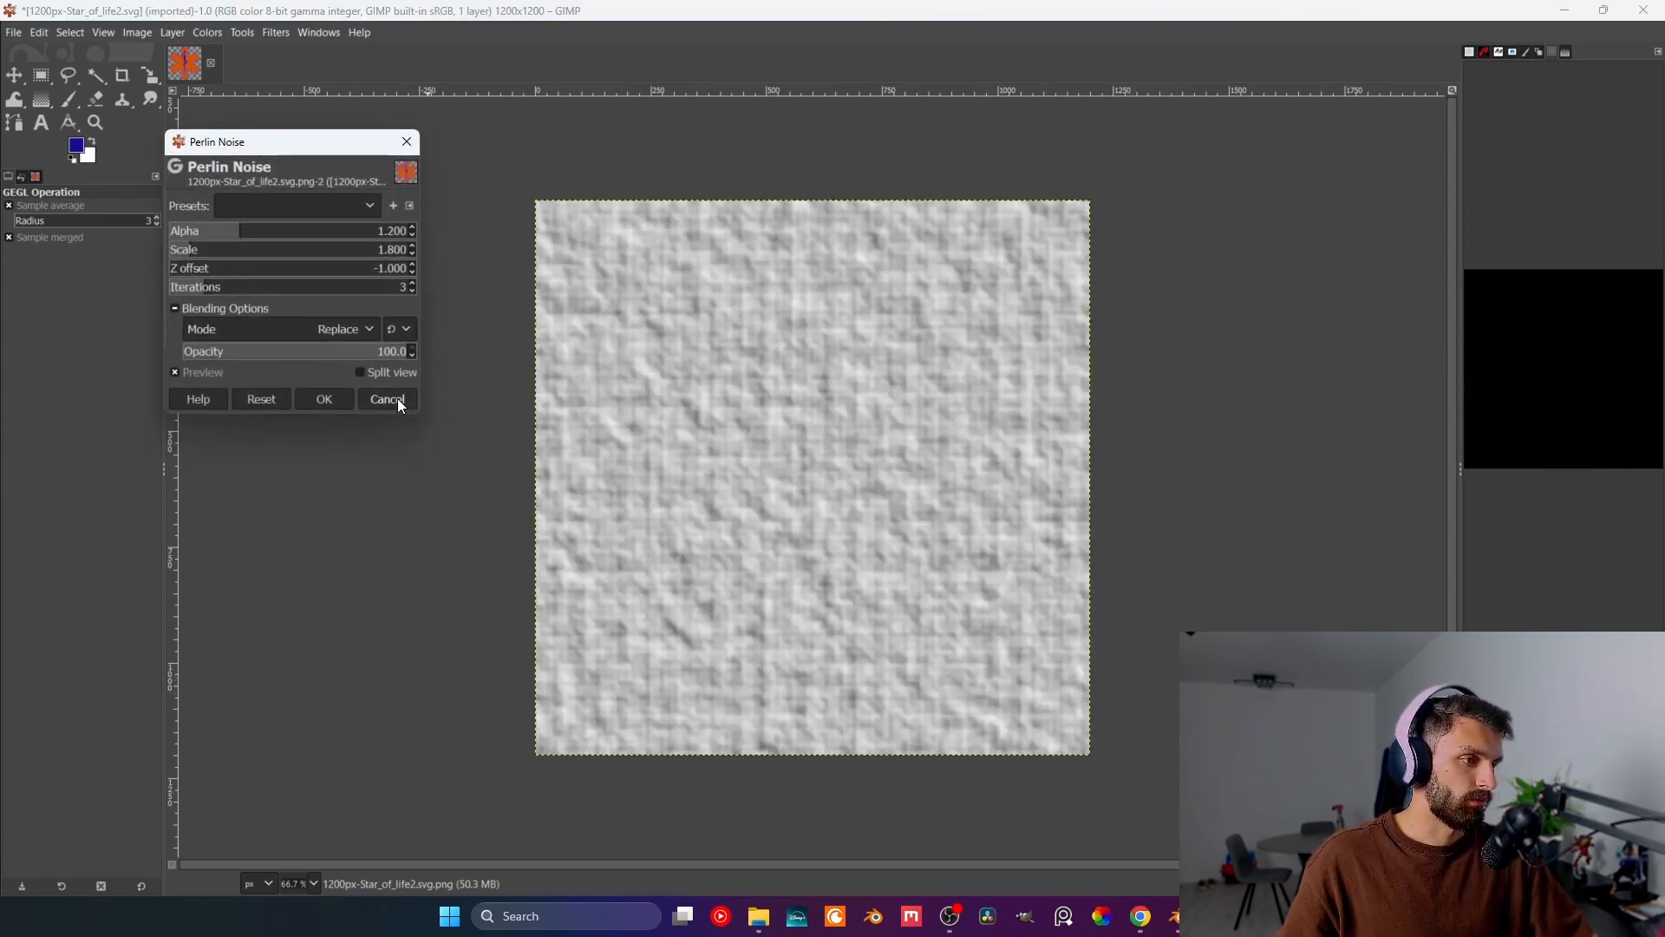
pyautogui.click(396, 399)
pyautogui.click(97, 75)
pyautogui.click(796, 345)
pyautogui.keyDown('shift'); pyautogui.click(815, 357); pyautogui.keyUp('shift')
pyautogui.keyDown('shift'); pyautogui.click(814, 296); pyautogui.keyUp('shift')
pyautogui.keyDown('shift'); pyautogui.click(839, 456); pyautogui.keyUp('shift')
pyautogui.keyDown('shift'); pyautogui.click(815, 538); pyautogui.keyUp('shift')
pyautogui.keyDown('shift'); pyautogui.click(817, 589); pyautogui.keyUp('shift')
pyautogui.keyDown('shift'); pyautogui.click(827, 662); pyautogui.keyUp('shift')
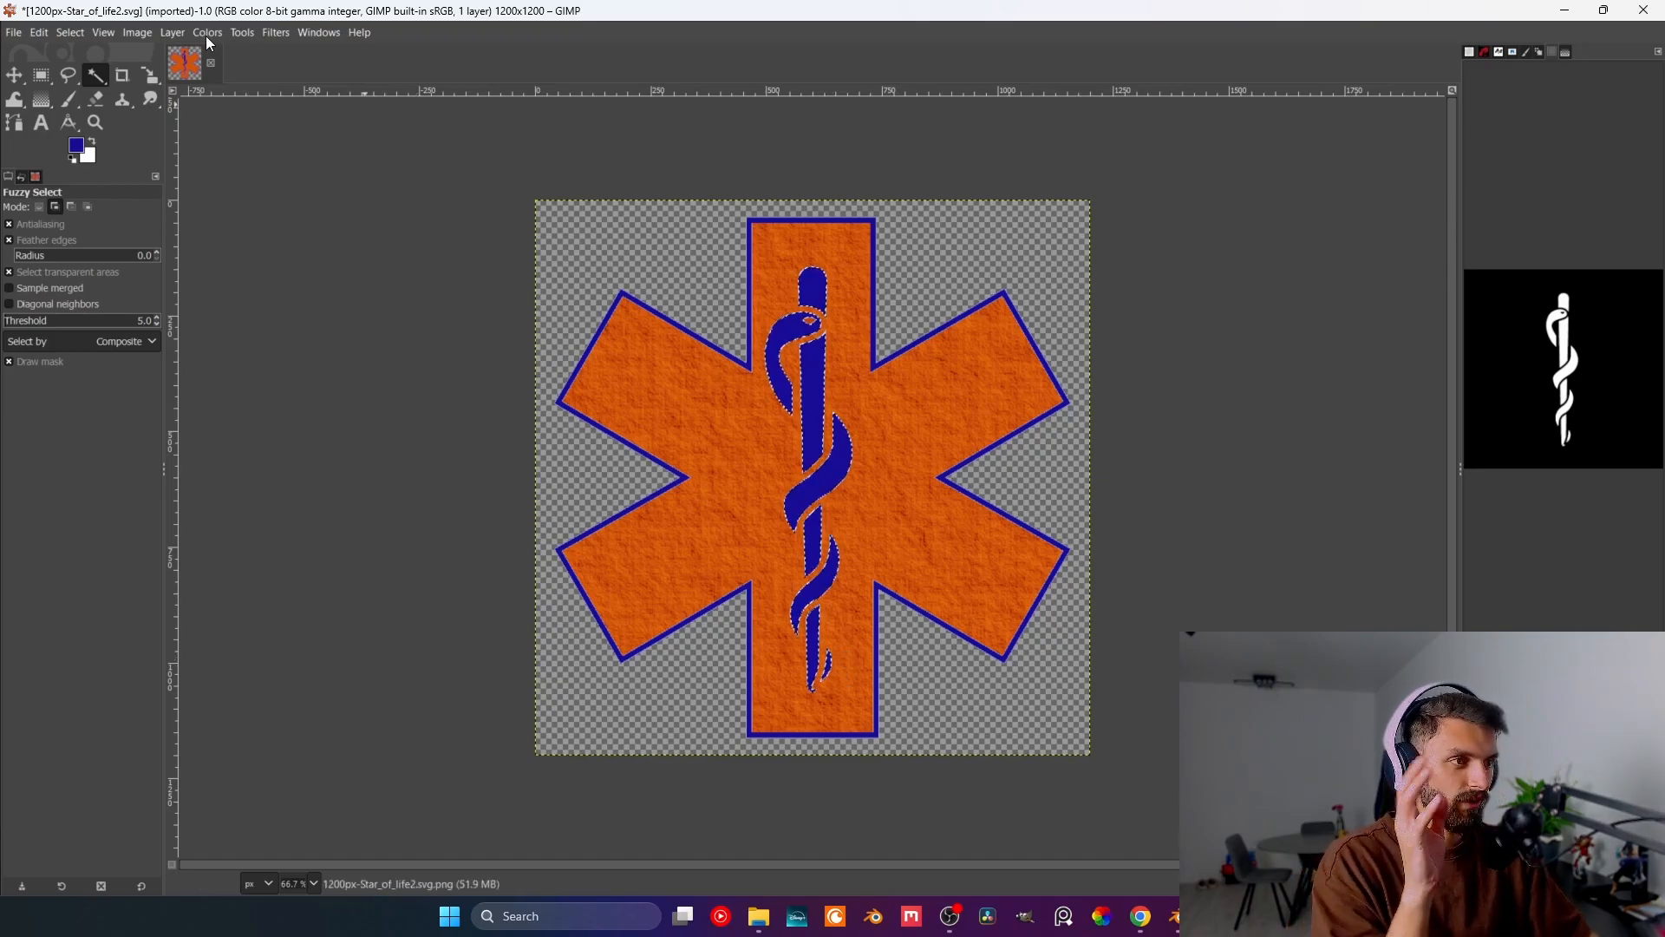
# - Try the Cubism filter on the snake and staff with a tile size of about 25.3 and a tile saturation of about 1.3
pyautogui.click(264, 33)
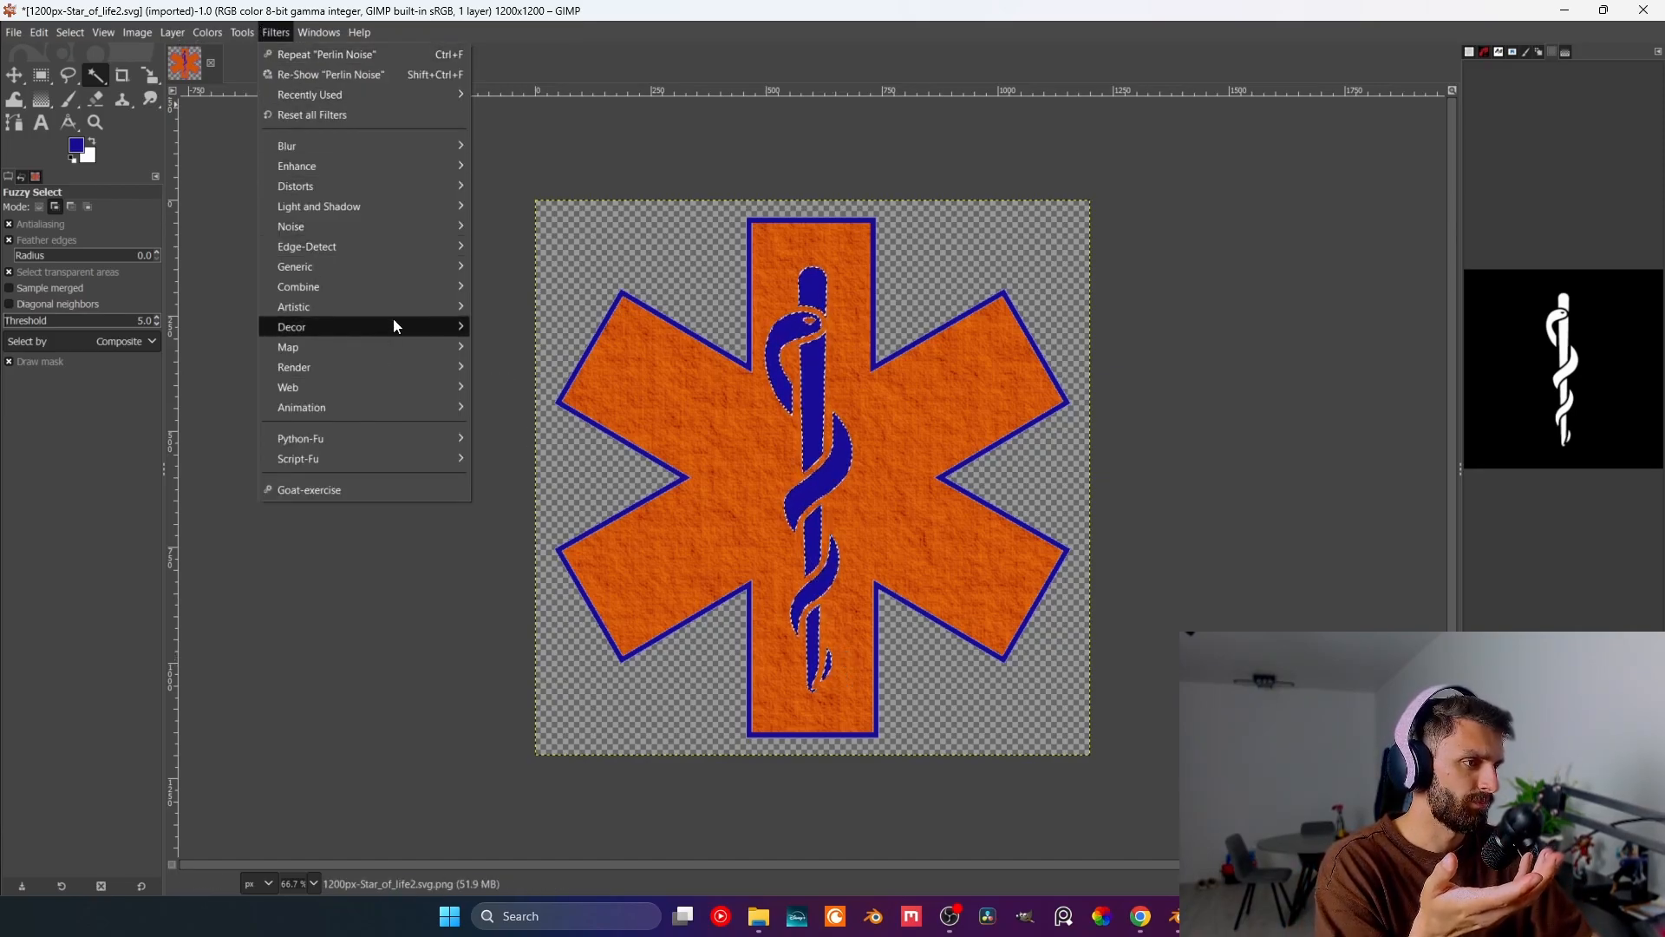
pyautogui.moveTo(395, 326)
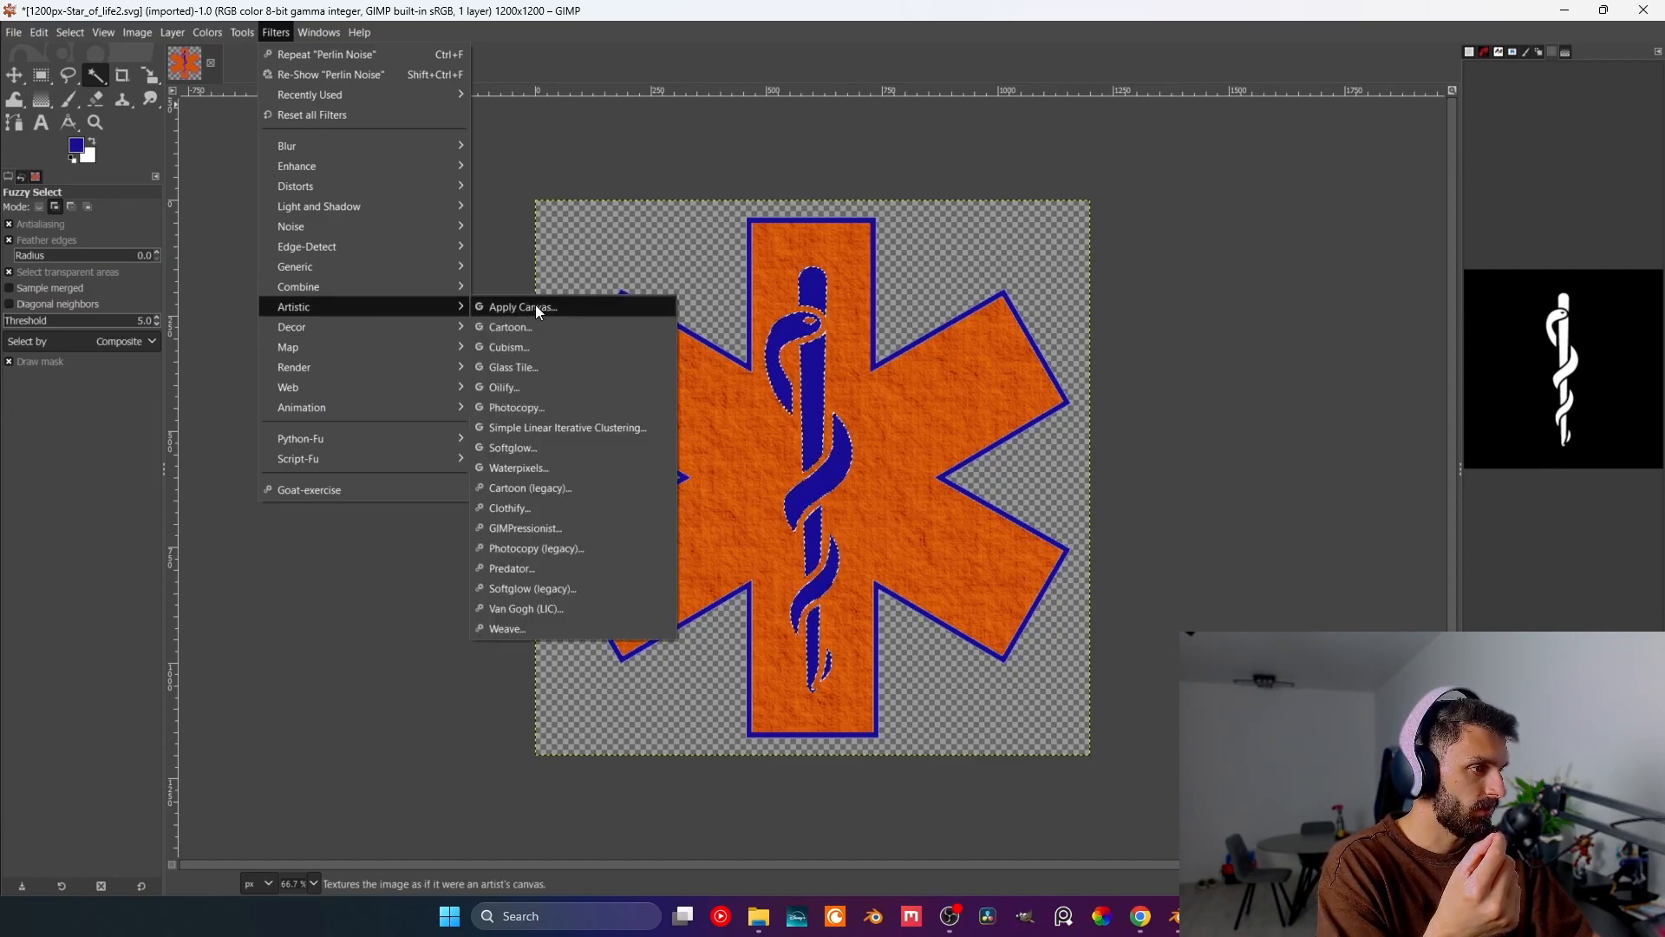
pyautogui.click(525, 351)
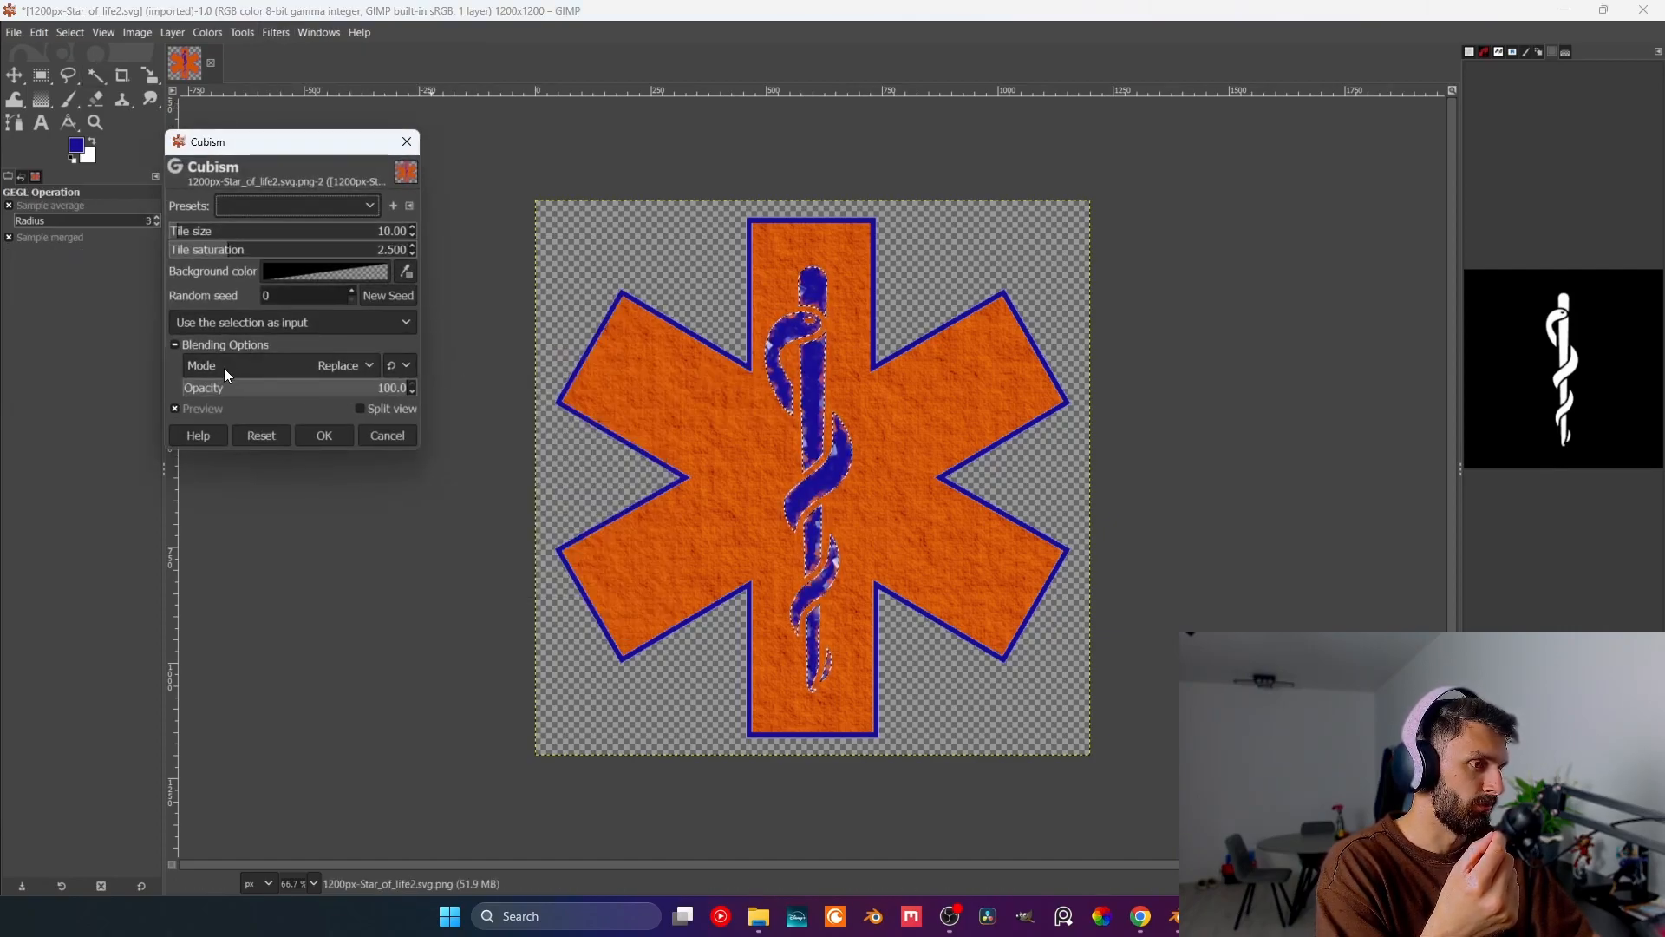
pyautogui.moveTo(198, 233)
pyautogui.mouseDown()
pyautogui.moveTo(241, 241)
pyautogui.moveTo(188, 236)
pyautogui.mouseUp()
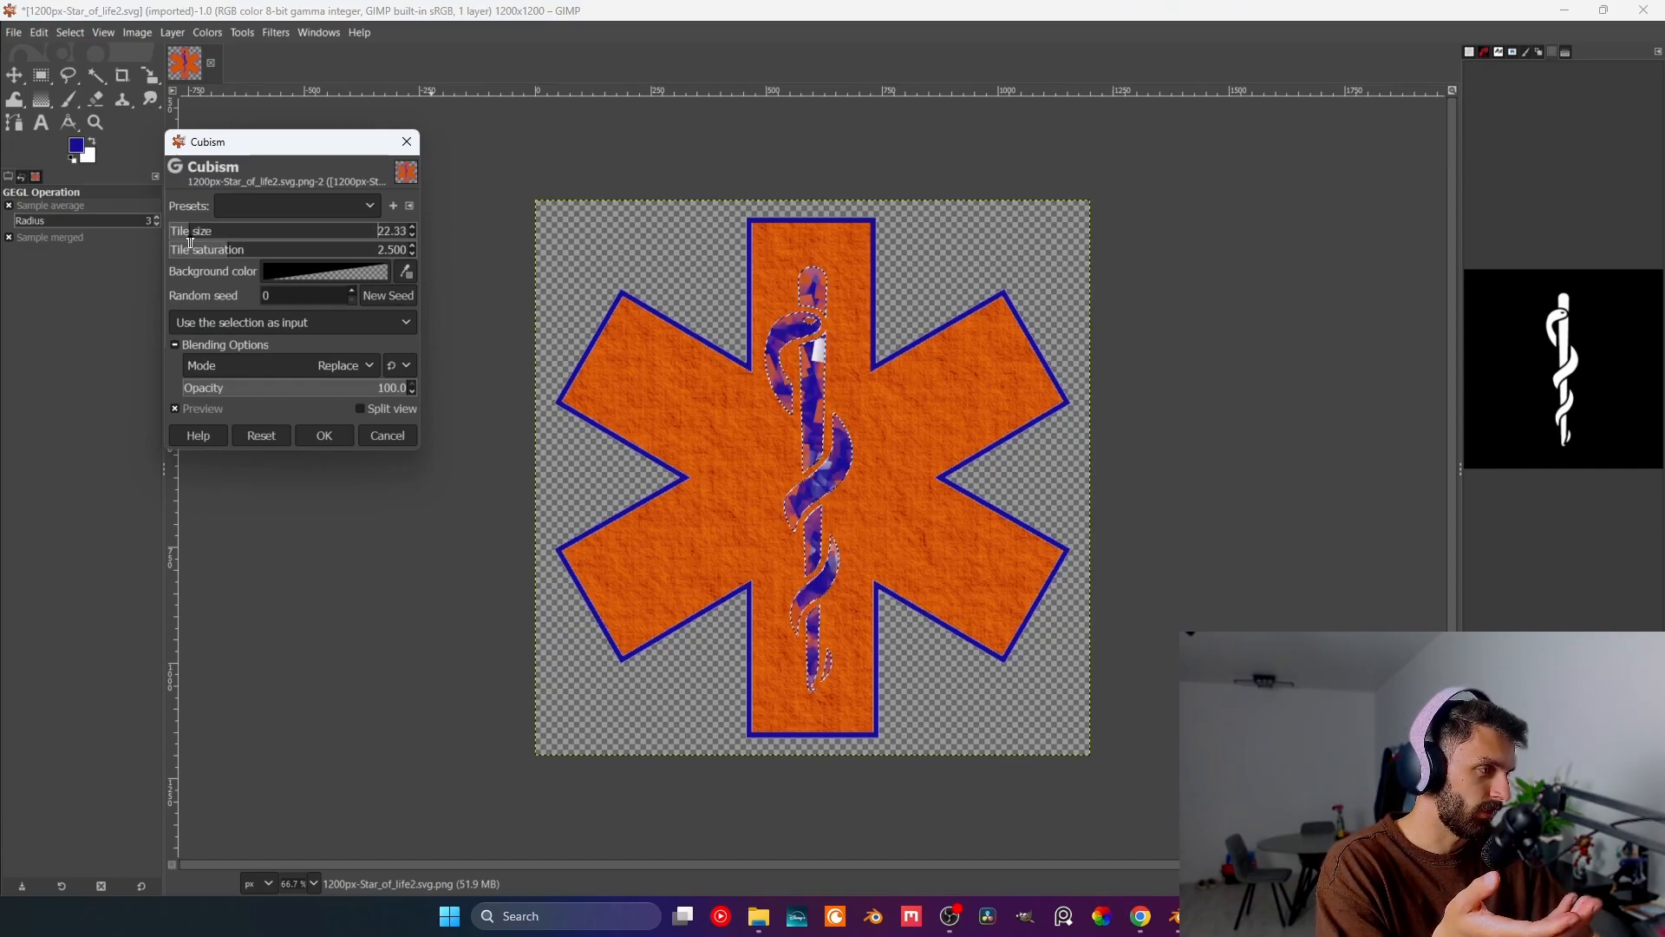
pyautogui.click(266, 251)
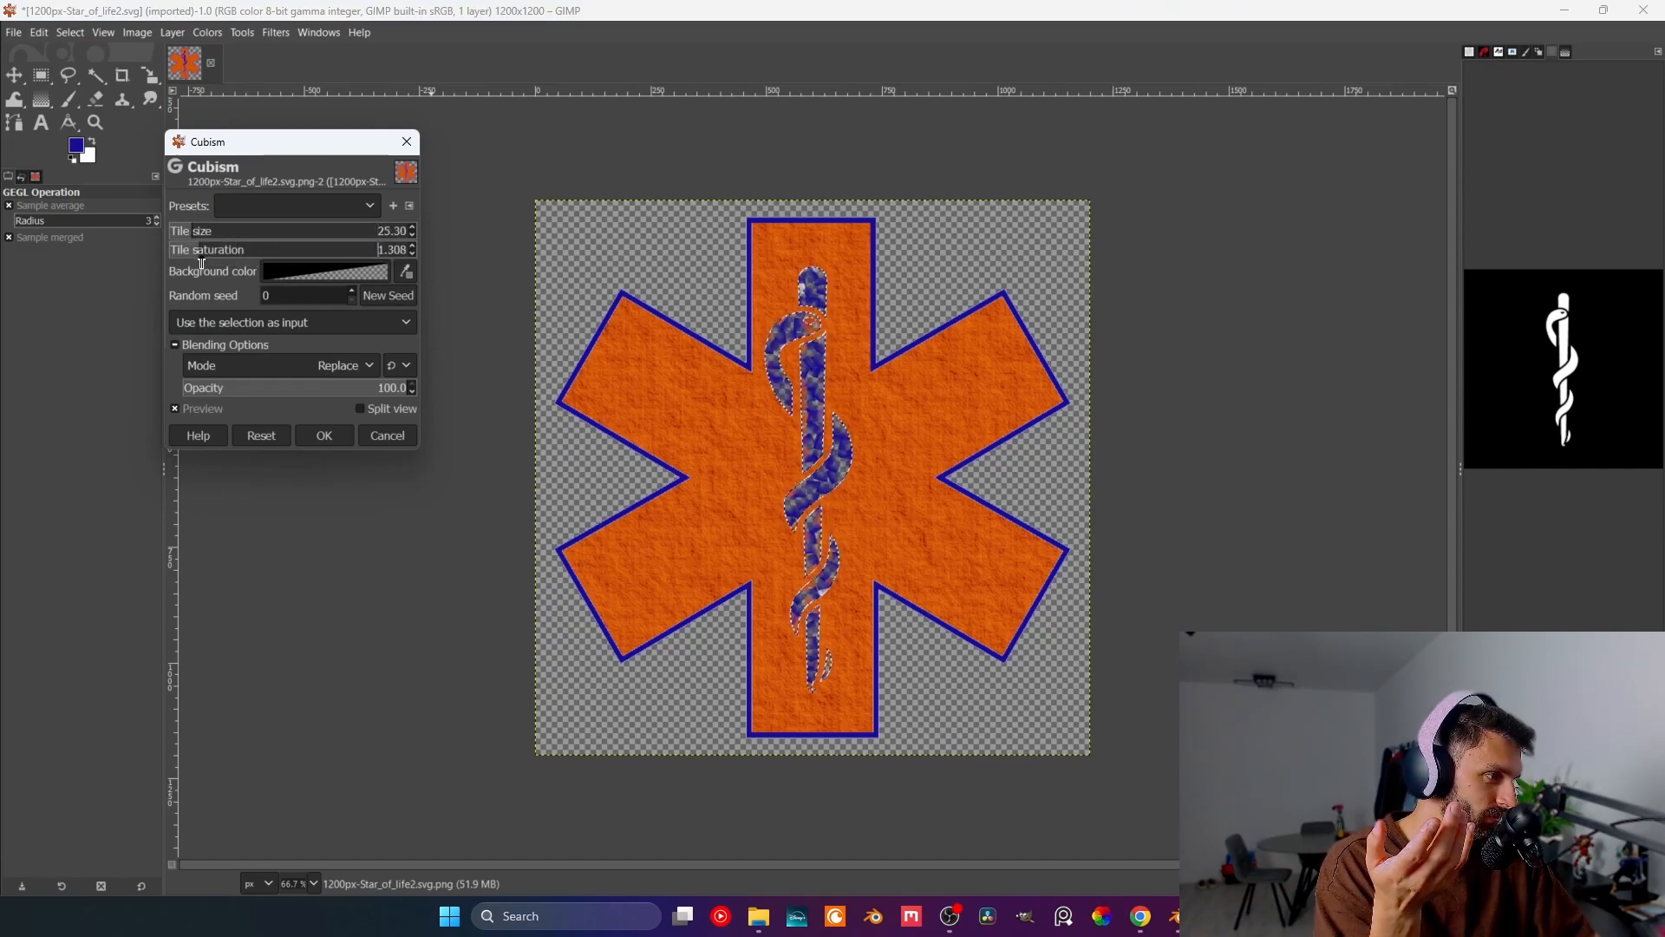
pyautogui.click(261, 436)
pyautogui.click(1514, 688)
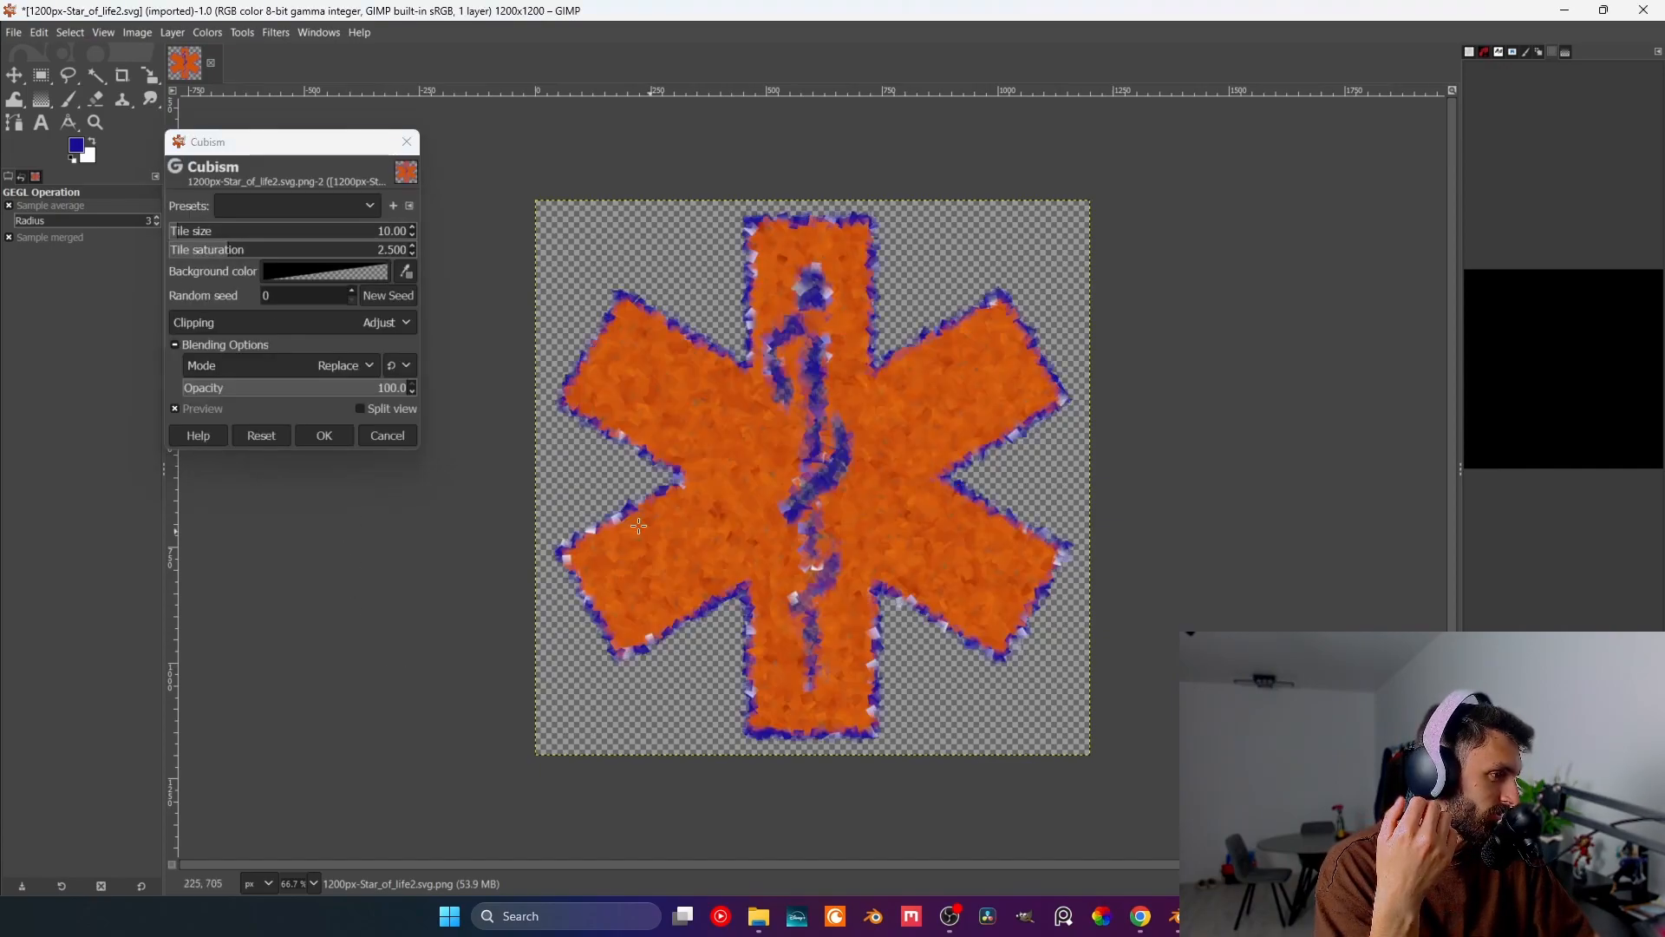
pyautogui.click(388, 435)
pyautogui.hotkey('ctrl', 'shift', 'f')
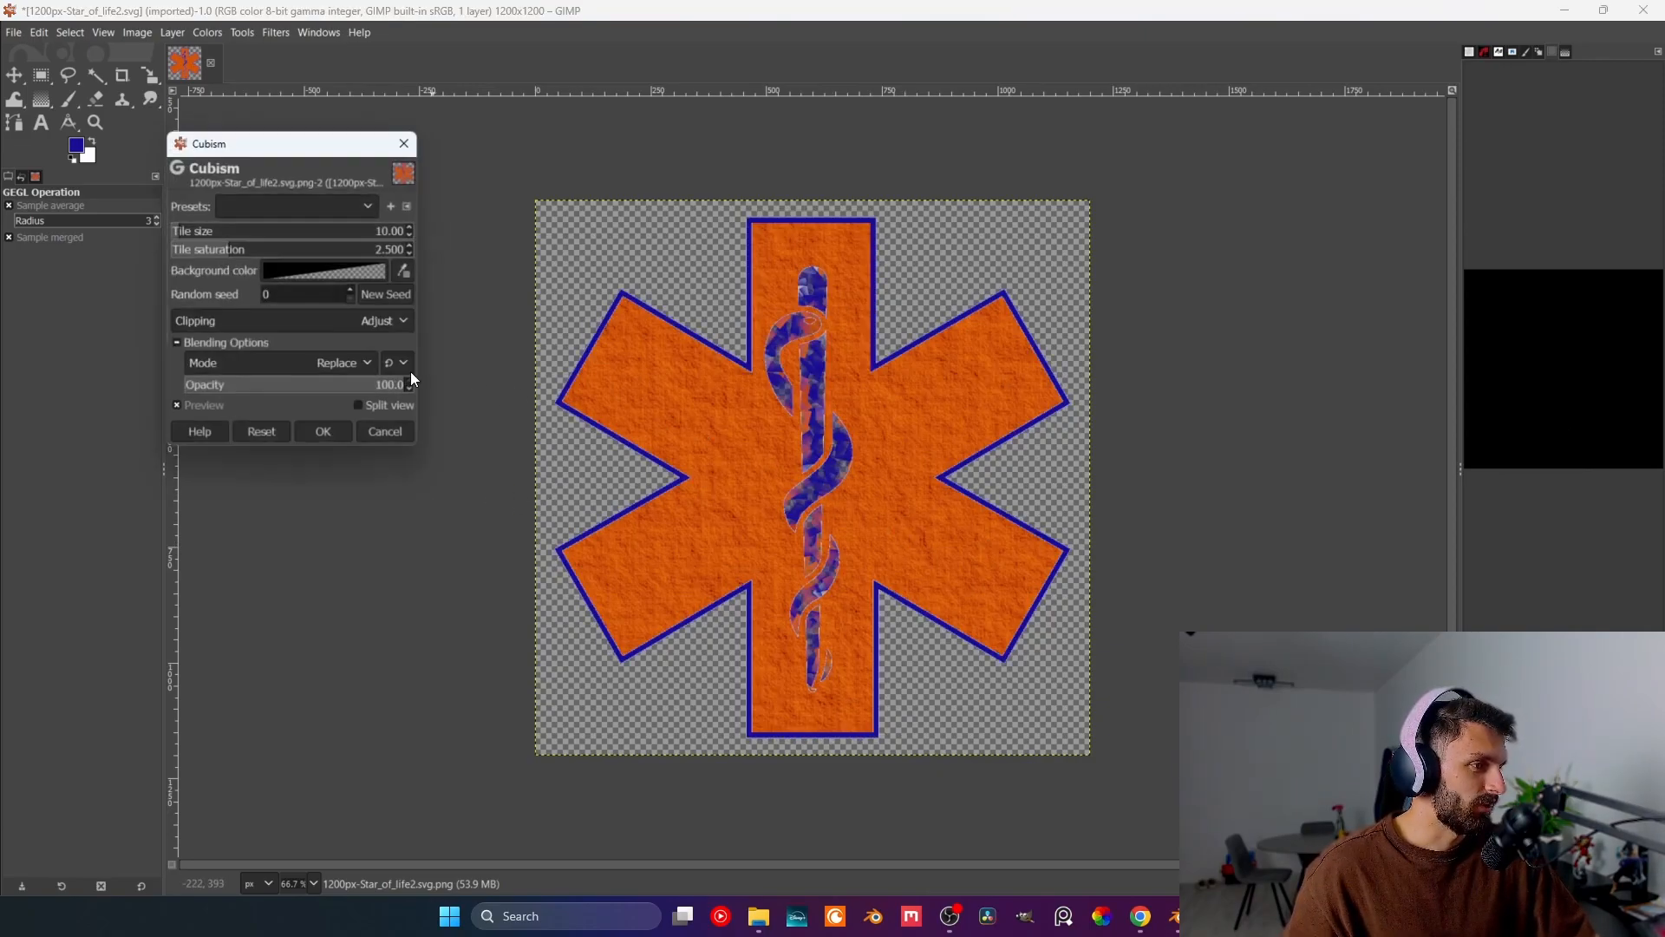
pyautogui.click(401, 436)
pyautogui.hotkey('ctrl', 'shift', 'f')
pyautogui.press('Escape')
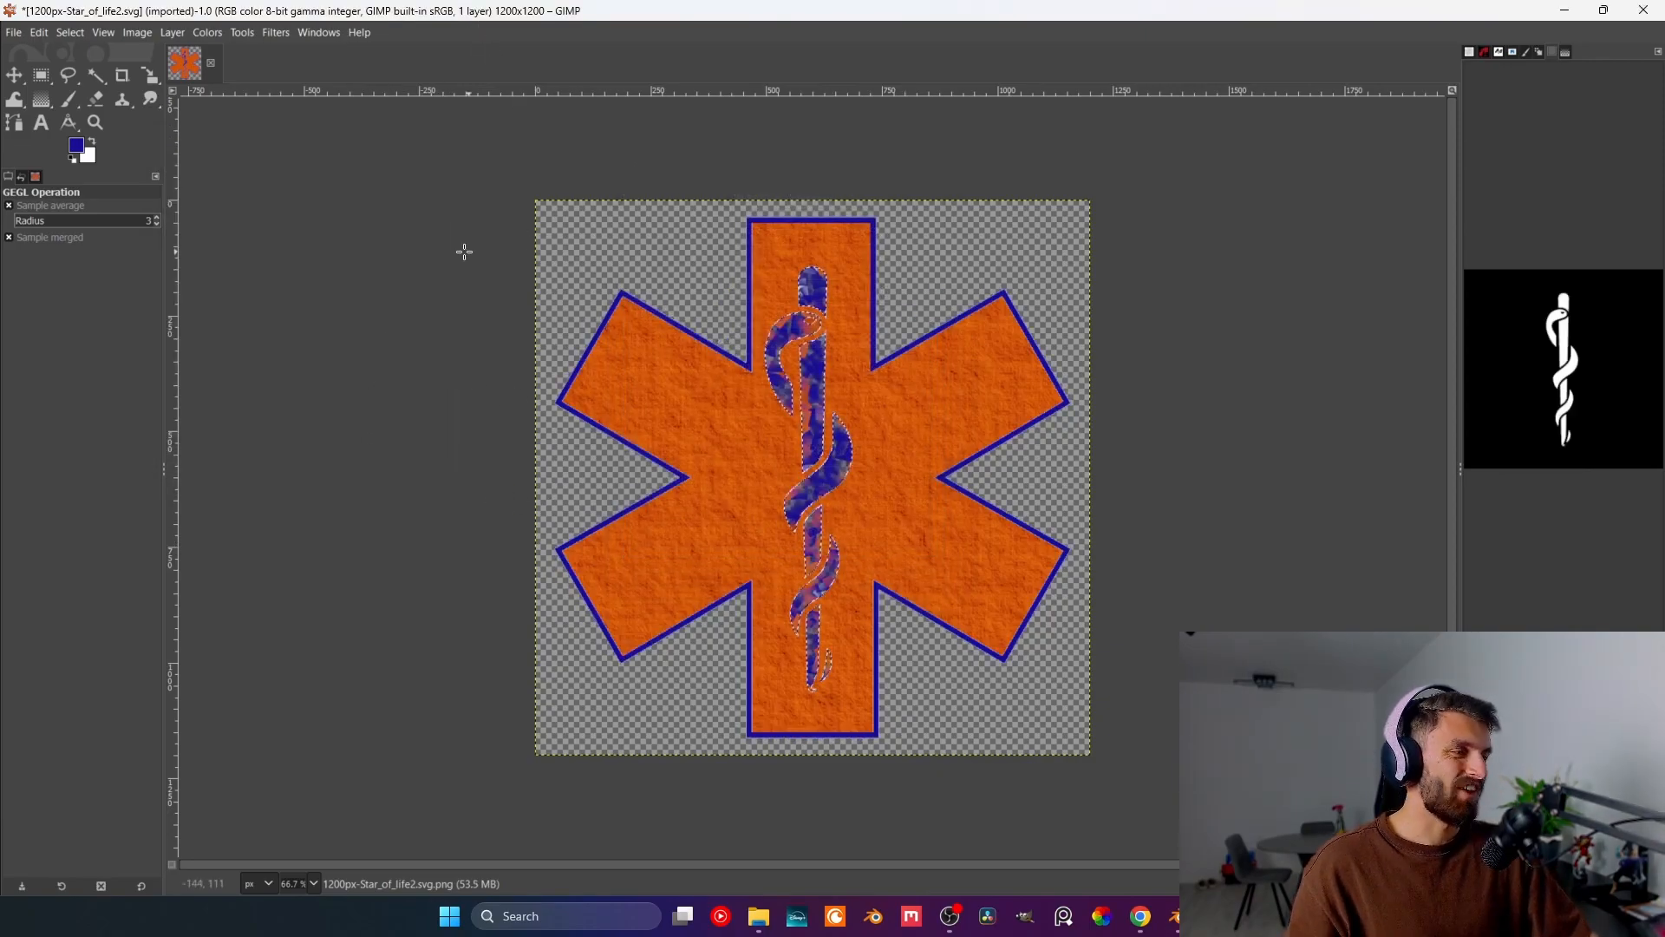
# - Try the Glass Tile filter on the snake and staff with a tile width and height of 48
pyautogui.click(275, 32)
pyautogui.moveTo(408, 309)
pyautogui.click(539, 373)
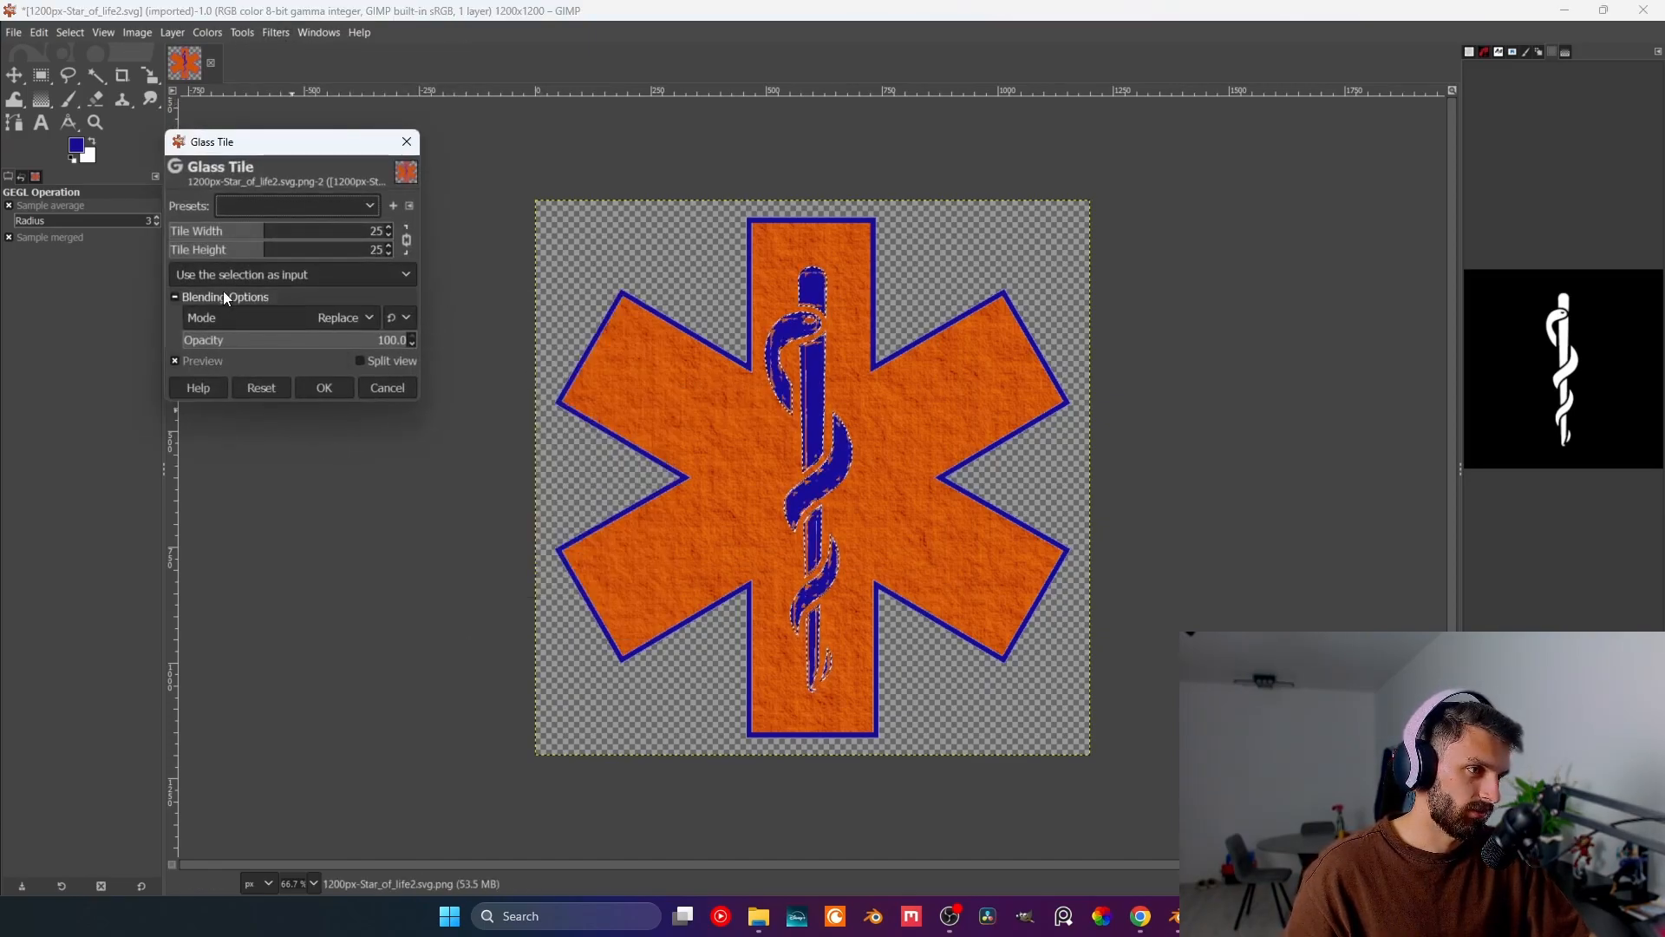
pyautogui.moveTo(261, 237); pyautogui.dragTo(376, 271)
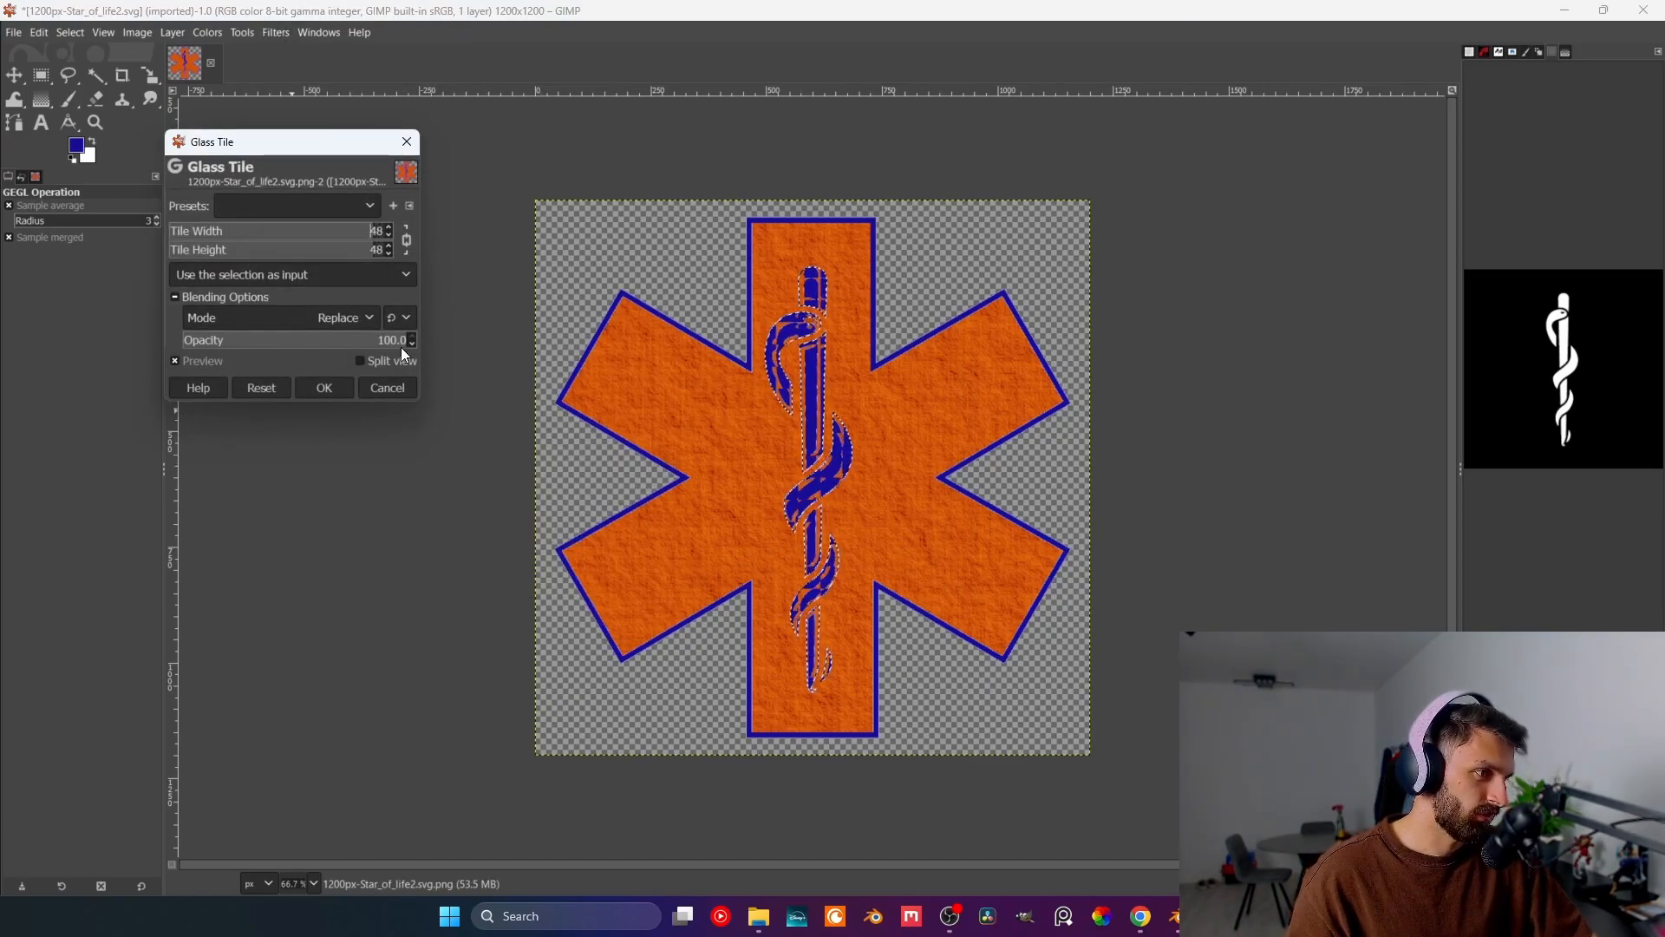
pyautogui.click(402, 389)
# - Fuzzy-select the blue pieces of the snake and staff together, leaving out the lowest tip of the staff and the tail
pyautogui.click(278, 35)
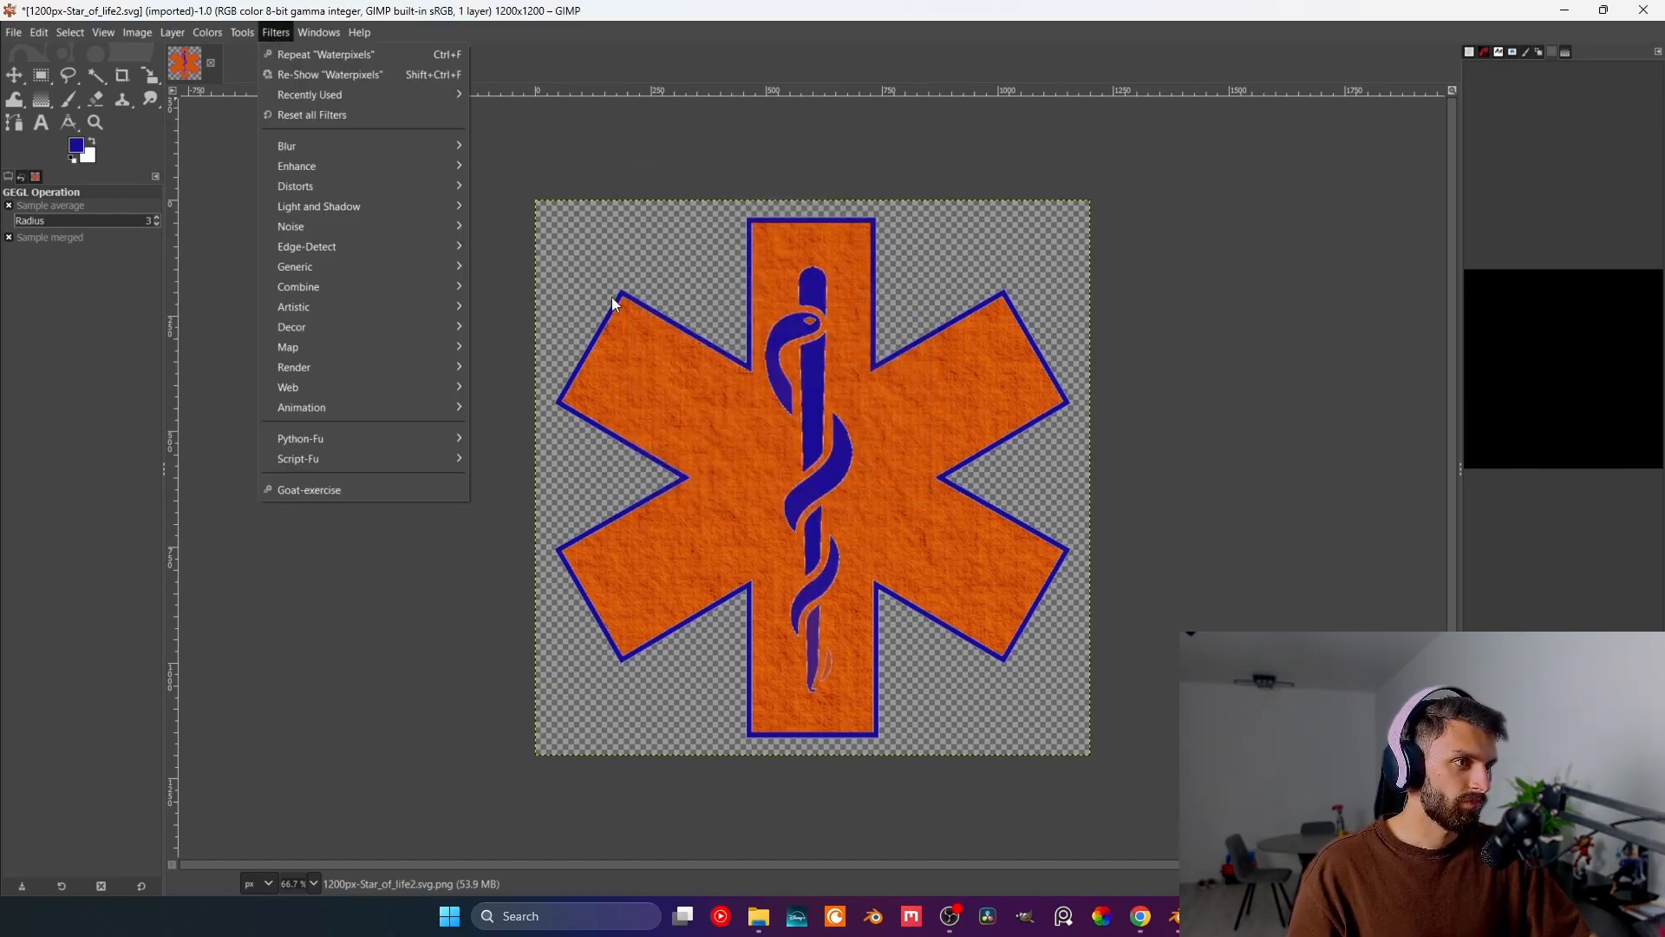
pyautogui.click(95, 75)
pyautogui.click(96, 75)
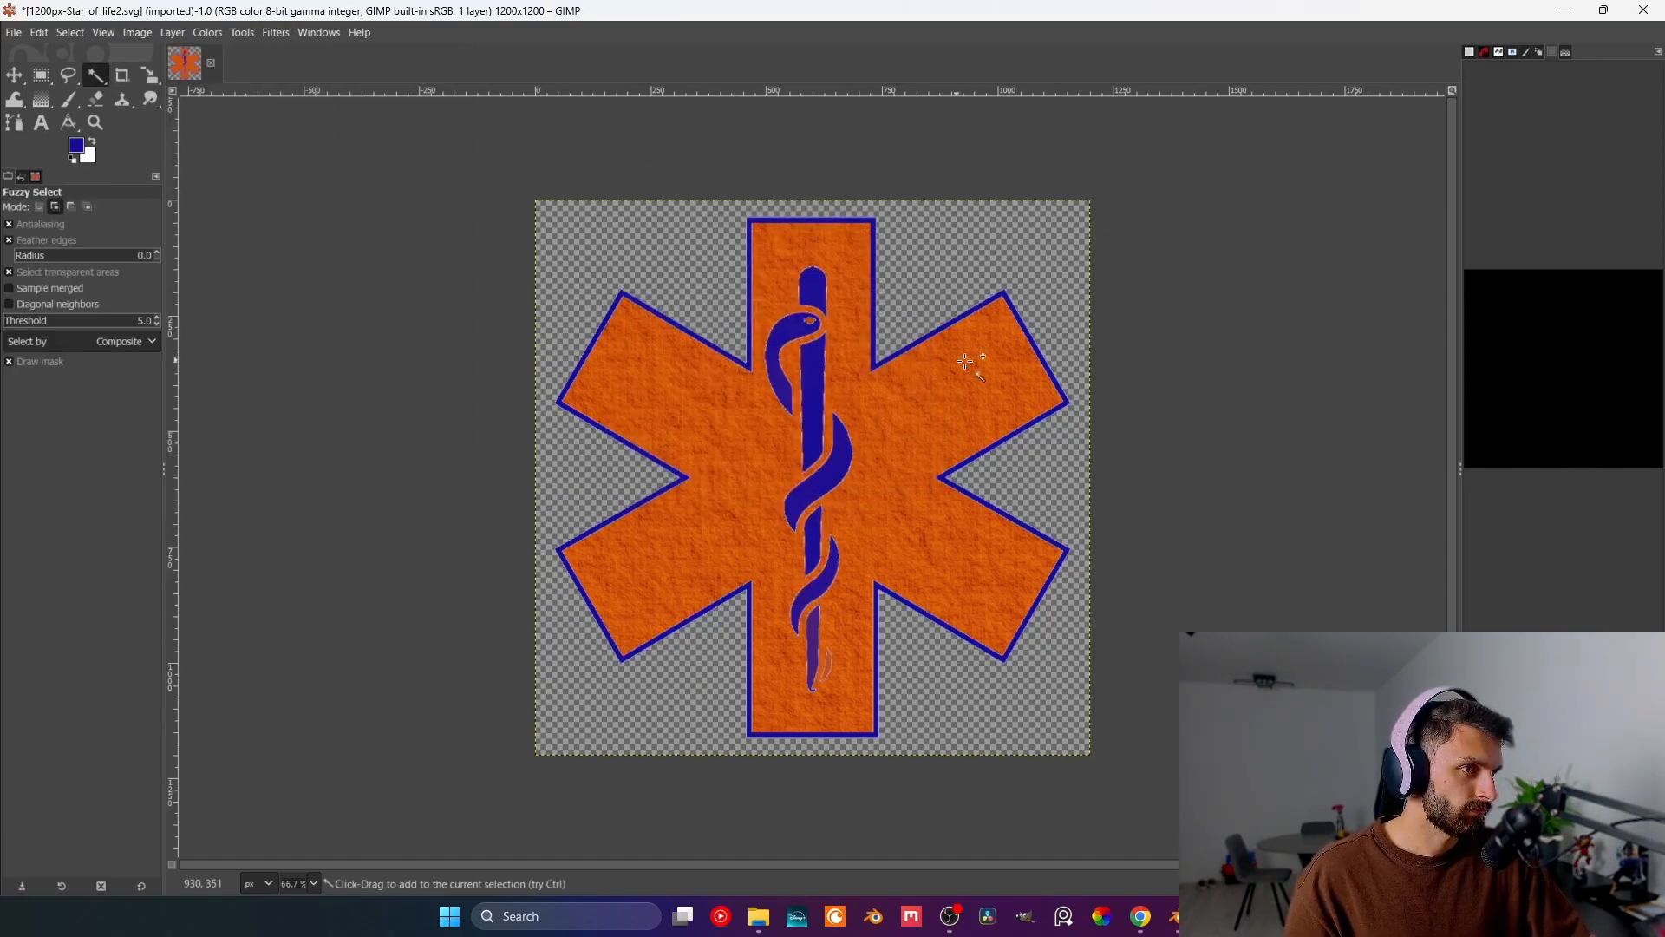
pyautogui.click(798, 326)
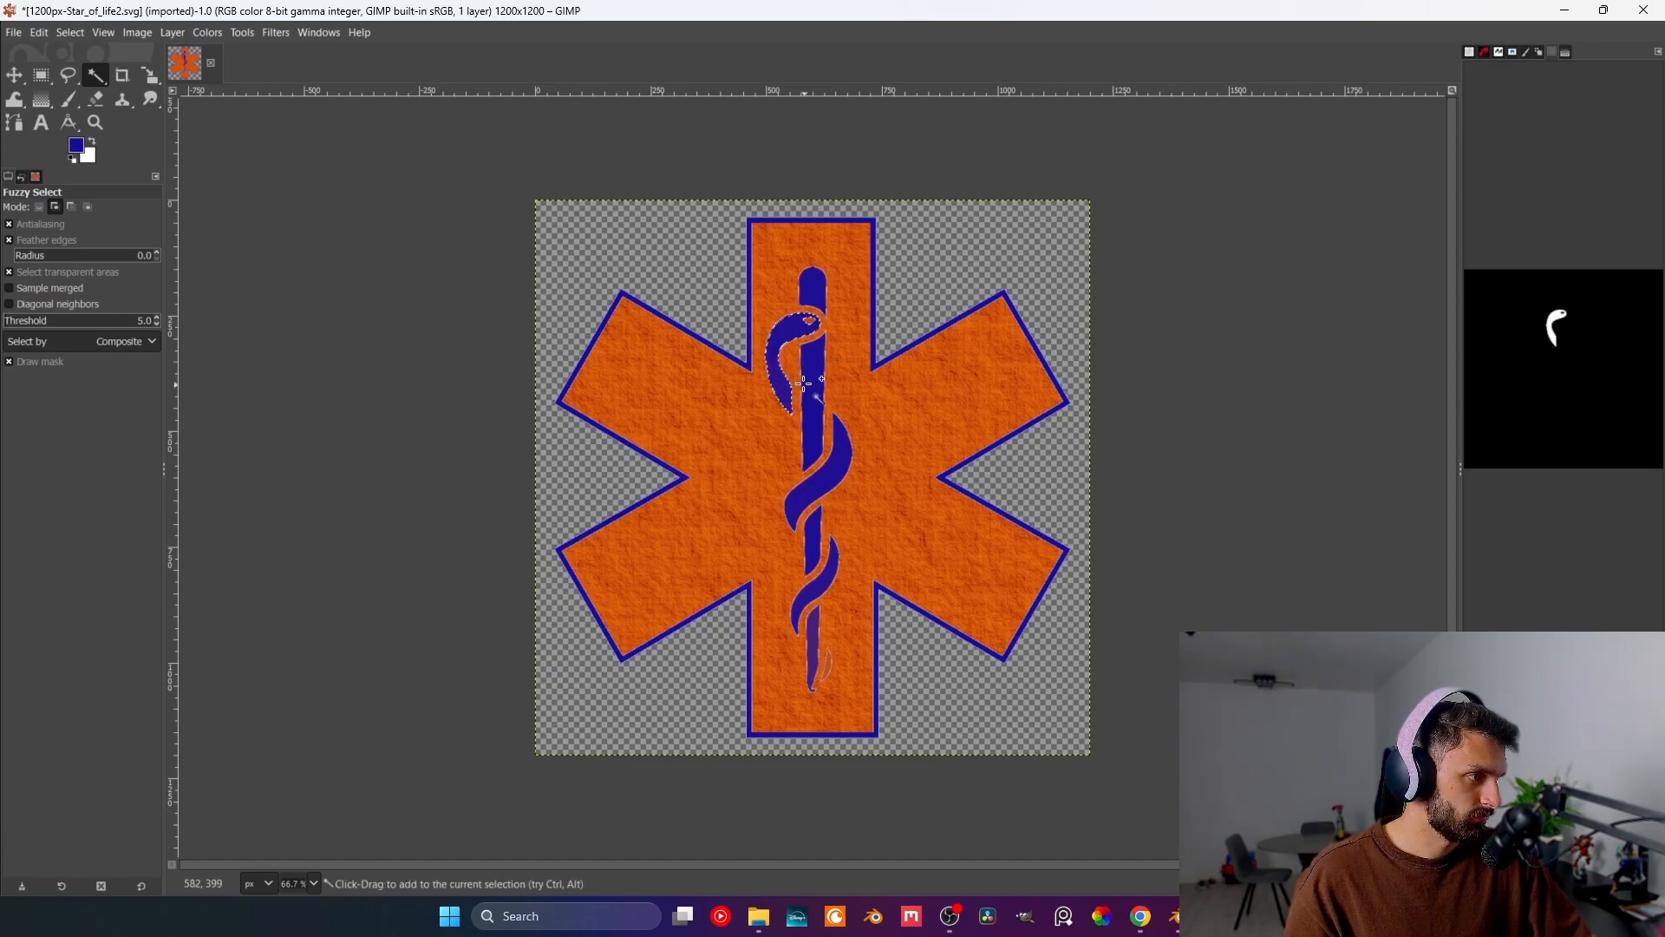
pyautogui.keyDown('shift'); pyautogui.click(815, 372); pyautogui.keyUp('shift')
pyautogui.keyDown('shift'); pyautogui.click(814, 286); pyautogui.keyUp('shift')
pyautogui.keyDown('shift'); pyautogui.click(829, 451); pyautogui.keyUp('shift')
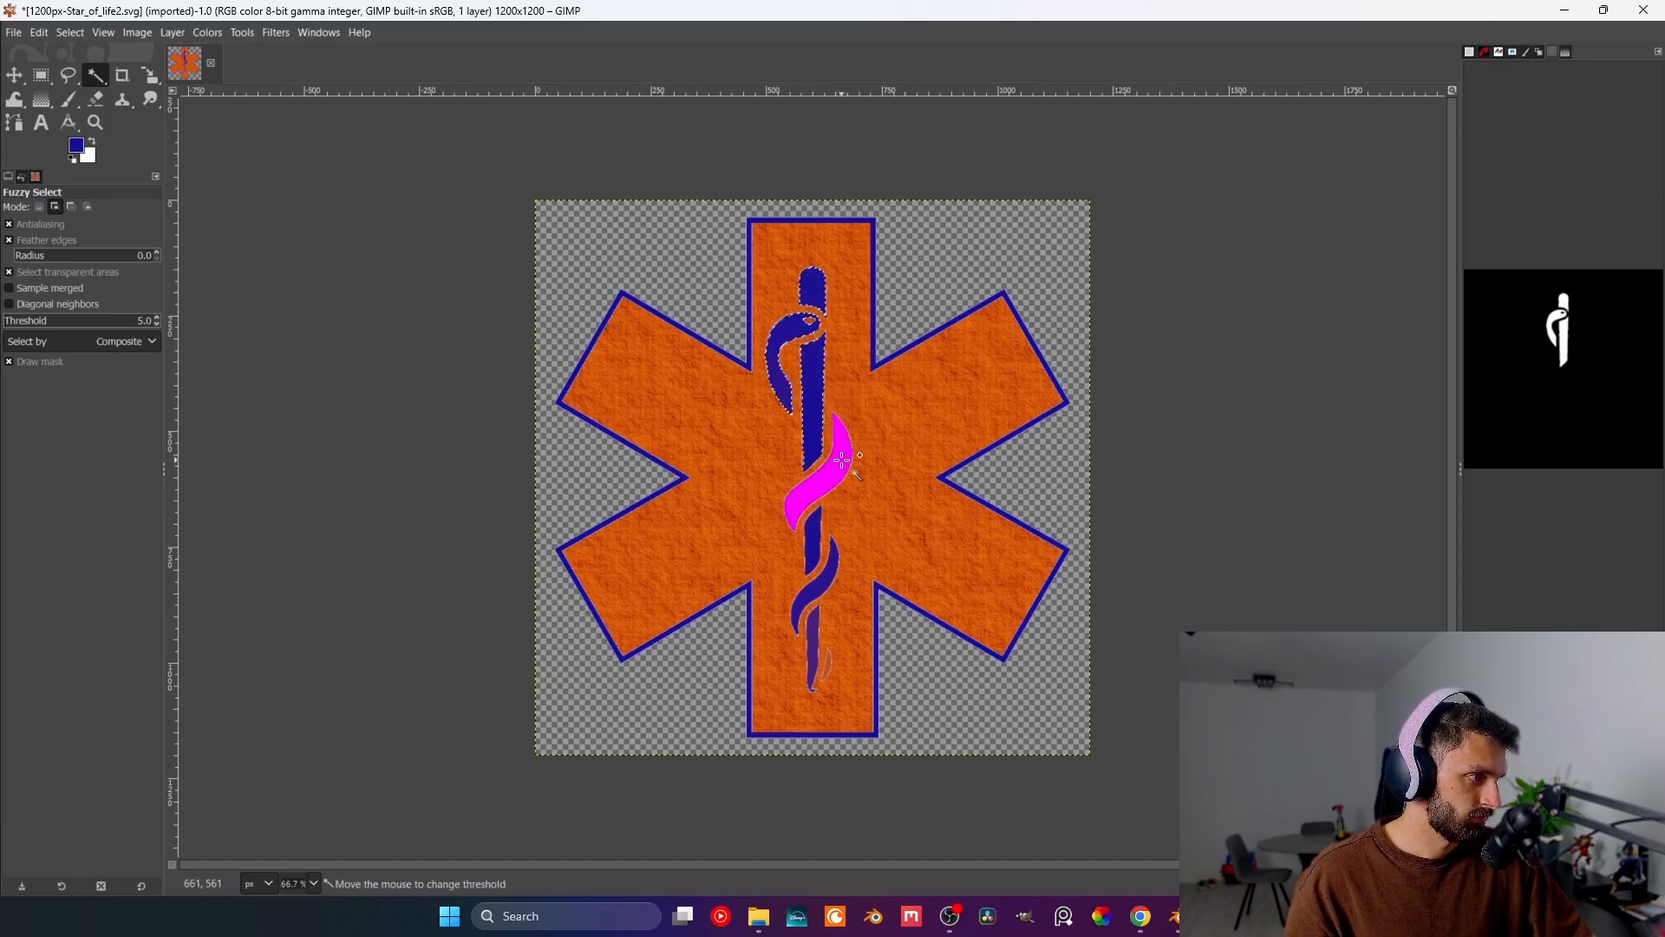
pyautogui.keyDown('shift'); pyautogui.click(815, 555); pyautogui.keyUp('shift')
pyautogui.moveTo(830, 572); pyautogui.dragTo(830, 574)
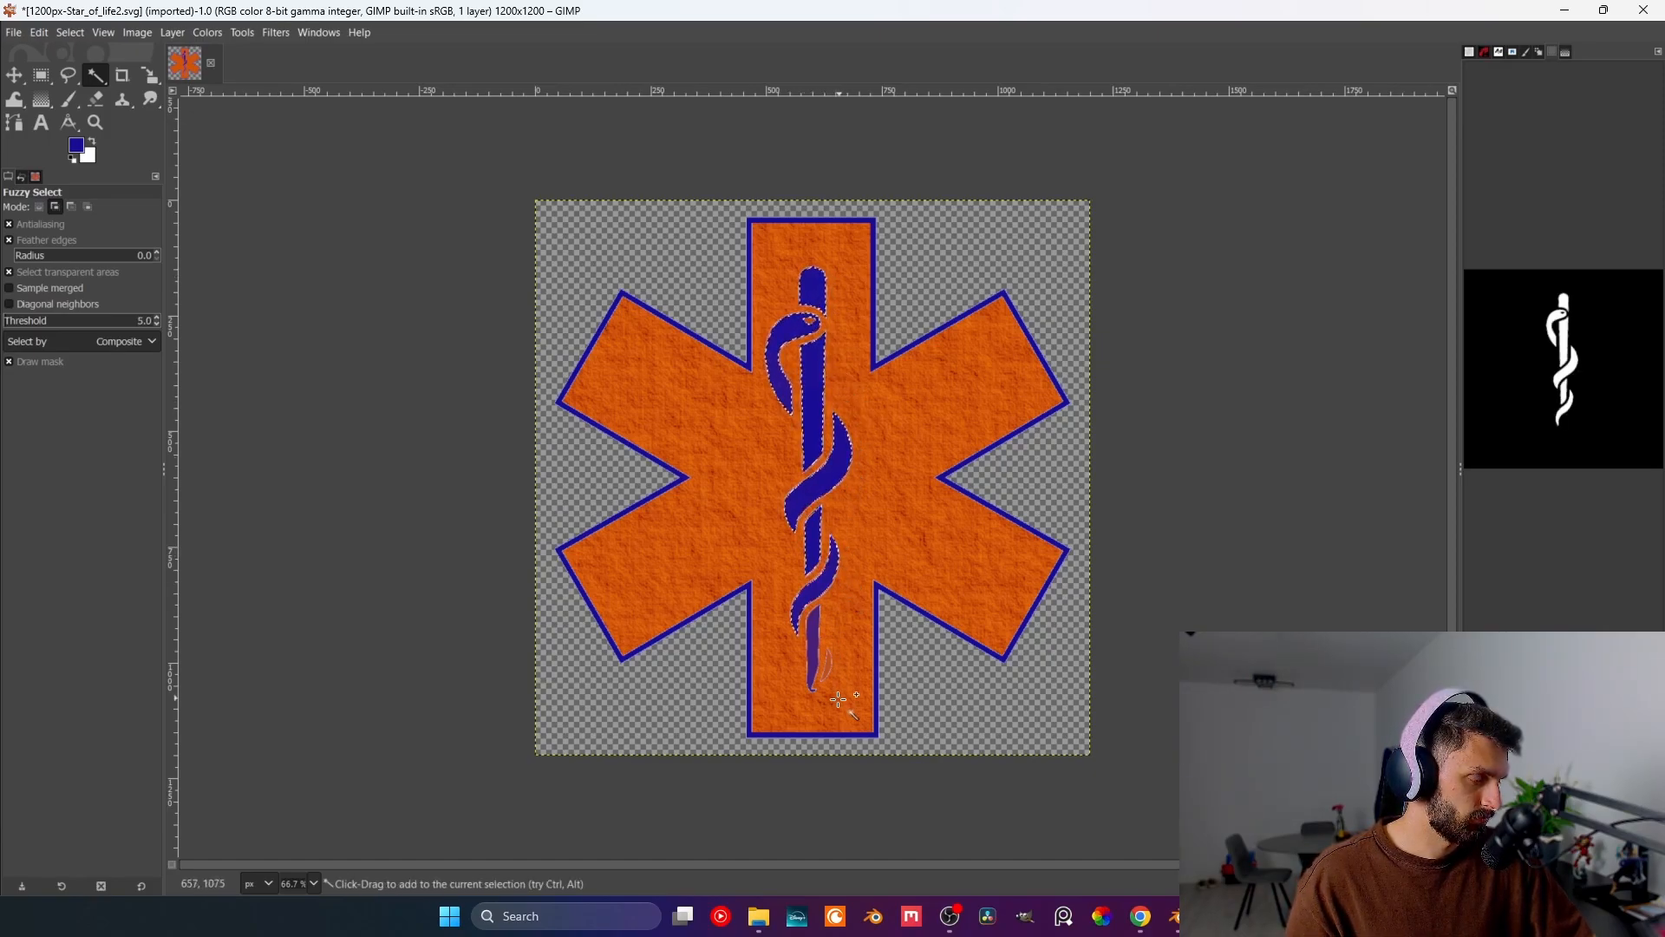
# - Try the Cartoon and Oilify filters on the selected snake and staff pieces
pyautogui.click(275, 32)
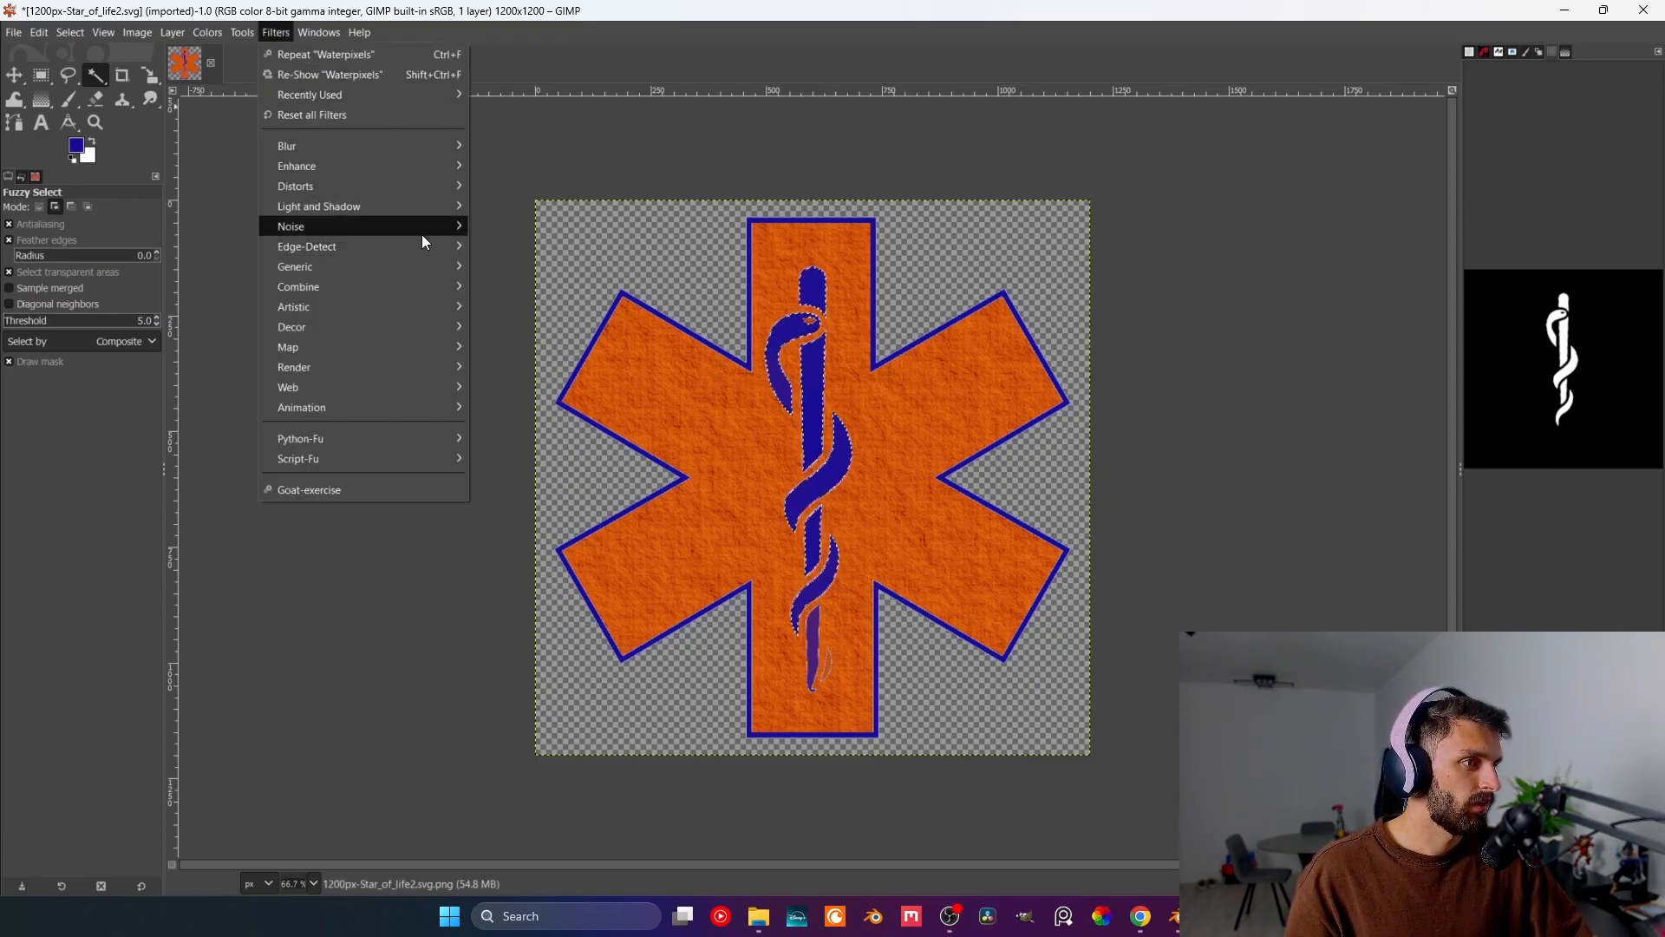
pyautogui.moveTo(429, 294)
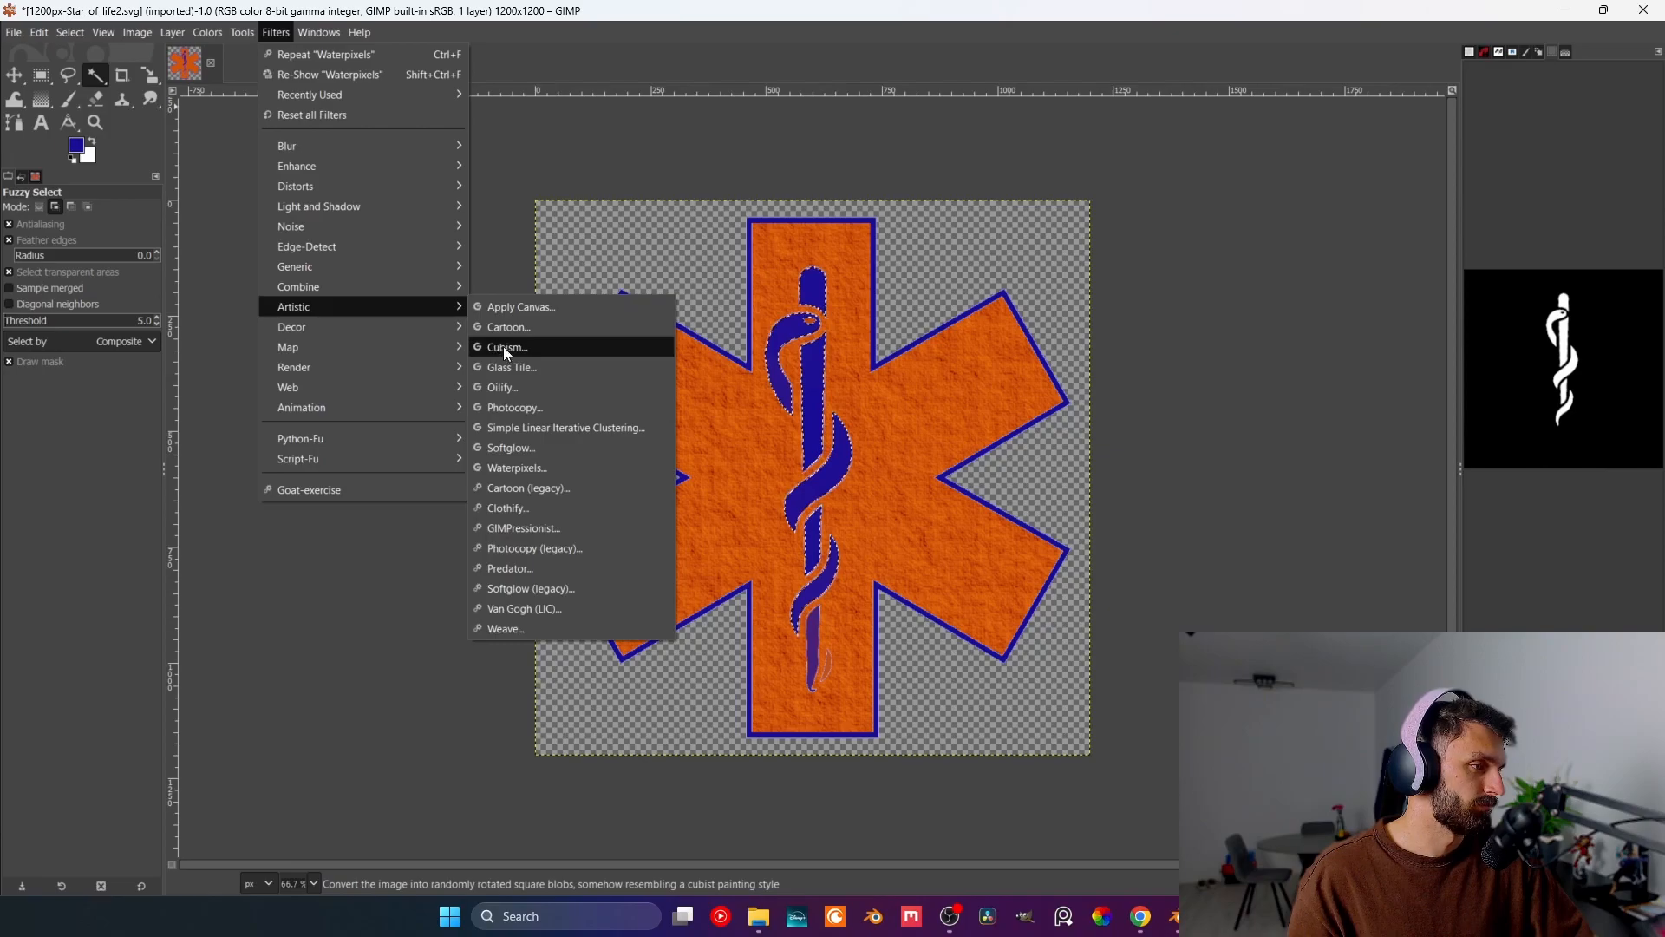
pyautogui.click(554, 328)
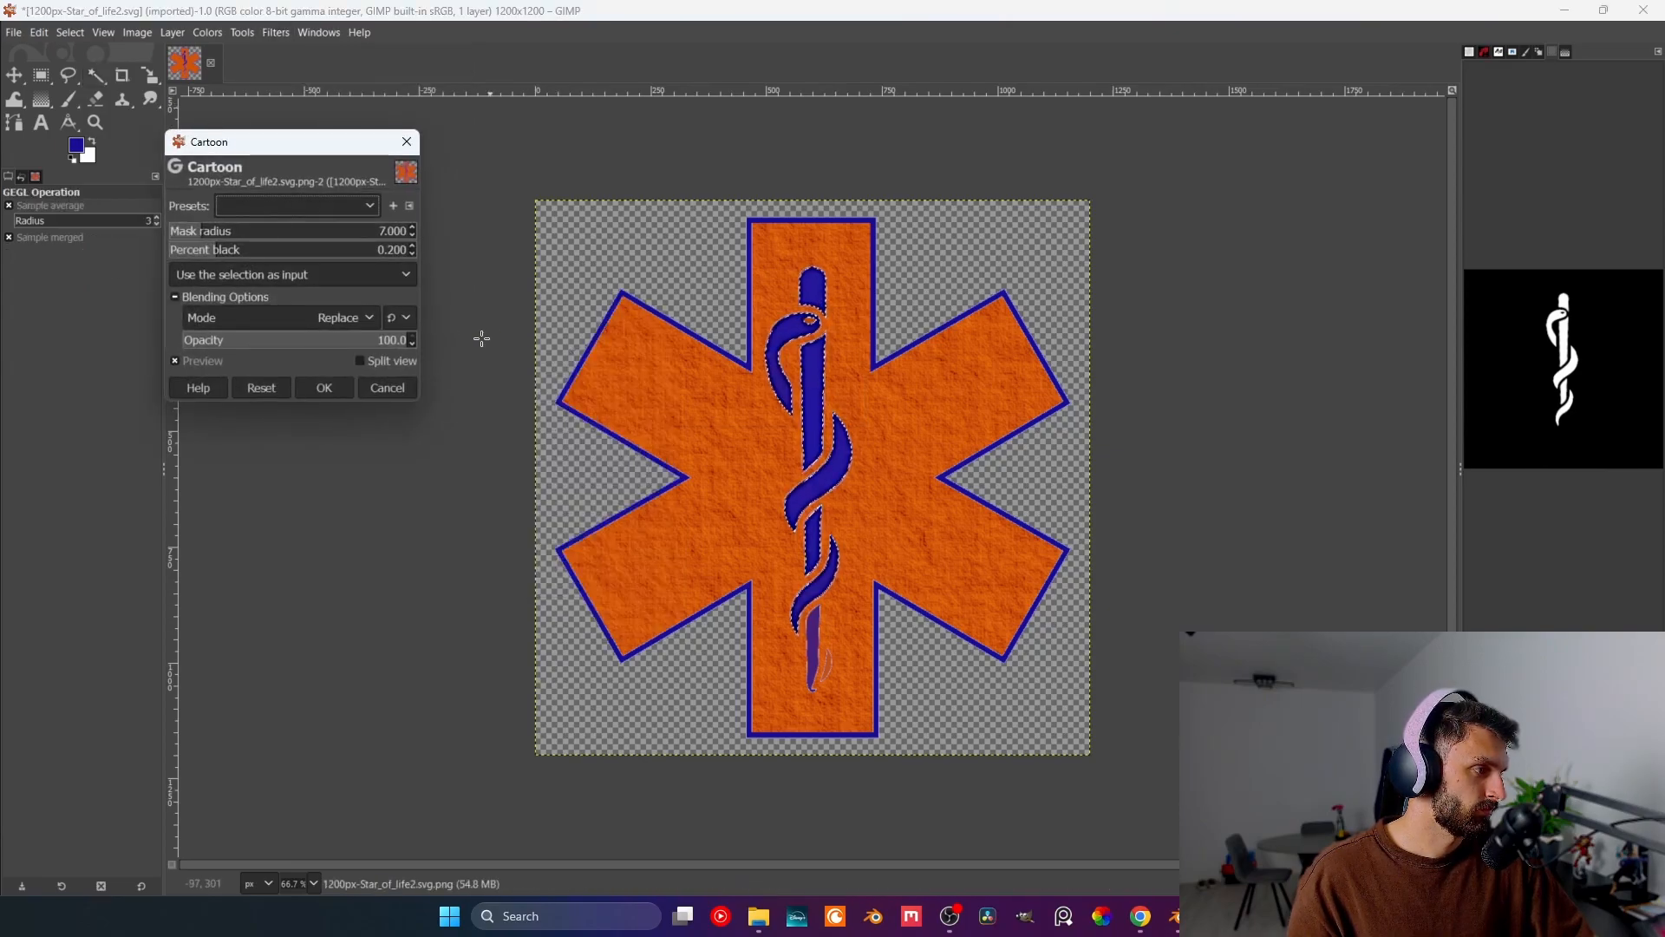
pyautogui.click(404, 388)
pyautogui.click(263, 33)
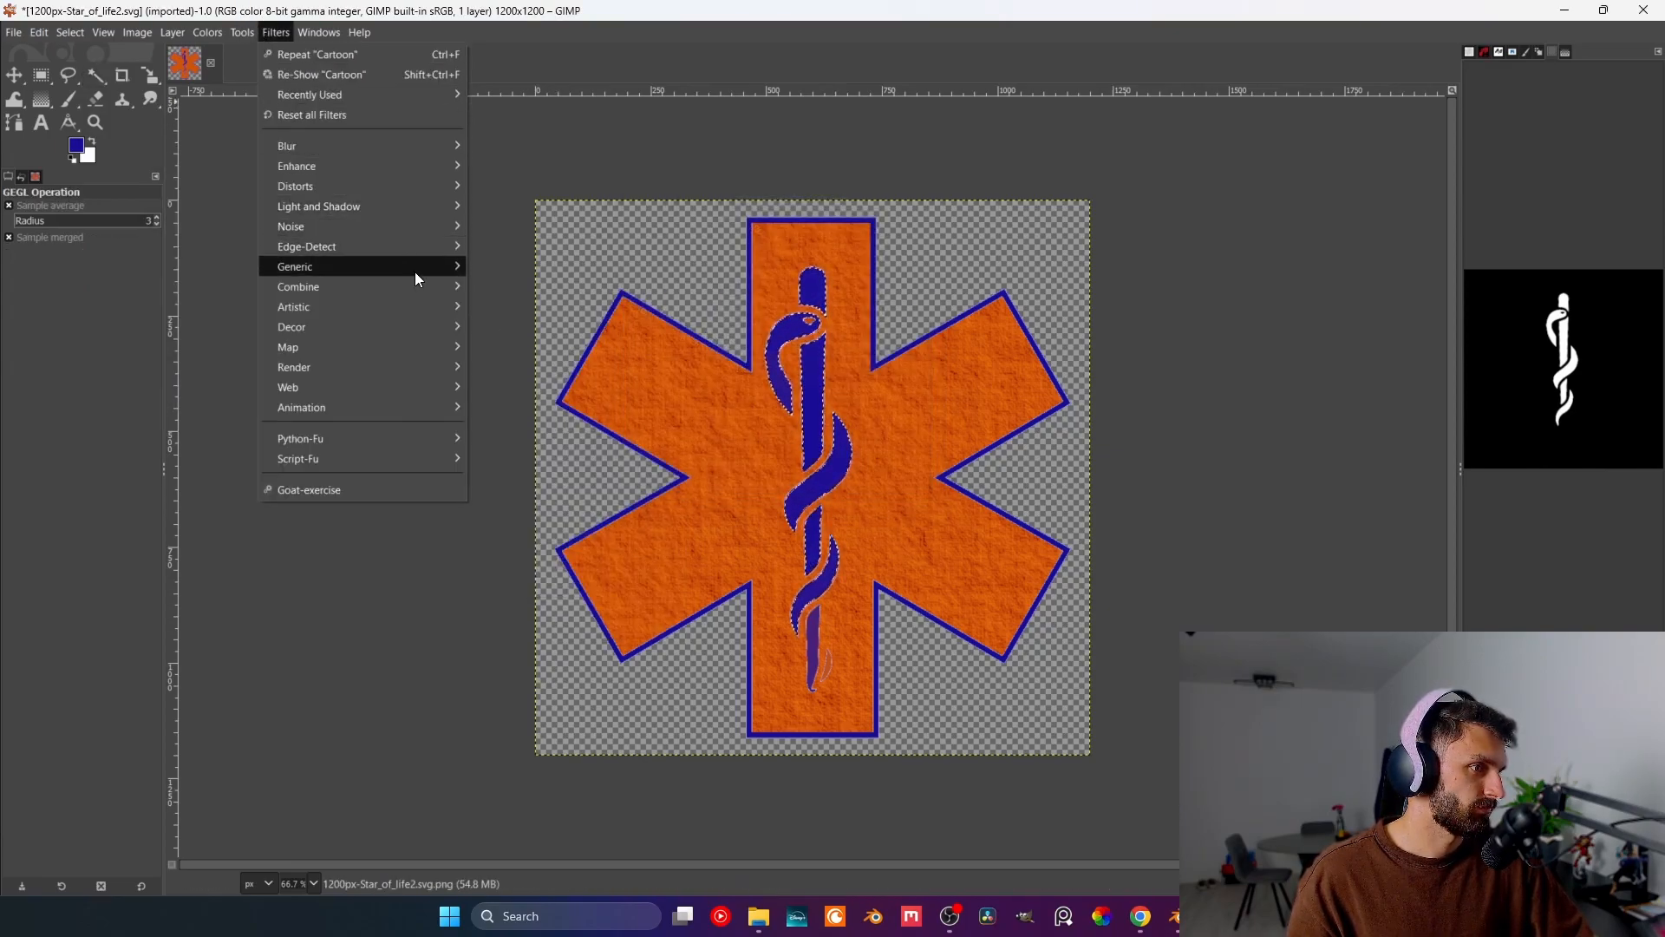
pyautogui.moveTo(427, 296)
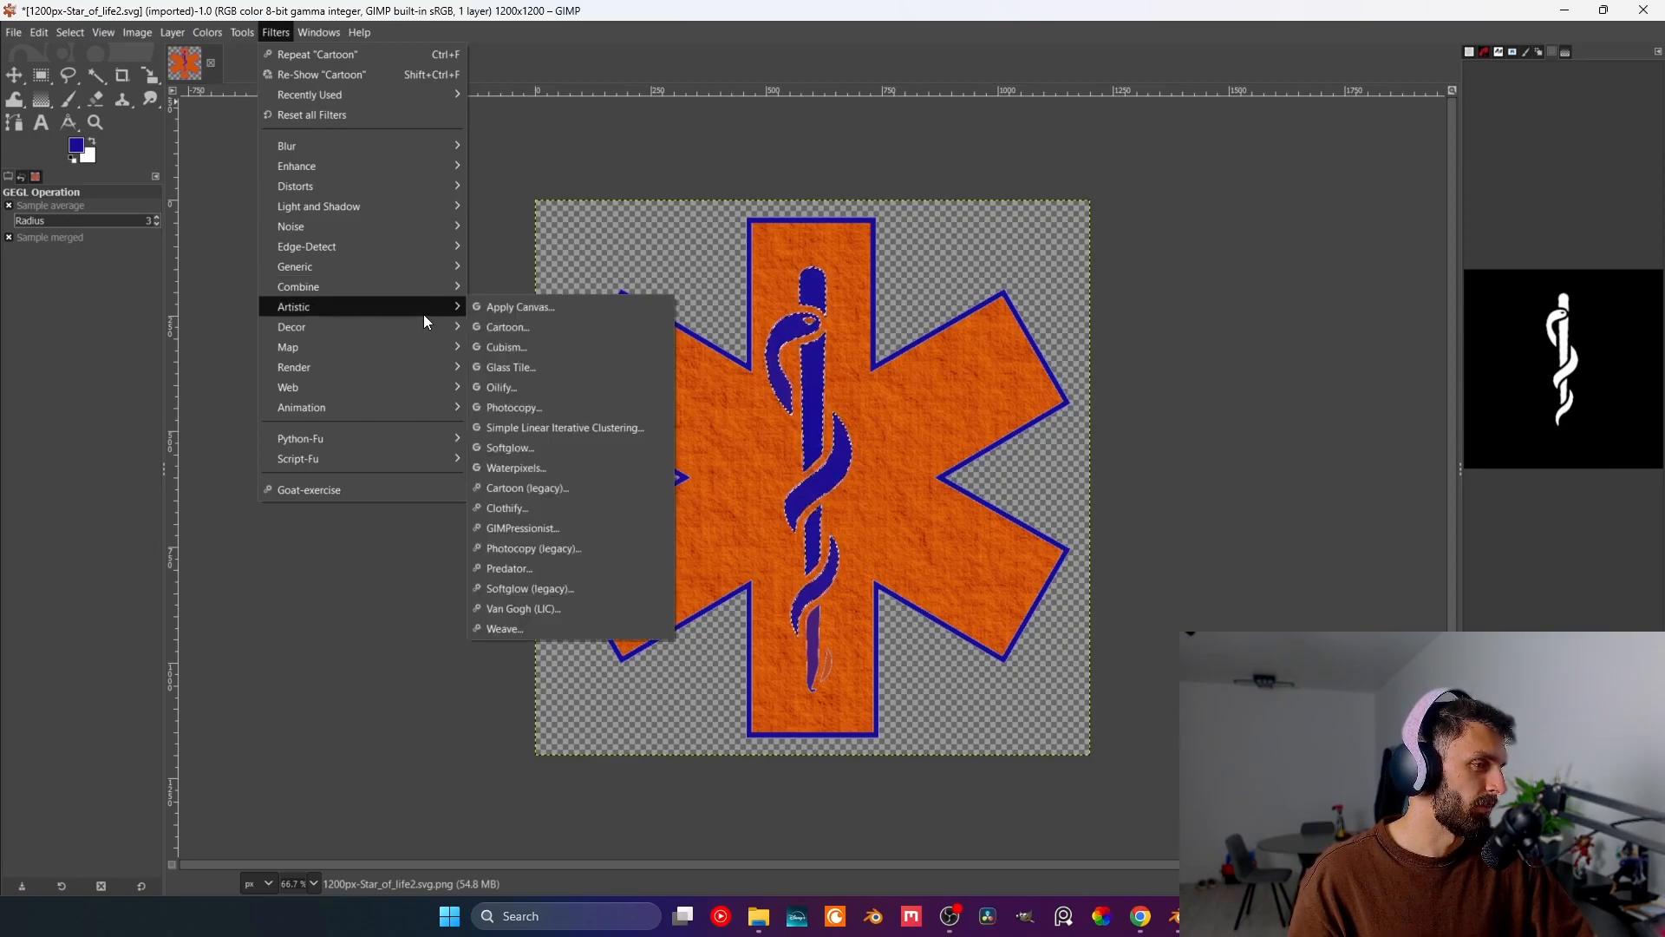
pyautogui.click(501, 388)
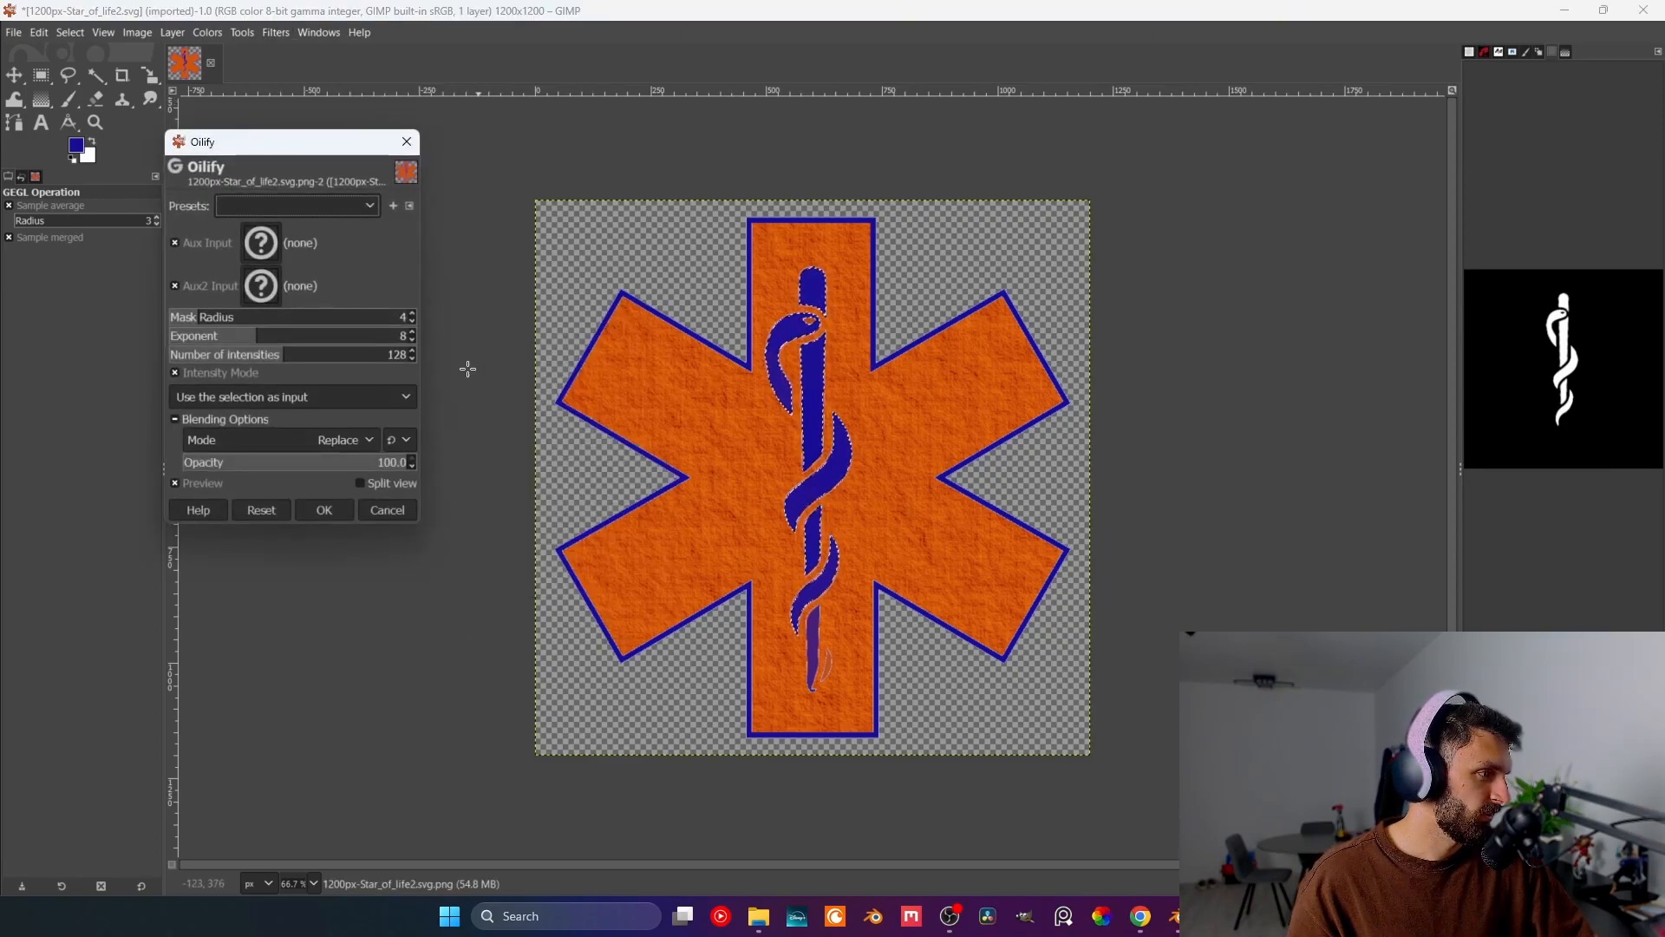
pyautogui.click(383, 513)
# - Apply the Cubism filter to the selected snake and staff pieces with a tile size of about 7.4
pyautogui.click(276, 32)
pyautogui.moveTo(372, 294)
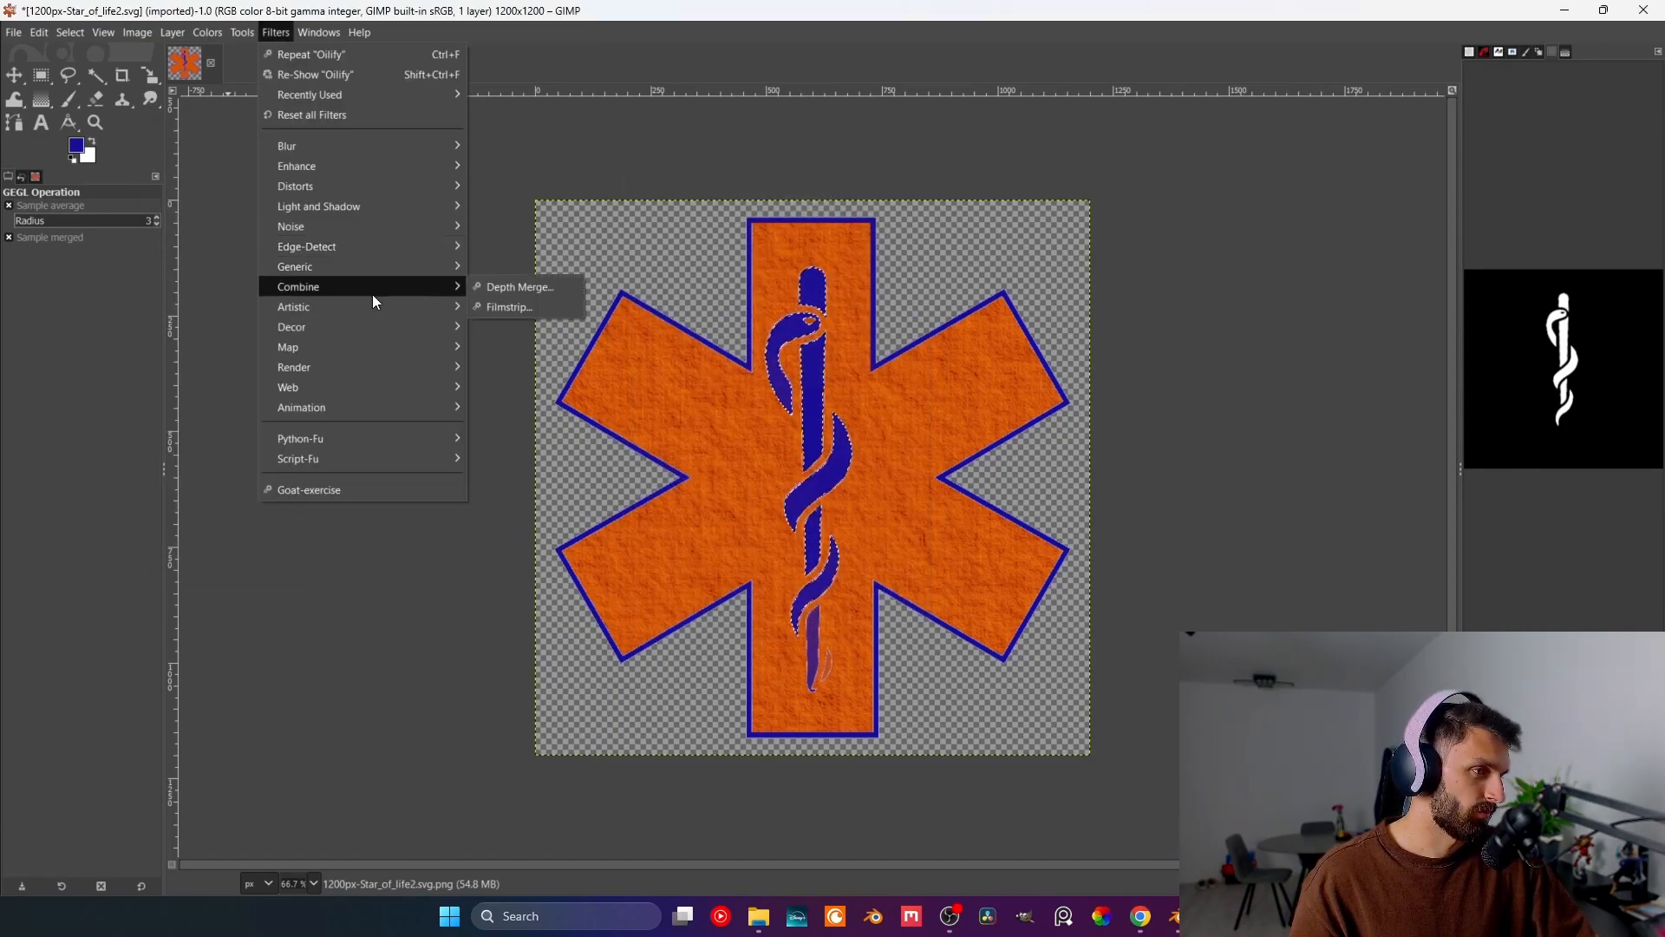
pyautogui.click(501, 332)
pyautogui.moveTo(213, 230); pyautogui.dragTo(173, 254)
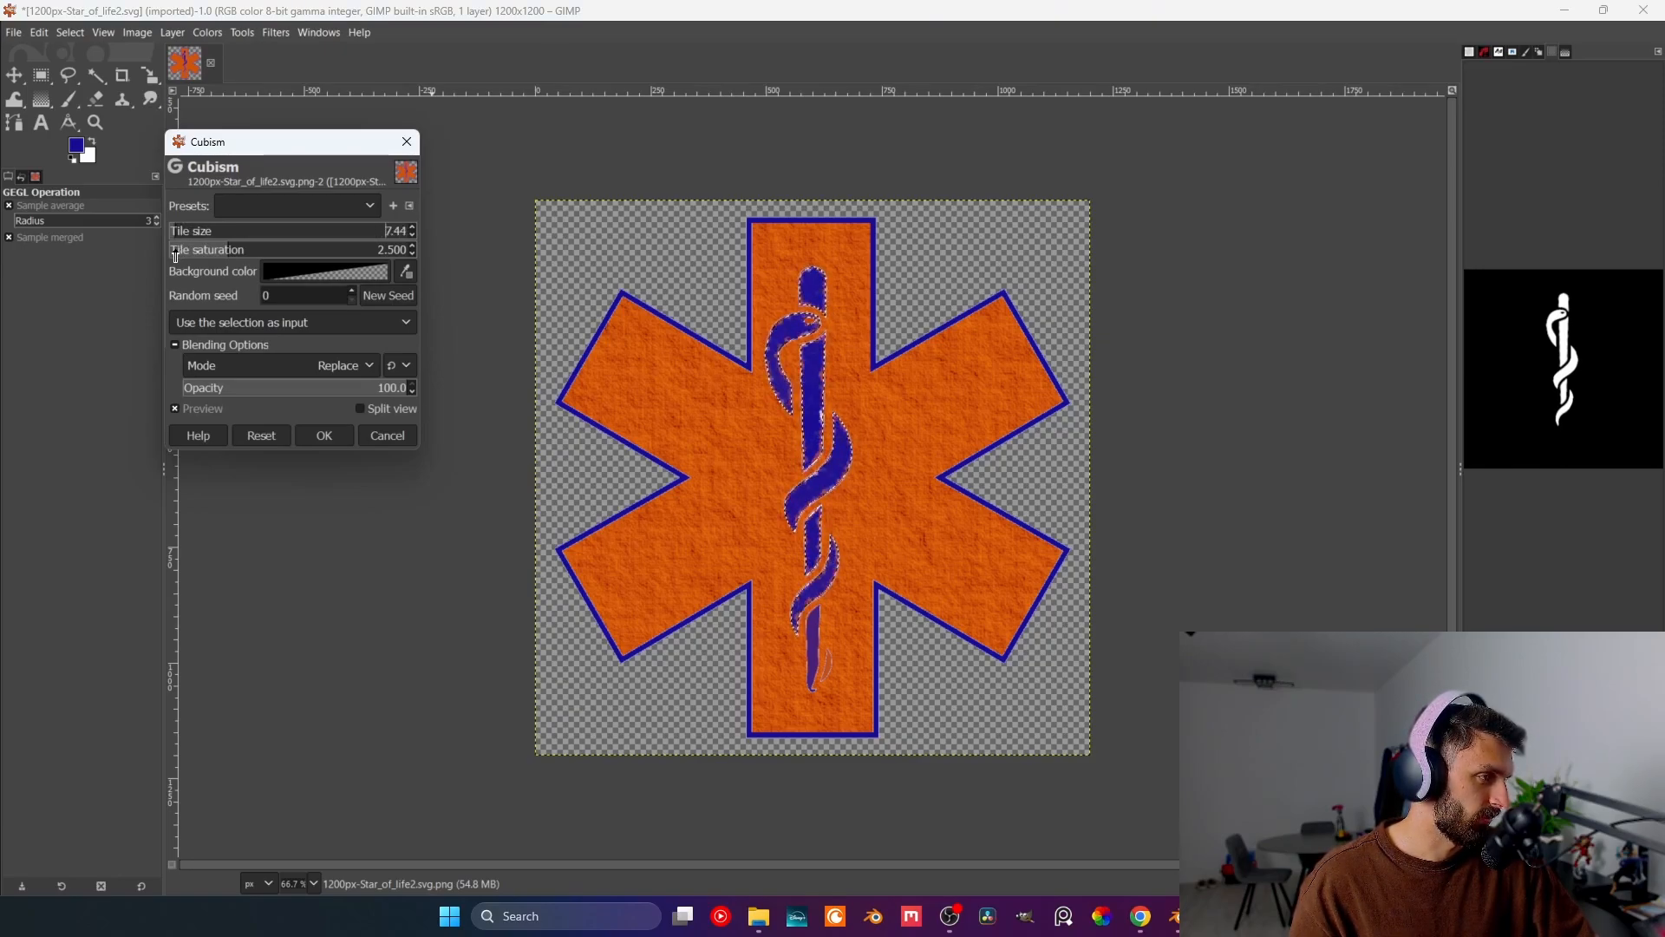
pyautogui.click(324, 435)
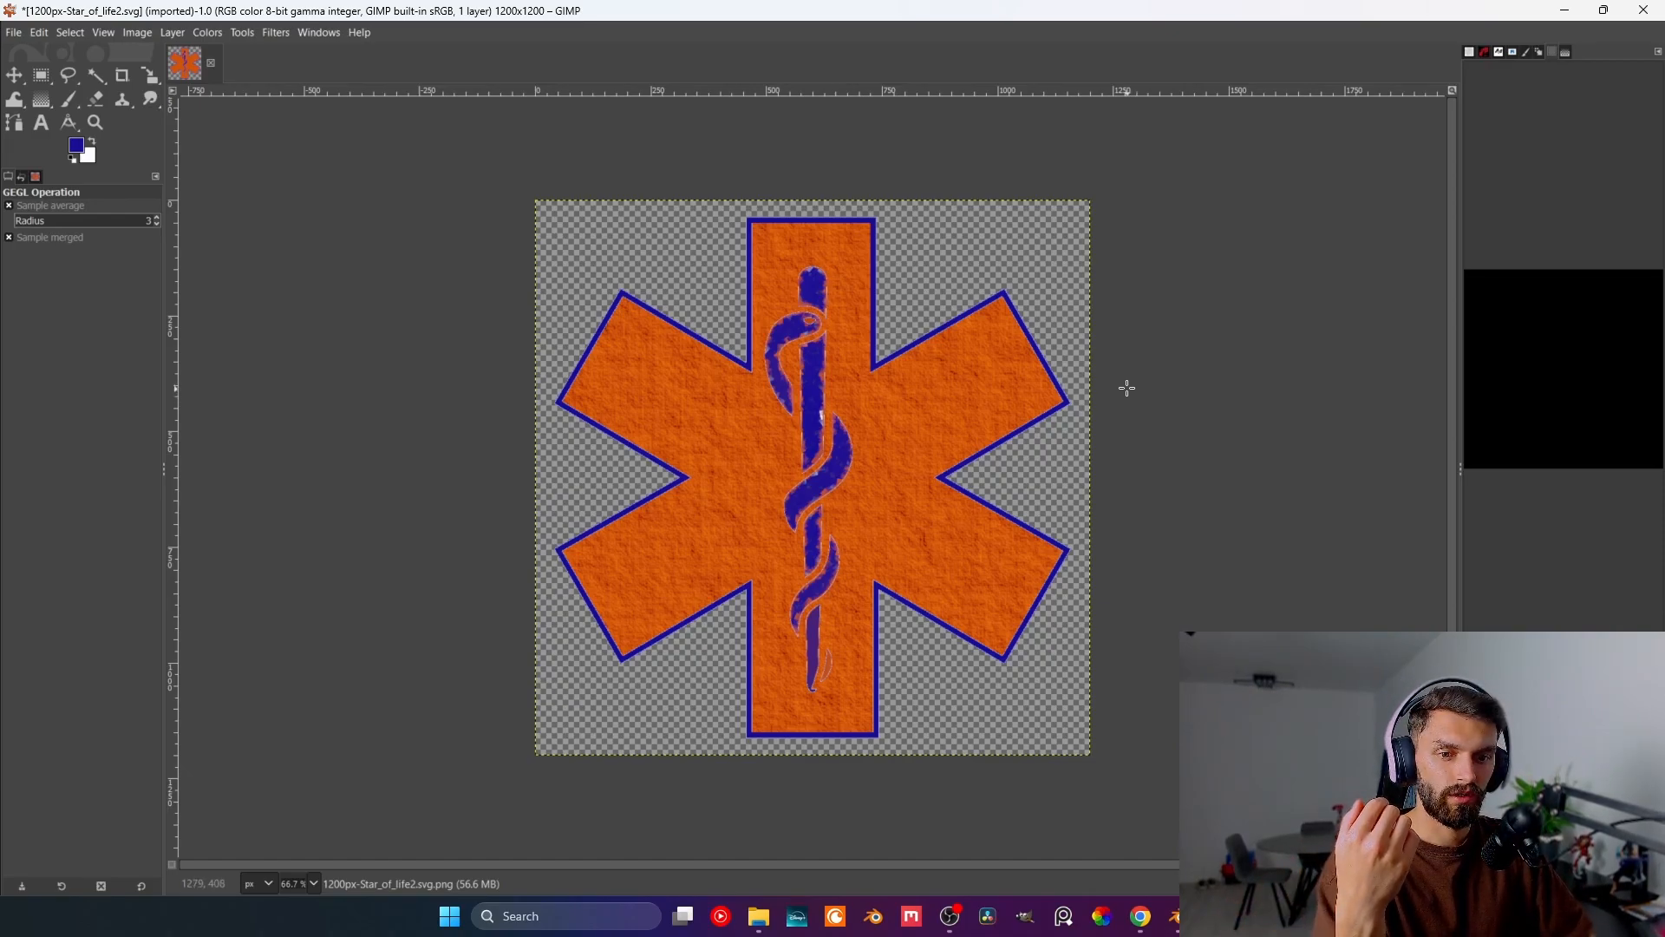
# - Fuzzy-select the blue outline around the star
pyautogui.click(40, 33)
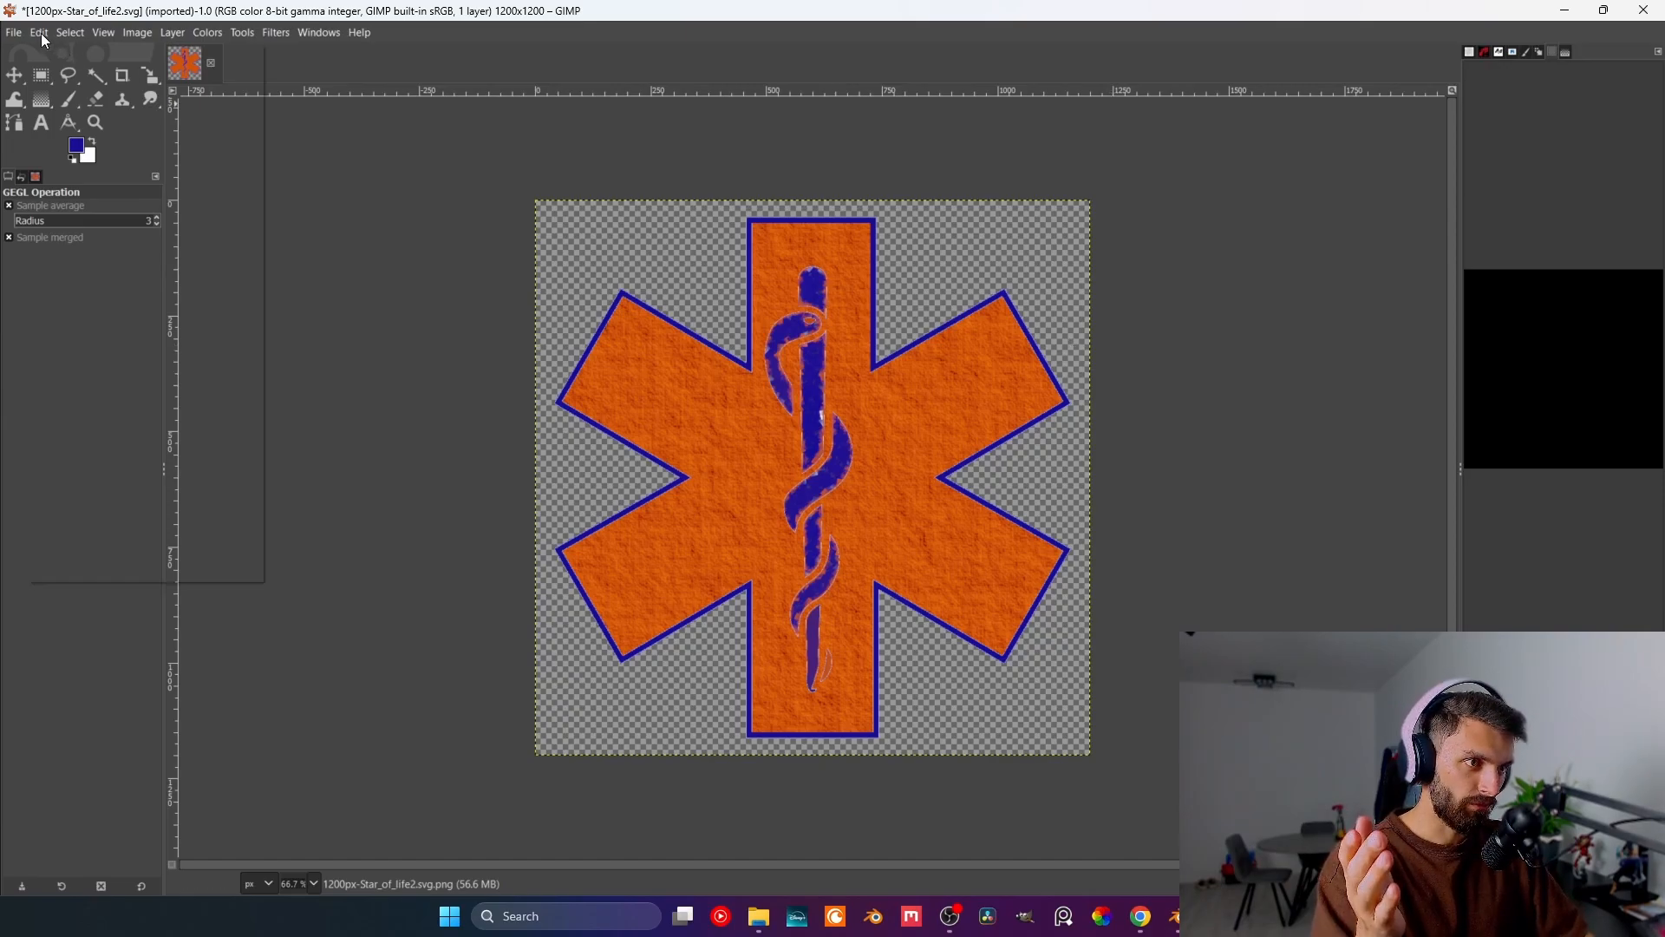
pyautogui.click(1423, 472)
pyautogui.click(95, 75)
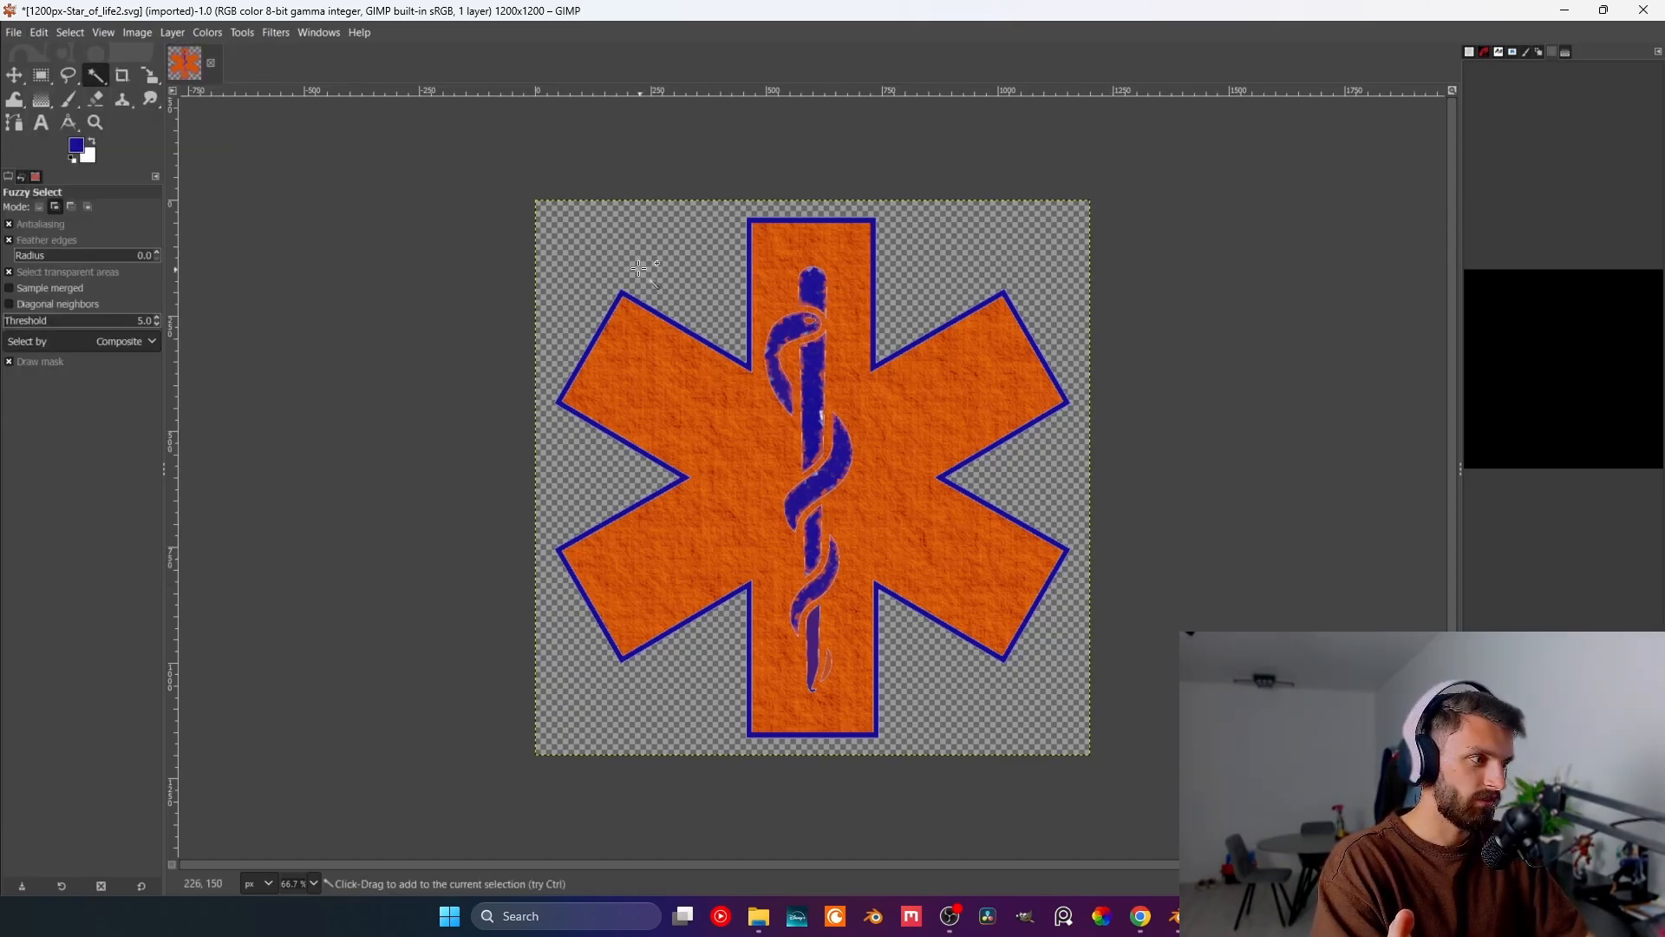
pyautogui.click(750, 354)
# - Apply the Cubism filter to the star's blue outline with a tile size of about 11.9, and export the image
pyautogui.click(276, 32)
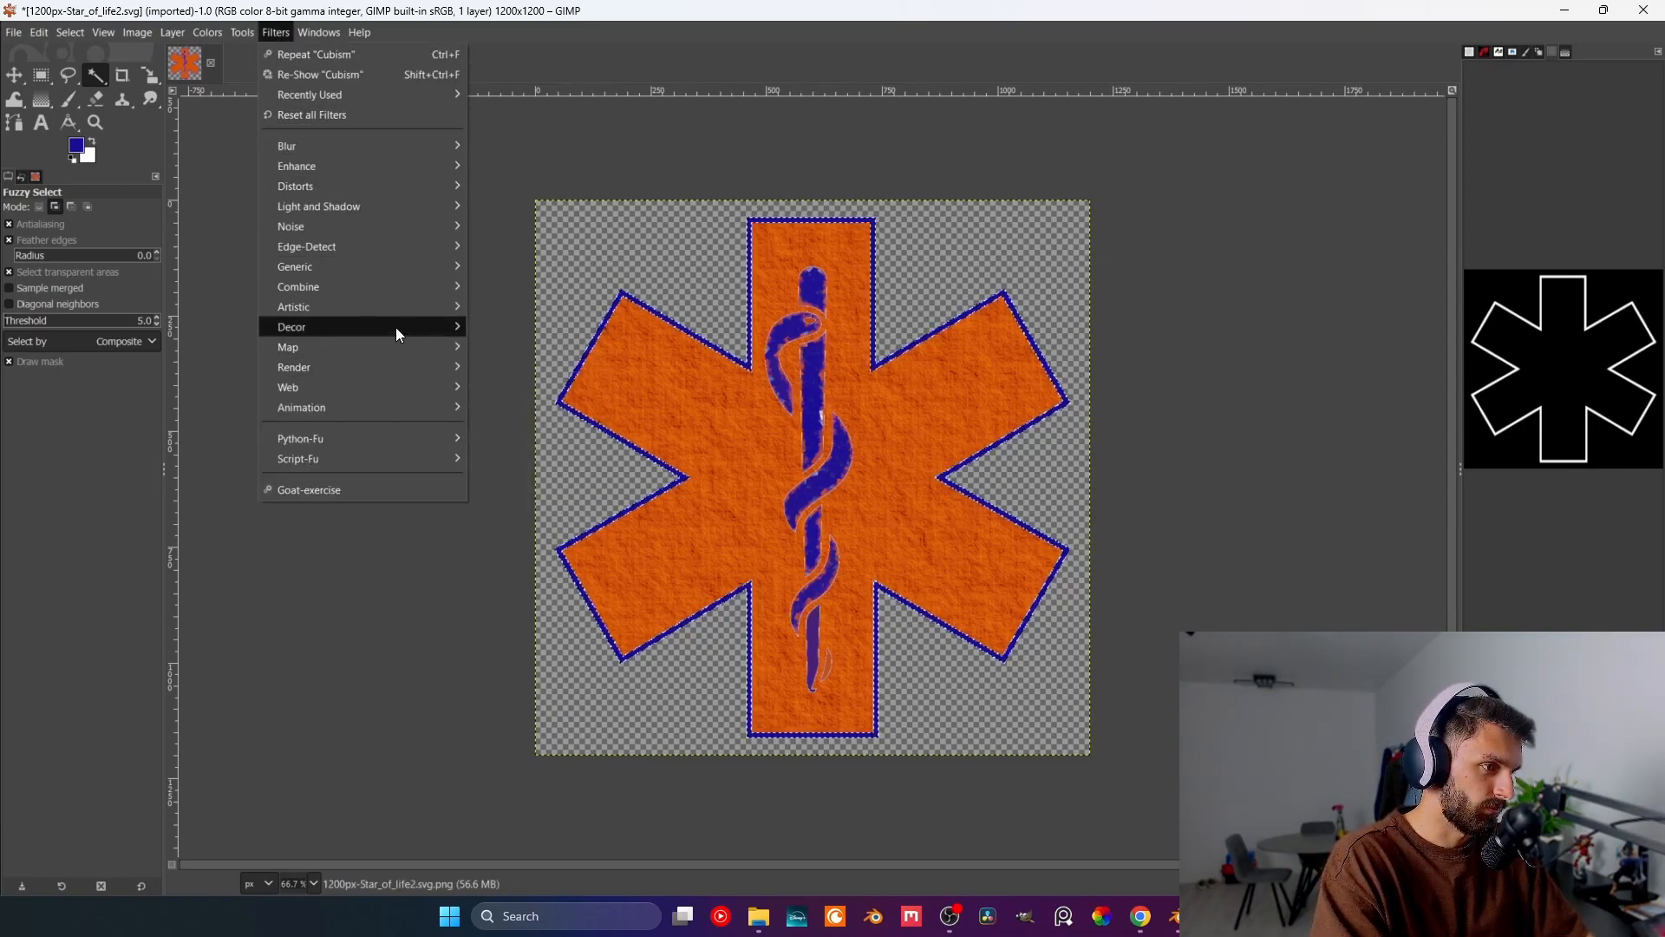
pyautogui.moveTo(397, 326)
pyautogui.moveTo(435, 305)
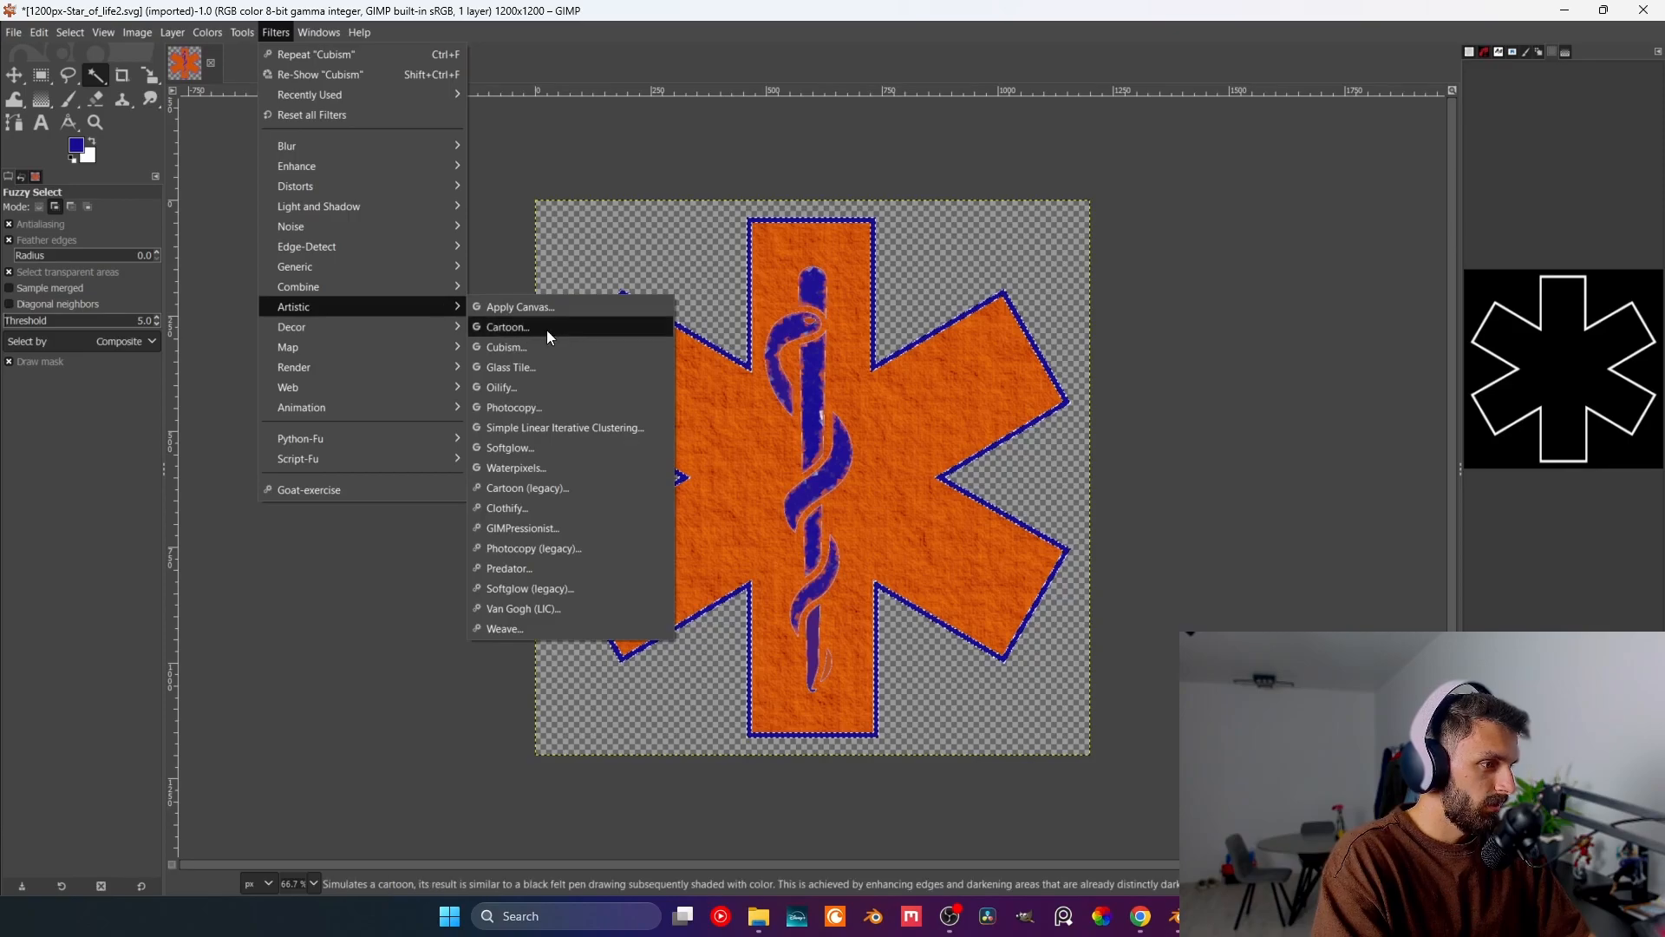
pyautogui.click(510, 347)
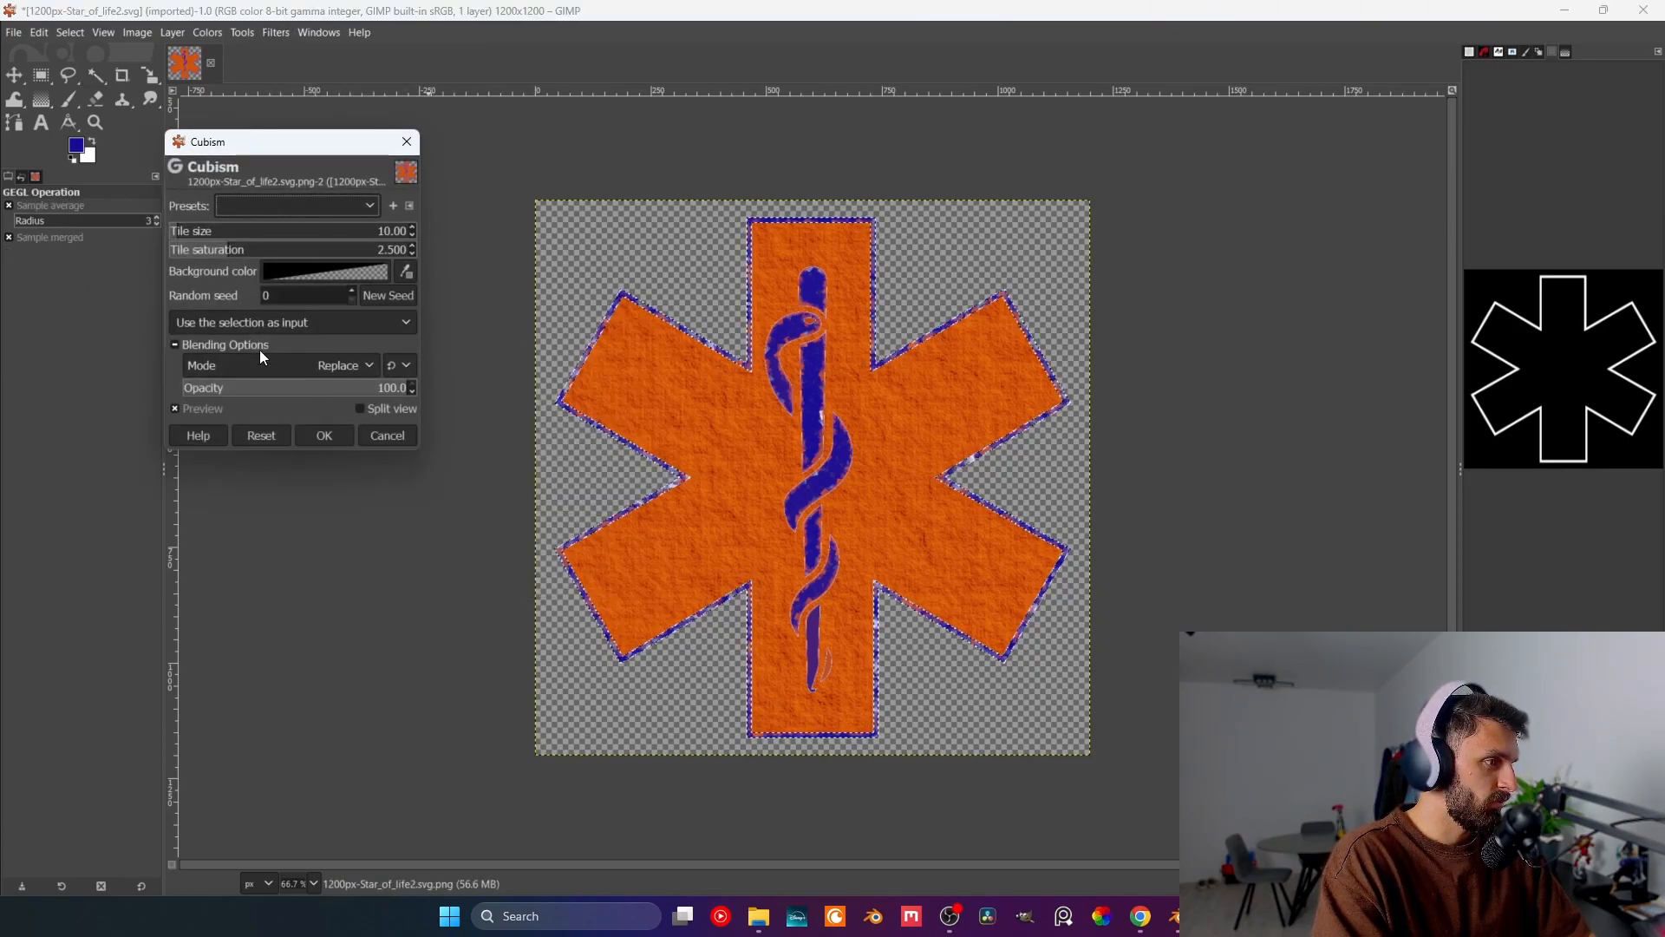
pyautogui.moveTo(184, 232); pyautogui.dragTo(186, 232)
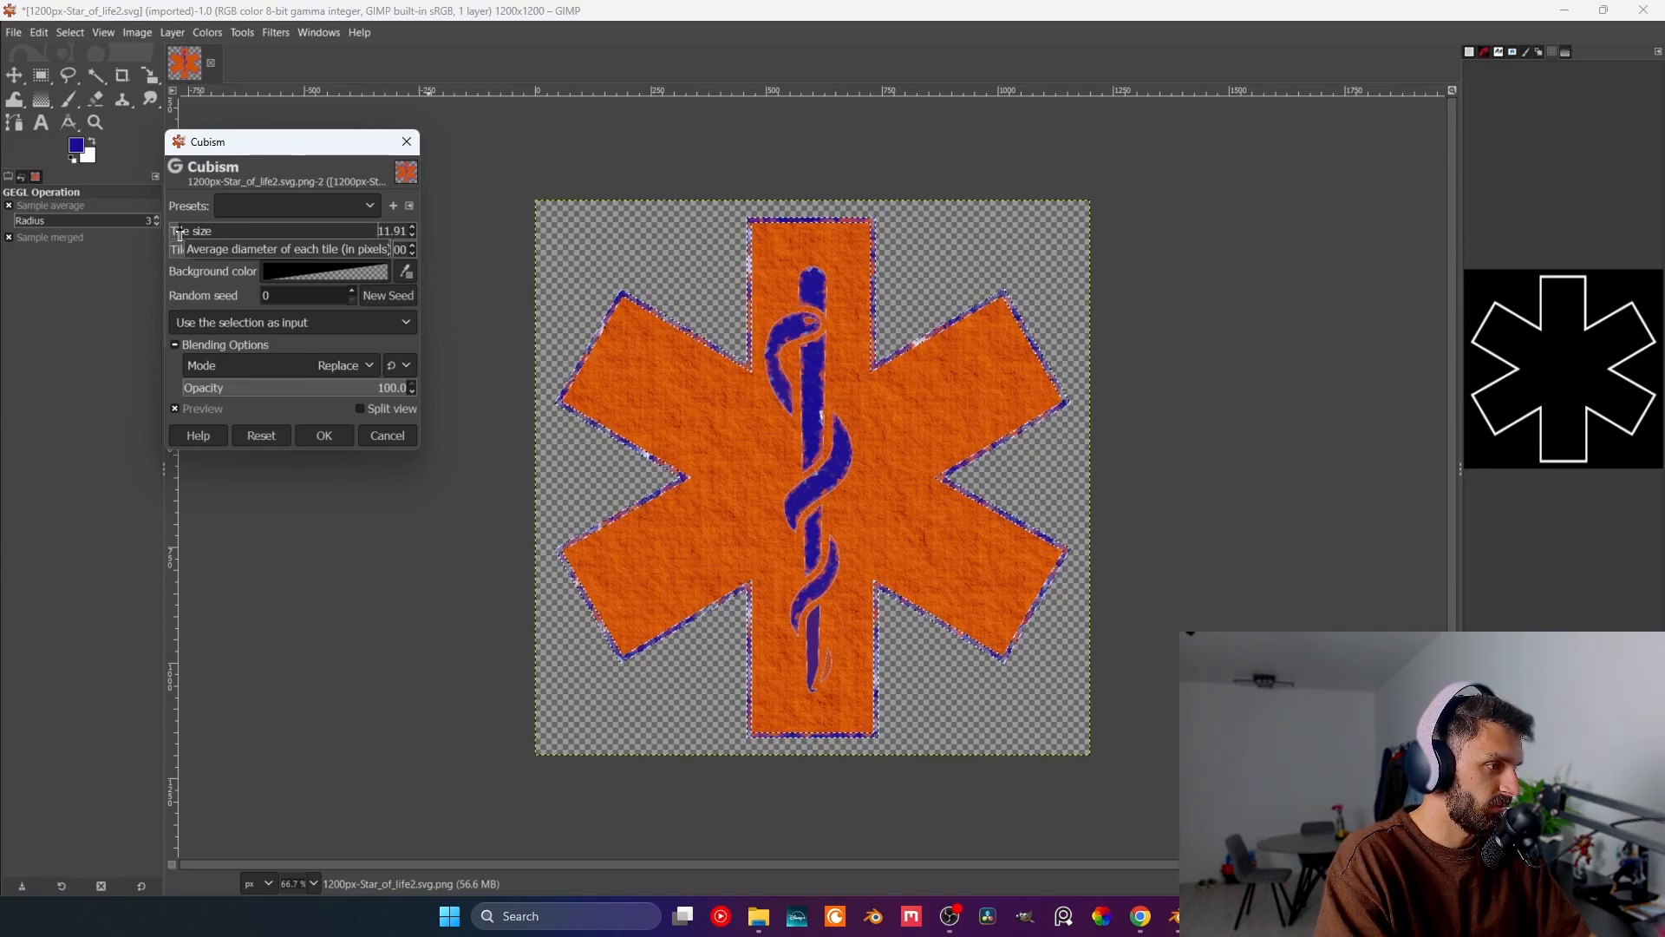
pyautogui.click(333, 430)
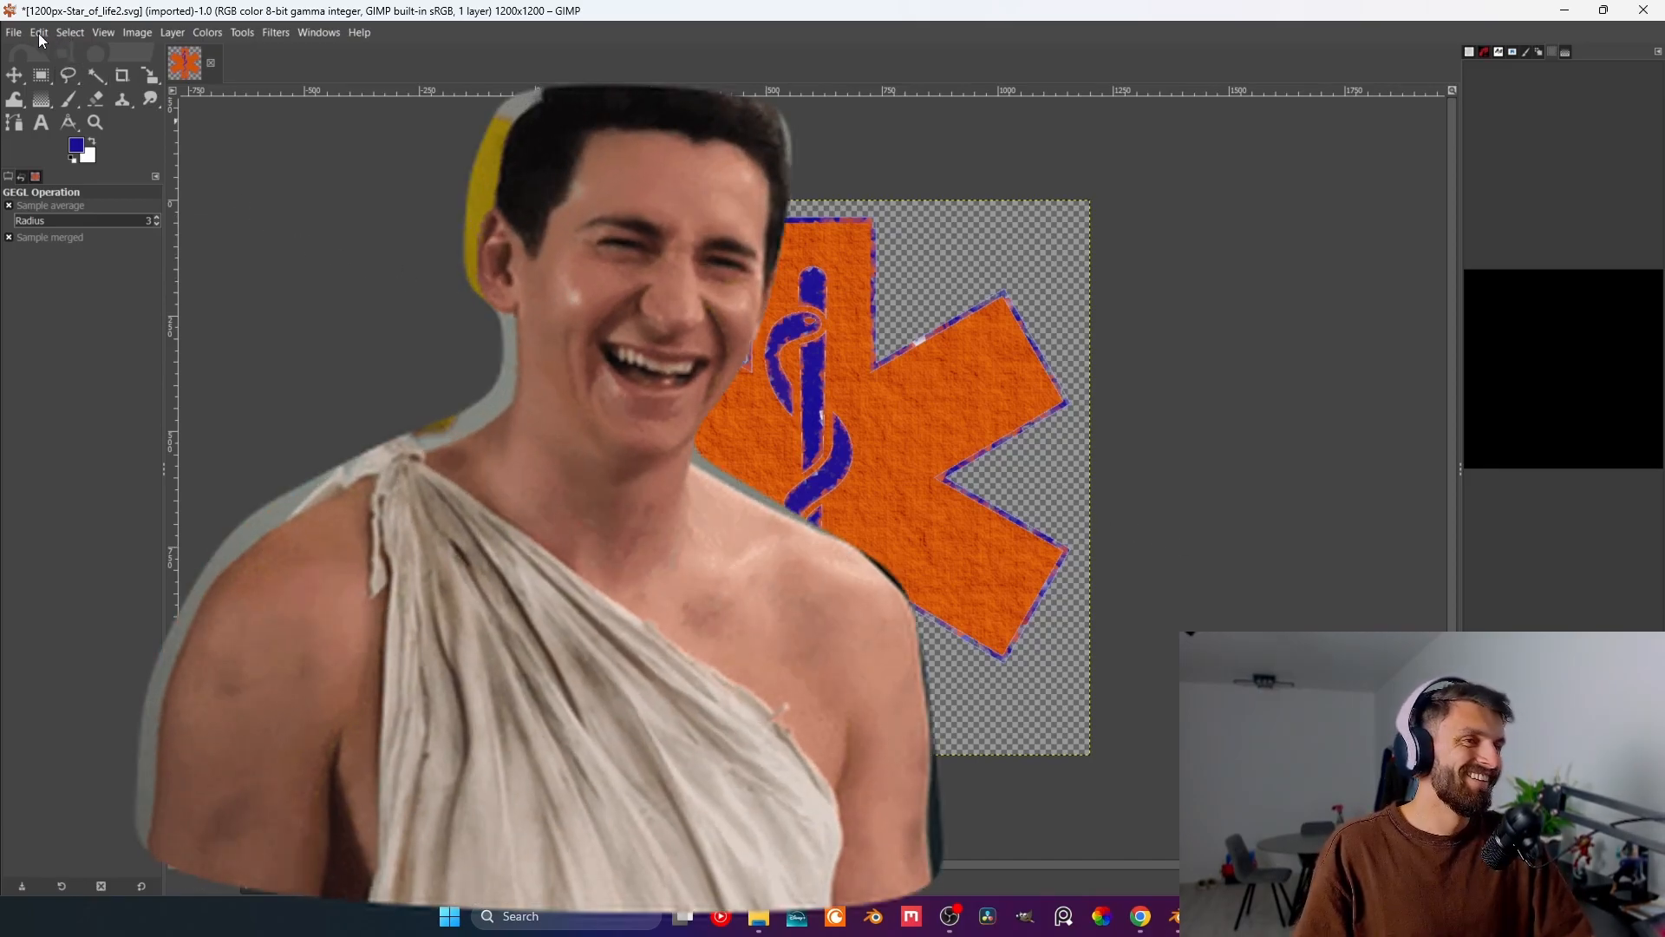
pyautogui.click(13, 32)
pyautogui.click(92, 299)
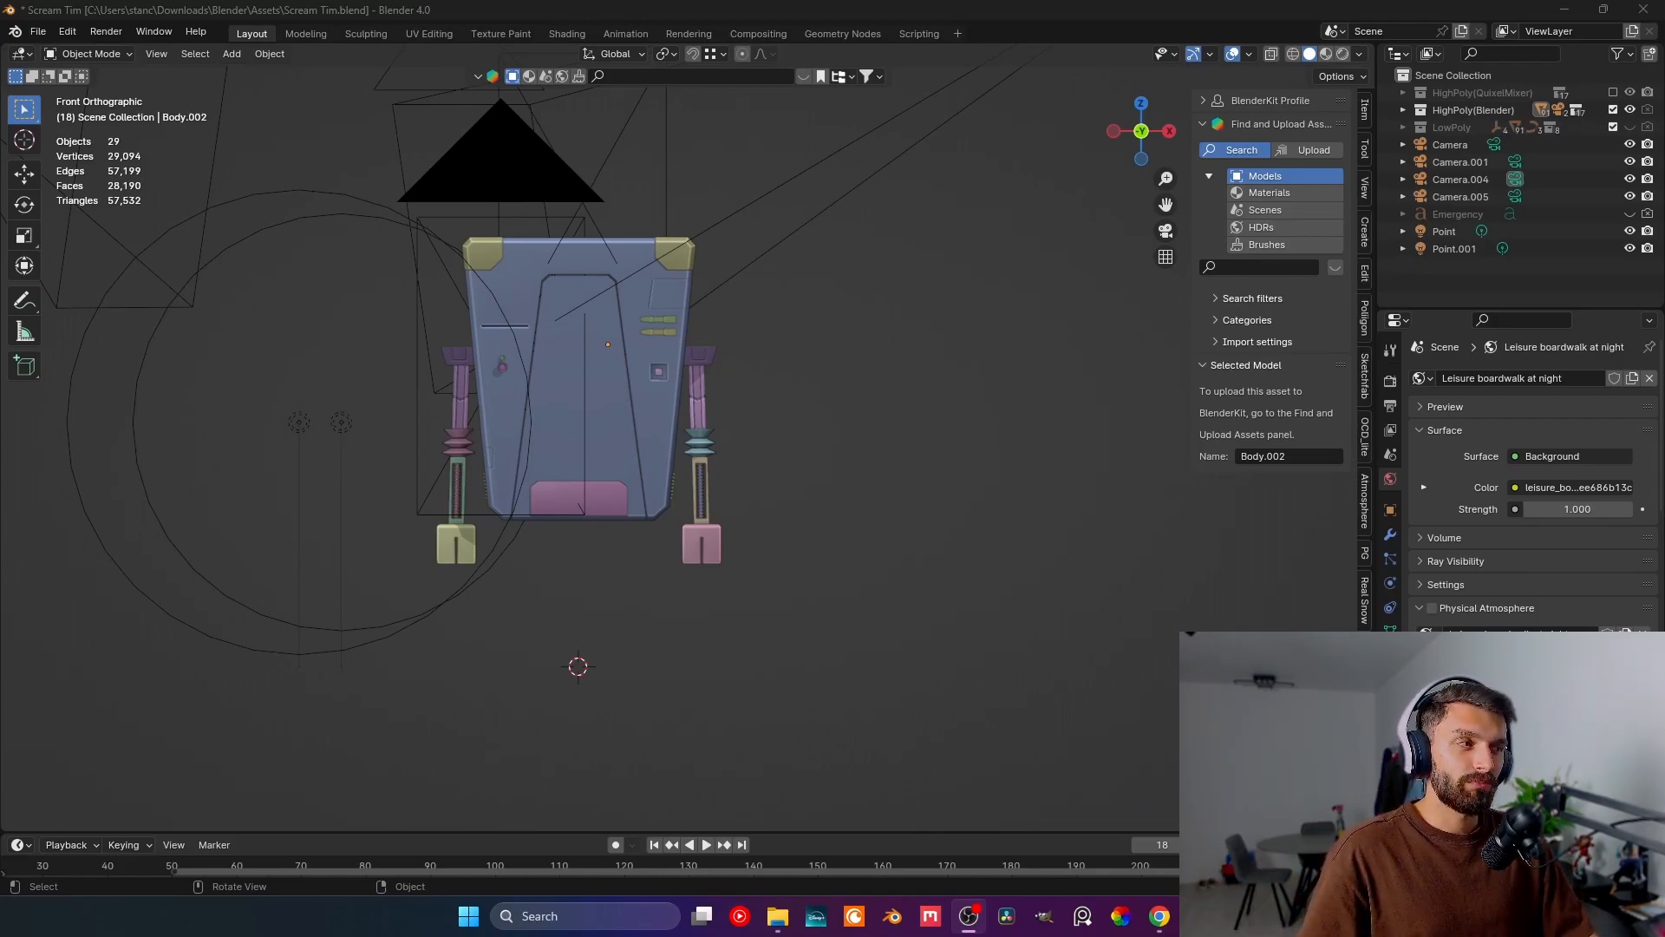
# - Select the robot body and examine its right and left sides for a place to put the sticker
pyautogui.moveTo(512, 382); pyautogui.dragTo(579, 346, button='middle')
pyautogui.press('KP_3')
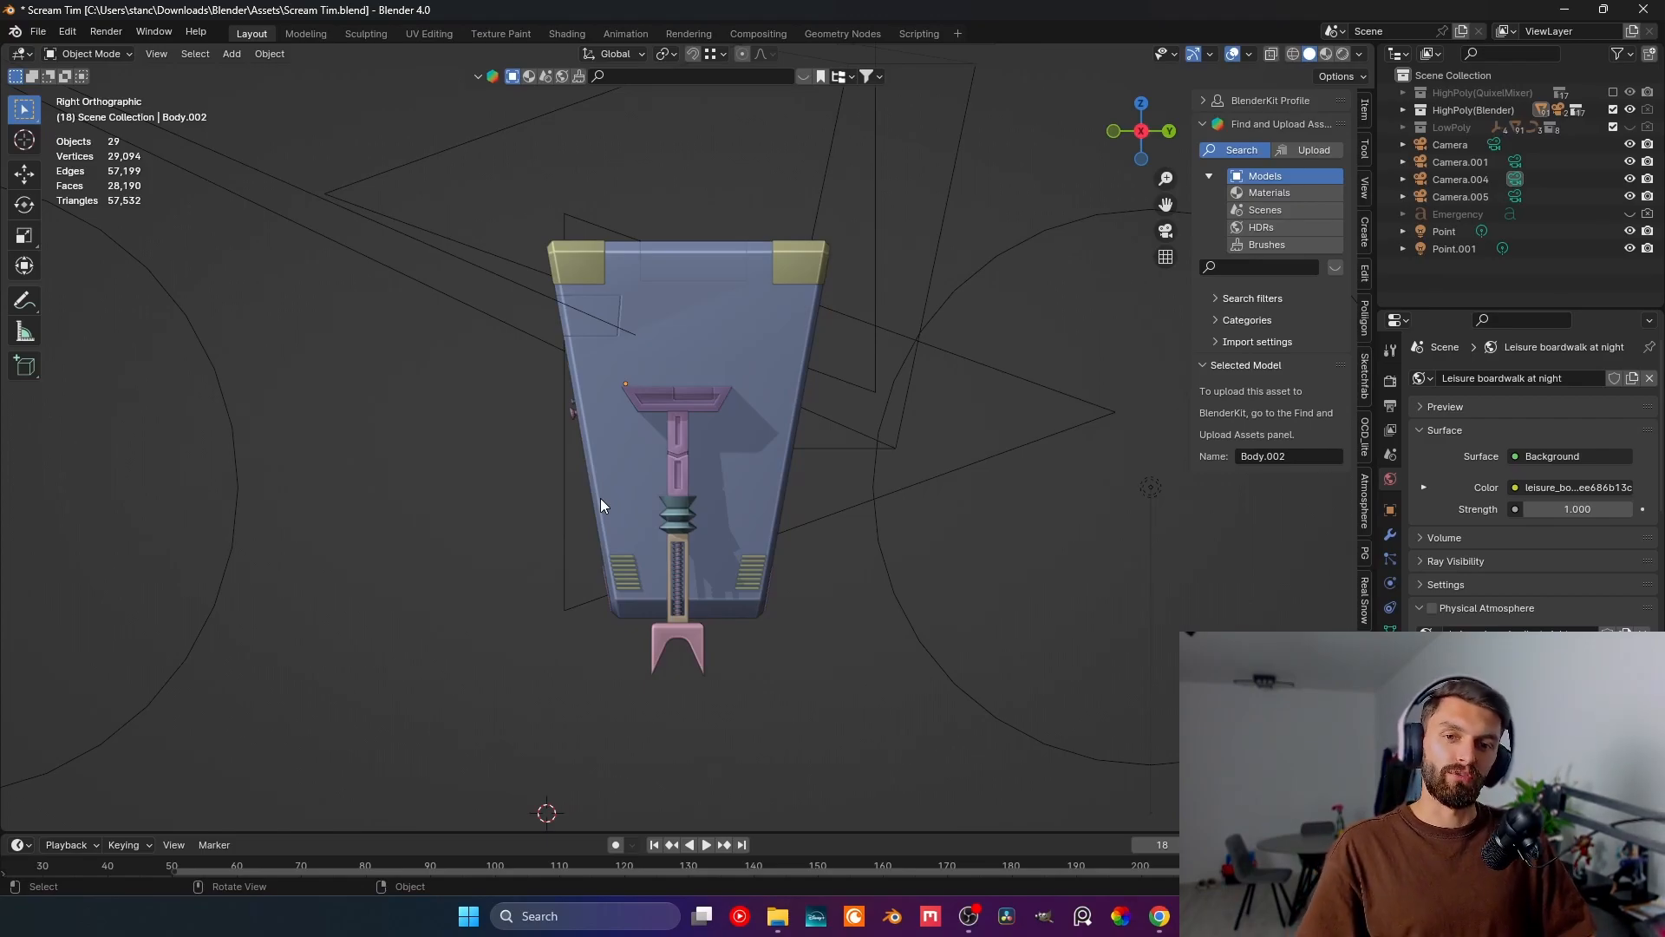
pyautogui.keyDown('shift'); pyautogui.moveTo(645, 515); pyautogui.dragTo(656, 564, button='middle'); pyautogui.keyUp('shift')
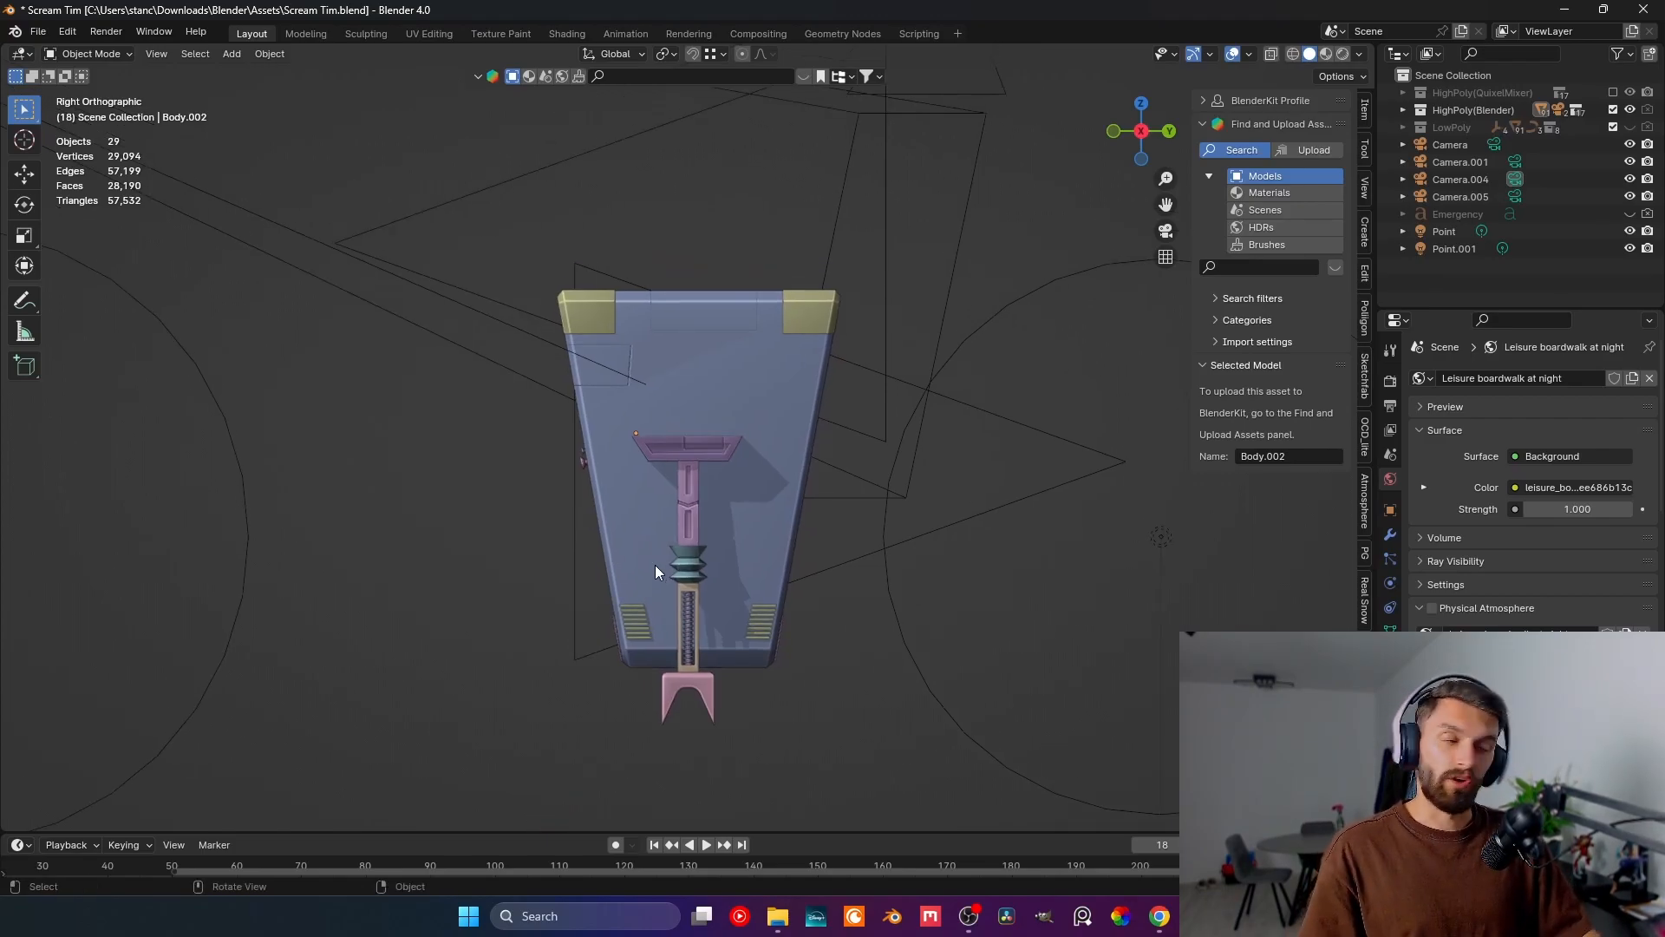
pyautogui.click(652, 421)
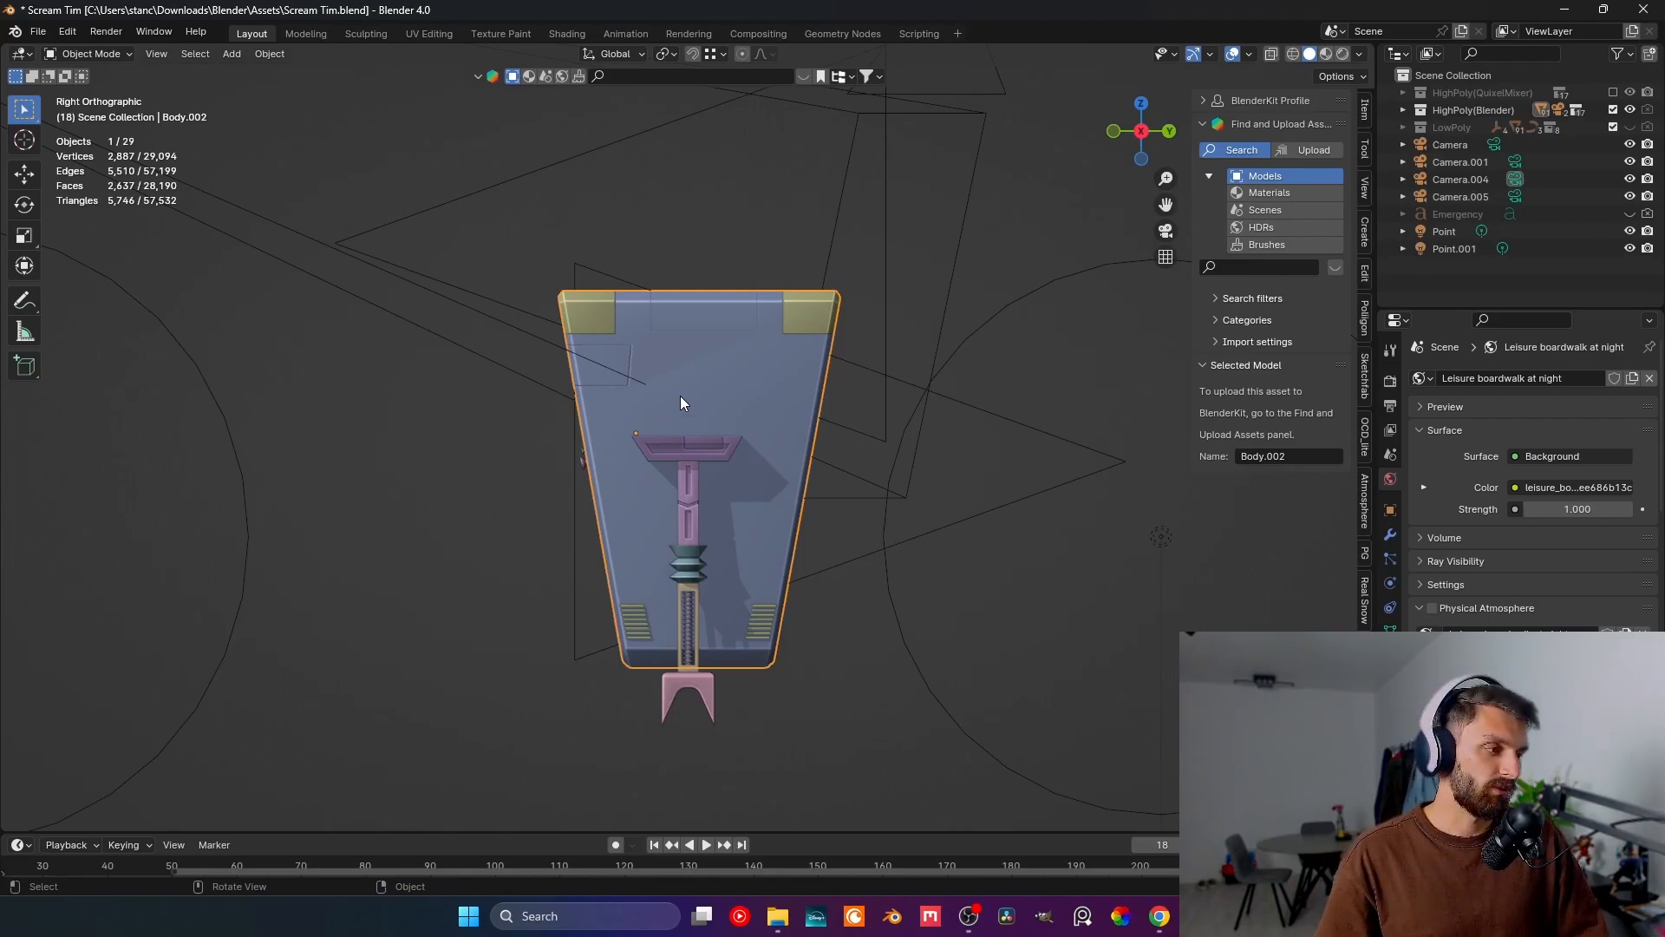
pyautogui.moveTo(675, 429); pyautogui.dragTo(833, 444, button='middle')
pyautogui.press('ctrl+KP_1')
pyautogui.press('KP_3')
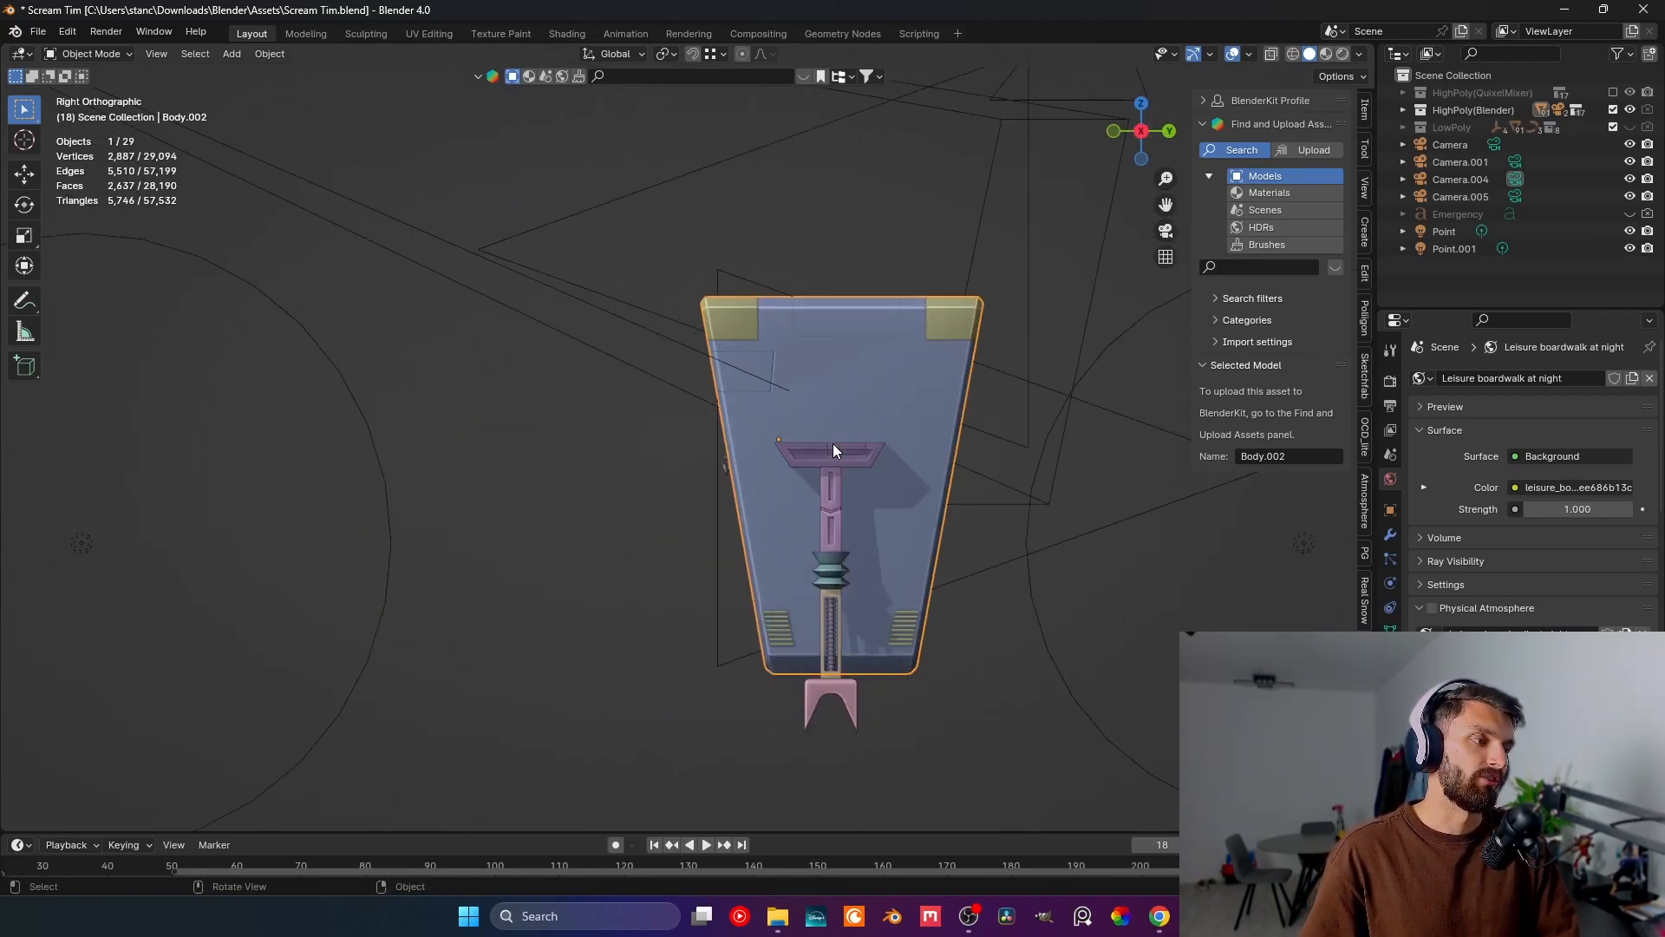
pyautogui.press('ctrl+KP_3')
pyautogui.click(707, 471)
pyautogui.click(580, 358)
pyautogui.scroll(1, 609, 407)
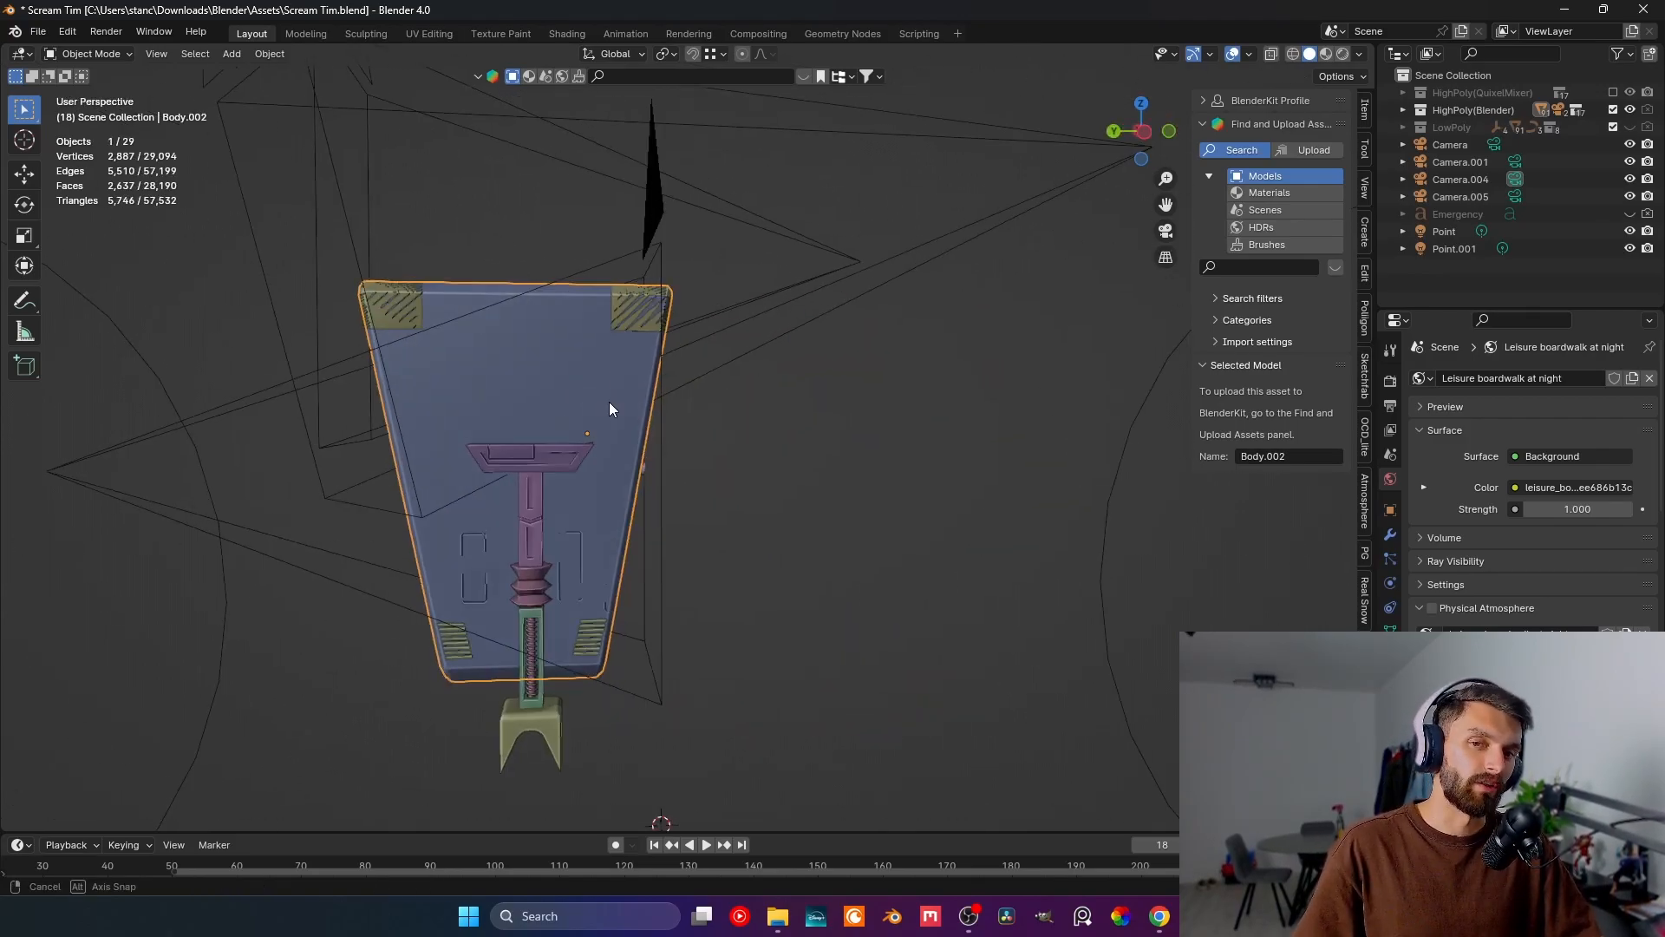
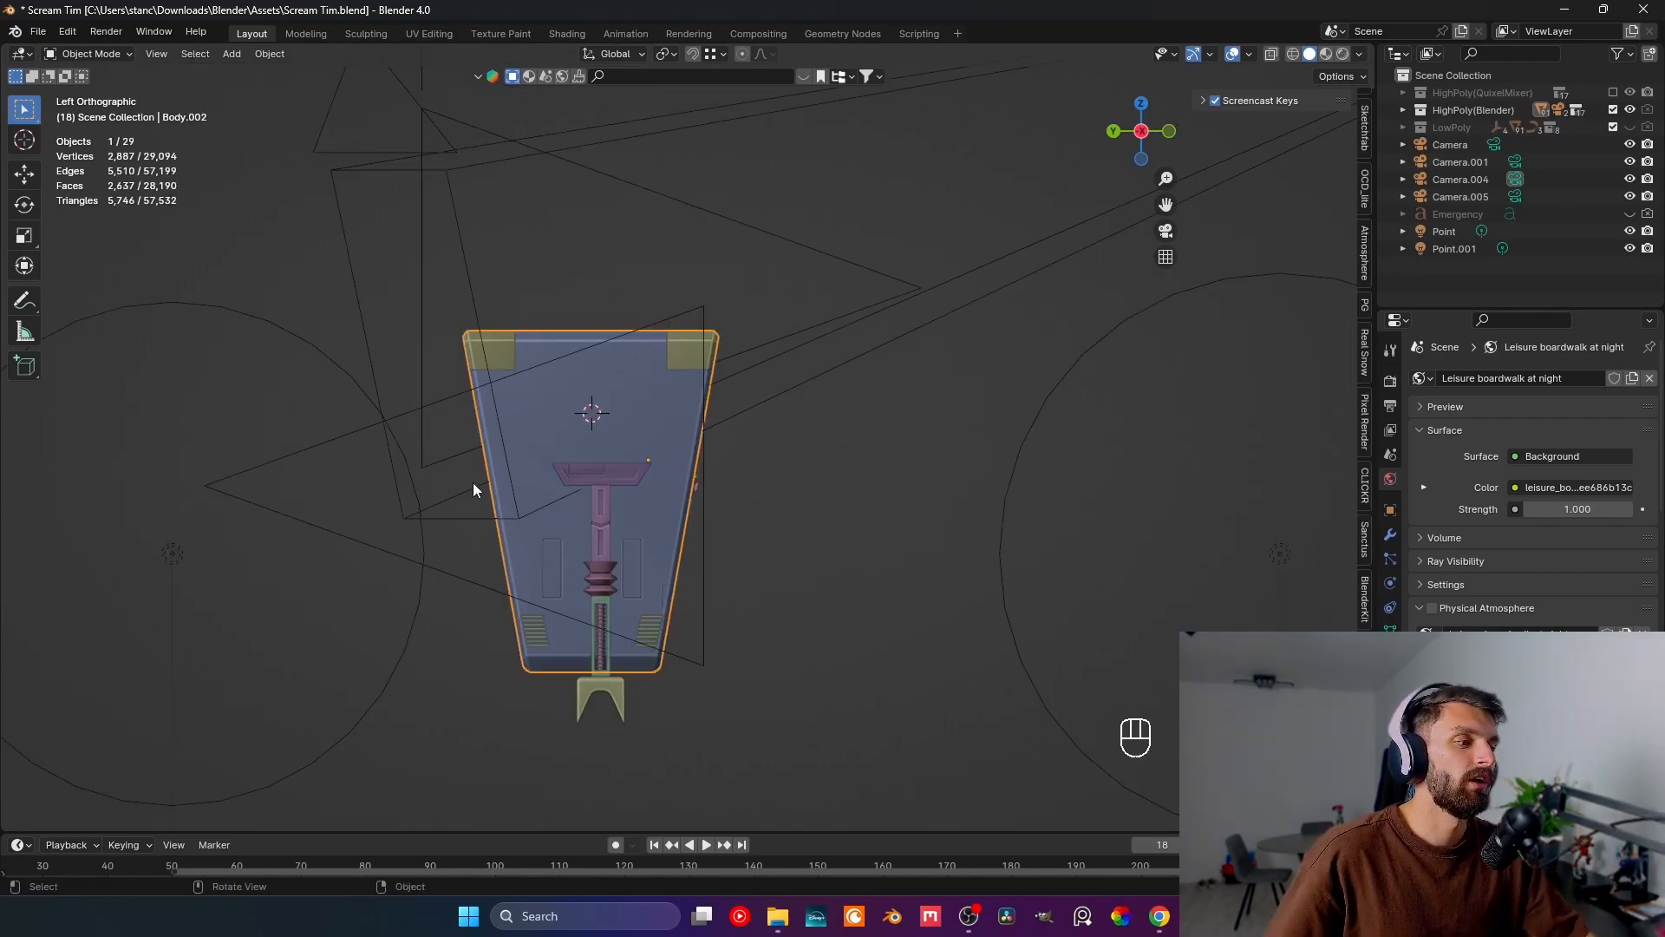
# - Hide the Arms.002 collection inside HighPoly(Blender) so the side of the body is unobstructed
pyautogui.moveTo(362, 429); pyautogui.dragTo(517, 429, button='middle')
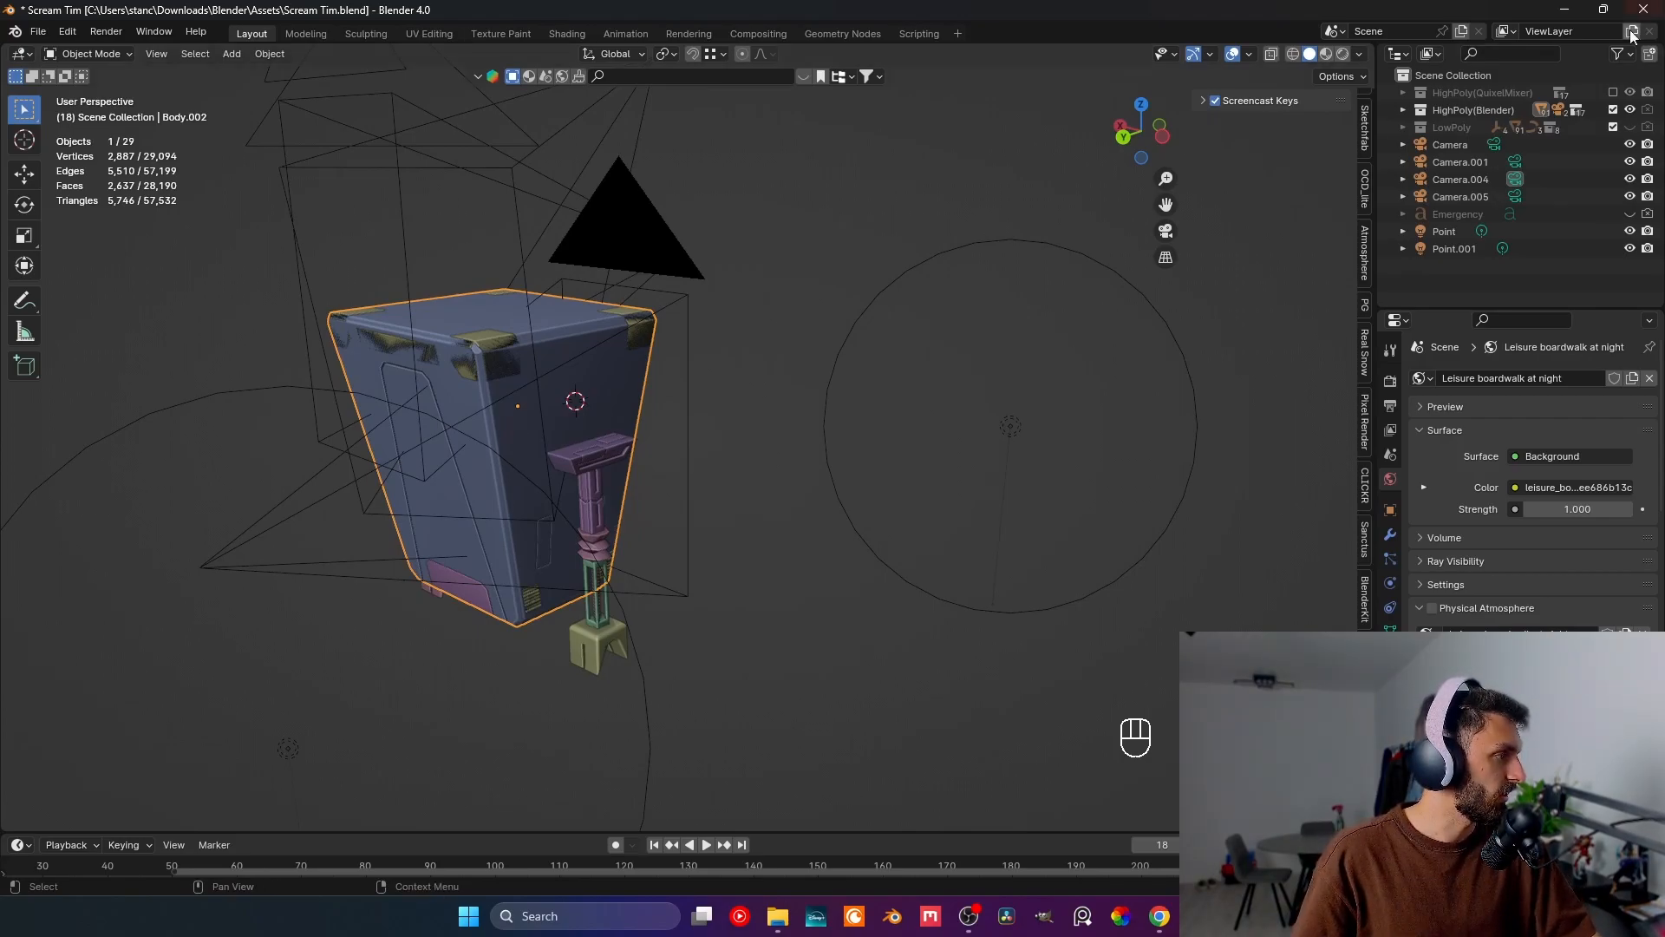
pyautogui.press('.')
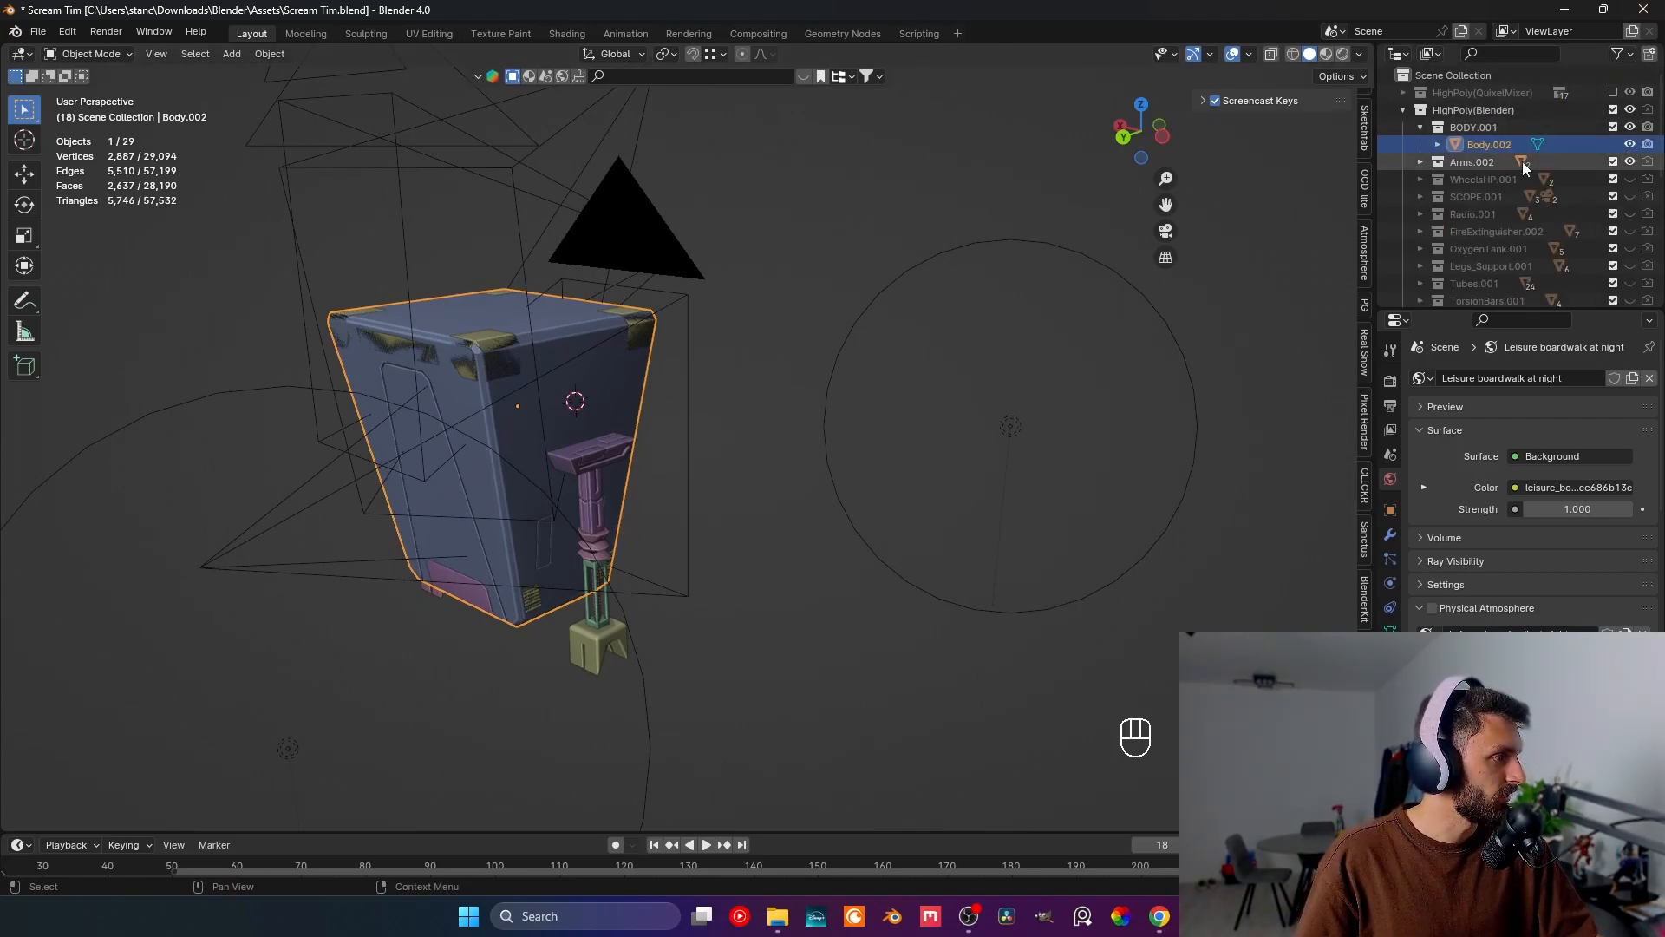
pyautogui.click(1421, 128)
pyautogui.click(1613, 144)
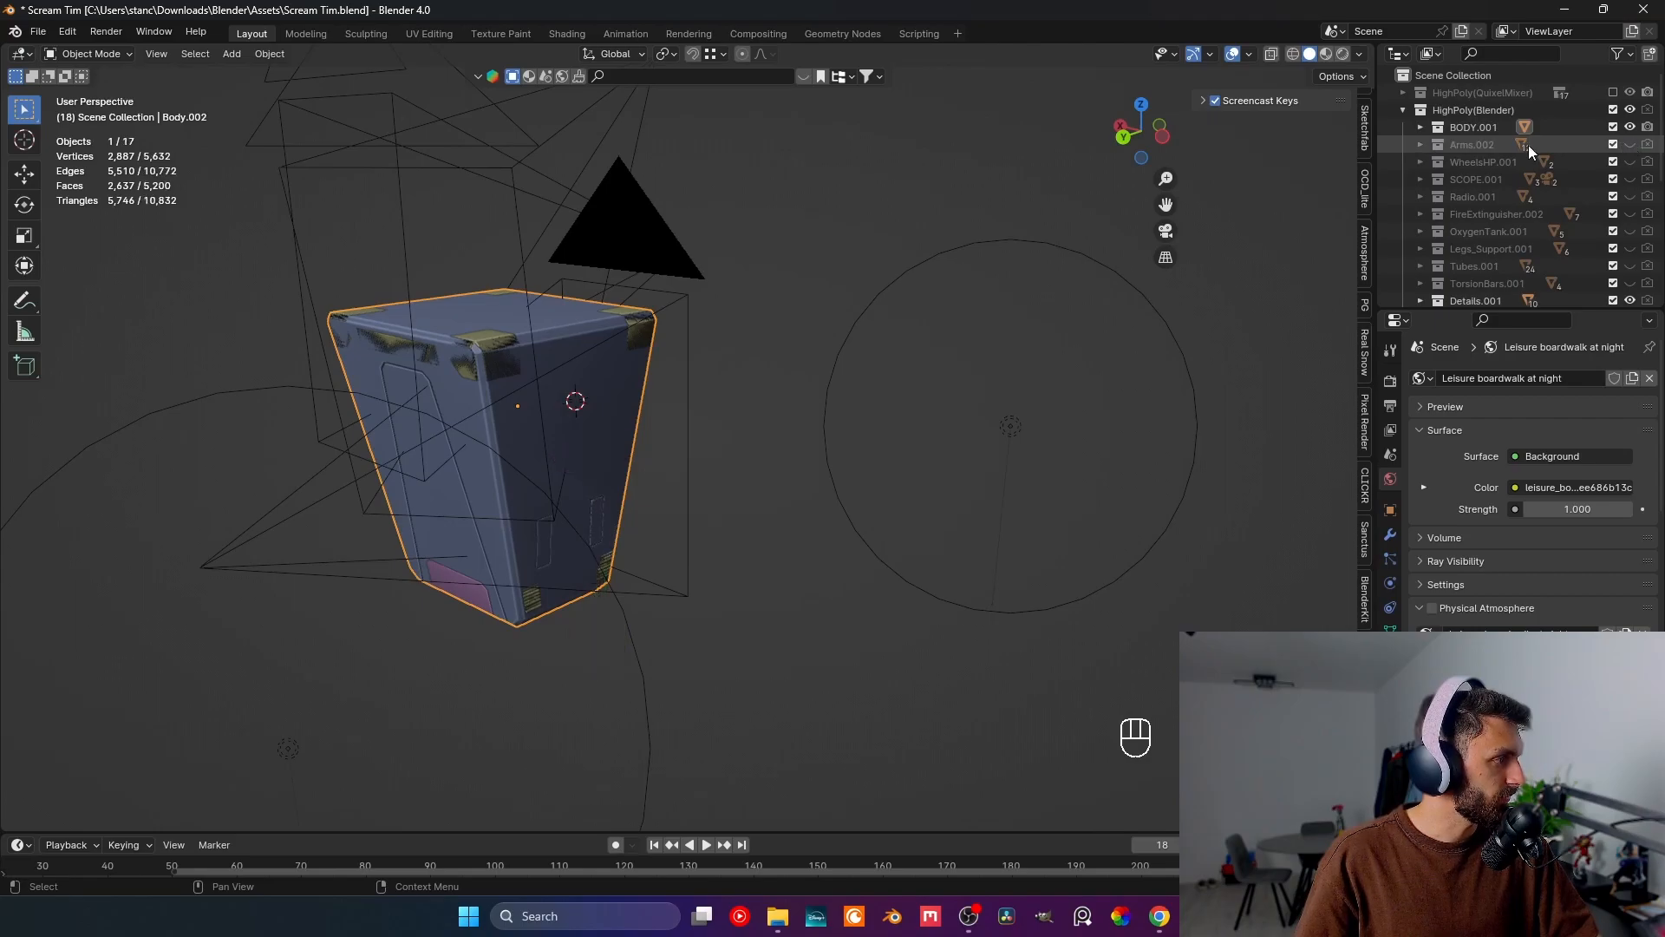
pyautogui.click(1403, 110)
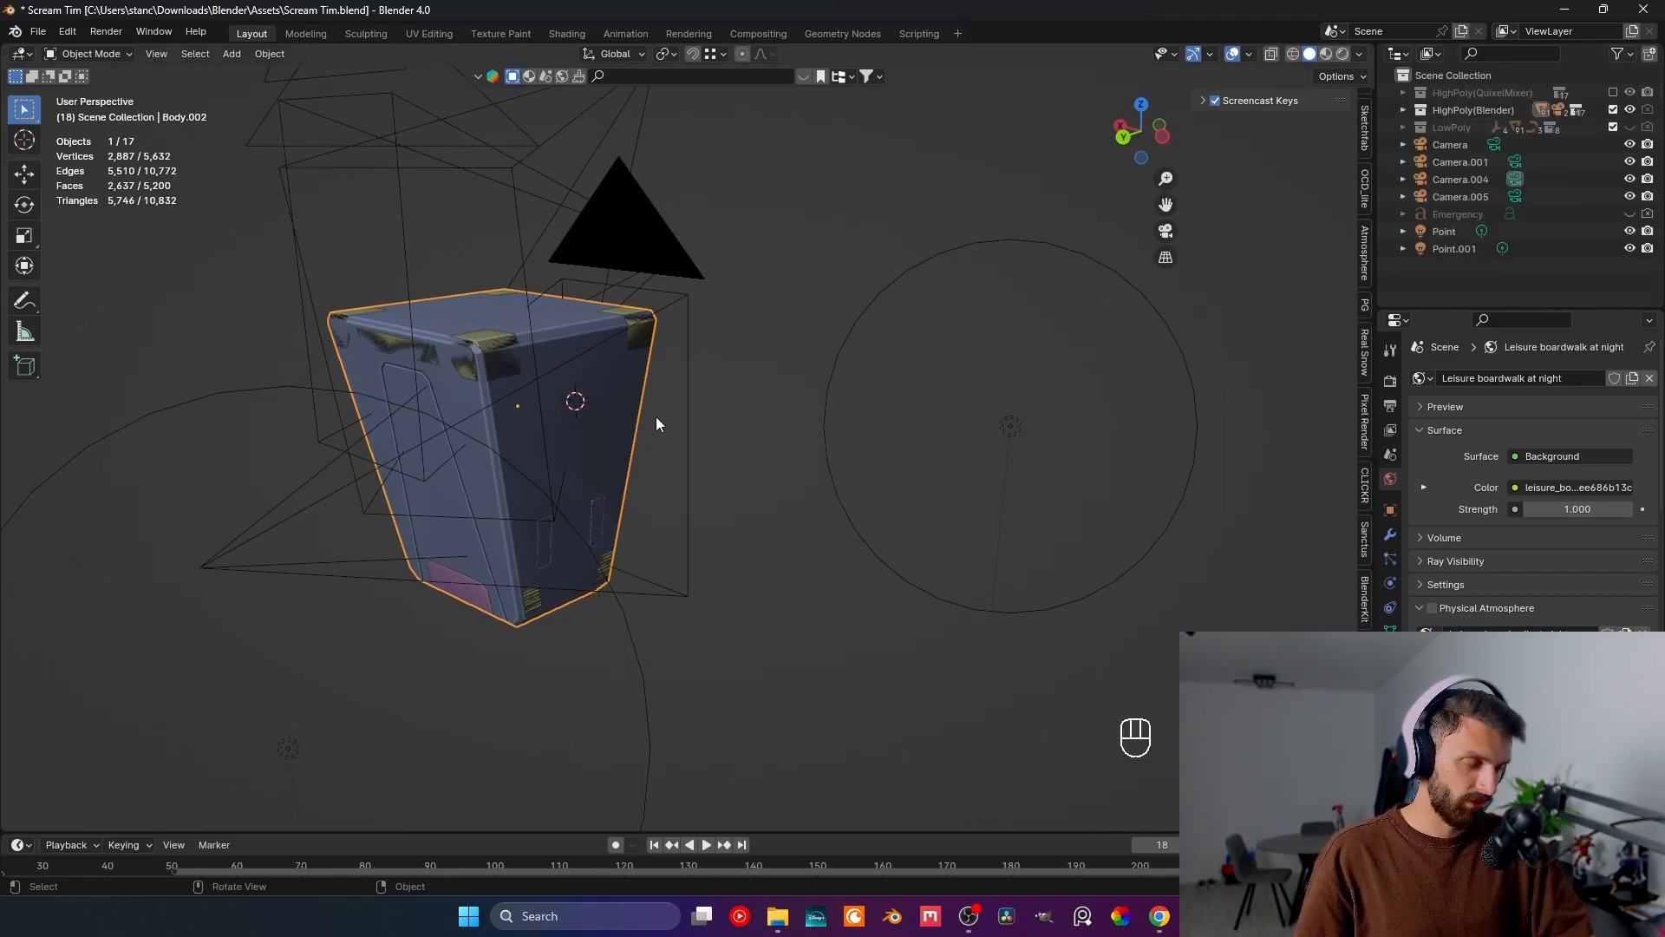
# - Place the 3D cursor on the upper middle of the body's left side and add a plane mesh there
pyautogui.press('KP_3')
pyautogui.press('ctrl+KP_3')
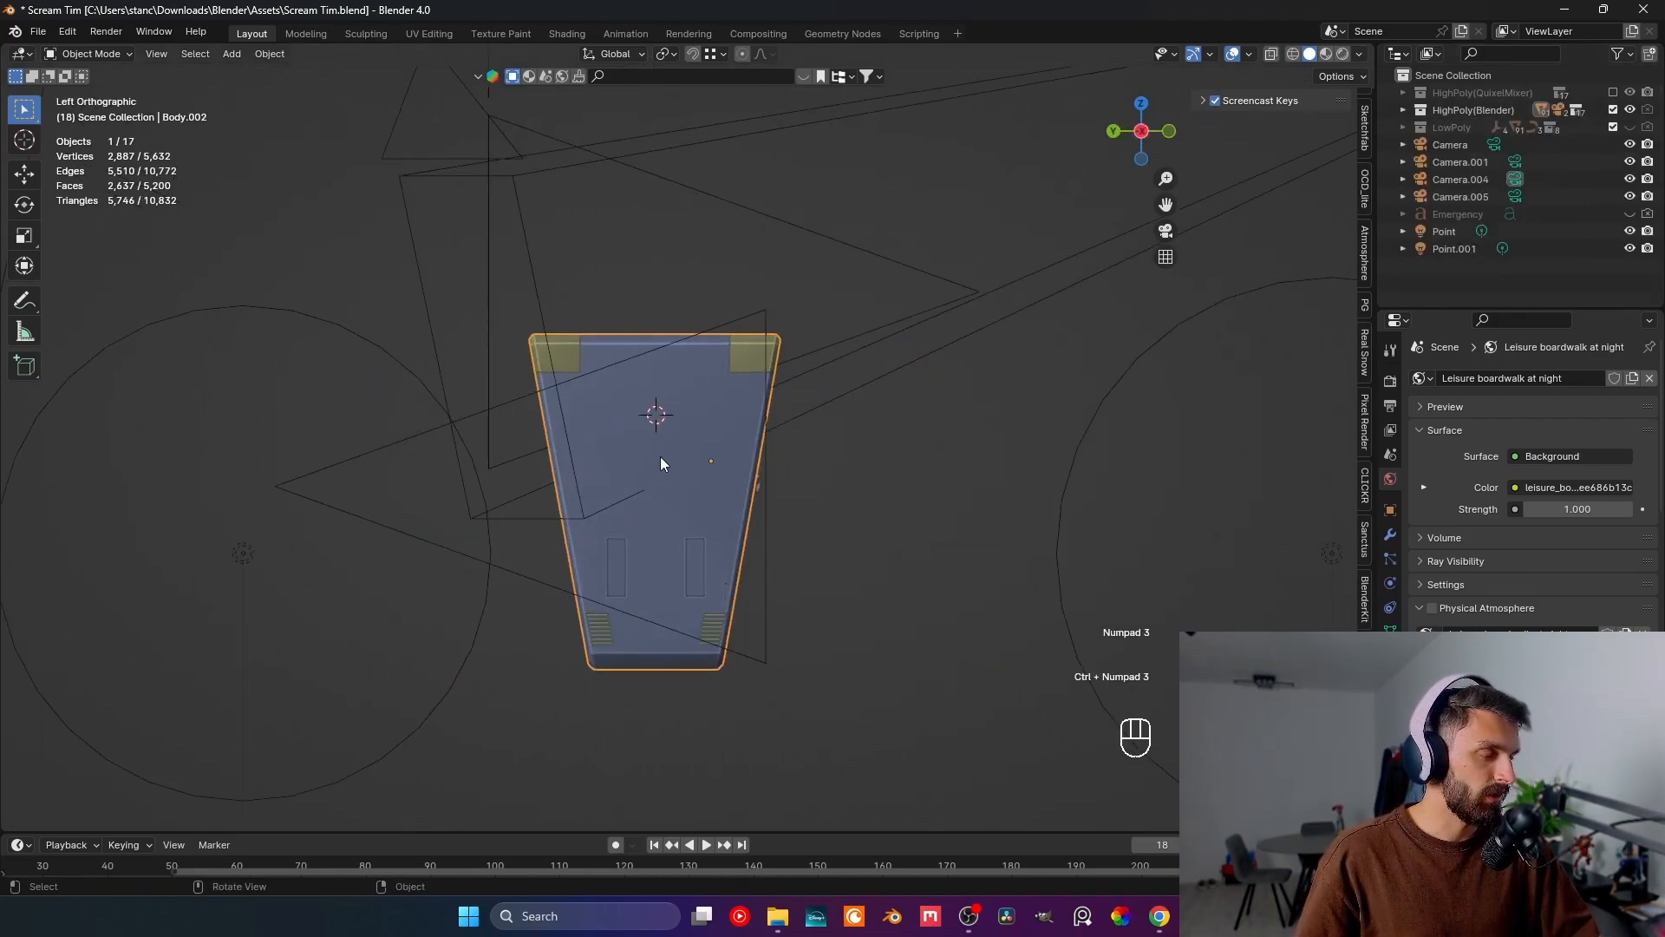
pyautogui.scroll(2, 711, 508)
pyautogui.keyDown('shift'); pyautogui.moveTo(711, 509); pyautogui.dragTo(595, 388, button='middle'); pyautogui.keyUp('shift')
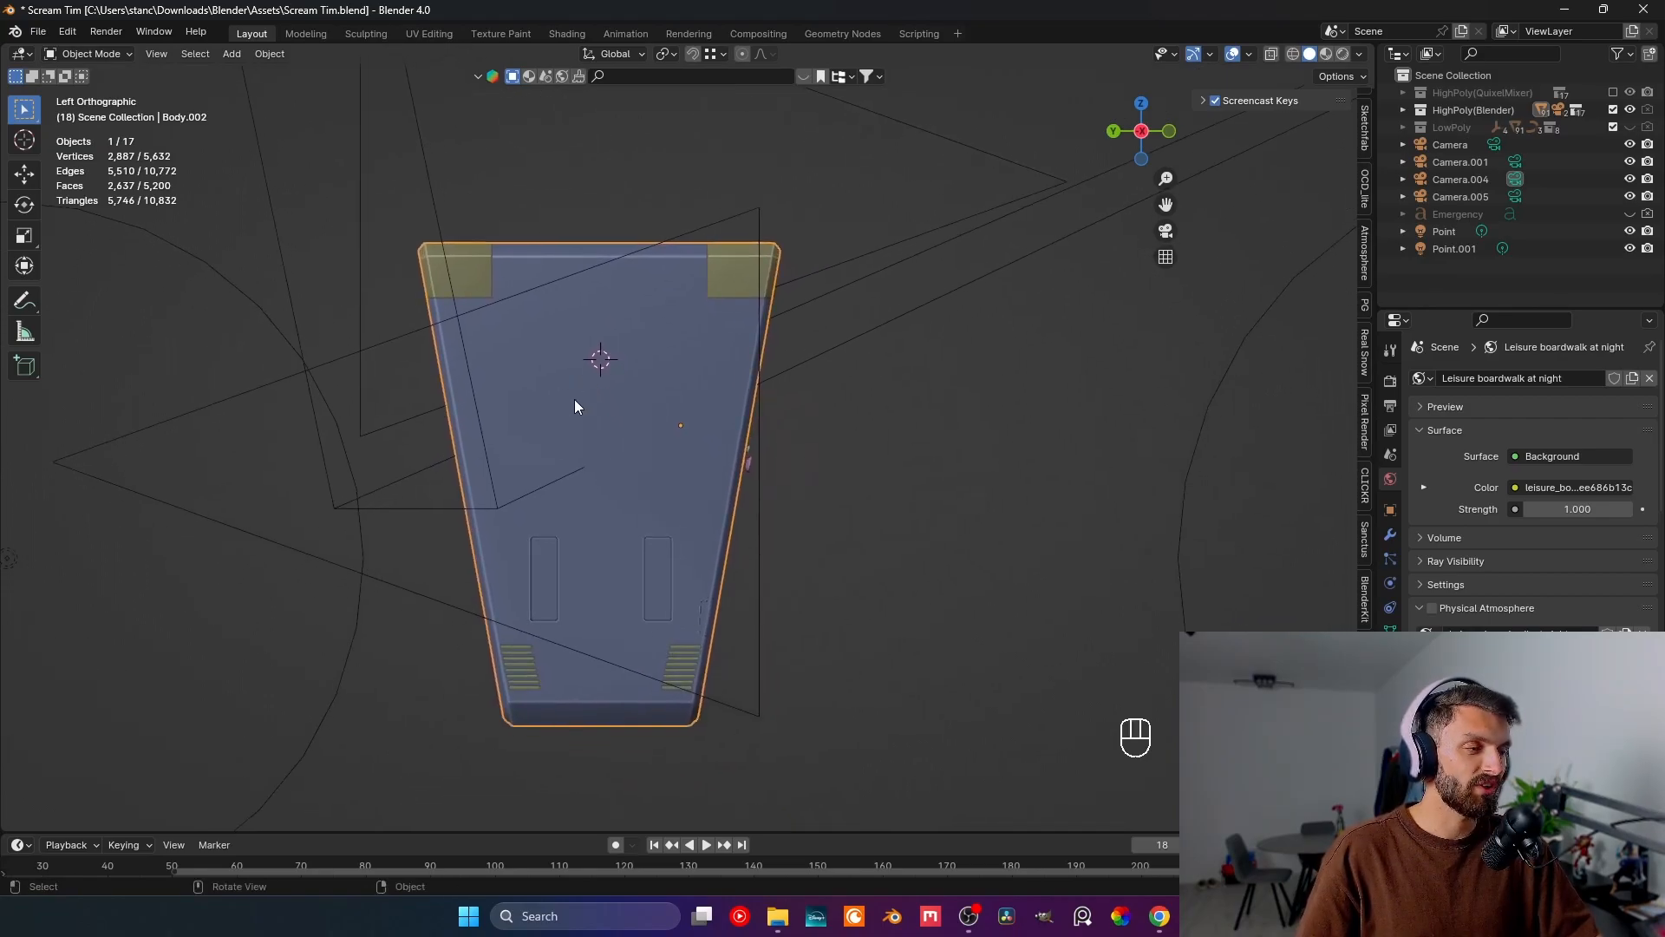
pyautogui.keyDown('shift'); pyautogui.rightClick(607, 365); pyautogui.keyUp('shift')
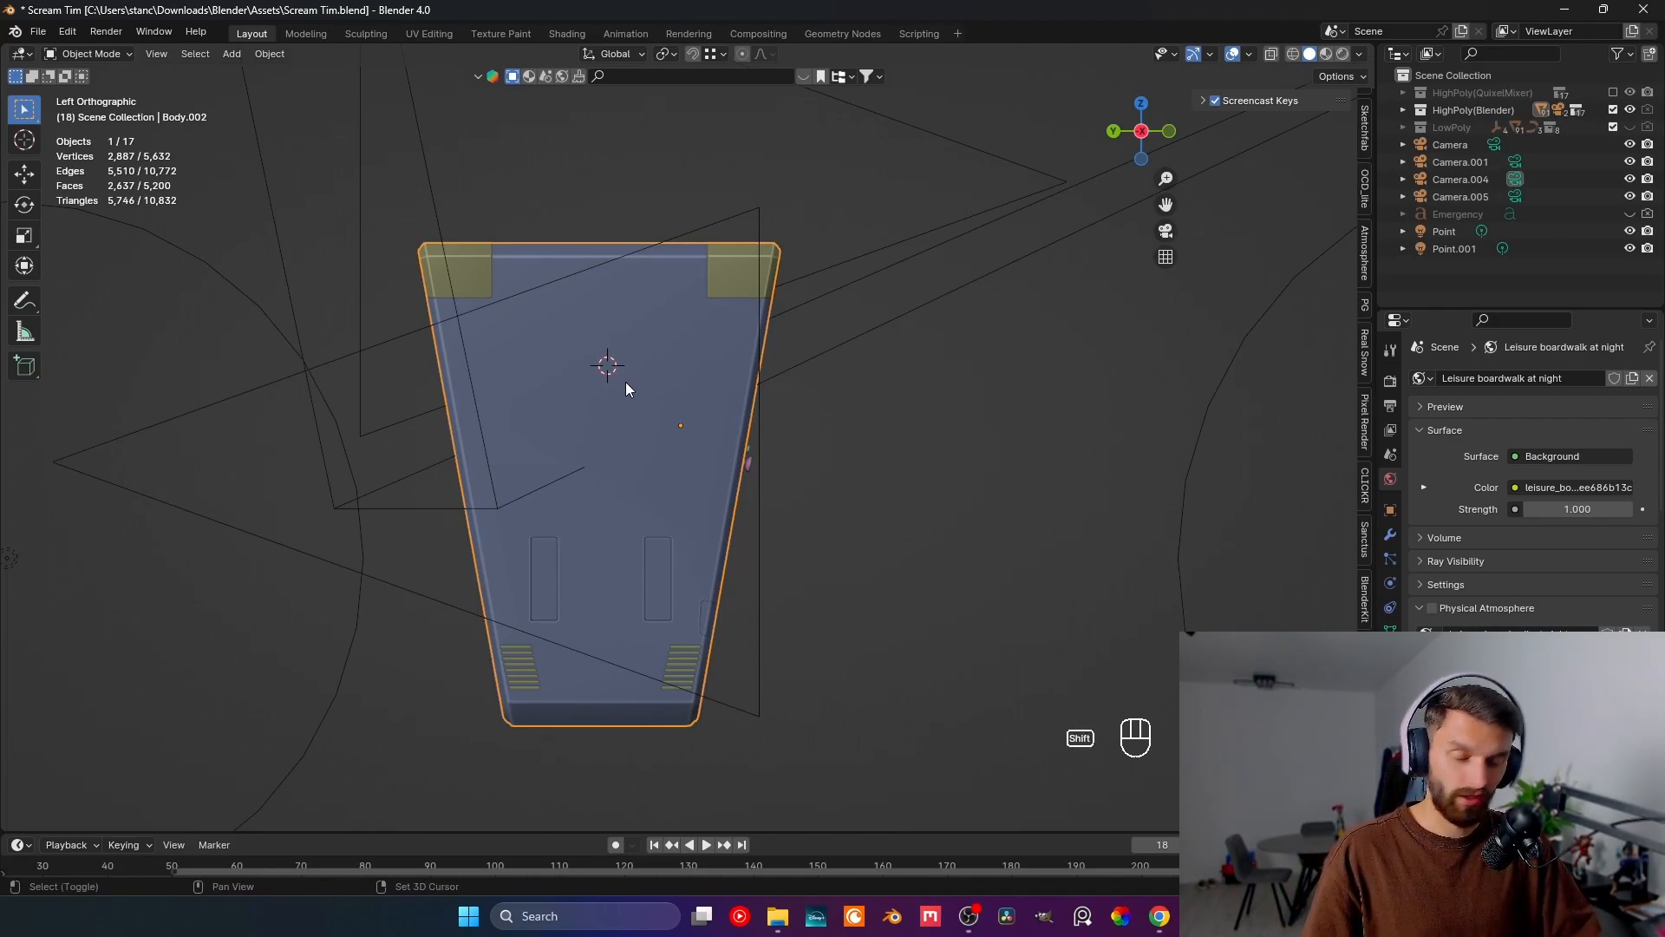
pyautogui.hotkey('shift', 'a')
pyautogui.moveTo(611, 404)
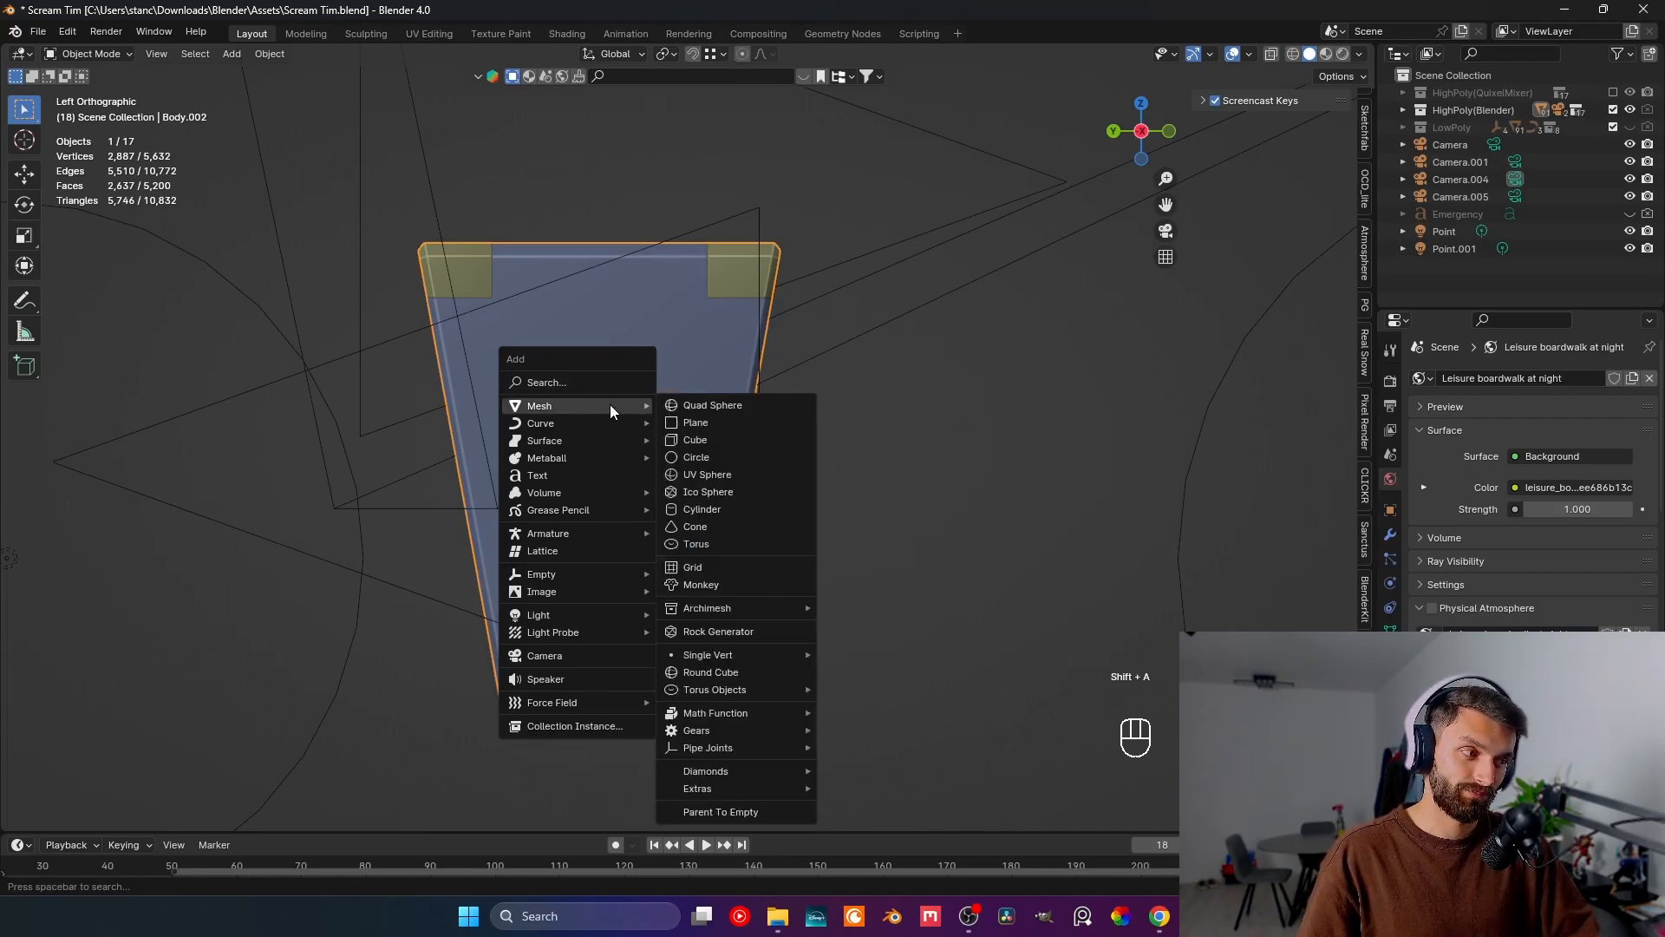
pyautogui.click(694, 426)
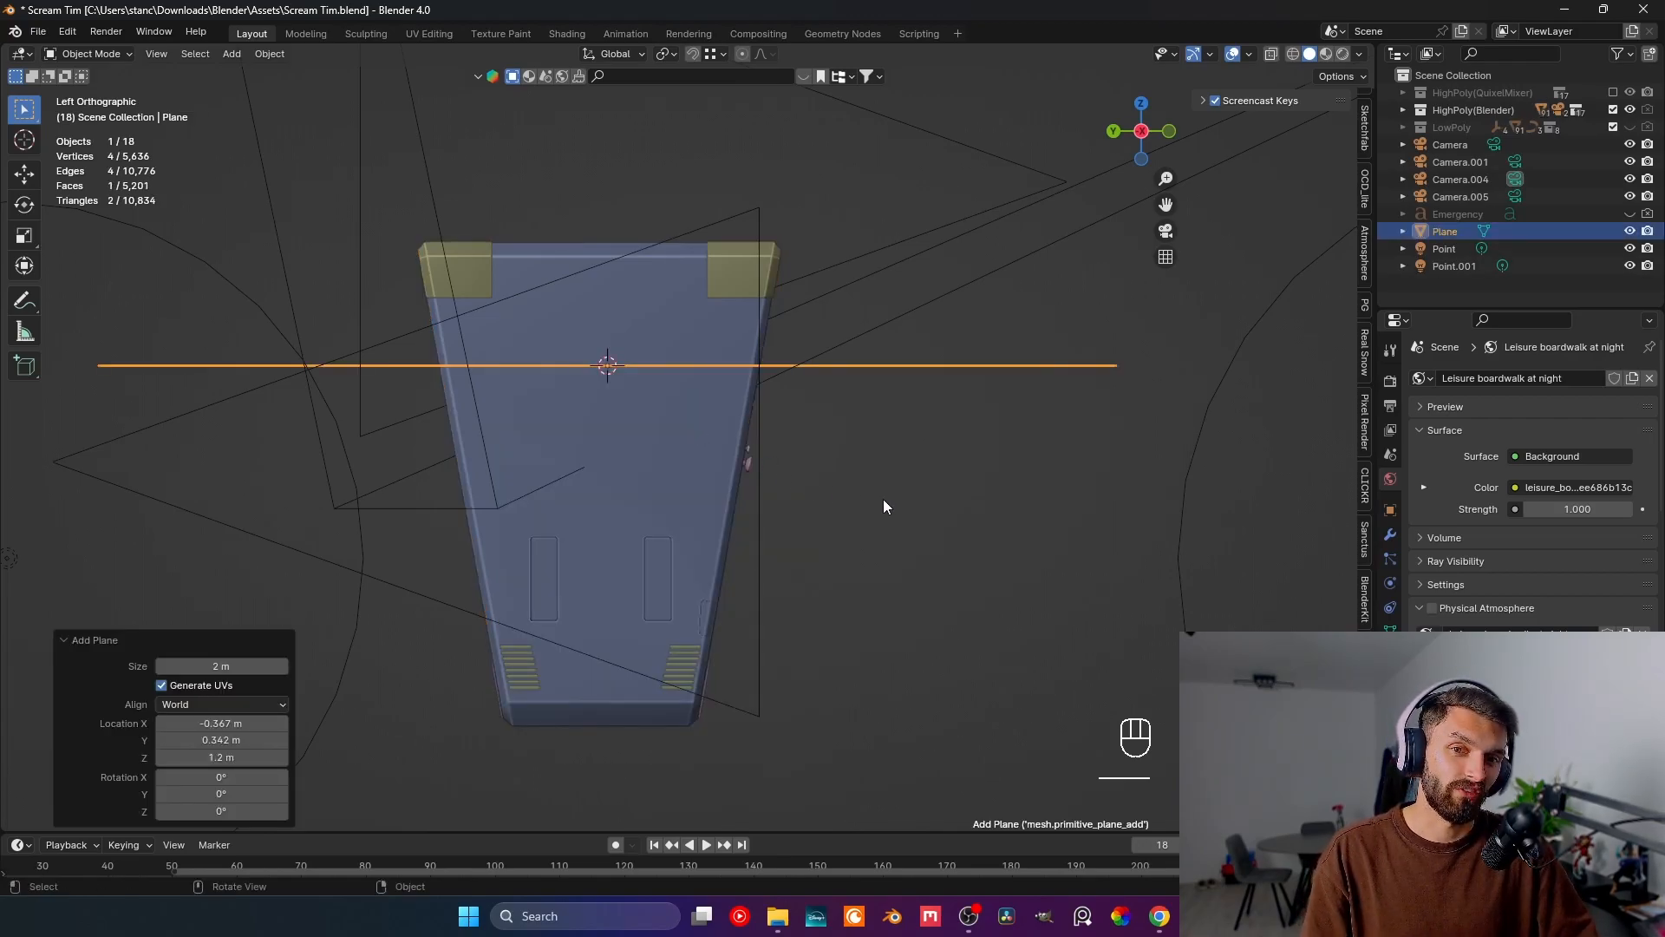
# - Scale the plane to about 0.207, apply its scale, and rotate it 90° around the Y axis
pyautogui.press('s')
pyautogui.click(664, 408)
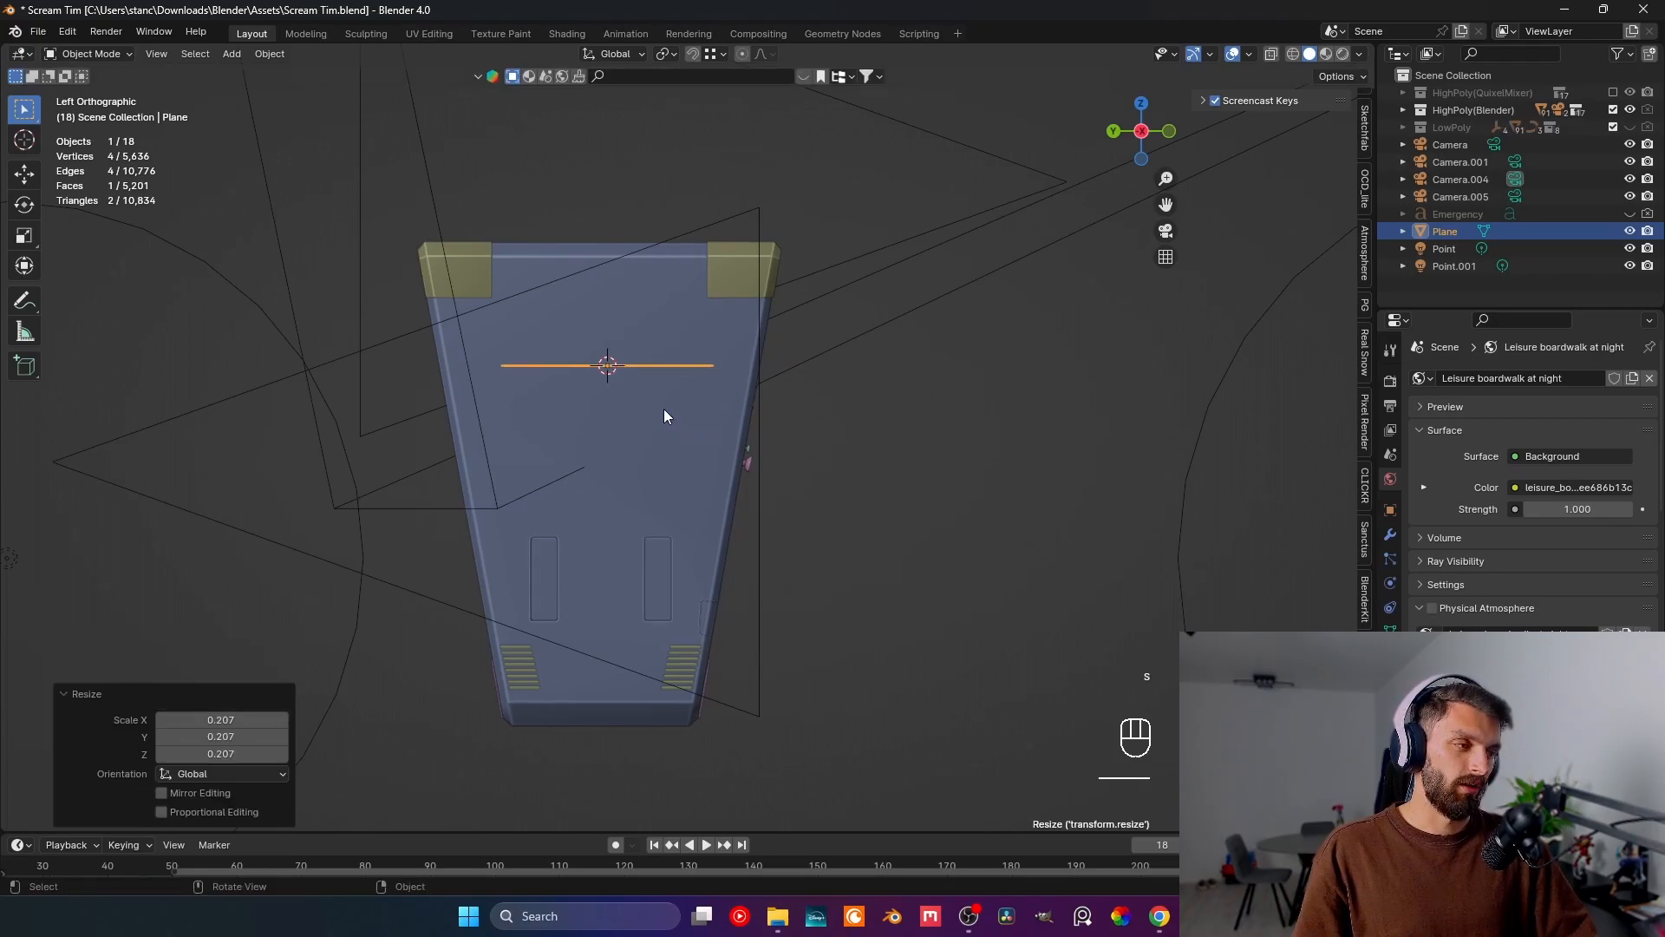
pyautogui.hotkey('ctrl', 'a')
pyautogui.click(653, 447)
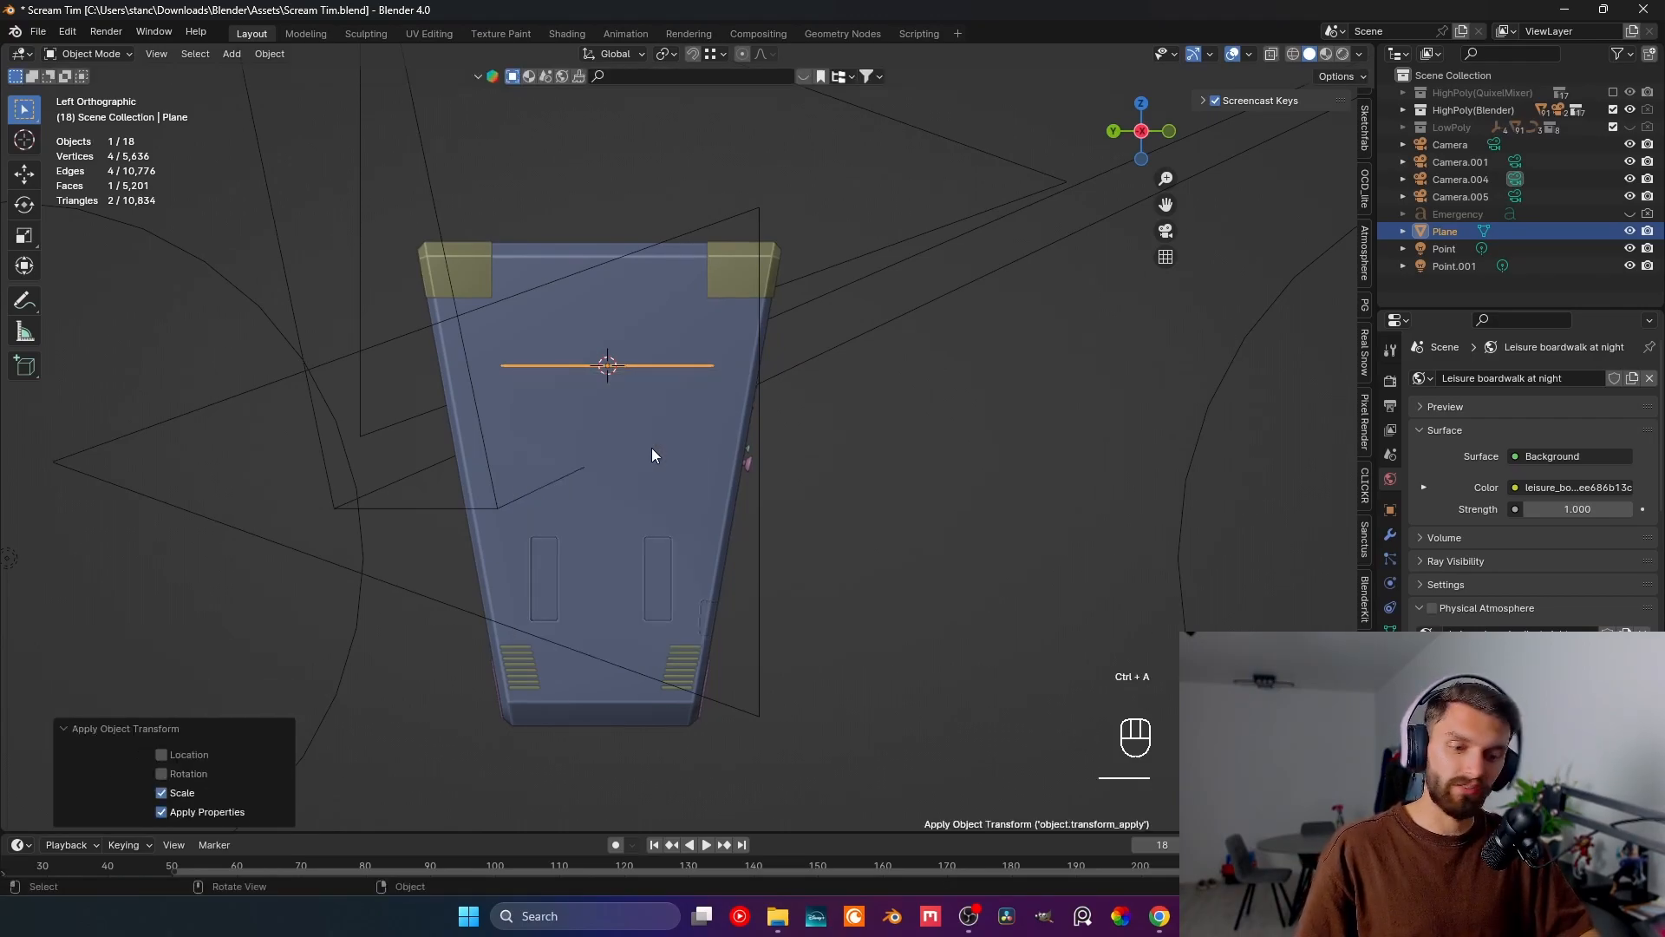
pyautogui.write('ry90')
pyautogui.click(652, 448)
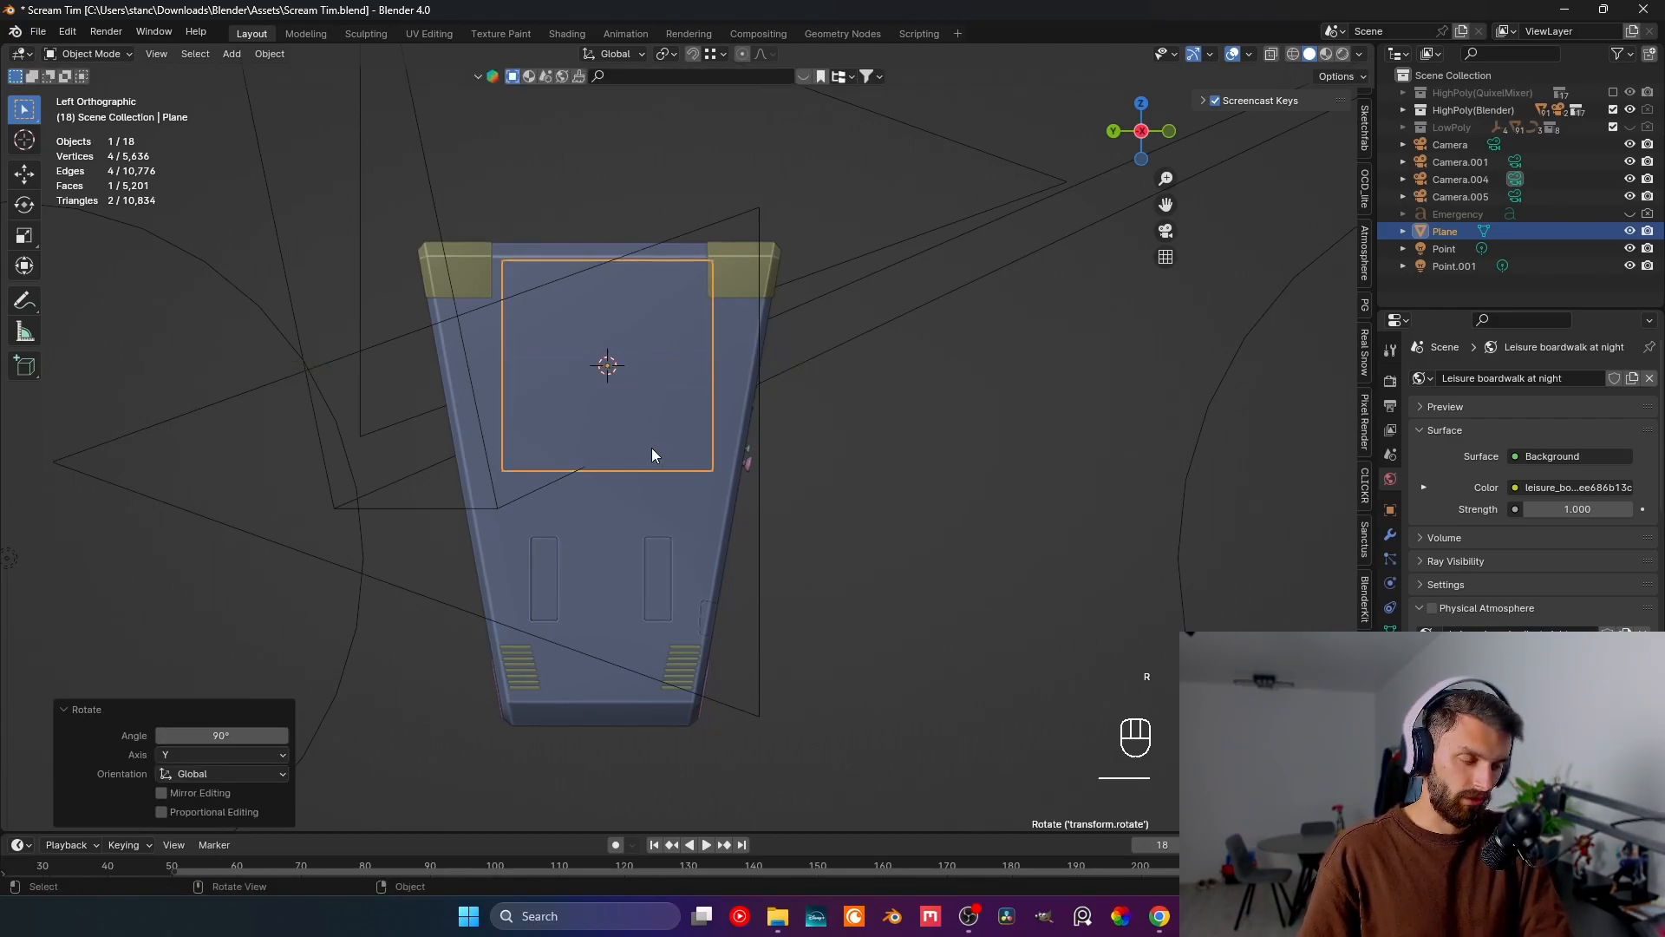
# - Tilt the plane about -5.98° around the Y axis in front view to match the slope of the body's side
pyautogui.moveTo(643, 455); pyautogui.dragTo(685, 442, button='middle')
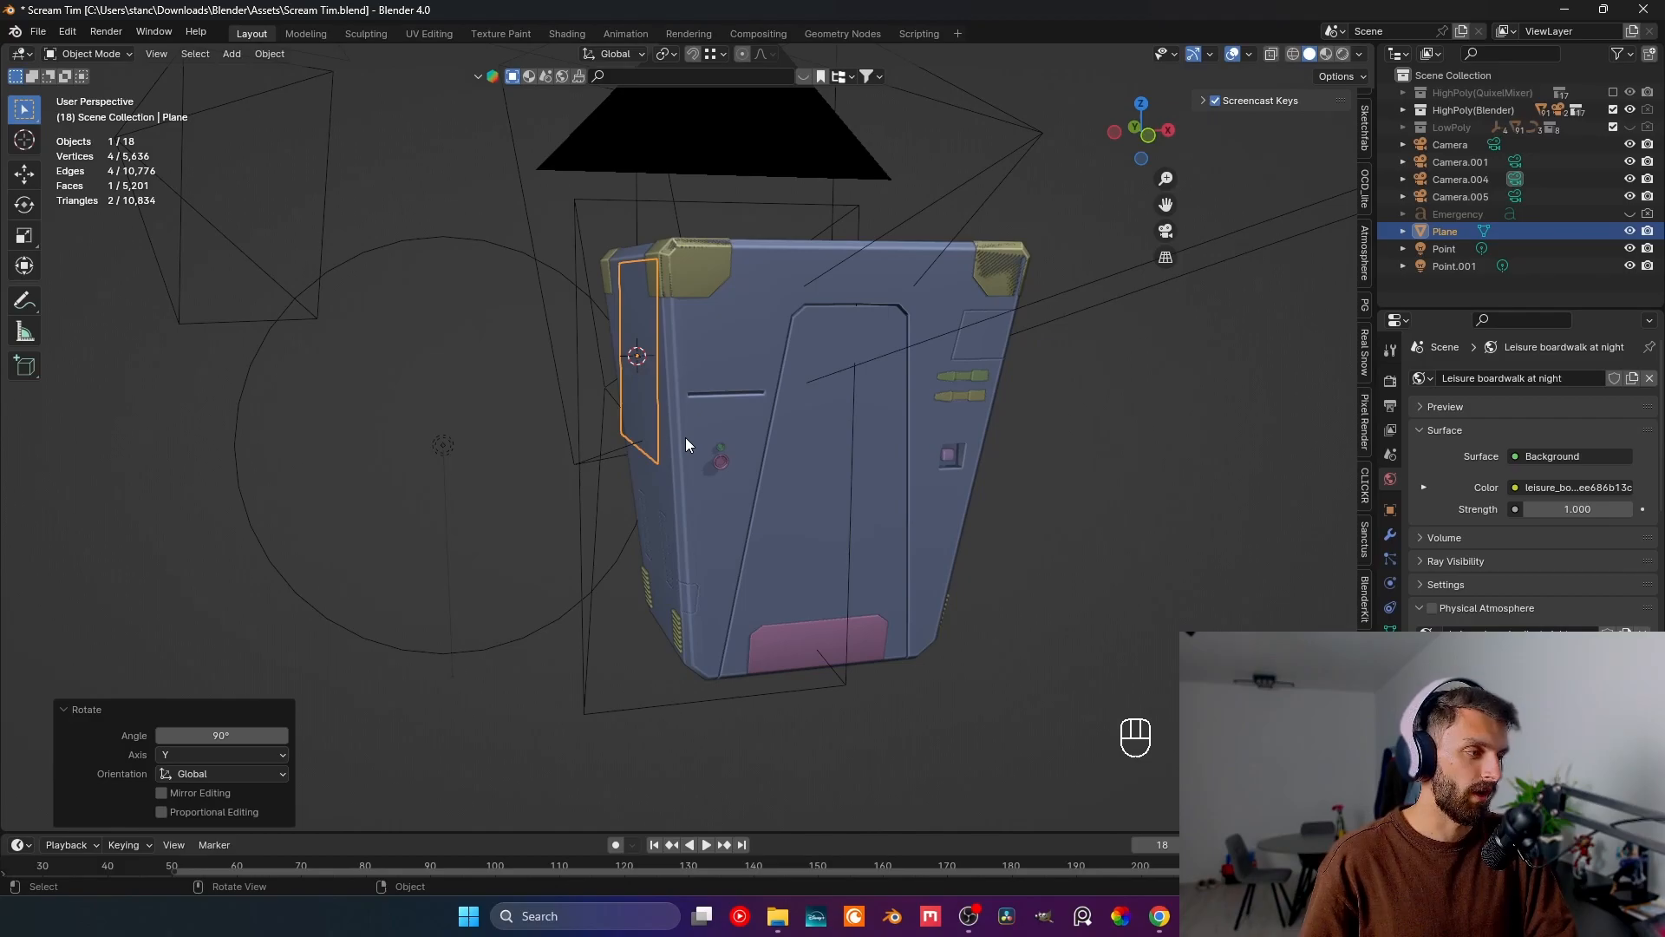
pyautogui.press('KP_1')
pyautogui.scroll(2, 624, 453)
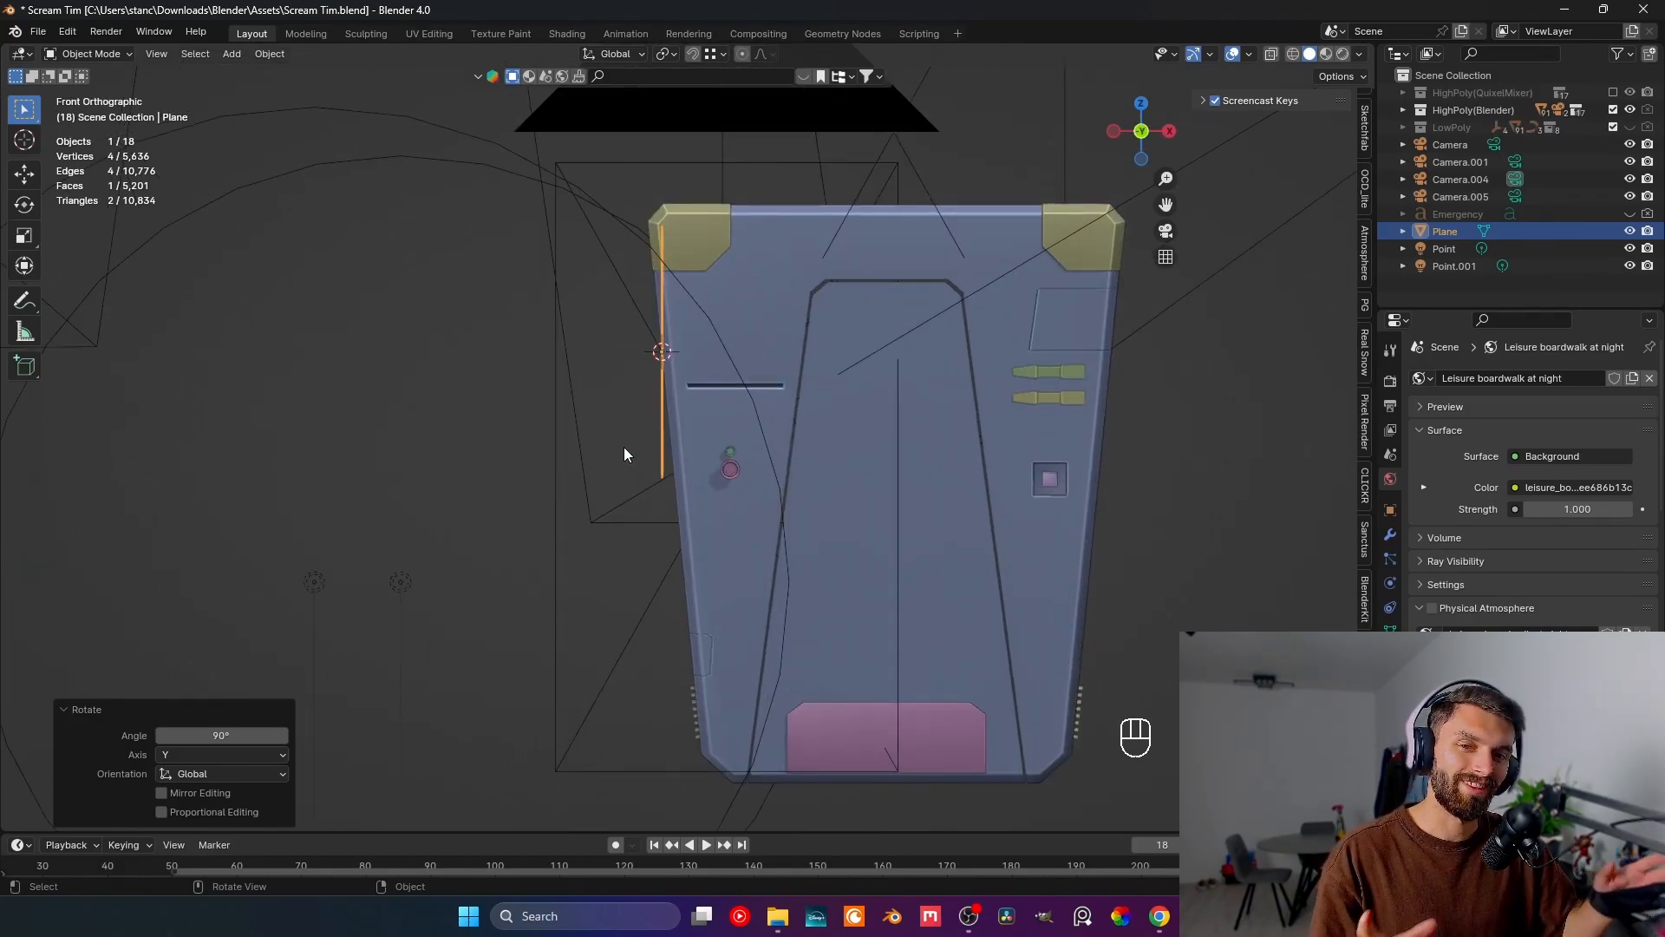
pyautogui.scroll(1, 628, 454)
pyautogui.scroll(1, 631, 454)
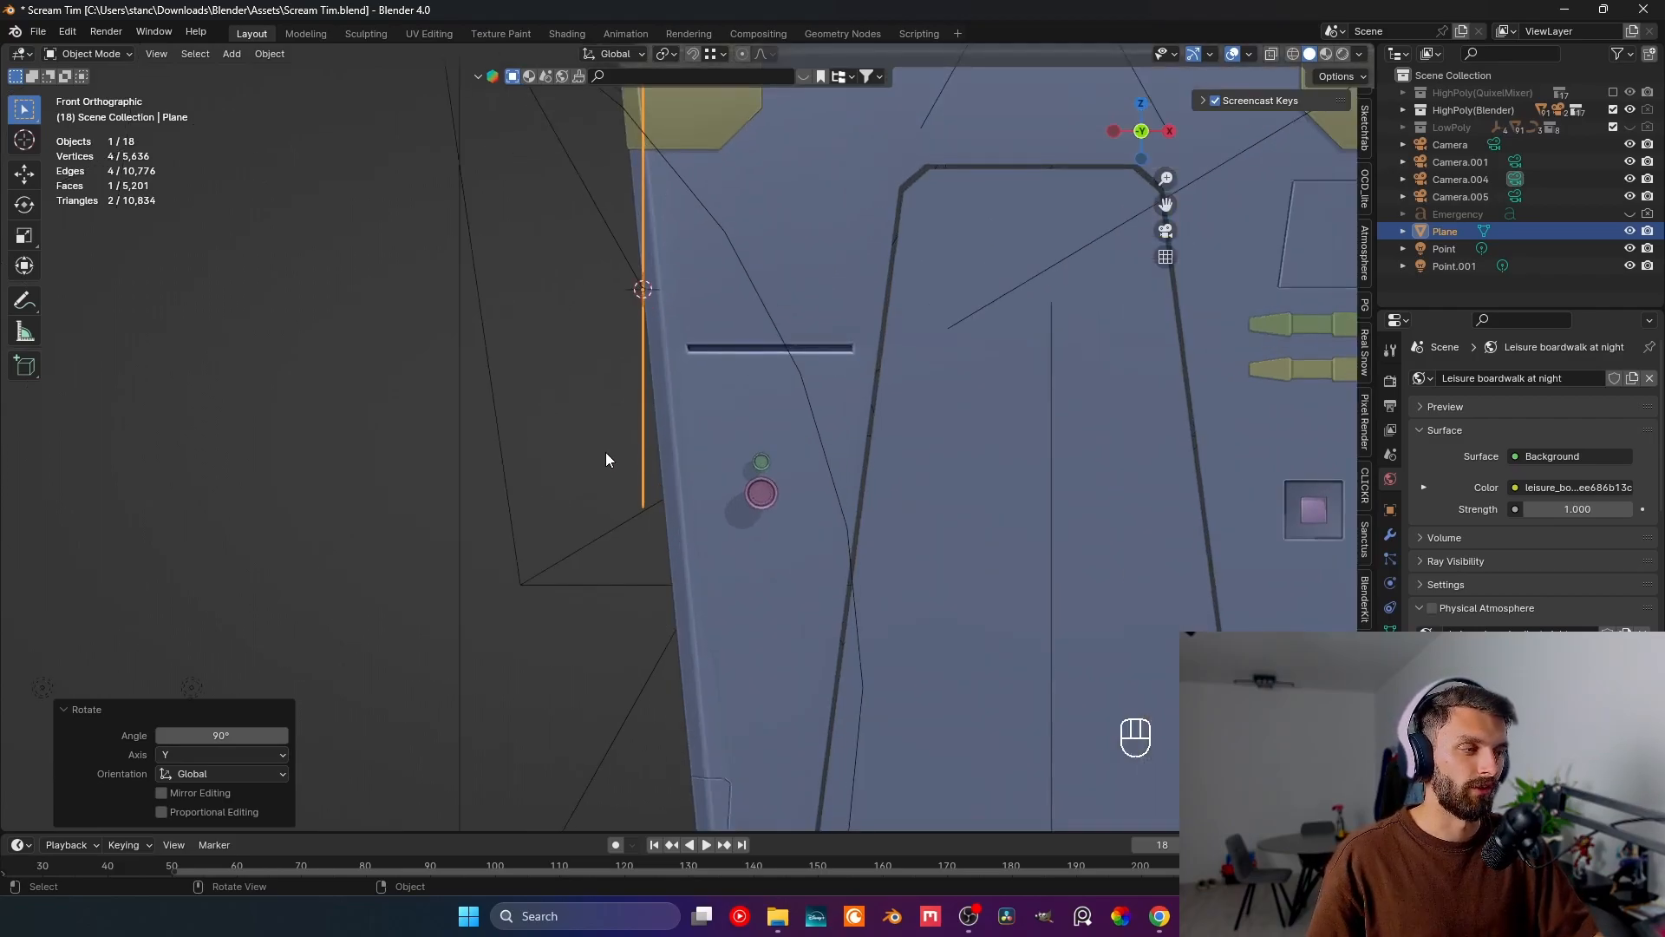
pyautogui.keyDown('shift'); pyautogui.moveTo(643, 445); pyautogui.dragTo(593, 521, button='middle'); pyautogui.keyUp('shift')
pyautogui.press('g')
pyautogui.press('x')
pyautogui.click(637, 527)
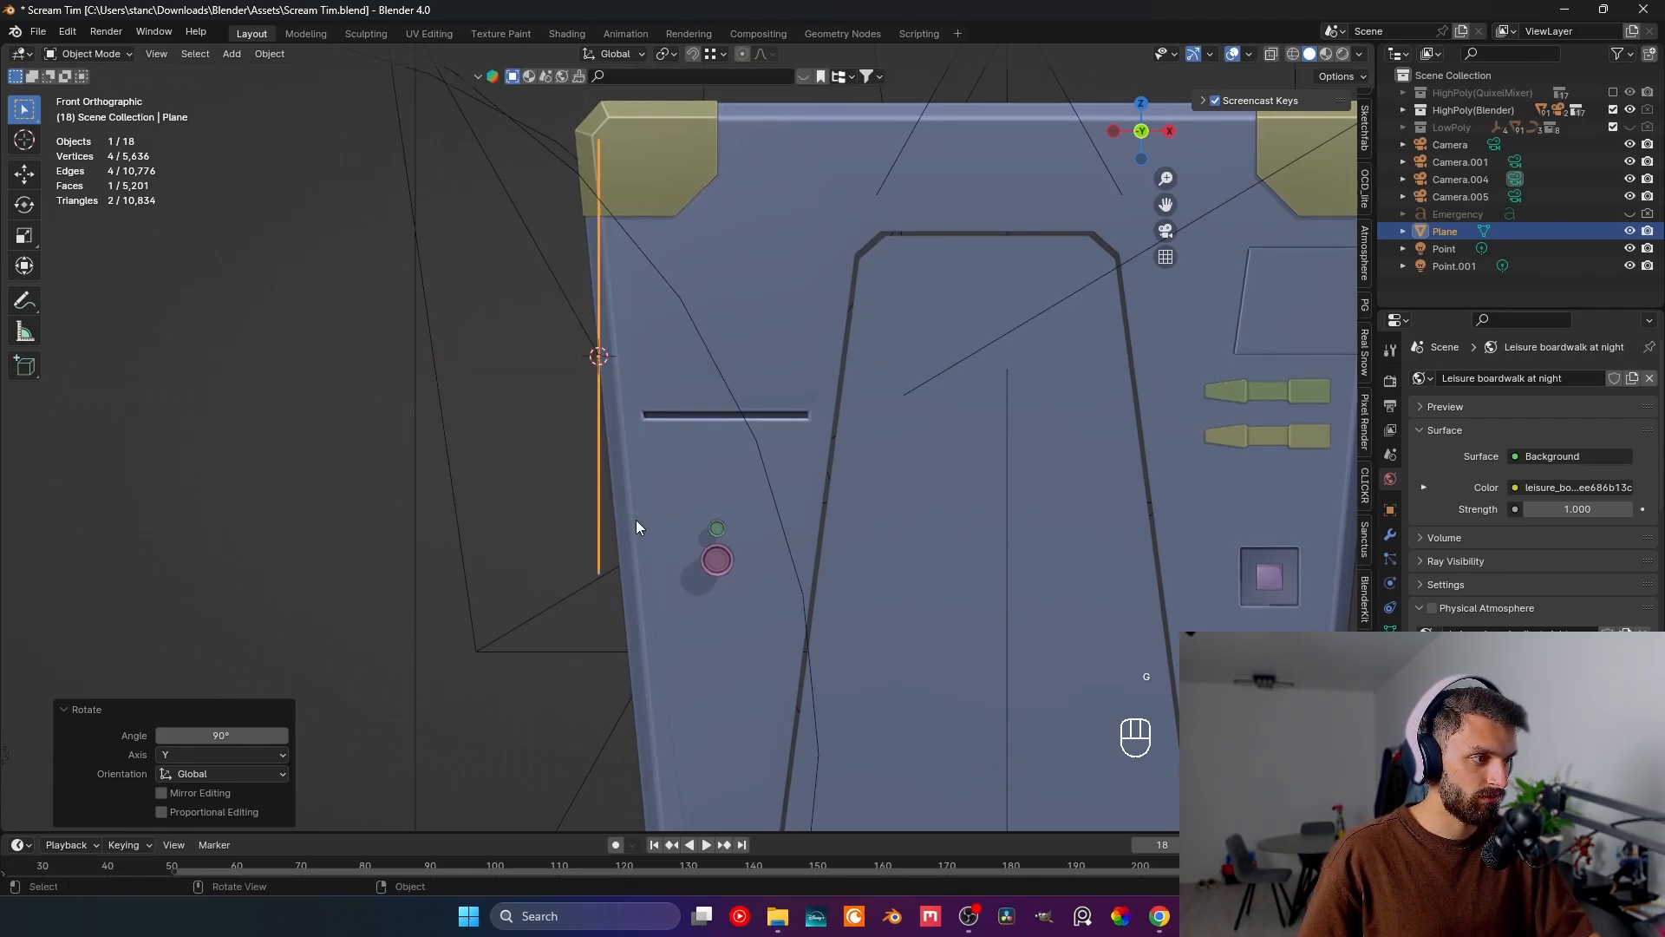
pyautogui.press('r')
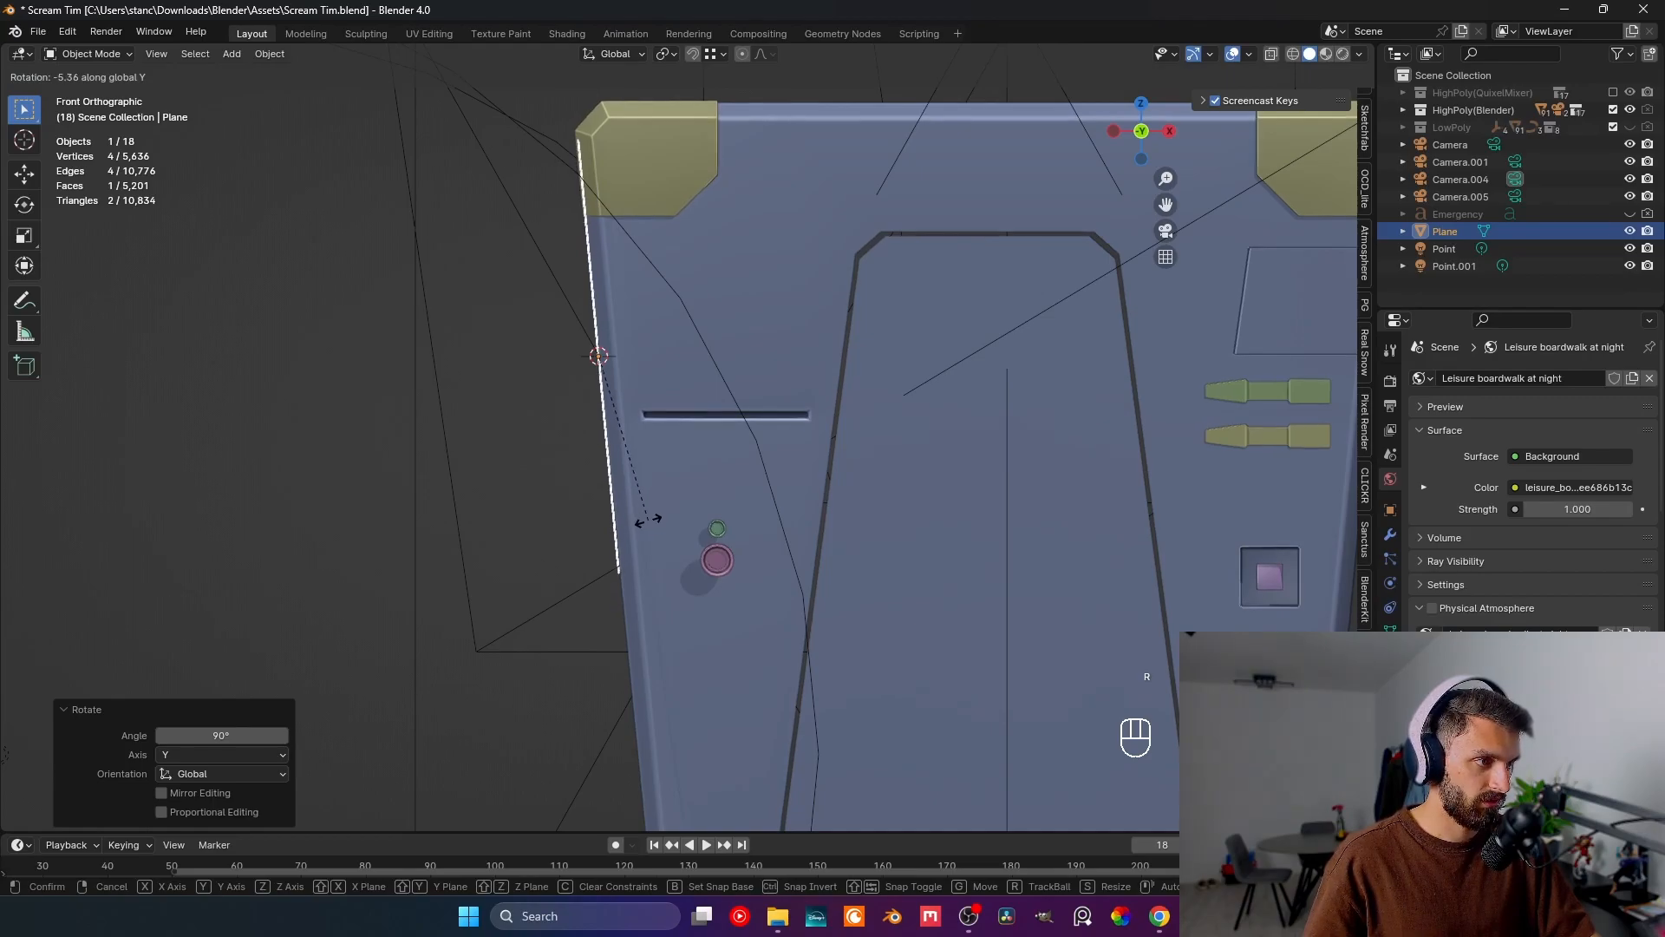
pyautogui.press('shift')
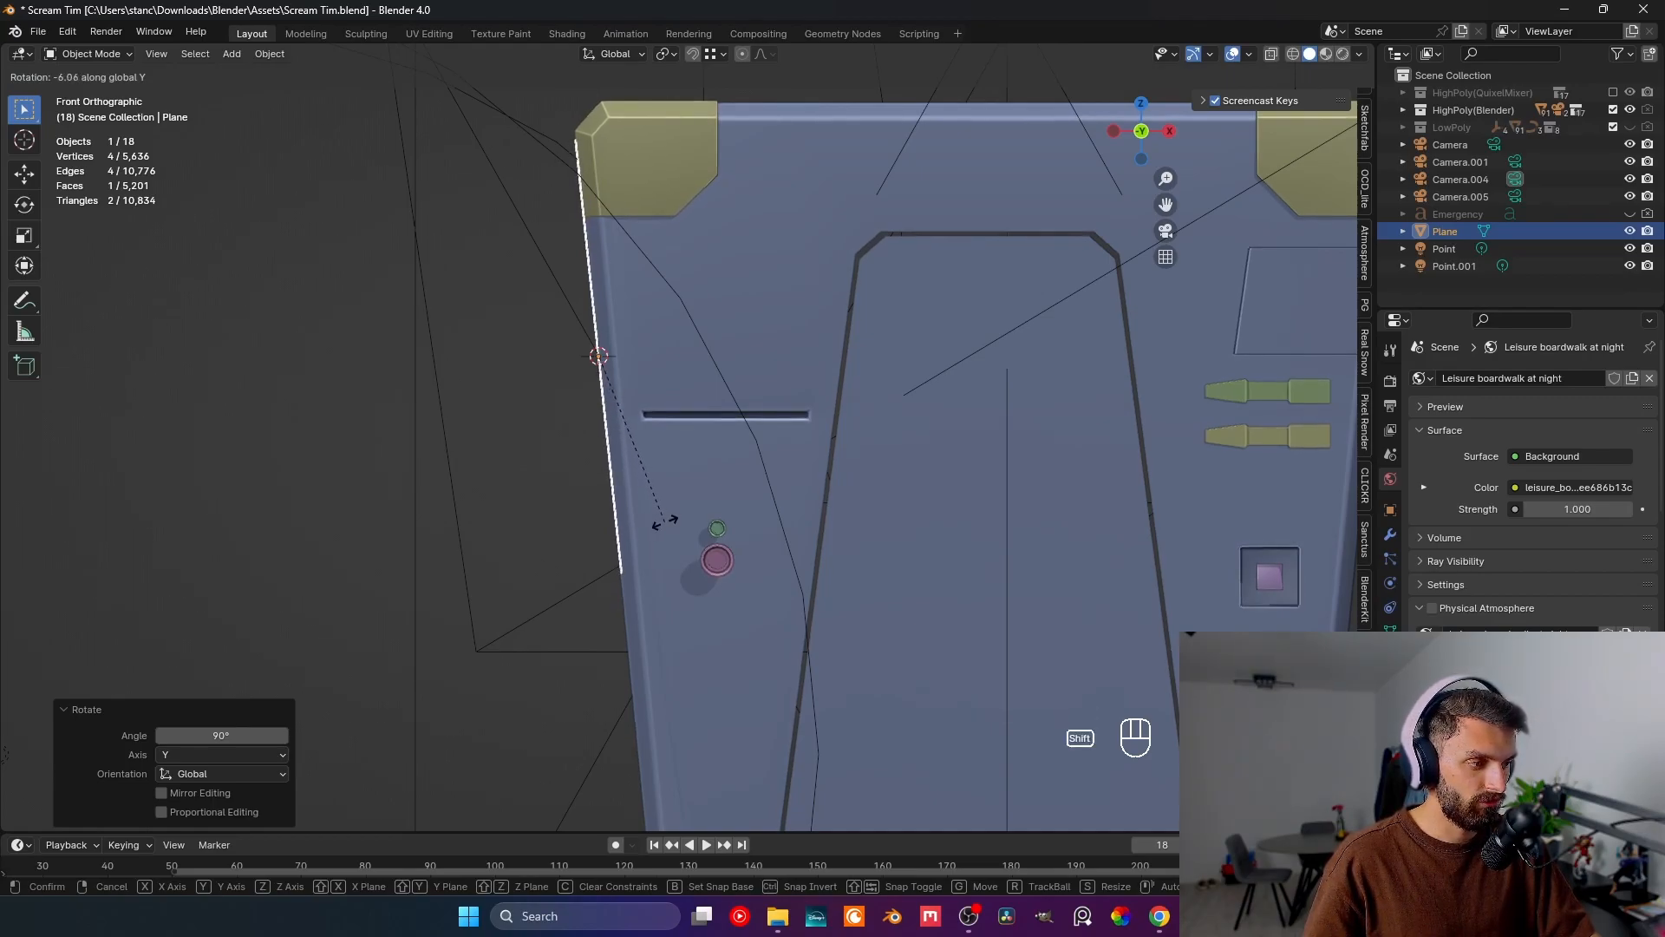
pyautogui.click(652, 522)
# - Move the plane about 0.015 m along the Y axis to centre it between the body's yellow corner pieces
pyautogui.moveTo(652, 522); pyautogui.dragTo(732, 419, button='middle')
pyautogui.press('ctrl+KP_3')
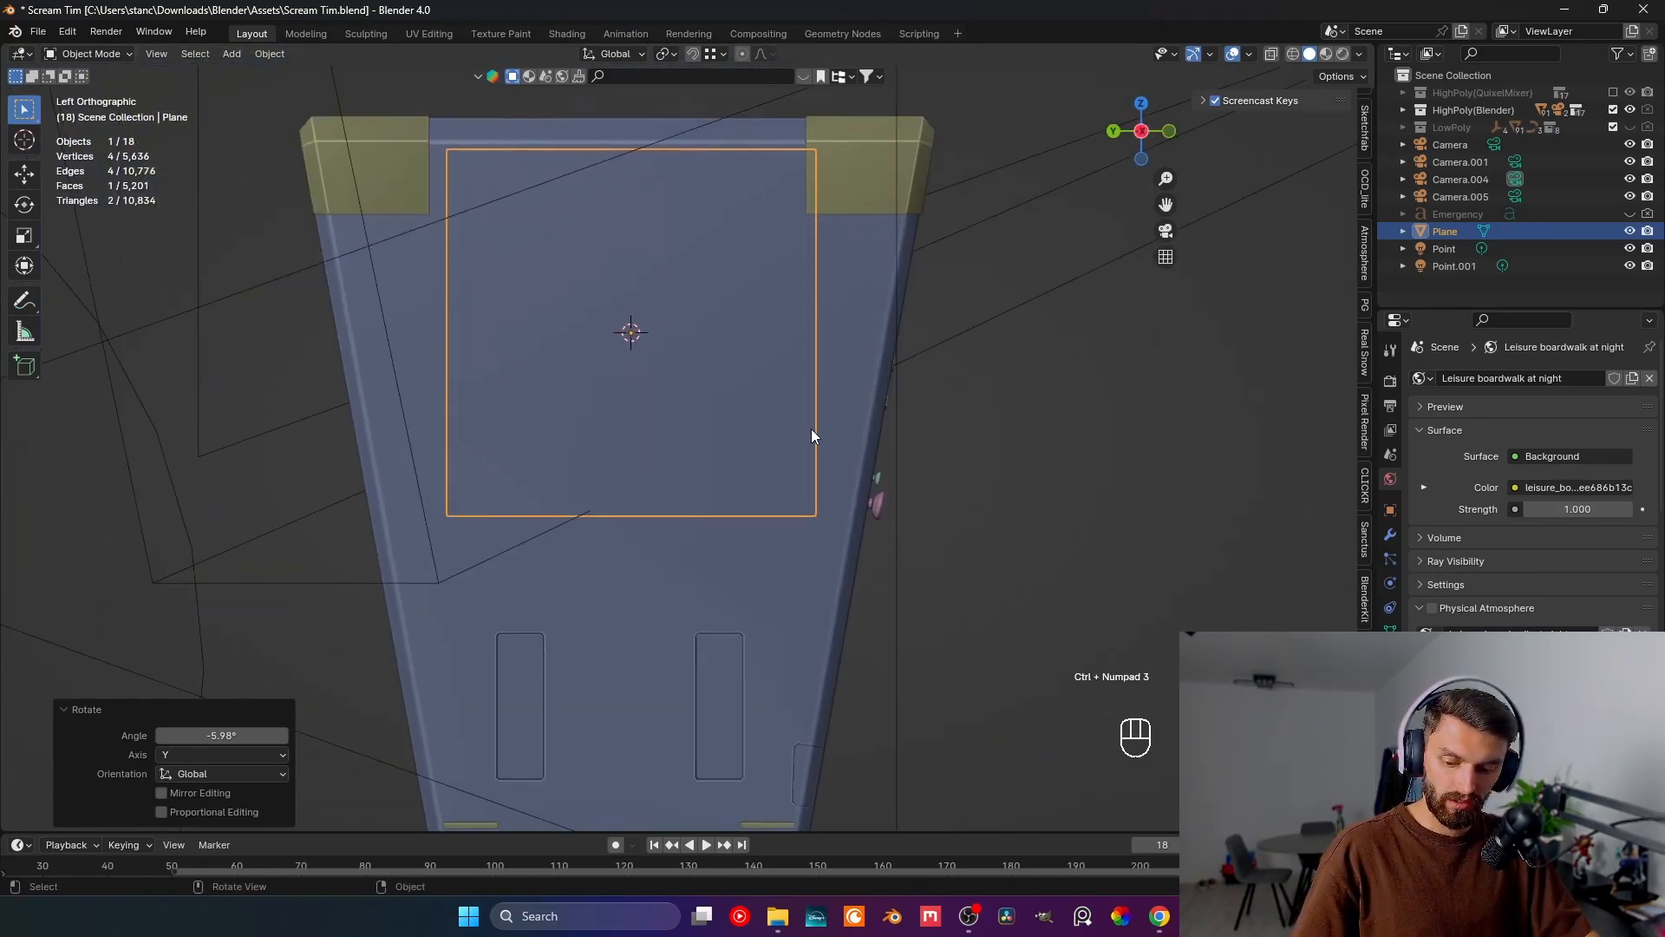
pyautogui.press('g')
pyautogui.press('x')
pyautogui.press('y')
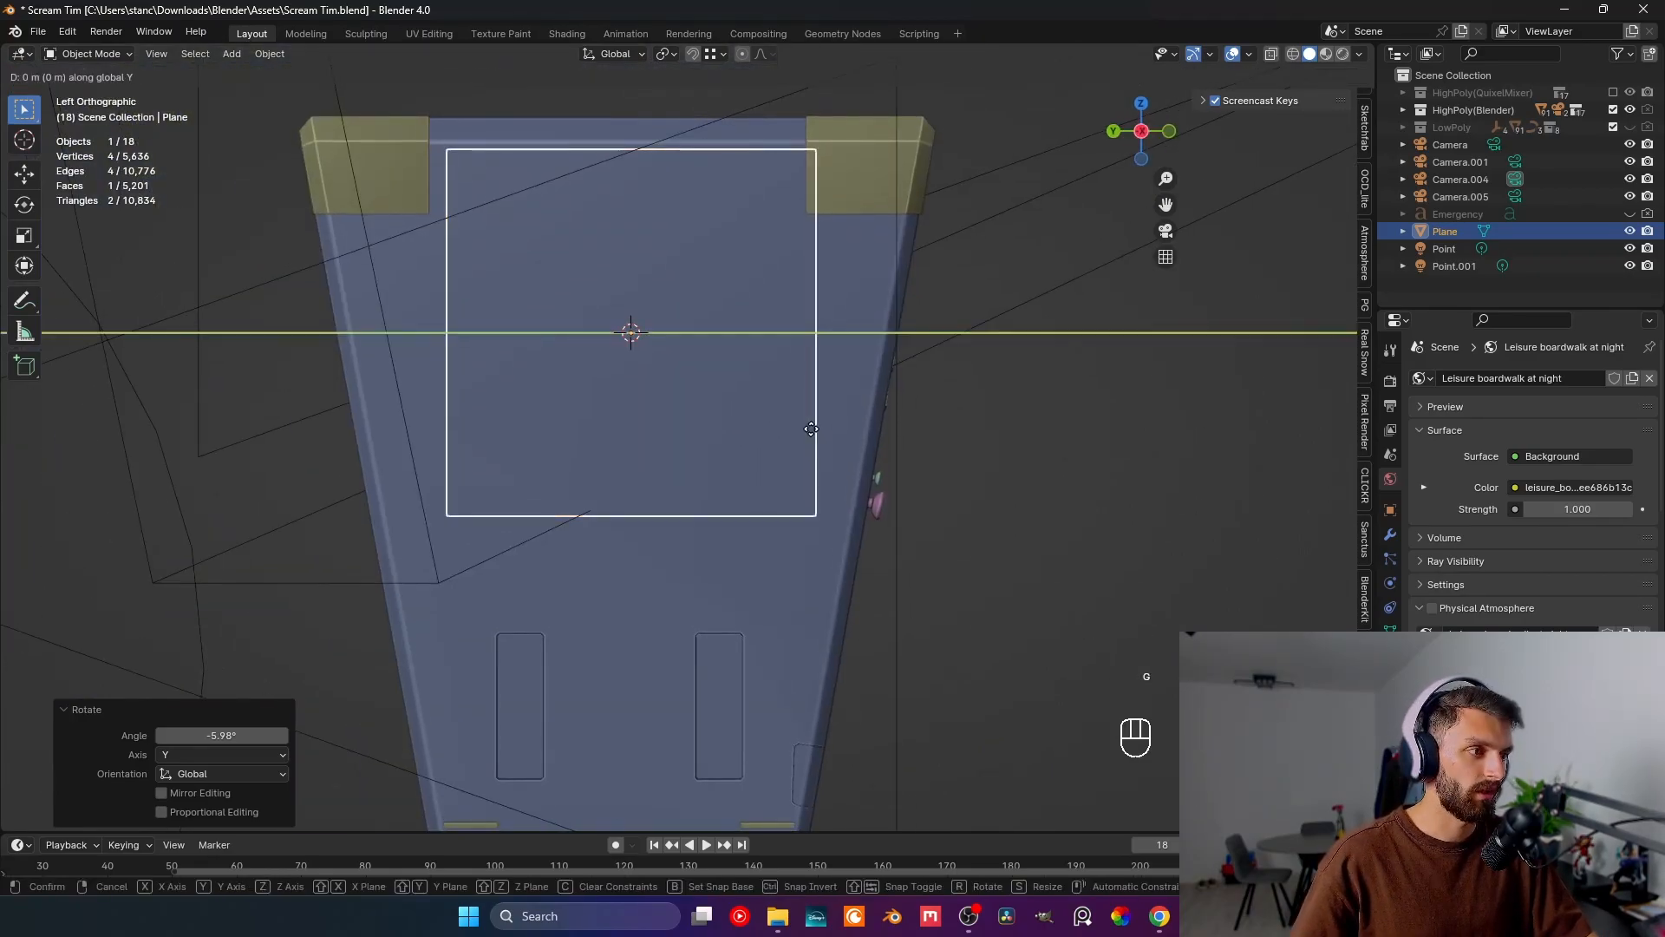
pyautogui.click(673, 445)
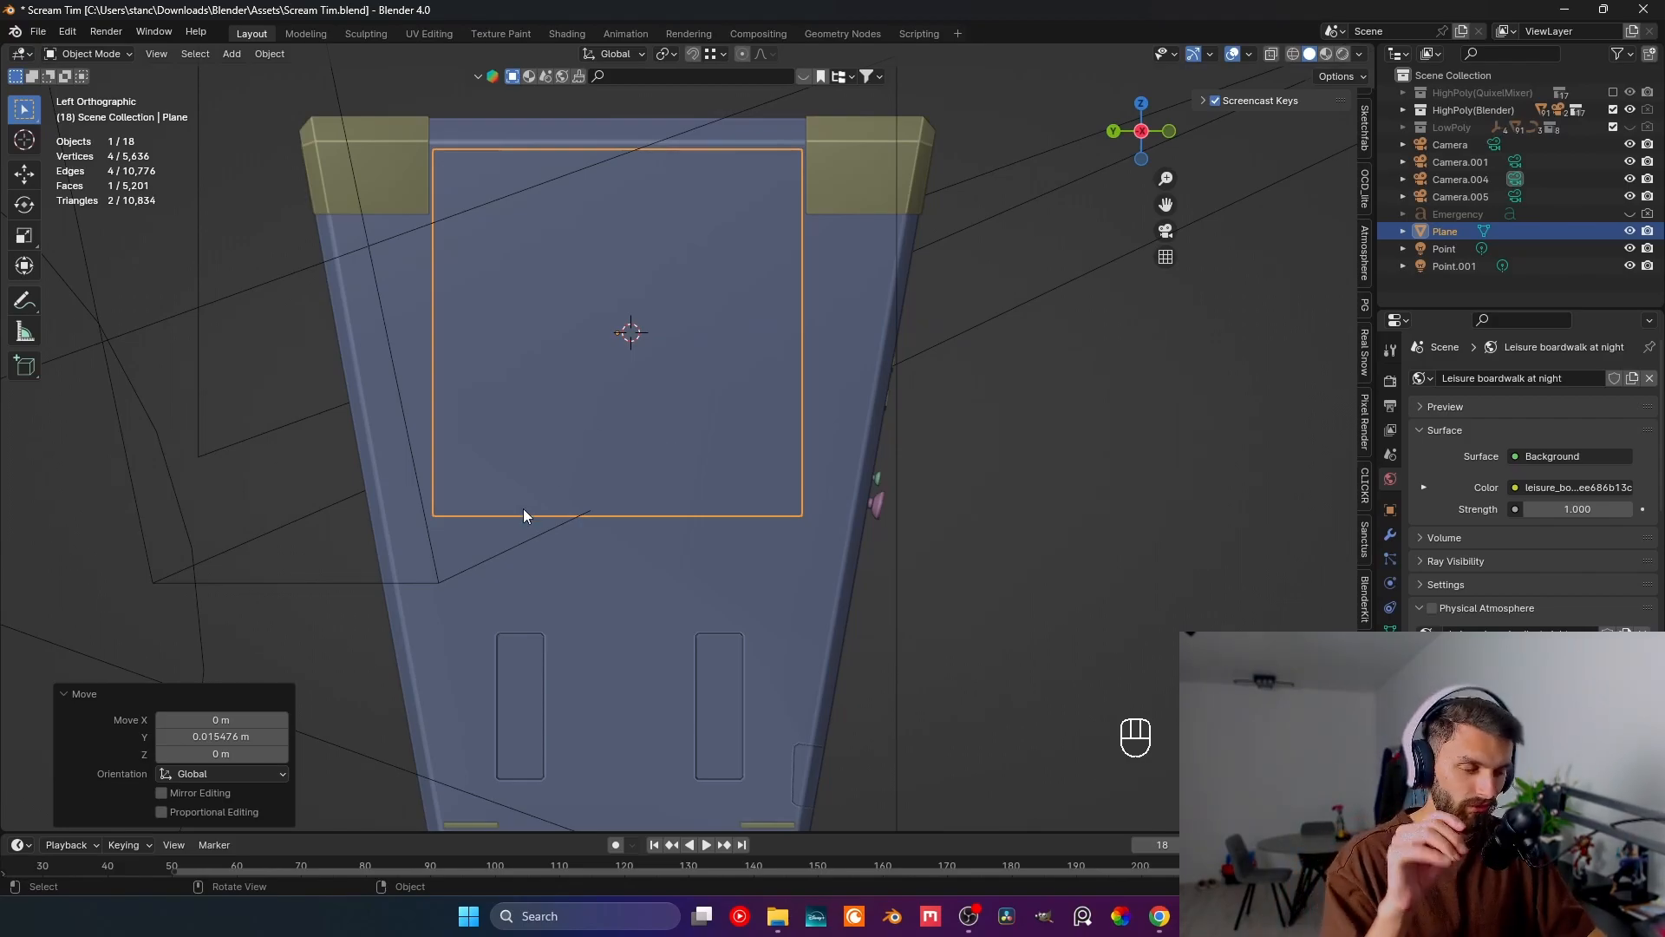
# - Add a Shrinkwrap modifier to the plane with Body.002 as its target
pyautogui.moveTo(803, 387); pyautogui.dragTo(919, 398, button='middle')
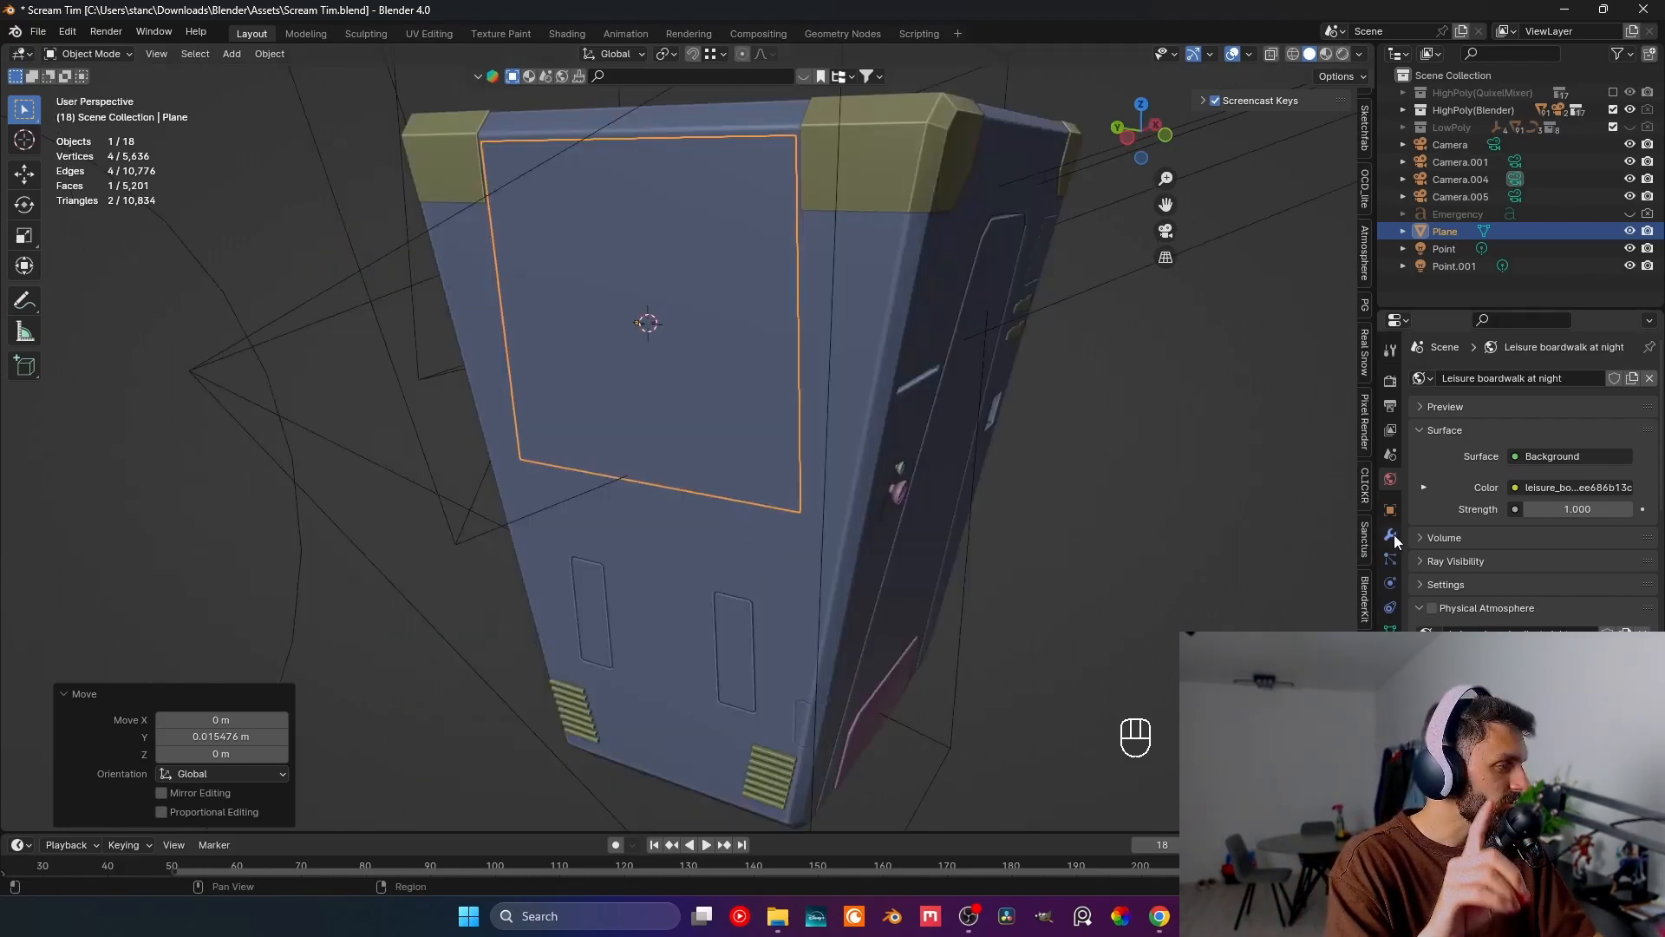
pyautogui.click(1390, 532)
pyautogui.click(1402, 374)
pyautogui.write('s')
pyautogui.press('Down')
pyautogui.press('Return')
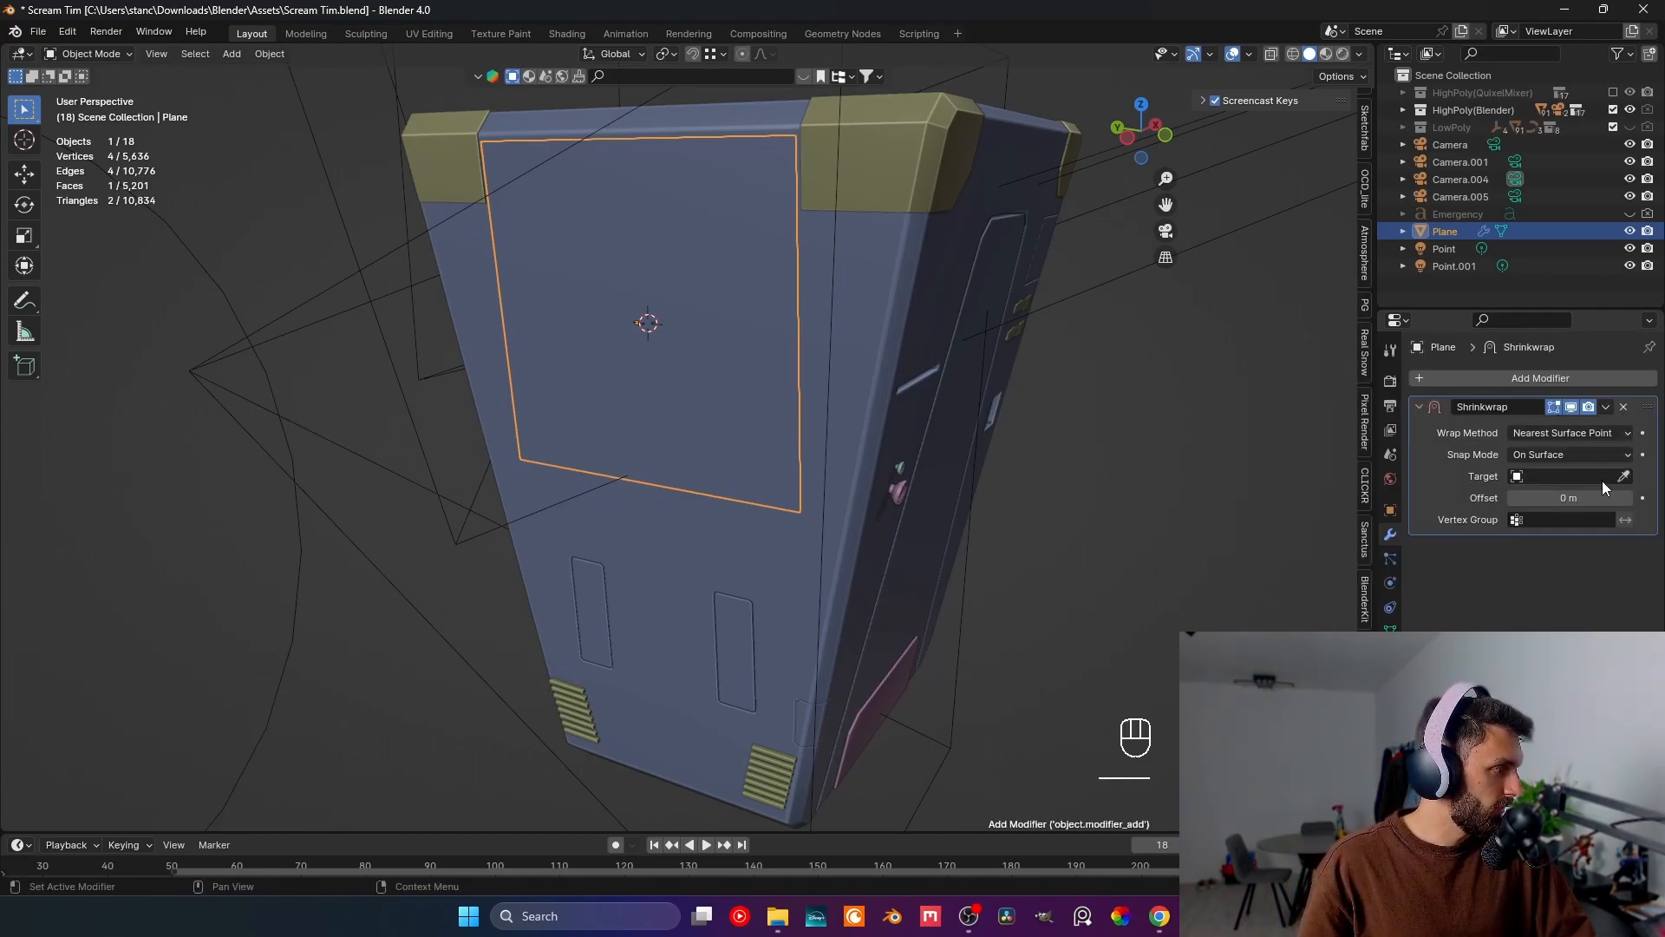
pyautogui.click(1624, 475)
pyautogui.click(872, 261)
# - Set the Shrinkwrap snap mode to Above Surface and the offset to 0.001 m
pyautogui.click(1561, 455)
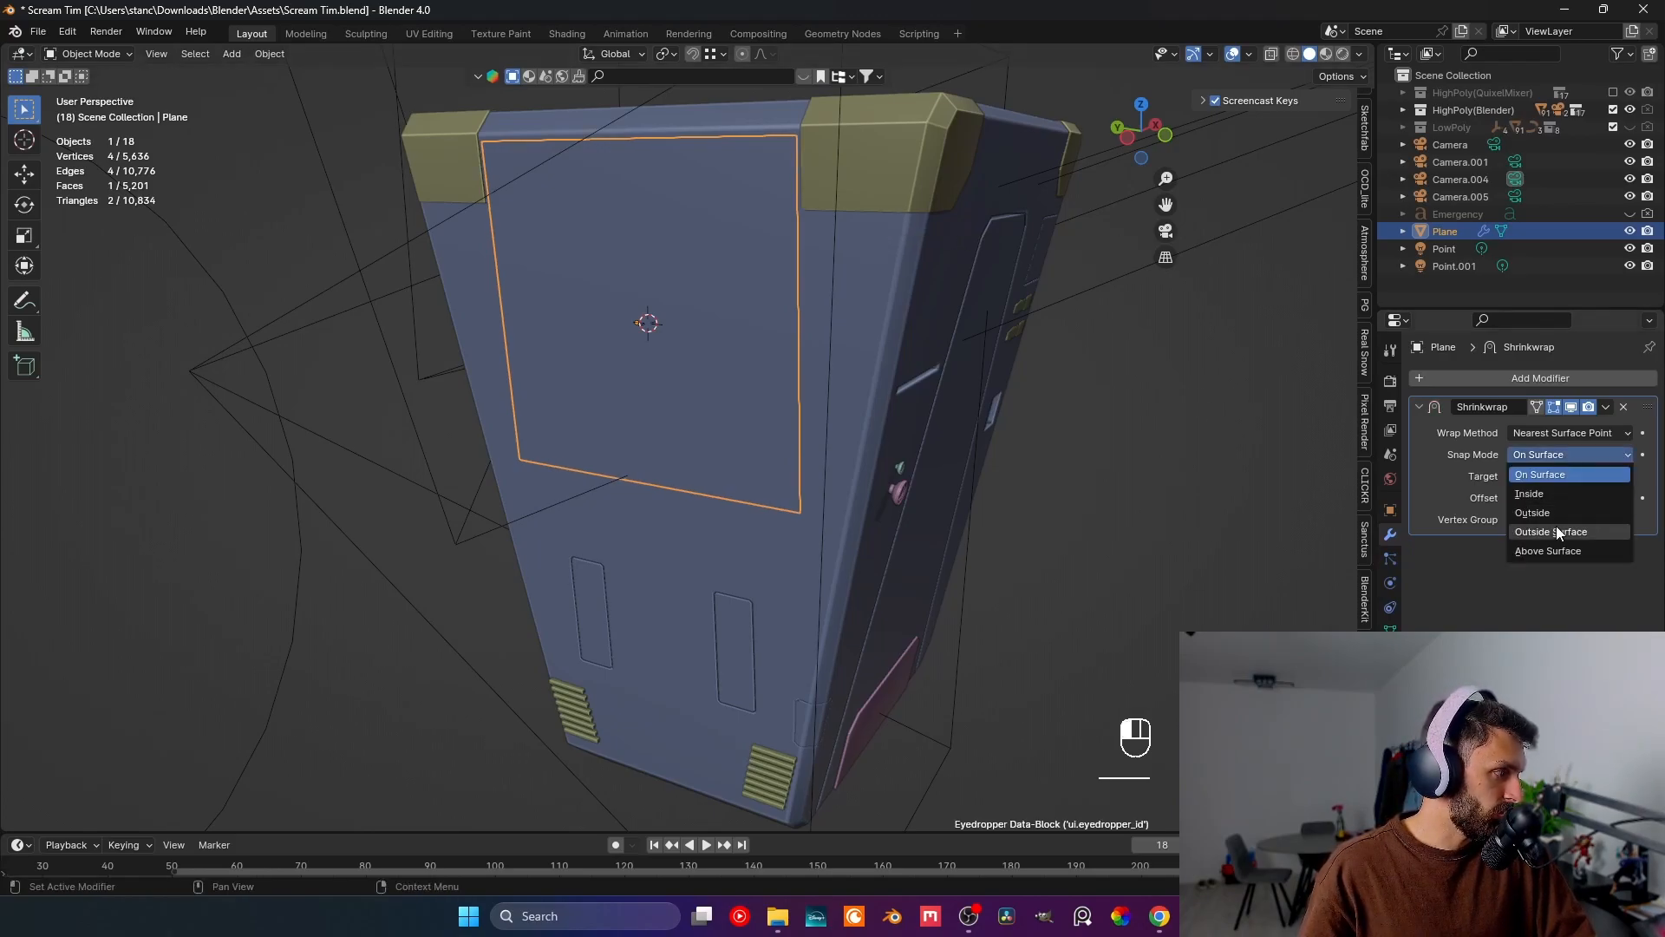
pyautogui.click(1548, 551)
pyautogui.click(1562, 498)
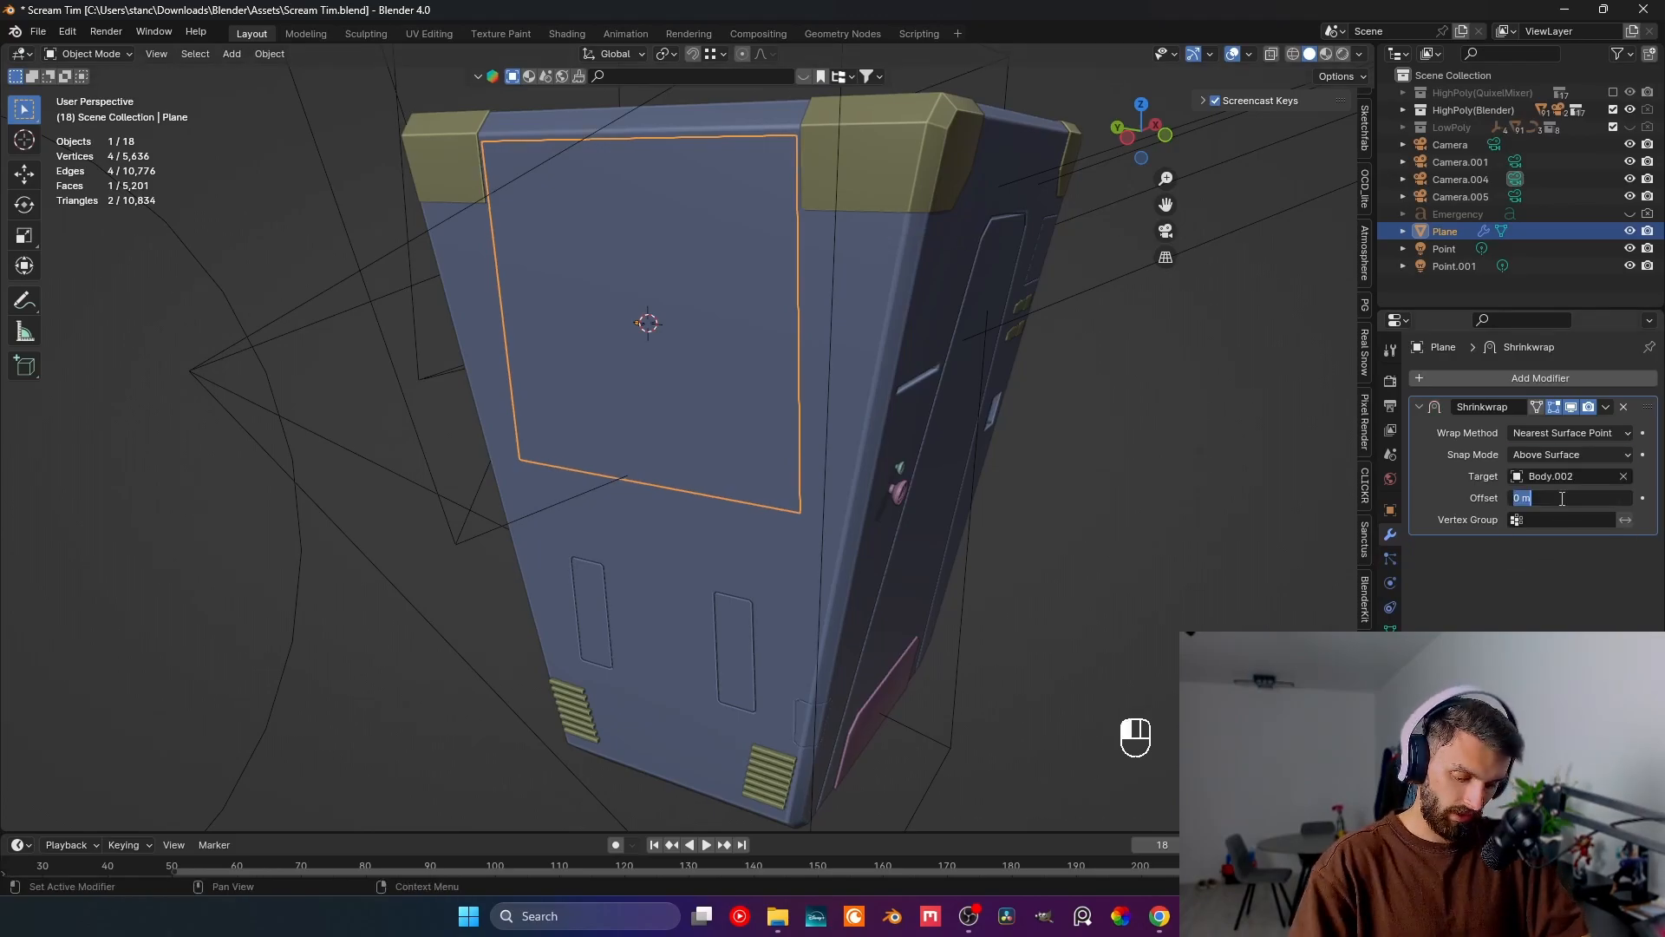
pyautogui.write('0.1m')
pyautogui.press('Return')
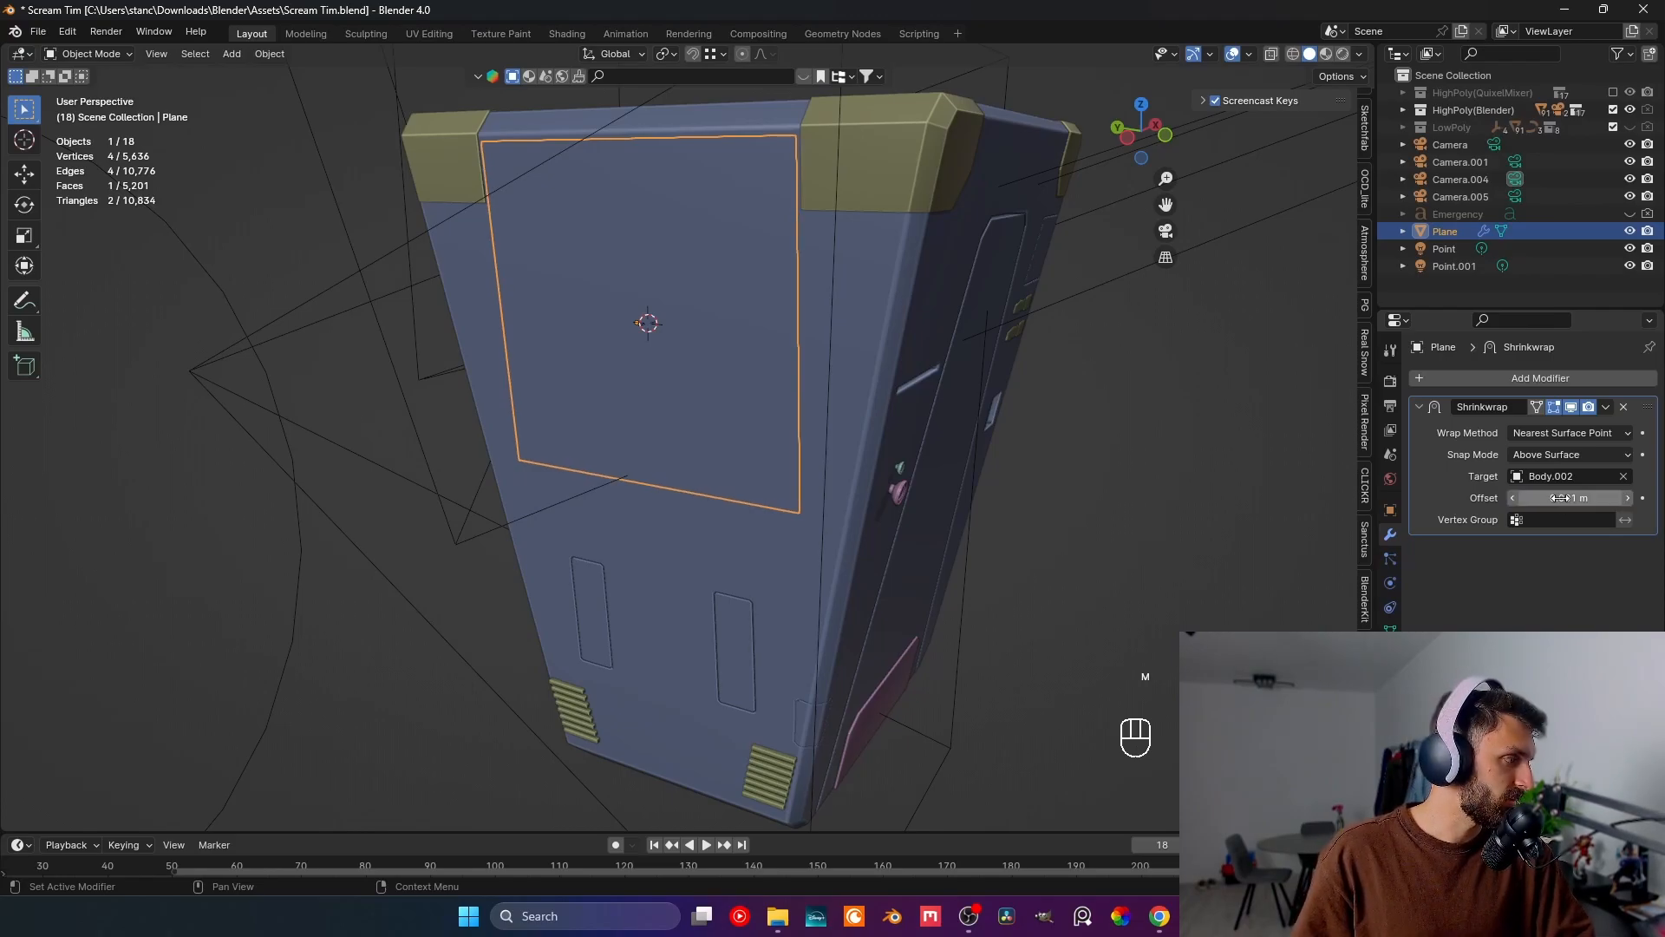
# - Switch to the Shading workspace and create a new material for the plane
pyautogui.keyDown('shift'); pyautogui.moveTo(680, 336); pyautogui.dragTo(602, 428, button='middle'); pyautogui.keyUp('shift')
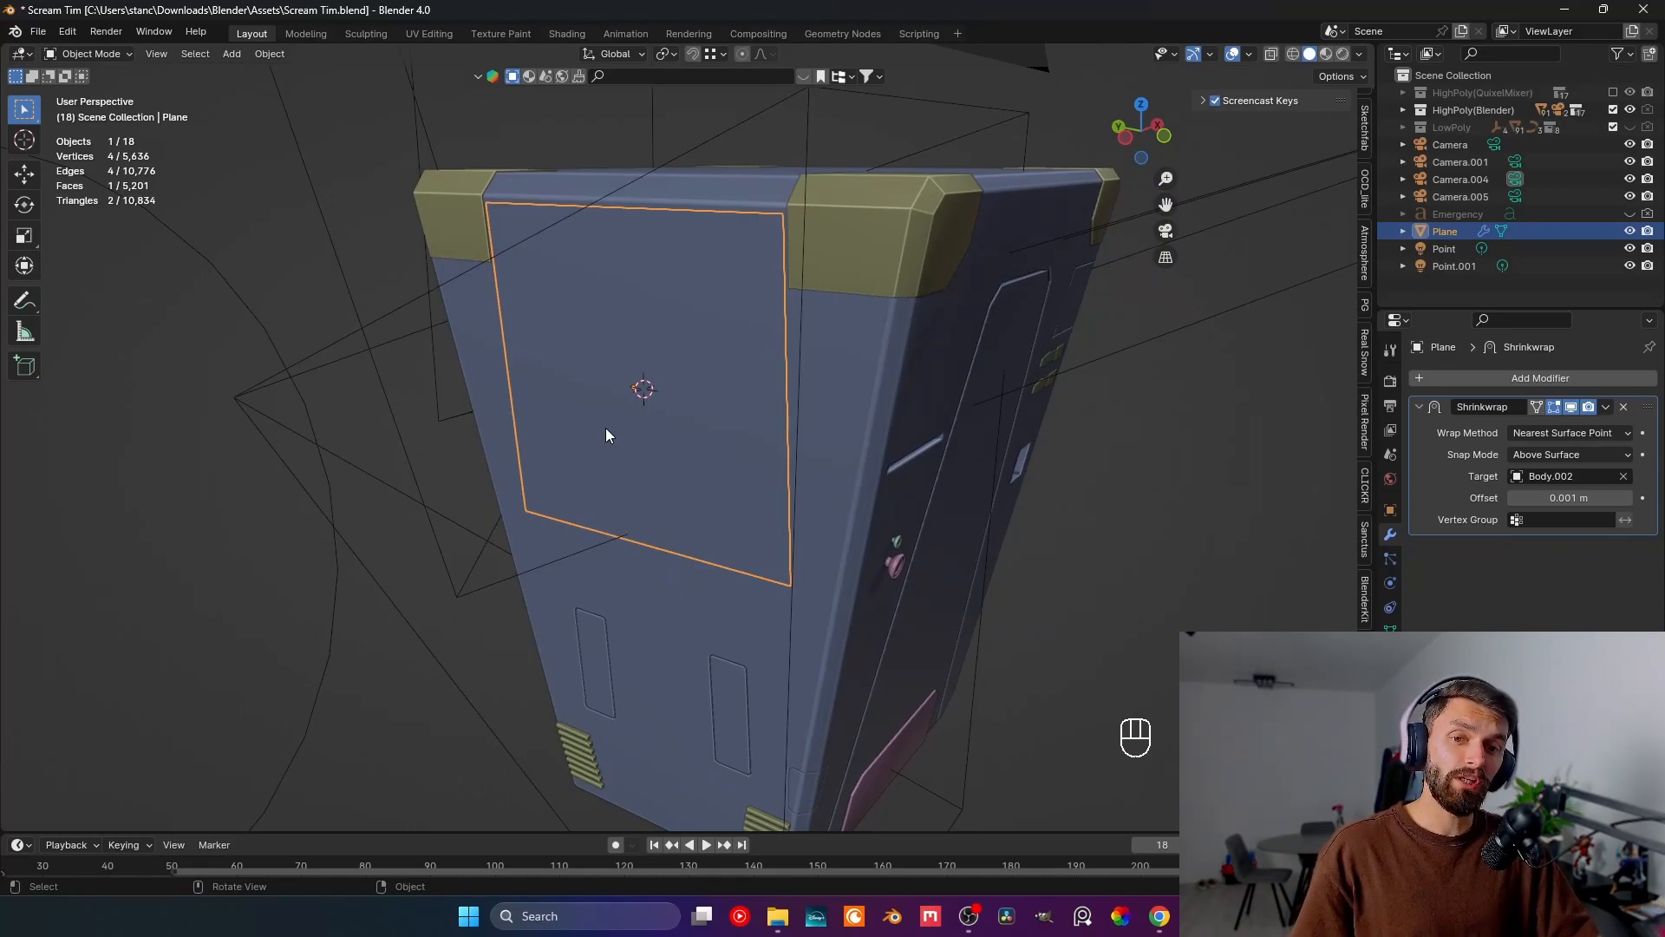
pyautogui.click(568, 33)
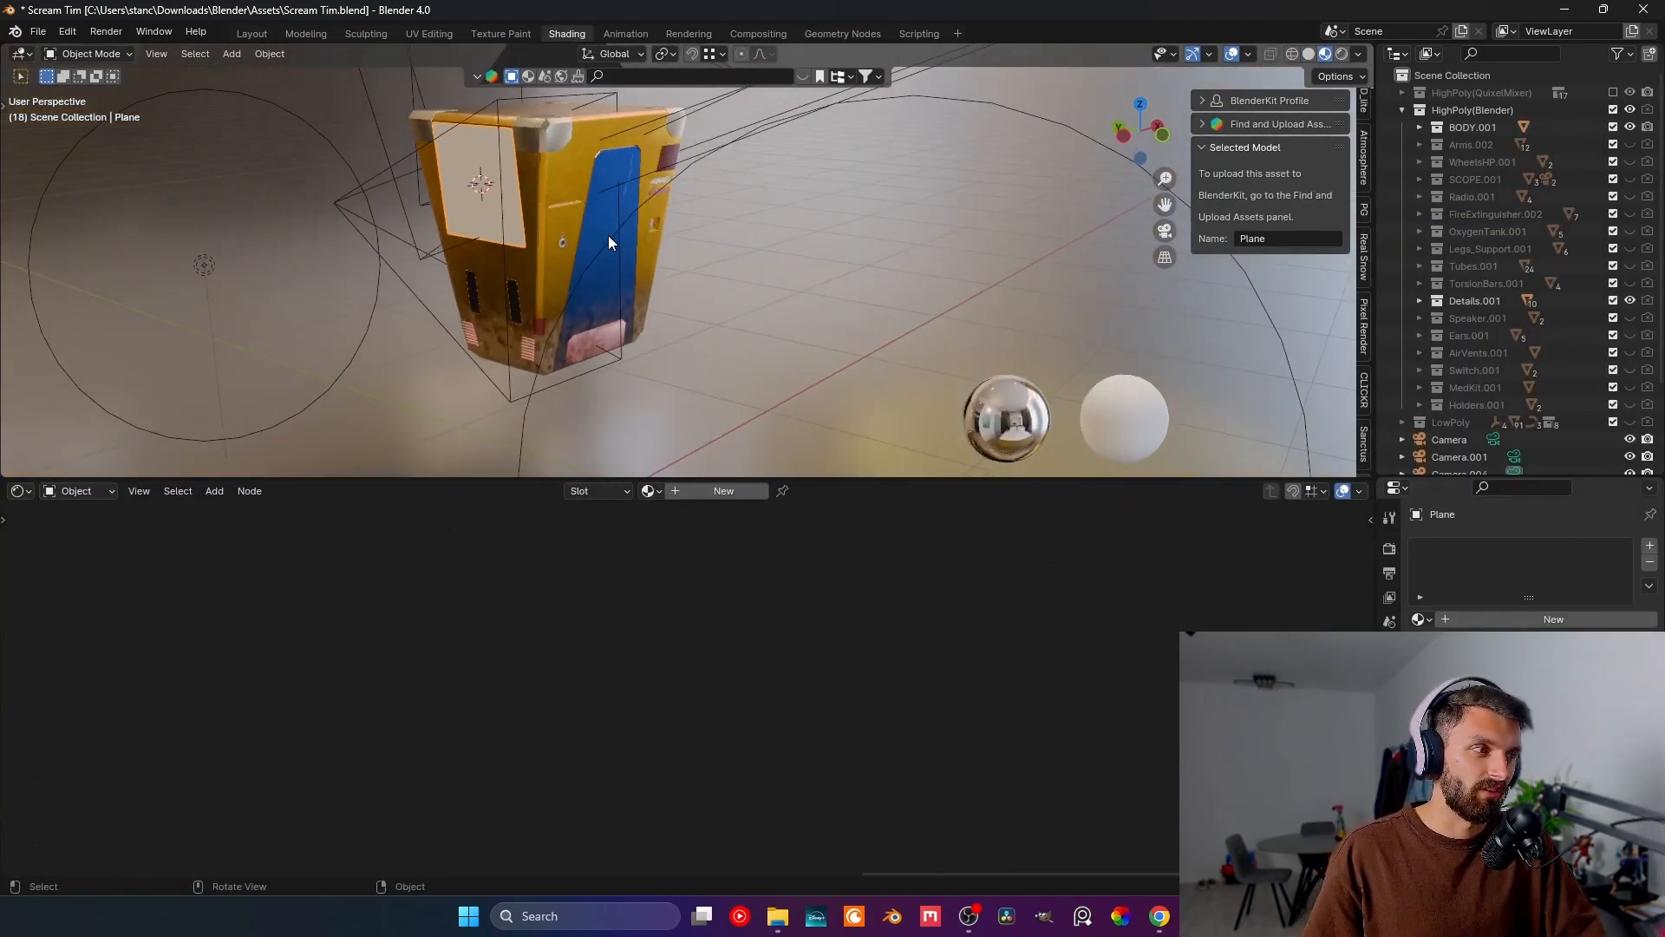
pyautogui.moveTo(607, 236); pyautogui.dragTo(725, 304, button='middle')
pyautogui.click(706, 493)
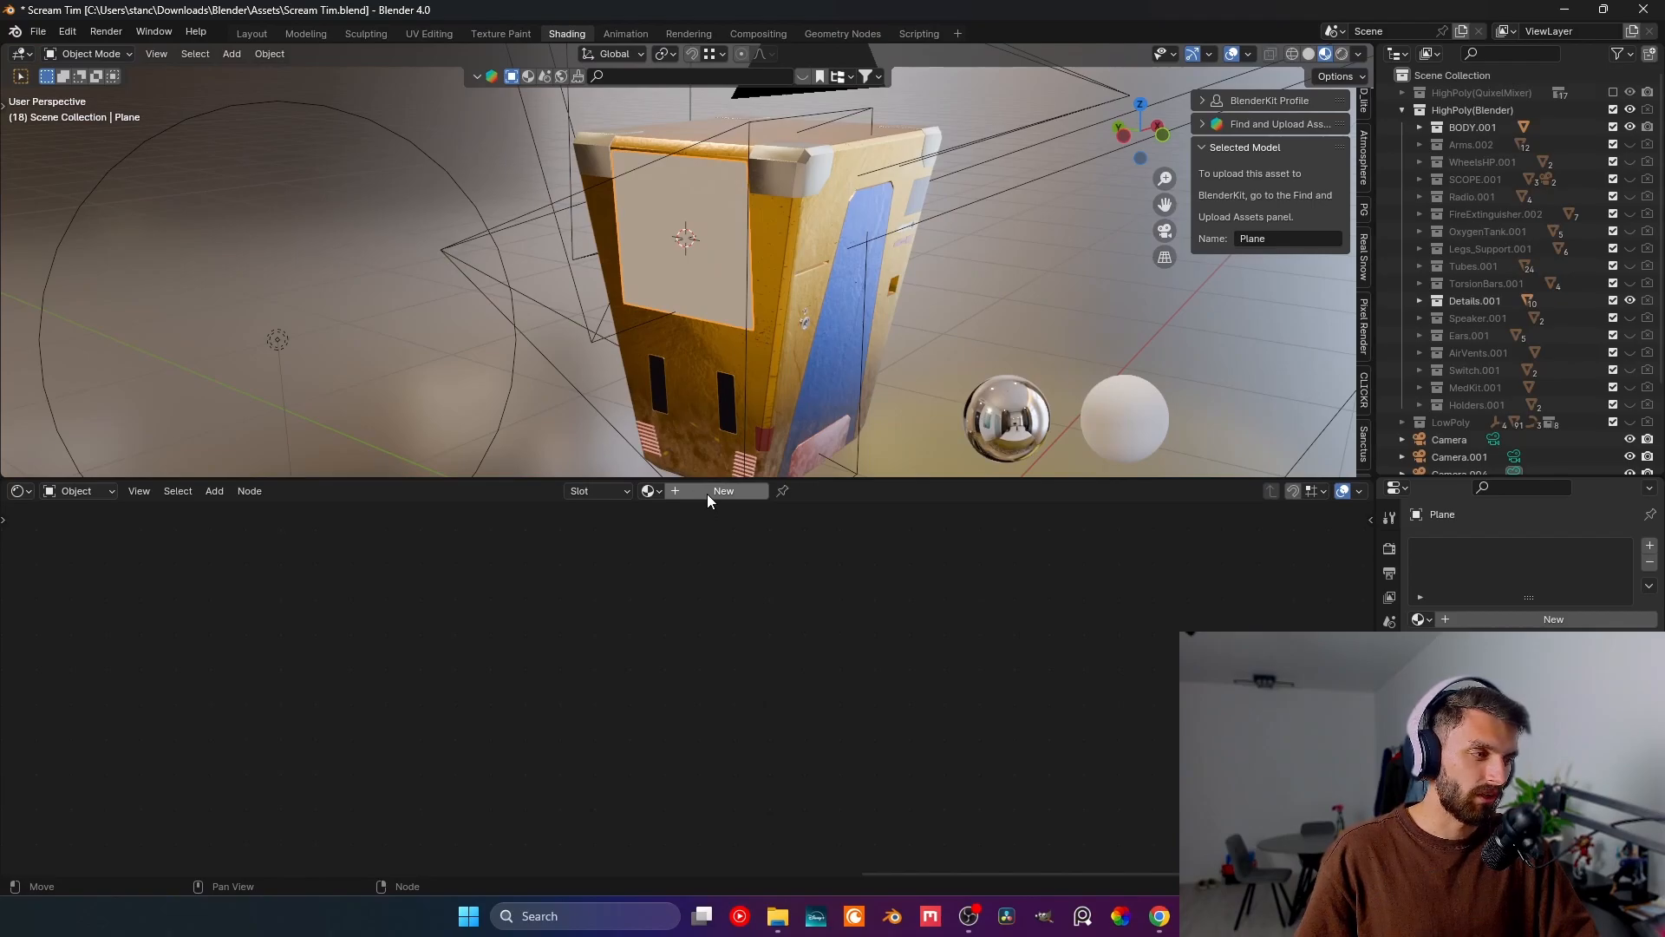
# - Name the plane's new material EmergencySign
pyautogui.doubleClick(706, 493)
pyautogui.write('EmergencySign')
pyautogui.press('Return')
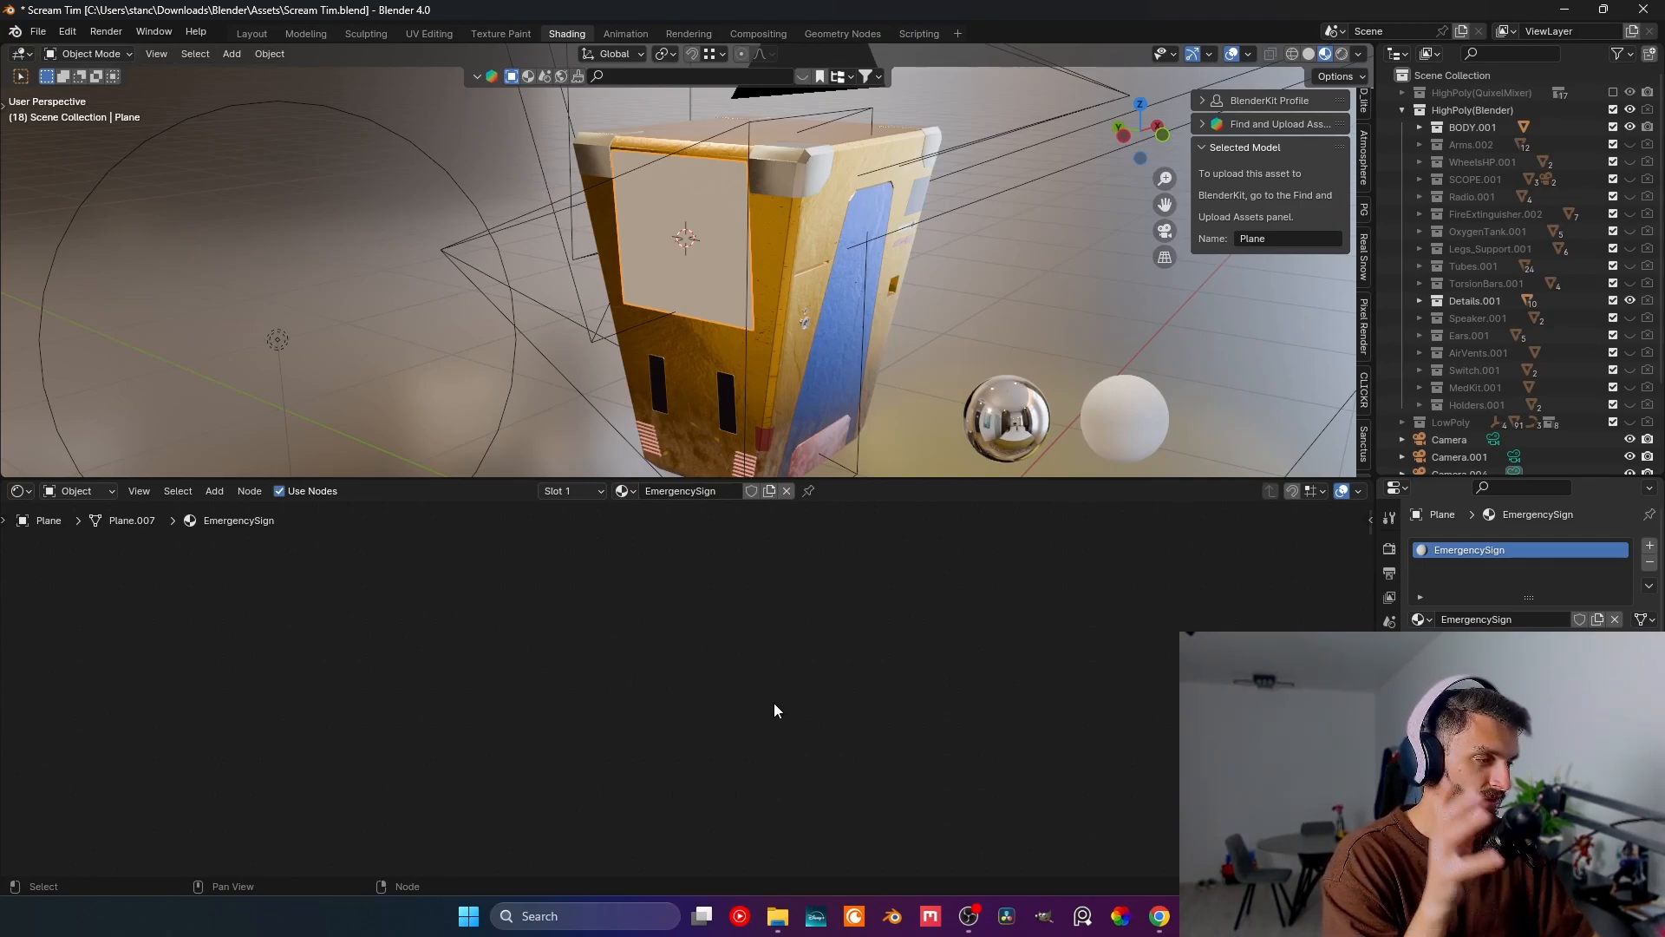
# - Add an Image Texture node with its Color output linked to the Principled BSDF's Base Color, placed beside the shader
pyautogui.press('Home')
pyautogui.scroll(4, 715, 734)
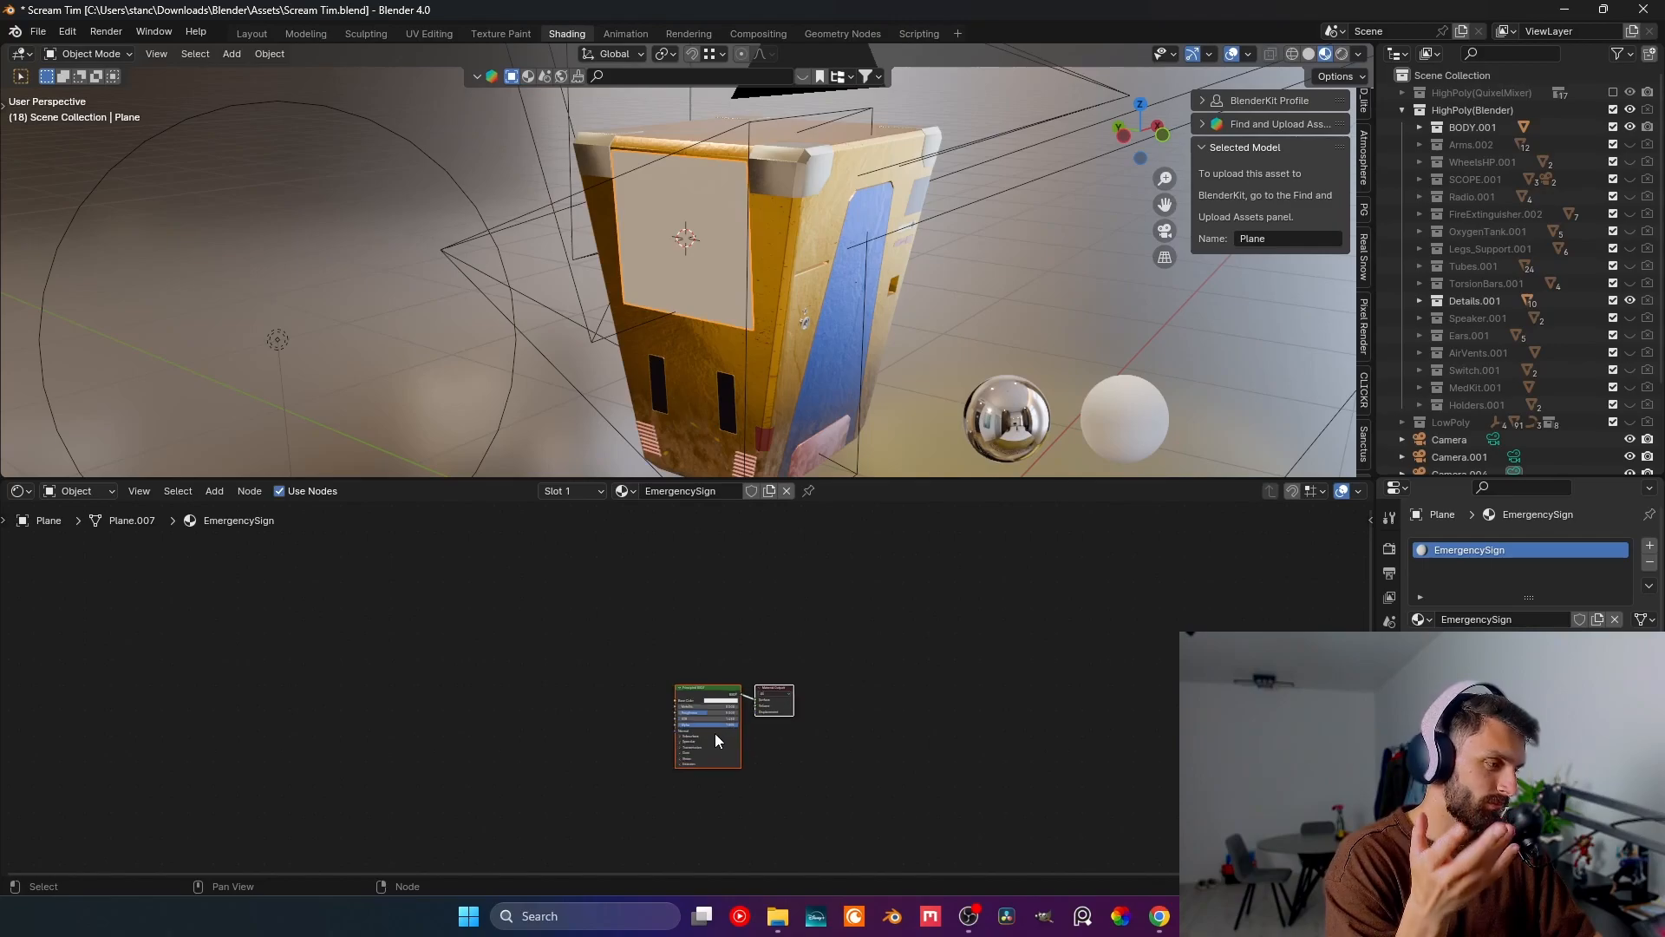
pyautogui.scroll(2, 715, 735)
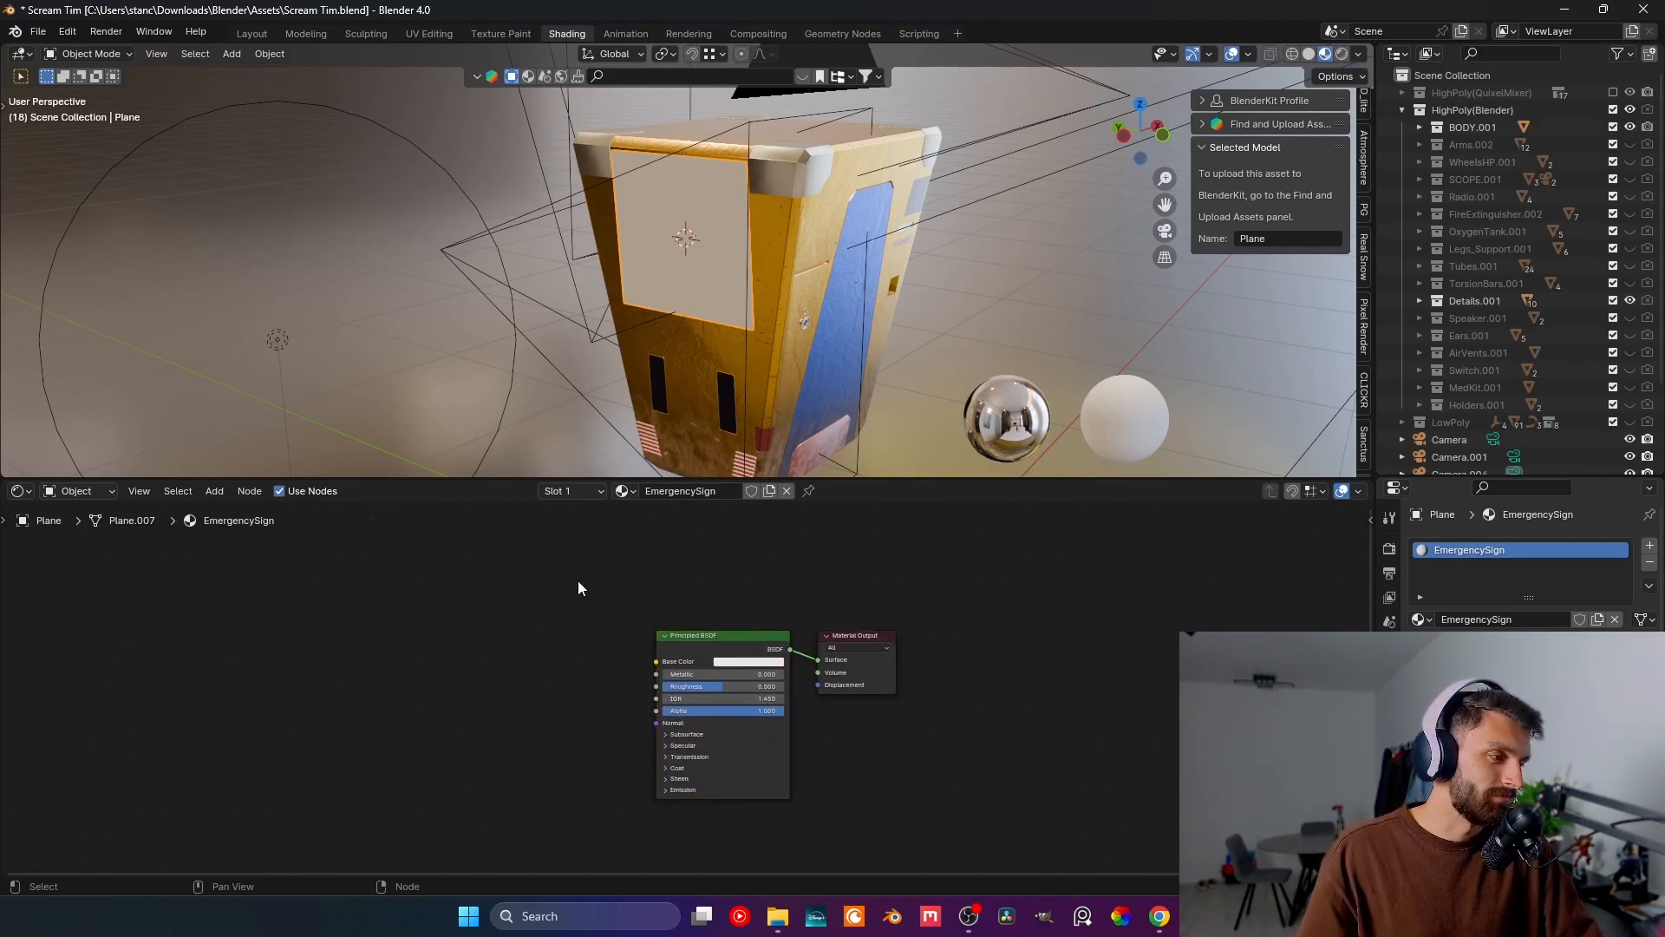
pyautogui.moveTo(656, 661); pyautogui.dragTo(403, 641)
pyautogui.write('image')
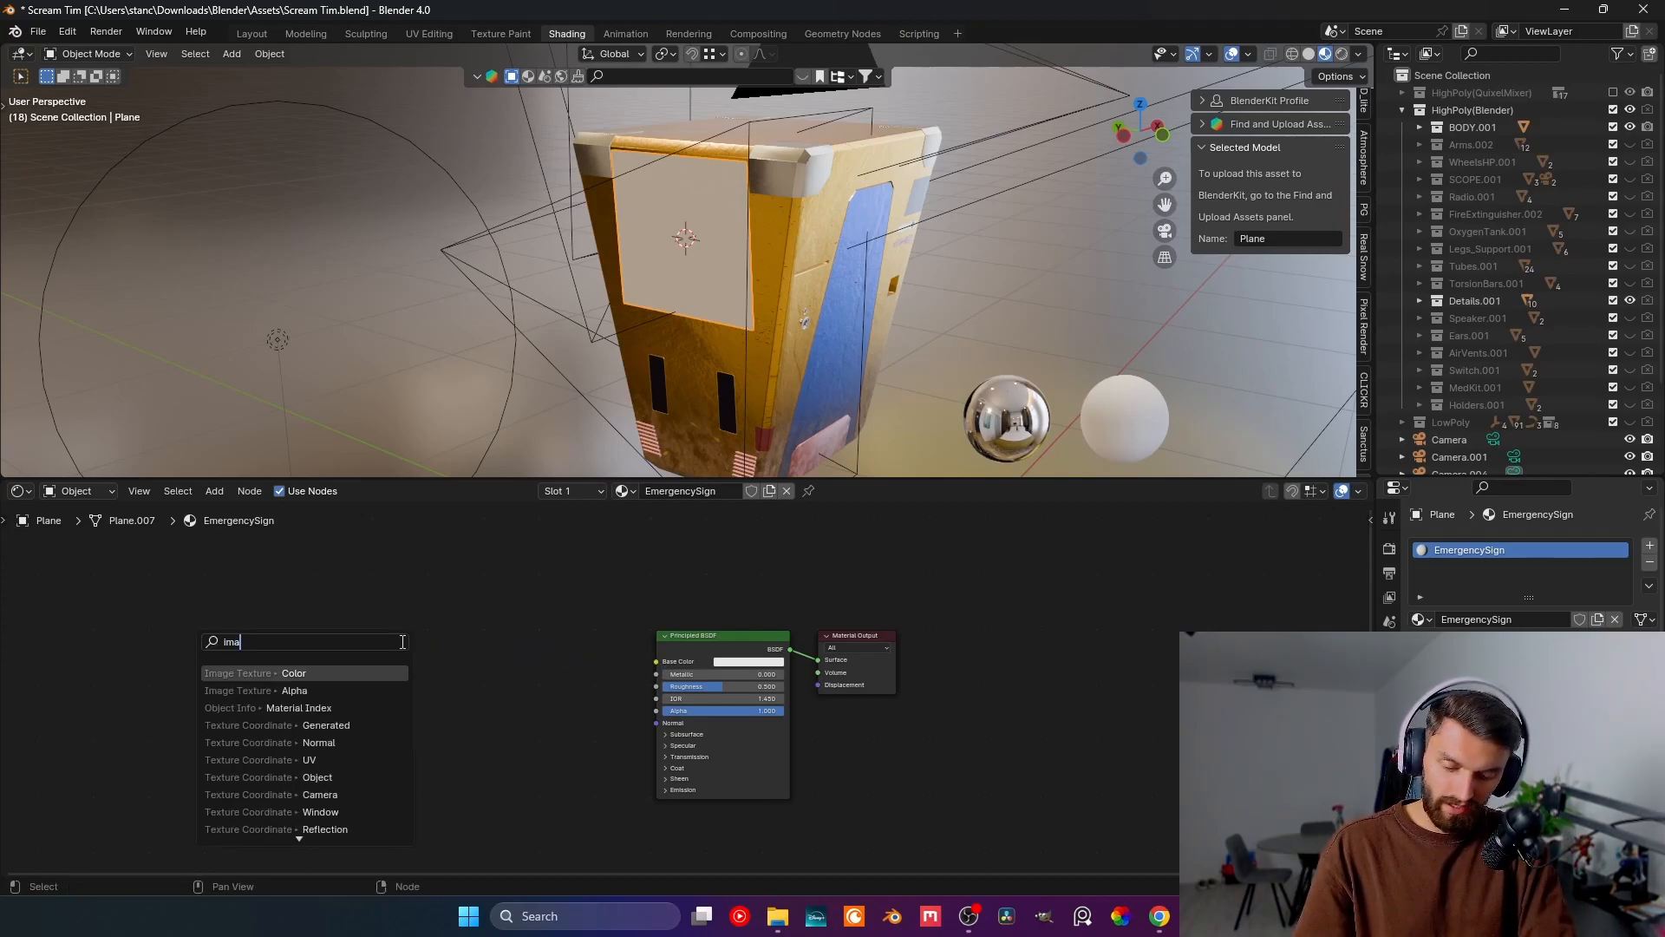
pyautogui.press('Return')
pyautogui.click(501, 646)
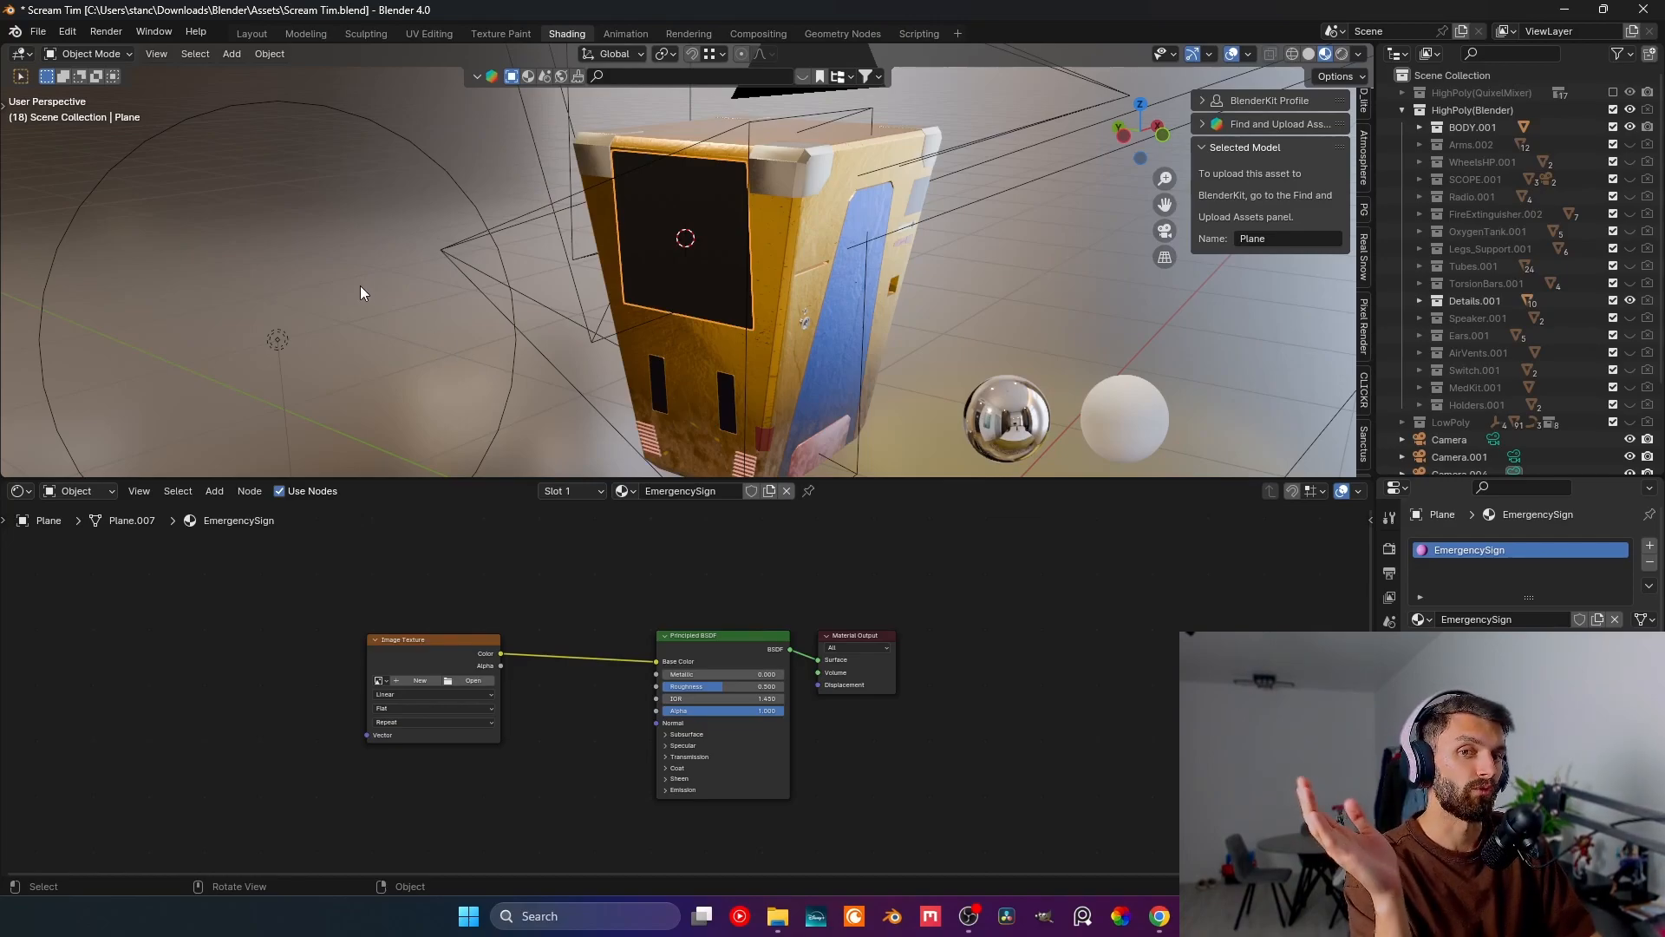
# - Search the add-on preferences for "images" to check the Import Images as Planes add-on, and close the preferences
pyautogui.click(42, 34)
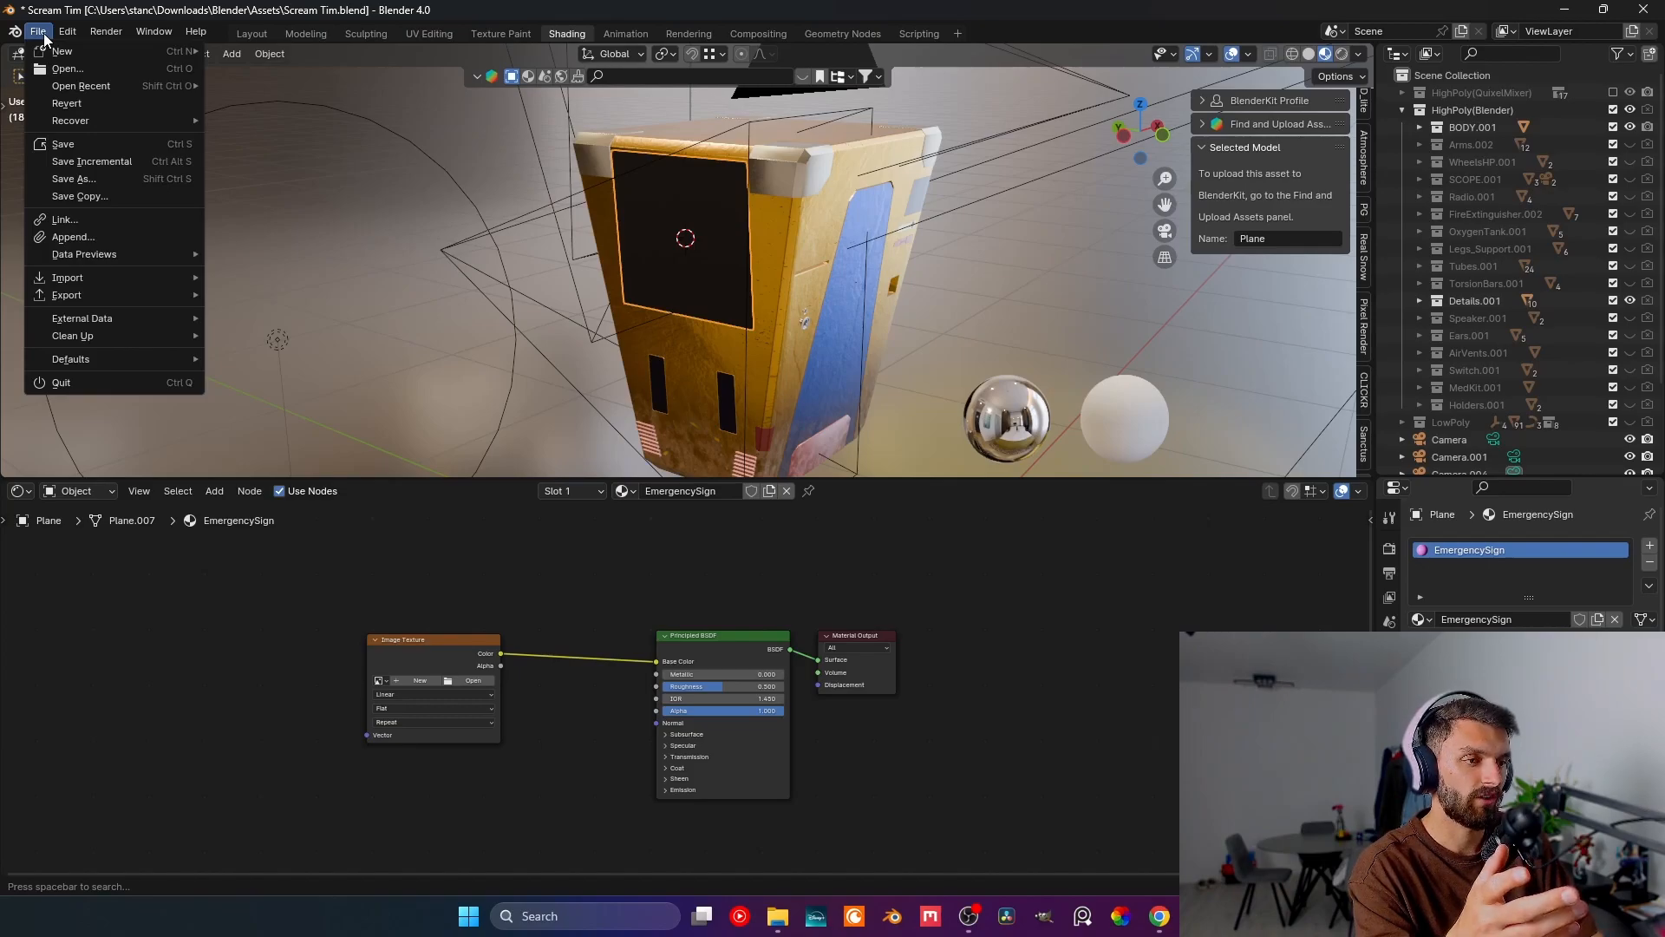
pyautogui.moveTo(67, 31)
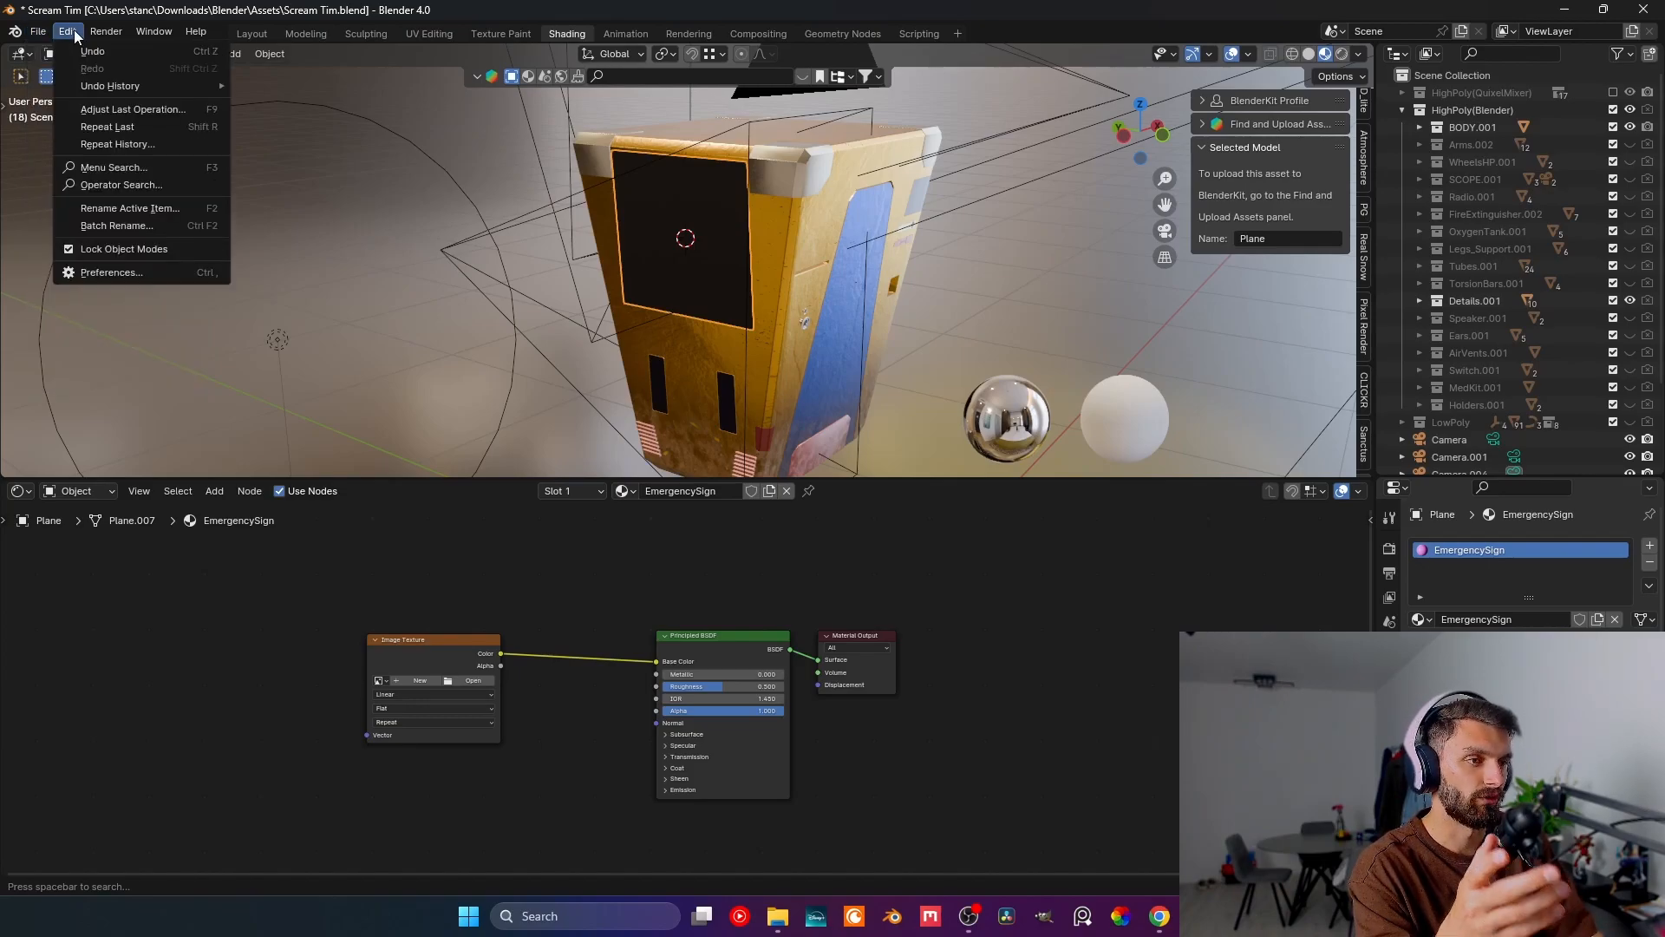
pyautogui.click(127, 274)
pyautogui.click(469, 87)
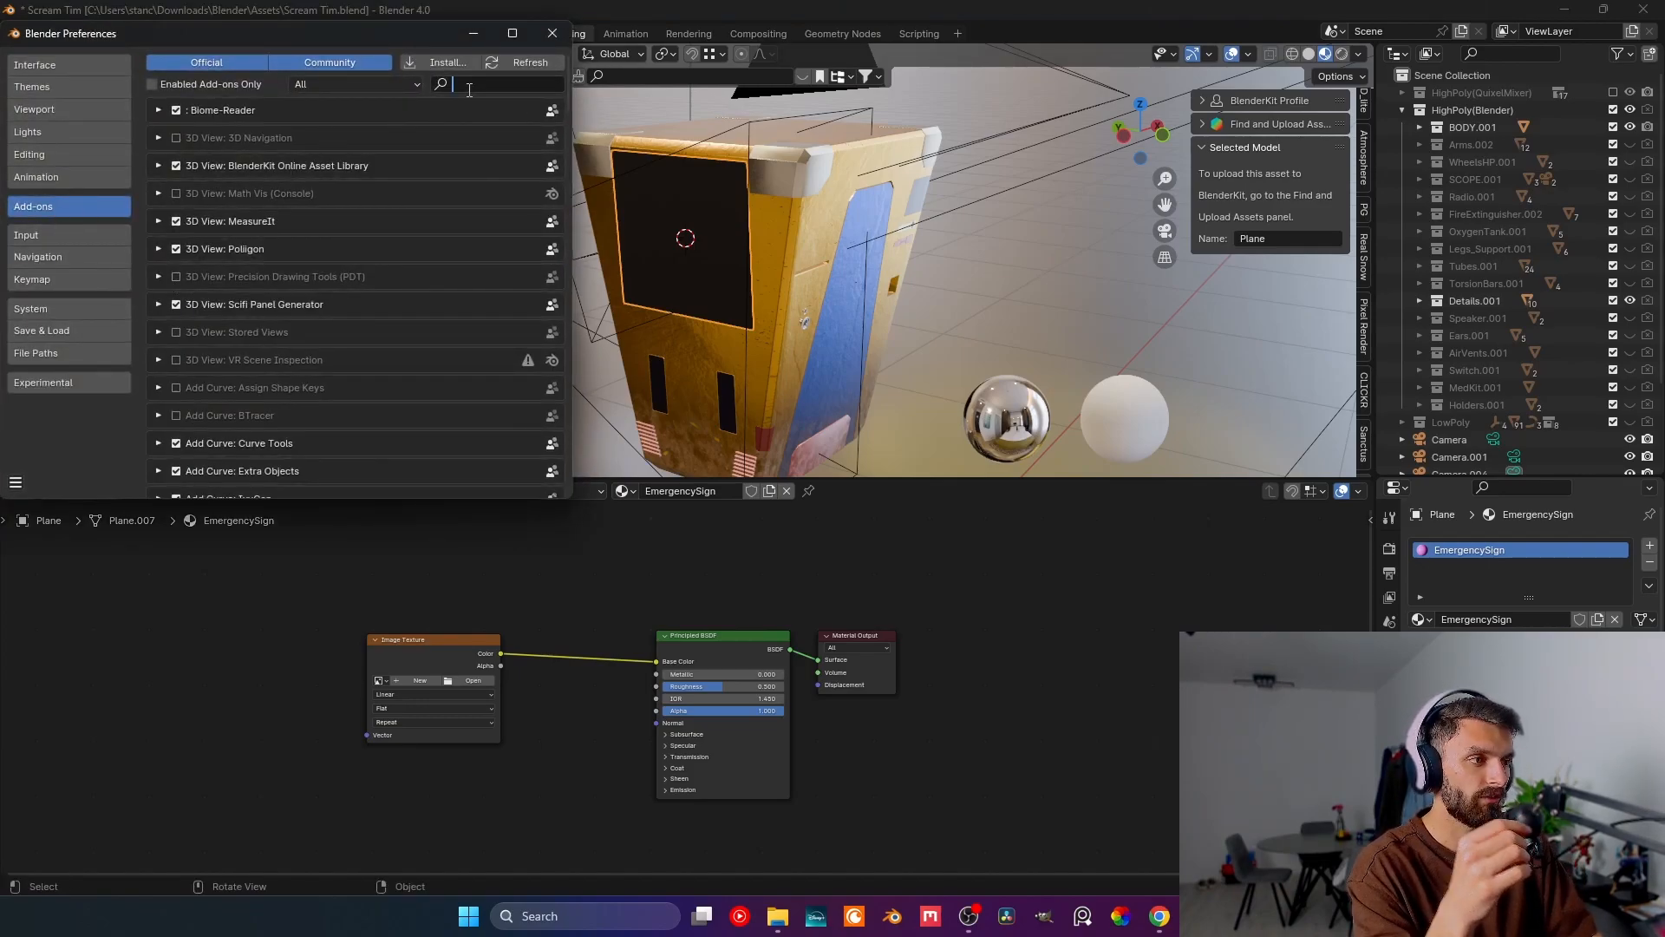
pyautogui.write('iamges')
pyautogui.press('BackSpace')
pyautogui.press('BackSpace')
pyautogui.press('BackSpace')
pyautogui.press('BackSpace')
pyautogui.press('BackSpace')
pyautogui.press('BackSpace')
pyautogui.write('ima')
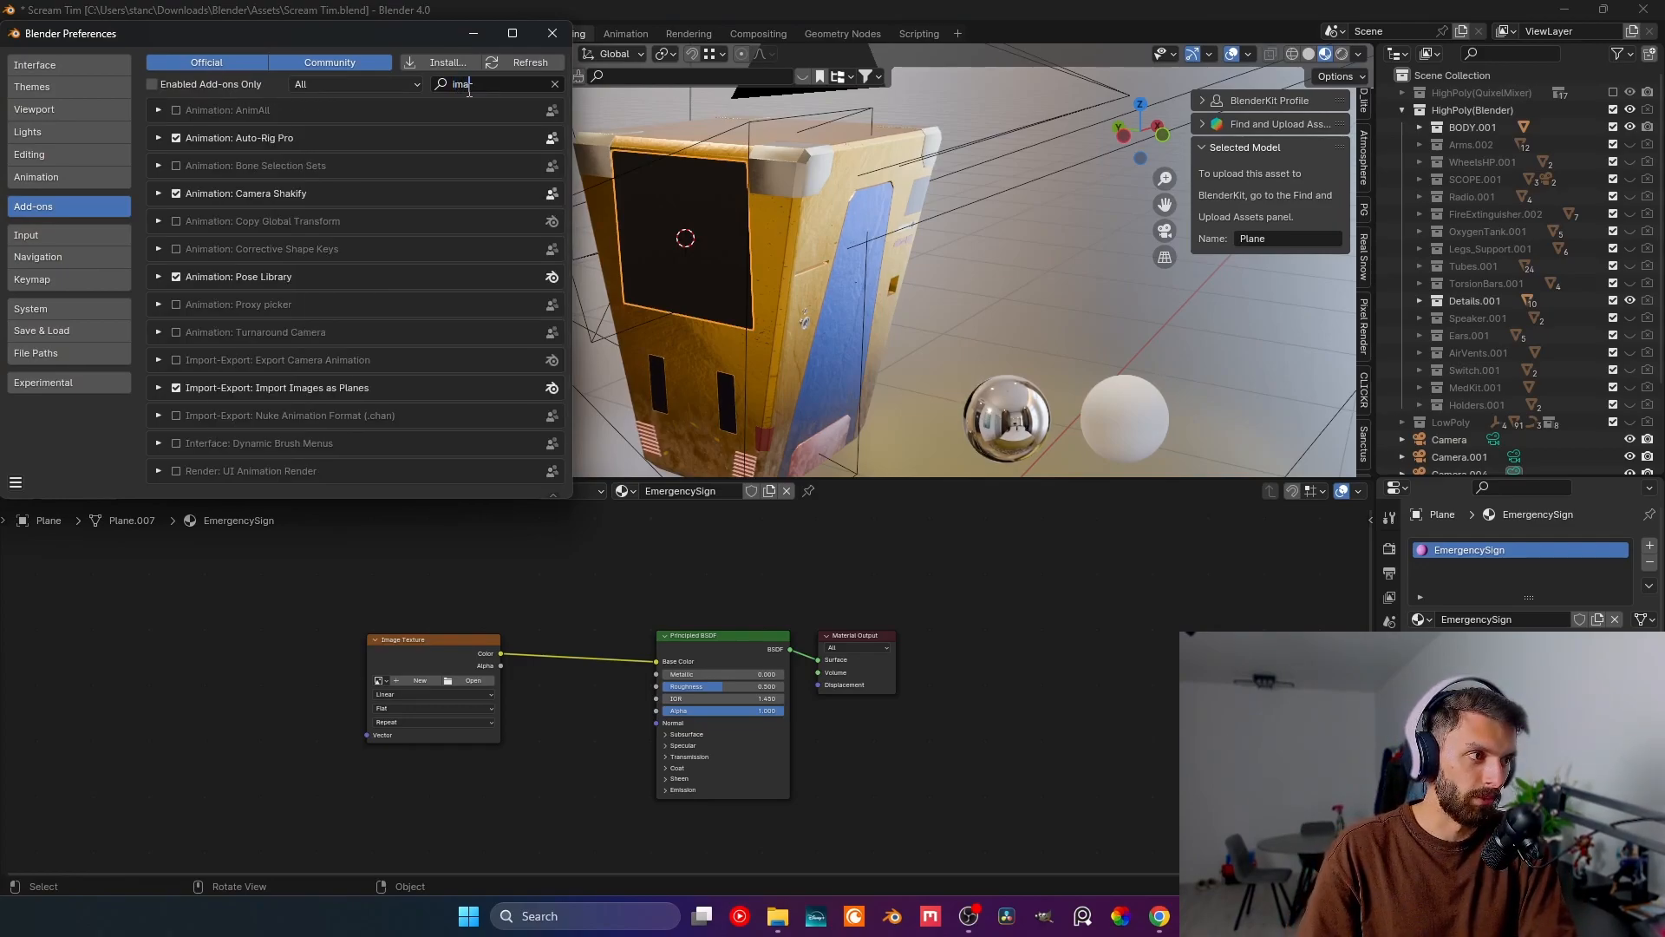
pyautogui.write('ges')
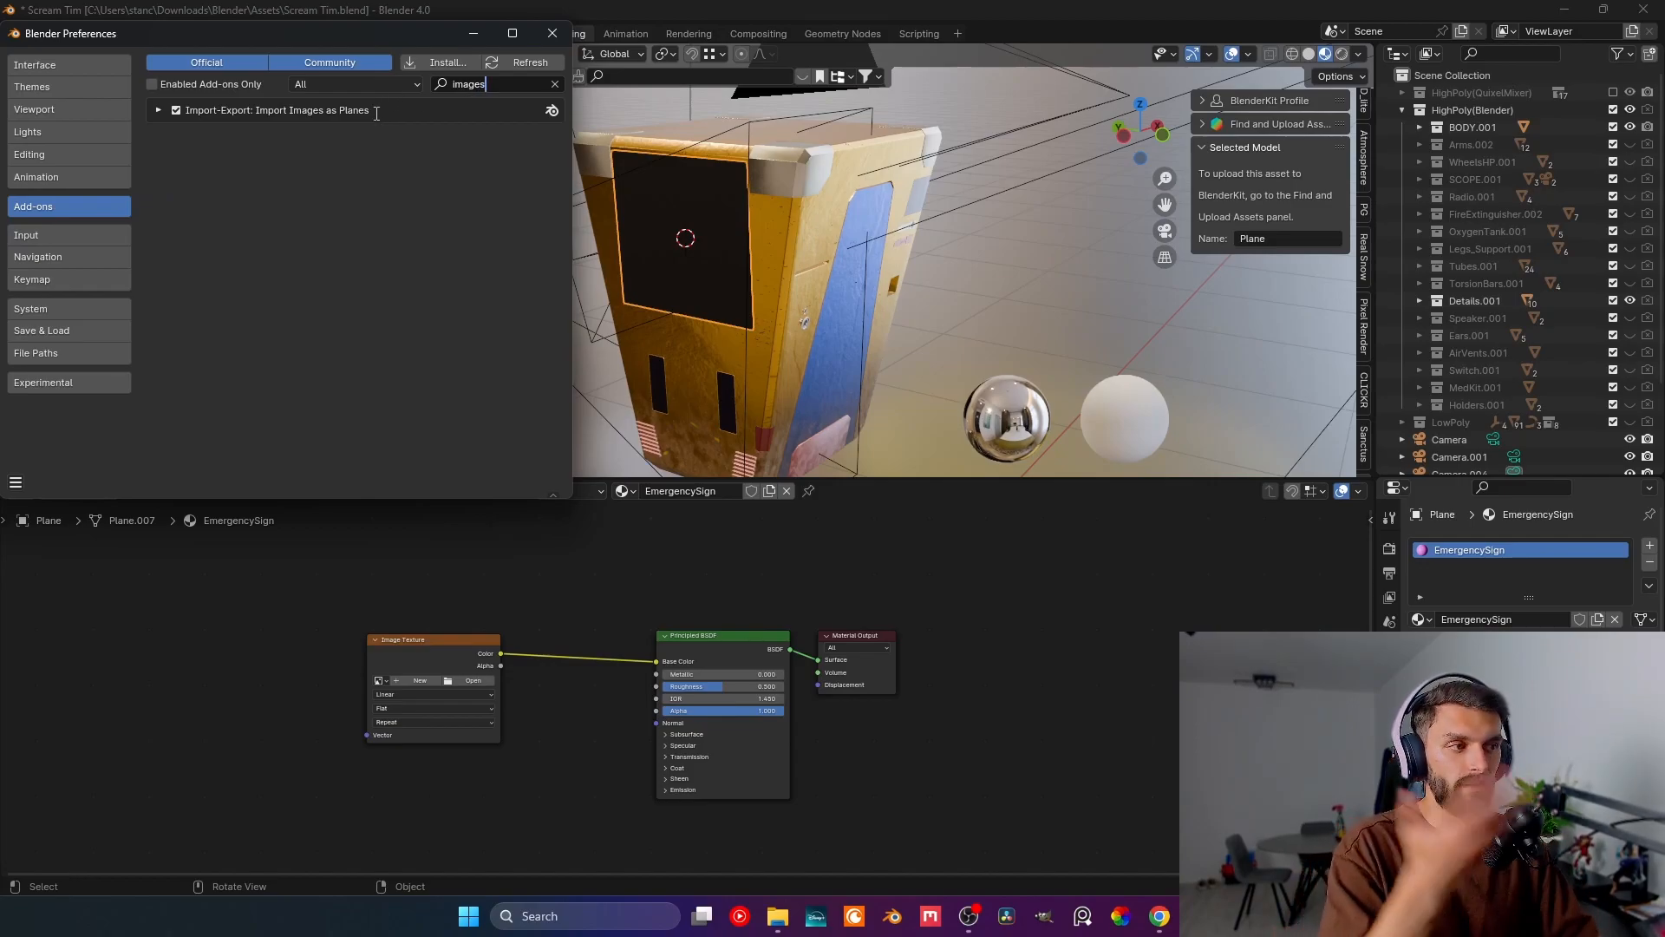
pyautogui.click(552, 33)
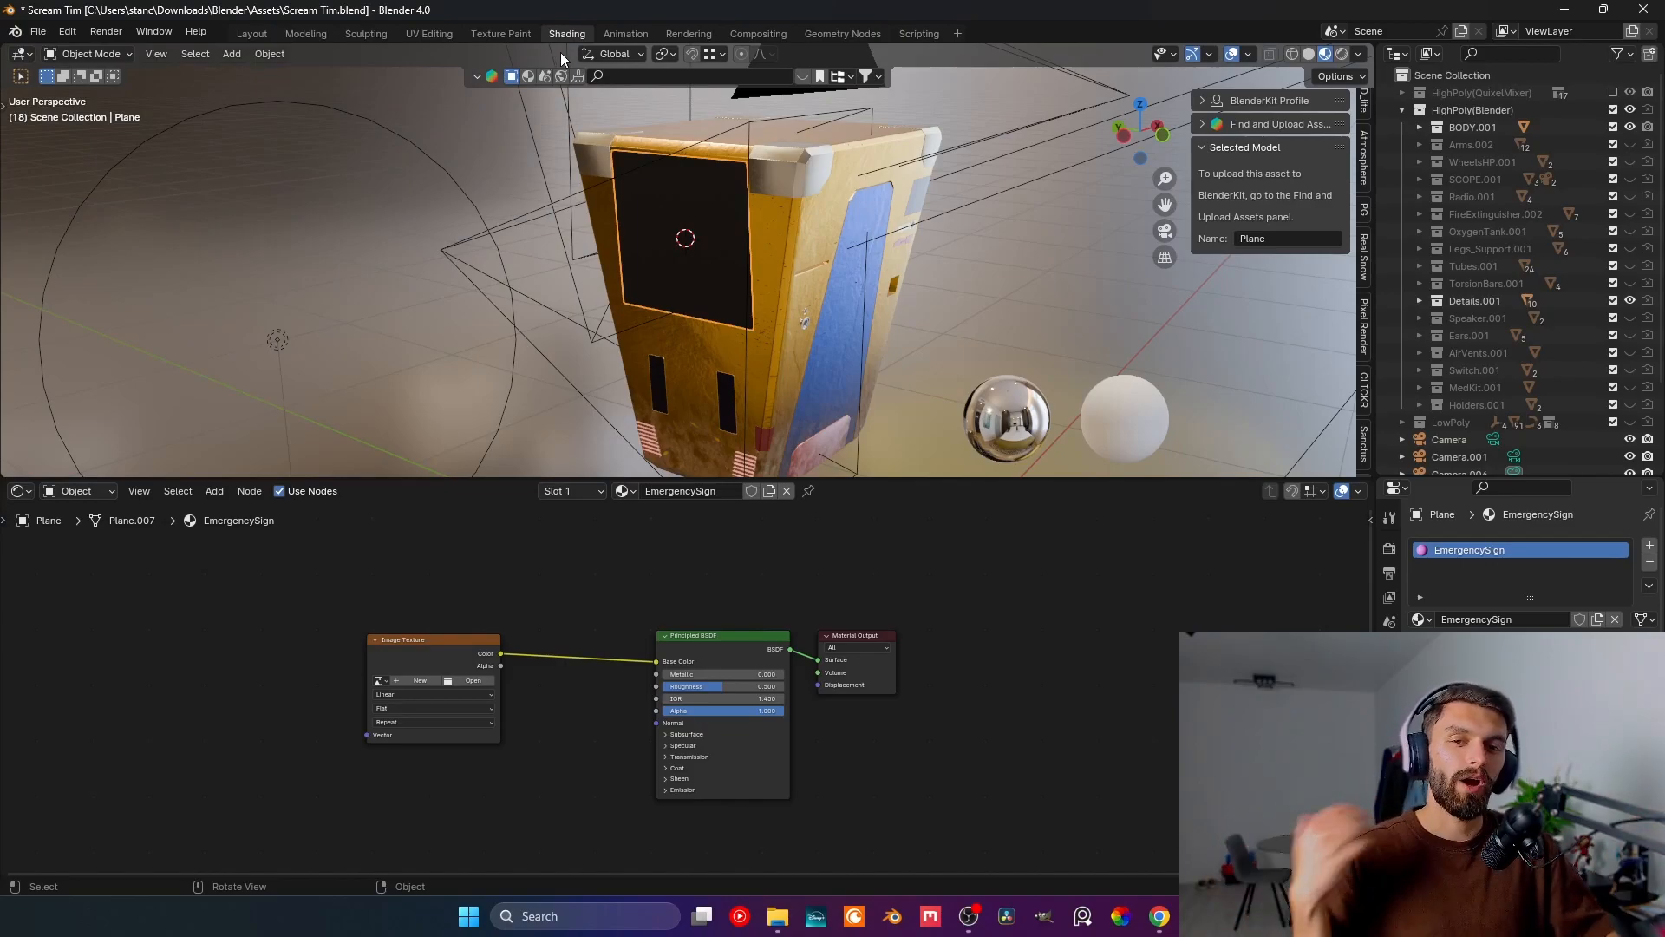
# - Load Emergency Sign.png into the Image Texture node
pyautogui.click(481, 681)
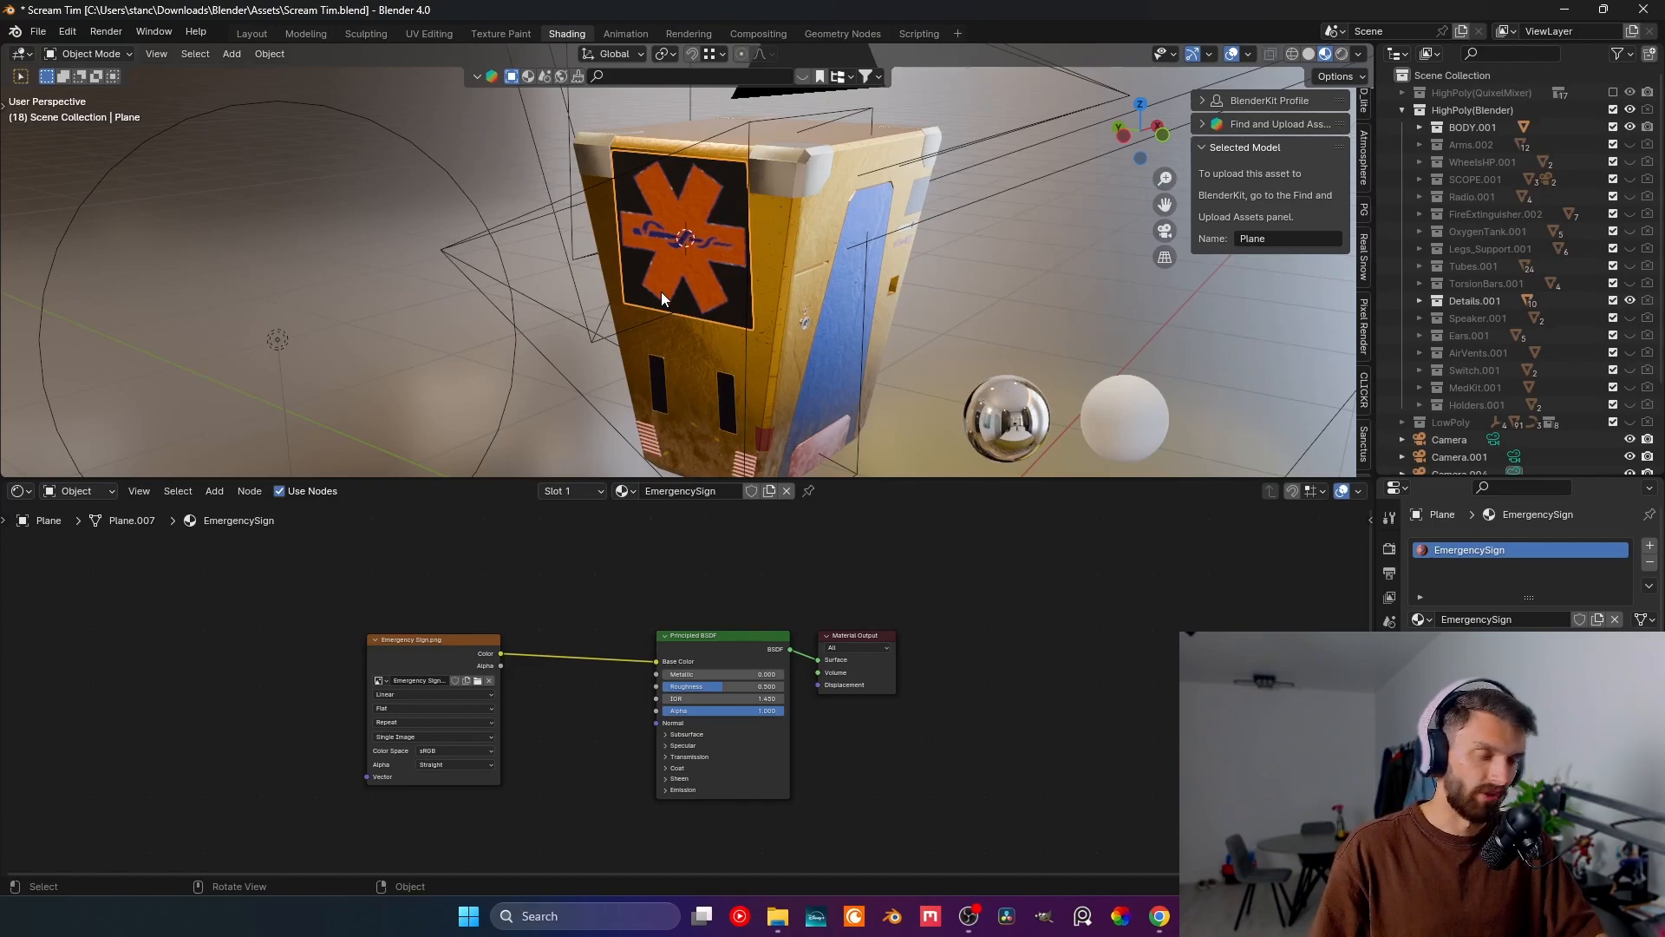
# - Rotate the sticker plane 90° about the global X axis
pyautogui.press('r')
pyautogui.write('x')
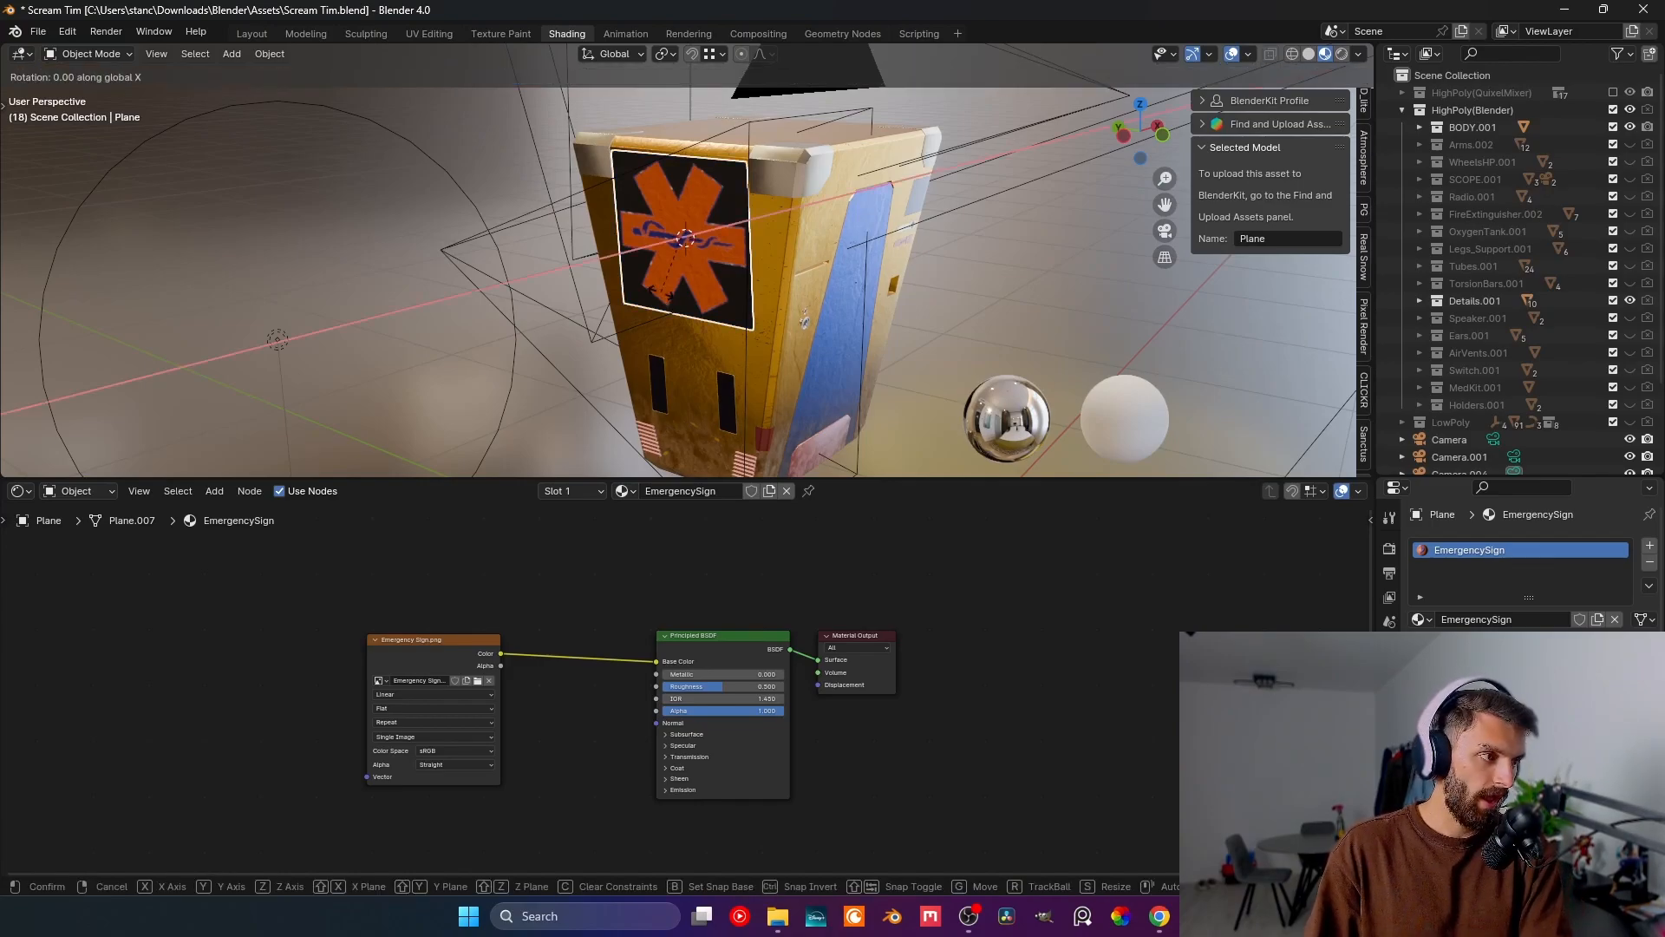
pyautogui.write('90')
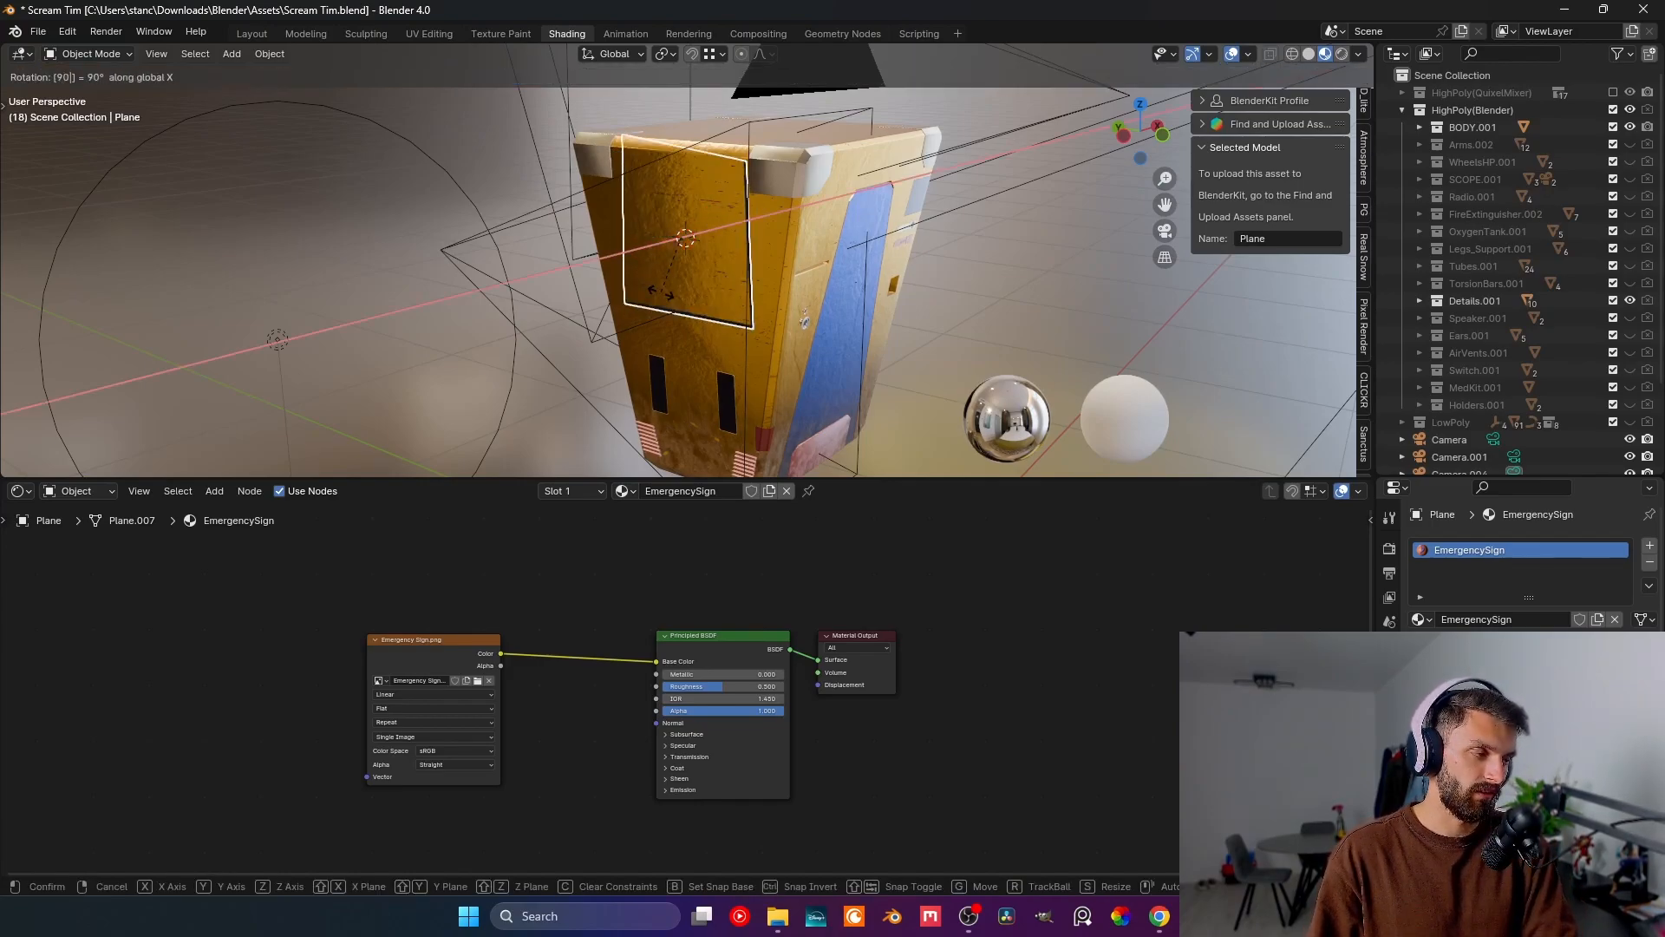
# - Rotate the emergency sign plane 90° about the global X axis and 90° about its local Z axis
pyautogui.press('Return')
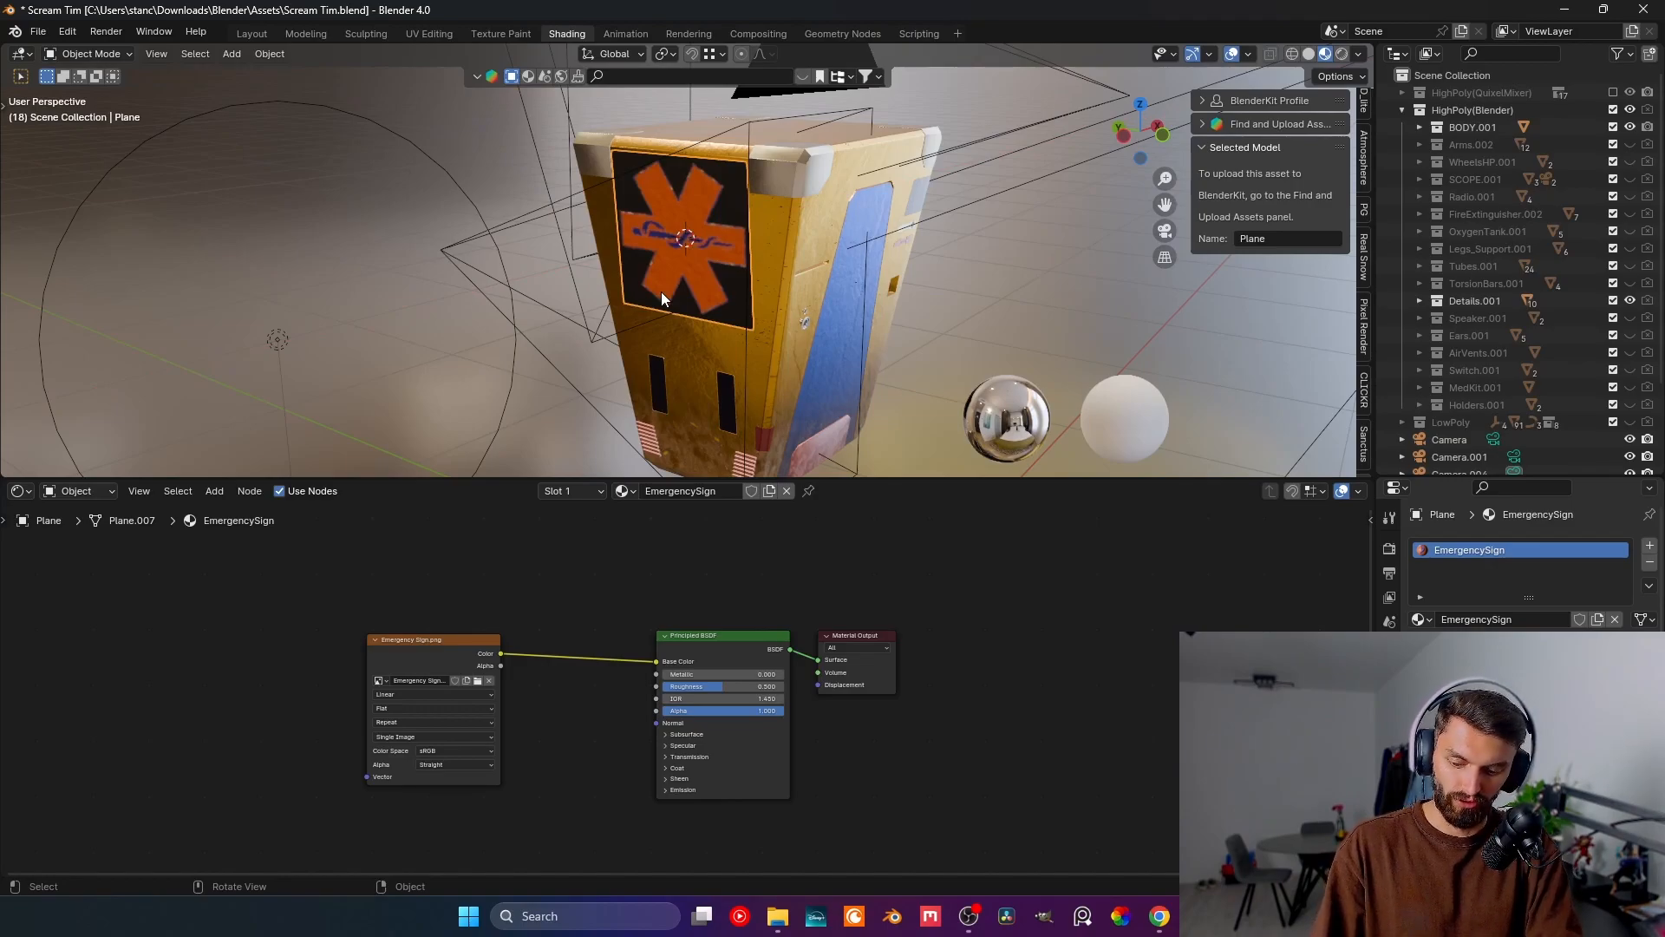
pyautogui.press('r')
pyautogui.press('x')
pyautogui.press('x')
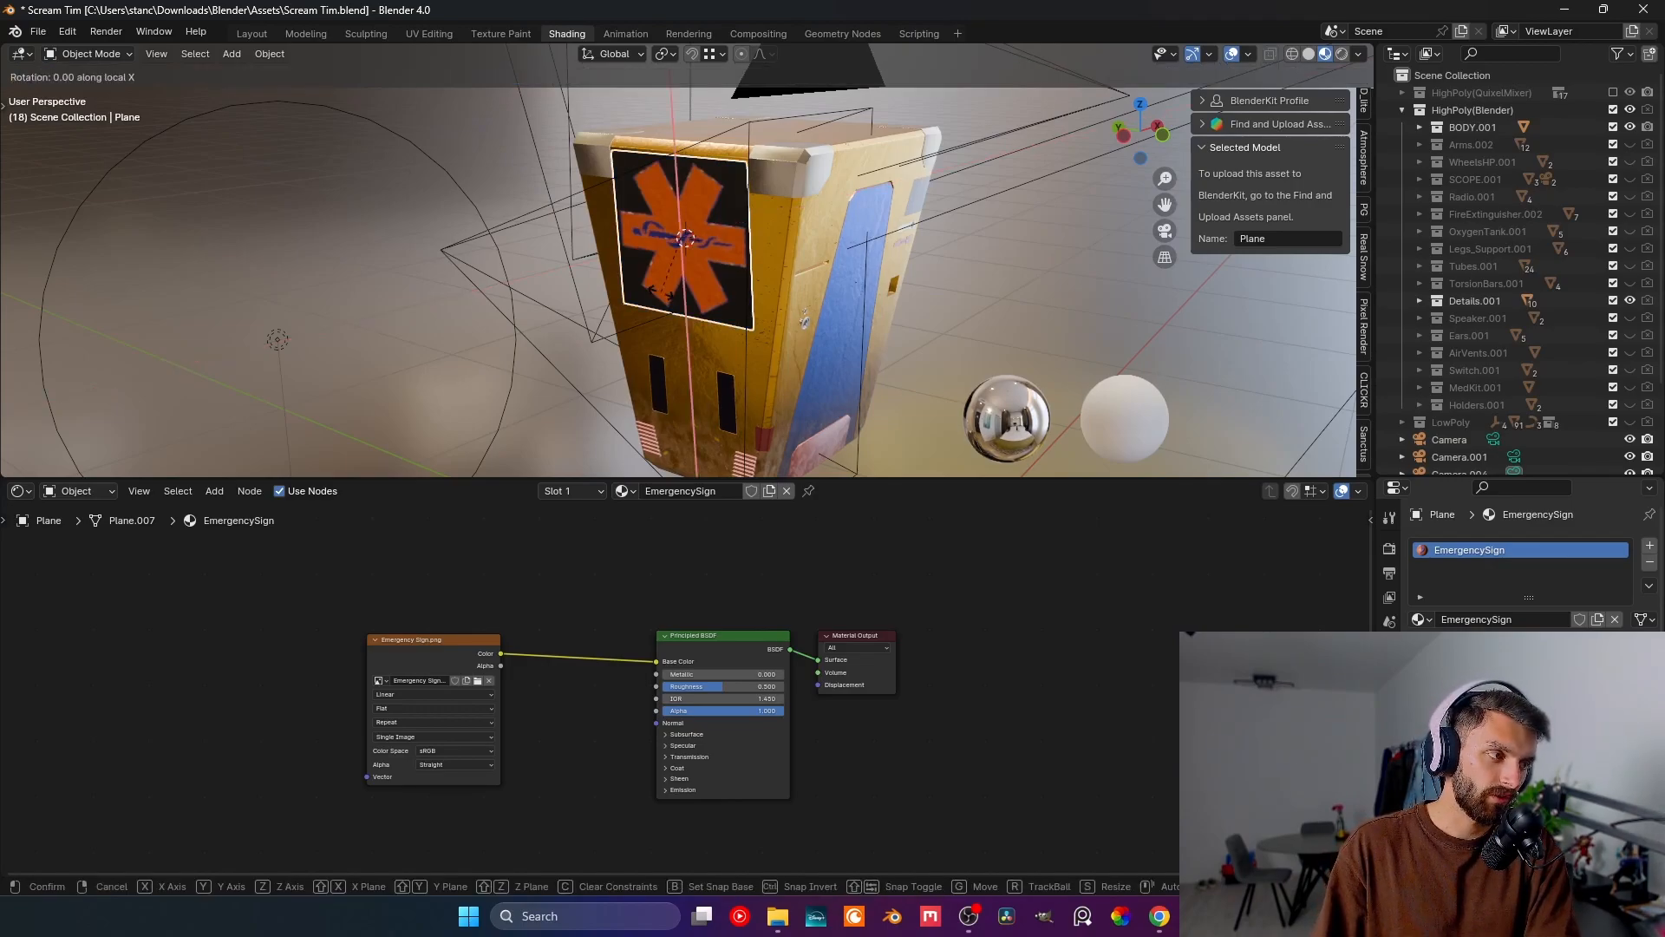
pyautogui.press('y')
pyautogui.press('y')
pyautogui.press('z')
pyautogui.press('z')
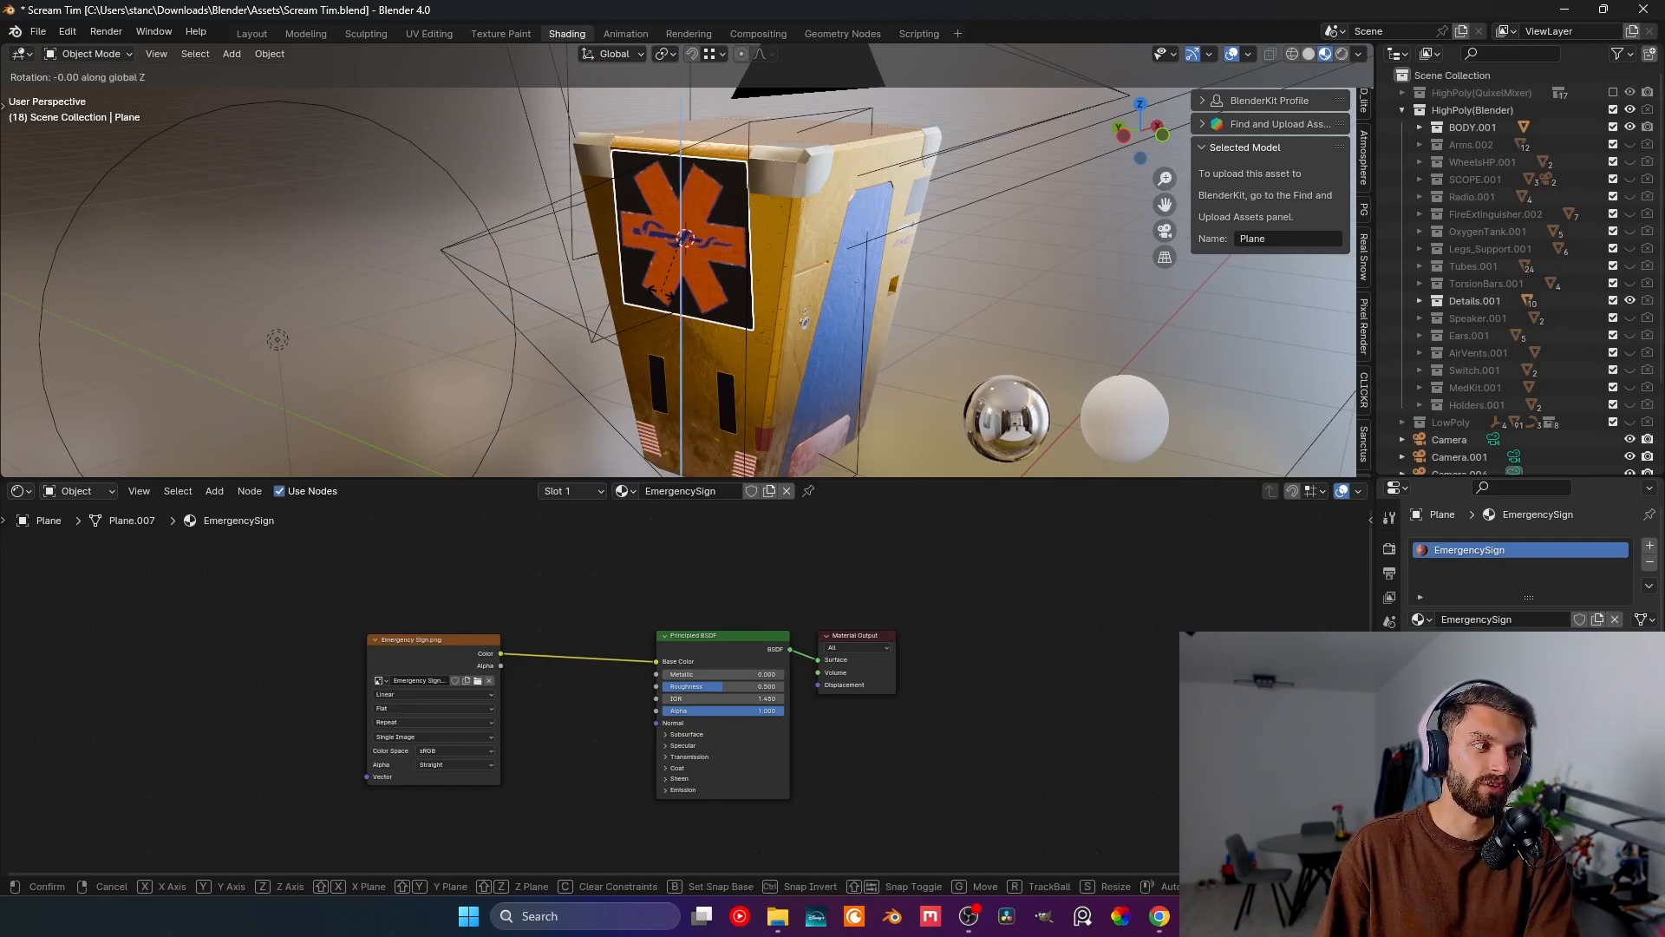
pyautogui.write('90')
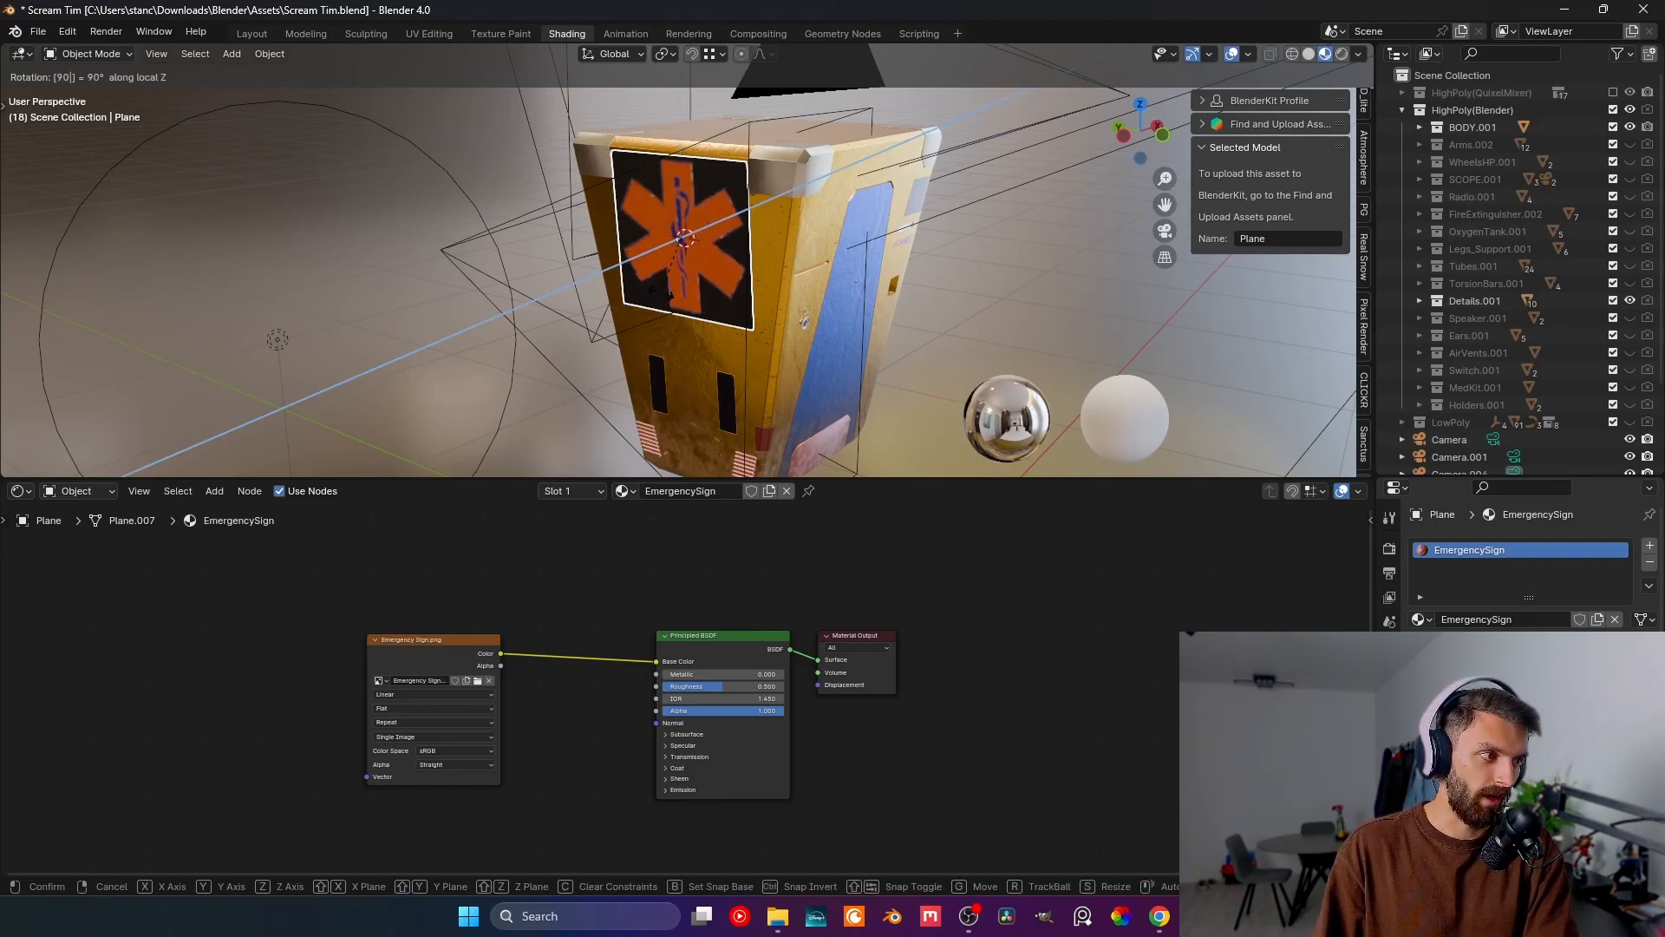
pyautogui.press('Return')
pyautogui.moveTo(649, 198); pyautogui.dragTo(689, 215, button='middle')
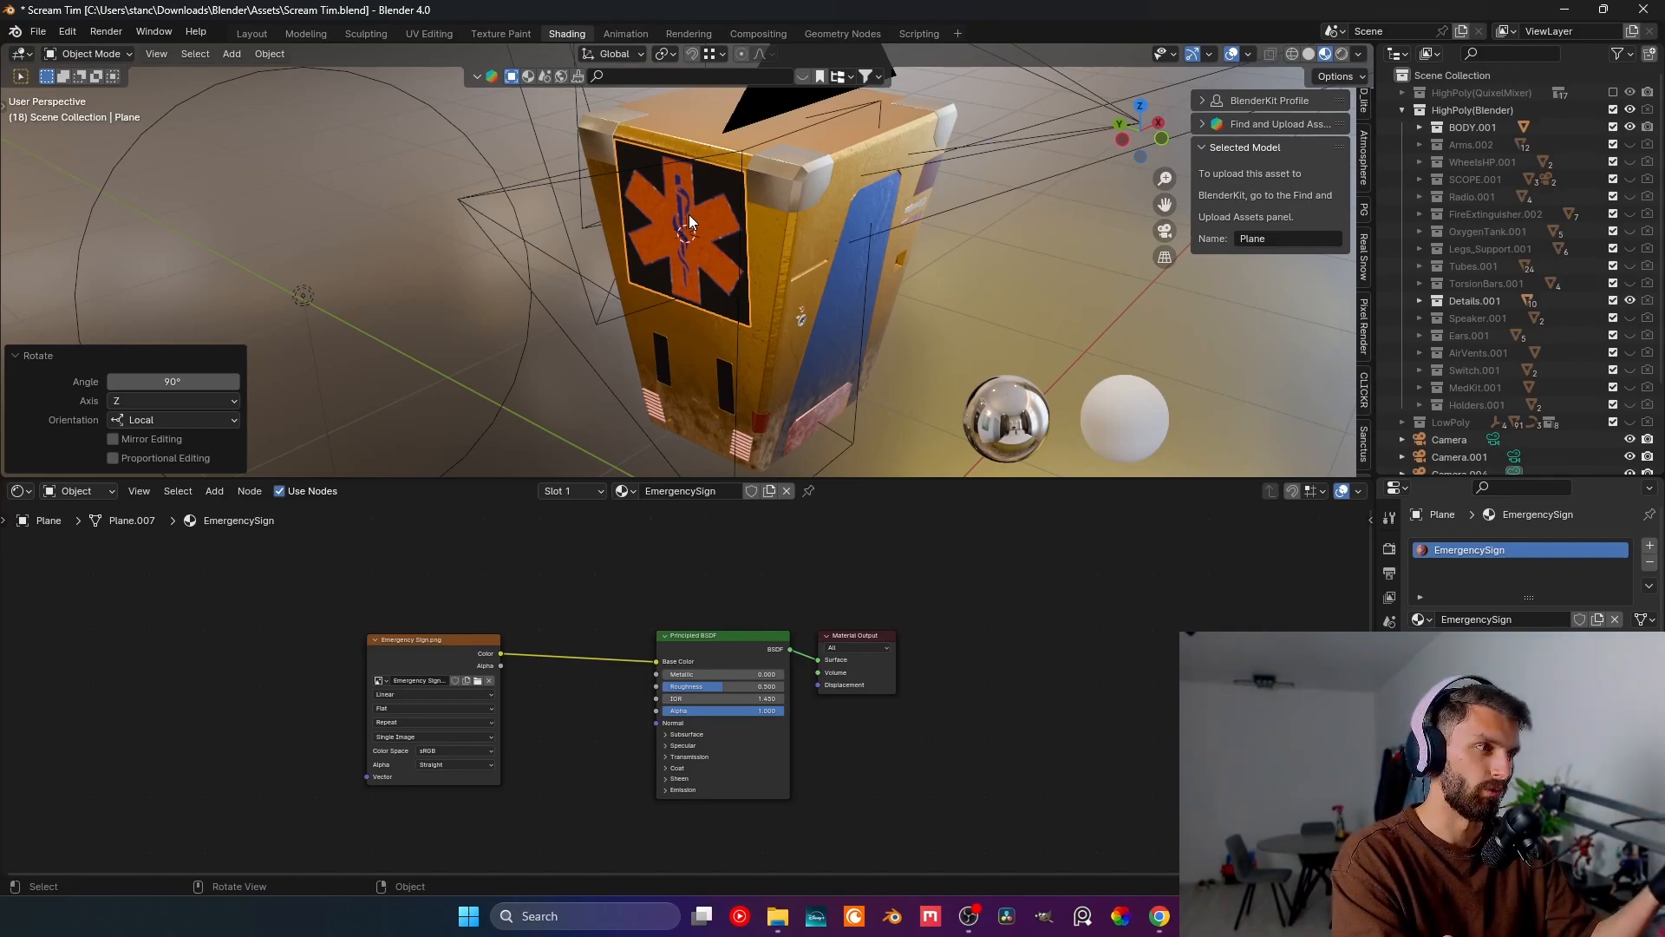
pyautogui.keyDown('shift'); pyautogui.moveTo(679, 215); pyautogui.dragTo(758, 252, button='middle'); pyautogui.keyUp('shift')
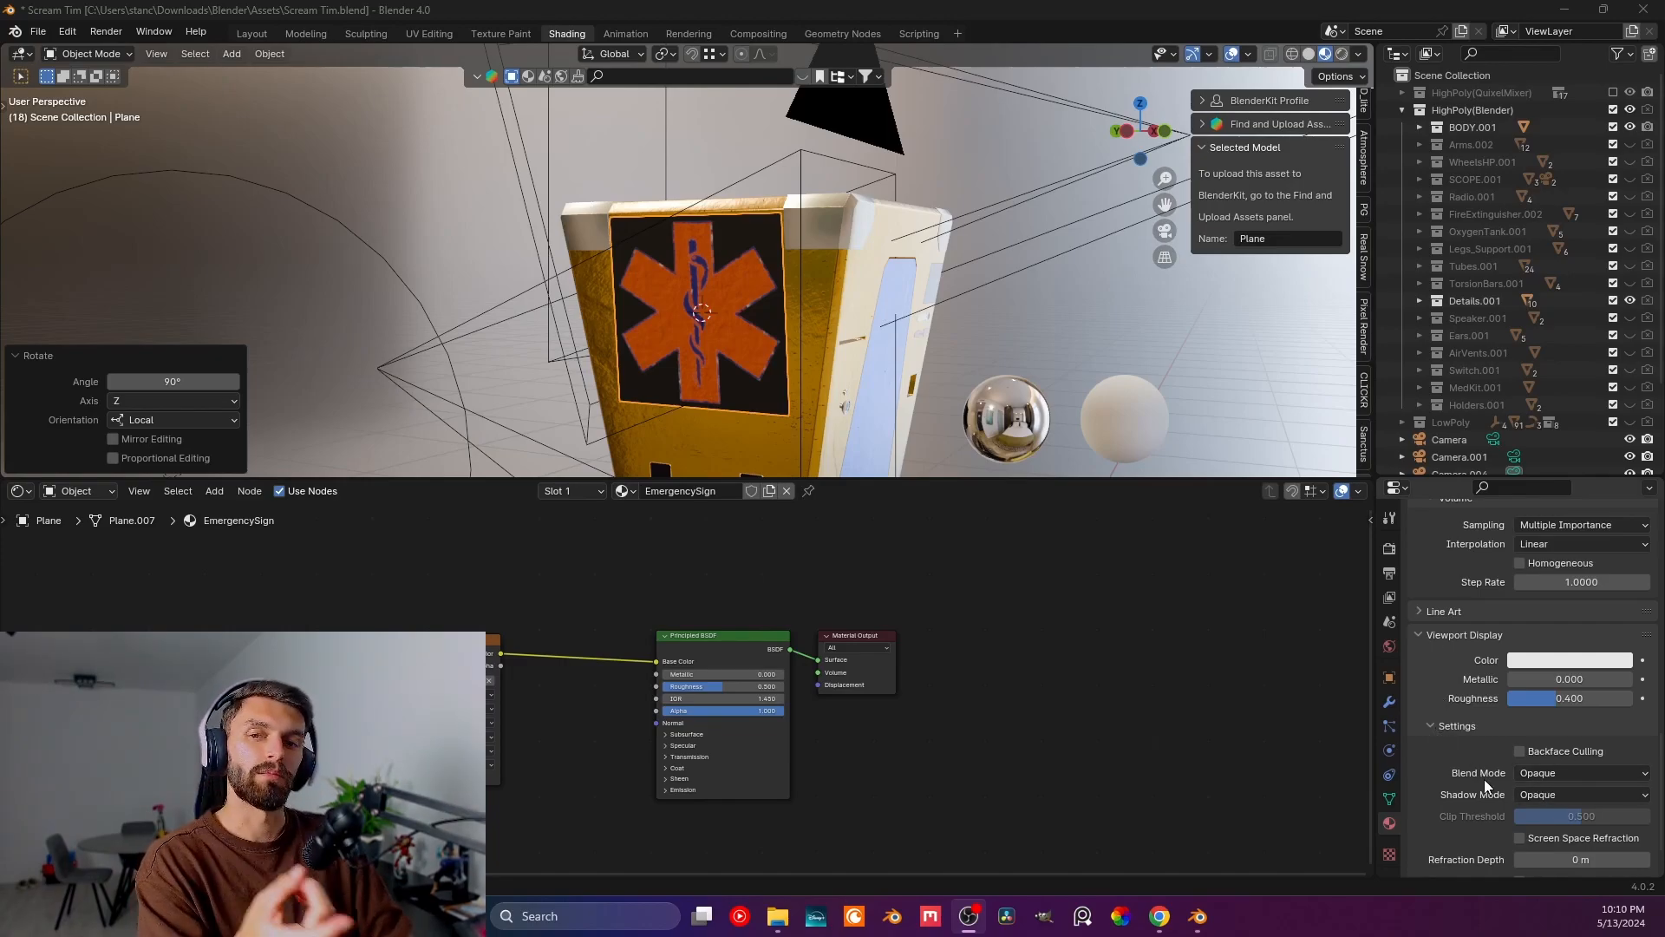
# - Set the EmergencySign material's blend mode to Alpha Hashed and link the image's Alpha output to the Principled BSDF Alpha input
pyautogui.click(1565, 775)
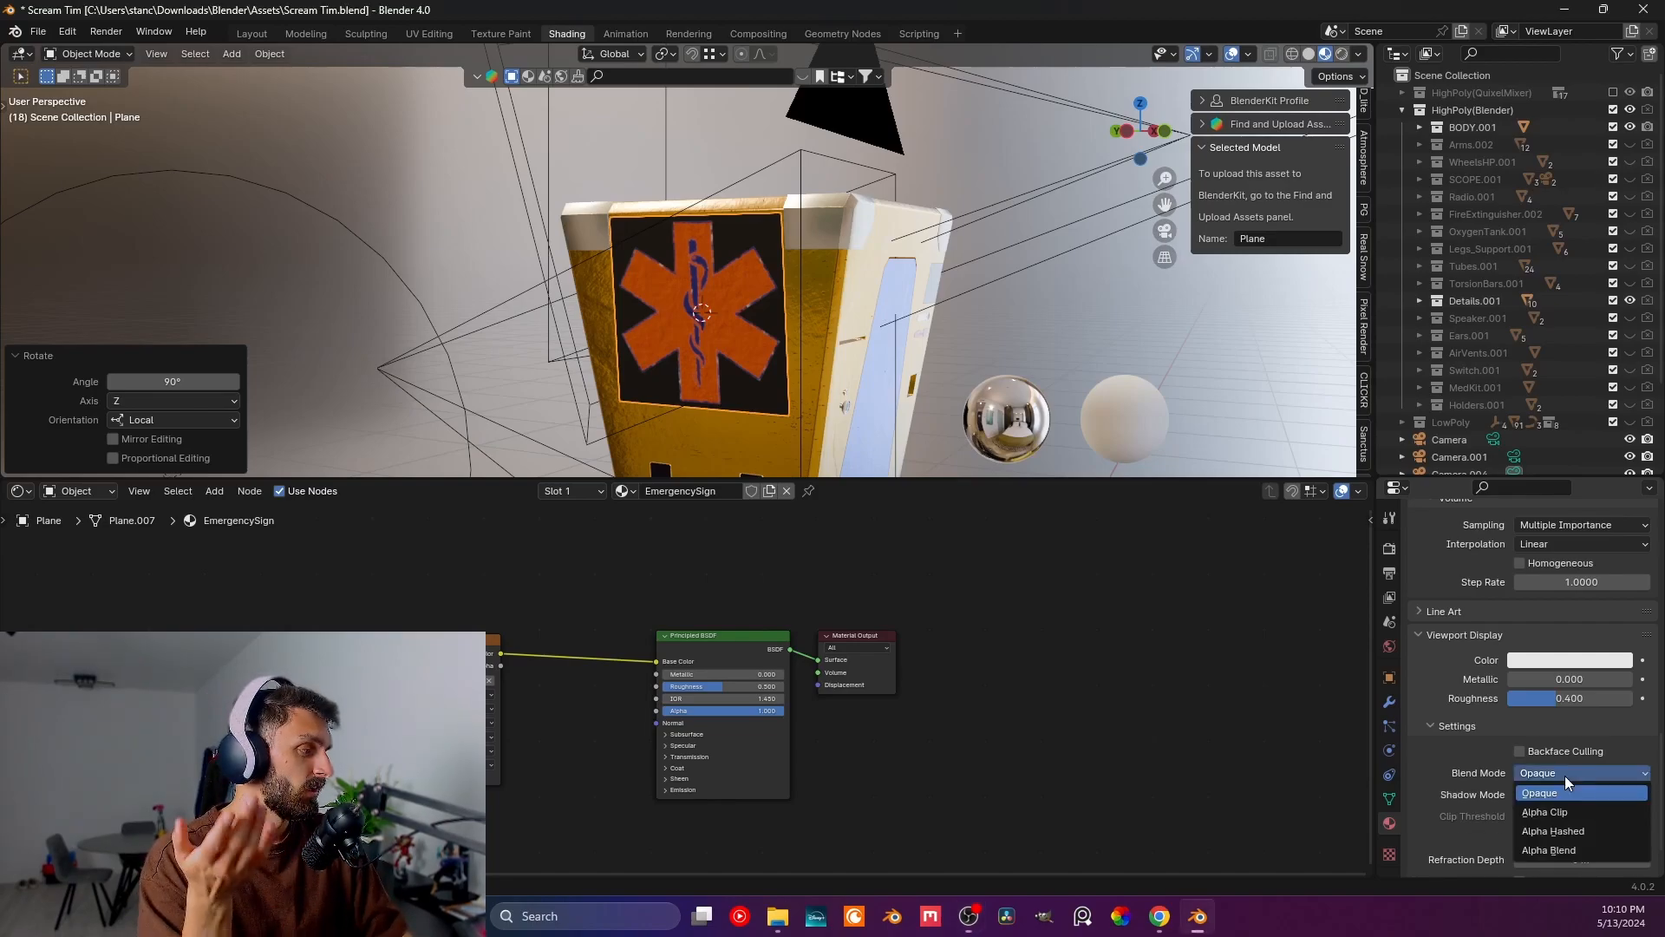
pyautogui.click(1561, 833)
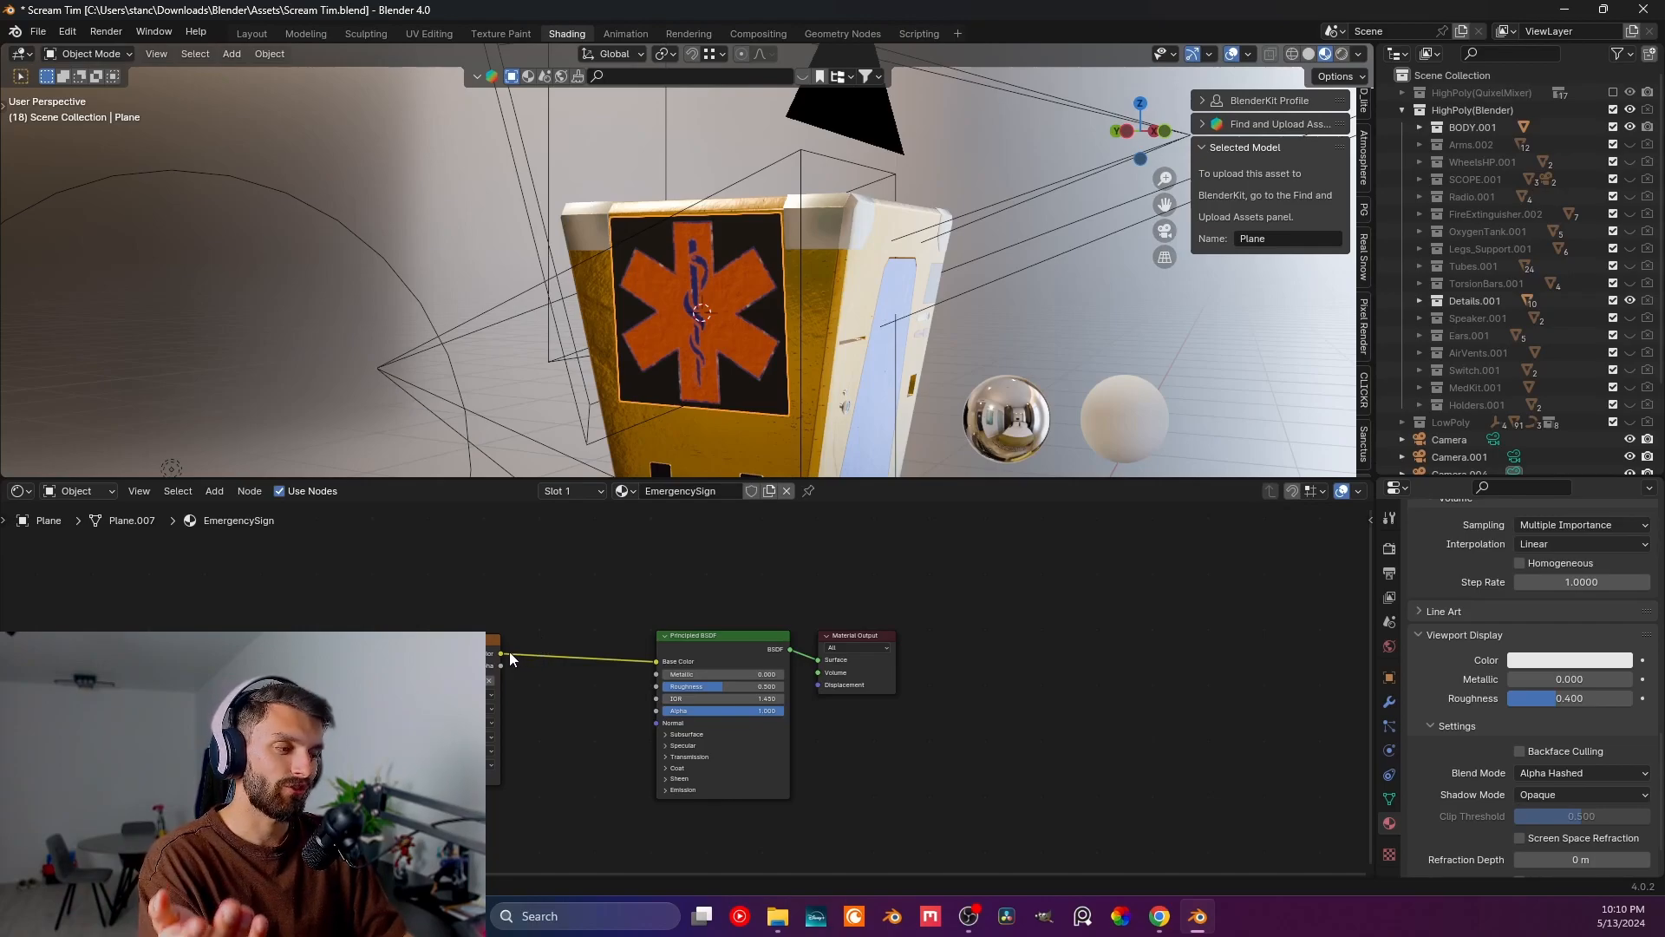
pyautogui.moveTo(623, 699); pyautogui.dragTo(657, 710)
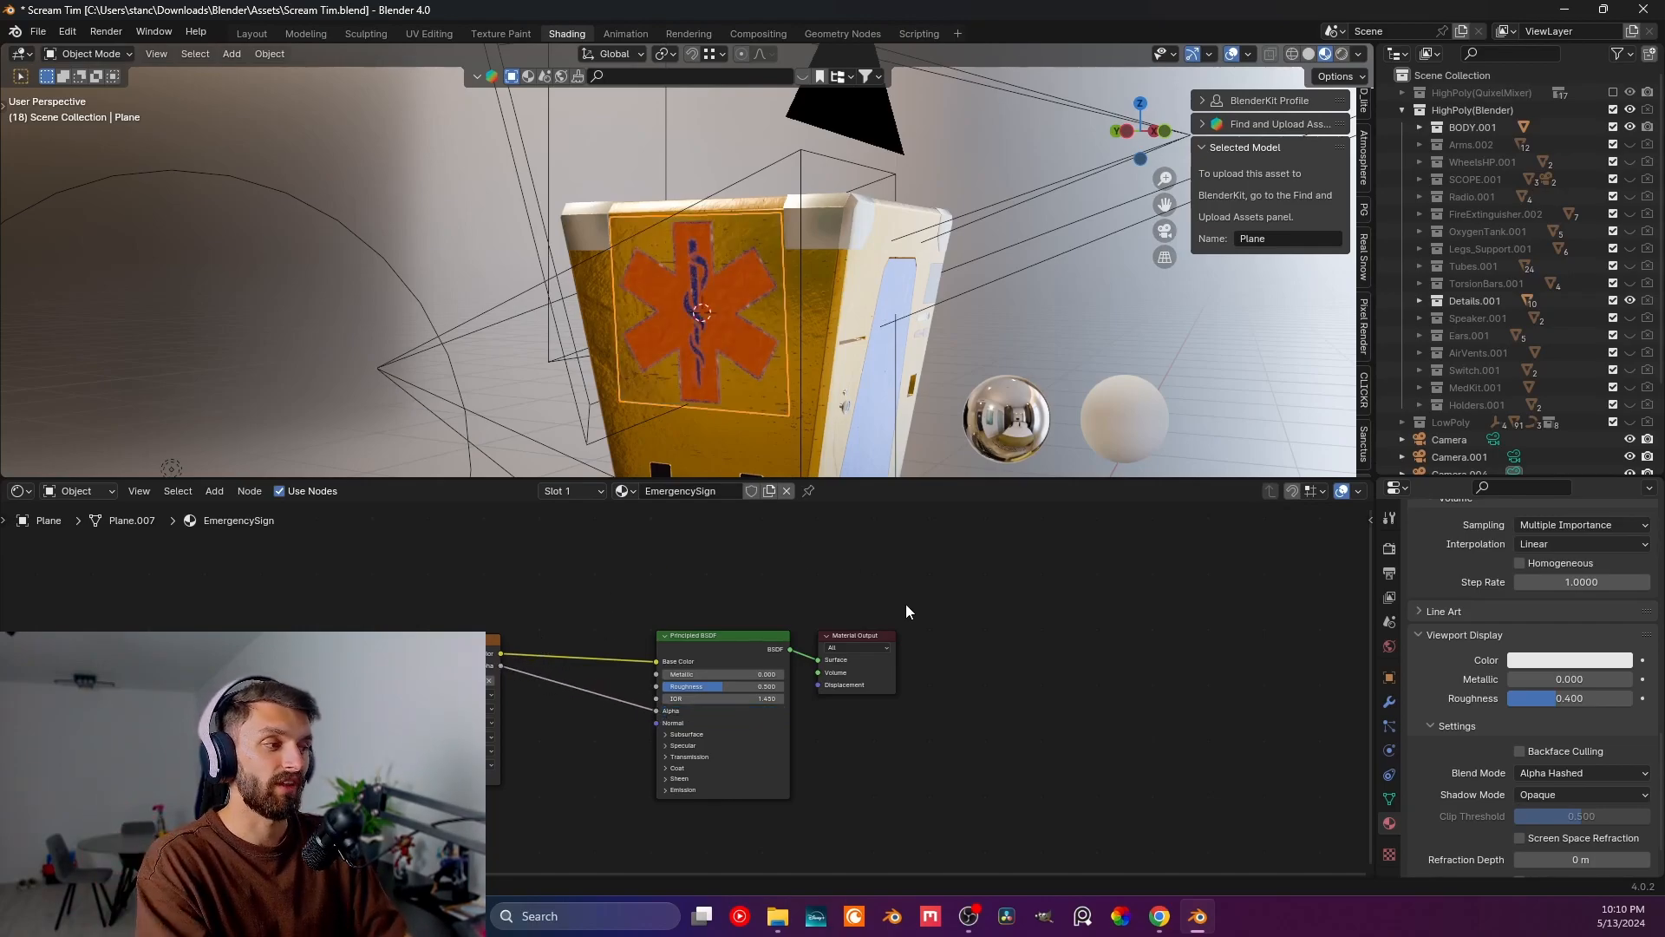
pyautogui.click(1000, 331)
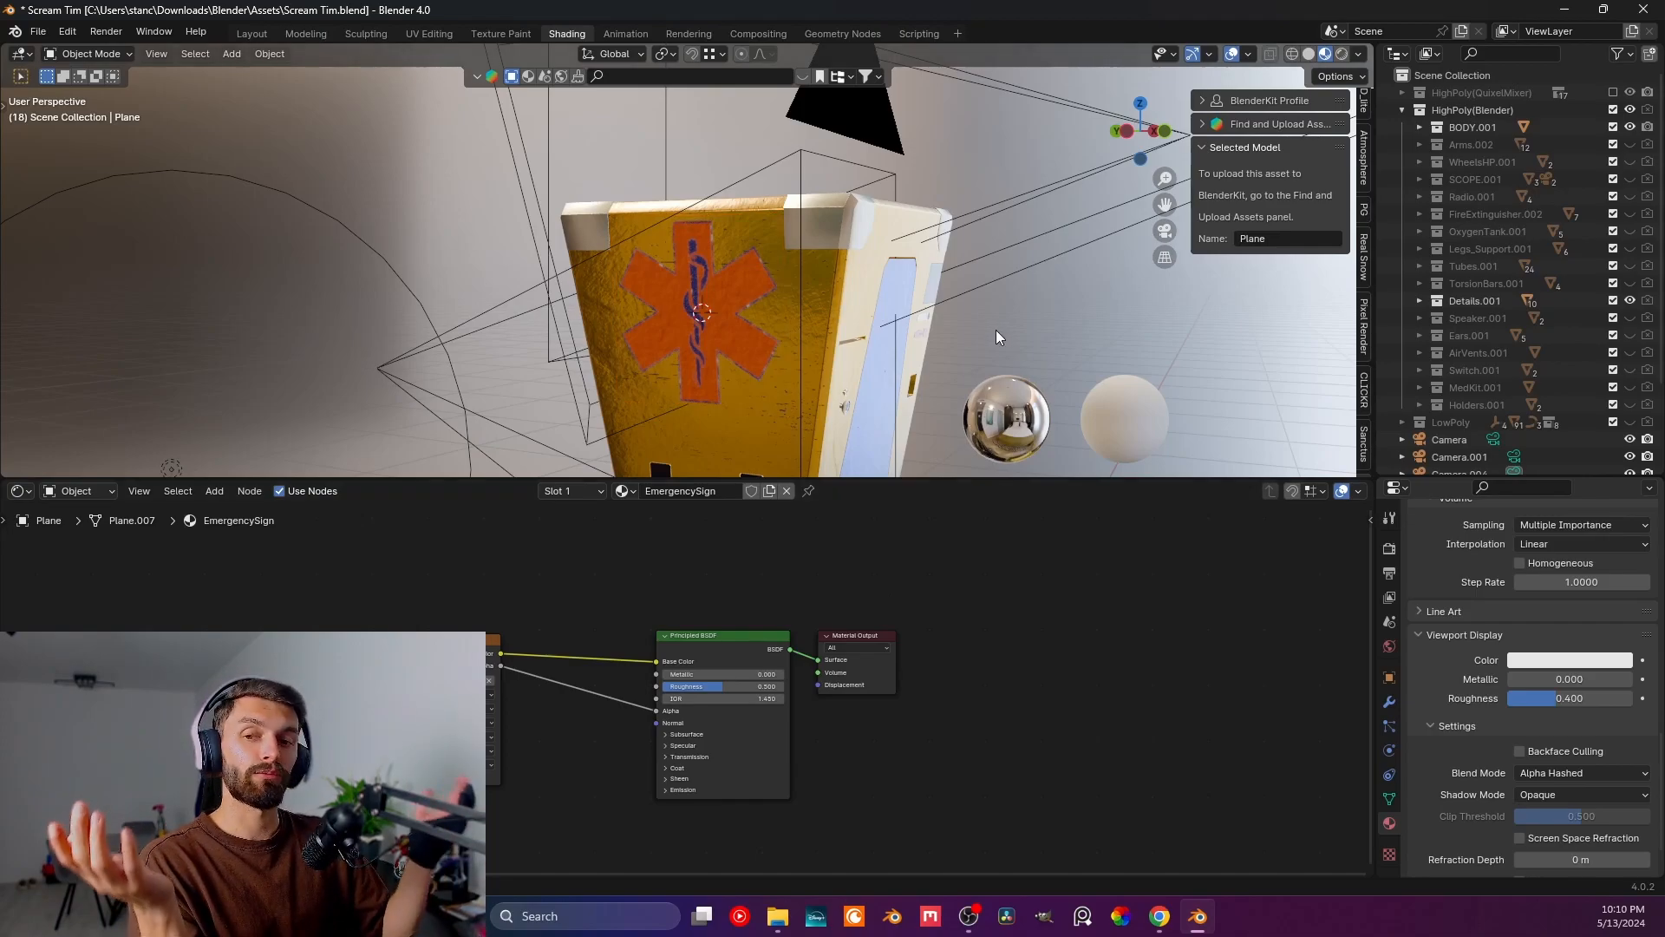
# - Compare the Opaque, Alpha Clip and Alpha Blend modes on the EmergencySign material, and return it to Alpha Hashed
pyautogui.click(1556, 781)
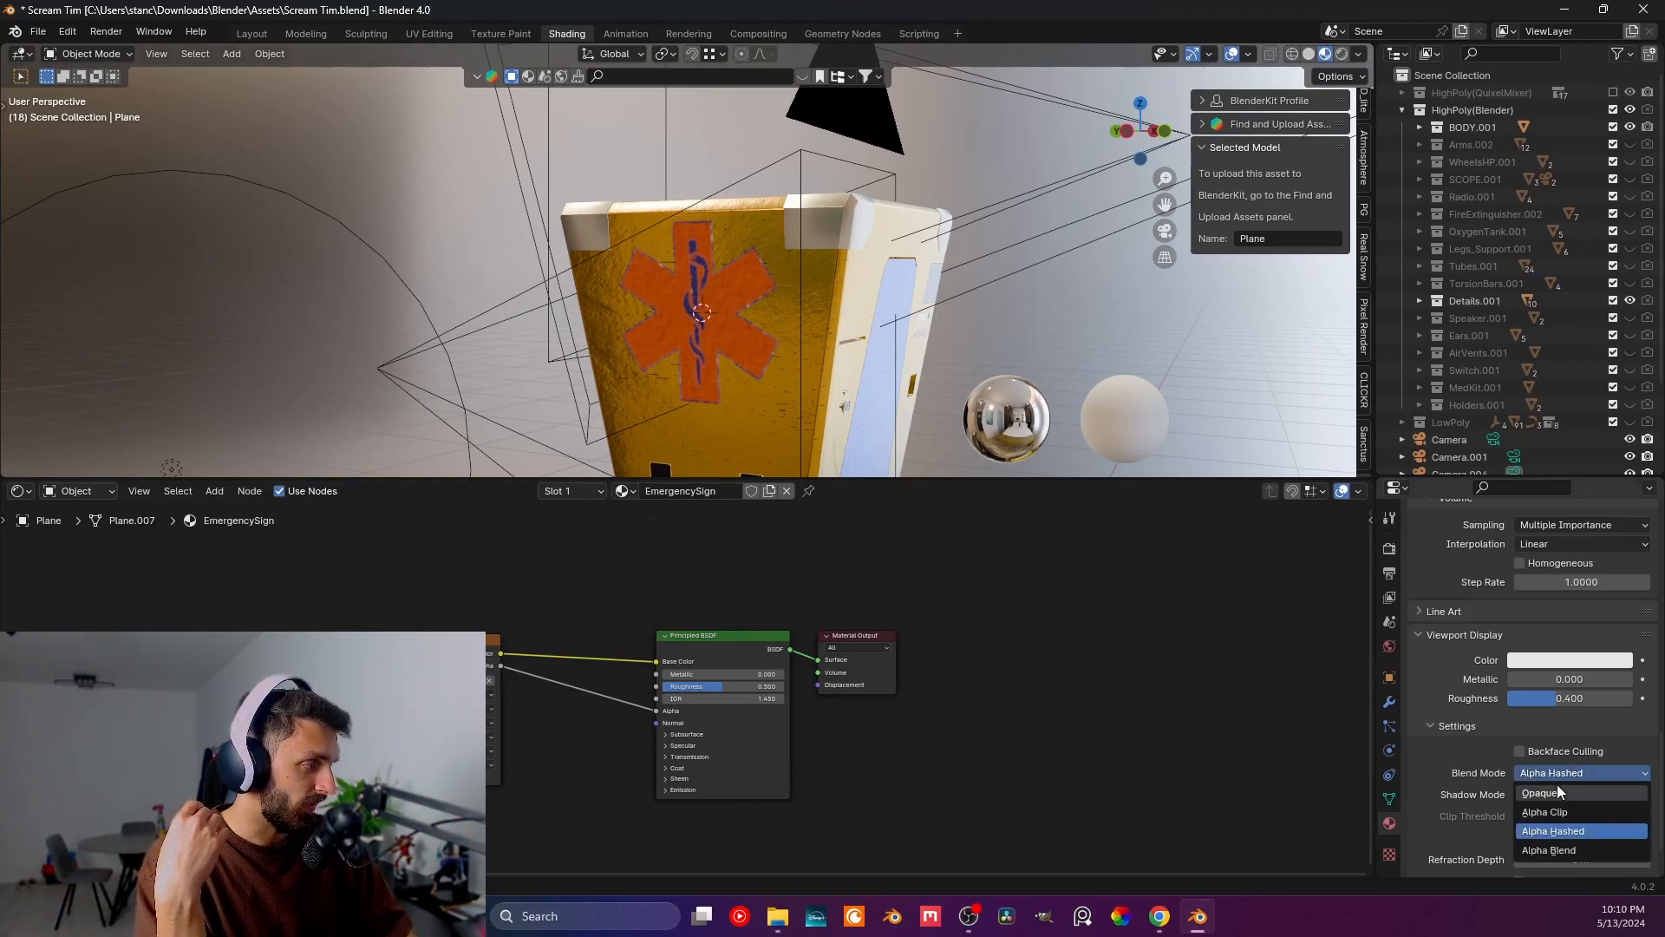
pyautogui.click(1557, 791)
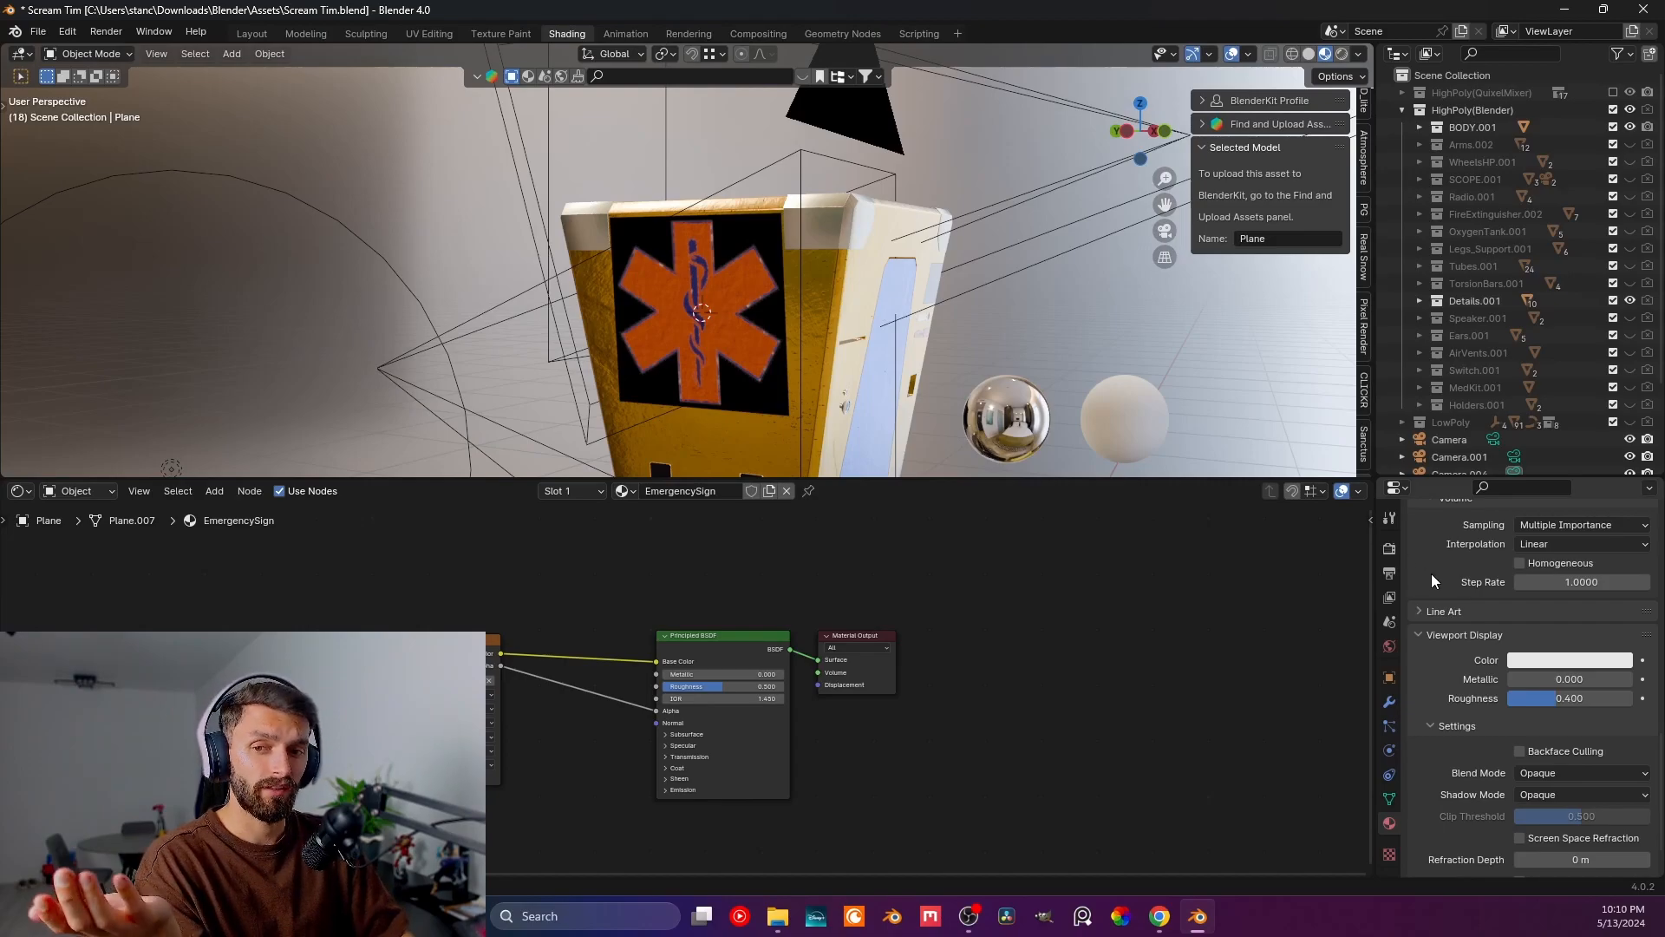
pyautogui.click(1543, 780)
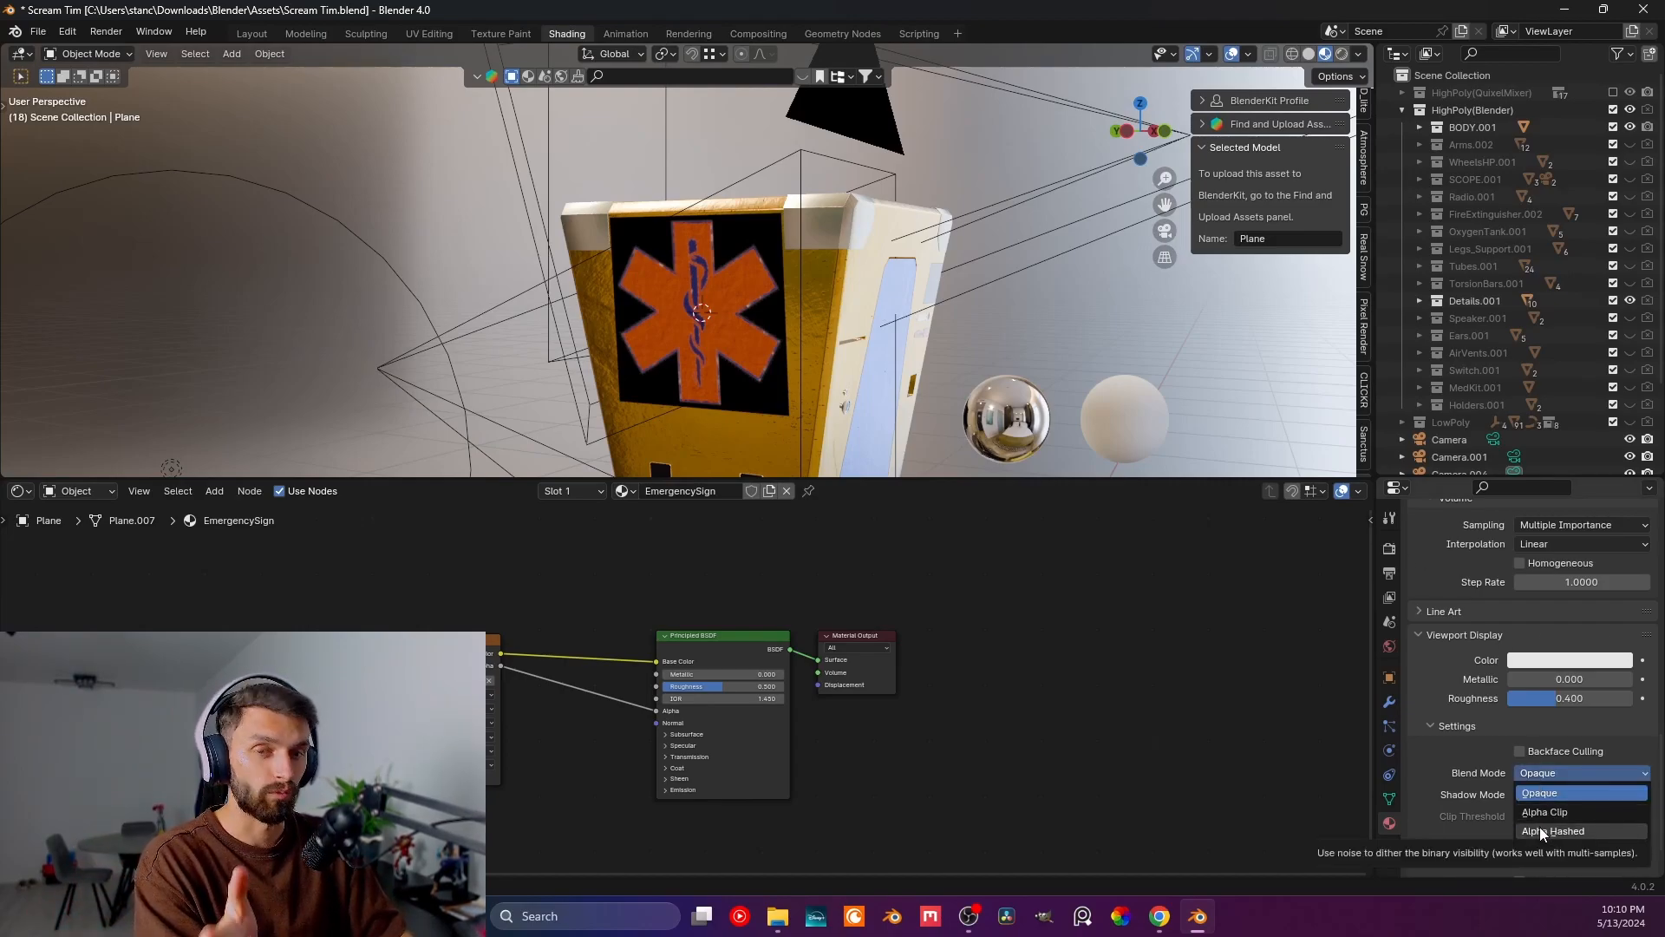
pyautogui.click(1542, 813)
pyautogui.click(1545, 777)
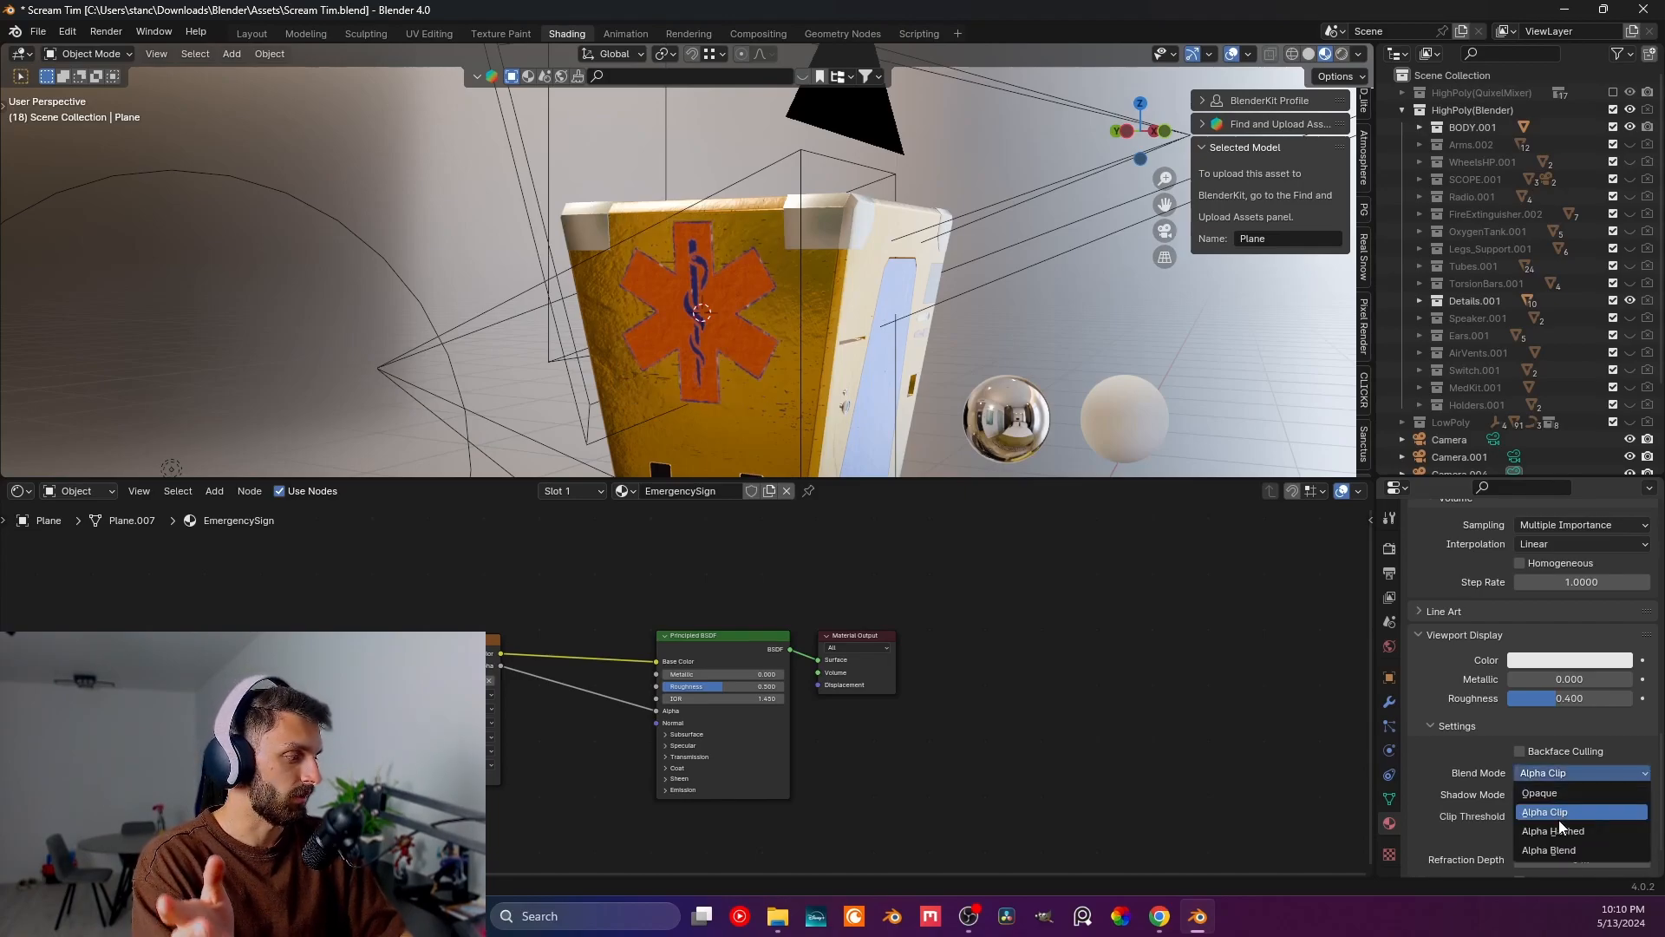
pyautogui.click(1552, 848)
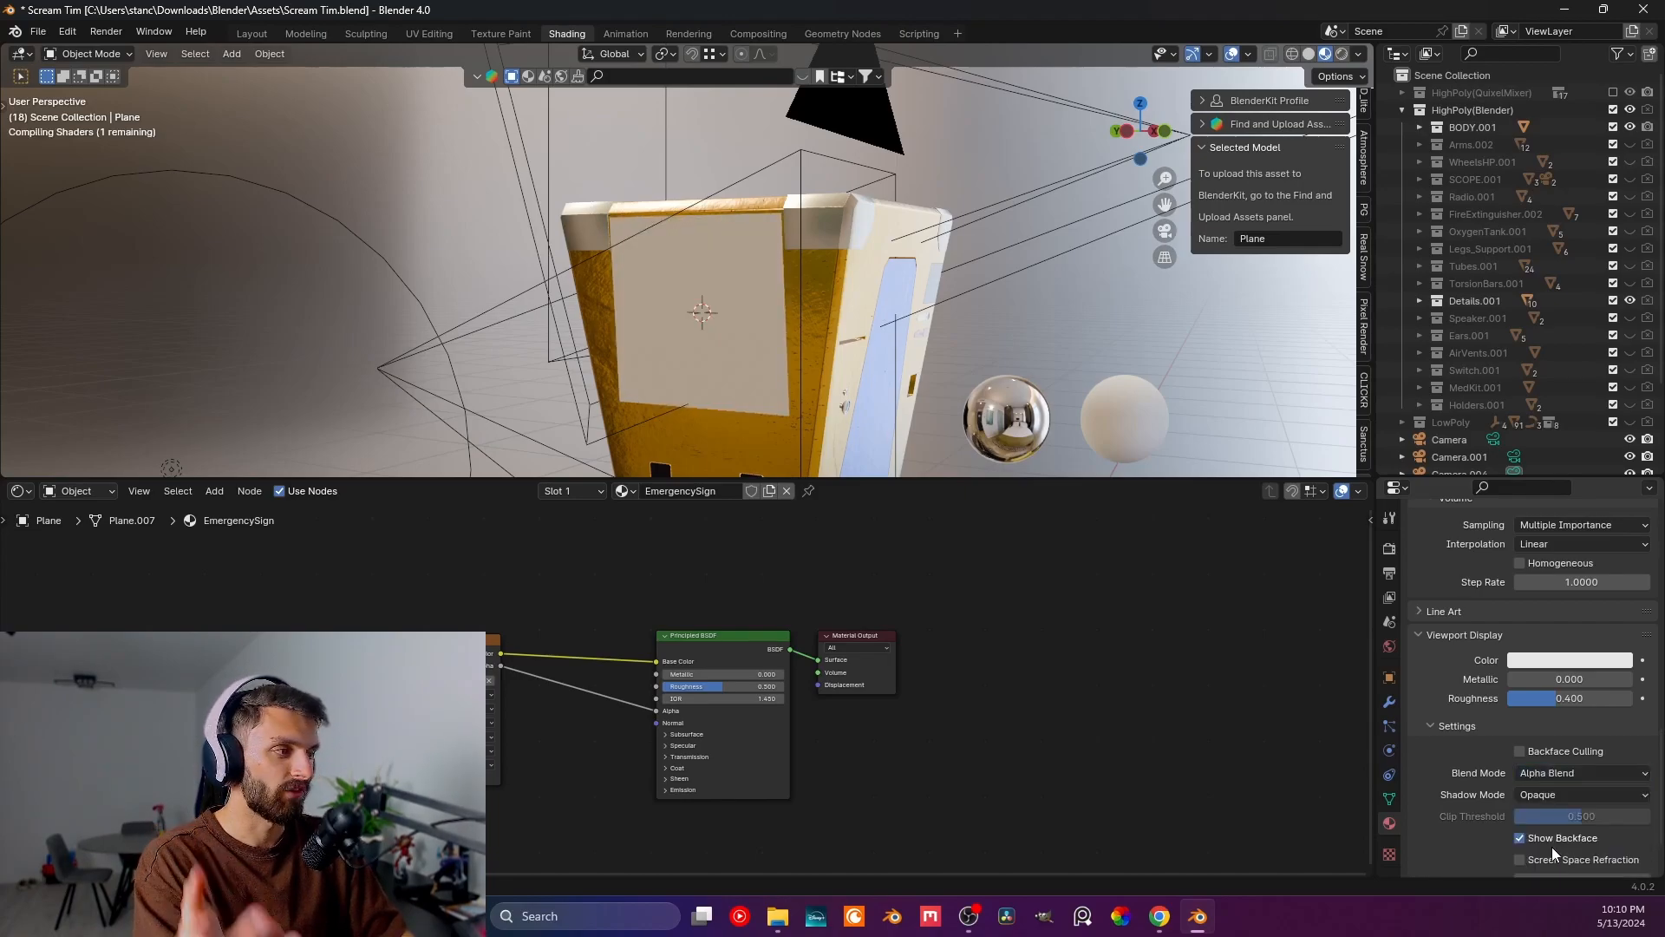
pyautogui.click(1553, 772)
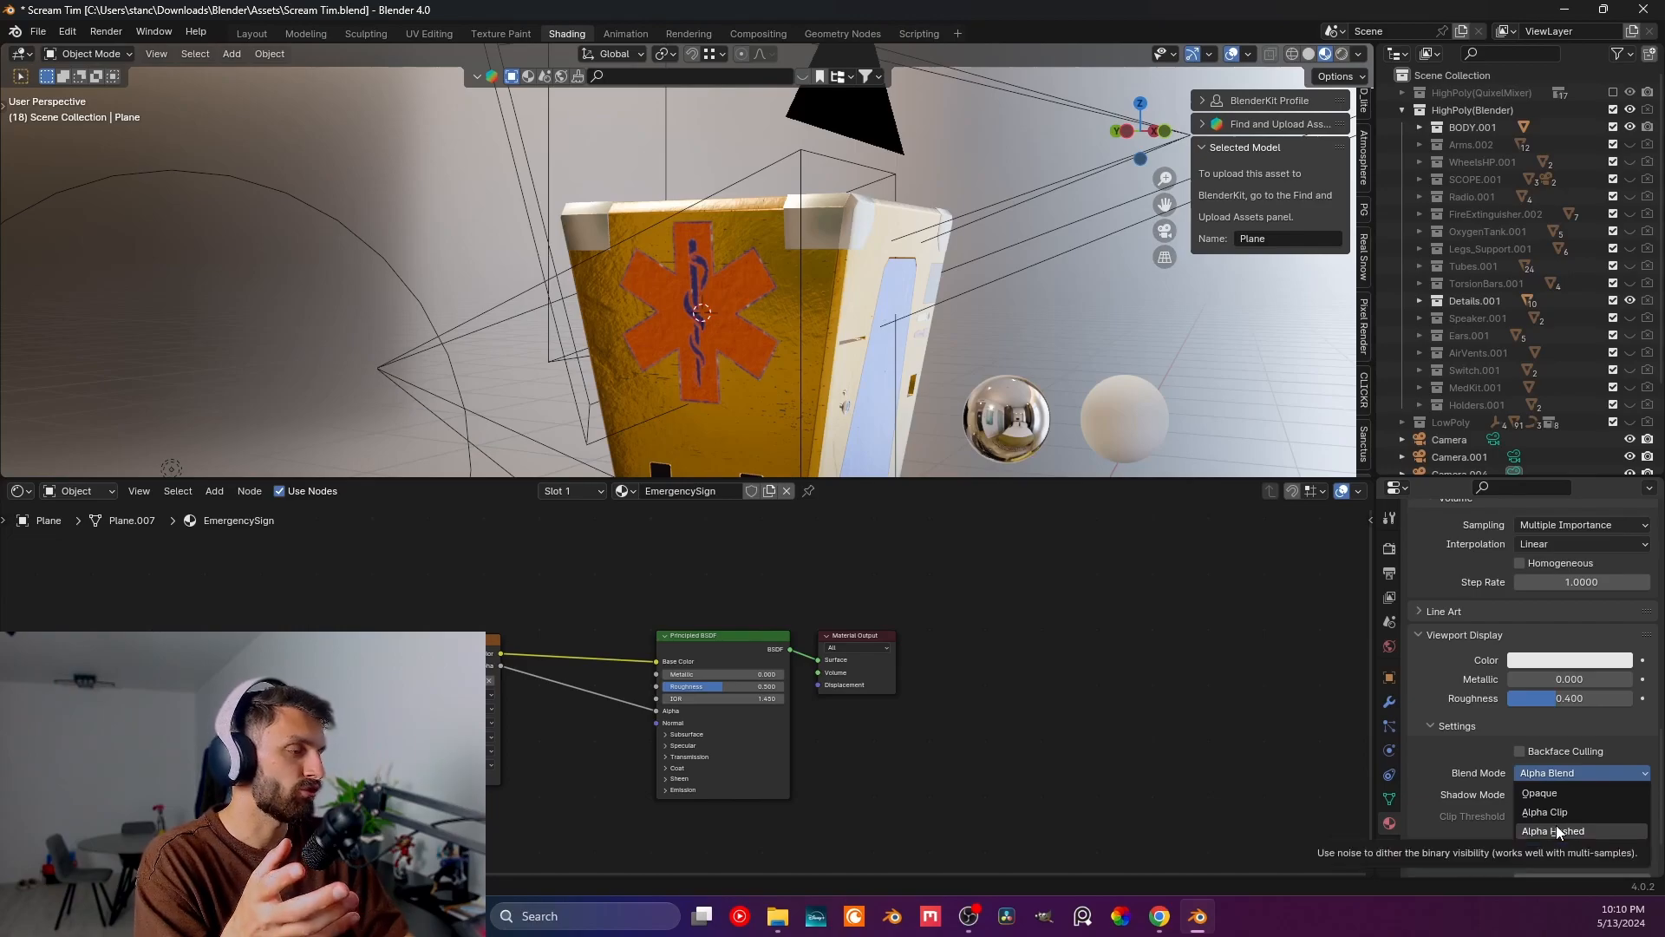
pyautogui.click(1556, 830)
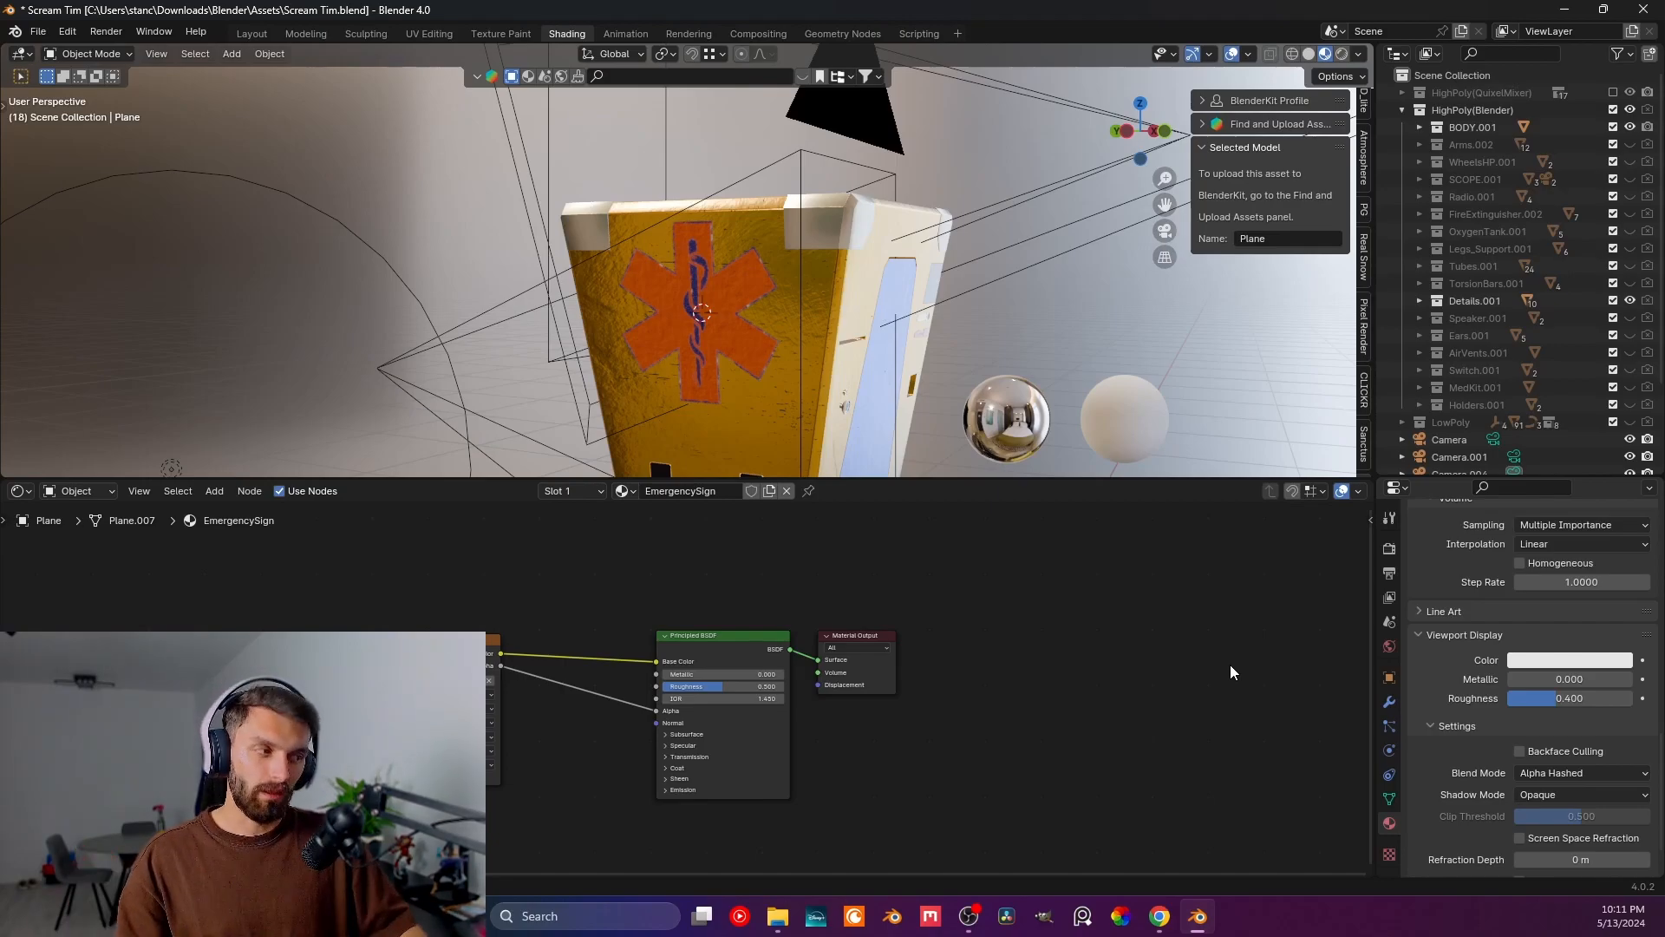
# - Examine the decals around the body, including the emergency sign, the dog drawing and the 101 graphic, and locate the sign's plane in the object list
pyautogui.moveTo(747, 357); pyautogui.dragTo(739, 300, button='middle')
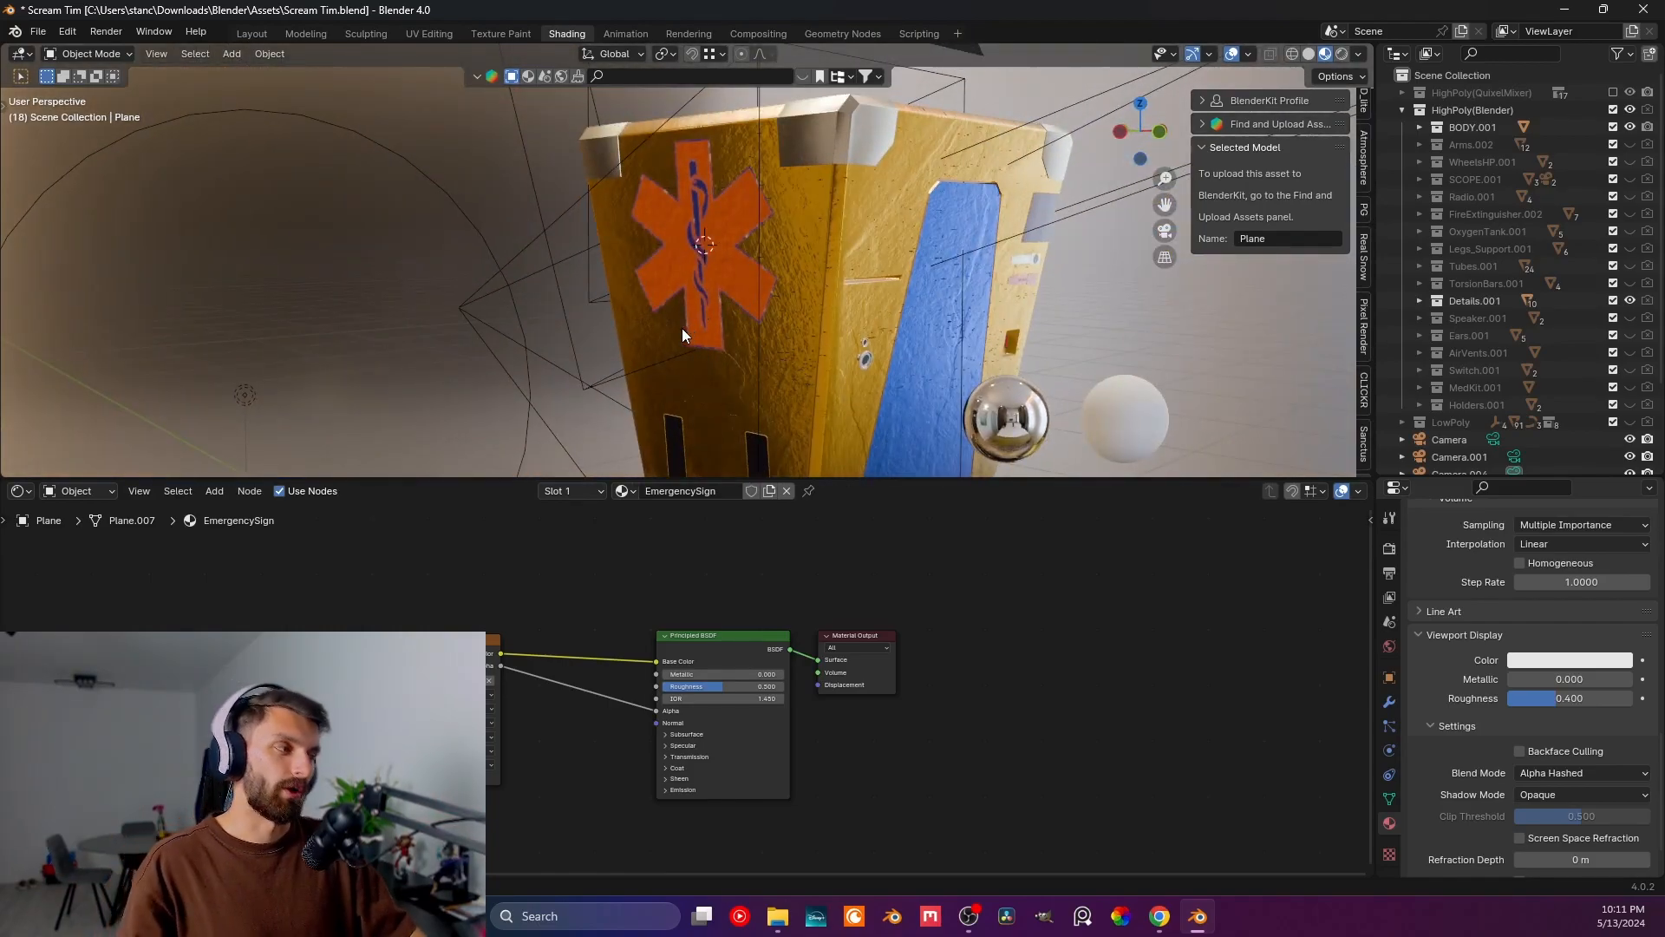
pyautogui.moveTo(600, 438); pyautogui.dragTo(747, 360, button='middle')
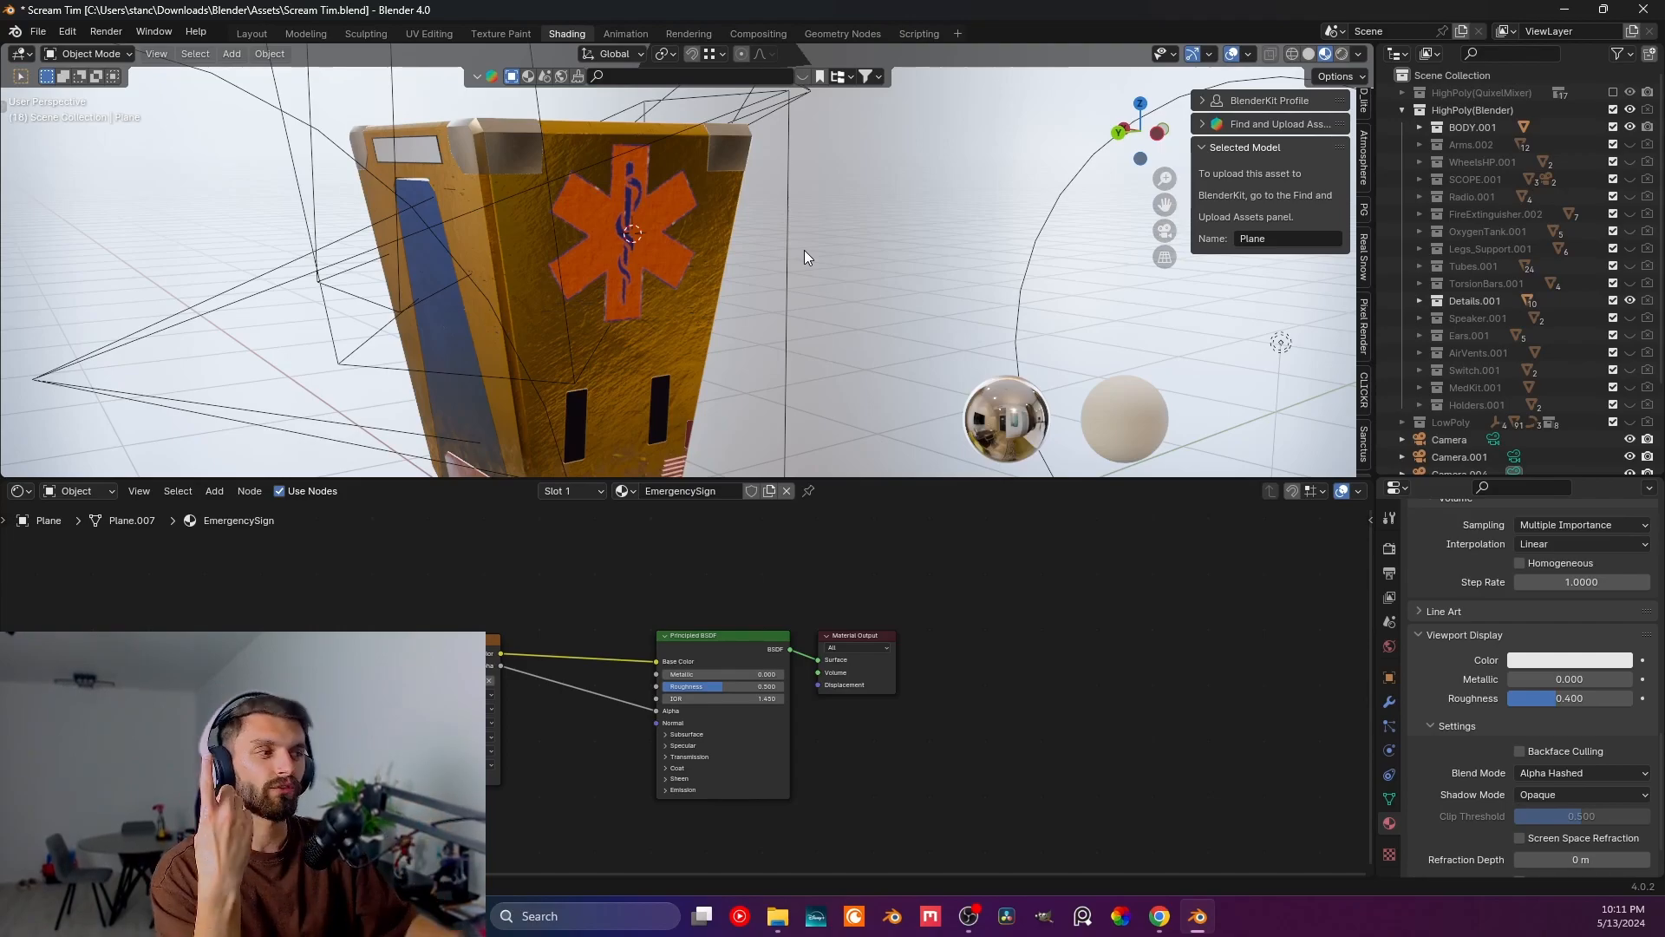
pyautogui.moveTo(781, 247); pyautogui.dragTo(871, 298, button='middle')
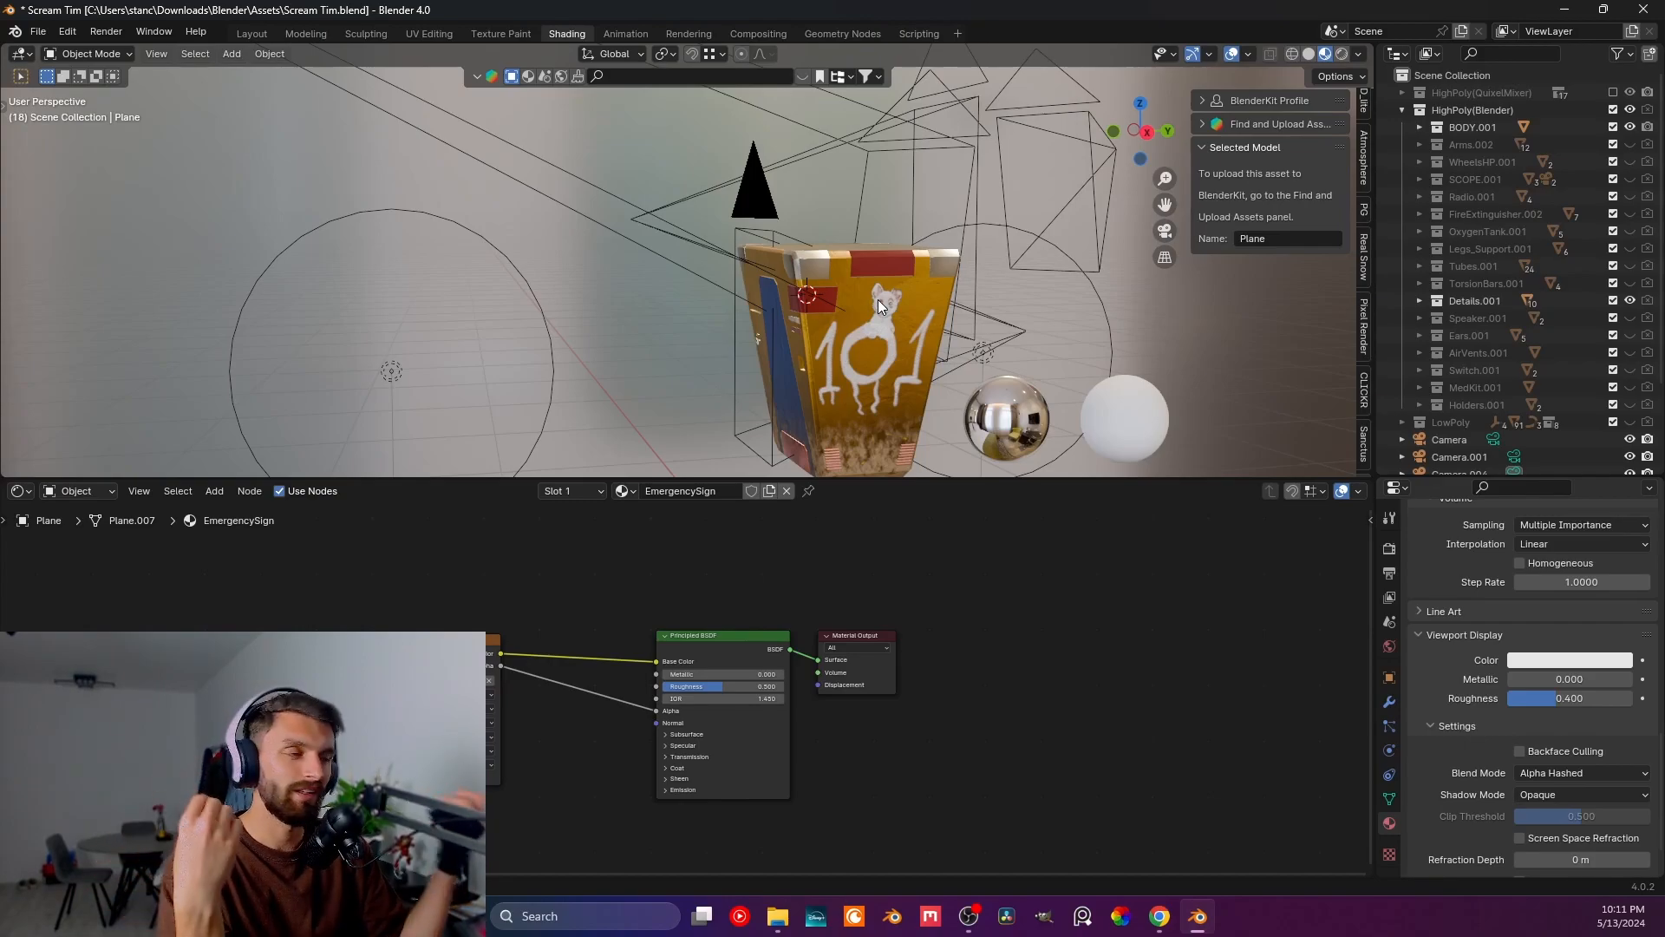
pyautogui.scroll(3, 1013, 338)
pyautogui.keyDown('shift'); pyautogui.moveTo(1016, 340); pyautogui.dragTo(481, 351, button='middle'); pyautogui.keyUp('shift')
pyautogui.scroll(4, 708, 300)
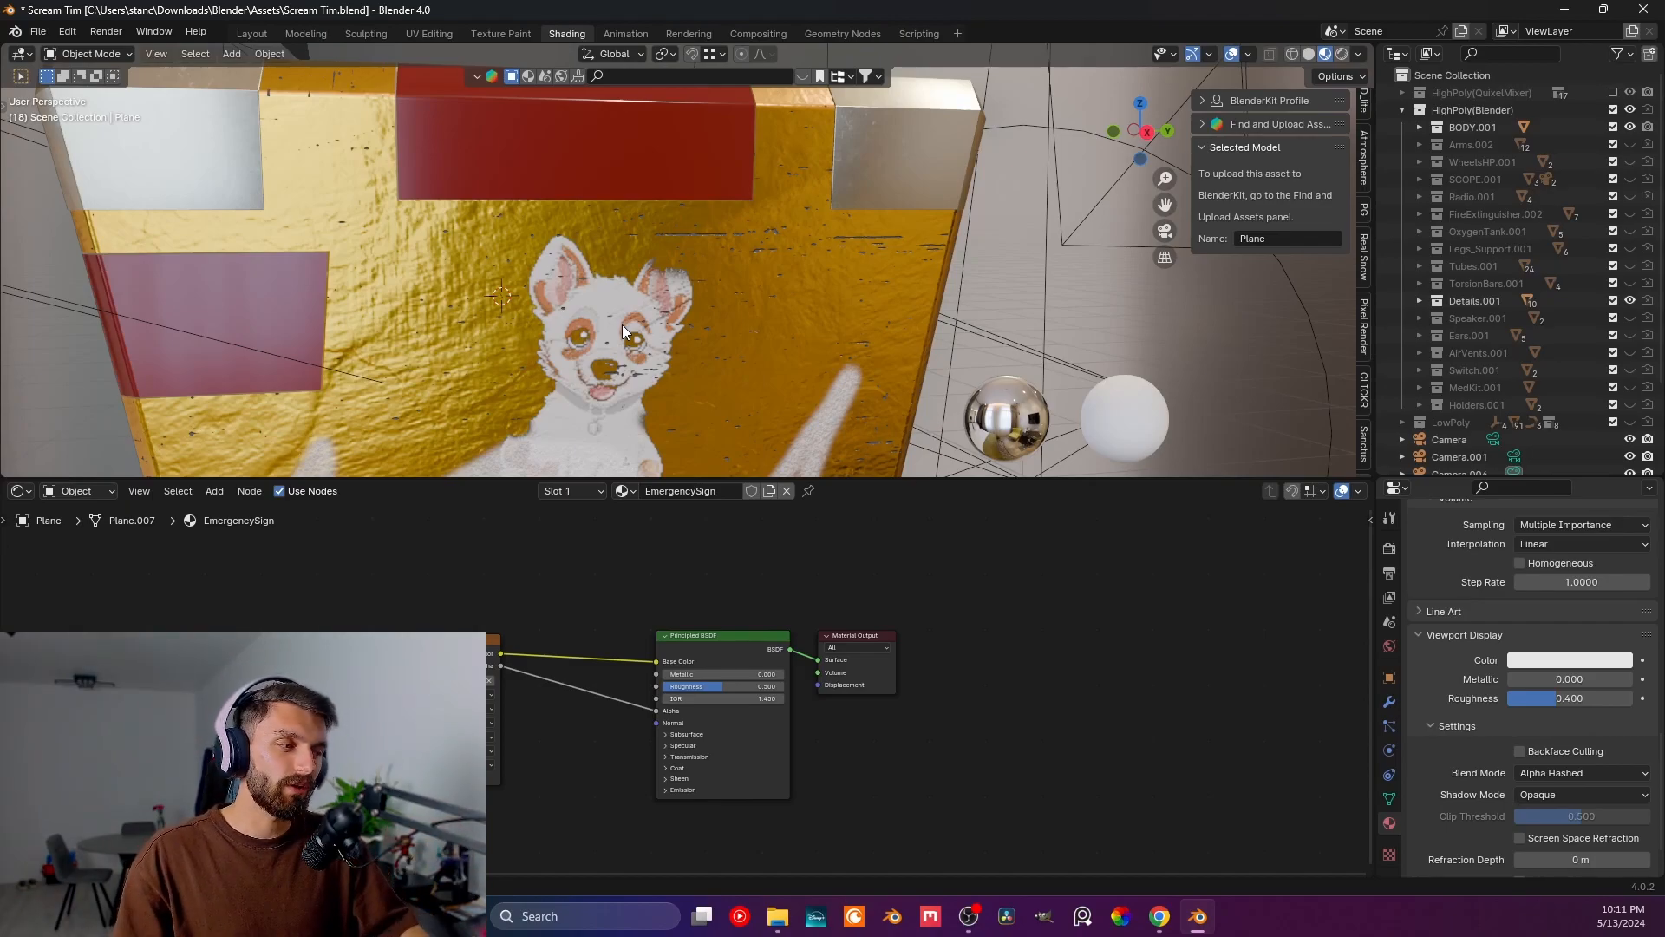
pyautogui.moveTo(471, 321); pyautogui.dragTo(529, 275, button='middle')
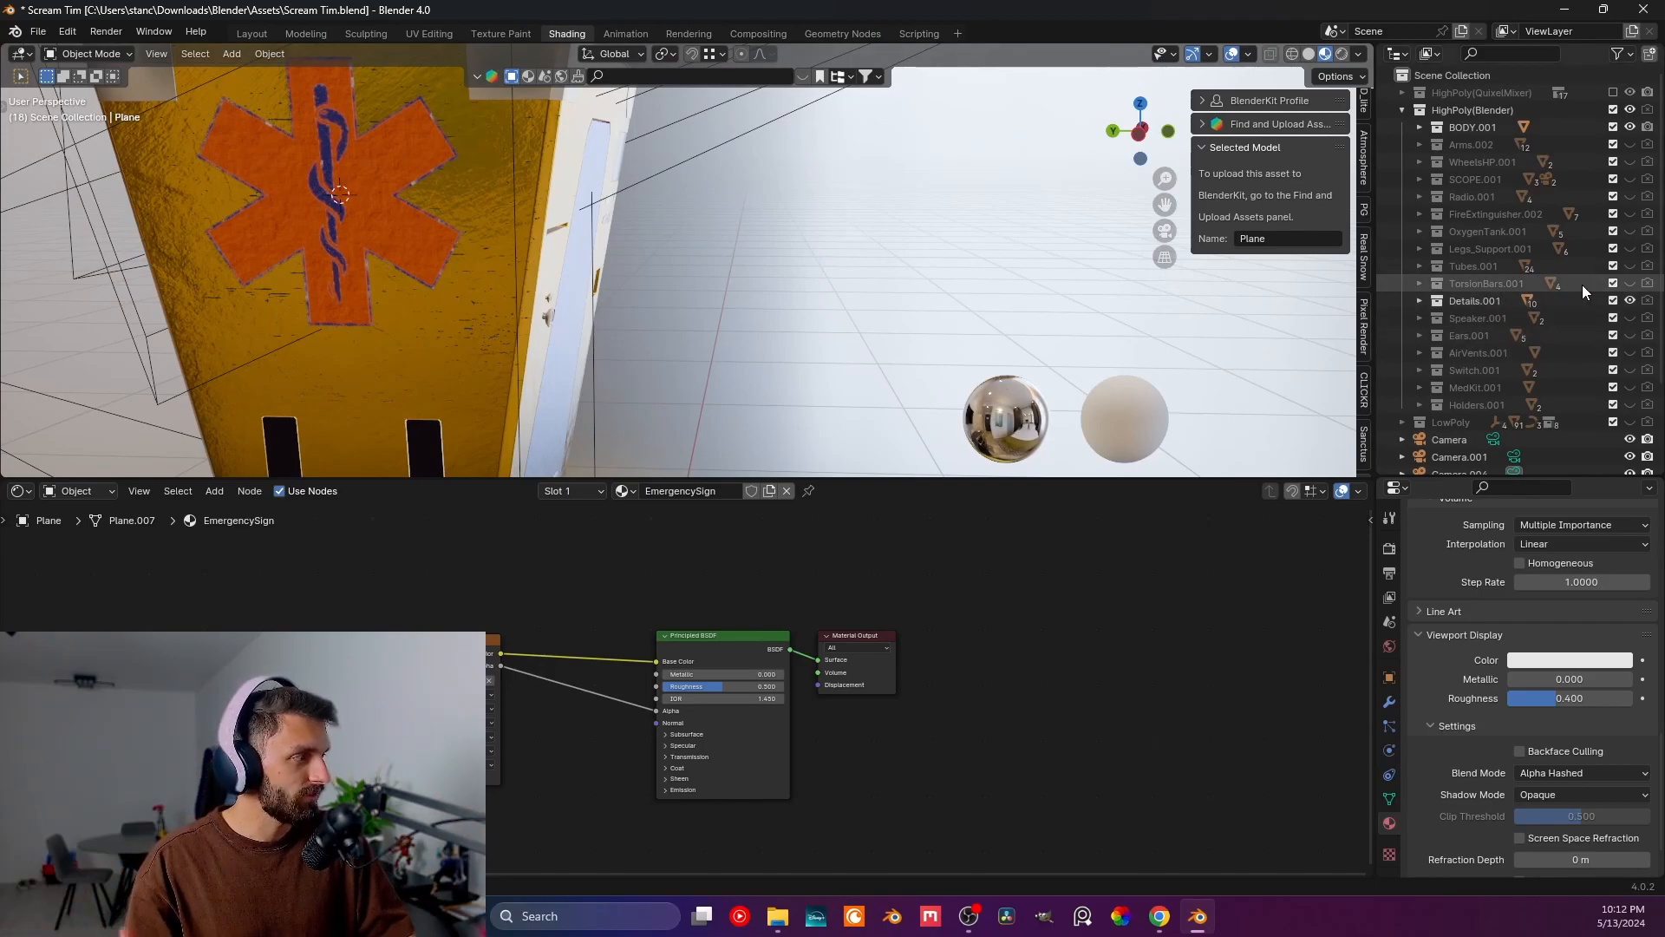
pyautogui.moveTo(1660, 353); pyautogui.dragTo(1649, 505)
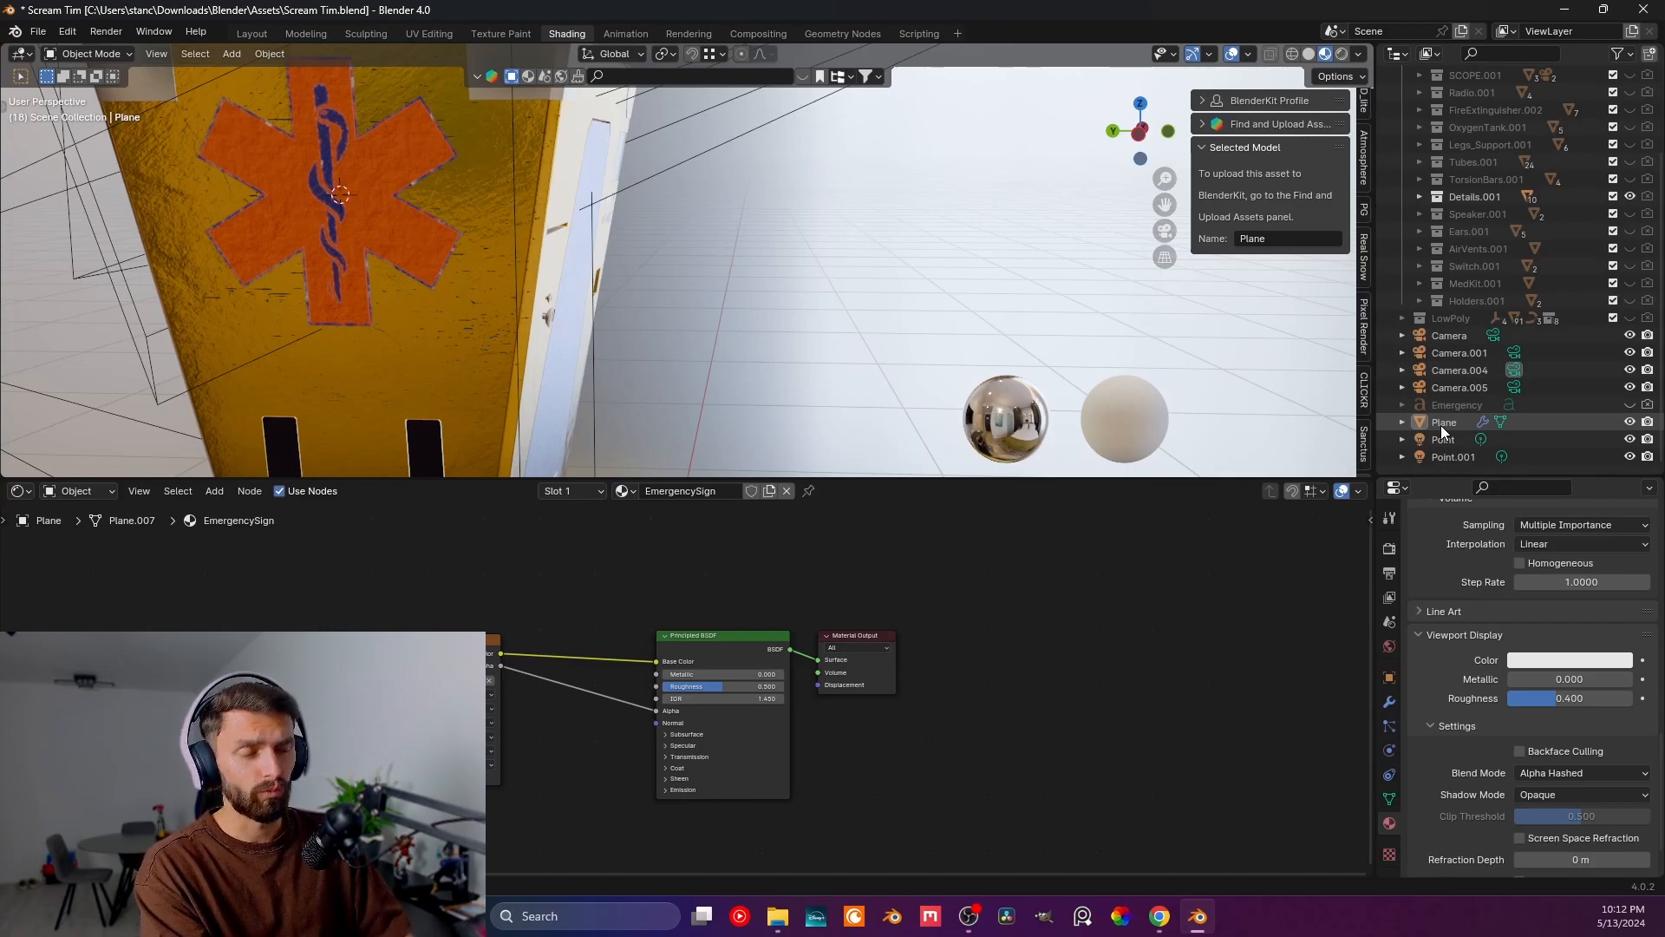
pyautogui.moveTo(946, 333); pyautogui.dragTo(737, 317, button='middle')
pyautogui.scroll(-1, 897, 314)
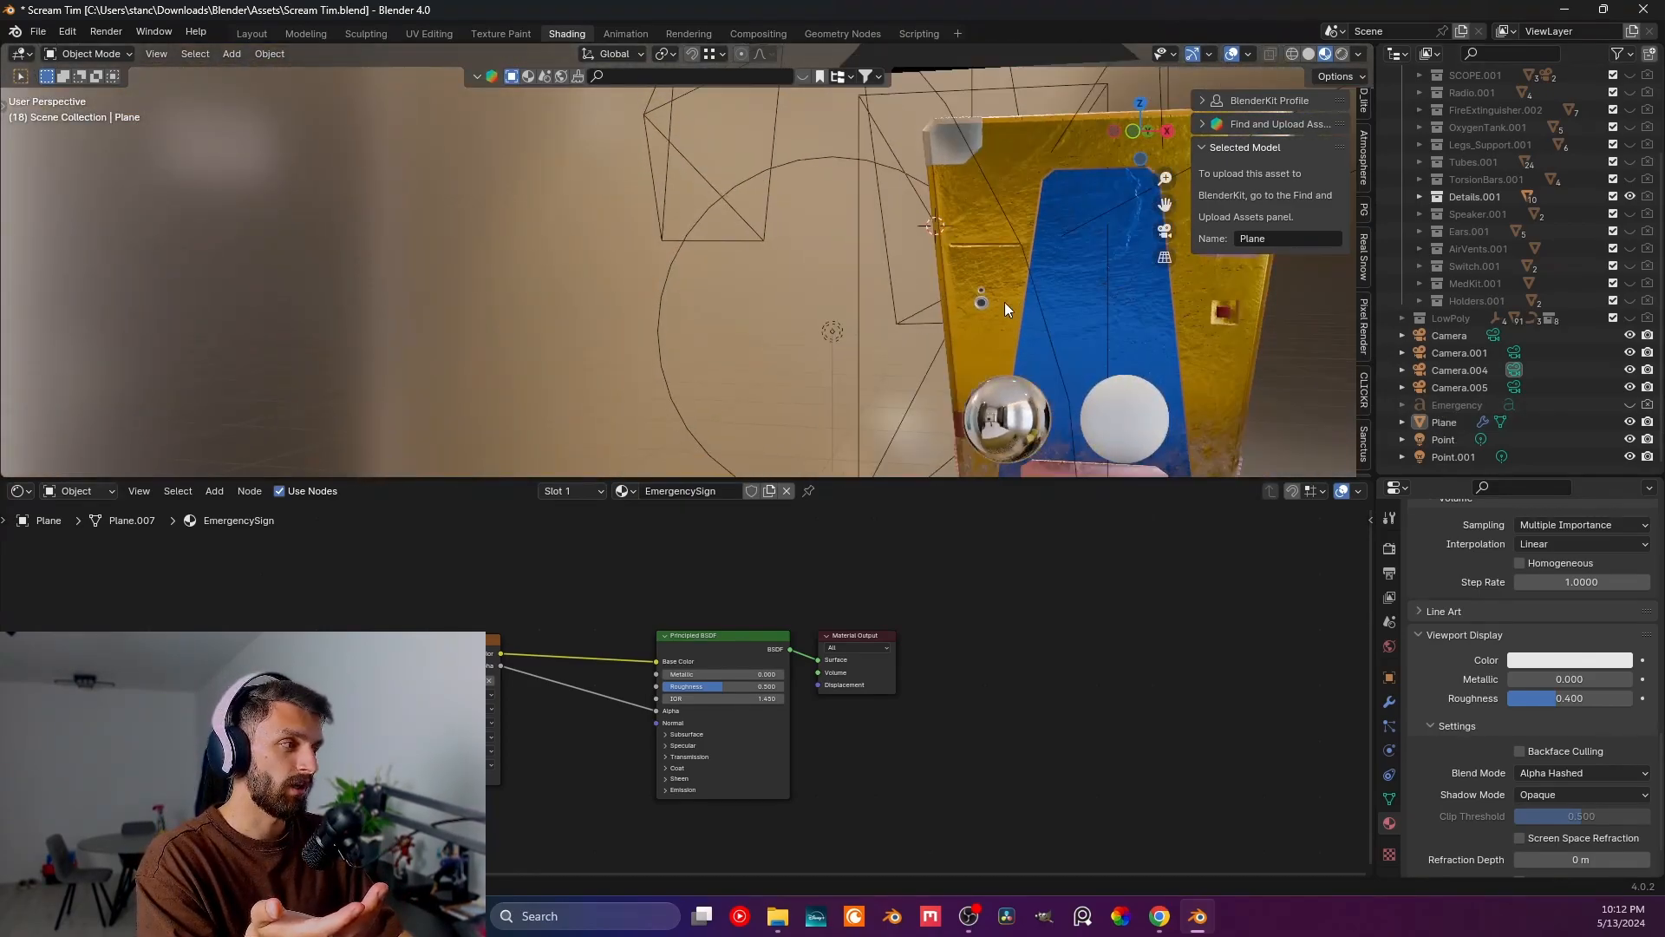
pyautogui.moveTo(1017, 300); pyautogui.dragTo(973, 308, button='middle')
pyautogui.rightClick(973, 309)
pyautogui.moveTo(874, 213); pyautogui.dragTo(1003, 246, button='middle')
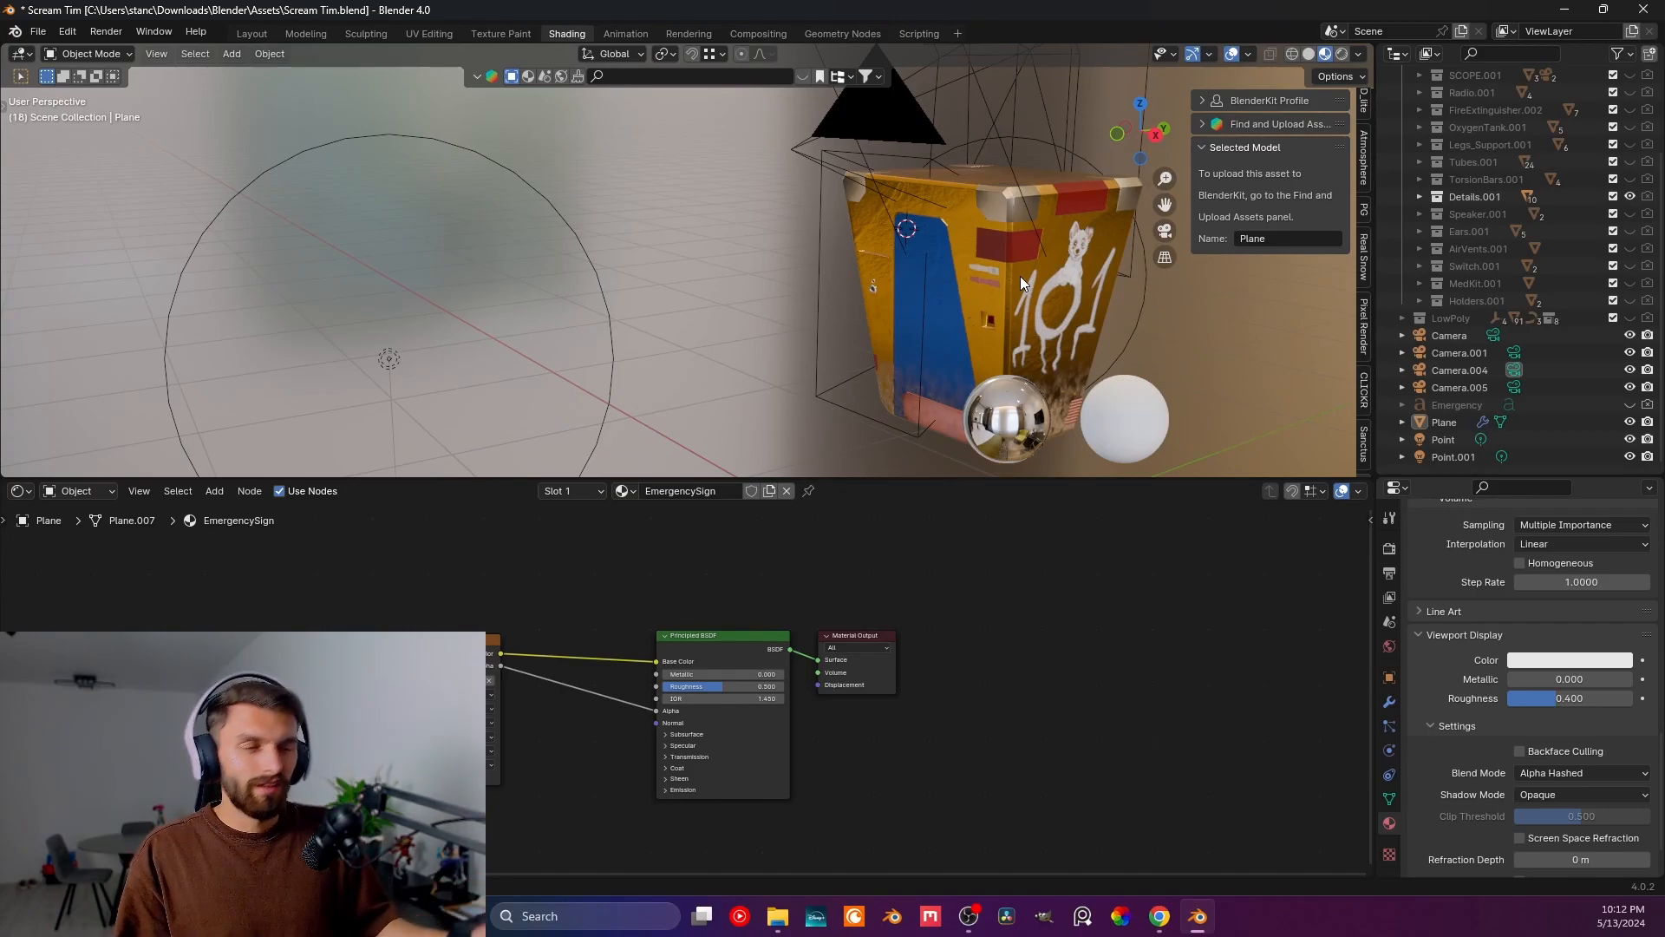
pyautogui.moveTo(975, 279); pyautogui.dragTo(788, 294, button='middle')
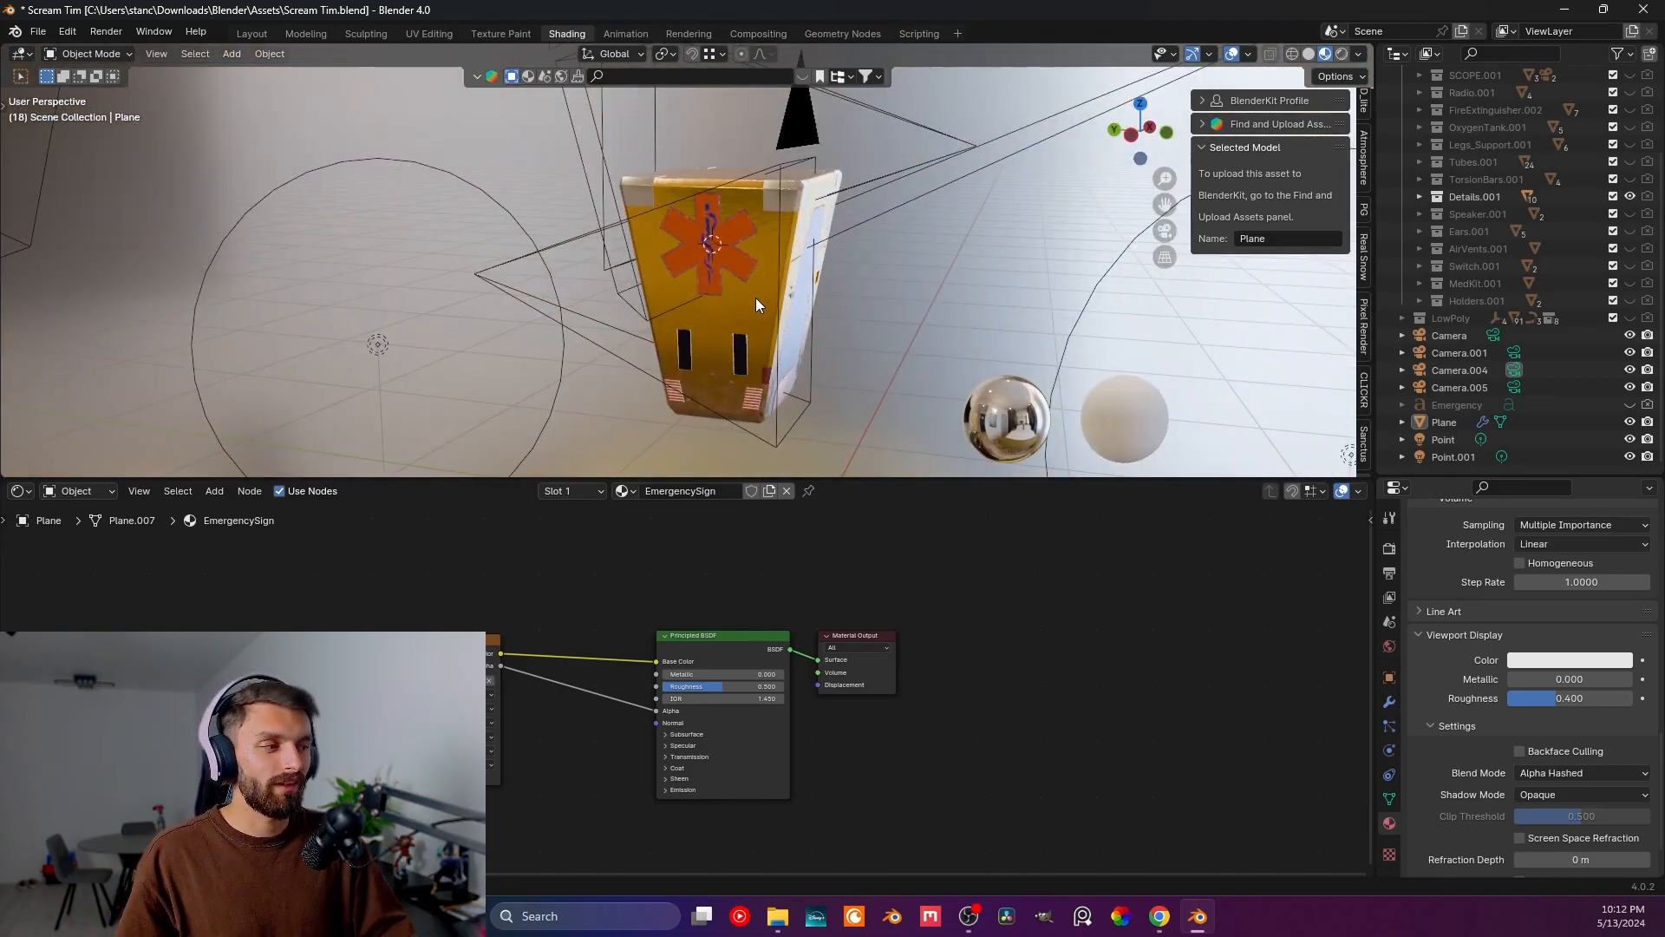
# - Rename the emergency sign's plane object as EmergencySign
pyautogui.scroll(4, 755, 298)
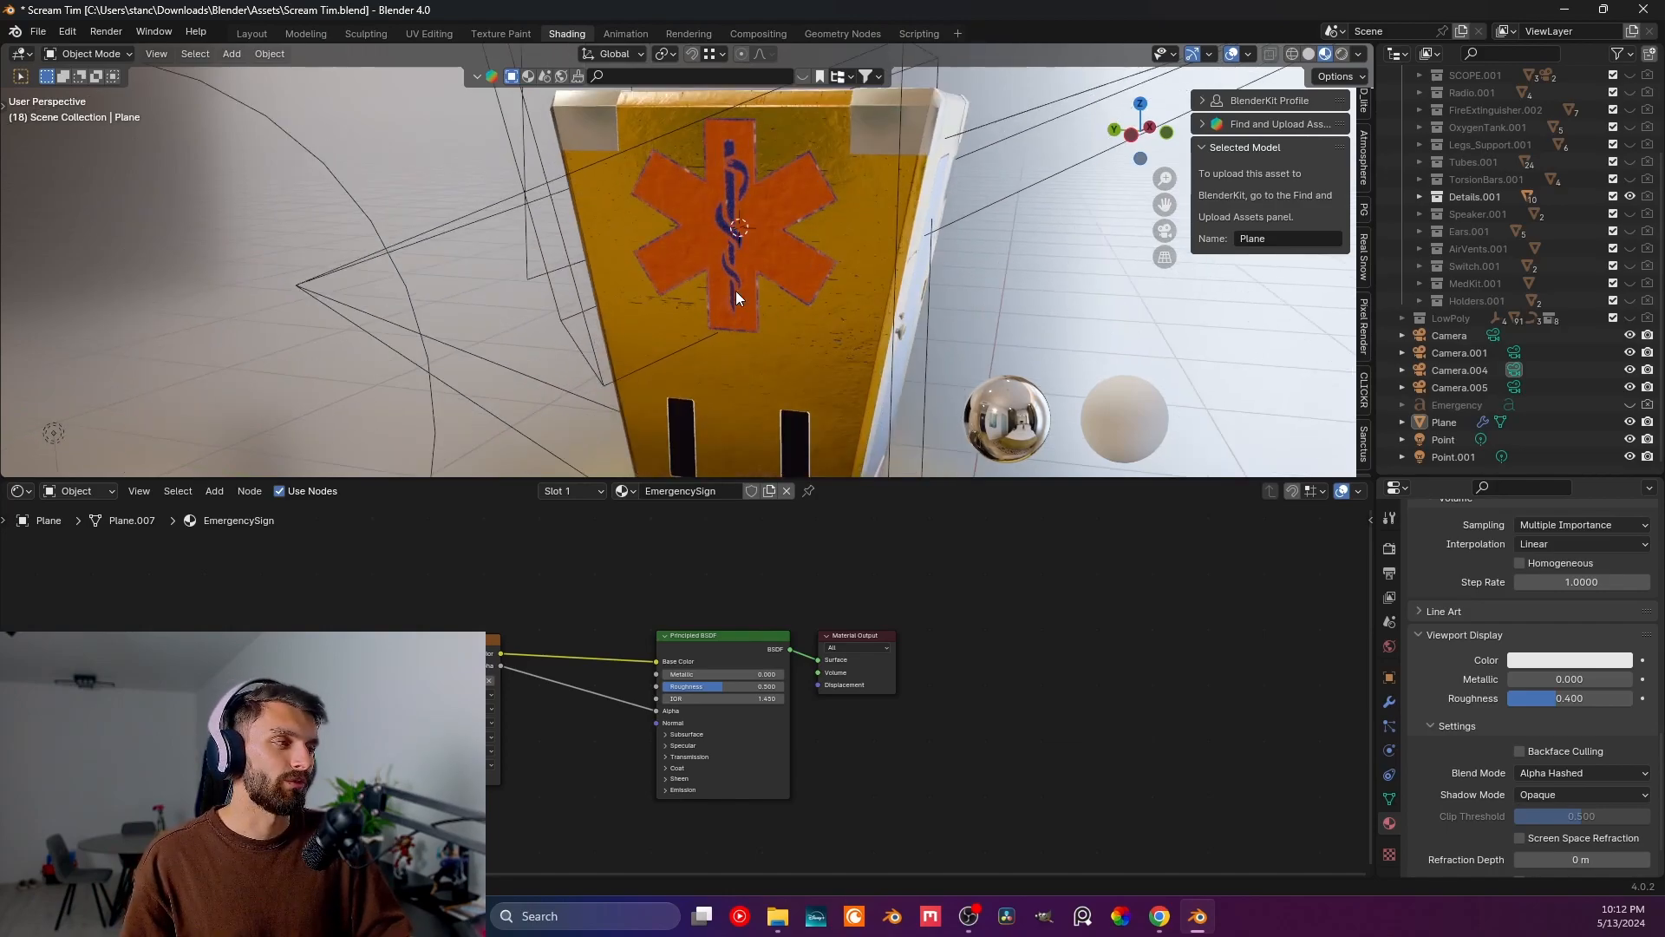
pyautogui.keyDown('shift'); pyautogui.moveTo(746, 289); pyautogui.dragTo(607, 306, button='middle'); pyautogui.keyUp('shift')
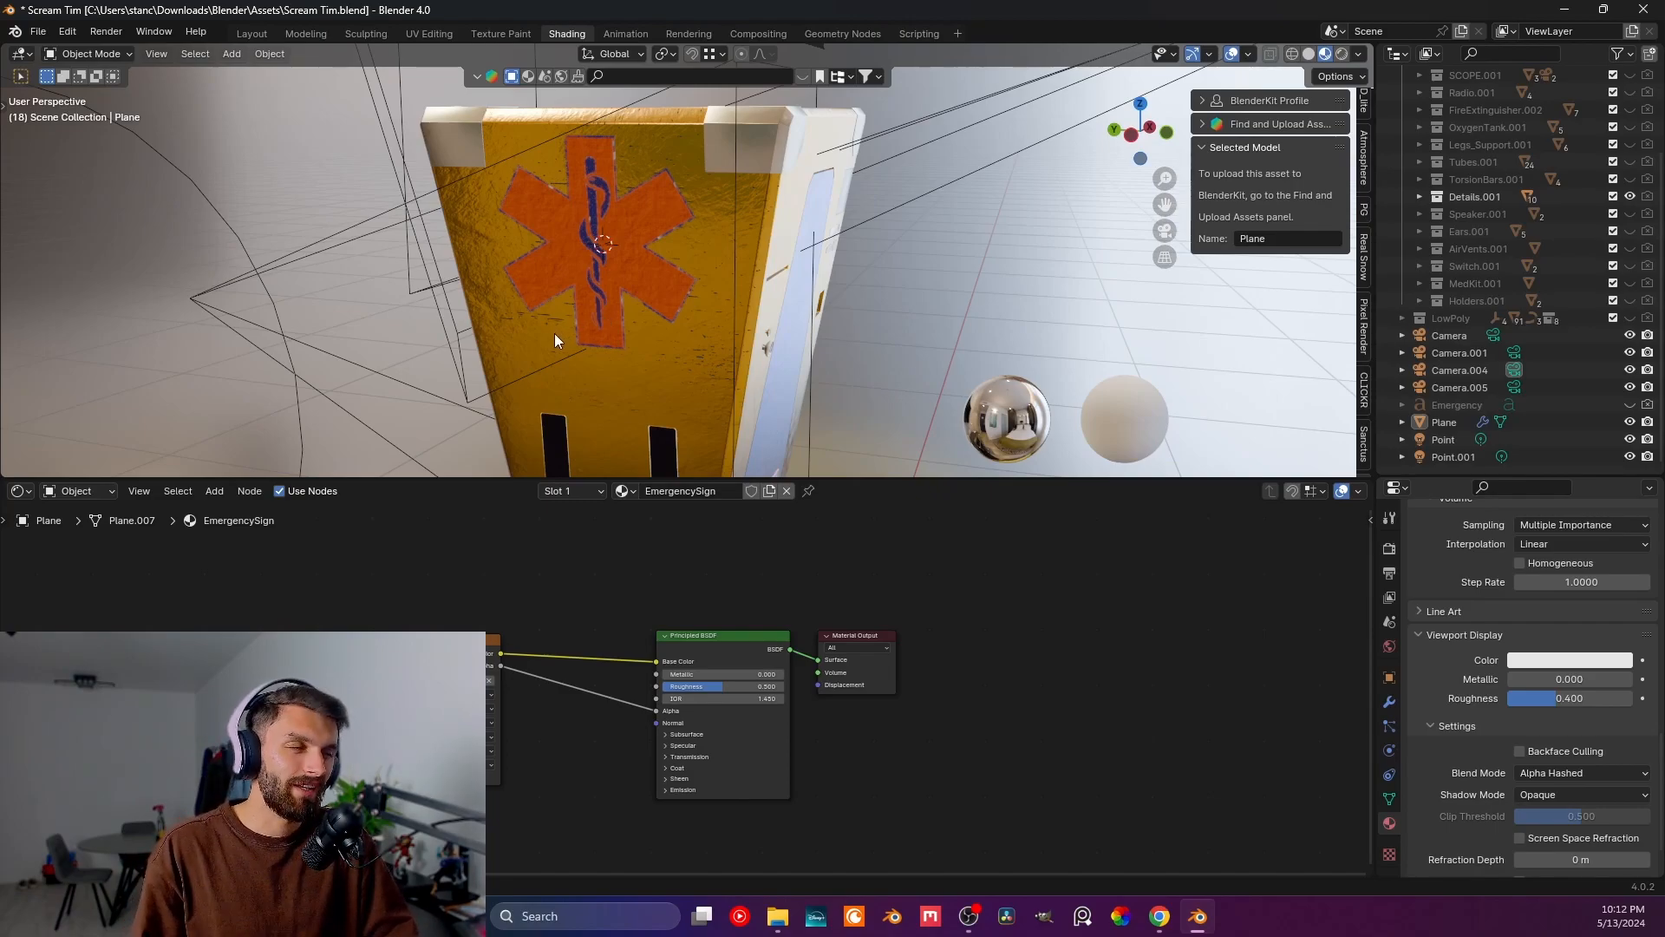
pyautogui.click(531, 327)
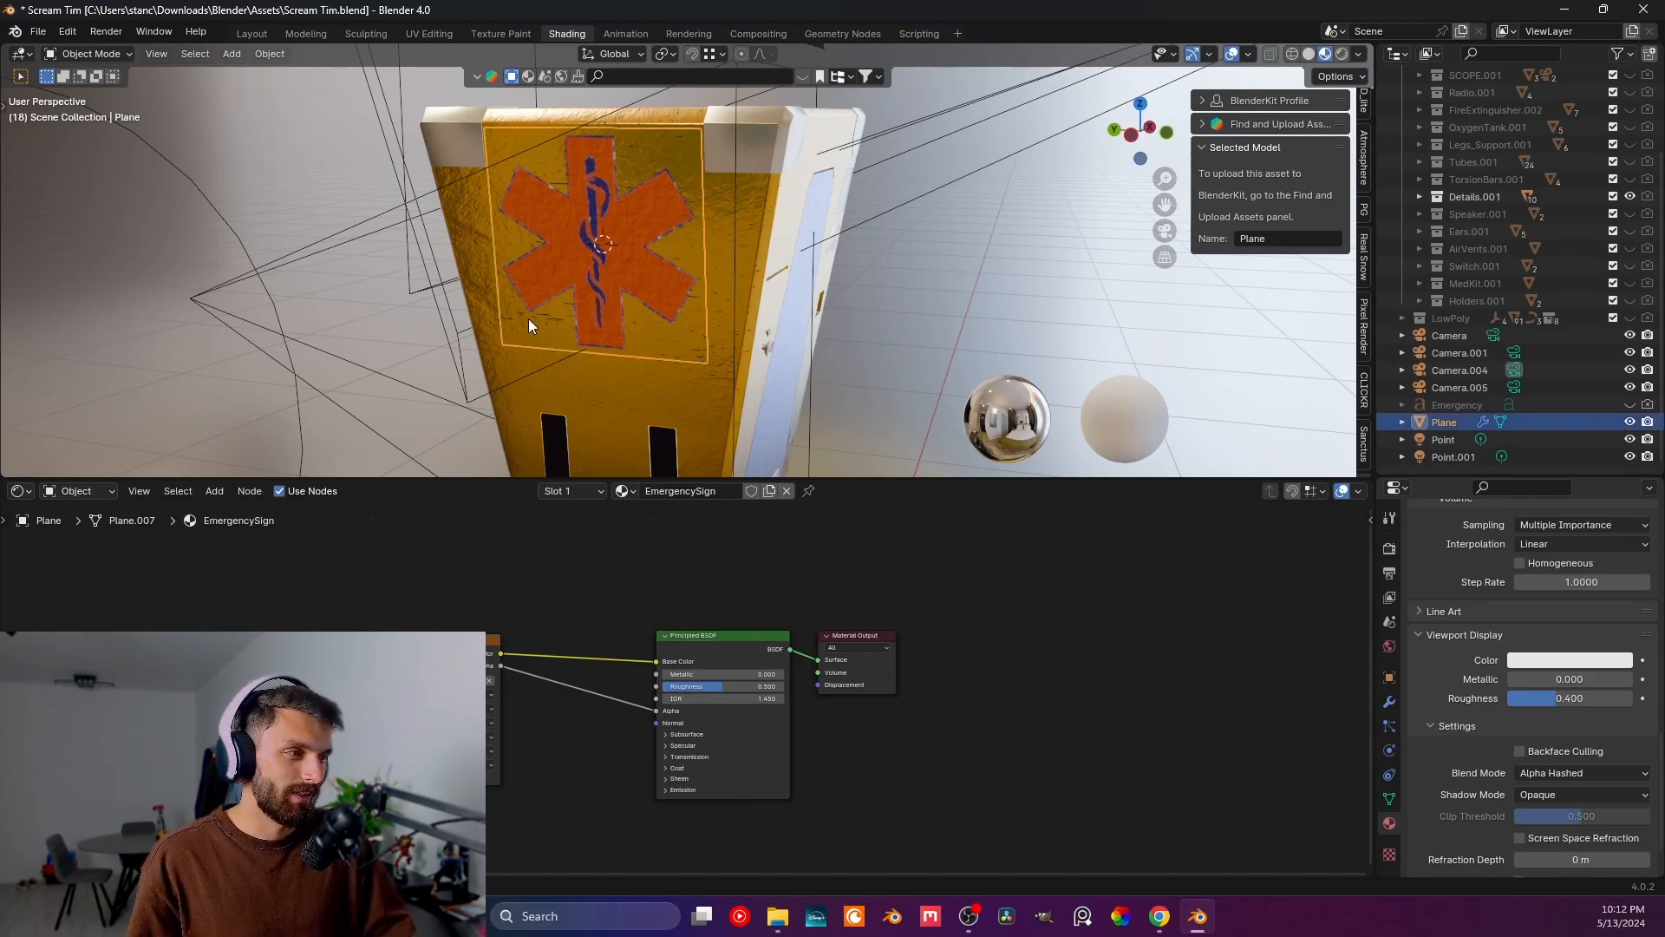
pyautogui.doubleClick(1446, 420)
pyautogui.write('Em')
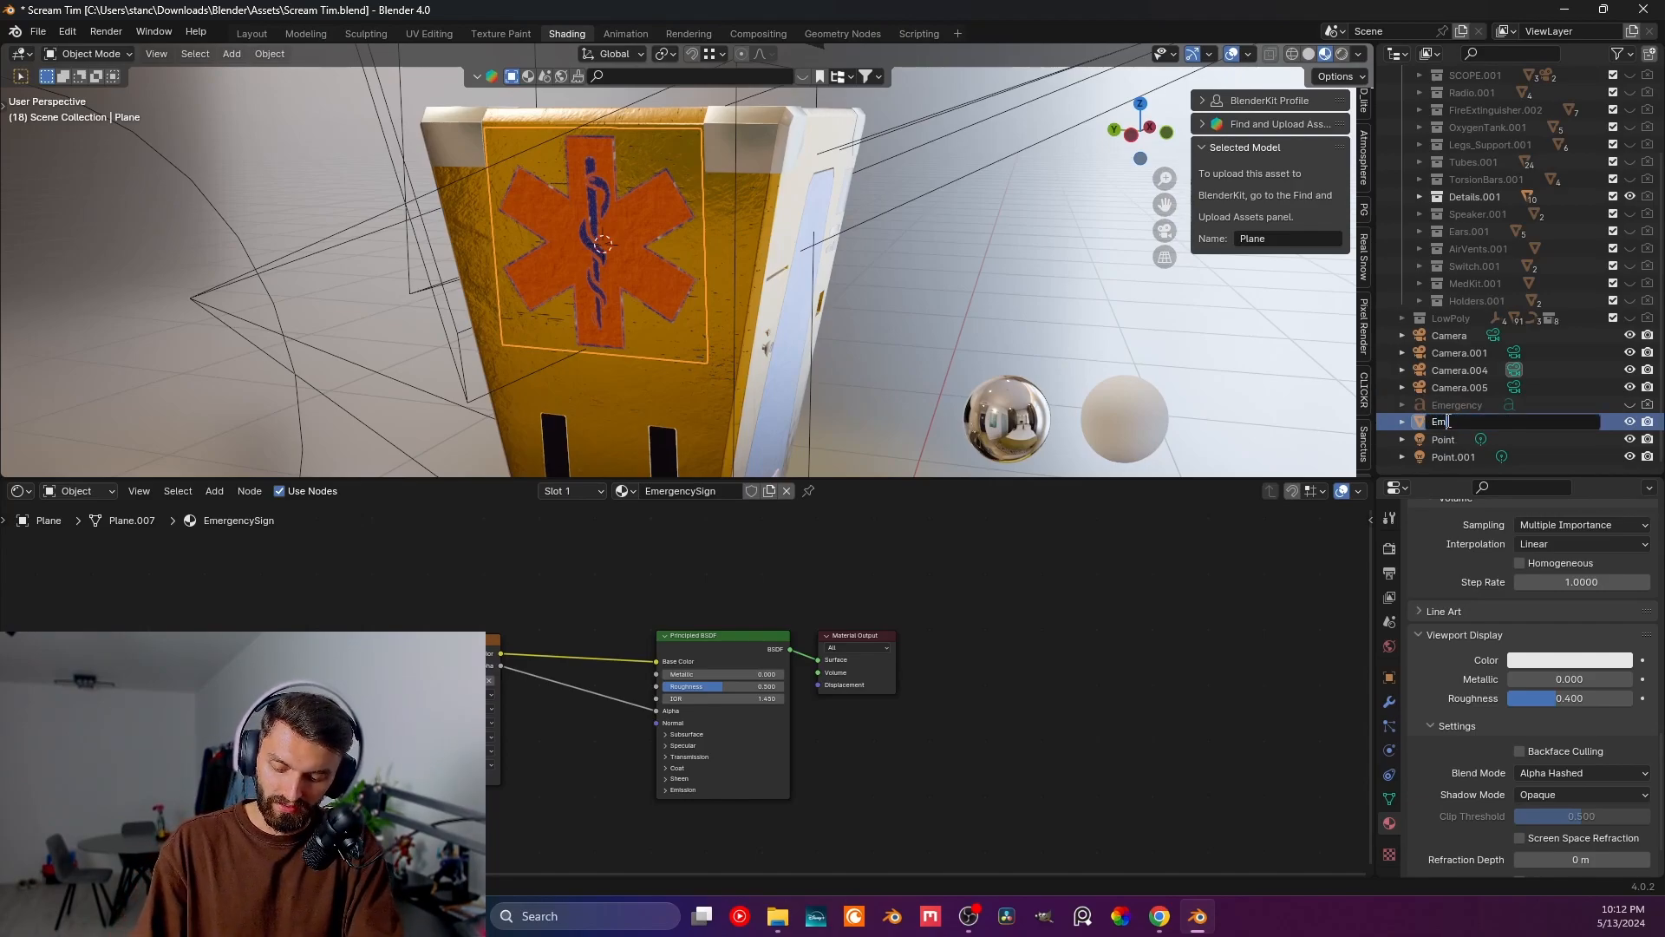
pyautogui.write('ergencySign')
pyautogui.press('Return')
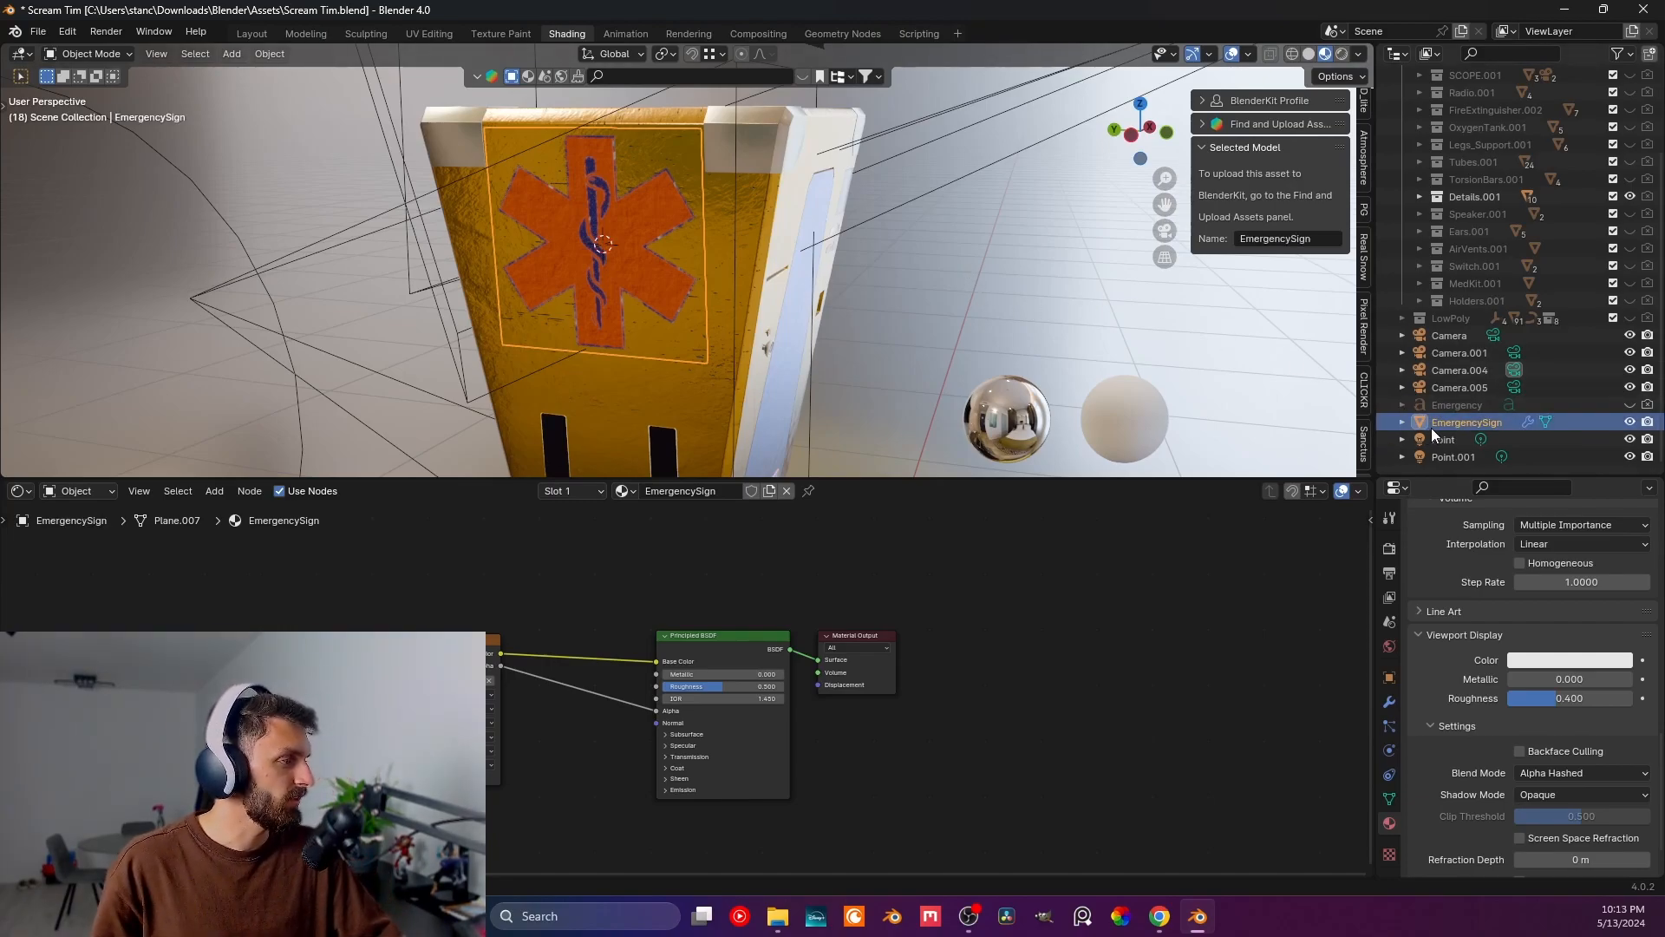
# - Create a collection named Decals inside HighPoly(Blender) and place the EmergencySign object in it
pyautogui.moveTo(1447, 423)
pyautogui.mouseDown()
pyautogui.moveTo(1470, 176)
pyautogui.moveTo(1448, 424)
pyautogui.mouseUp()
pyautogui.scroll(5, 1474, 260)
pyautogui.click(1474, 110)
pyautogui.rightClick(1433, 116)
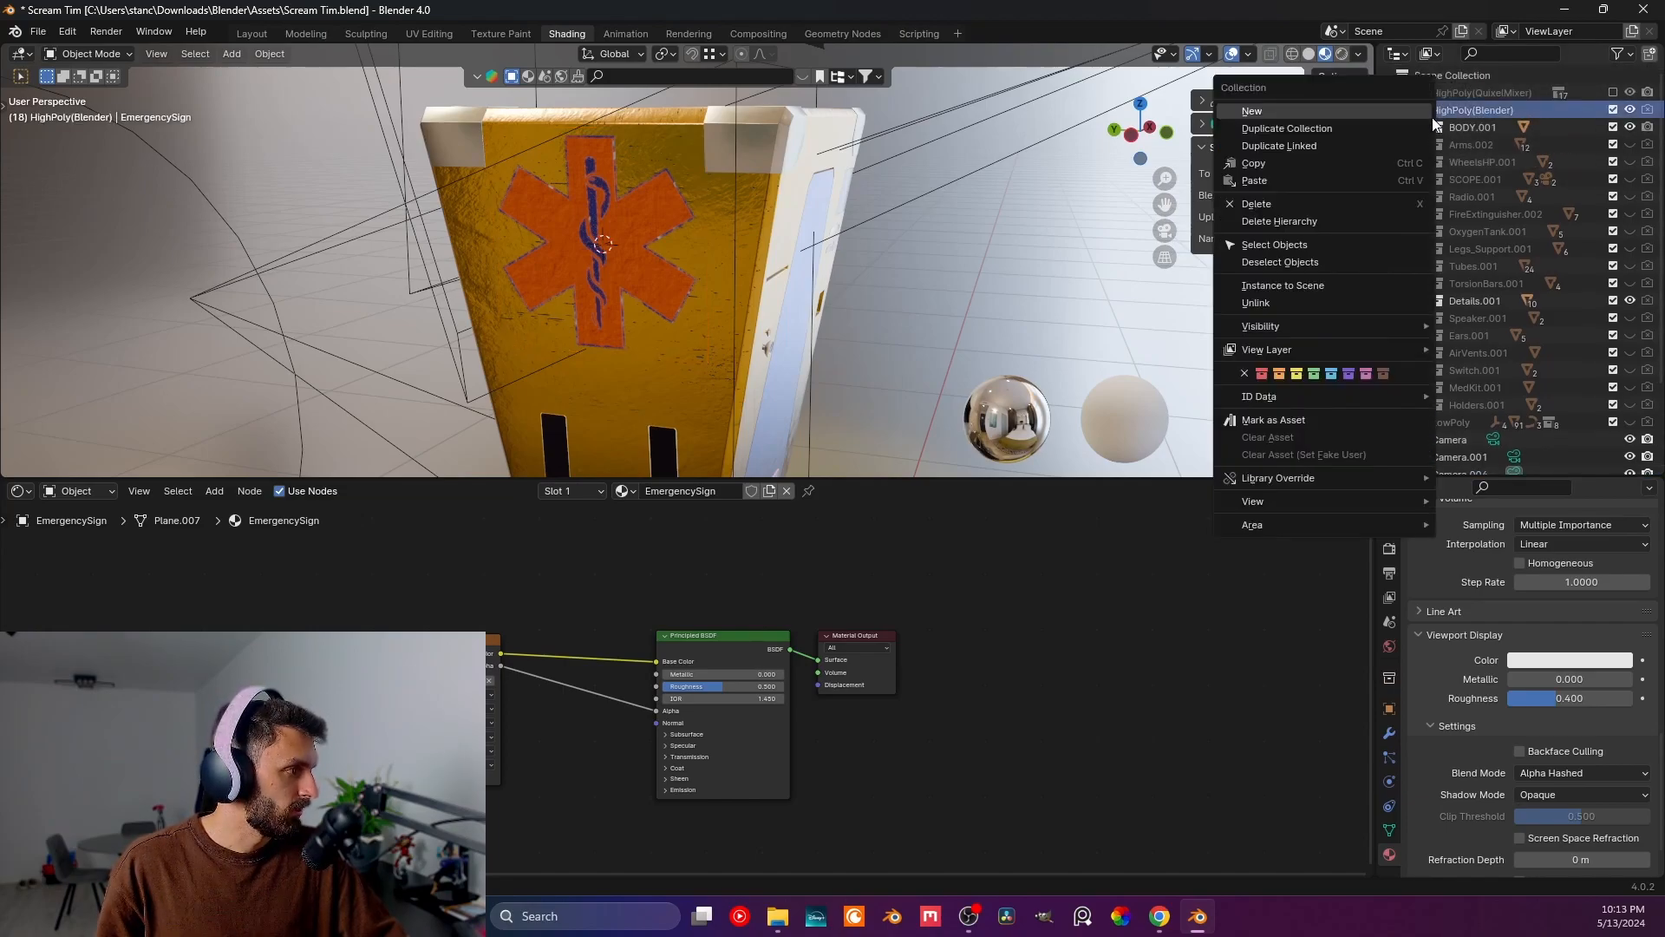
pyautogui.click(1409, 115)
pyautogui.doubleClick(1476, 423)
pyautogui.scroll(-3, 1476, 423)
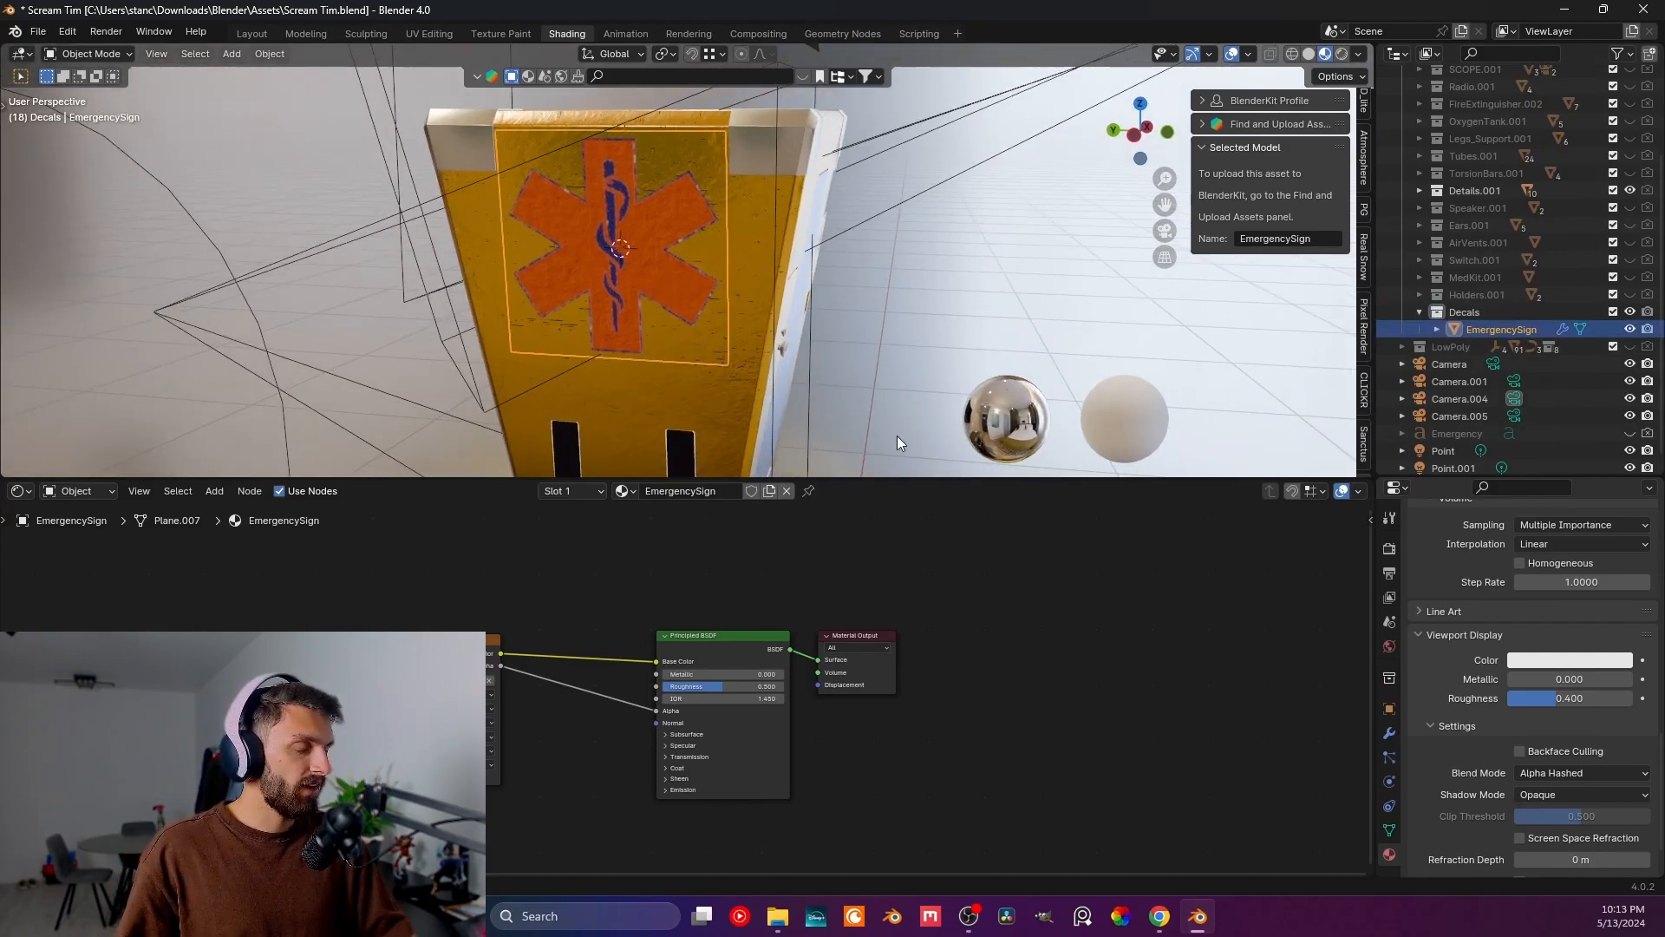
# - Scale the EmergencySign plane down uniformly to about 0.467
pyautogui.press('s')
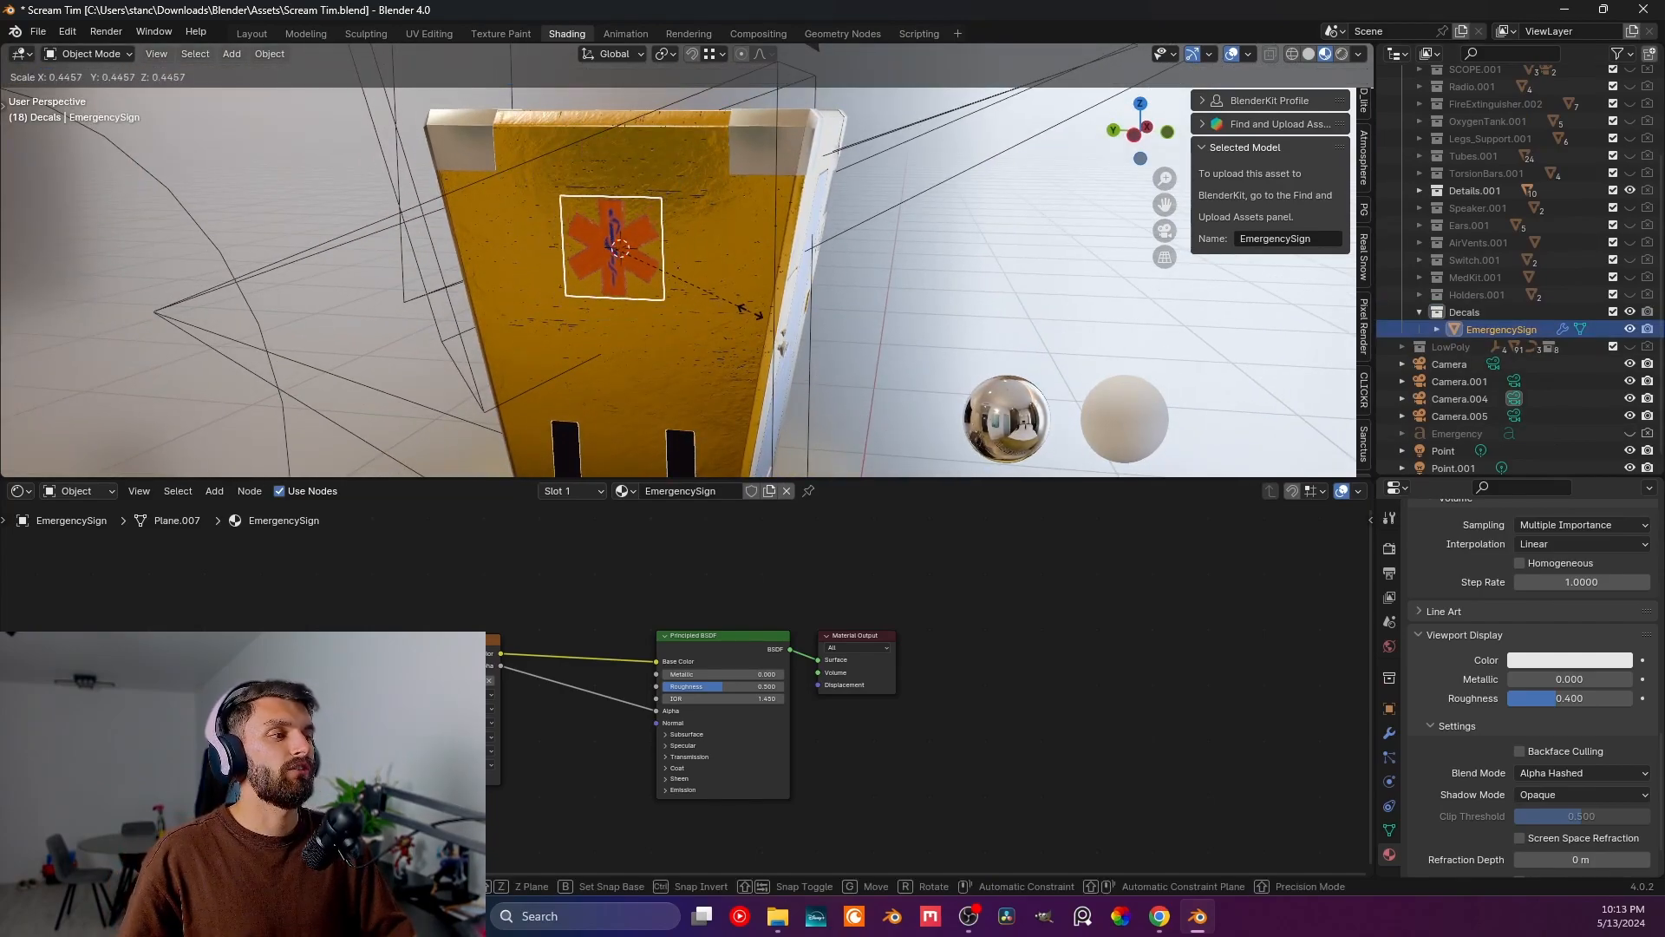
pyautogui.click(757, 315)
pyautogui.press('ctrl+KP_3')
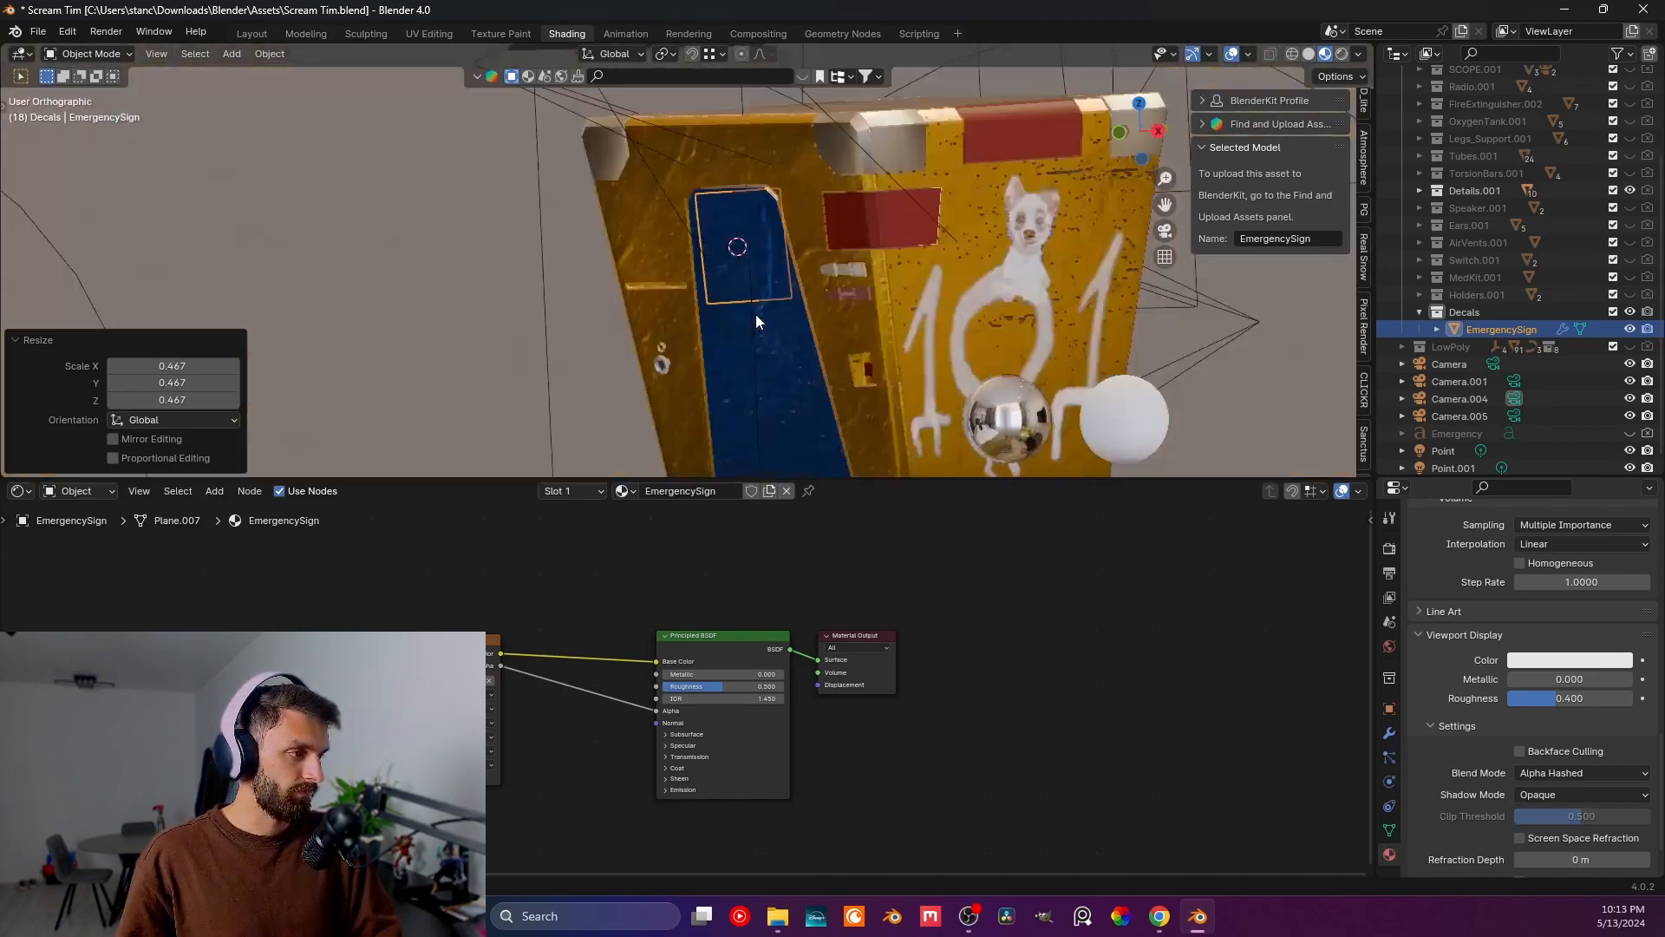
# - Move the EmergencySign plane to an upper corner of the body's side face, about 0.182 m along Y and 0.05 m up
pyautogui.press('g')
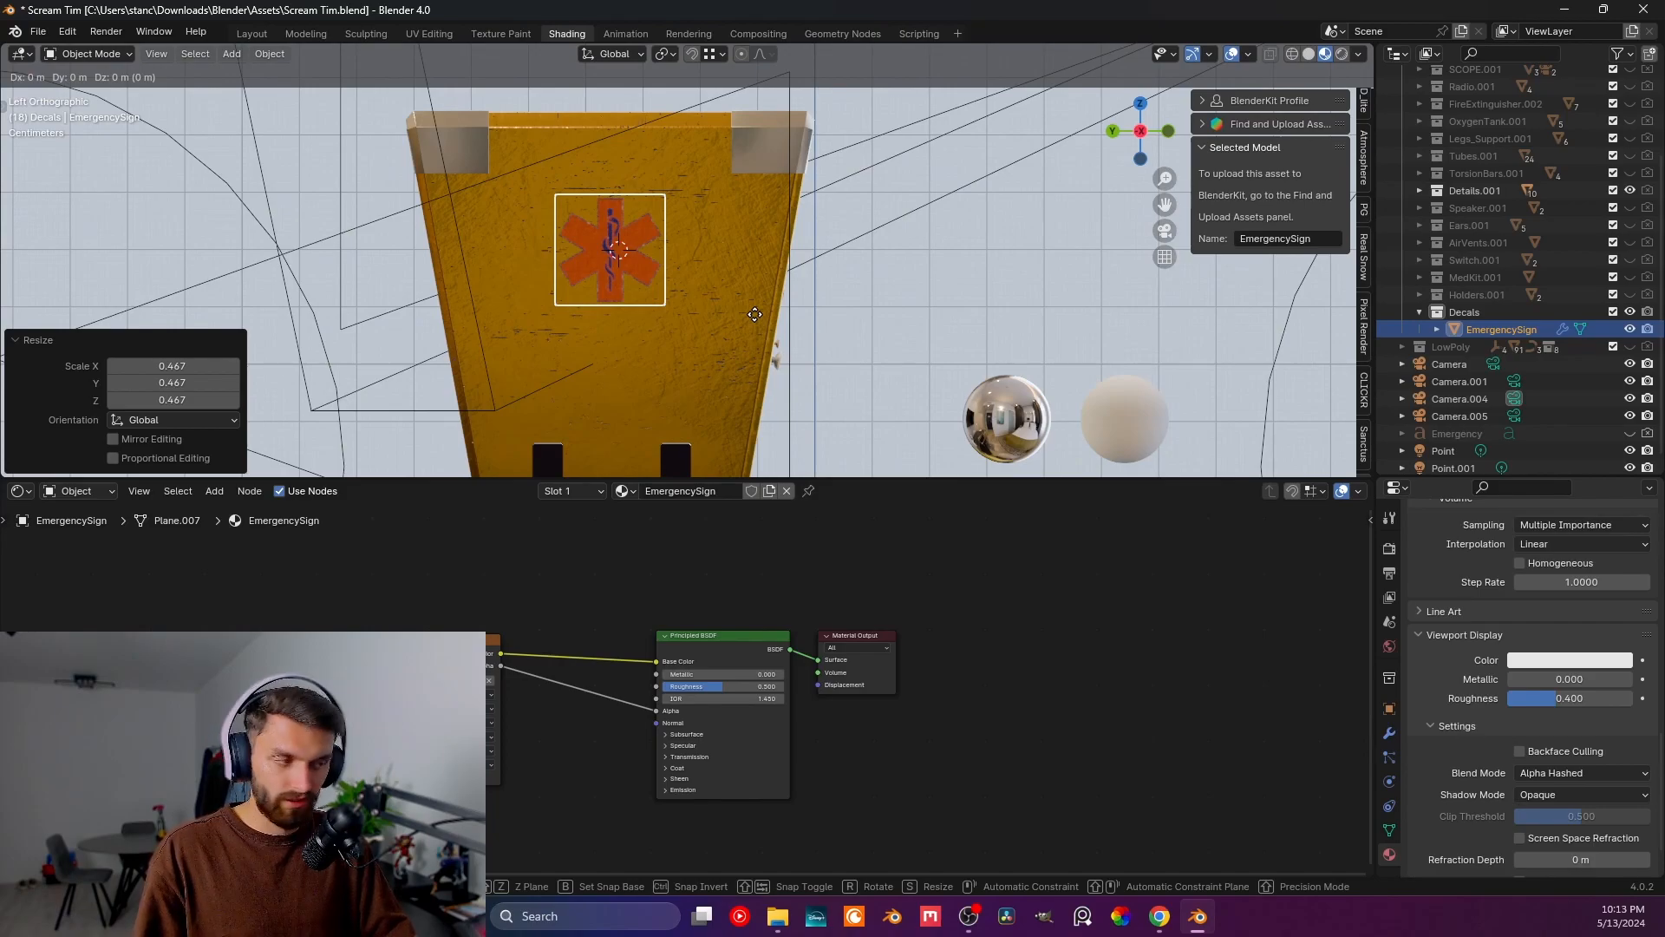
pyautogui.click(614, 250)
pyautogui.moveTo(614, 250)
pyautogui.mouseDown(button='middle')
pyautogui.moveTo(489, 256)
pyautogui.moveTo(647, 278)
pyautogui.moveTo(604, 255)
pyautogui.mouseUp(button='middle')
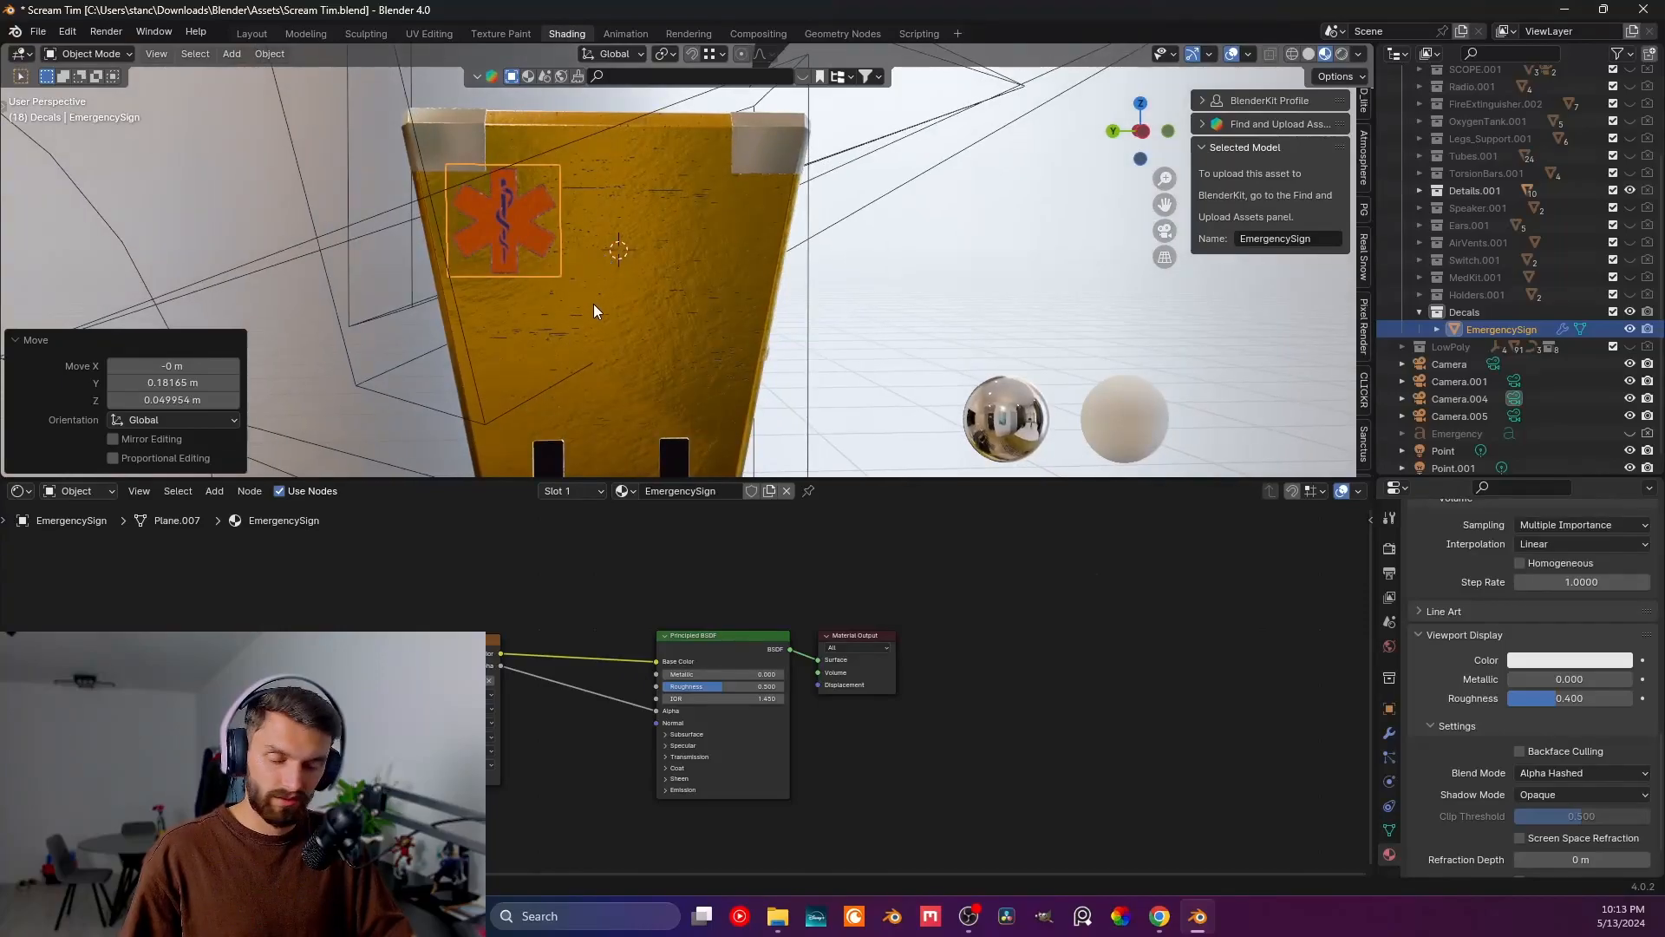
# - Rotate the EmergencySign about -10.5° around its local Z axis and nudge it about -0.028 m in Y and -0.016 m in Z
pyautogui.press('r')
pyautogui.press('z')
pyautogui.press('z')
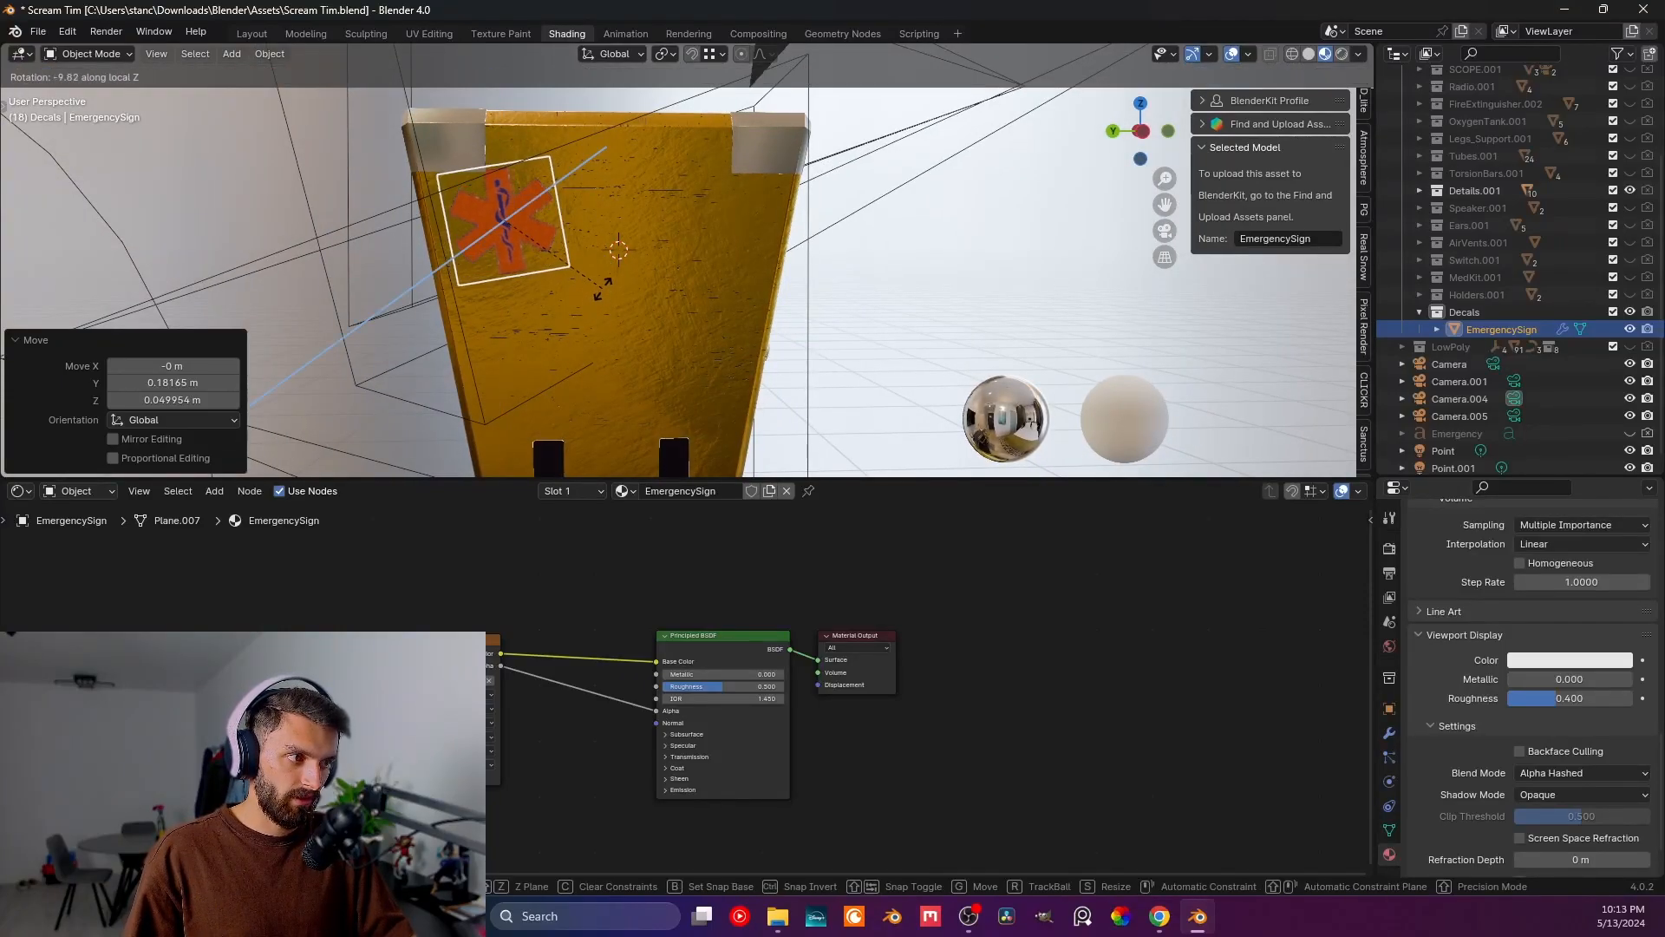
pyautogui.click(601, 287)
pyautogui.press('g')
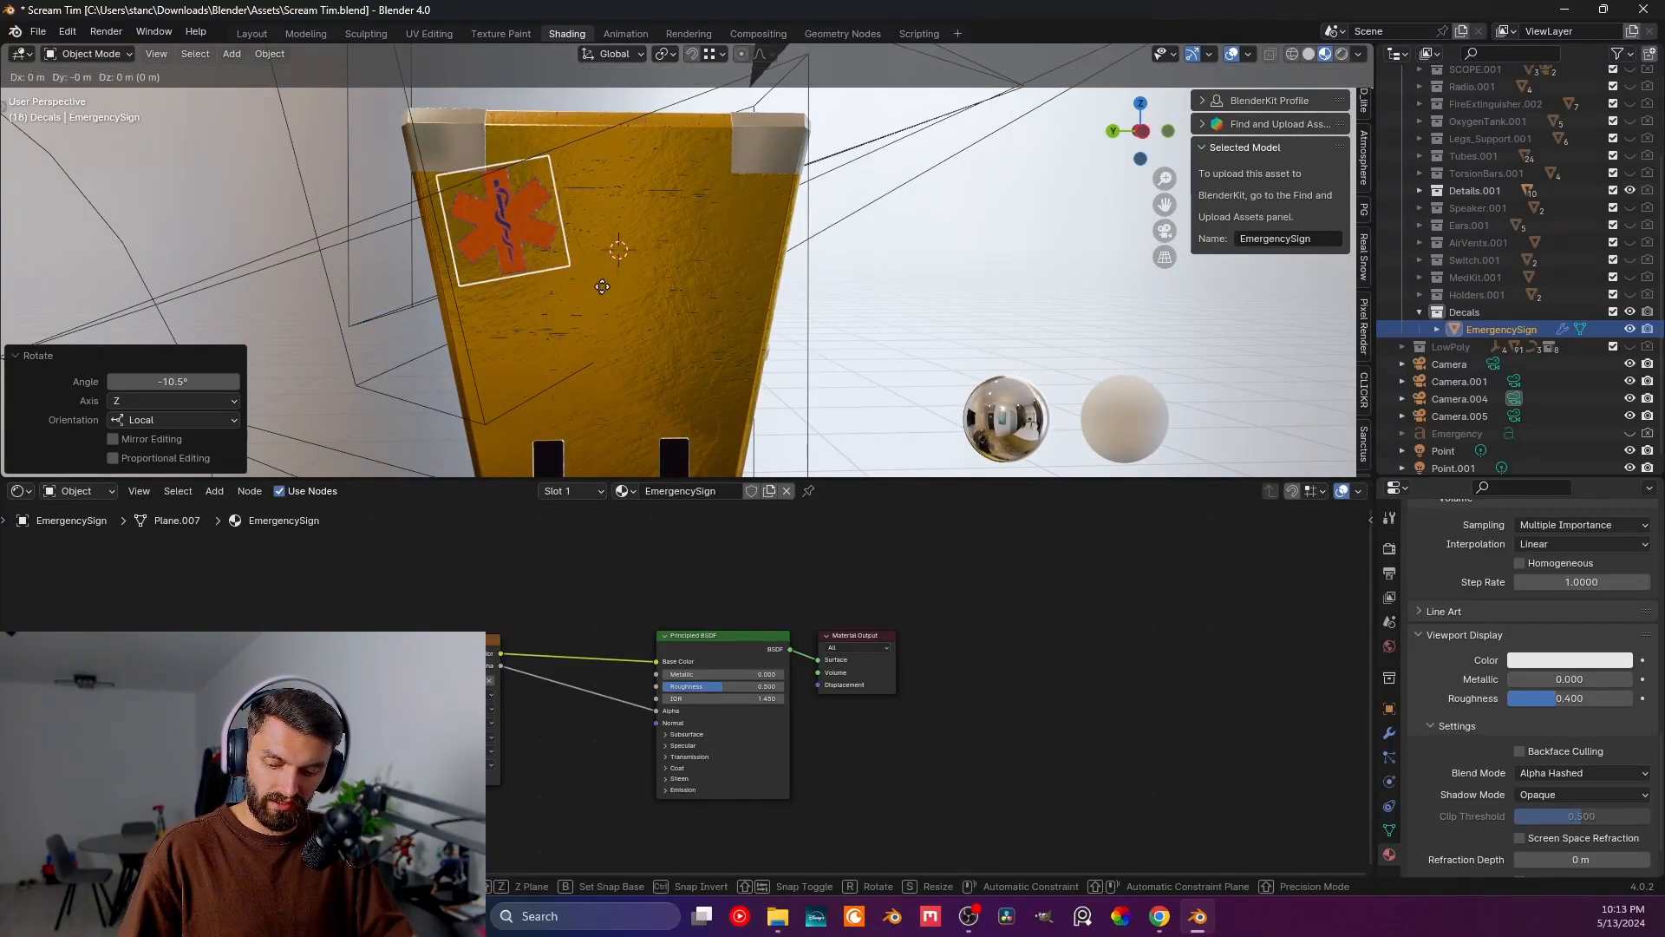
pyautogui.click(619, 294)
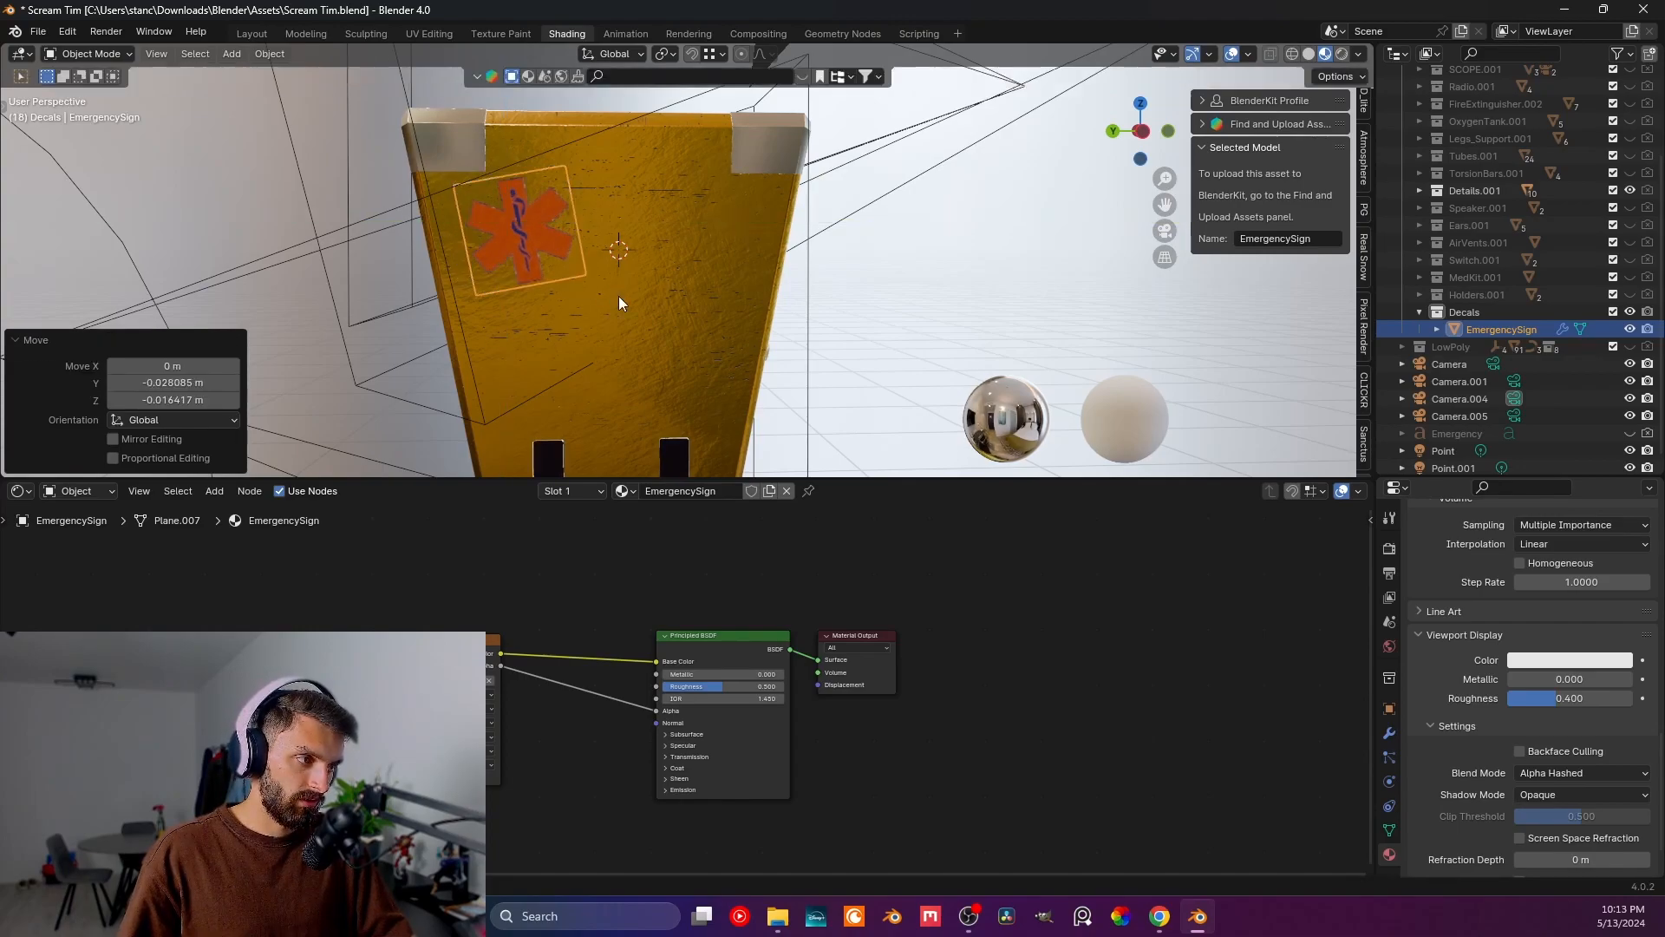
# - Deselect the emergency sign and save the Blender file
pyautogui.click(862, 324)
pyautogui.moveTo(862, 325); pyautogui.dragTo(593, 294, button='middle')
pyautogui.hotkey('ctrl', 's')
pyautogui.scroll(-4, 611, 305)
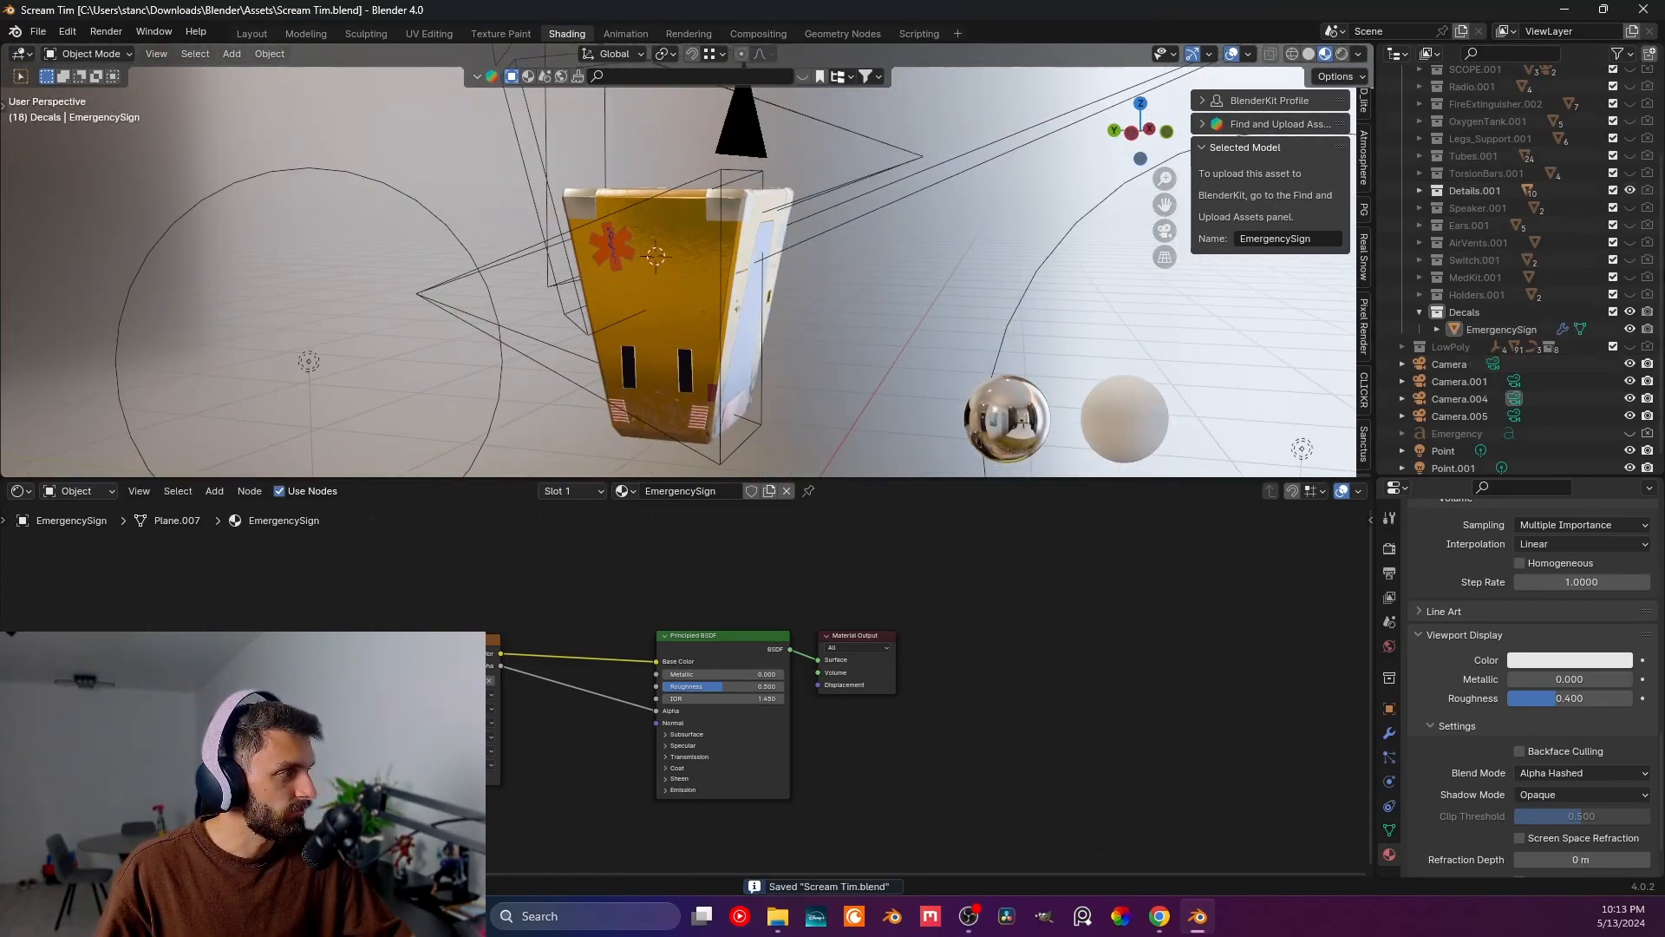
# - Show the Arms.002 collection and check the emergency sign's placement relative to the arms and body sides
pyautogui.scroll(3, 1626, 102)
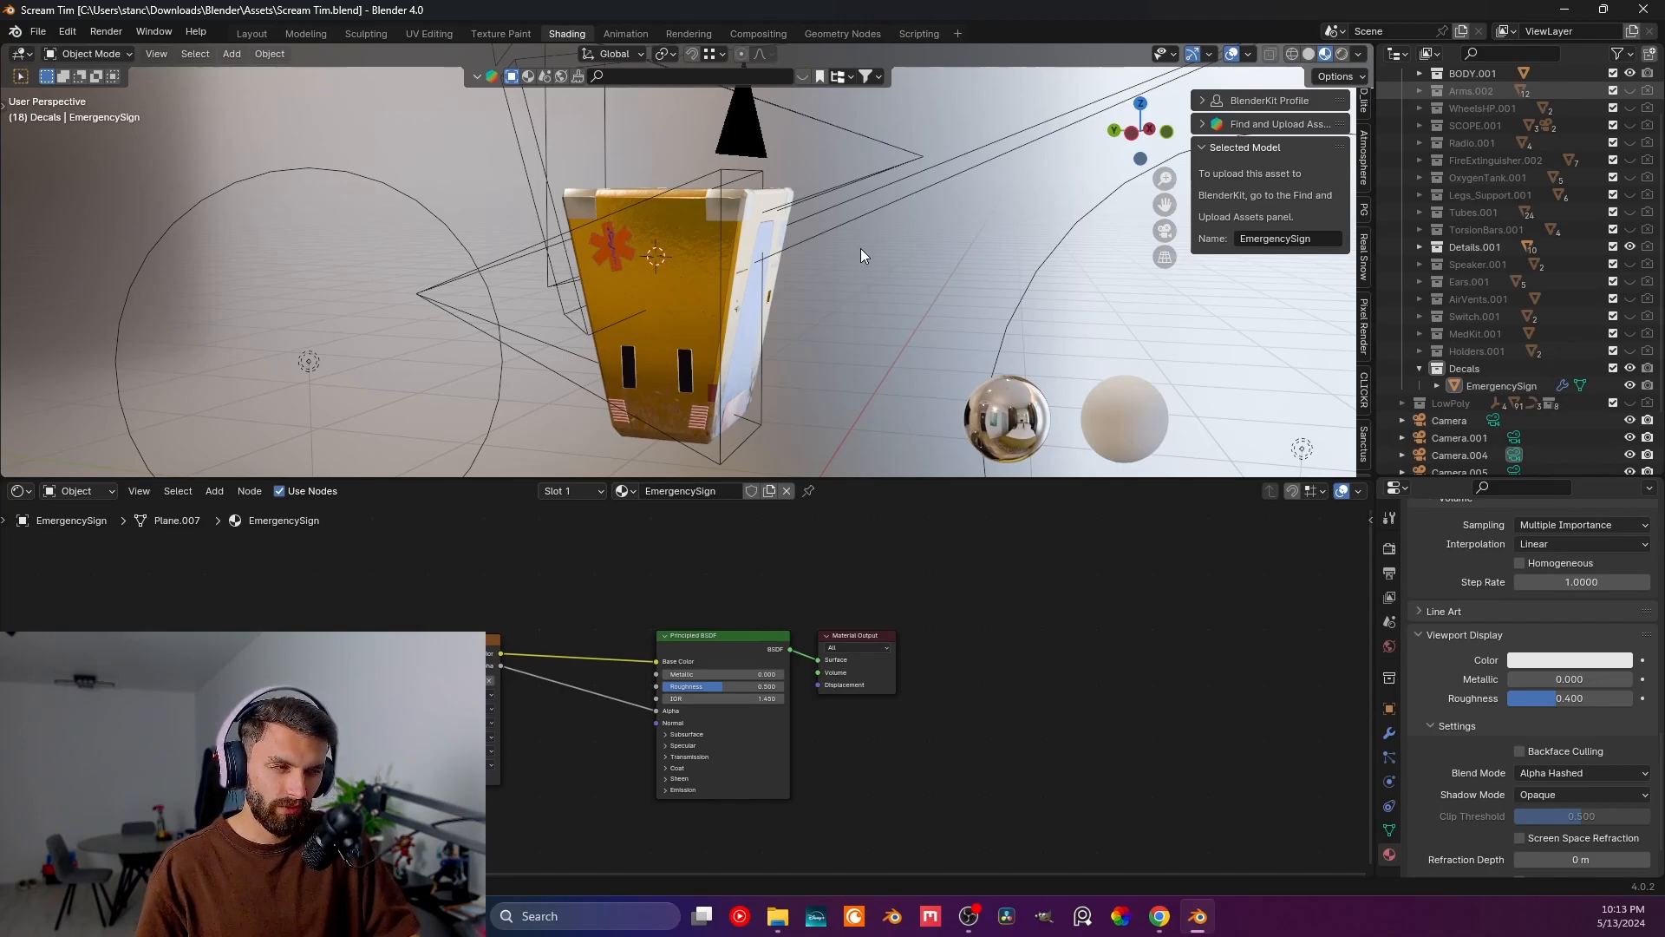
pyautogui.hotkey('alt', 'h')
pyautogui.press('ctrl+KP_3')
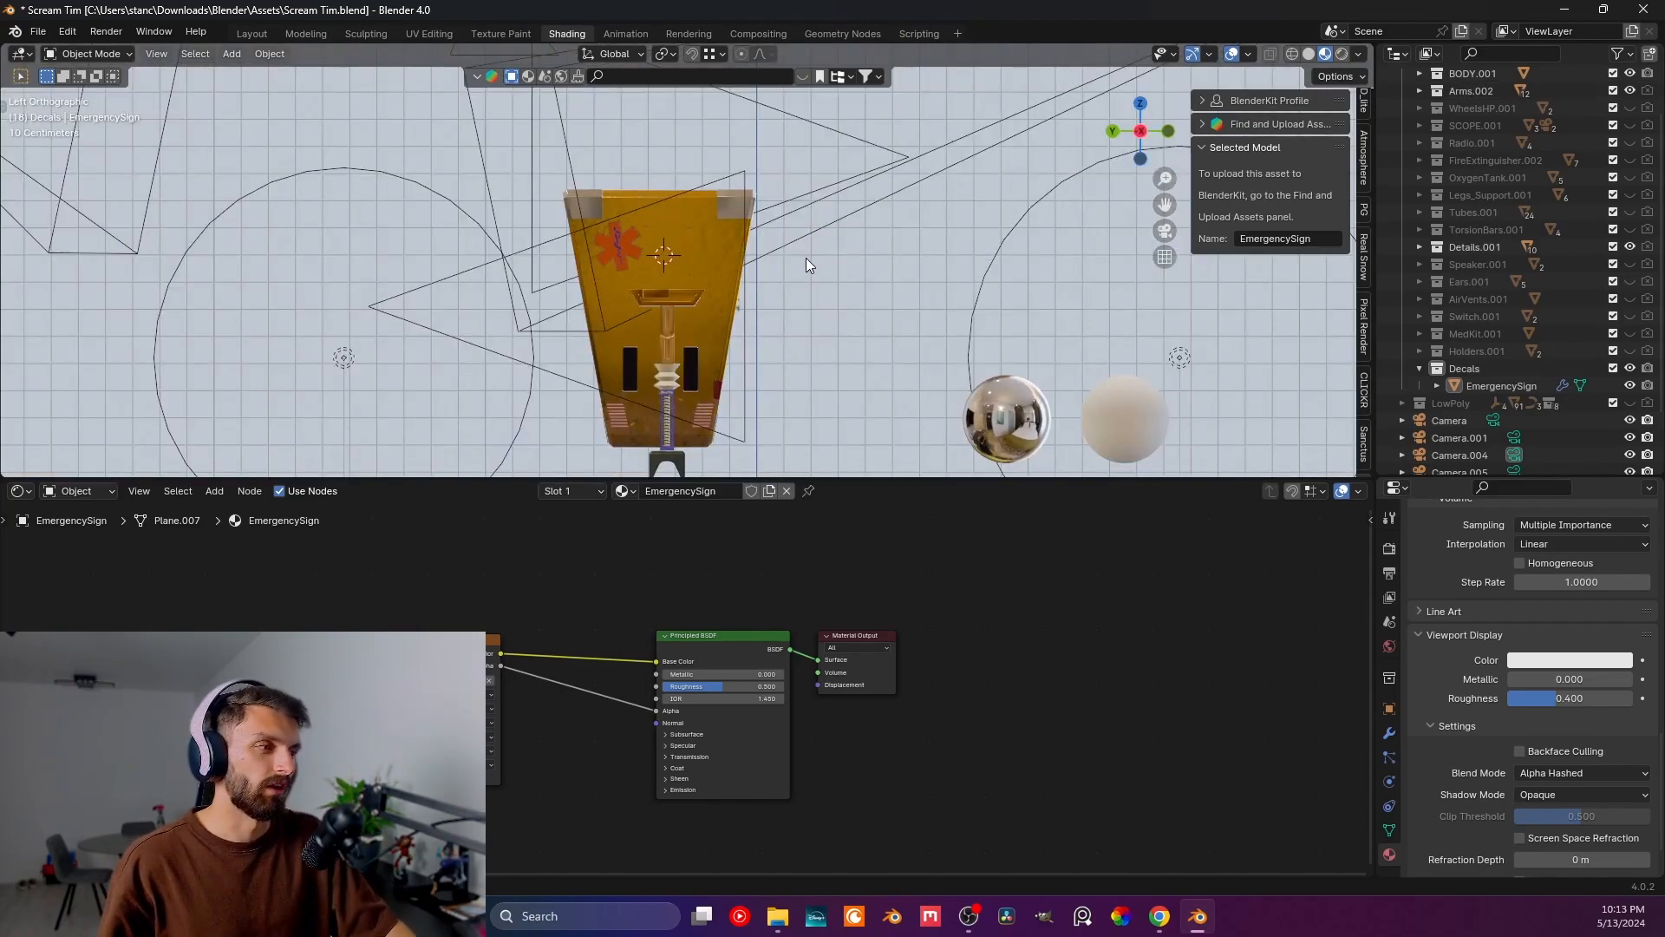
pyautogui.moveTo(805, 257); pyautogui.dragTo(494, 283, button='middle')
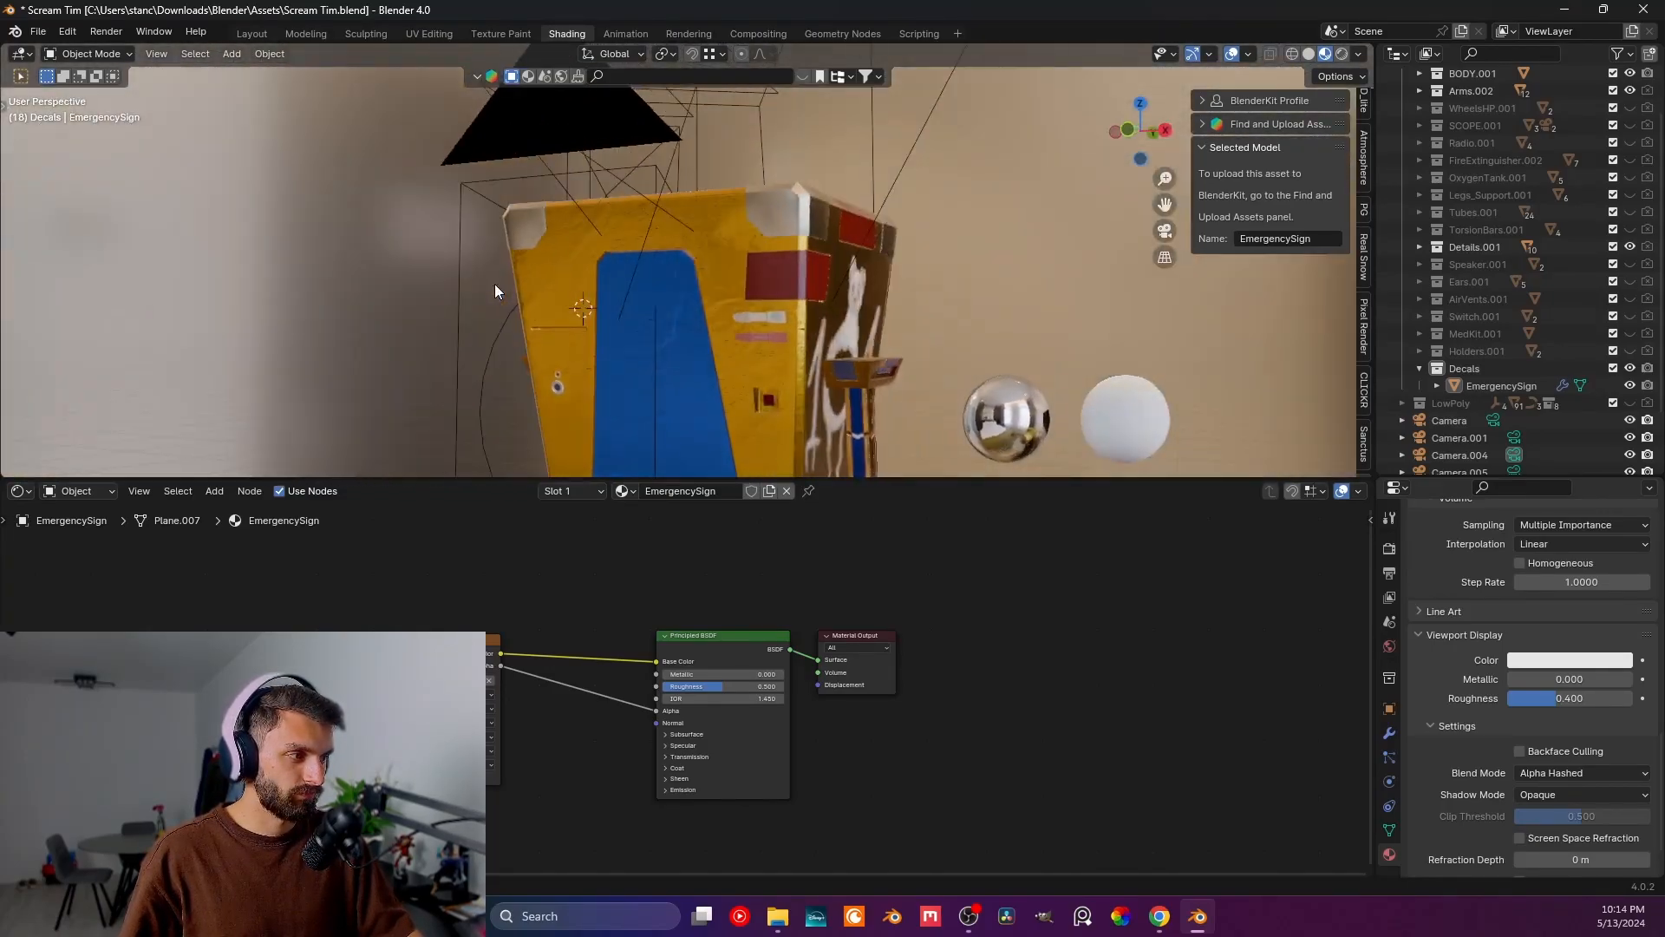
# - Select the Body.002 object and make its Body_3_Blender material active for node editing
pyautogui.click(685, 461)
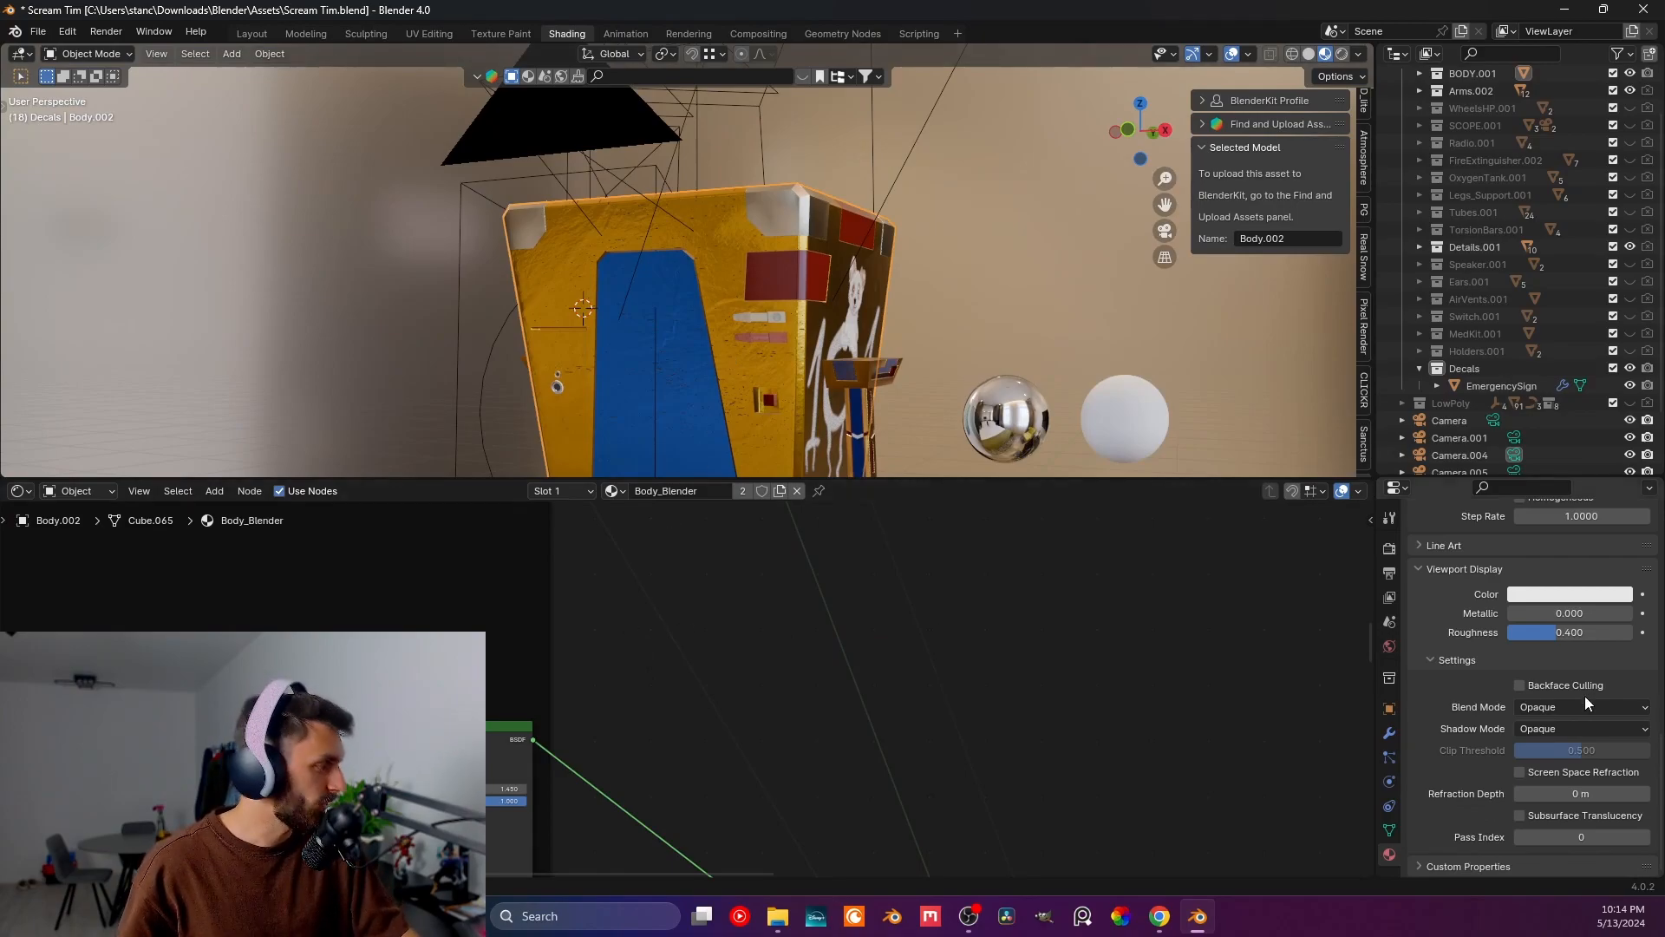
pyautogui.moveTo(1658, 802); pyautogui.dragTo(1659, 545)
pyautogui.click(1479, 584)
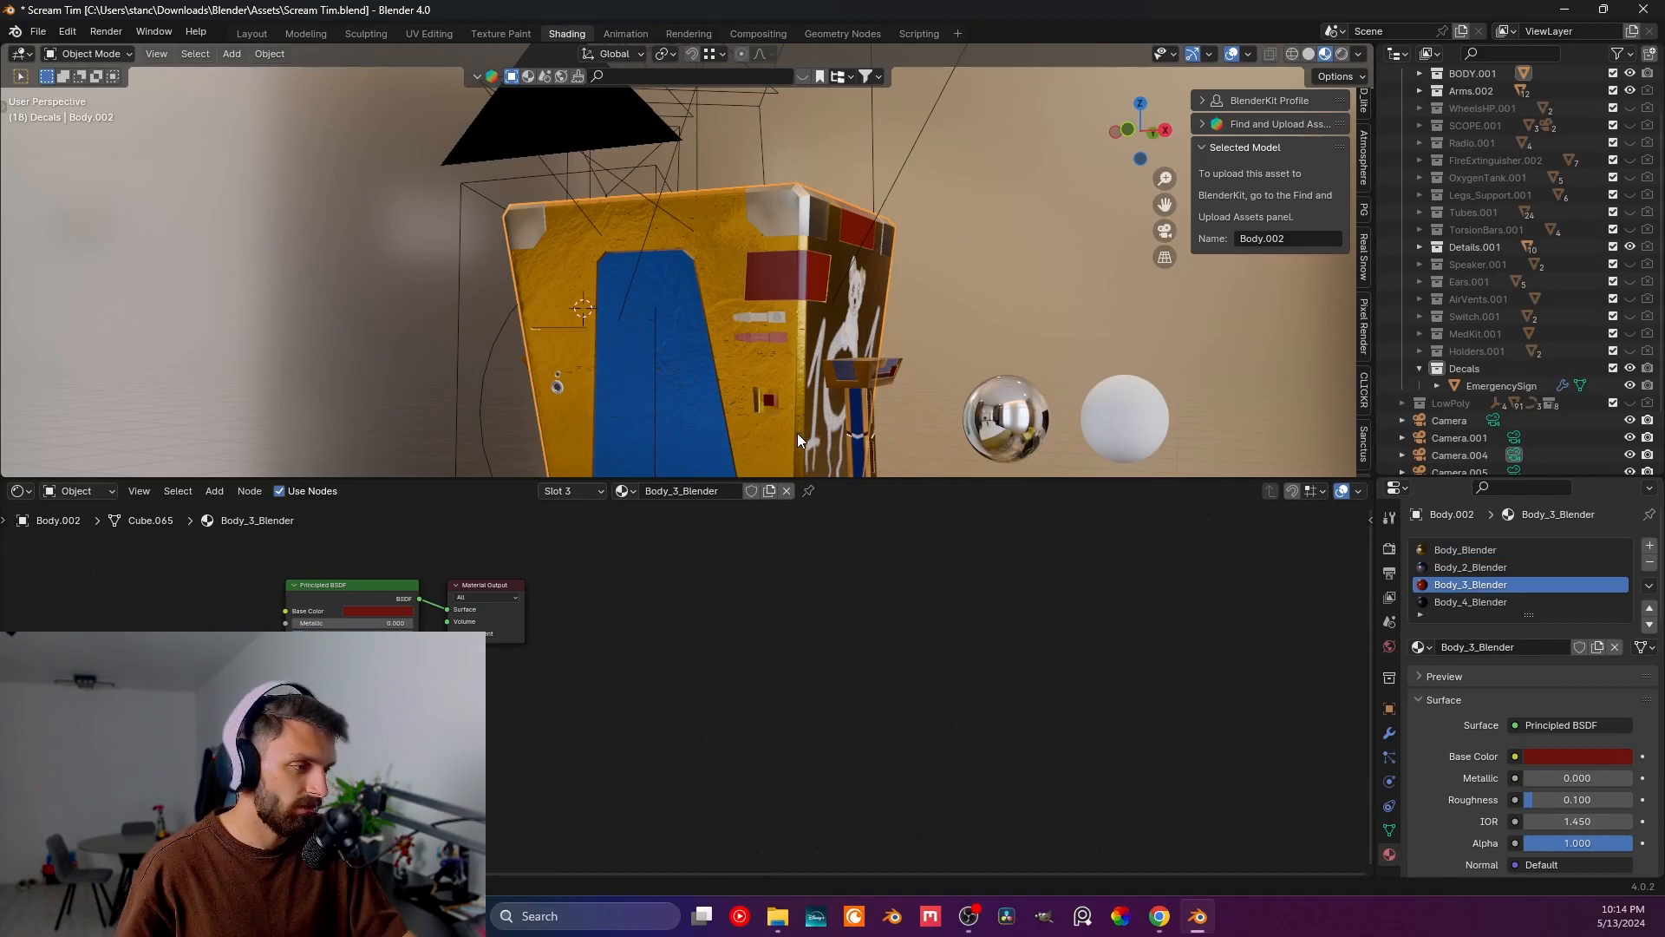
pyautogui.moveTo(437, 666); pyautogui.dragTo(536, 665, button='middle')
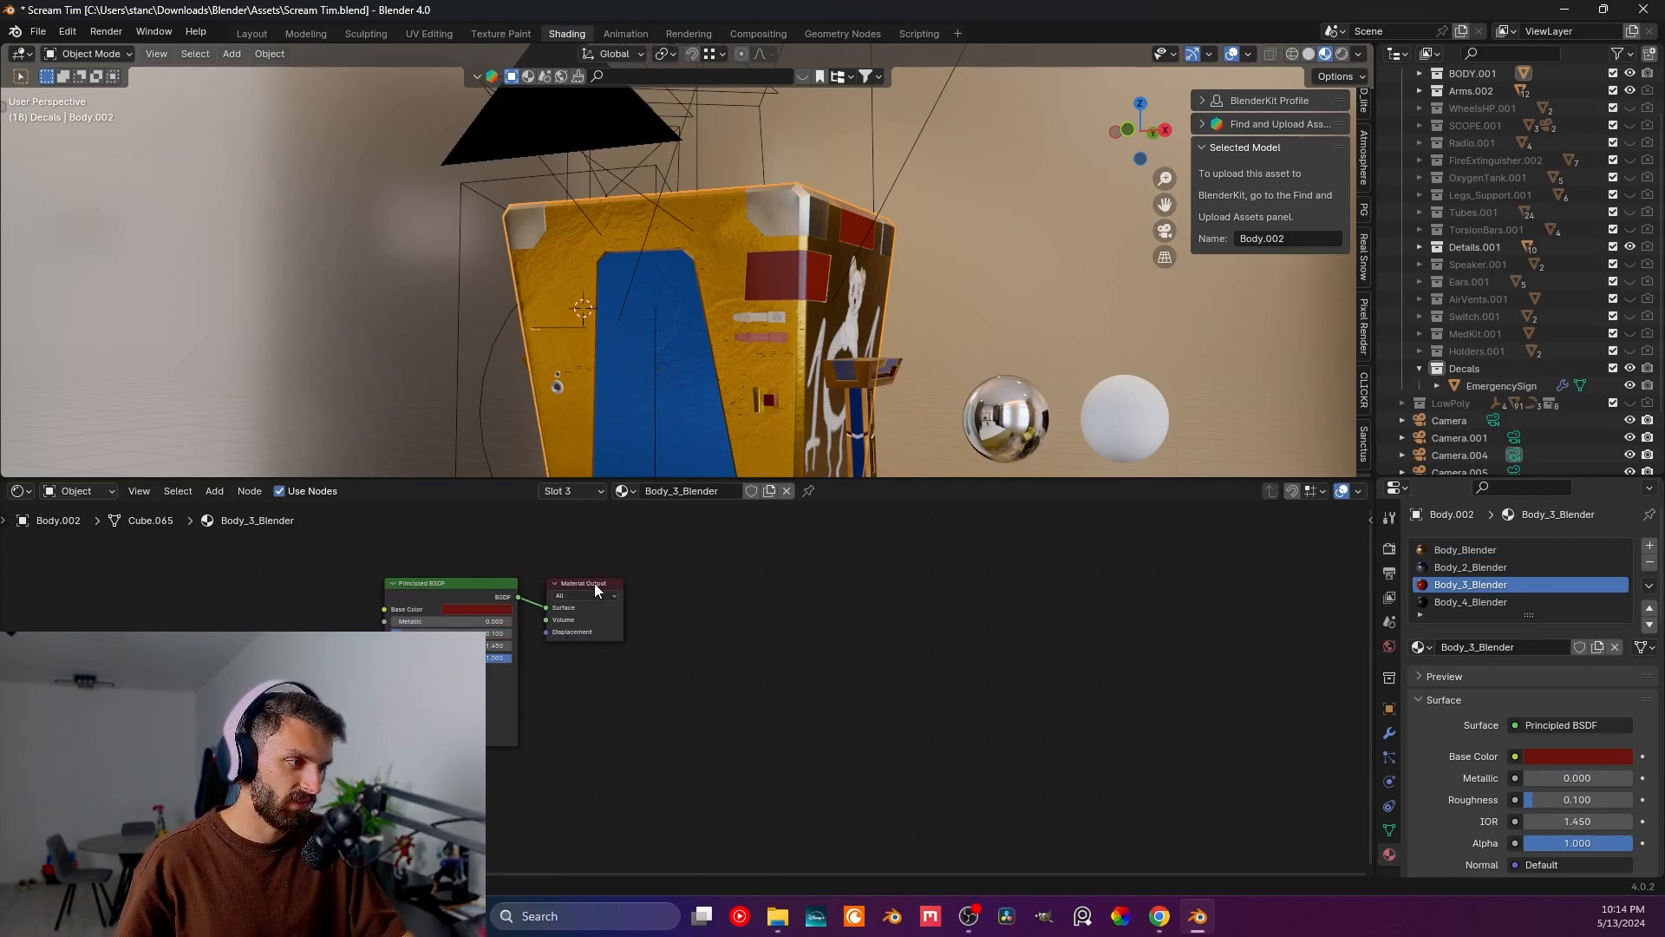
# - Insert a Mix Shader between the Principled BSDF and the Material Output of Body_3_Blender, spacing the nodes apart
pyautogui.moveTo(595, 583); pyautogui.dragTo(892, 581)
pyautogui.hotkey('shift', 'a')
pyautogui.click(652, 631)
pyautogui.write('mix')
pyautogui.press('Down')
pyautogui.press('Down')
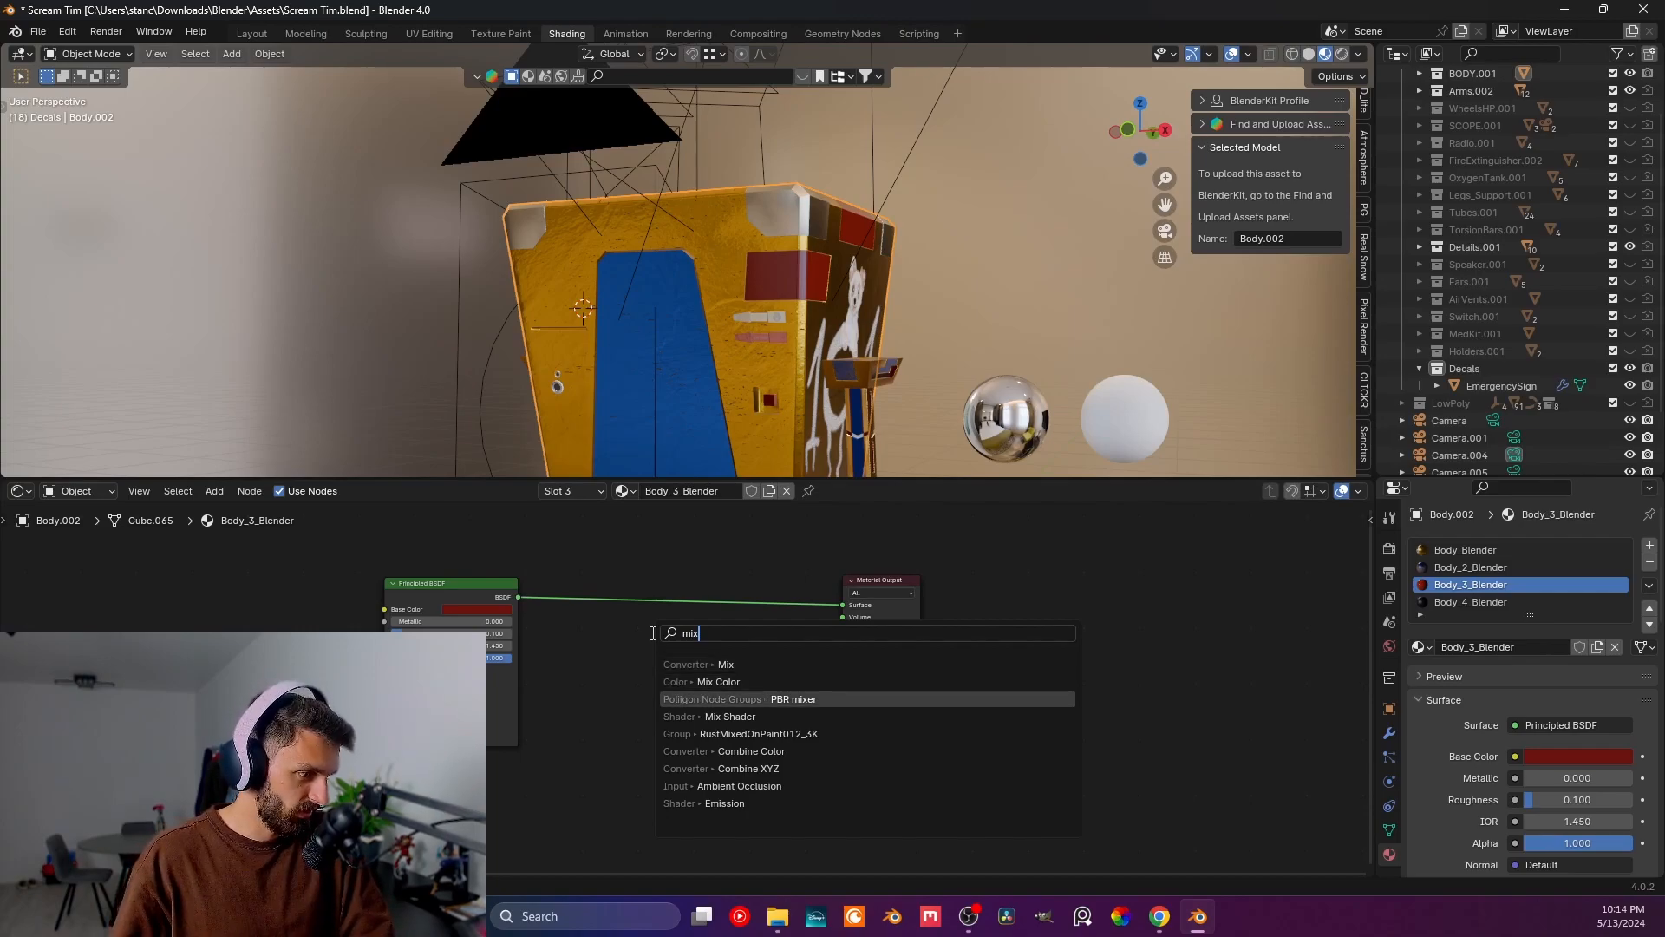
pyautogui.press('Down')
pyautogui.press('Return')
pyautogui.click(713, 595)
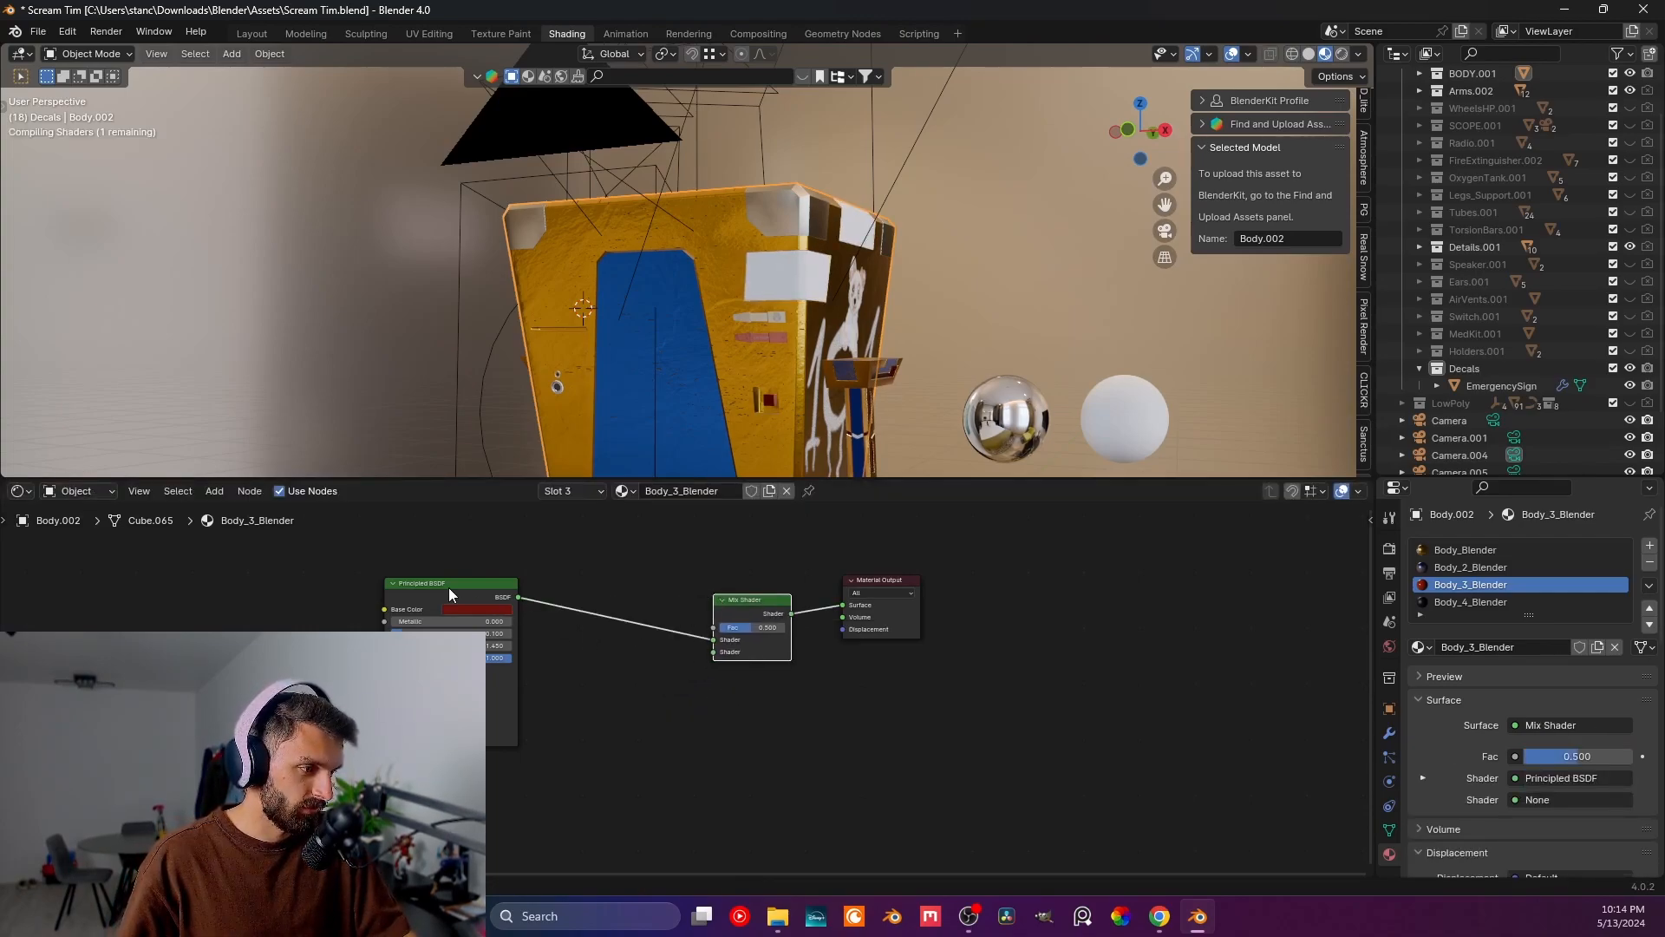
pyautogui.moveTo(449, 587); pyautogui.dragTo(426, 586)
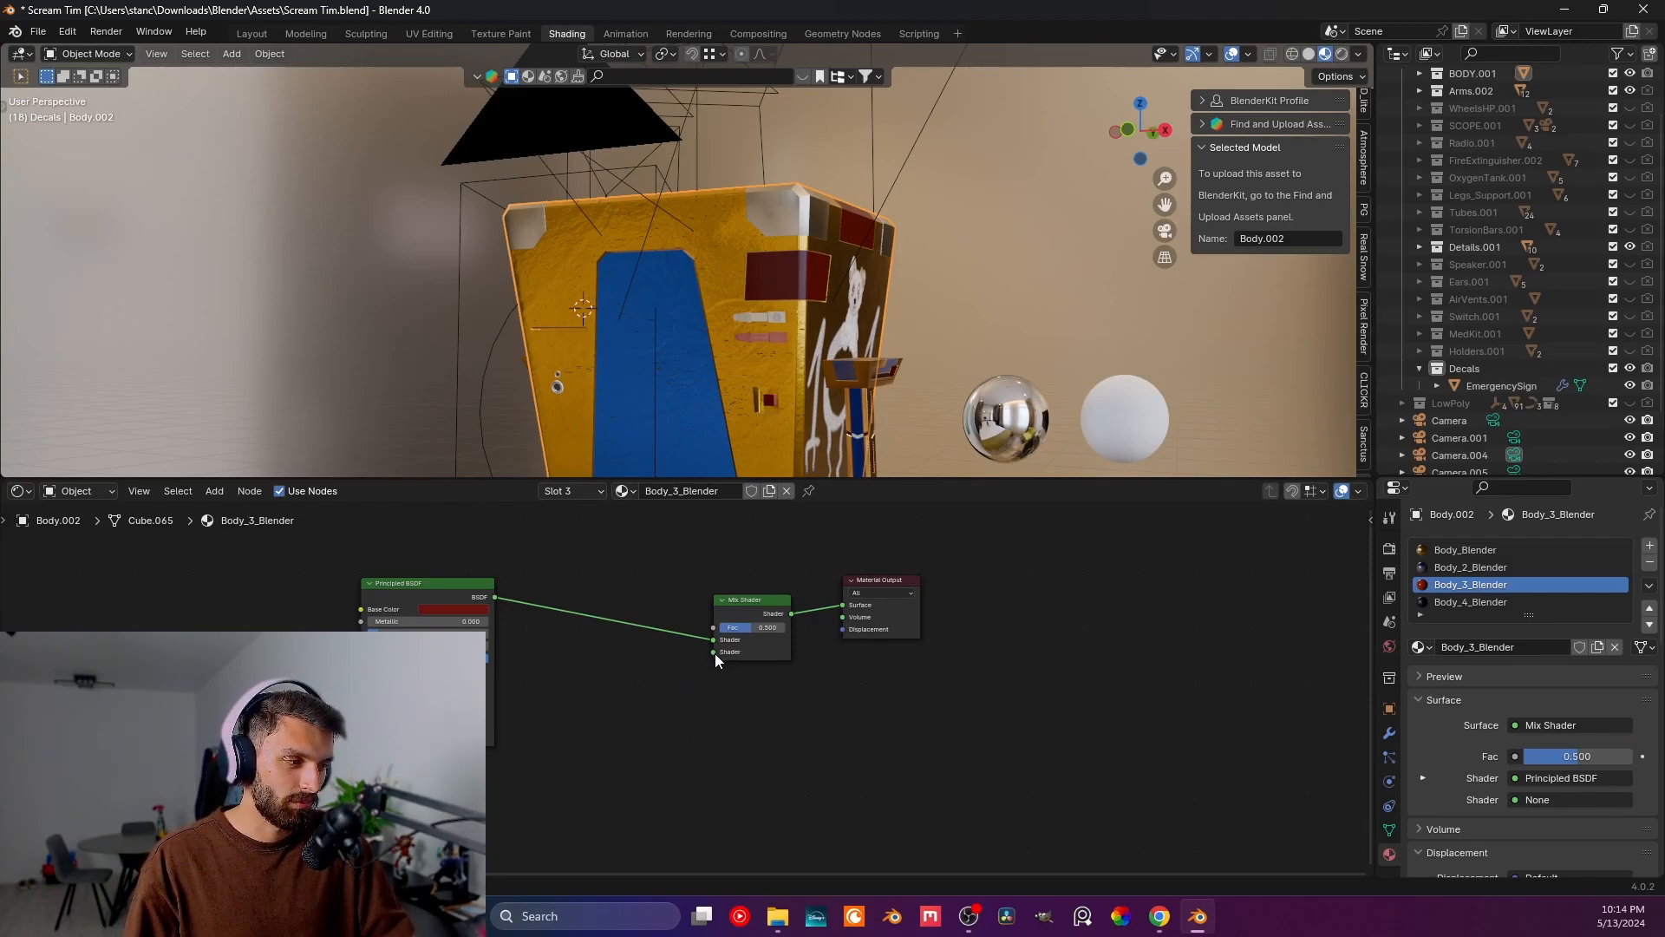
pyautogui.moveTo(464, 584); pyautogui.dragTo(431, 535)
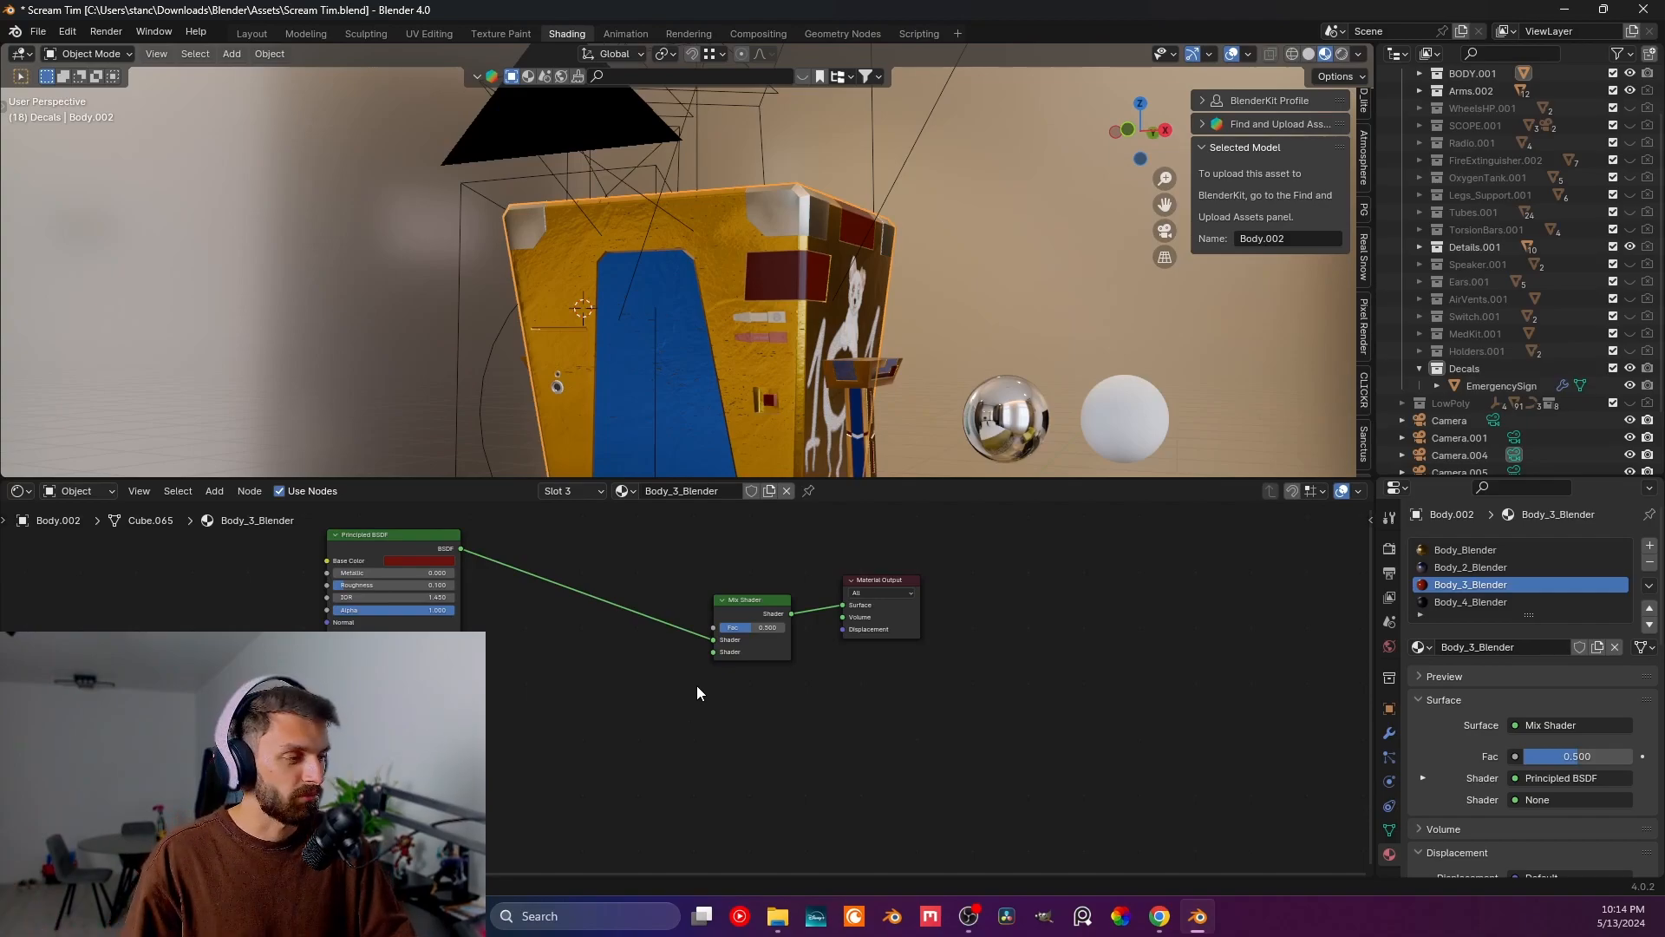
# - Add a second Principled BSDF, feed it into the Mix Shader's second shader input and arrange the nodes
pyautogui.moveTo(711, 653); pyautogui.dragTo(663, 738)
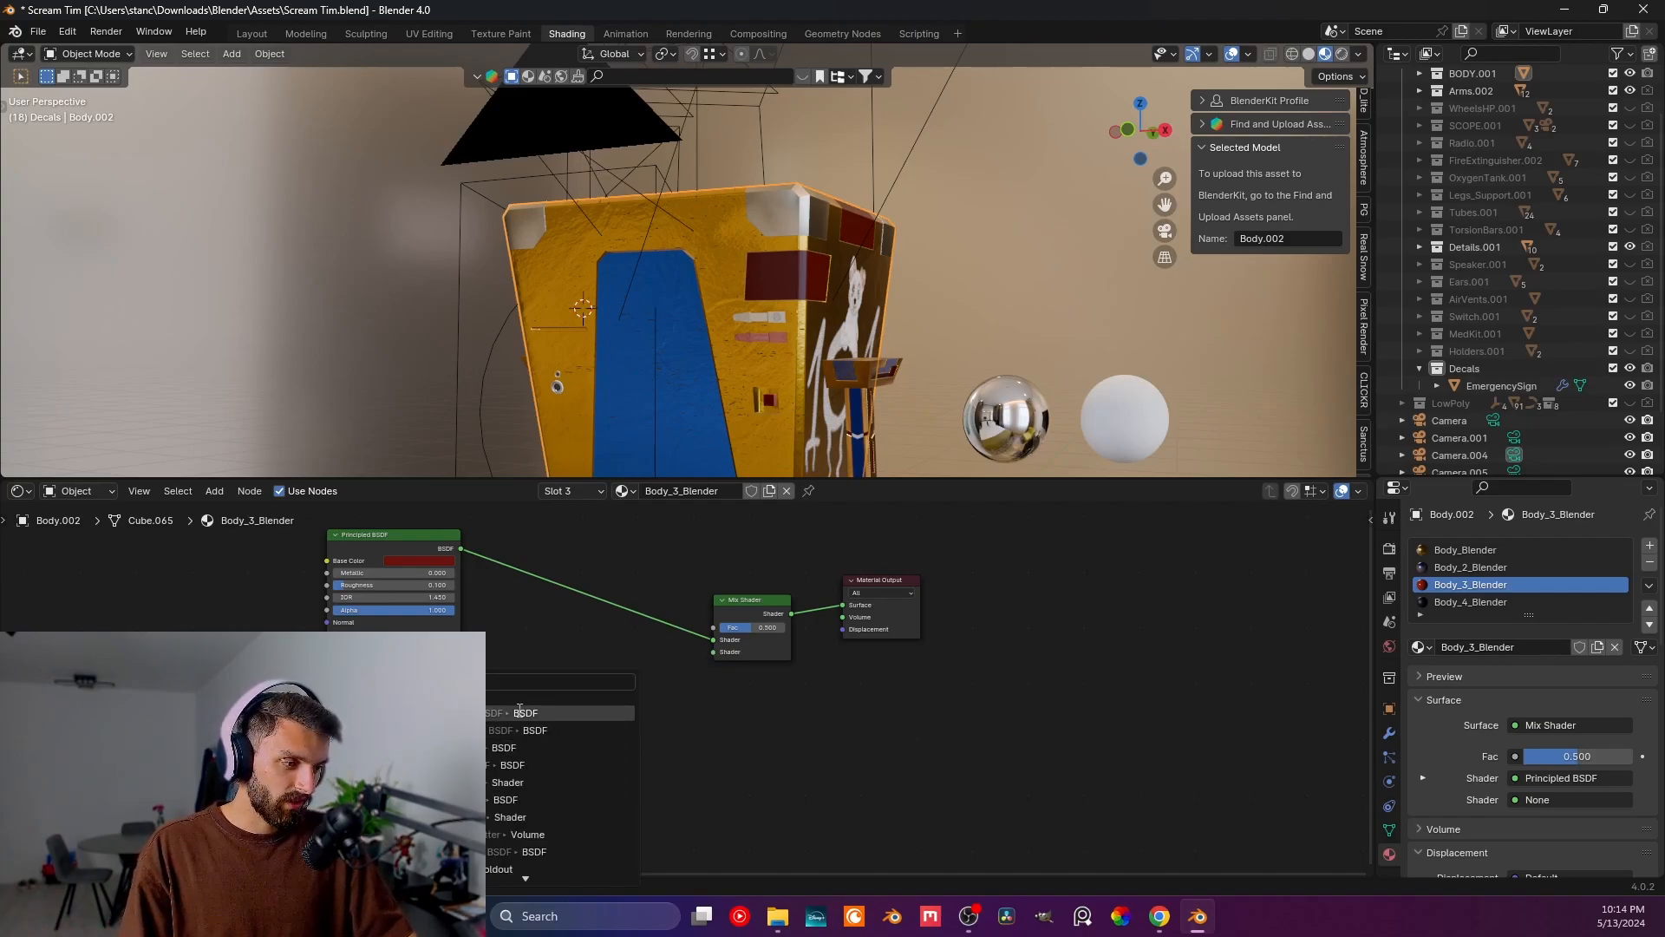
pyautogui.click(555, 711)
pyautogui.click(381, 688)
pyautogui.moveTo(214, 828); pyautogui.dragTo(564, 712, button='middle')
pyautogui.click(564, 713)
pyautogui.moveTo(876, 624); pyautogui.dragTo(888, 766, button='middle')
pyautogui.moveTo(788, 573); pyautogui.dragTo(810, 615)
pyautogui.moveTo(1061, 639); pyautogui.dragTo(1037, 770, button='middle')
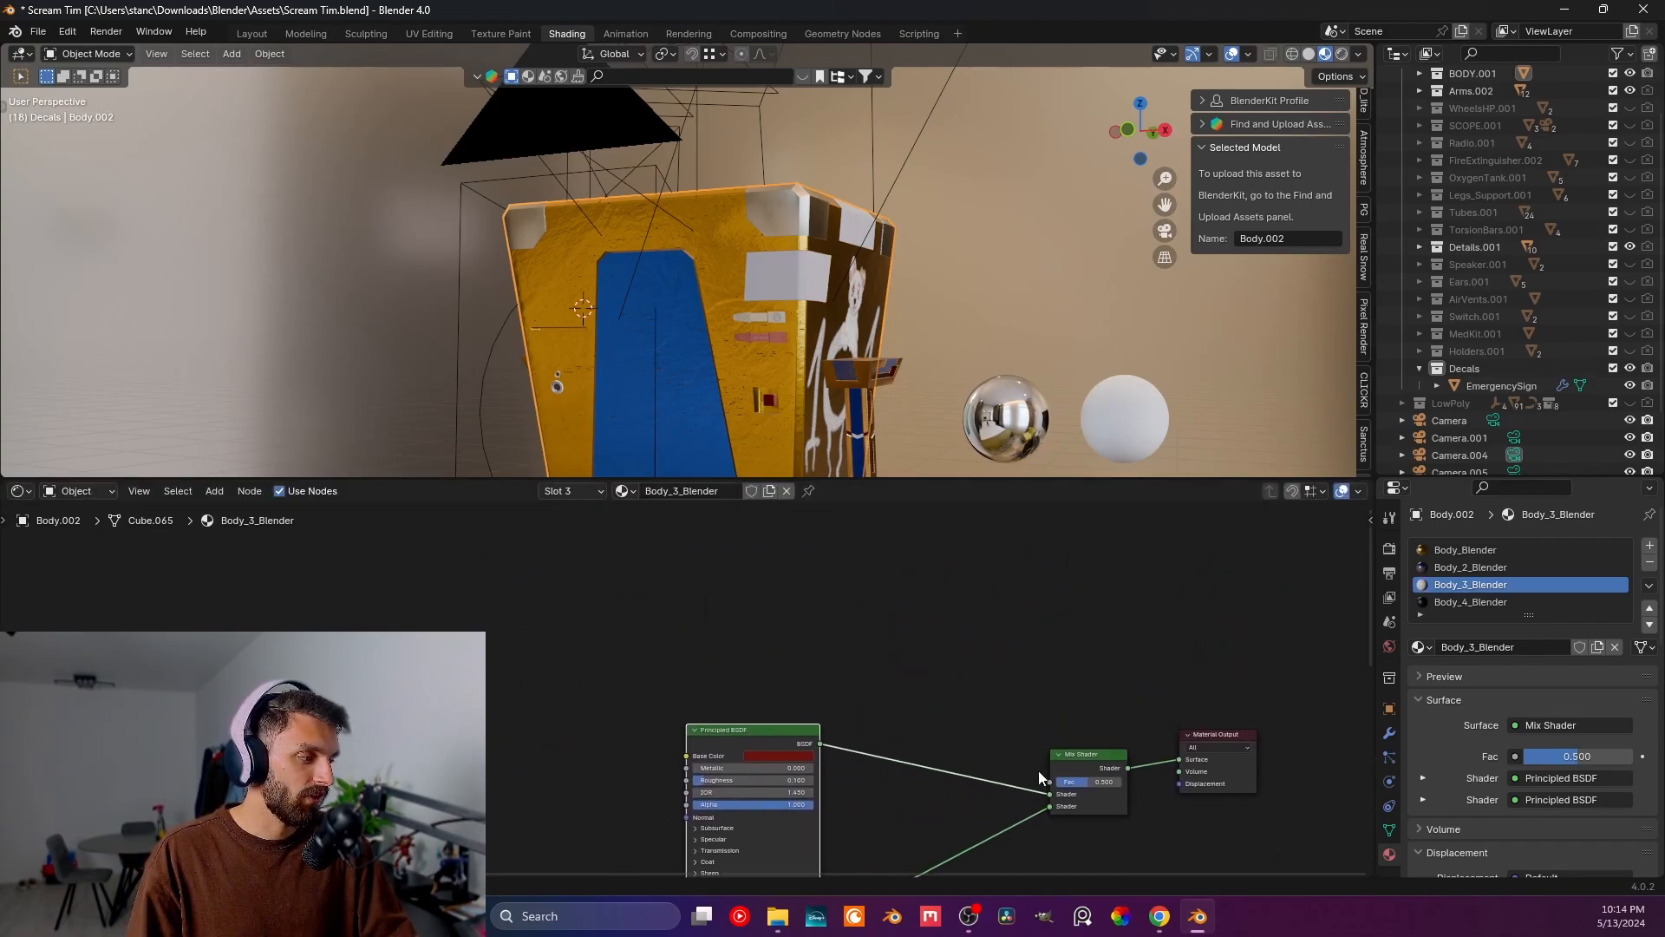
# - Drive the Mix Shader factor with an Image Texture holding a new black 1024 x 1024 px image named Maytr3yiD
pyautogui.moveTo(1050, 782); pyautogui.dragTo(725, 562)
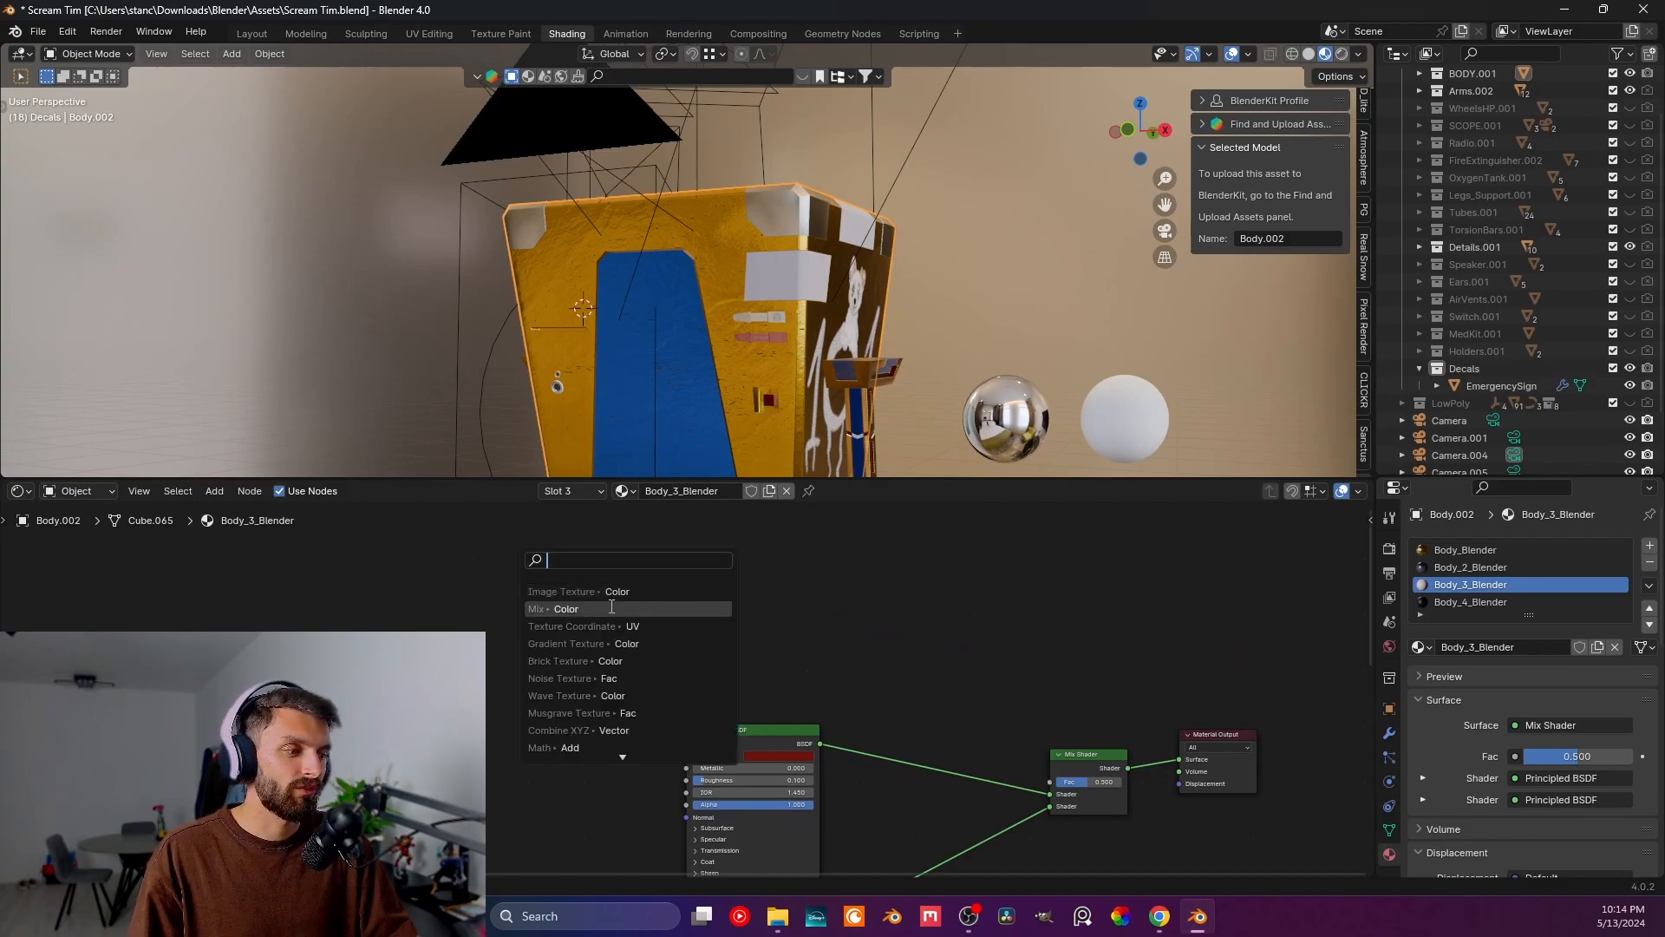
pyautogui.click(605, 591)
pyautogui.click(631, 642)
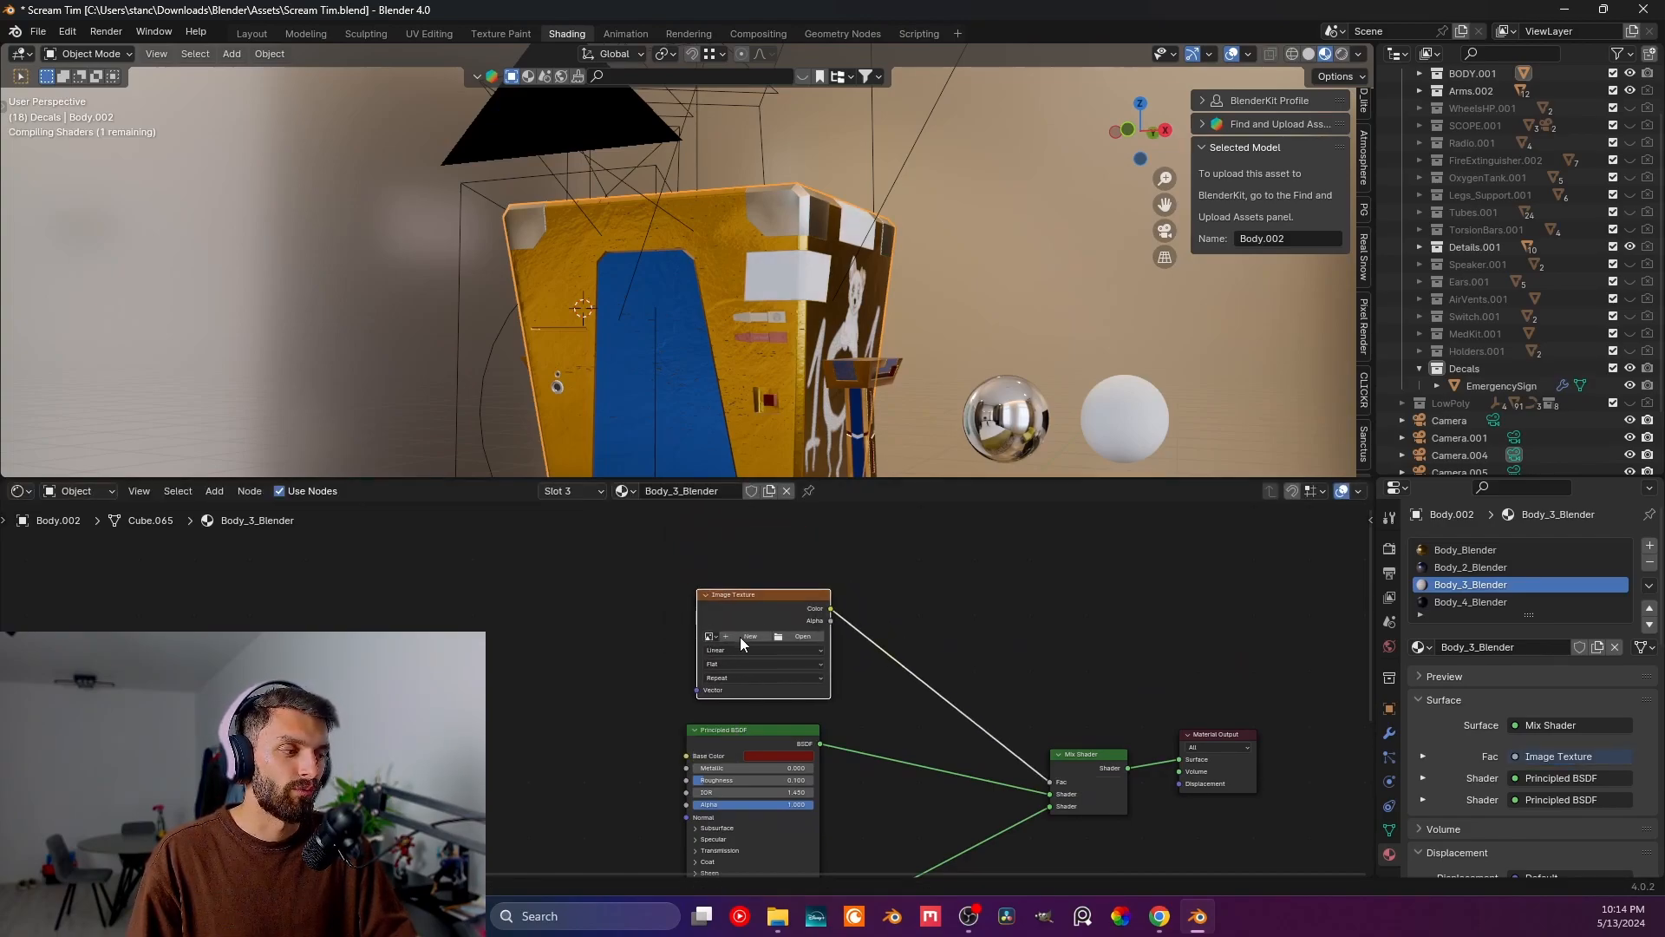
pyautogui.click(741, 636)
pyautogui.click(749, 666)
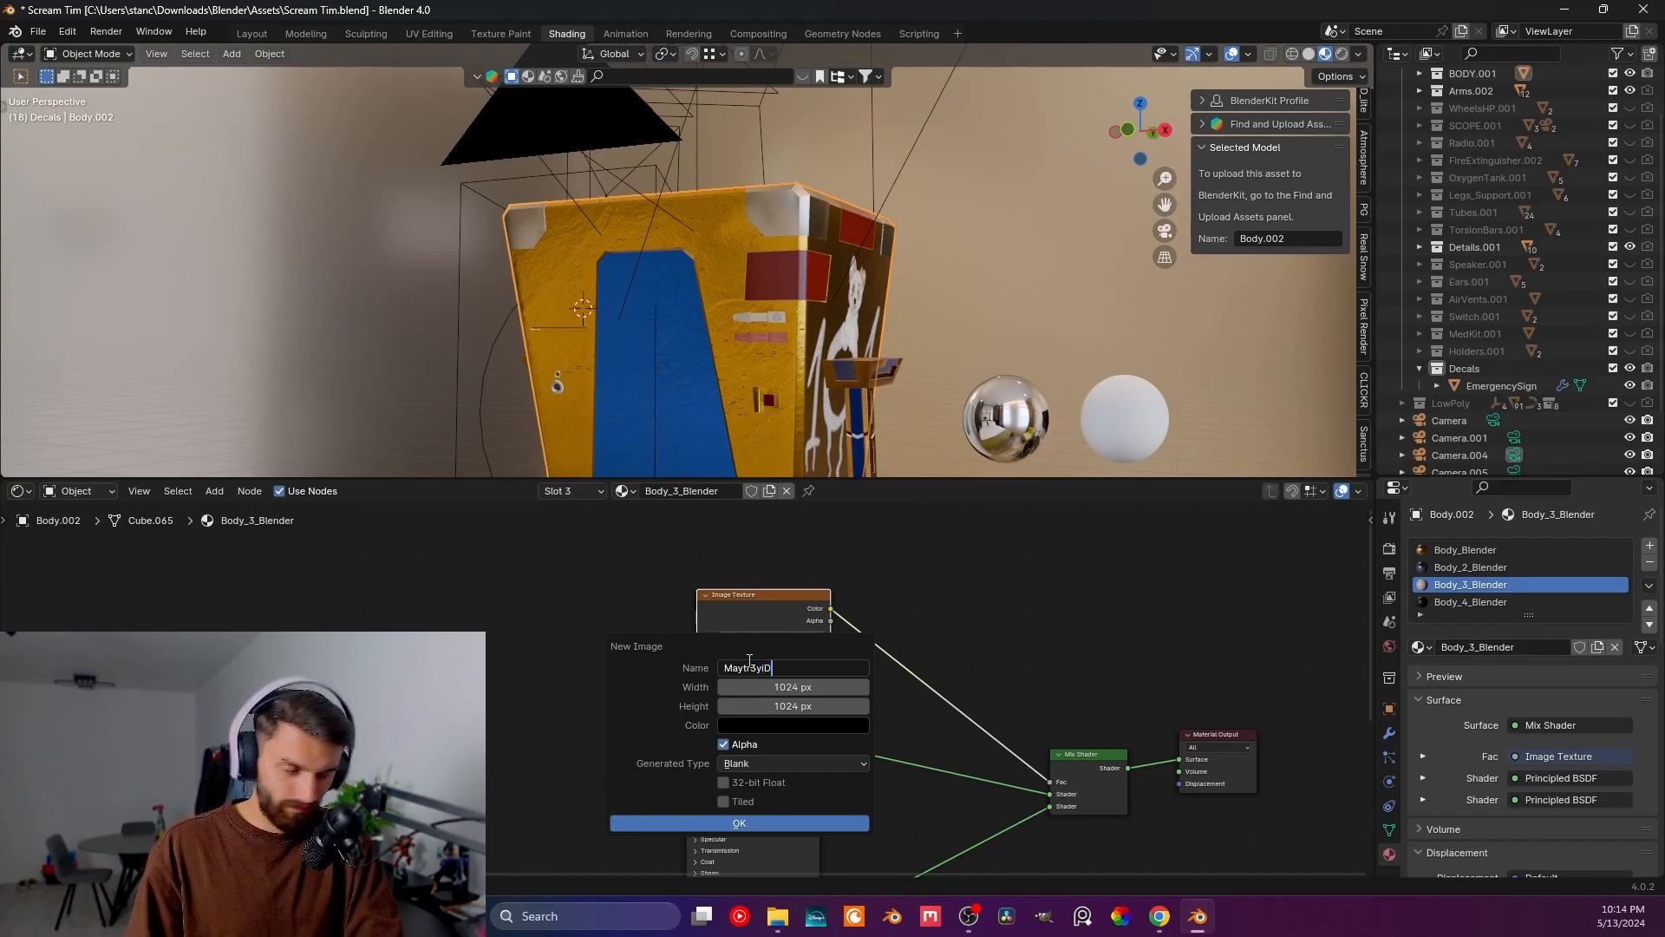
pyautogui.click(744, 822)
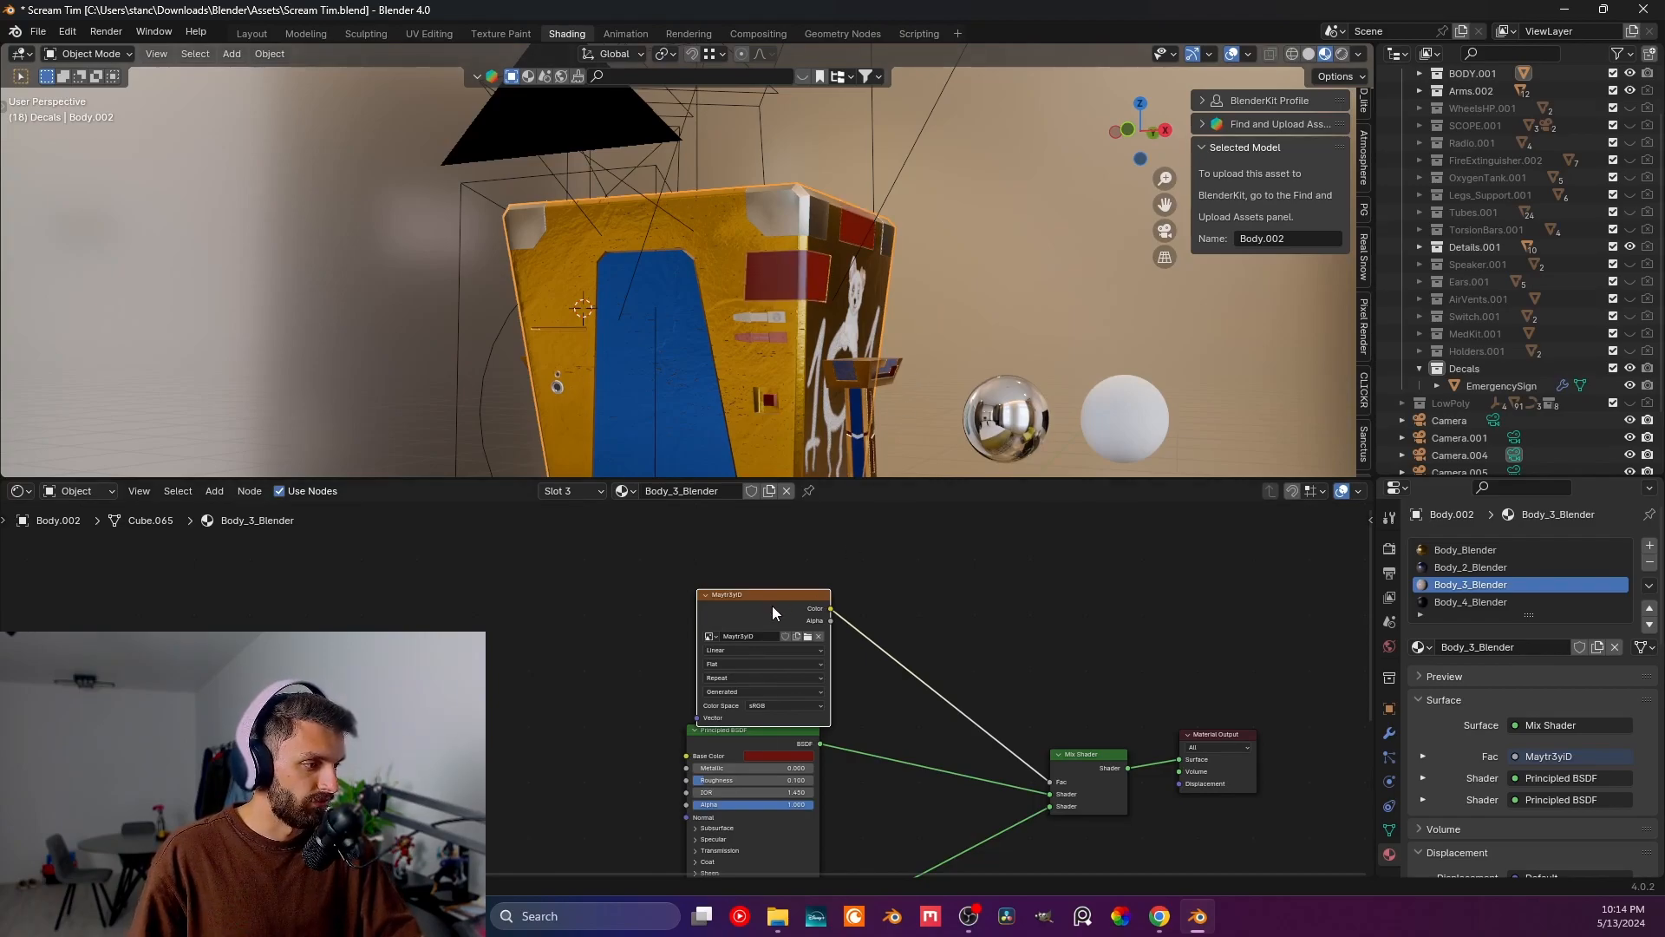
pyautogui.moveTo(772, 606); pyautogui.dragTo(761, 588)
# - In the Texture Paint workspace, hand-letter the tag starting with "Mayt" in white on the red corner panel using the 25 px TexDraw brush
pyautogui.click(499, 34)
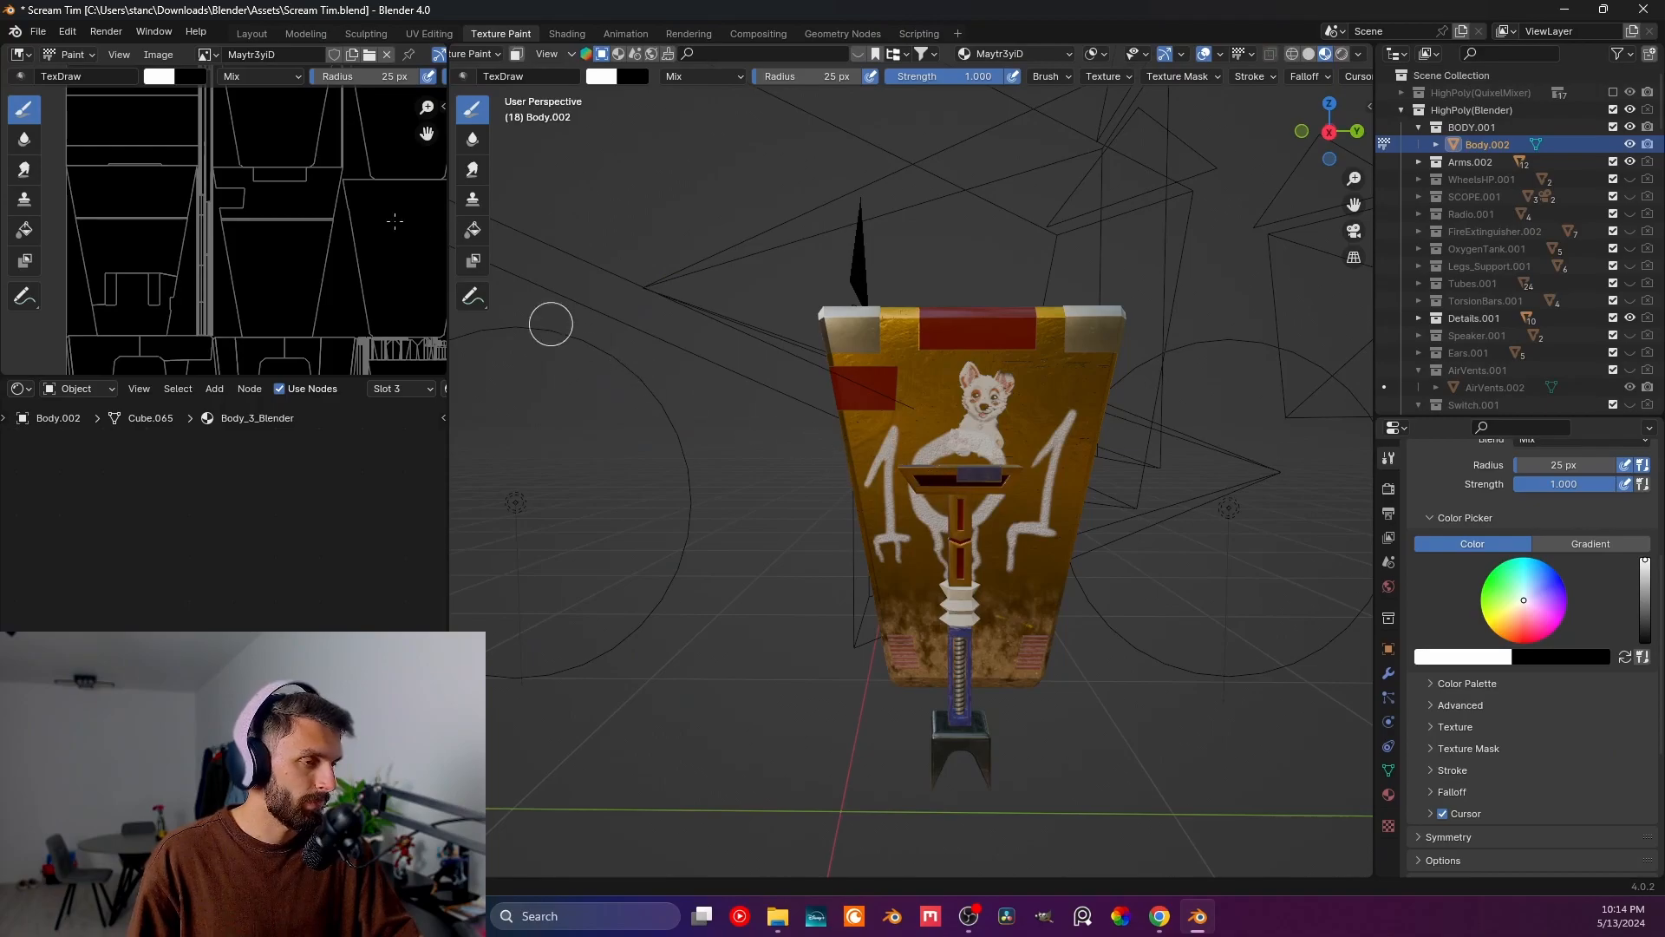
pyautogui.scroll(-4, 321, 231)
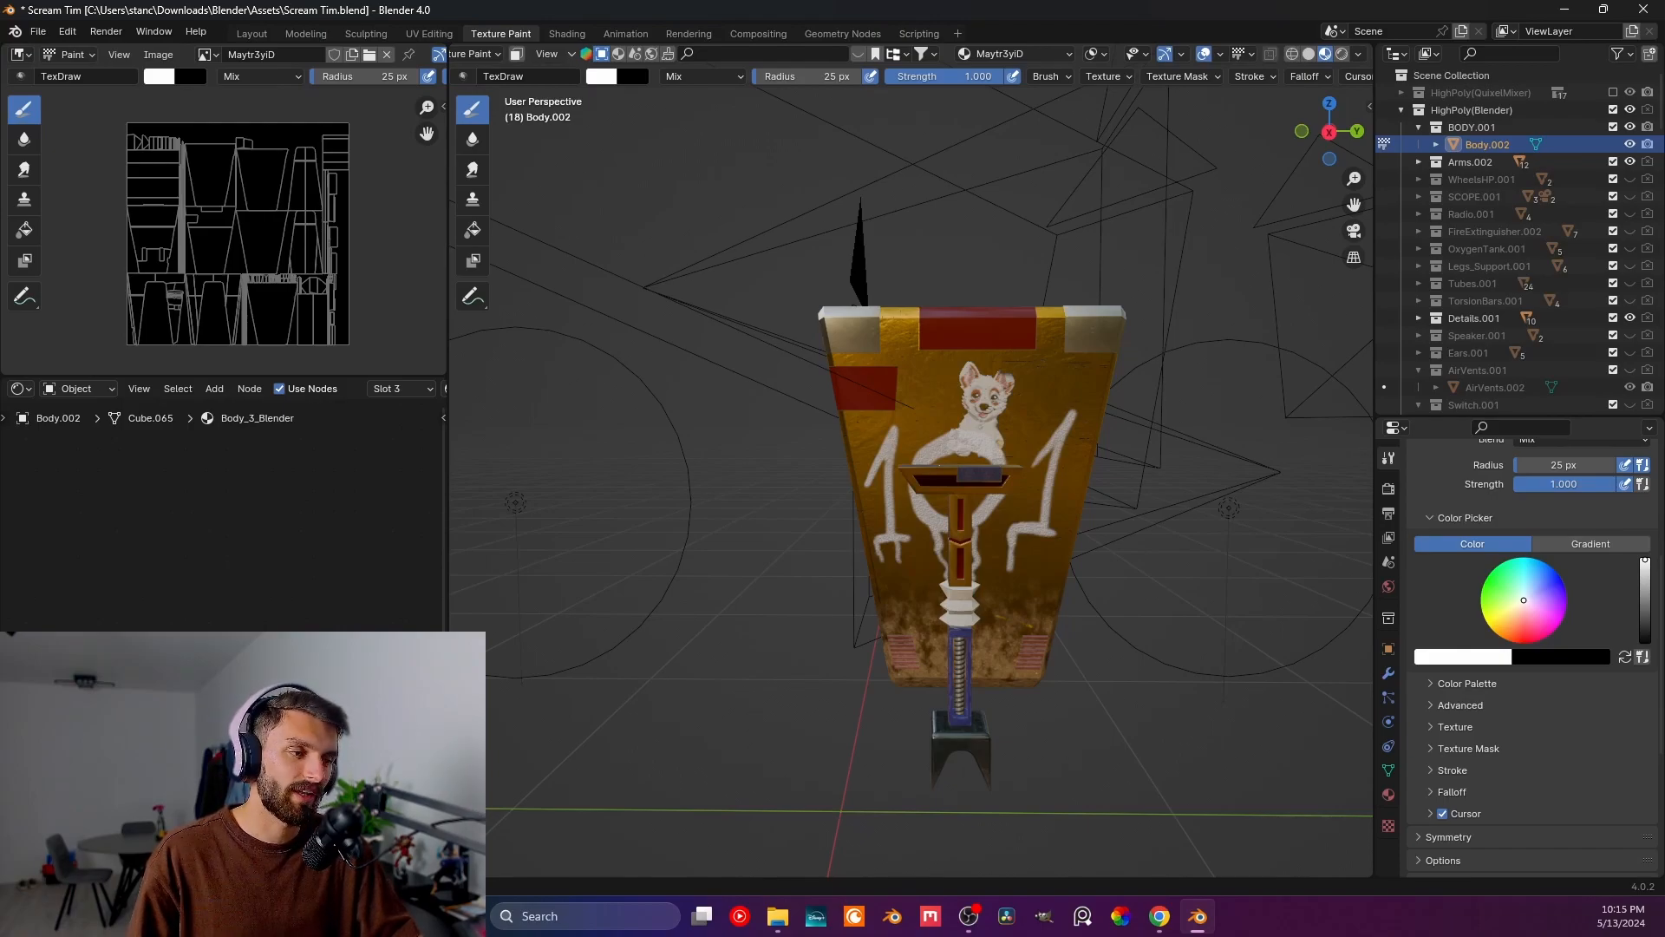
pyautogui.moveTo(893, 530); pyautogui.dragTo(1041, 527, button='middle')
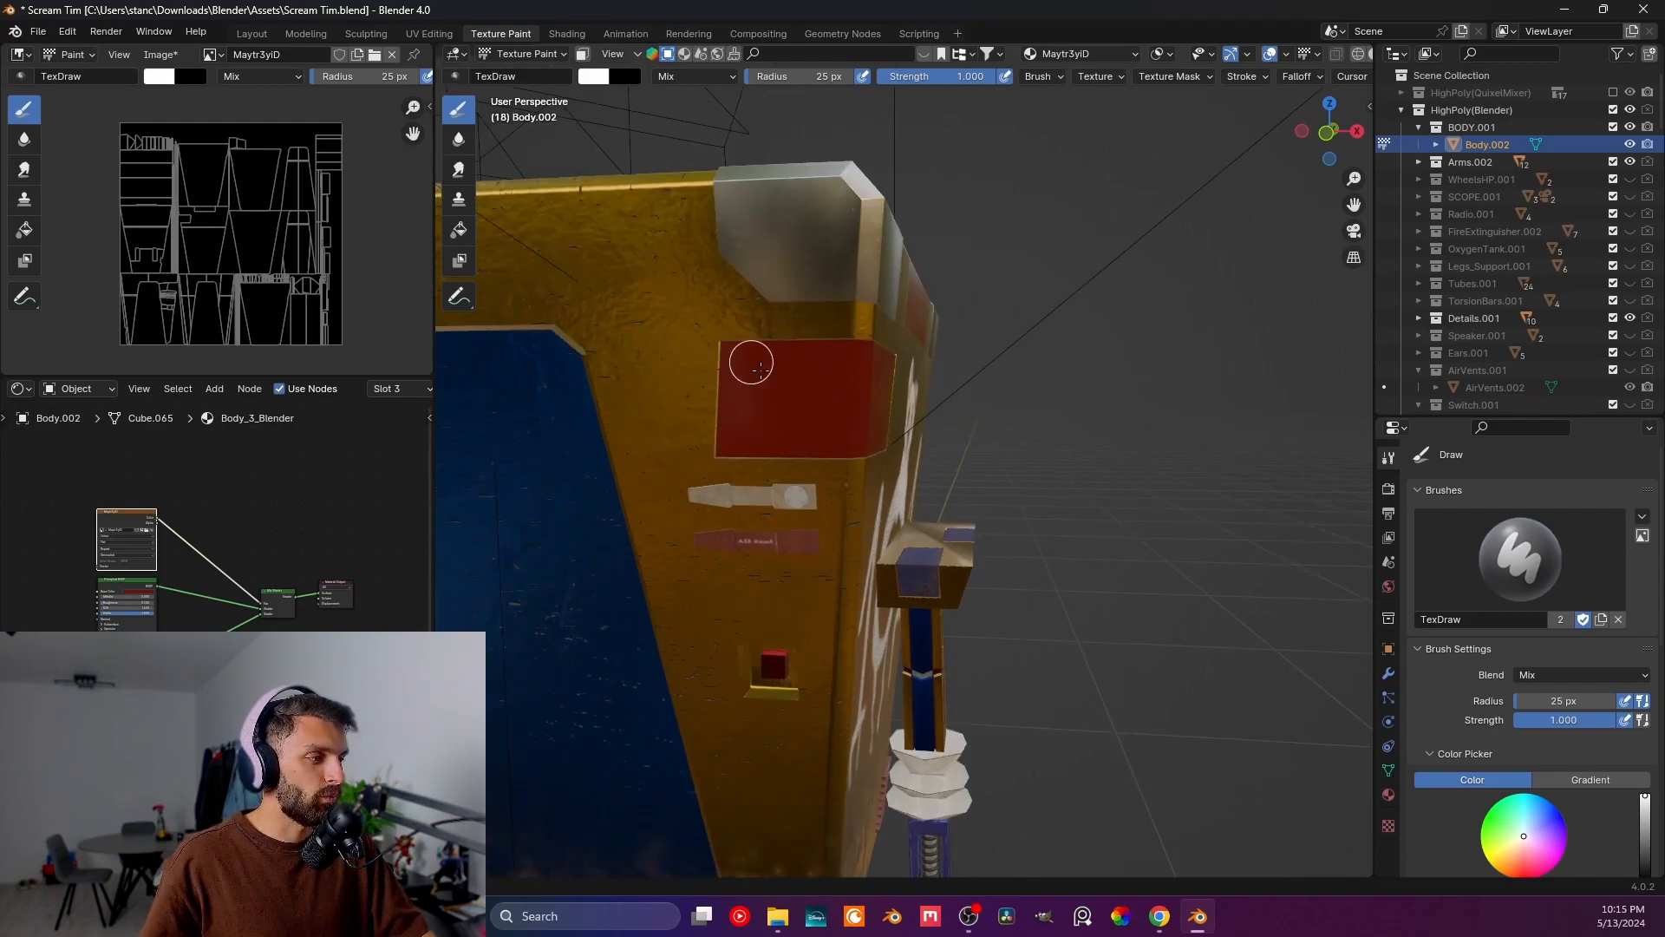
pyautogui.scroll(-3, 744, 369)
pyautogui.scroll(4, 820, 447)
pyautogui.moveTo(821, 447); pyautogui.dragTo(821, 462, button='middle')
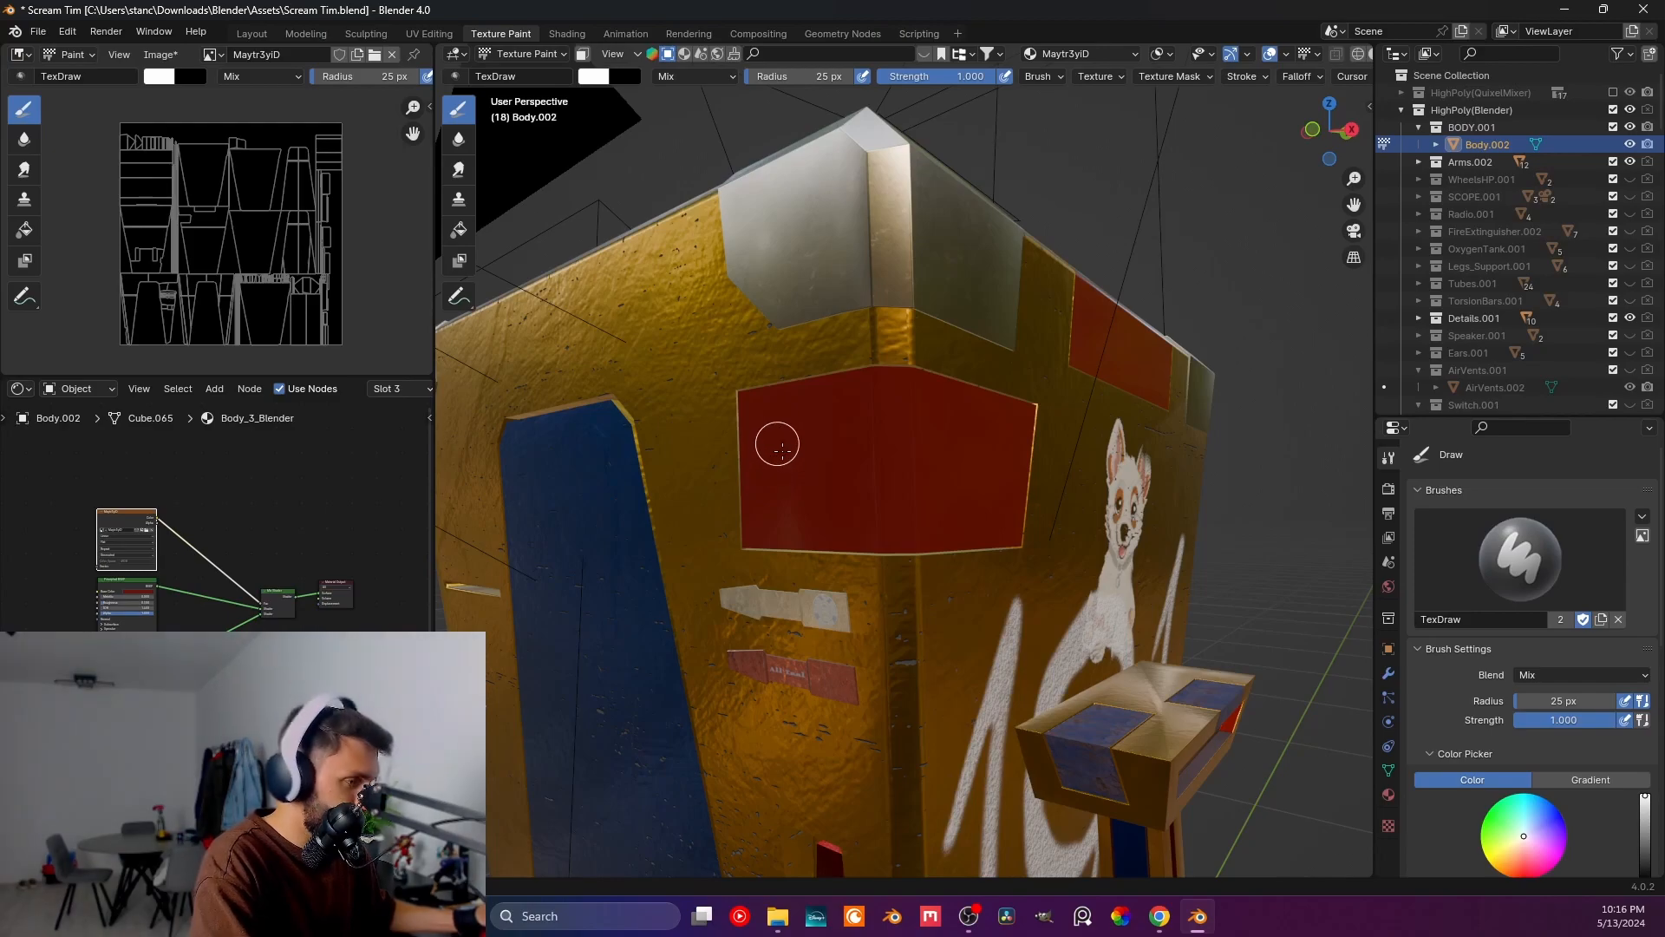
pyautogui.moveTo(762, 479)
pyautogui.mouseDown()
pyautogui.moveTo(783, 427)
pyautogui.moveTo(844, 475)
pyautogui.moveTo(929, 439)
pyautogui.moveTo(988, 475)
pyautogui.mouseUp()
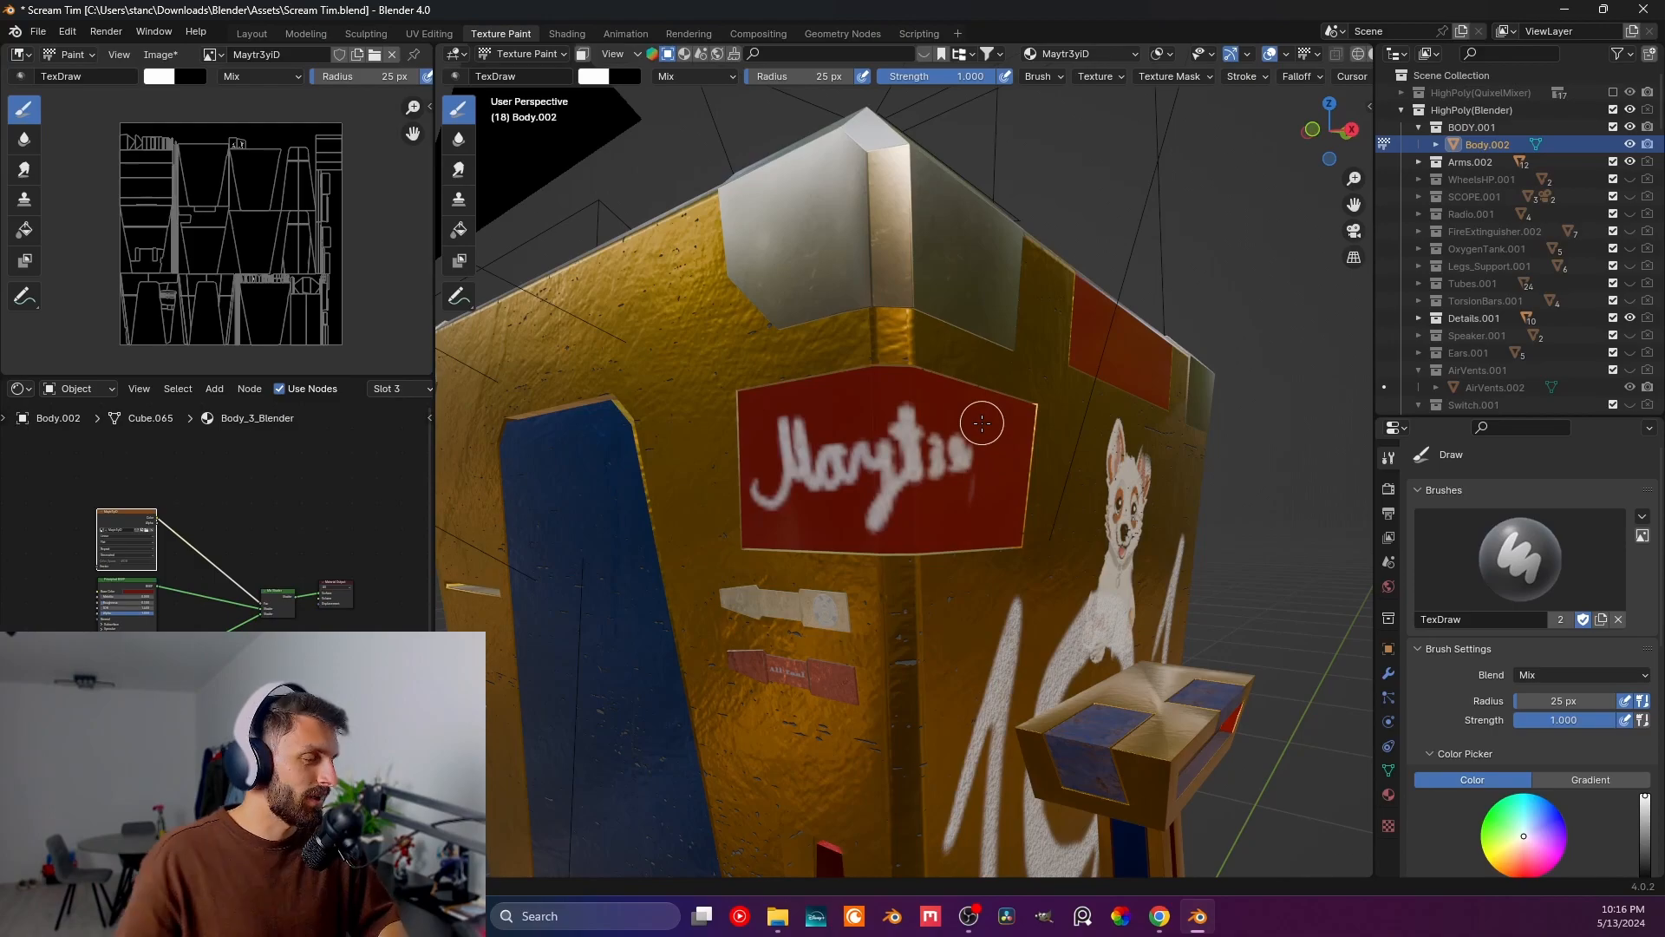
pyautogui.moveTo(1006, 481)
pyautogui.mouseDown(button='middle')
pyautogui.moveTo(928, 493)
pyautogui.moveTo(993, 503)
pyautogui.moveTo(1000, 479)
pyautogui.mouseUp(button='middle')
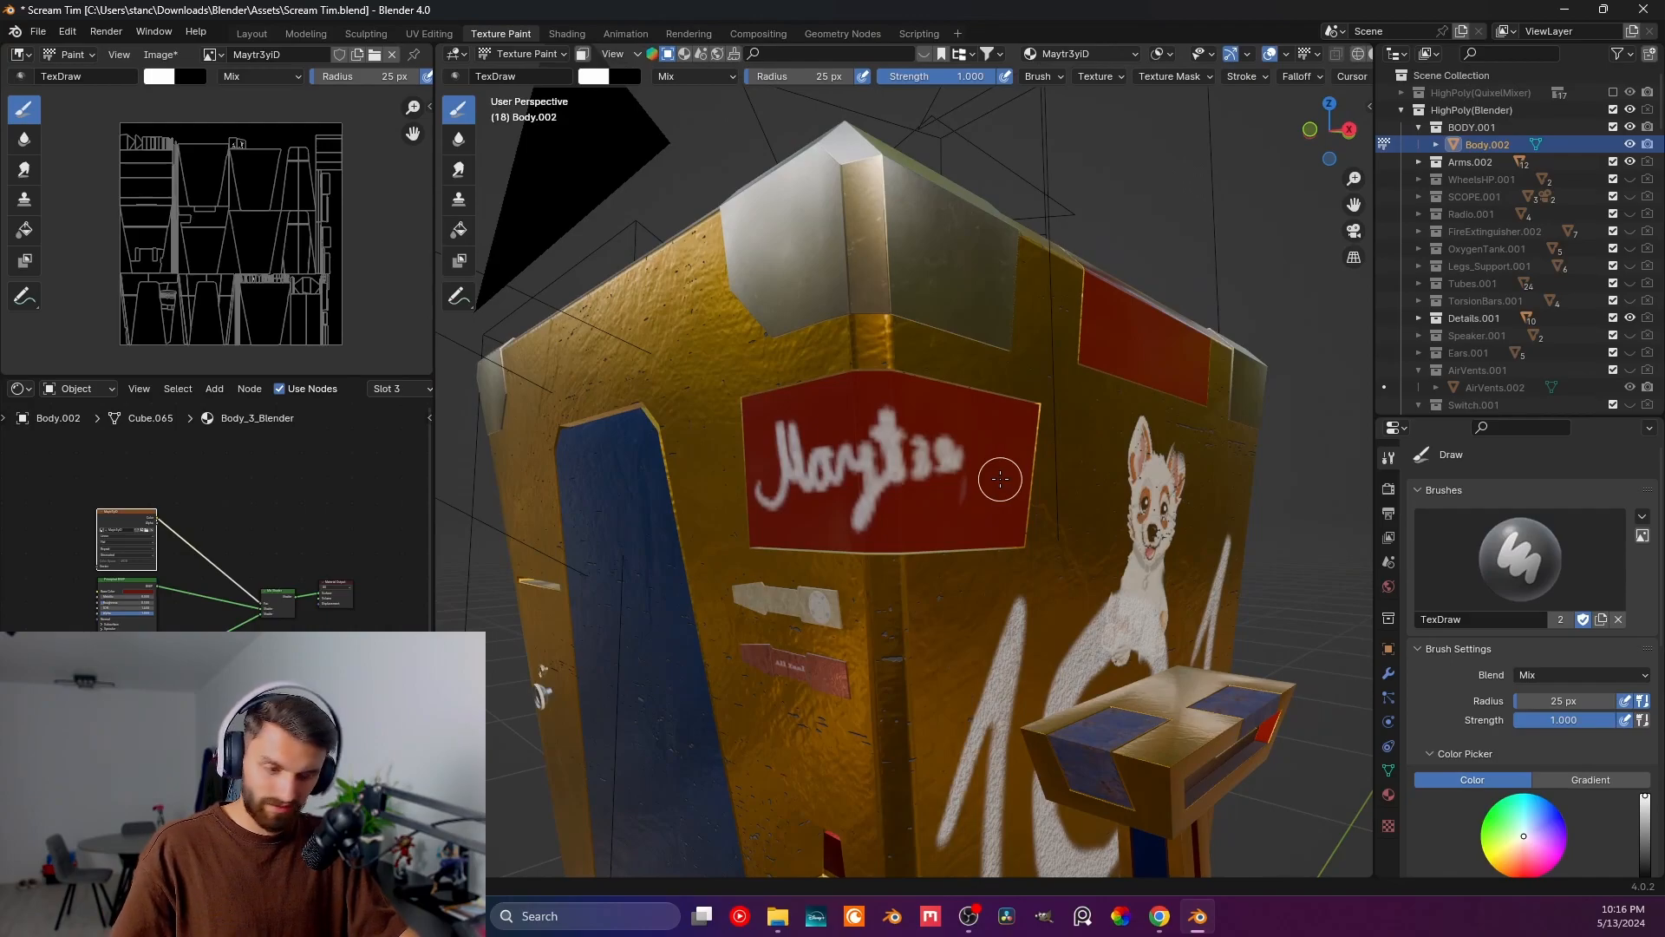
# - Undo the last letters painted after "Mayt" and repaint the rest of the tag as "3yid" in white
pyautogui.hotkey('ctrl', 'z')
pyautogui.hotkey('ctrl', 'z')
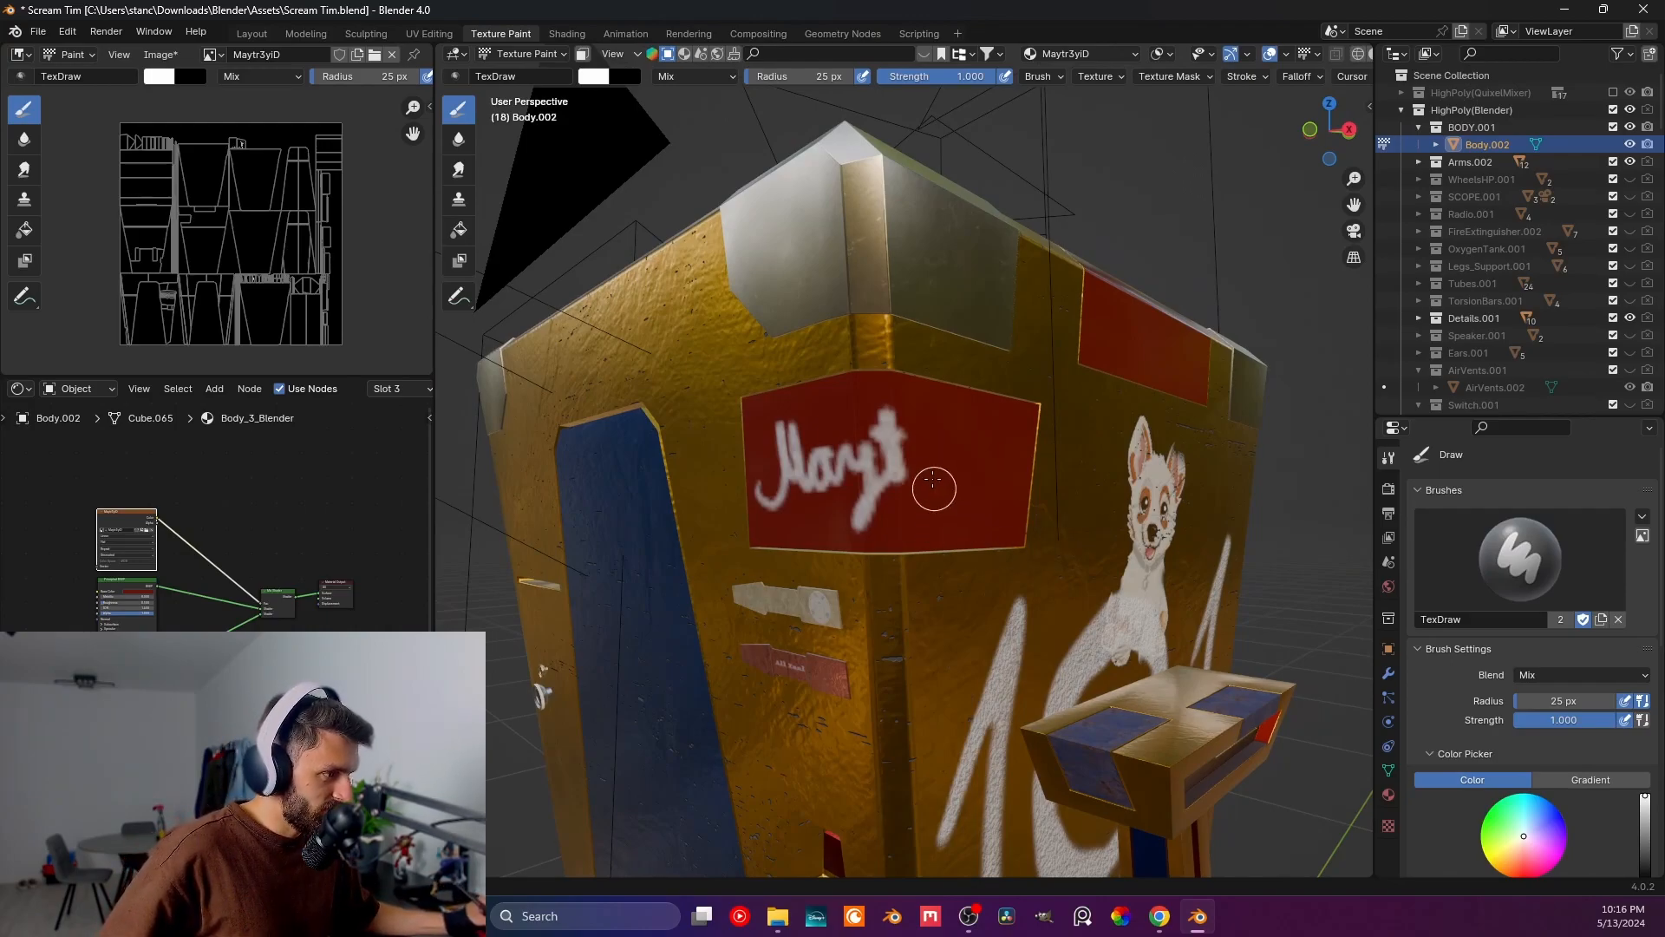
pyautogui.moveTo(912, 426); pyautogui.dragTo(912, 484)
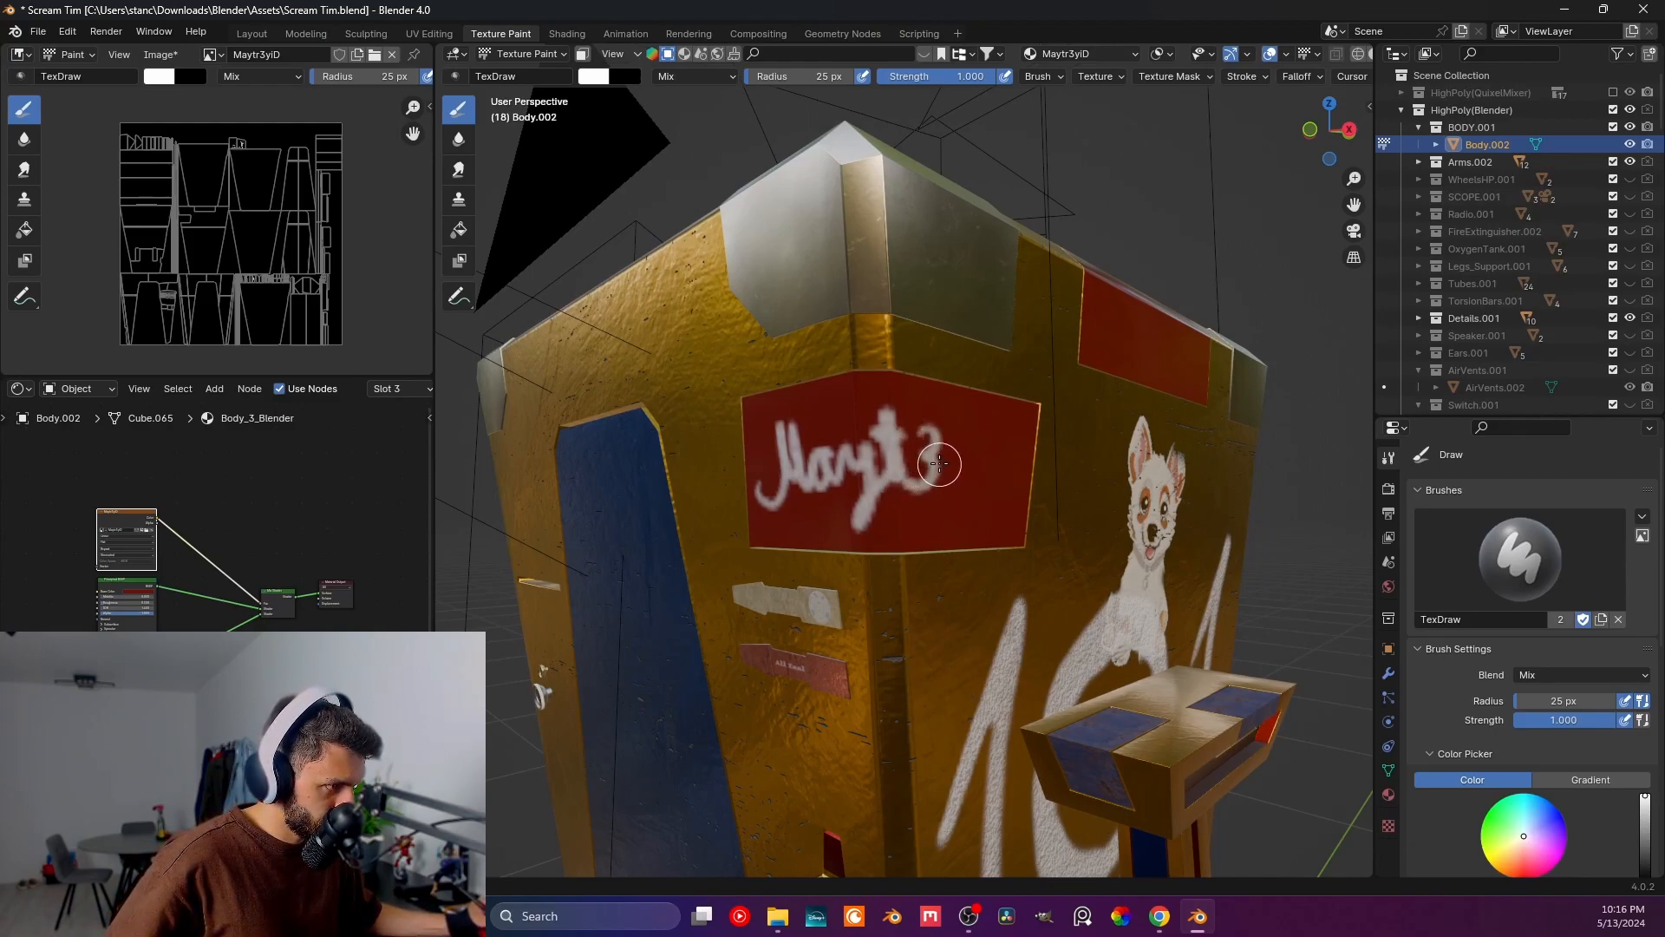
pyautogui.moveTo(972, 473); pyautogui.dragTo(978, 464)
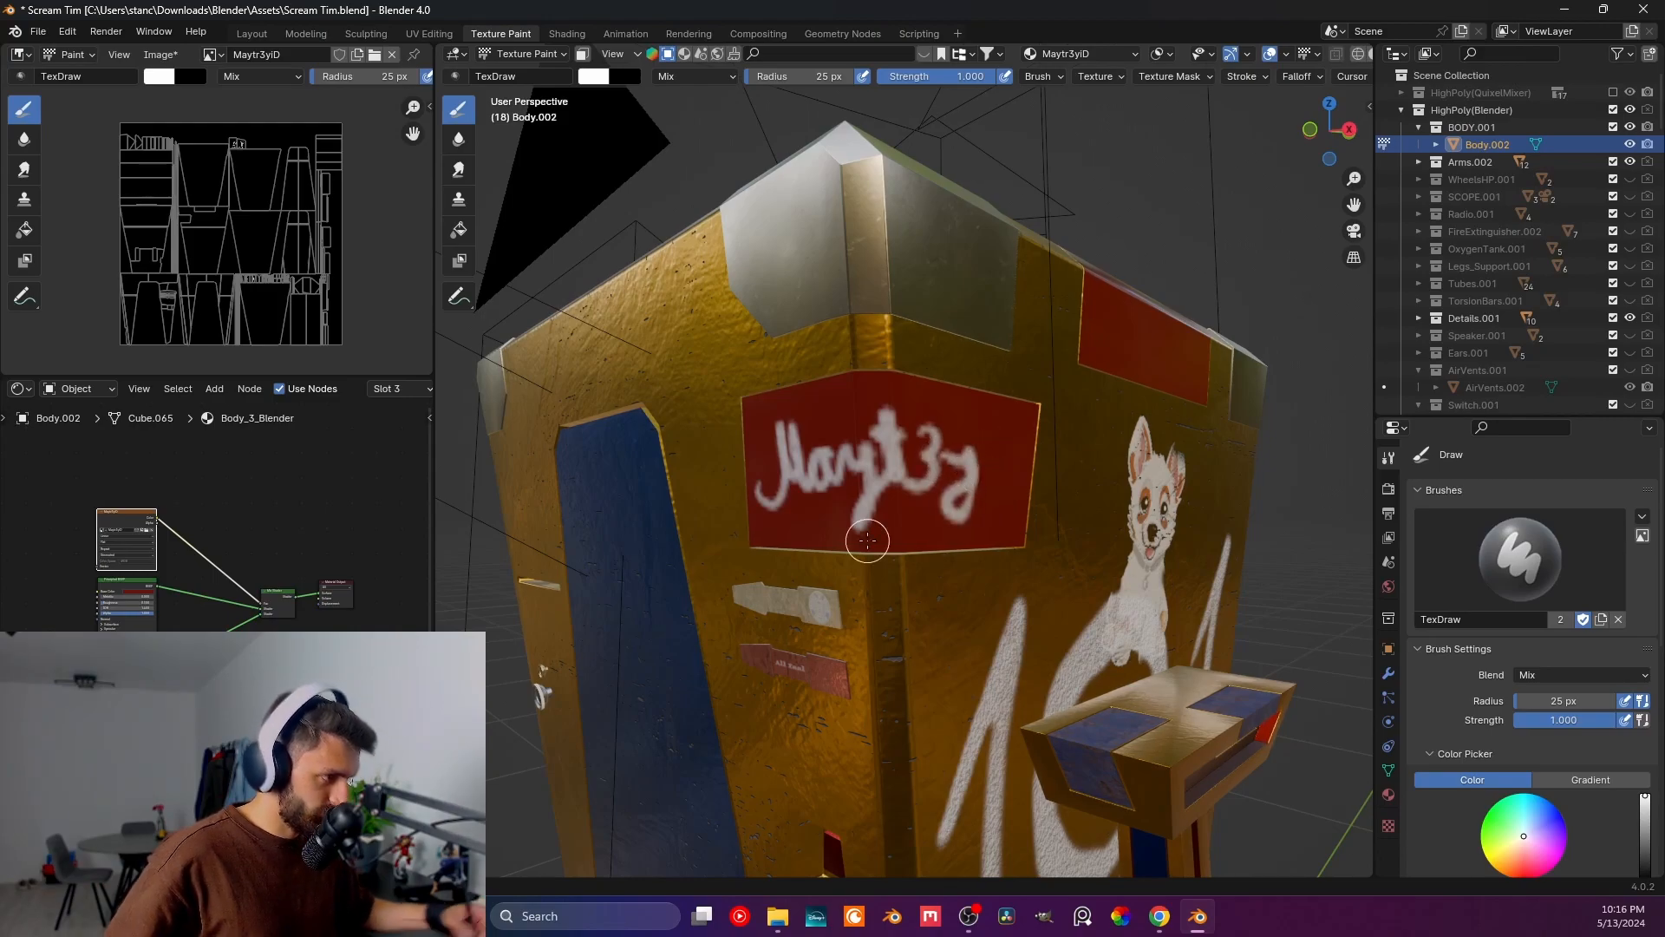
pyautogui.moveTo(1012, 458)
pyautogui.mouseDown(button='middle')
pyautogui.moveTo(917, 465)
pyautogui.moveTo(959, 419)
pyautogui.moveTo(980, 429)
pyautogui.moveTo(910, 443)
pyautogui.mouseUp(button='middle')
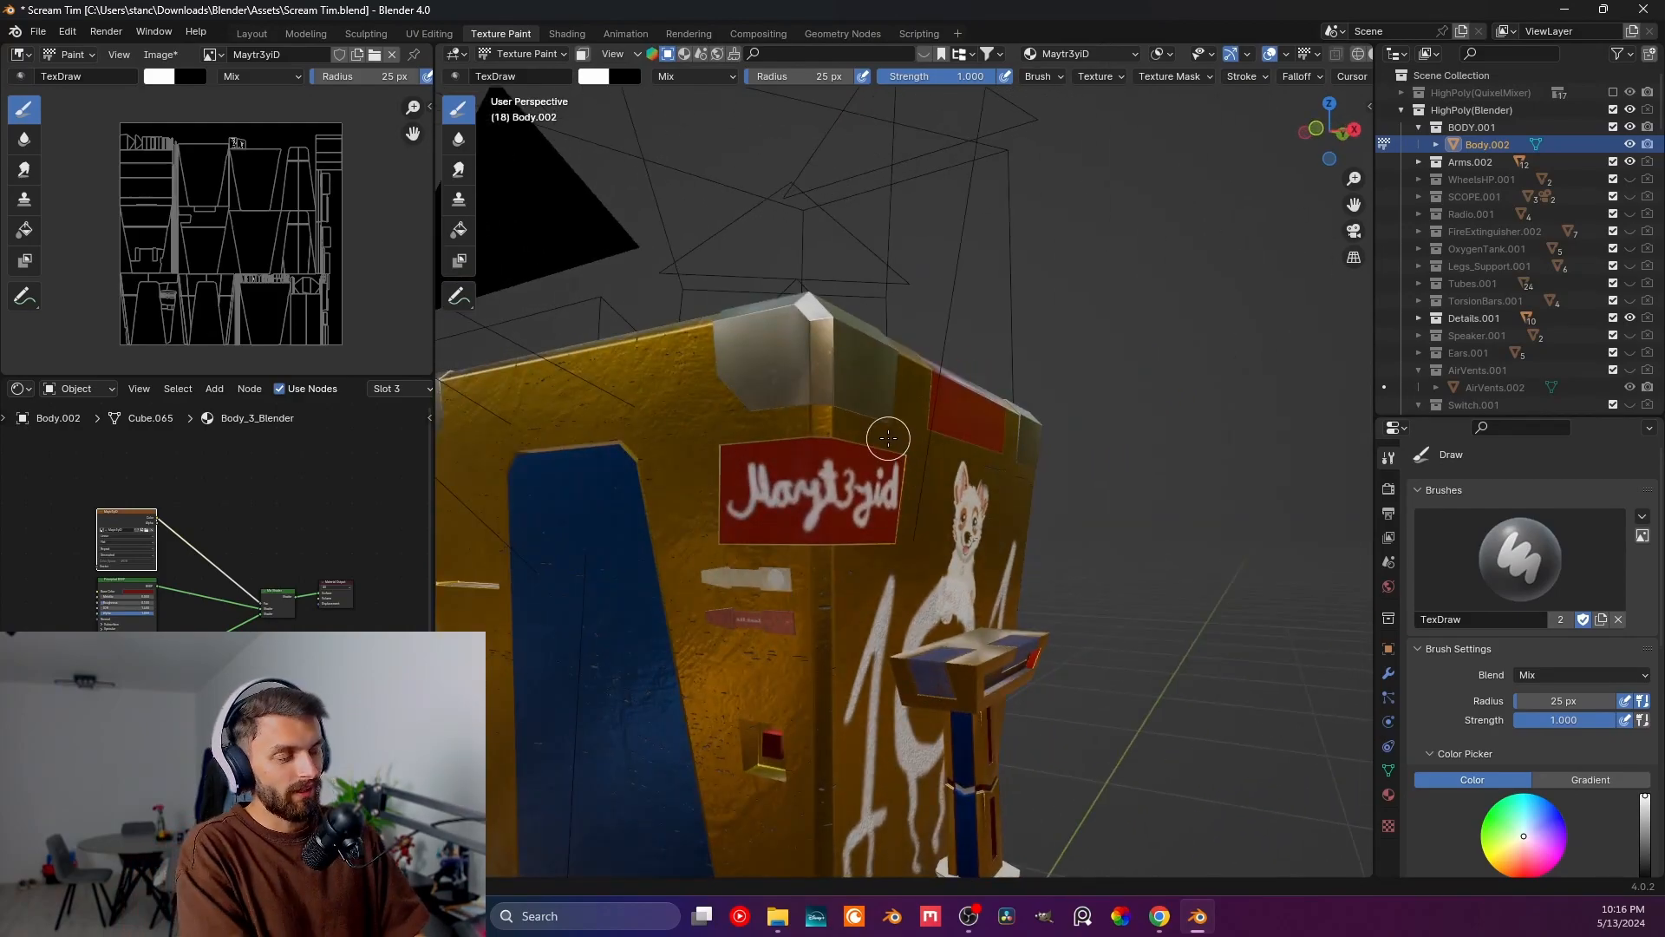
# - Set the base color of the second Principled BSDF in Body_3_Blender to orange so it colors the painted lettering
pyautogui.scroll(-5, 888, 438)
pyautogui.moveTo(888, 438); pyautogui.dragTo(769, 472, button='middle')
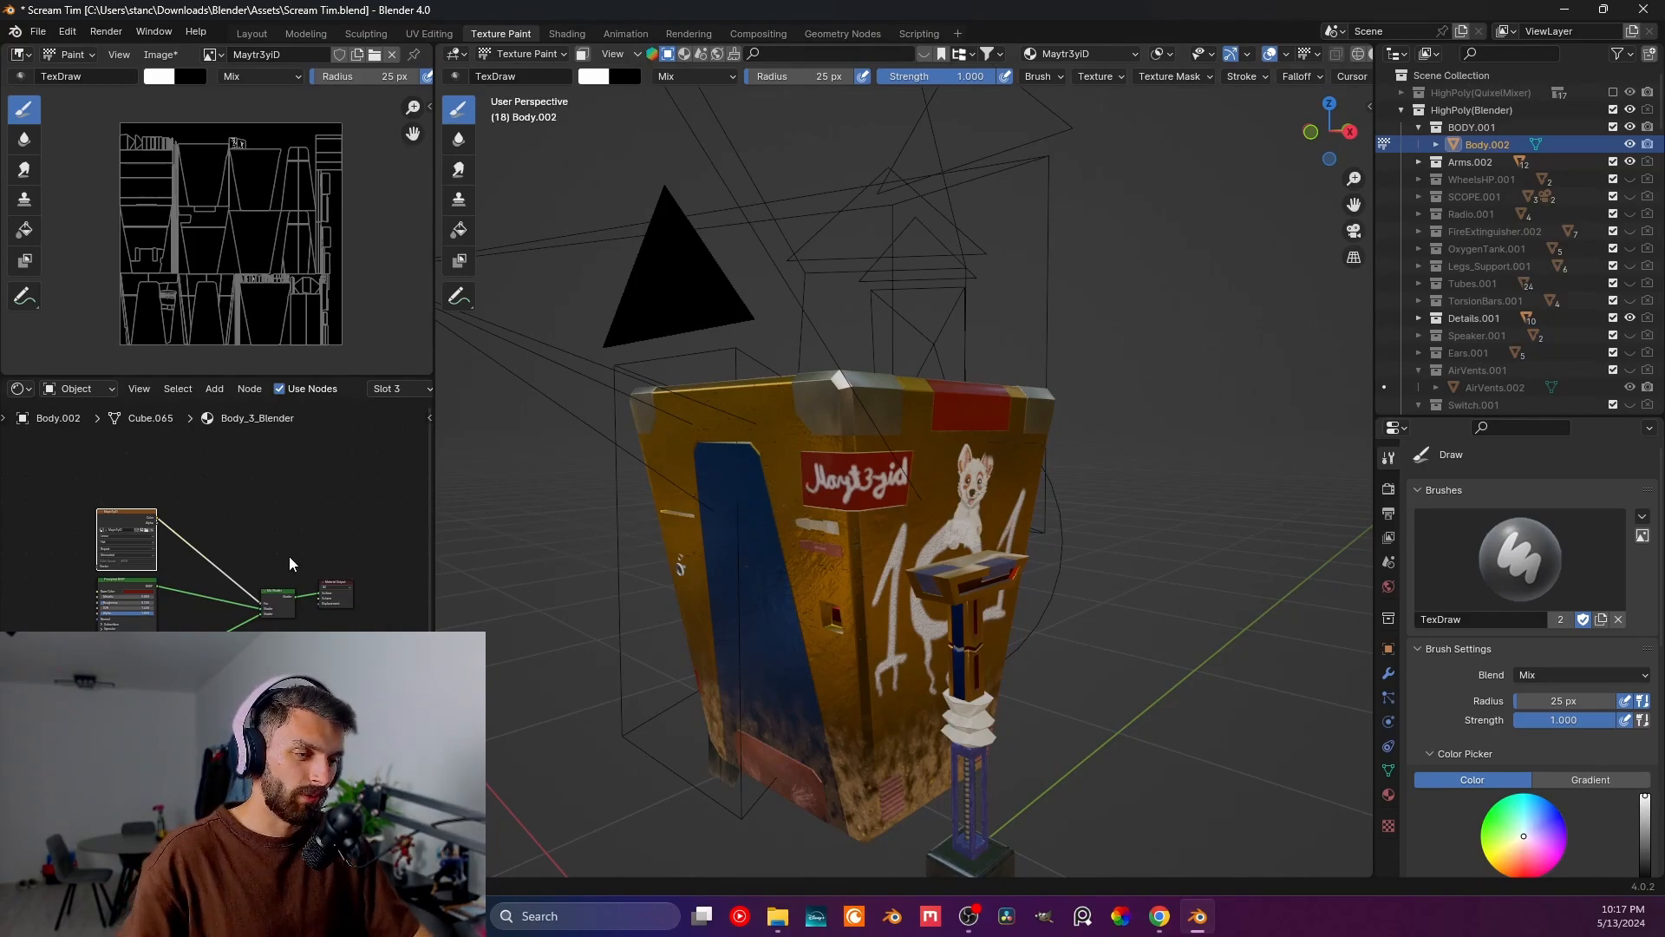
pyautogui.moveTo(150, 630); pyautogui.dragTo(242, 591, button='middle')
pyautogui.scroll(2, 242, 591)
pyautogui.moveTo(245, 666); pyautogui.dragTo(304, 640, button='middle')
pyautogui.scroll(1, 304, 640)
pyautogui.click(292, 616)
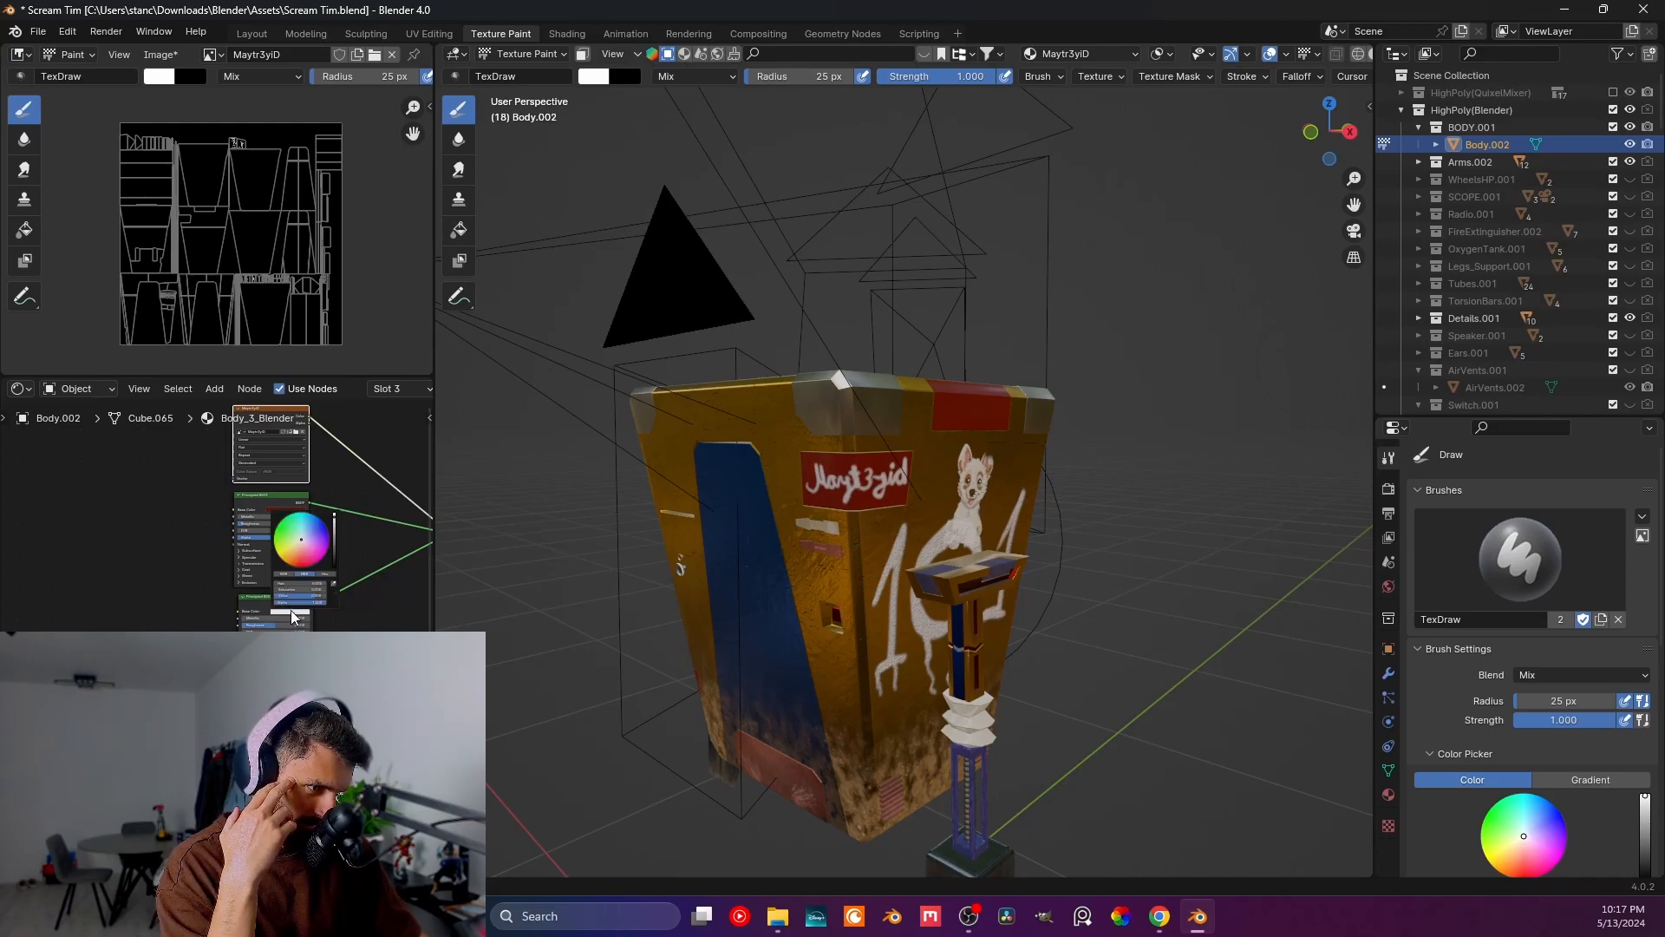
pyautogui.click(279, 548)
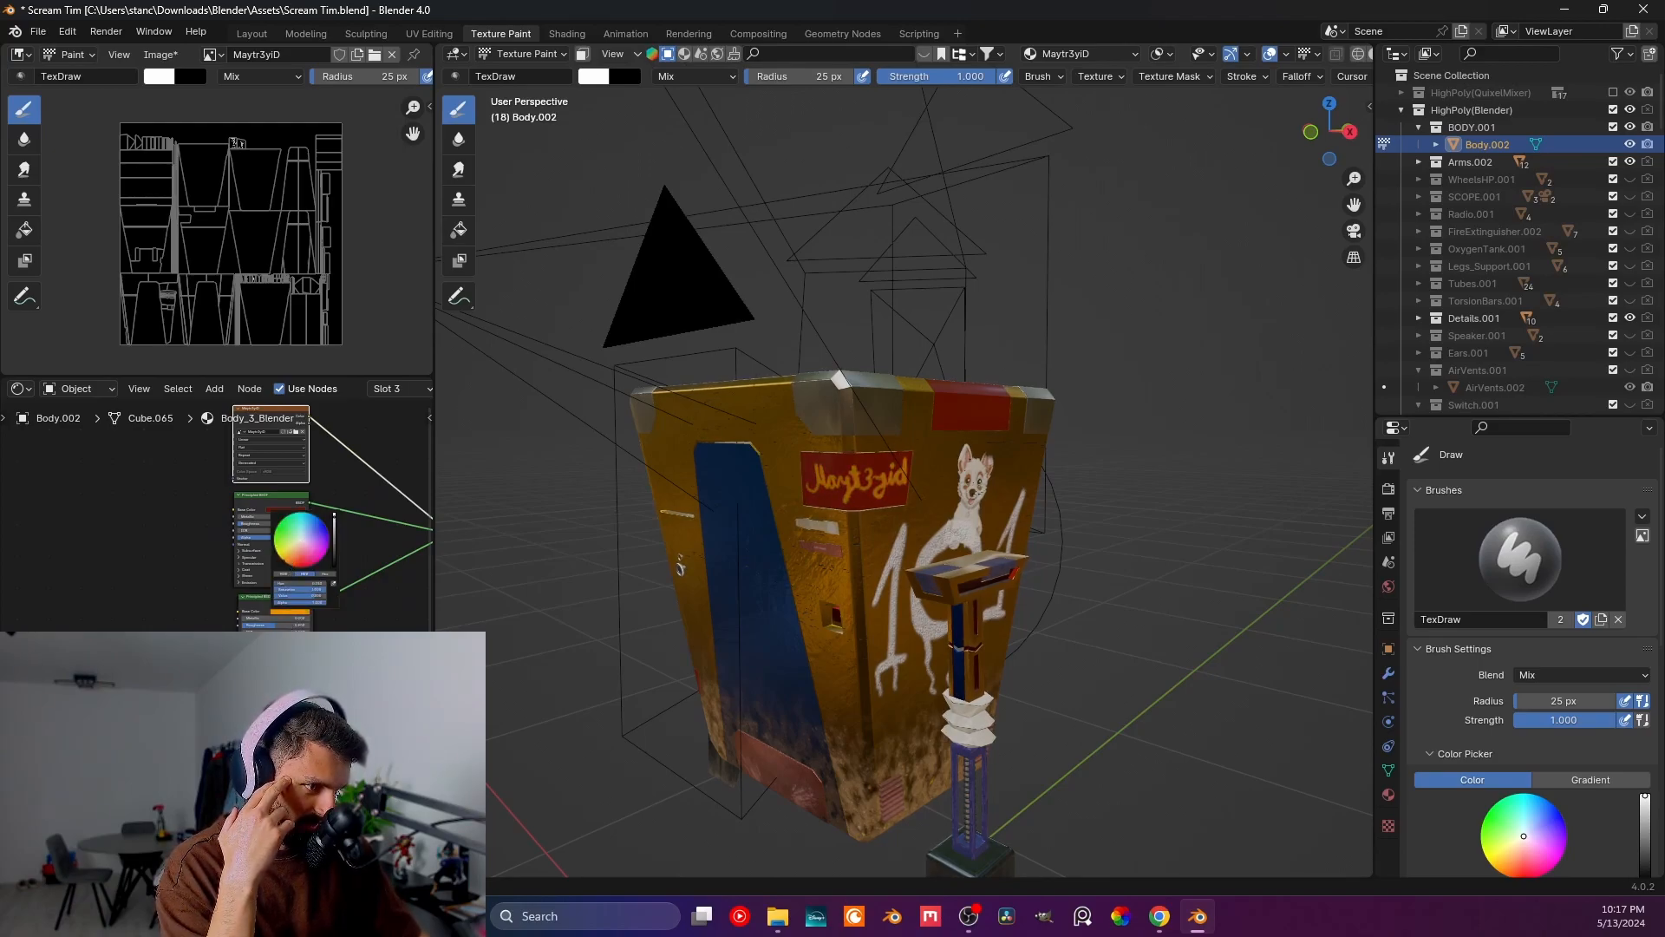
# - Switch to Chrome and start the Coolors palette generator
pyautogui.moveTo(1160, 929)
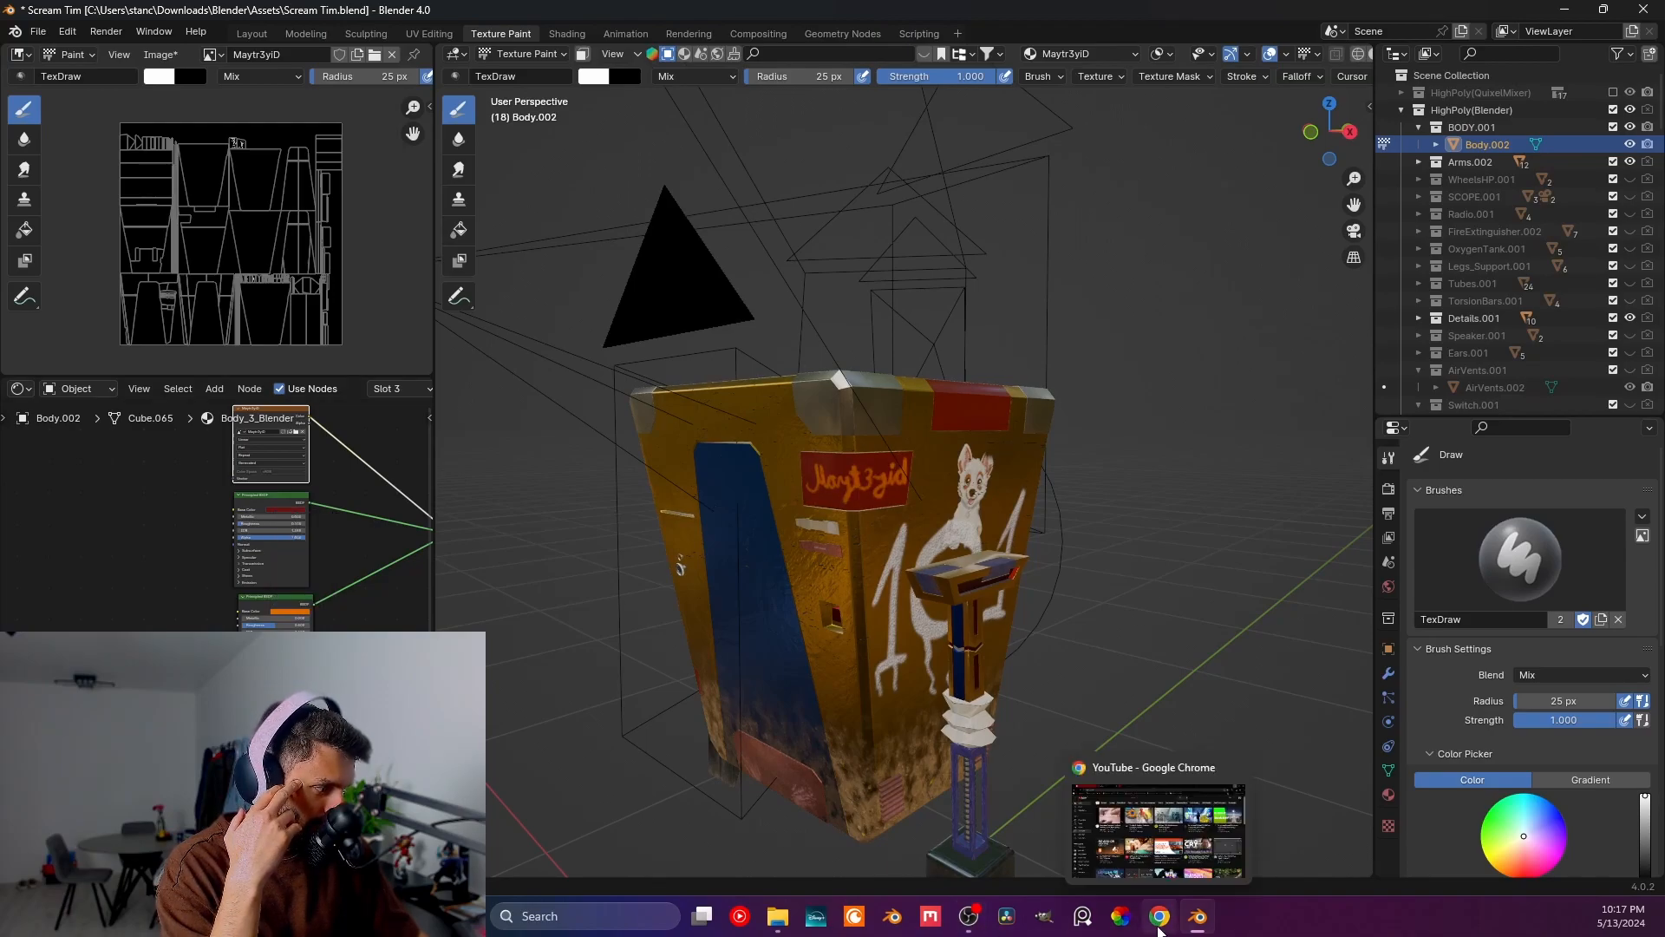
pyautogui.click(1160, 920)
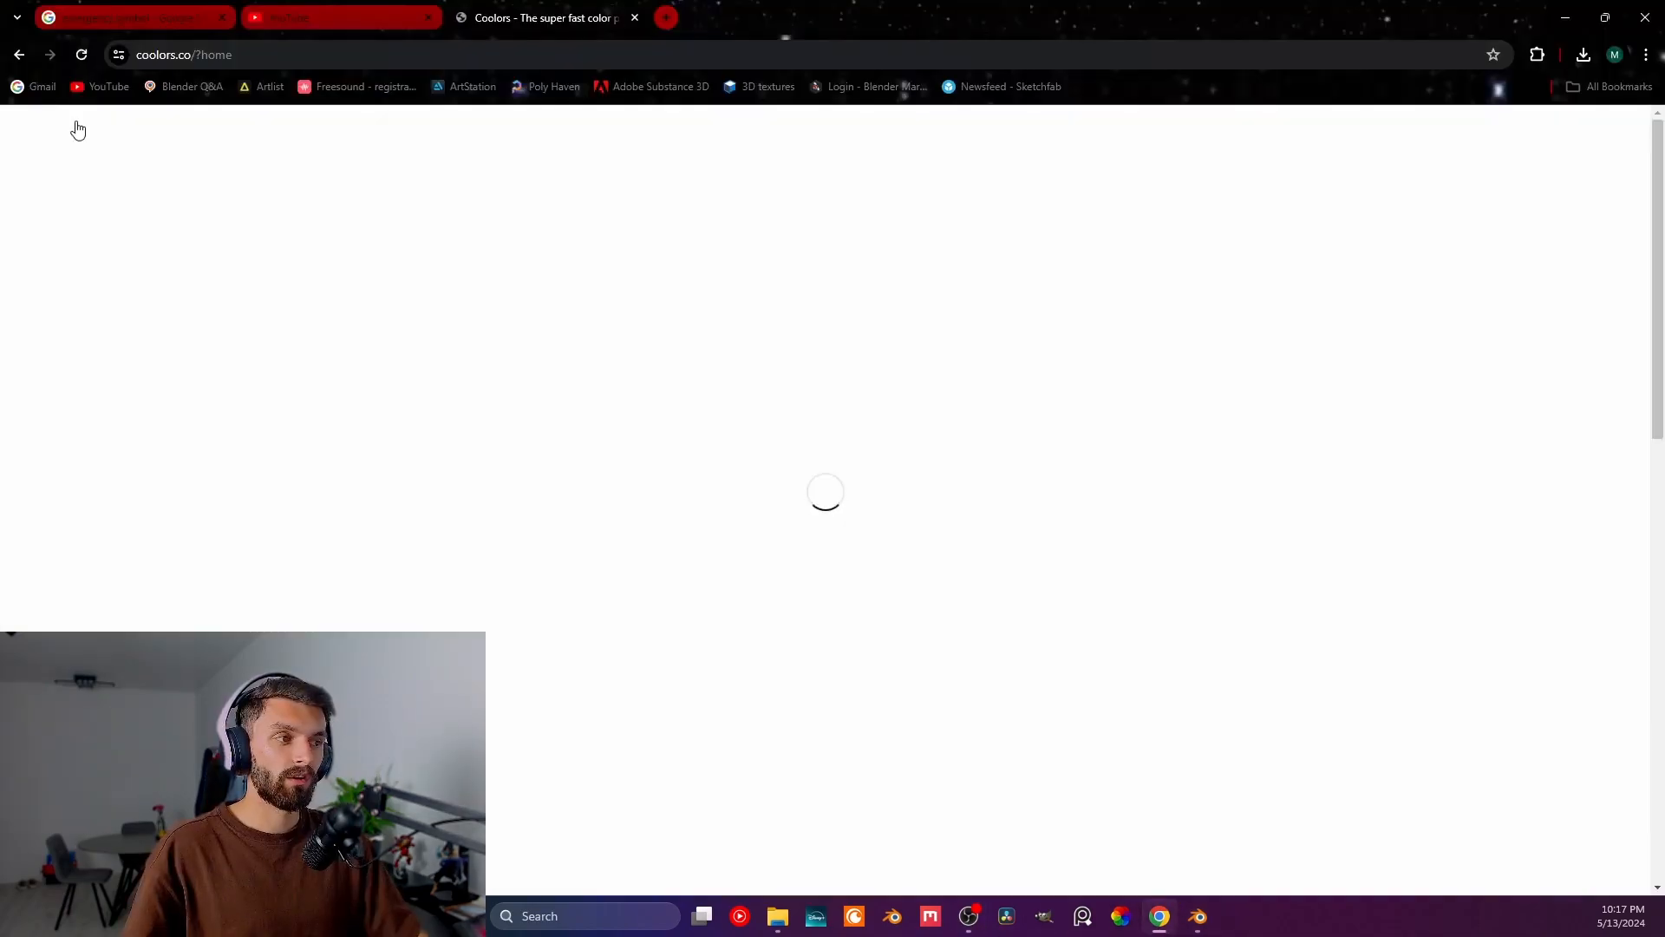
pyautogui.click(438, 578)
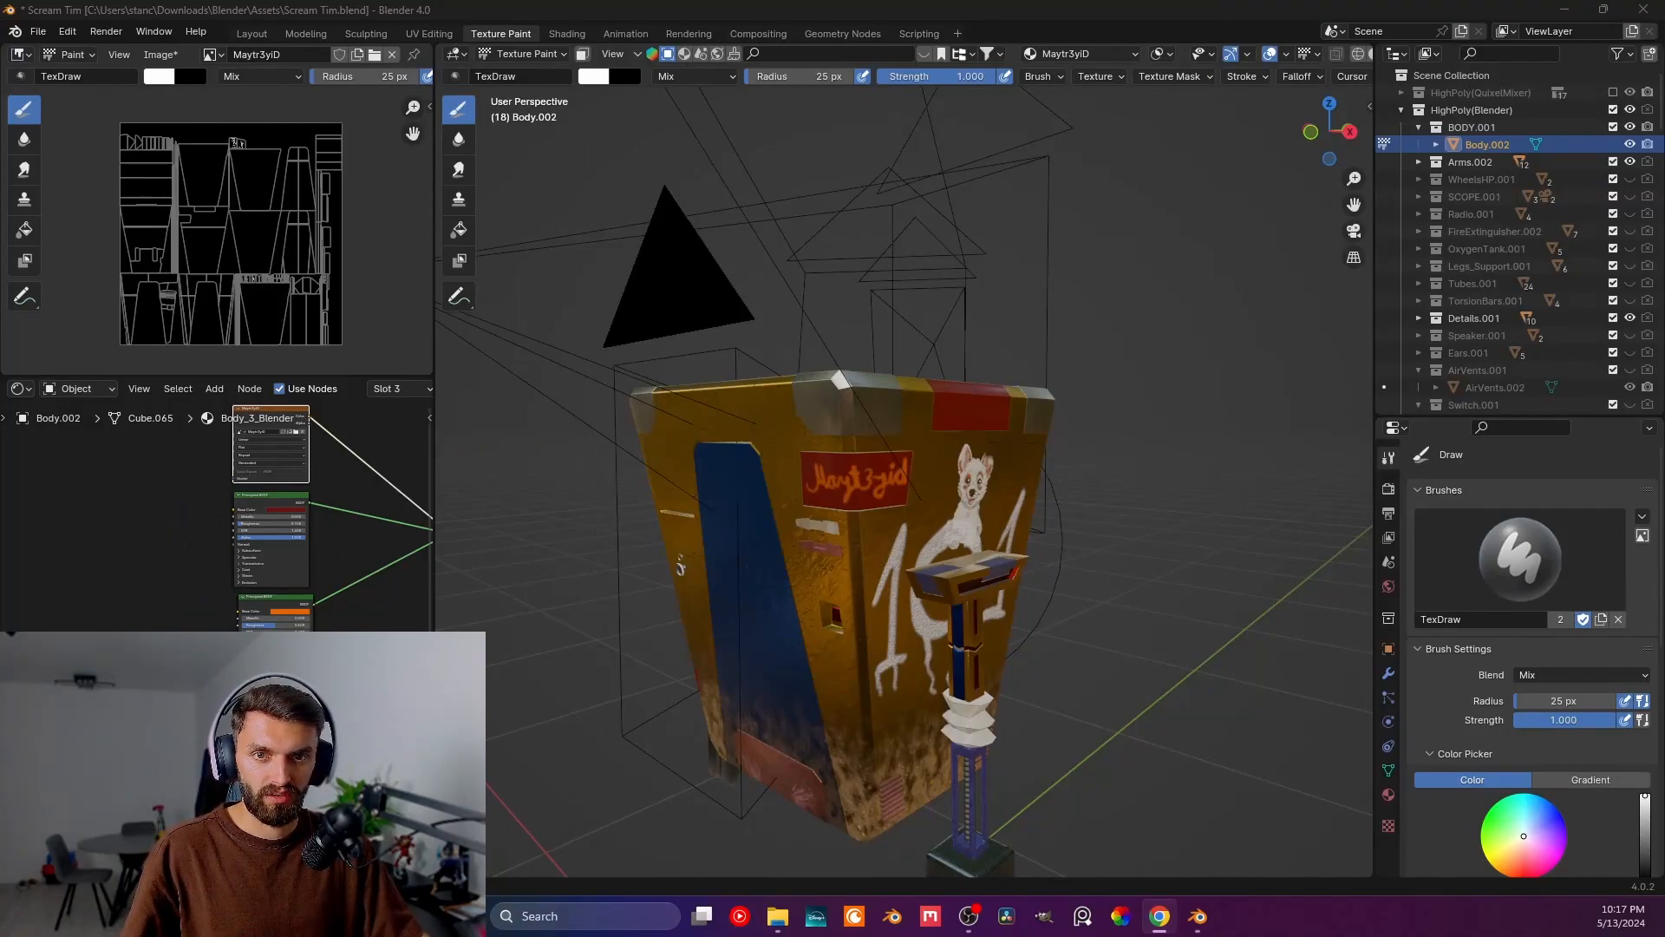
# - Copy the hex code of the red Principled BSDF's base color and carry it over to the Coolors palette as 69140E
pyautogui.click(300, 512)
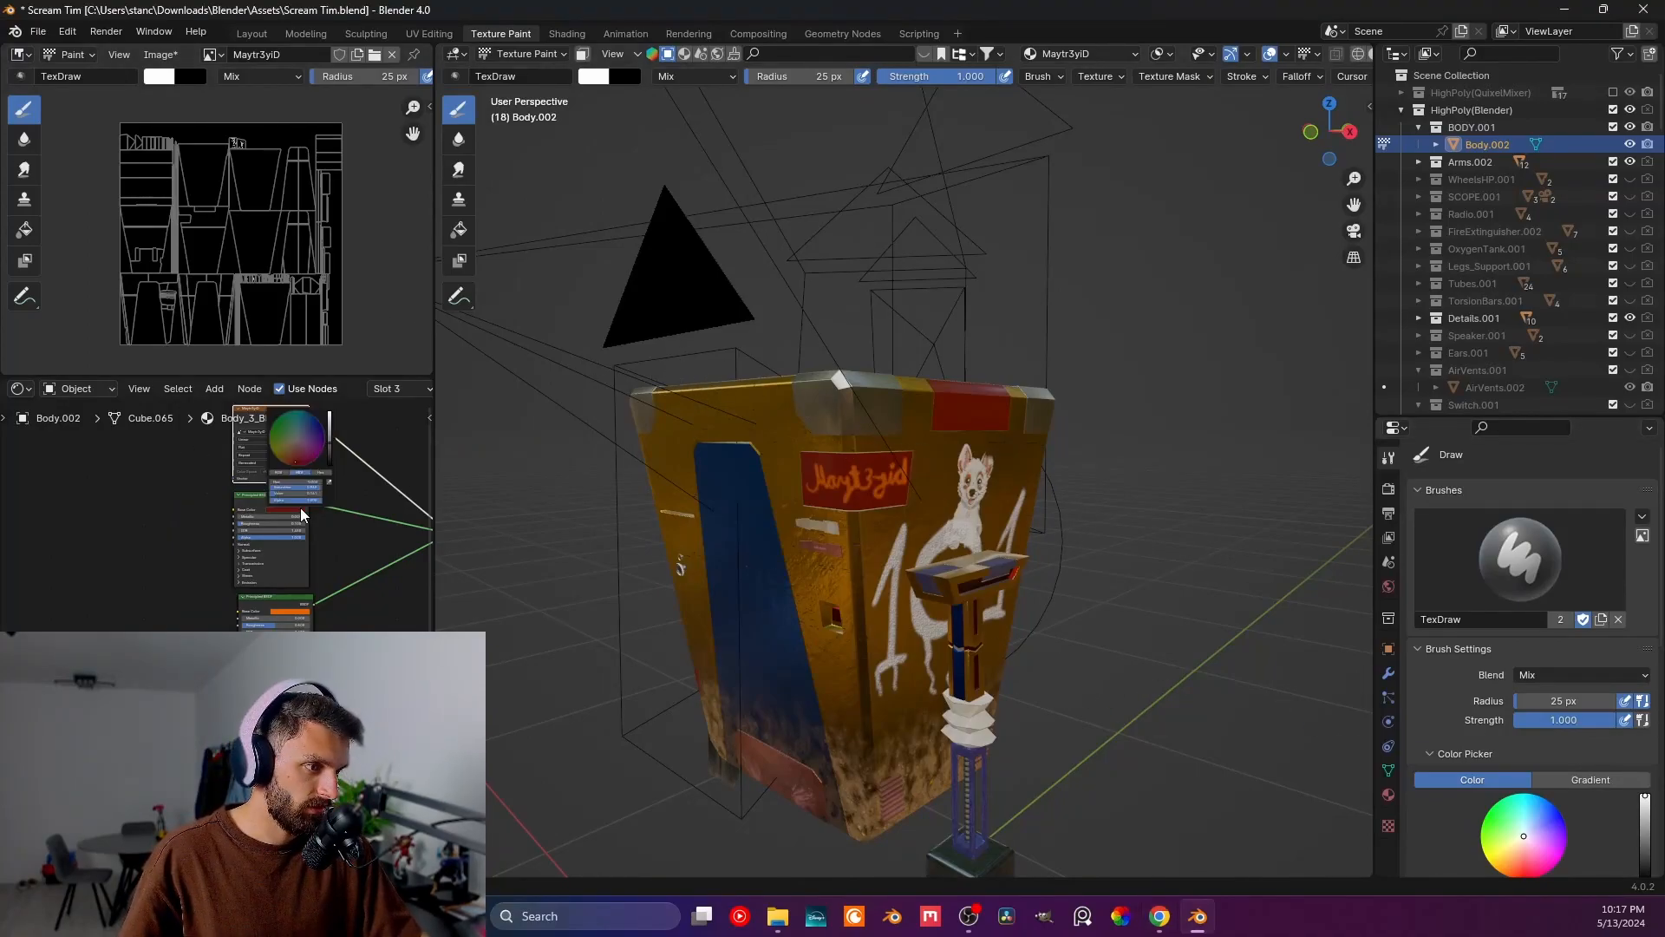
pyautogui.click(321, 473)
pyautogui.click(296, 482)
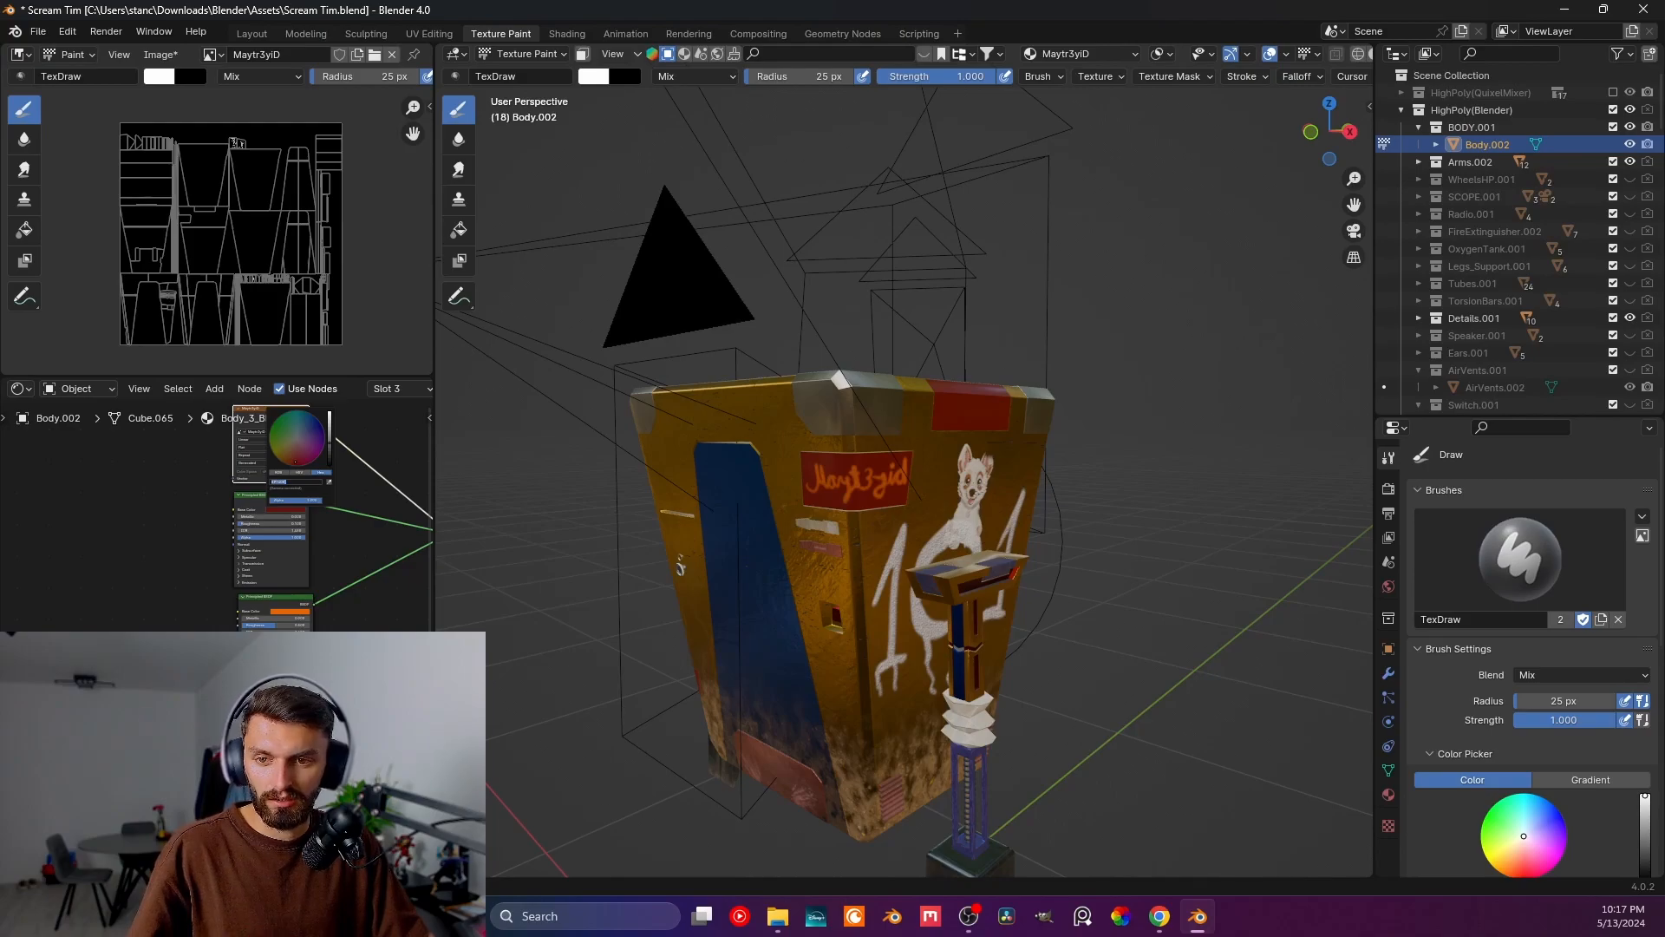
pyautogui.hotkey('alt', 'Tab')
pyautogui.moveTo(0, 53); pyautogui.dragTo(974, 143)
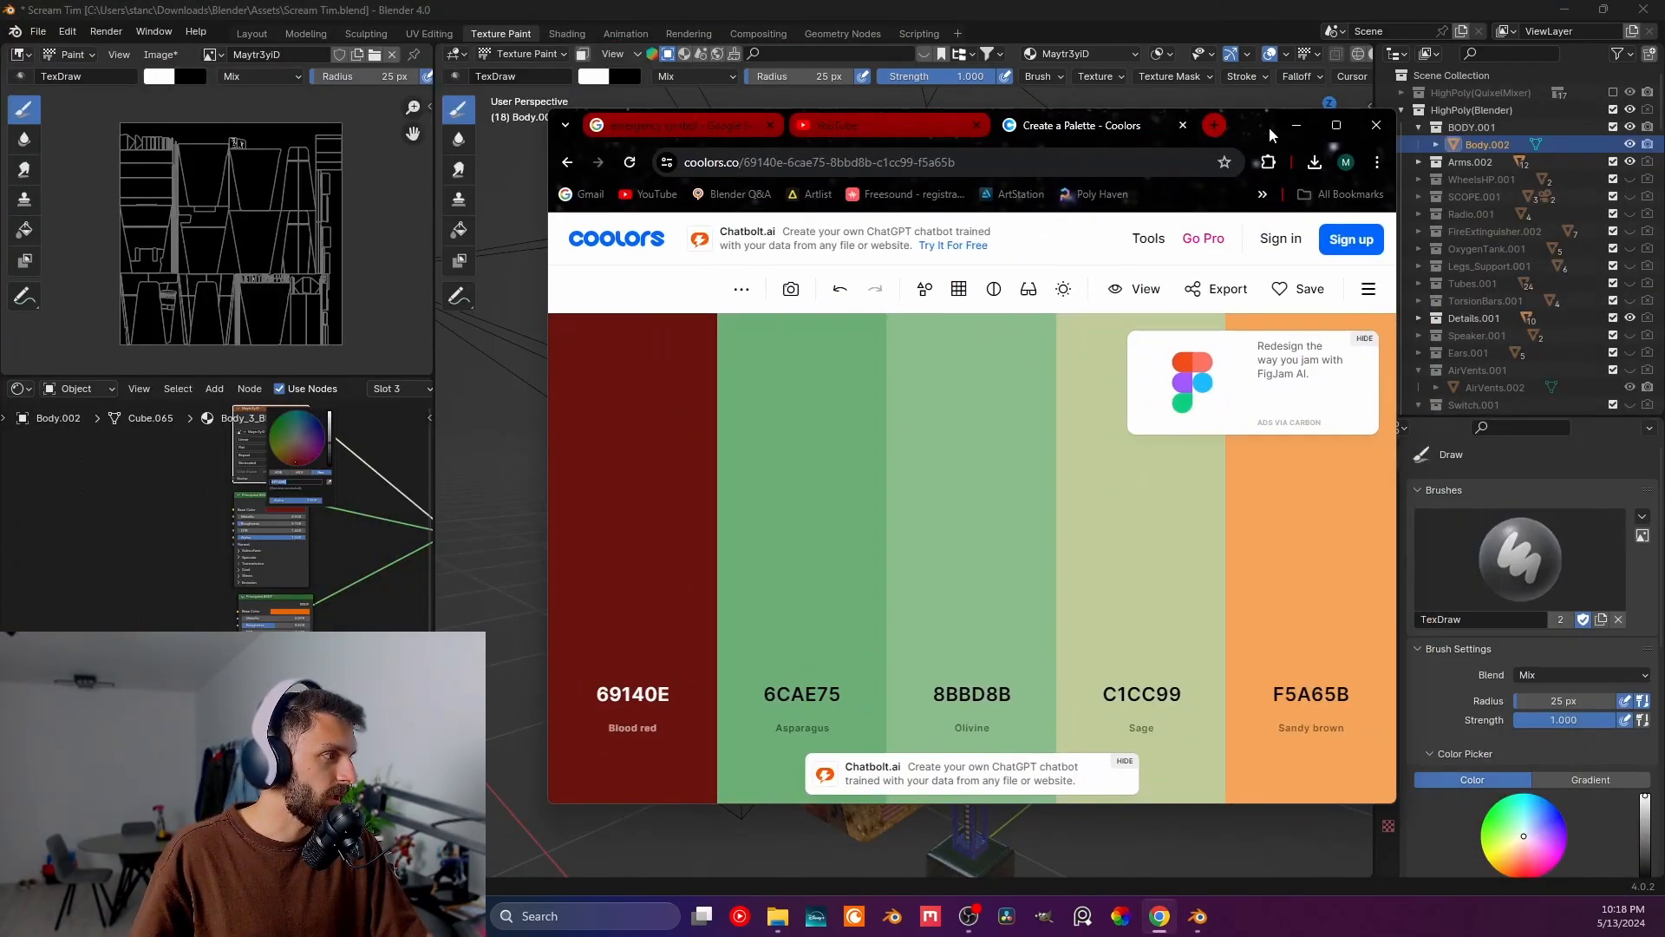
pyautogui.doubleClick(1270, 134)
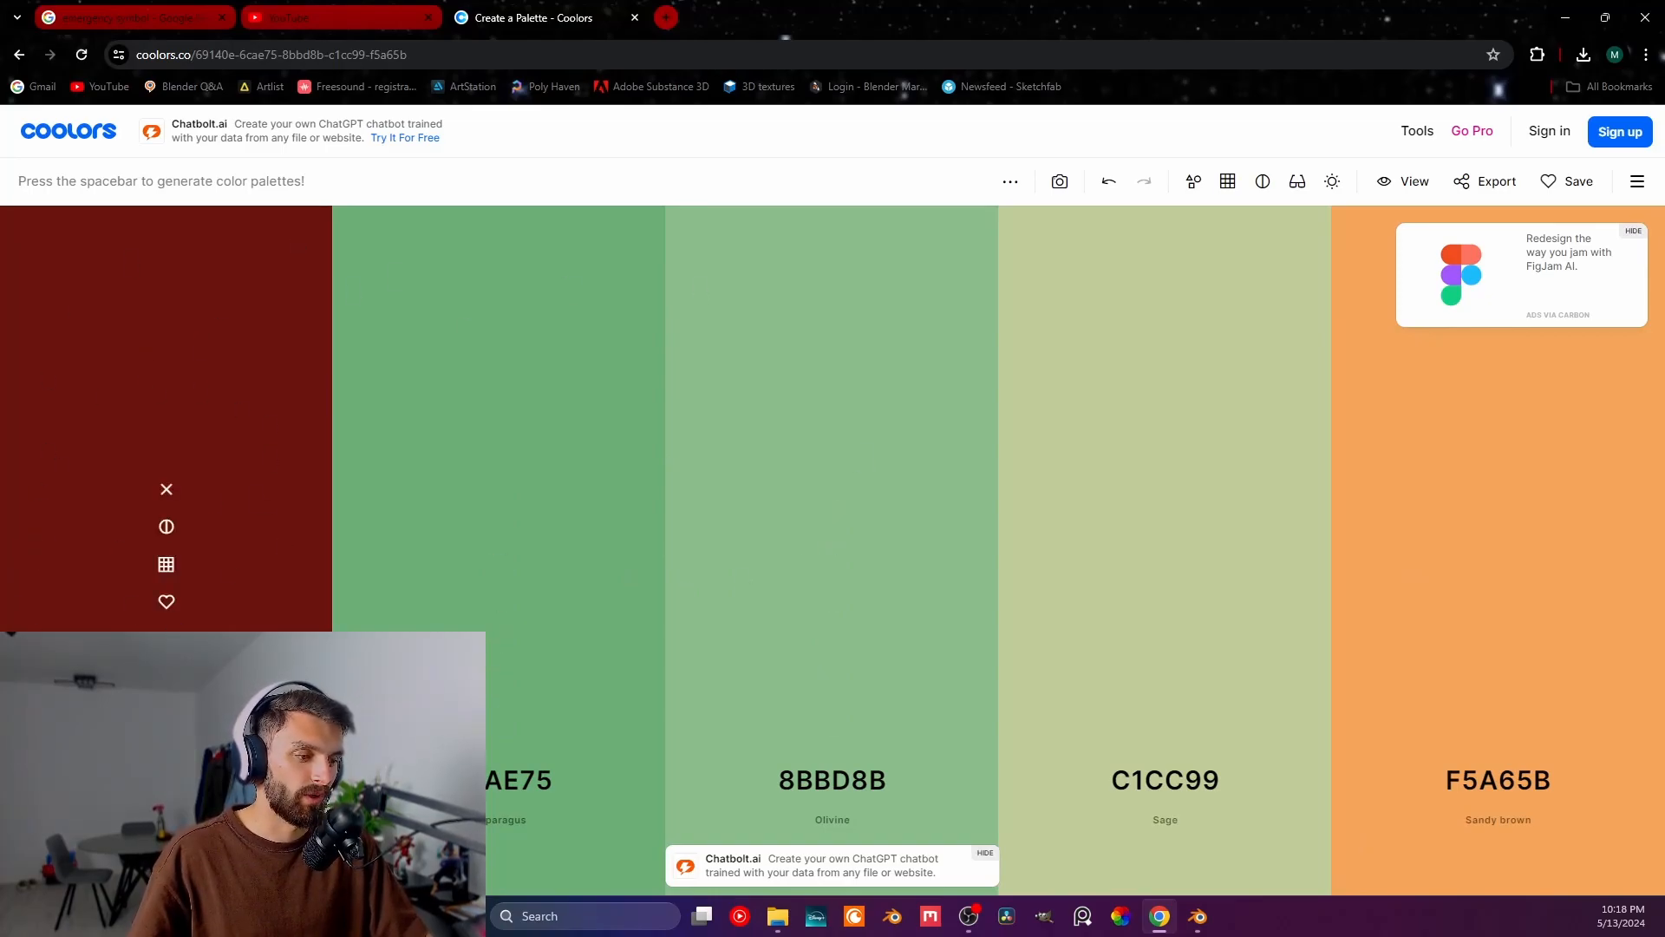
# - Generate new palettes around the red and apply the blue 345995 as the second Principled BSDF's base color in Blender
pyautogui.press('space')
pyautogui.press('space')
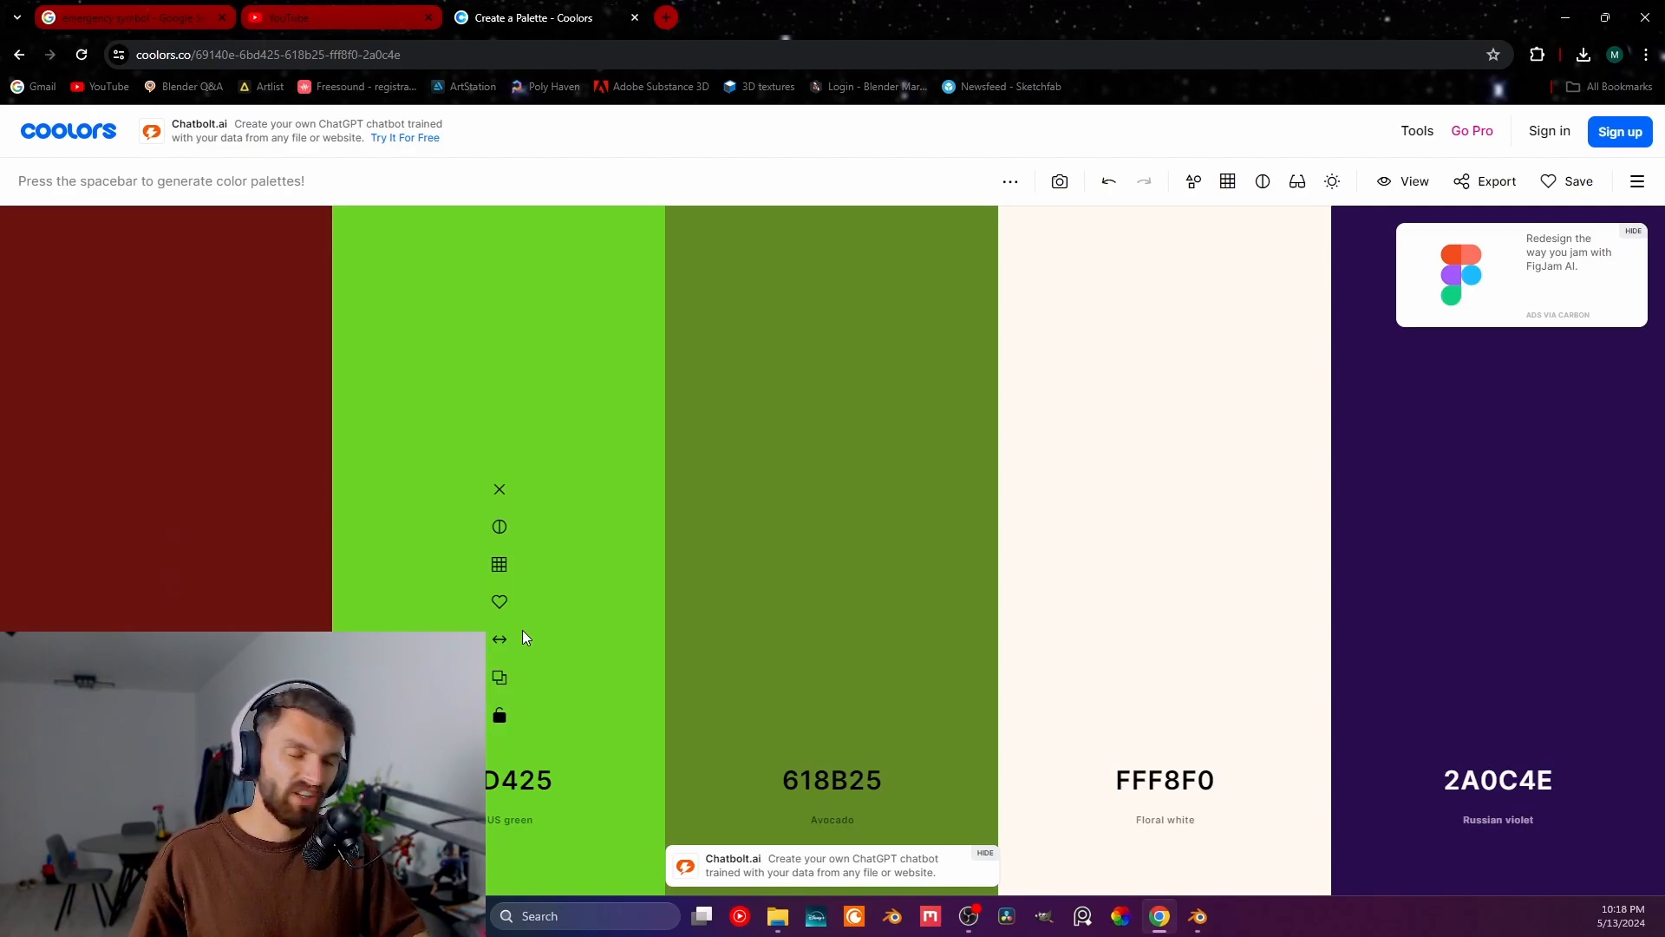
pyautogui.press('space')
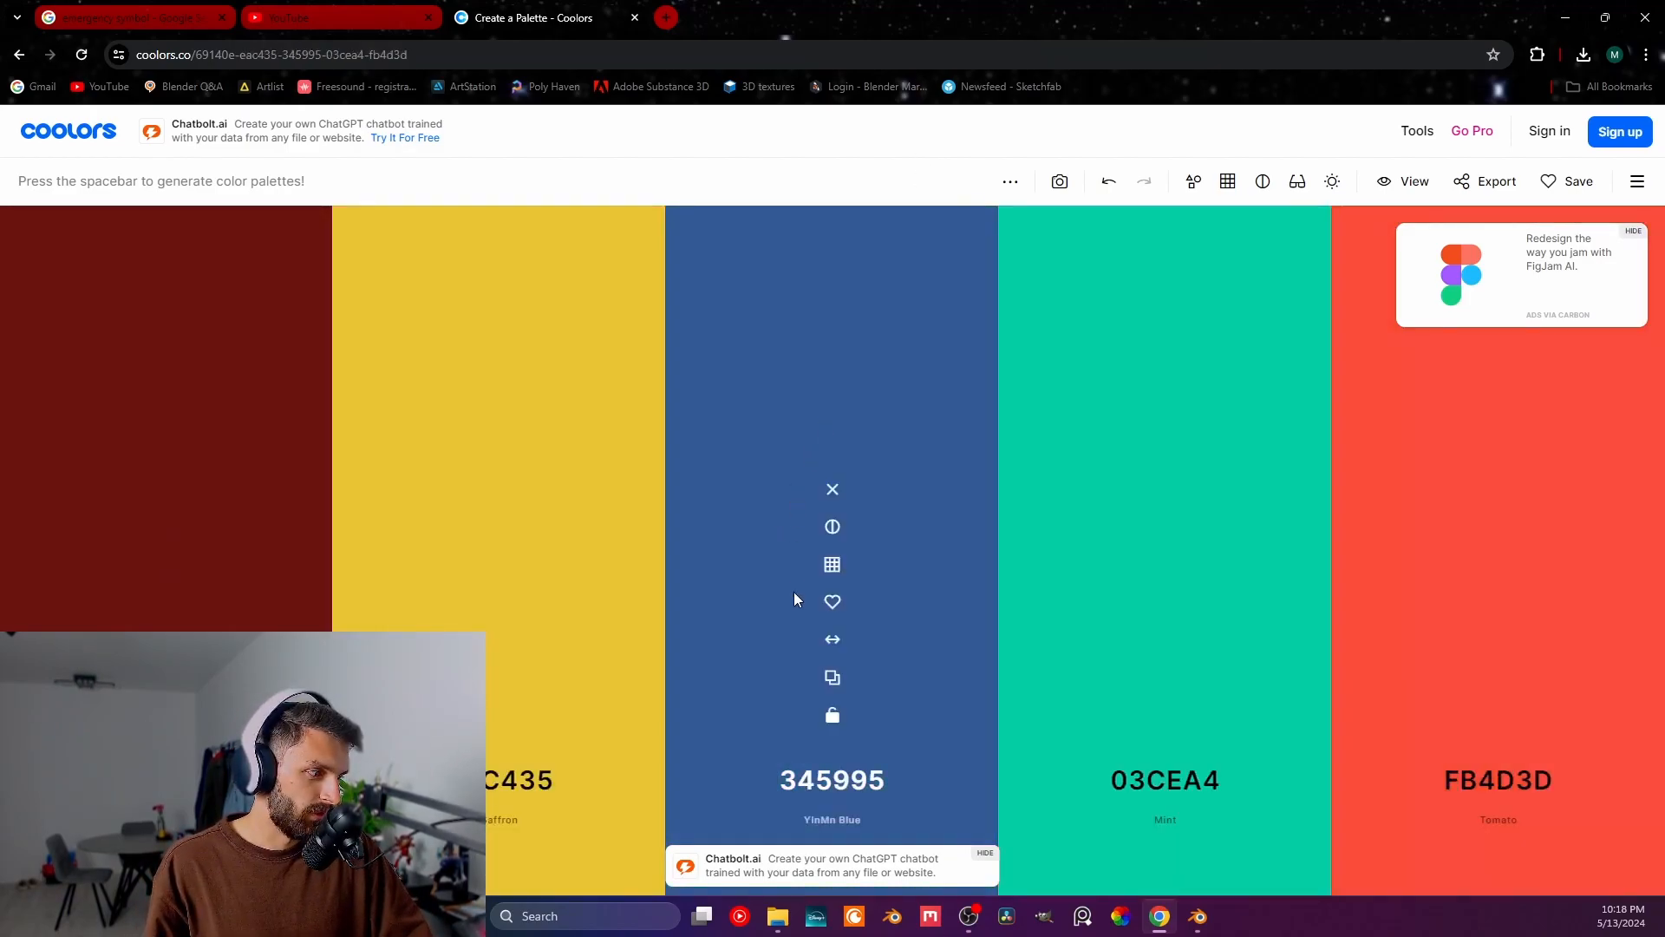
pyautogui.hotkey('alt', 'Tab')
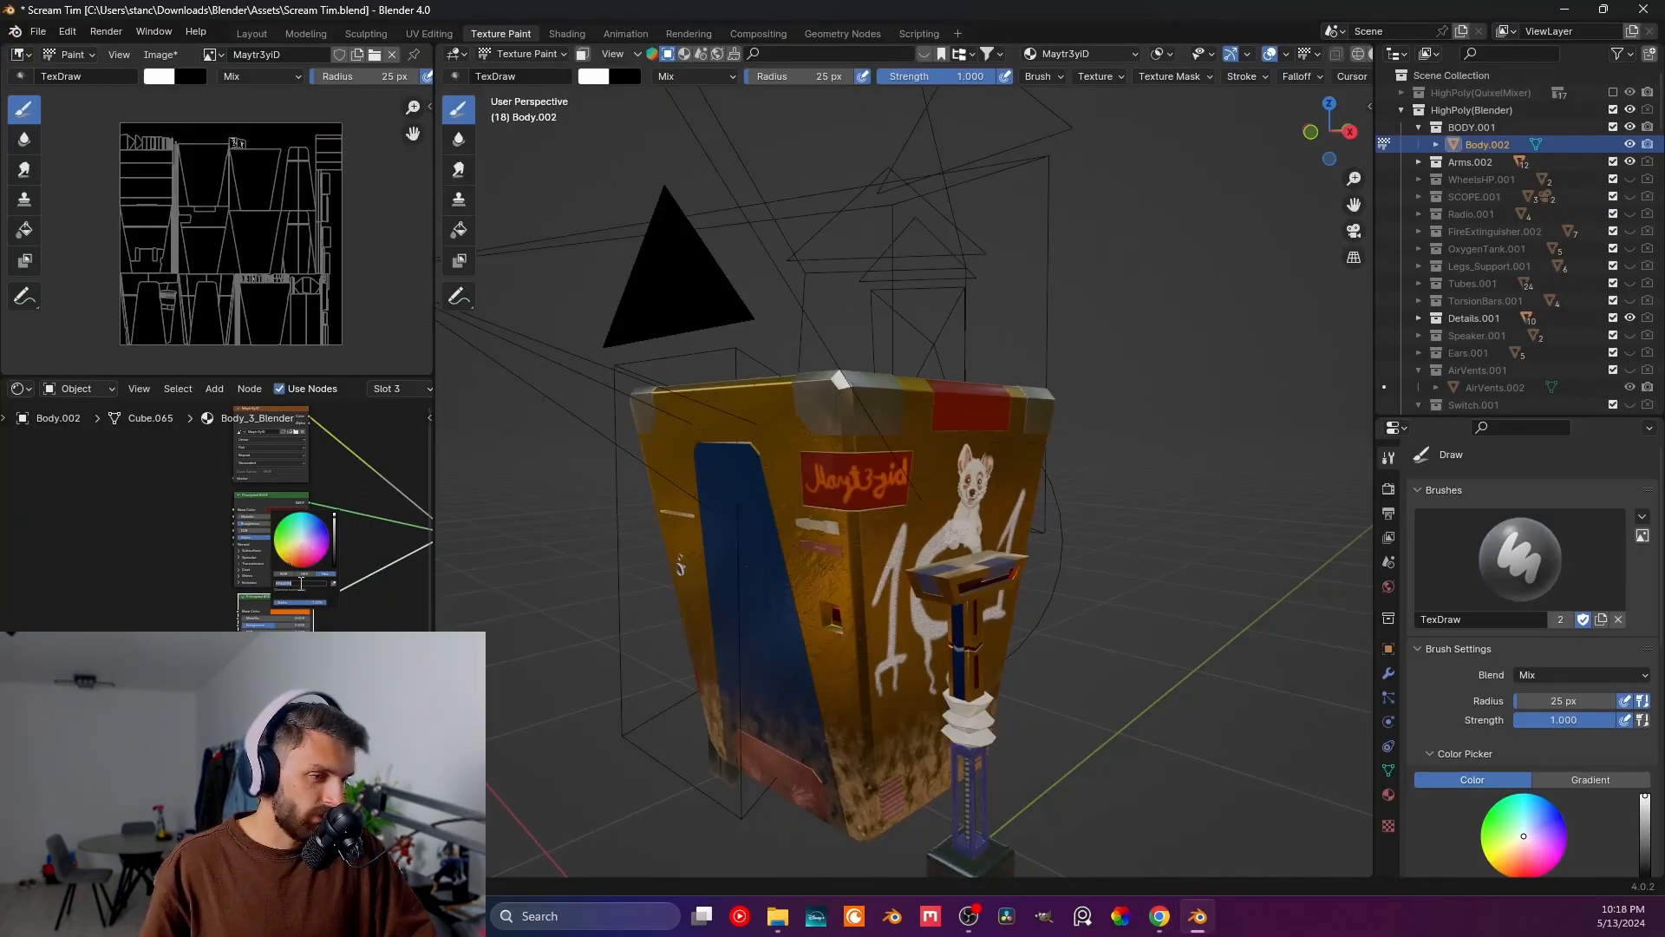
pyautogui.press('Return')
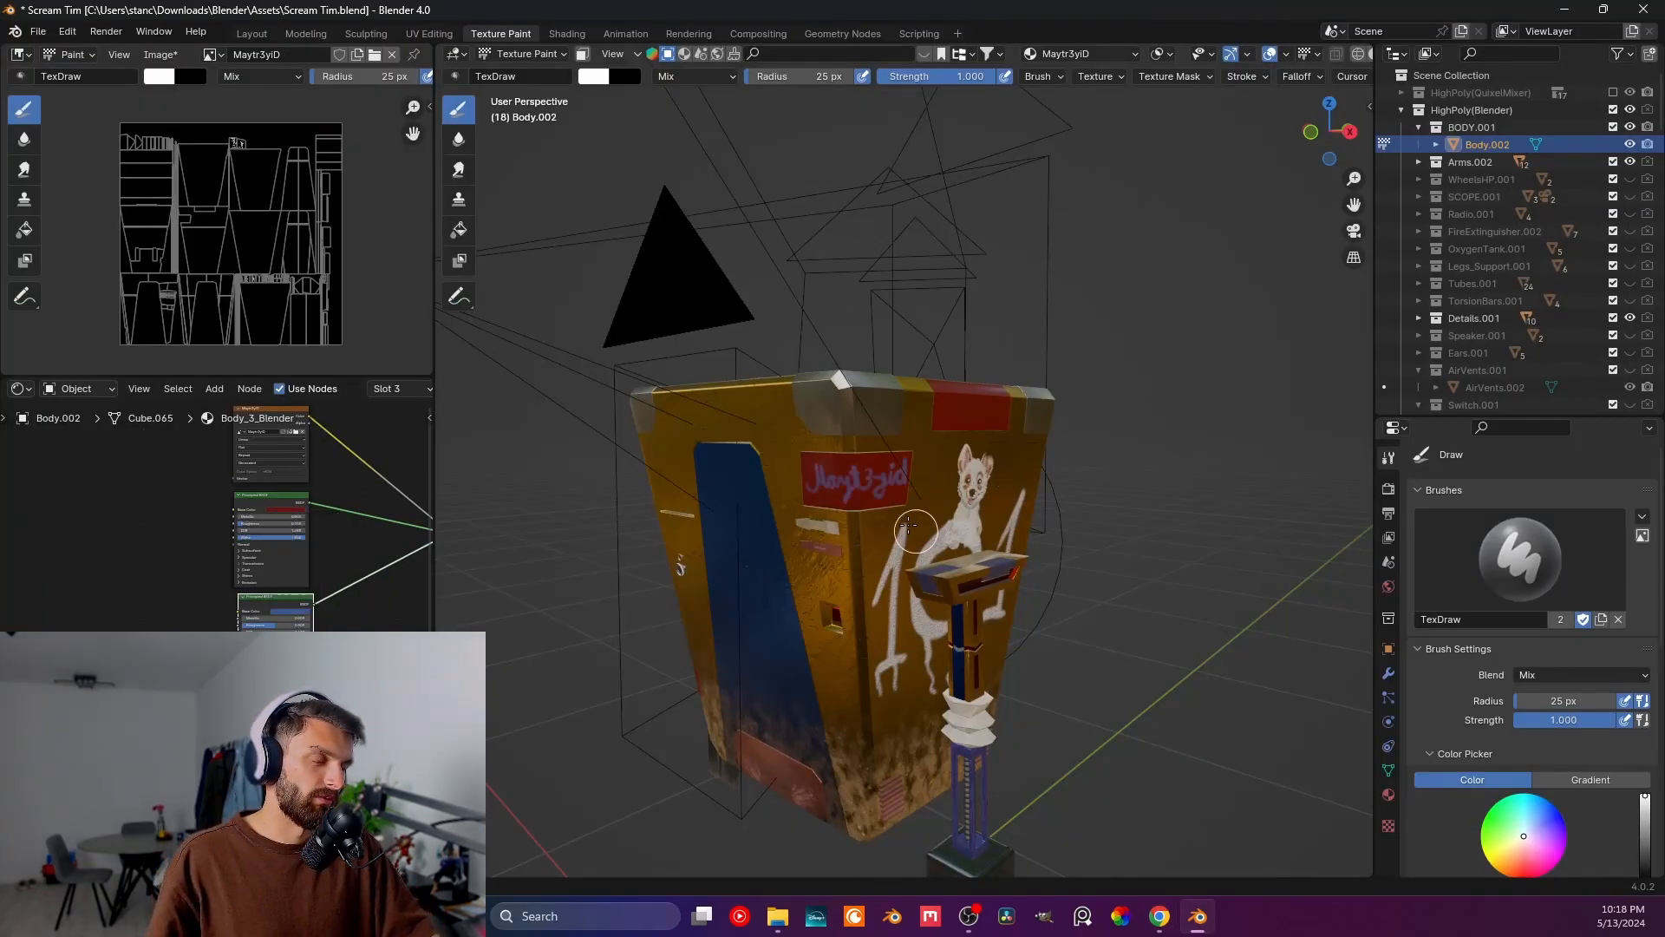
# - Set the blue Principled BSDF's roughness to 1.000 and its metallic to 0.000
pyautogui.scroll(4, 763, 477)
pyautogui.scroll(2, 295, 520)
pyautogui.scroll(3, 295, 521)
pyautogui.moveTo(295, 520); pyautogui.dragTo(130, 542, button='middle')
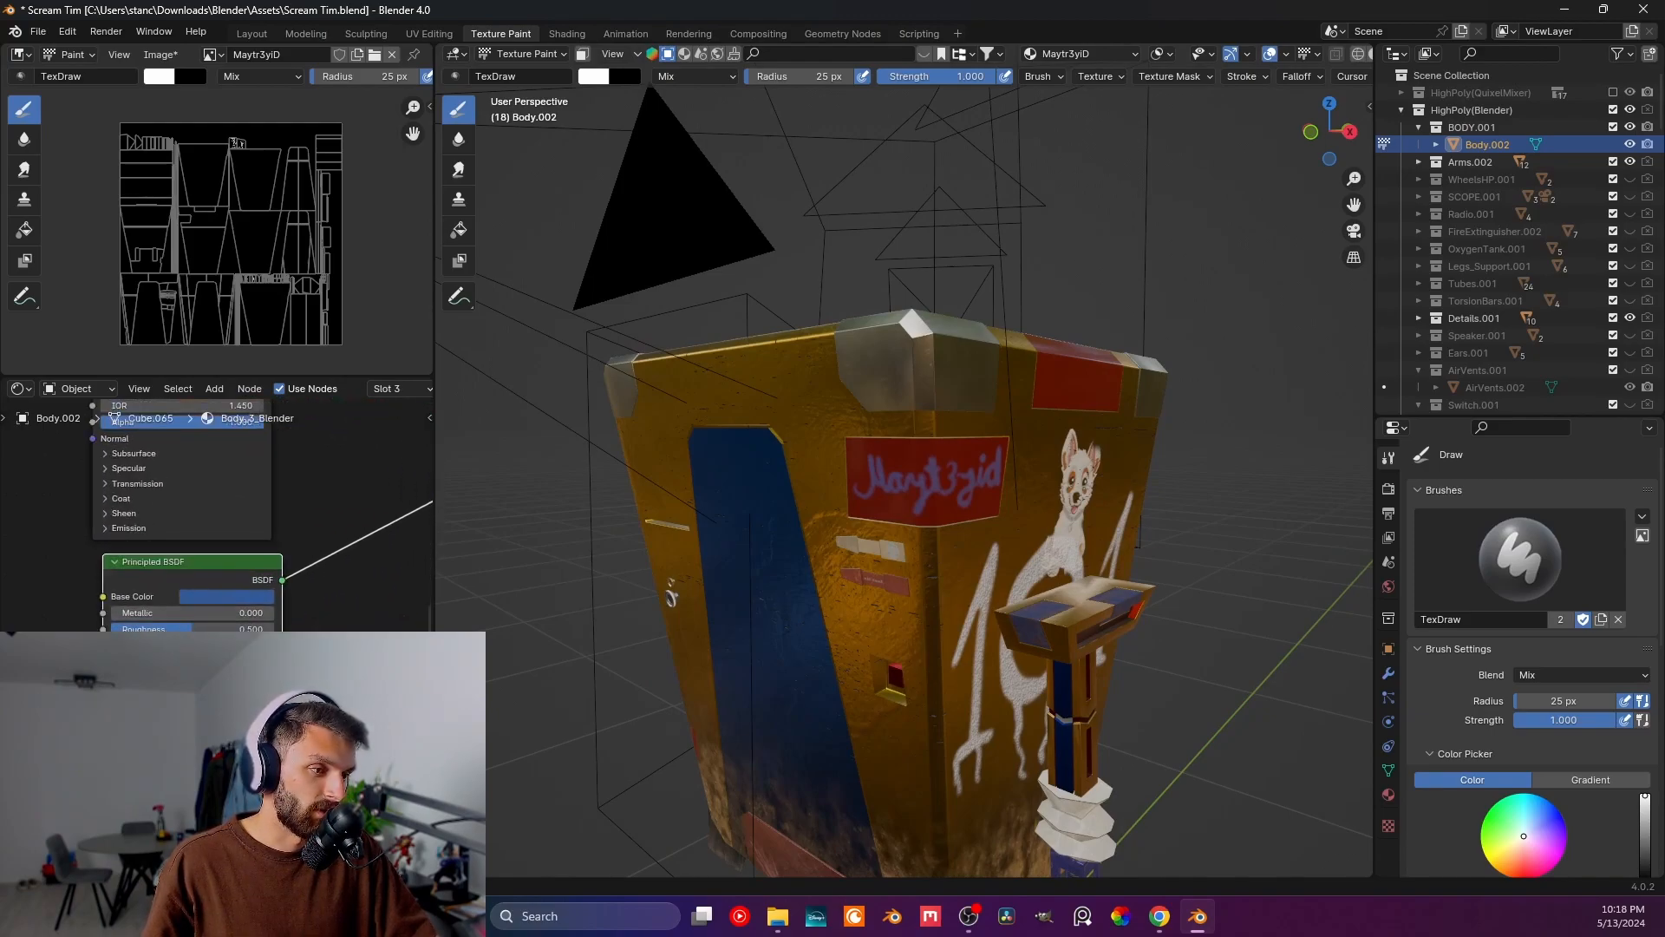
pyautogui.moveTo(143, 629); pyautogui.dragTo(276, 612)
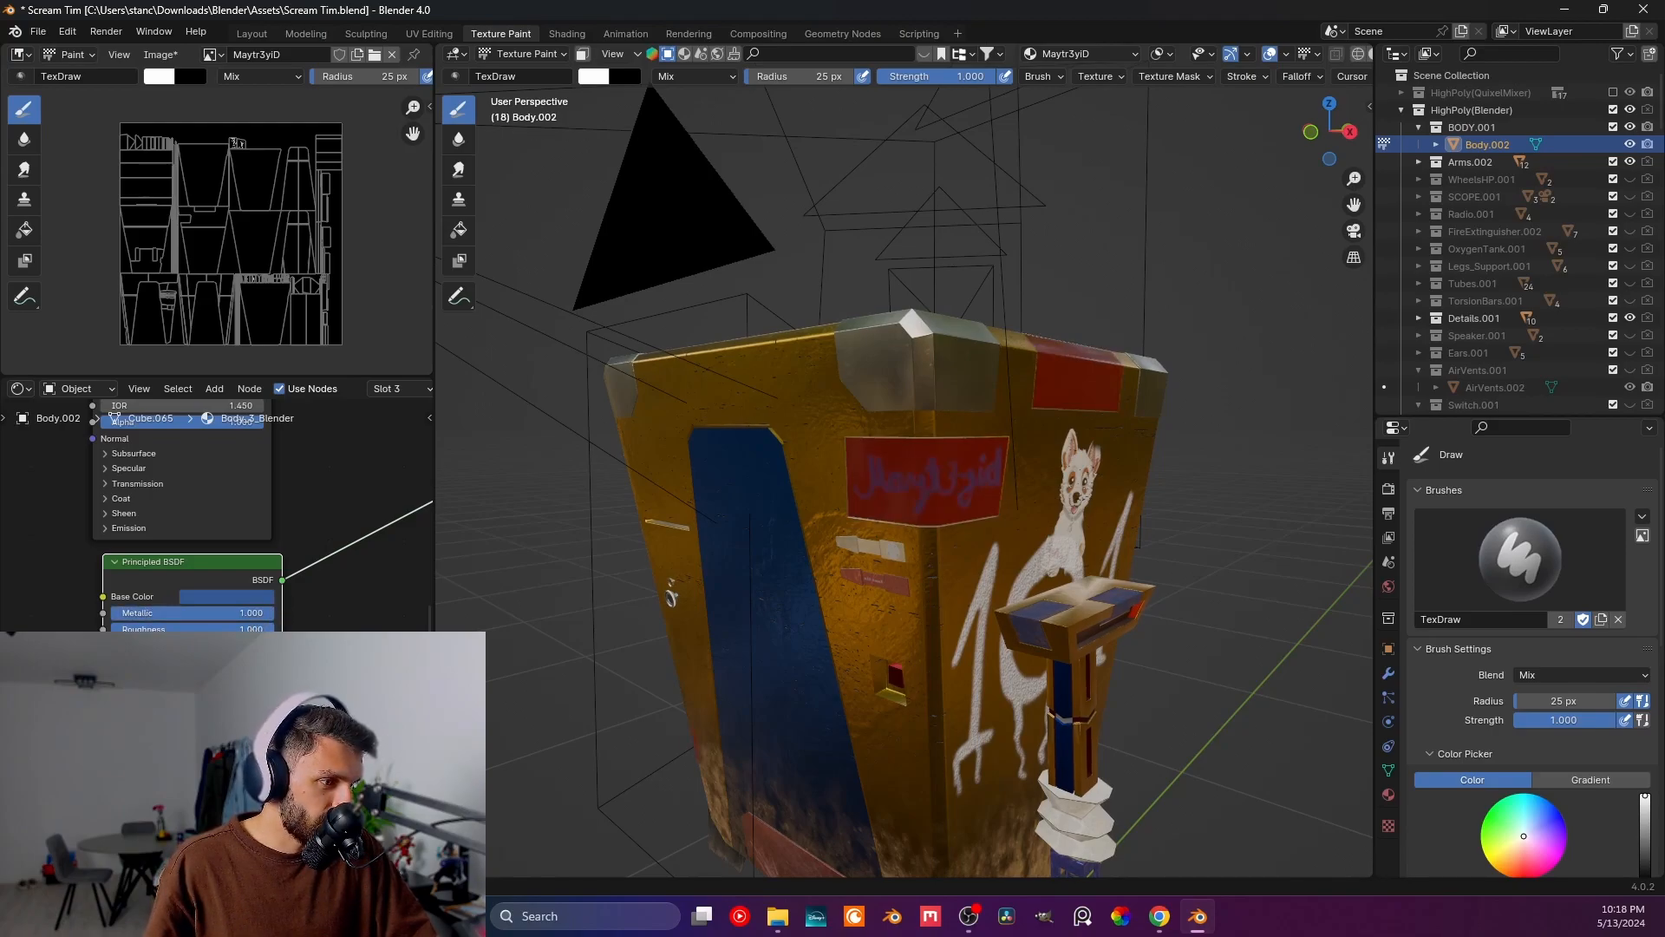
pyautogui.moveTo(243, 629)
pyautogui.mouseDown()
pyautogui.moveTo(116, 628)
pyautogui.moveTo(275, 628)
pyautogui.moveTo(110, 613)
pyautogui.mouseUp()
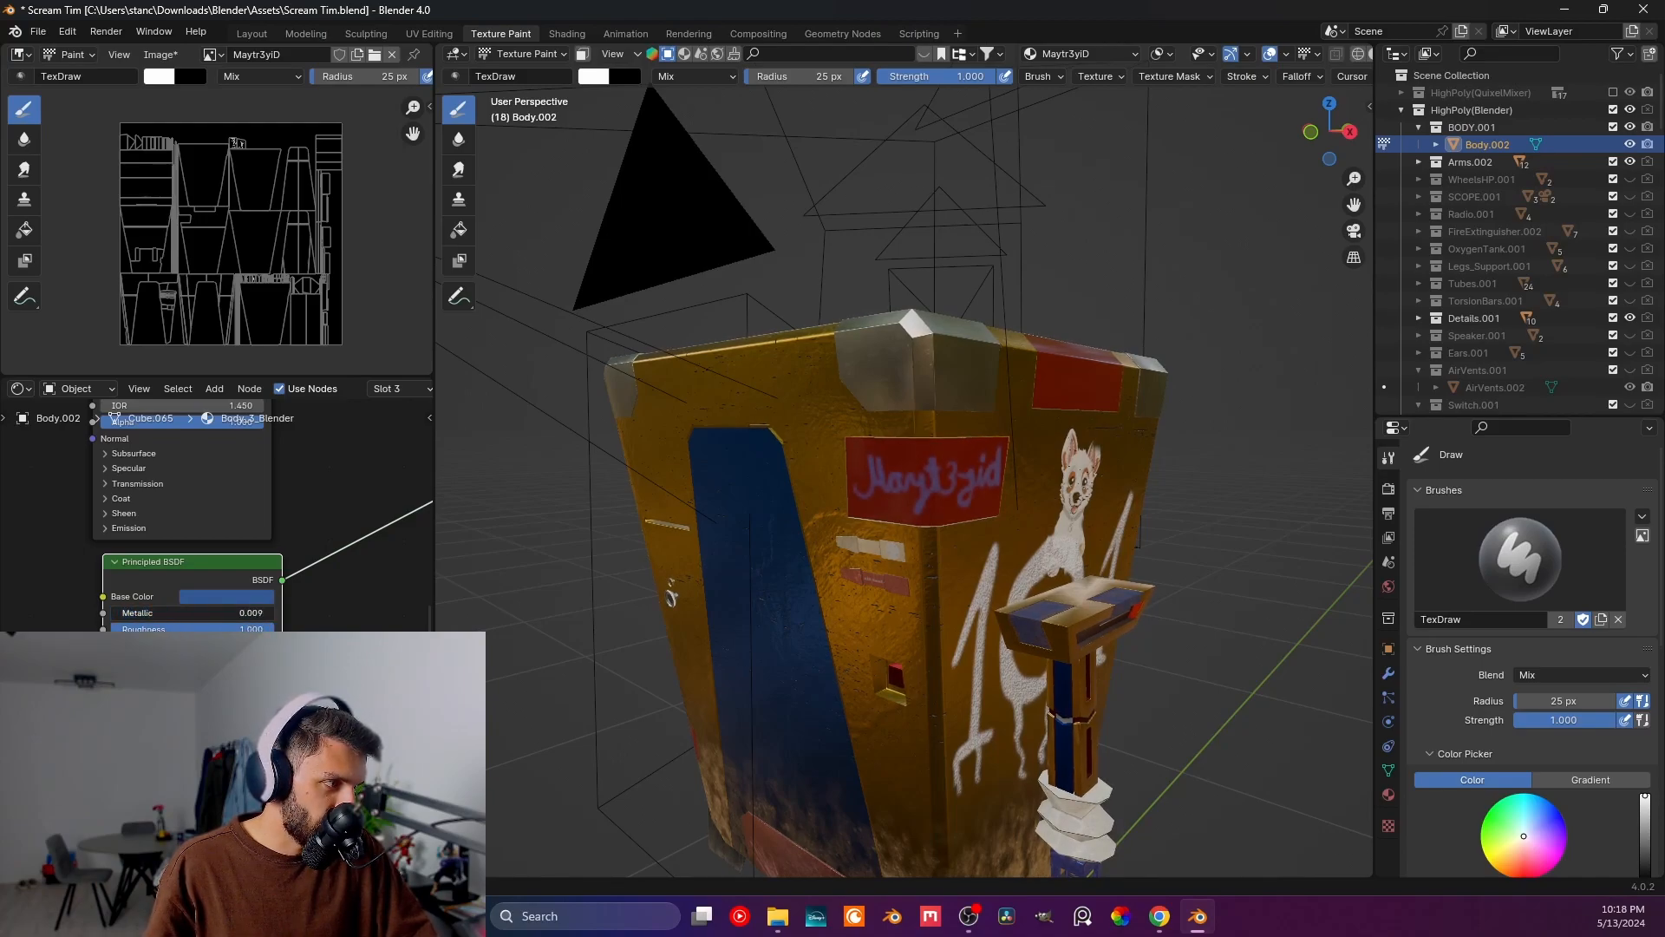
# - Spread the Image Texture and shader nodes of Body_3_Blender apart to make room between them
pyautogui.moveTo(222, 598); pyautogui.dragTo(307, 631, button='middle')
pyautogui.scroll(-3, 295, 618)
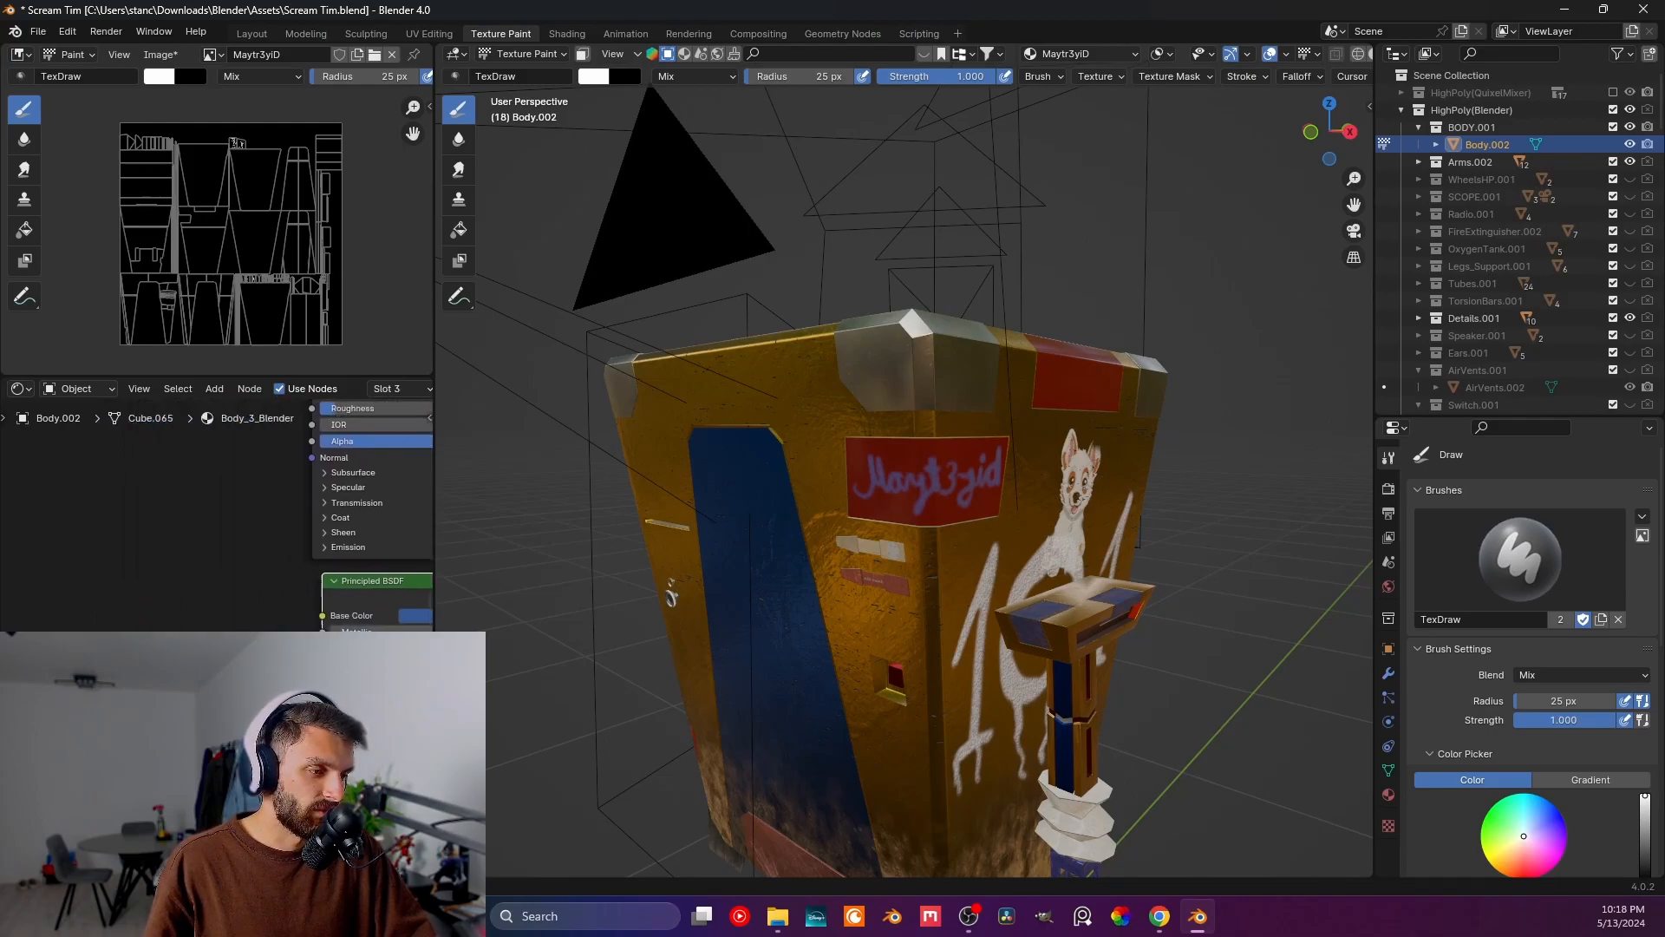
pyautogui.moveTo(284, 518); pyautogui.dragTo(356, 590, button='middle')
pyautogui.moveTo(353, 477); pyautogui.dragTo(31, 686)
pyautogui.moveTo(347, 668); pyautogui.dragTo(154, 684, button='middle')
pyautogui.moveTo(247, 583); pyautogui.dragTo(259, 513)
pyautogui.moveTo(17, 694); pyautogui.dragTo(126, 572, button='middle')
pyautogui.moveTo(35, 580); pyautogui.dragTo(169, 561)
# - Route the Image Texture's factor link above the two Principled BSDF nodes using reroute points
pyautogui.moveTo(279, 554); pyautogui.dragTo(120, 649, button='middle')
pyautogui.keyDown('ctrl'); pyautogui.moveTo(100, 606); pyautogui.dragTo(105, 677, button='right'); pyautogui.keyUp('ctrl')
pyautogui.moveTo(105, 663); pyautogui.dragTo(112, 720, button='middle')
pyautogui.moveTo(106, 721); pyautogui.dragTo(120, 498)
pyautogui.click(92, 628)
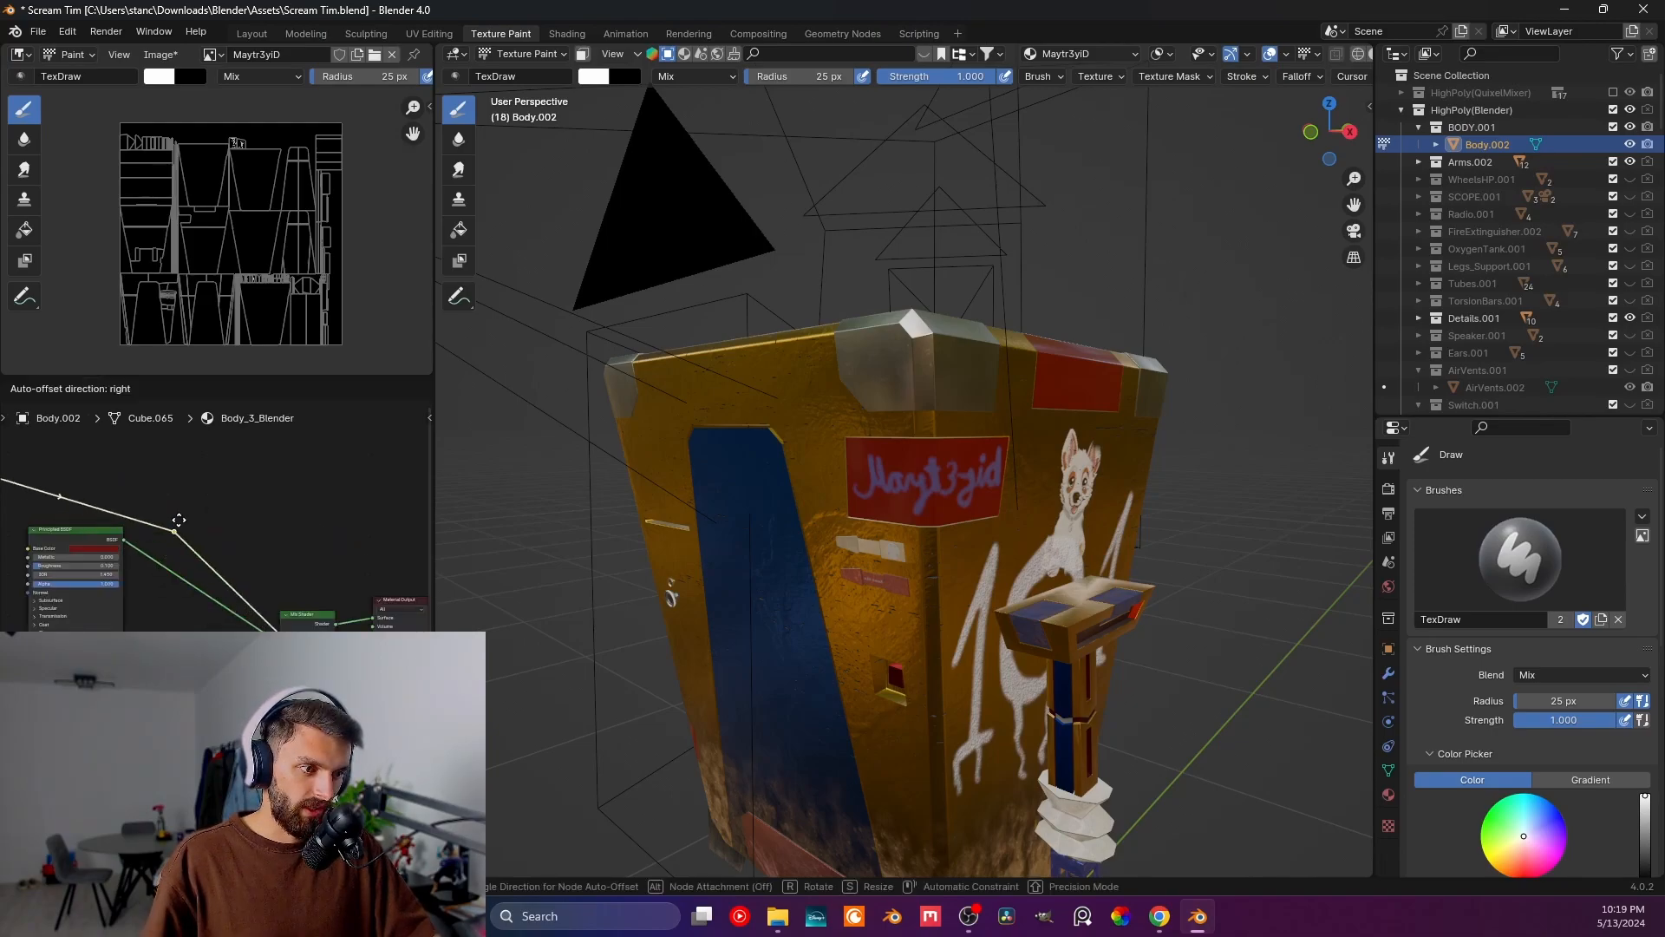
pyautogui.moveTo(171, 530); pyautogui.dragTo(242, 474)
# - Dismiss the node search and widen the node editor so the whole Body_3_Blender node tree fits
pyautogui.moveTo(82, 575); pyautogui.dragTo(374, 570, button='middle')
pyautogui.moveTo(223, 584); pyautogui.dragTo(142, 526, button='middle')
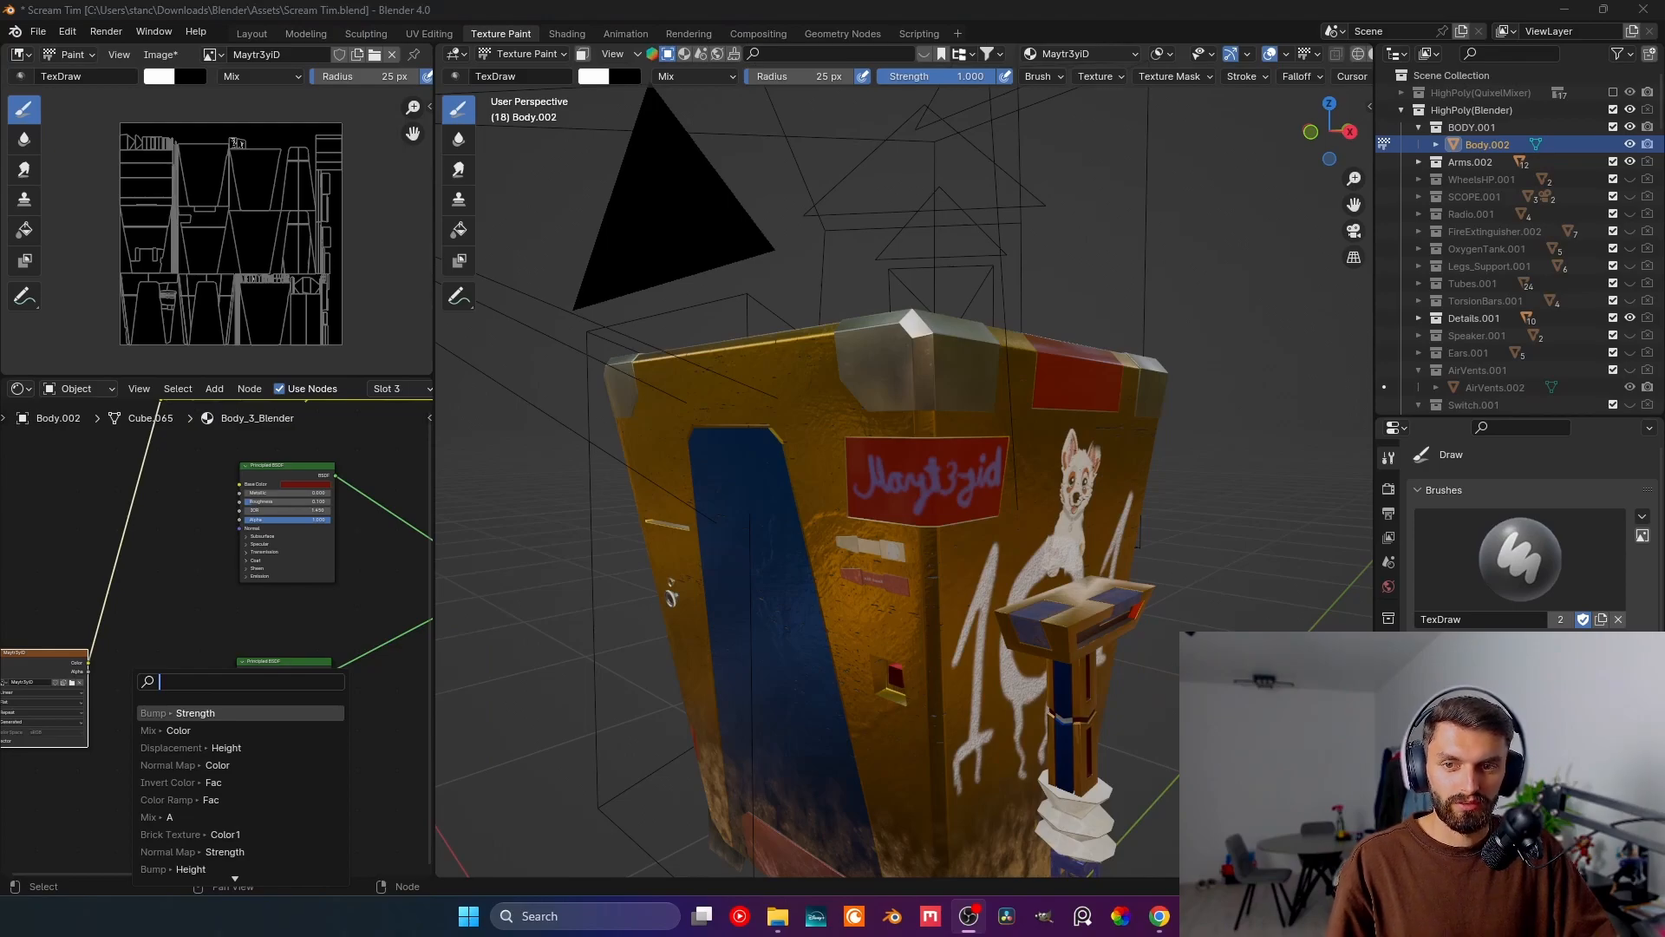
pyautogui.press('Escape')
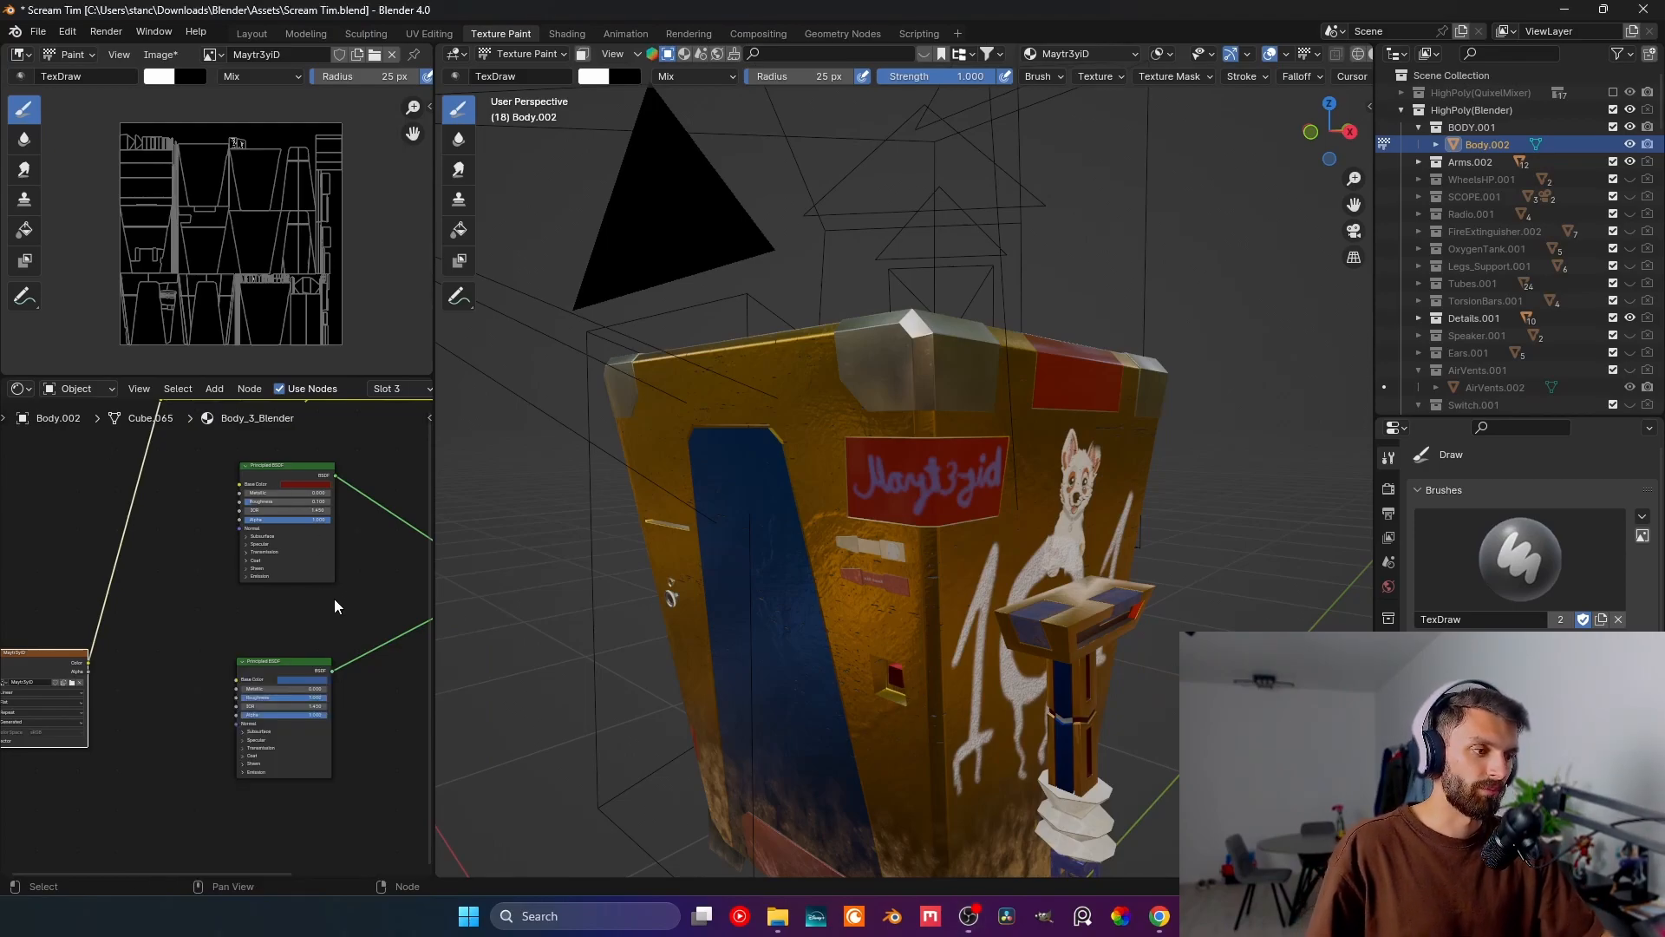
pyautogui.moveTo(223, 588); pyautogui.dragTo(304, 573, button='middle')
pyautogui.scroll(3, 240, 685)
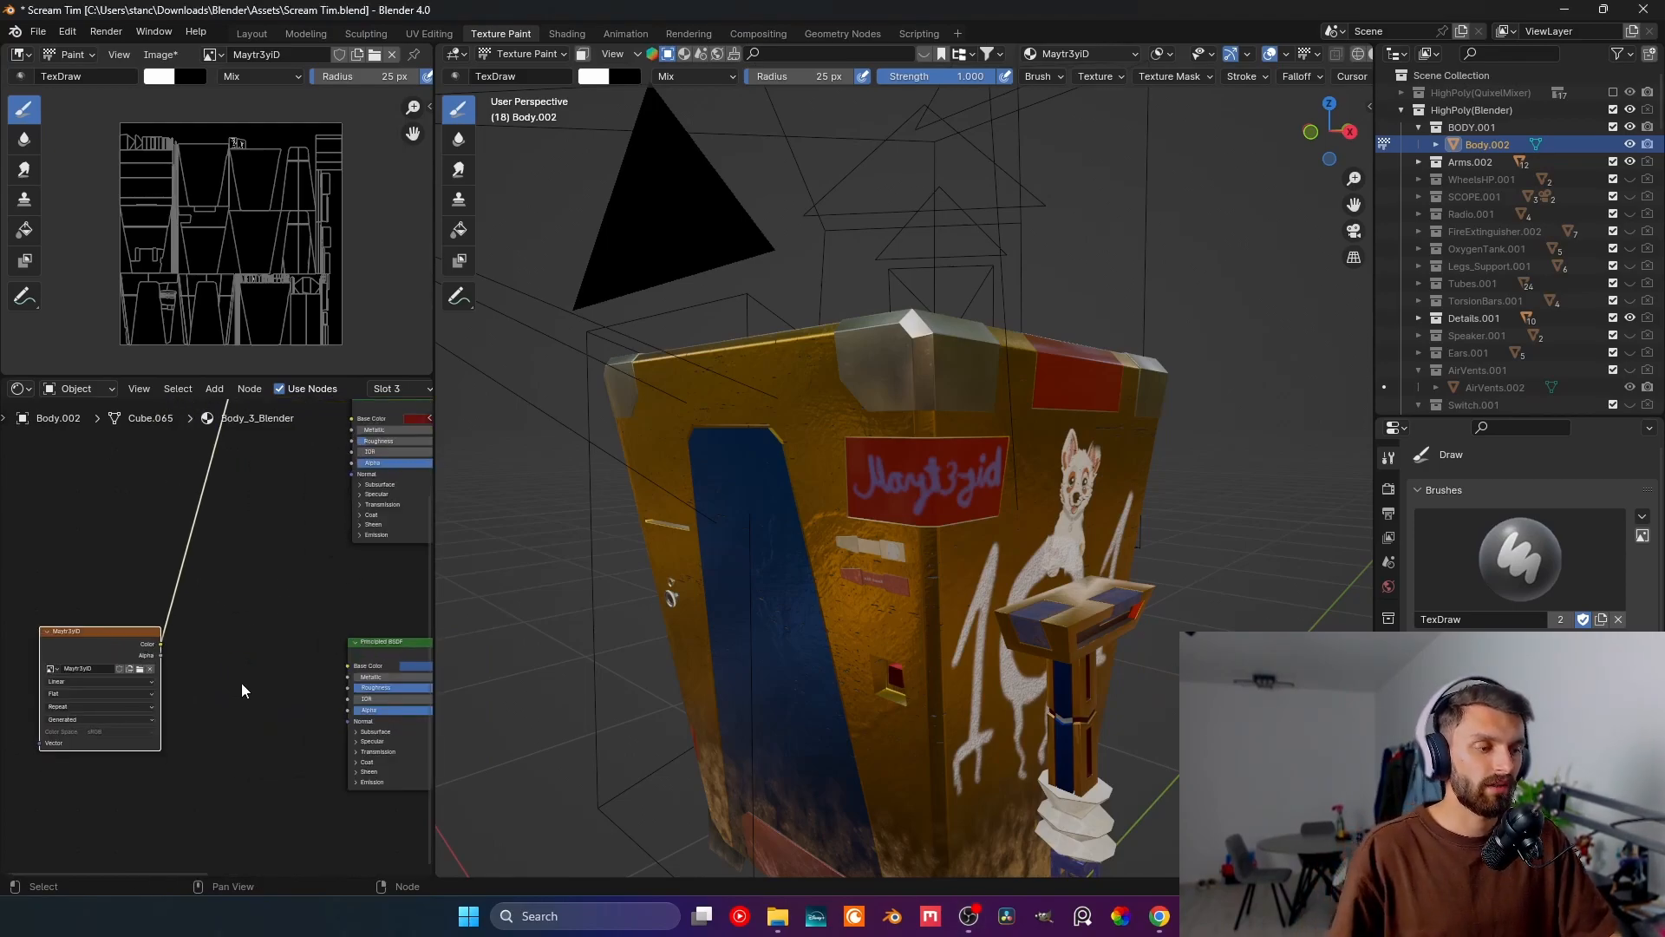
pyautogui.scroll(-3, 225, 681)
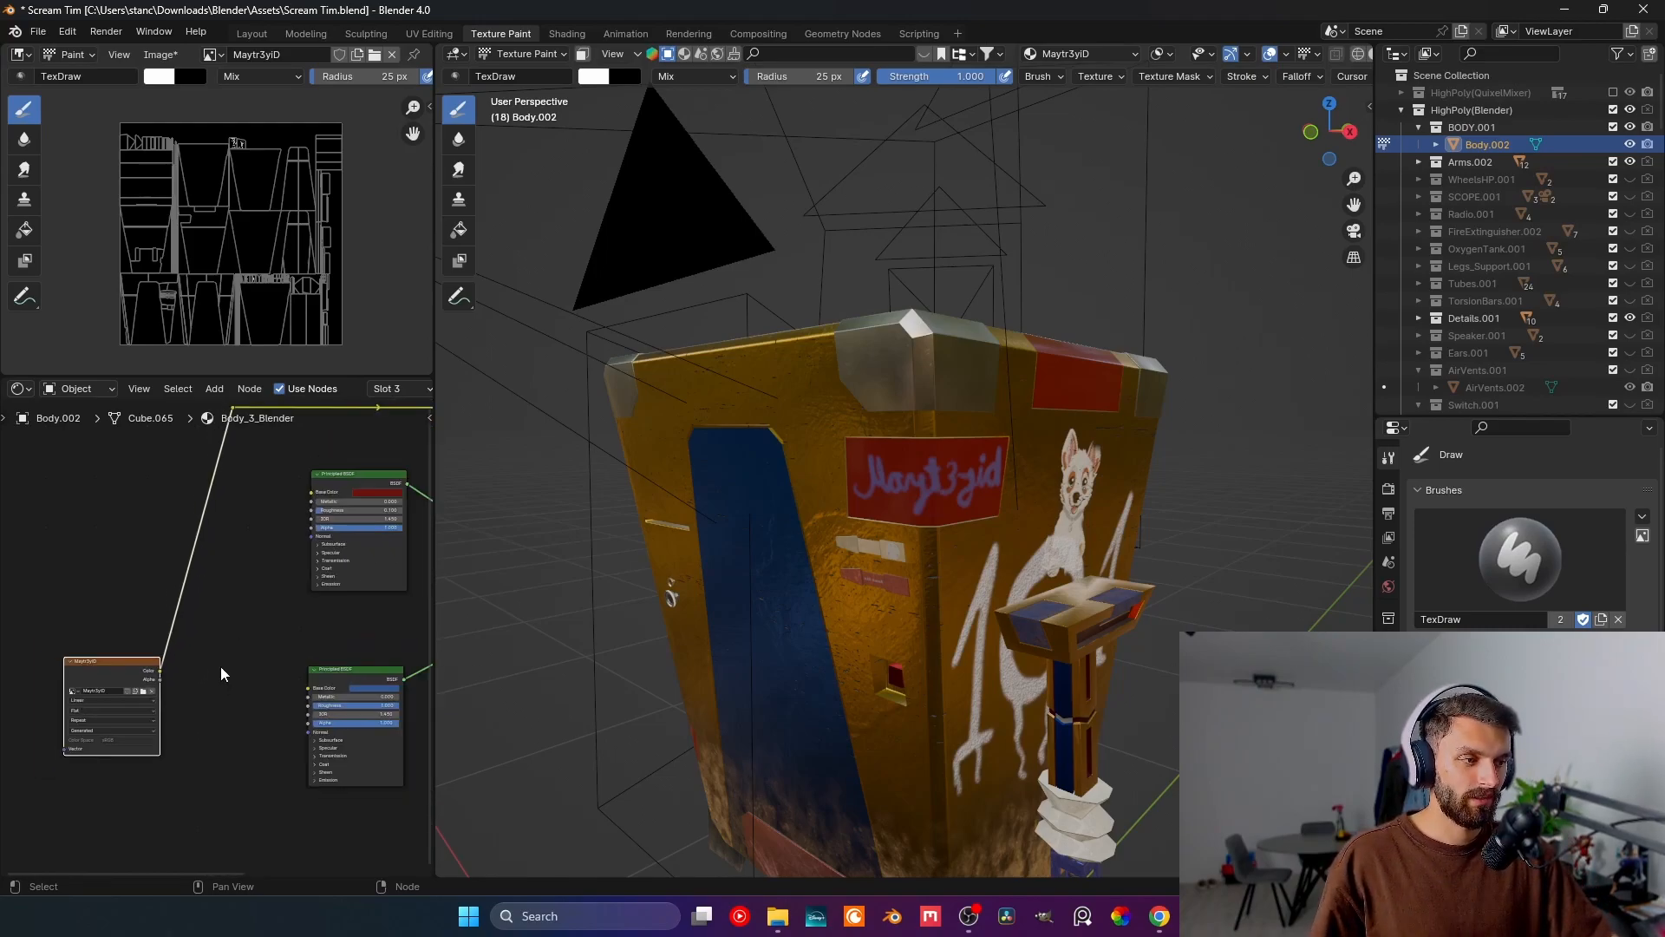
pyautogui.moveTo(432, 633); pyautogui.dragTo(612, 629)
pyautogui.moveTo(499, 615); pyautogui.dragTo(292, 615, button='middle')
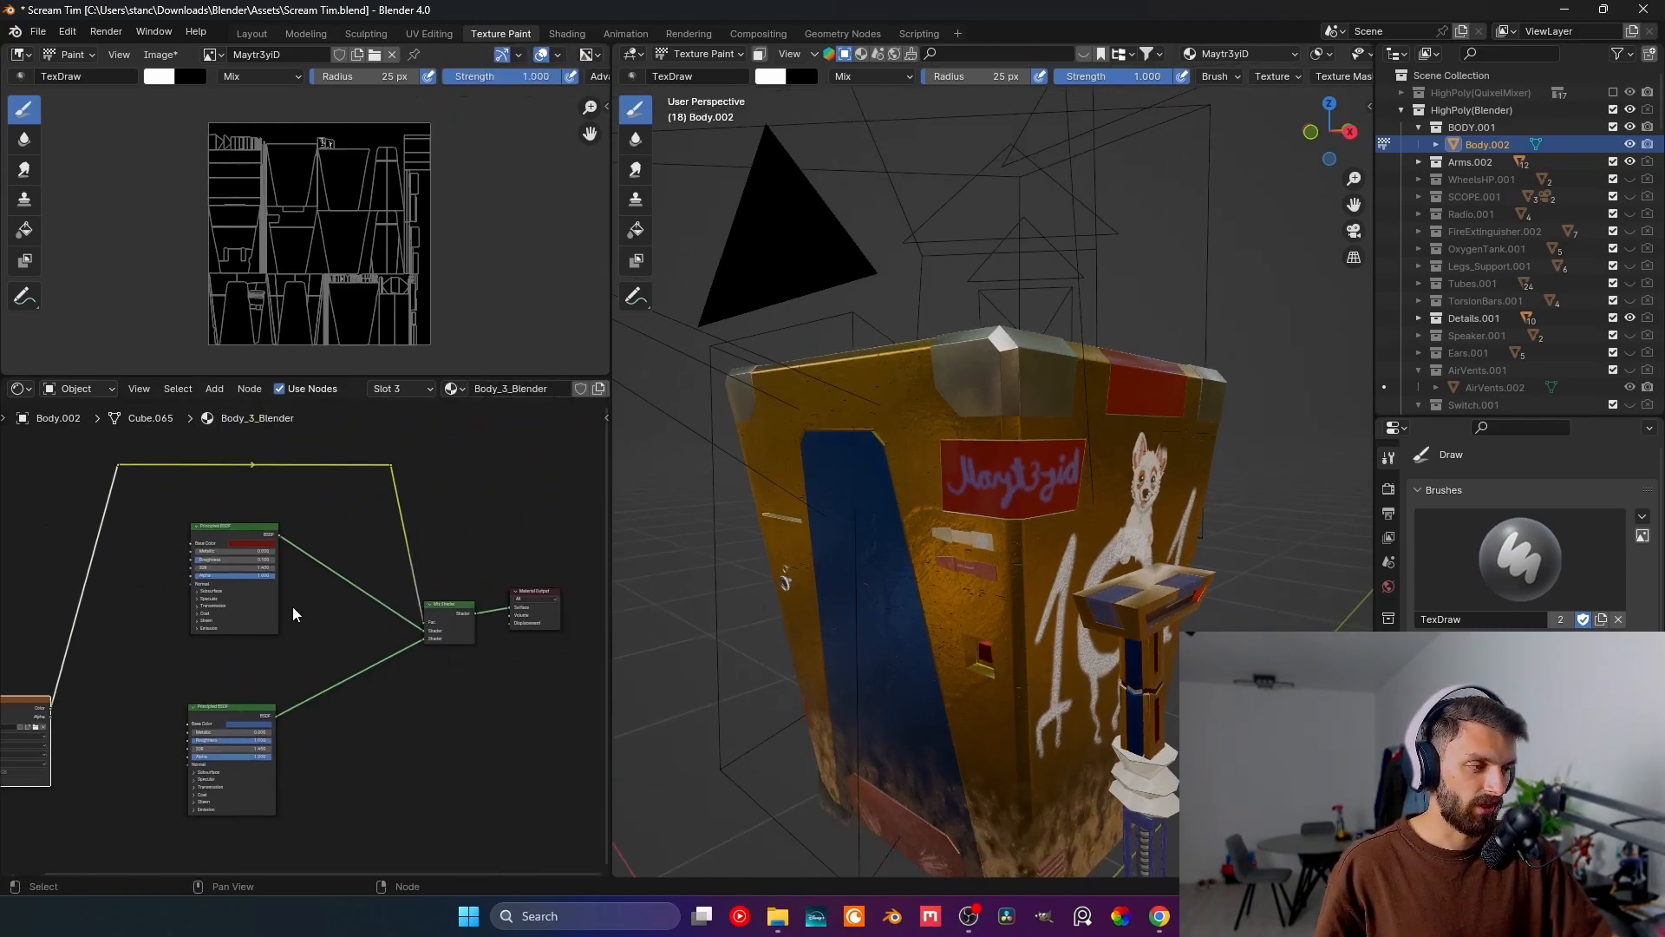
# - Connect the Maytr3yiD Image Texture's color output to the blue Principled BSDF's roughness
pyautogui.moveTo(183, 657); pyautogui.dragTo(254, 585, button='middle')
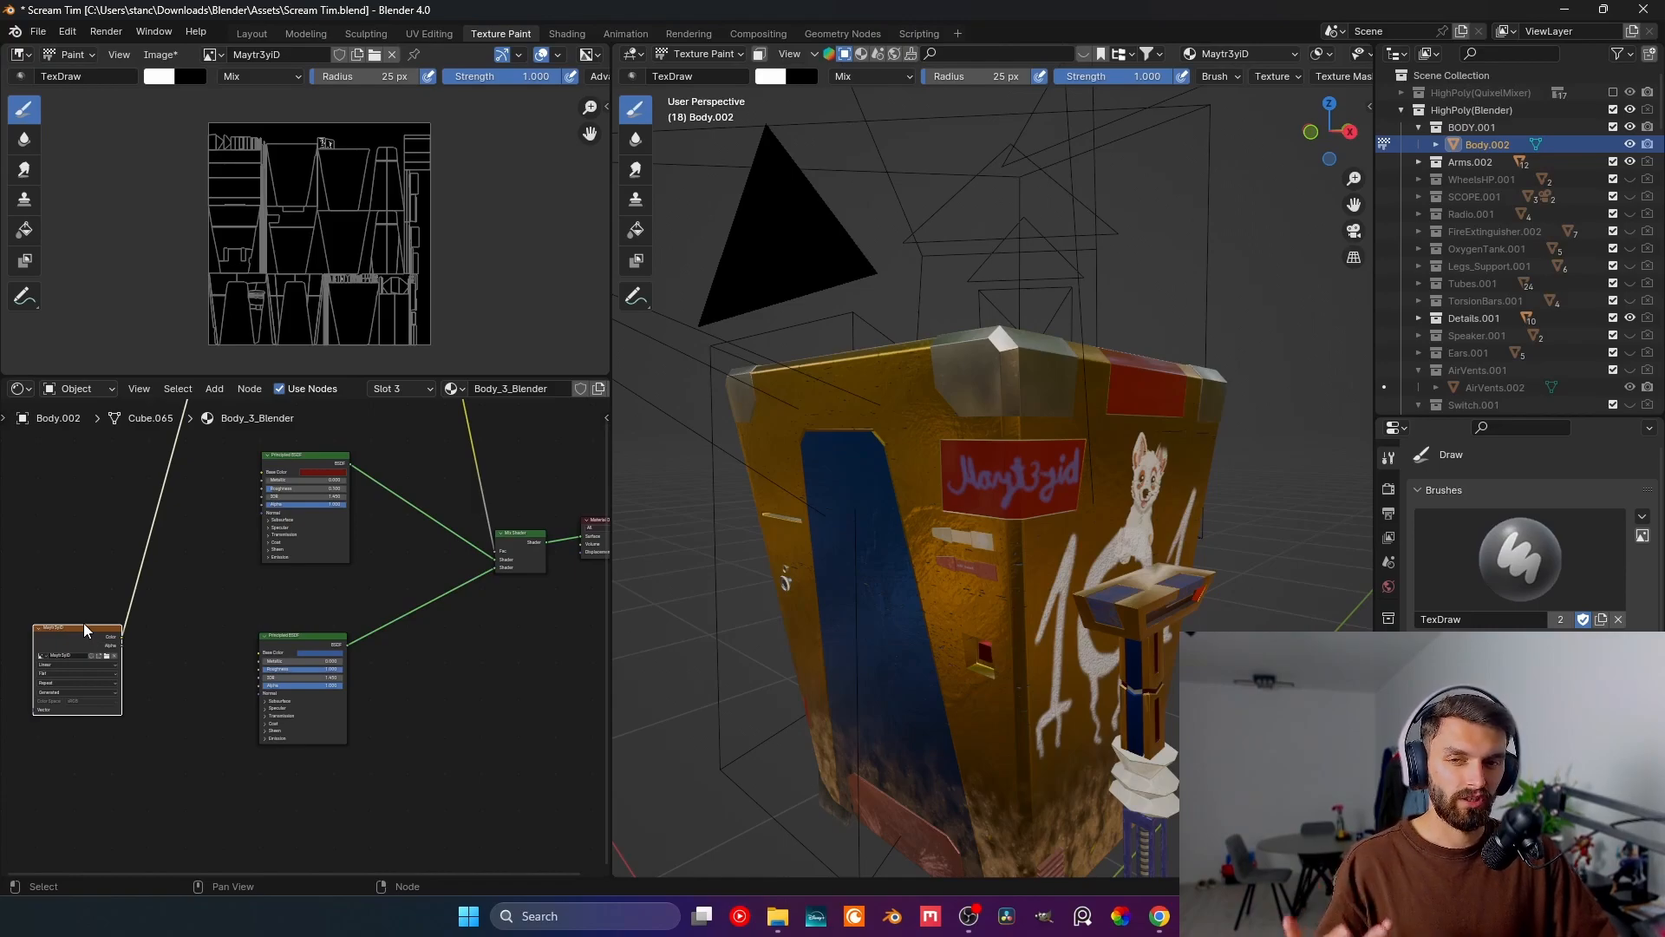
pyautogui.scroll(3, 89, 651)
pyautogui.moveTo(220, 644); pyautogui.dragTo(321, 633, button='middle')
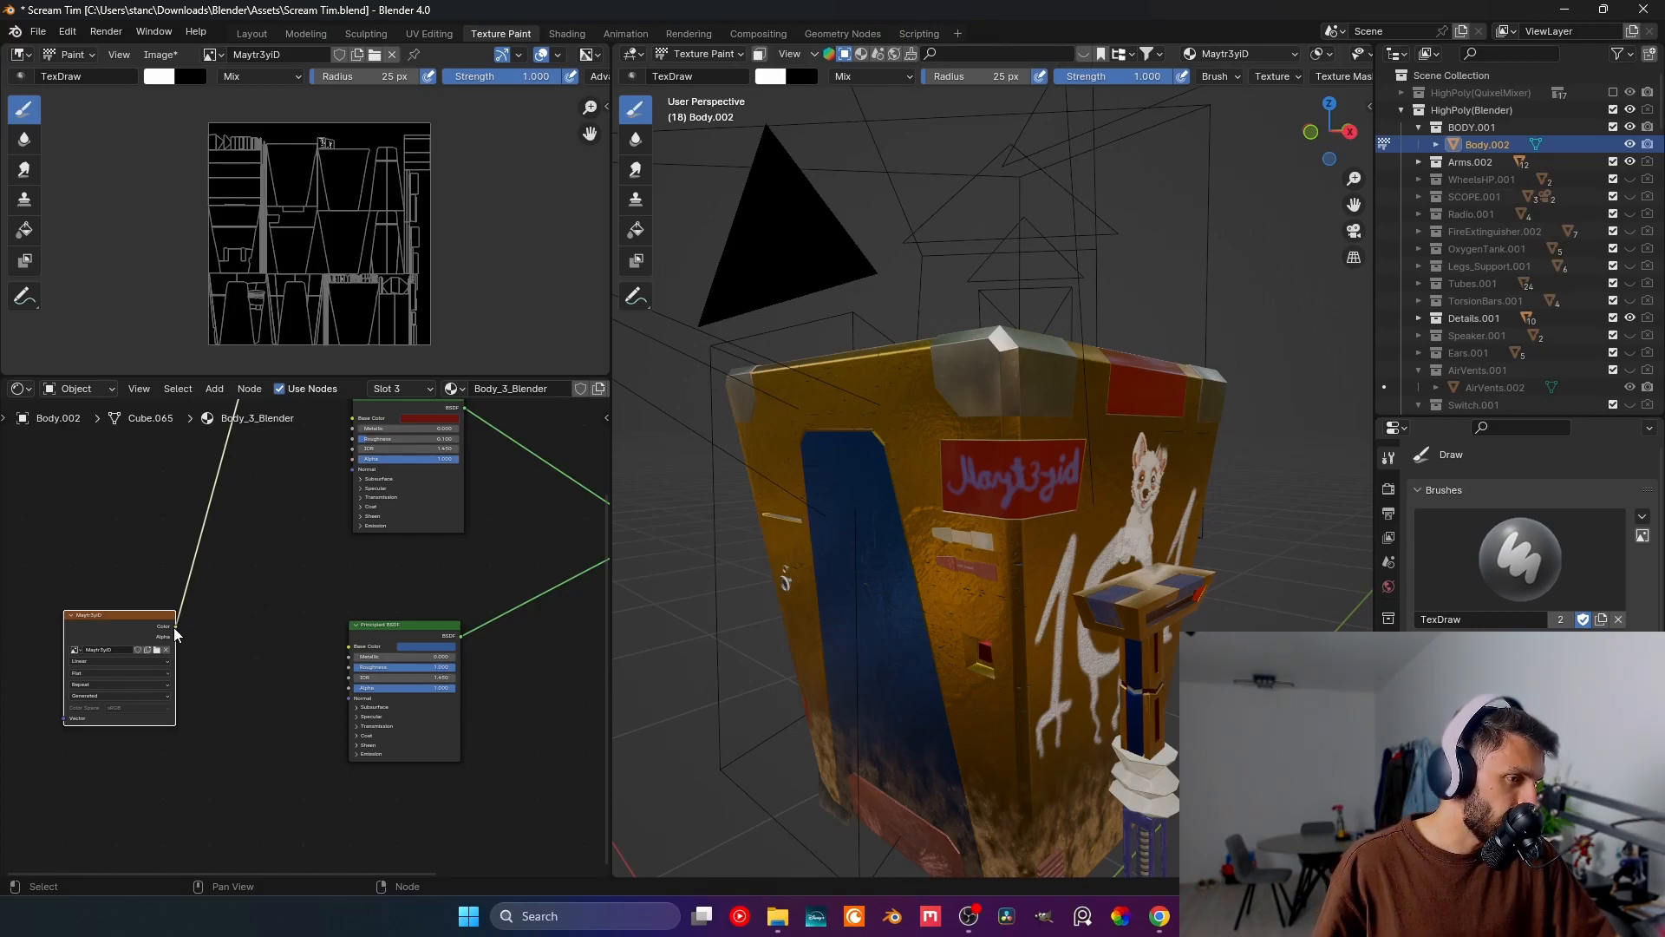
pyautogui.moveTo(177, 625); pyautogui.dragTo(350, 667)
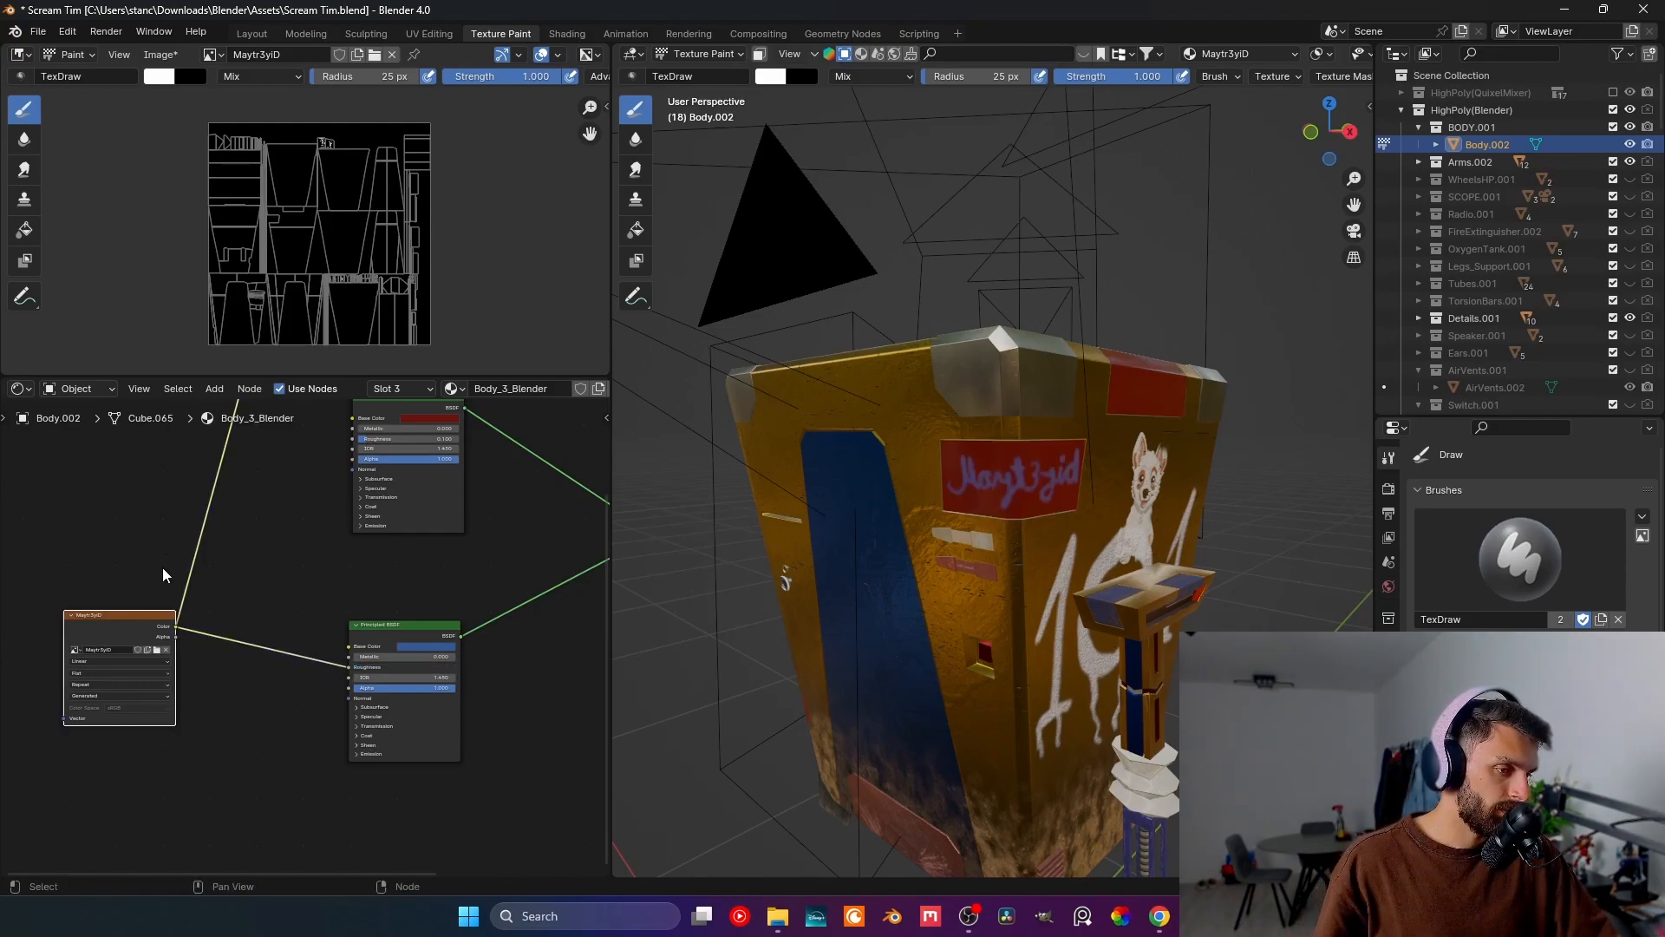
pyautogui.scroll(-3, 1020, 479)
pyautogui.scroll(4, 1020, 480)
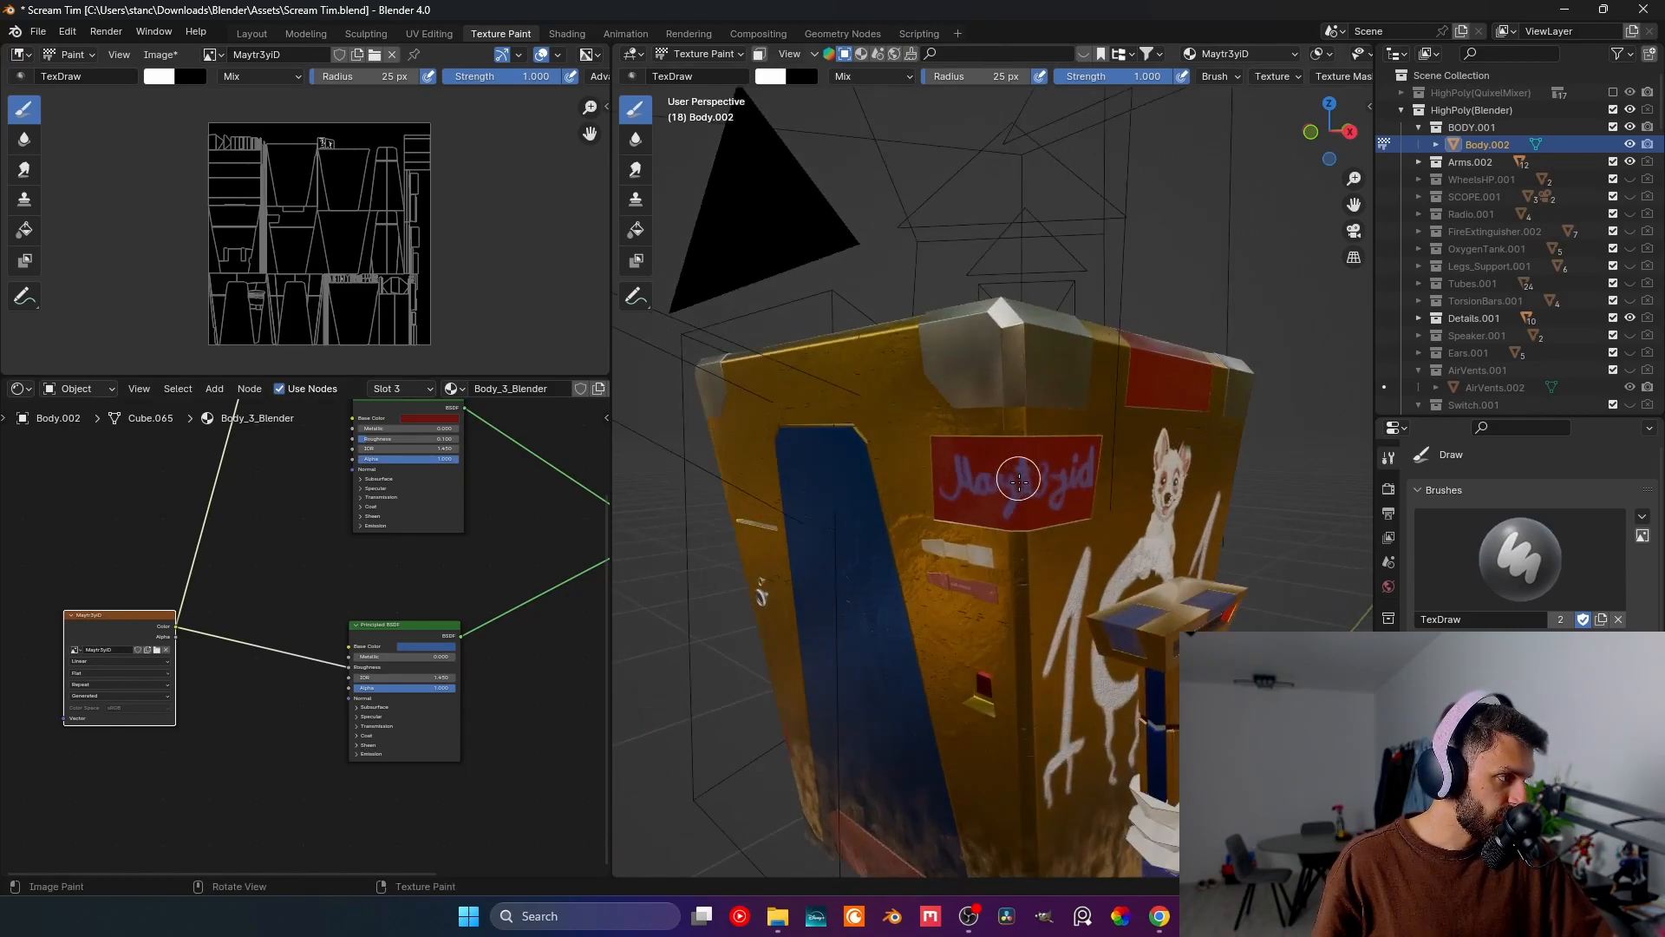
pyautogui.keyDown('shift'); pyautogui.moveTo(928, 444); pyautogui.dragTo(863, 423, button='middle'); pyautogui.keyUp('shift')
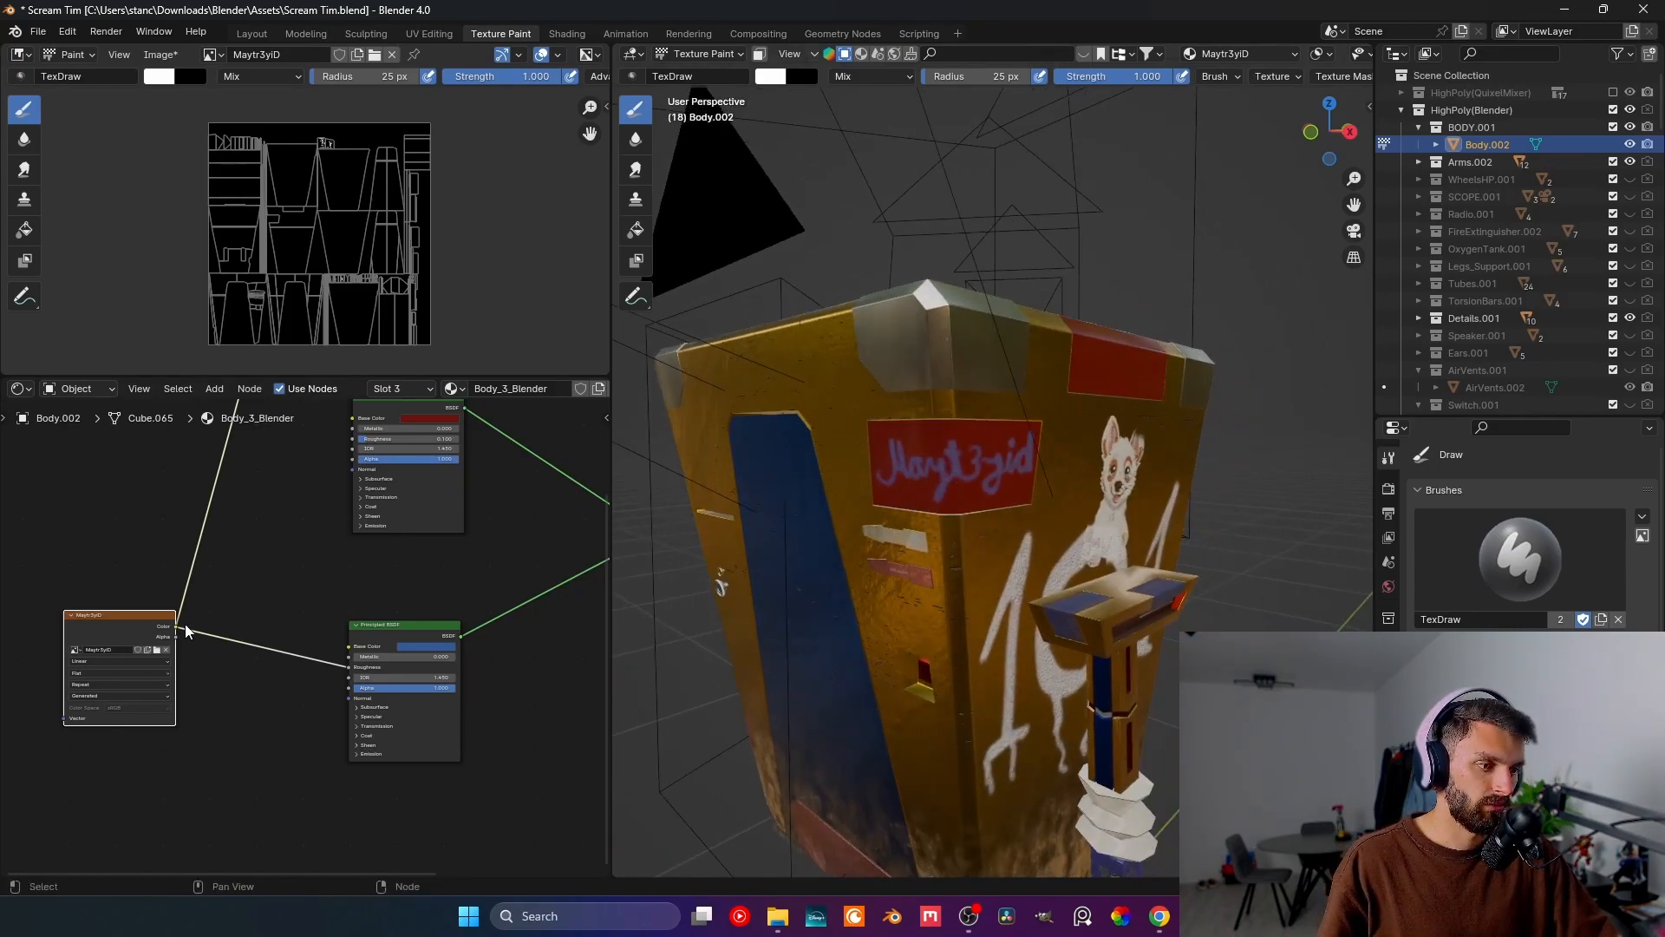
# - Add a Bump node with the Image Texture's color feeding its height, and connect it to the blue Principled BSDF's normal
pyautogui.moveTo(173, 626); pyautogui.dragTo(220, 736)
pyautogui.write('bump')
pyautogui.press('Return')
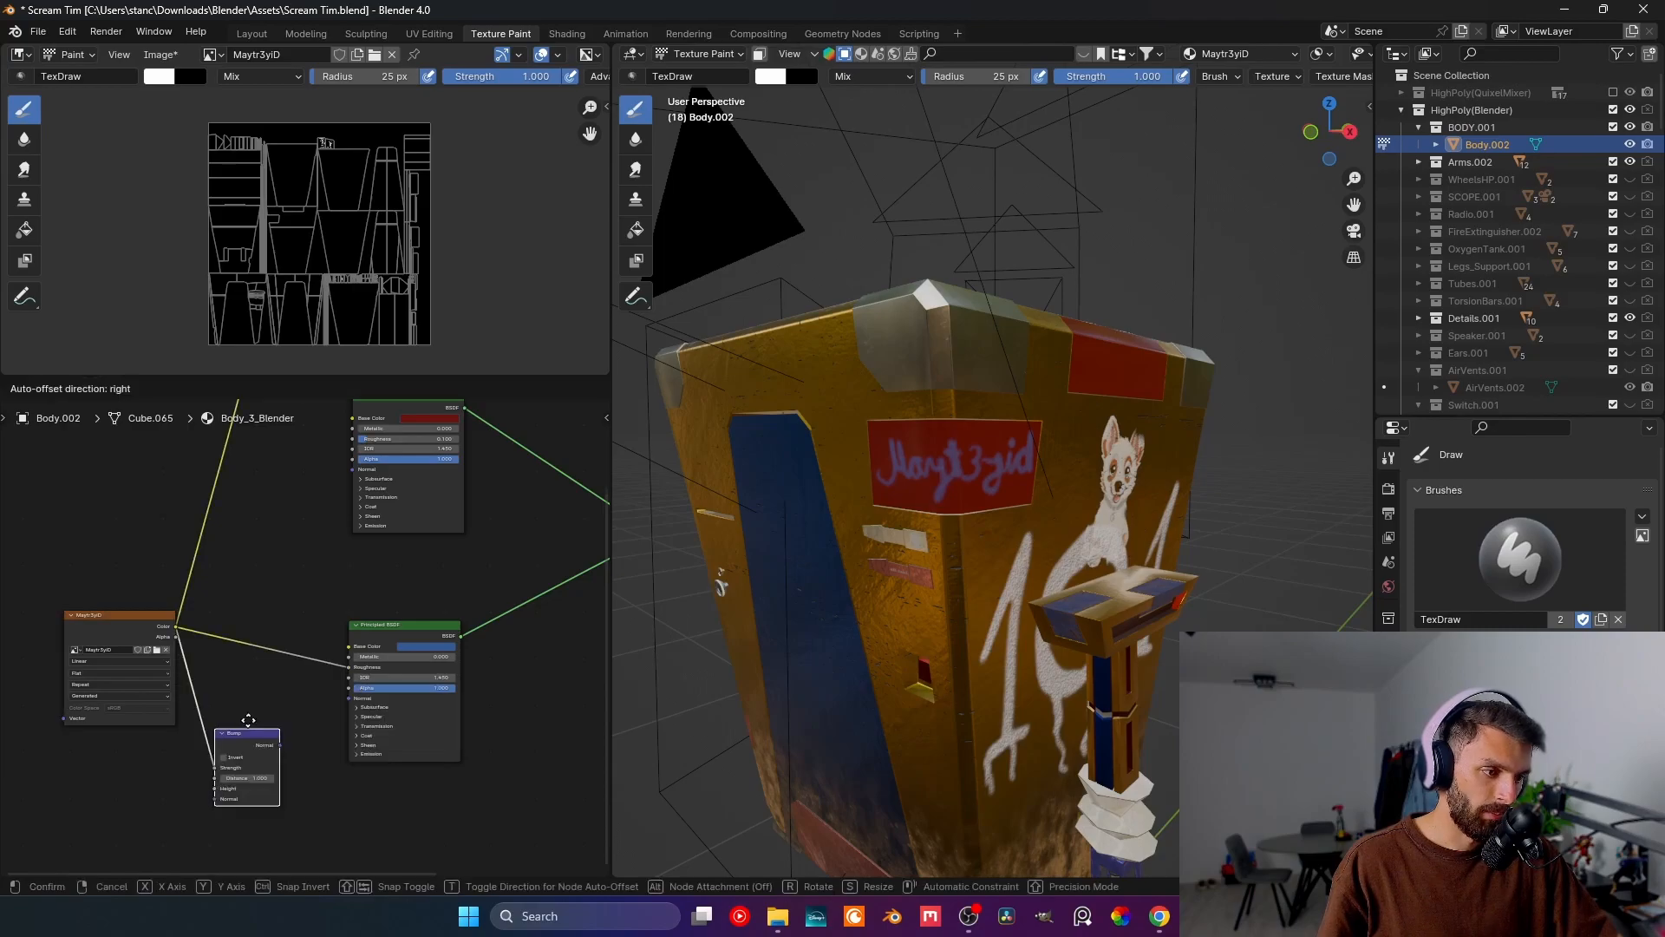
pyautogui.click(244, 724)
pyautogui.moveTo(266, 744); pyautogui.dragTo(350, 699)
pyautogui.moveTo(237, 744)
pyautogui.mouseDown()
pyautogui.moveTo(257, 713)
pyautogui.moveTo(224, 758)
pyautogui.mouseUp()
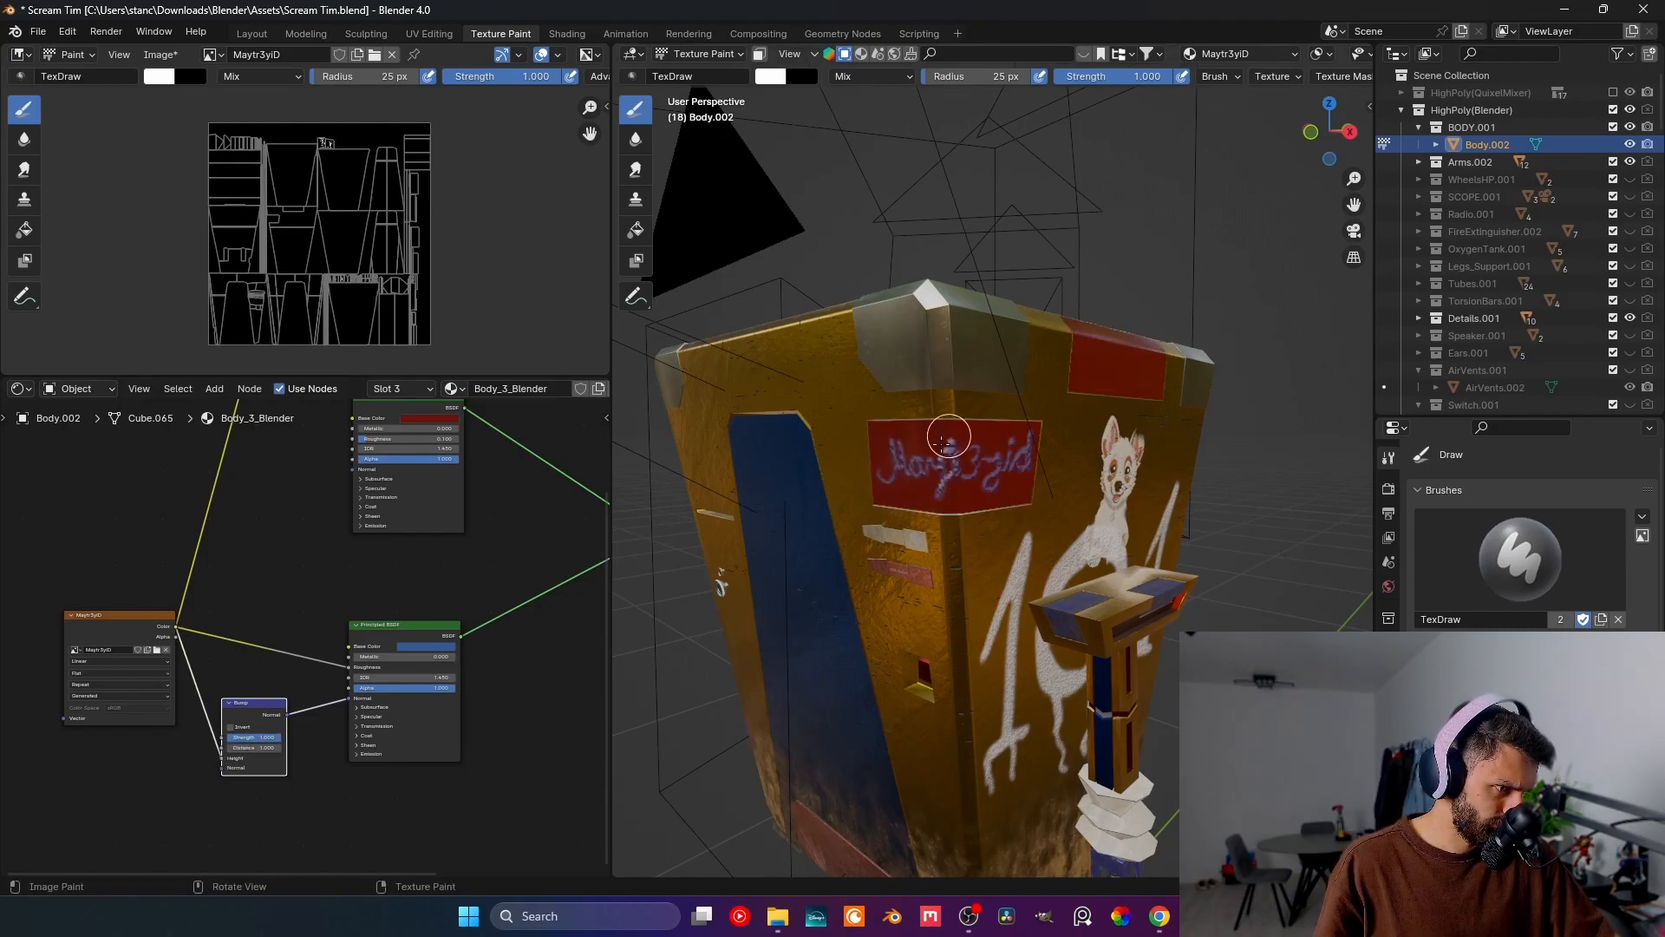
# - Set the Bump node's strength to 0.2 and check the painted lettering up close
pyautogui.scroll(2, 932, 447)
pyautogui.scroll(4, 931, 460)
pyautogui.moveTo(928, 476)
pyautogui.mouseDown(button='middle')
pyautogui.moveTo(967, 476)
pyautogui.moveTo(938, 495)
pyautogui.mouseUp(button='middle')
pyautogui.scroll(-3, 919, 494)
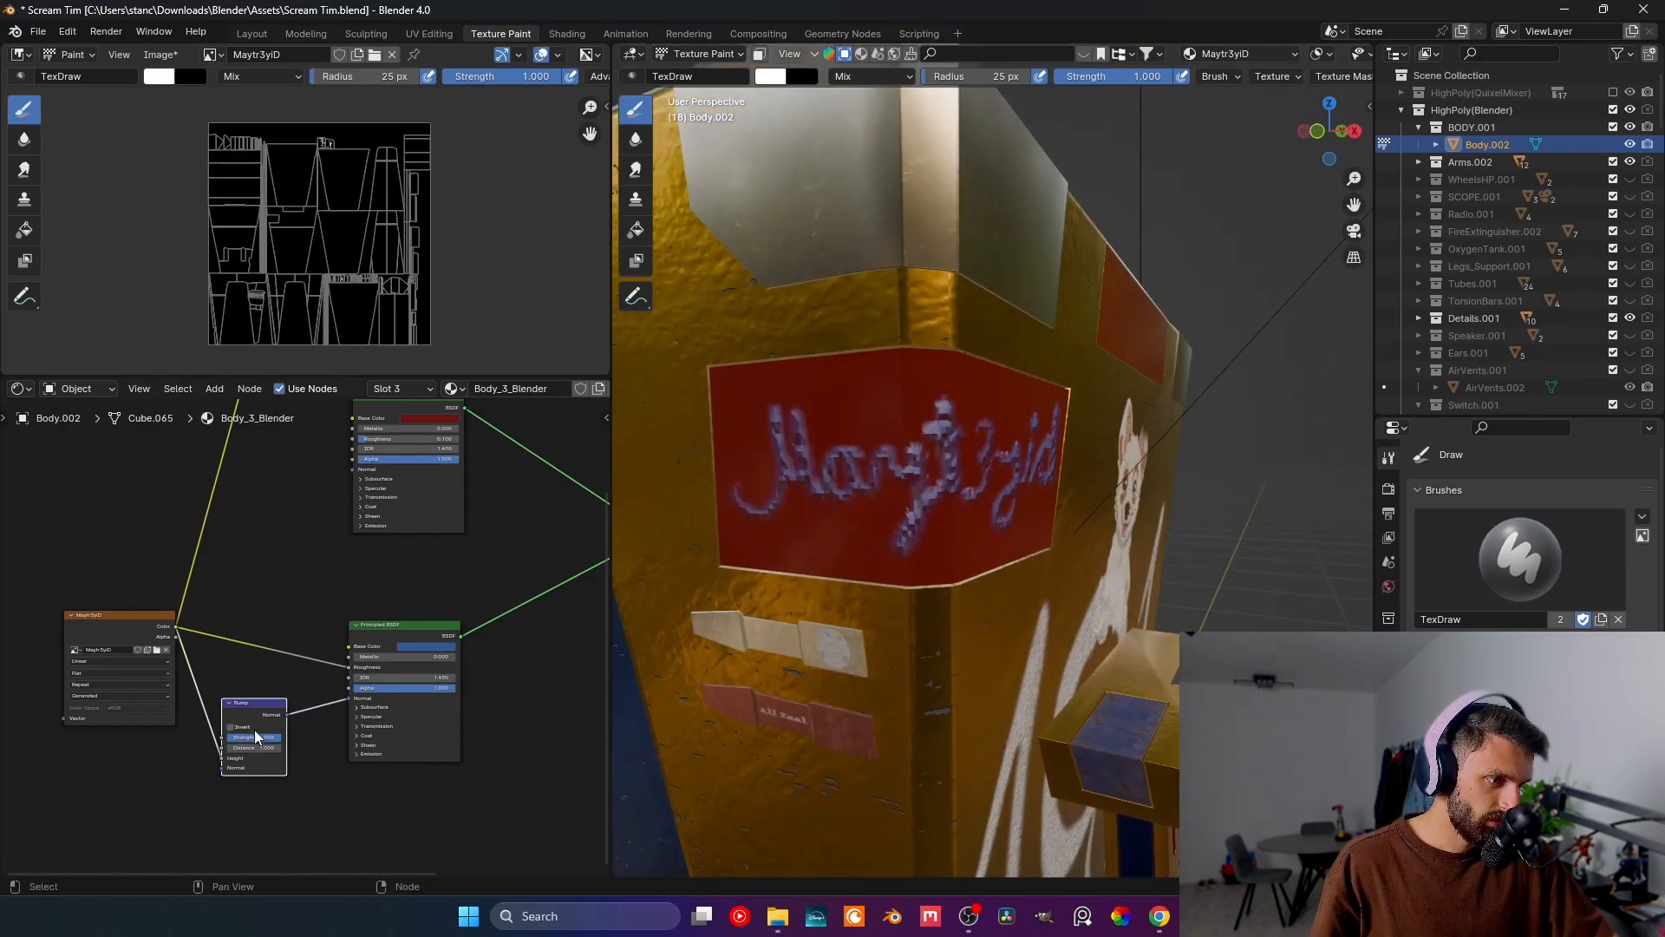
pyautogui.write('0.2')
pyautogui.press('Return')
pyautogui.moveTo(826, 646); pyautogui.dragTo(864, 616, button='middle')
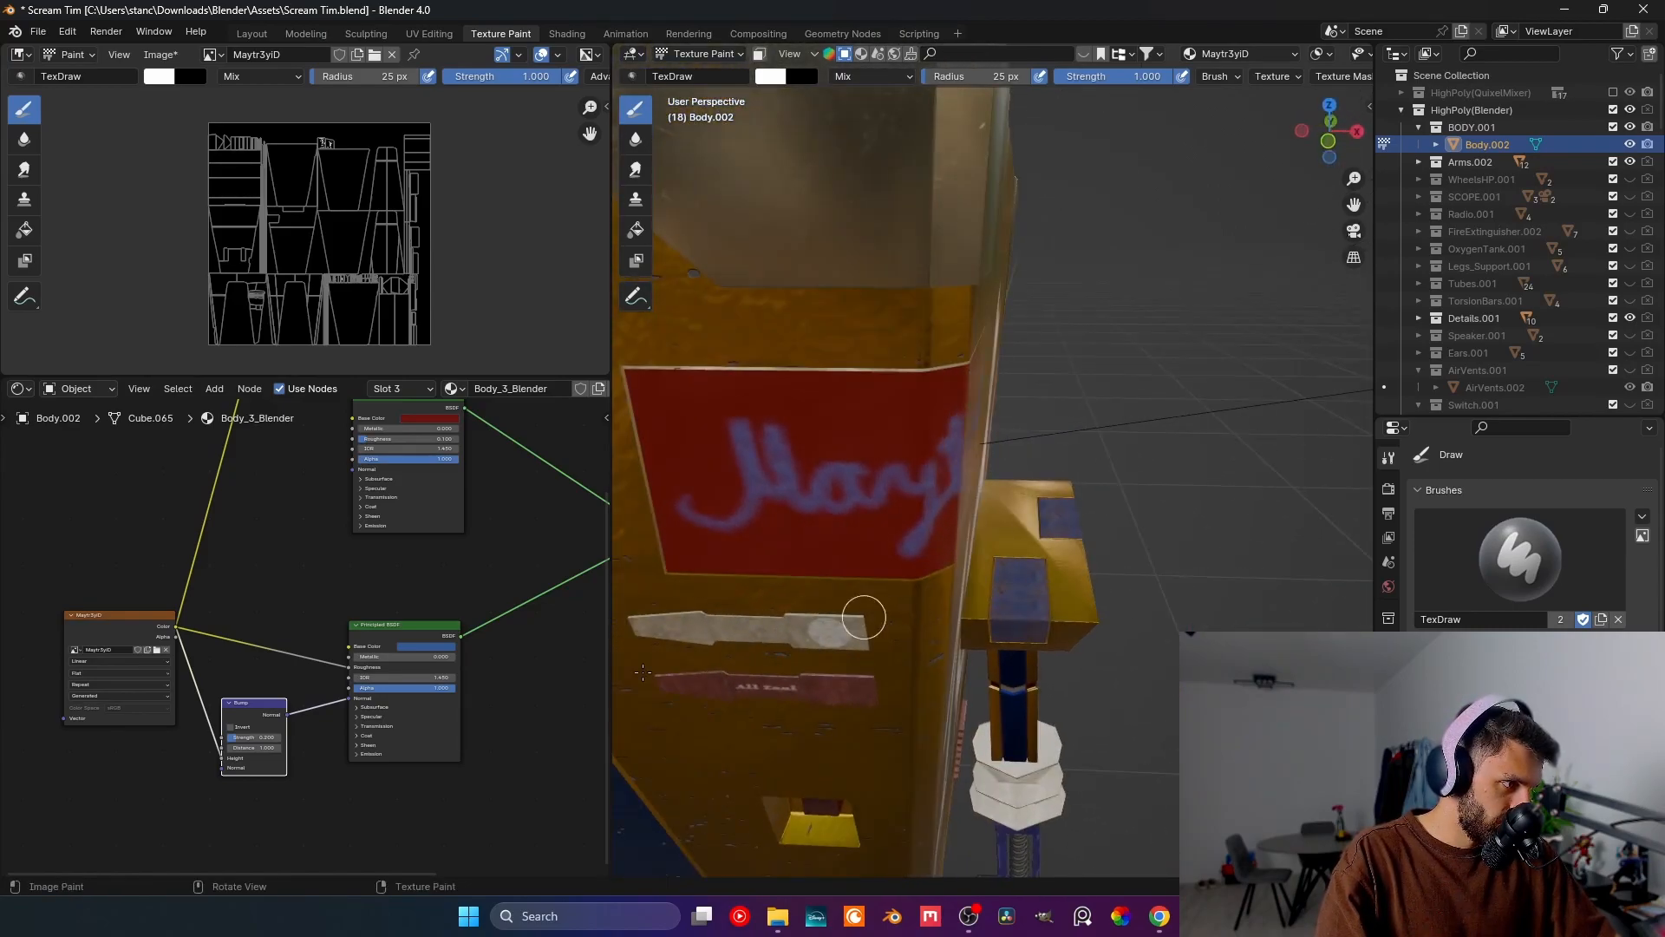
# - Enable Invert on the Bump node and inspect the lettering from both sides of the corner
pyautogui.click(231, 727)
pyautogui.moveTo(883, 560); pyautogui.dragTo(669, 555, button='middle')
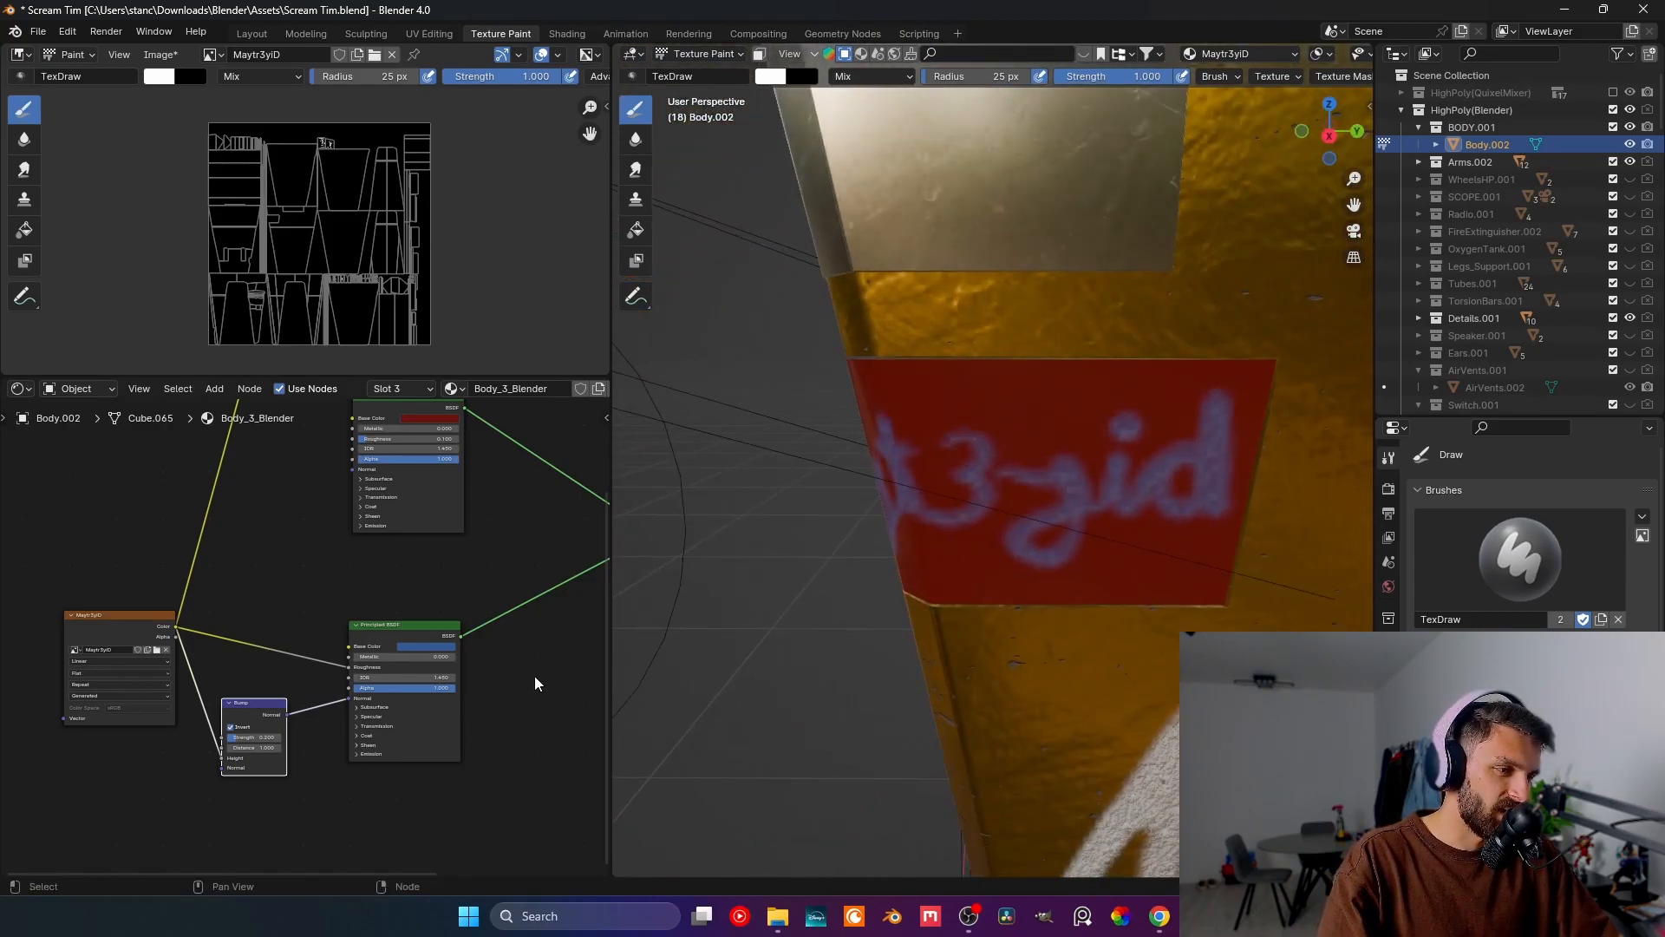
pyautogui.press('Return')
pyautogui.moveTo(968, 583)
pyautogui.mouseDown(button='middle')
pyautogui.moveTo(1128, 562)
pyautogui.moveTo(1080, 567)
pyautogui.moveTo(954, 529)
pyautogui.moveTo(1008, 535)
pyautogui.moveTo(1080, 479)
pyautogui.moveTo(977, 511)
pyautogui.mouseUp(button='middle')
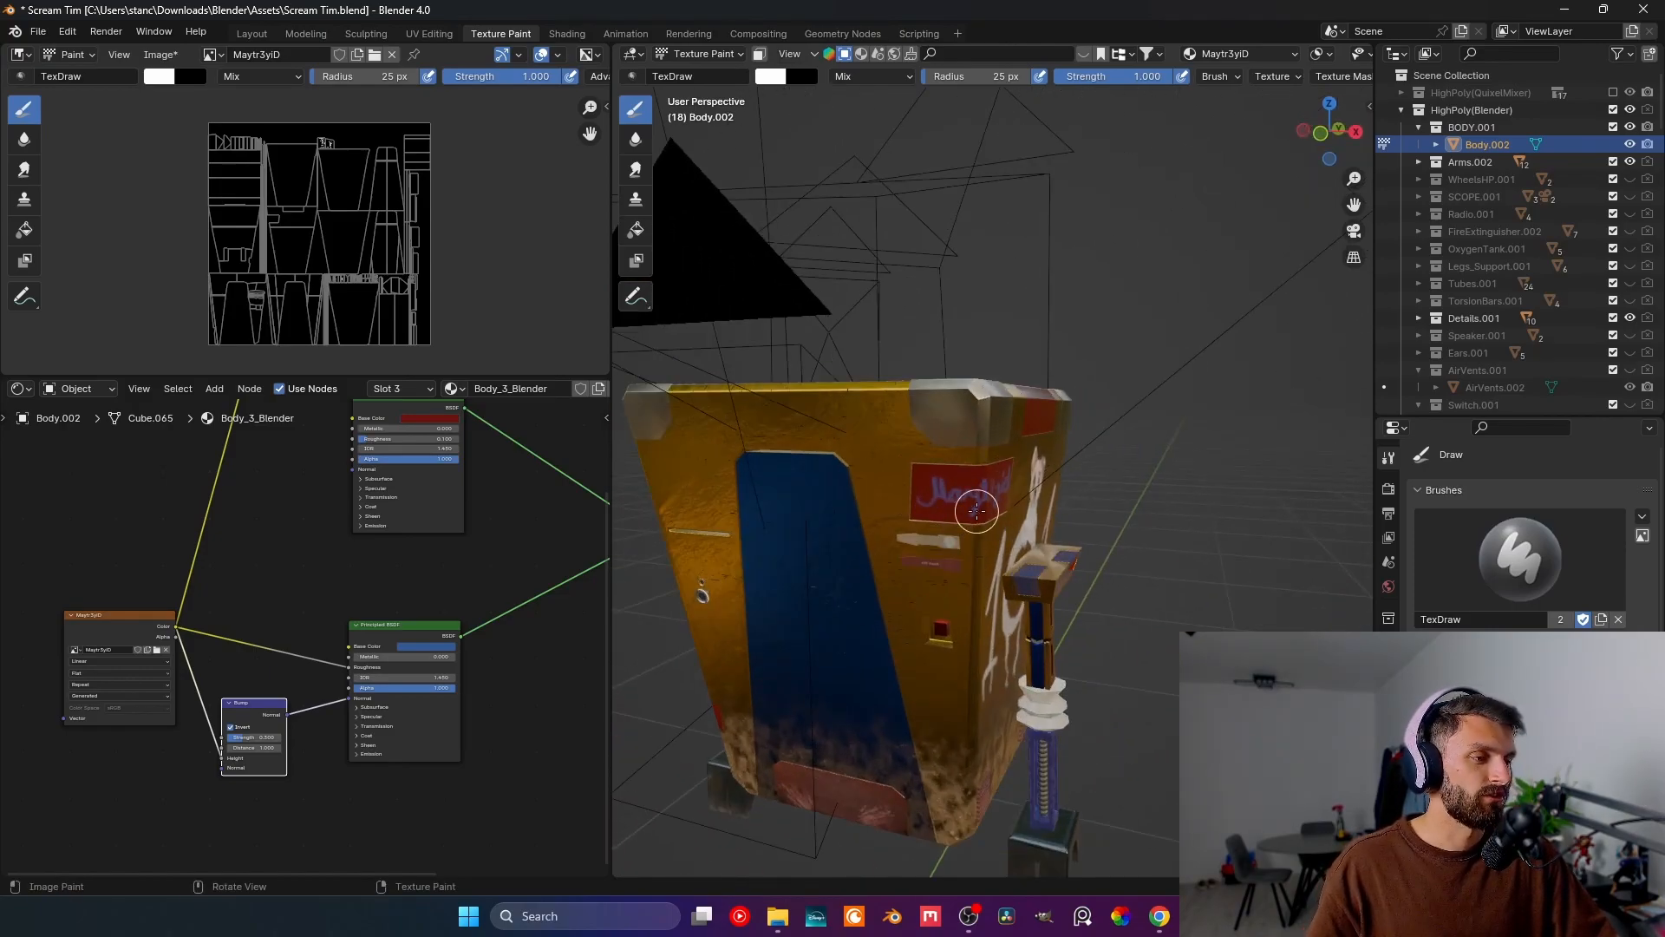
# - Brighten the lettering shader's base color to a lighter blue and view the tag around the body's corner
pyautogui.click(416, 647)
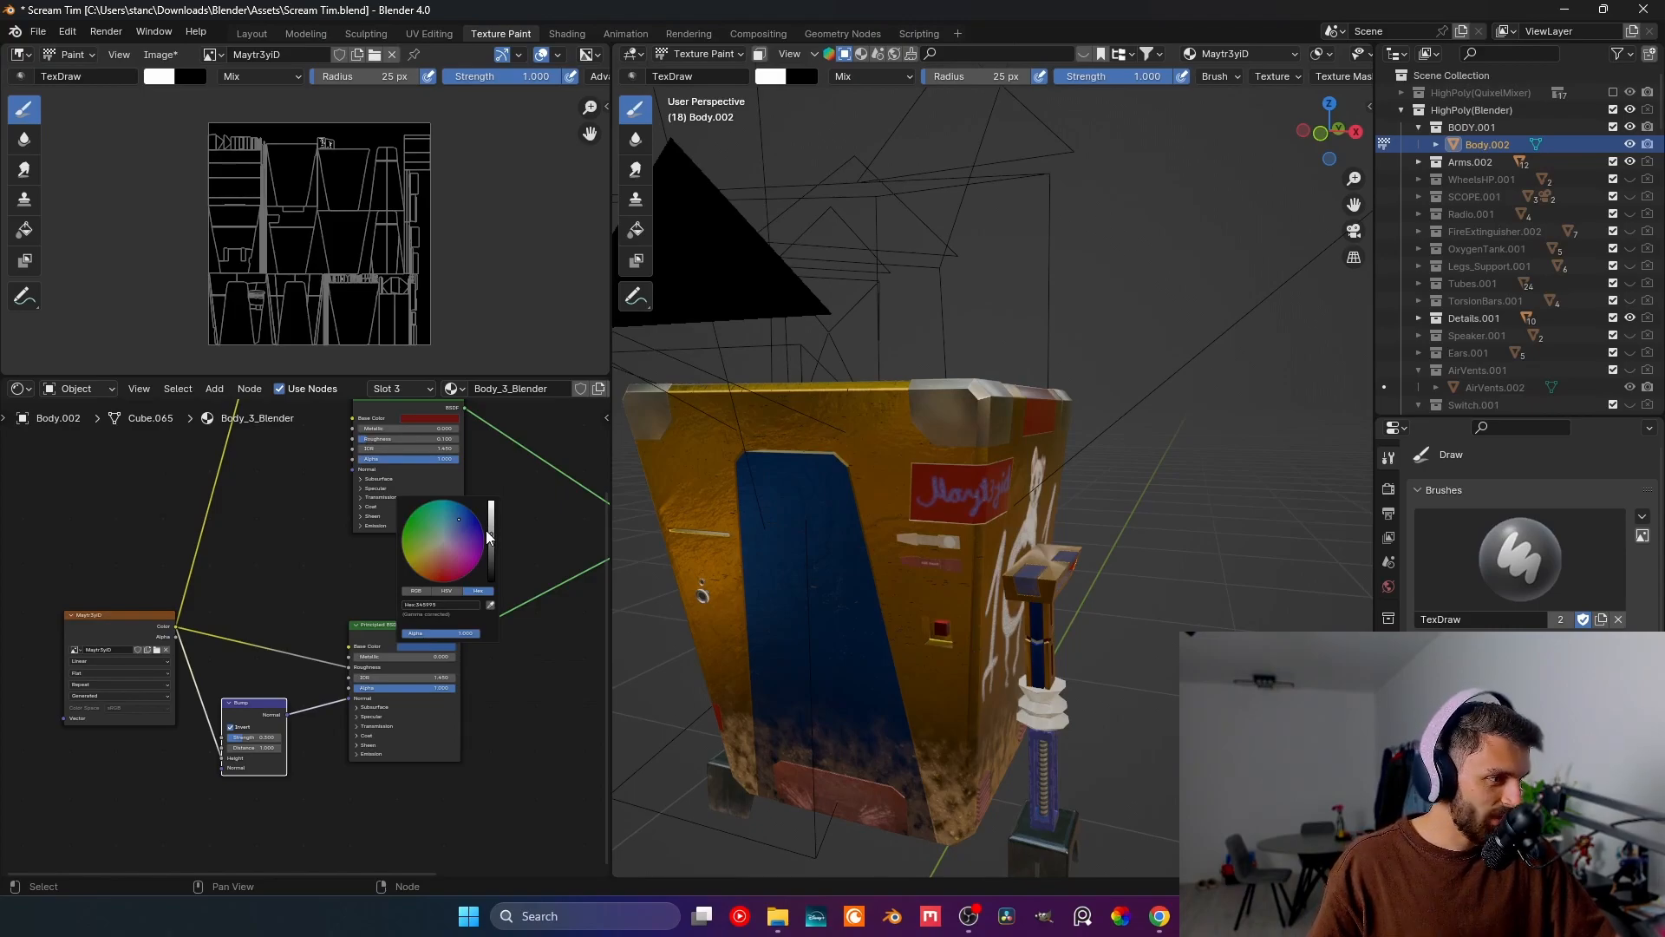
pyautogui.moveTo(491, 531); pyautogui.dragTo(491, 505)
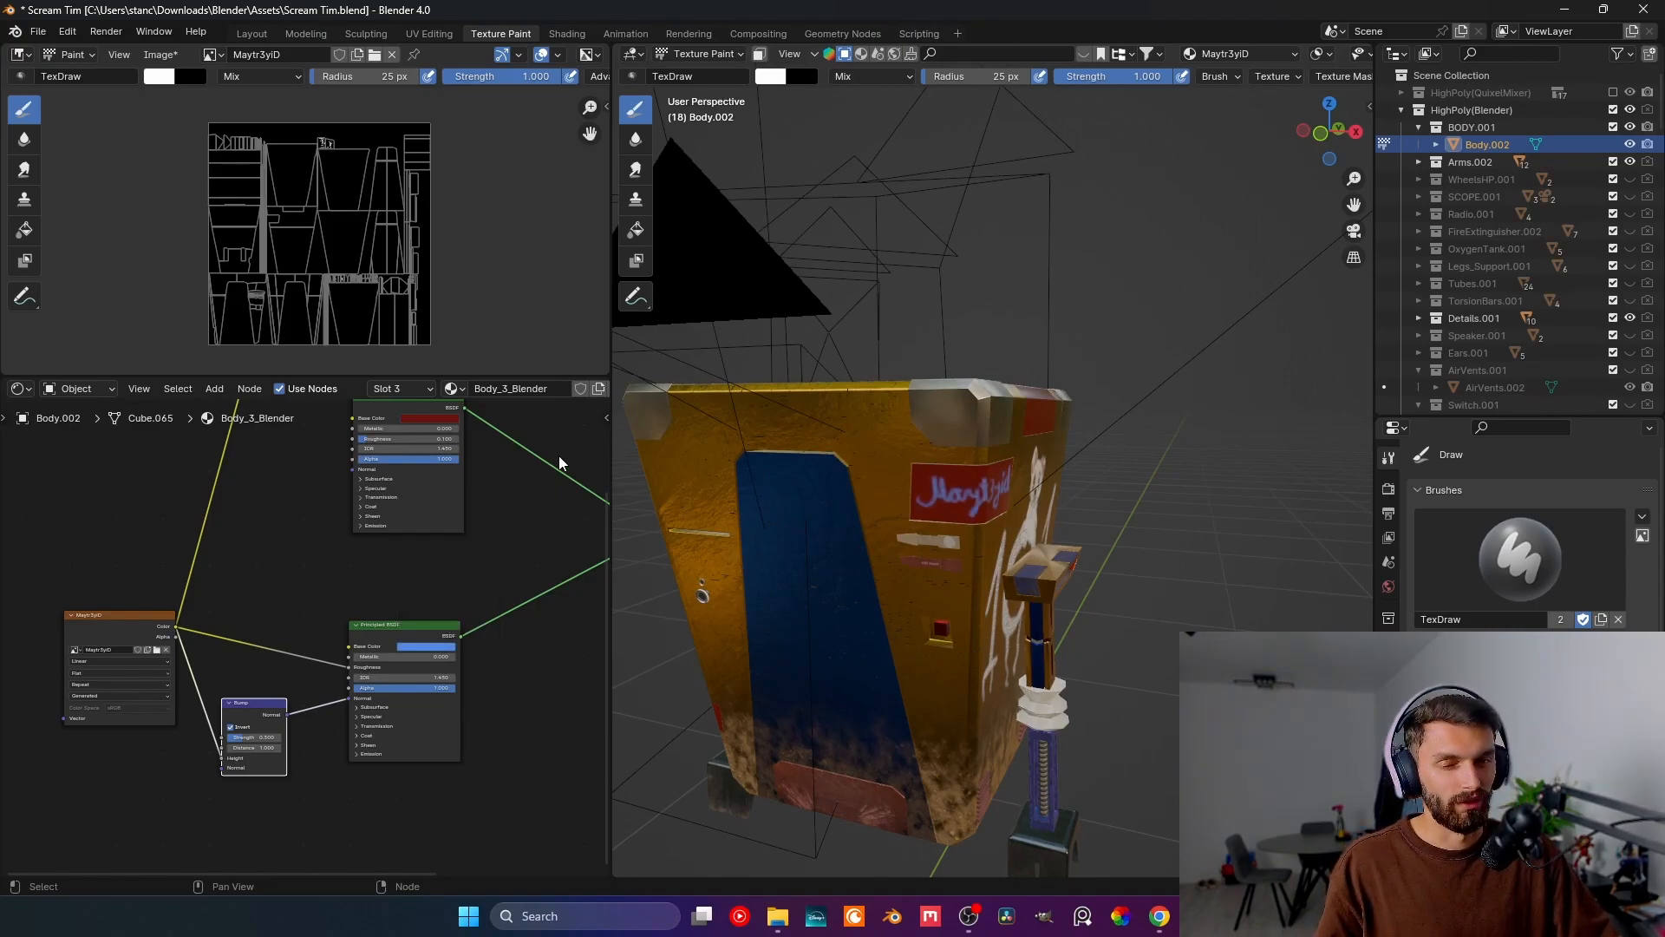
pyautogui.moveTo(956, 473)
pyautogui.mouseDown(button='middle')
pyautogui.moveTo(896, 454)
pyautogui.moveTo(867, 483)
pyautogui.mouseUp(button='middle')
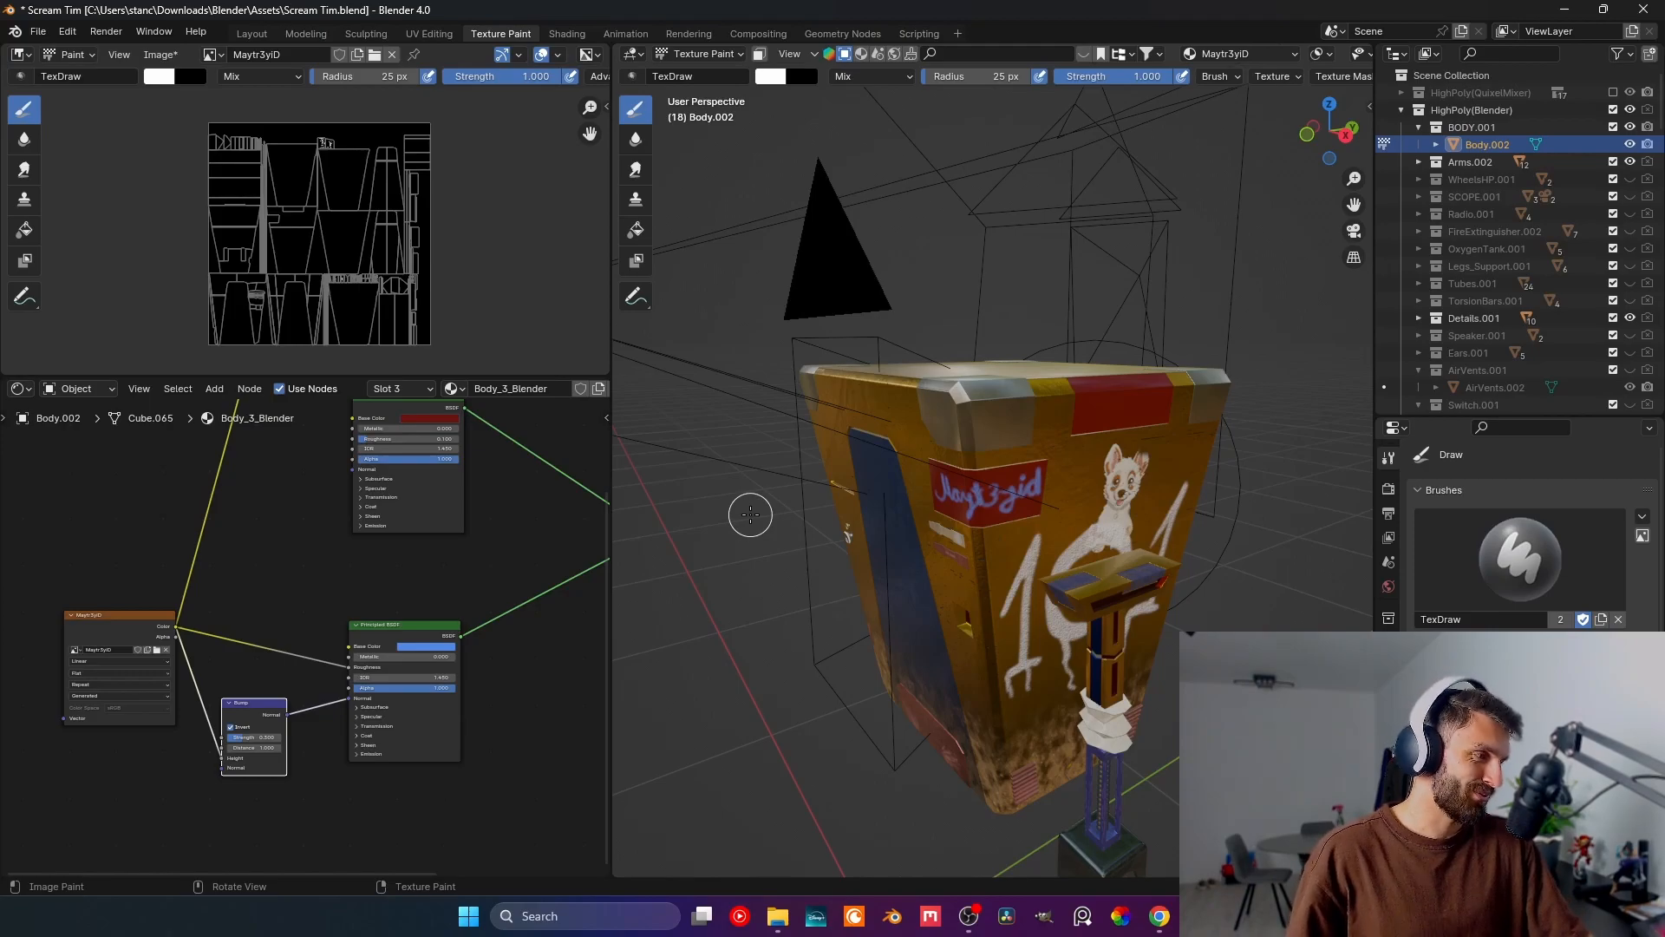
pyautogui.click(1149, 912)
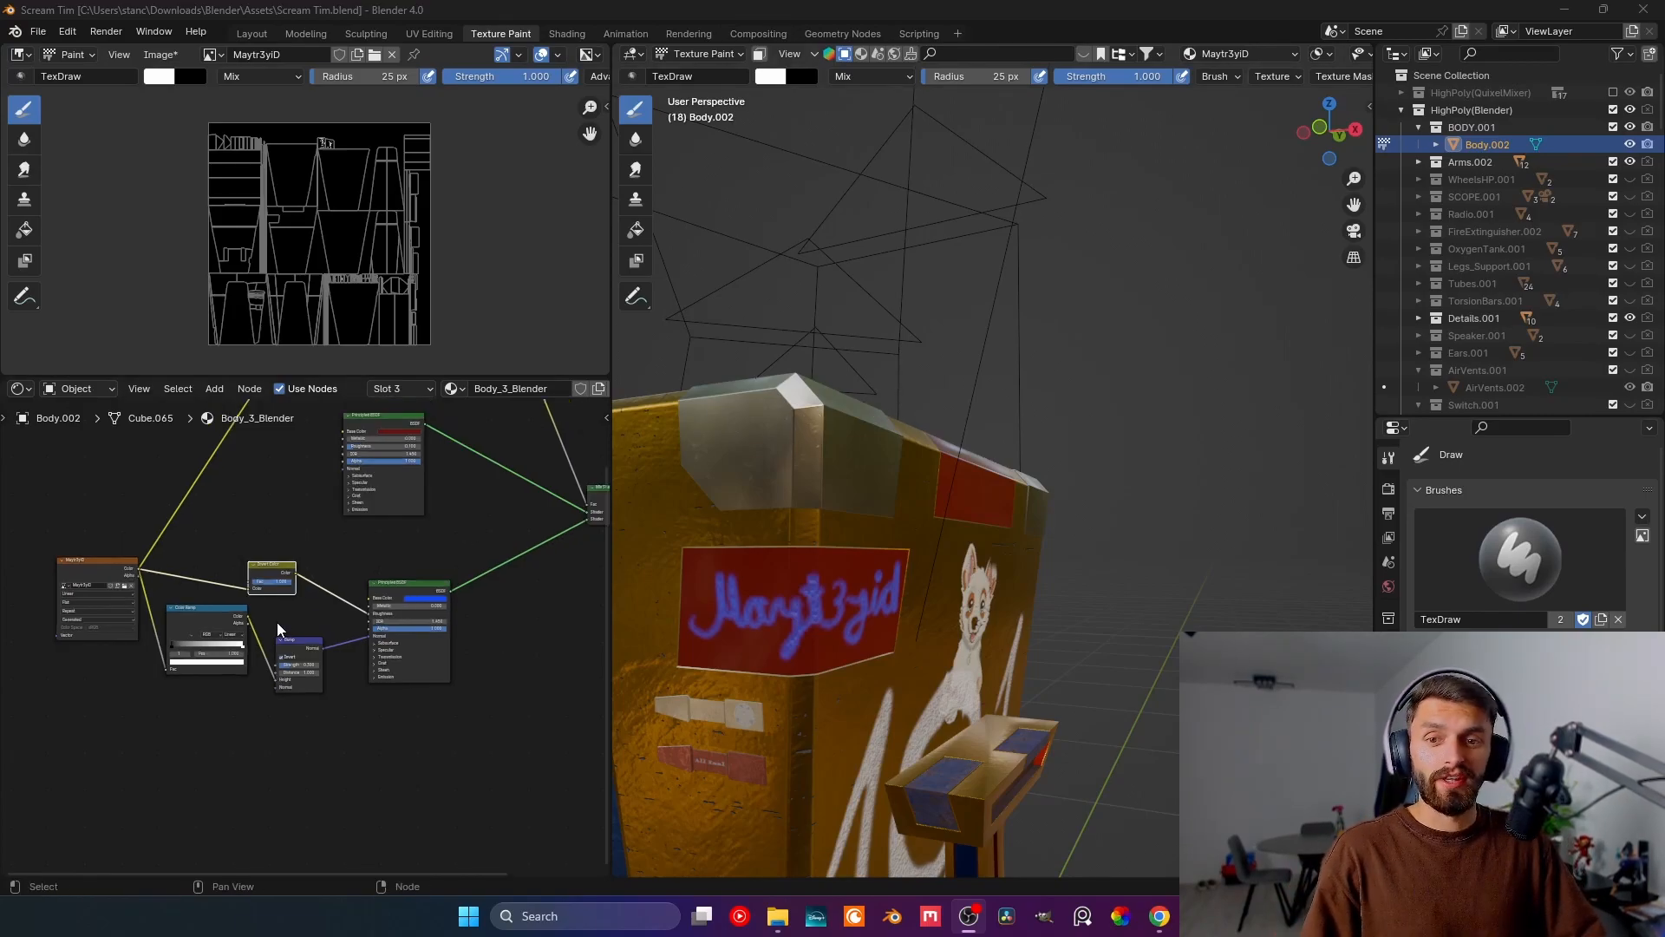
# - Preview the Invert Color node's output on the red tag panel, comparing its factor at 0 and at 1
pyautogui.moveTo(284, 579); pyautogui.dragTo(333, 598, button='middle')
pyautogui.moveTo(330, 577); pyautogui.dragTo(320, 544)
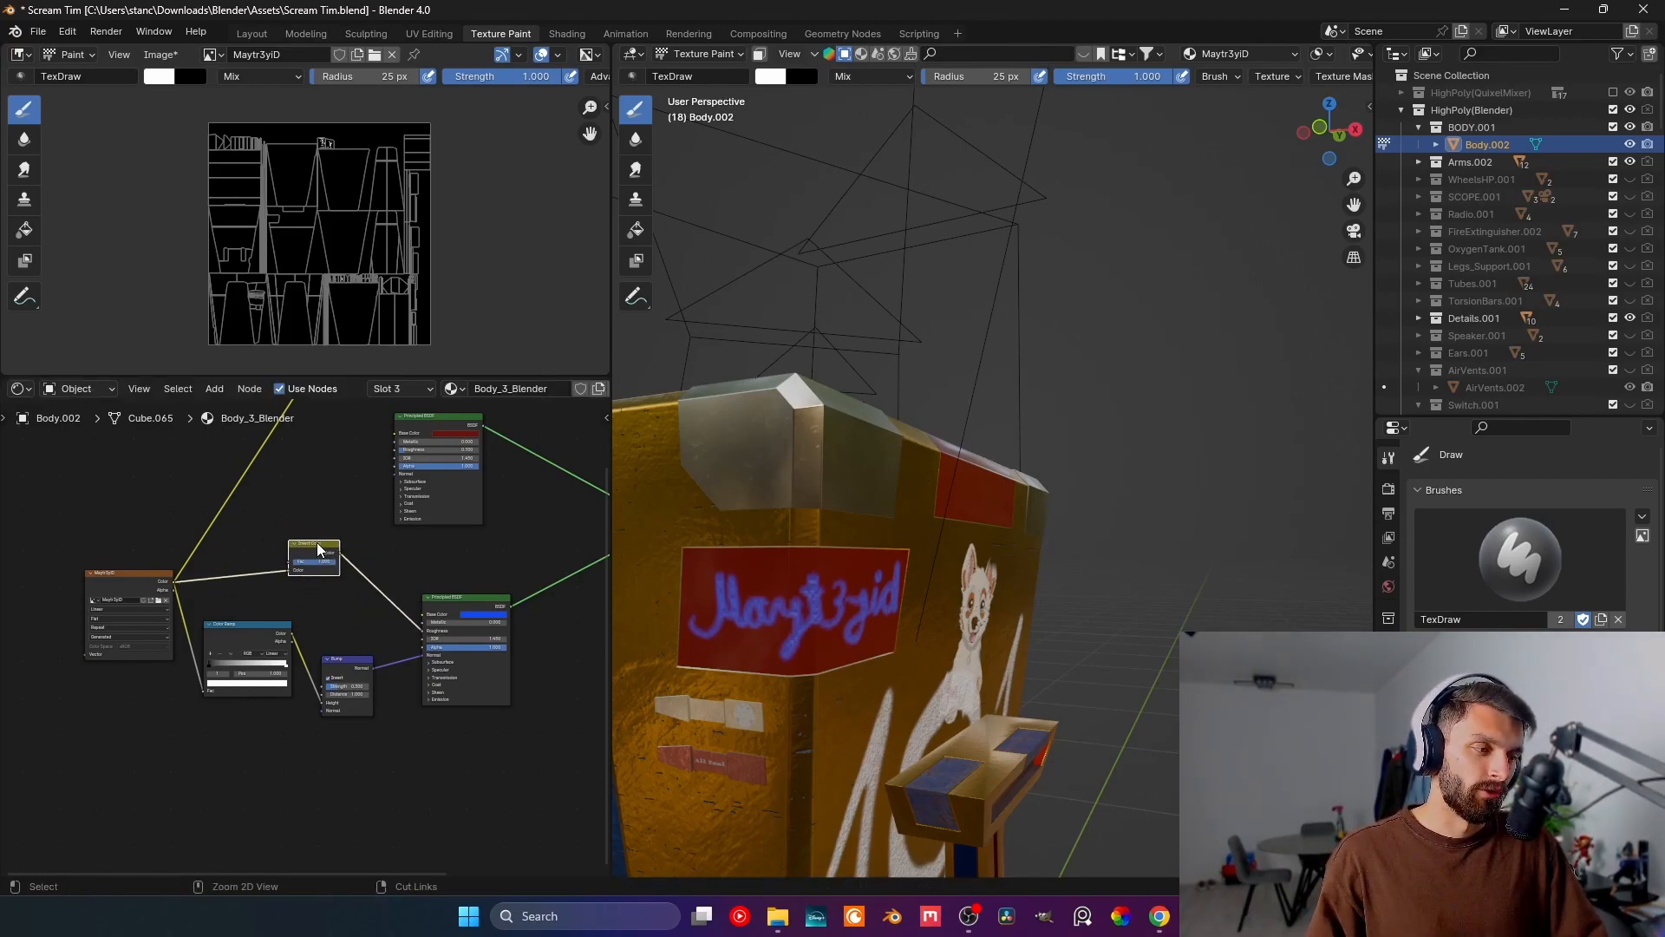
pyautogui.keyDown('ctrl'); pyautogui.keyDown('shift'); pyautogui.click(317, 545); pyautogui.keyUp('shift'); pyautogui.keyUp('ctrl')
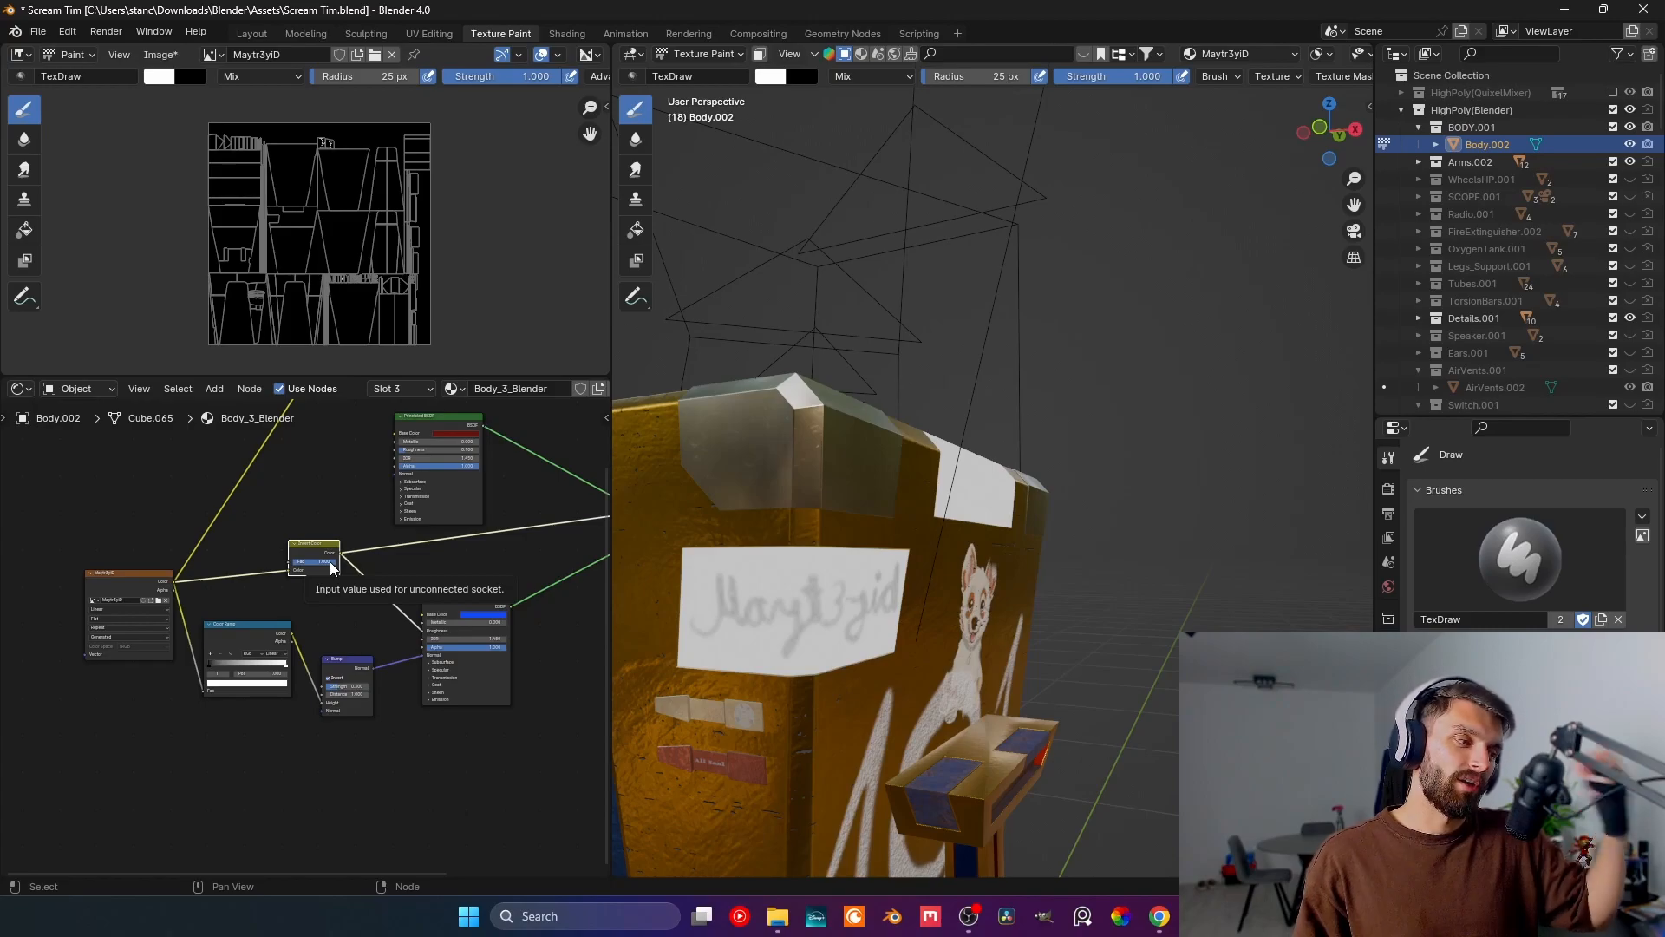
pyautogui.moveTo(330, 562); pyautogui.dragTo(288, 562)
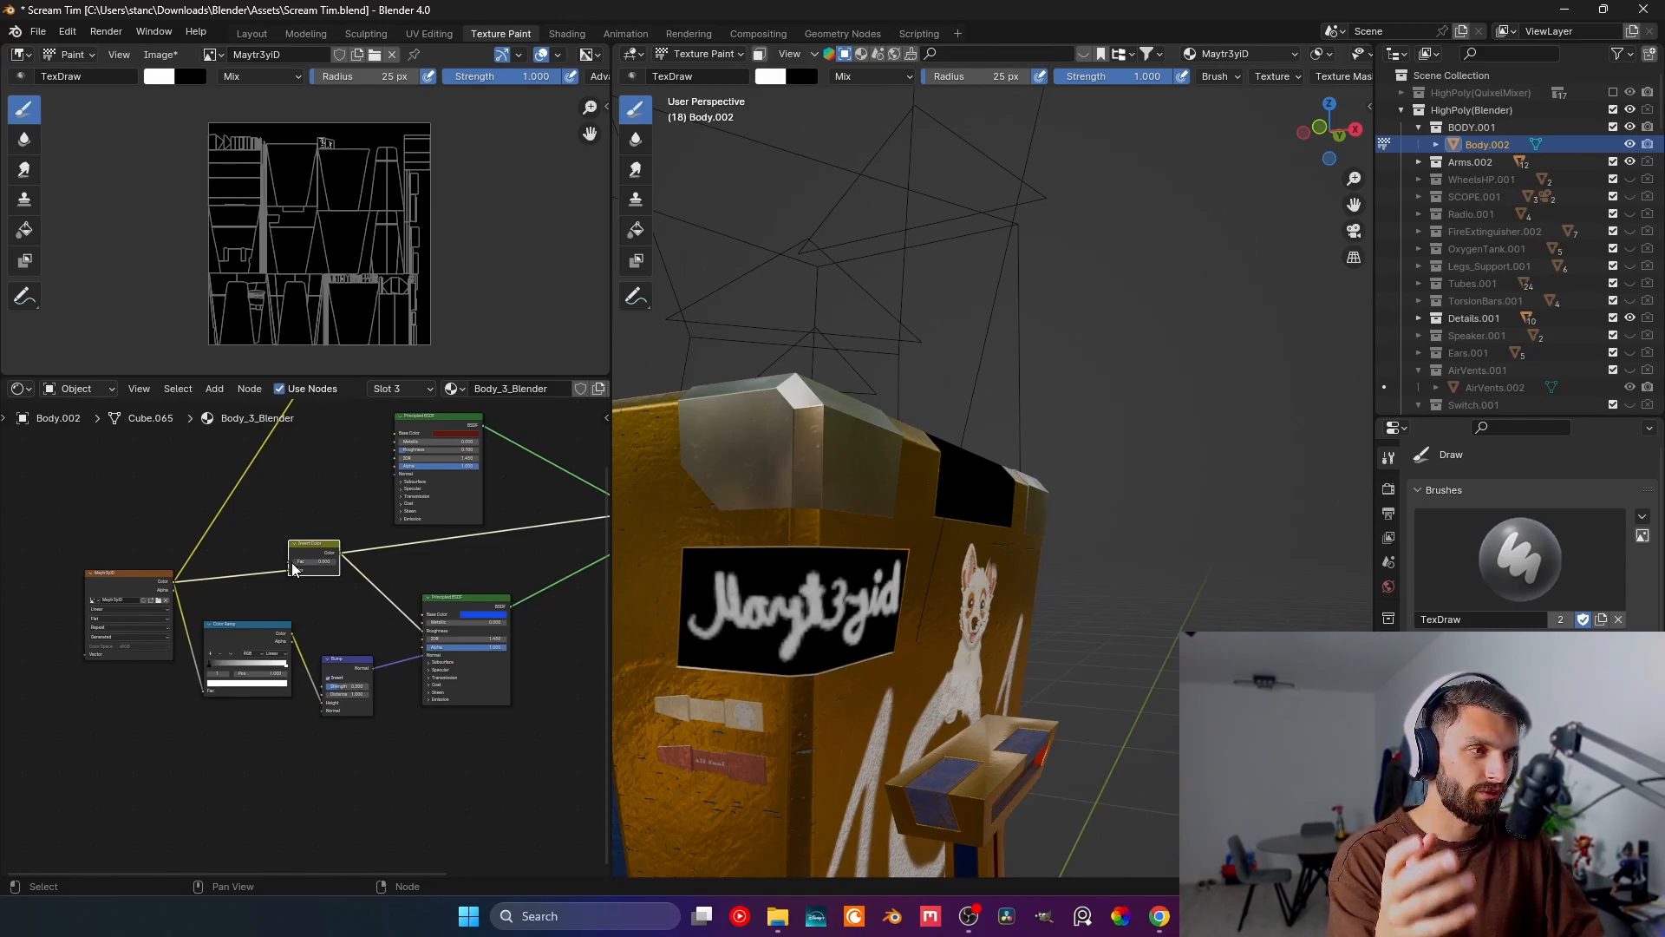
pyautogui.moveTo(295, 562); pyautogui.dragTo(338, 562)
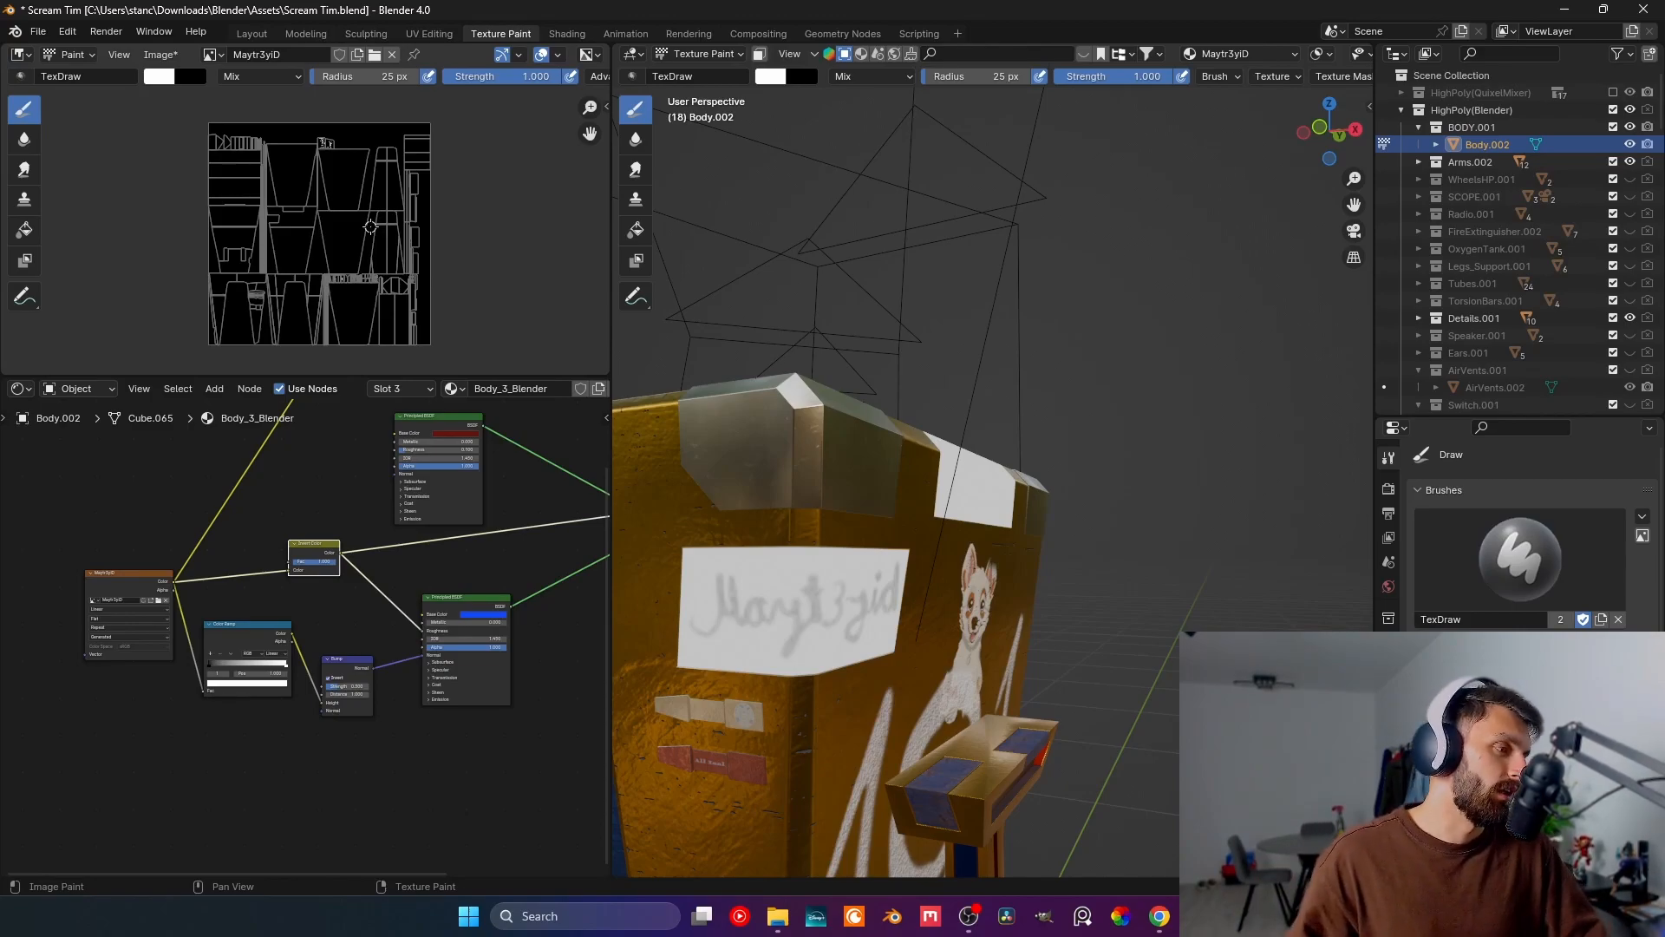
# - Route the preview back to the final Mix Shader and view the blue lettering around the body's corner
pyautogui.moveTo(497, 577); pyautogui.dragTo(181, 583, button='middle')
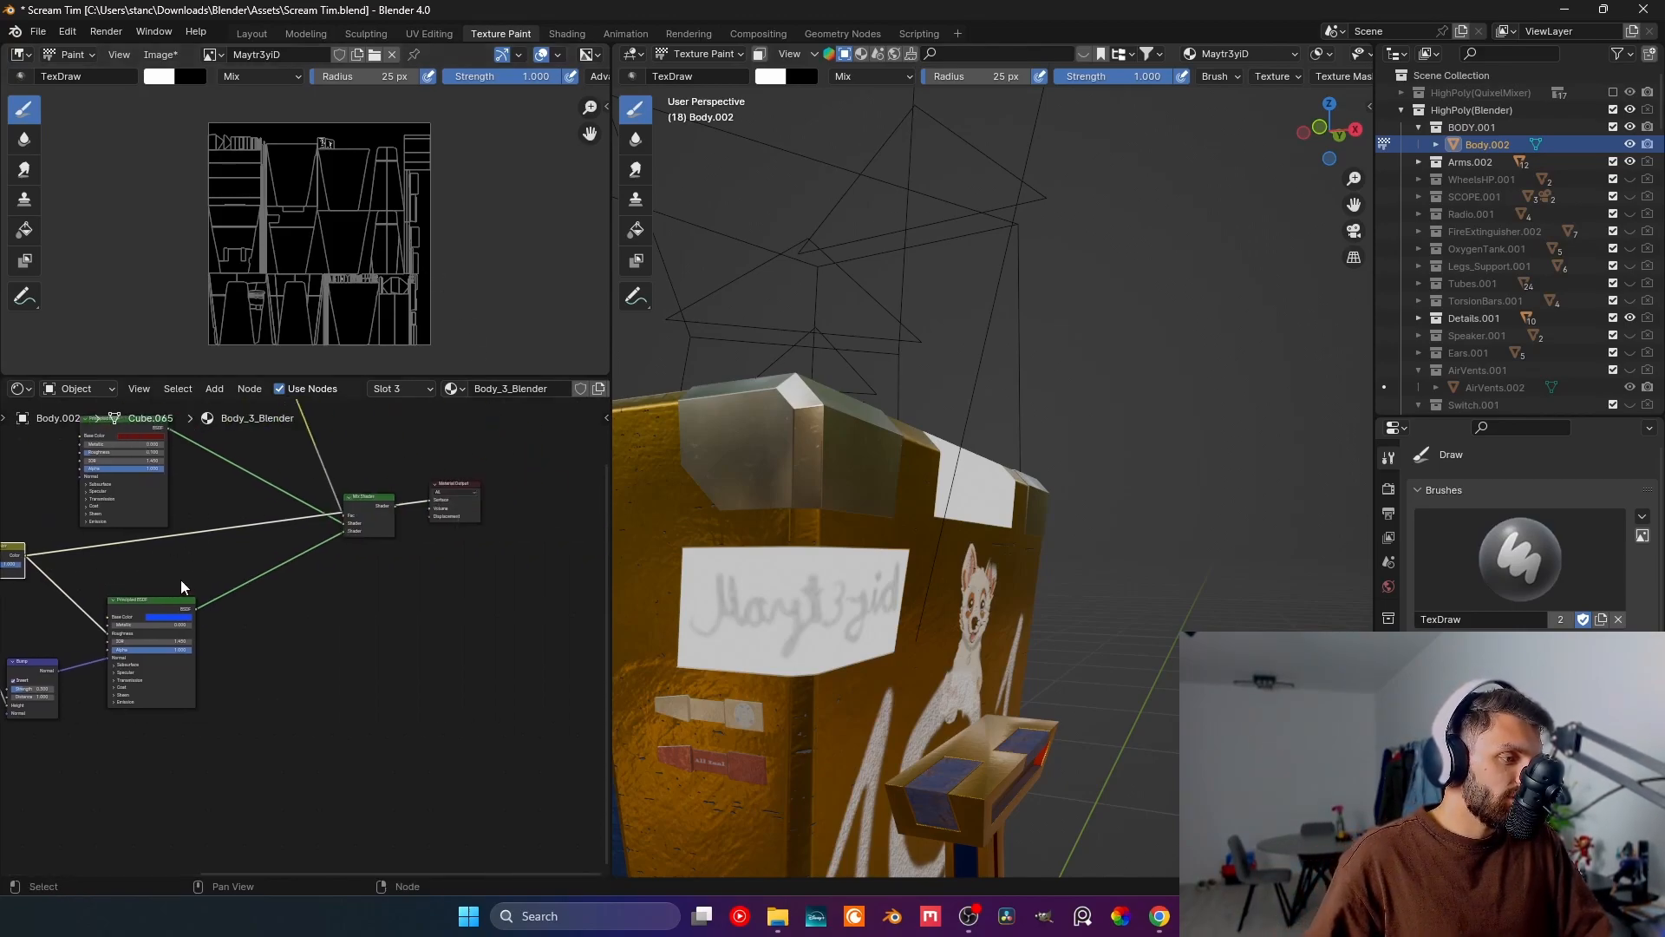
pyautogui.moveTo(285, 590); pyautogui.dragTo(221, 643, button='middle')
pyautogui.keyDown('ctrl'); pyautogui.keyDown('shift'); pyautogui.click(304, 582); pyautogui.keyUp('shift'); pyautogui.keyUp('ctrl')
pyautogui.moveTo(833, 675)
pyautogui.mouseDown(button='middle')
pyautogui.moveTo(793, 678)
pyautogui.moveTo(666, 621)
pyautogui.moveTo(817, 647)
pyautogui.mouseUp(button='middle')
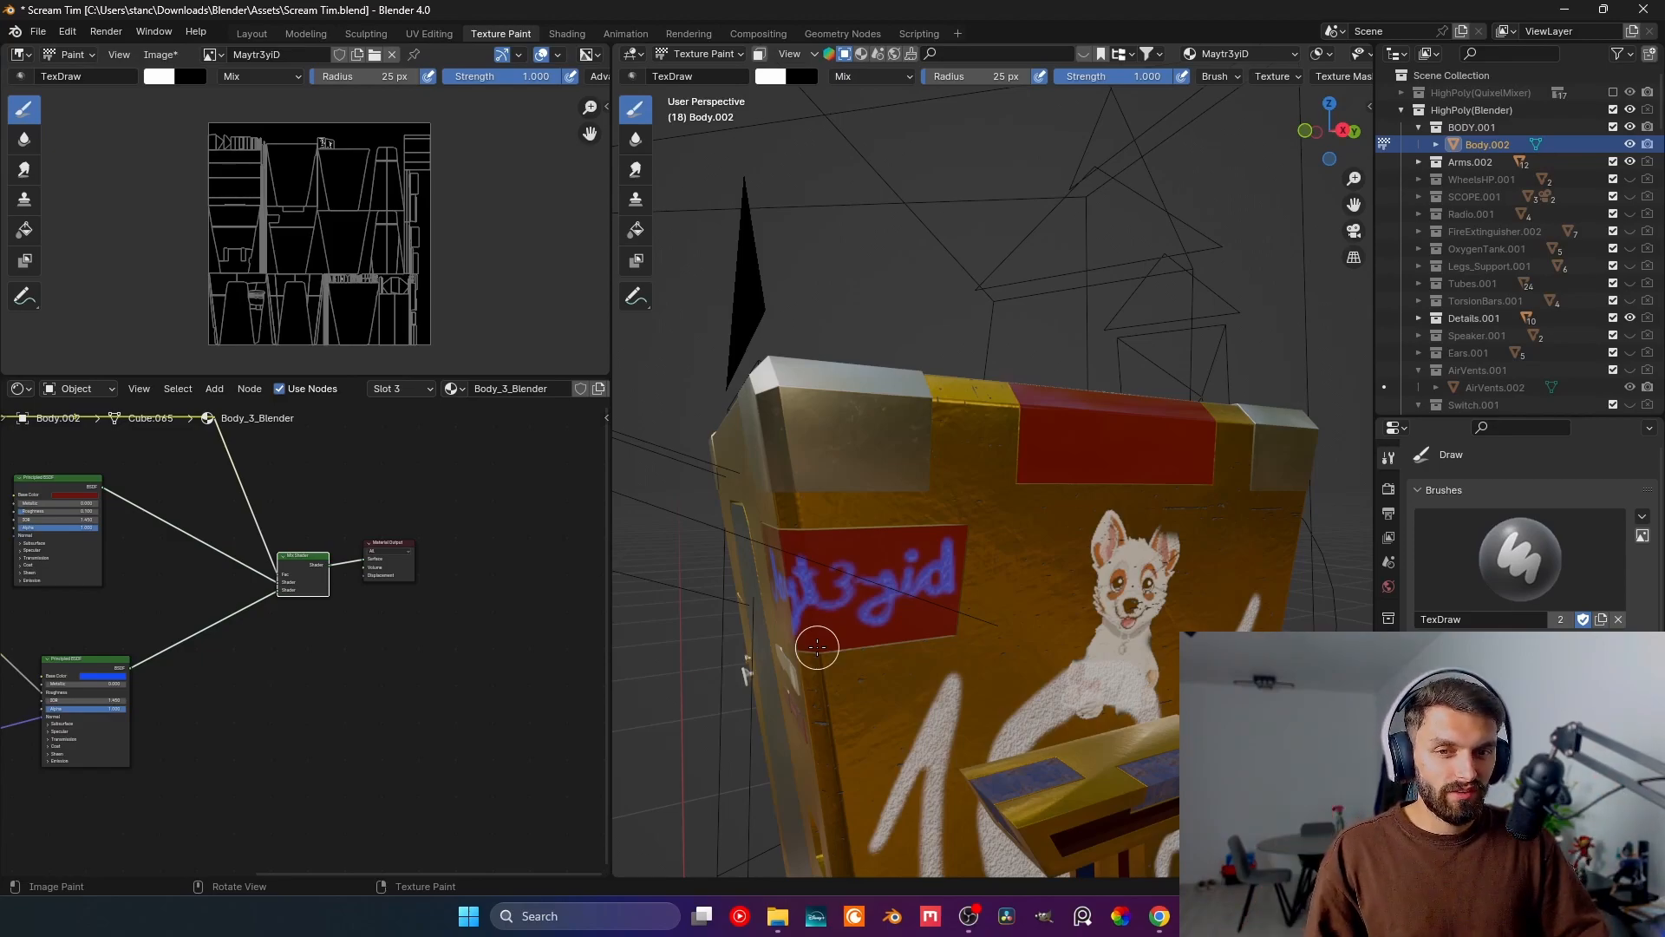
pyautogui.moveTo(983, 580)
pyautogui.mouseDown(button='middle')
pyautogui.moveTo(878, 640)
pyautogui.moveTo(866, 495)
pyautogui.moveTo(999, 446)
pyautogui.mouseUp(button='middle')
# - Face the body's 101 side in right orthographic view and make the Body_Blender material active, showing its 101 Sticker nodes
pyautogui.press('KP_3')
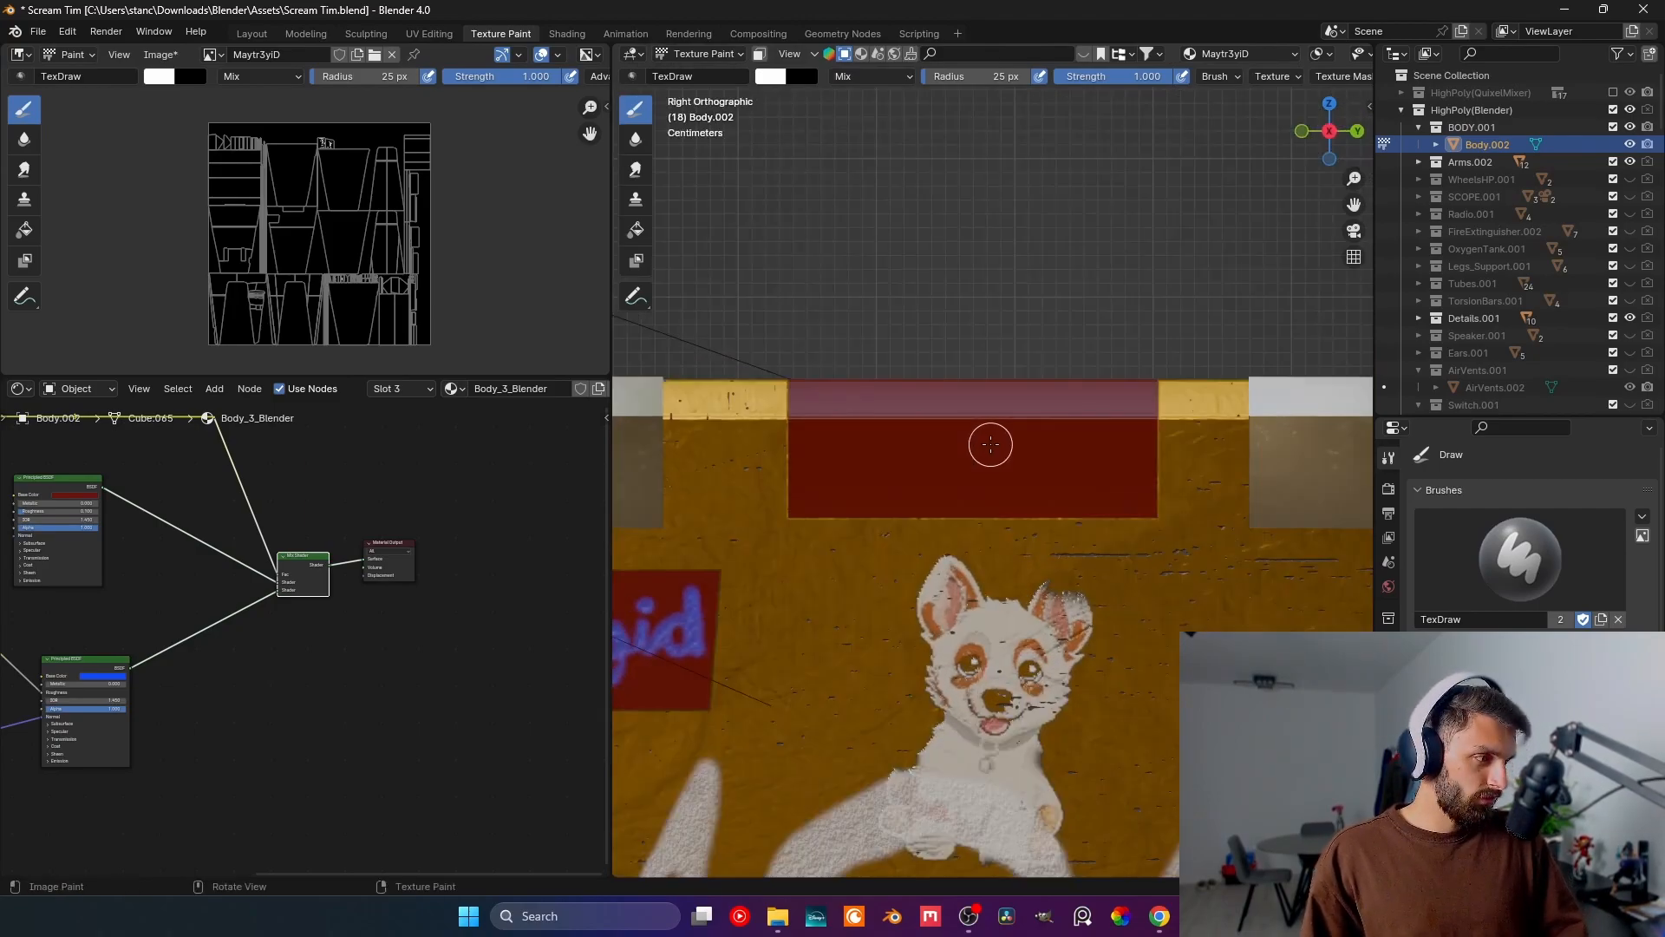
pyautogui.scroll(-4, 991, 444)
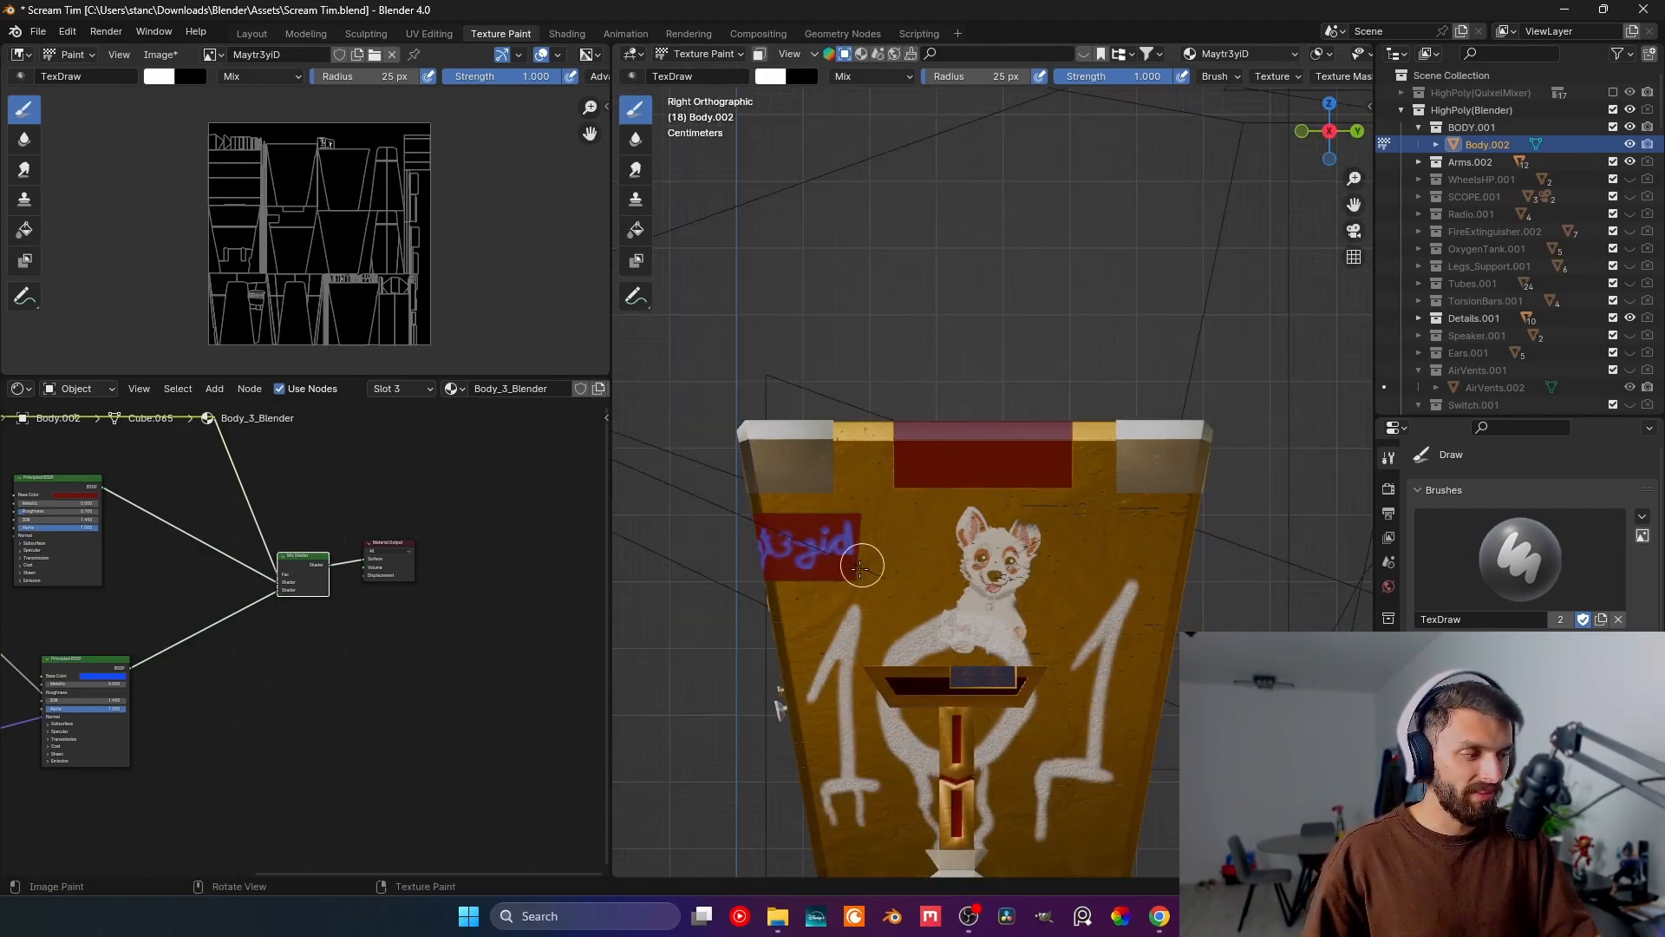
pyautogui.keyDown('shift'); pyautogui.moveTo(847, 557); pyautogui.dragTo(901, 408, button='middle'); pyautogui.keyUp('shift')
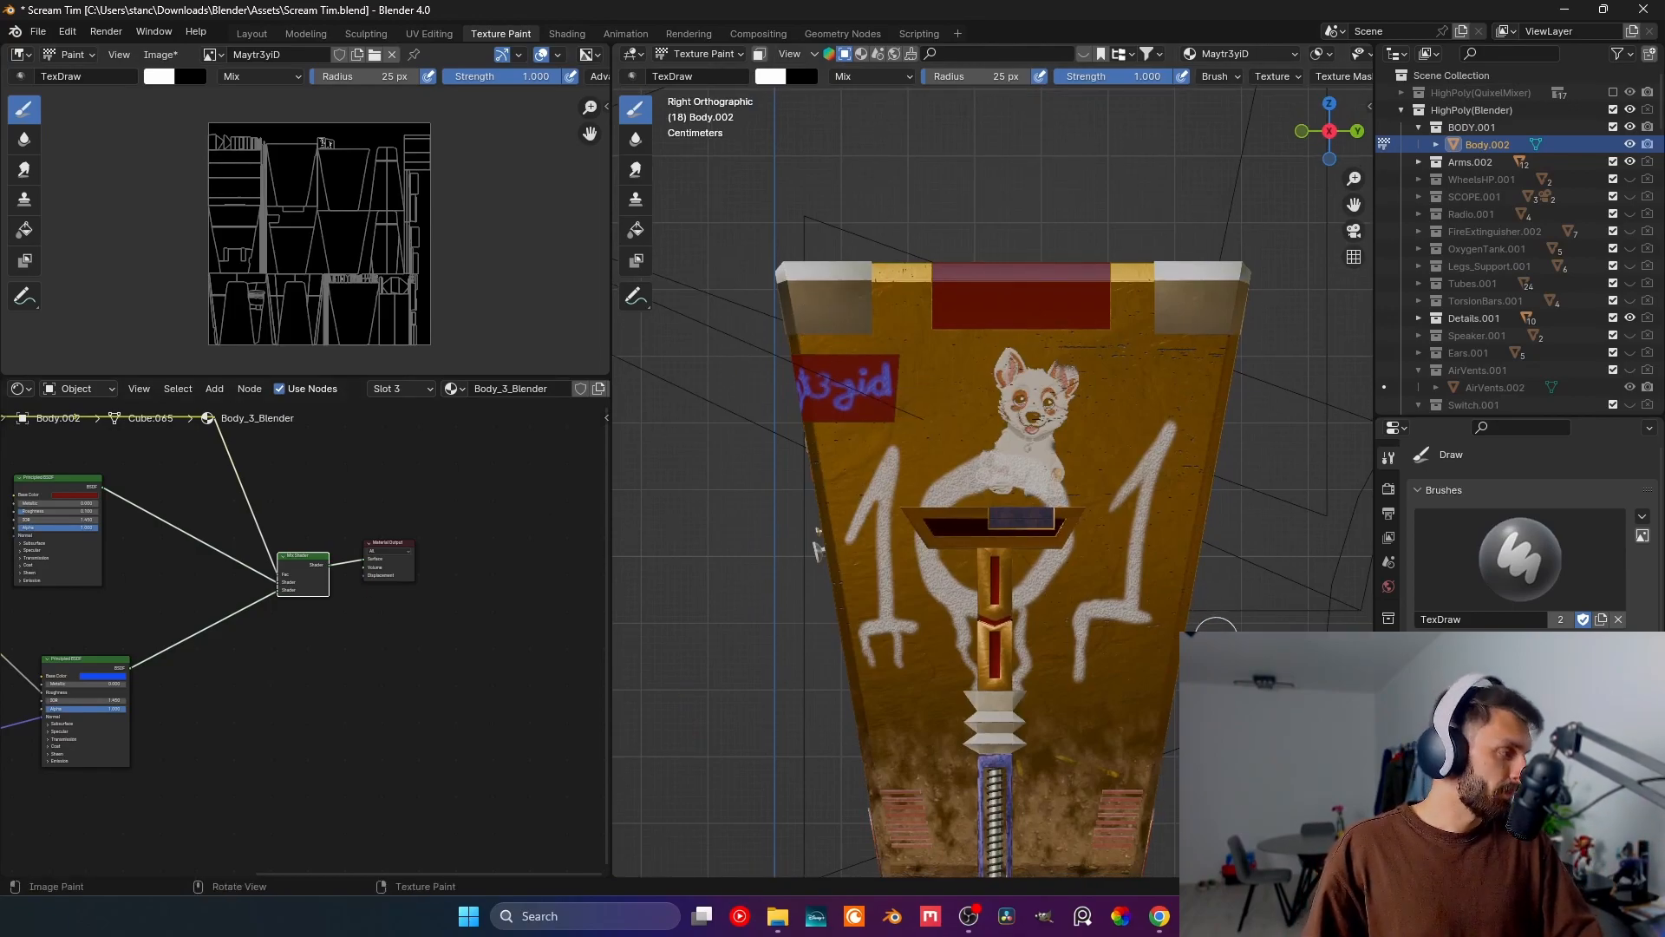
pyautogui.click(1388, 494)
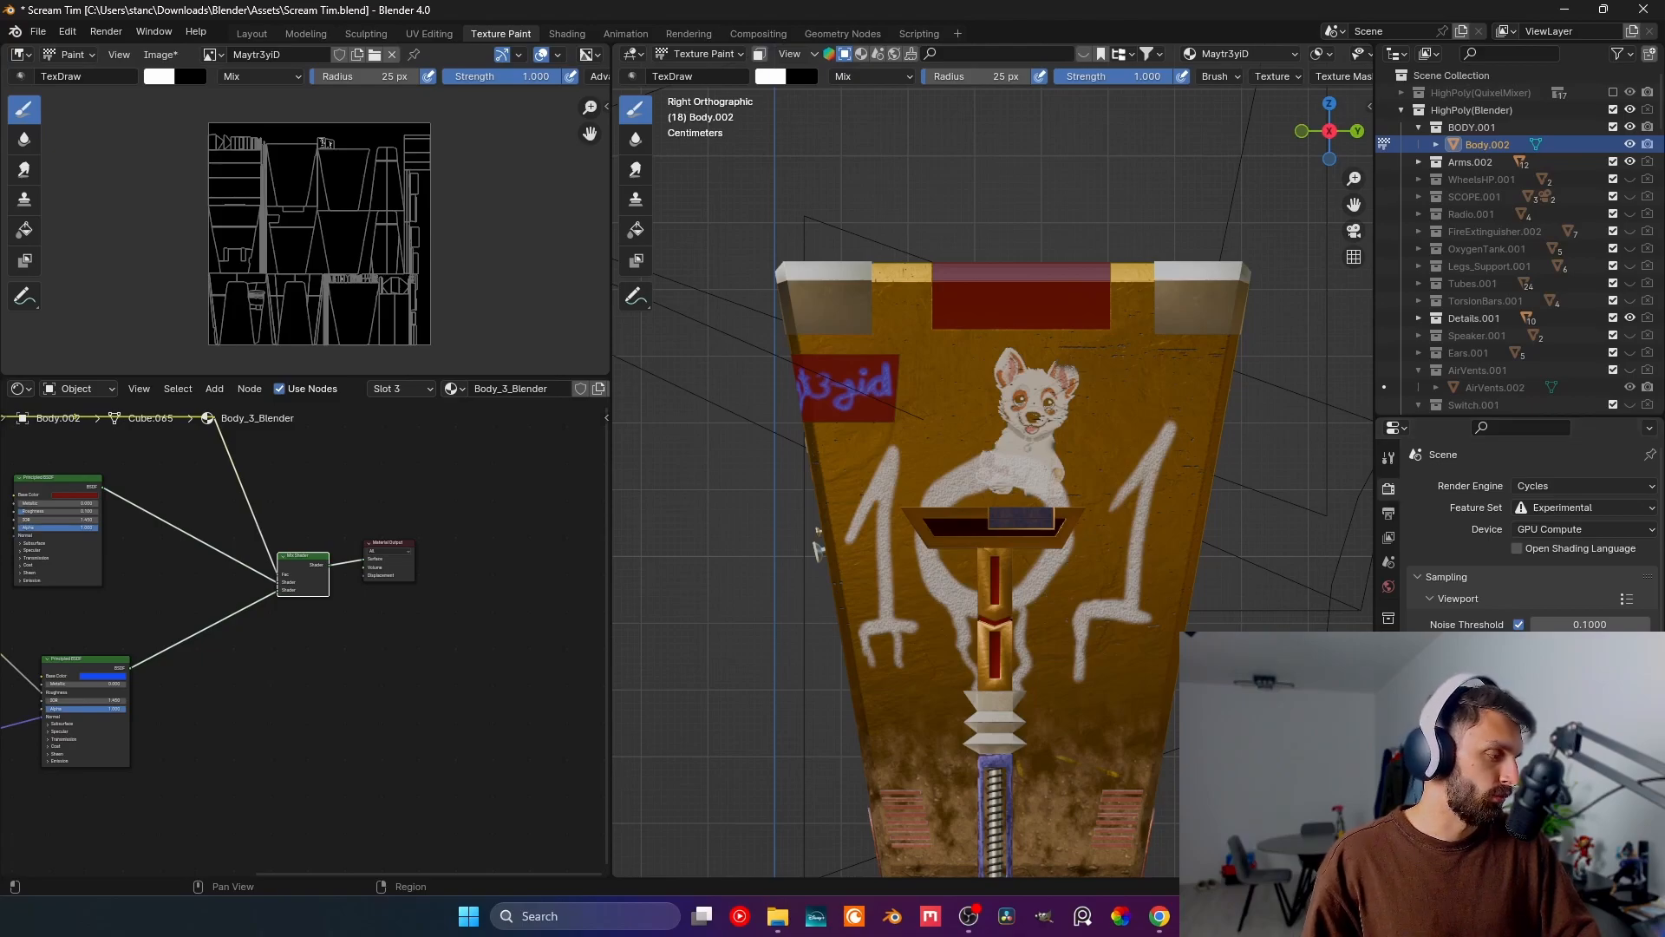
pyautogui.click(1388, 795)
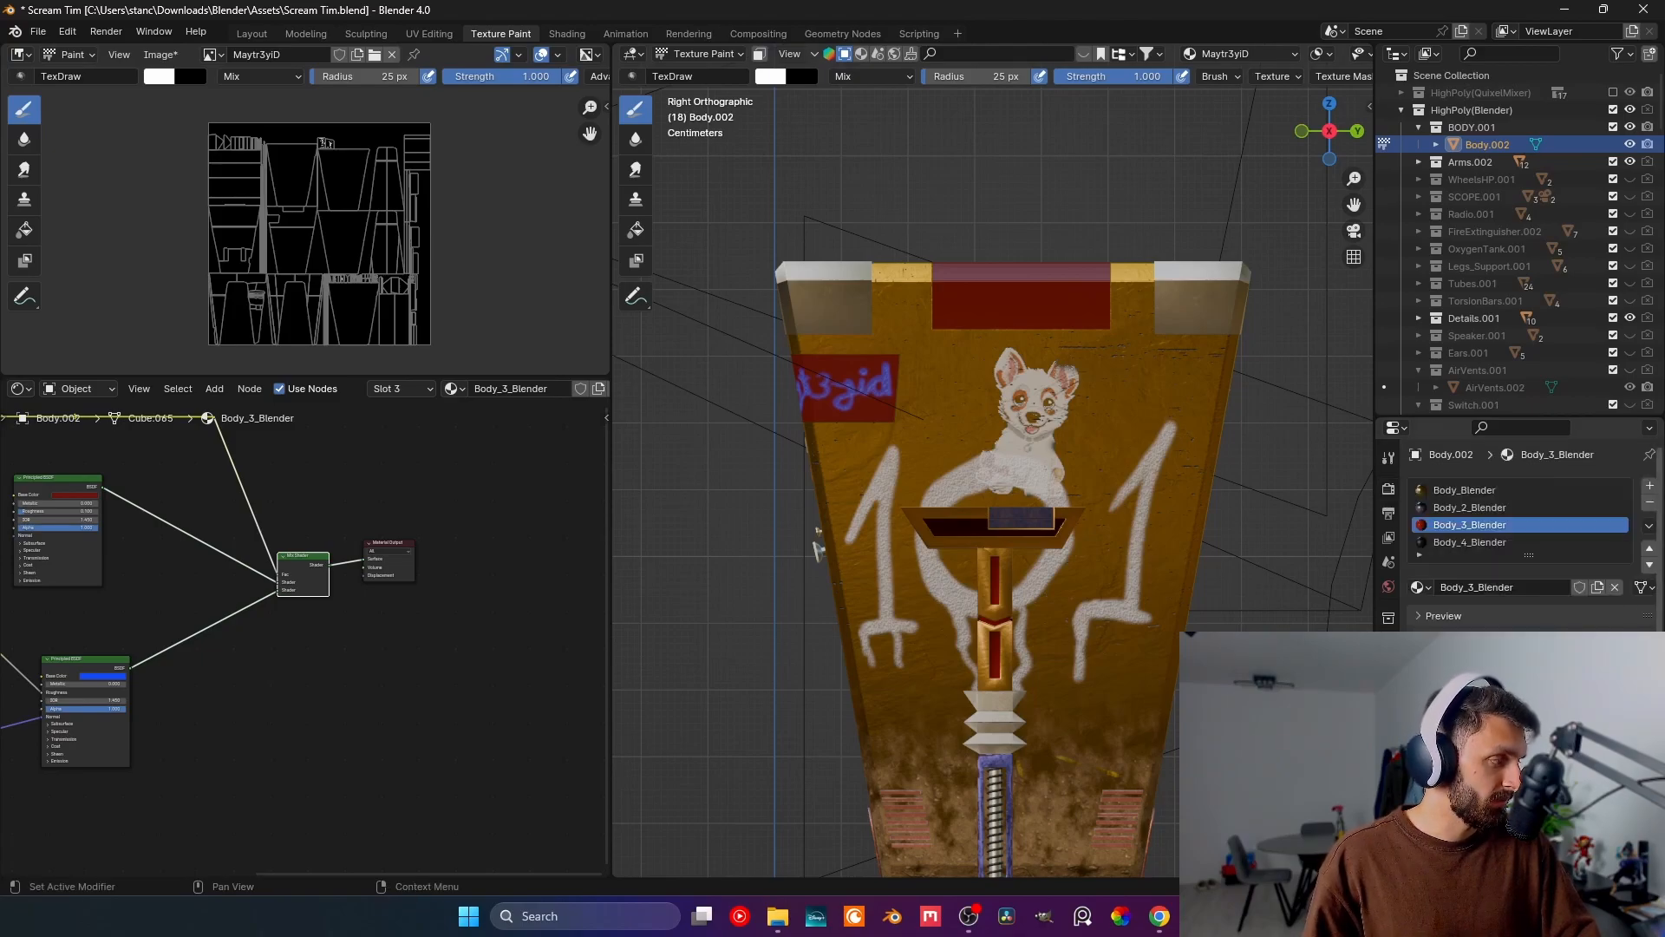
pyautogui.click(1475, 490)
pyautogui.moveTo(312, 622); pyautogui.dragTo(446, 569, button='middle')
pyautogui.scroll(-2, 446, 607)
pyautogui.moveTo(446, 680); pyautogui.dragTo(4, 594, button='middle')
pyautogui.moveTo(316, 643); pyautogui.dragTo(47, 640, button='middle')
pyautogui.scroll(3, 216, 563)
pyautogui.scroll(-1, 338, 649)
pyautogui.moveTo(338, 648); pyautogui.dragTo(18, 696, button='middle')
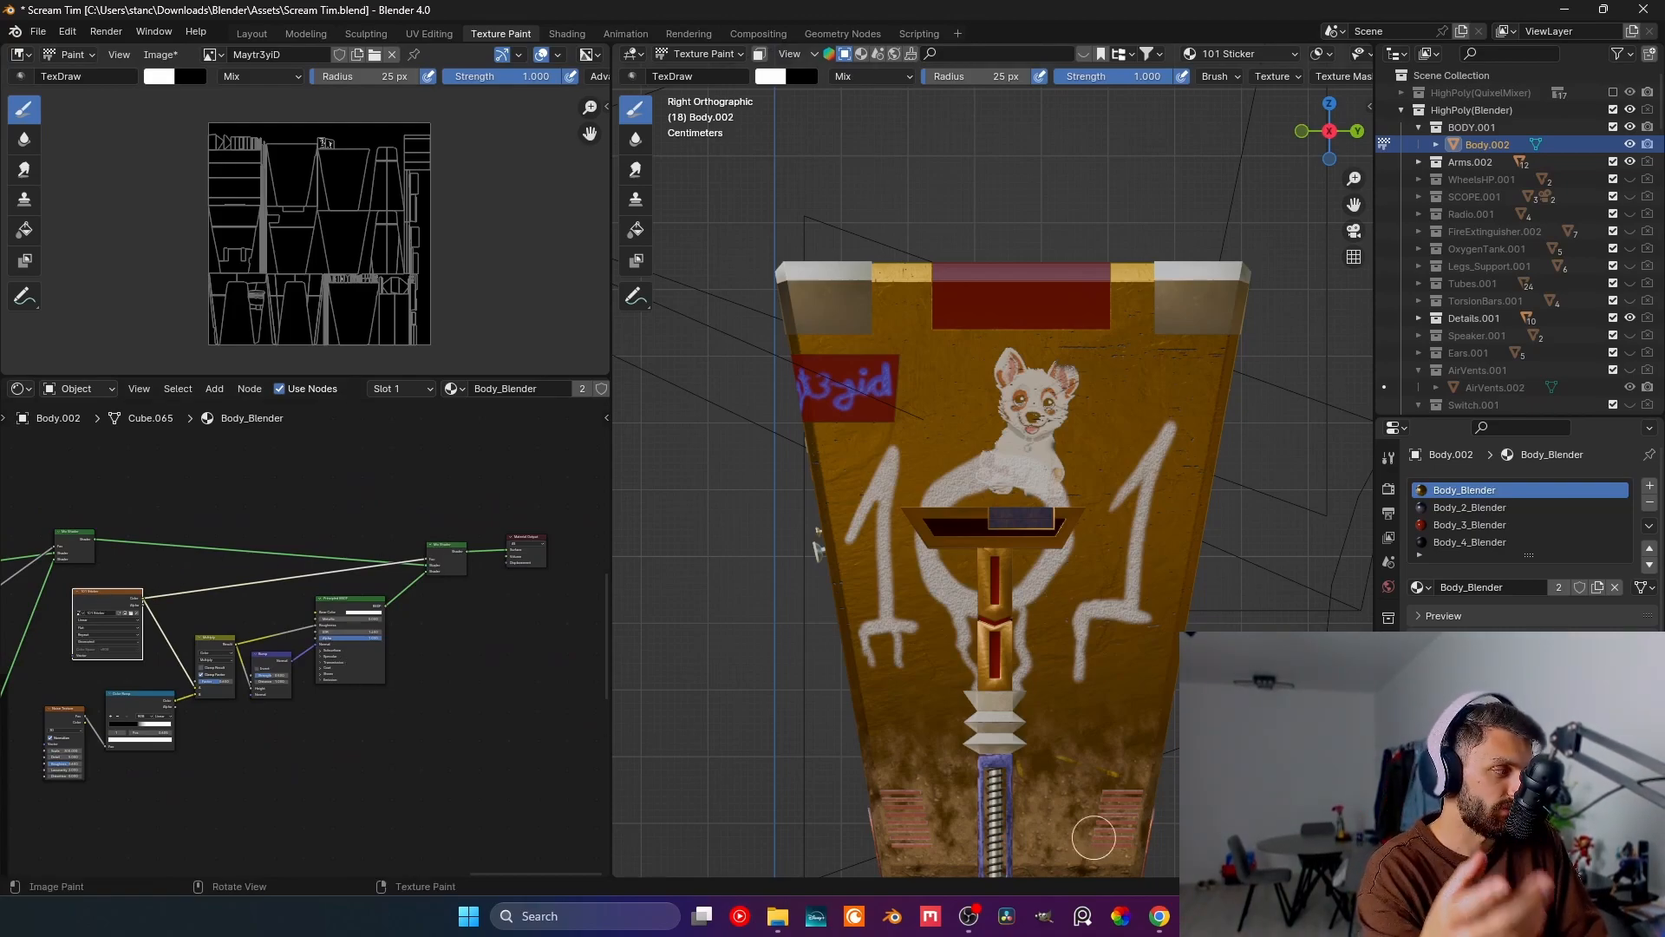
# - Expand the Draw brush's texture settings and set the brush radius to 40 px
pyautogui.click(1387, 458)
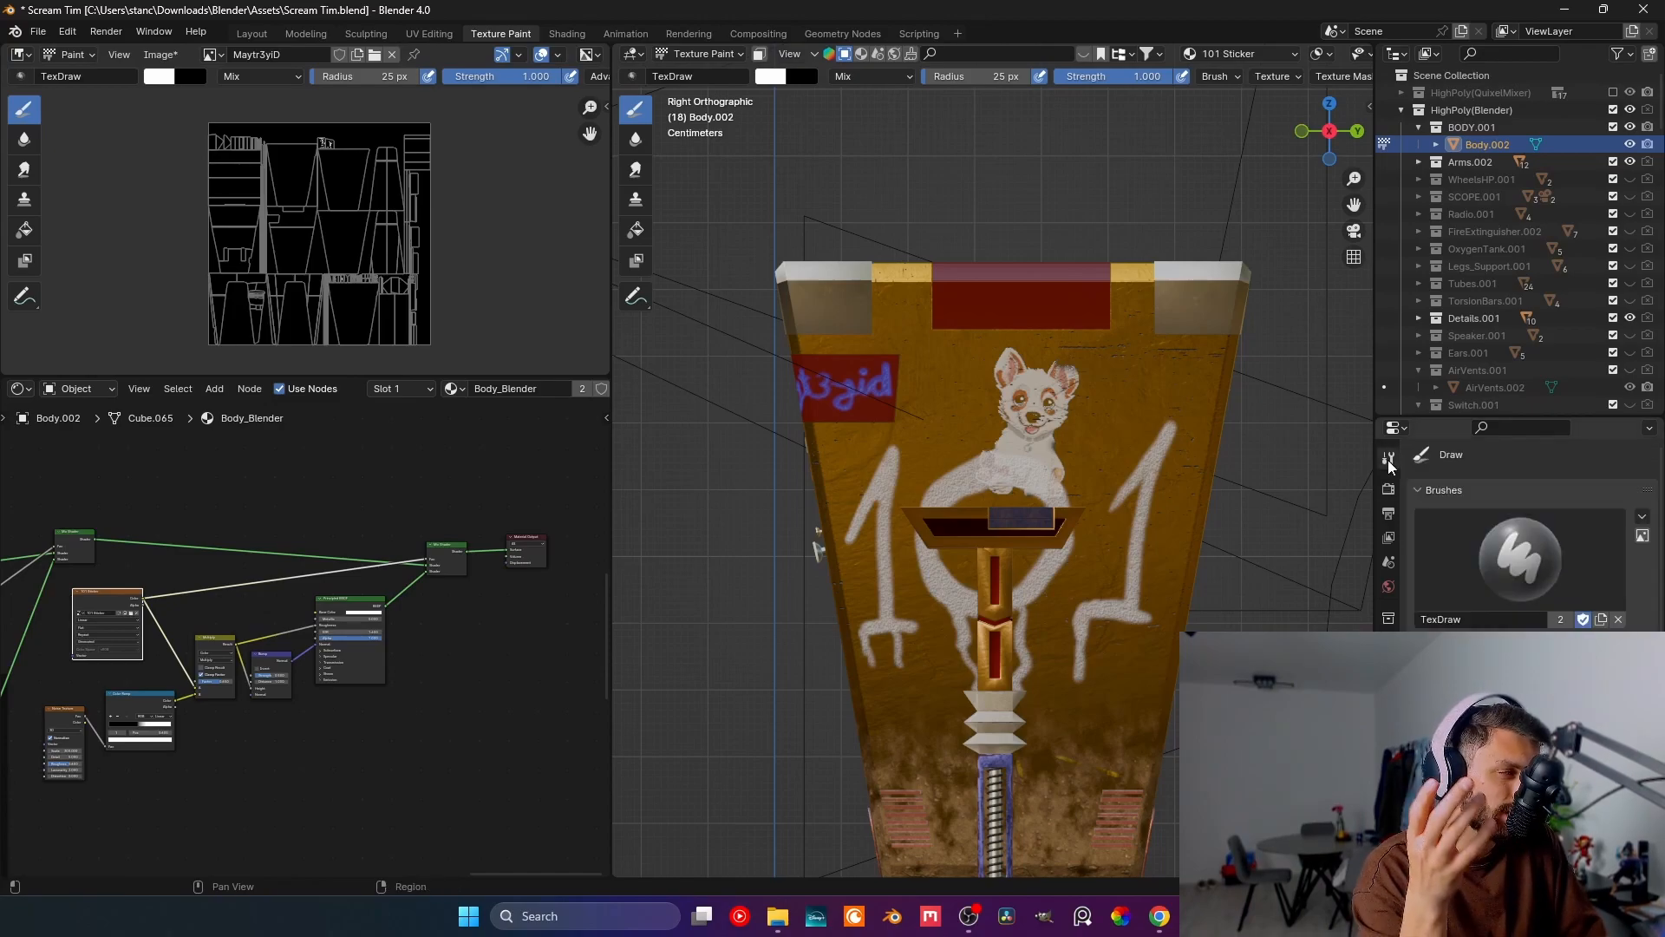
pyautogui.scroll(-5, 1531, 538)
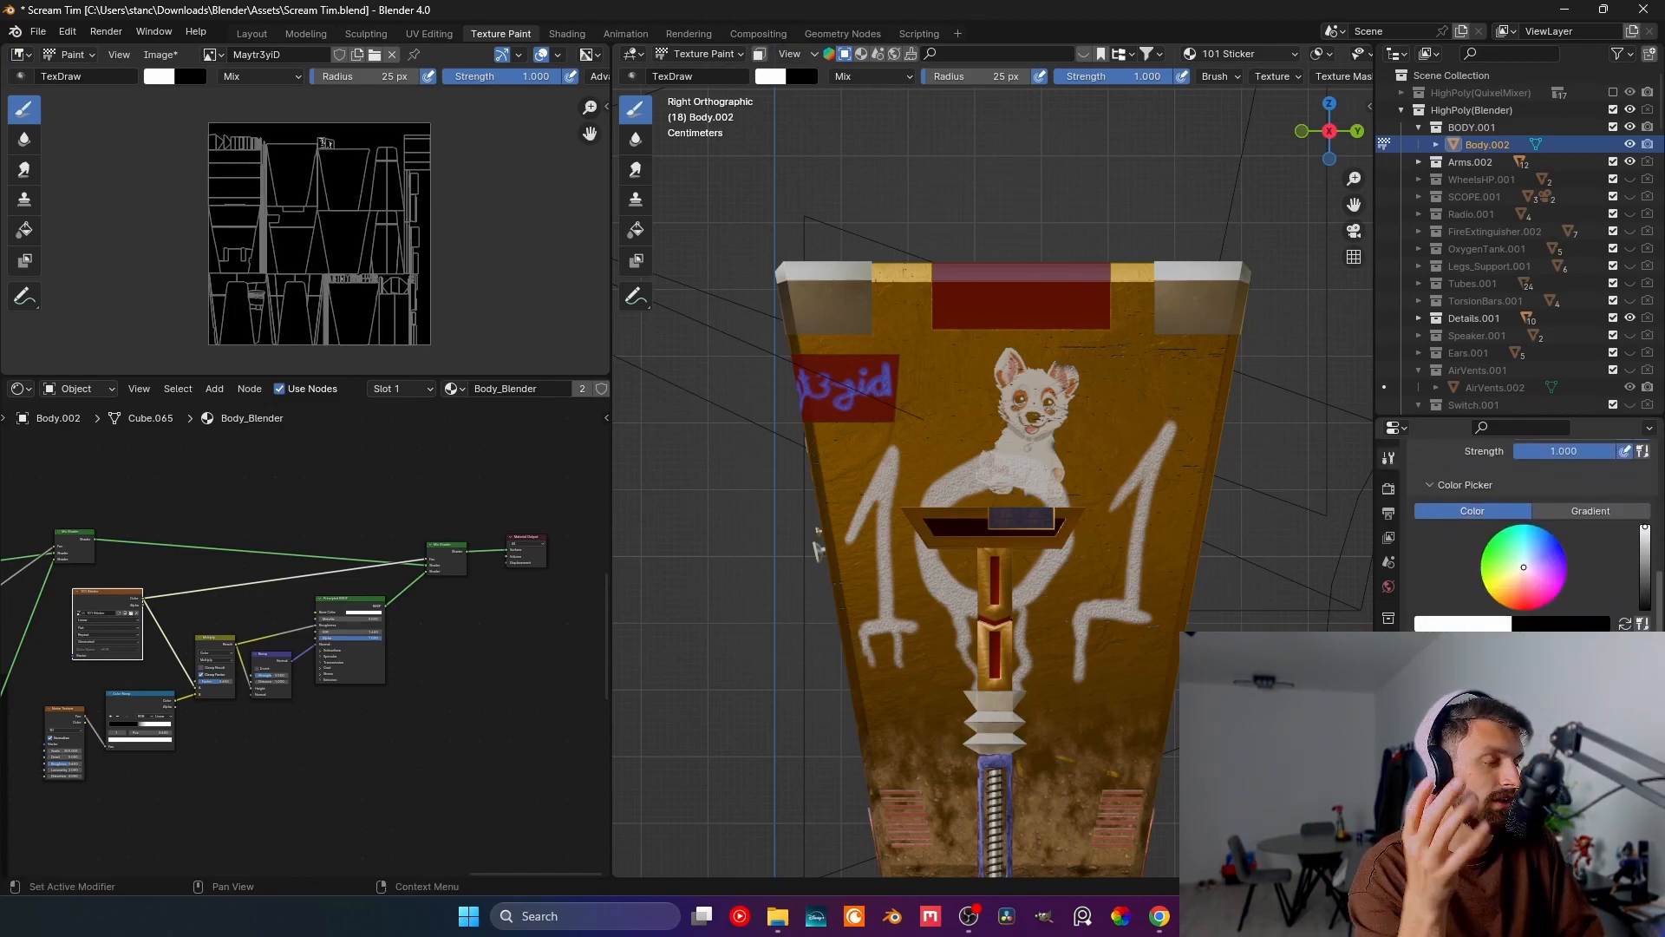
pyautogui.scroll(-4, 1530, 538)
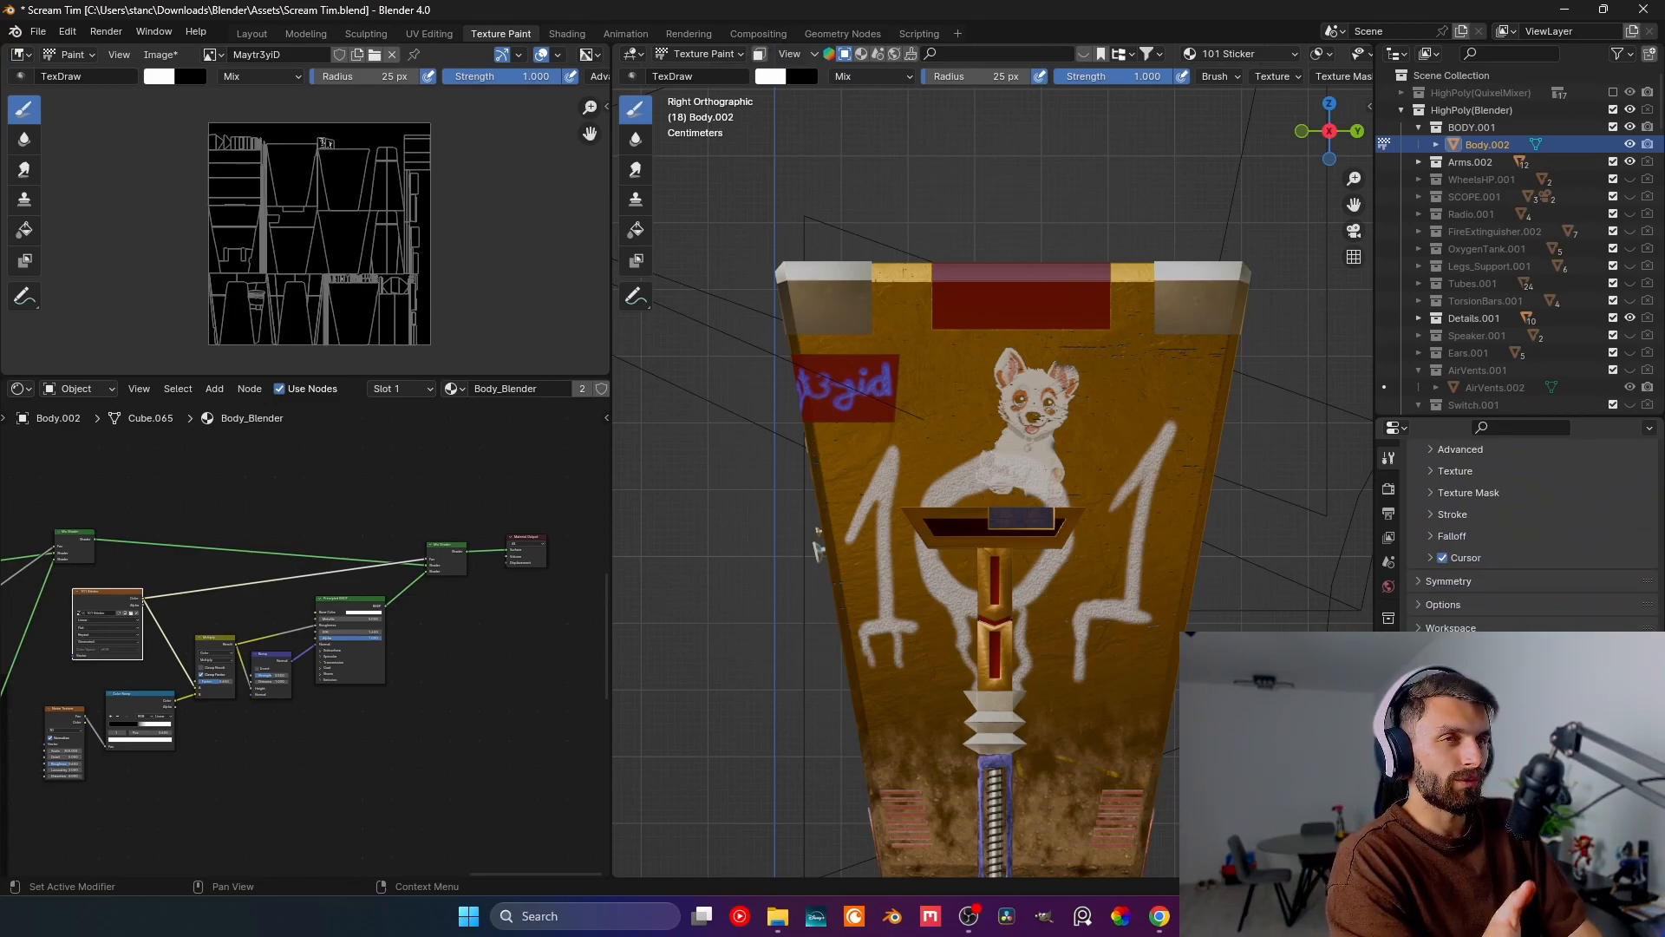
pyautogui.scroll(3, 1531, 555)
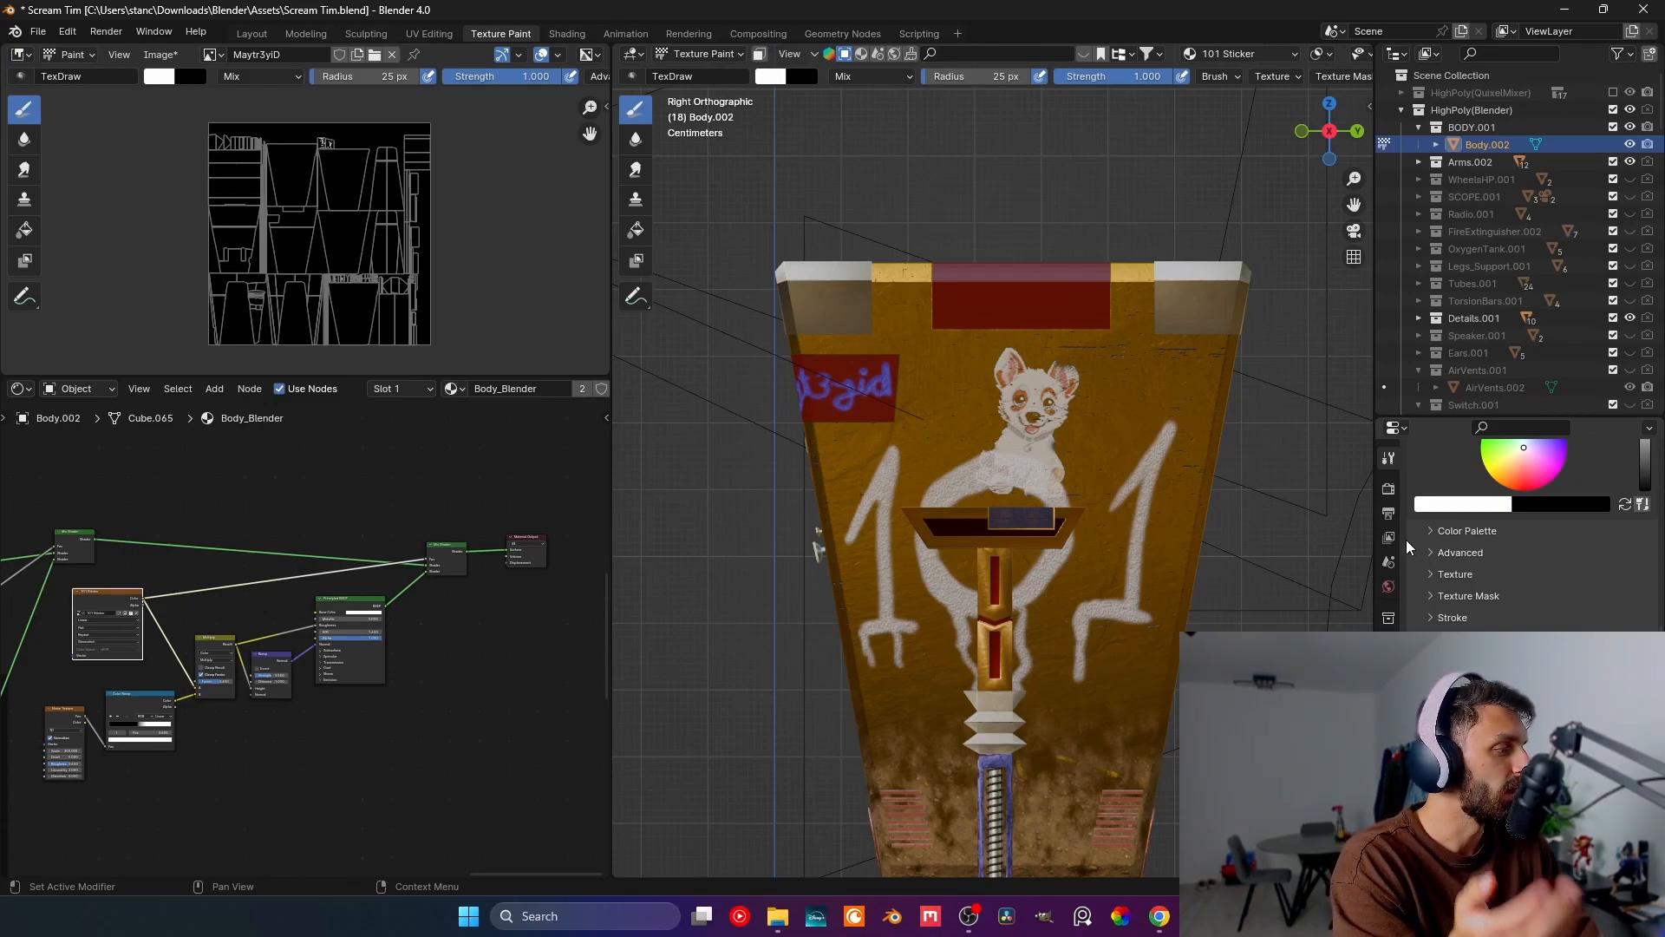
pyautogui.click(1431, 574)
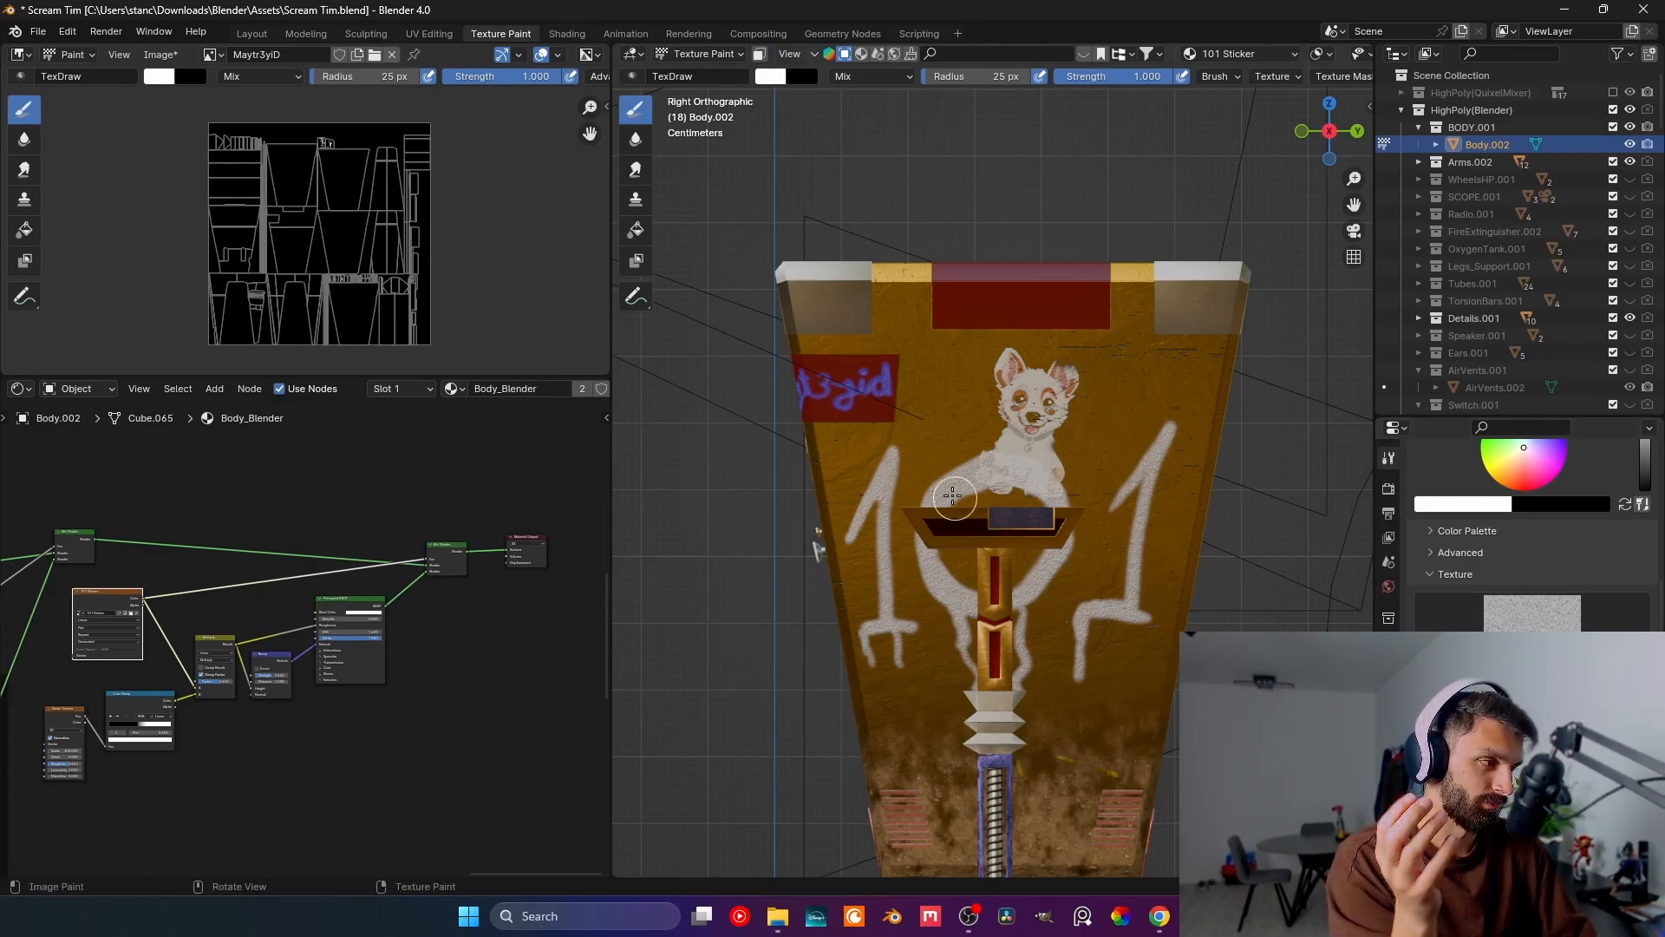
pyautogui.press('f')
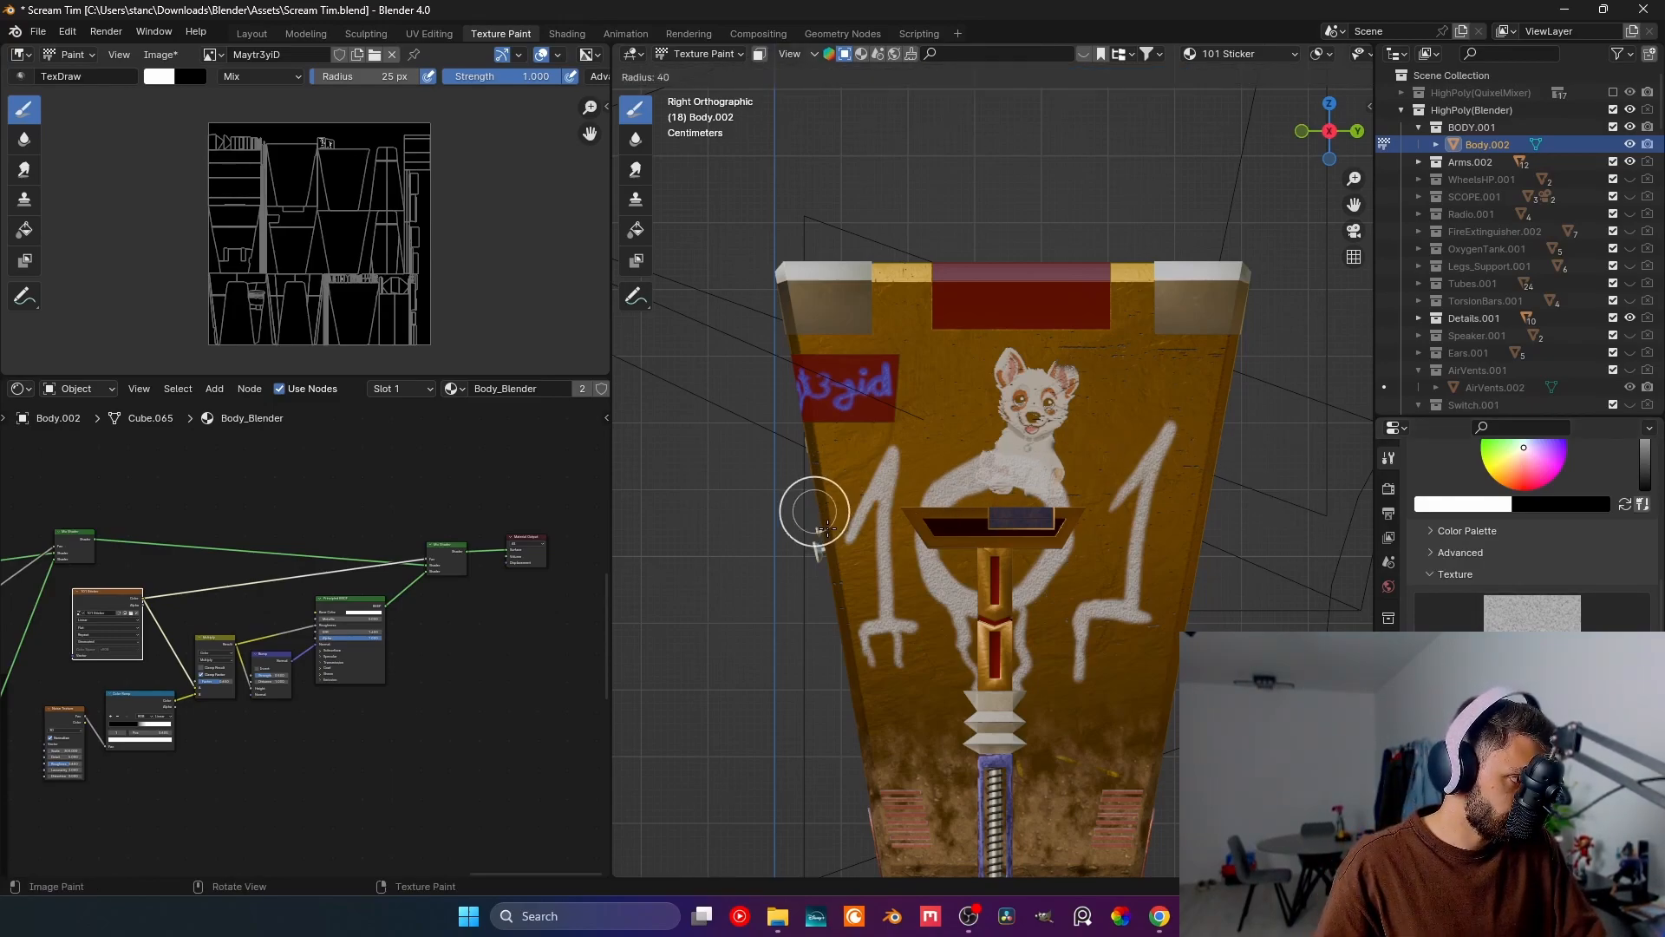
pyautogui.click(828, 528)
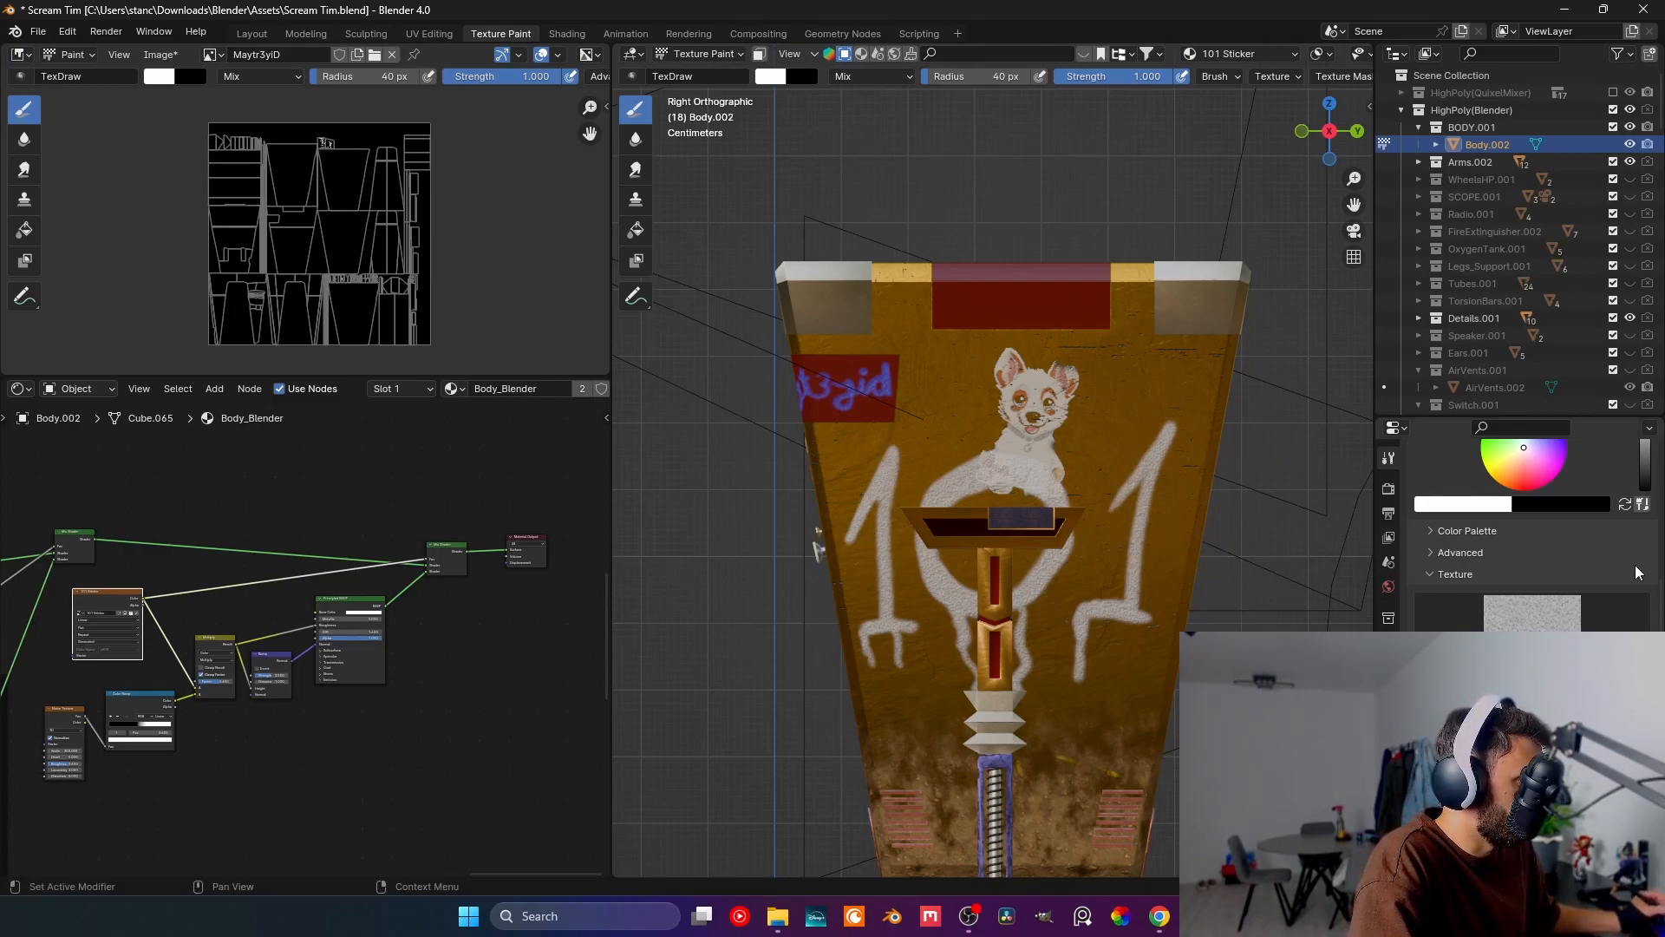
# - Set the Draw brush's color to black for erasing parts of the white 101 mask
pyautogui.scroll(3, 1662, 596)
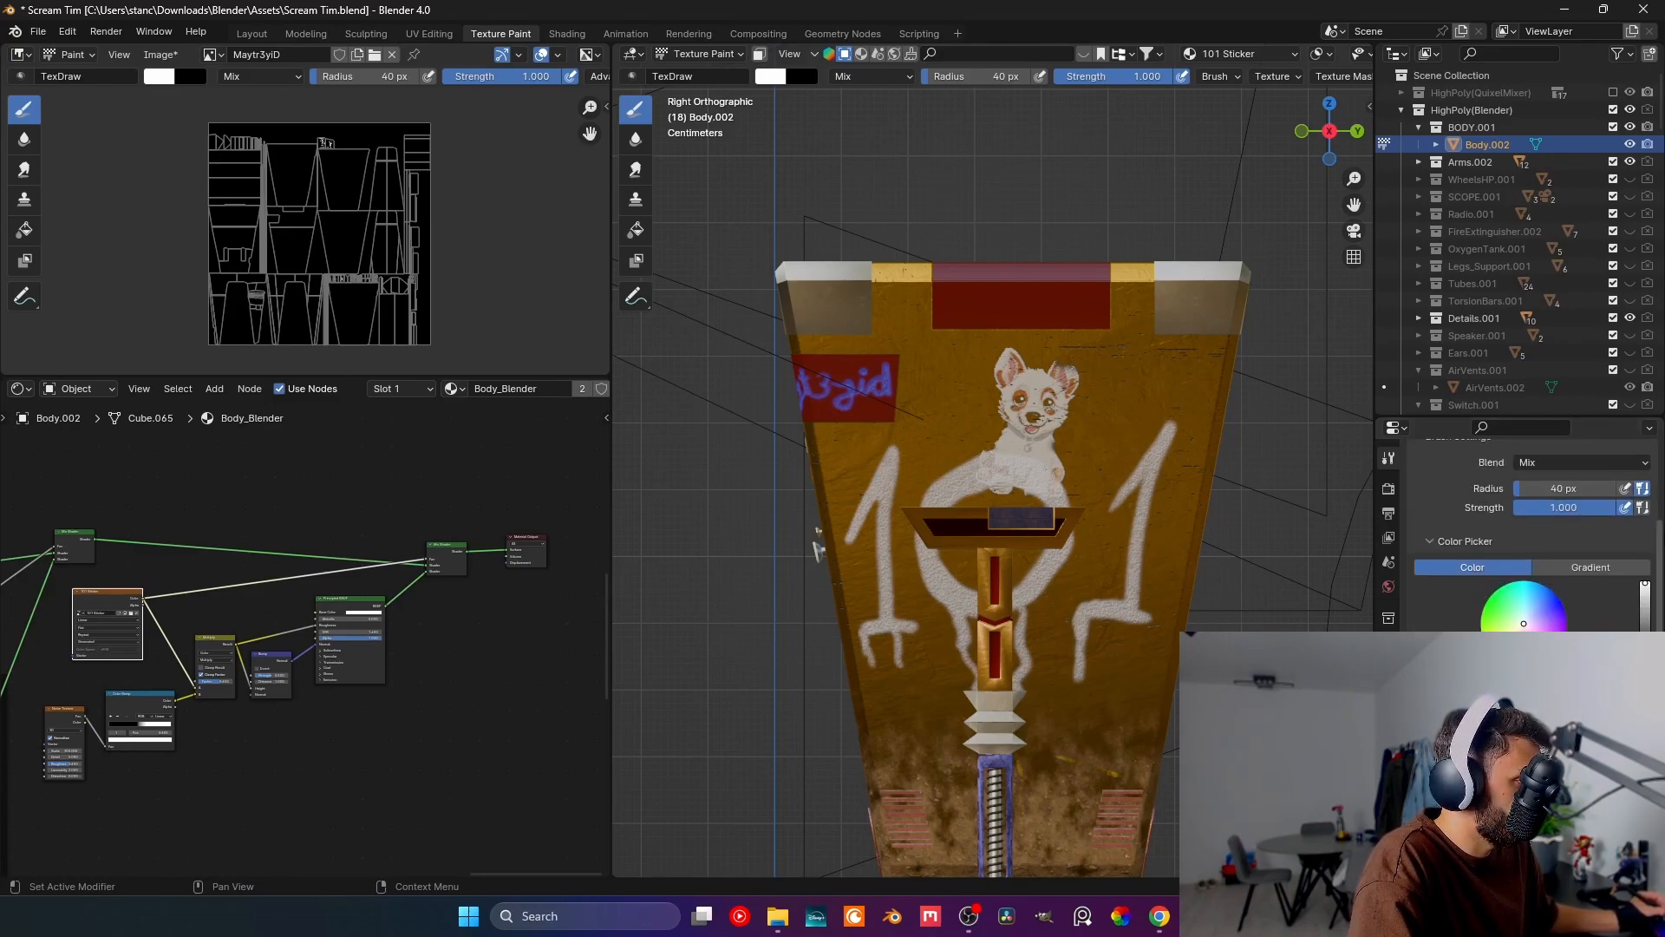
pyautogui.moveTo(1644, 536); pyautogui.dragTo(1639, 567)
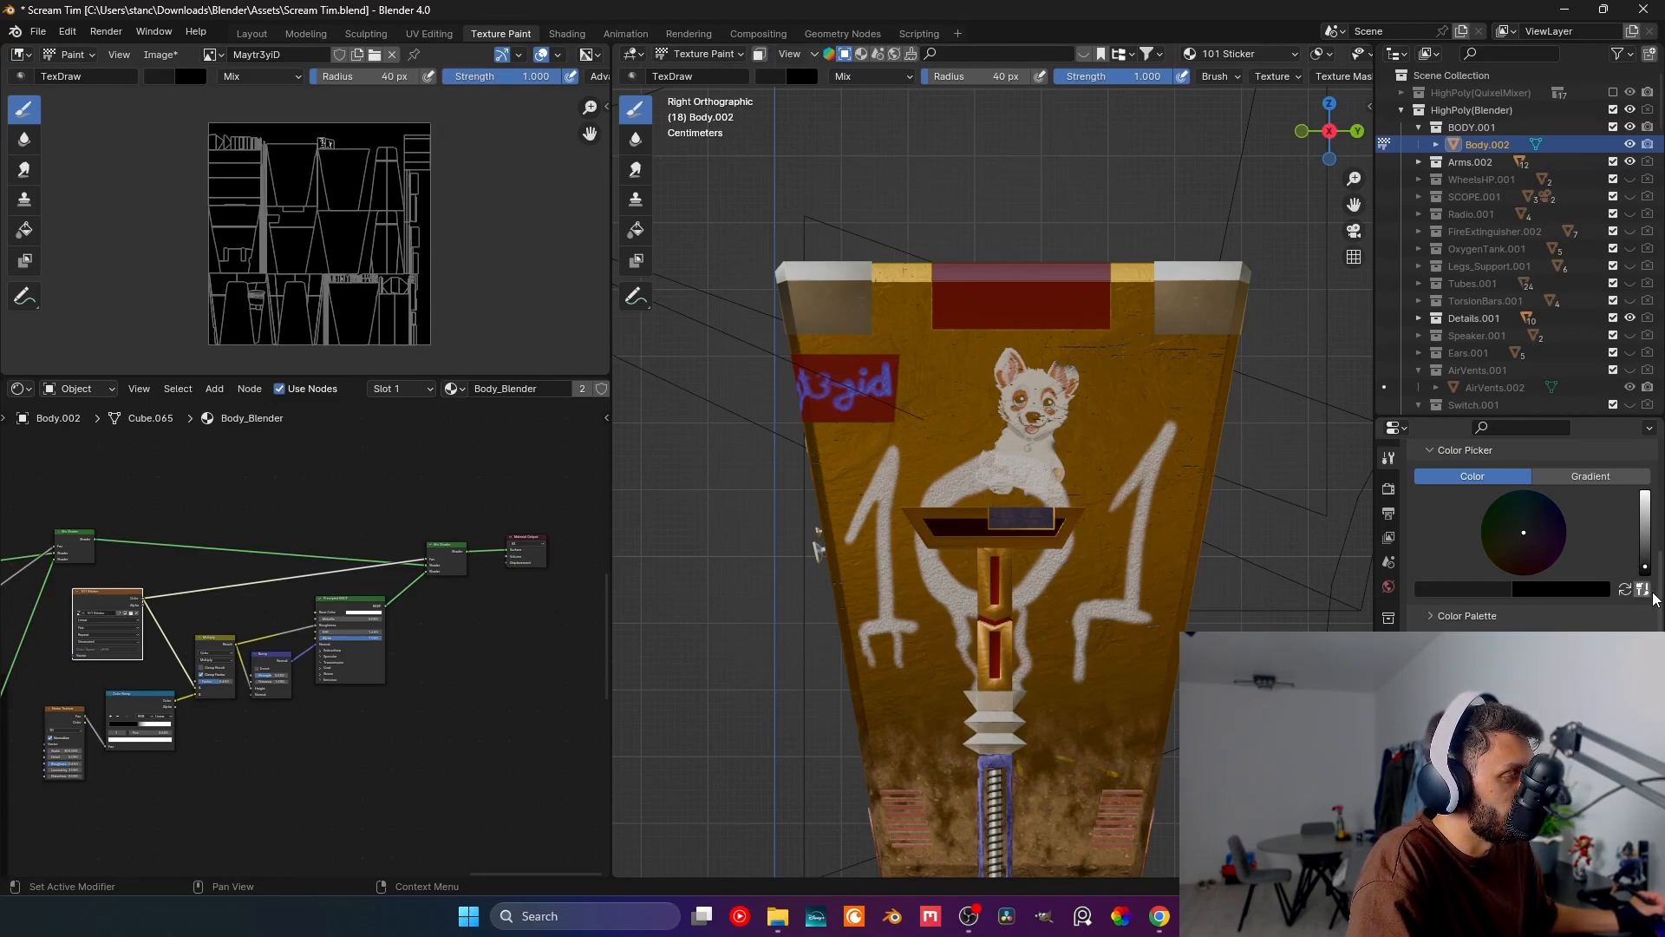
pyautogui.scroll(-3, 1659, 604)
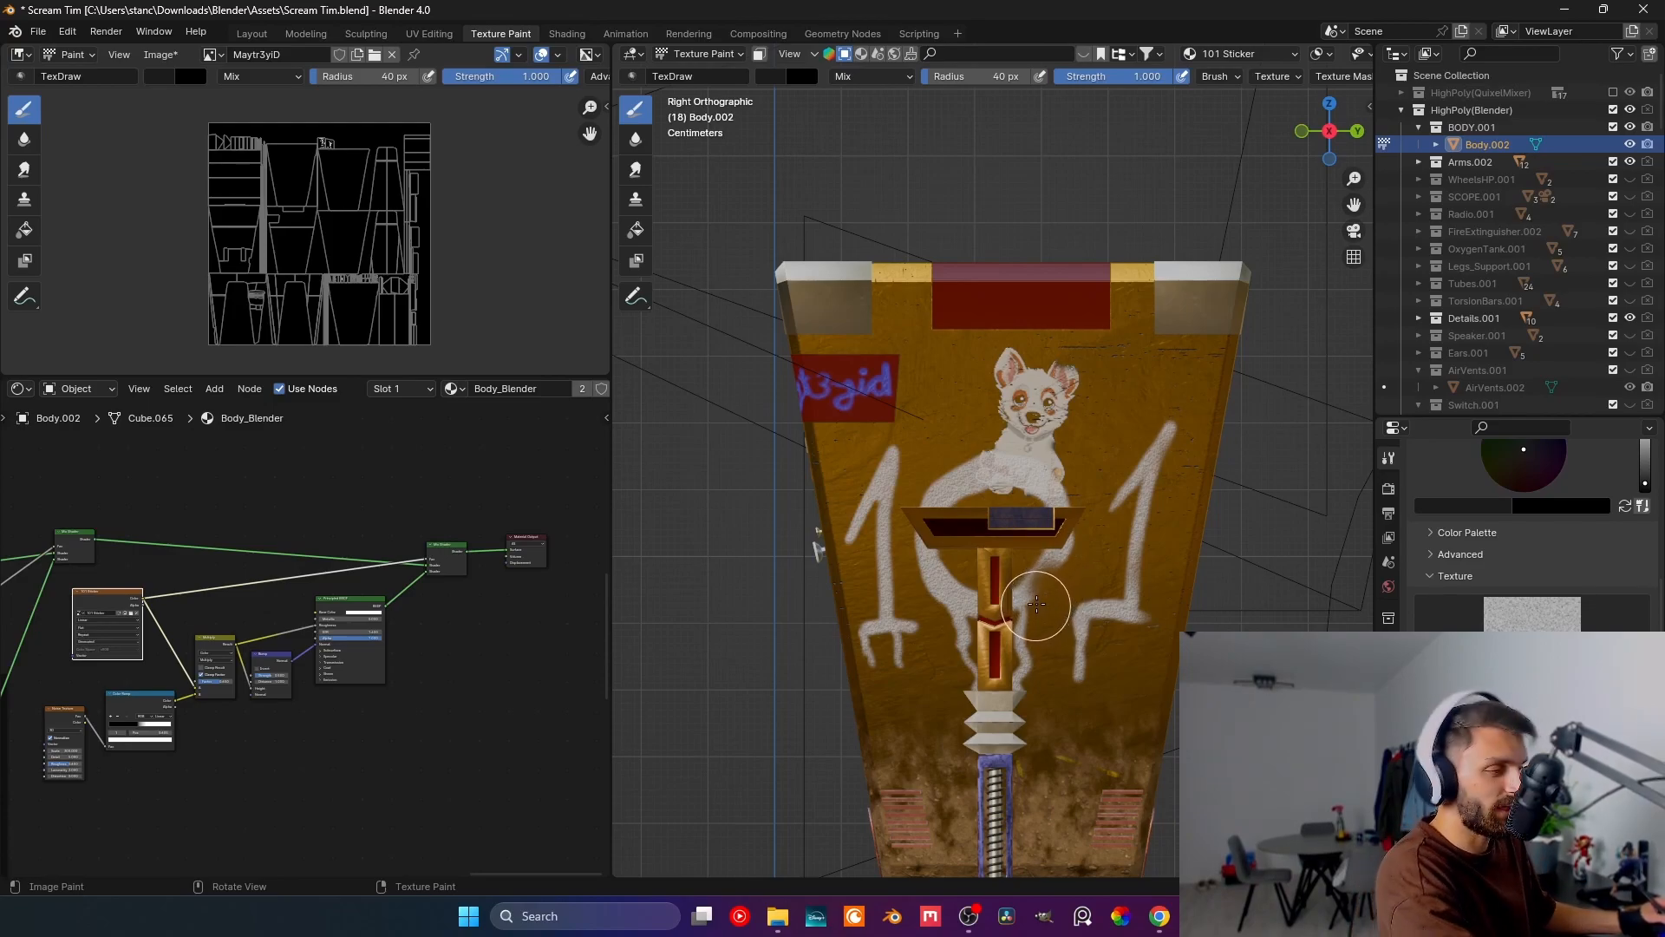
# - Undo the test stroke, set the brush radius to 13 px and chip away paint from the 101 lettering
pyautogui.hotkey('ctrl', 'z')
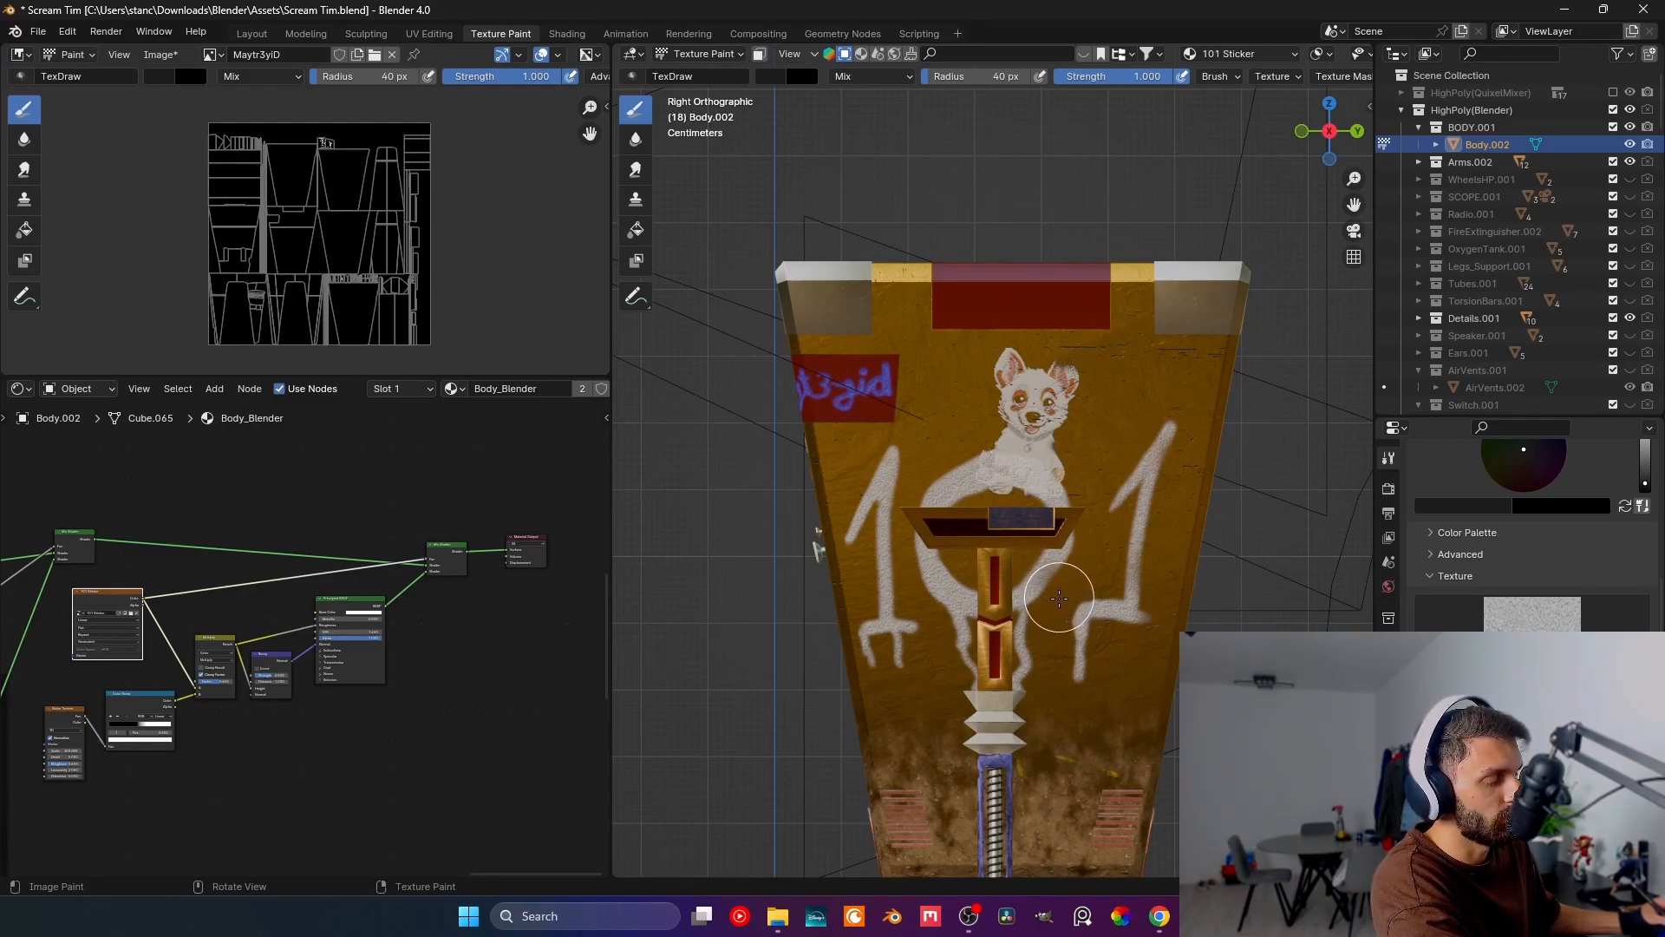
pyautogui.press('f')
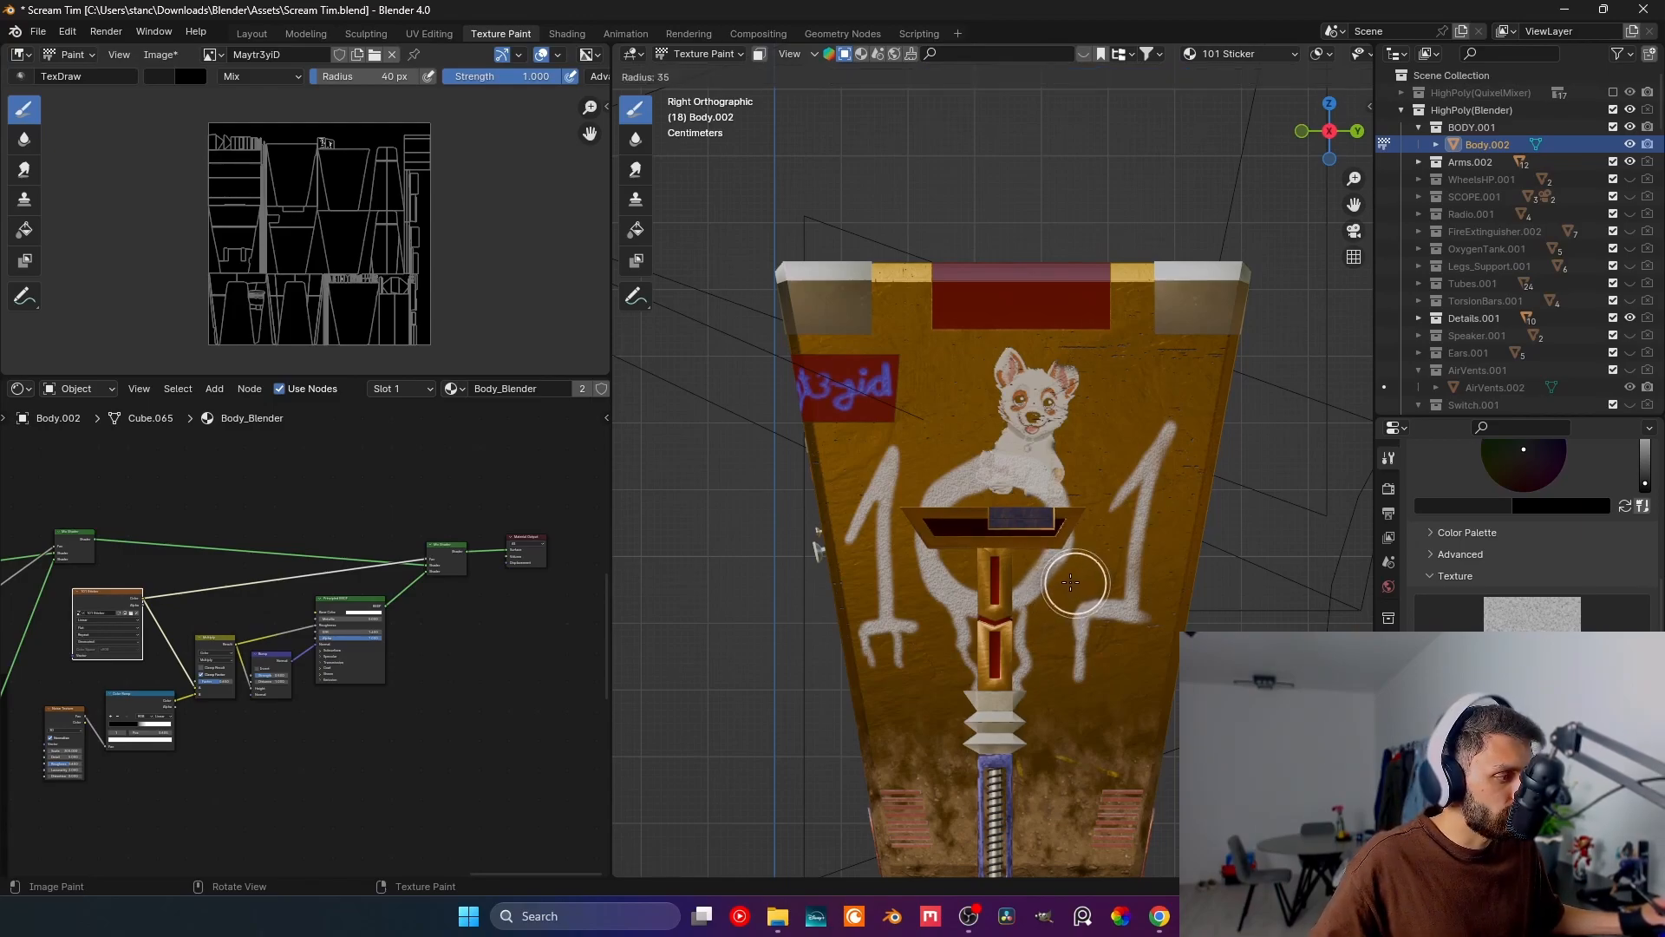
pyautogui.click(1051, 577)
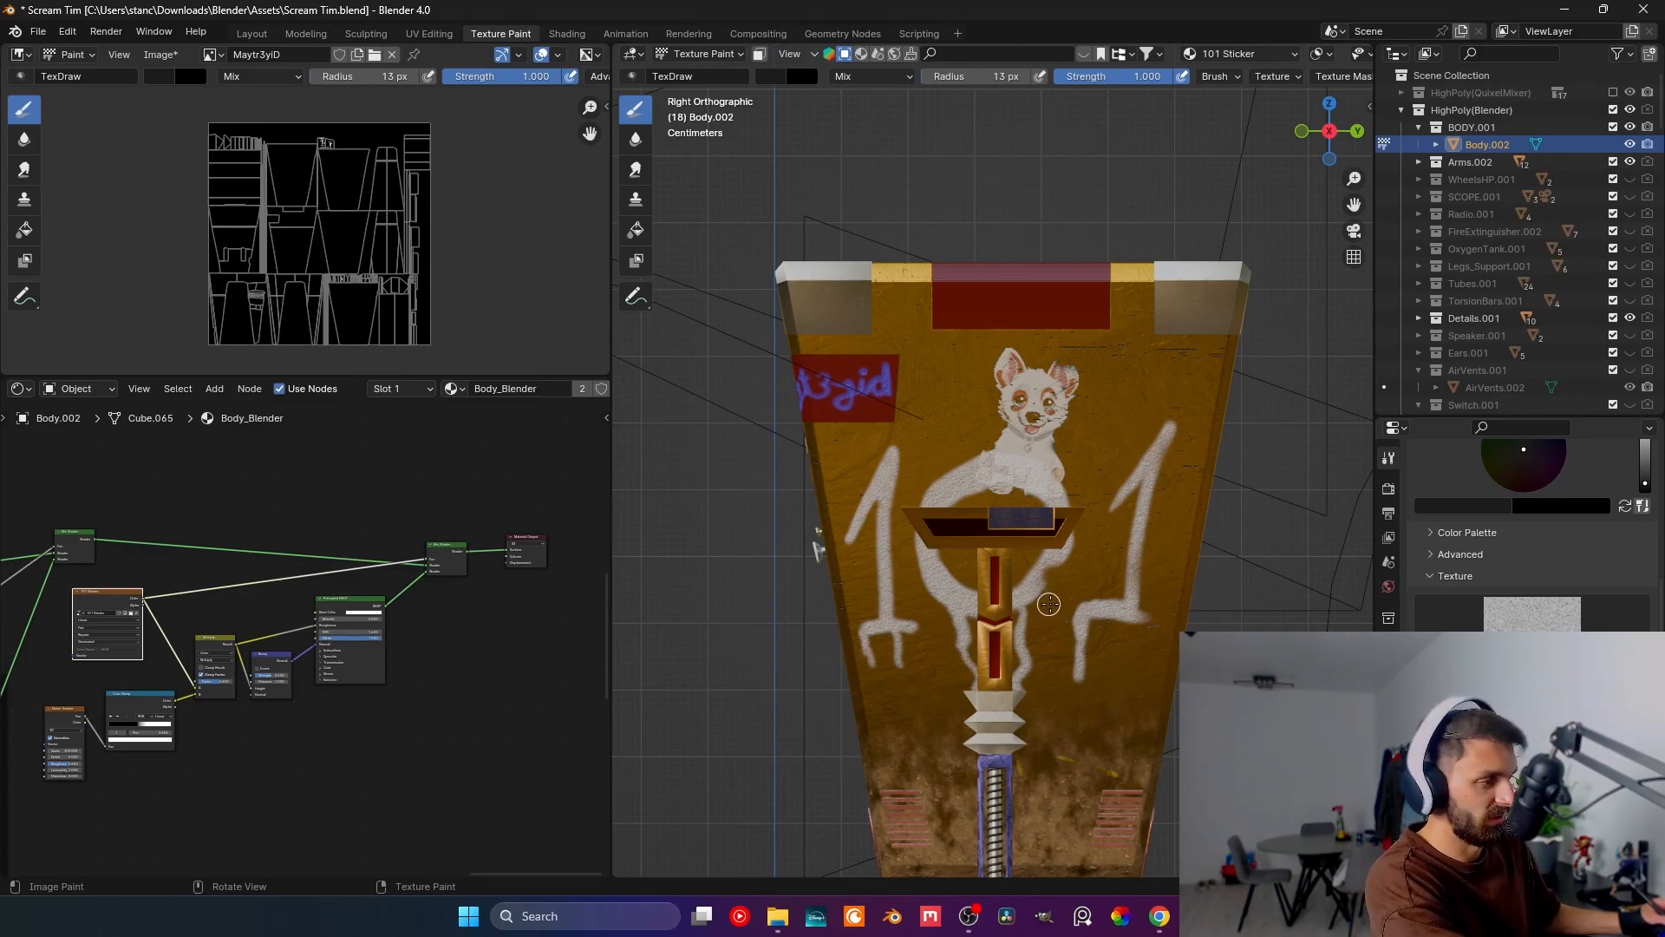
pyautogui.hotkey('ctrl', 'z')
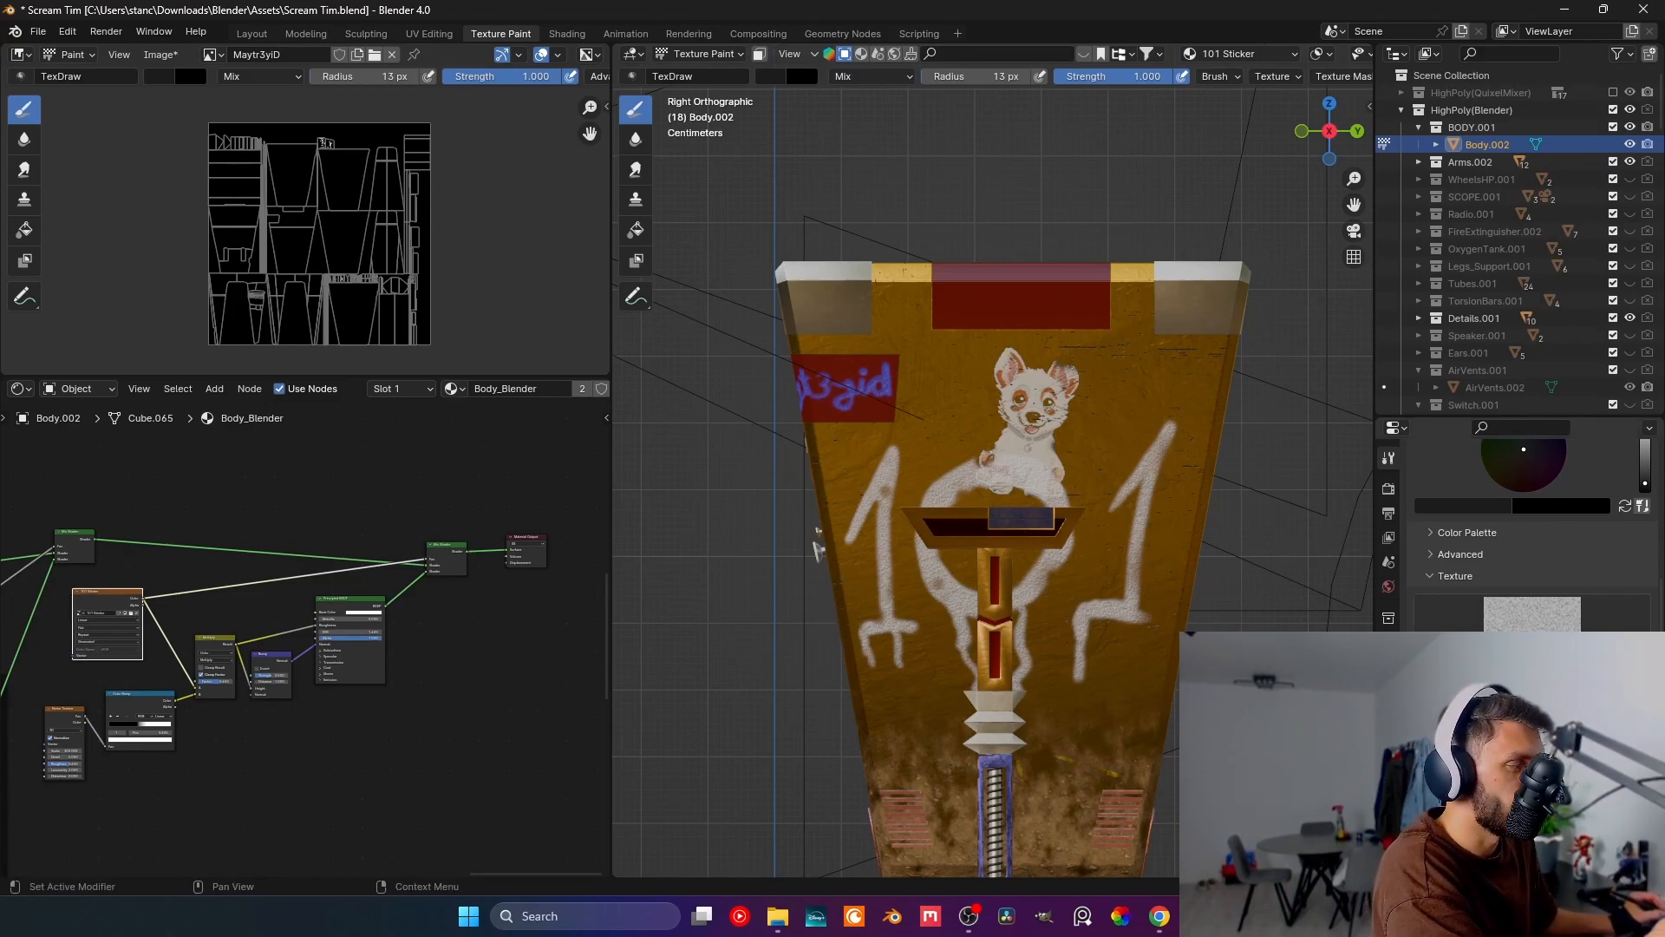
# - Select the Damage texture for the brush and wear down more of the white 101 lettering
pyautogui.click(1531, 618)
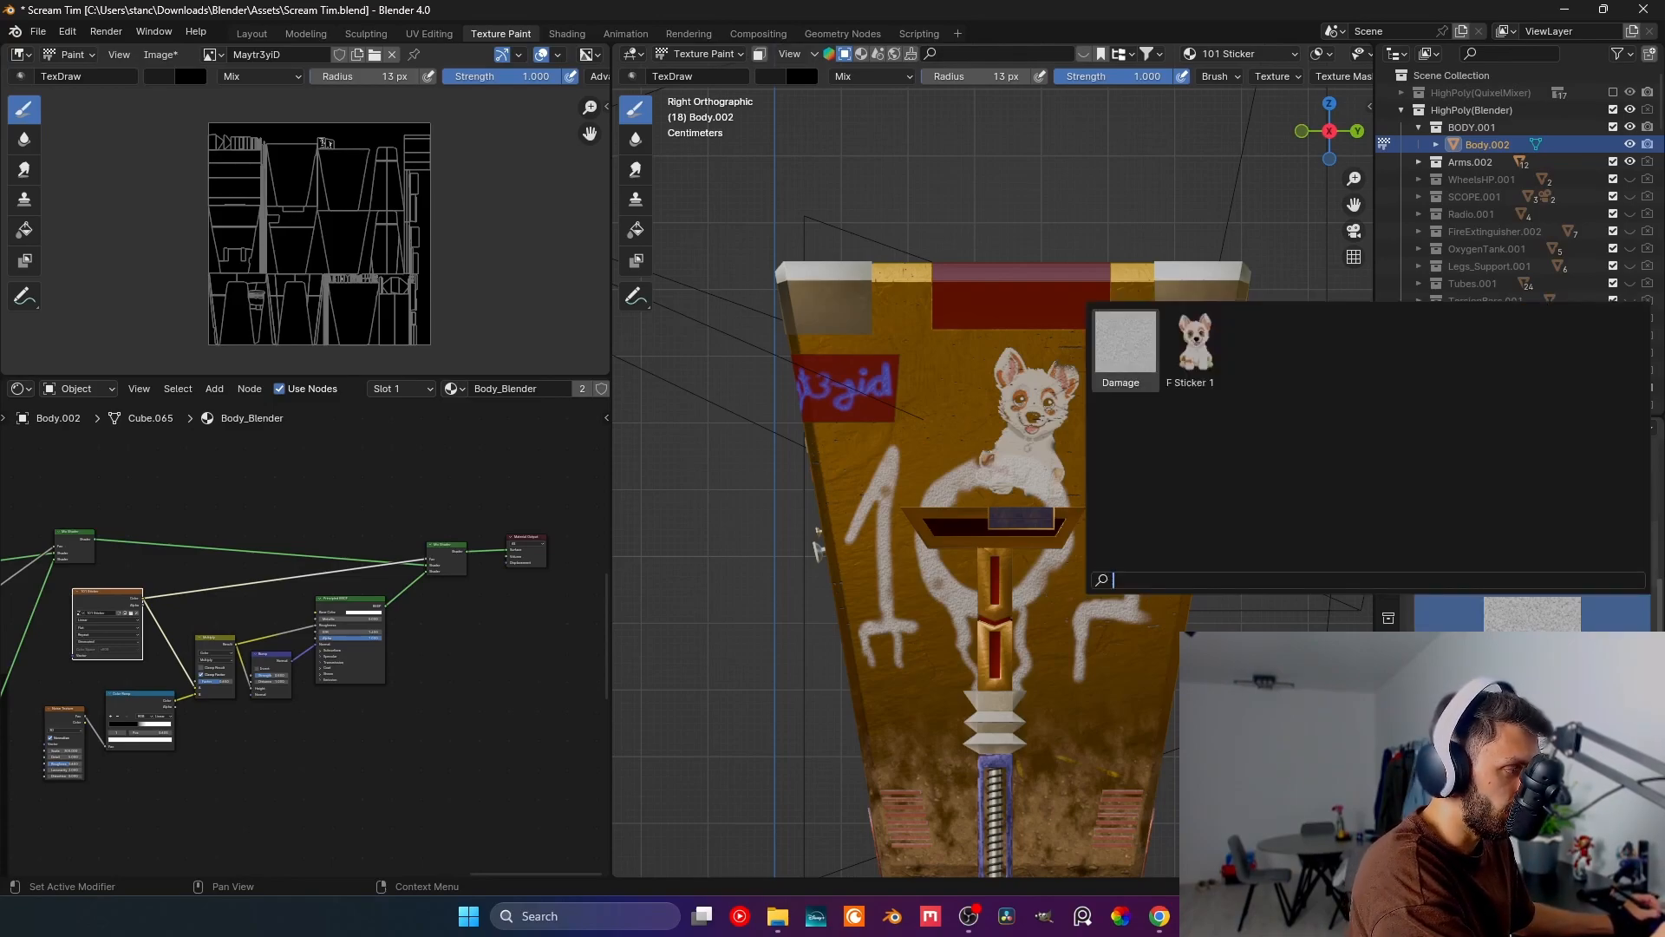
pyautogui.click(1125, 349)
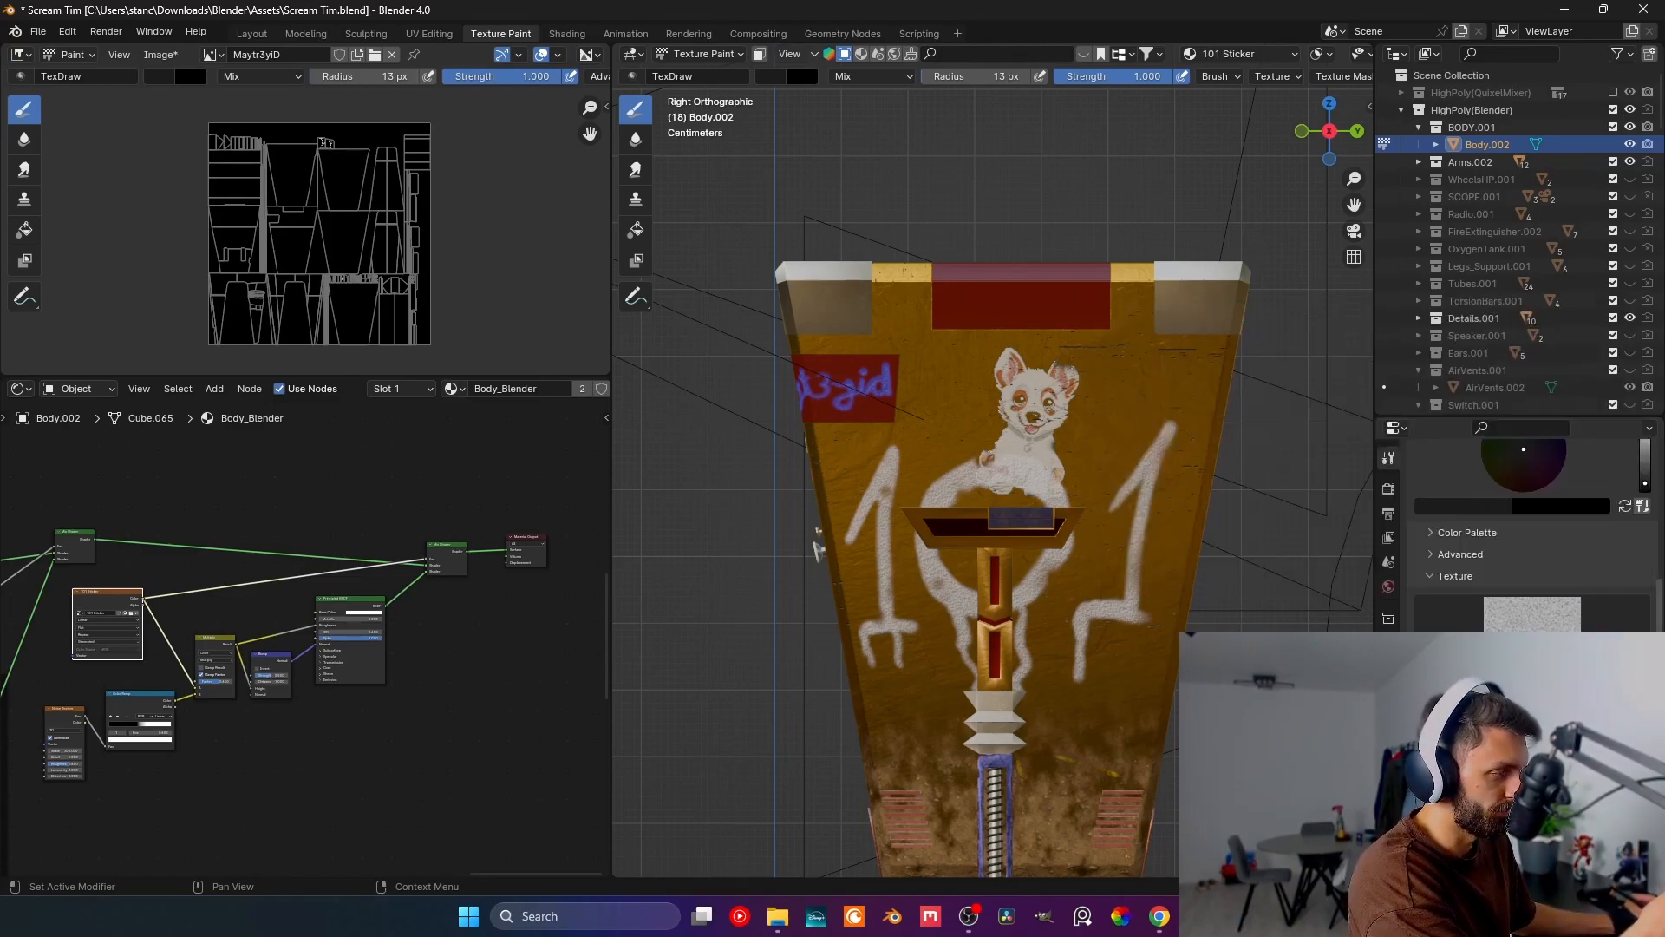
pyautogui.scroll(-4, 1532, 556)
pyautogui.scroll(-5, 1433, 610)
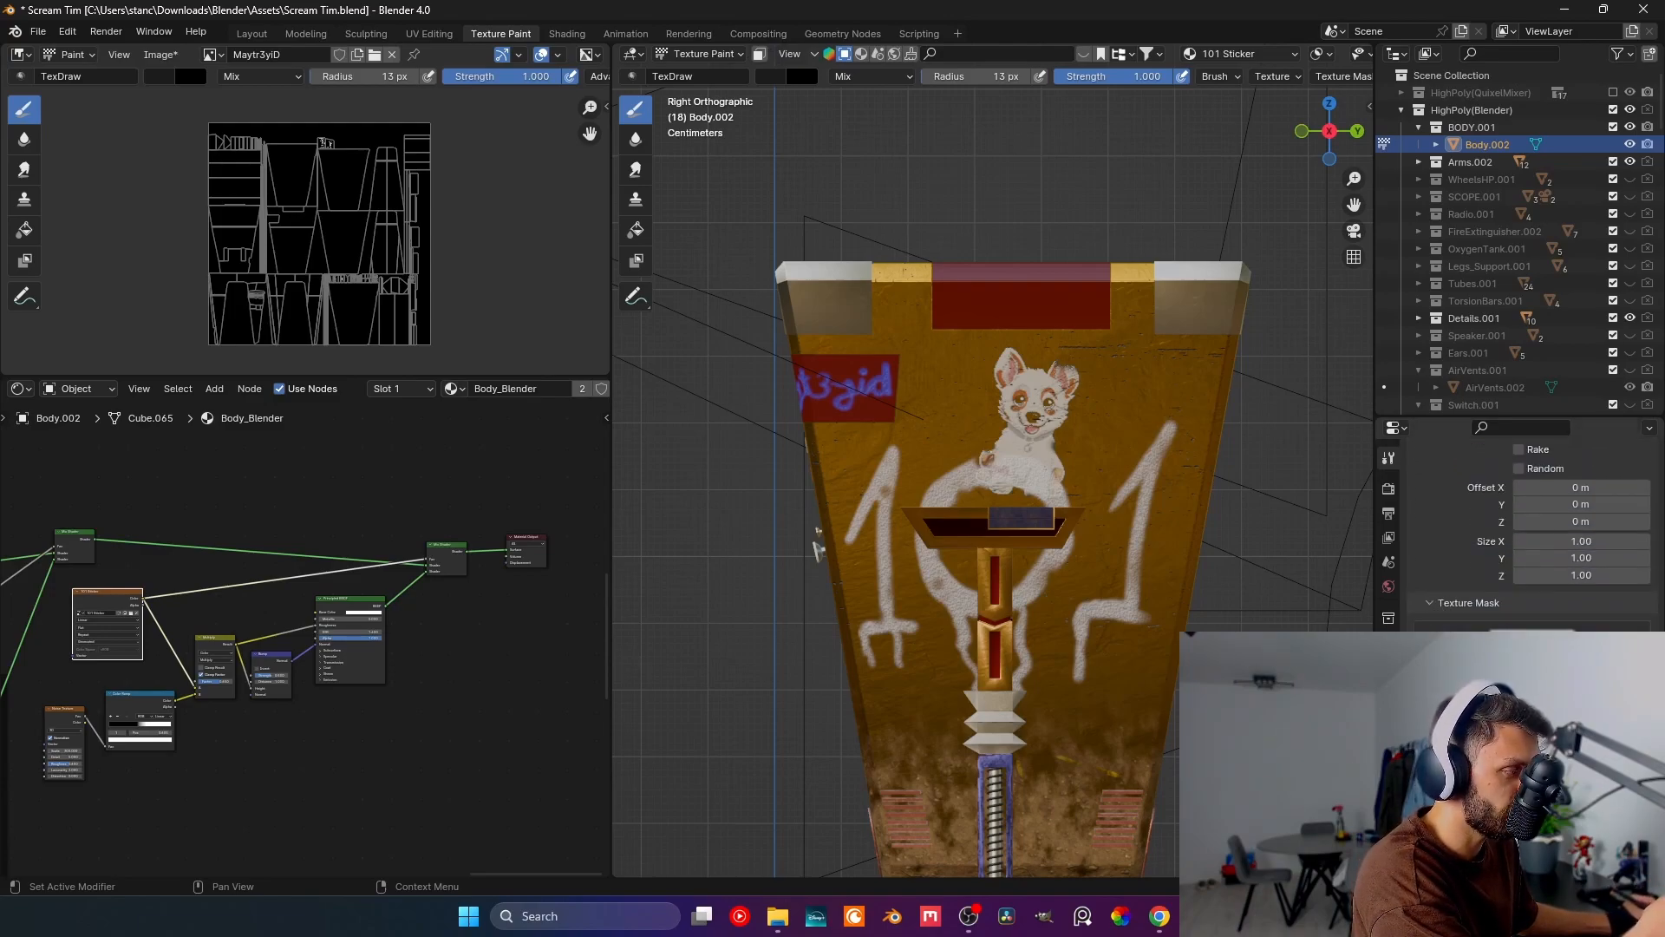
pyautogui.click(1519, 624)
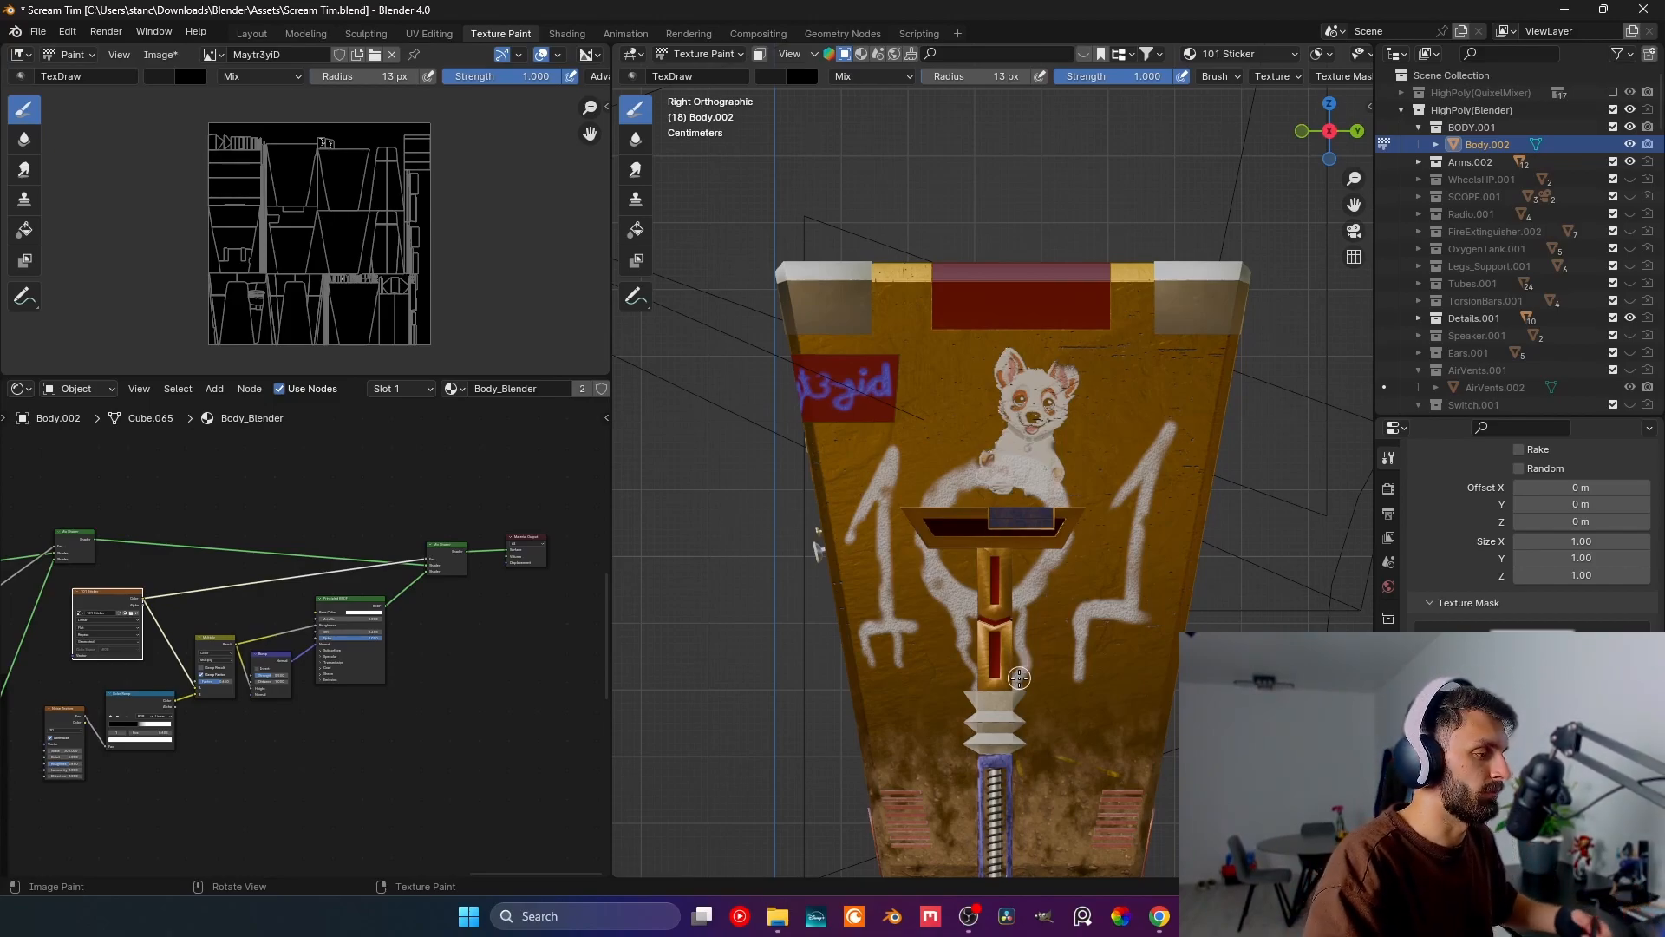
# - Save the hand-lettered tag's painted mask as a PNG and switch the image editor to the 101 Sticker image
pyautogui.moveTo(773, 477); pyautogui.dragTo(657, 184, button='middle')
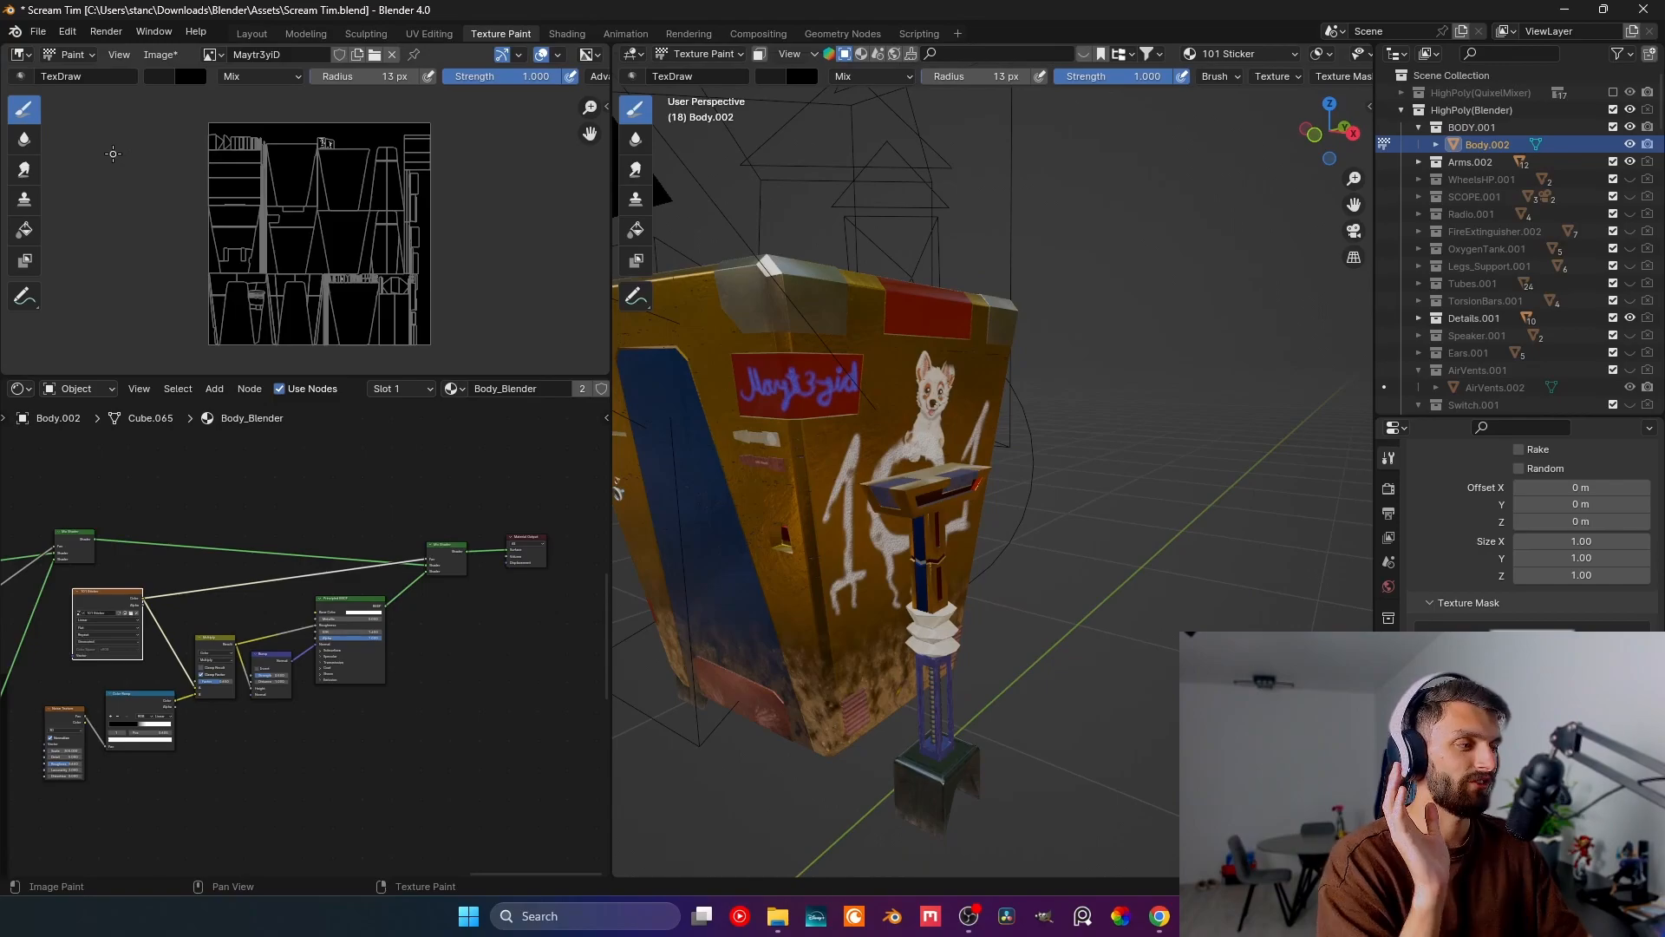
pyautogui.click(160, 54)
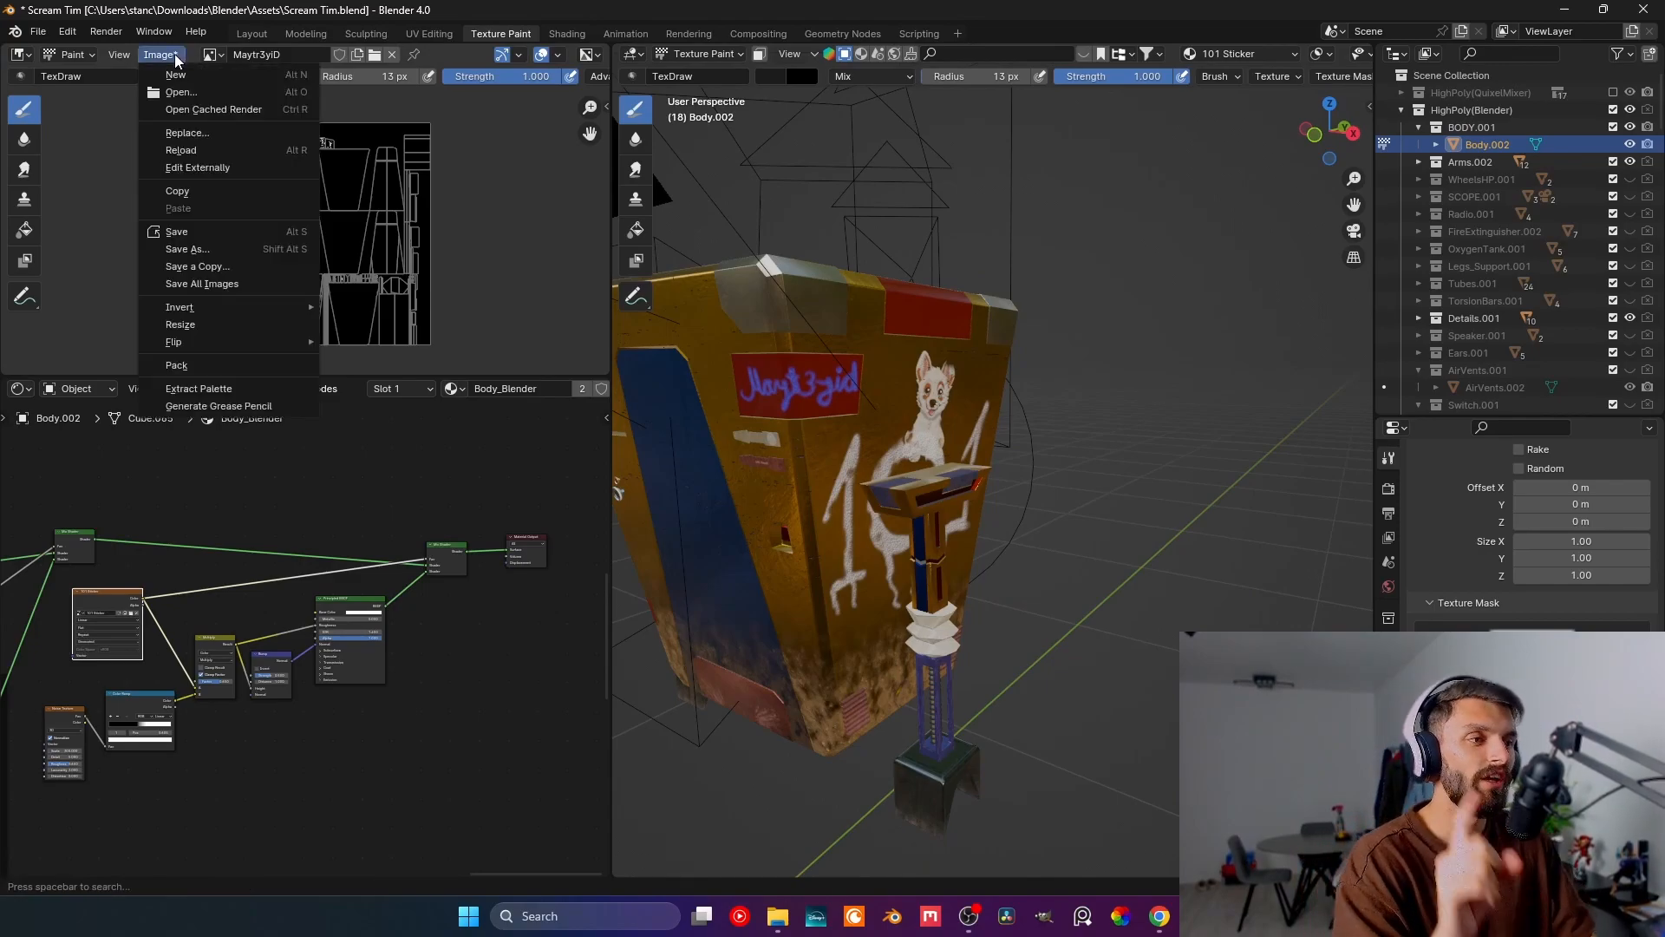
pyautogui.click(185, 249)
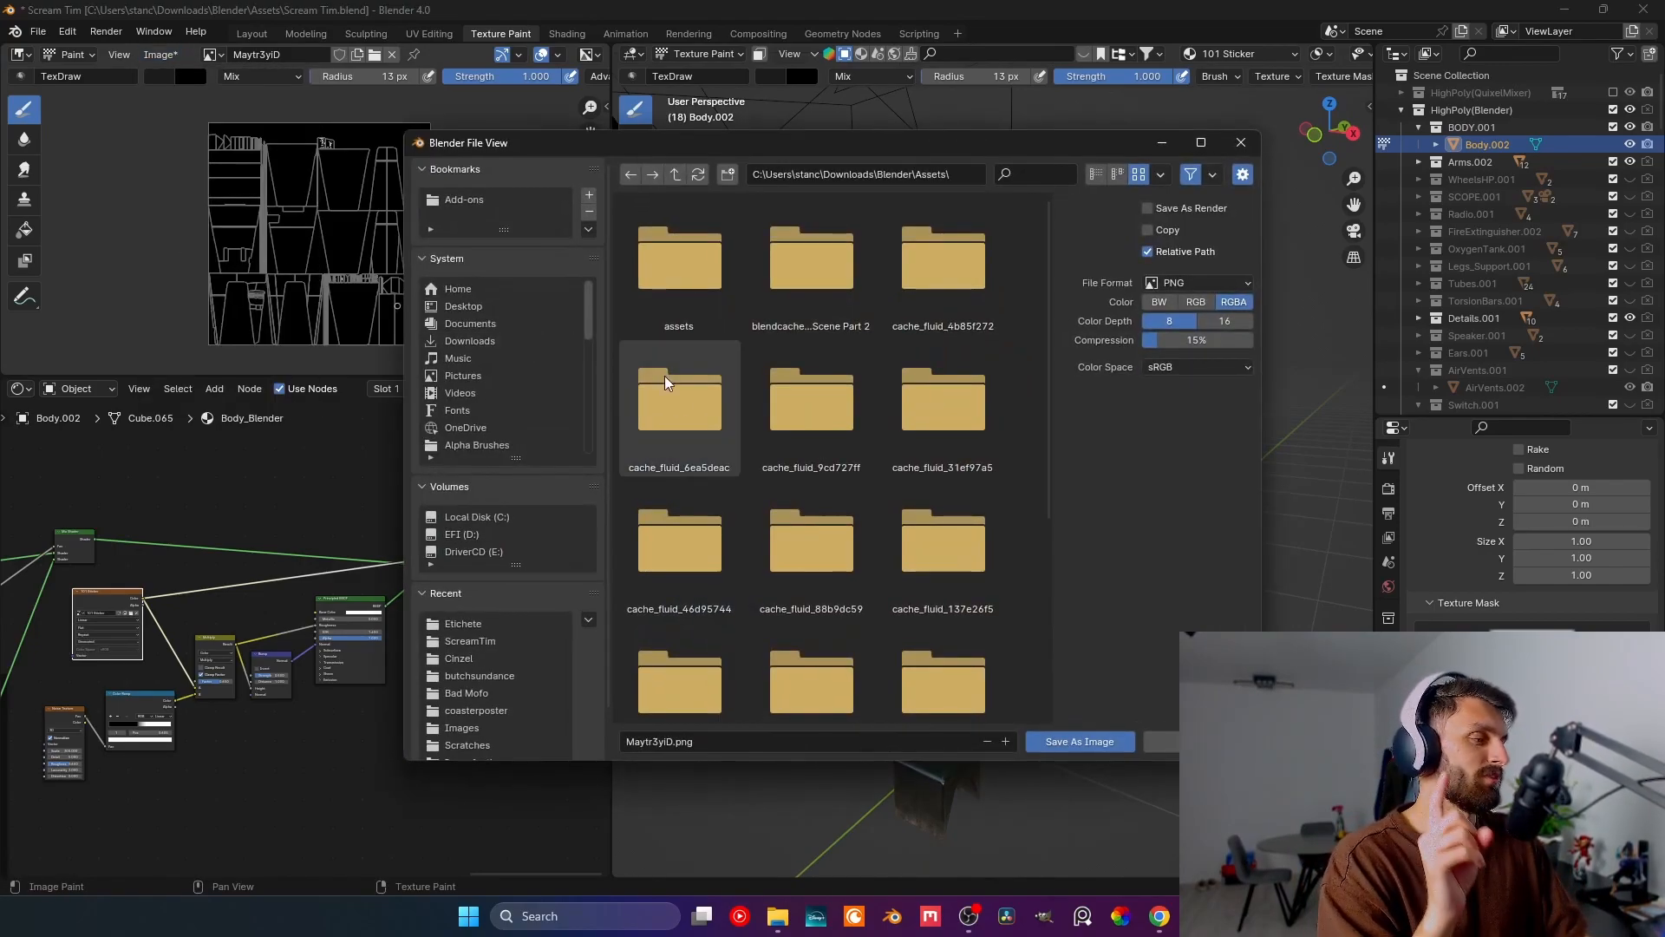
pyautogui.press('Return')
pyautogui.click(207, 54)
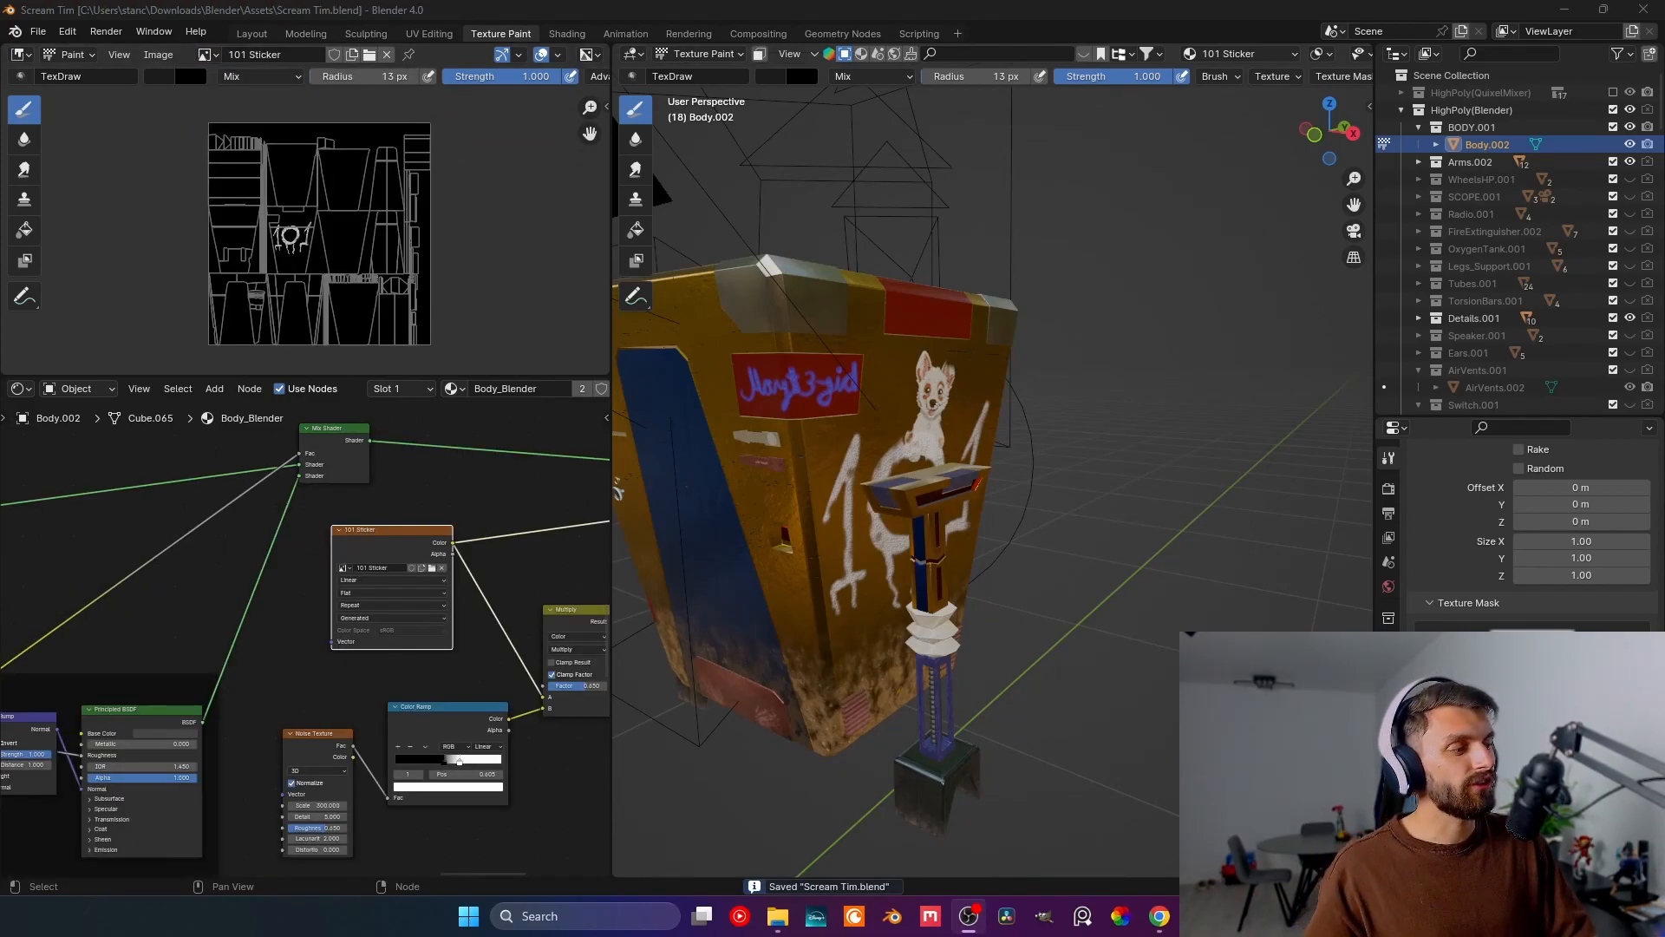
# - Make the body's Body_2_Blender material slot active so its node graph is shown
pyautogui.moveTo(867, 525); pyautogui.dragTo(1025, 495, button='middle')
pyautogui.scroll(-4, 989, 491)
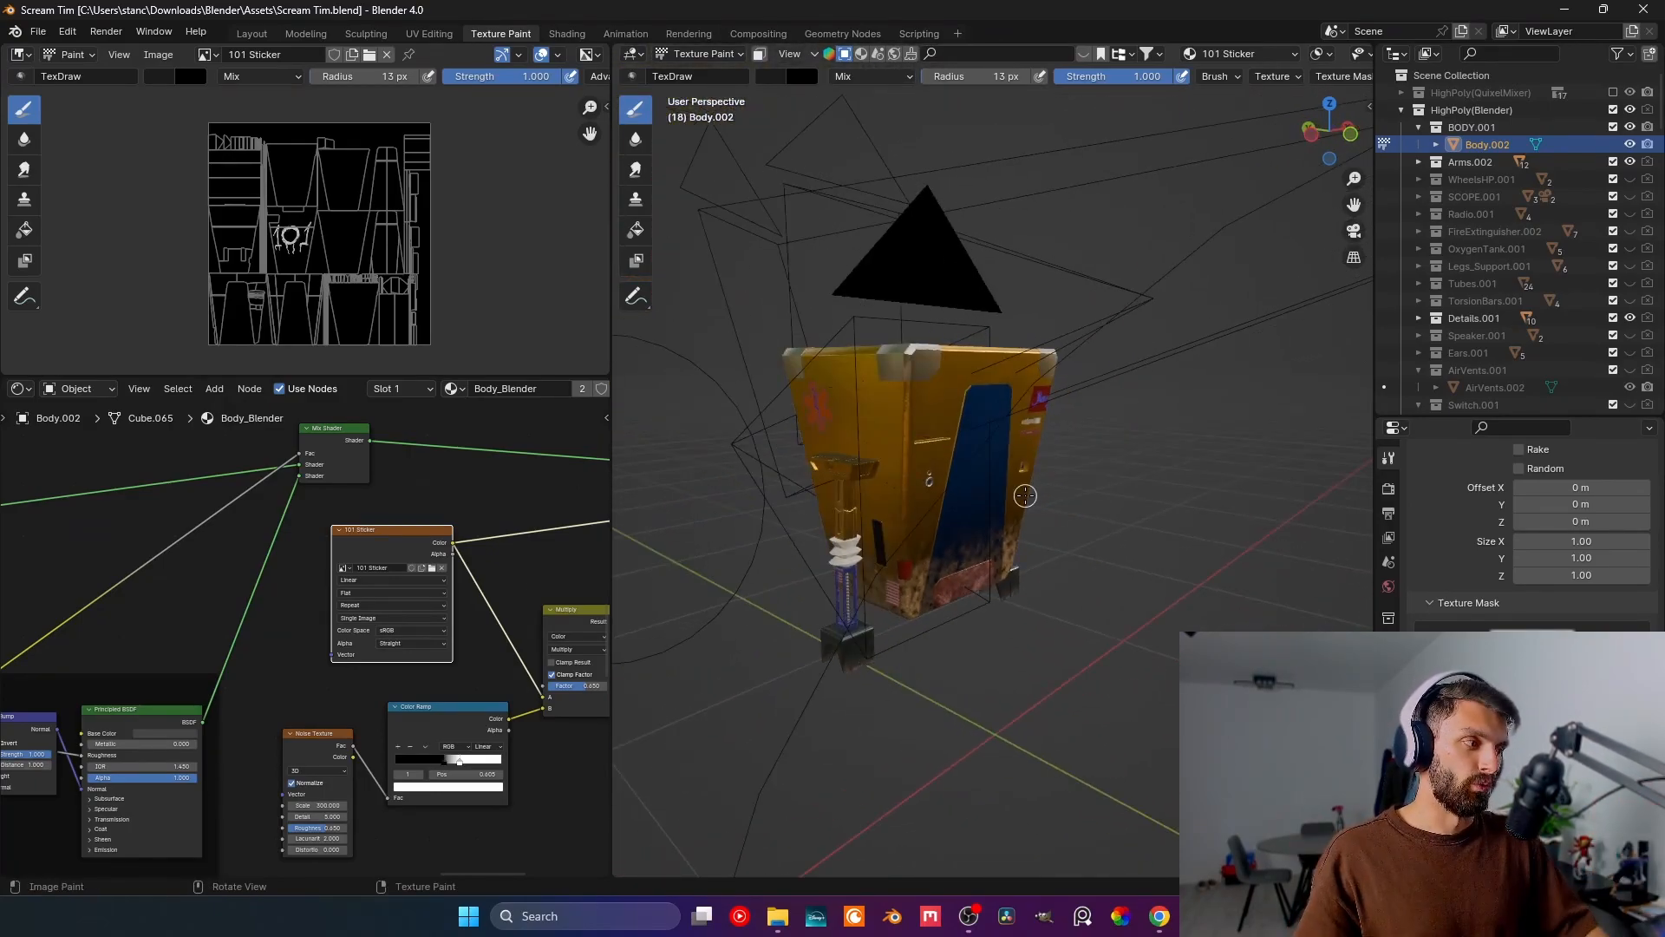
pyautogui.moveTo(939, 432); pyautogui.dragTo(852, 380, button='middle')
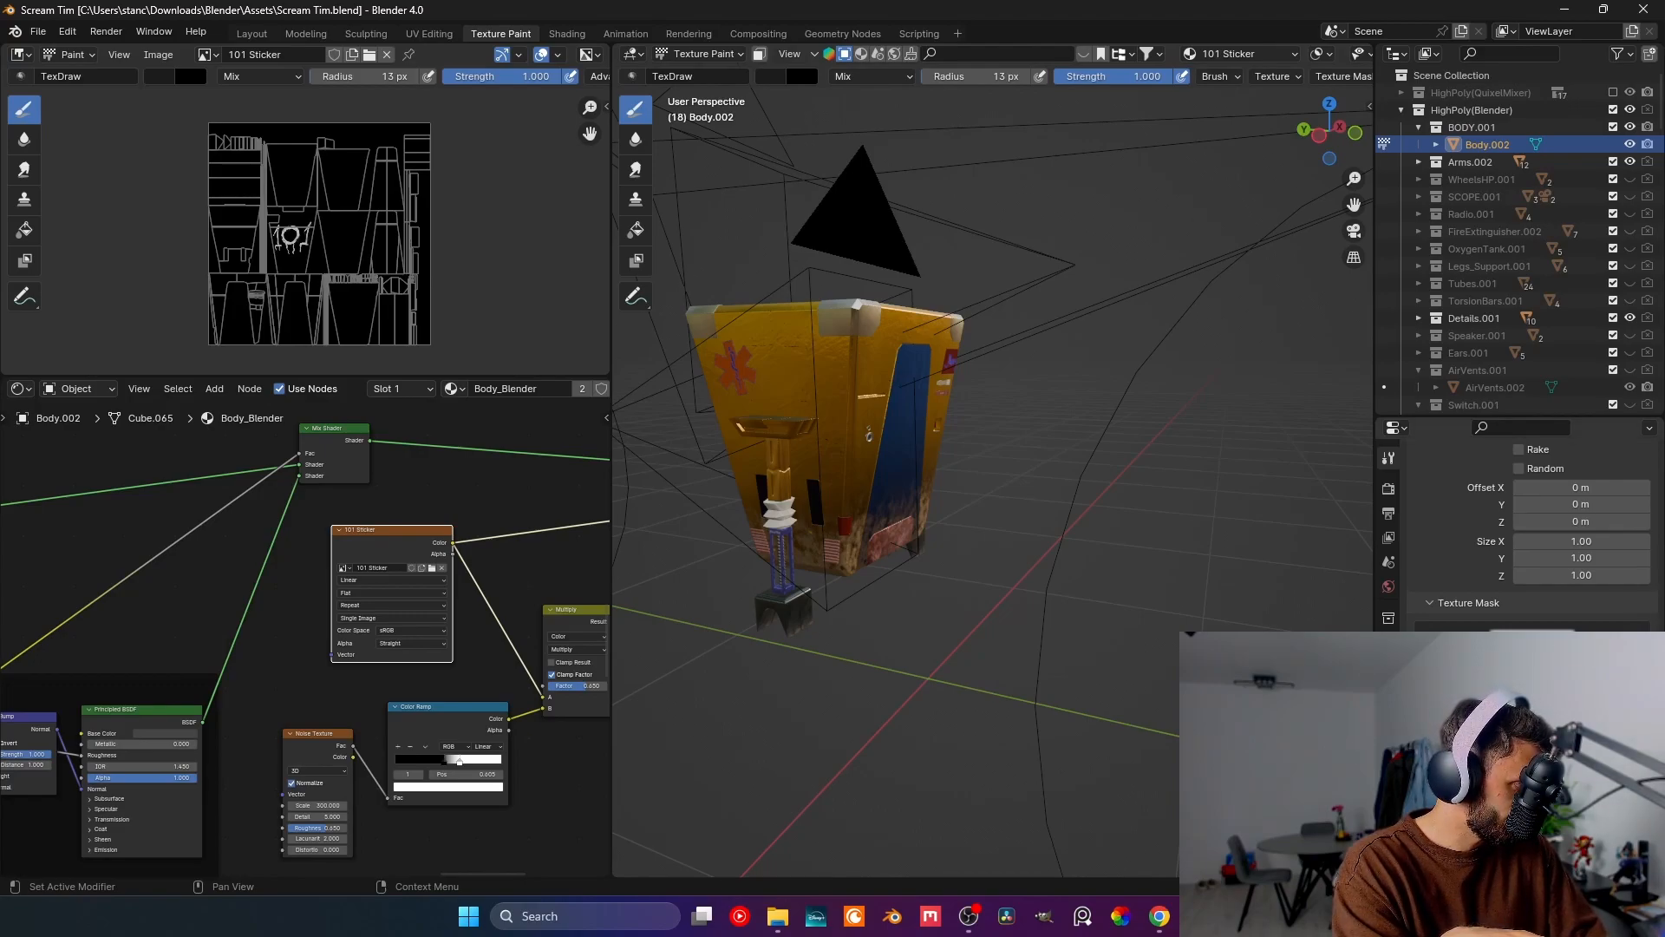
pyautogui.click(1388, 794)
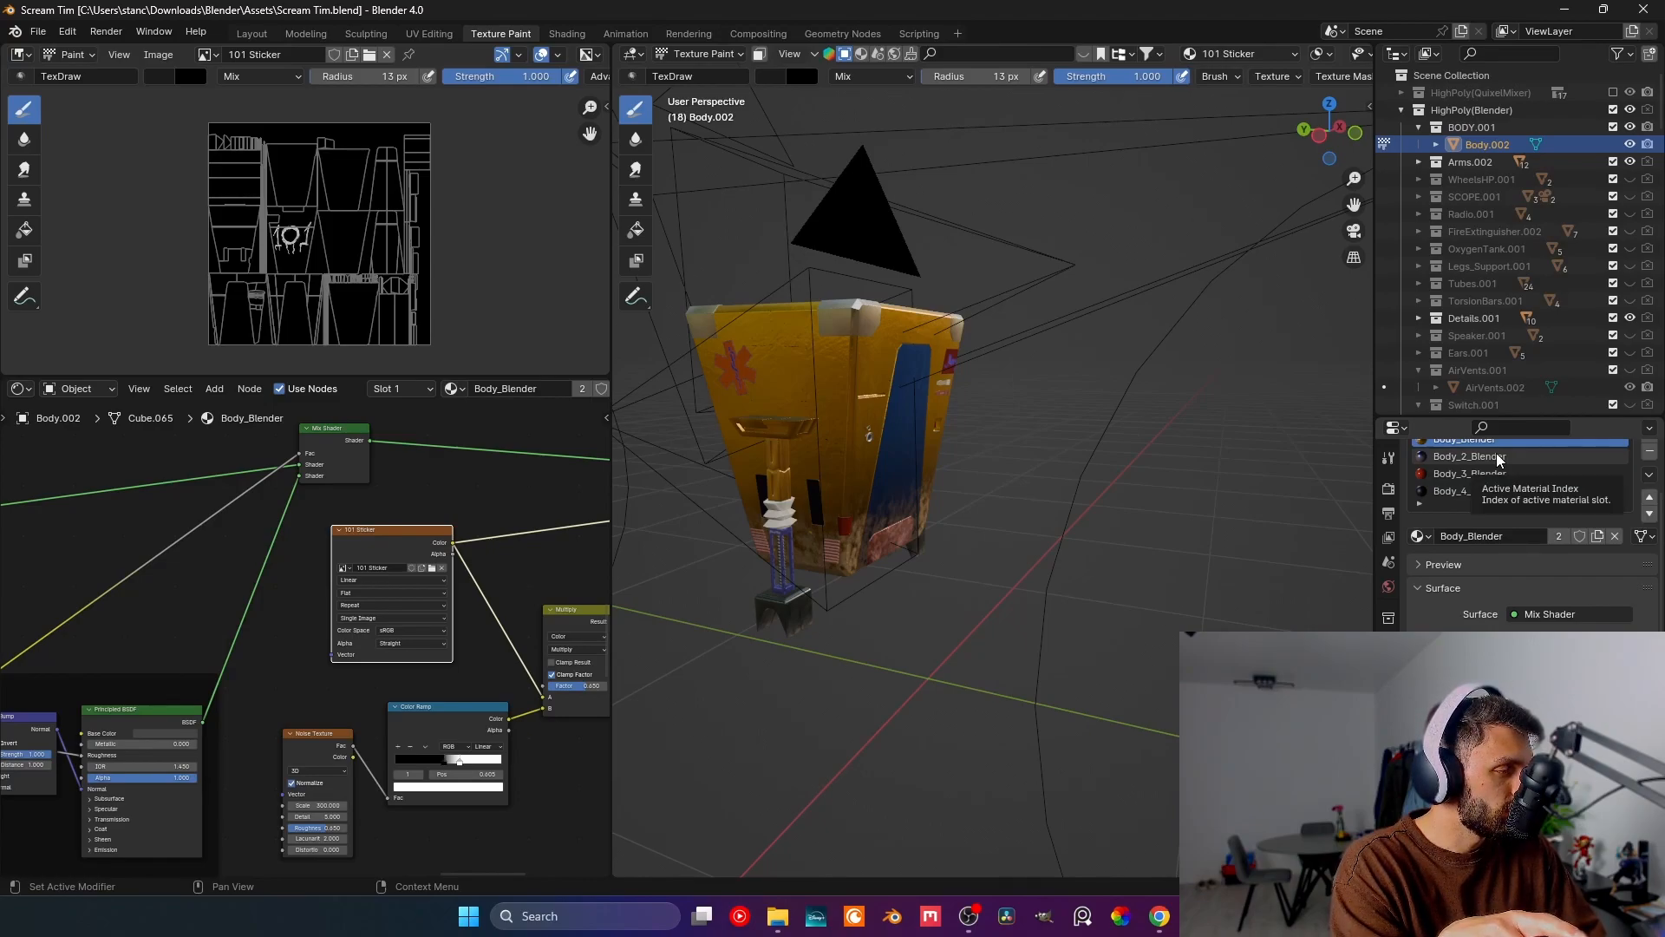
pyautogui.moveTo(248, 704); pyautogui.dragTo(332, 635, button='middle')
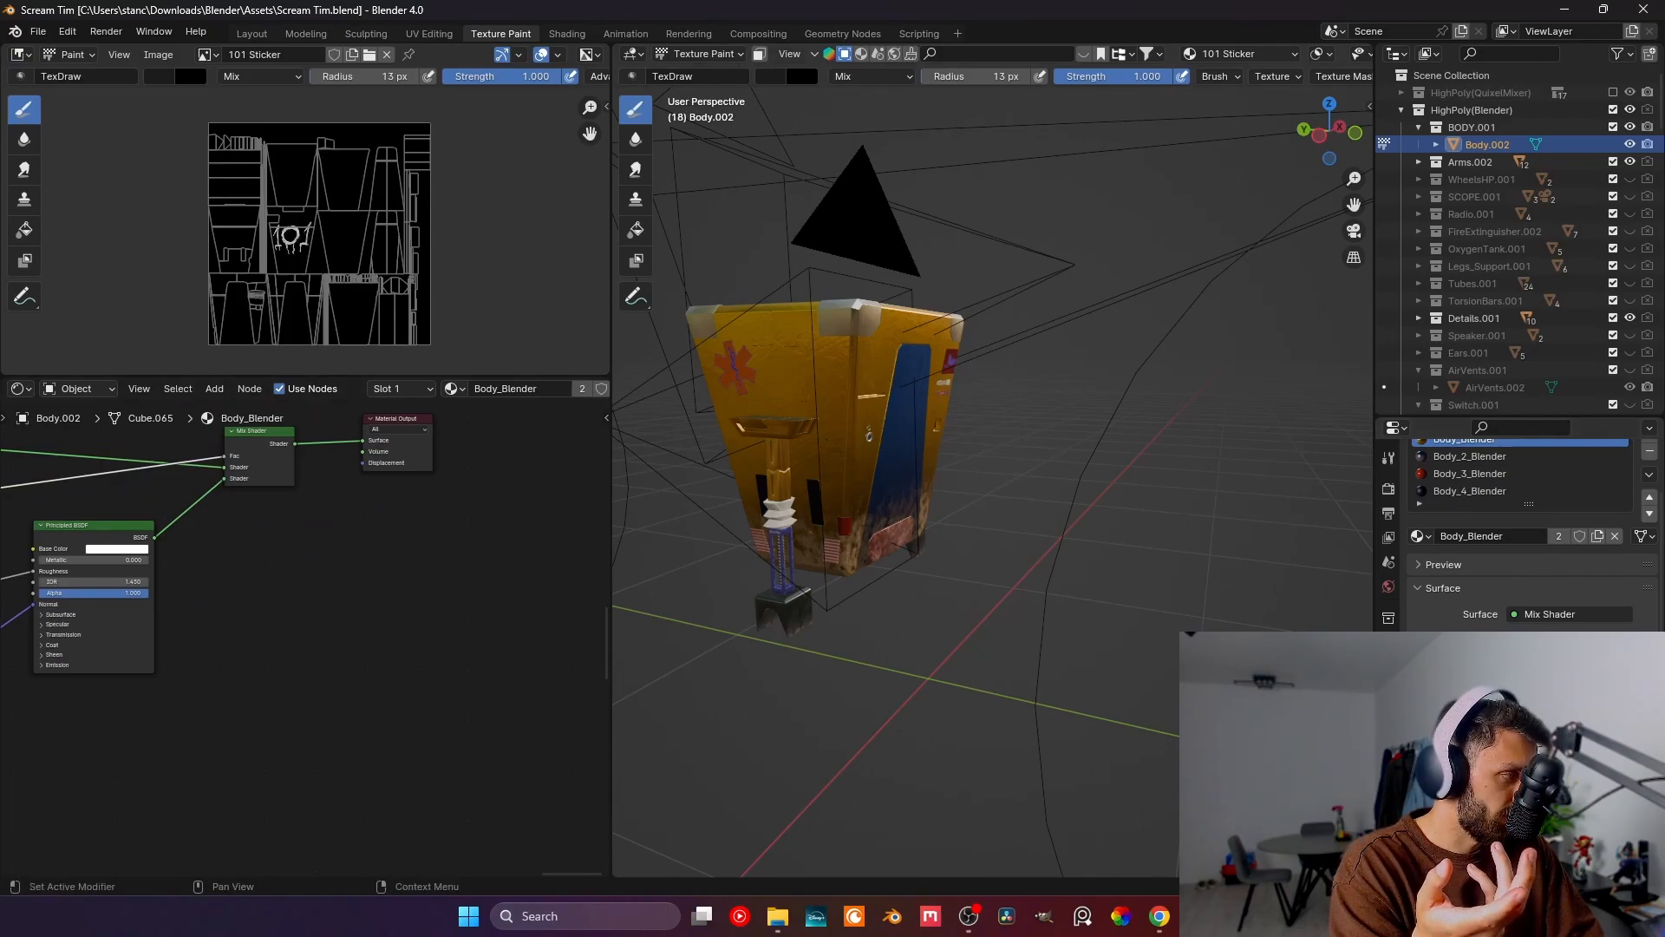
pyautogui.click(1471, 459)
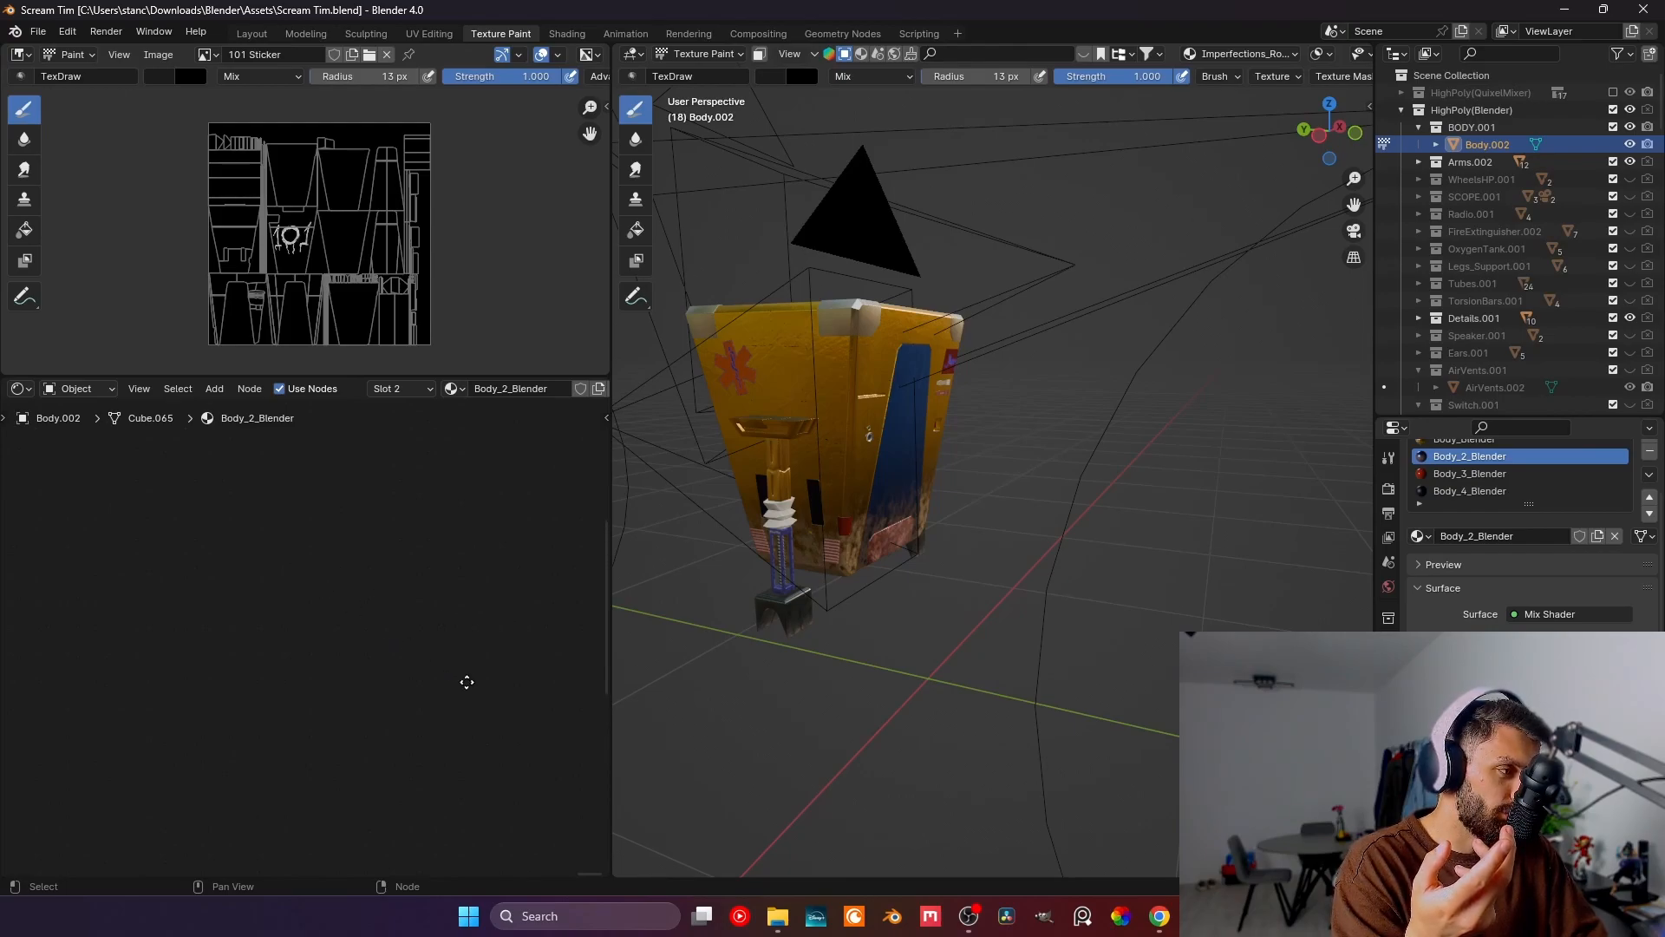
# - Move the Material Output node away from the final Mix Shader to make room in the Body_2_Blender graph
pyautogui.moveTo(212, 666); pyautogui.dragTo(466, 667, button='middle')
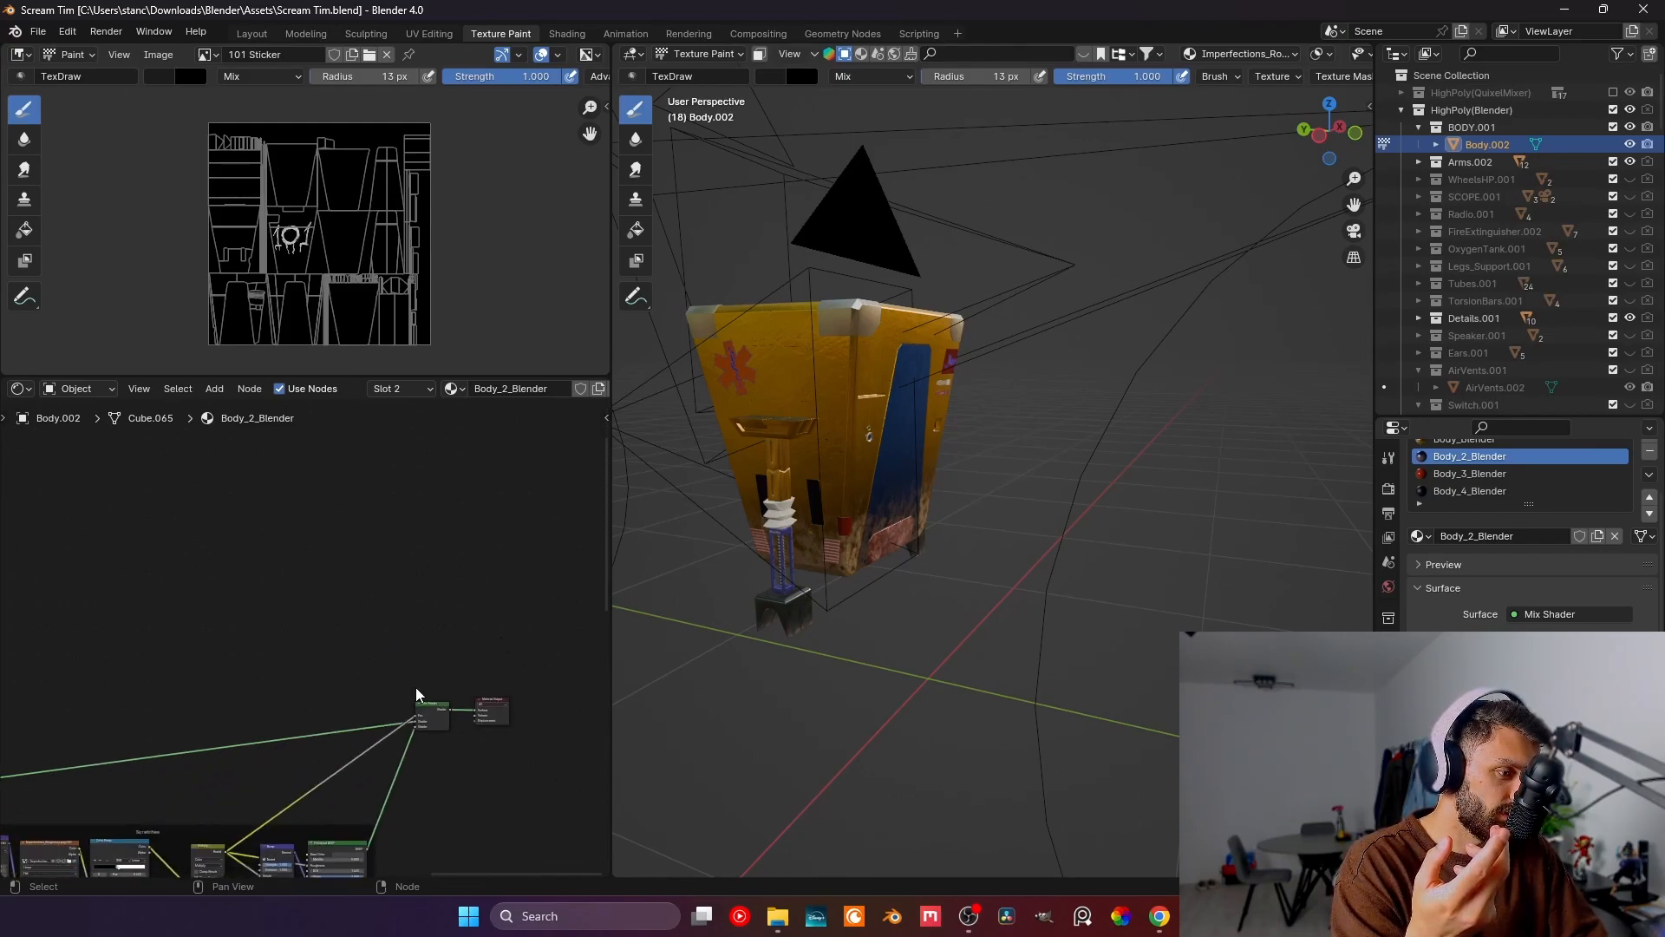
pyautogui.moveTo(272, 690); pyautogui.dragTo(287, 476, button='middle')
pyautogui.moveTo(308, 536); pyautogui.dragTo(446, 572, button='middle')
pyautogui.scroll(-6, 399, 601)
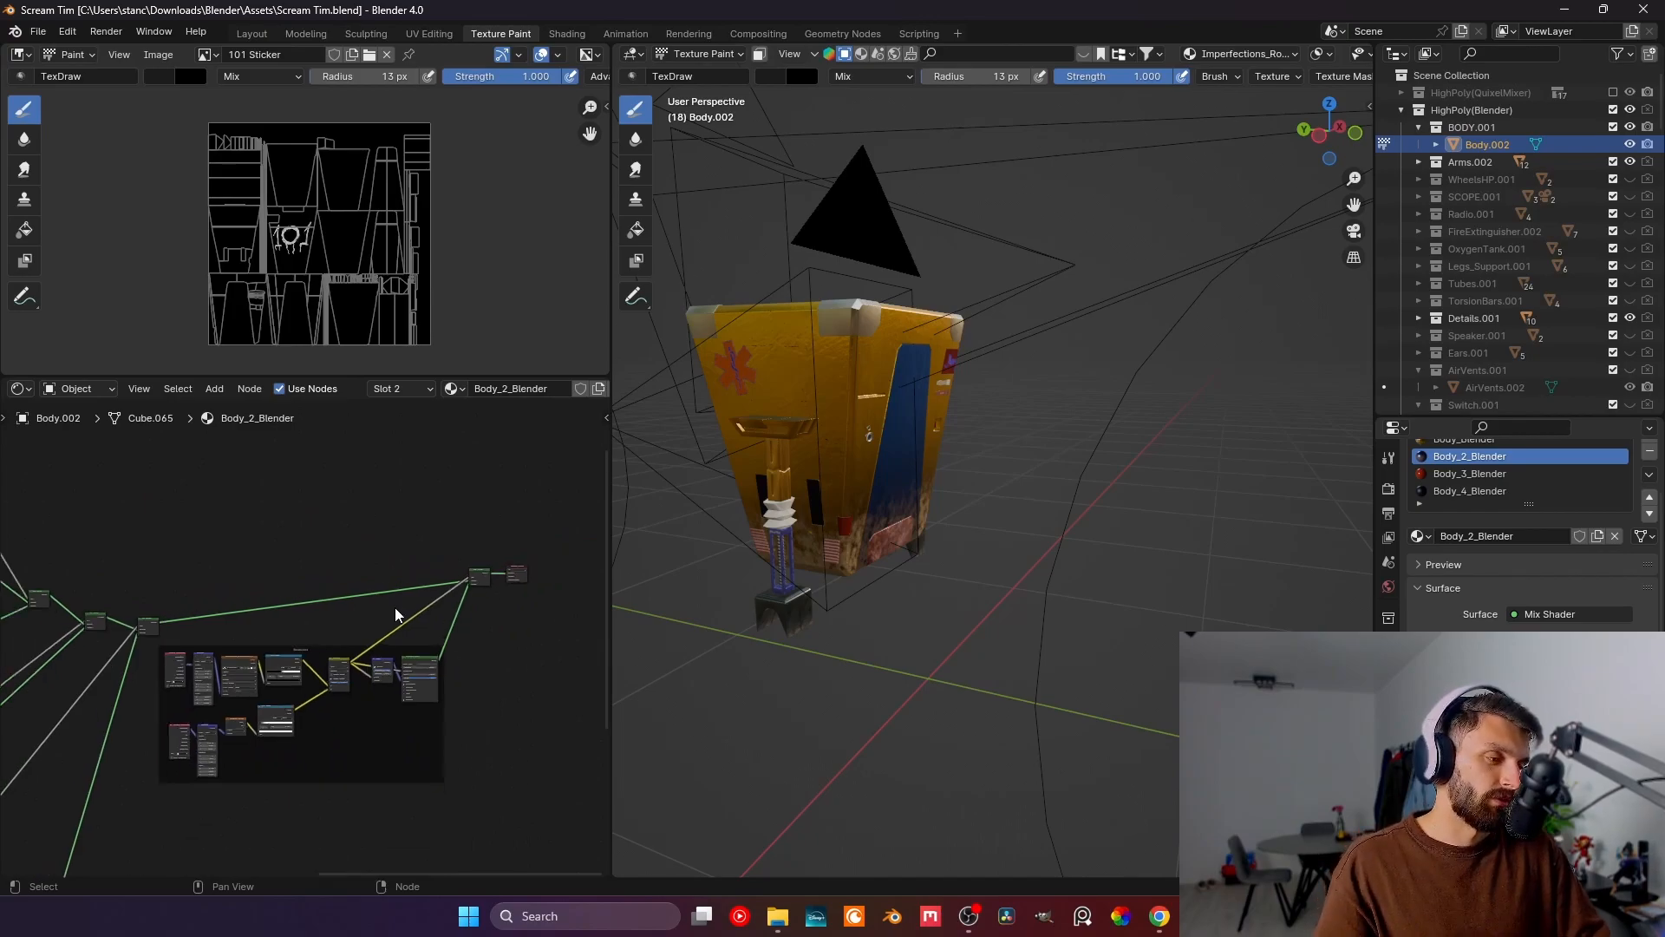
pyautogui.scroll(-4, 394, 607)
pyautogui.moveTo(347, 597); pyautogui.dragTo(425, 597, button='middle')
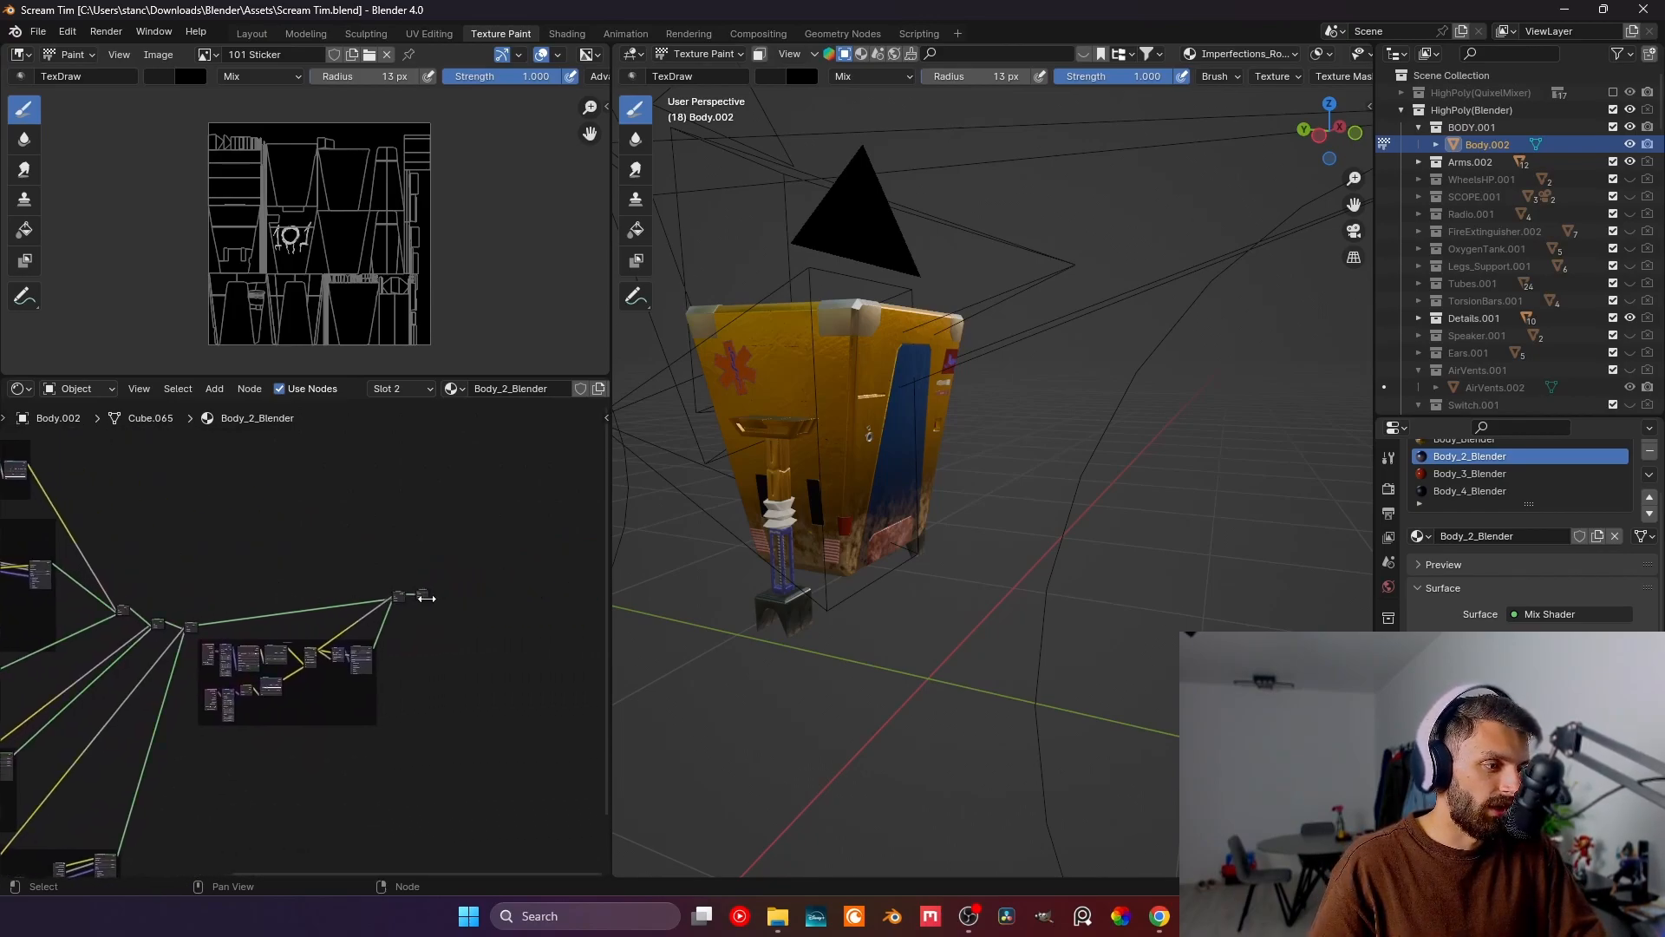
pyautogui.moveTo(424, 595); pyautogui.dragTo(523, 614)
pyautogui.scroll(3, 484, 626)
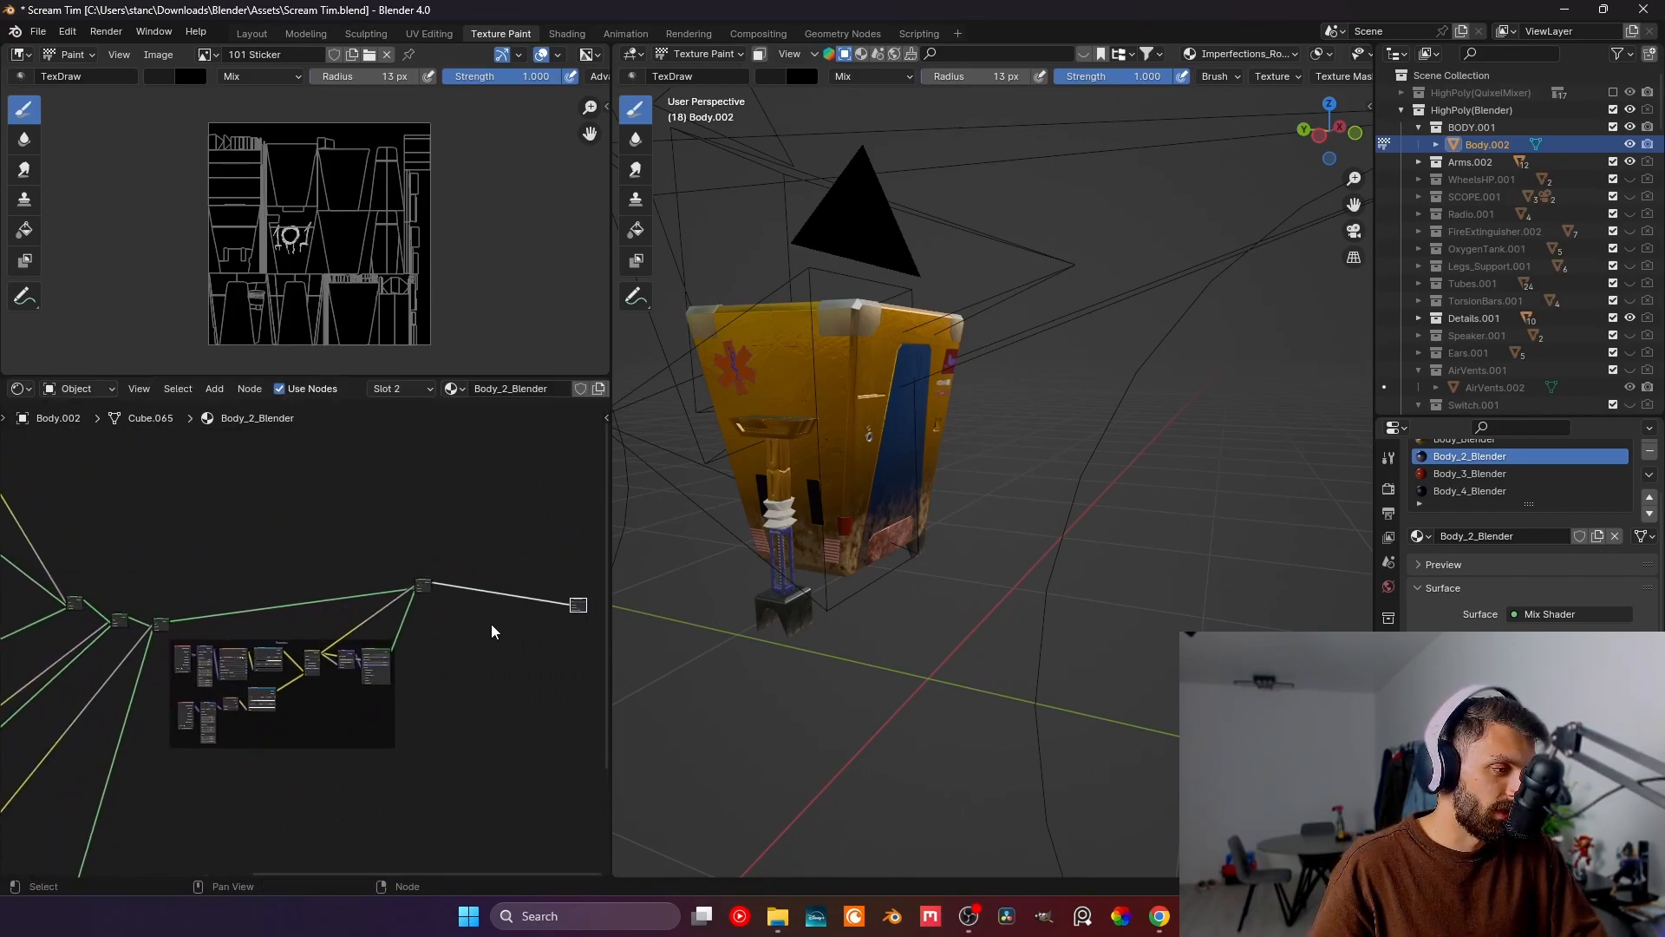
# - Duplicate the final Mix Shader and place the copy between the original and the Material Output
pyautogui.moveTo(482, 624); pyautogui.dragTo(232, 626, button='middle')
pyautogui.scroll(2, 232, 626)
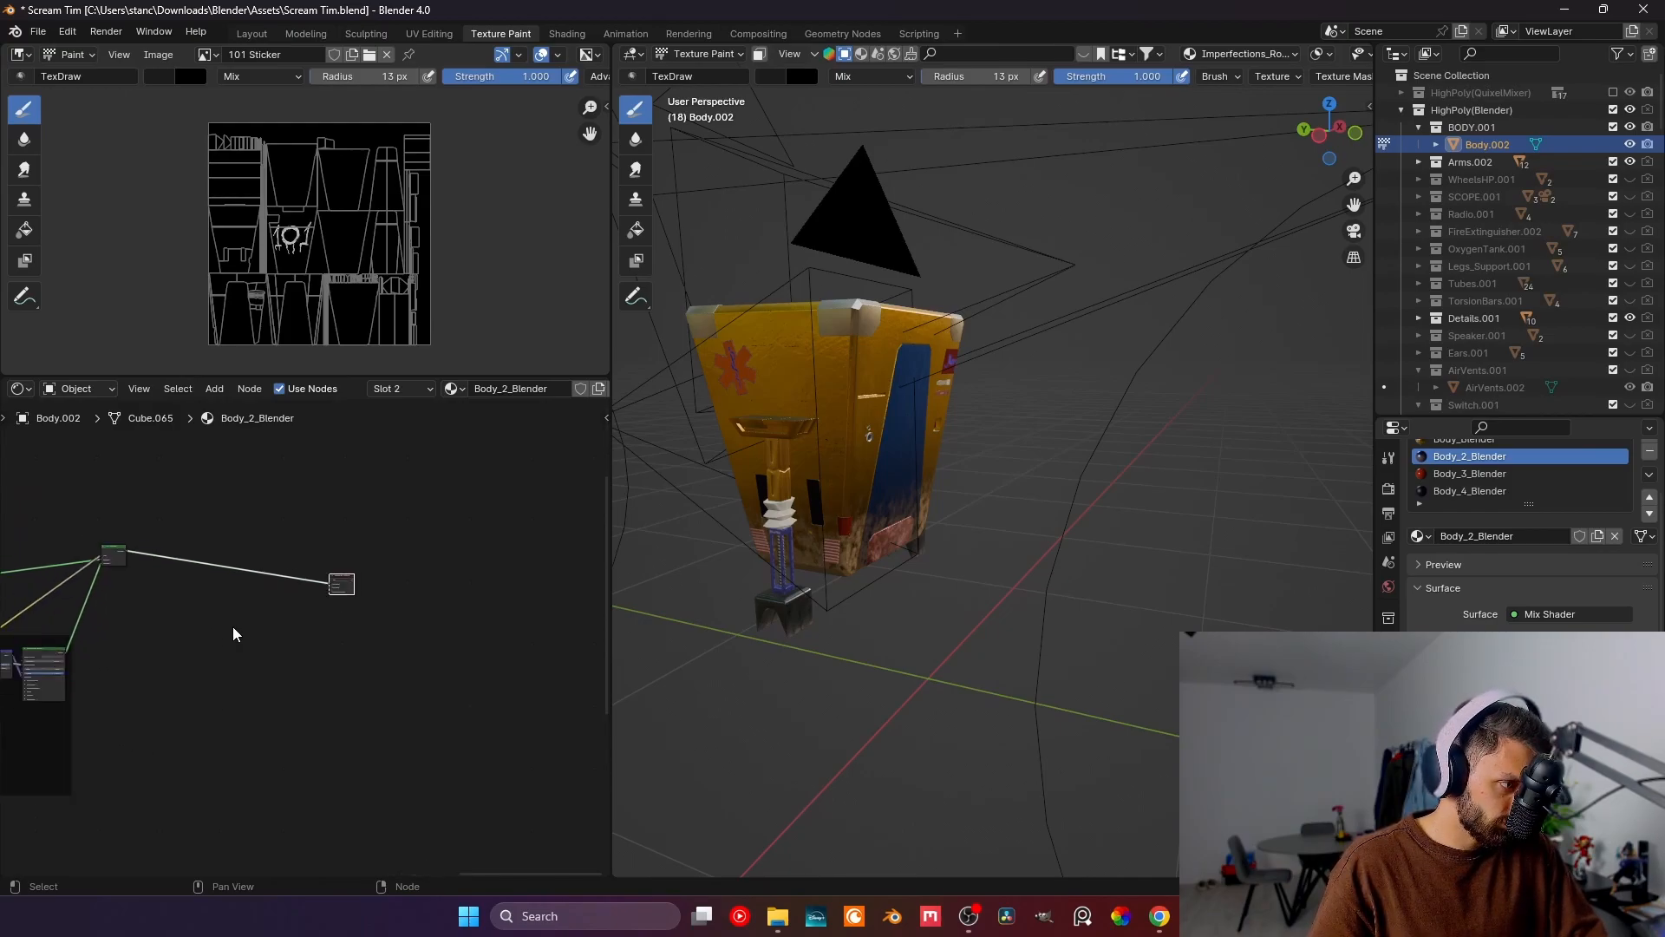
pyautogui.scroll(2, 232, 627)
pyautogui.moveTo(197, 622); pyautogui.dragTo(259, 659, button='middle')
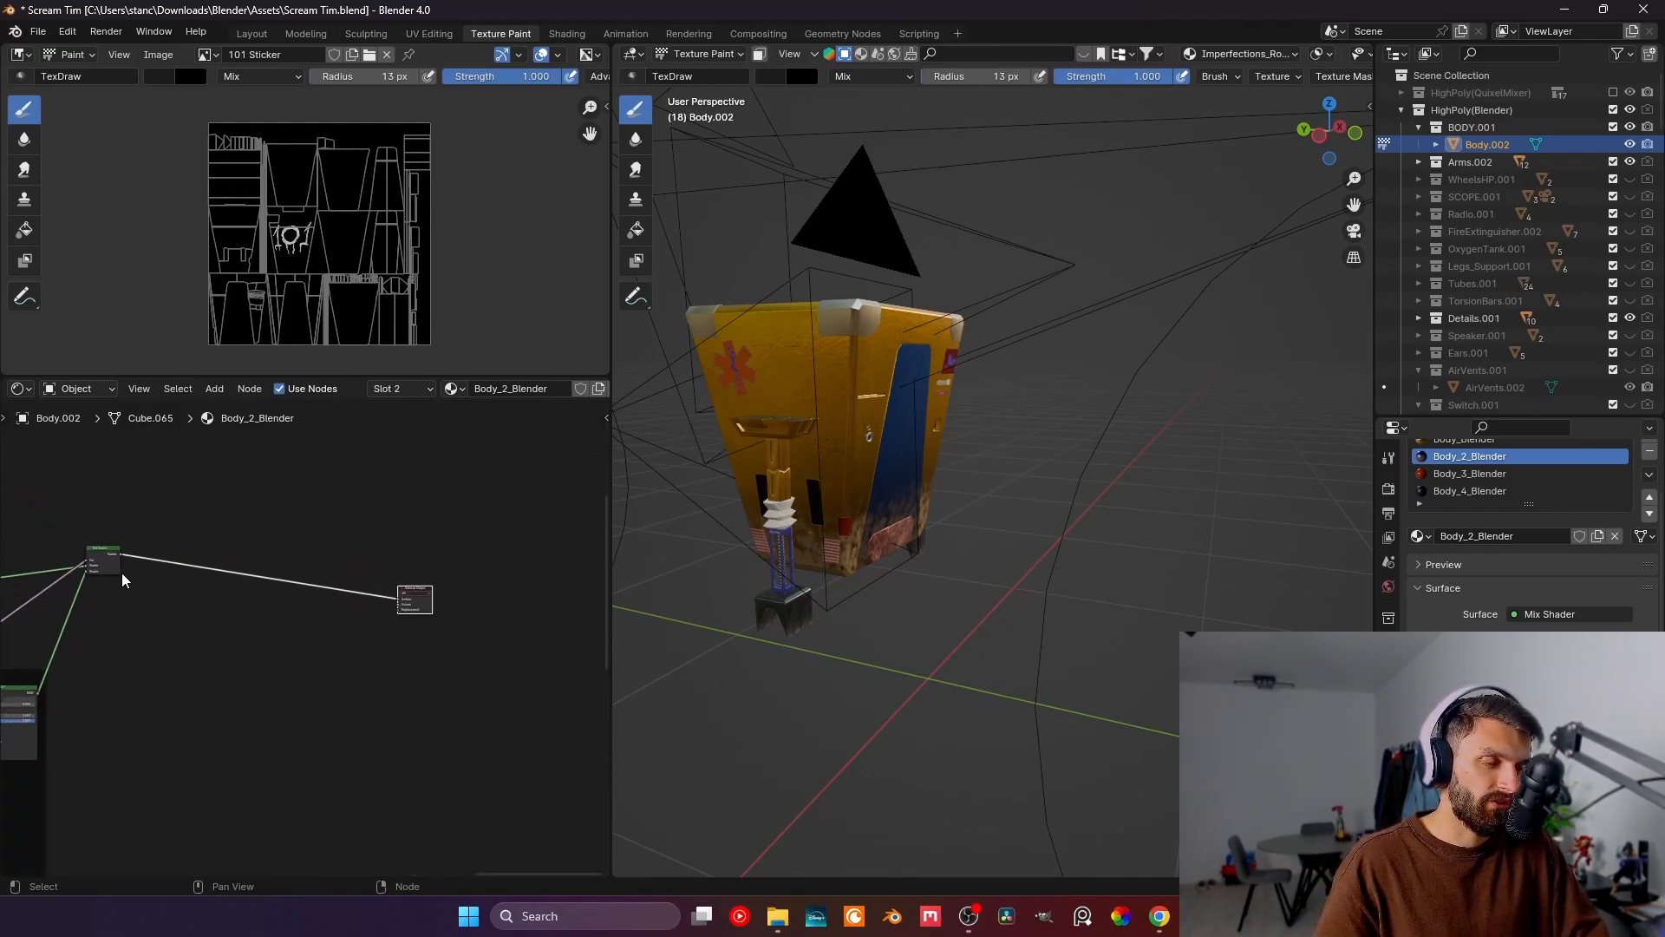
pyautogui.hotkey('shift', 'd')
pyautogui.click(299, 574)
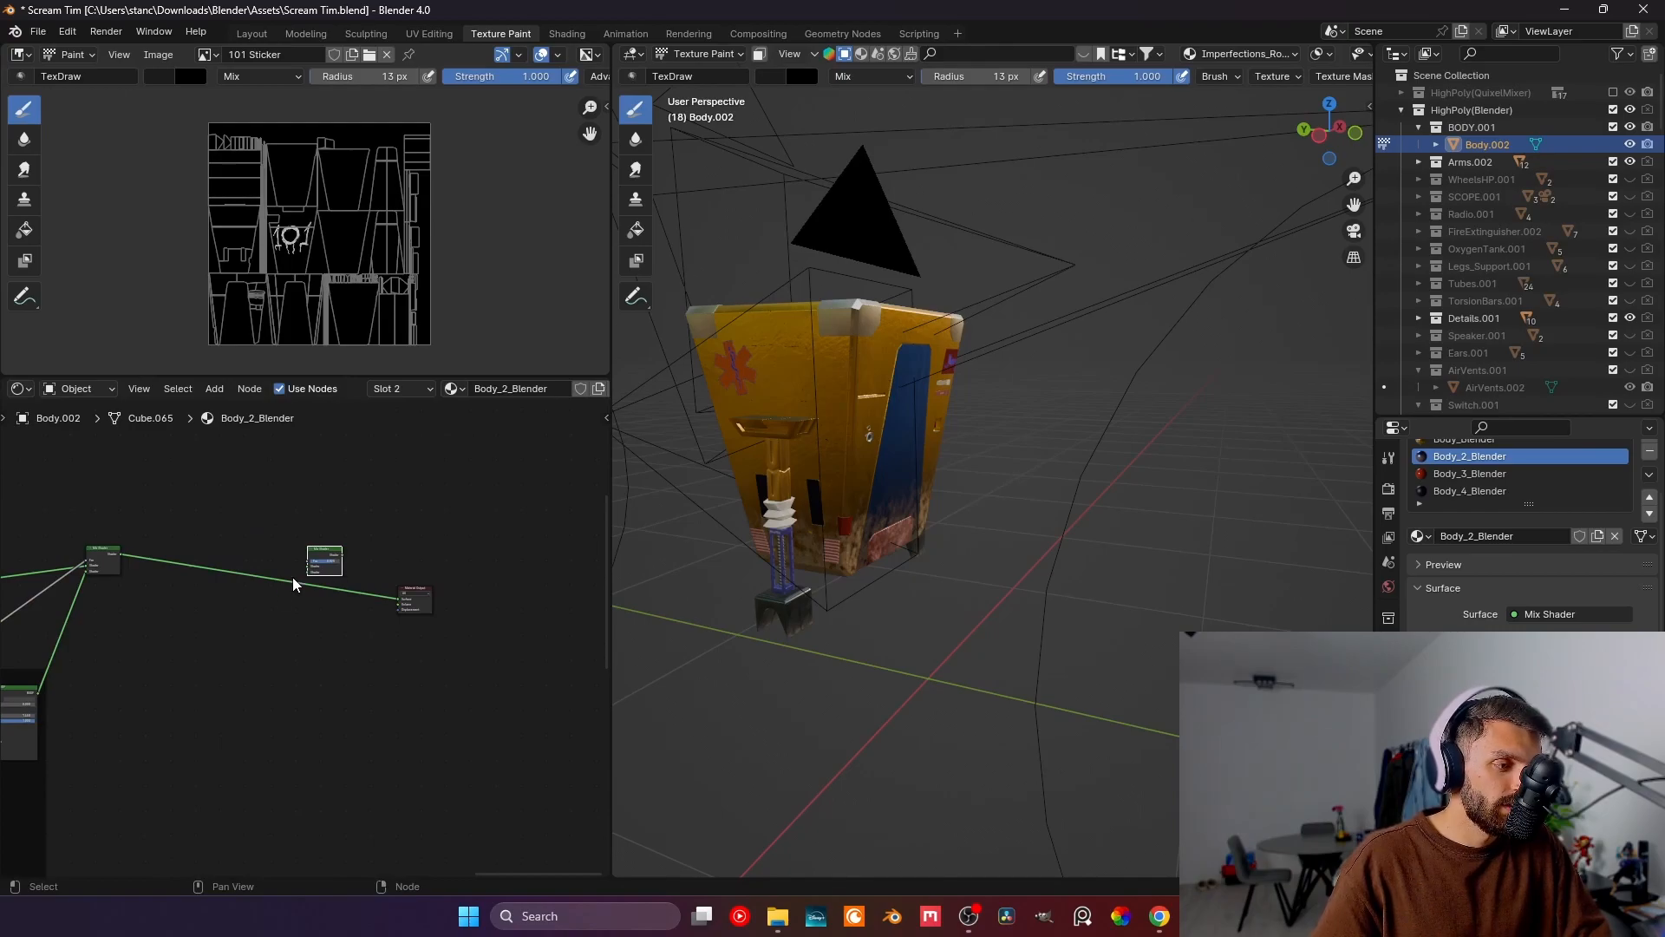
pyautogui.scroll(2, 279, 590)
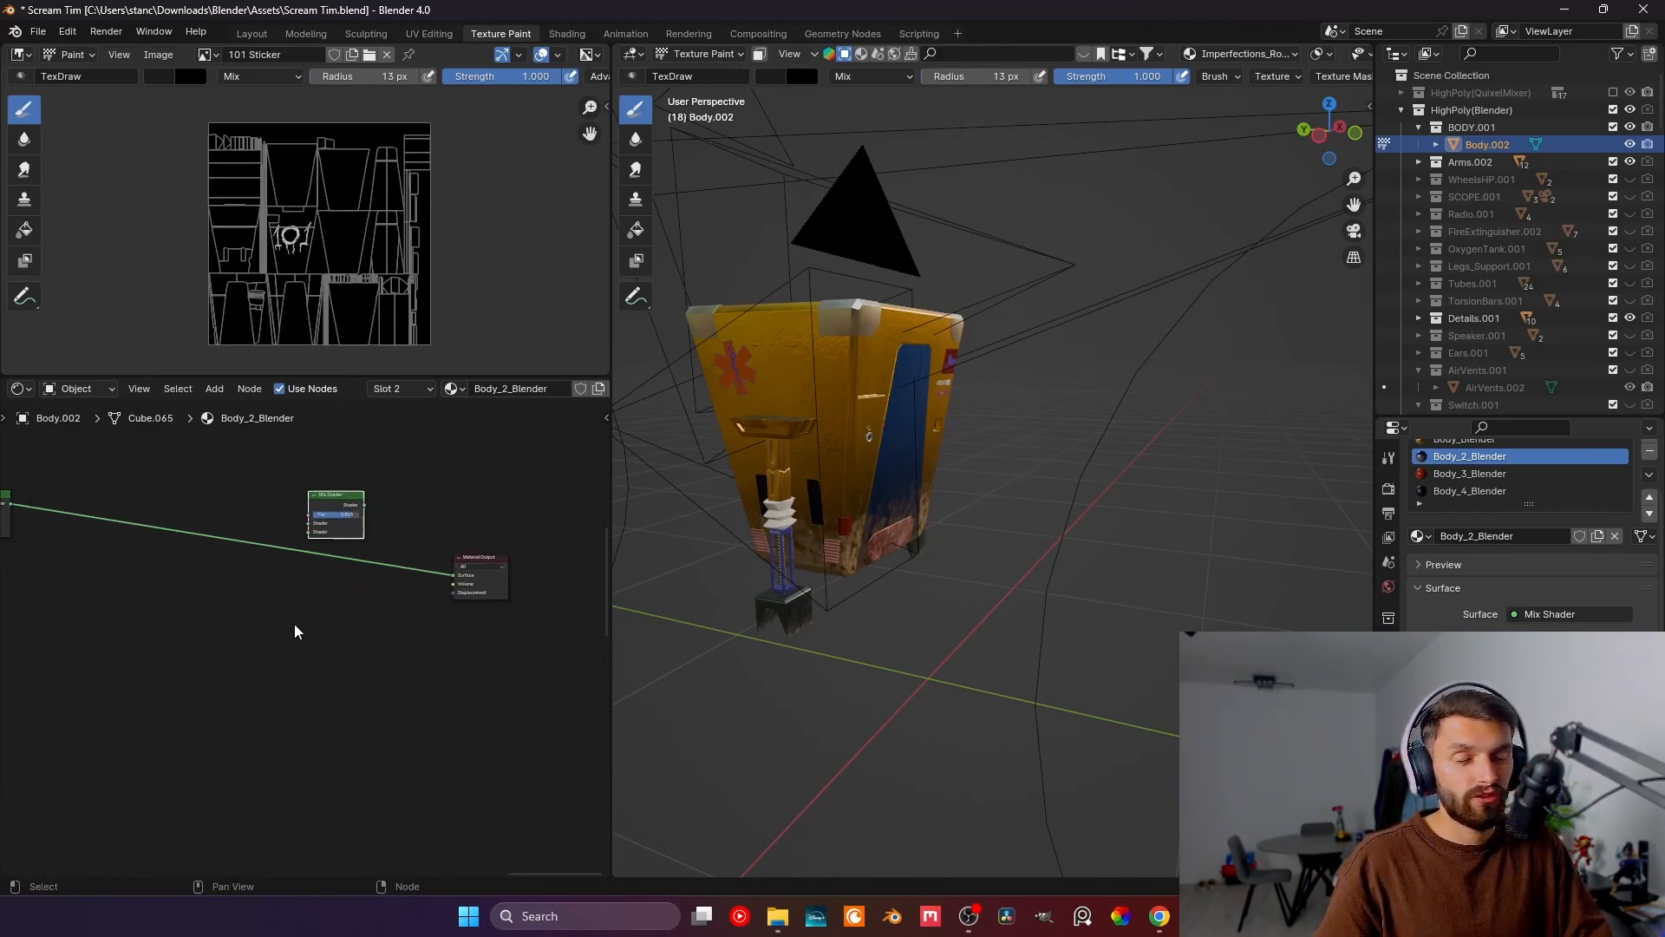
pyautogui.scroll(2, 302, 497)
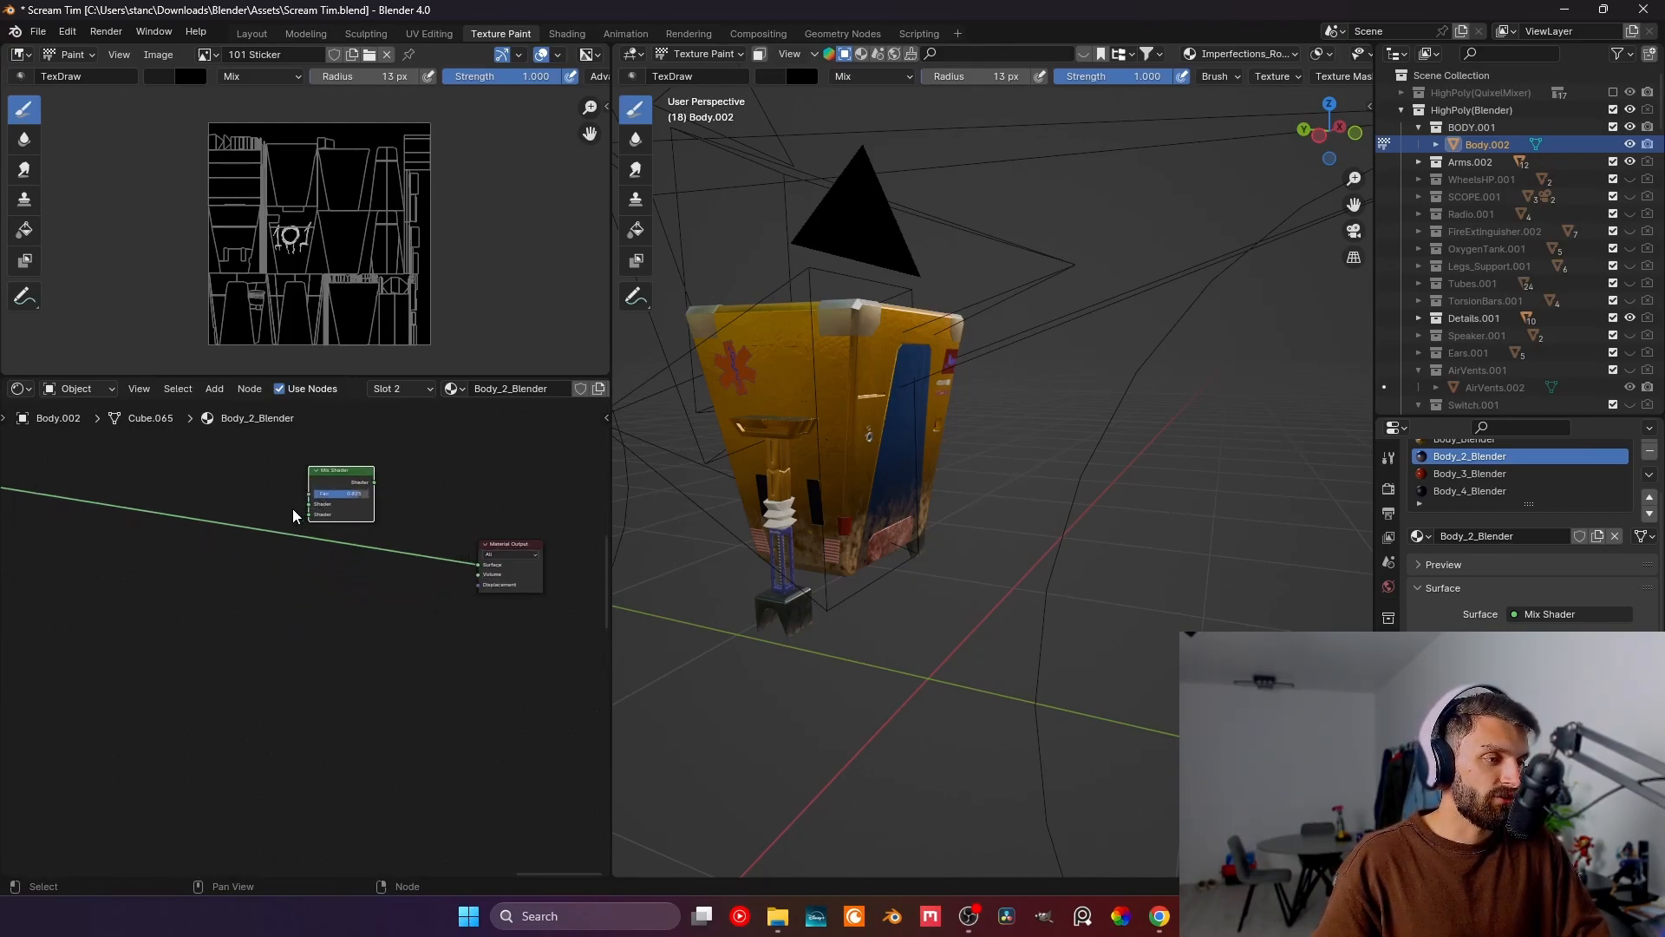
pyautogui.moveTo(294, 508); pyautogui.dragTo(393, 510, button='middle')
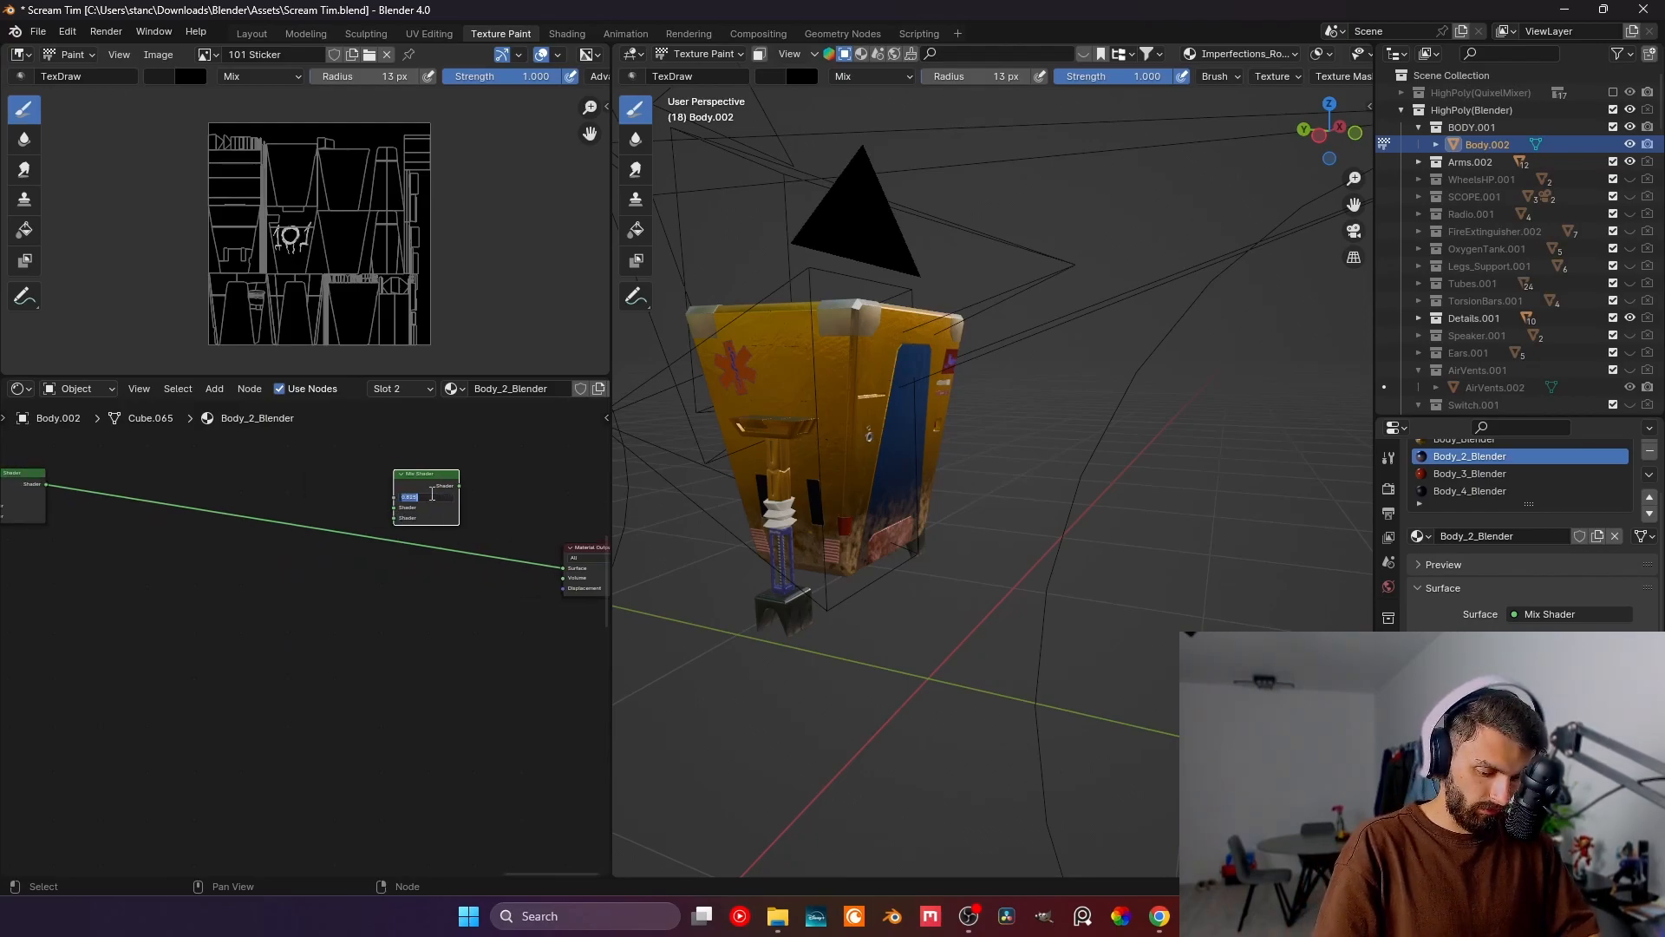
# - Add an Image Texture node with its Color connected to the duplicated Mix Shader's Fac input
pyautogui.moveTo(419, 477); pyautogui.dragTo(182, 458)
pyautogui.click(182, 486)
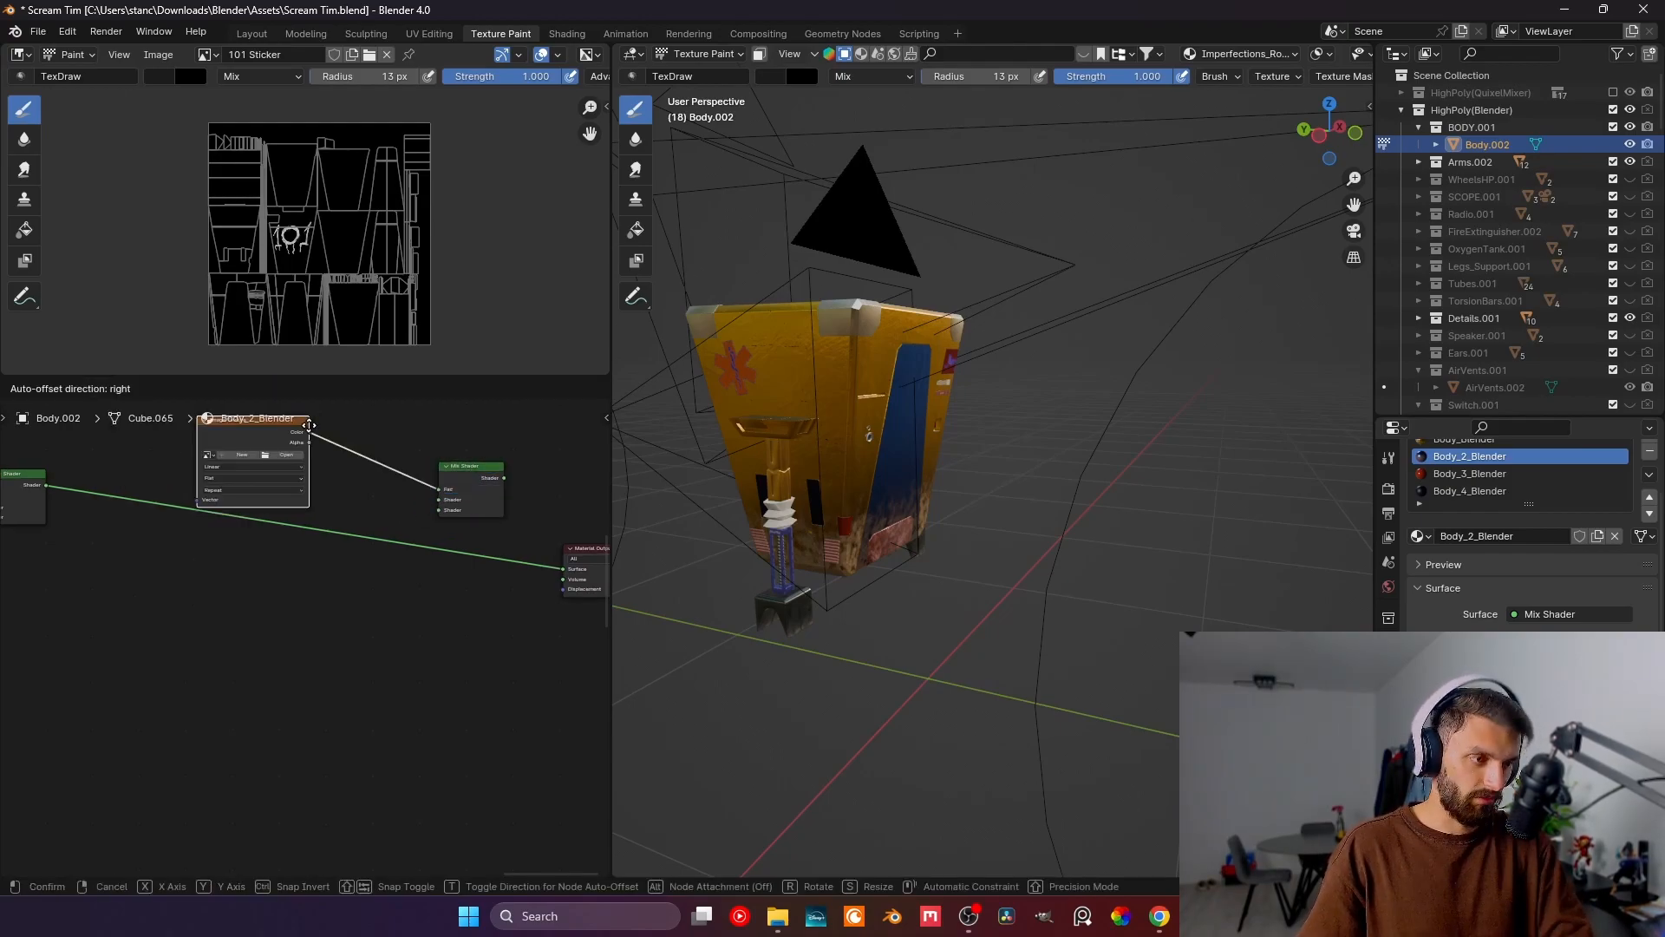
pyautogui.click(323, 425)
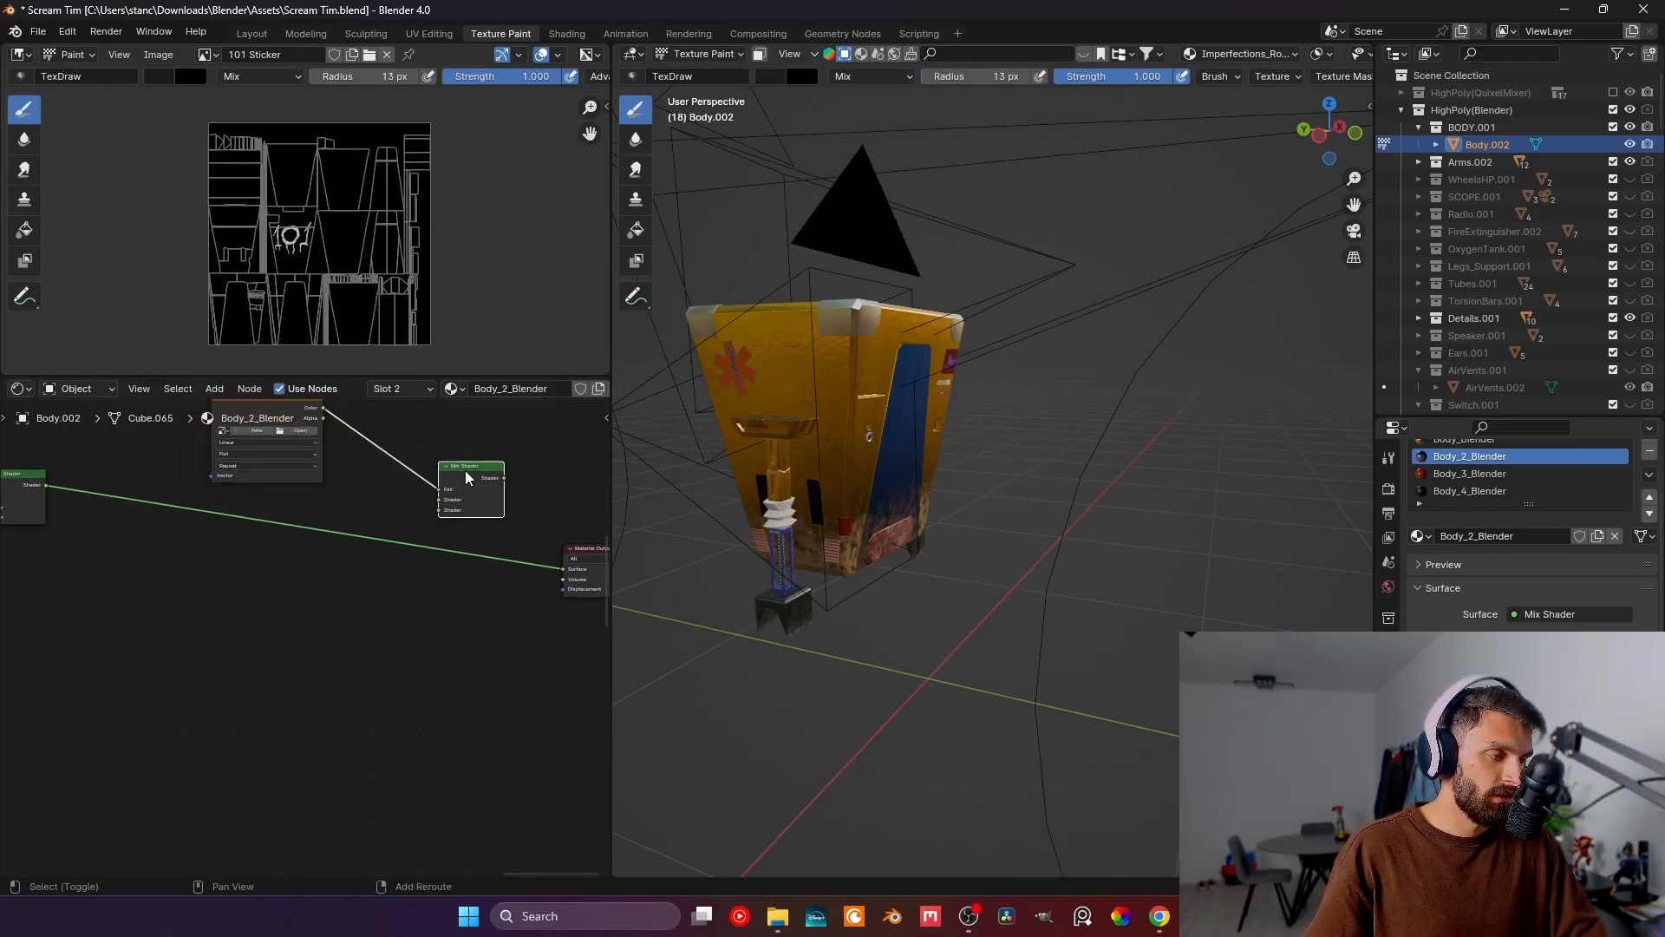
# - Feed the existing shader chain into the duplicated Mix Shader's first Shader input and a new Principled BSDF into its second
pyautogui.moveTo(458, 510)
pyautogui.mouseDown()
pyautogui.moveTo(461, 533)
pyautogui.moveTo(390, 527)
pyautogui.moveTo(445, 528)
pyautogui.mouseUp()
pyautogui.moveTo(322, 407); pyautogui.dragTo(412, 533)
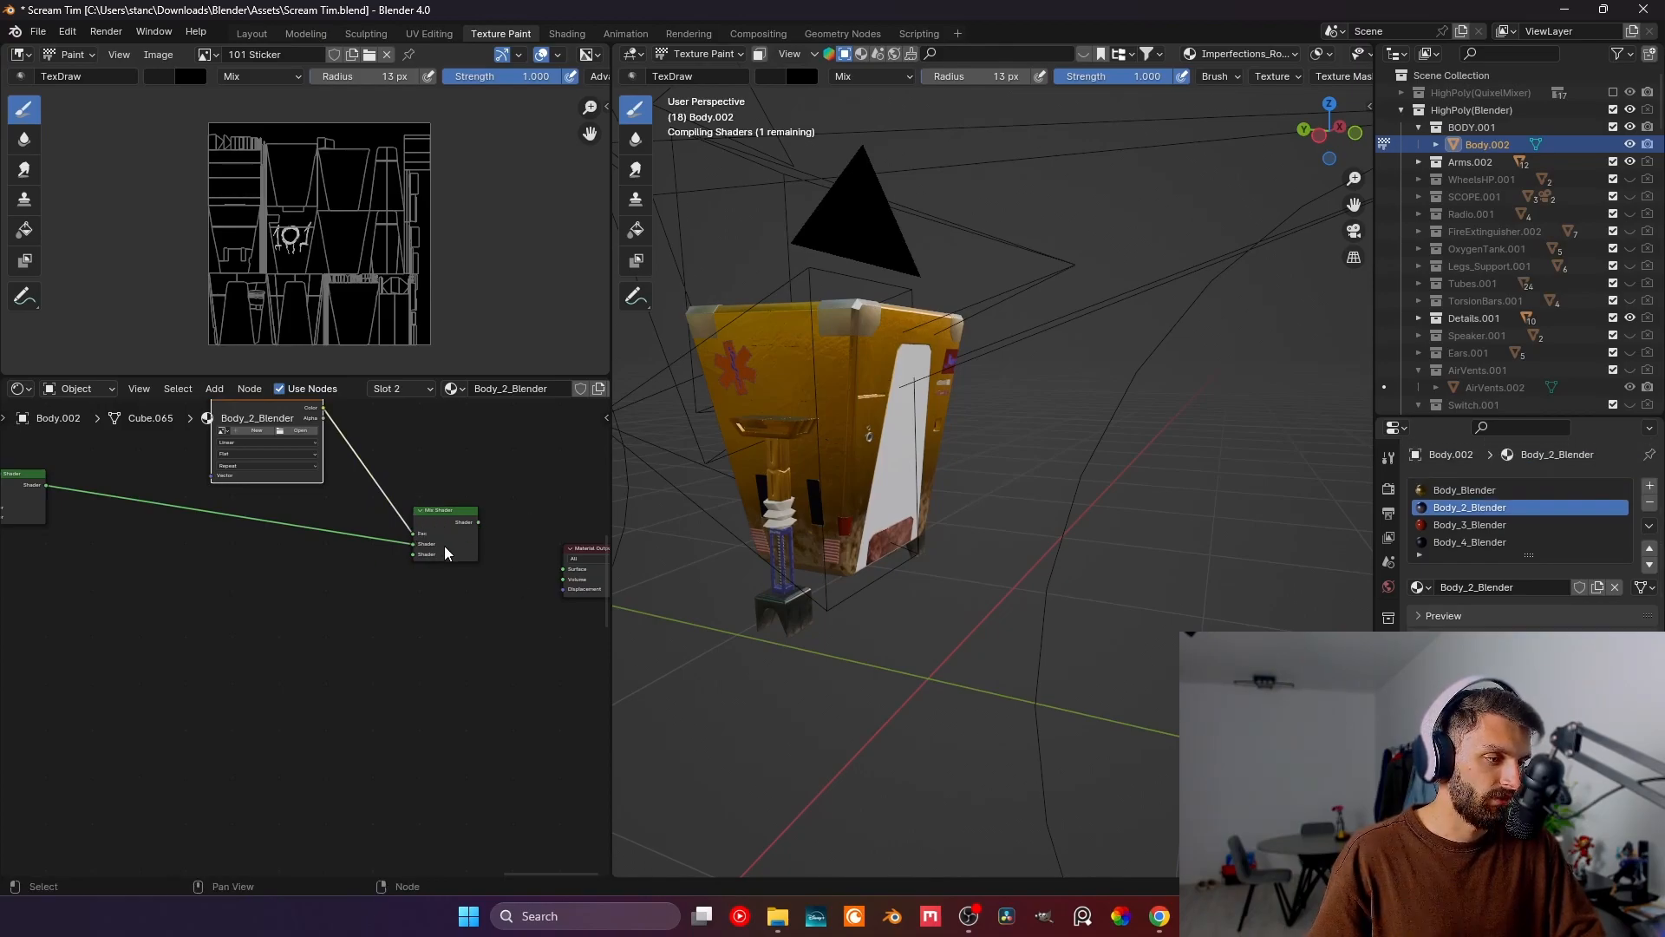
pyautogui.moveTo(413, 554); pyautogui.dragTo(236, 657)
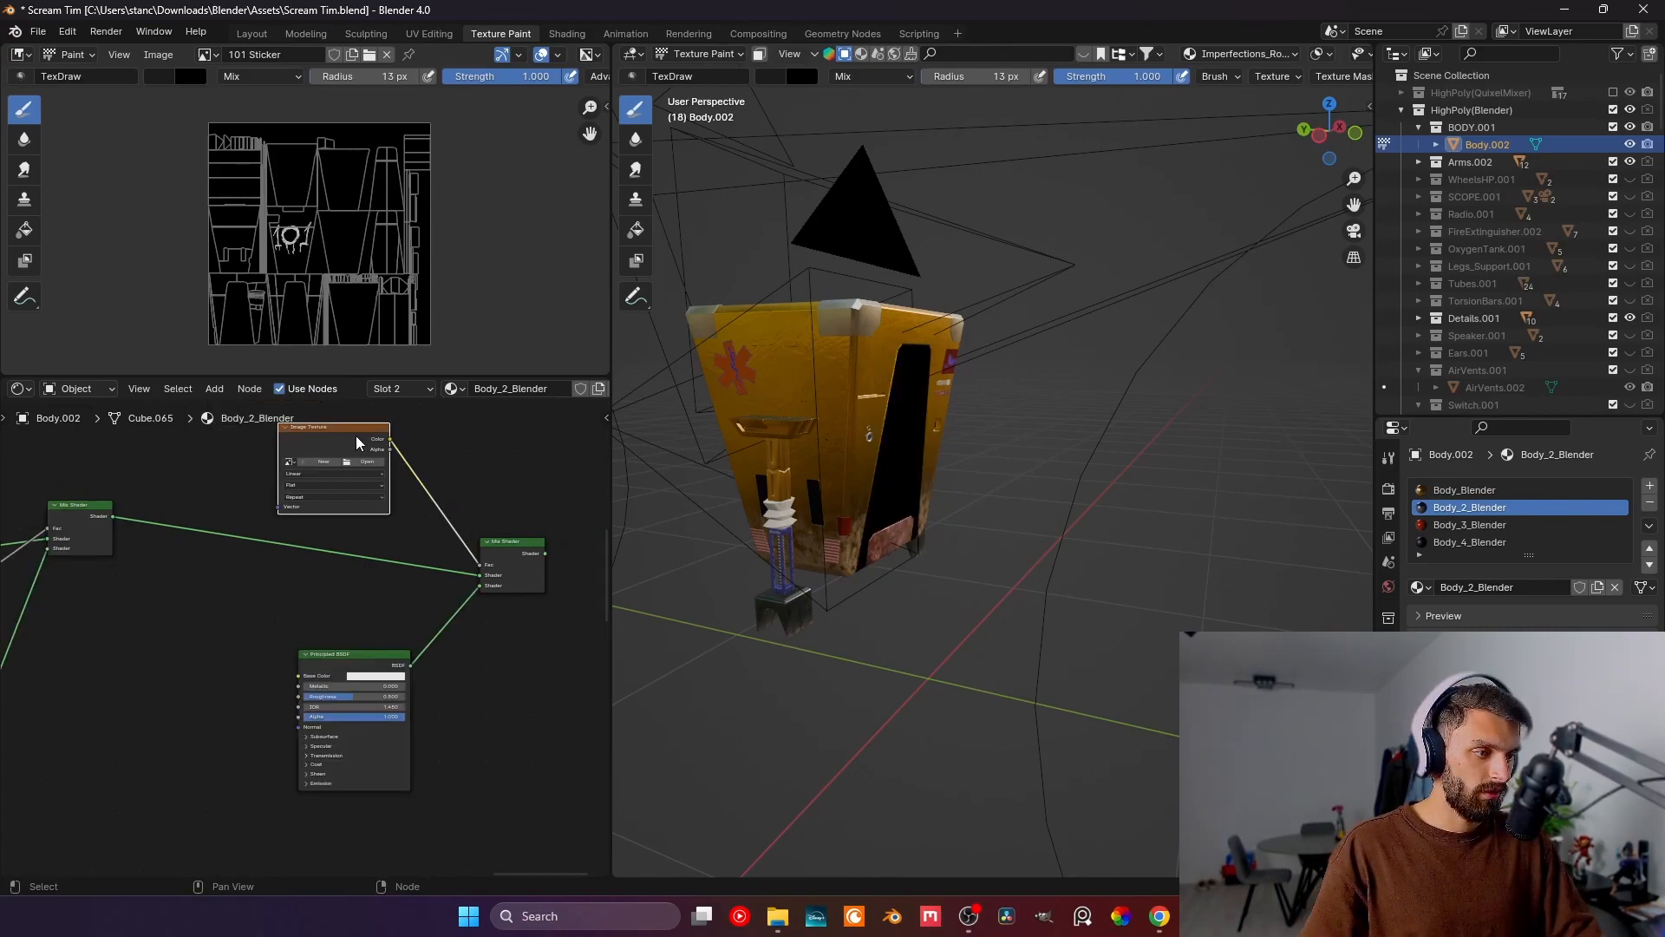
# - Reposition the Image Texture node and branch its Color through reroute points into the new Principled BSDF's Roughness input
pyautogui.moveTo(356, 436); pyautogui.dragTo(239, 425)
pyautogui.moveTo(237, 429); pyautogui.dragTo(241, 474)
pyautogui.moveTo(323, 505); pyautogui.dragTo(299, 774)
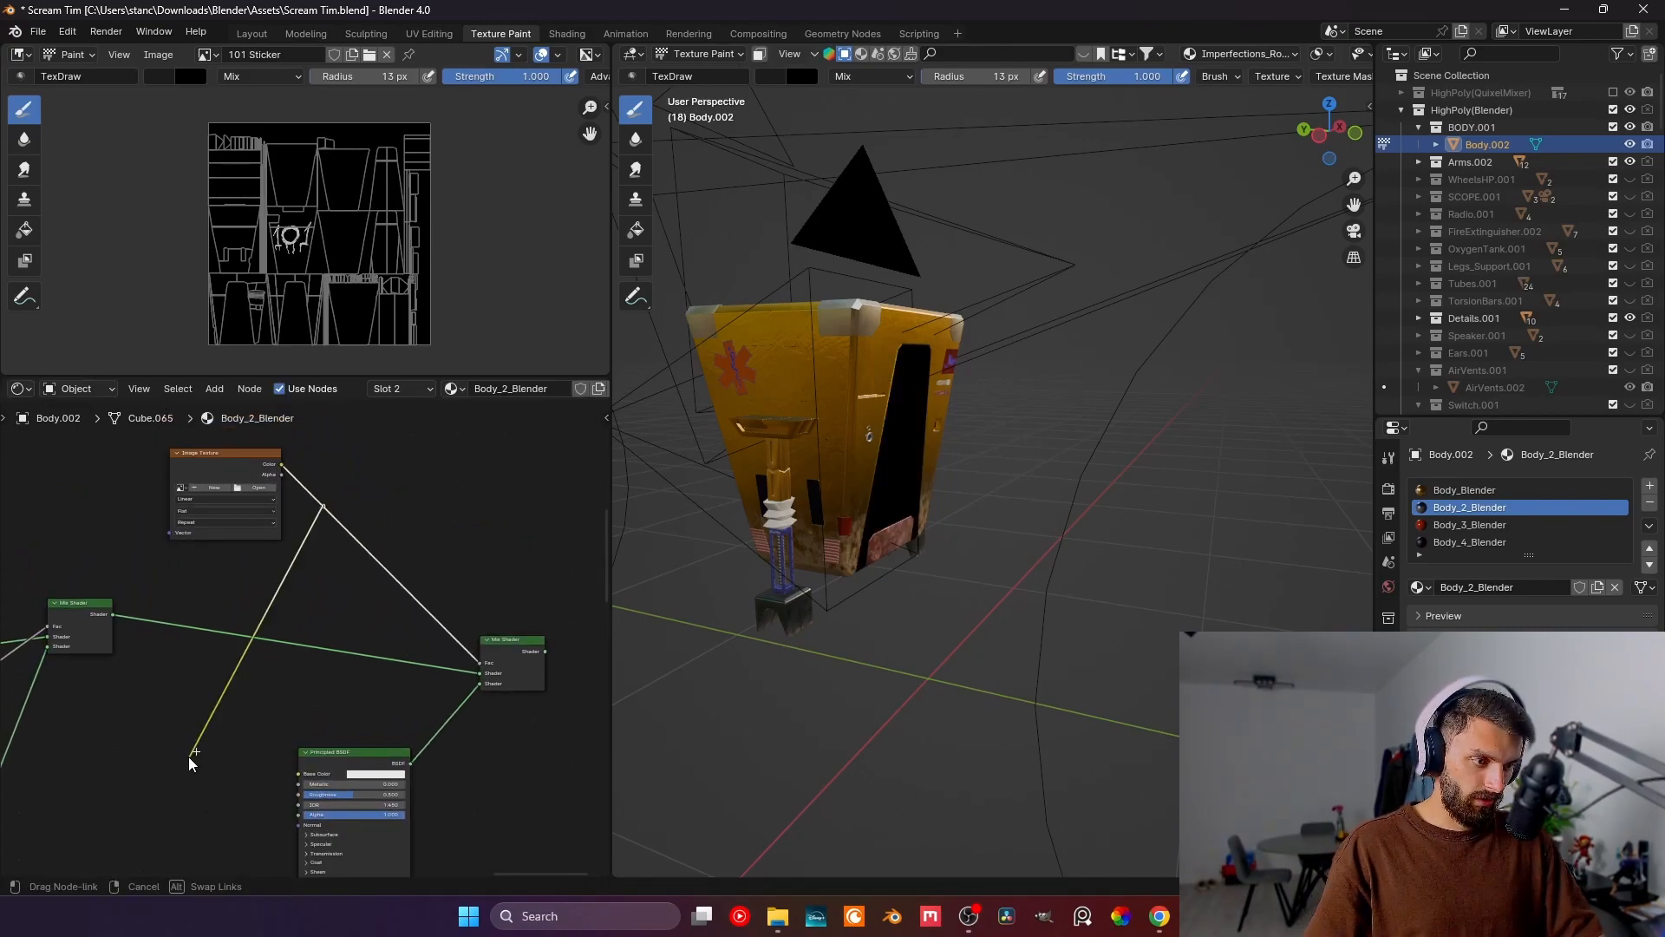
pyautogui.keyDown('shift'); pyautogui.moveTo(325, 704); pyautogui.dragTo(298, 720, button='right'); pyautogui.keyUp('shift')
pyautogui.click(302, 720)
pyautogui.moveTo(302, 720); pyautogui.dragTo(81, 780)
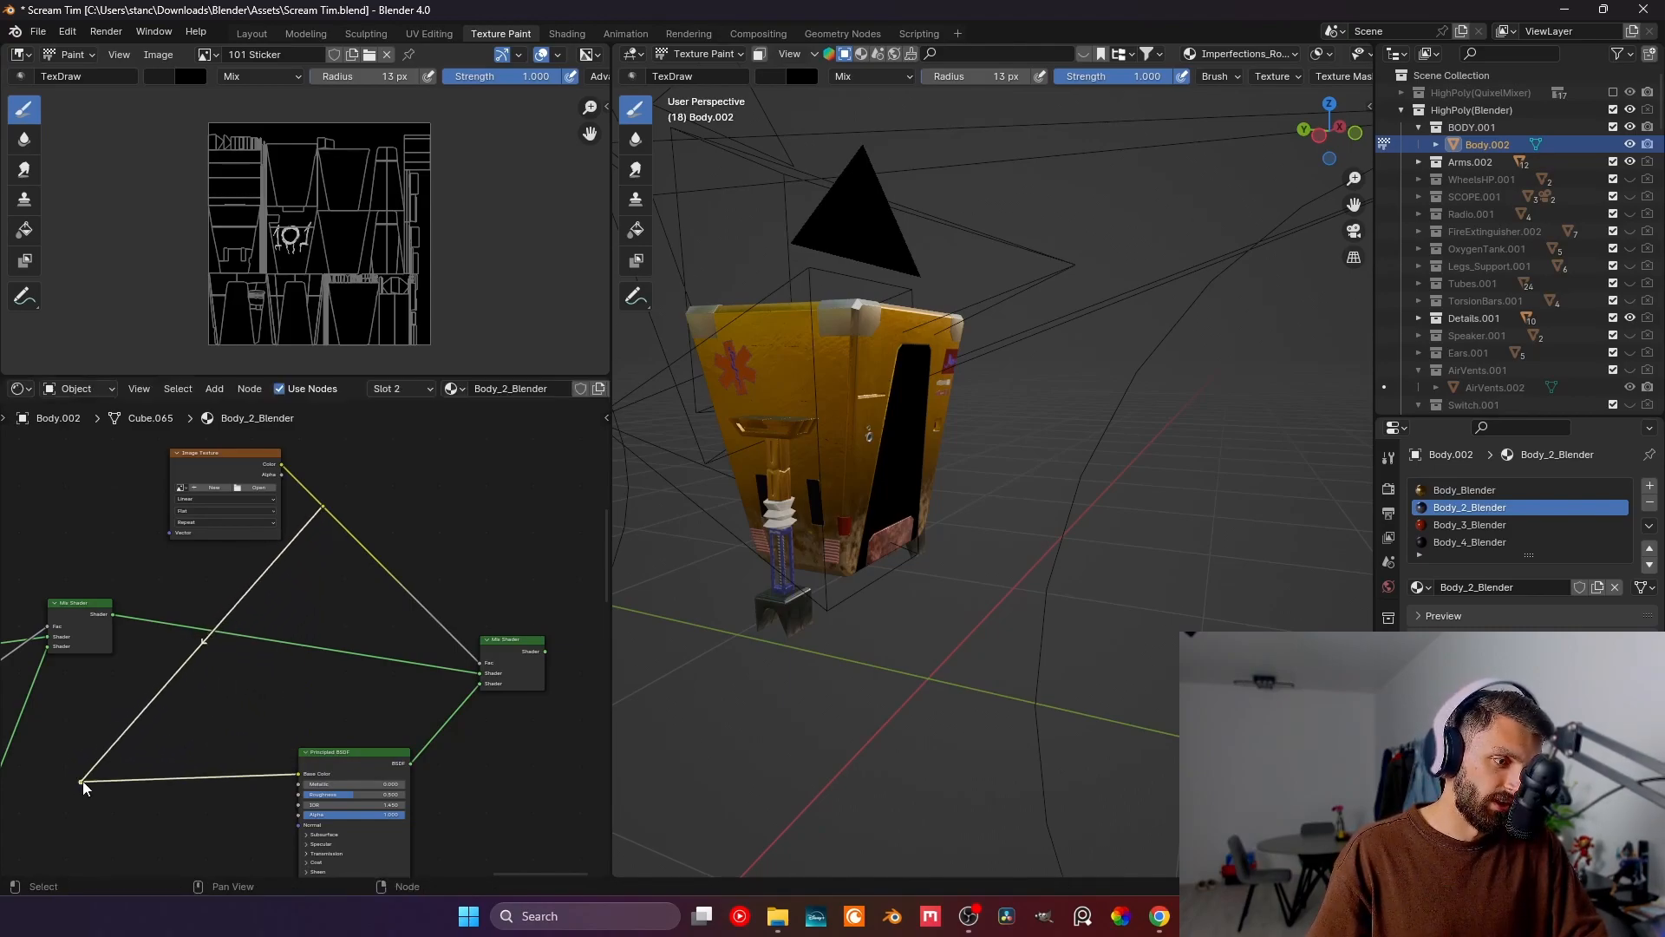
pyautogui.moveTo(283, 799); pyautogui.dragTo(364, 699, button='middle')
pyautogui.moveTo(381, 685)
pyautogui.mouseDown()
pyautogui.moveTo(379, 732)
pyautogui.moveTo(382, 713)
pyautogui.mouseUp()
# - Create a blank black image named Damage+Rust in the Image Texture node, with width and height set to 1024*2 px
pyautogui.moveTo(249, 649); pyautogui.dragTo(264, 721, button='middle')
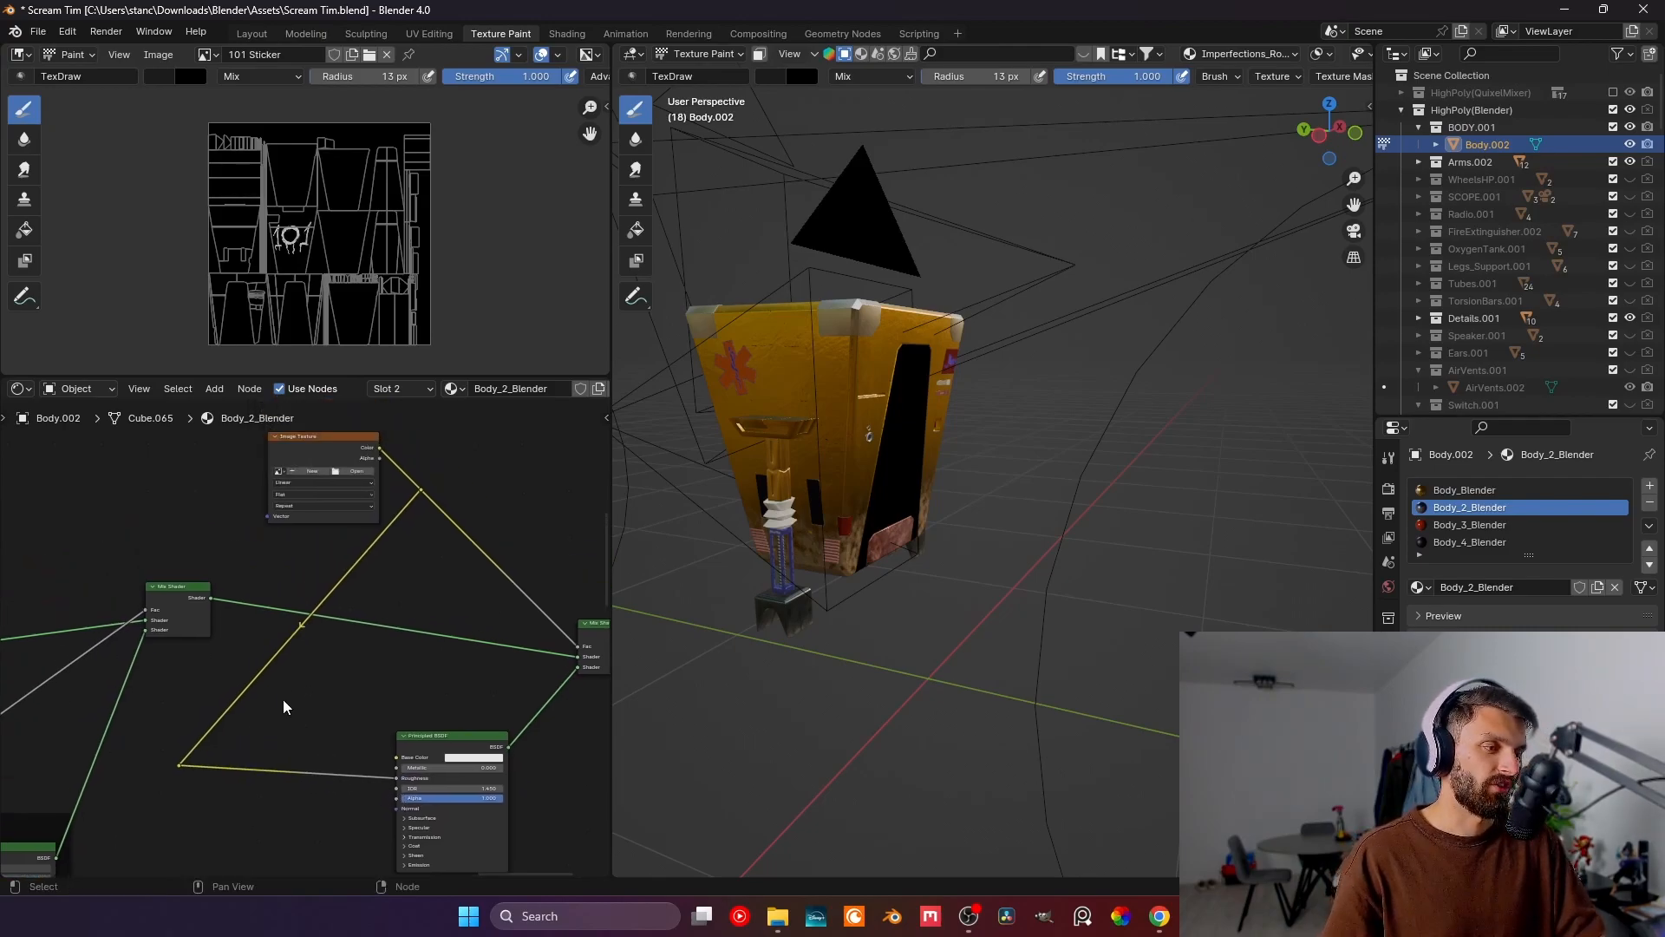
pyautogui.moveTo(378, 718); pyautogui.dragTo(299, 765, button='middle')
pyautogui.moveTo(240, 502); pyautogui.dragTo(221, 509)
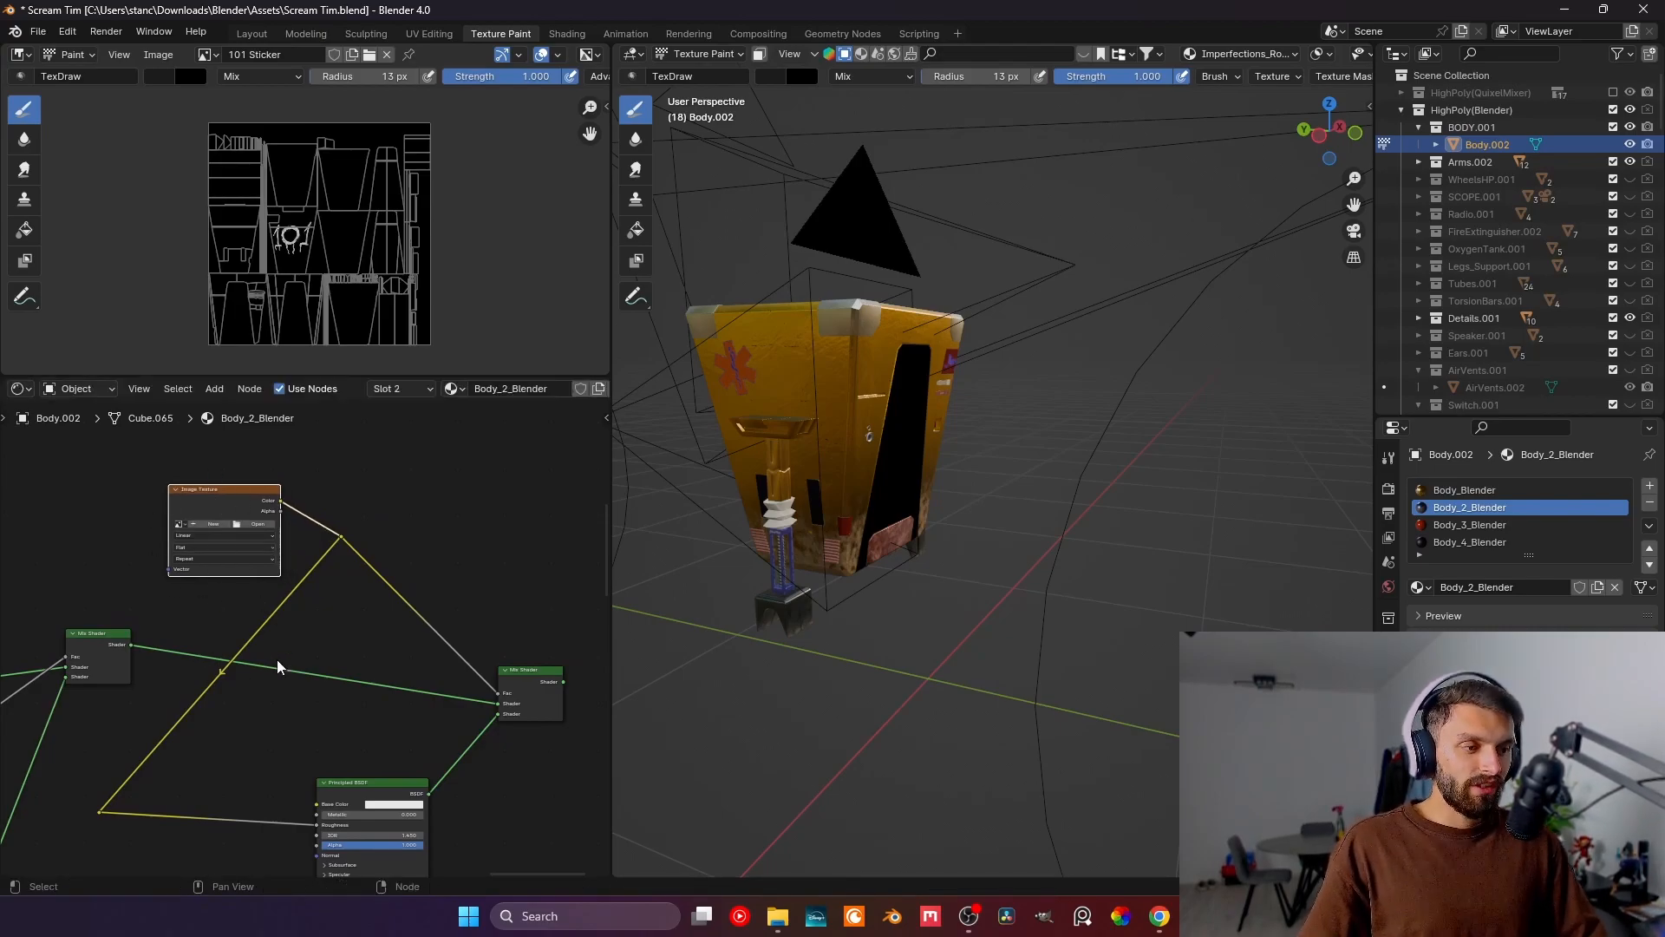
pyautogui.click(208, 521)
pyautogui.click(216, 553)
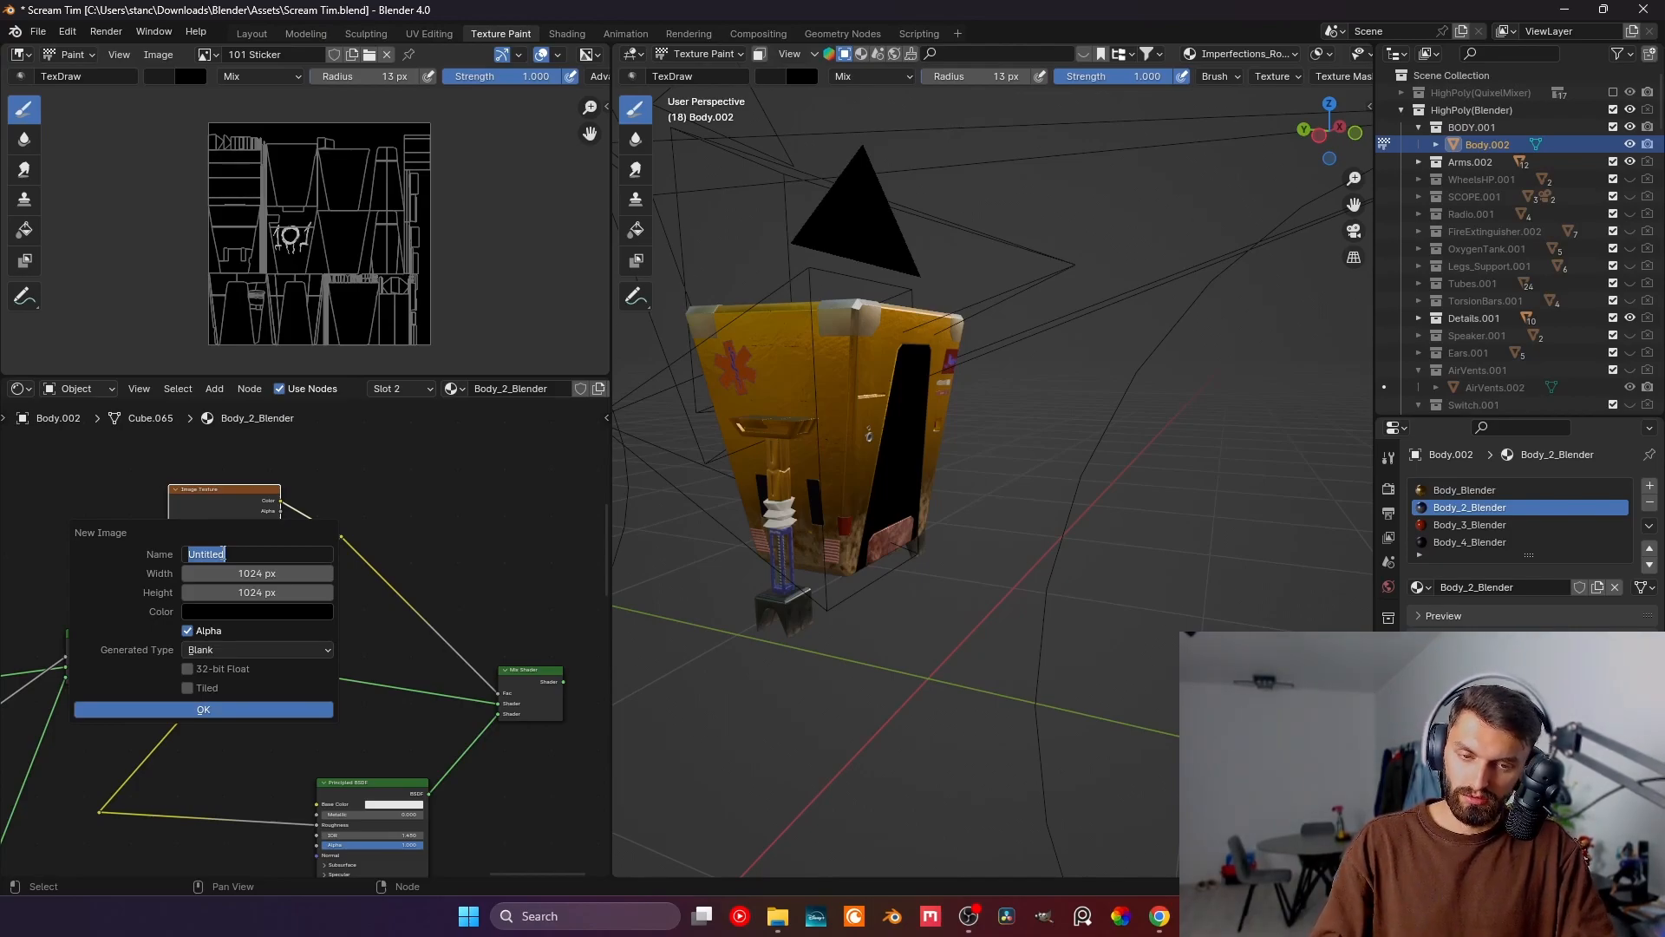
pyautogui.write('D')
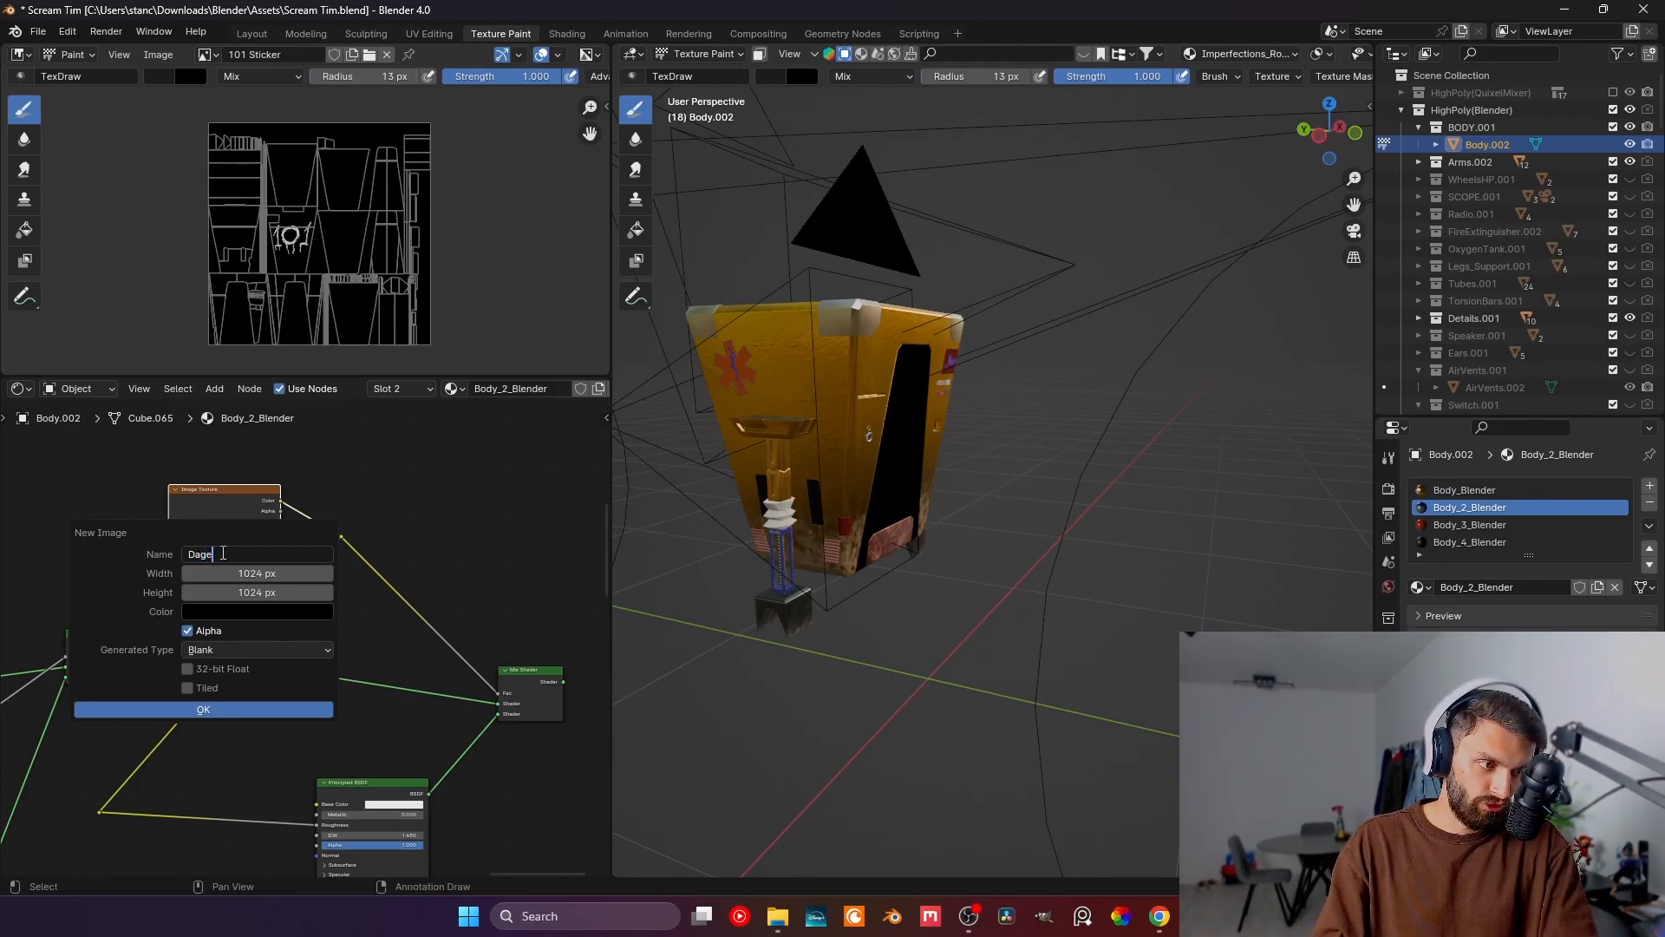
pyautogui.write('amage_')
pyautogui.press('Return')
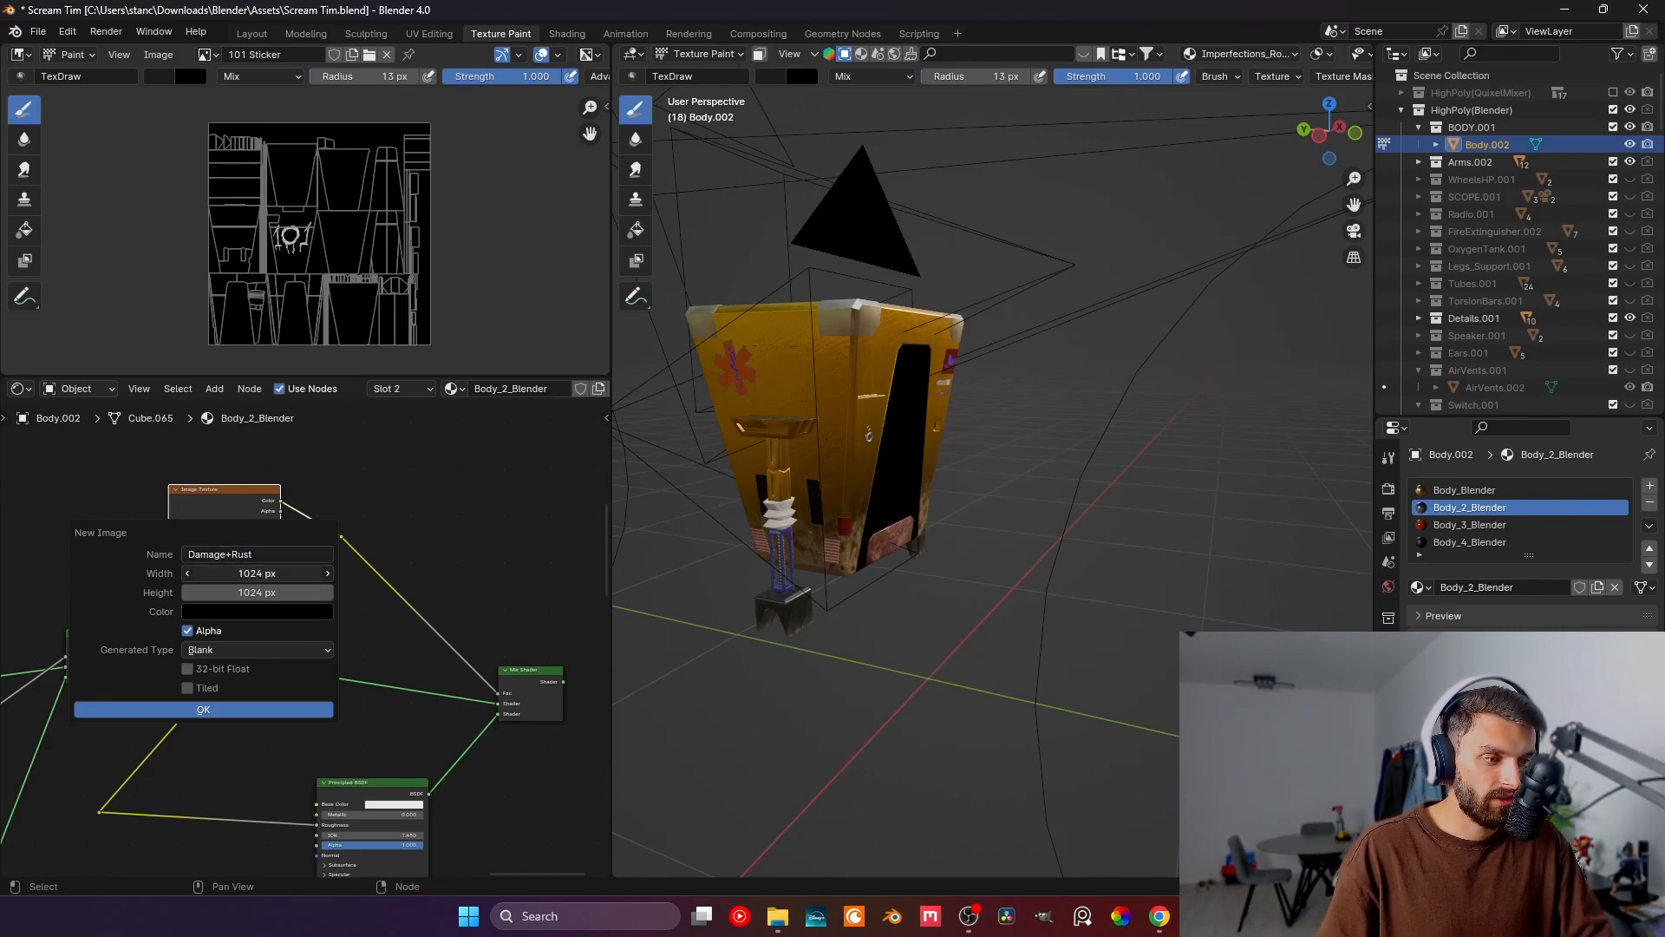
pyautogui.moveTo(253, 567); pyautogui.dragTo(253, 593)
pyautogui.click(254, 565)
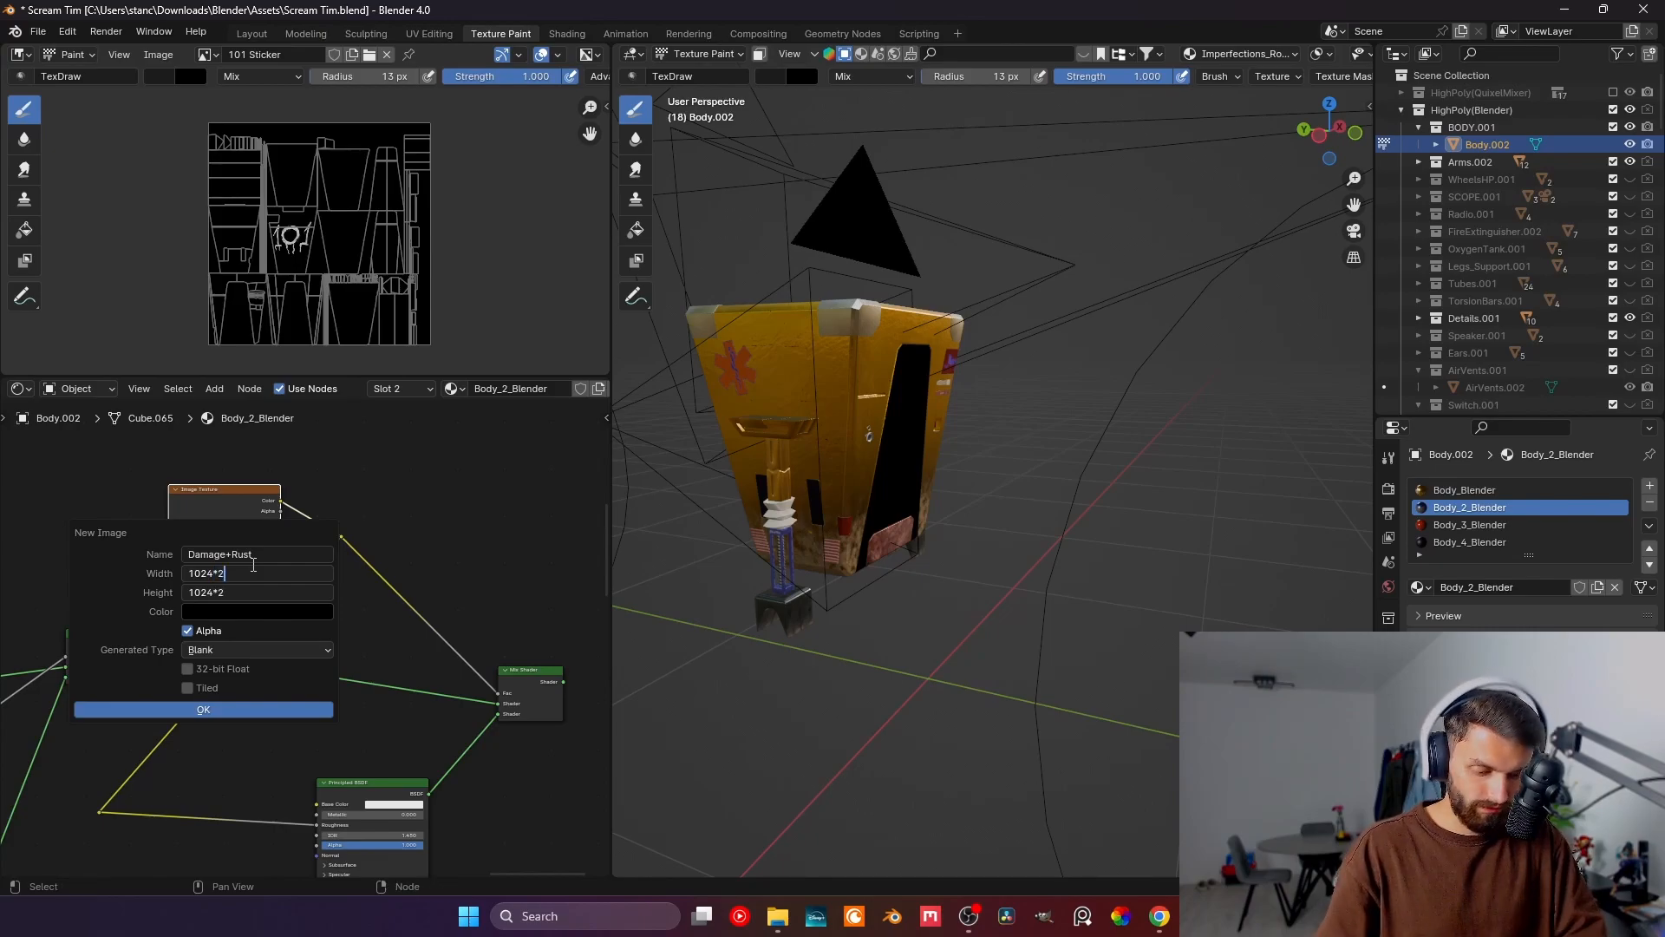
pyautogui.press('Return')
pyautogui.click(236, 709)
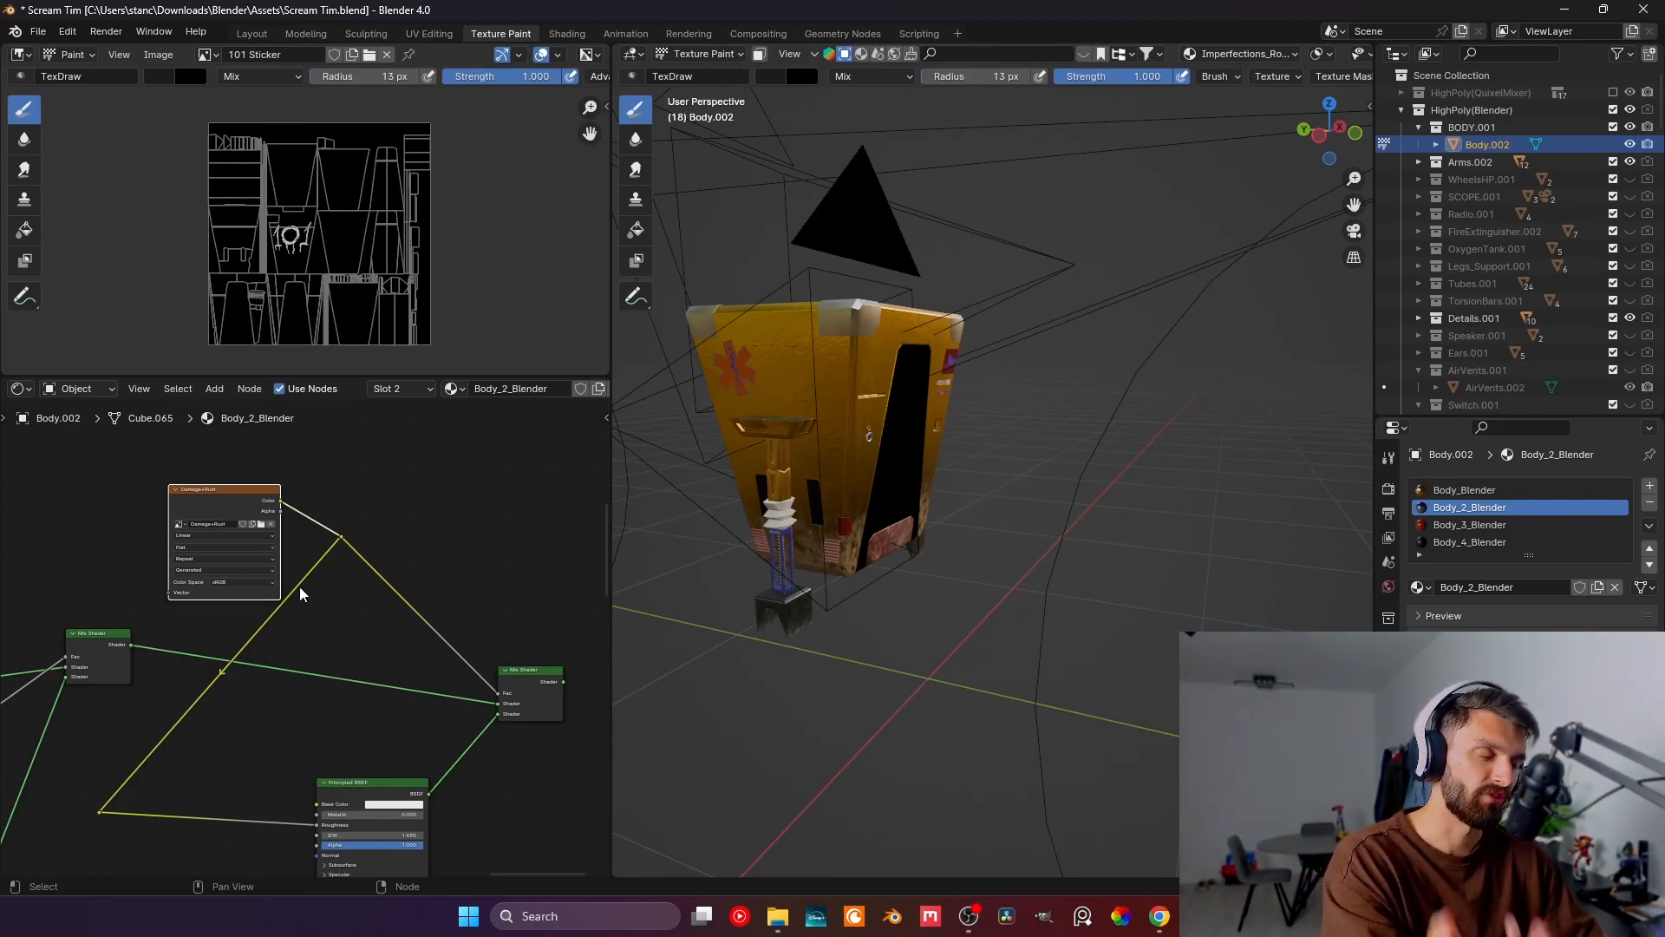
# - Reposition the Damage+Rust texture node and the lower reroute point beside the Principled BSDF to tidy the links
pyautogui.moveTo(216, 508); pyautogui.dragTo(190, 505)
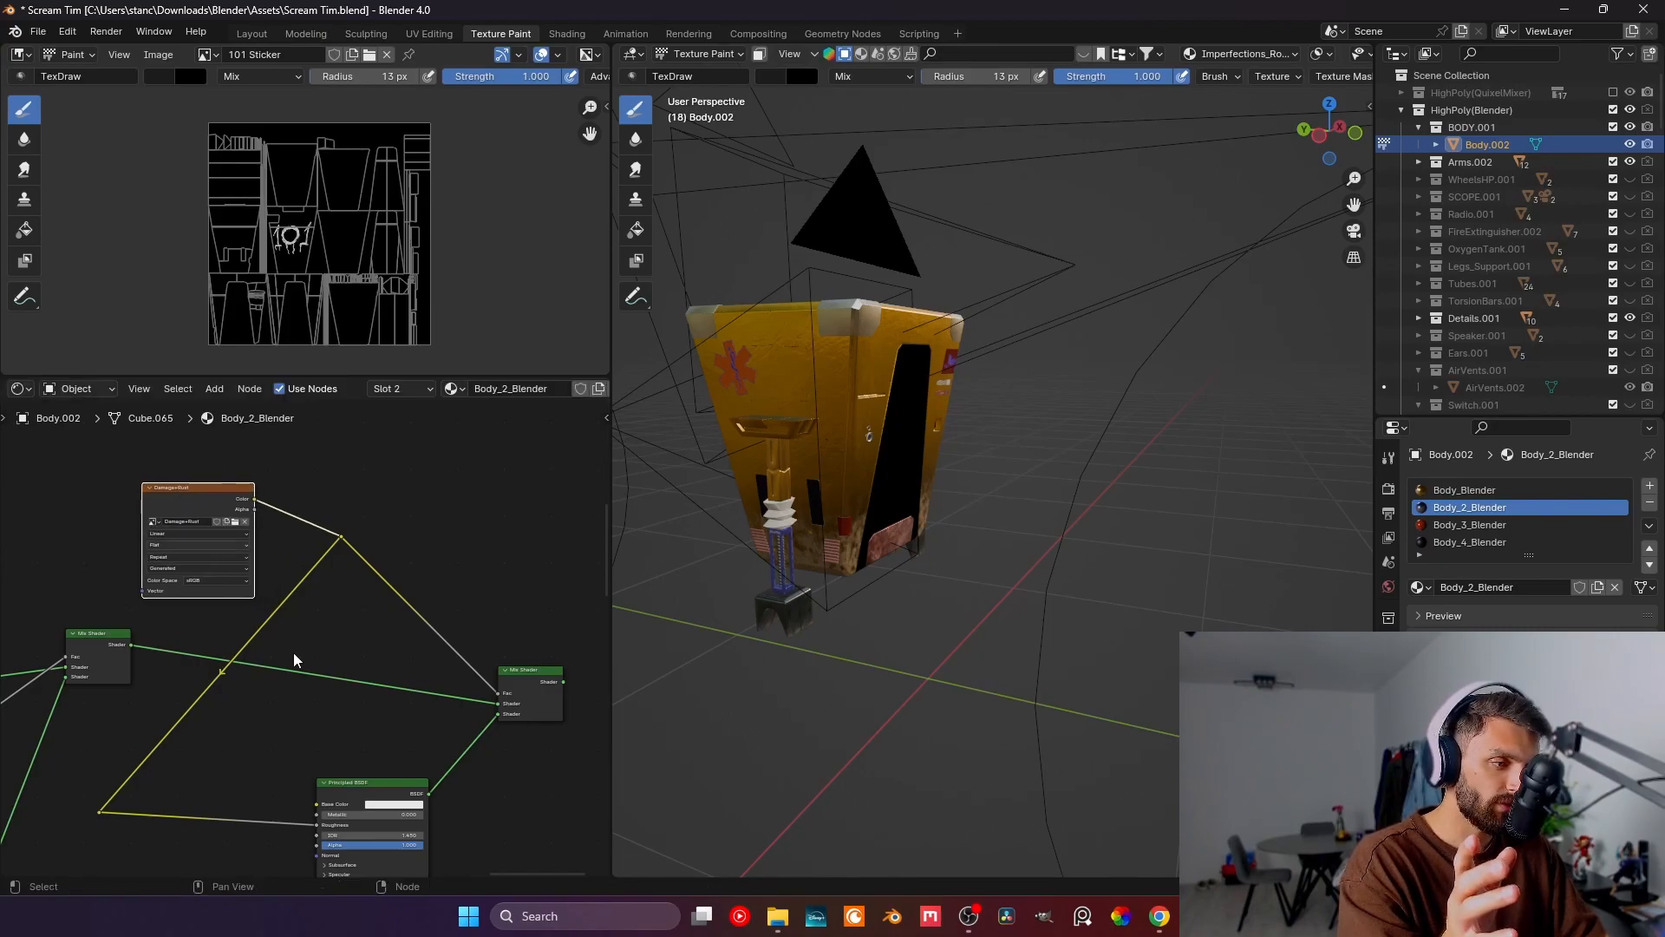
pyautogui.moveTo(299, 693); pyautogui.dragTo(402, 598, button='middle')
pyautogui.moveTo(205, 716); pyautogui.dragTo(147, 691)
pyautogui.press('g')
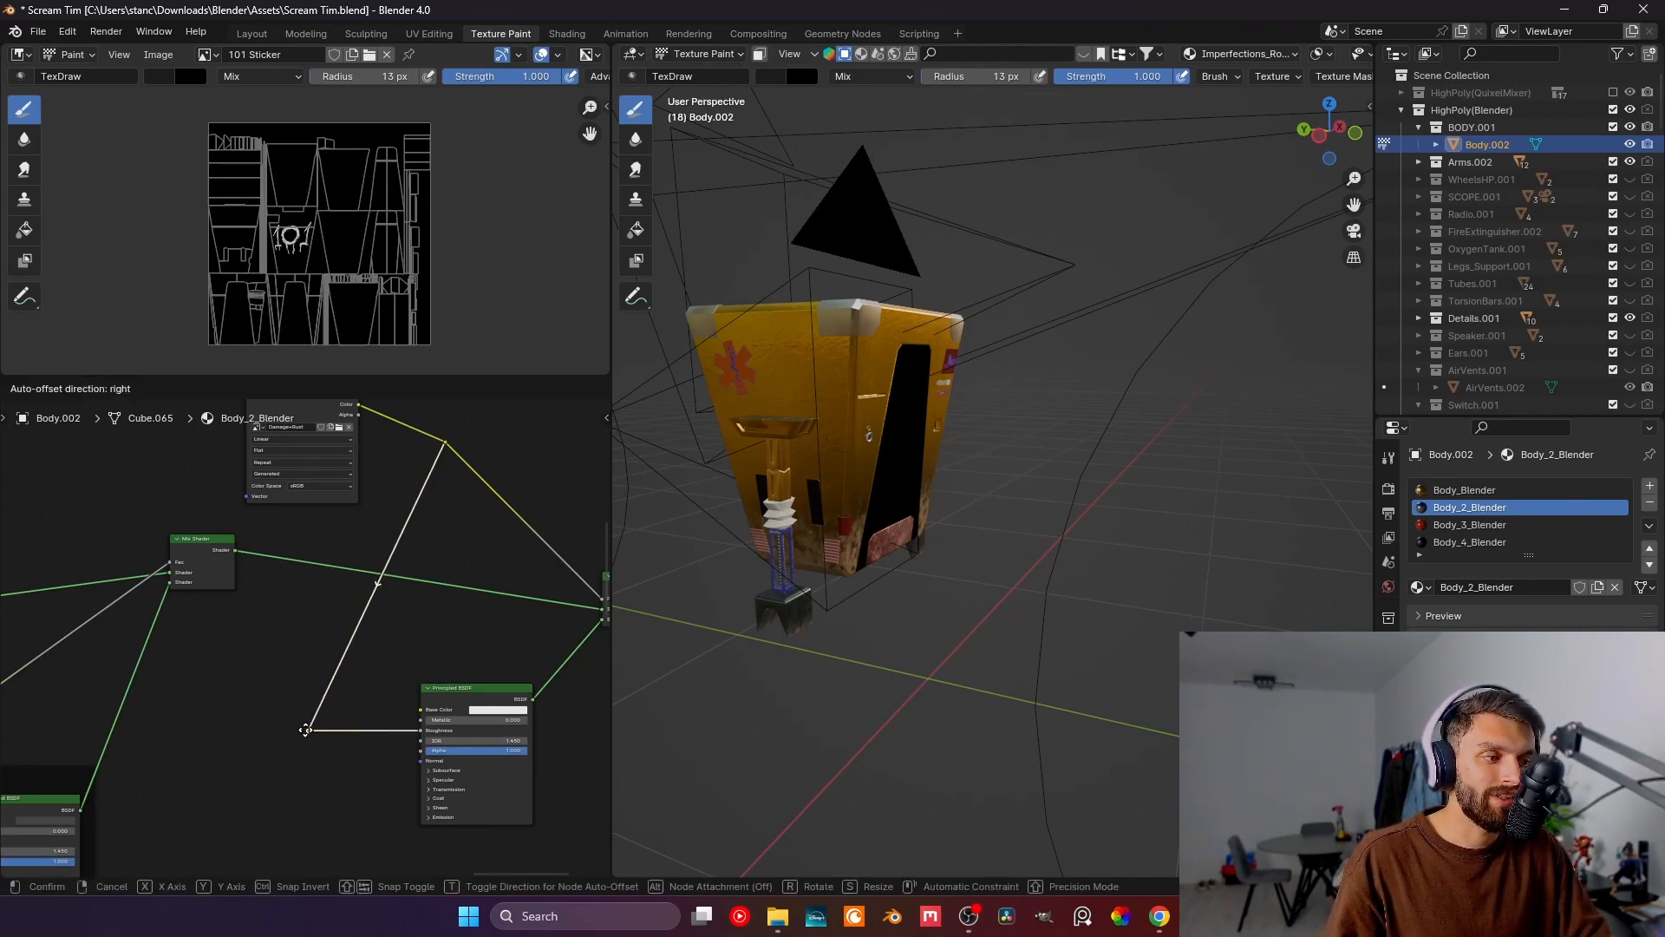
pyautogui.click(294, 730)
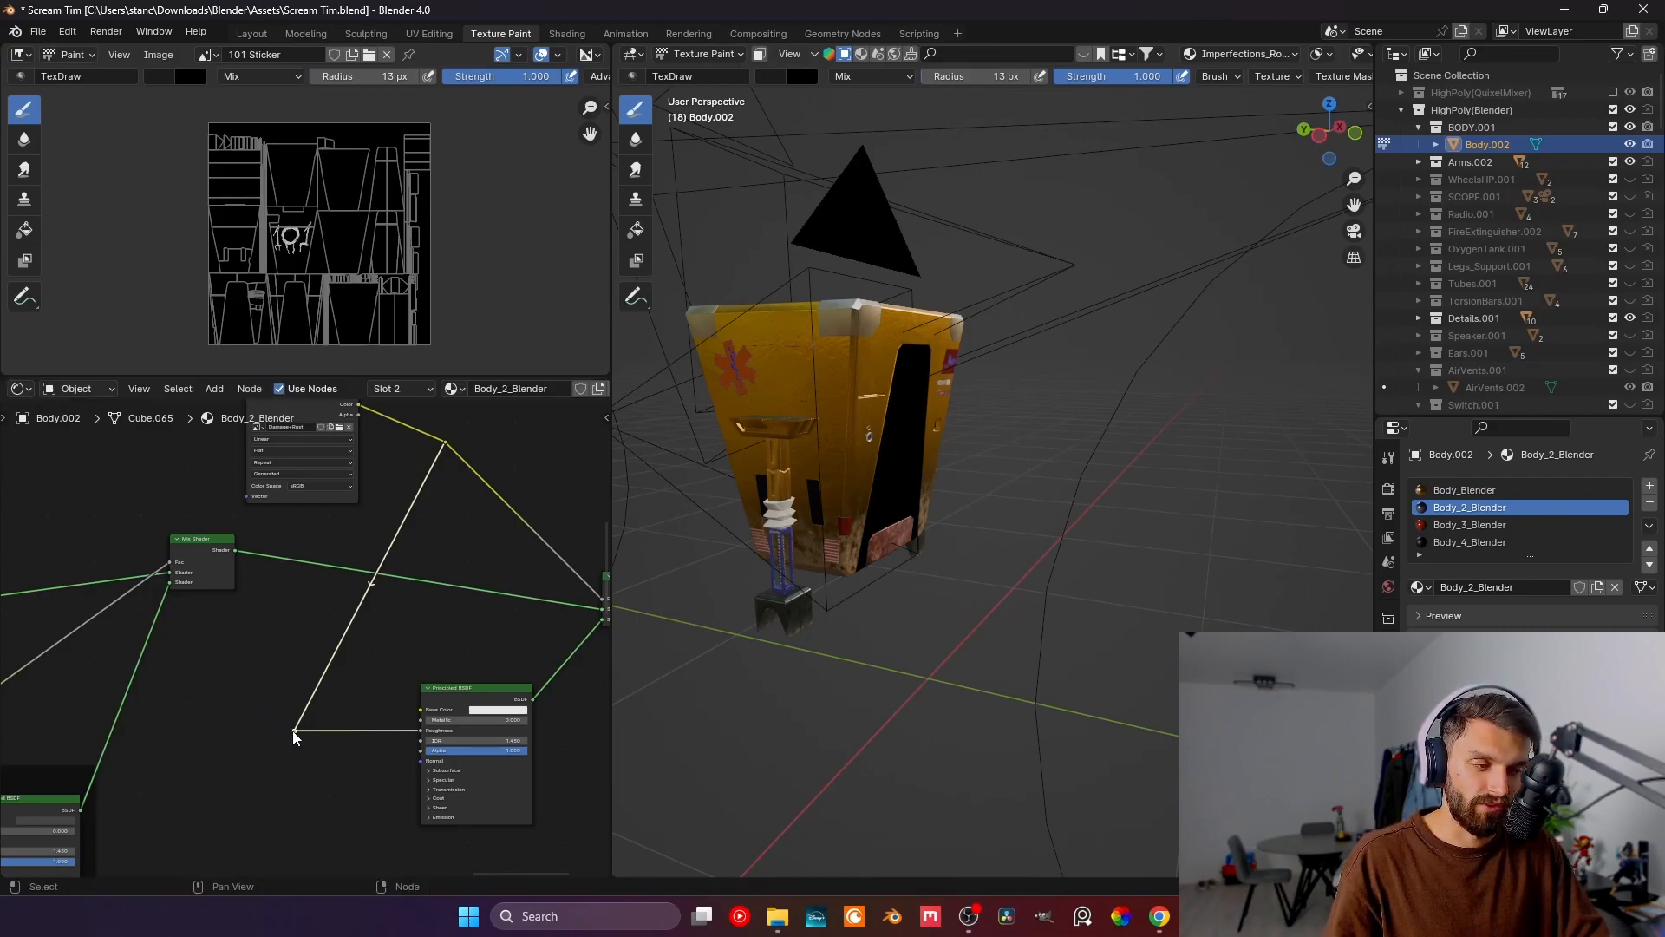
# - Add a Bump node below the lower reroute point, next to the new Principled BSDF
pyautogui.click(294, 763)
pyautogui.hotkey('shift', 'a')
pyautogui.click(260, 658)
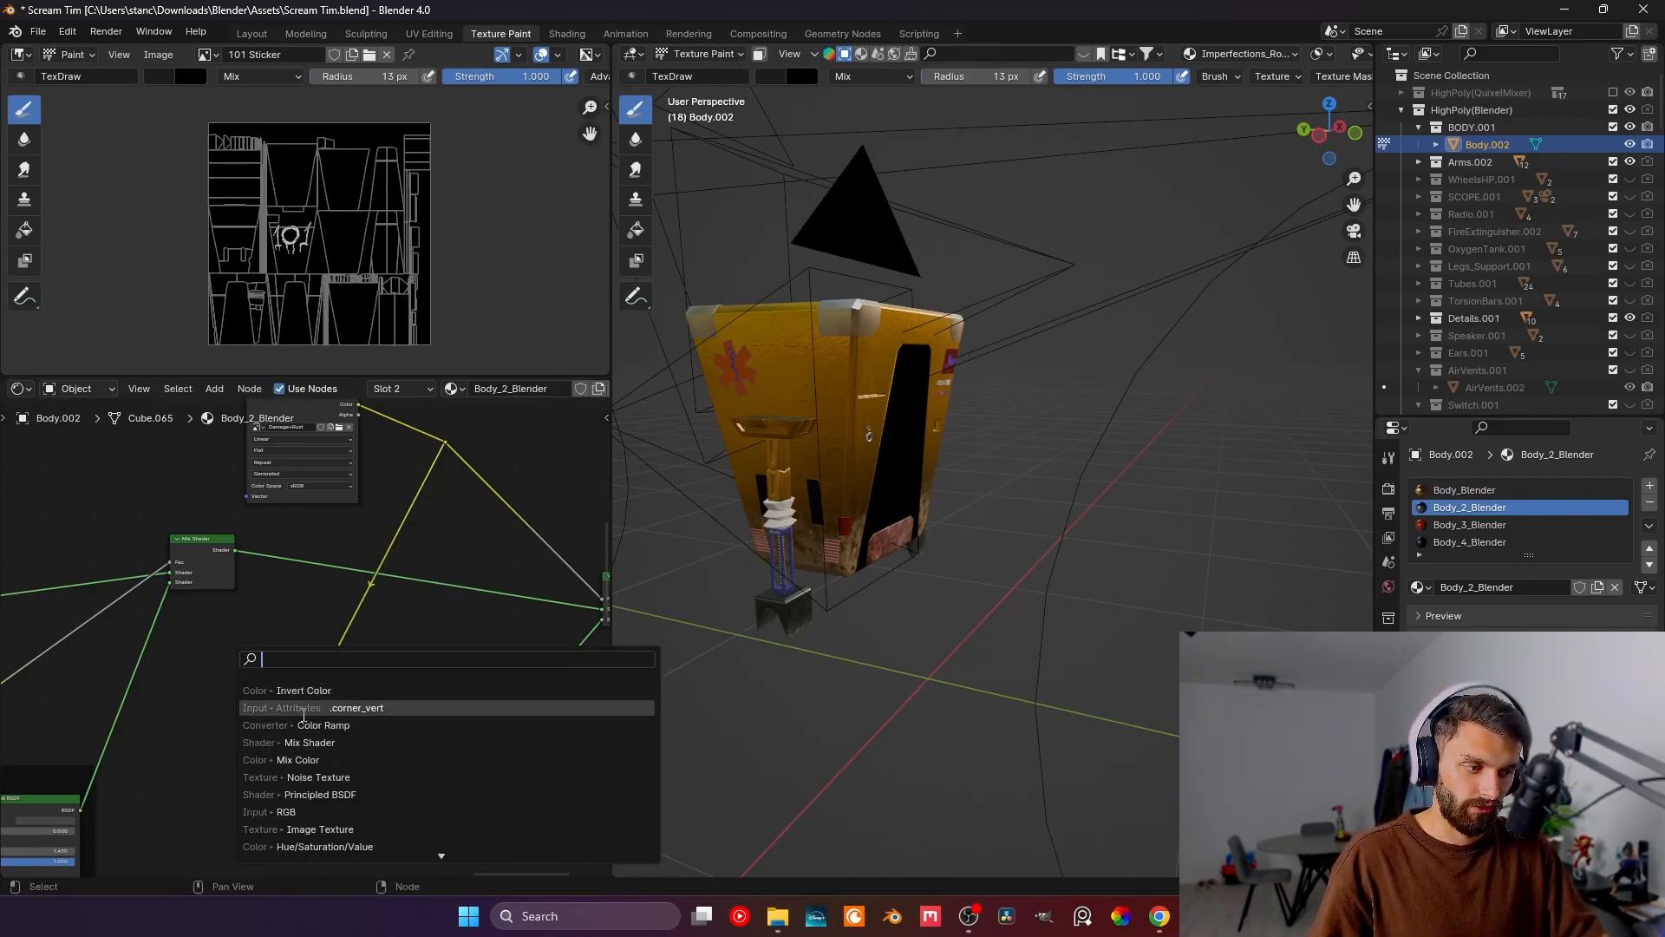
pyautogui.write('bump')
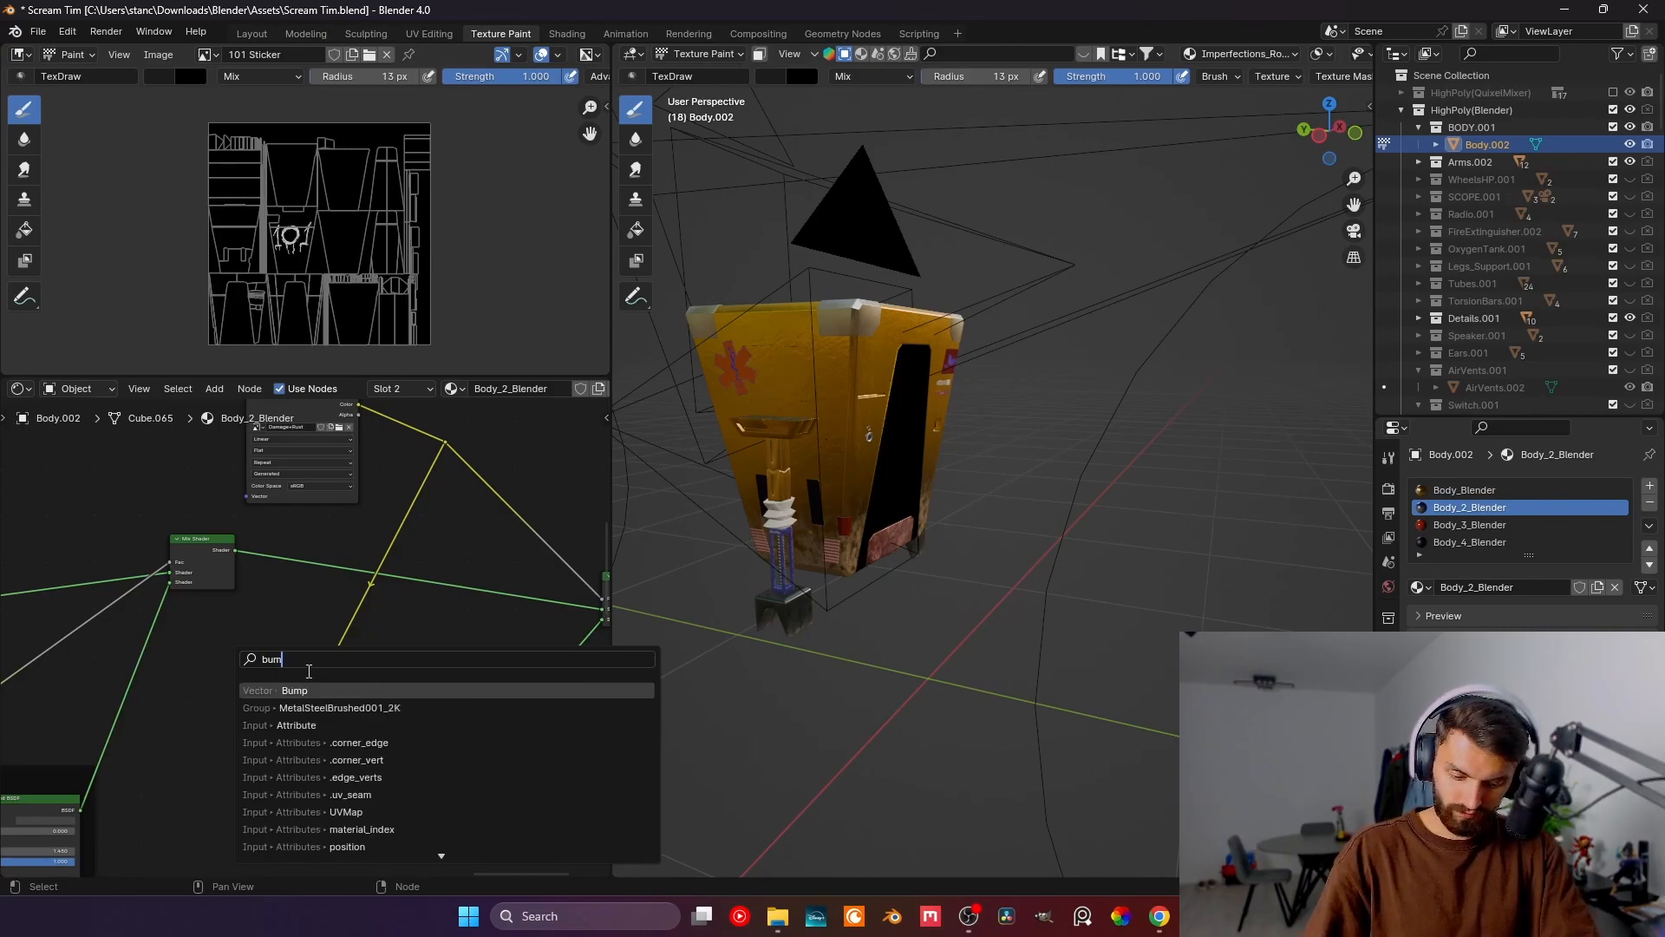
pyautogui.click(283, 688)
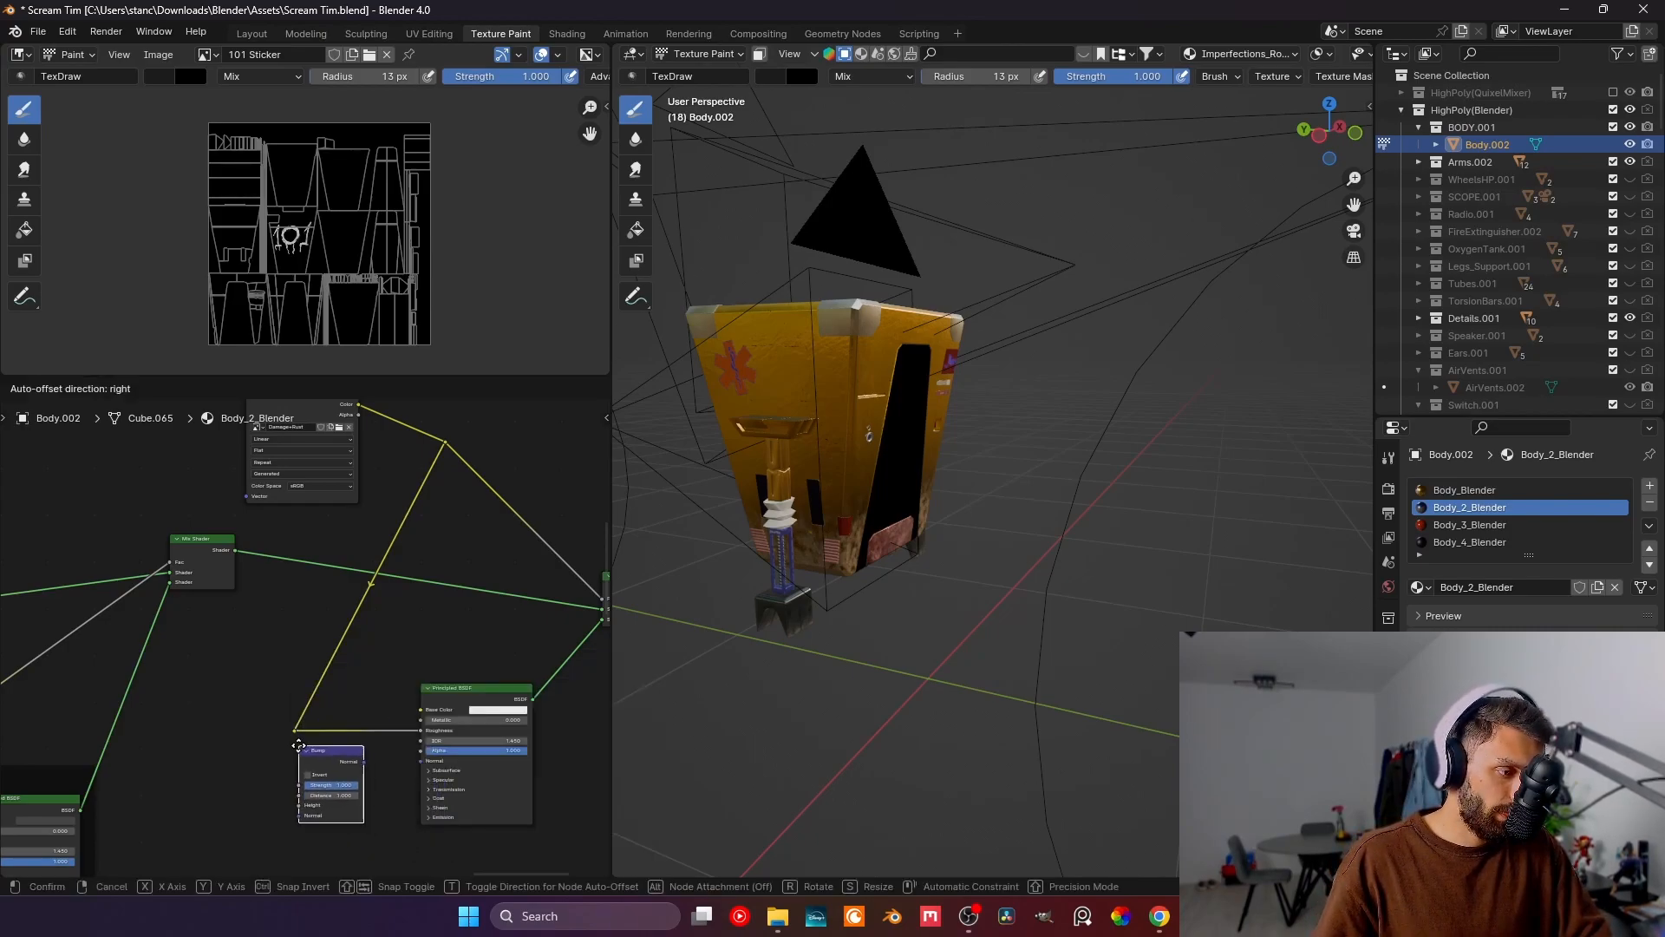
pyautogui.click(331, 781)
# - Enable the Screencast Keys overlay for the 3D viewport
pyautogui.press('n')
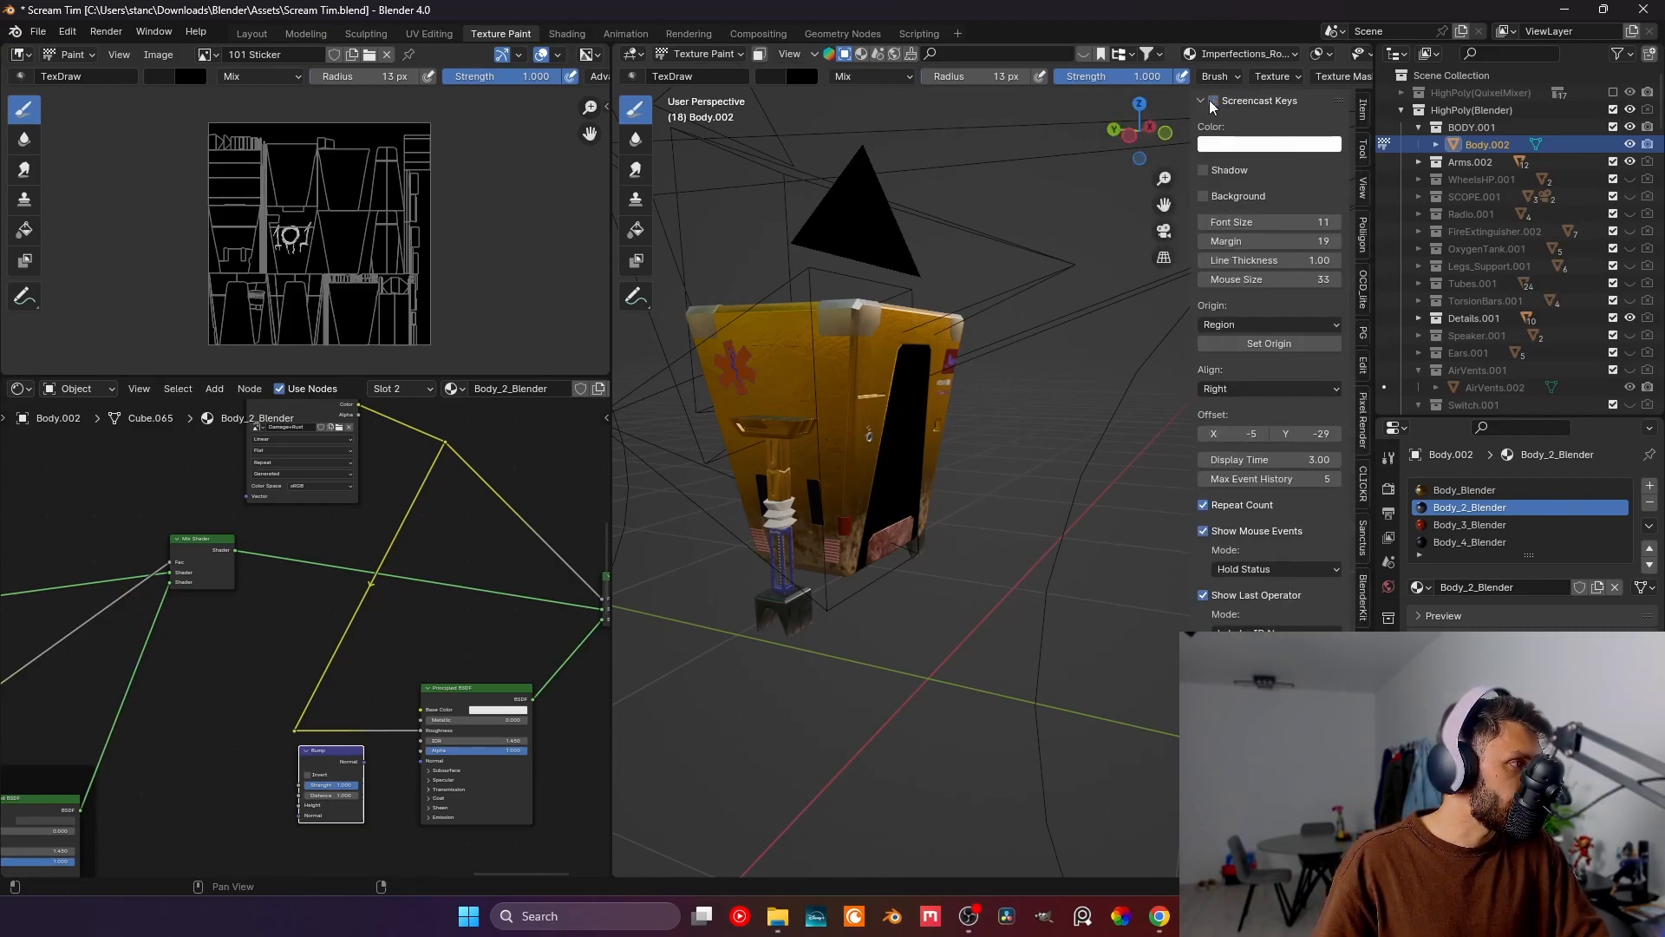
pyautogui.click(1214, 100)
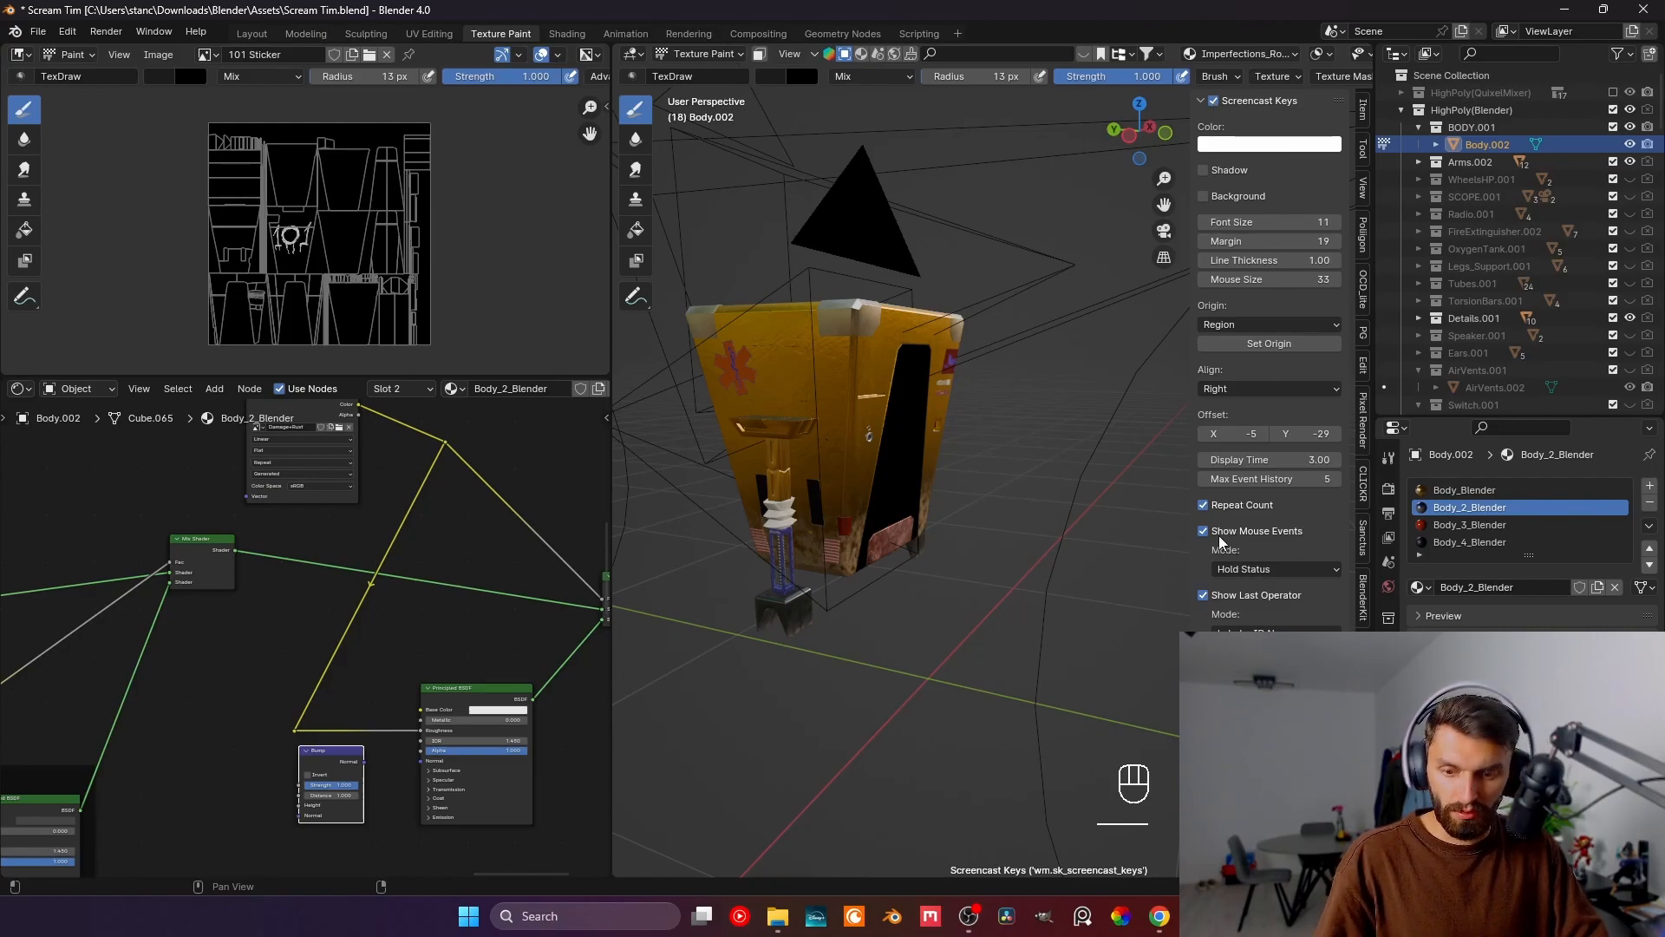
pyautogui.press('n')
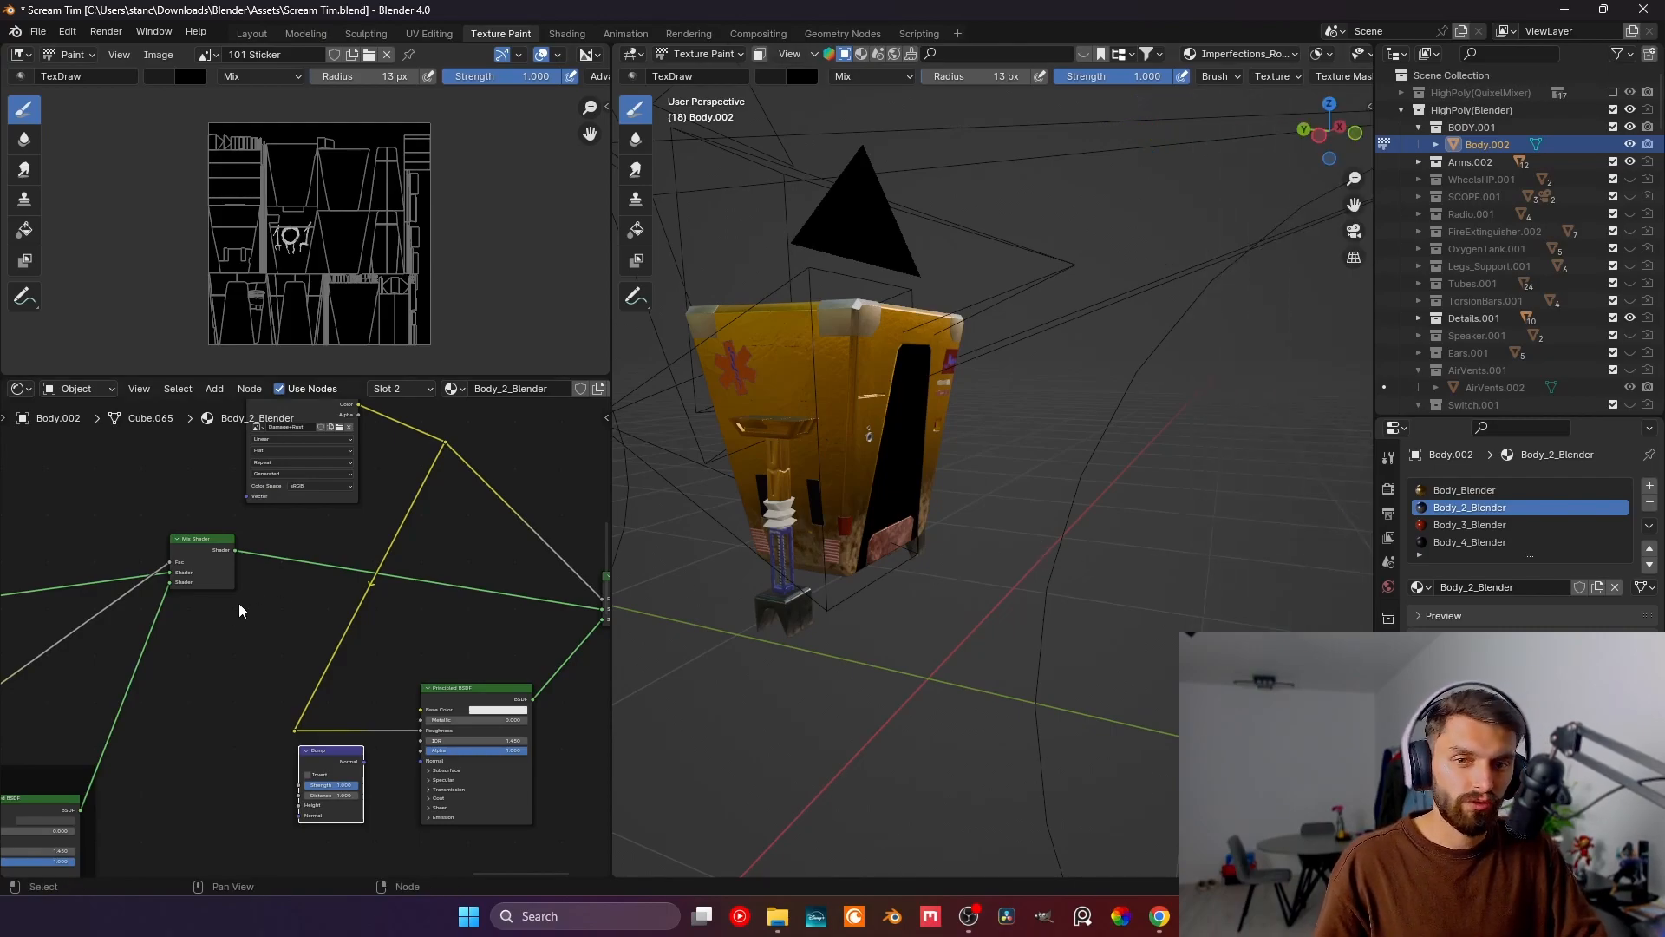
pyautogui.press('n')
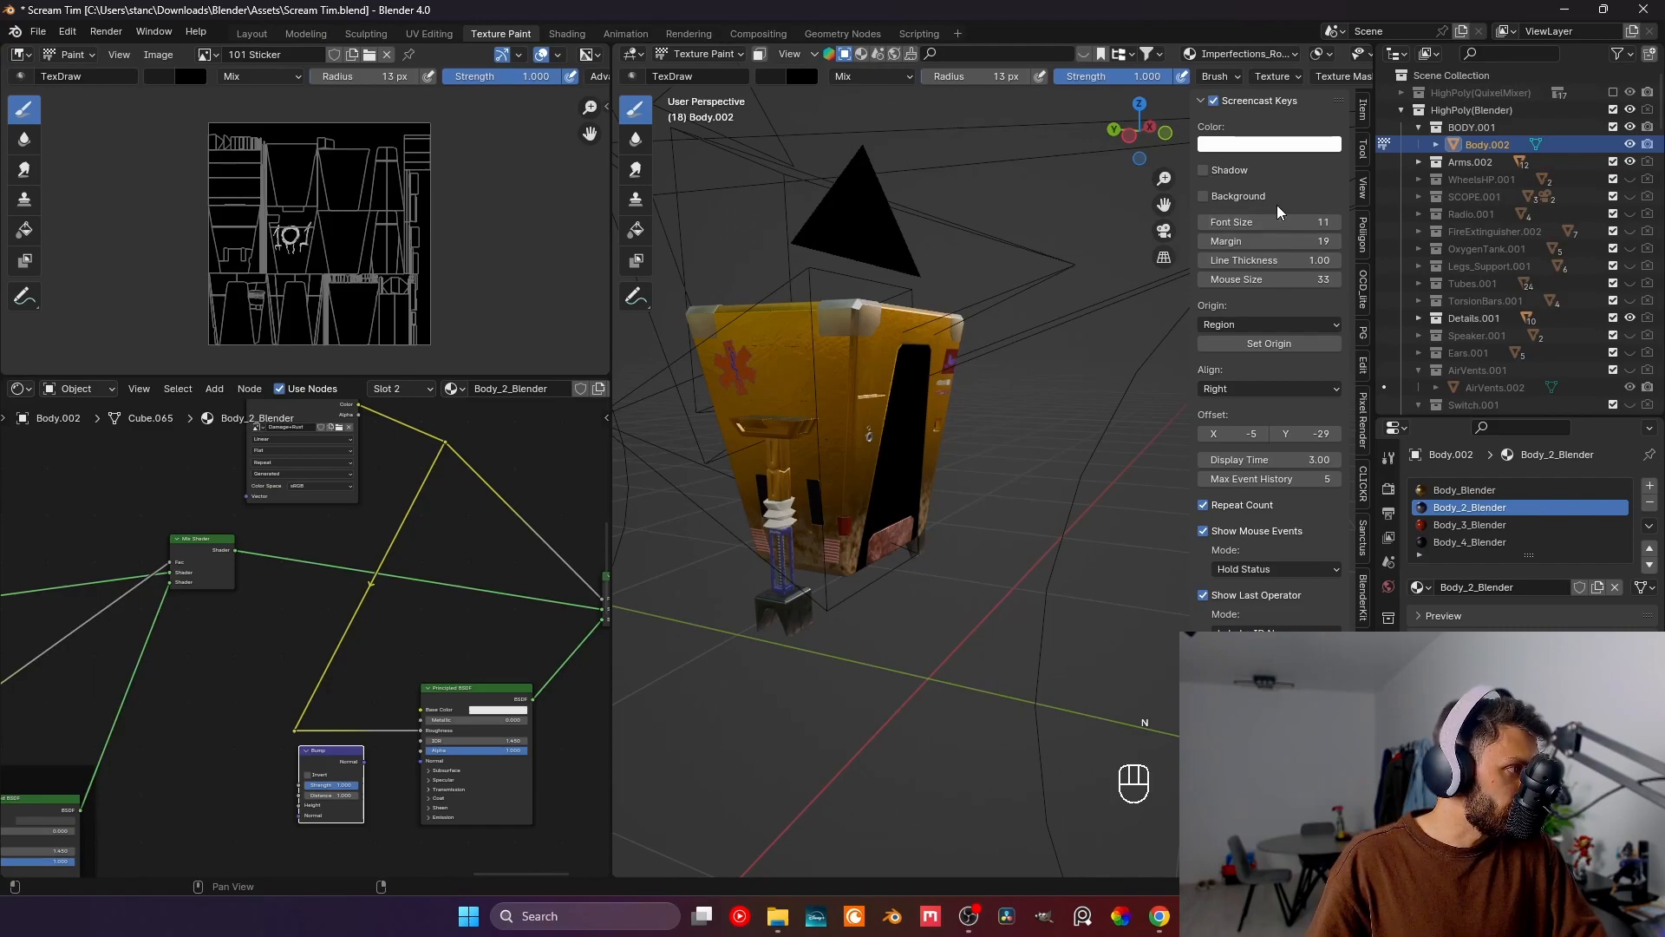
pyautogui.press('n')
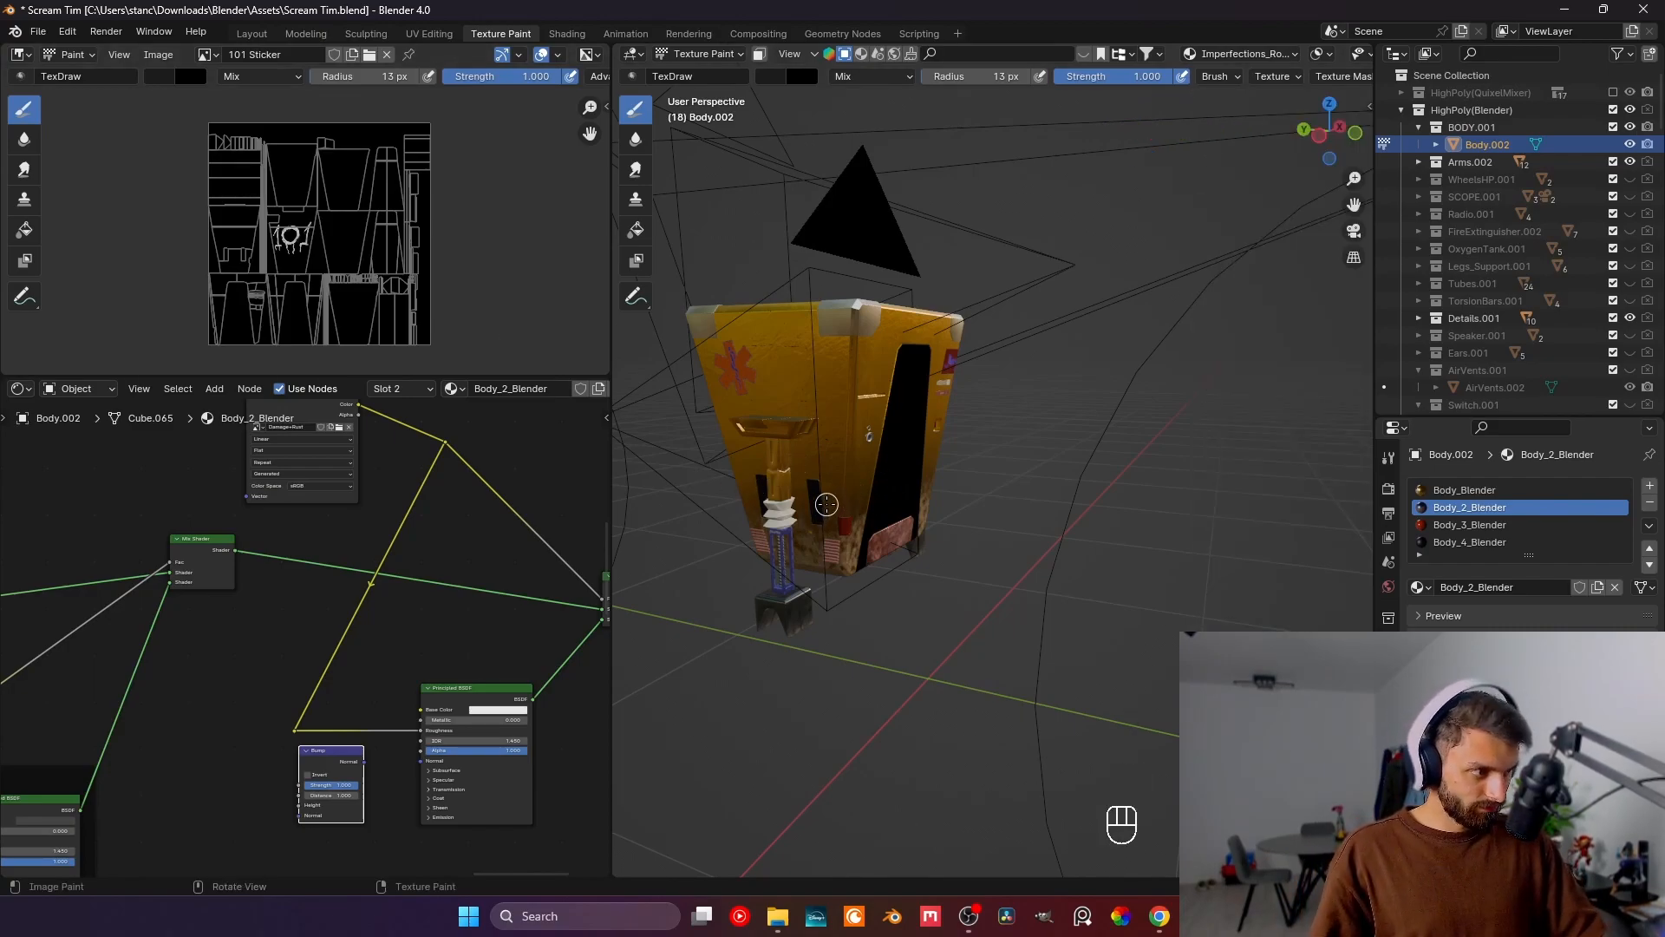
# - Link the lower reroute point to the Bump node's Height and the Bump's Normal to the new Principled BSDF's Normal input
pyautogui.moveTo(350, 730); pyautogui.dragTo(377, 649, button='middle')
pyautogui.moveTo(336, 627); pyautogui.dragTo(355, 702)
pyautogui.moveTo(423, 658); pyautogui.dragTo(468, 663)
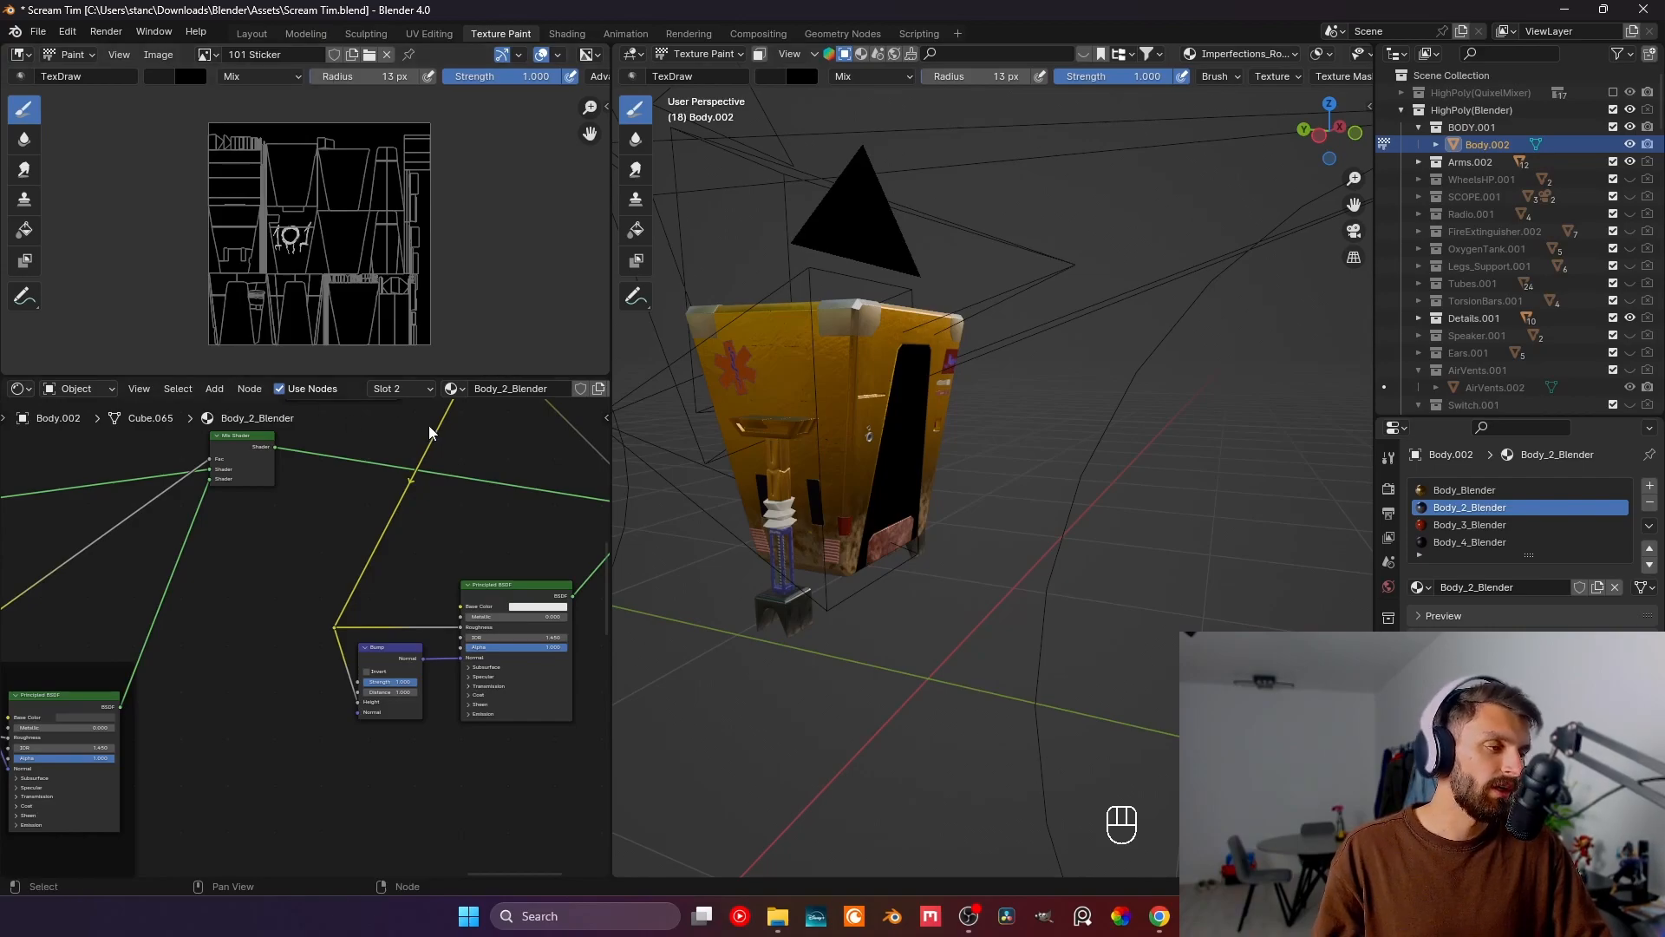
pyautogui.moveTo(410, 421); pyautogui.dragTo(355, 571, button='middle')
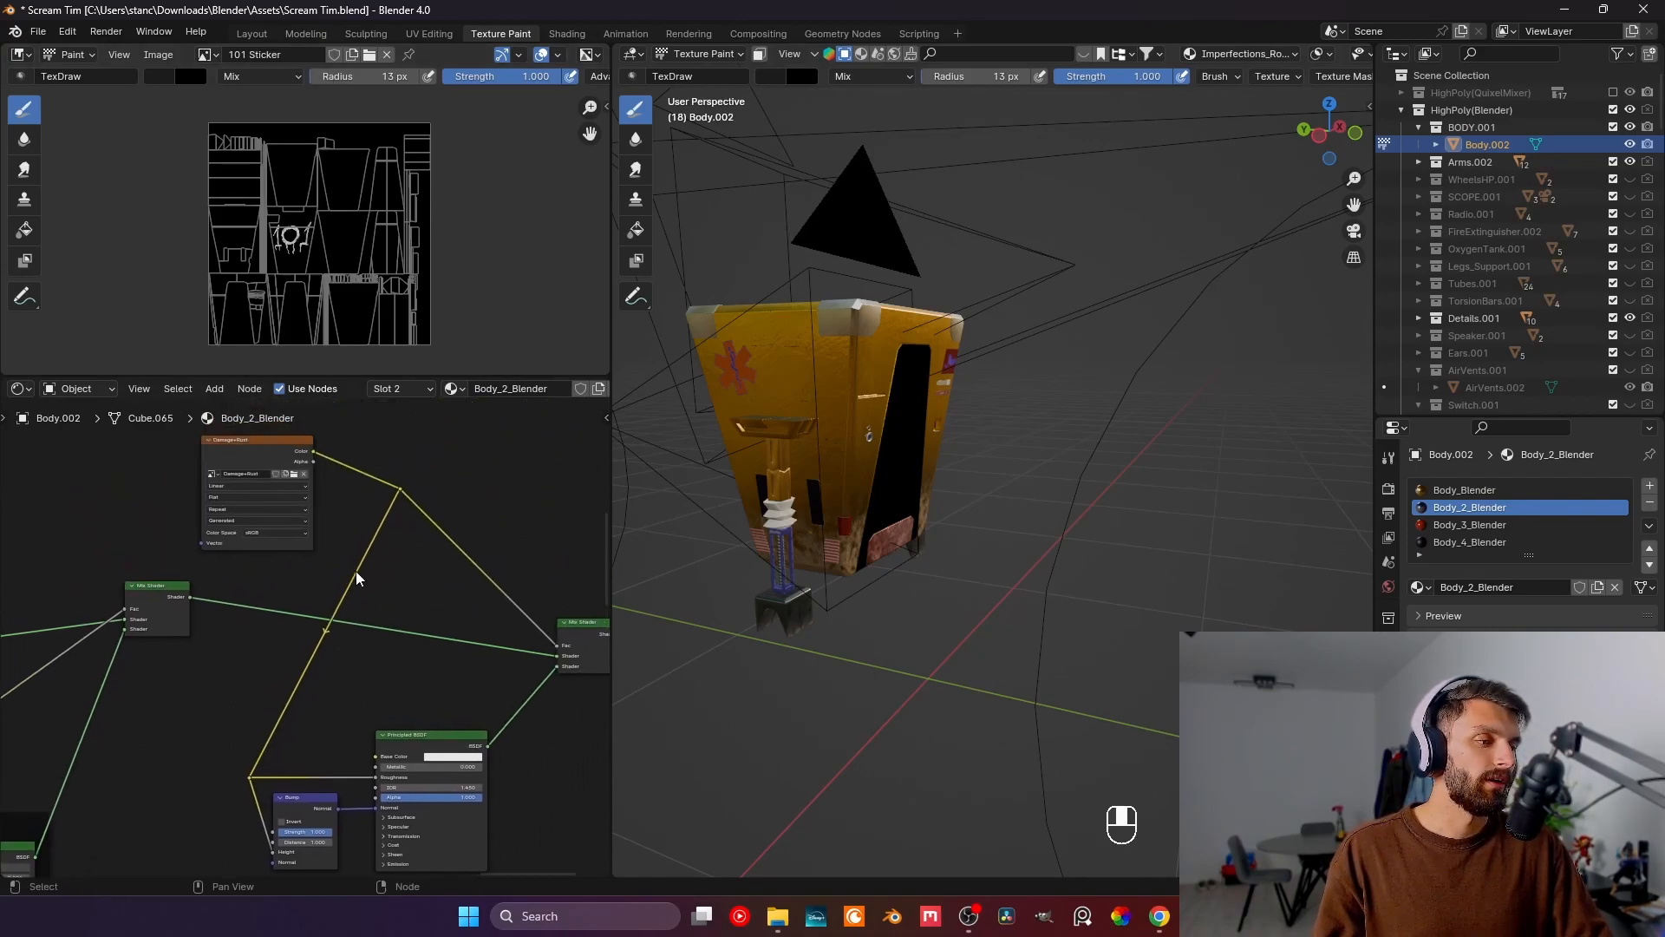
# - Display the Damage+Rust image in the image editor and bring up the brush settings
pyautogui.click(205, 54)
pyautogui.write('dama')
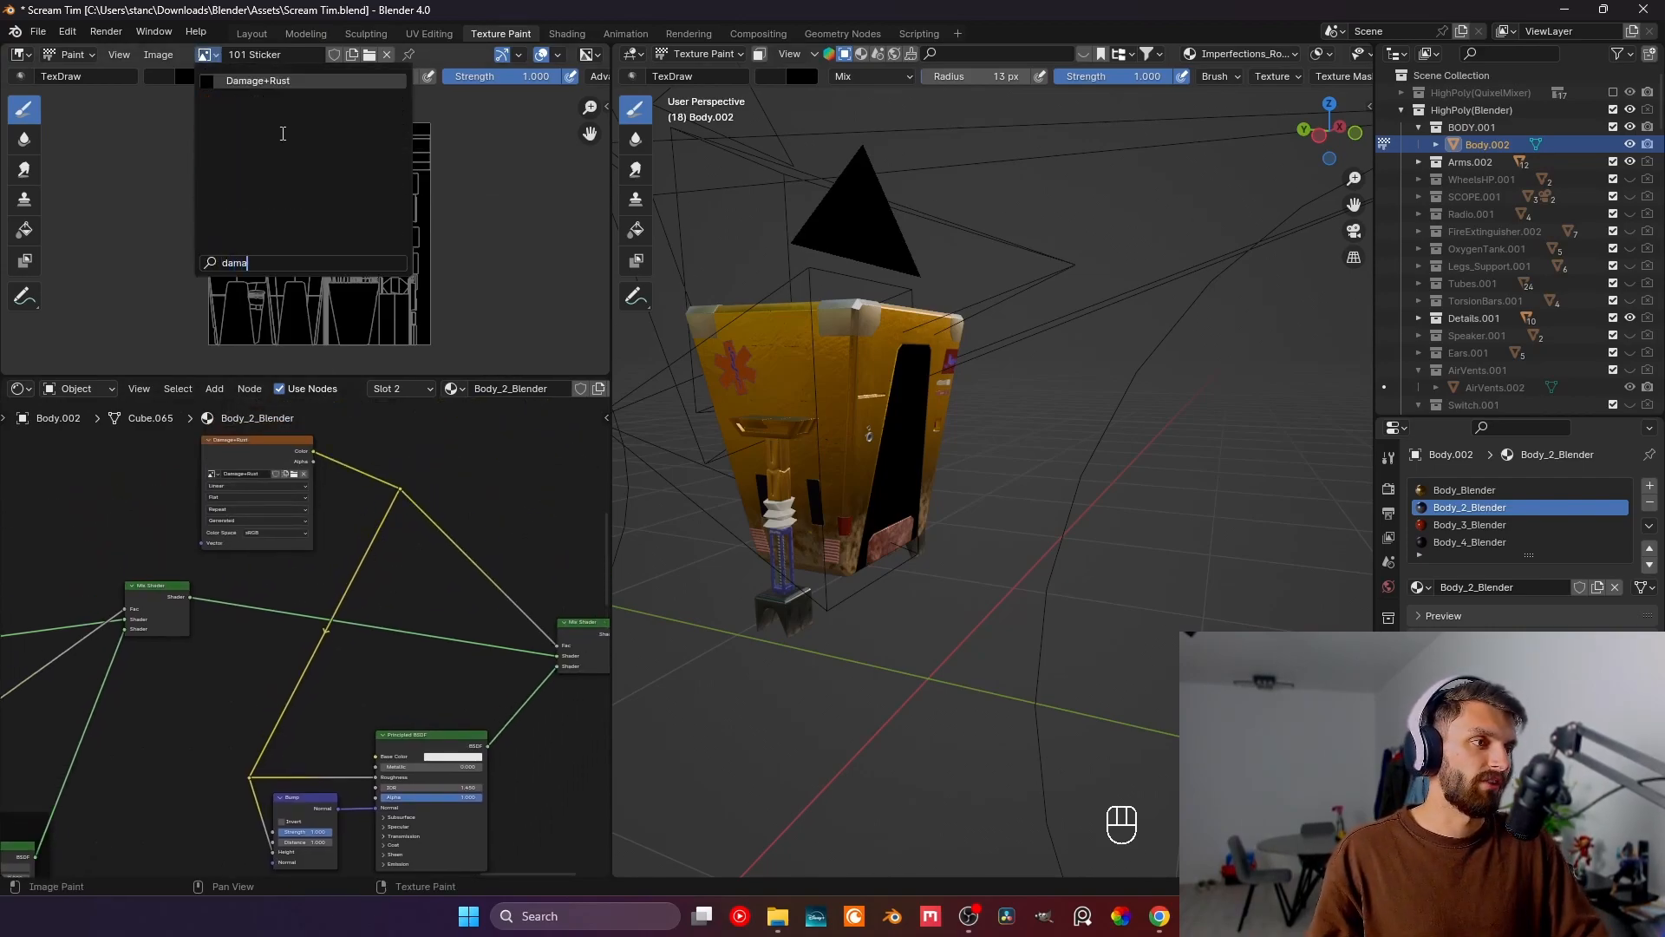
pyautogui.click(268, 80)
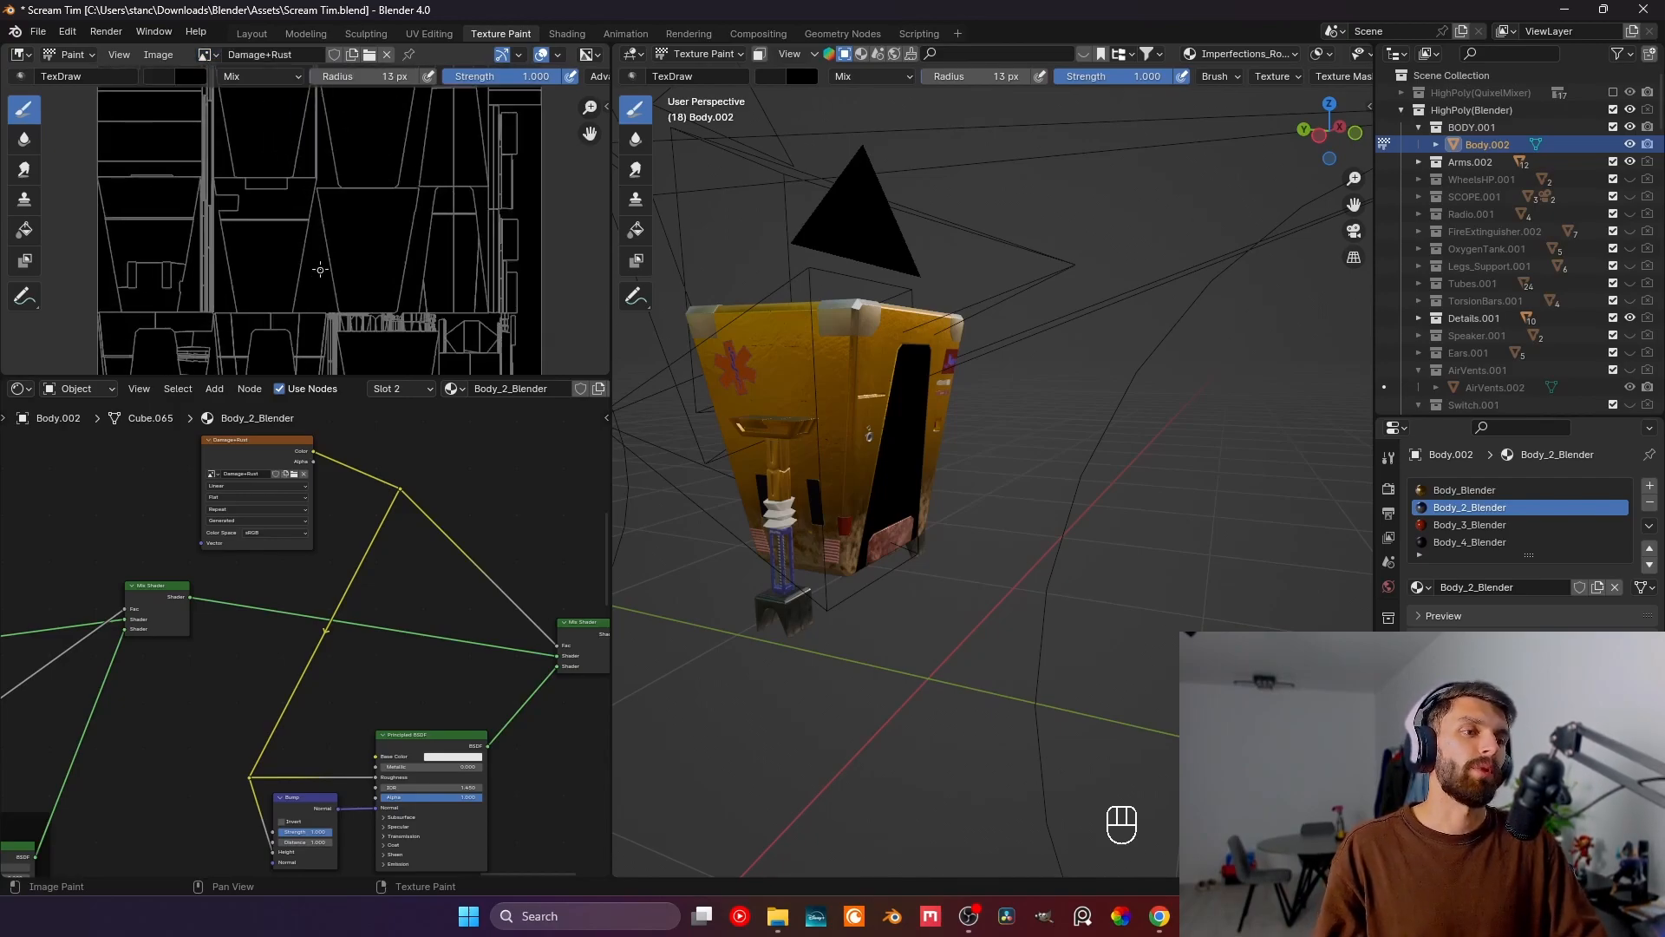
pyautogui.scroll(-2, 320, 277)
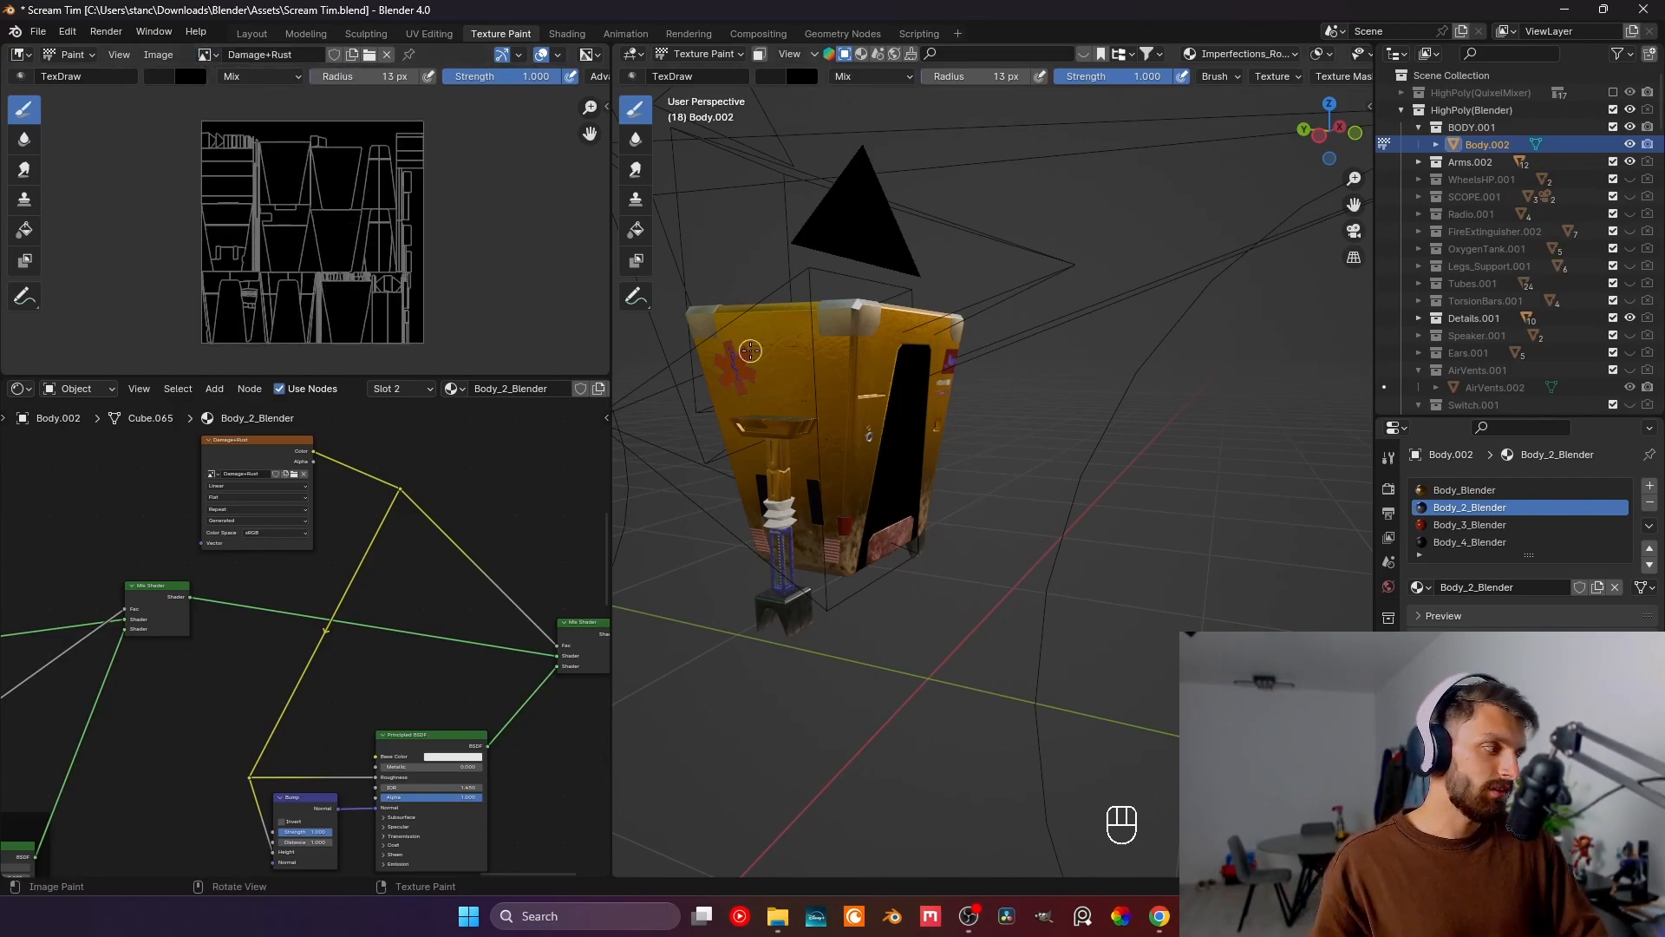
pyautogui.click(1386, 459)
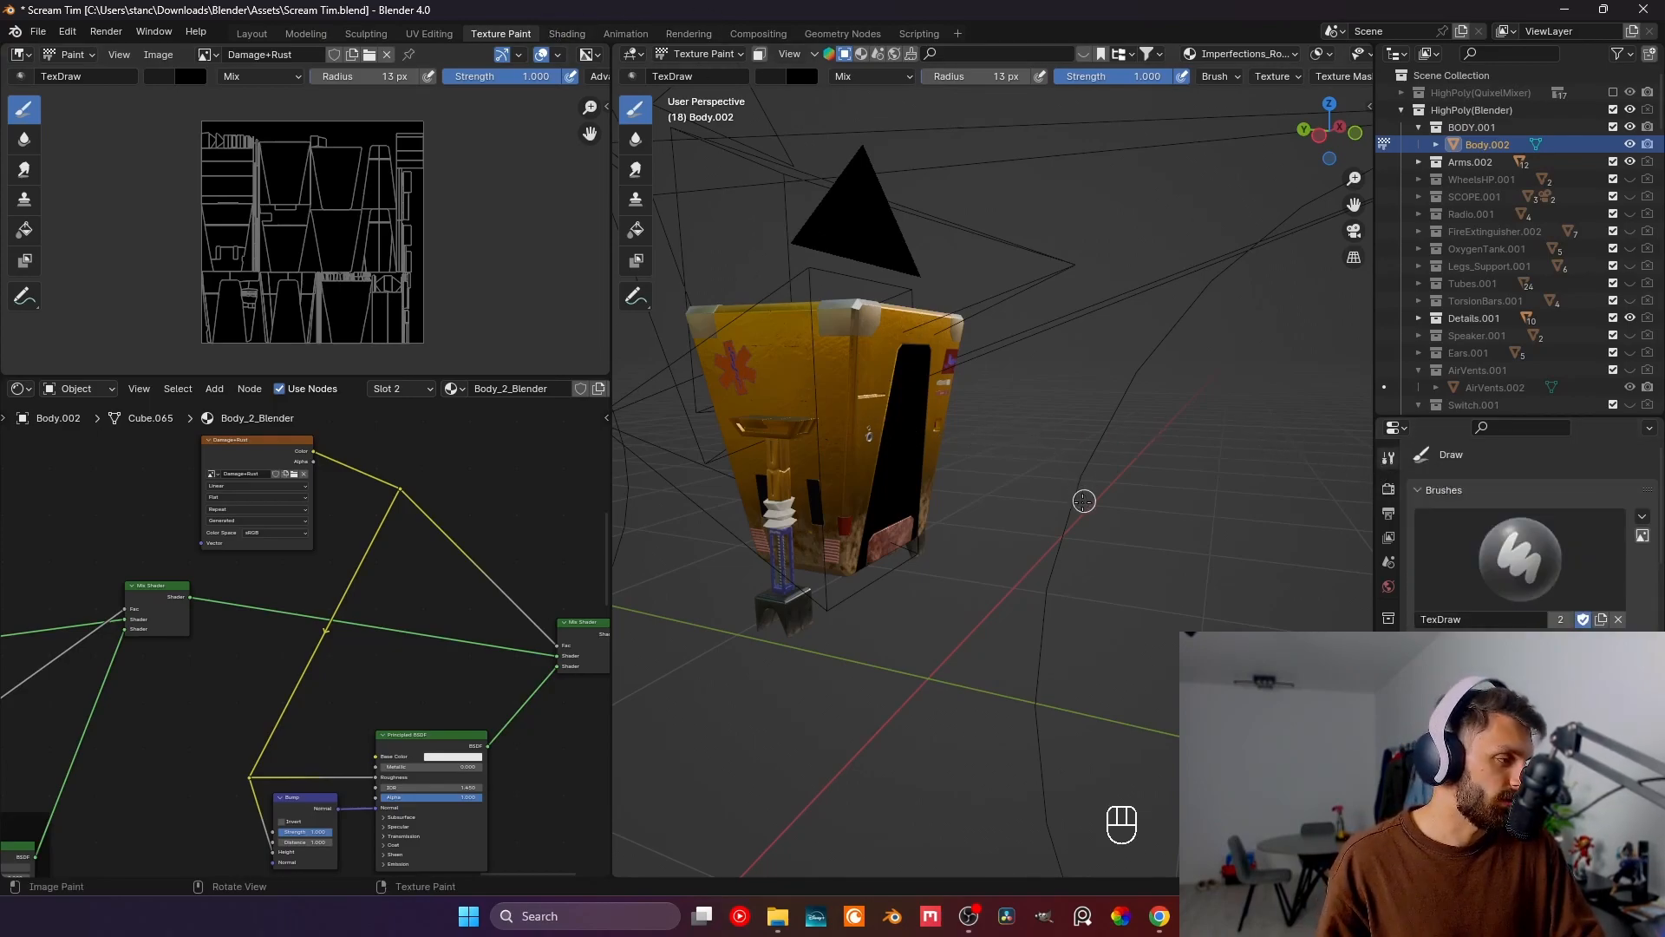
# - Connect the last Mix Shader's output to the Surface input of the Material Output
pyautogui.moveTo(876, 480); pyautogui.dragTo(838, 468, button='middle')
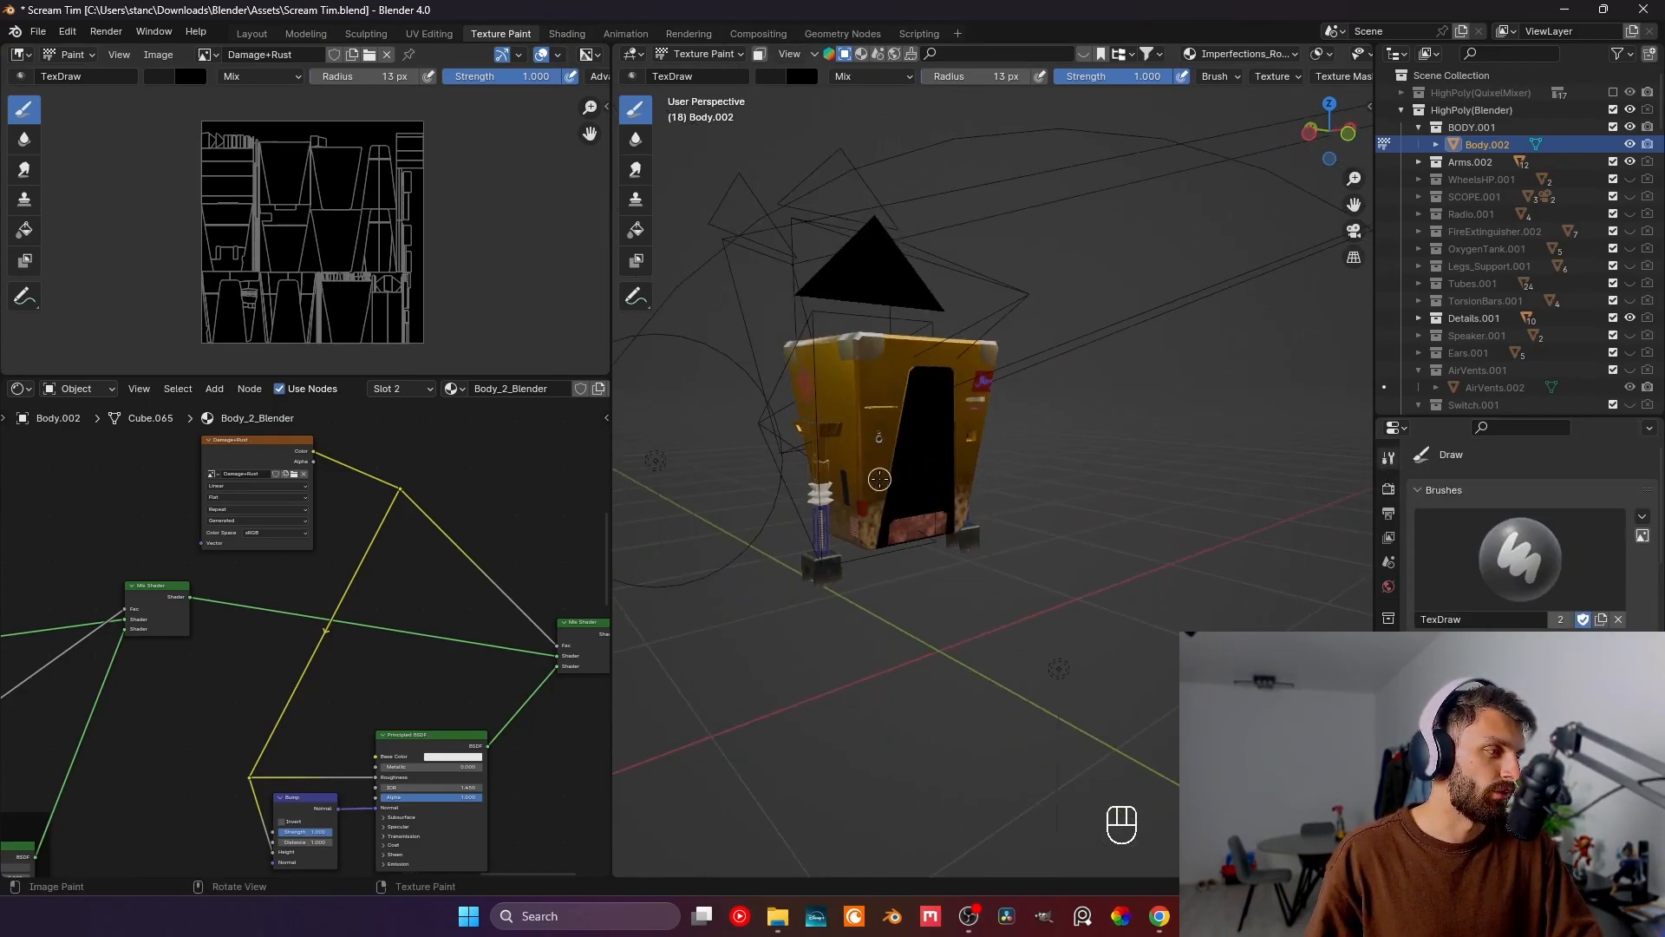
pyautogui.scroll(2, 877, 480)
pyautogui.moveTo(471, 663); pyautogui.dragTo(373, 651, button='middle')
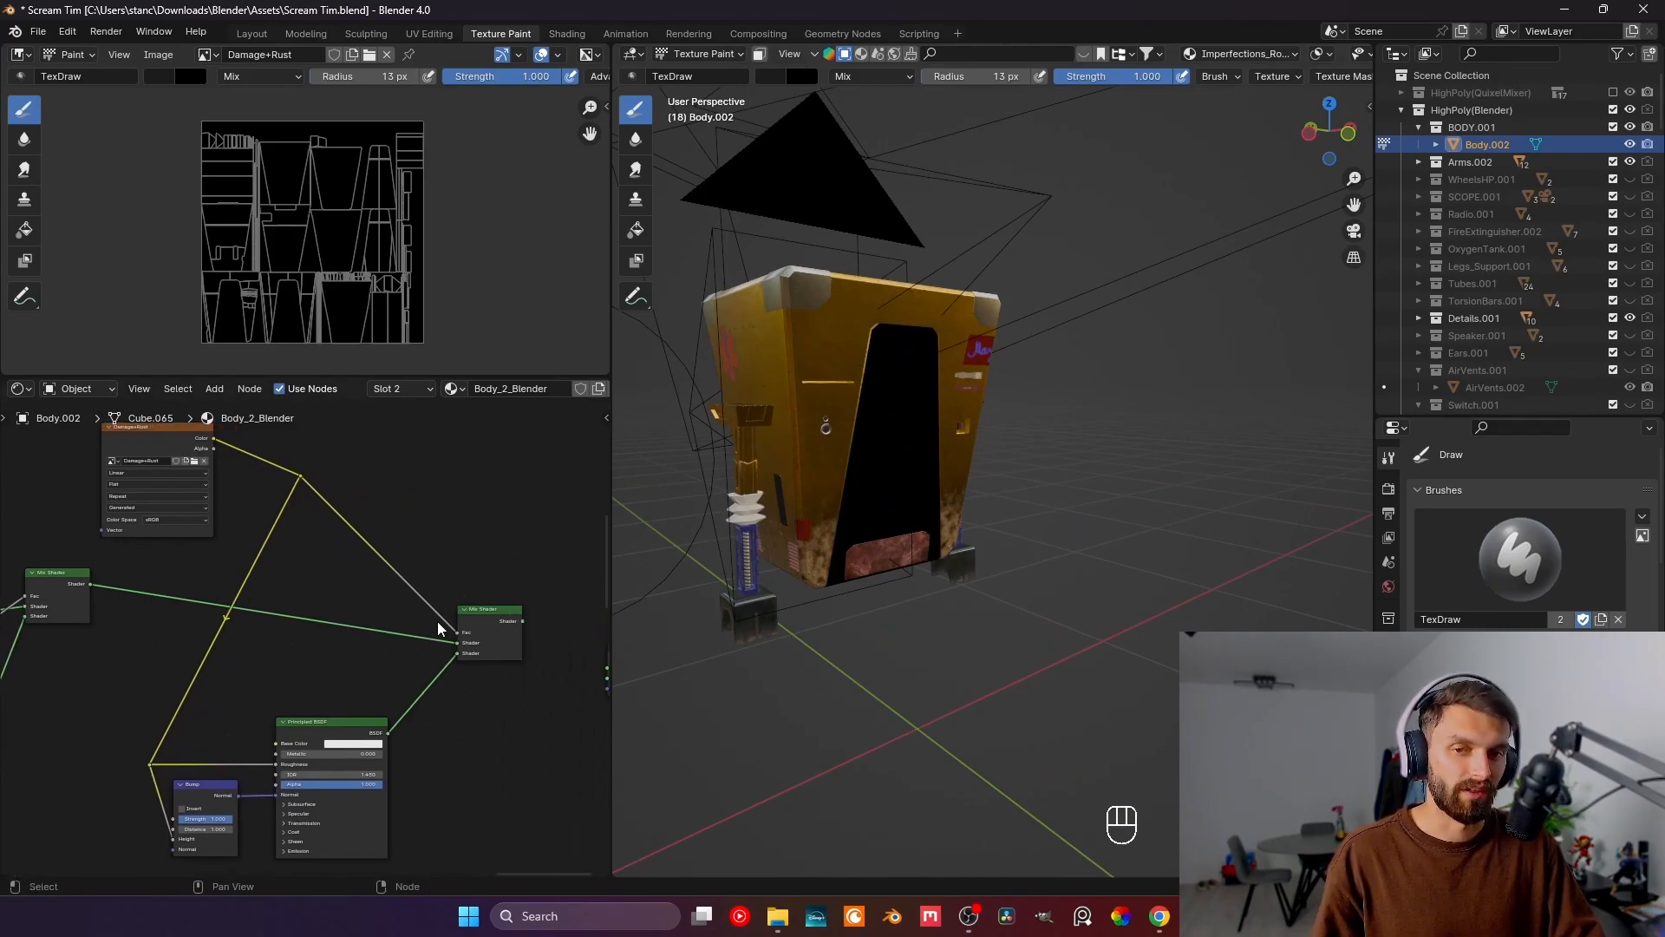
pyautogui.moveTo(461, 680); pyautogui.dragTo(369, 529, button='middle')
pyautogui.moveTo(395, 521); pyautogui.dragTo(480, 565)
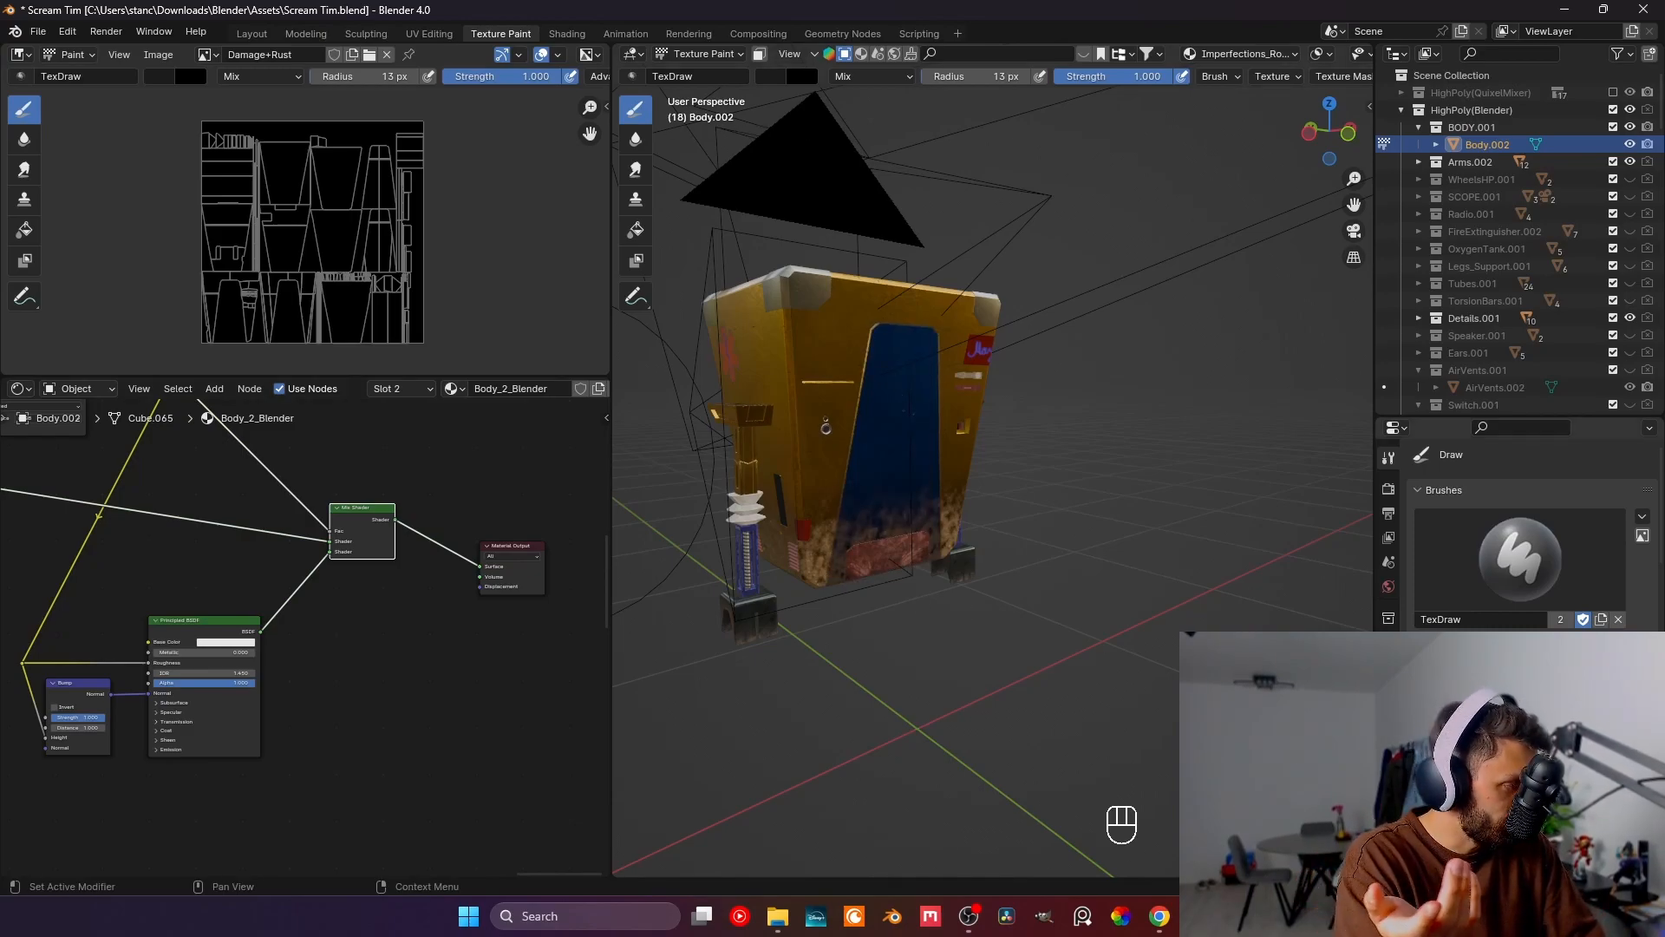
# - Set the brush colour to white, try a vertical stroke on the yellow panel beside the blue door, and undo it
pyautogui.moveTo(1621, 867); pyautogui.dragTo(1620, 772)
pyautogui.moveTo(821, 325); pyautogui.dragTo(821, 459)
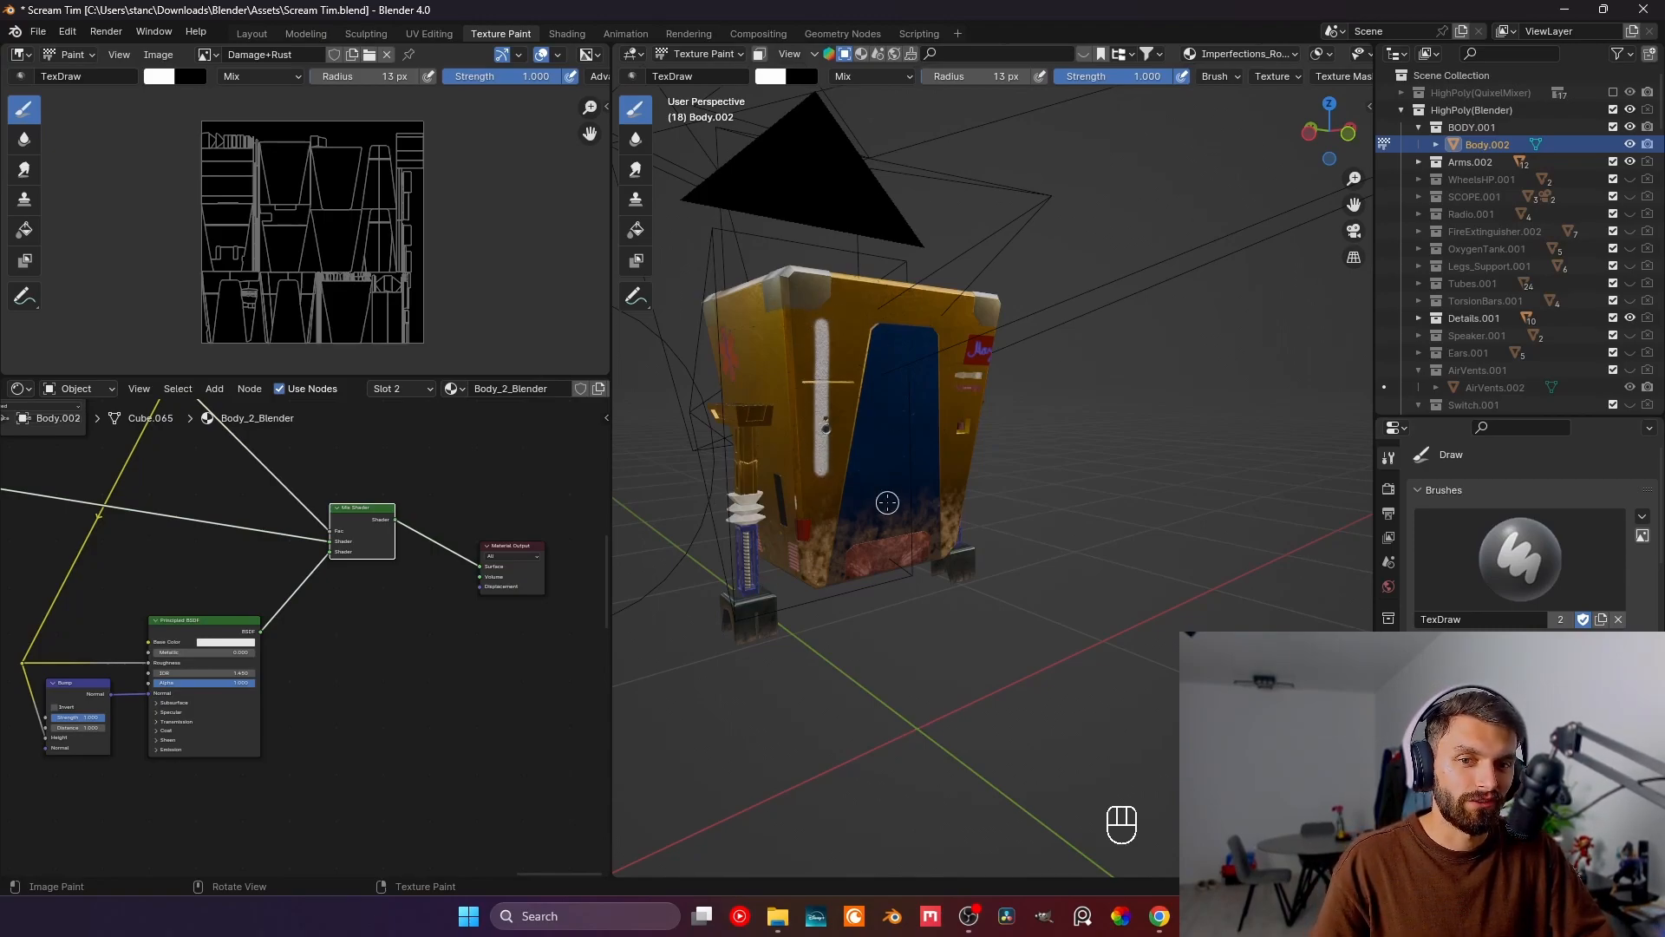
pyautogui.hotkey('ctrl', 'z')
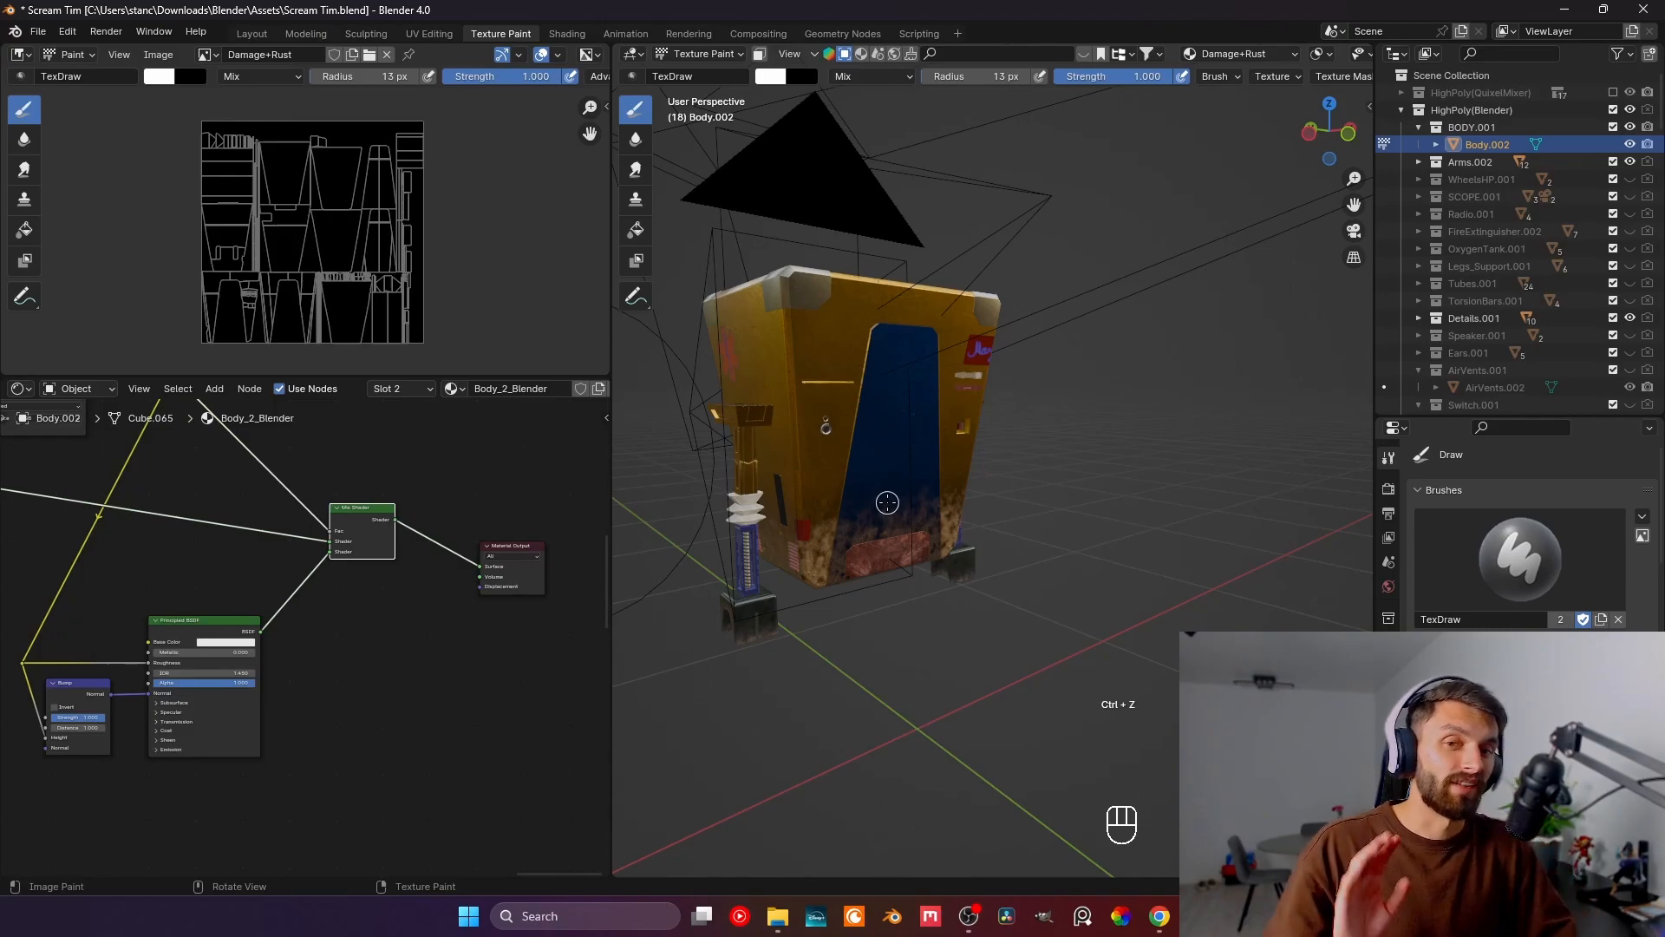
# - Turn on Invert in the damage layer's Bump node
pyautogui.press('KP_1')
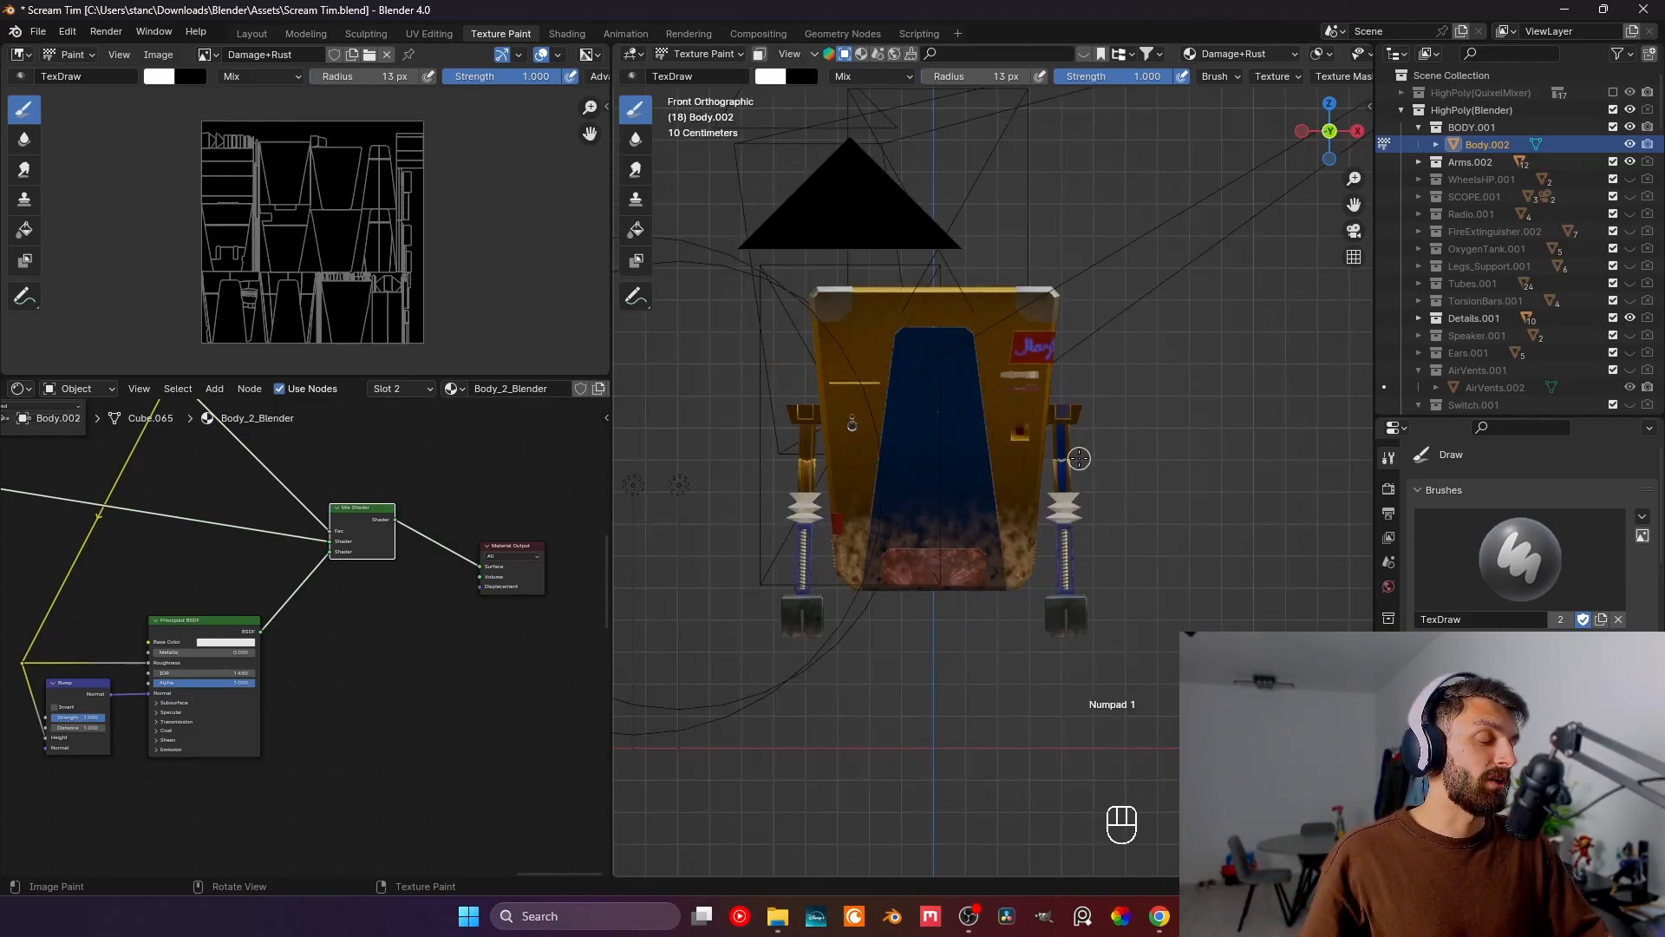
pyautogui.scroll(2, 837, 417)
pyautogui.moveTo(908, 436); pyautogui.dragTo(968, 488, button='middle')
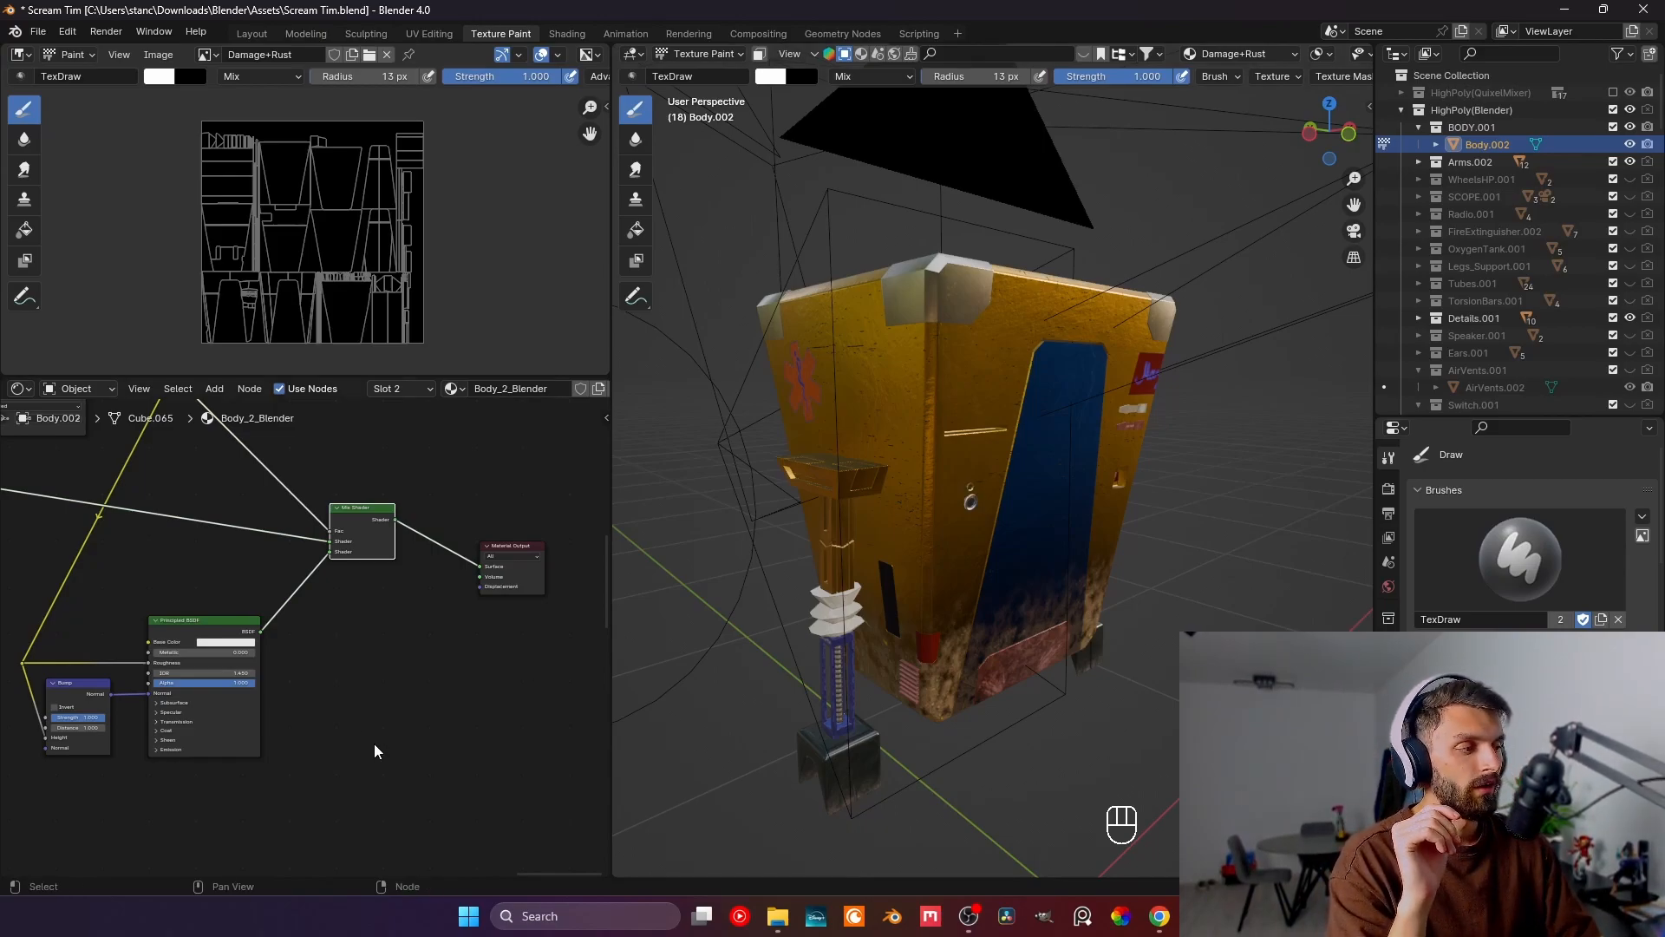
pyautogui.moveTo(341, 711); pyautogui.dragTo(489, 634, button='middle')
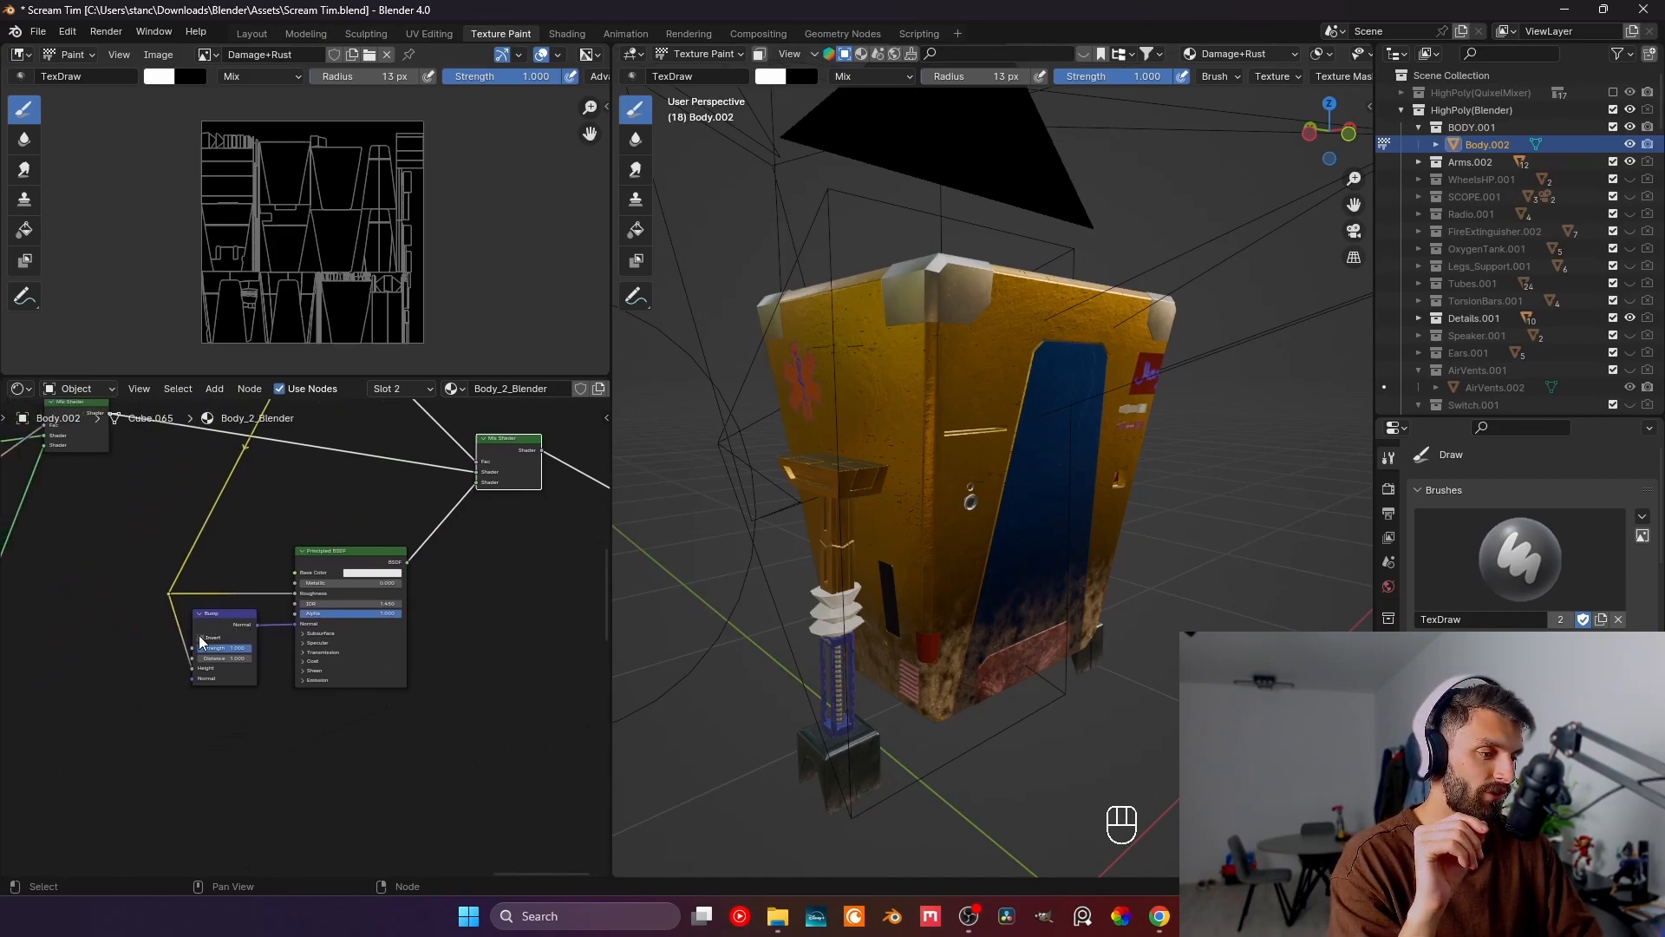
pyautogui.click(200, 636)
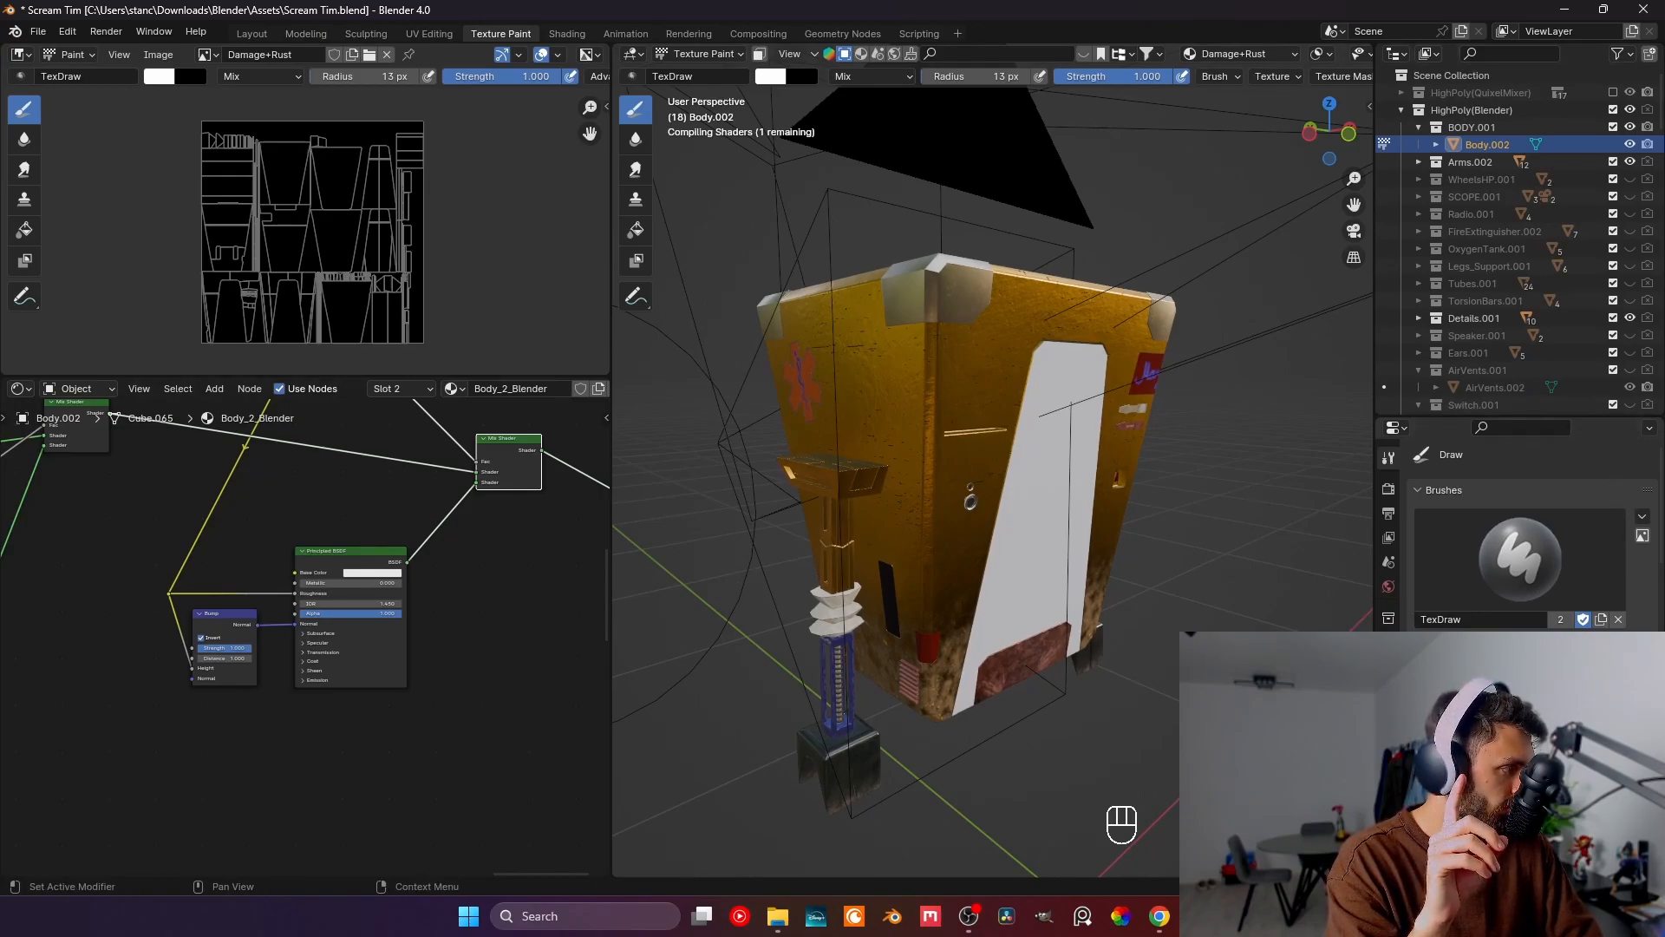
# - Try an orange brush colour with strokes on the yellow panel beside the blue door, and undo the strokes
pyautogui.scroll(-5, 1639, 520)
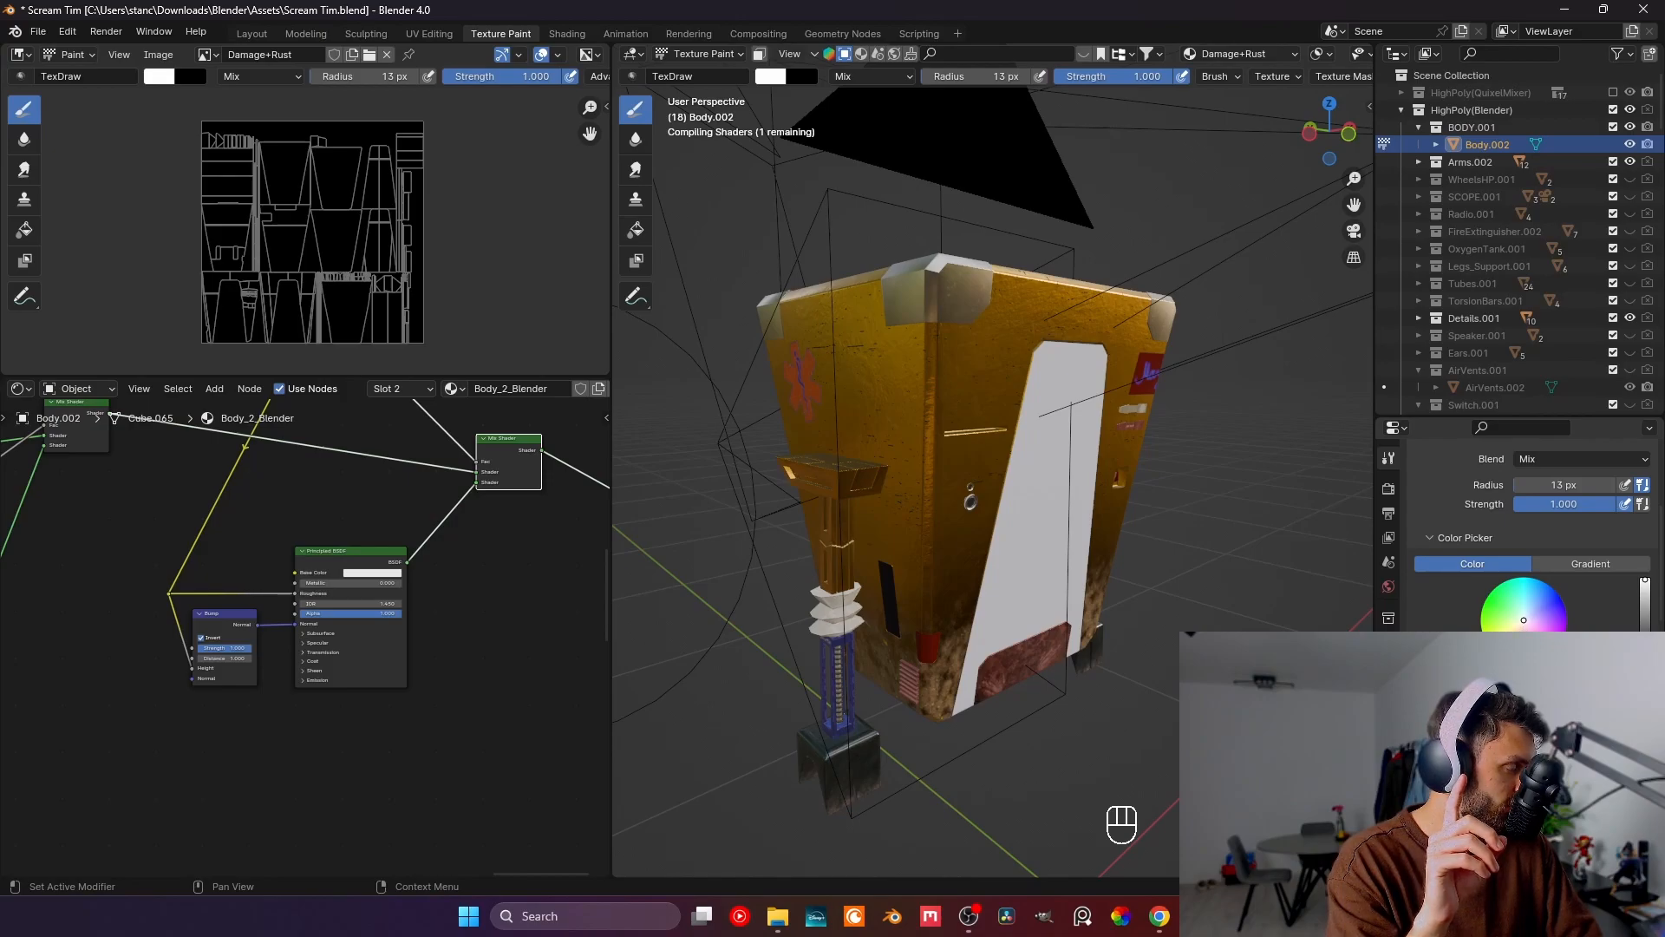
pyautogui.click(1519, 639)
pyautogui.moveTo(1519, 640); pyautogui.dragTo(1515, 653)
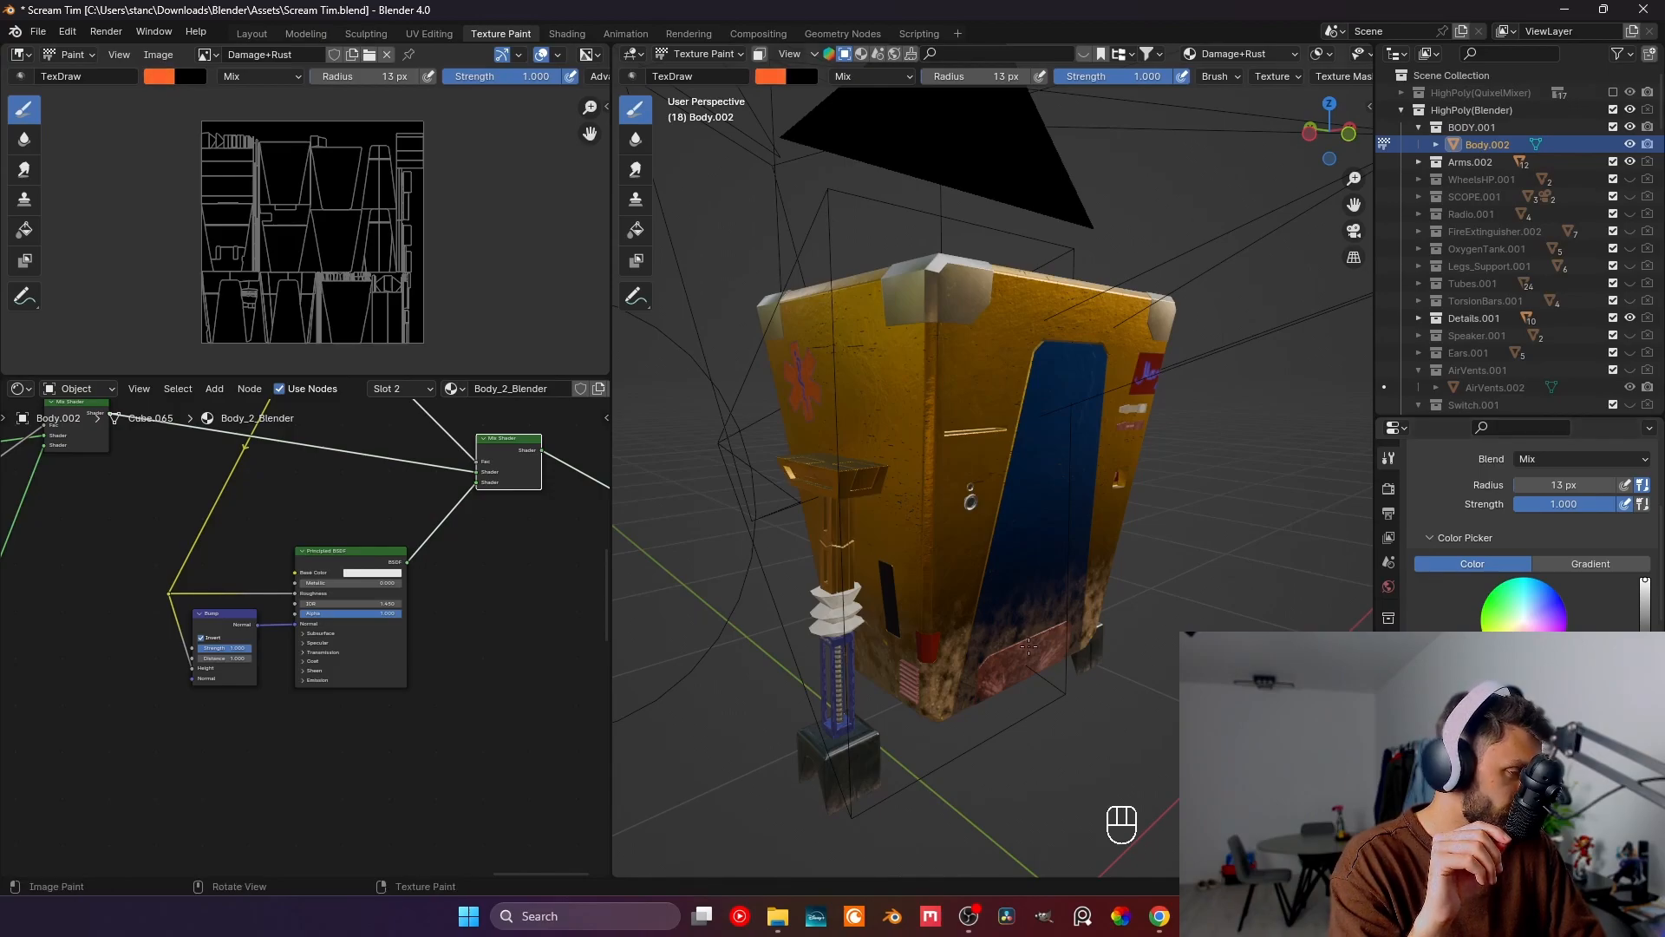
pyautogui.moveTo(944, 370); pyautogui.dragTo(996, 410)
pyautogui.moveTo(984, 323)
pyautogui.mouseDown()
pyautogui.moveTo(993, 343)
pyautogui.moveTo(941, 411)
pyautogui.mouseUp()
pyautogui.hotkey('ctrl', 'z')
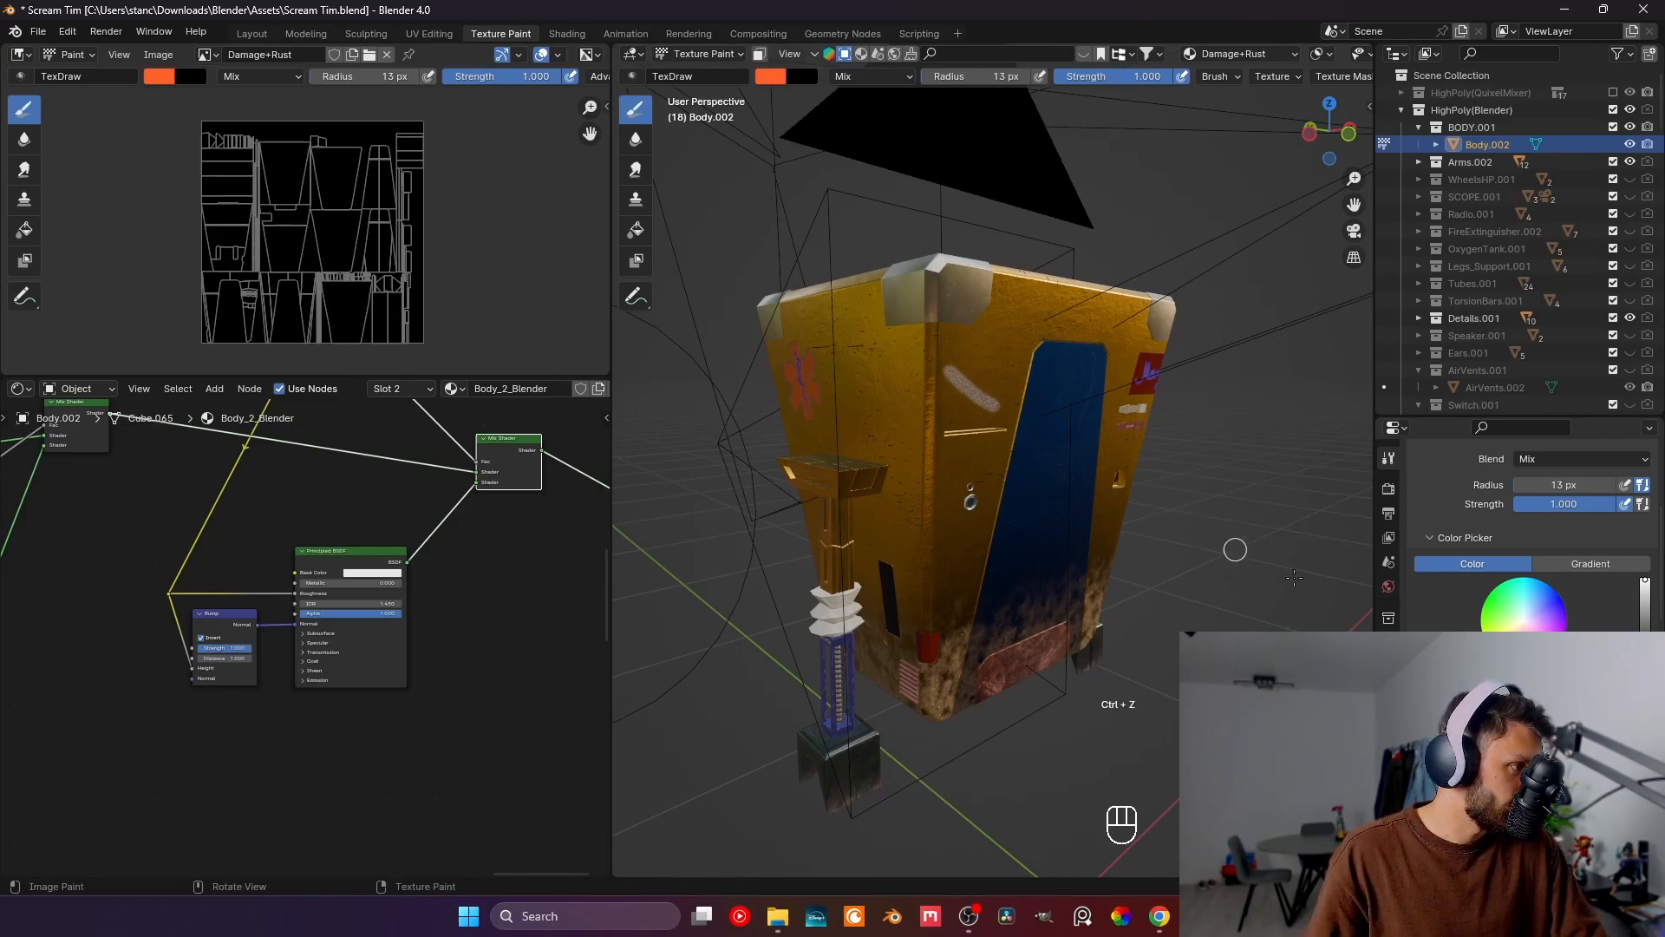
pyautogui.hotkey('ctrl', 'z')
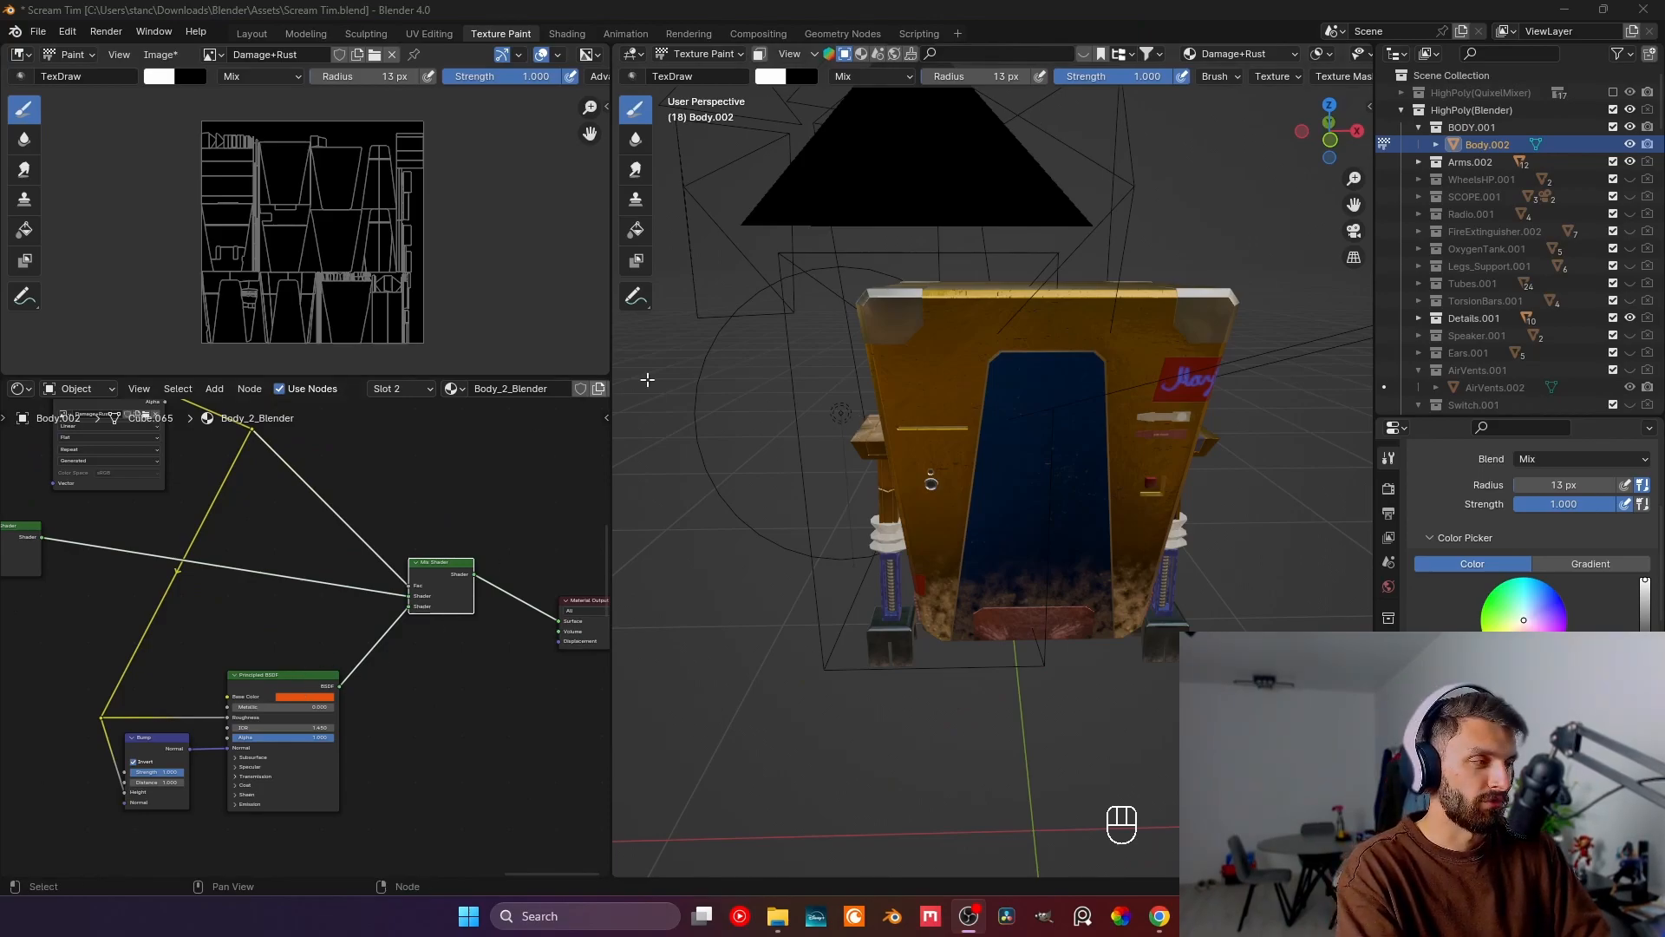
# - Try white damage strokes across the yellow panel and the blue door, and undo both
pyautogui.moveTo(955, 317); pyautogui.dragTo(884, 438)
pyautogui.moveTo(889, 424); pyautogui.dragTo(852, 409, button='middle')
pyautogui.scroll(8, 851, 396)
pyautogui.scroll(-3, 867, 409)
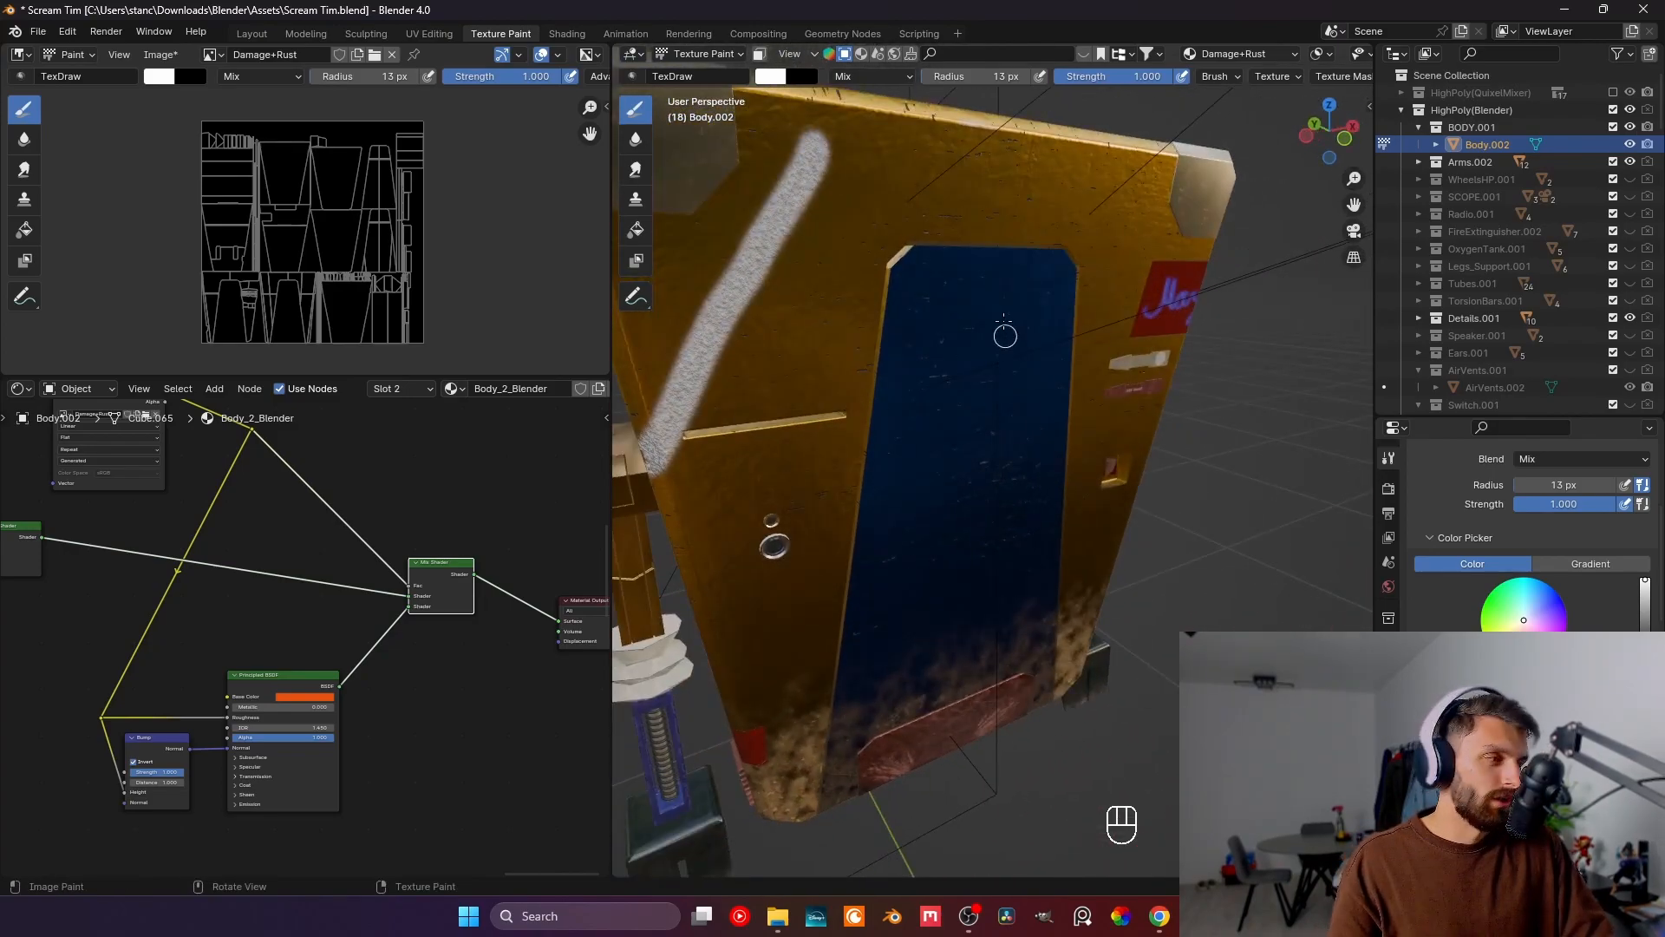
pyautogui.moveTo(823, 156); pyautogui.dragTo(1002, 431)
pyautogui.moveTo(1002, 431); pyautogui.dragTo(788, 483, button='middle')
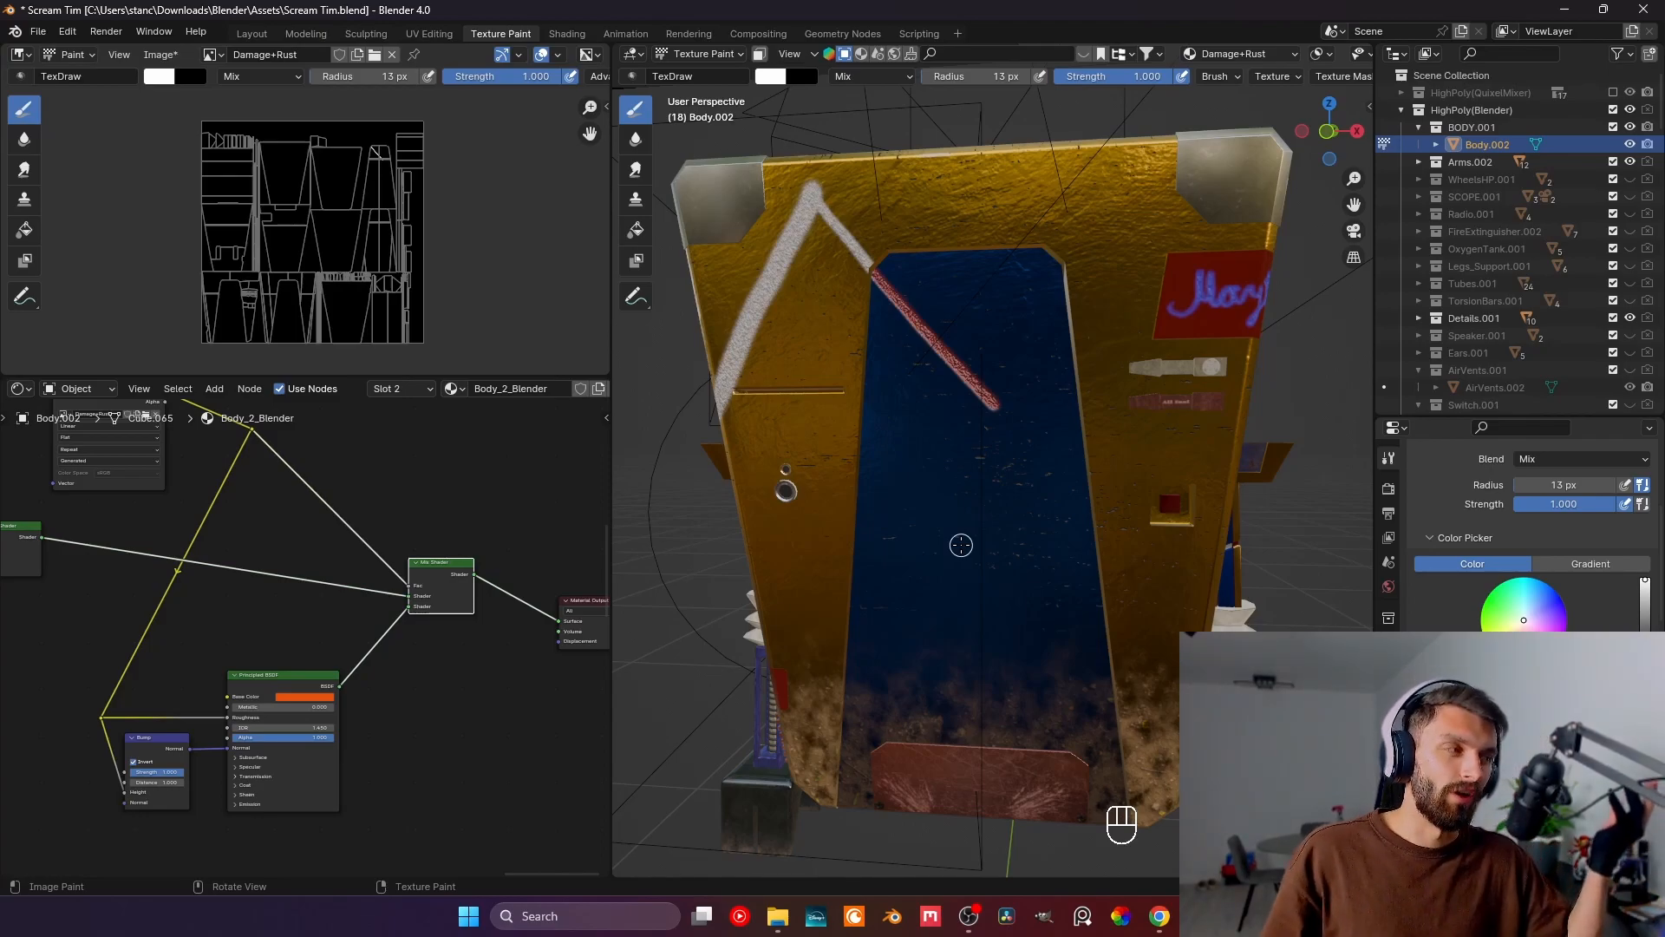
pyautogui.hotkey('ctrl', 'z')
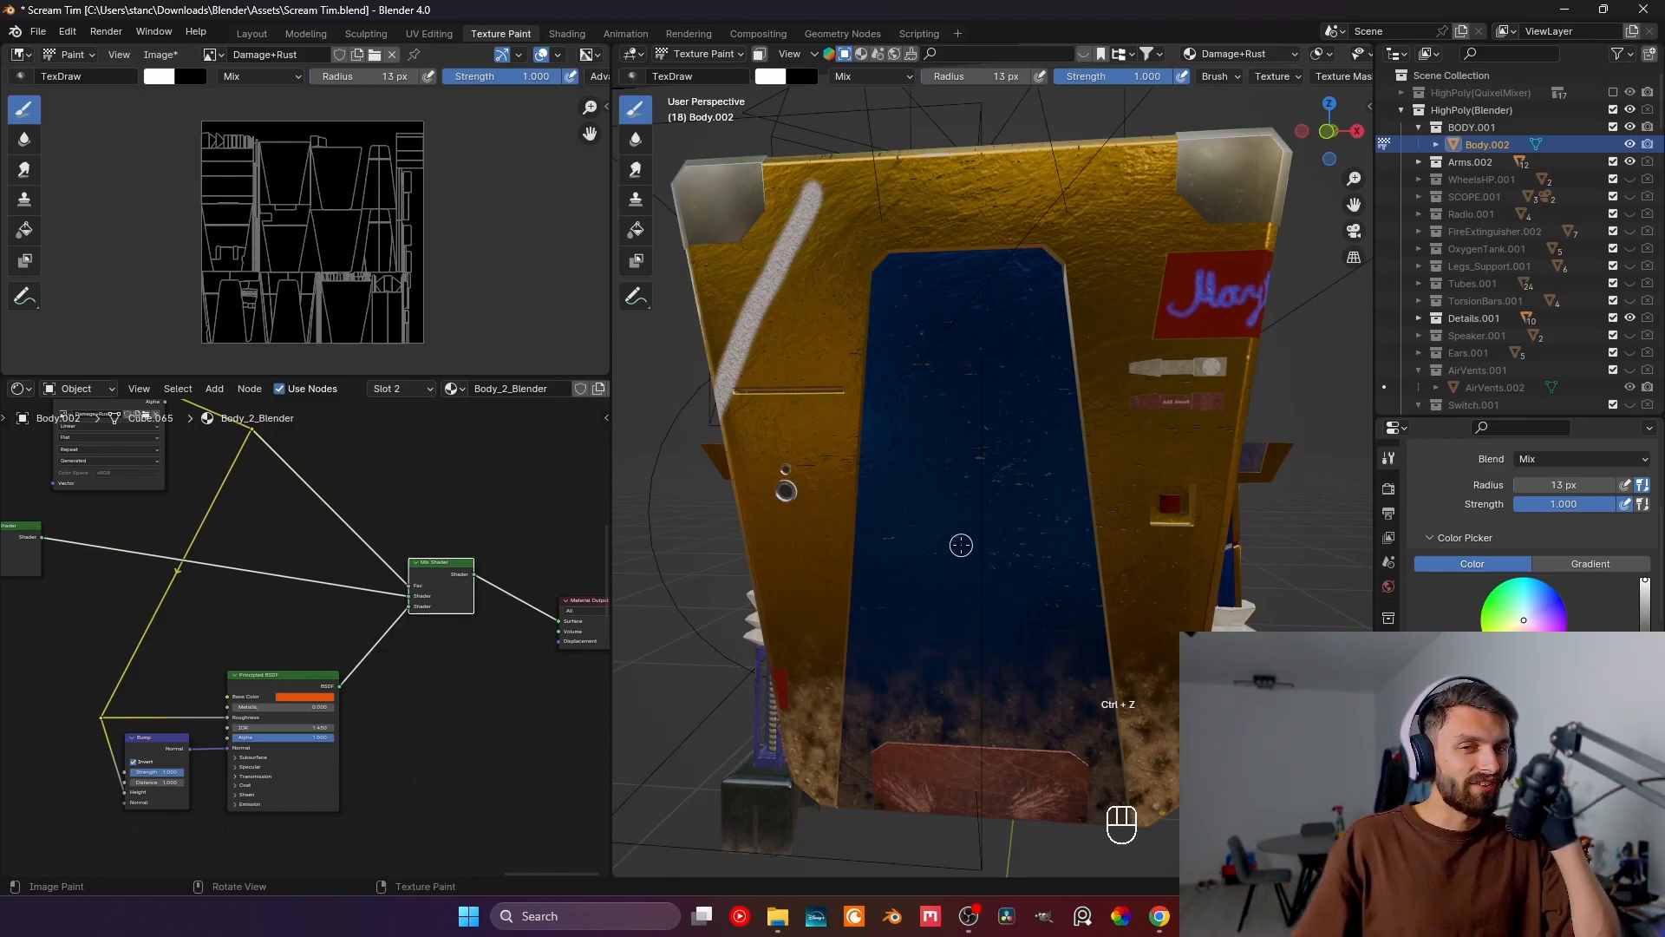
pyautogui.hotkey('ctrl', 'z')
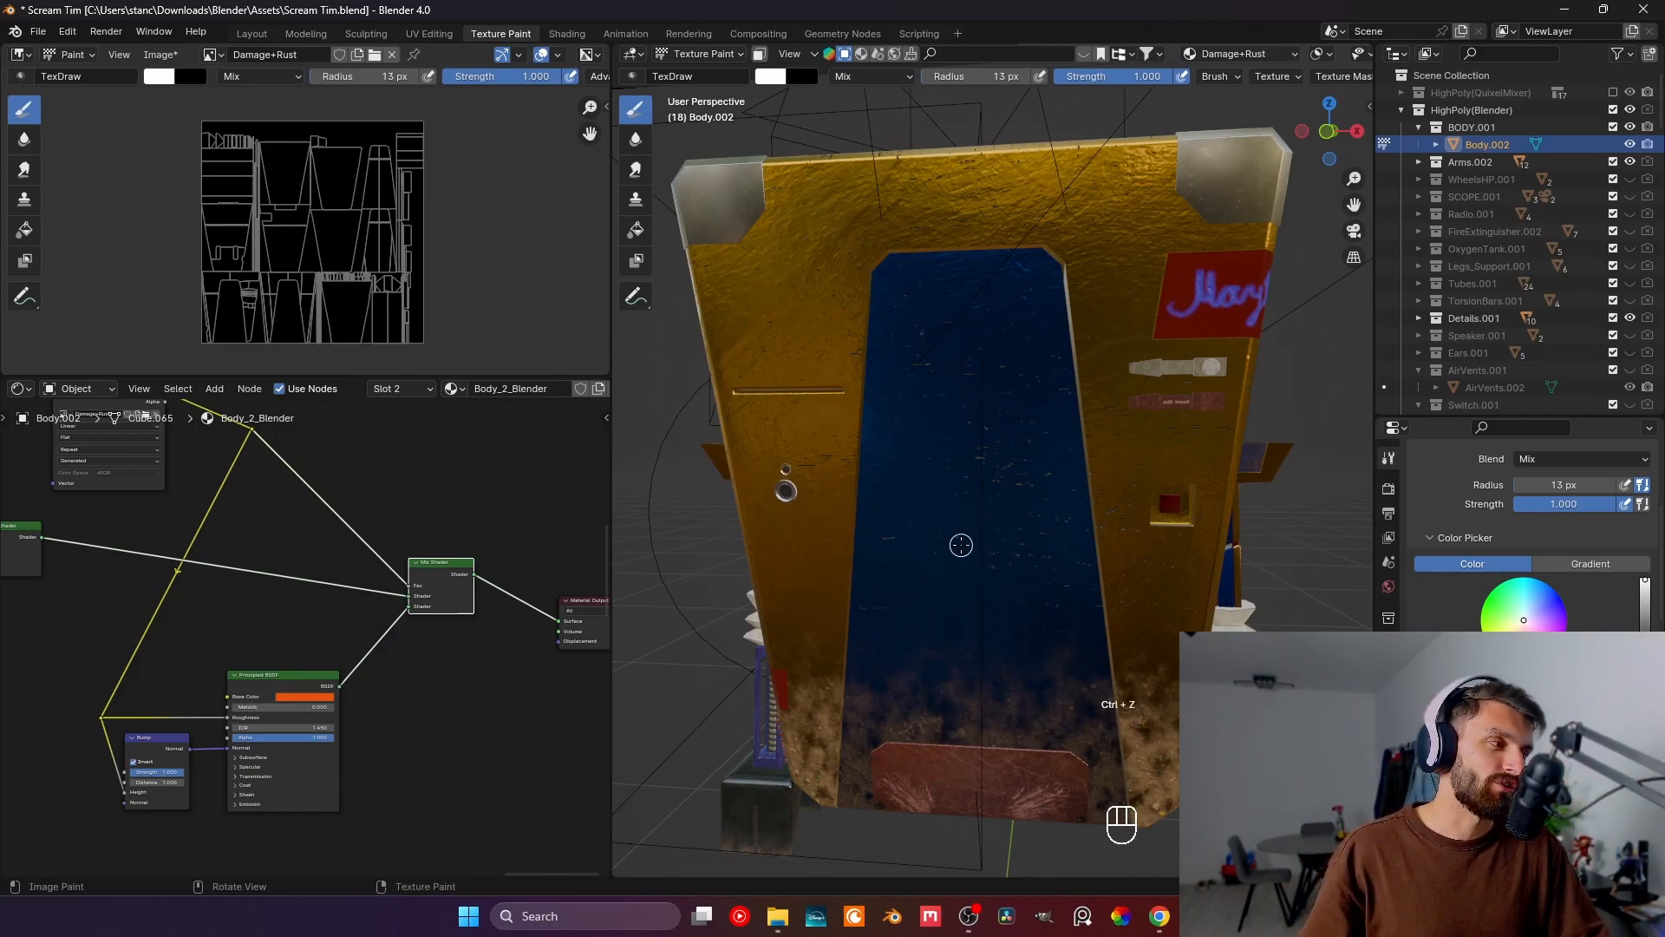
# - Copy the Bump and orange Principled BSDF nodes into the Body_Blender material, moving its Material Output aside to make room
pyautogui.scroll(-2, 335, 744)
pyautogui.moveTo(368, 836); pyautogui.dragTo(128, 722)
pyautogui.click(146, 444)
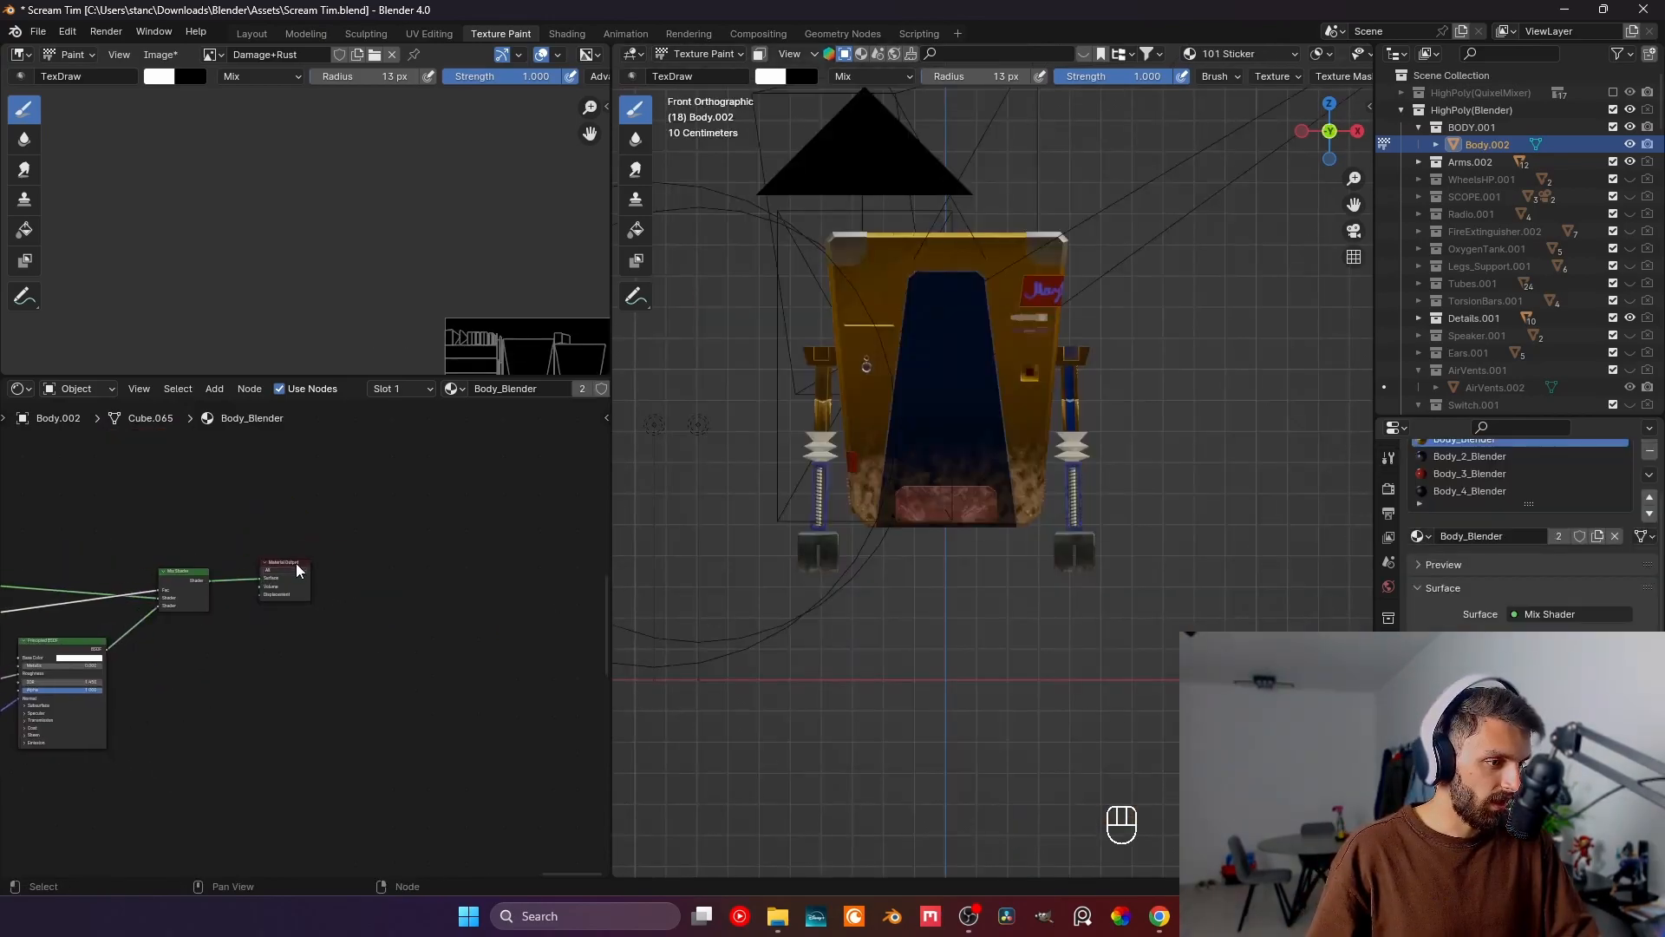
pyautogui.moveTo(295, 563); pyautogui.dragTo(567, 566)
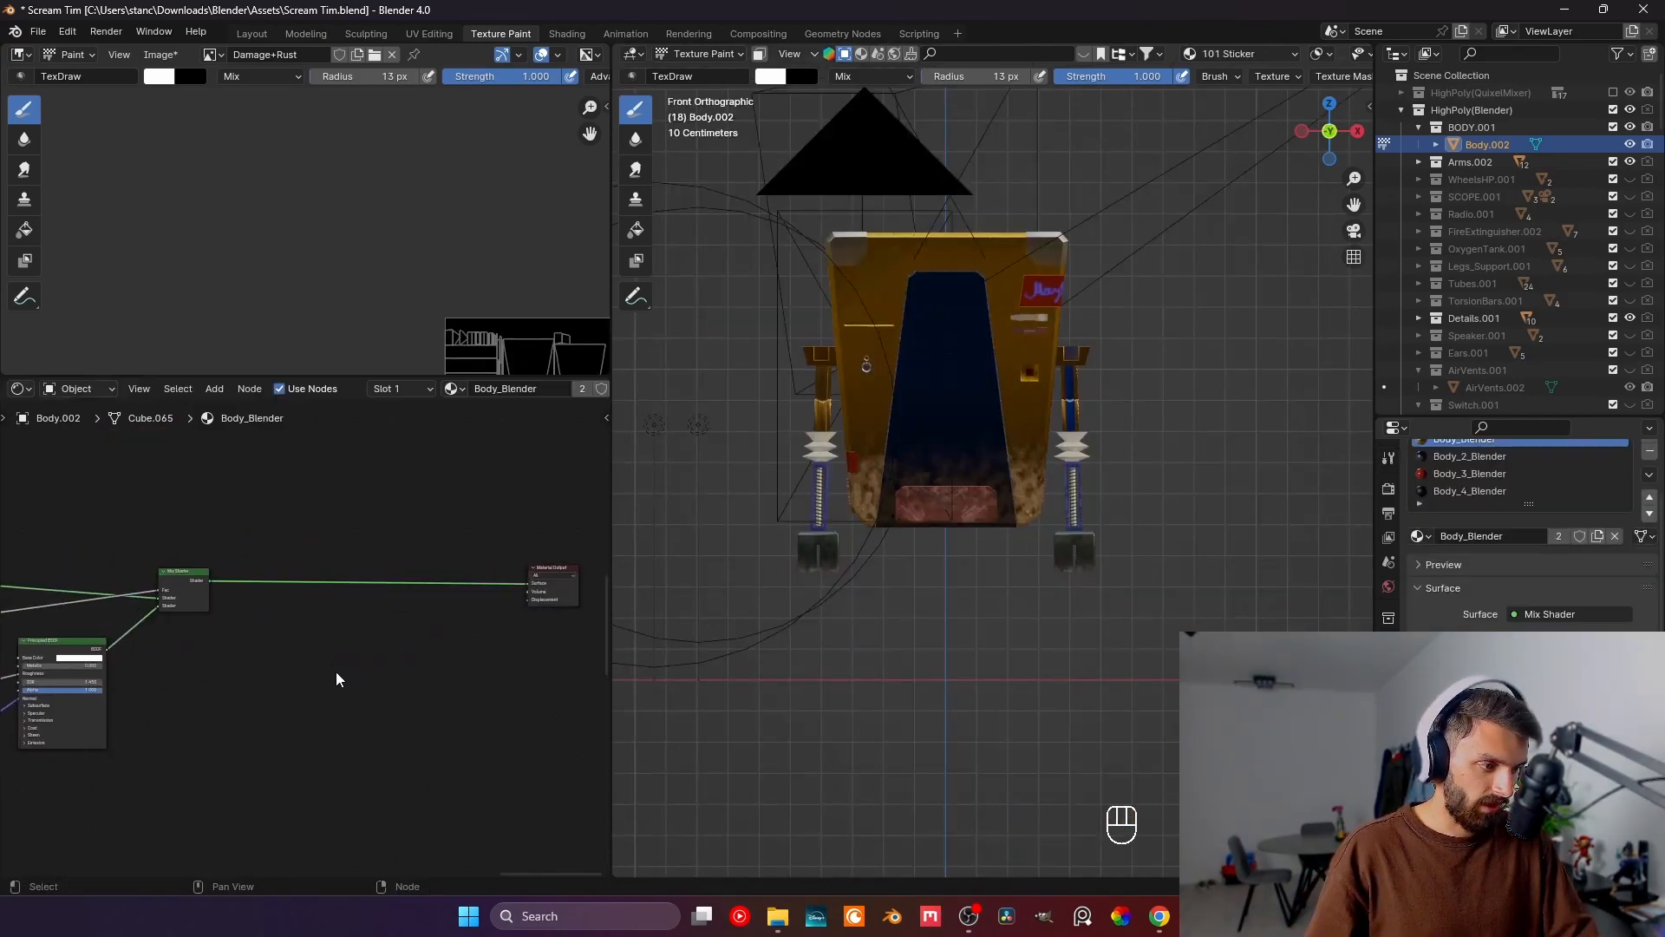
pyautogui.hotkey('ctrl', 'v')
pyautogui.moveTo(368, 610); pyautogui.dragTo(345, 607)
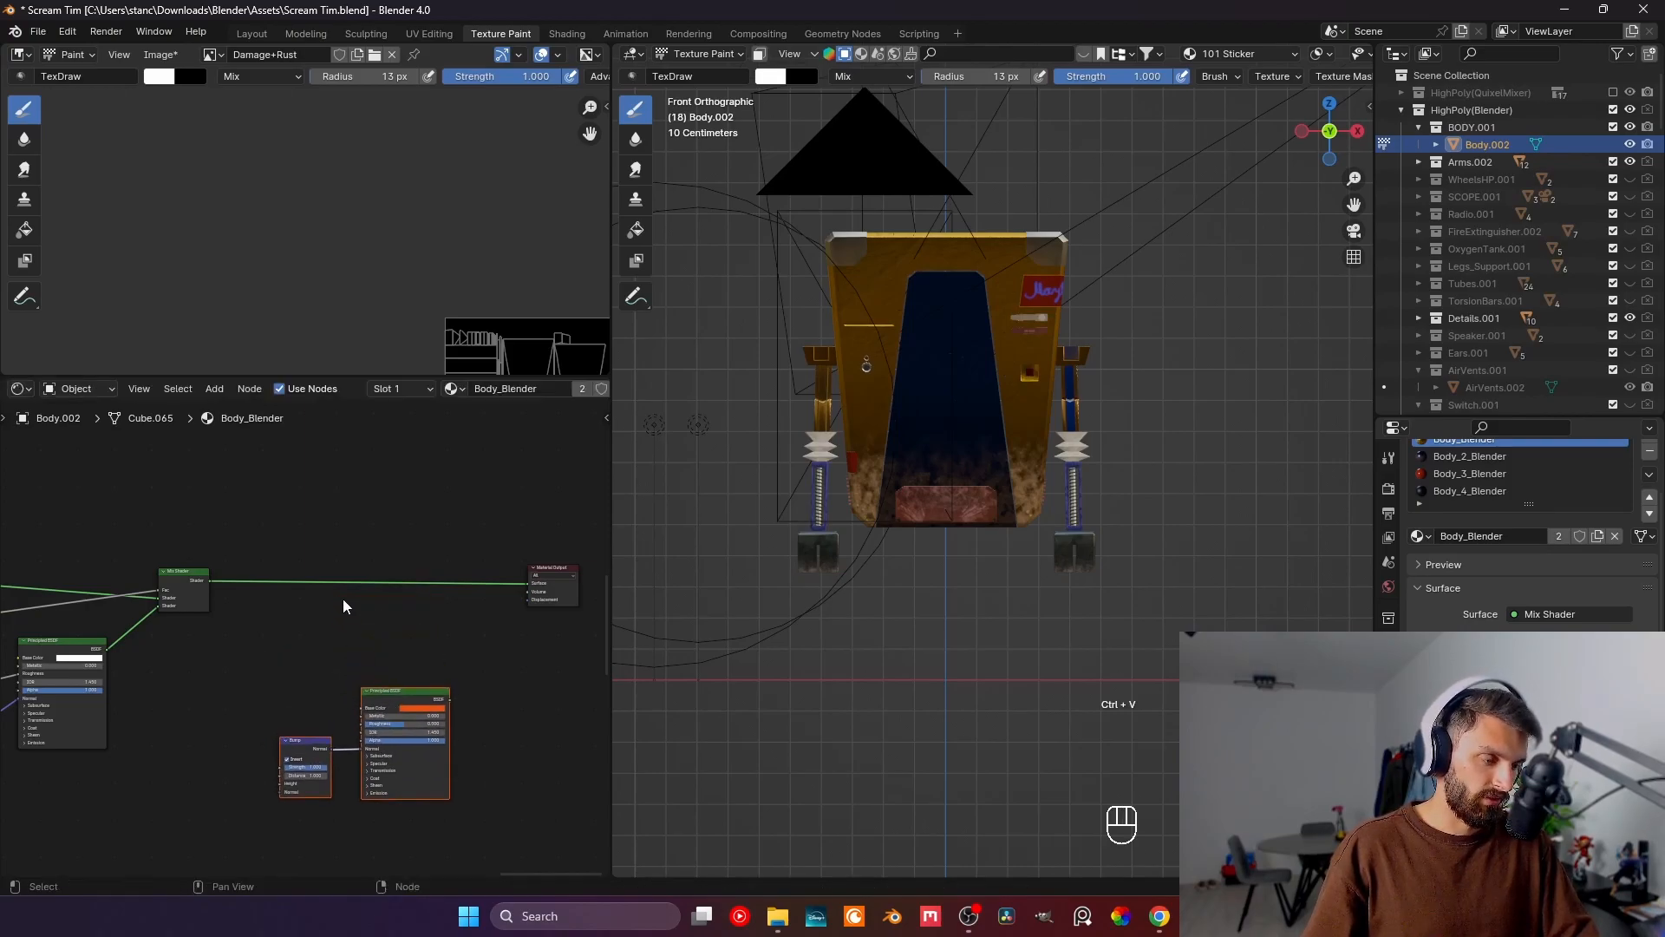
# - Duplicate the Mix Shader in Body_Blender and insert the copy into the link just before the Material Output
pyautogui.scroll(-2, 343, 542)
pyautogui.moveTo(354, 560)
pyautogui.mouseDown(button='middle')
pyautogui.moveTo(406, 597)
pyautogui.moveTo(331, 551)
pyautogui.mouseUp(button='middle')
pyautogui.click(332, 551)
pyautogui.scroll(2, 245, 612)
pyautogui.click(186, 590)
pyautogui.hotkey('shift', 'd')
pyautogui.click(463, 589)
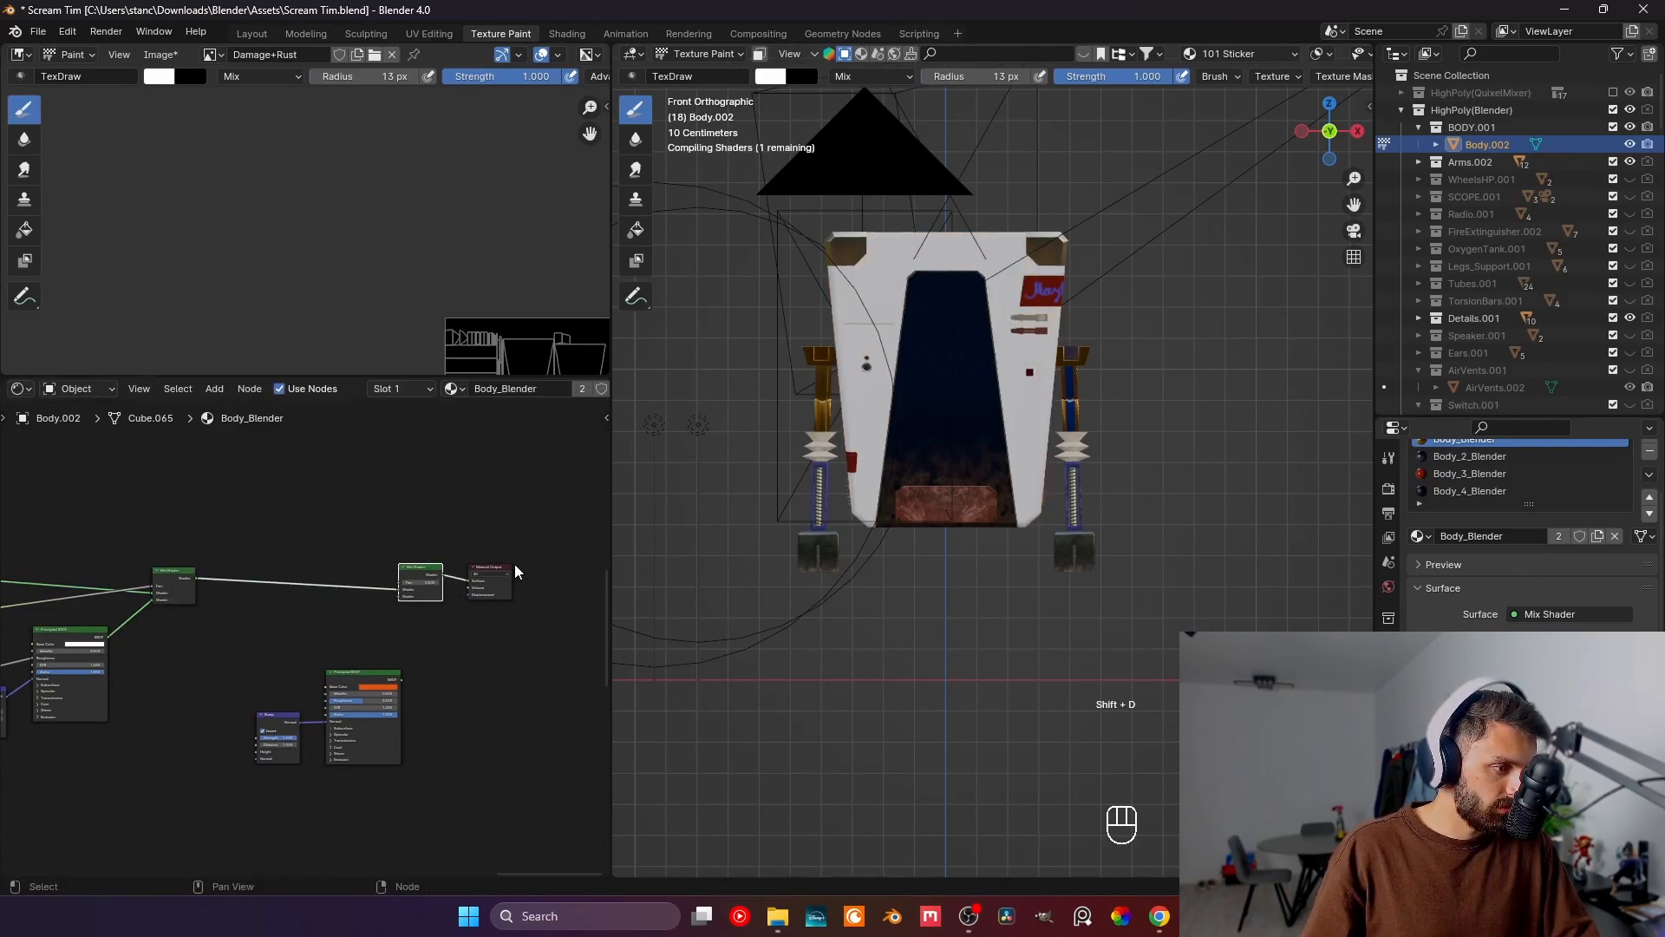
# - Reposition the pasted Bump and Principled BSDF nodes below the link between the two Mix Shaders
pyautogui.moveTo(434, 743); pyautogui.dragTo(181, 583)
pyautogui.moveTo(398, 769); pyautogui.dragTo(245, 625)
pyautogui.click(335, 616)
pyautogui.moveTo(365, 771); pyautogui.dragTo(248, 698)
# - Add an Image Texture node above the link between the Mix Shaders and assign it the Damage+Rust image
pyautogui.hotkey('shift', 'a')
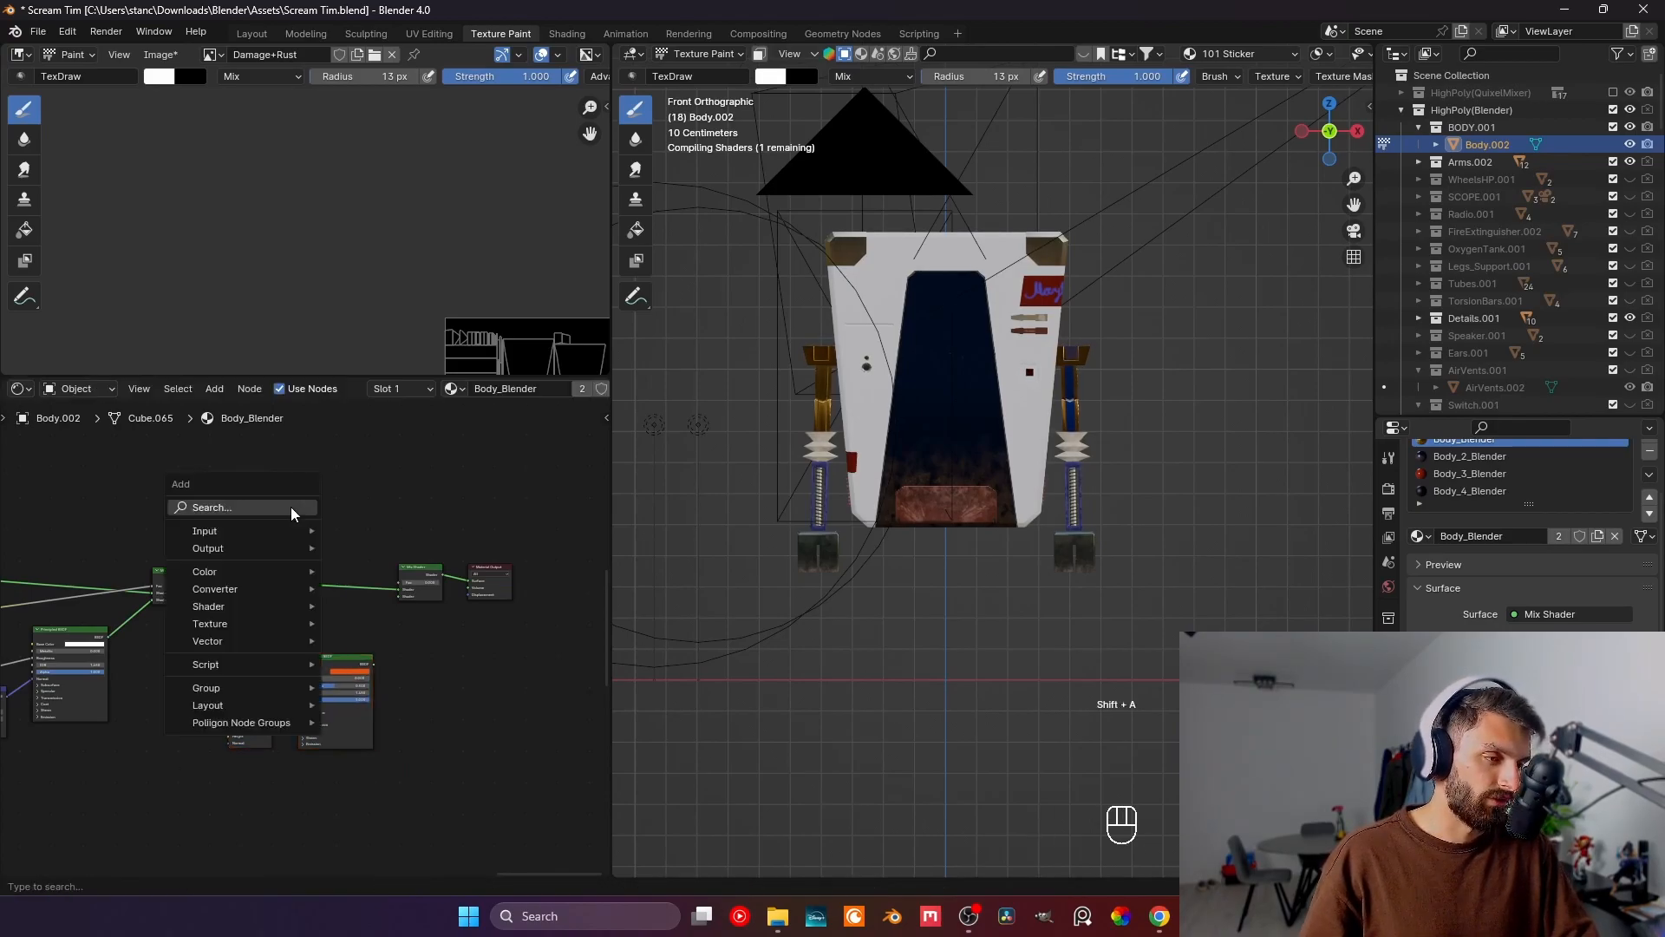
pyautogui.click(289, 506)
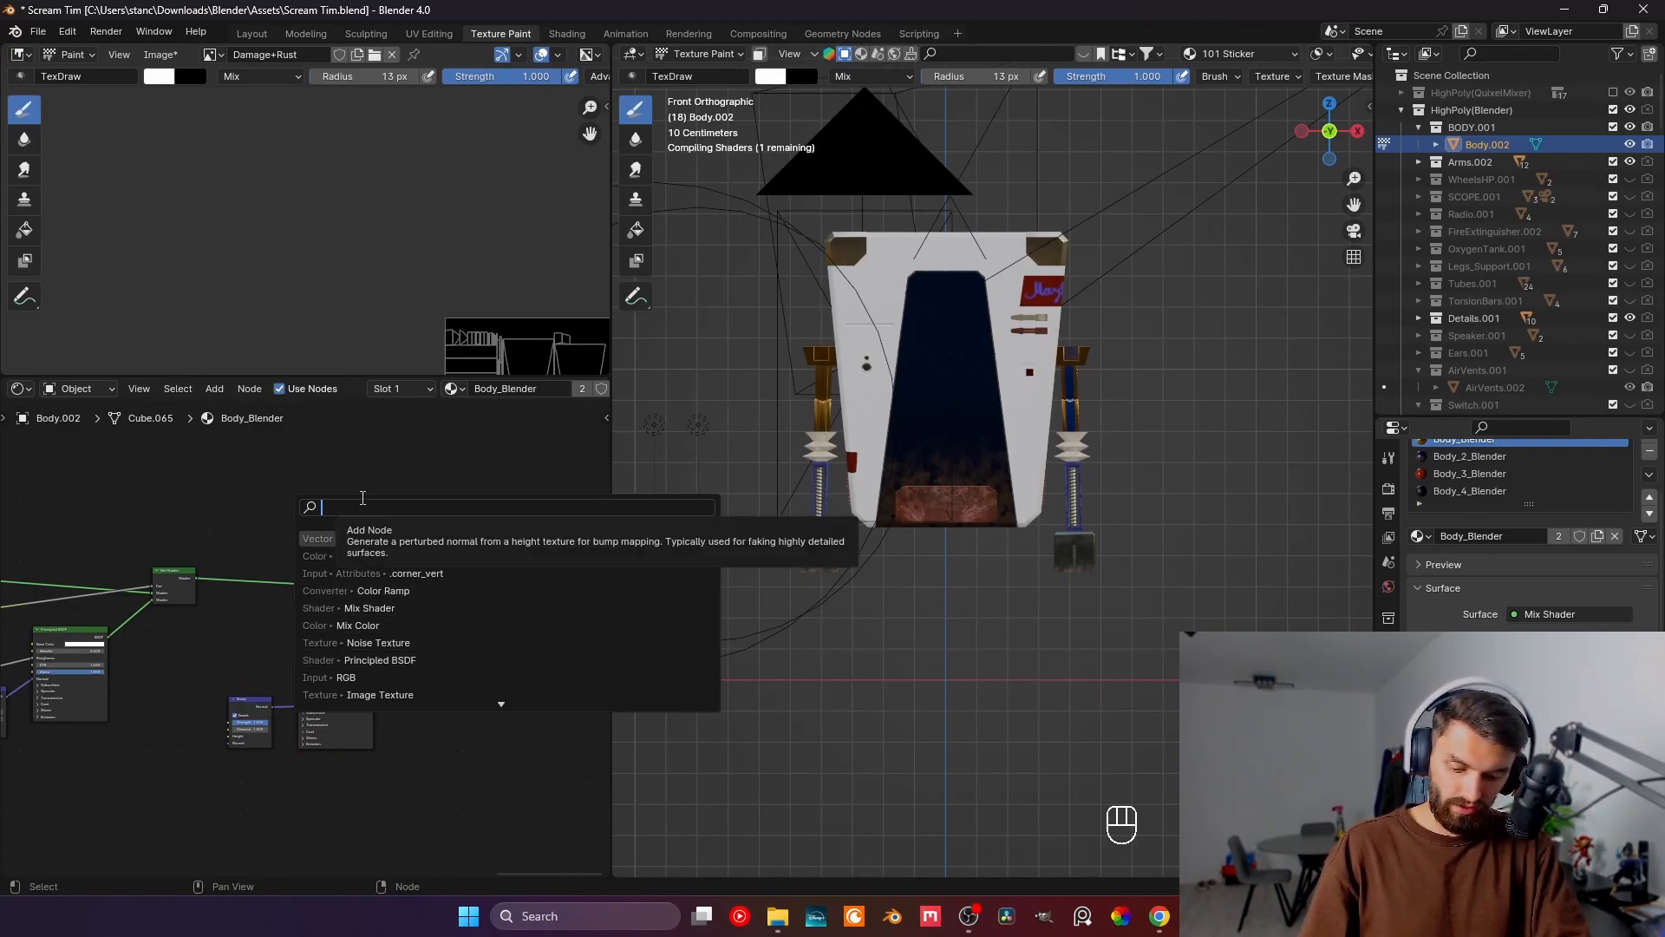
pyautogui.click(380, 695)
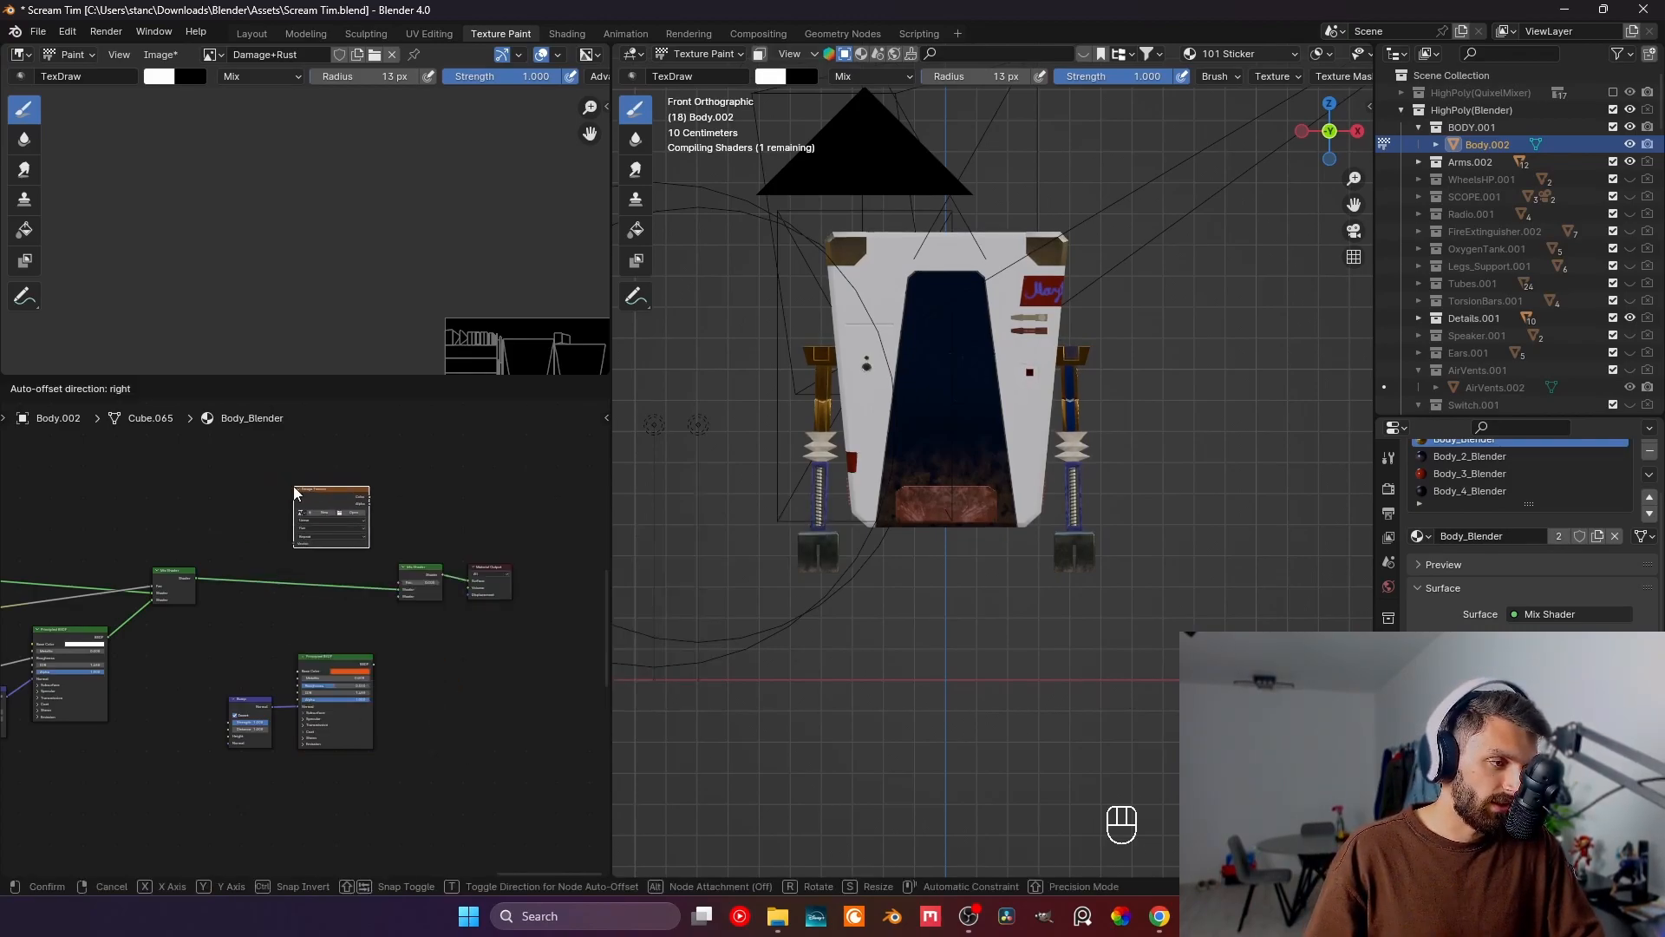
pyautogui.click(299, 512)
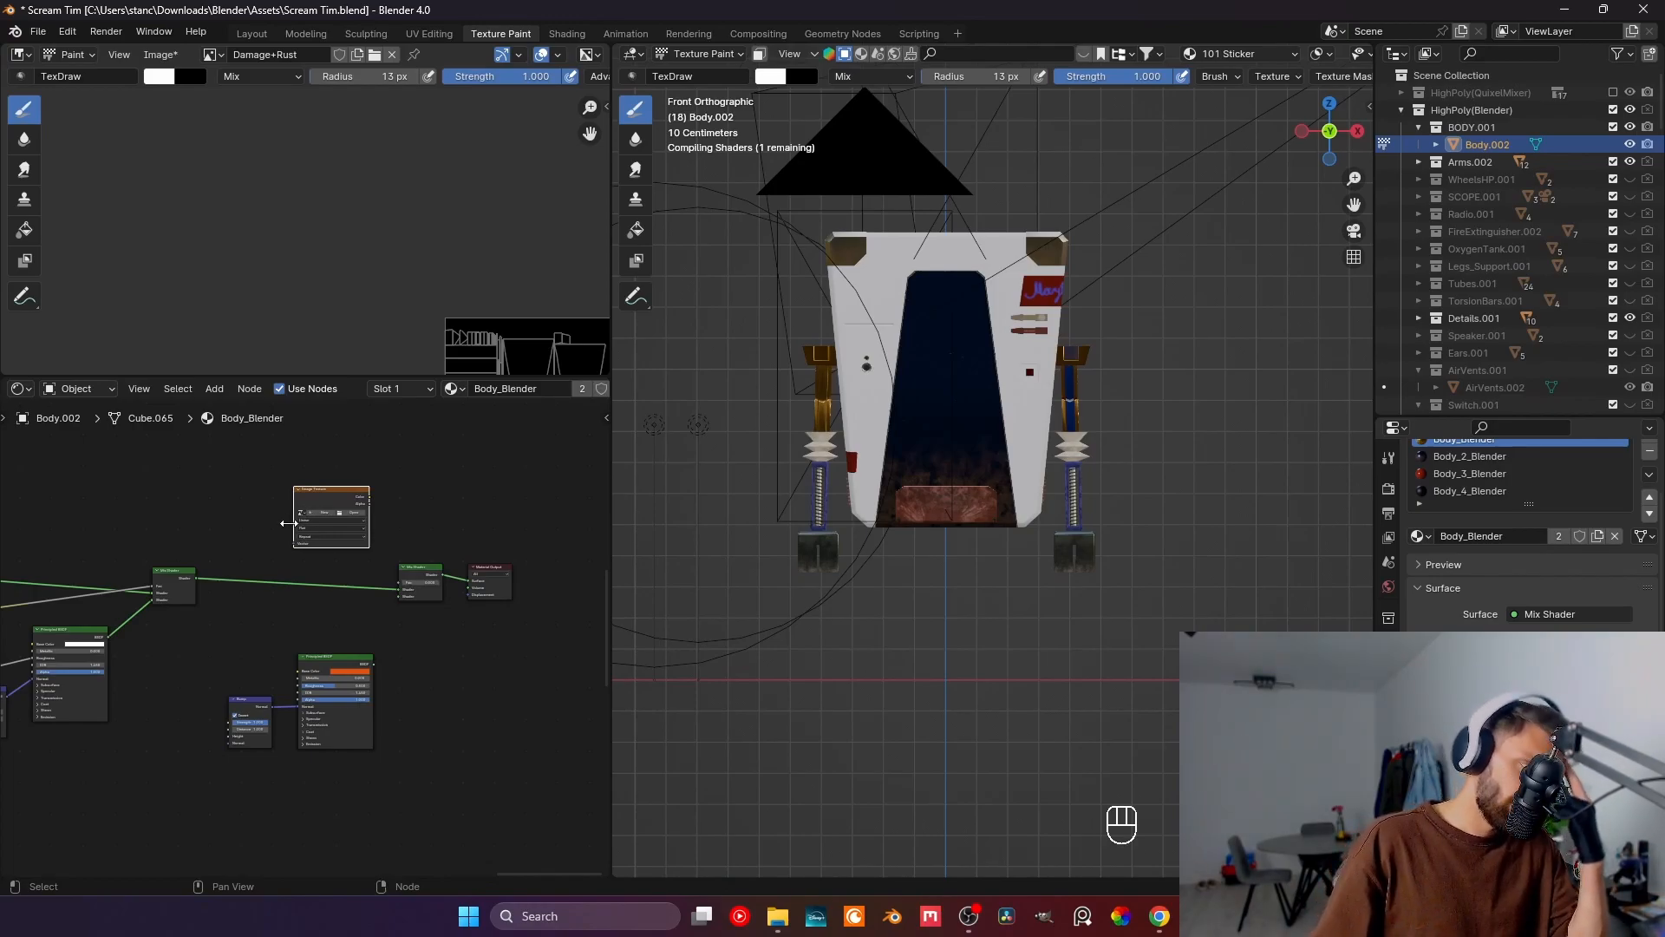
pyautogui.click(293, 515)
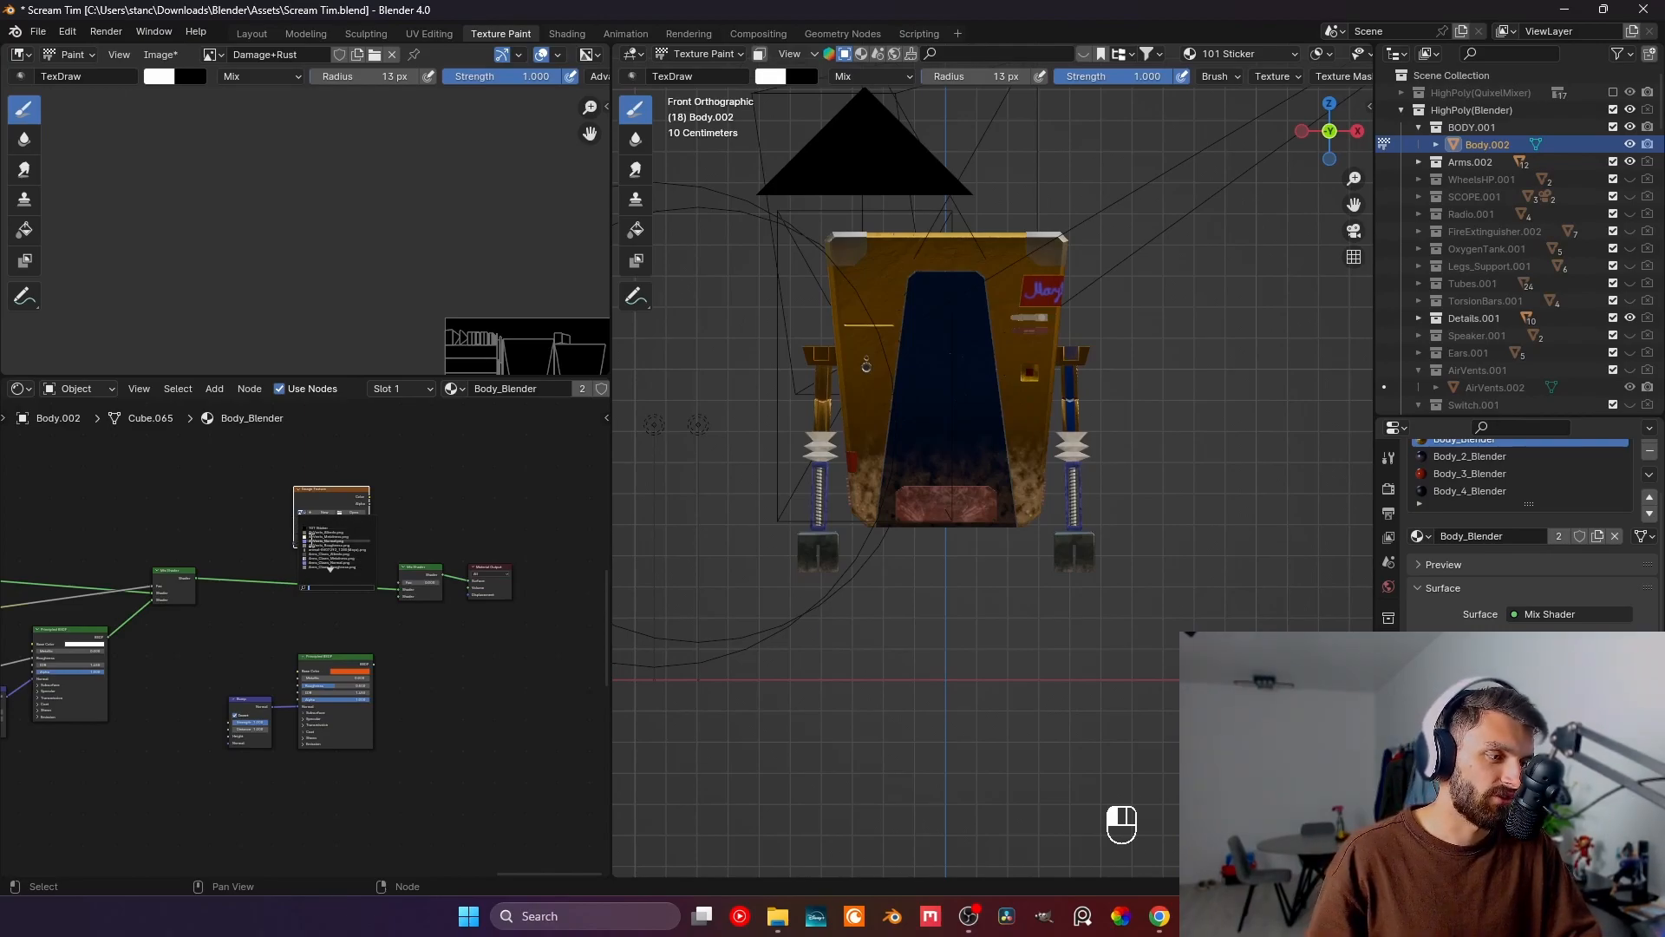
pyautogui.write('dama')
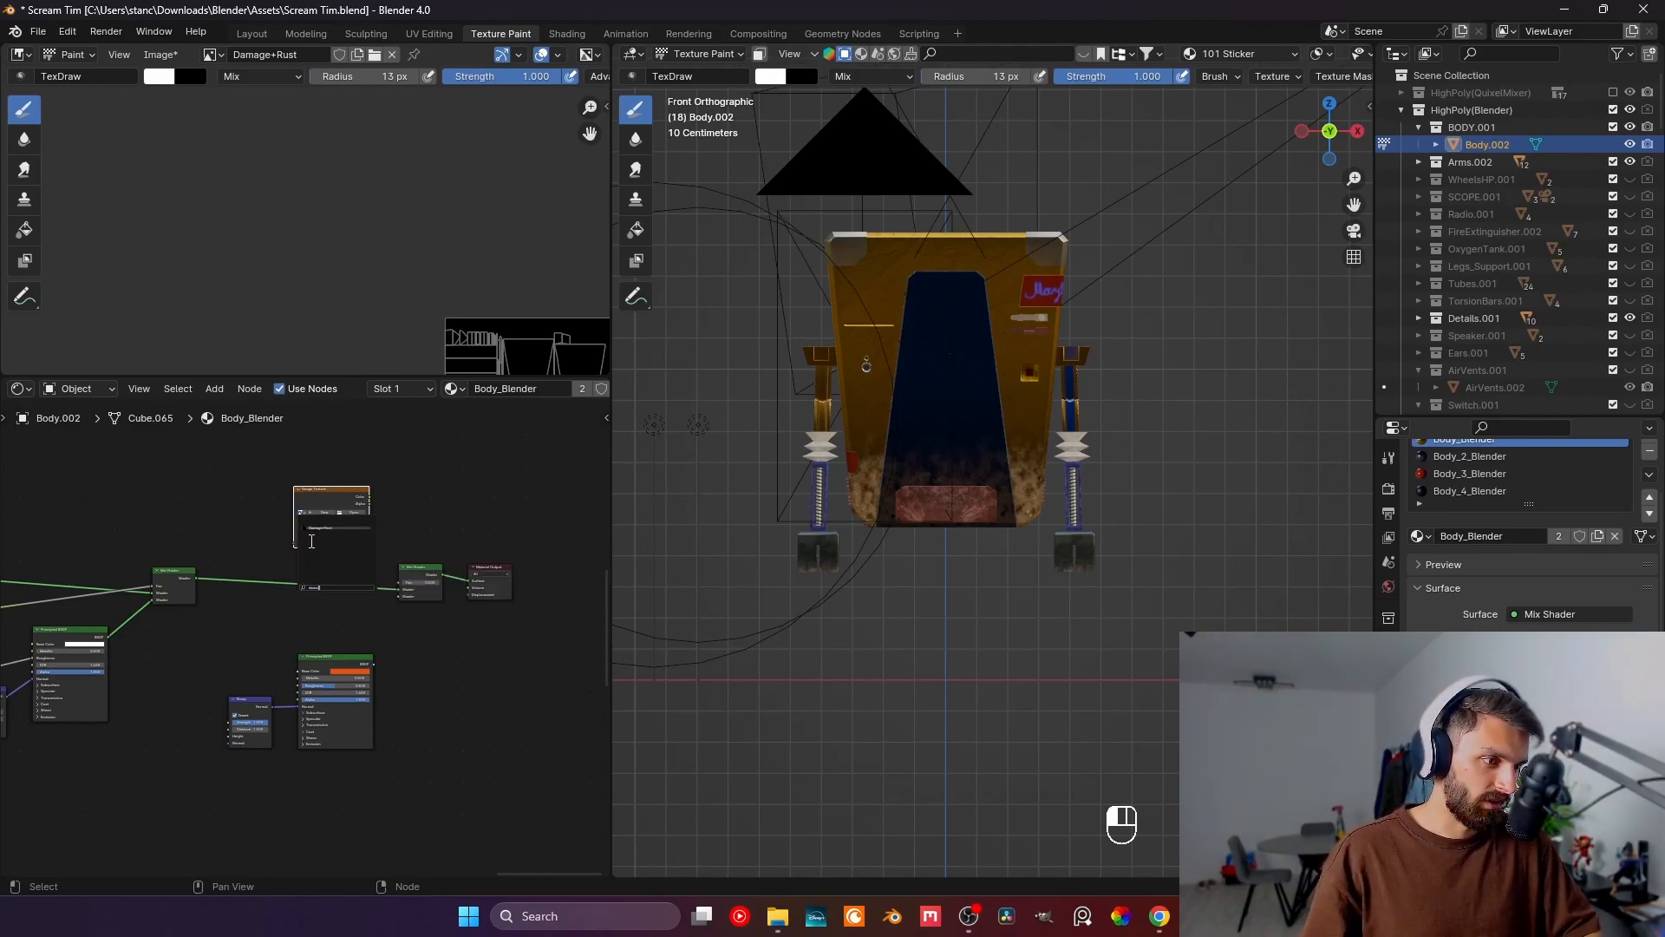
pyautogui.press('Return')
pyautogui.moveTo(368, 503); pyautogui.dragTo(339, 503)
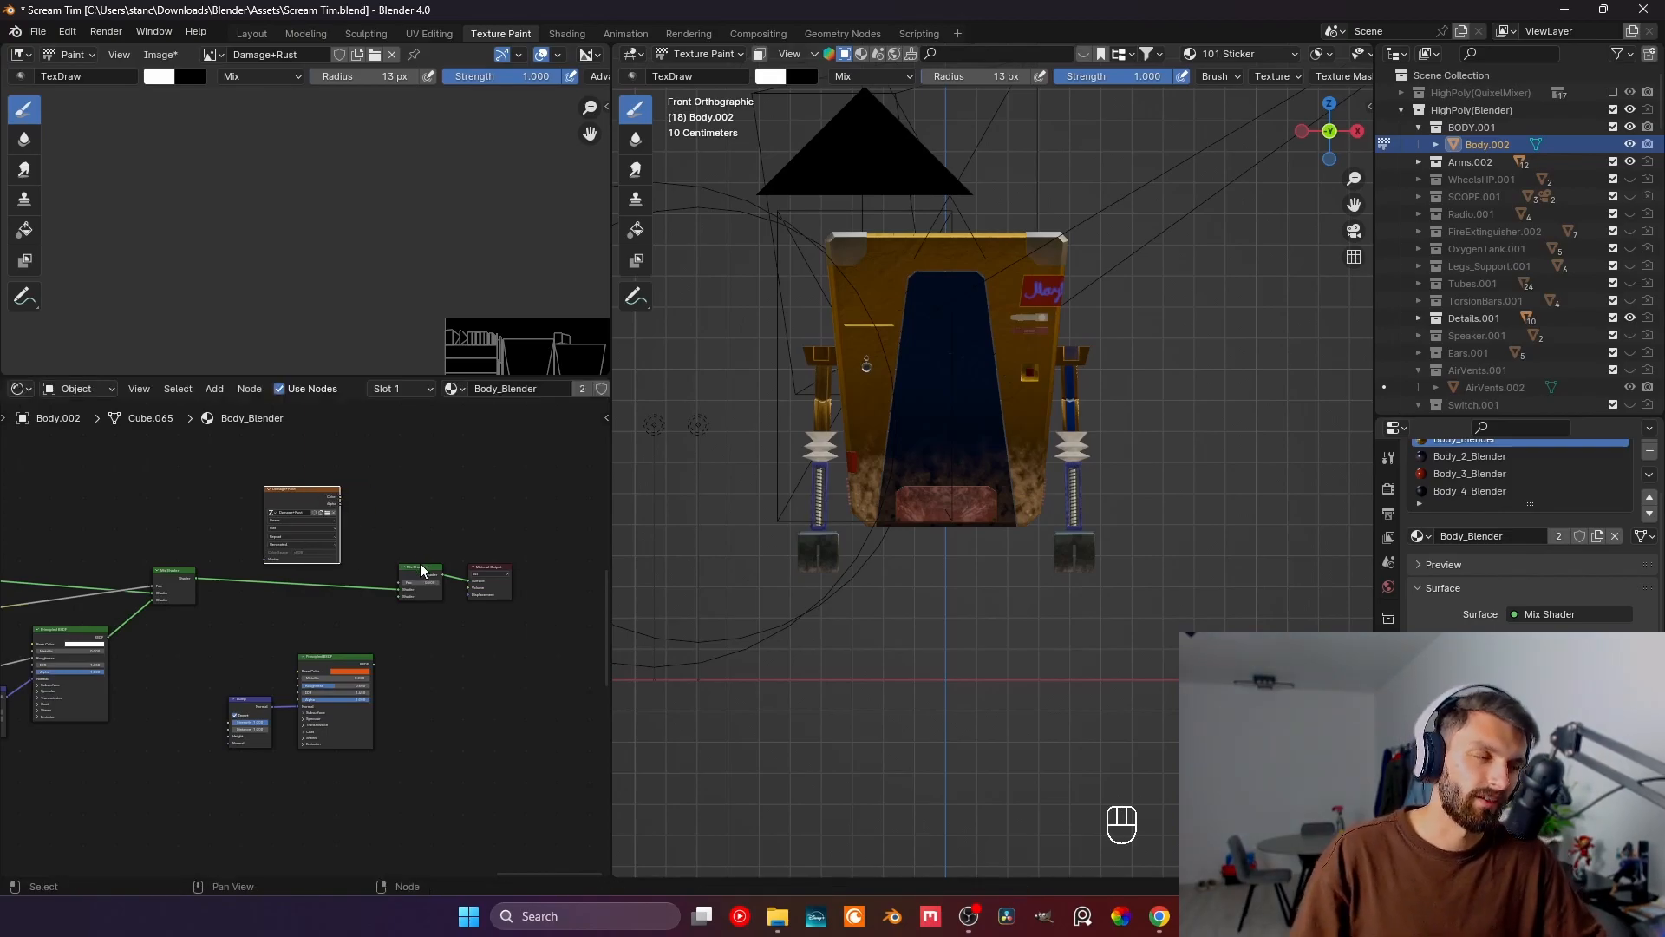
# - Link the Damage+Rust colour to the last Mix Shader's Fac and the orange Principled BSDF to its second Shader input
pyautogui.moveTo(340, 497); pyautogui.dragTo(399, 584)
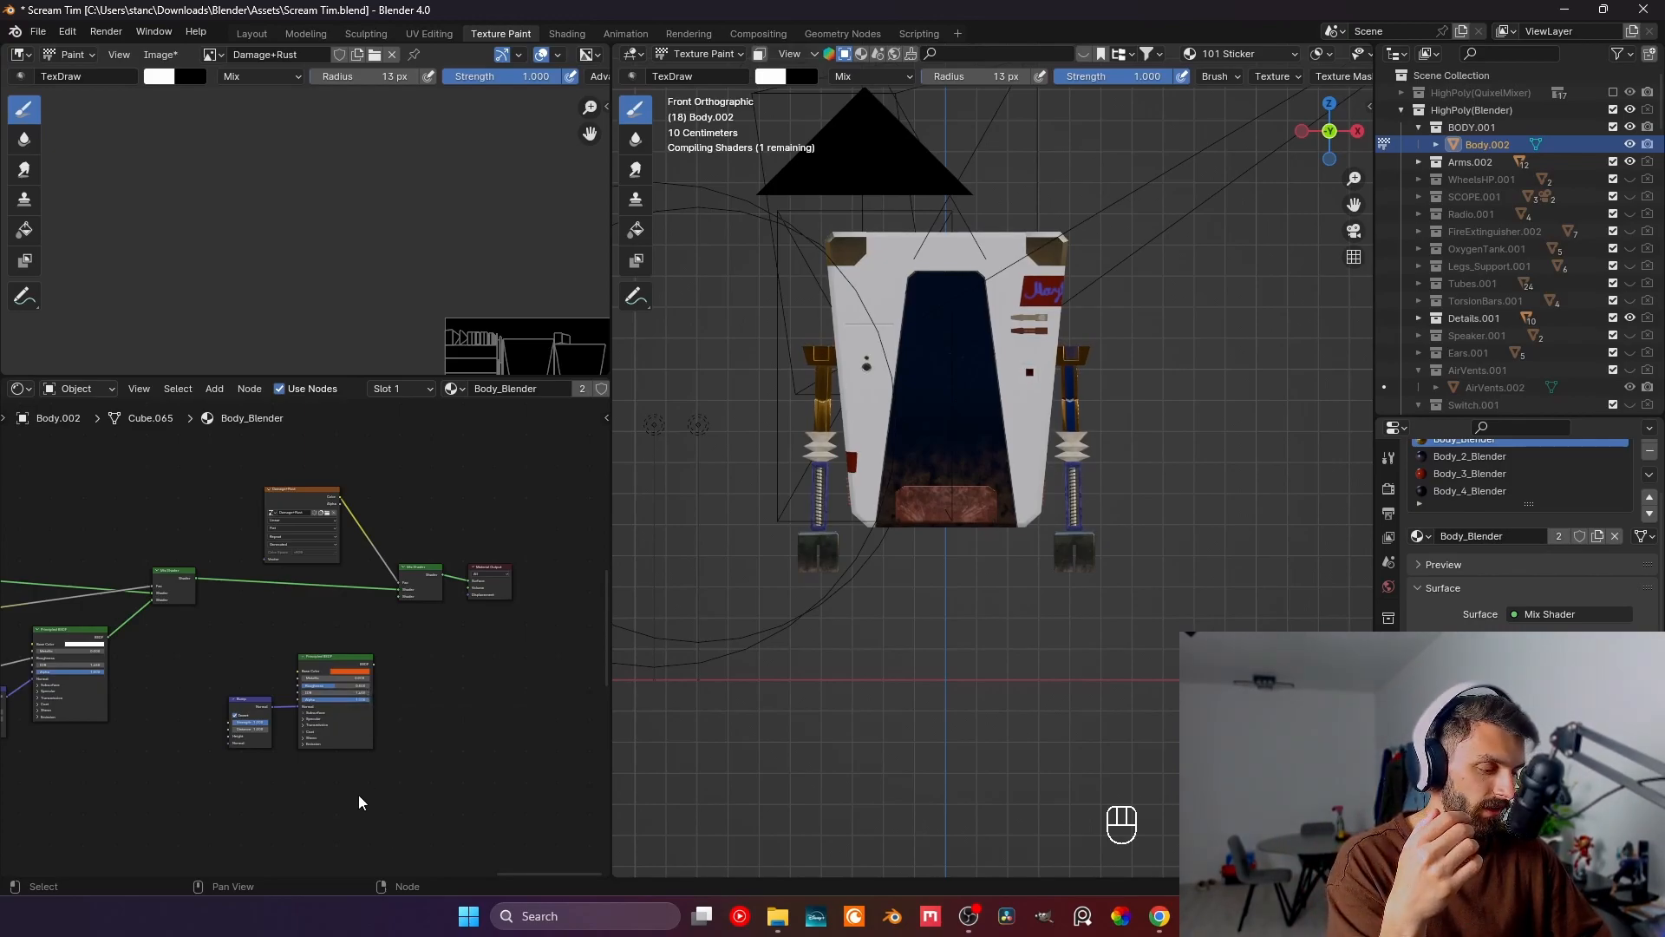
pyautogui.moveTo(357, 790); pyautogui.dragTo(385, 603)
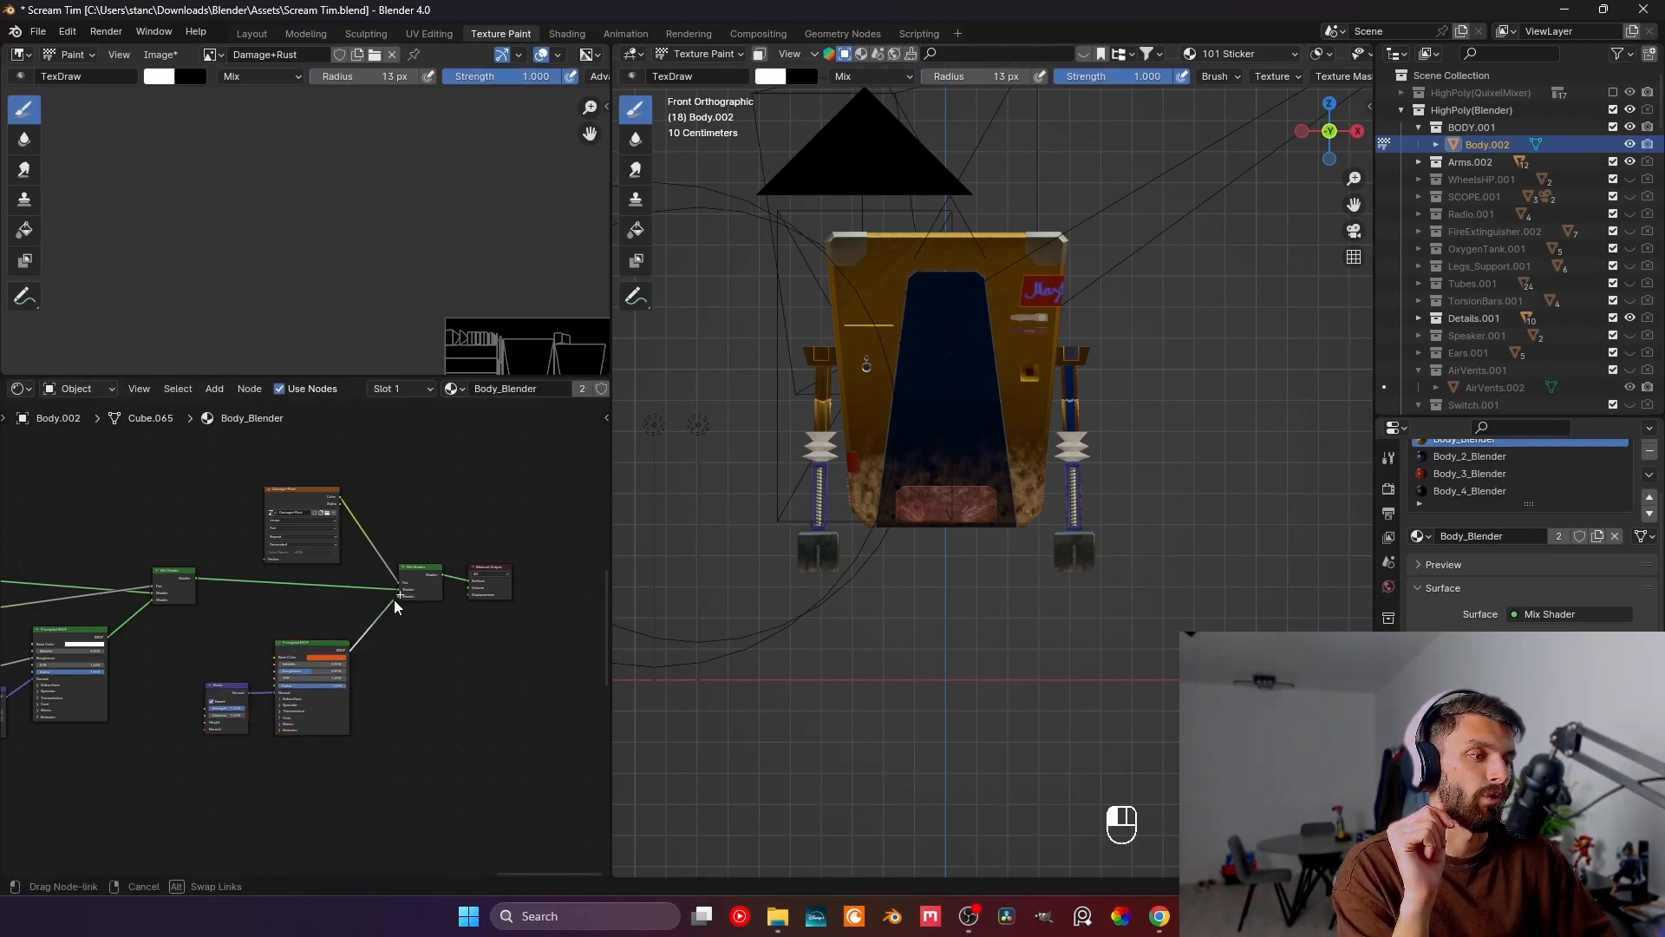
pyautogui.moveTo(398, 599); pyautogui.dragTo(399, 597)
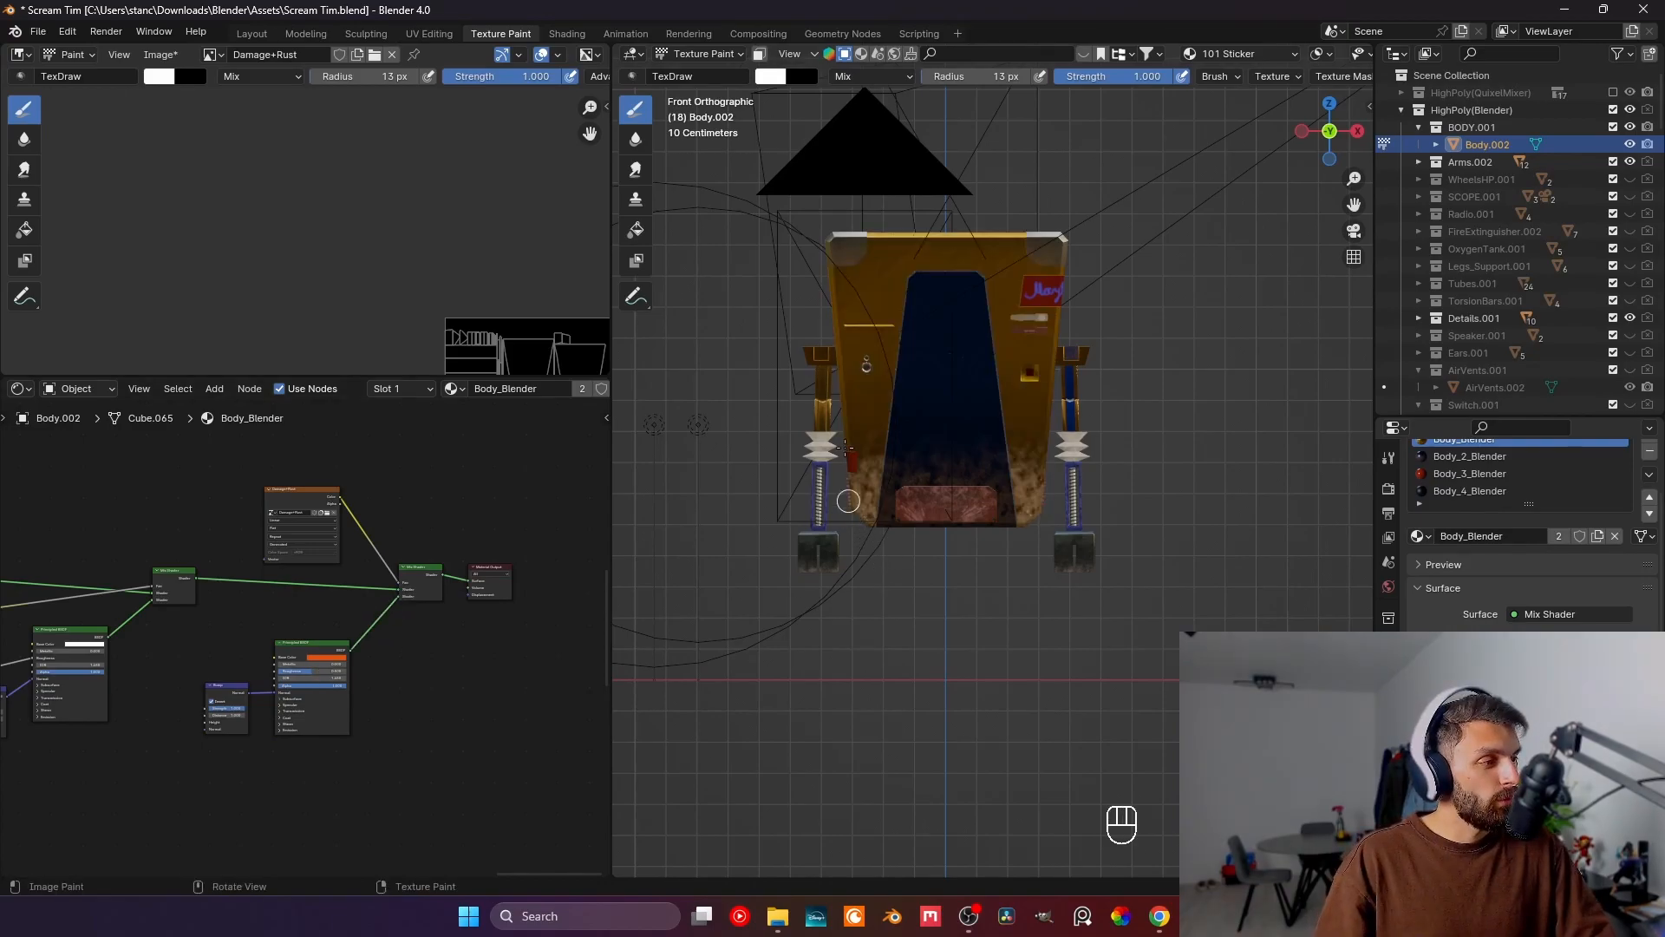
# - Link the Damage+Rust image's colour to the Height input of the orange shader's Bump node
pyautogui.scroll(5, 845, 453)
pyautogui.moveTo(867, 461)
pyautogui.mouseDown(button='middle')
pyautogui.moveTo(831, 386)
pyautogui.moveTo(888, 442)
pyautogui.mouseUp(button='middle')
pyautogui.moveTo(319, 500); pyautogui.dragTo(409, 456, button='middle')
pyautogui.moveTo(408, 455); pyautogui.dragTo(305, 685)
pyautogui.moveTo(460, 751); pyautogui.dragTo(388, 671)
# - Preview the Damage+Rust mask and the orange Principled BSDF on the body, and restore the last Mix Shader as the material output
pyautogui.moveTo(538, 635); pyautogui.dragTo(501, 735, button='middle')
pyautogui.moveTo(317, 546); pyautogui.dragTo(221, 521)
pyautogui.moveTo(724, 567); pyautogui.dragTo(846, 538, button='middle')
pyautogui.moveTo(365, 321); pyautogui.dragTo(205, 178, button='middle')
pyautogui.moveTo(876, 633); pyautogui.dragTo(947, 599, button='middle')
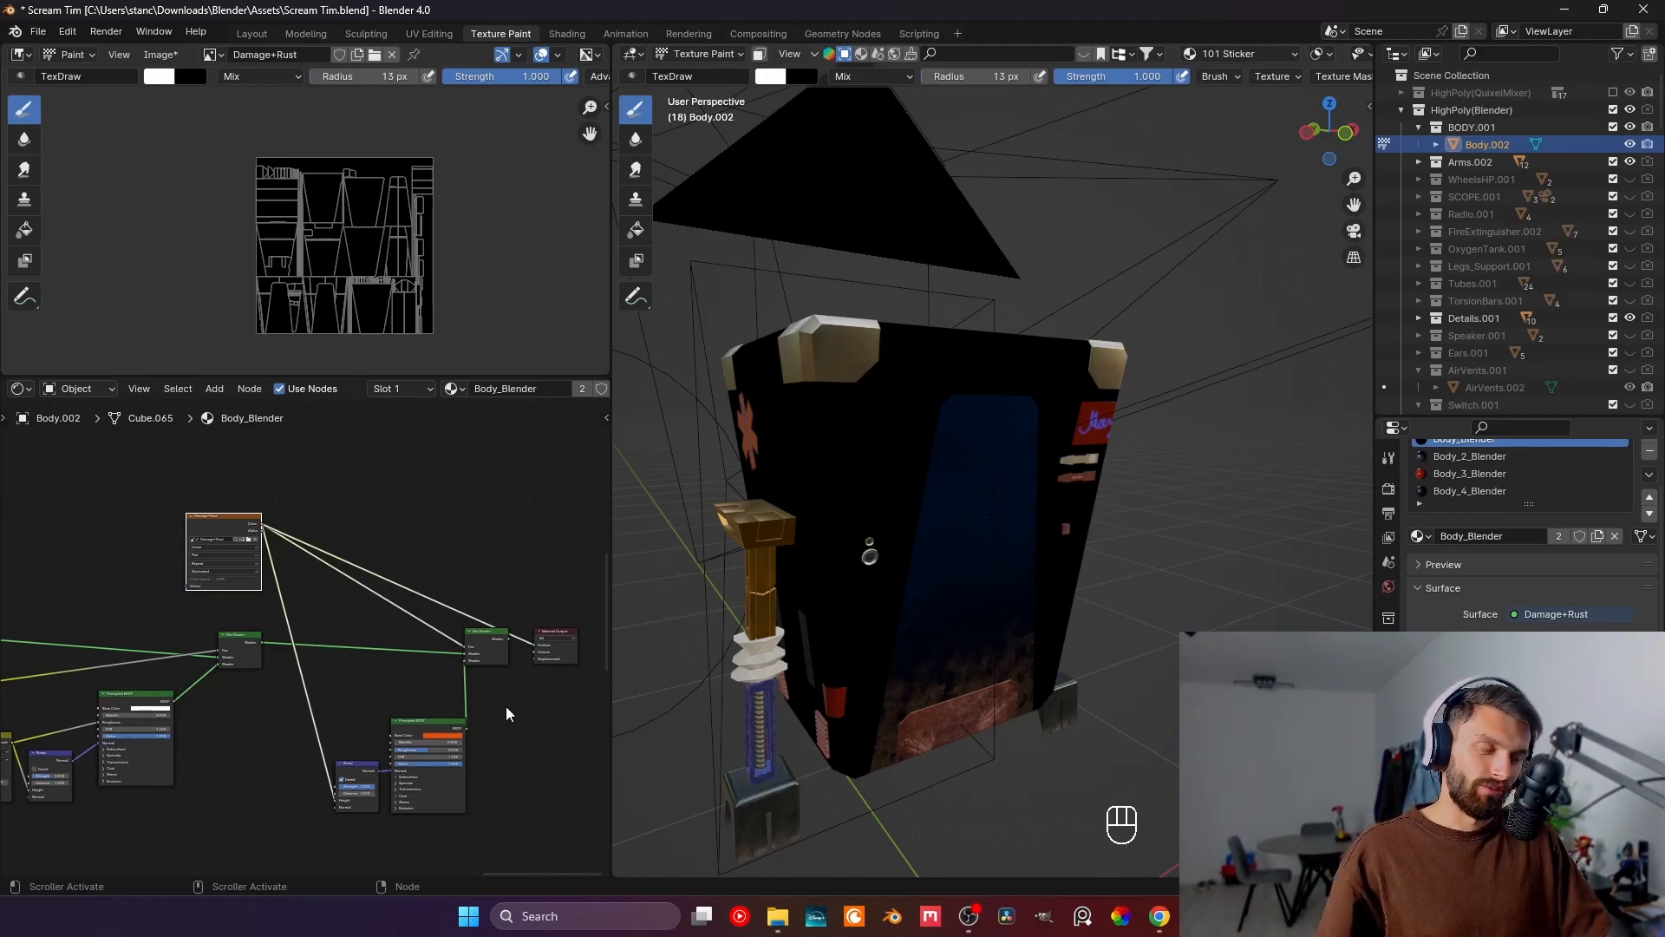
pyautogui.moveTo(466, 710); pyautogui.dragTo(424, 659, button='middle')
pyautogui.keyDown('ctrl'); pyautogui.keyDown('shift'); pyautogui.click(388, 680); pyautogui.keyUp('shift'); pyautogui.keyUp('ctrl')
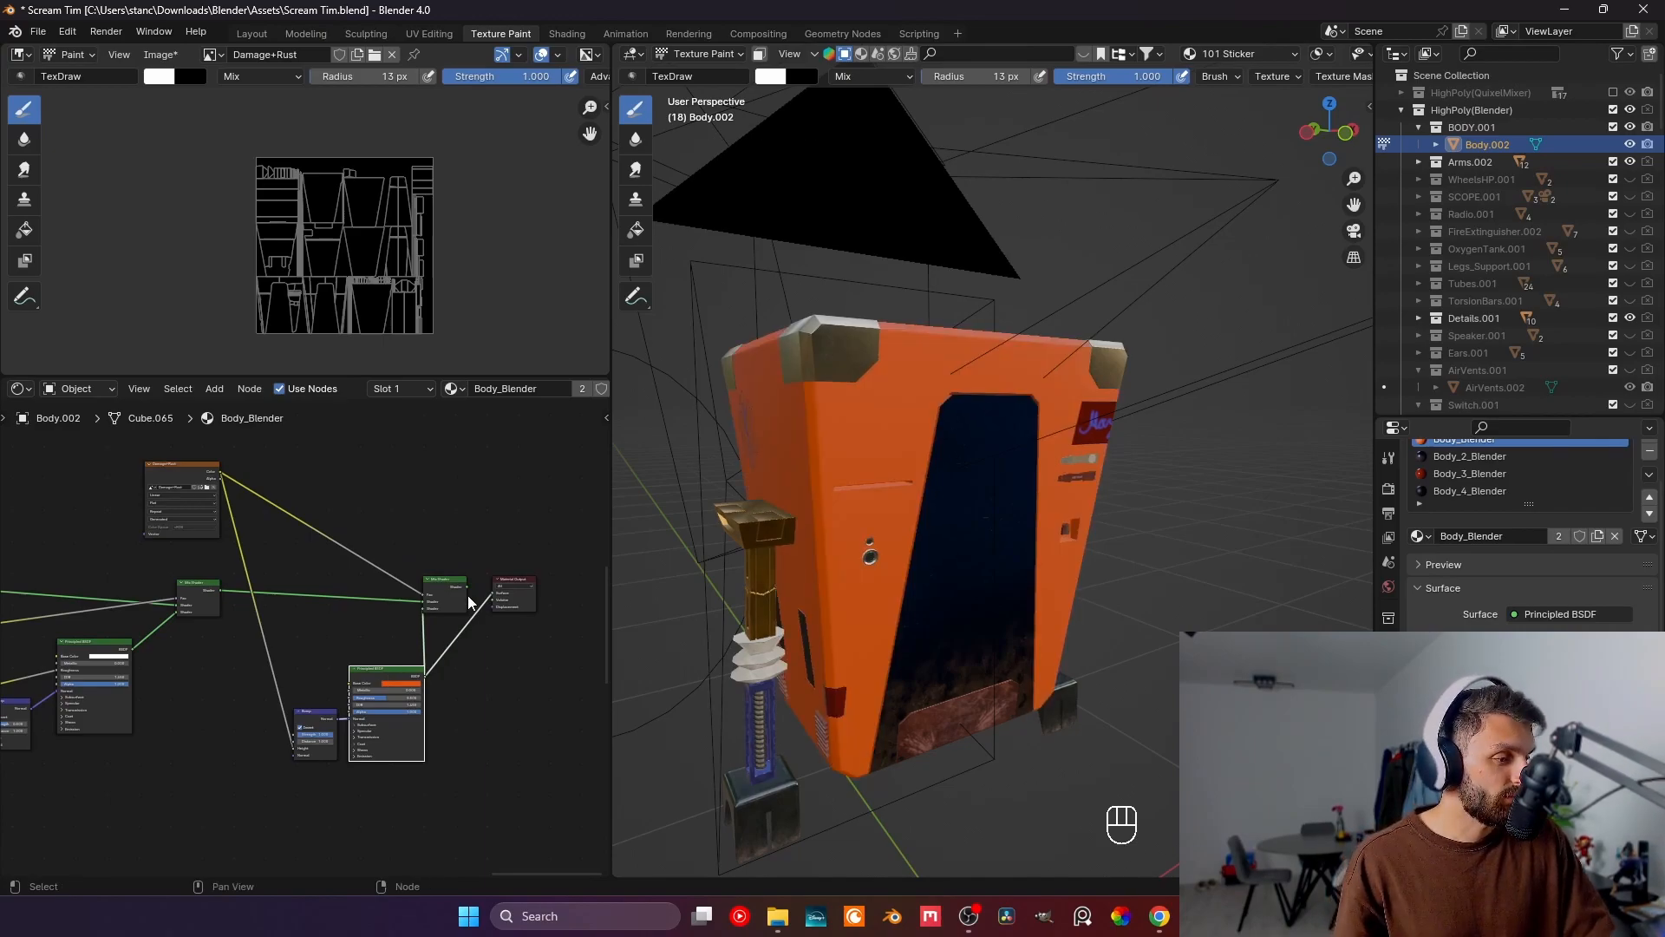
pyautogui.keyDown('ctrl'); pyautogui.keyDown('shift'); pyautogui.click(459, 597); pyautogui.keyUp('shift'); pyautogui.keyUp('ctrl')
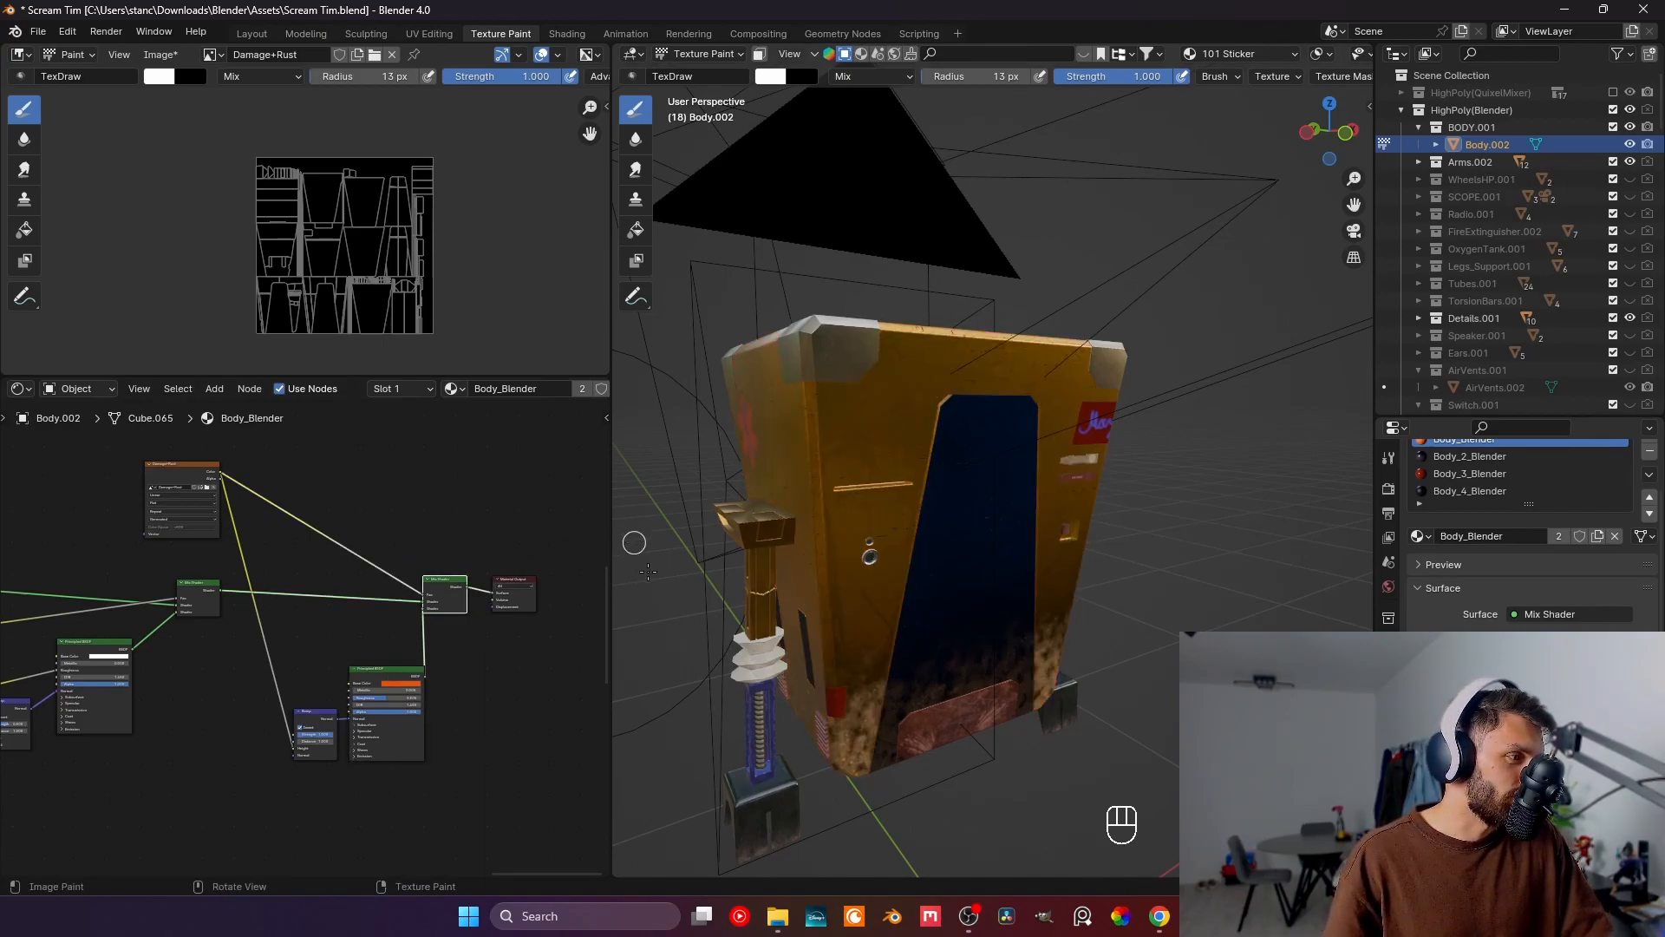
# - Inspect the yellow panel's upper corner up close and check the Damage brush texture's Clouds settings
pyautogui.scroll(2, 851, 488)
pyautogui.keyDown('shift'); pyautogui.moveTo(807, 442); pyautogui.dragTo(893, 555, button='middle'); pyautogui.keyUp('shift')
pyautogui.scroll(4, 804, 539)
pyautogui.moveTo(893, 555); pyautogui.dragTo(944, 499, button='middle')
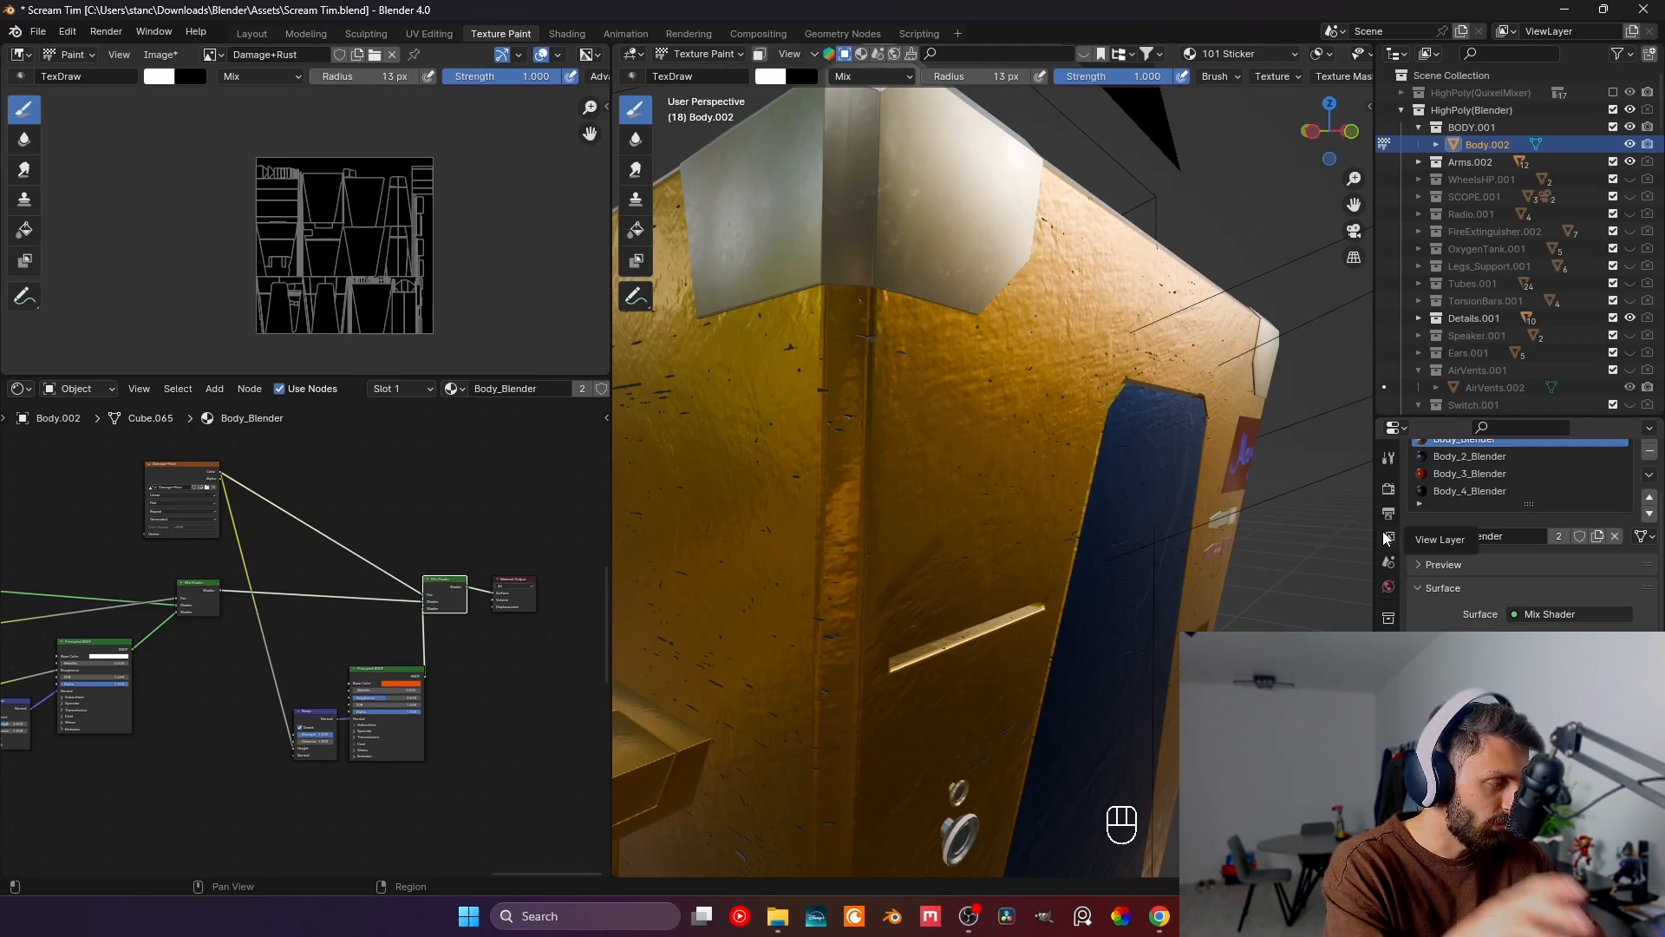
pyautogui.click(1388, 457)
pyautogui.scroll(-10, 1531, 529)
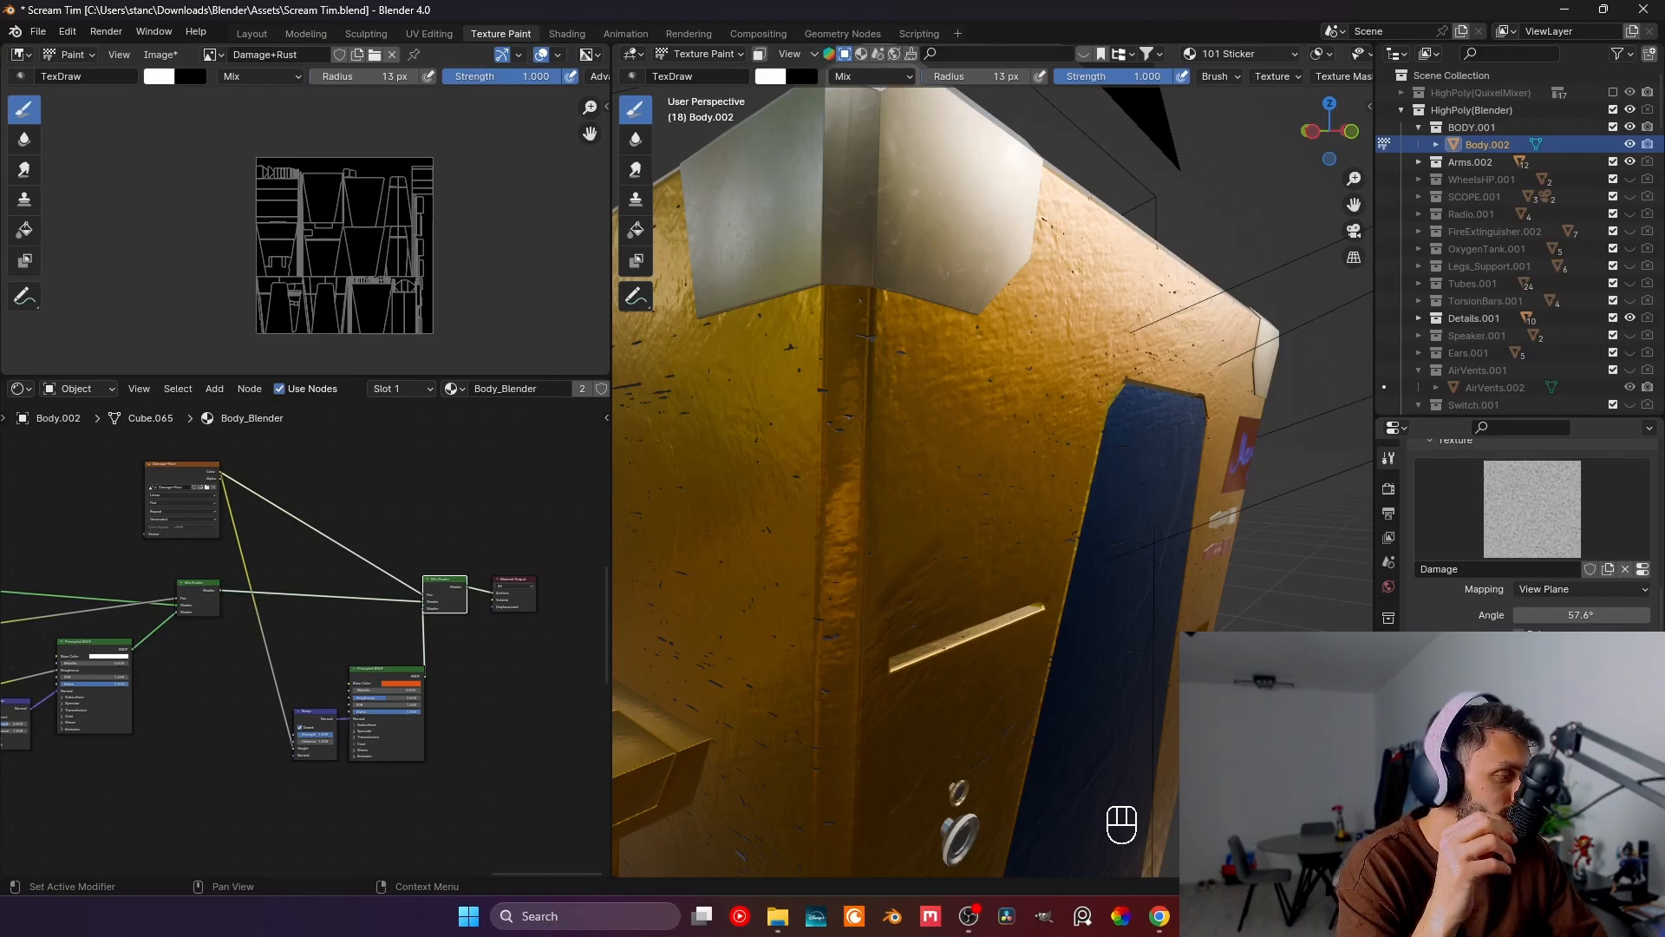
pyautogui.click(1642, 569)
pyautogui.moveTo(1579, 774); pyautogui.dragTo(1598, 774)
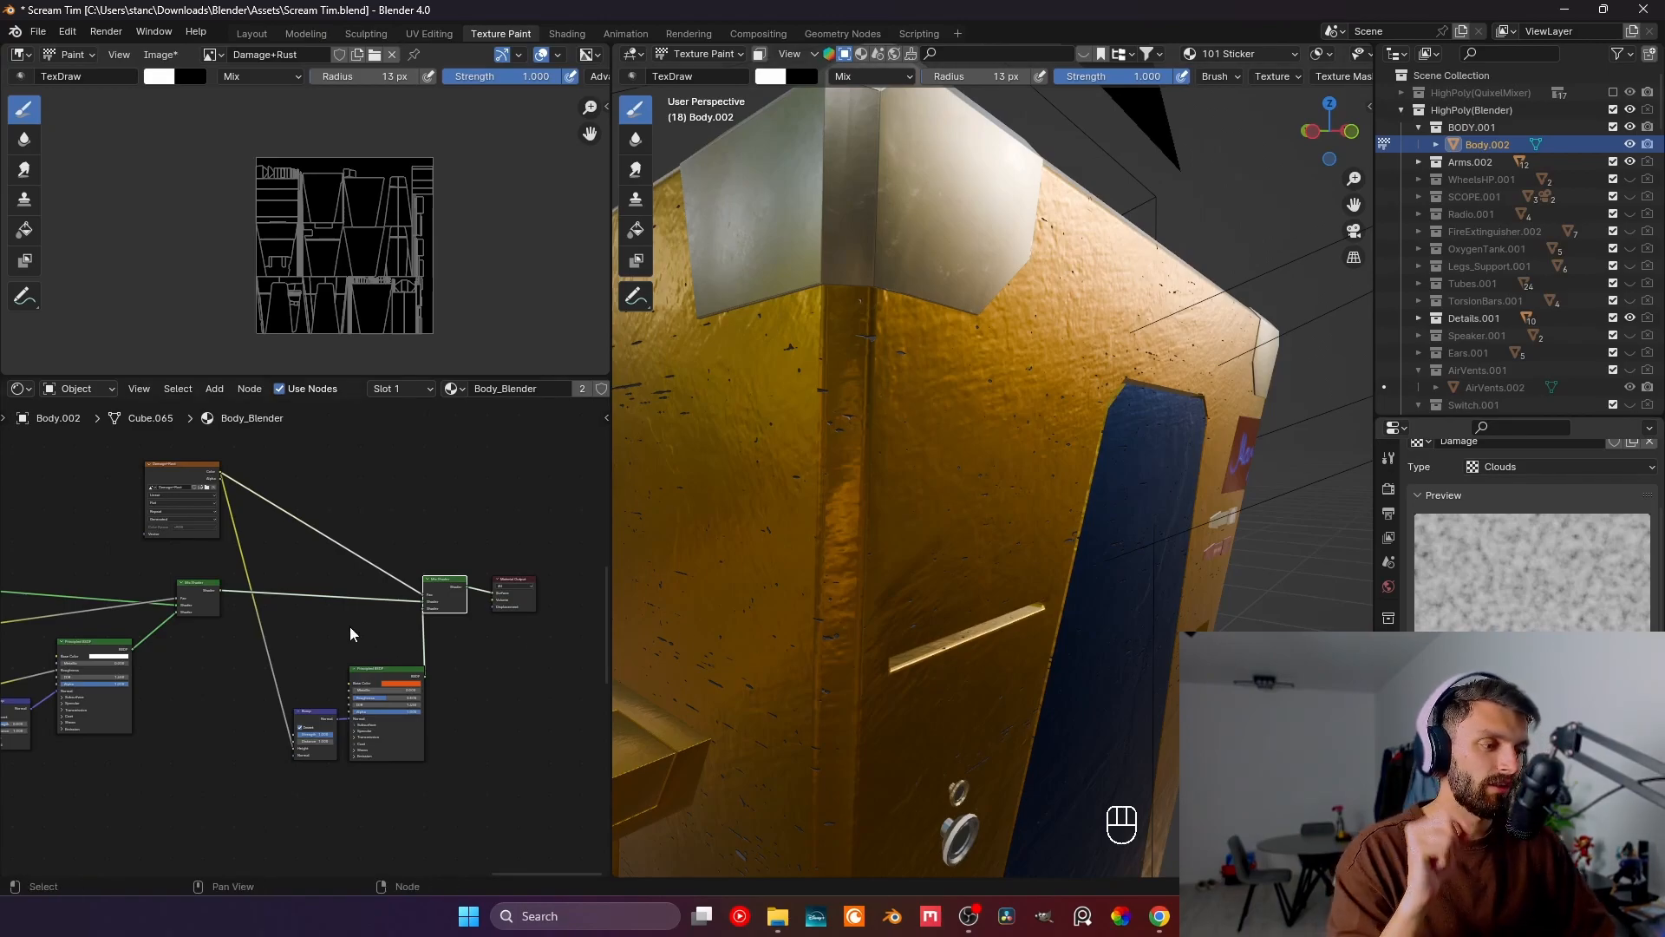
pyautogui.click(1380, 462)
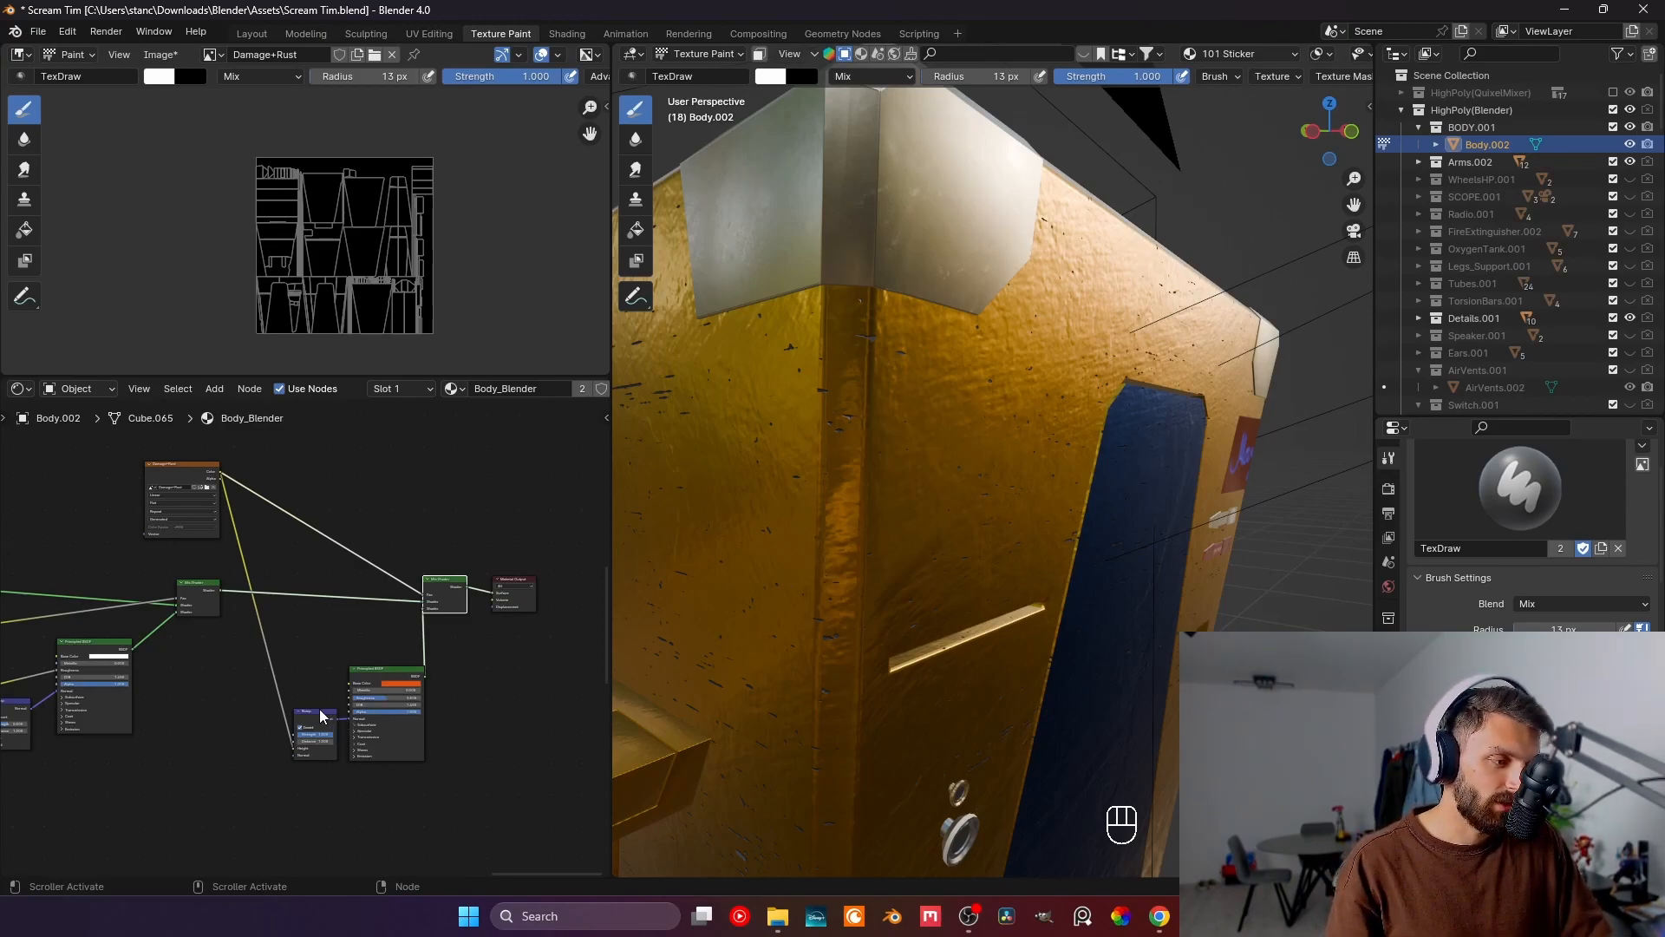
# - Set the orange Principled BSDF's Metallic to 1.000 and space the node apart from its Bump node
pyautogui.scroll(1, 326, 751)
pyautogui.scroll(4, 326, 751)
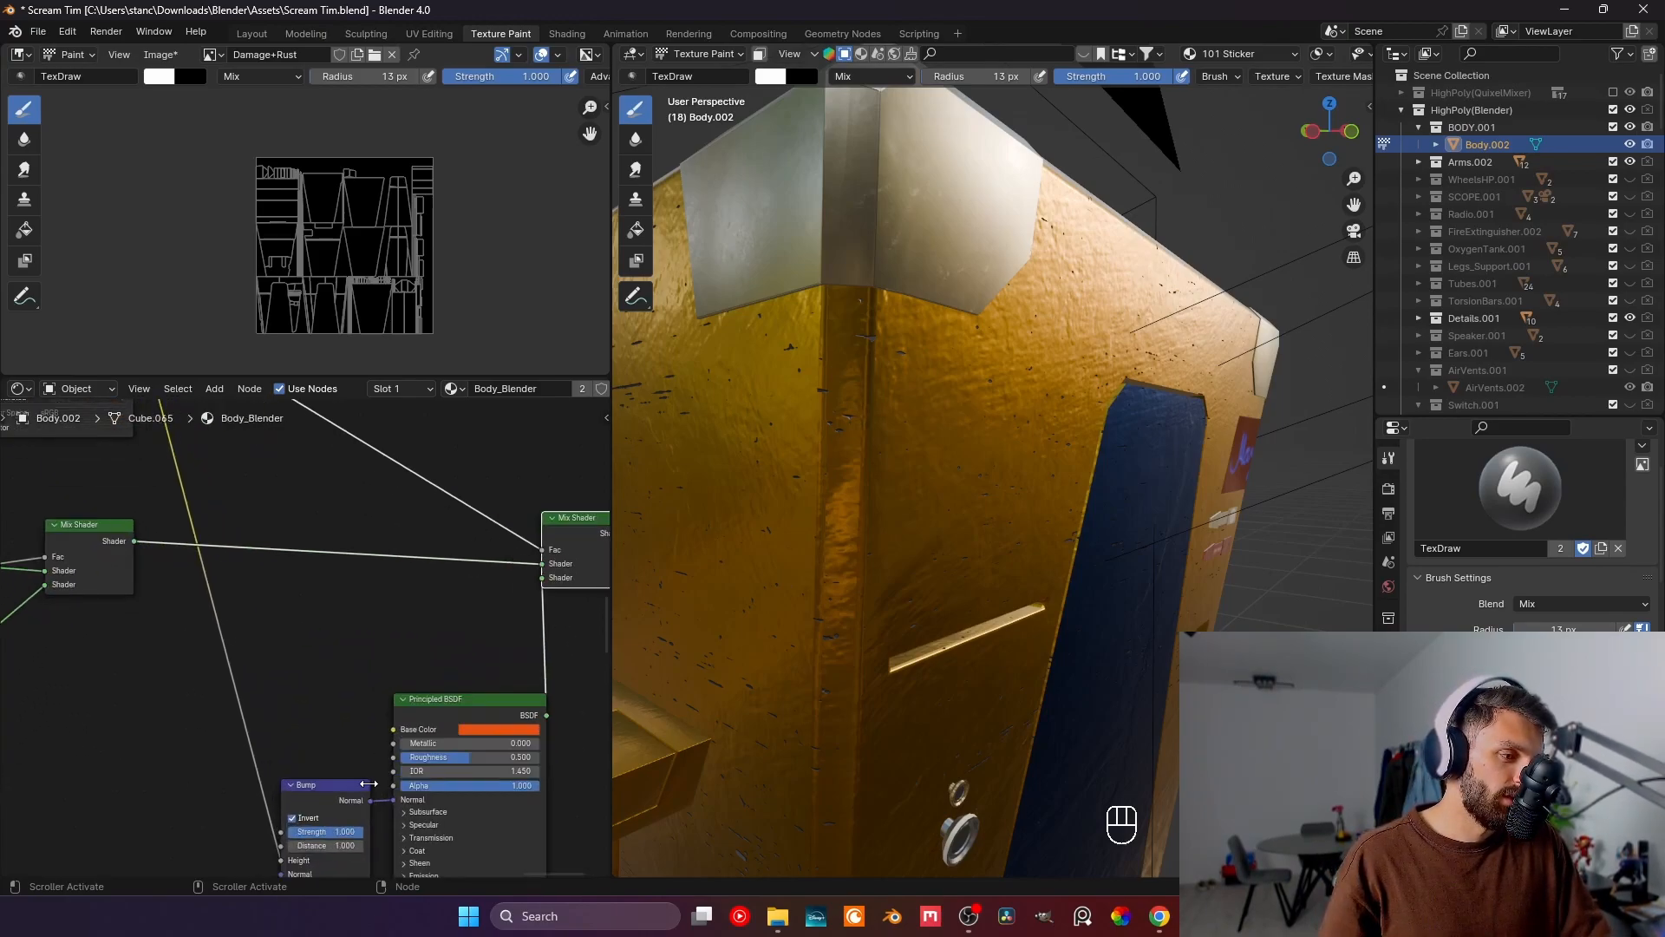
pyautogui.moveTo(400, 633); pyautogui.dragTo(341, 644, button='middle')
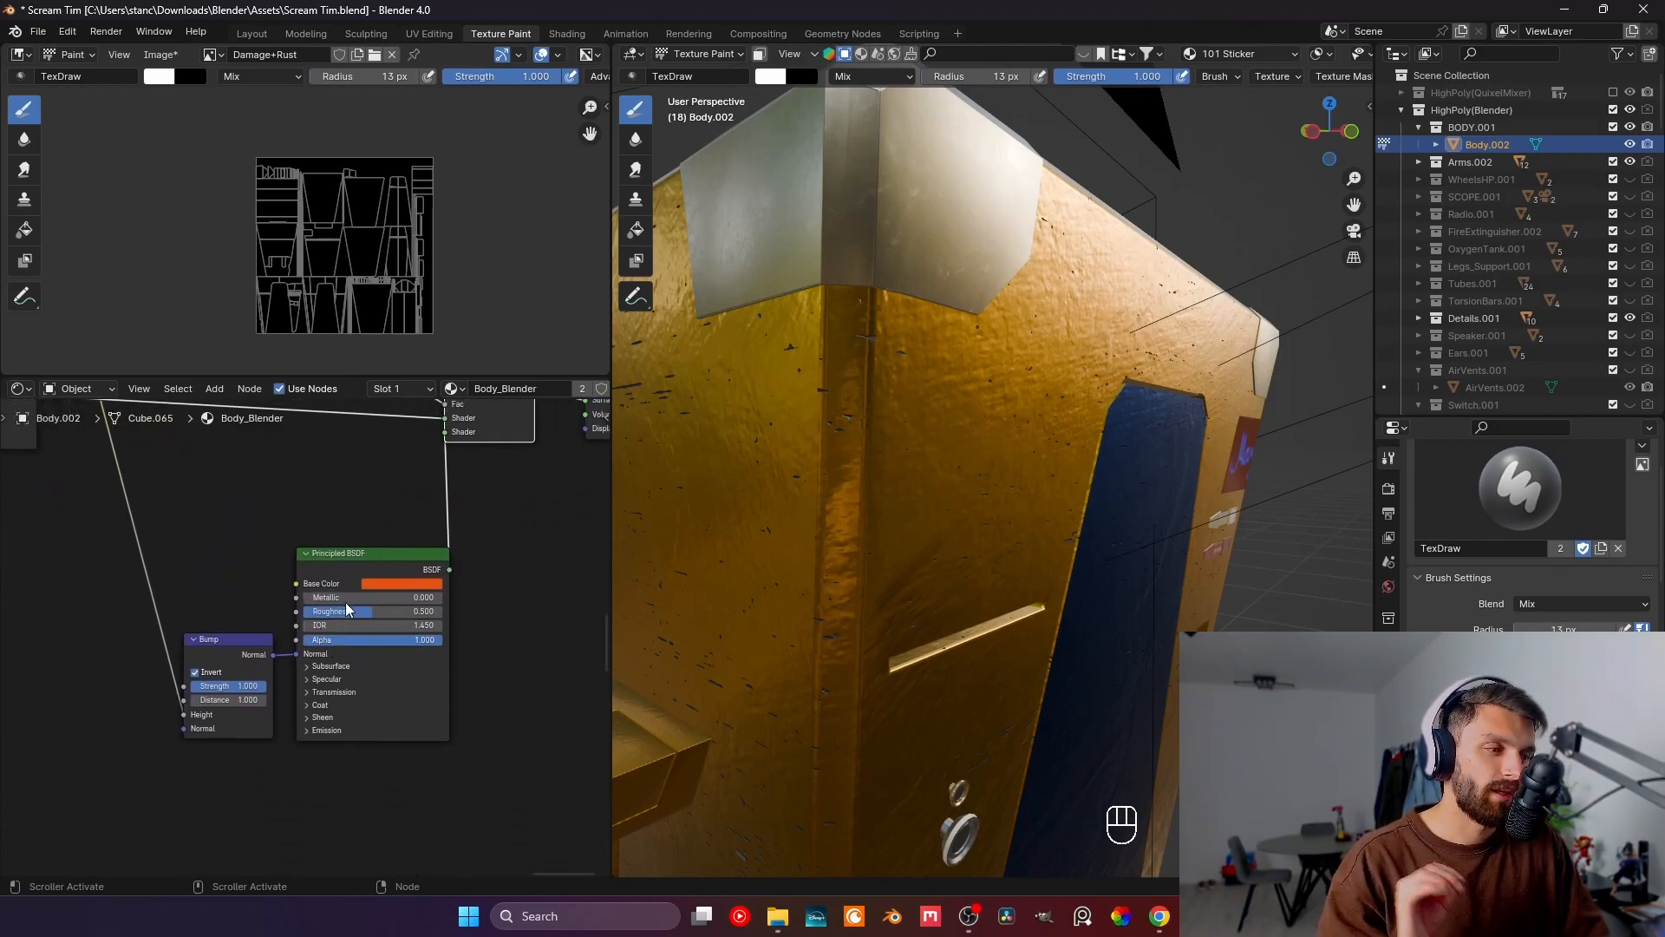
pyautogui.moveTo(333, 600); pyautogui.dragTo(381, 560)
pyautogui.moveTo(546, 494); pyautogui.dragTo(219, 603, button='middle')
pyautogui.moveTo(381, 584); pyautogui.dragTo(387, 482)
pyautogui.moveTo(173, 602); pyautogui.dragTo(467, 482, button='middle')
pyautogui.moveTo(383, 541); pyautogui.dragTo(443, 472)
pyautogui.moveTo(443, 472); pyautogui.dragTo(390, 547, button='middle')
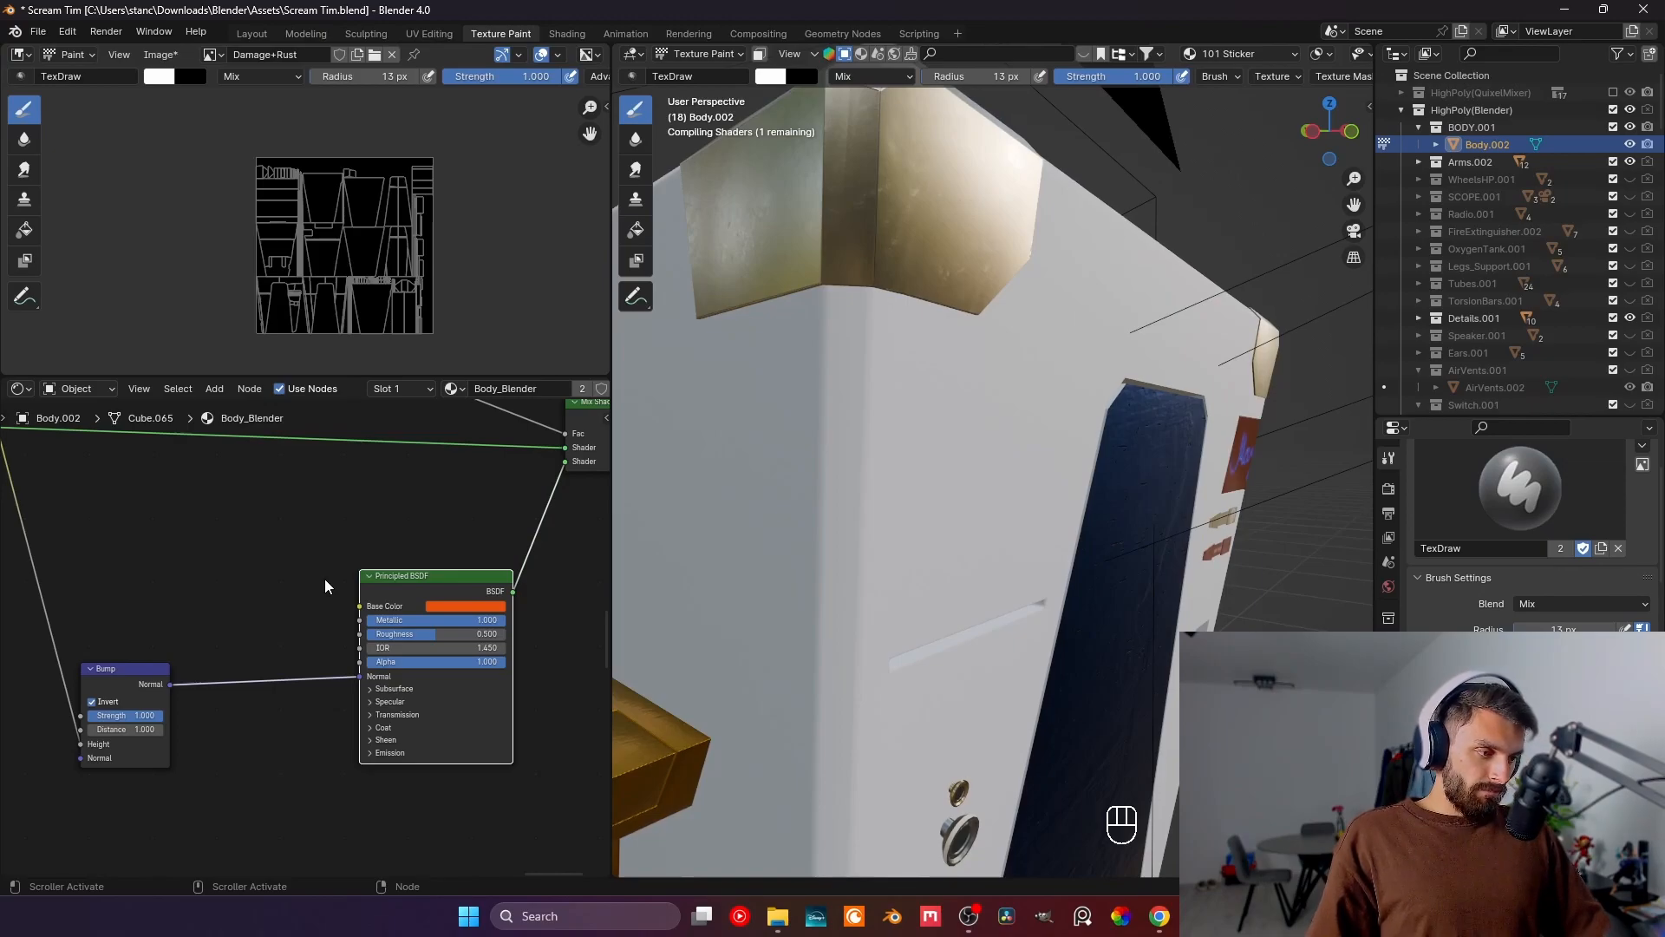
# - Darken the orange Principled BSDF's Base Color to a deep rusty brown
pyautogui.click(481, 605)
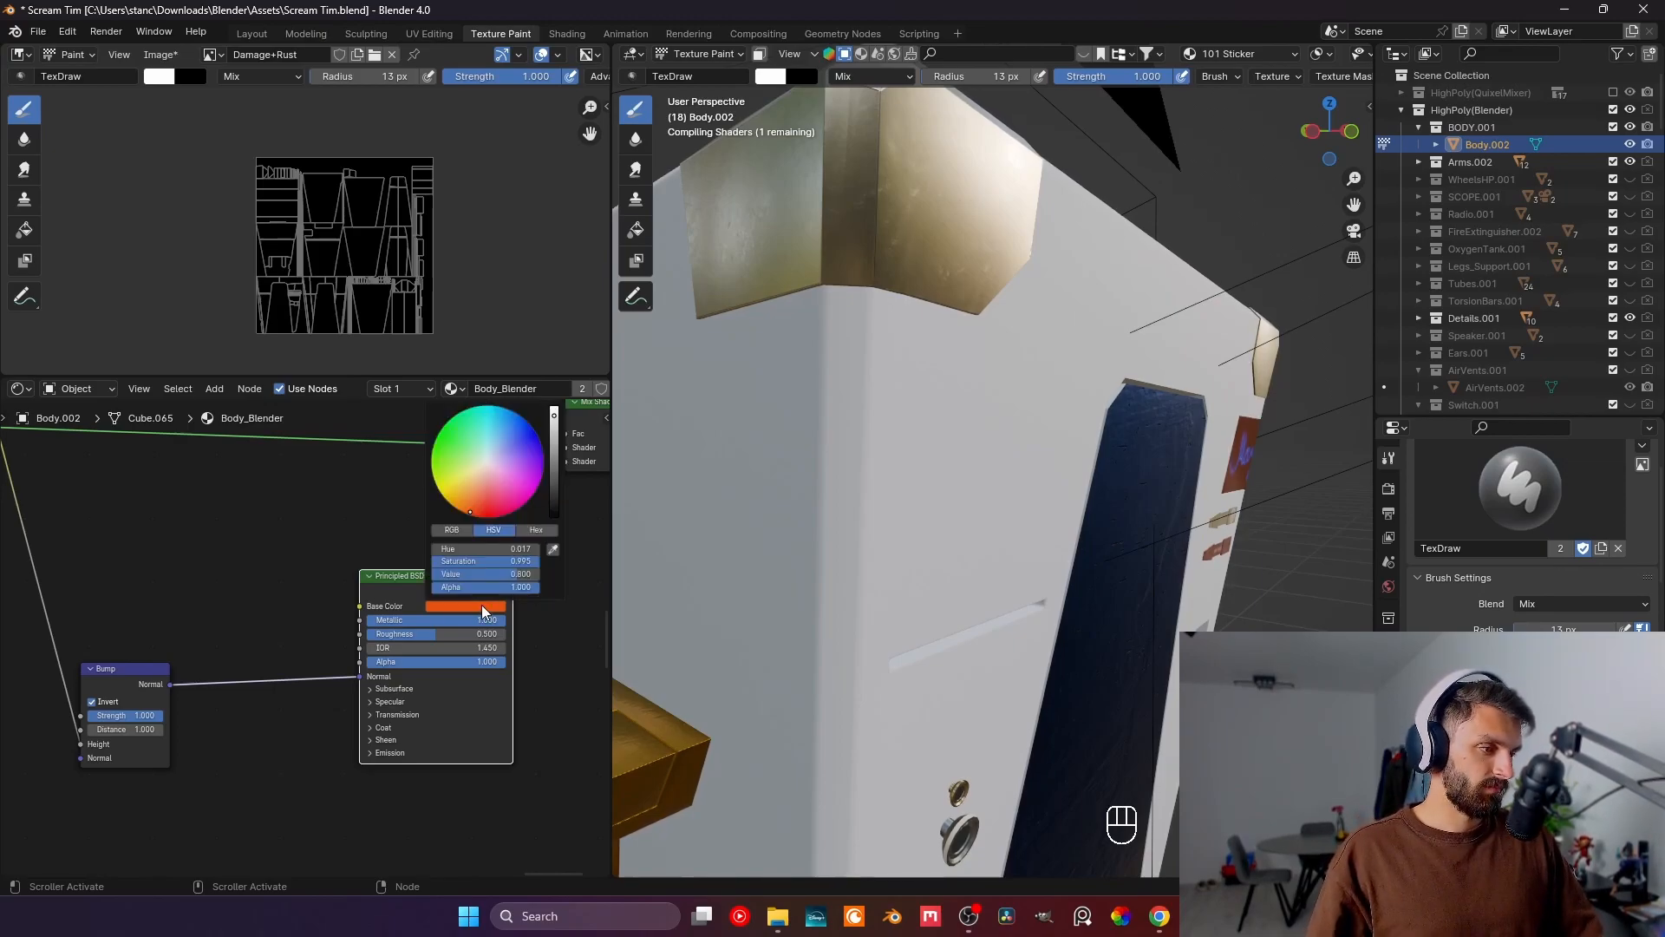
pyautogui.click(553, 432)
pyautogui.moveTo(553, 433); pyautogui.dragTo(553, 473)
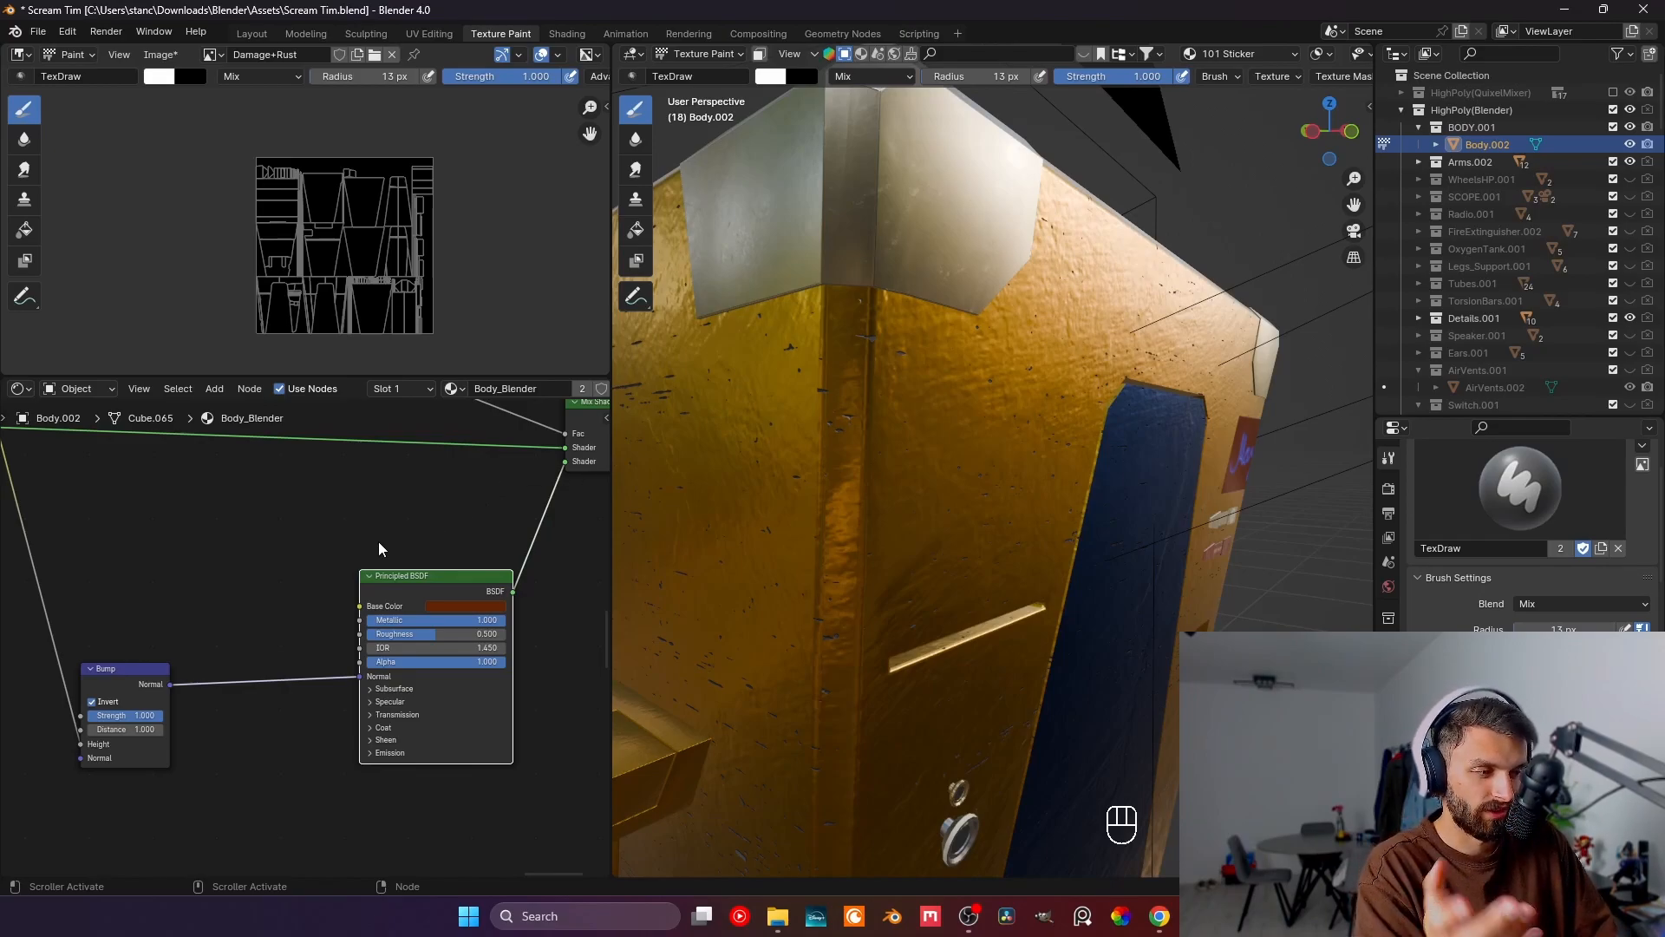
# - Add a Color Ramp node feeding the rust Principled BSDF's Base Color
pyautogui.moveTo(231, 538); pyautogui.dragTo(262, 559, button='middle')
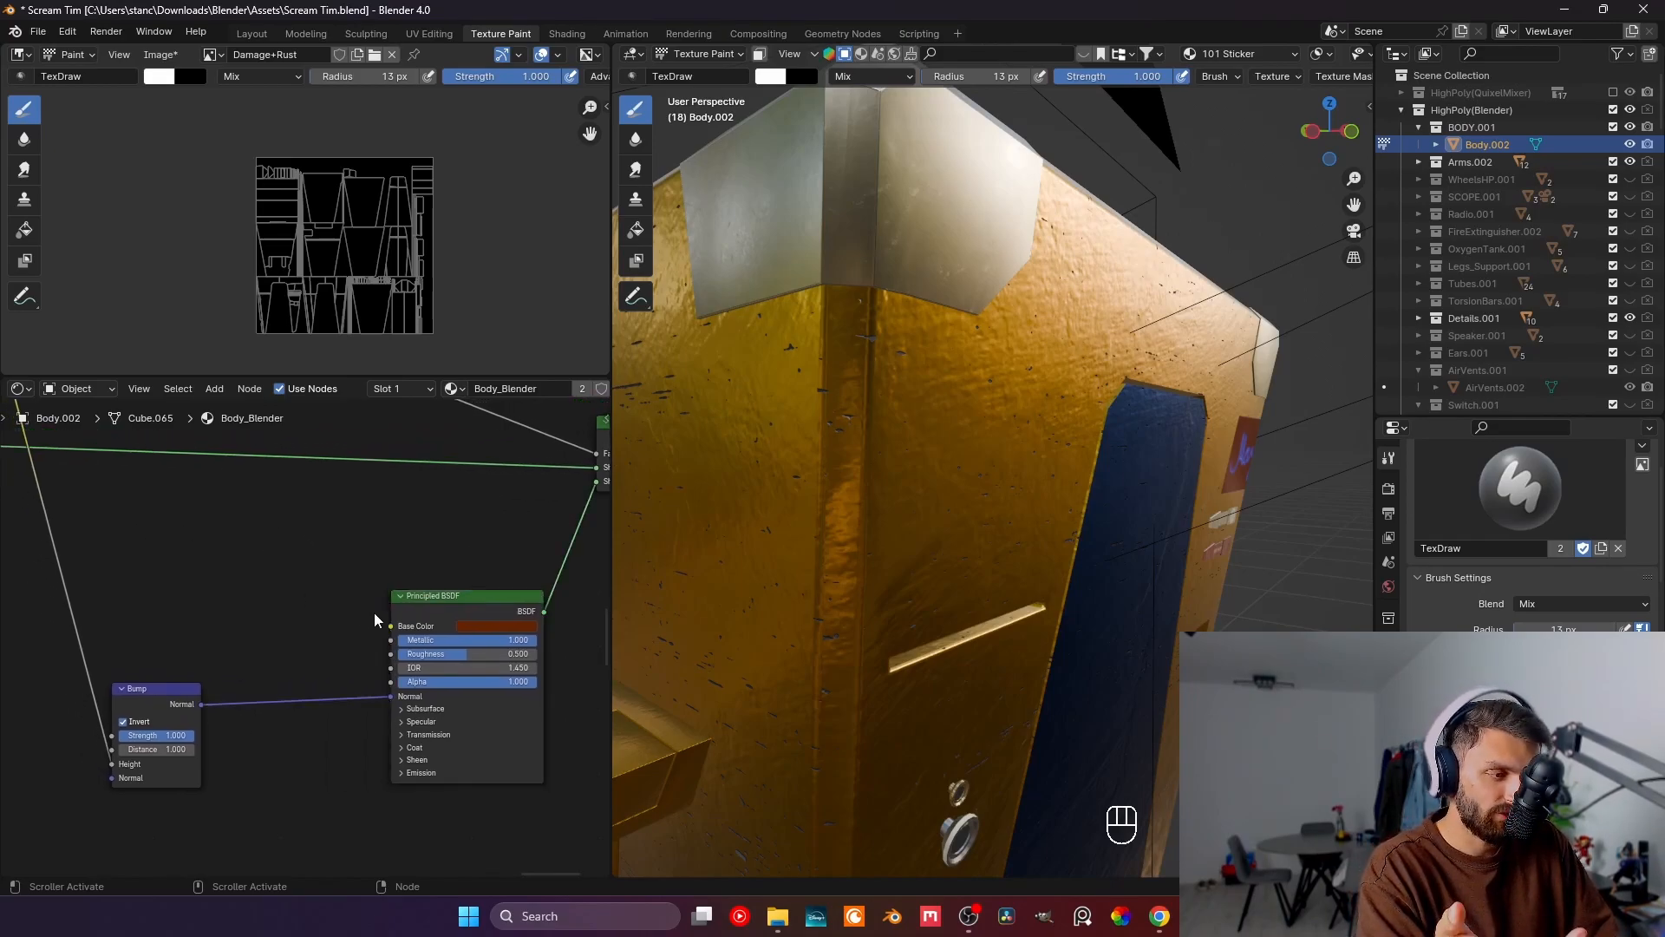
pyautogui.moveTo(390, 626); pyautogui.dragTo(274, 542)
pyautogui.write('colo')
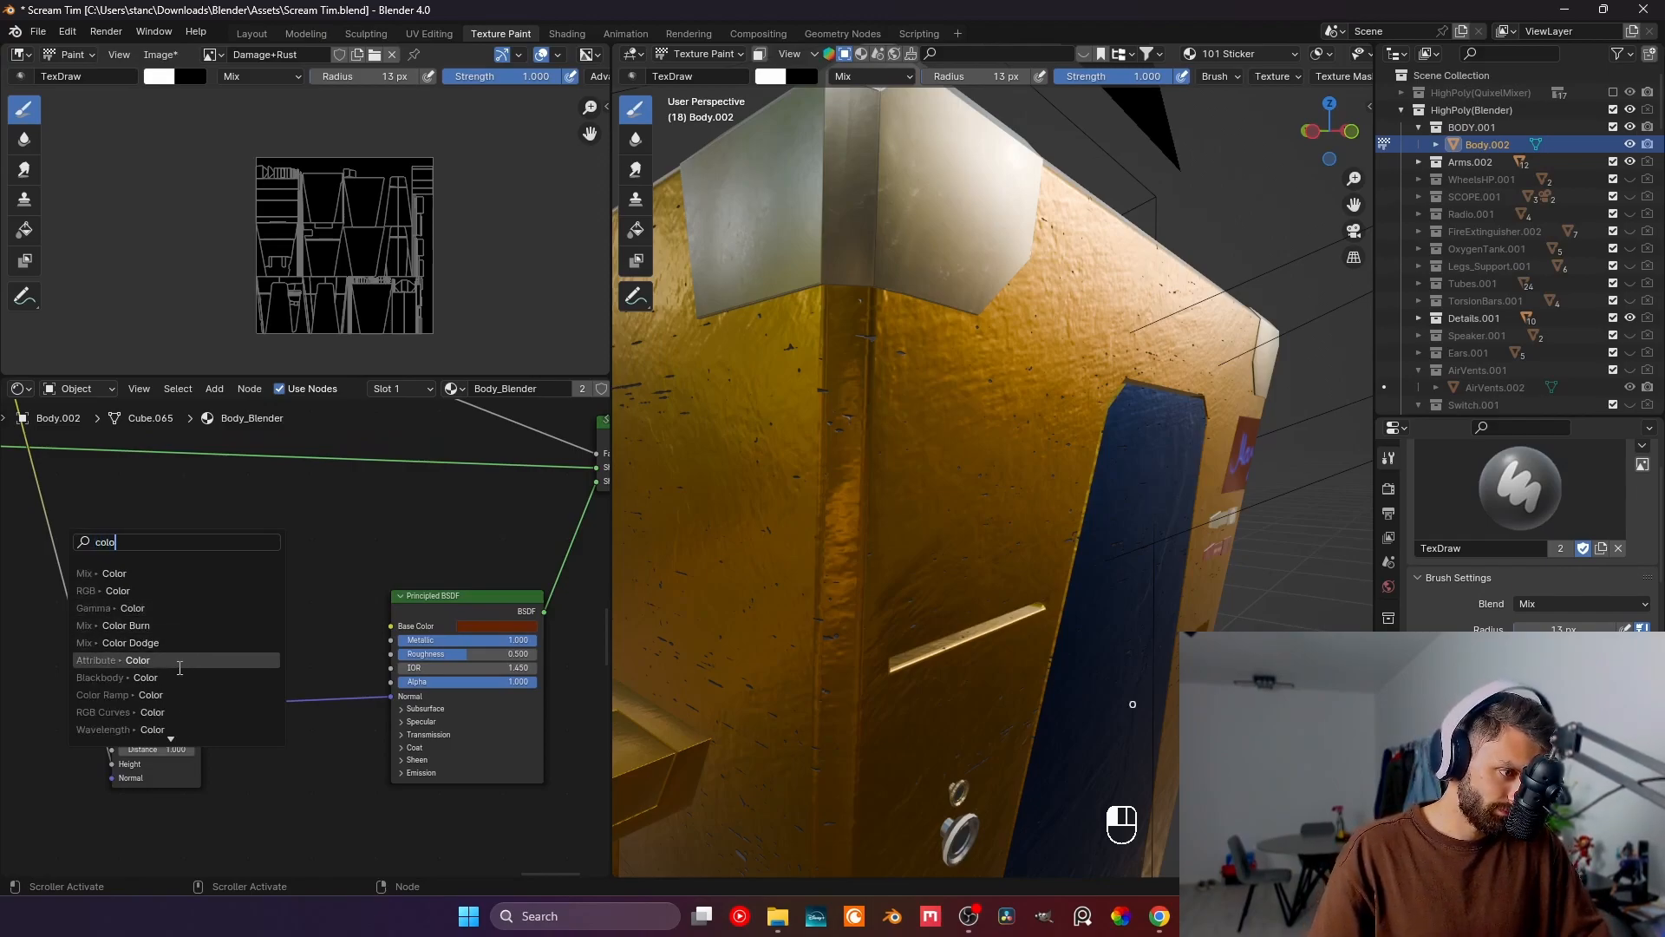
pyautogui.write('r ram')
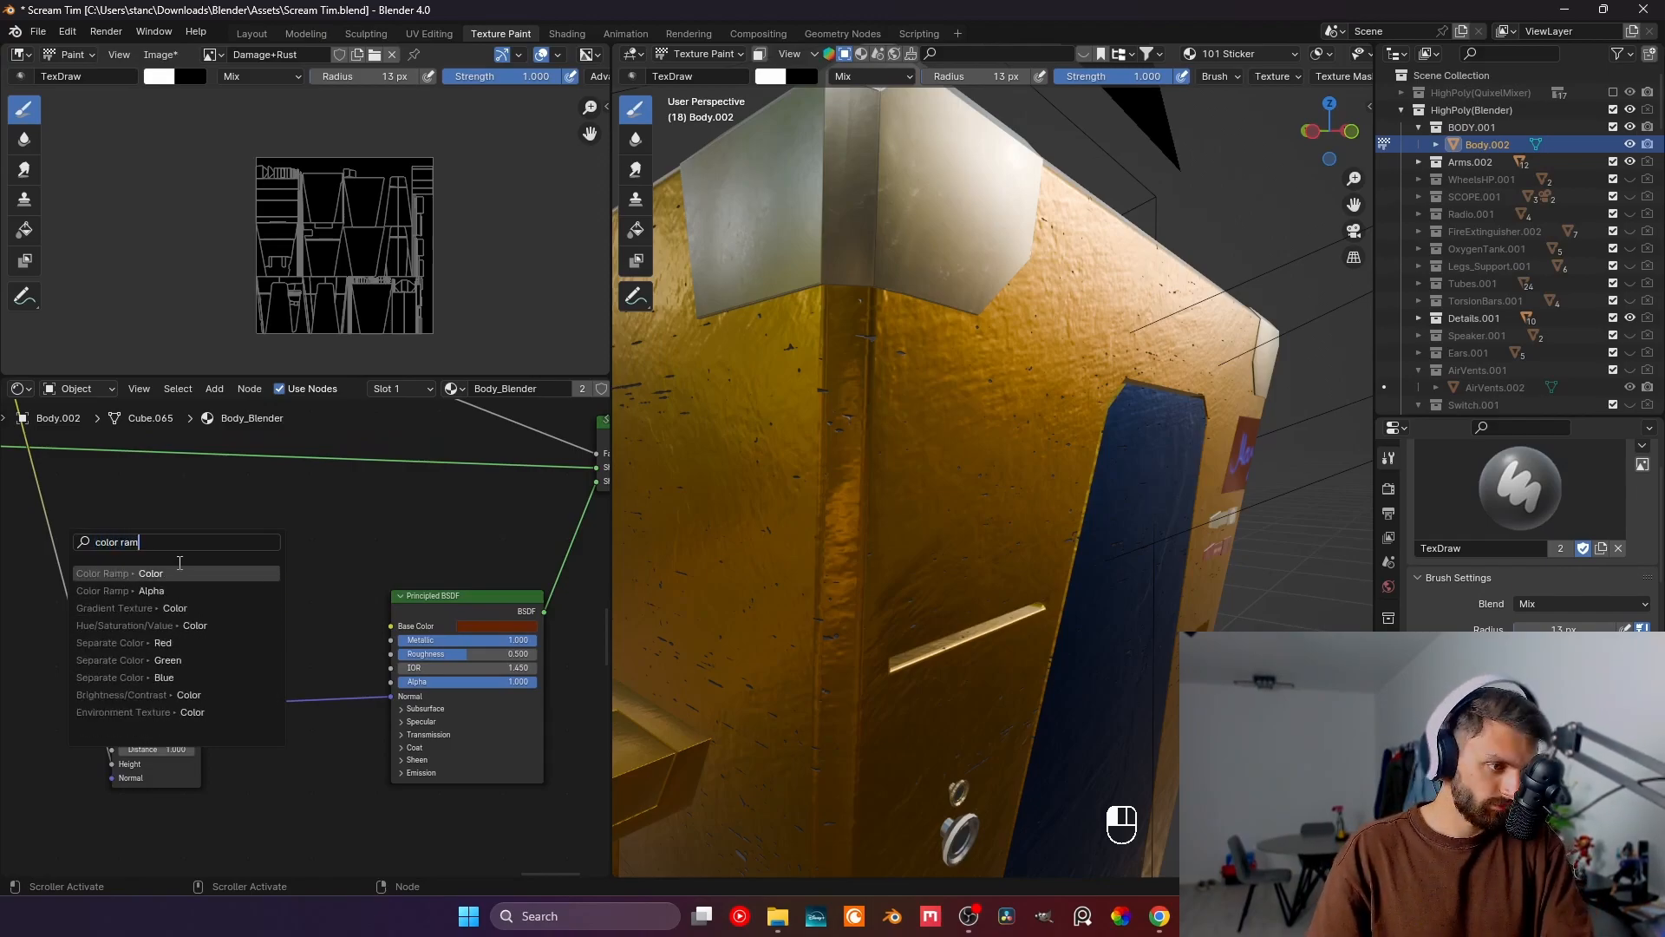
pyautogui.click(179, 570)
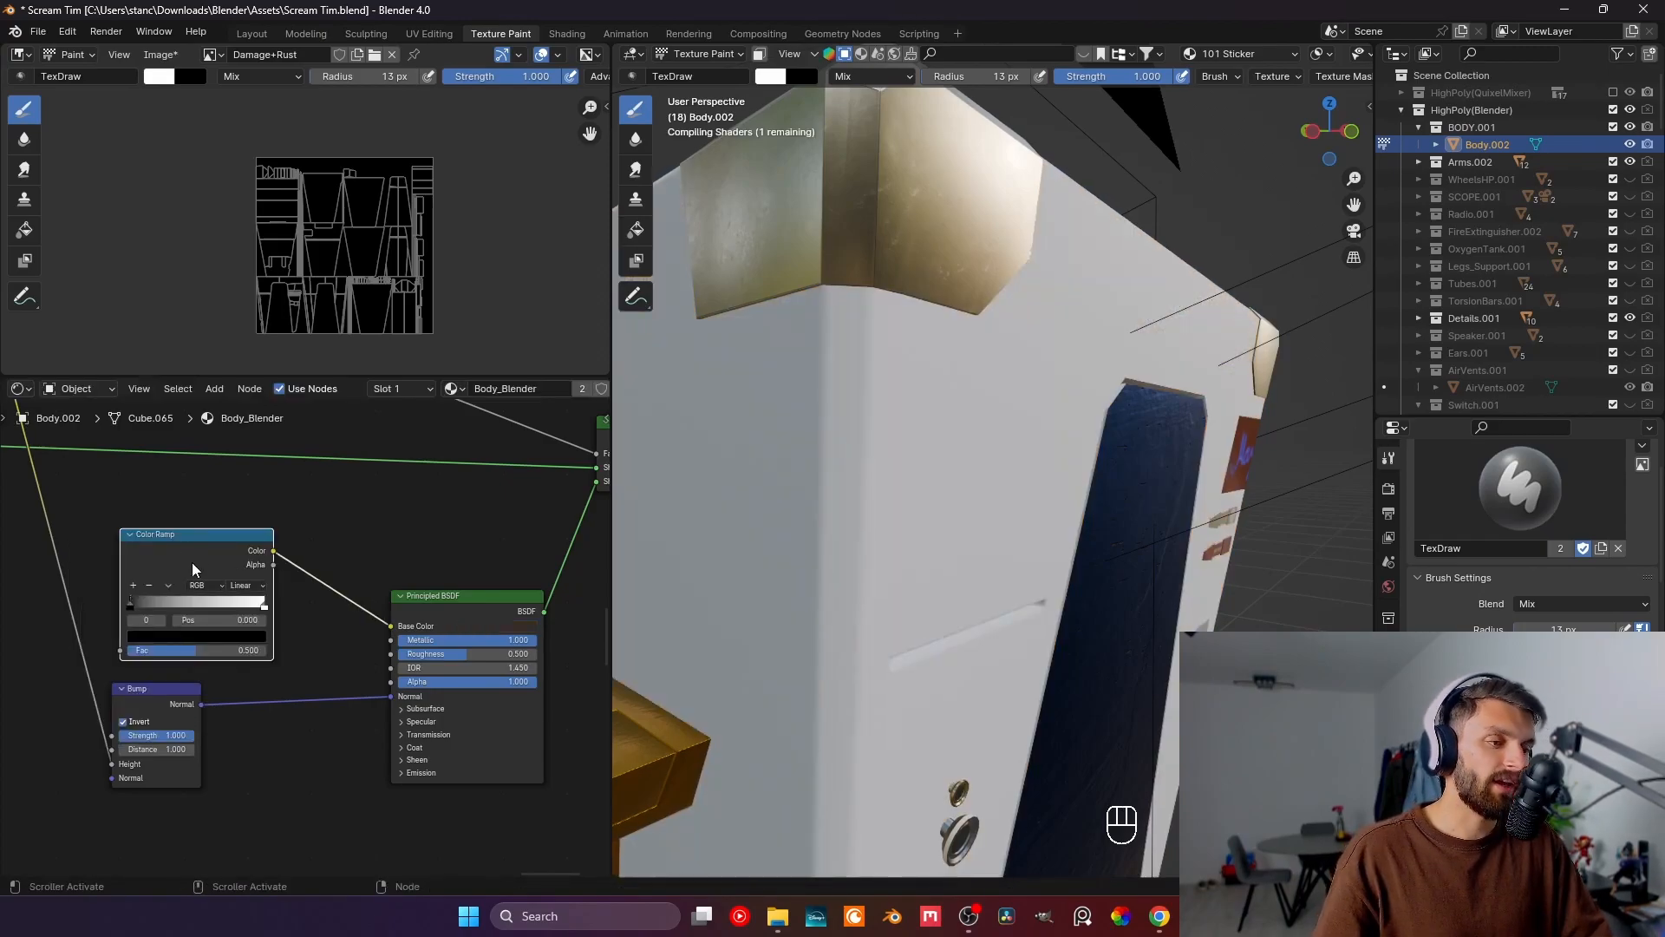
# - Colour the ramp's first stop dark orange-brown with hue 0.036 and saturation 0.961
pyautogui.click(176, 624)
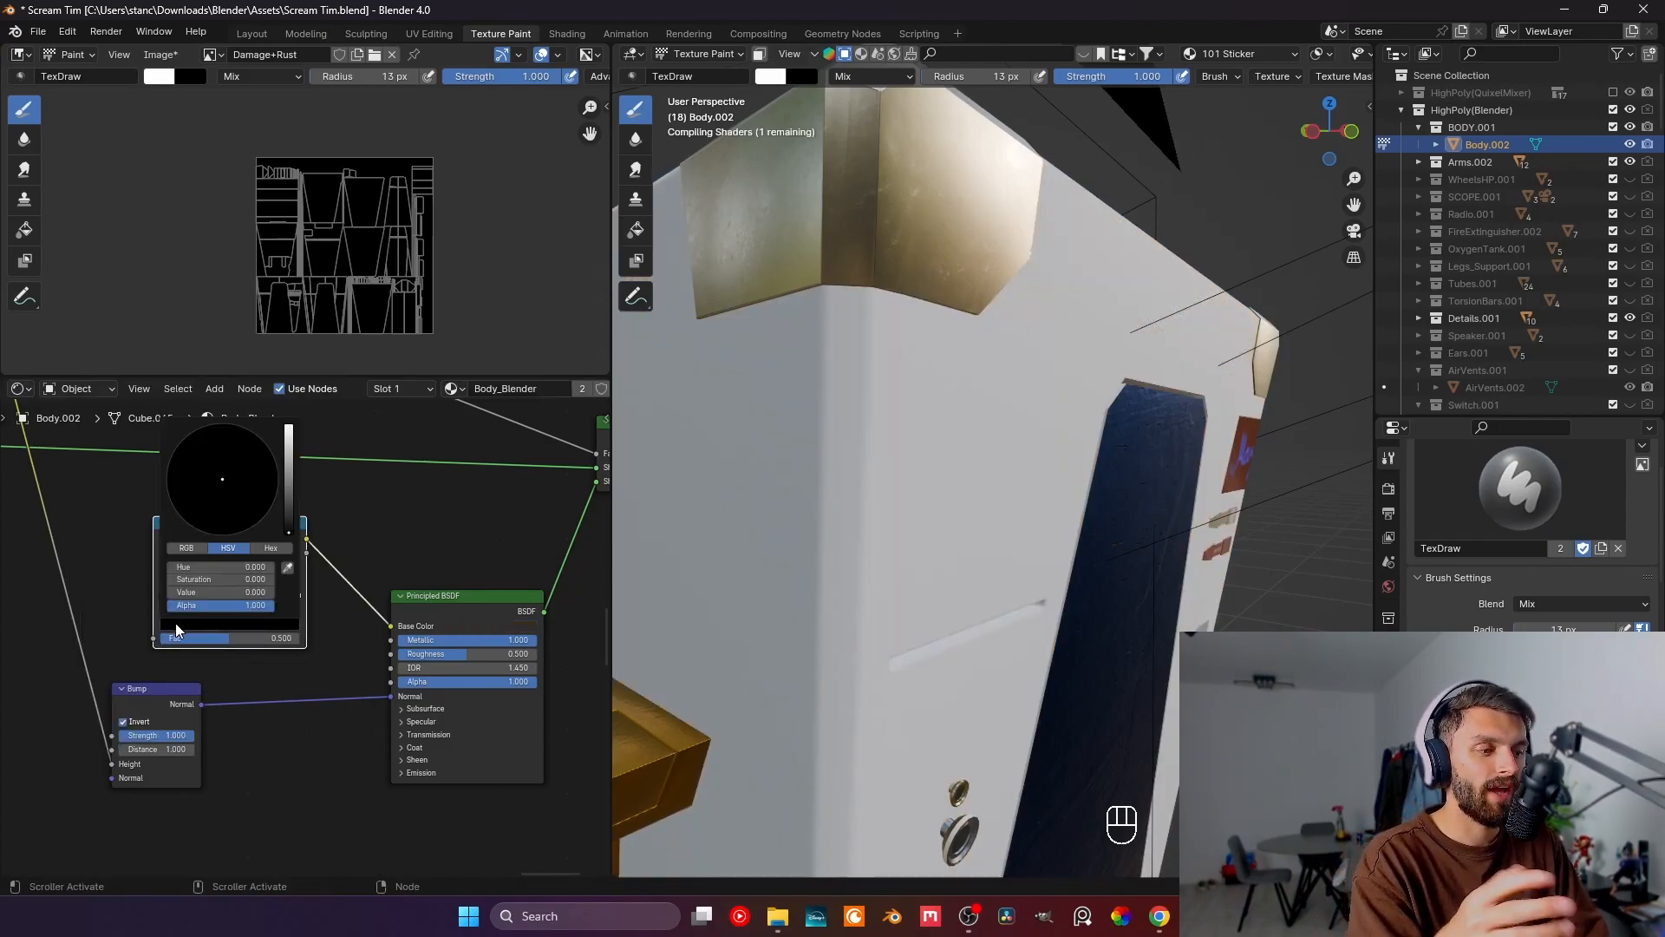
pyautogui.click(287, 489)
pyautogui.moveTo(288, 489); pyautogui.dragTo(203, 521)
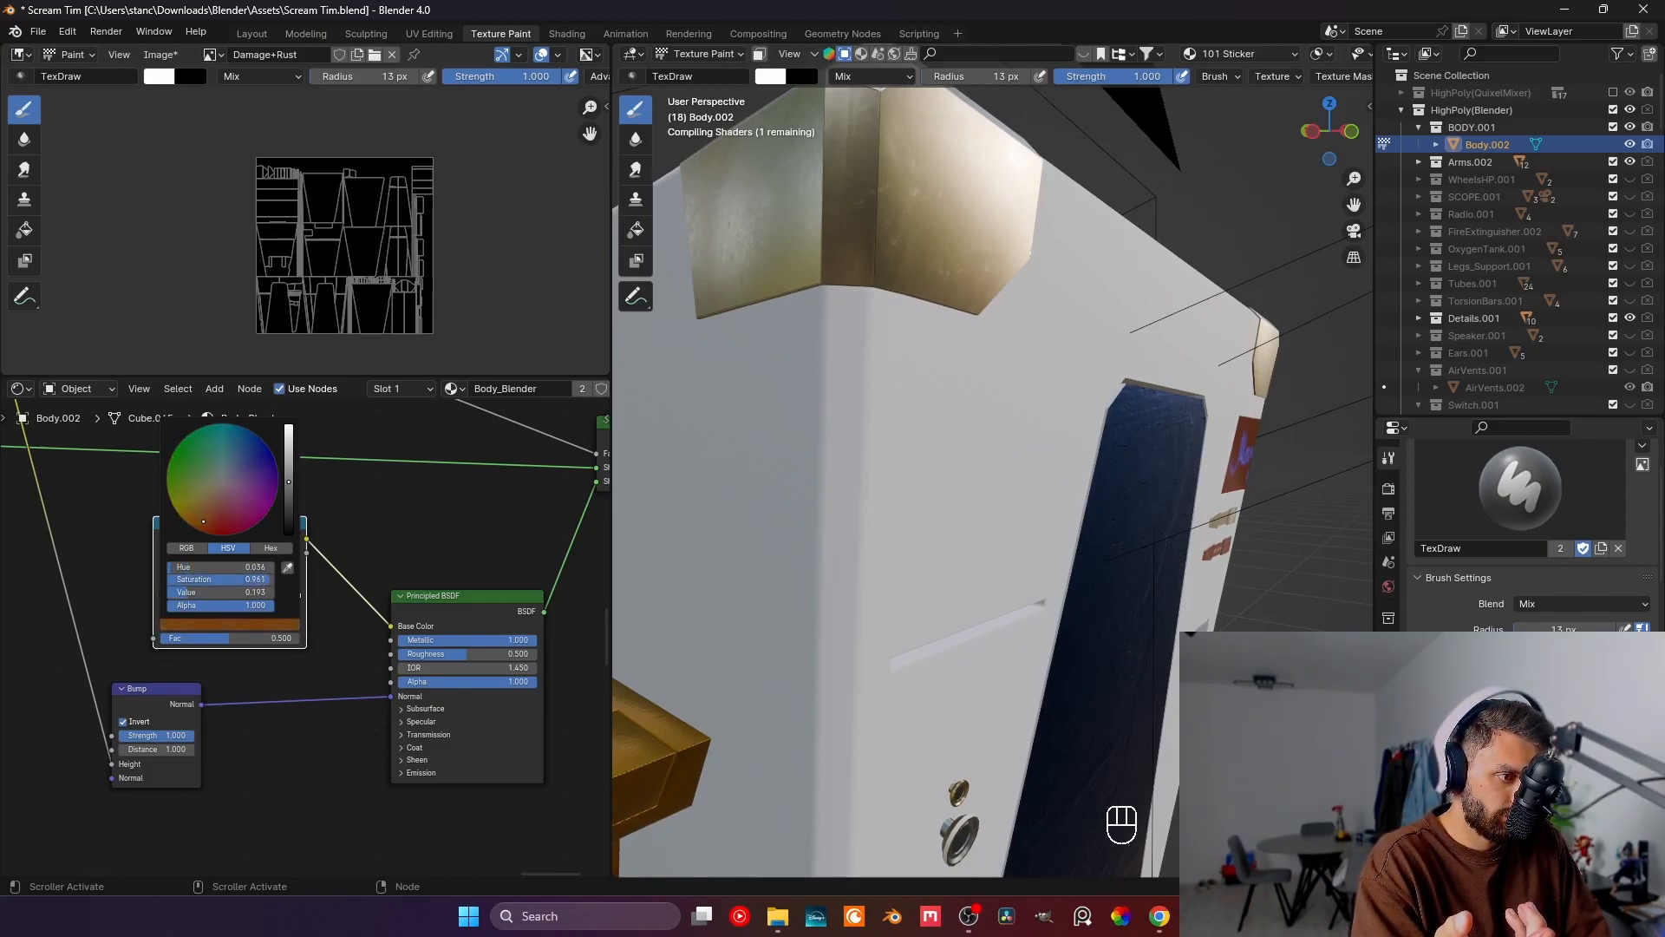
pyautogui.moveTo(290, 481); pyautogui.dragTo(289, 491)
# - Colour the ramp's second stop reddish brown and place it at position 1.000
pyautogui.moveTo(300, 595)
pyautogui.mouseDown()
pyautogui.moveTo(256, 590)
pyautogui.moveTo(320, 614)
pyautogui.moveTo(281, 609)
pyautogui.mouseUp()
pyautogui.click(248, 636)
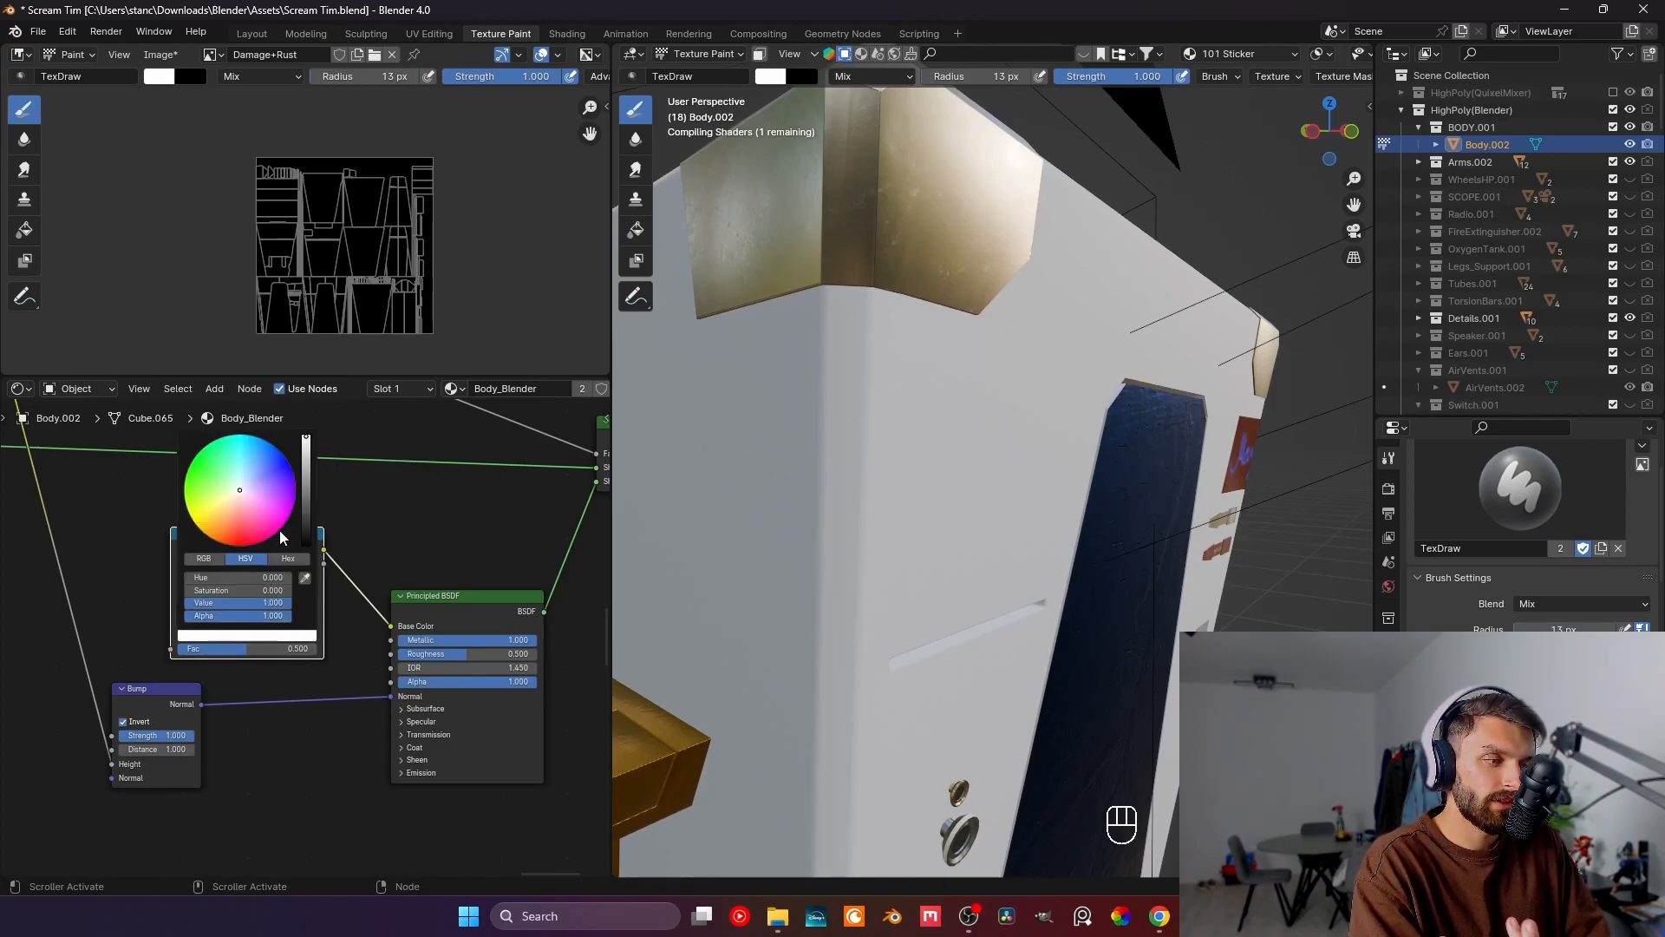
pyautogui.click(224, 535)
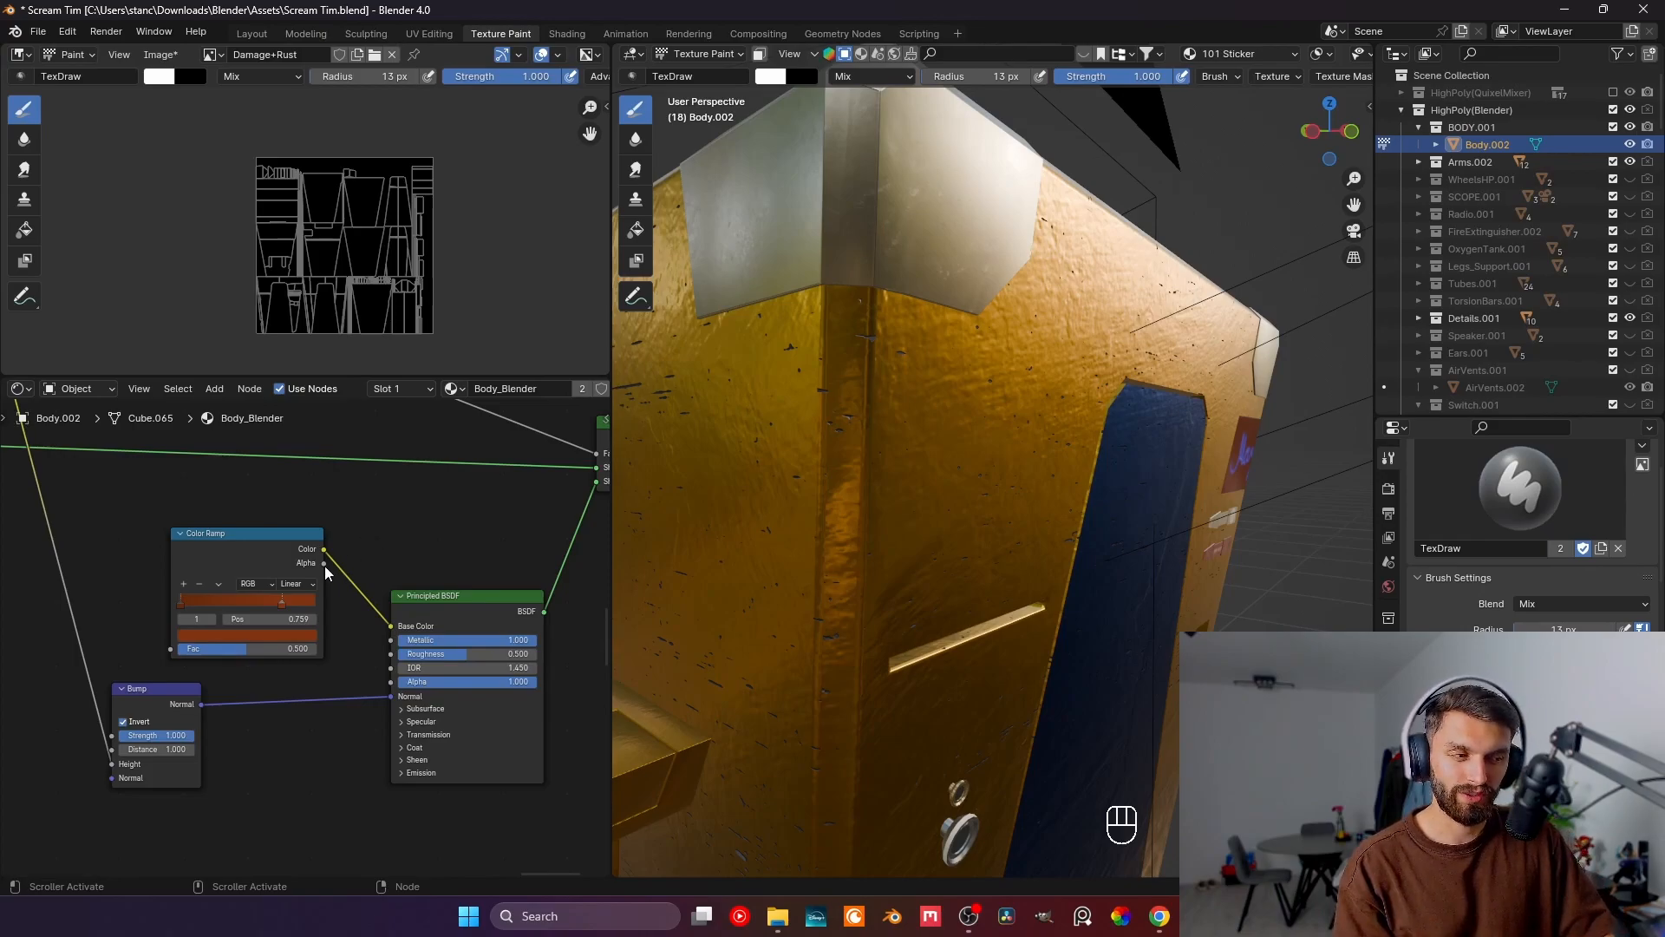
pyautogui.moveTo(284, 602); pyautogui.dragTo(319, 607)
# - Move the Color Ramp and rust Principled BSDF nodes further from the Bump node to make room for more nodes
pyautogui.moveTo(269, 544); pyautogui.dragTo(298, 532)
pyautogui.moveTo(298, 532); pyautogui.dragTo(226, 531, button='middle')
pyautogui.scroll(-2, 306, 565)
pyautogui.moveTo(385, 617); pyautogui.dragTo(566, 630)
pyautogui.moveTo(249, 564); pyautogui.dragTo(406, 557)
# - Add a Noise Texture before the Color Ramp, with its Fac output driving the ramp's Fac
pyautogui.moveTo(314, 649); pyautogui.dragTo(187, 576)
pyautogui.write('noise')
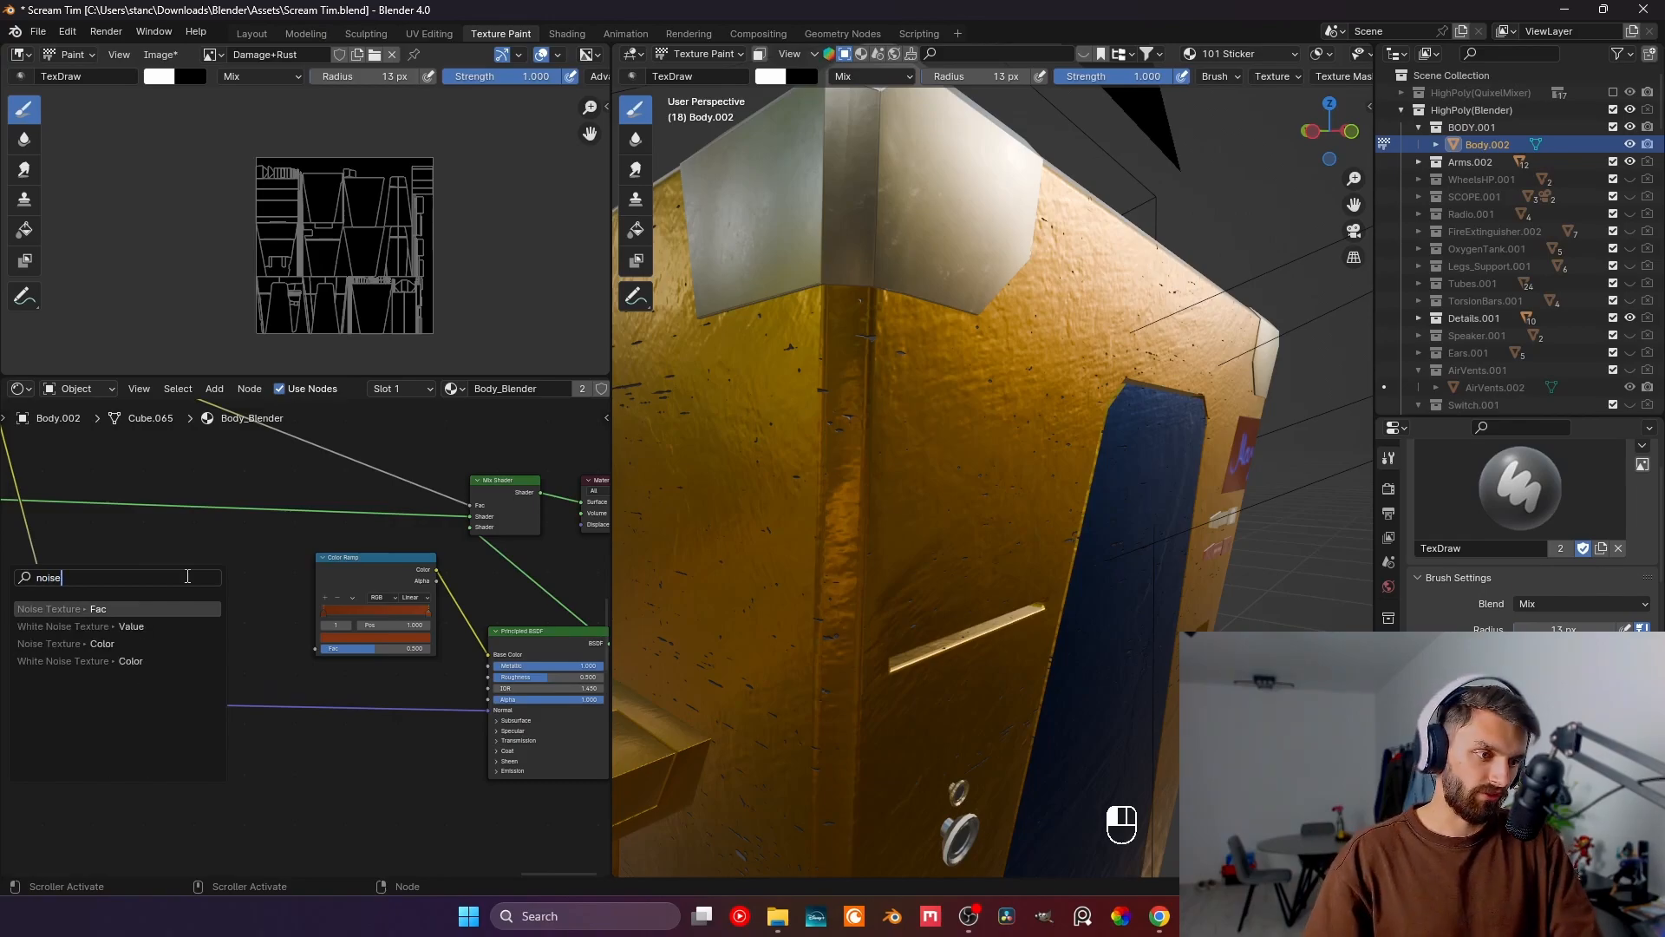
pyautogui.press('Return')
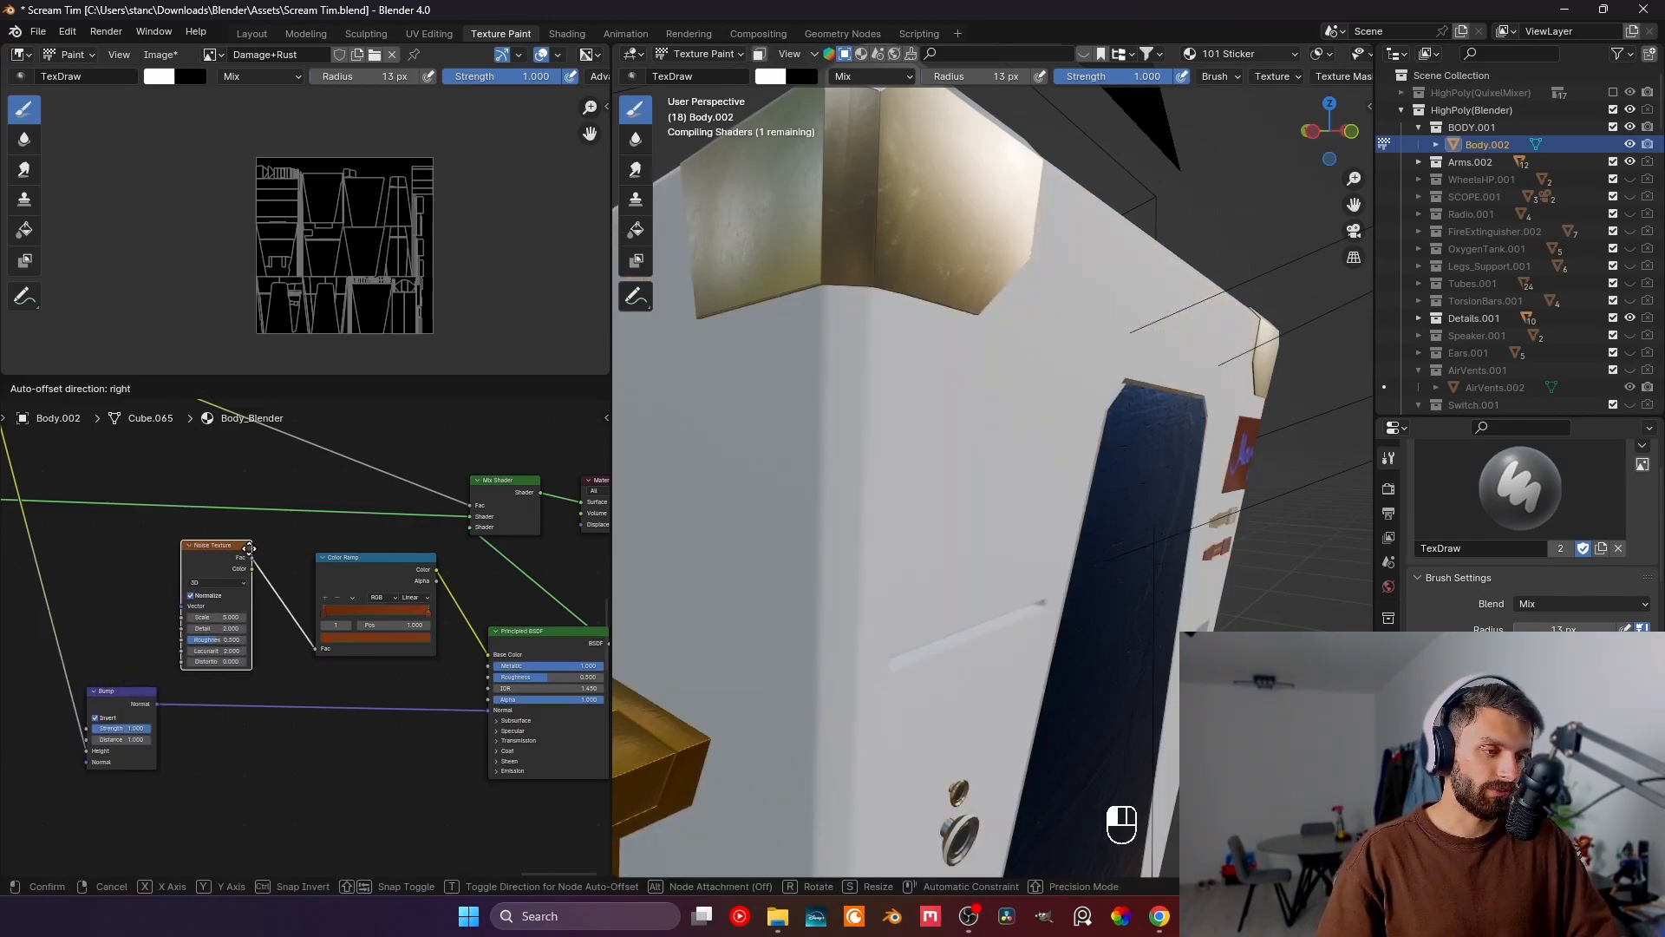
pyautogui.click(245, 542)
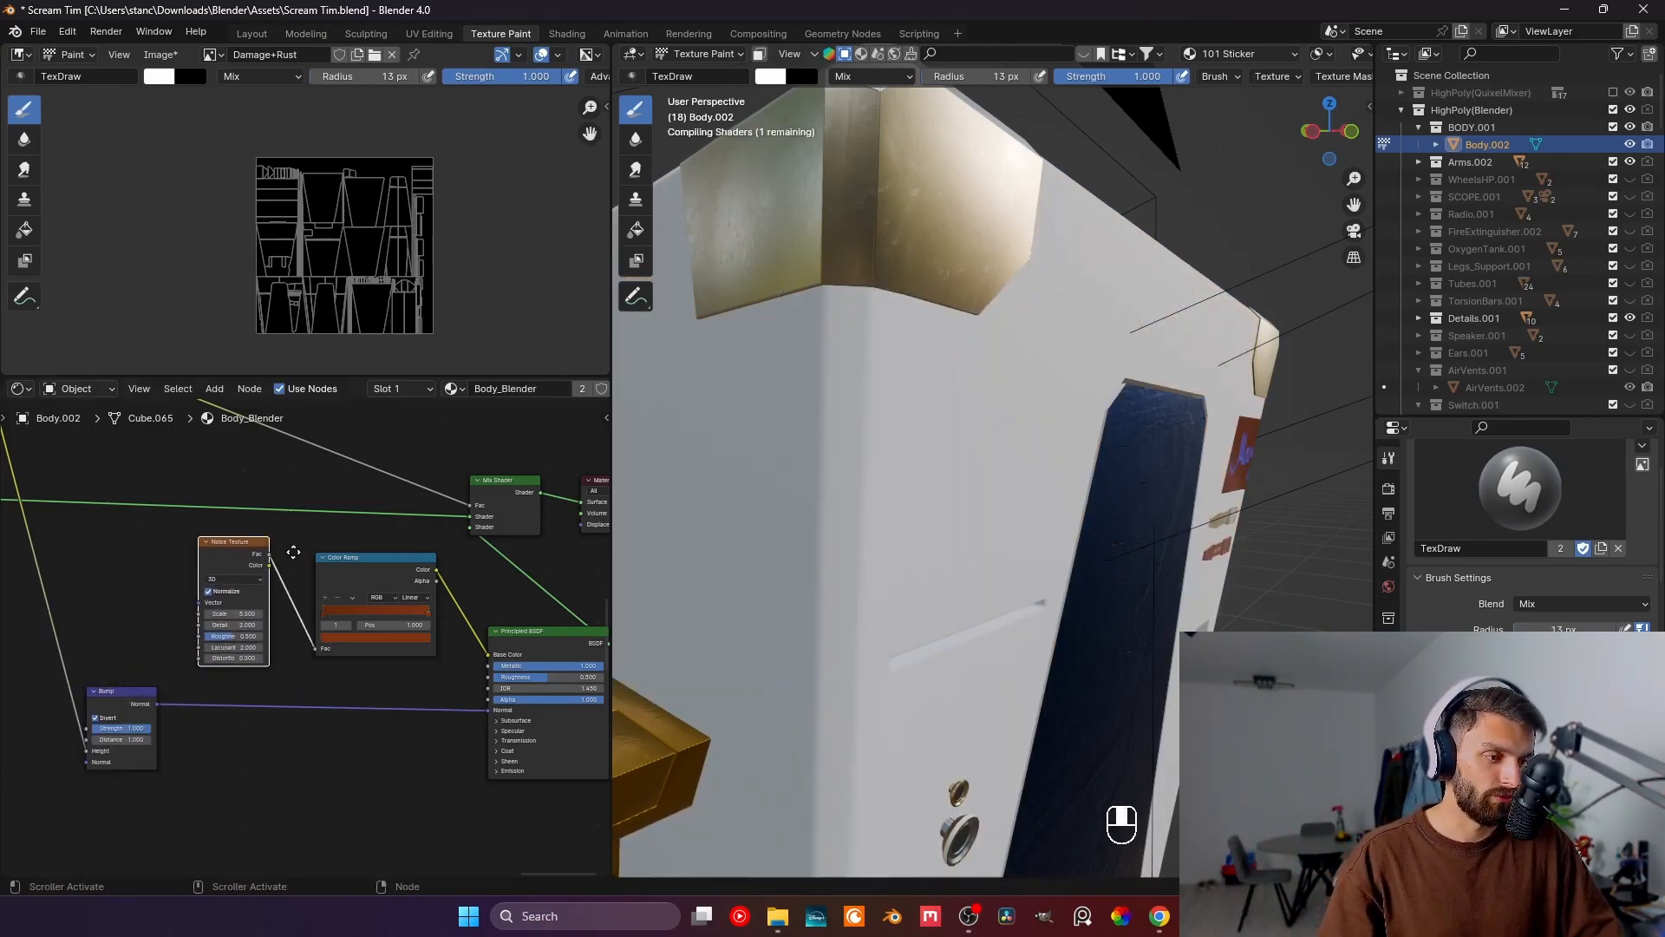
# - Add Texture Coordinate and Mapping nodes to the Noise Texture and reposition the pair beside it
pyautogui.keyDown('ctrl'); pyautogui.scroll(3, 349, 549); pyautogui.keyUp('ctrl')
pyautogui.hotkey('ctrl', 't')
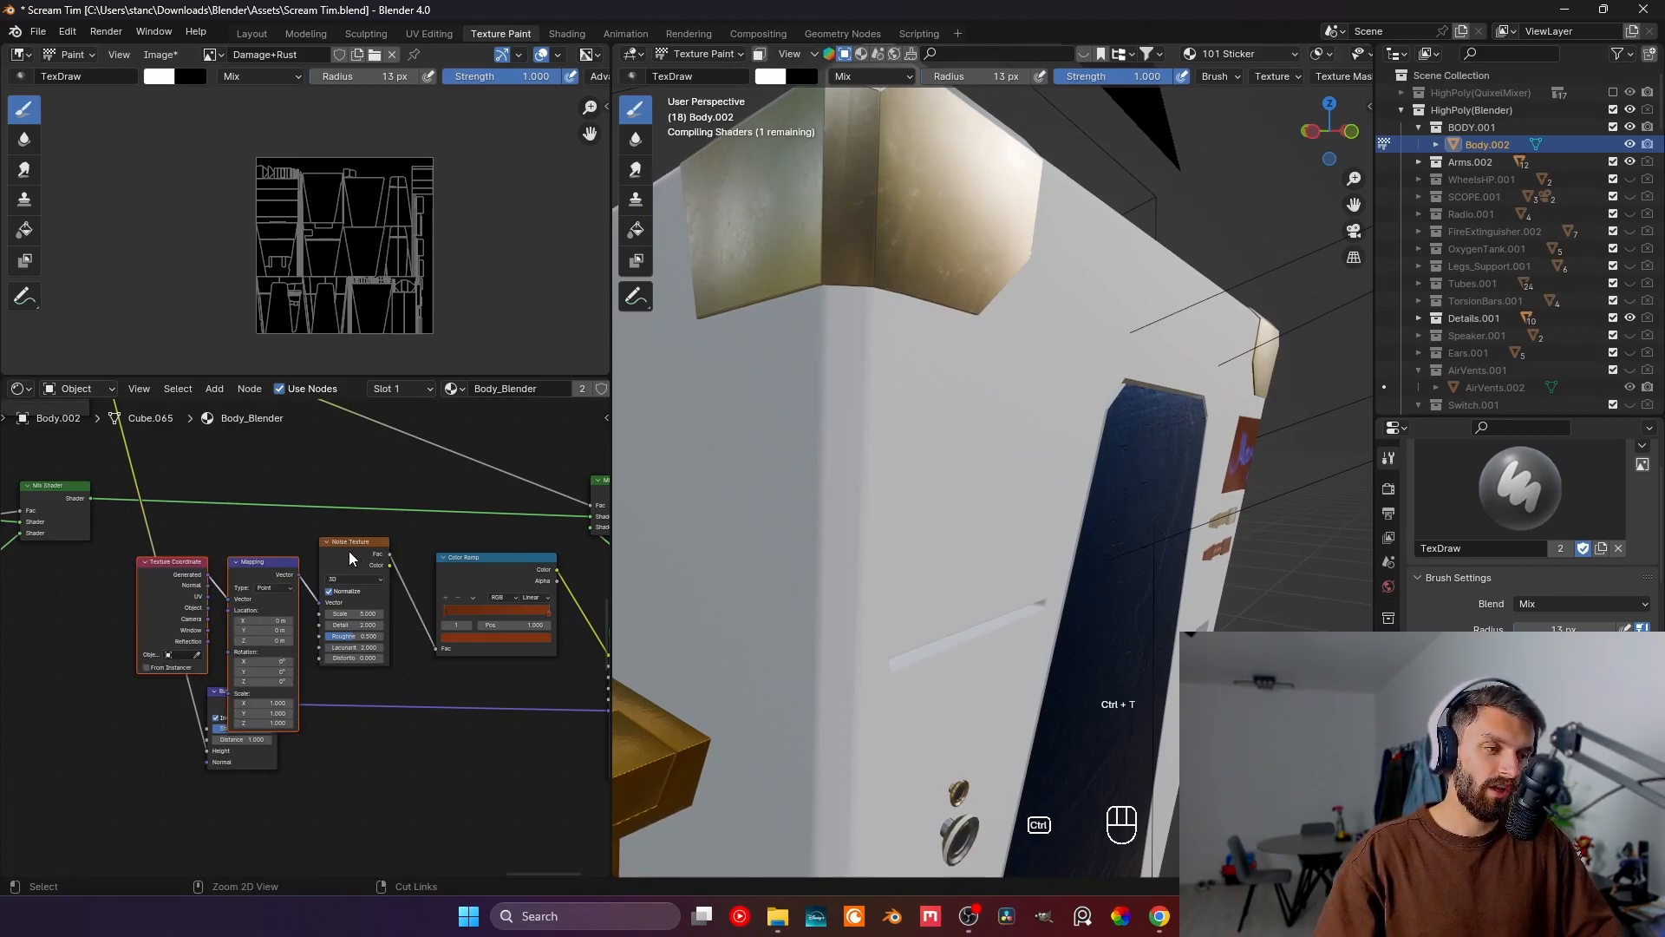
pyautogui.moveTo(271, 558); pyautogui.dragTo(278, 533)
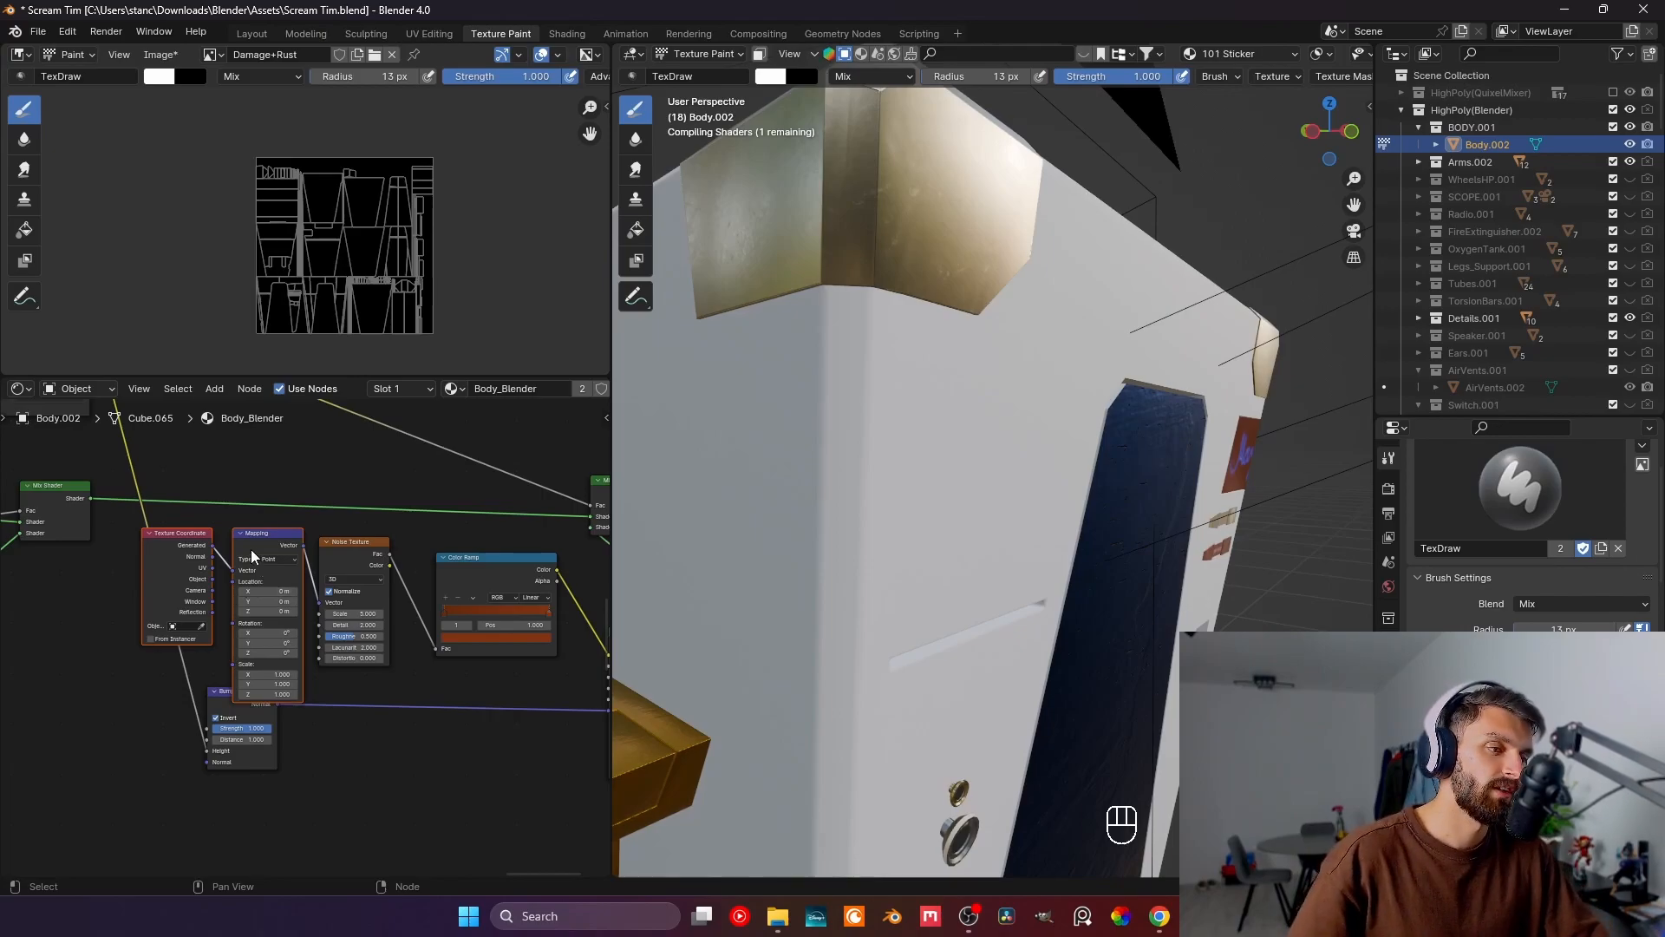
# - Move the noise's Texture Coordinate and Mapping nodes away from the Bump node and feed the Mapping Vector from the UV output
pyautogui.moveTo(245, 534); pyautogui.dragTo(97, 643)
pyautogui.moveTo(204, 622); pyautogui.dragTo(259, 593, button='middle')
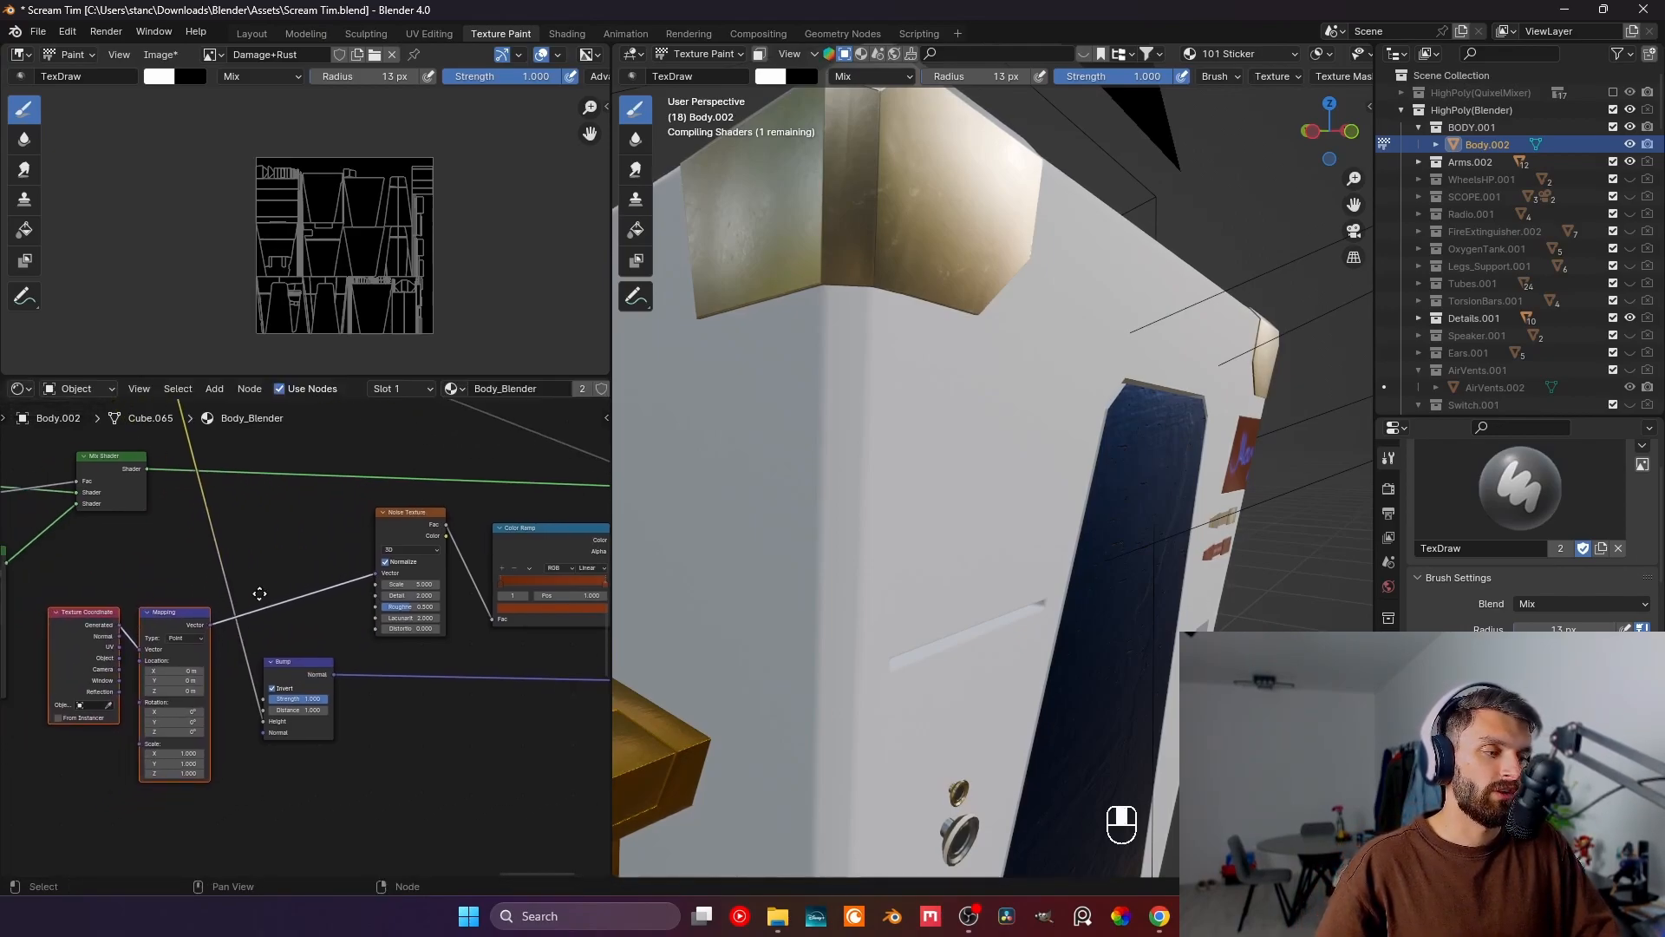
pyautogui.moveTo(120, 647); pyautogui.dragTo(146, 651)
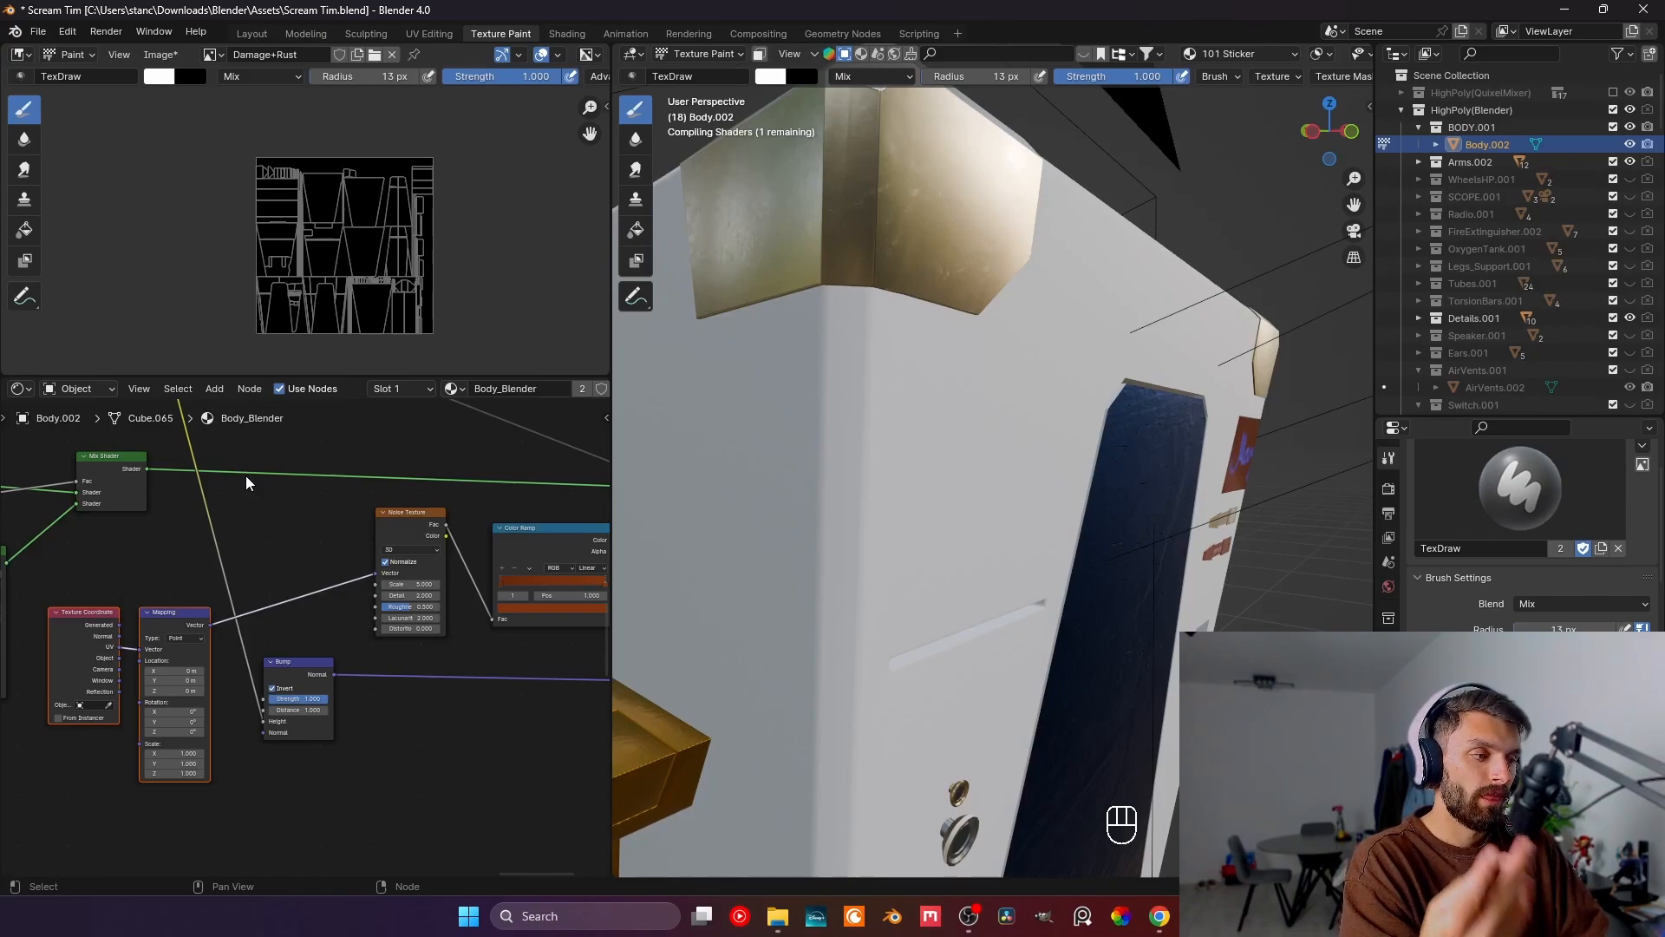
pyautogui.scroll(-2, 361, 617)
pyautogui.moveTo(361, 618); pyautogui.dragTo(276, 711, button='middle')
pyautogui.moveTo(320, 591); pyautogui.dragTo(439, 683, button='middle')
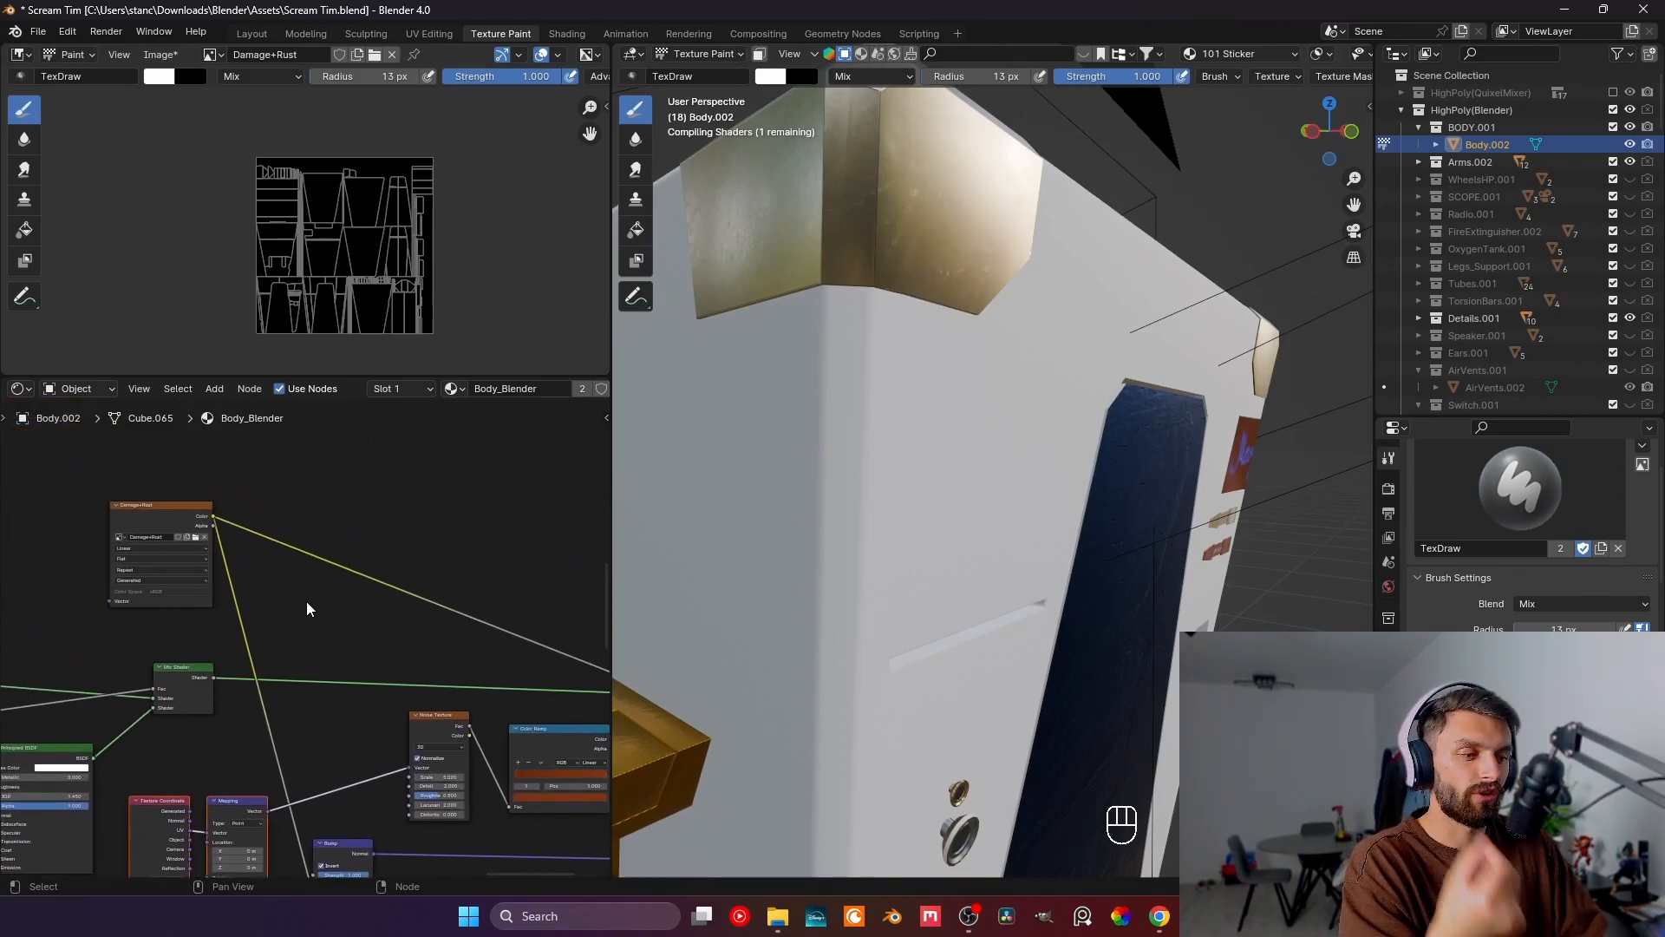
pyautogui.moveTo(335, 669); pyautogui.dragTo(161, 510, button='middle')
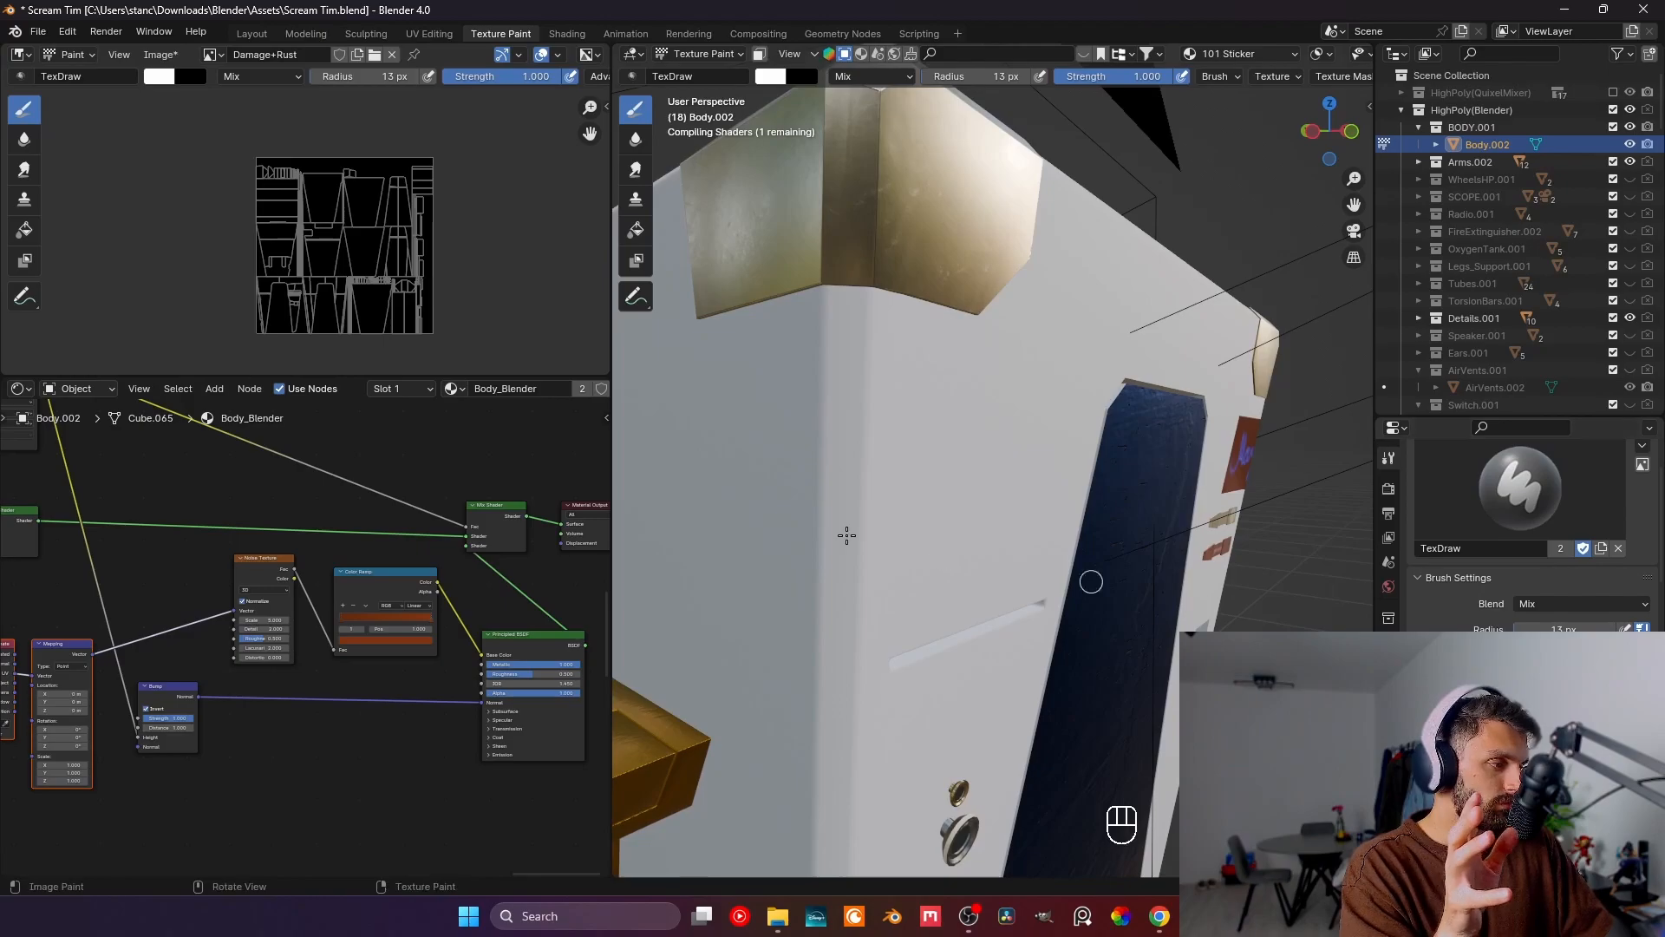
pyautogui.moveTo(847, 533); pyautogui.dragTo(833, 559, button='middle')
pyautogui.scroll(-2, 833, 559)
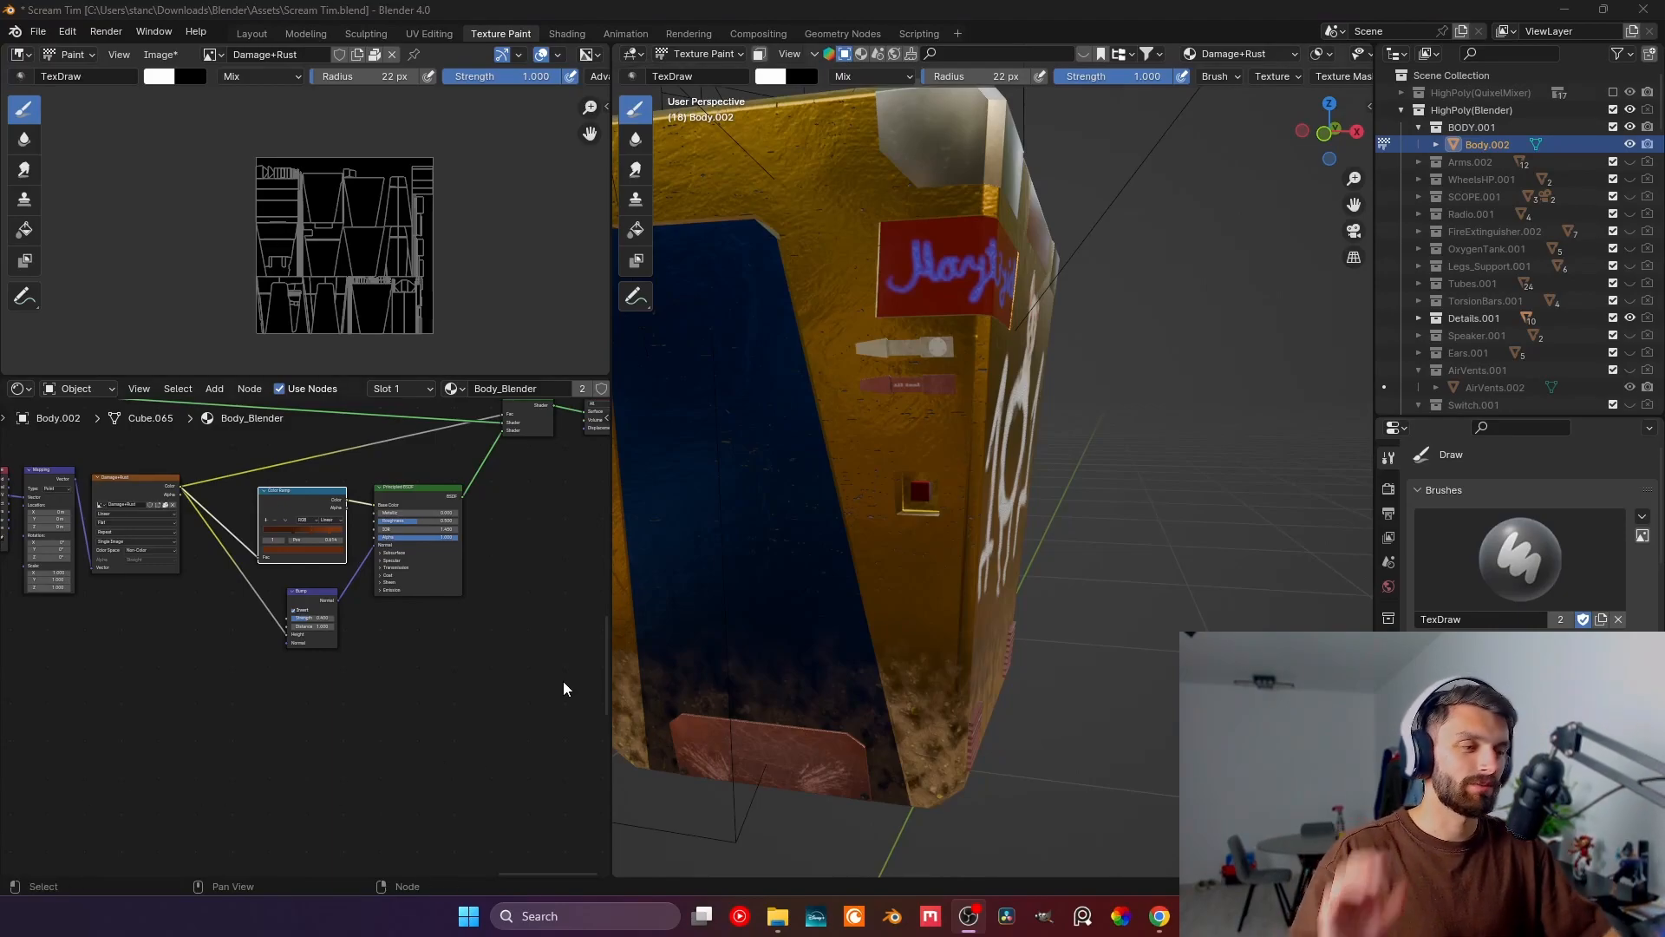
# - Try driving the Color Ramp's Fac with a new Noise Texture that has its own Texture Coordinate and Mapping nodes
pyautogui.scroll(-2, 438, 674)
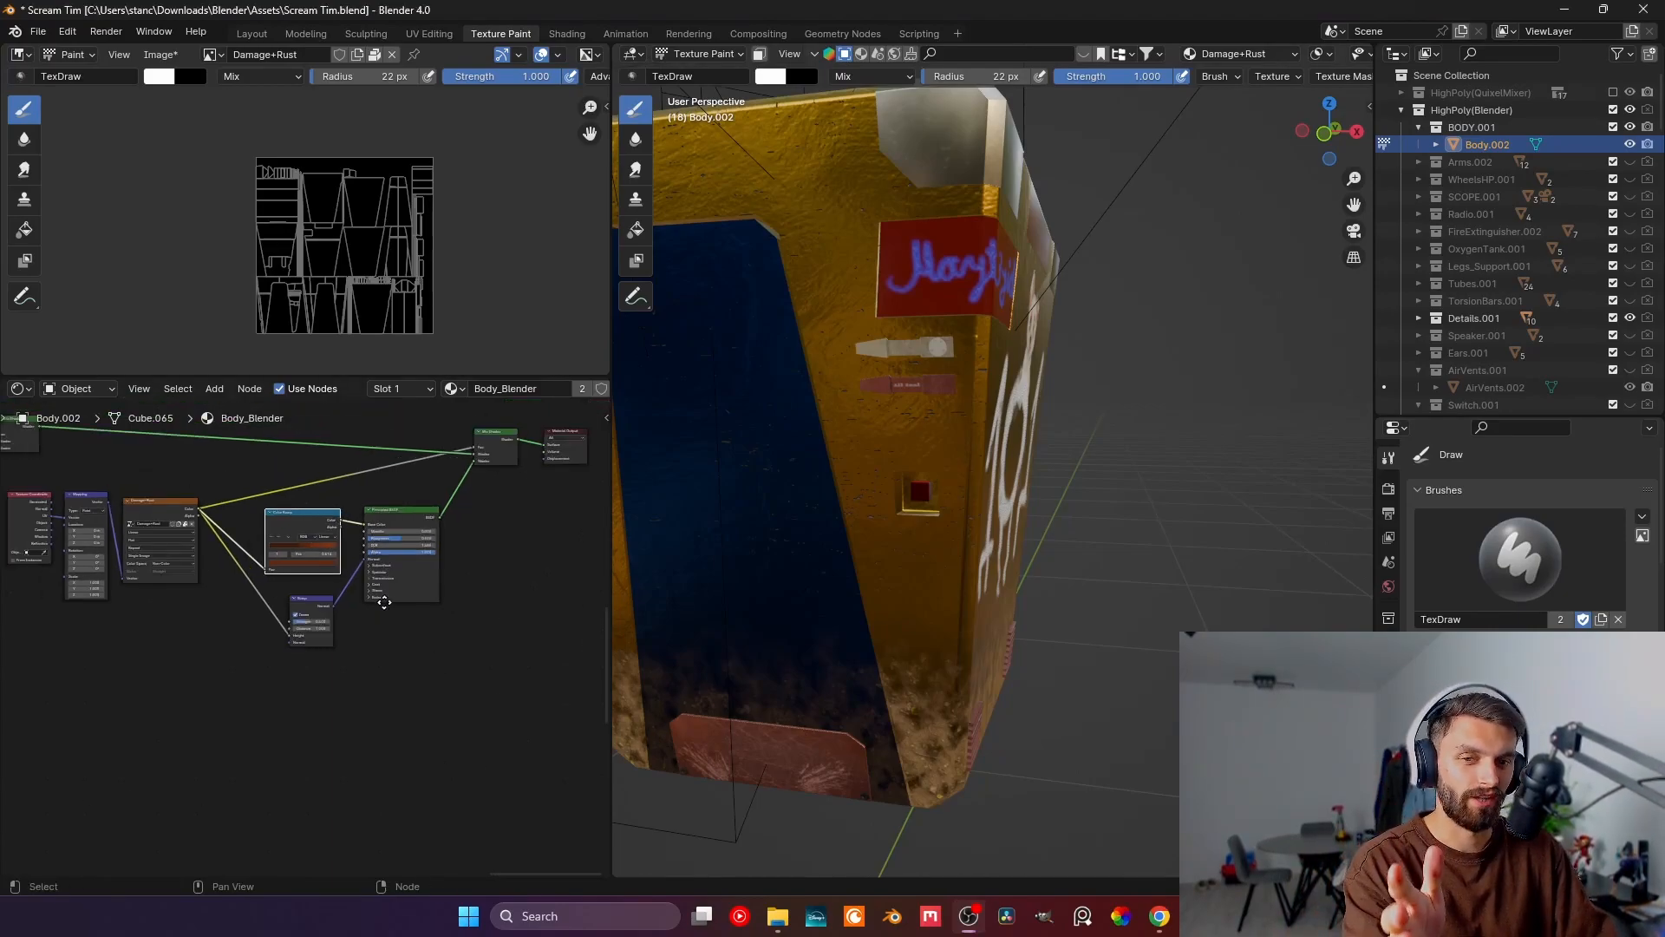
pyautogui.moveTo(388, 607); pyautogui.dragTo(397, 688, button='middle')
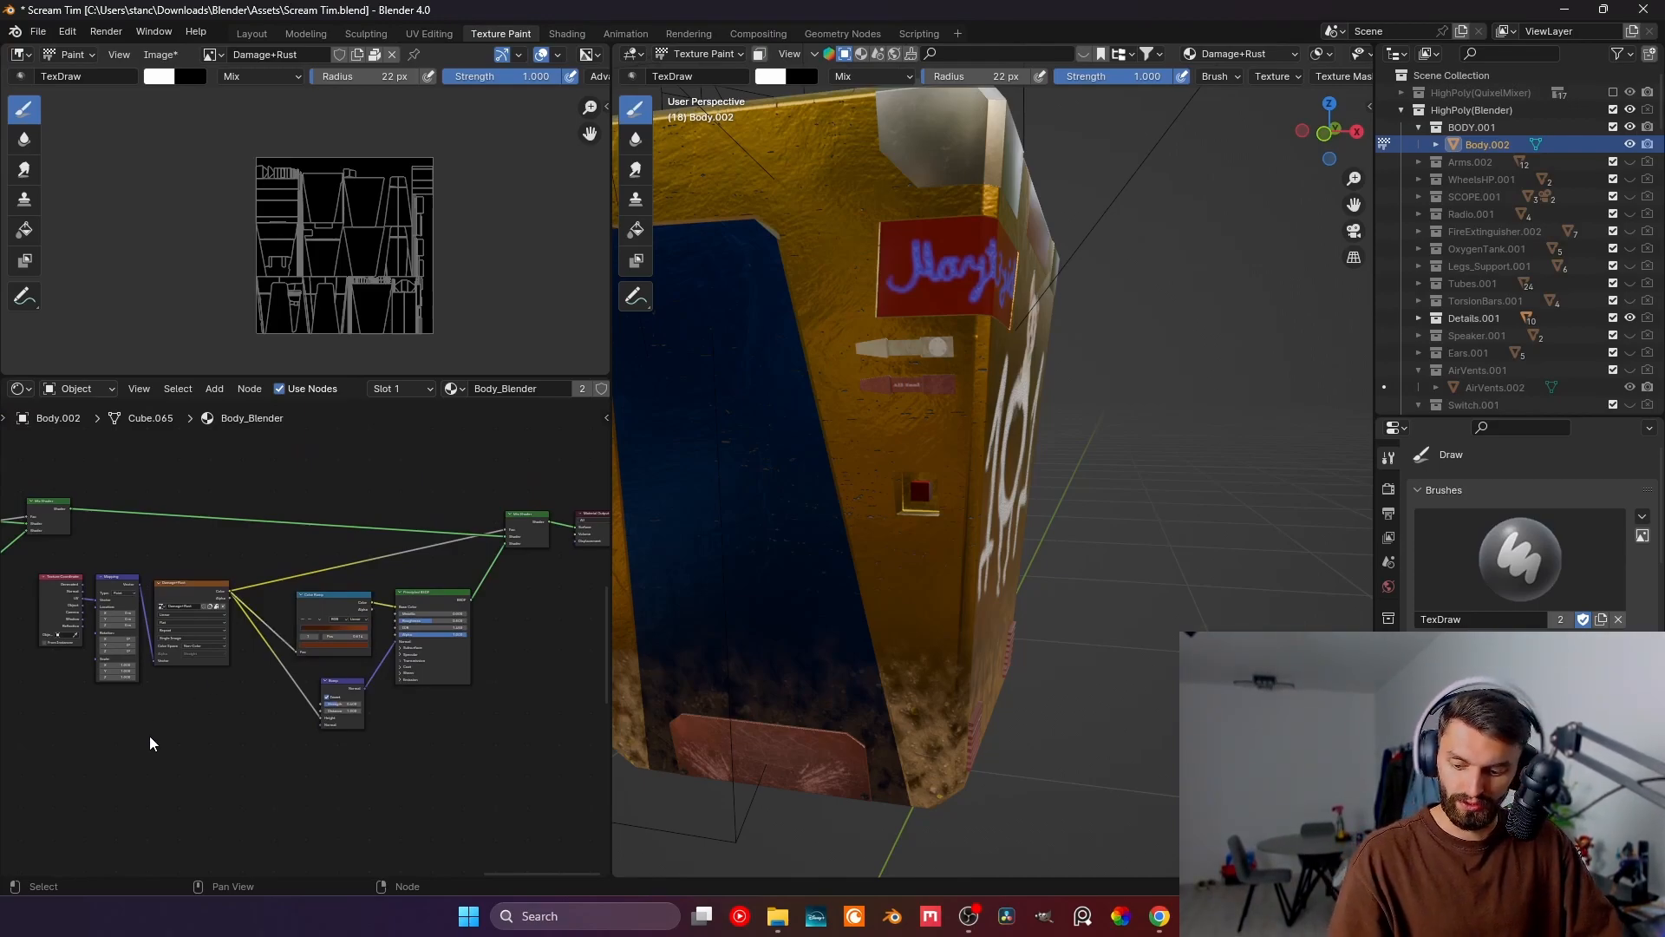
pyautogui.hotkey('shift', 'a')
pyautogui.moveTo(149, 737)
pyautogui.click(90, 635)
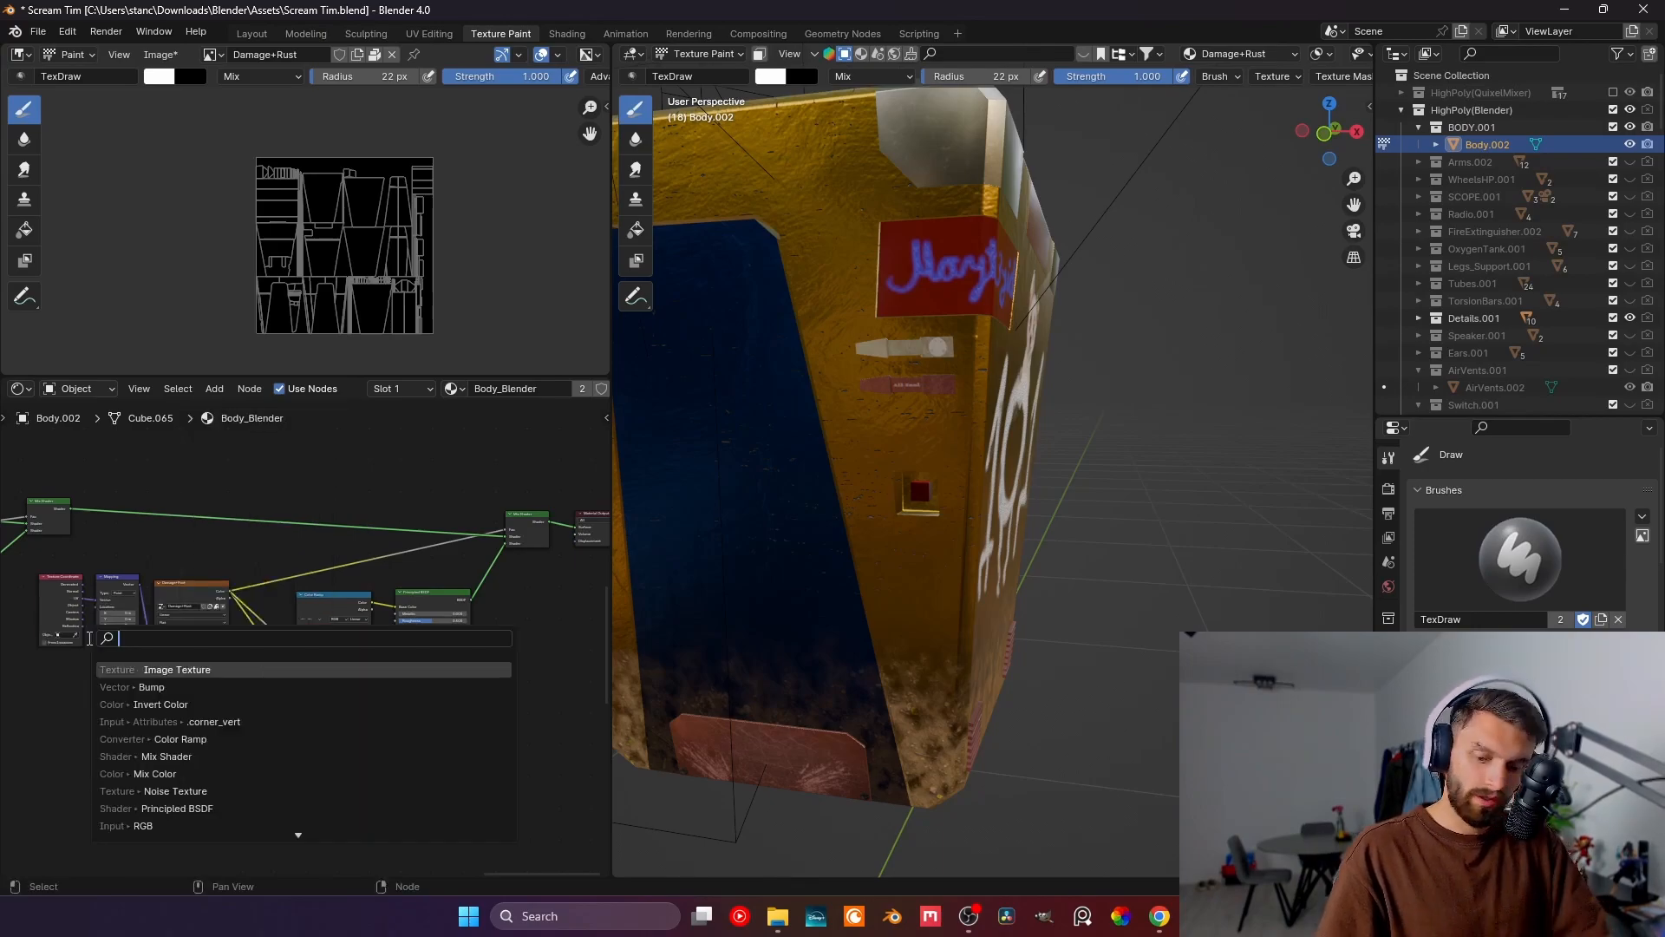
pyautogui.write('nois')
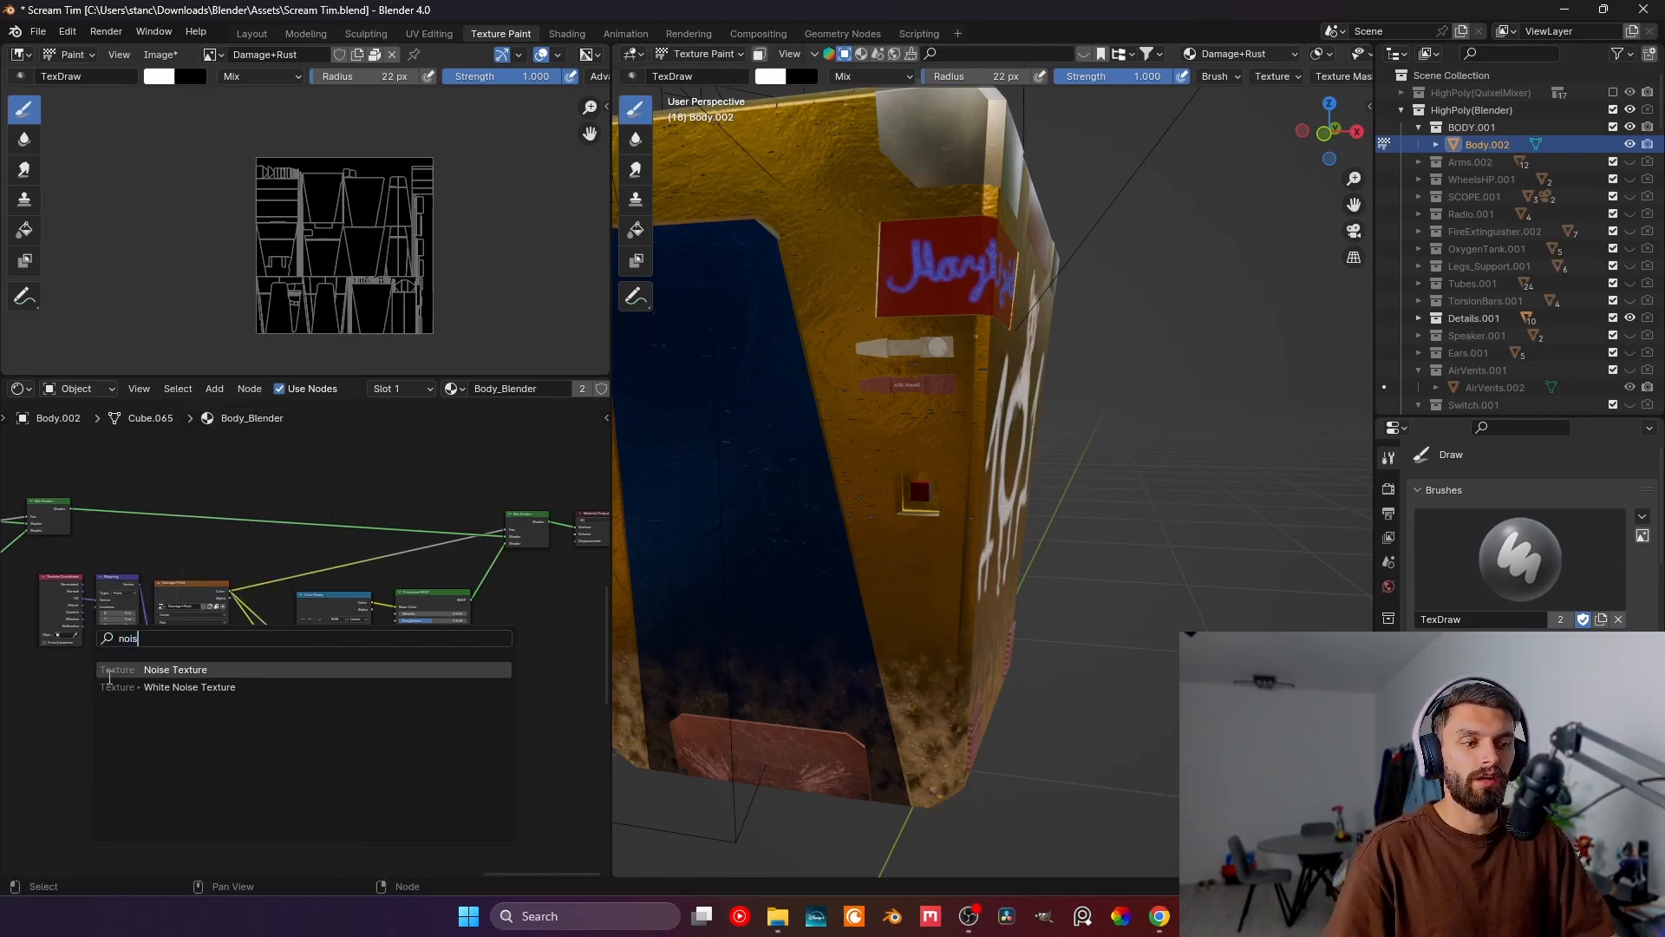
pyautogui.click(110, 672)
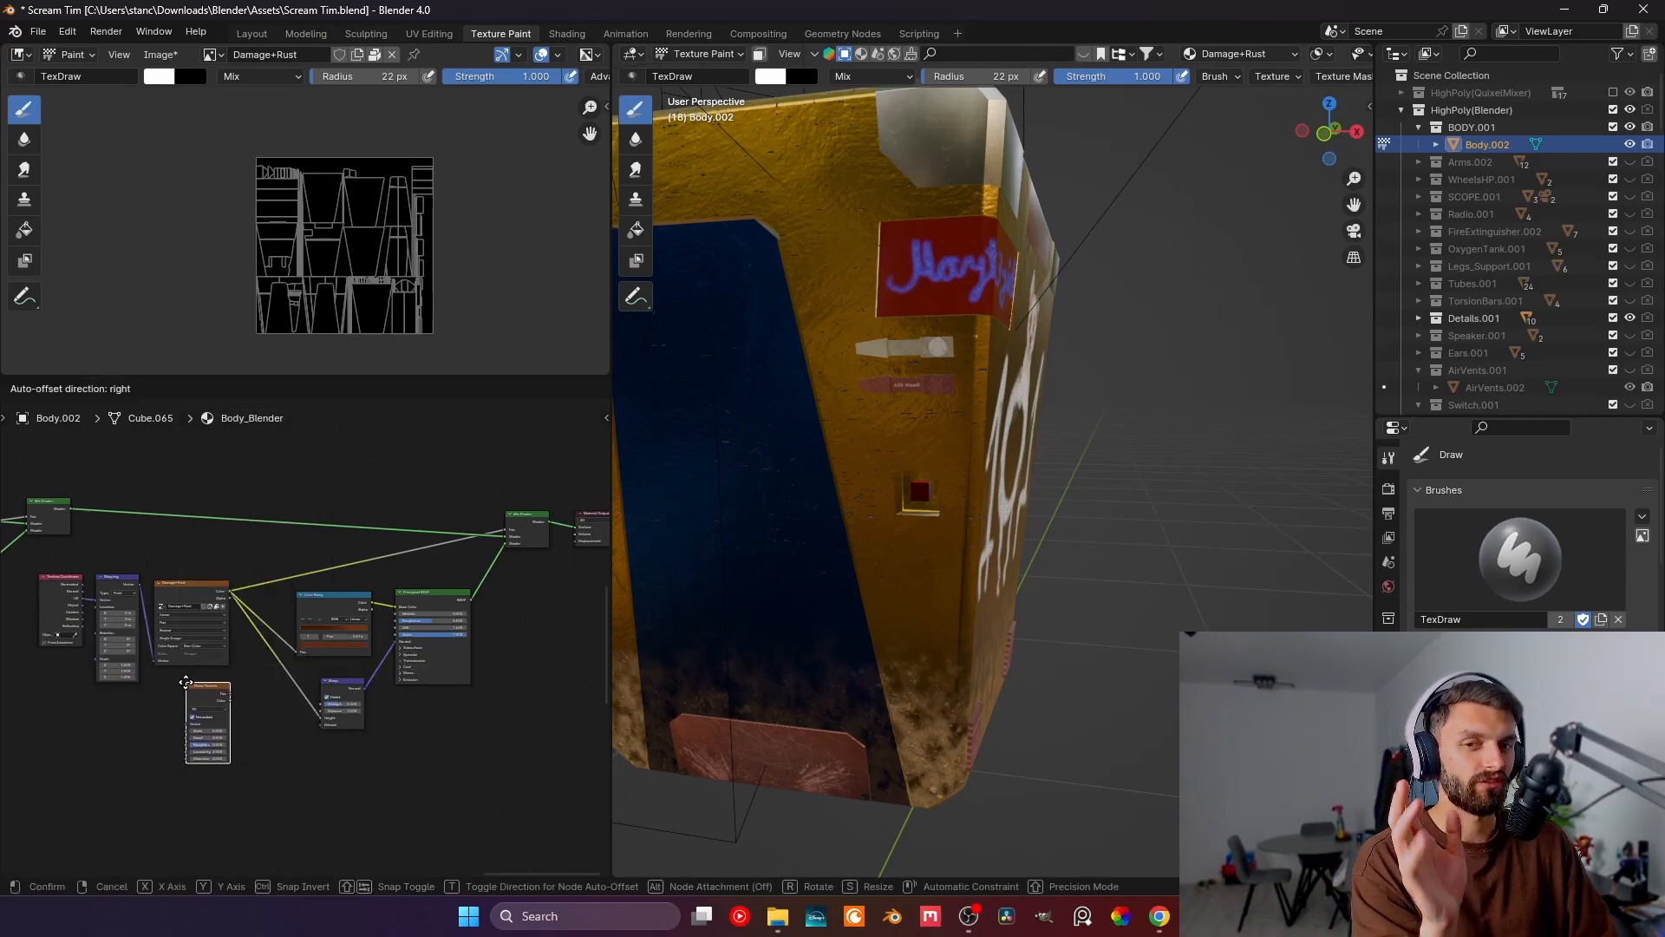
pyautogui.click(197, 694)
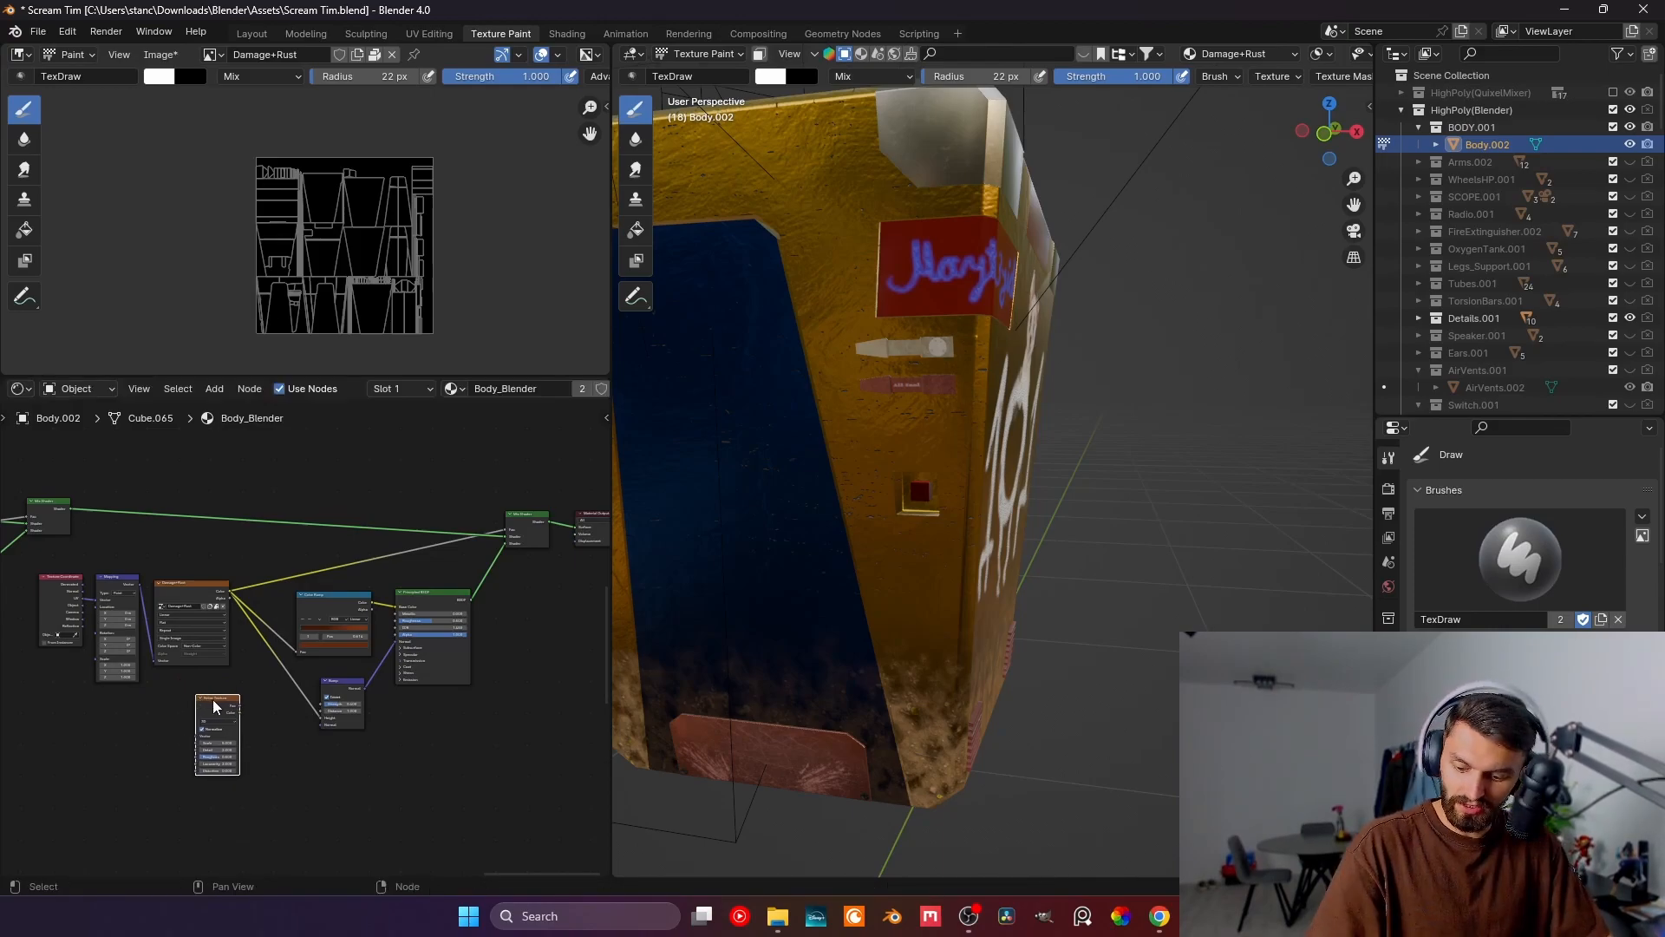
pyautogui.hotkey('ctrl', 't')
pyautogui.moveTo(239, 706); pyautogui.dragTo(298, 657)
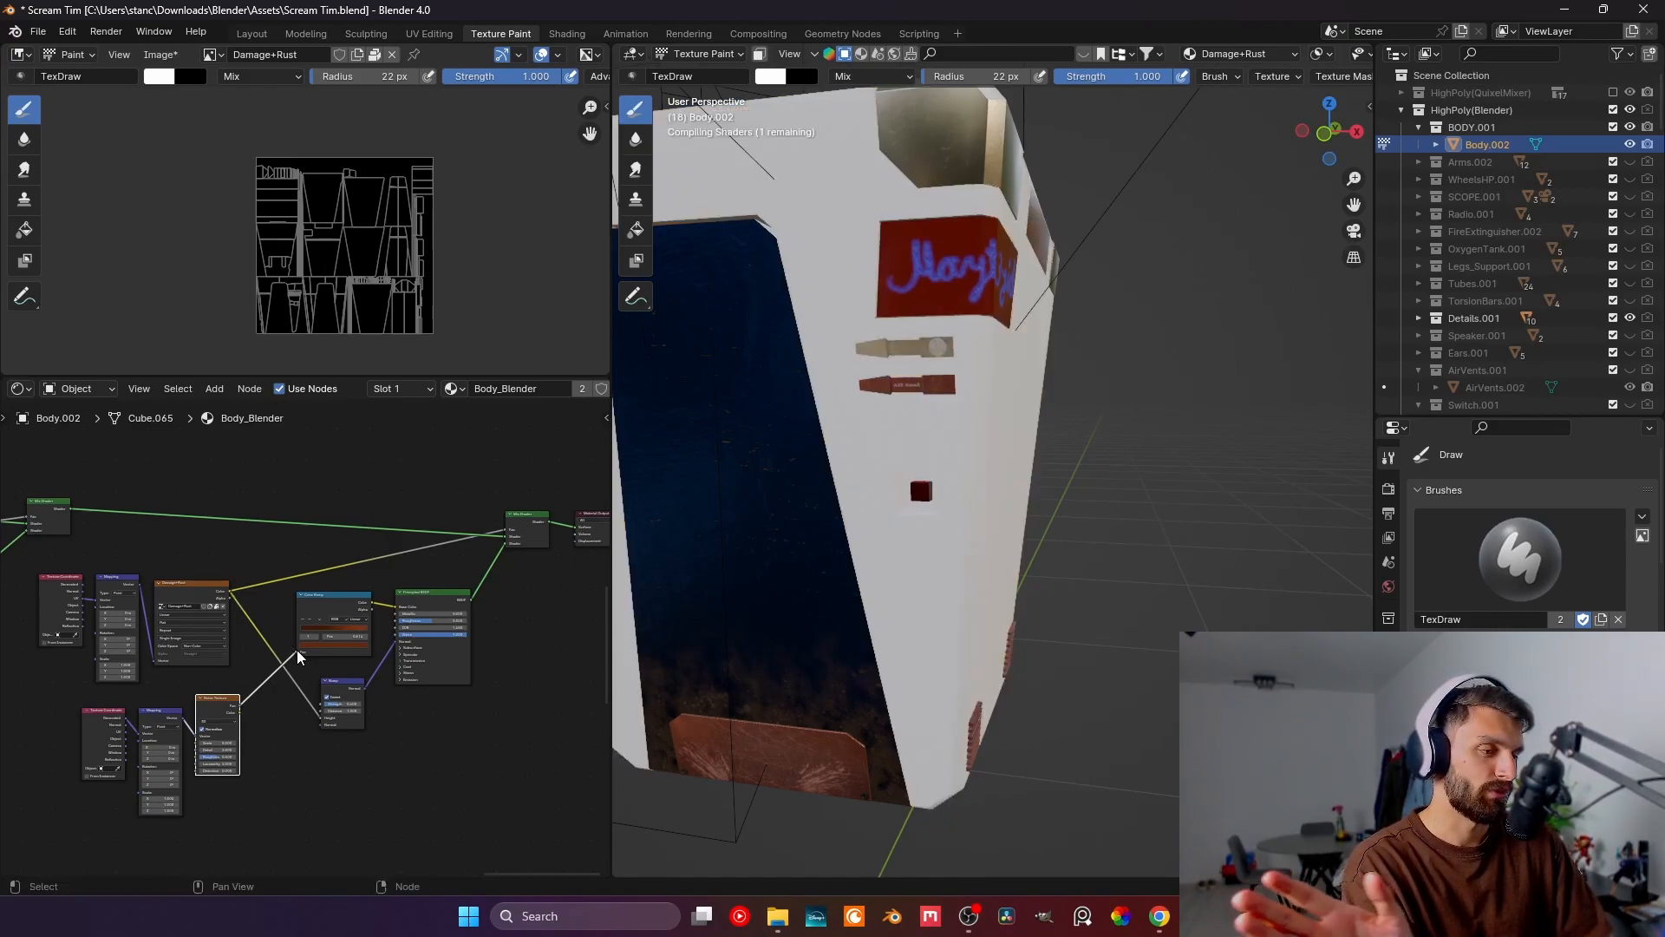
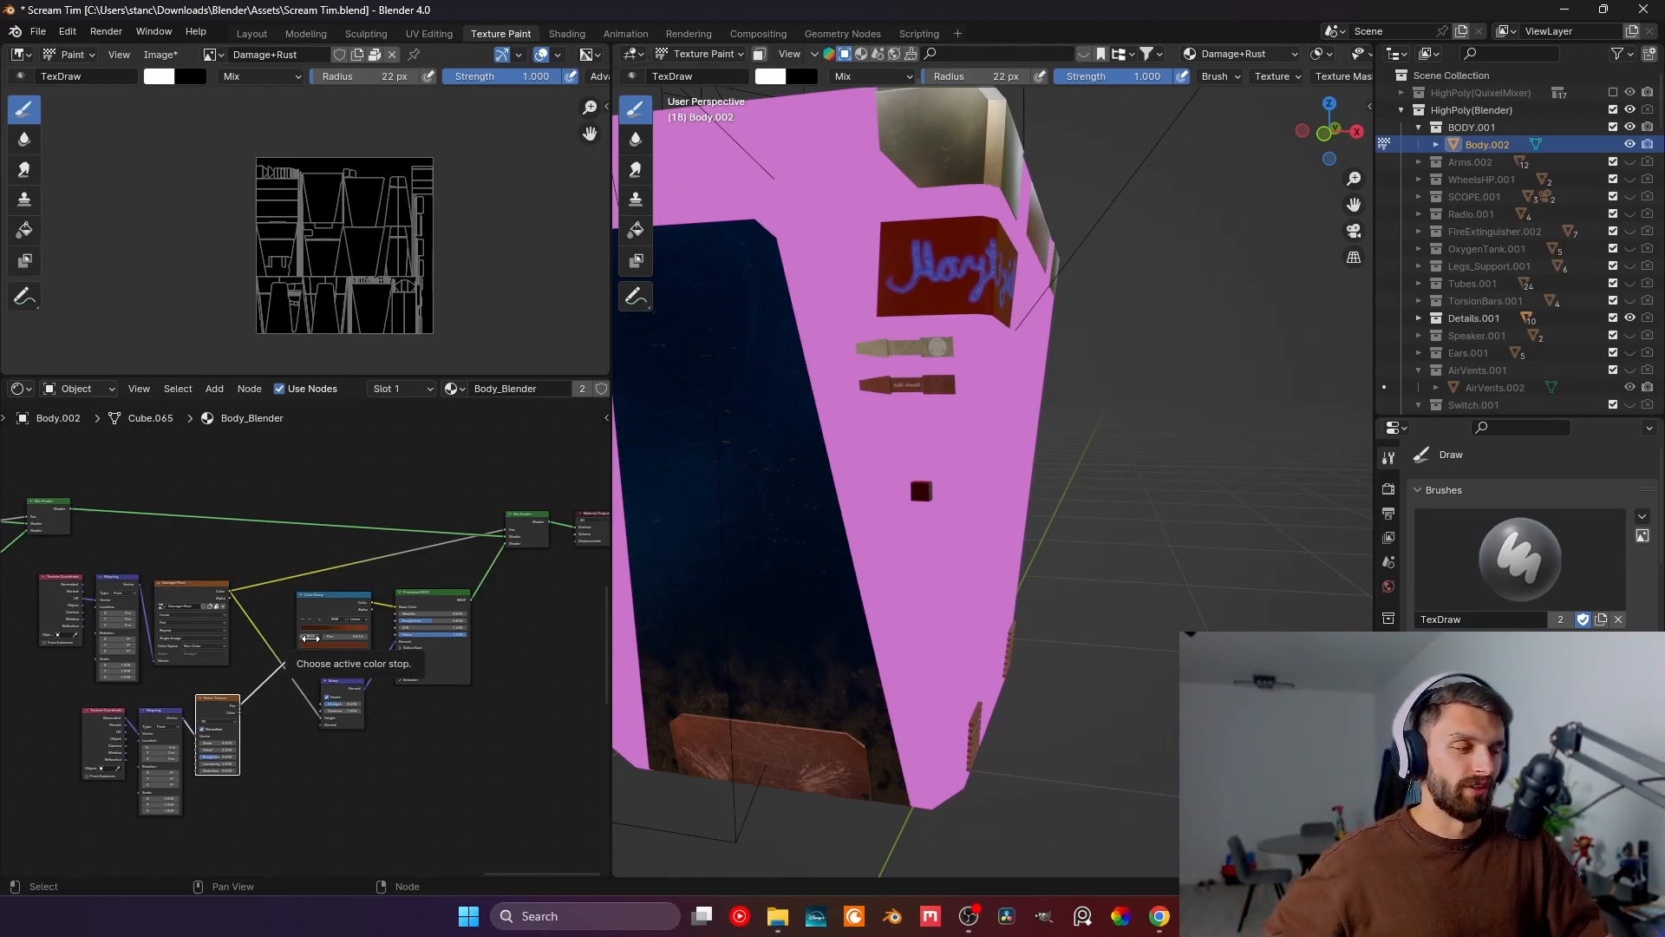
# - Examine the Body_Blender node tree from the earlier material layers through the Damage+Rust nodes to the Material Output
pyautogui.scroll(-1, 309, 642)
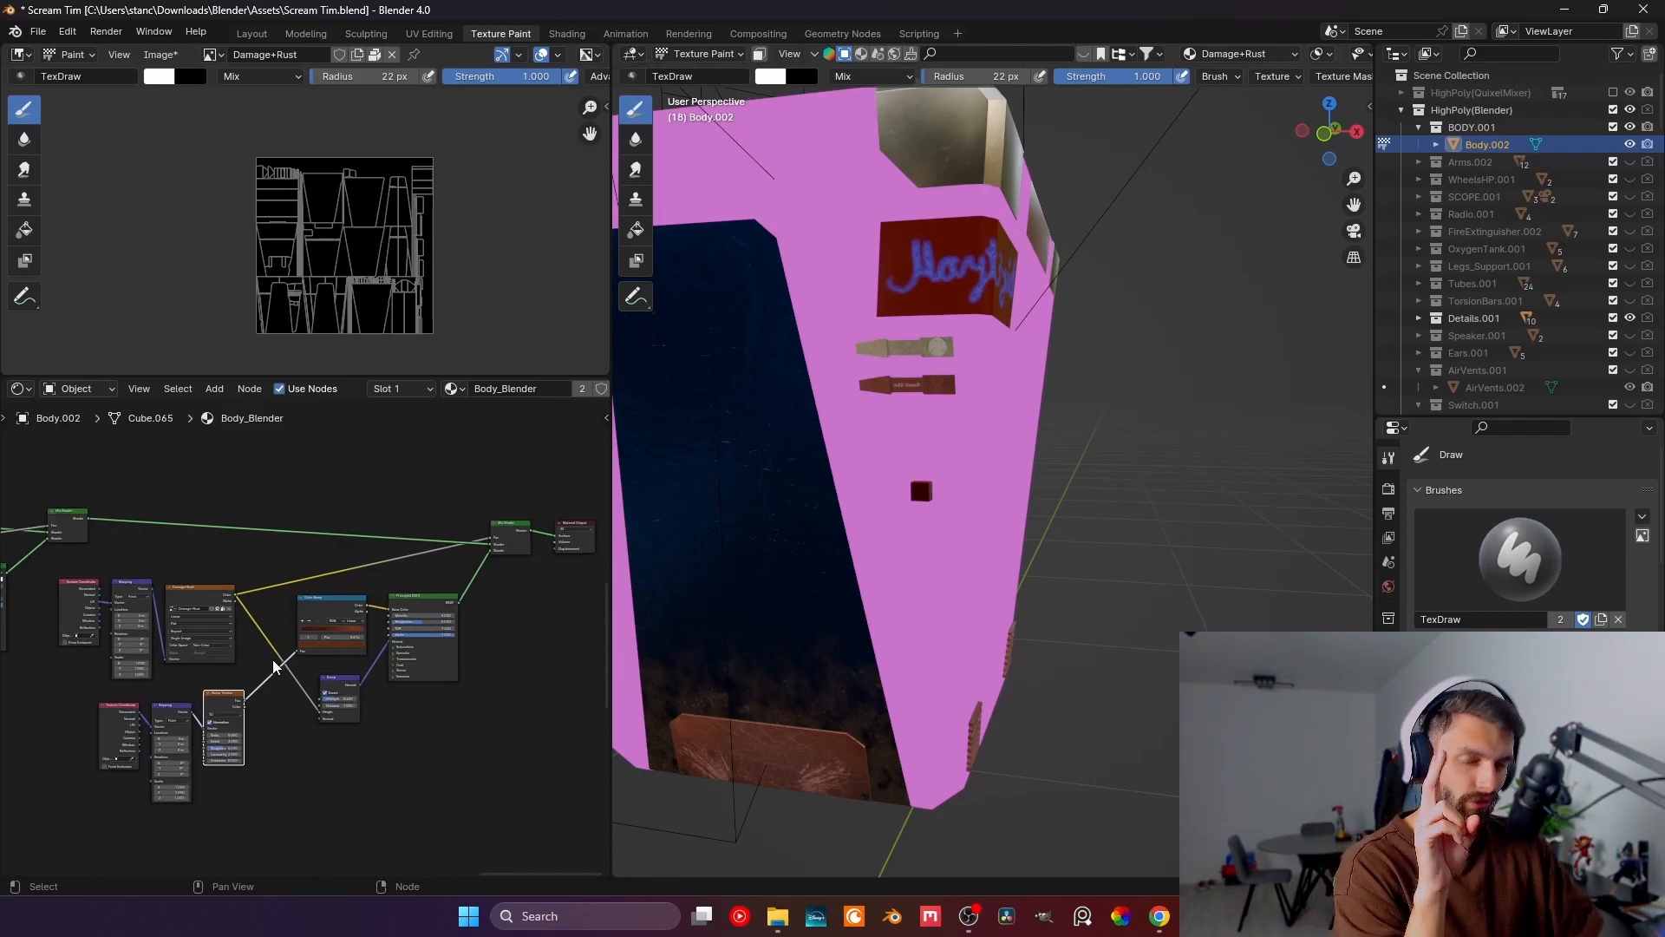
pyautogui.moveTo(273, 666); pyautogui.dragTo(286, 622, button='middle')
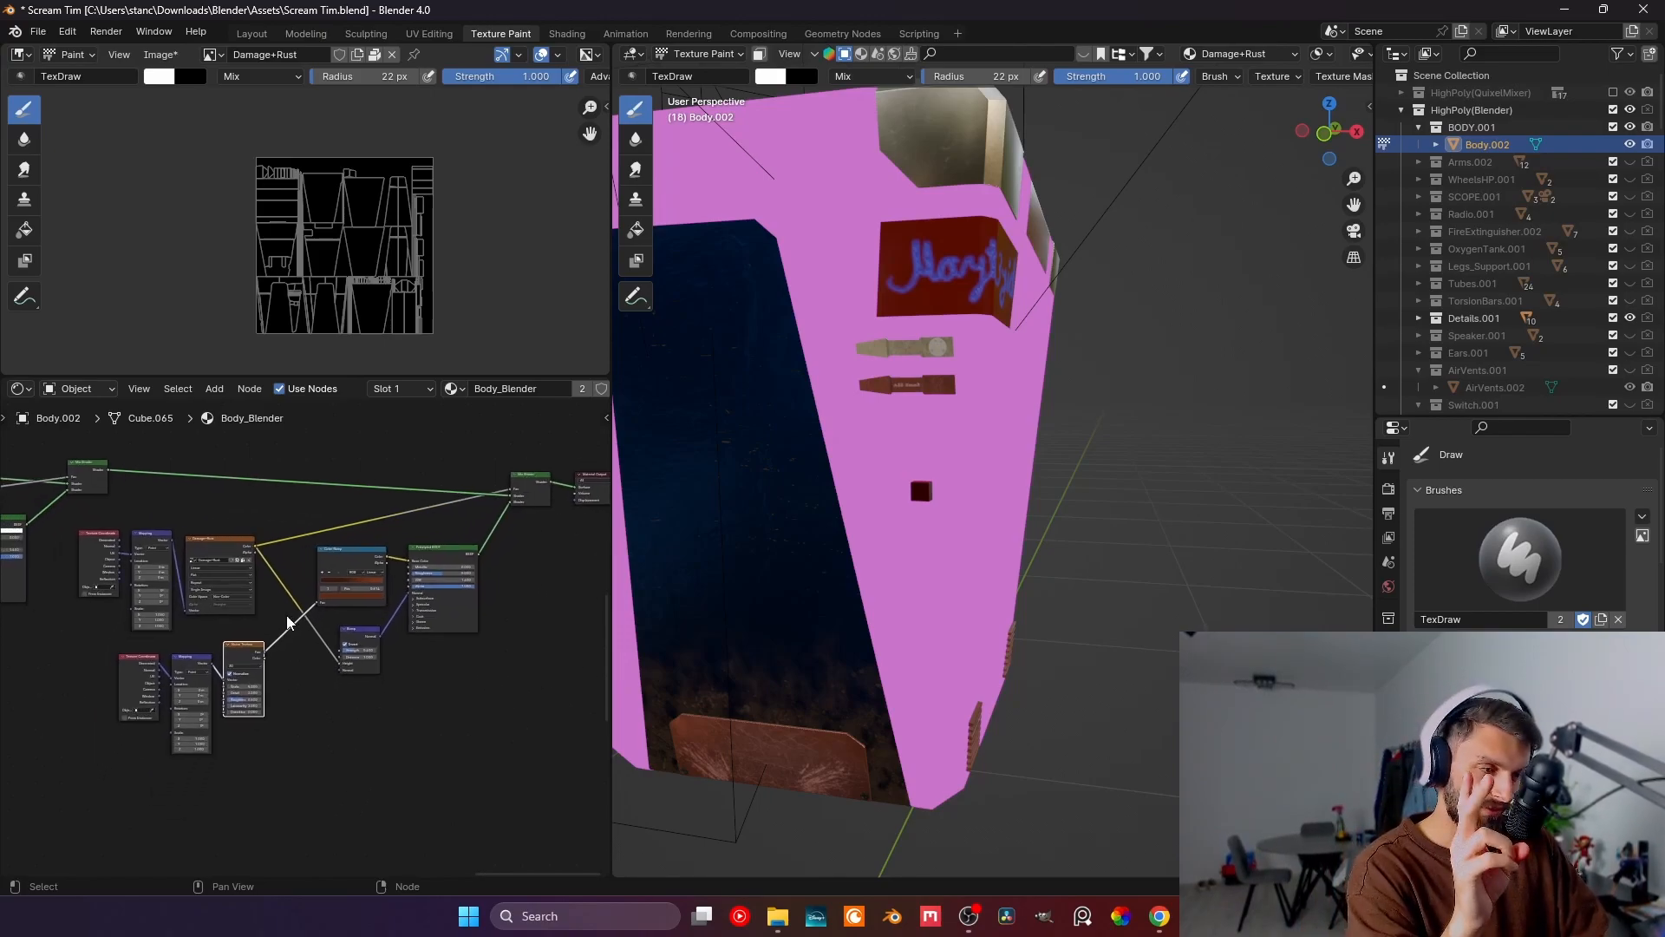
pyautogui.scroll(-3, 285, 618)
pyautogui.moveTo(98, 518); pyautogui.dragTo(295, 647, button='middle')
pyautogui.scroll(-2, 295, 647)
pyautogui.scroll(-2, 295, 649)
pyautogui.scroll(-4, 295, 642)
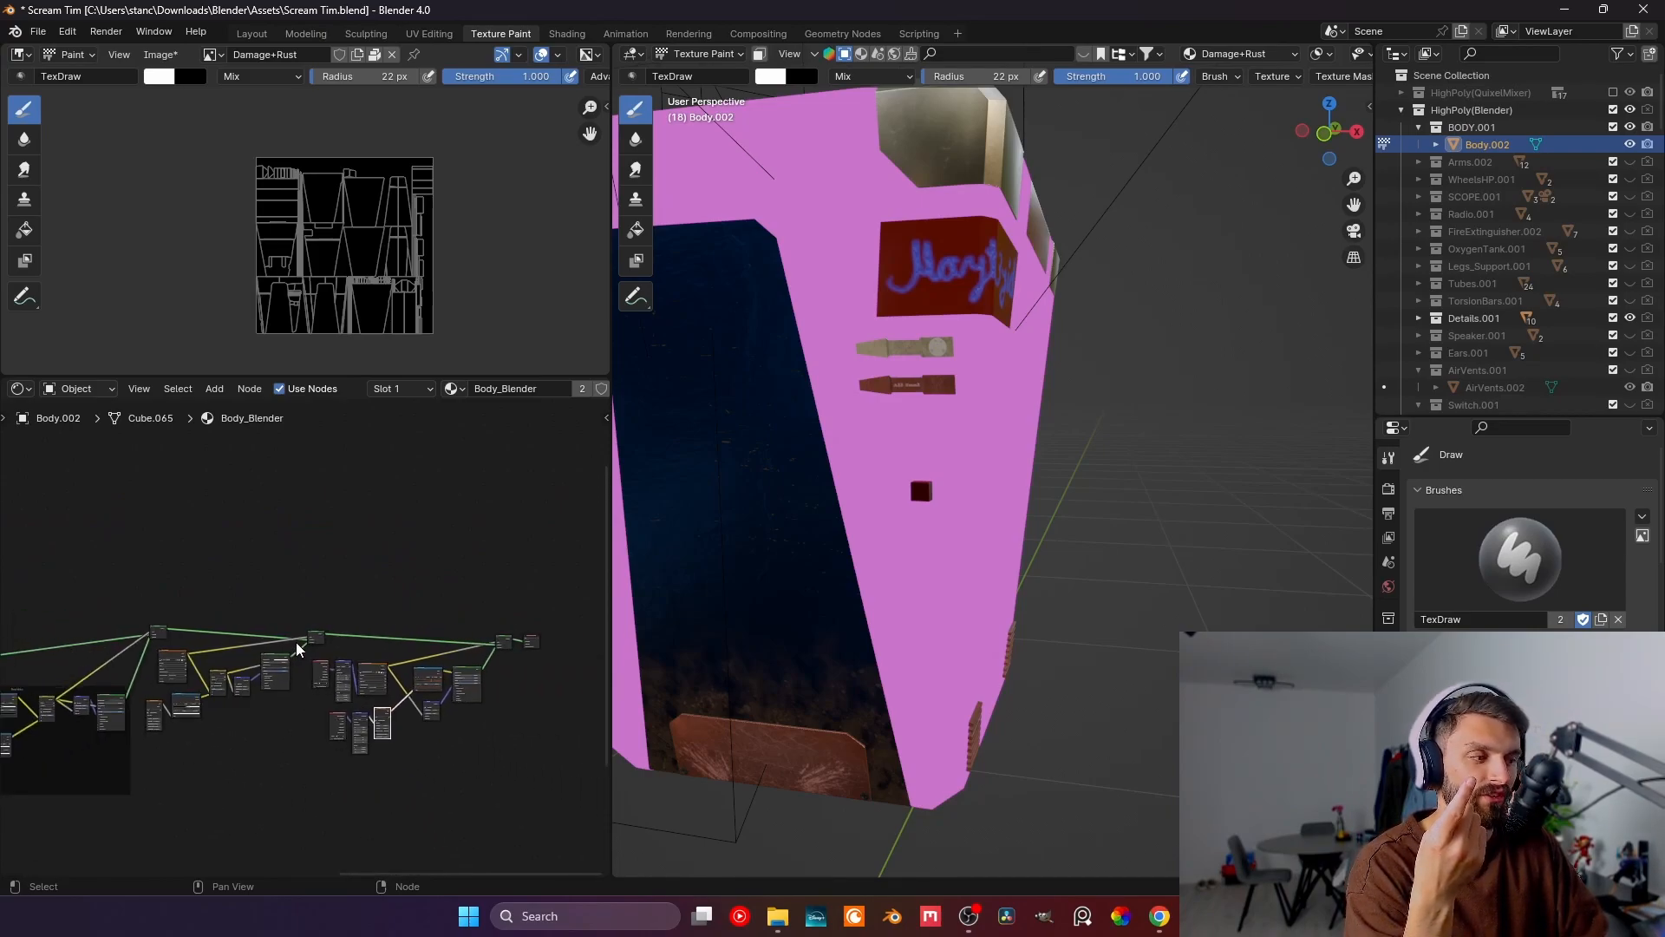
pyautogui.moveTo(19, 660); pyautogui.dragTo(158, 591, button='middle')
pyautogui.moveTo(495, 668); pyautogui.dragTo(135, 632, button='middle')
pyautogui.scroll(3, 135, 633)
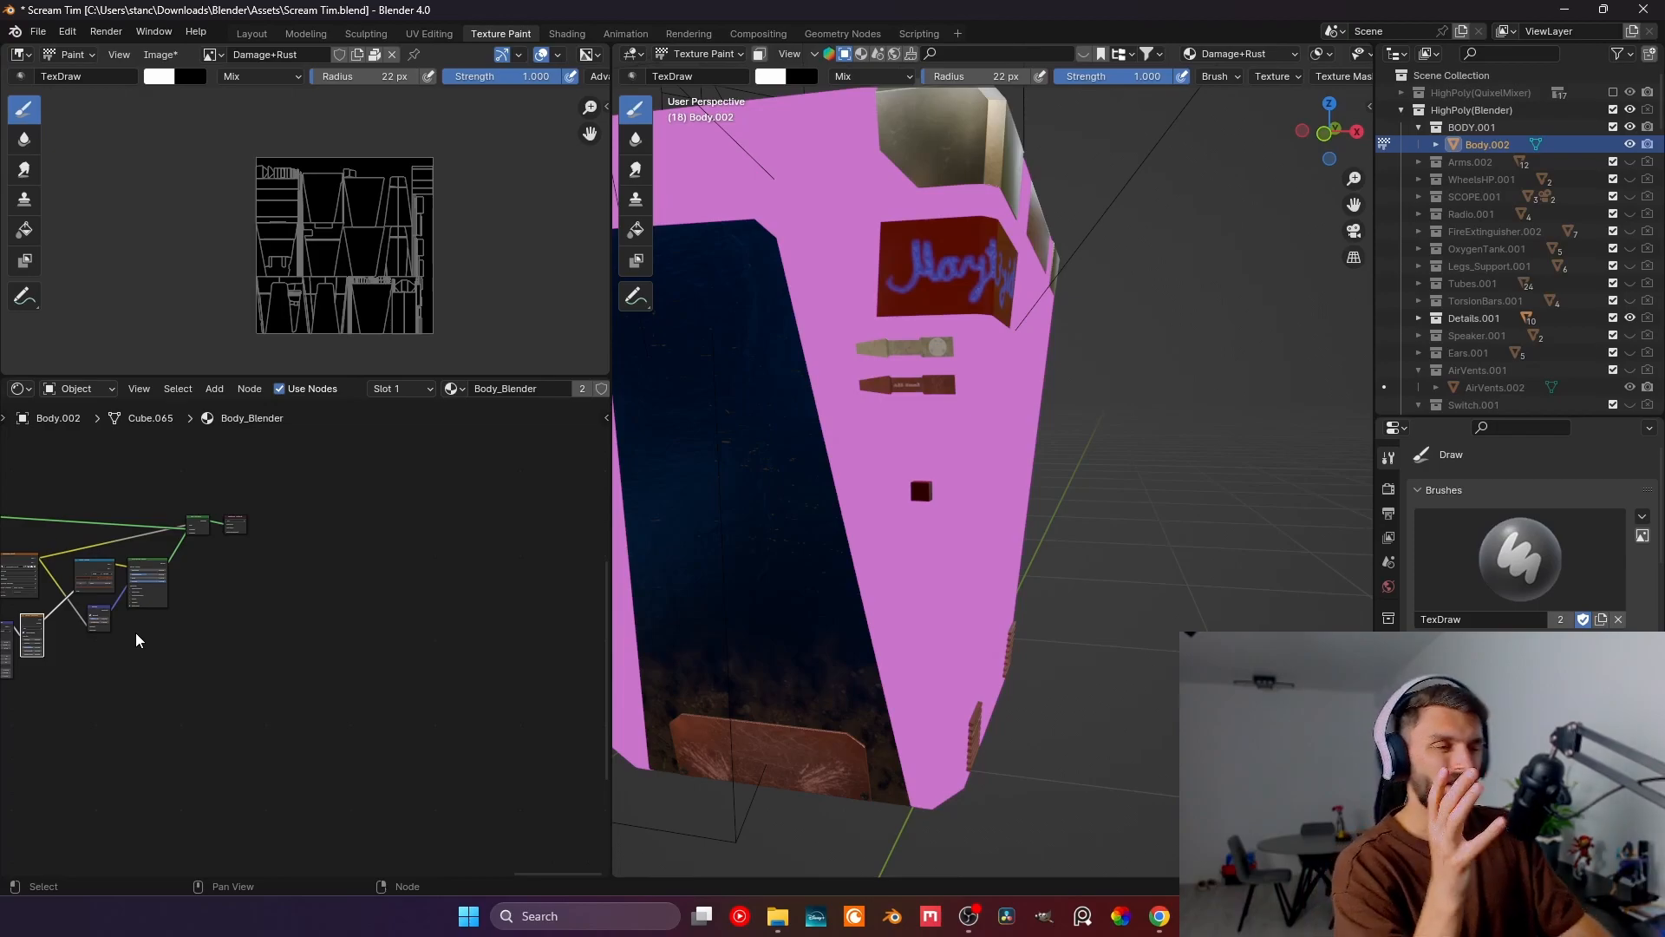
pyautogui.moveTo(154, 612); pyautogui.dragTo(232, 574, button='middle')
pyautogui.scroll(2, 231, 574)
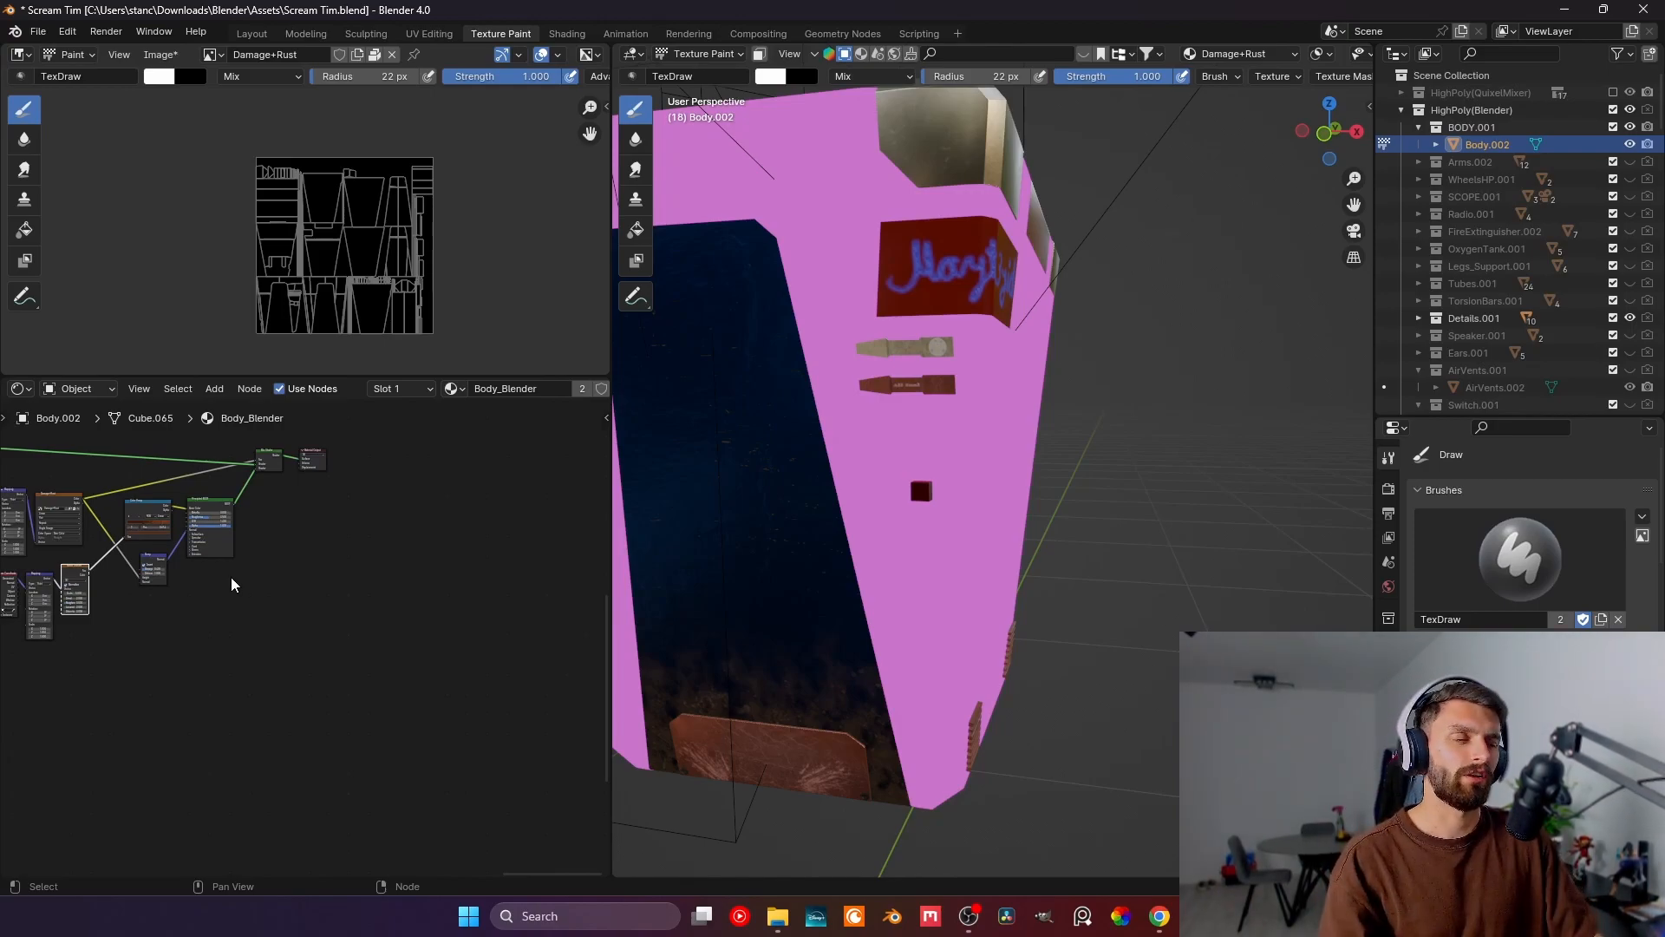
pyautogui.scroll(2, 227, 578)
pyautogui.moveTo(226, 580); pyautogui.dragTo(356, 642, button='middle')
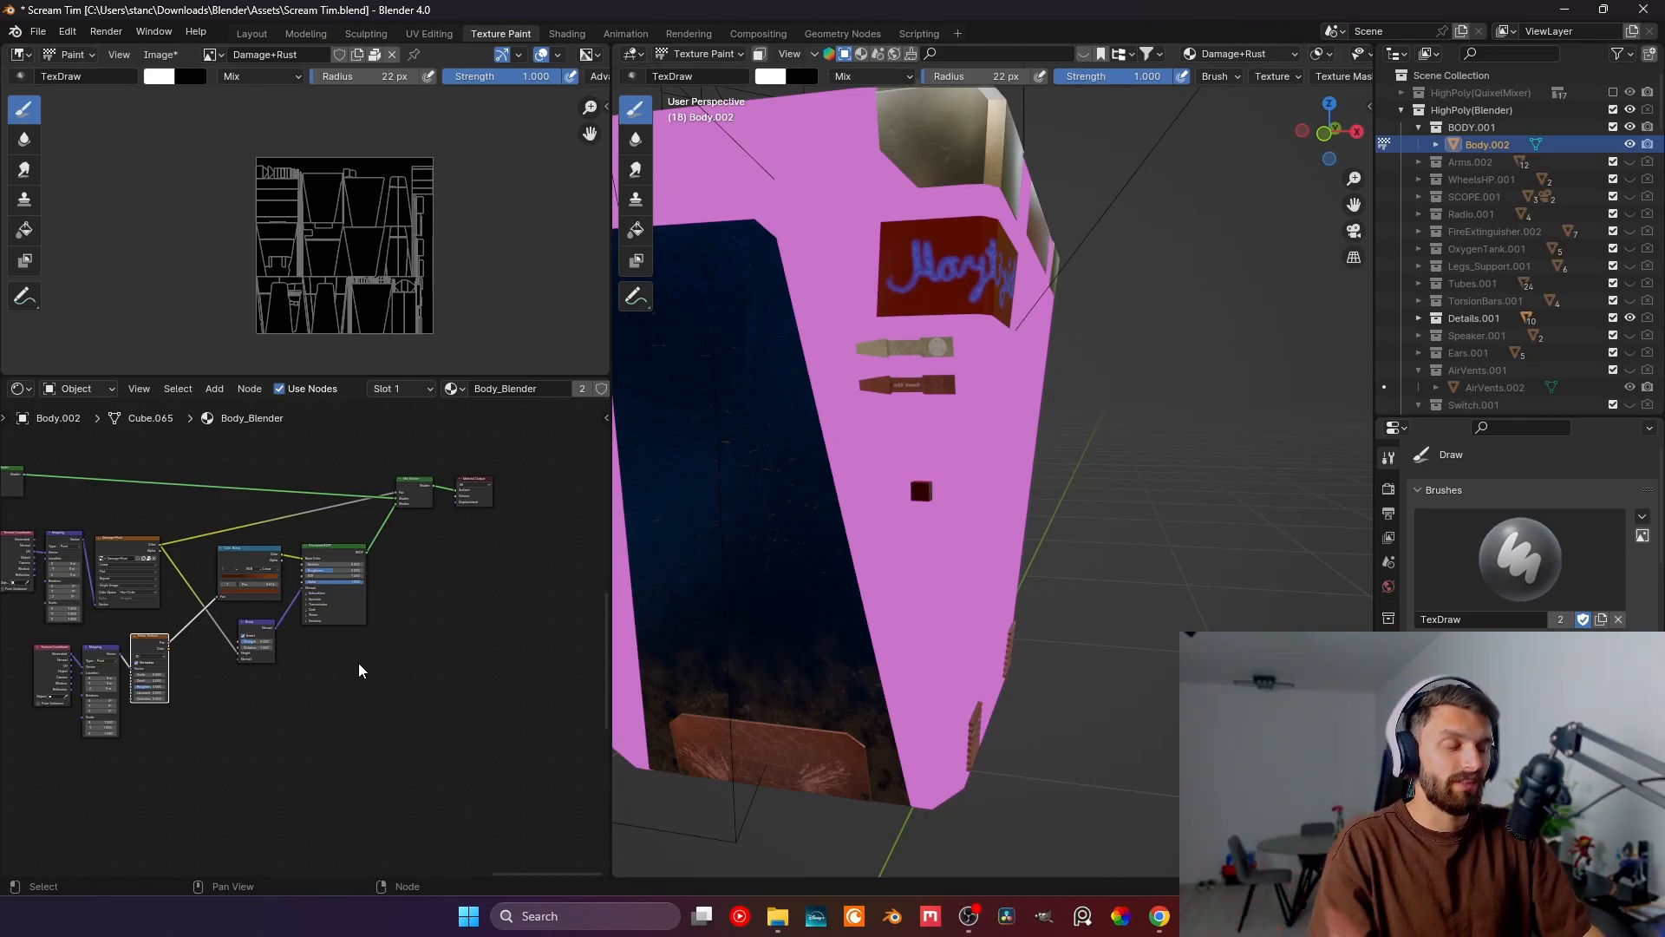
pyautogui.moveTo(337, 632); pyautogui.dragTo(392, 699, button='middle')
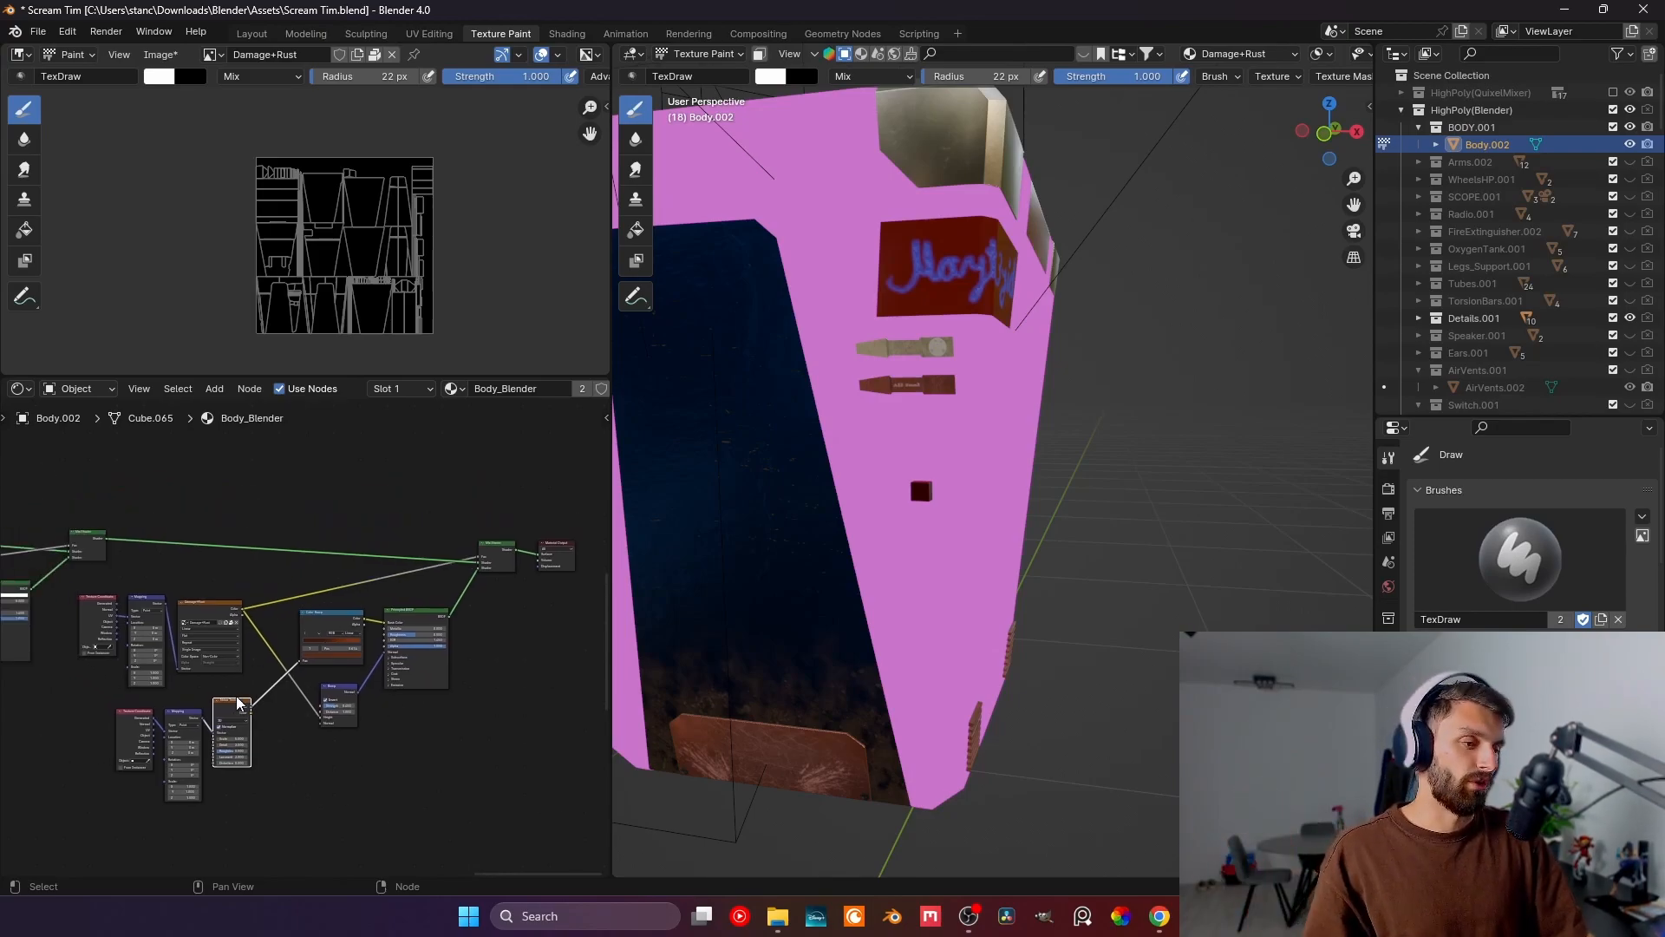
# - Delete the Noise Texture, Mapping and Texture Coordinate nodes and reconnect the Damage+Rust image to the Color Ramp's Fac
pyautogui.moveTo(228, 825); pyautogui.dragTo(102, 719)
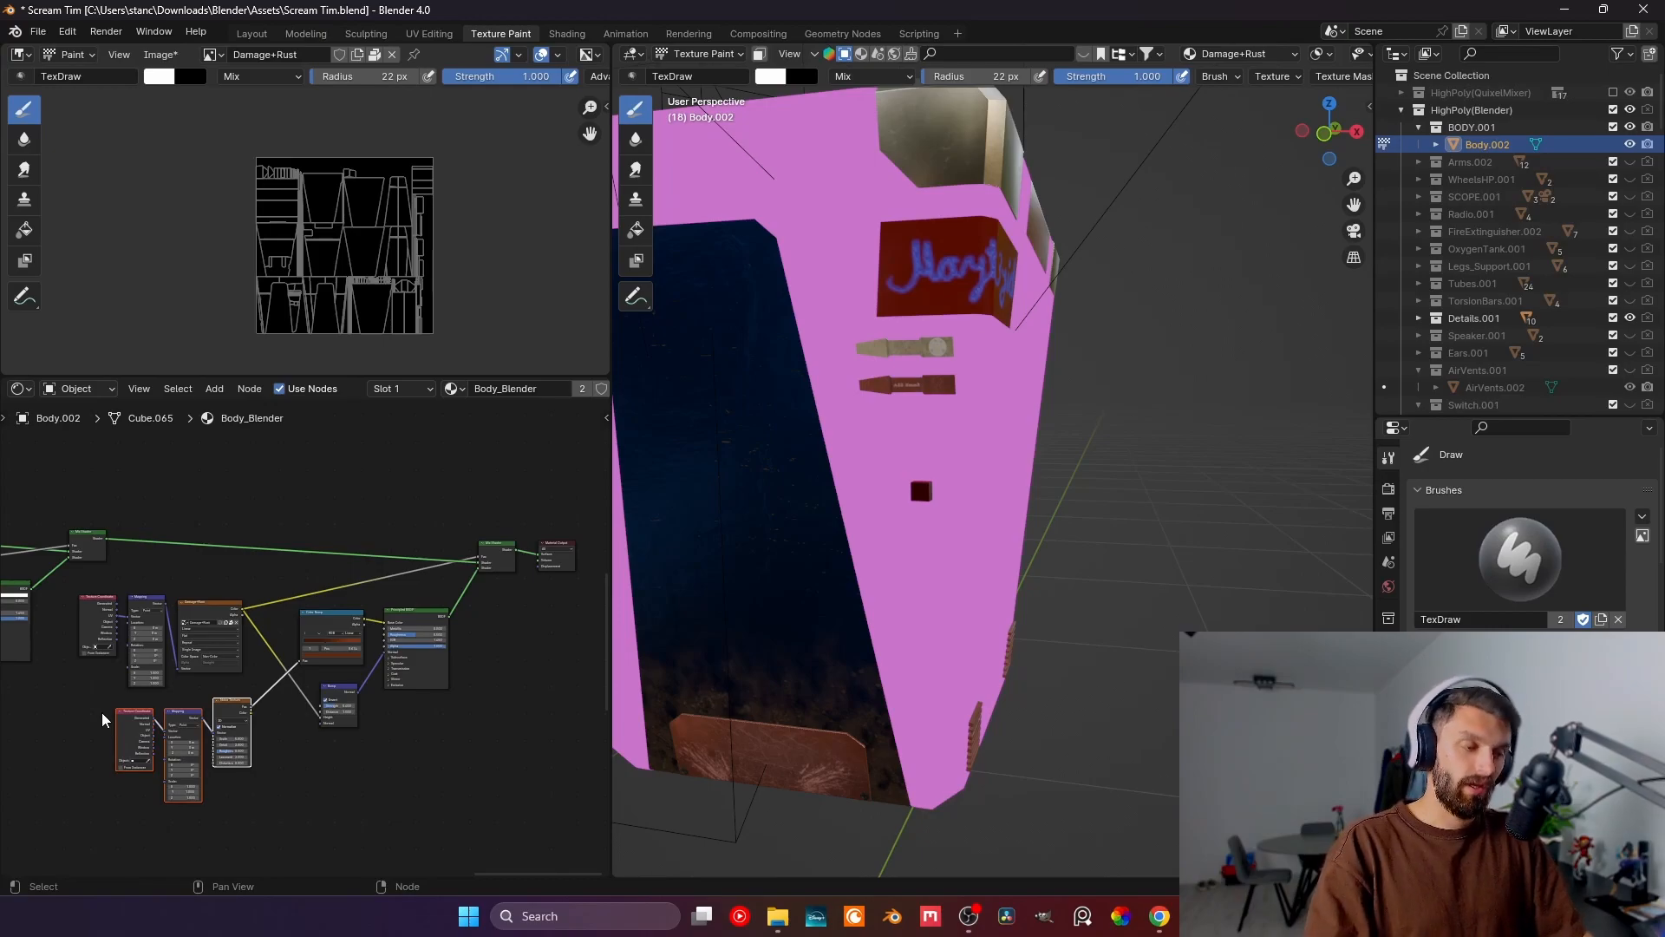
pyautogui.press('Delete')
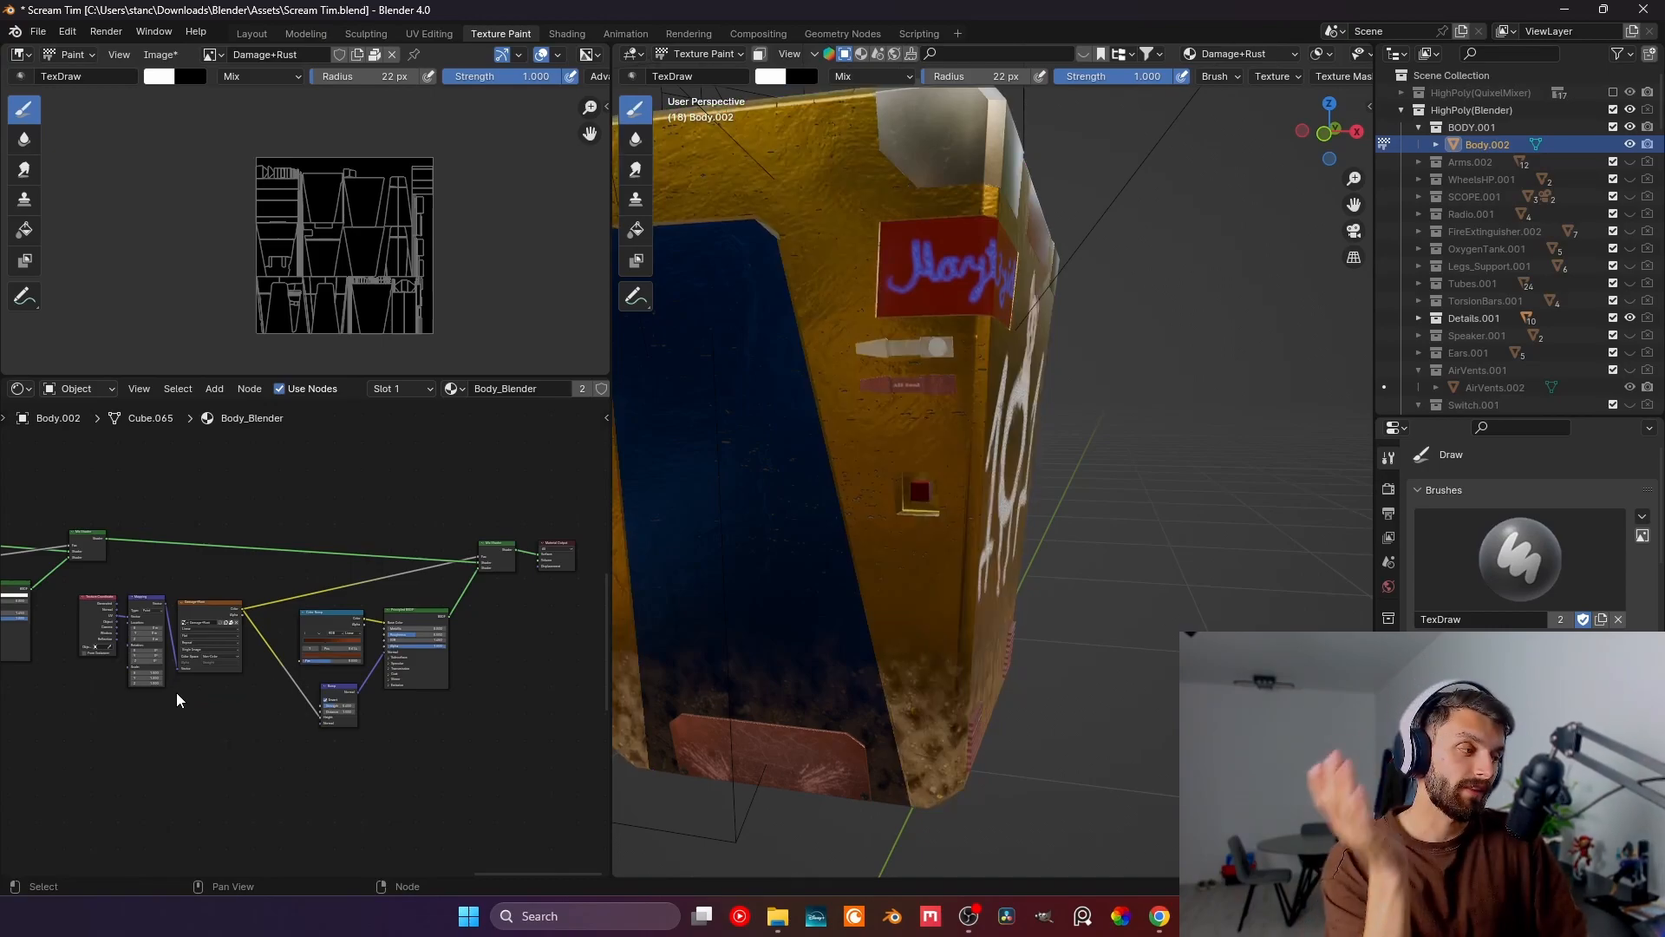
pyautogui.click(243, 616)
pyautogui.moveTo(243, 616); pyautogui.dragTo(301, 661)
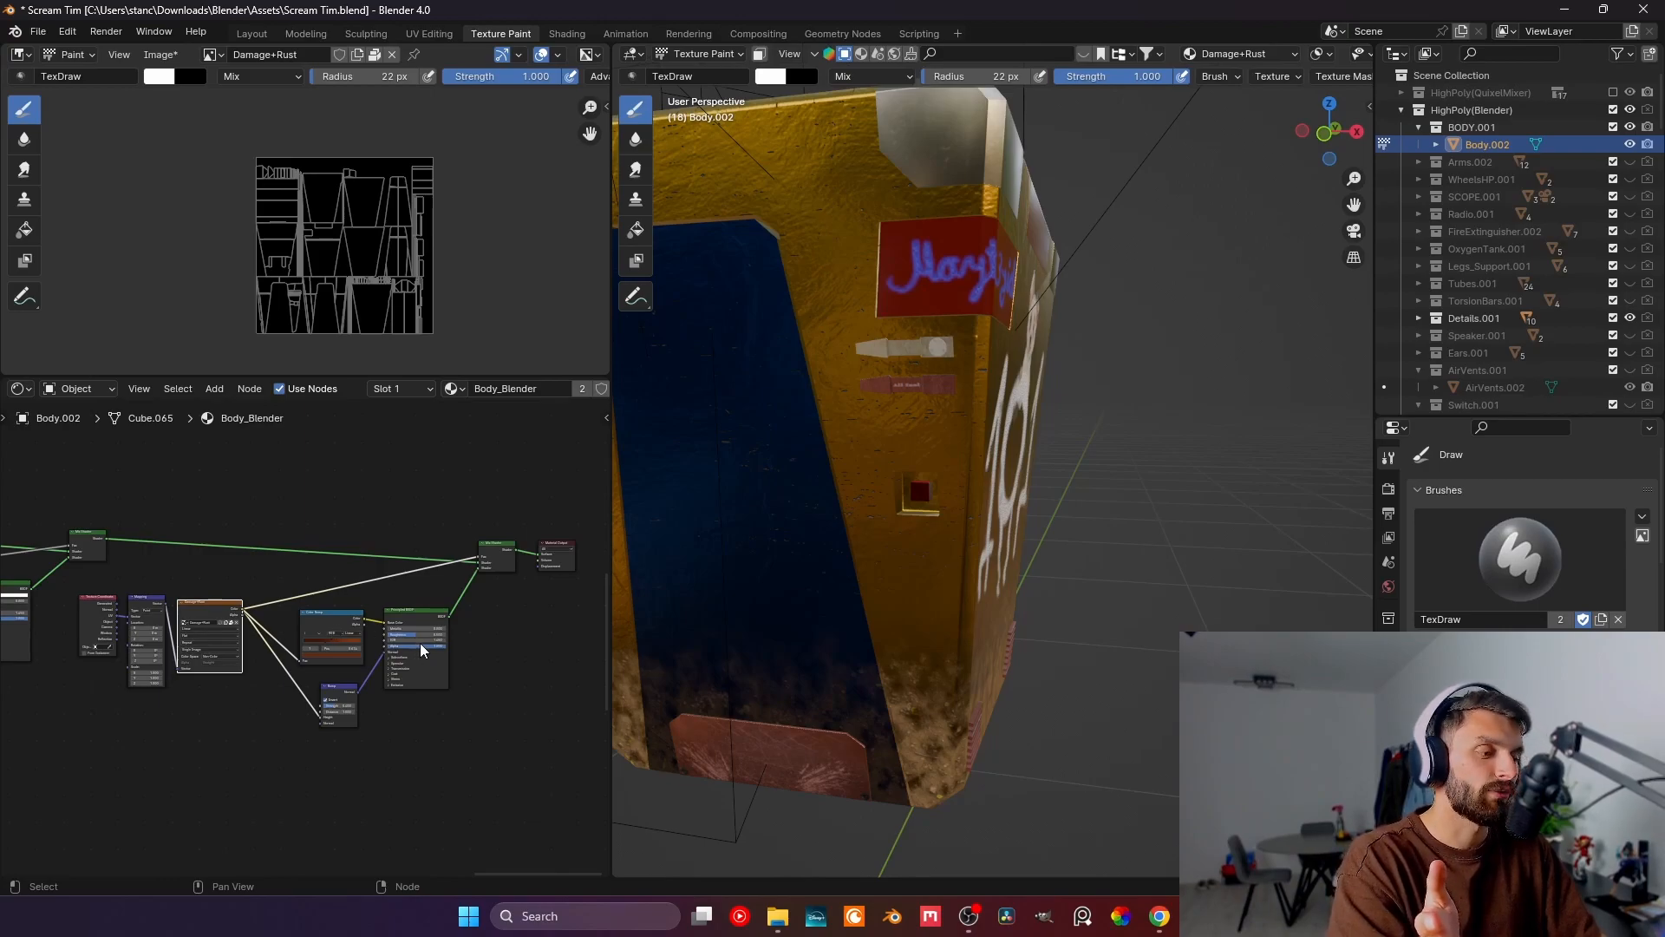
# - Space out the Color Ramp and rust Principled BSDF nodes and link the Damage+Rust image's output to the shader's Roughness
pyautogui.moveTo(342, 615)
pyautogui.mouseDown()
pyautogui.moveTo(375, 626)
pyautogui.moveTo(354, 606)
pyautogui.mouseUp()
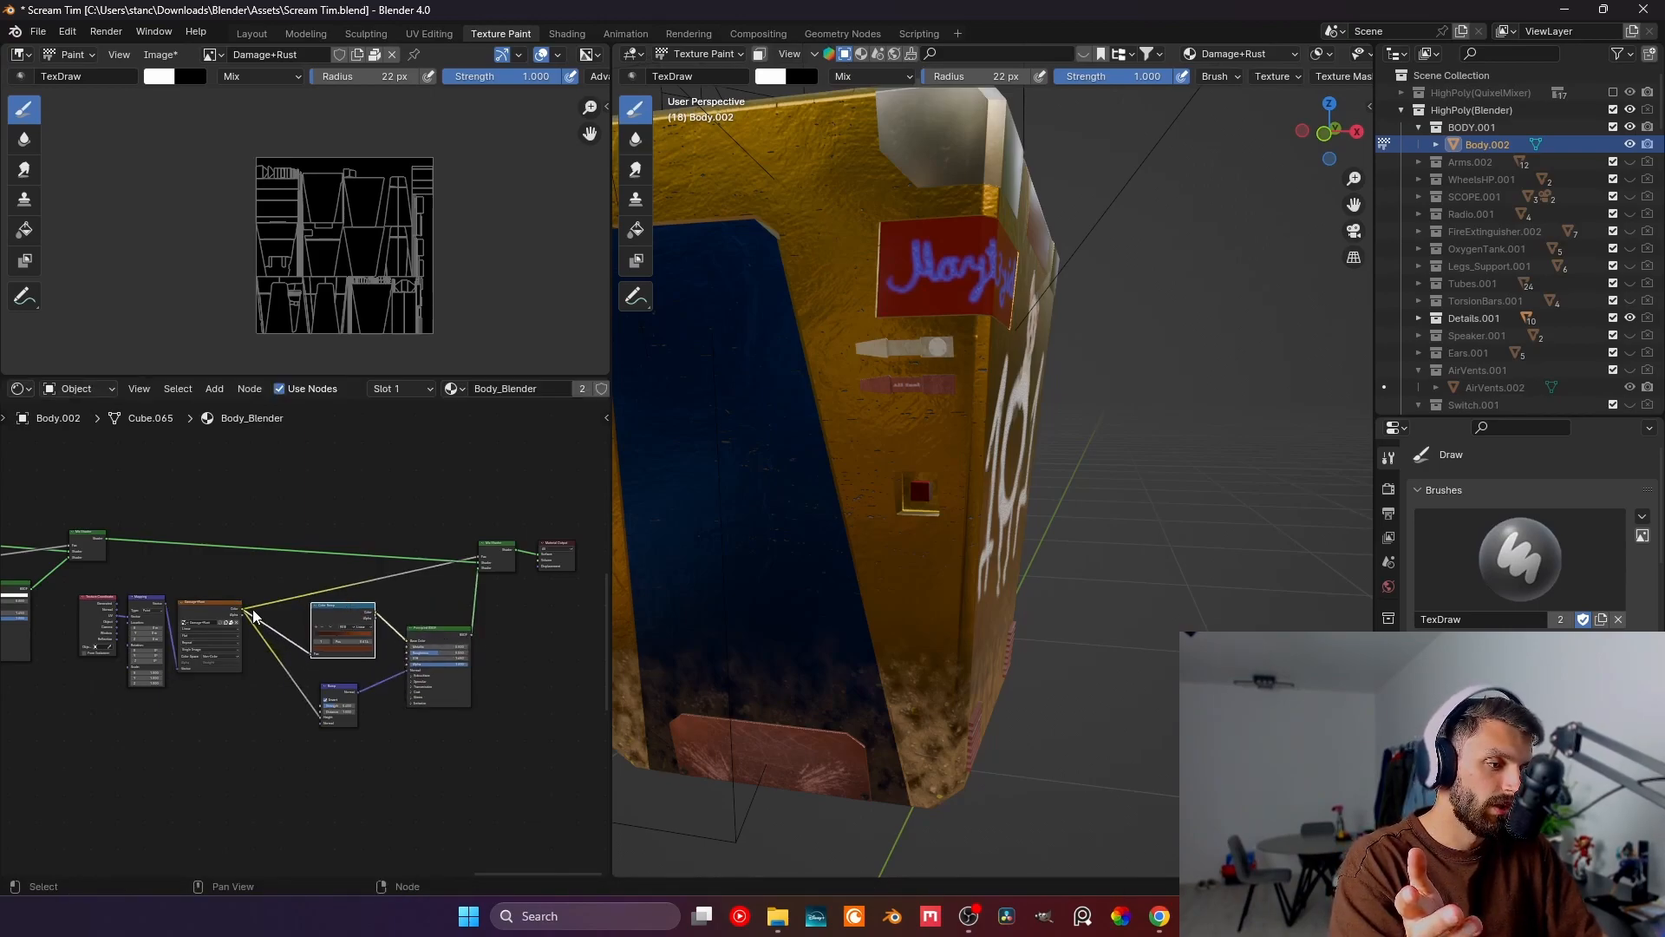
pyautogui.moveTo(244, 611); pyautogui.dragTo(406, 664)
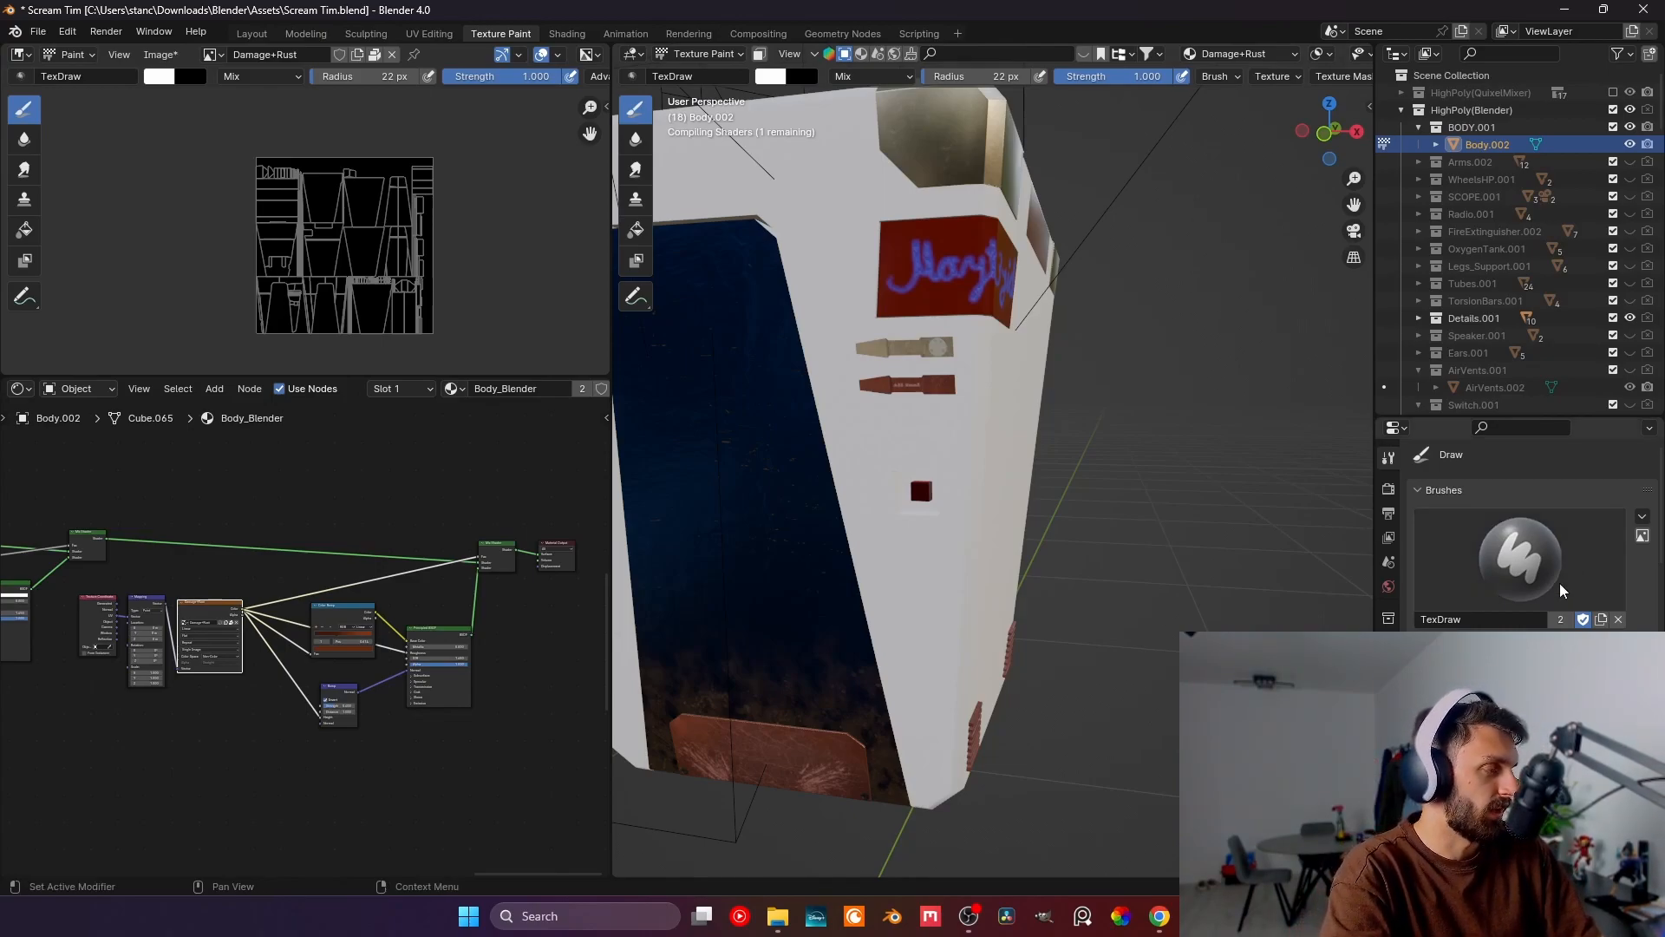
# - Paint a short white stroke with the Damage brush texture on the body's vertical edge, just above the muddy base
pyautogui.moveTo(1658, 487); pyautogui.dragTo(1658, 581)
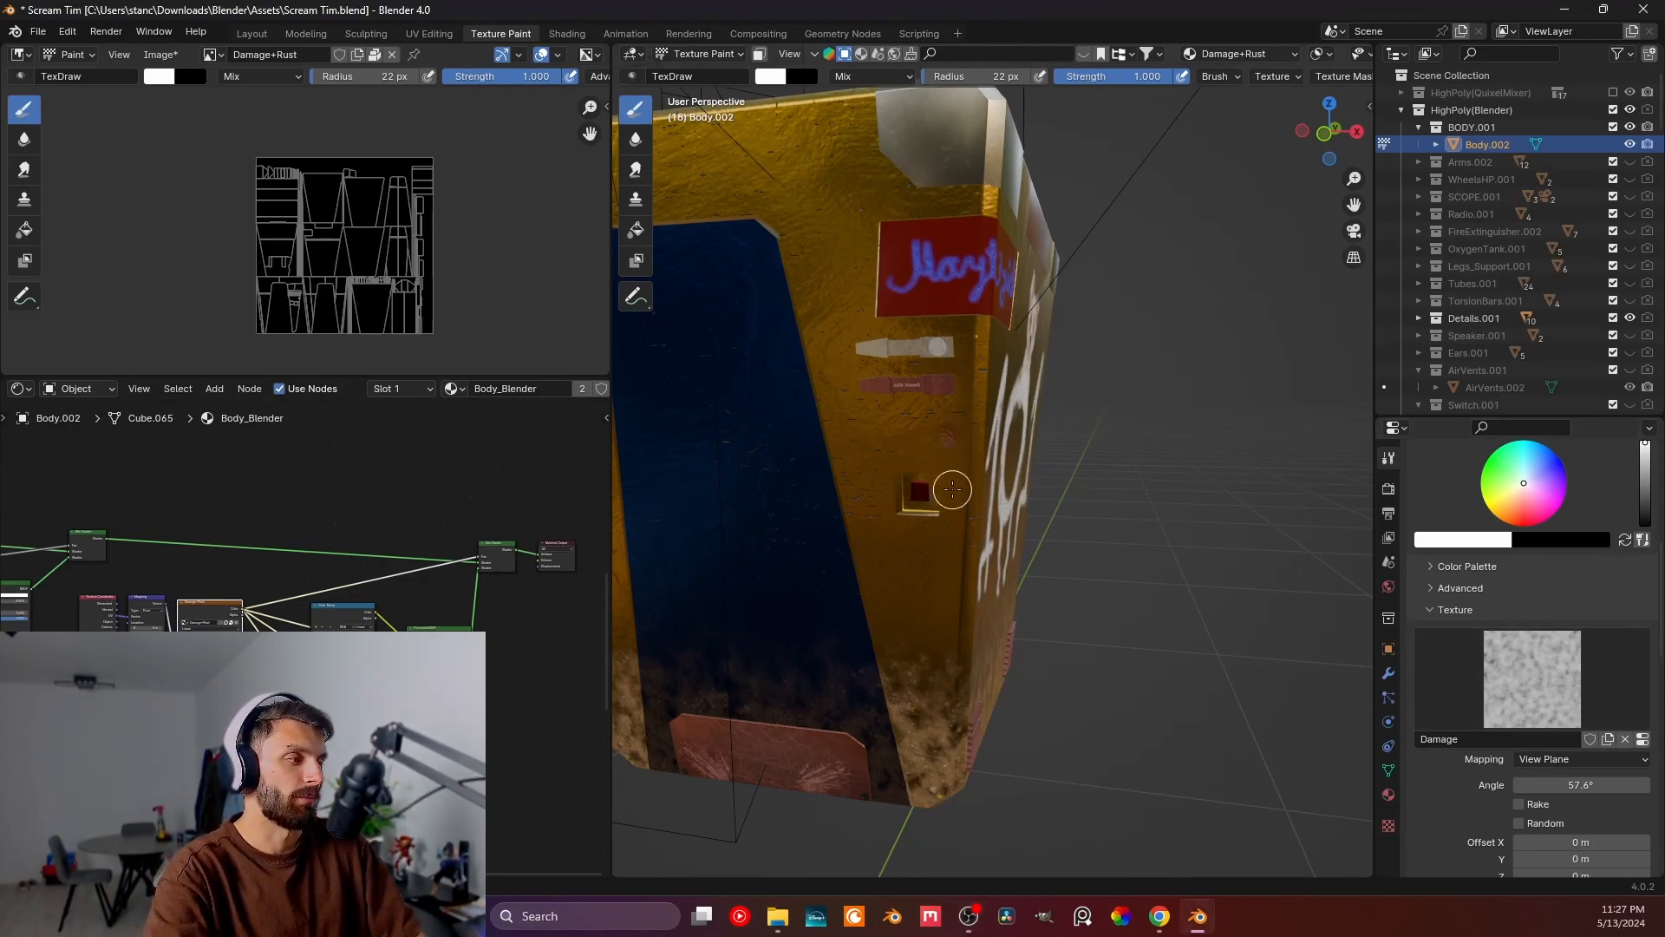
pyautogui.scroll(5, 940, 425)
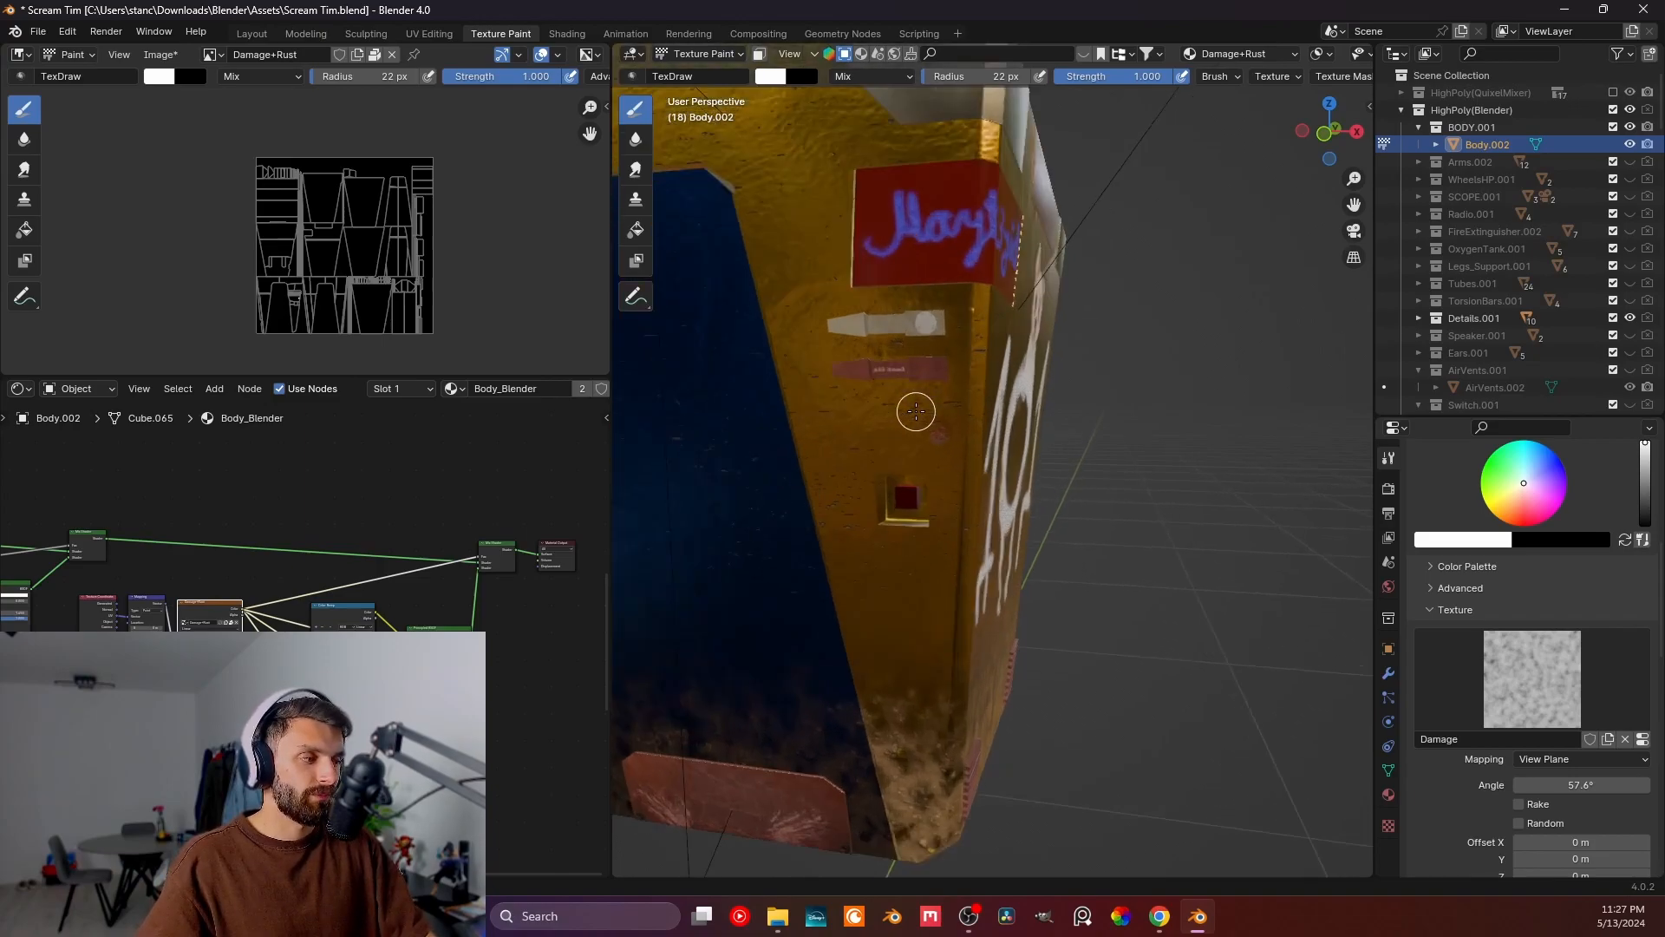
pyautogui.keyDown('shift'); pyautogui.moveTo(899, 418); pyautogui.dragTo(910, 437, button='middle'); pyautogui.keyUp('shift')
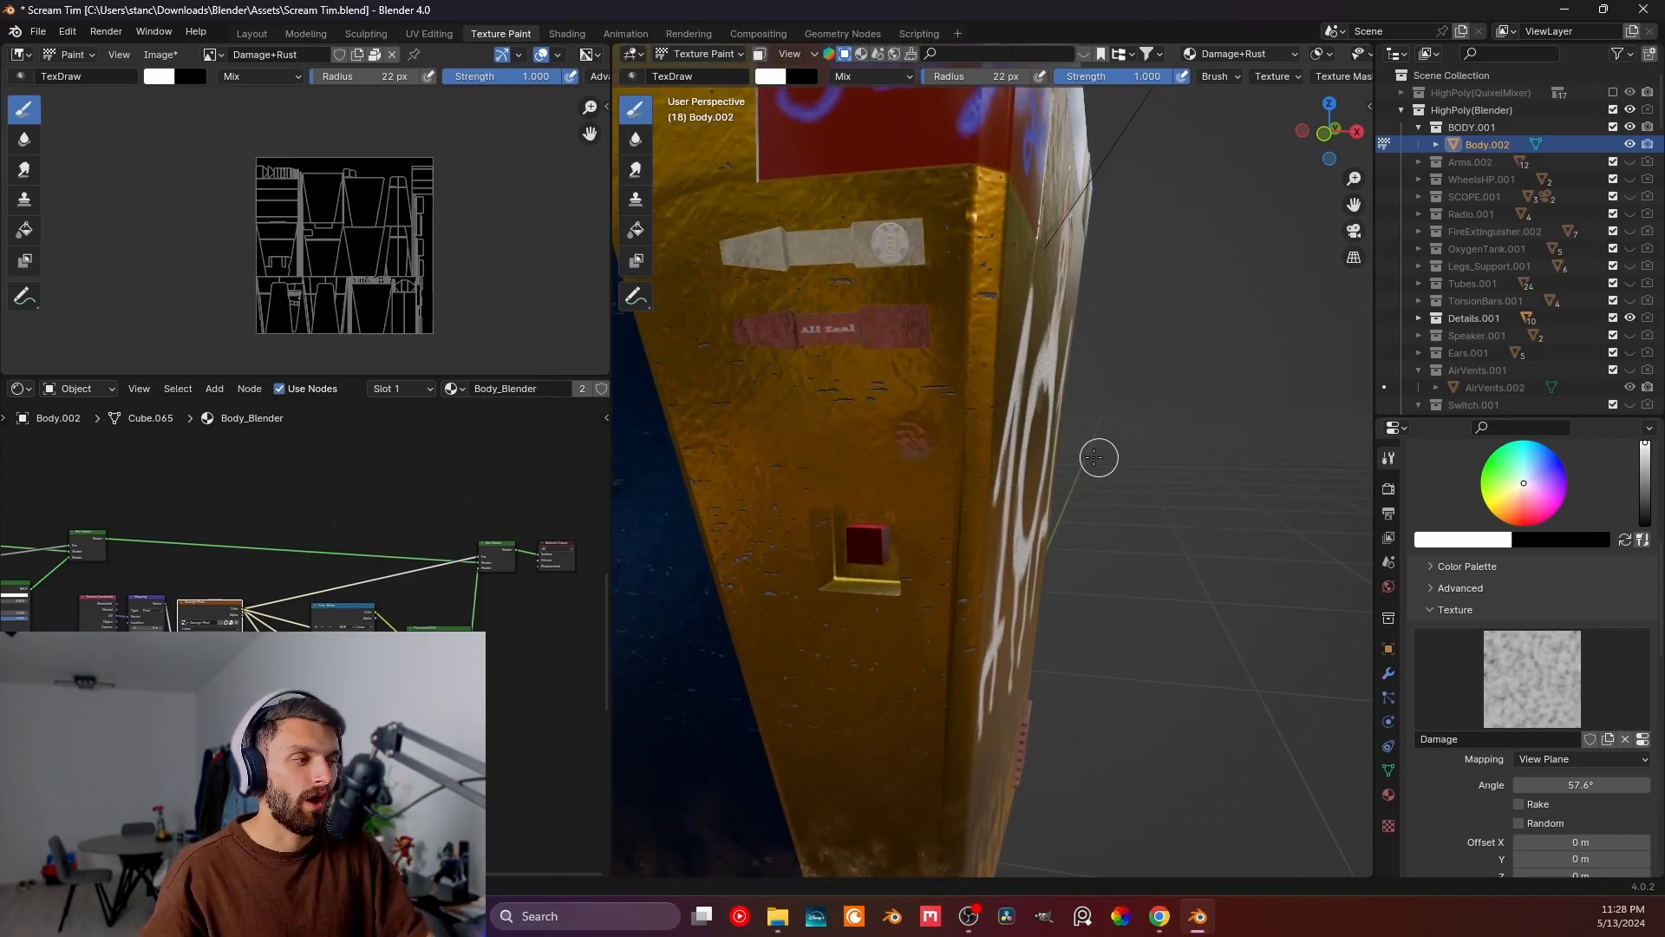
pyautogui.scroll(-2, 1041, 494)
pyautogui.keyDown('shift'); pyautogui.moveTo(995, 555); pyautogui.dragTo(922, 335, button='middle'); pyautogui.keyUp('shift')
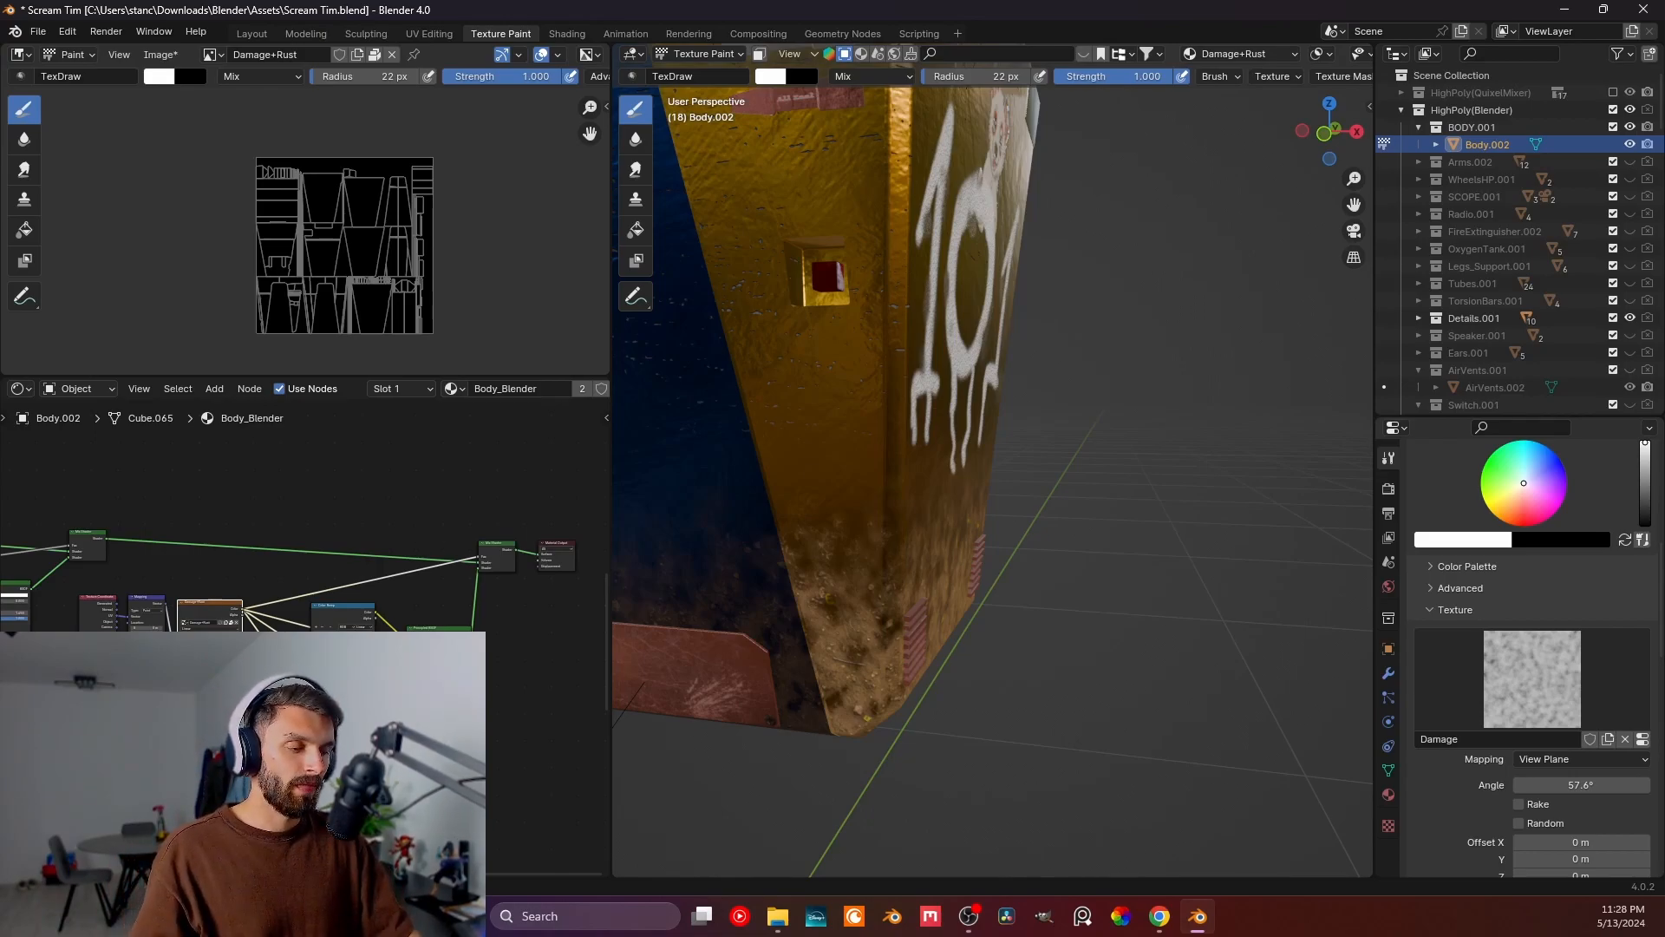
pyautogui.scroll(5, 305, 641)
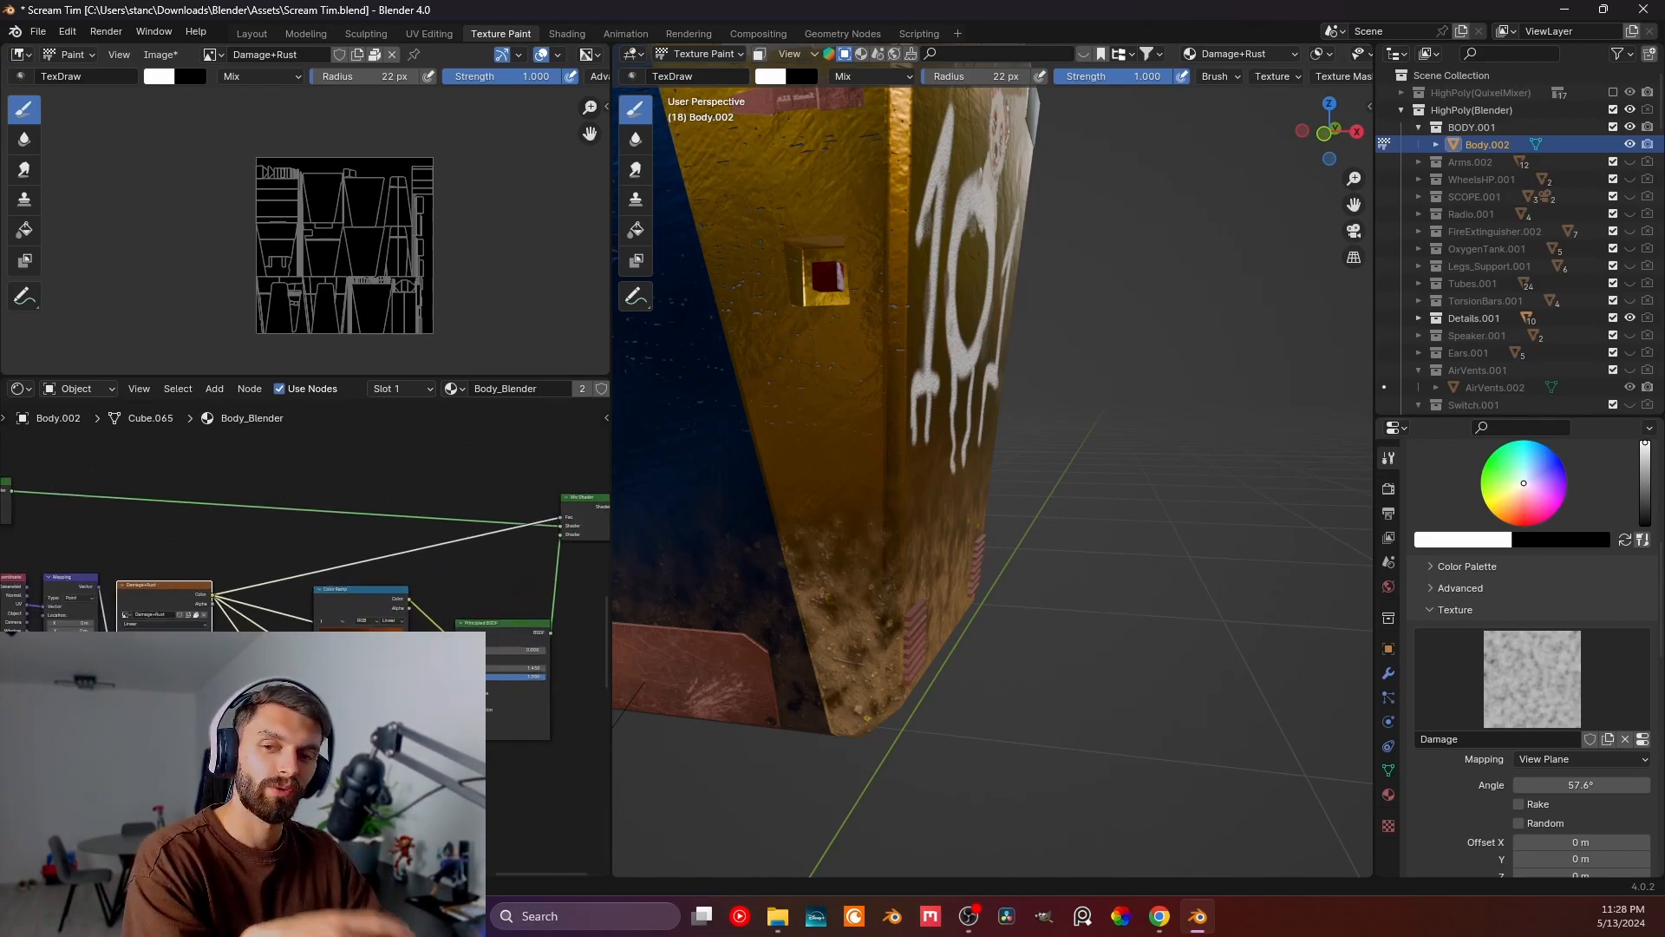
pyautogui.moveTo(807, 399)
pyautogui.mouseDown(button='middle')
pyautogui.moveTo(876, 403)
pyautogui.moveTo(824, 399)
pyautogui.mouseUp(button='middle')
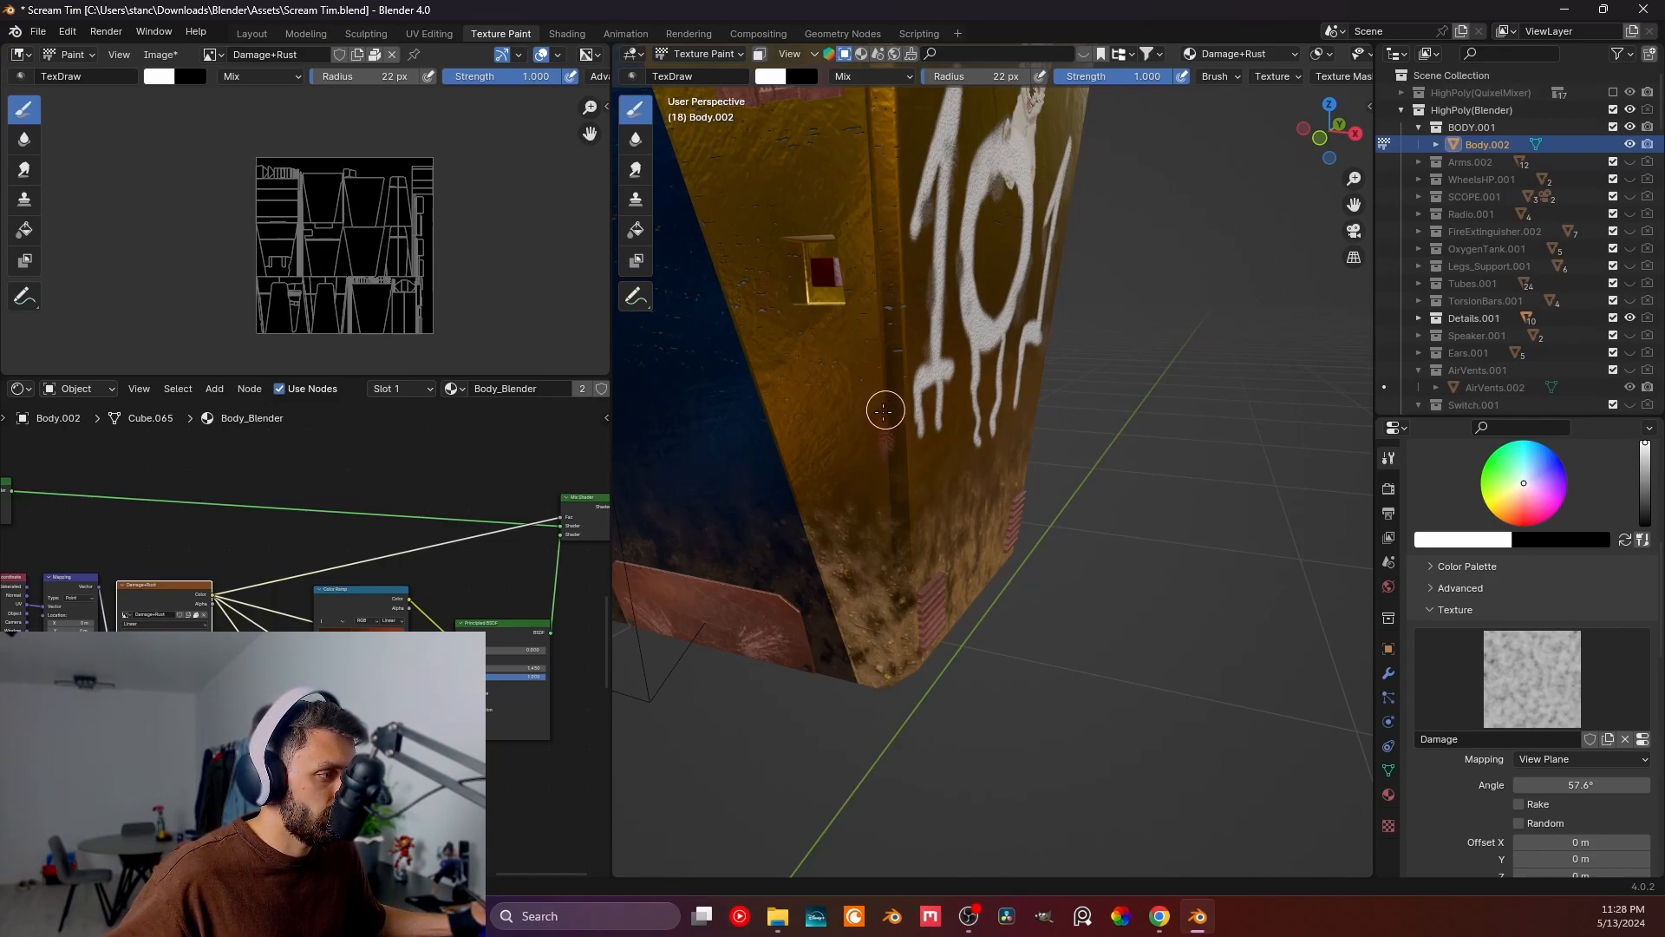
pyautogui.moveTo(898, 474)
pyautogui.mouseDown(button='middle')
pyautogui.moveTo(948, 439)
pyautogui.moveTo(751, 374)
pyautogui.mouseUp(button='middle')
pyautogui.scroll(8, 777, 401)
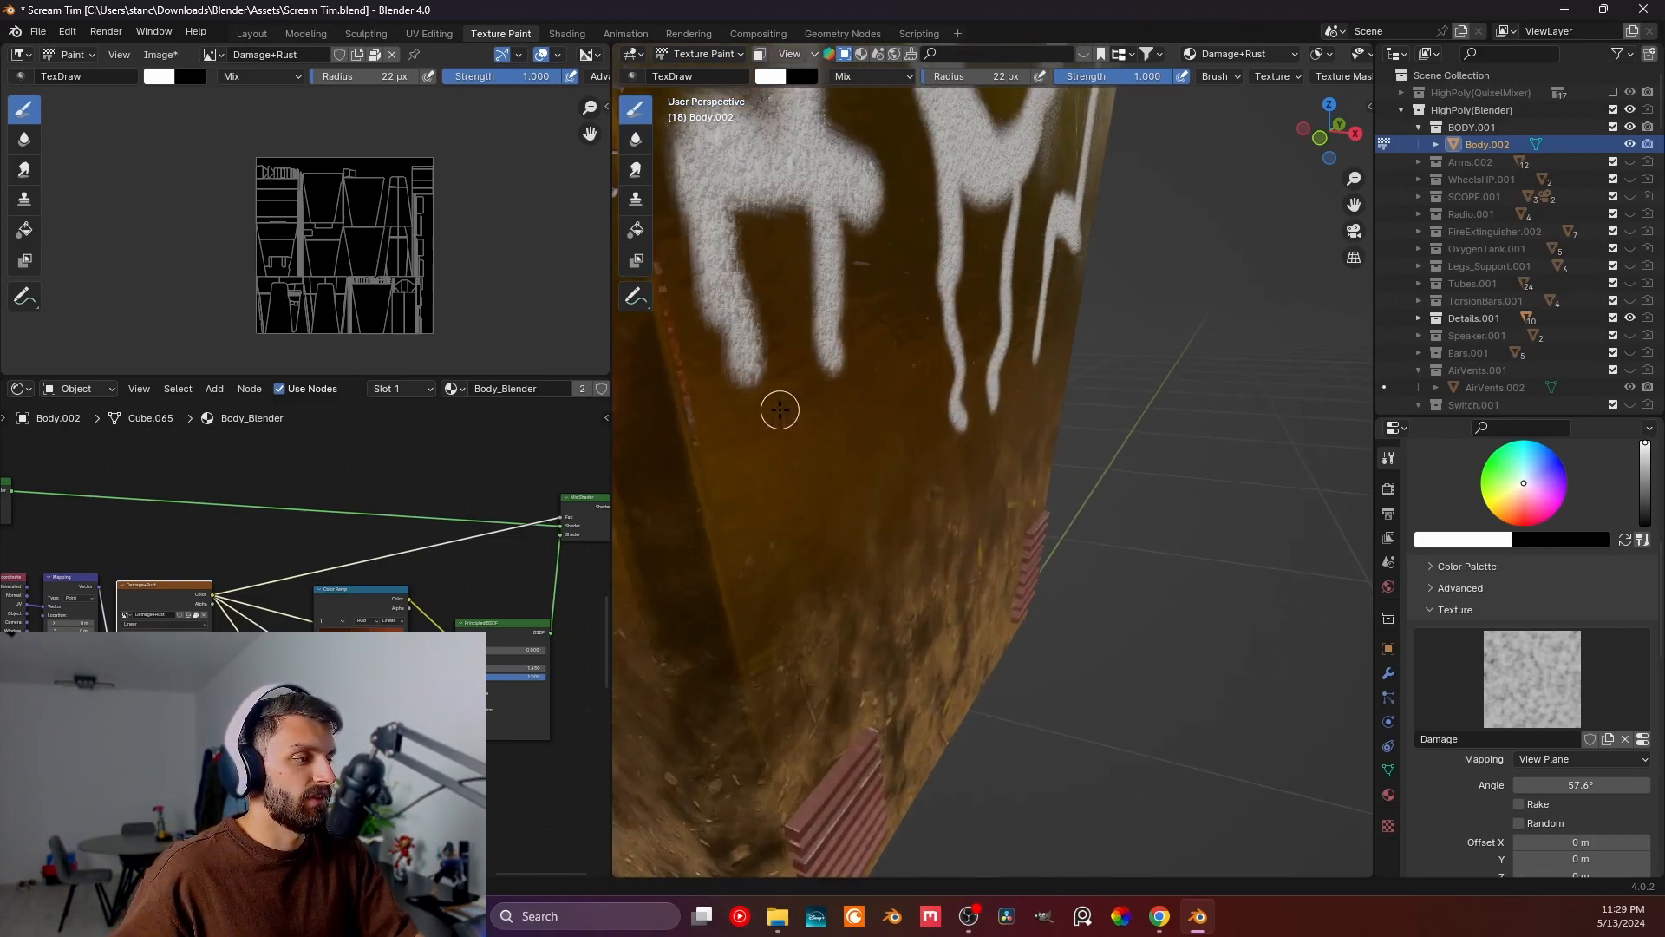
pyautogui.moveTo(914, 454)
pyautogui.mouseDown(button='middle')
pyautogui.moveTo(993, 439)
pyautogui.moveTo(959, 439)
pyautogui.mouseUp(button='middle')
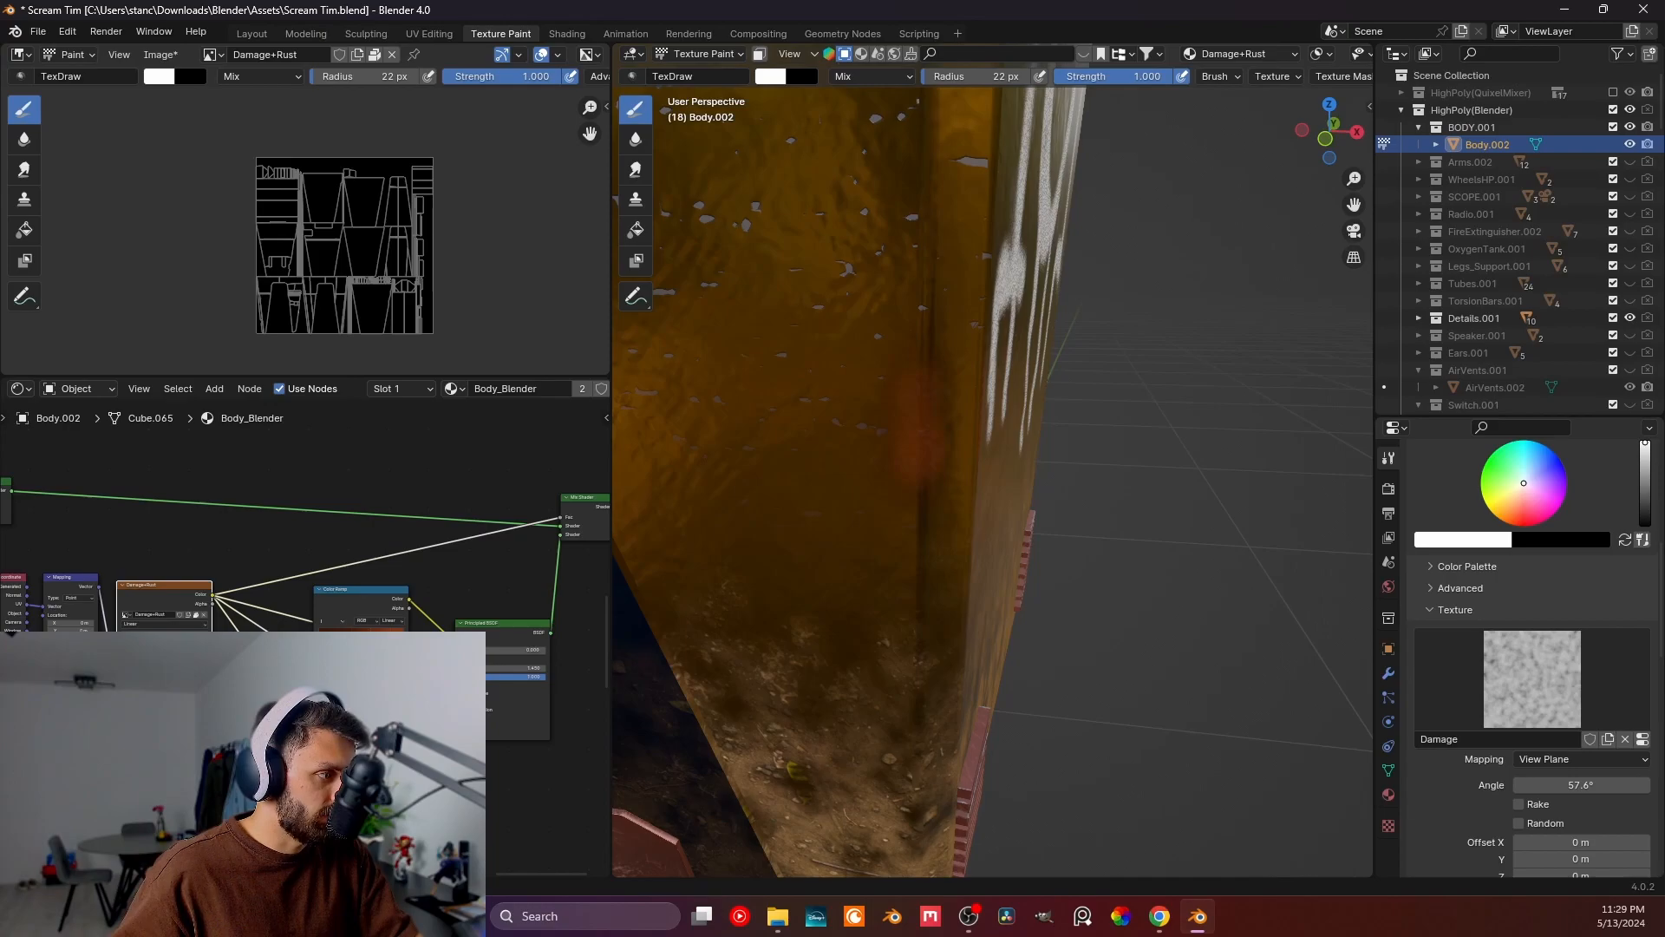
pyautogui.moveTo(918, 468); pyautogui.dragTo(924, 497)
# - Place another node between the Damage+Rust image and the Bump node
pyautogui.moveTo(123, 614); pyautogui.dragTo(239, 612, button='middle')
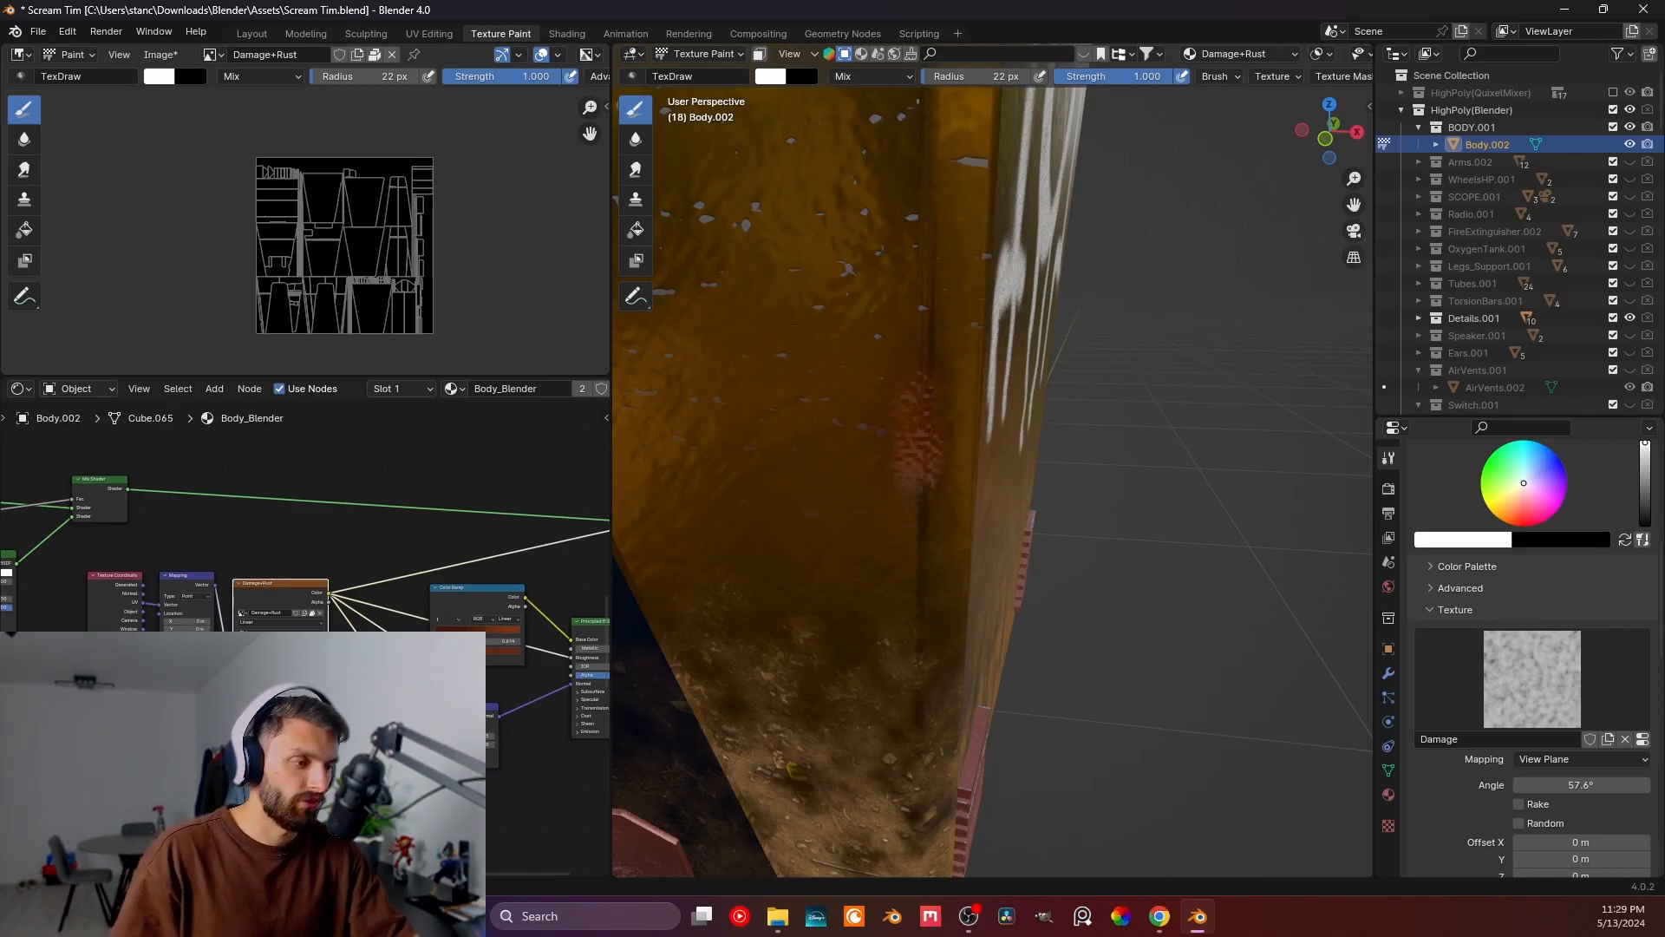
pyautogui.click(241, 612)
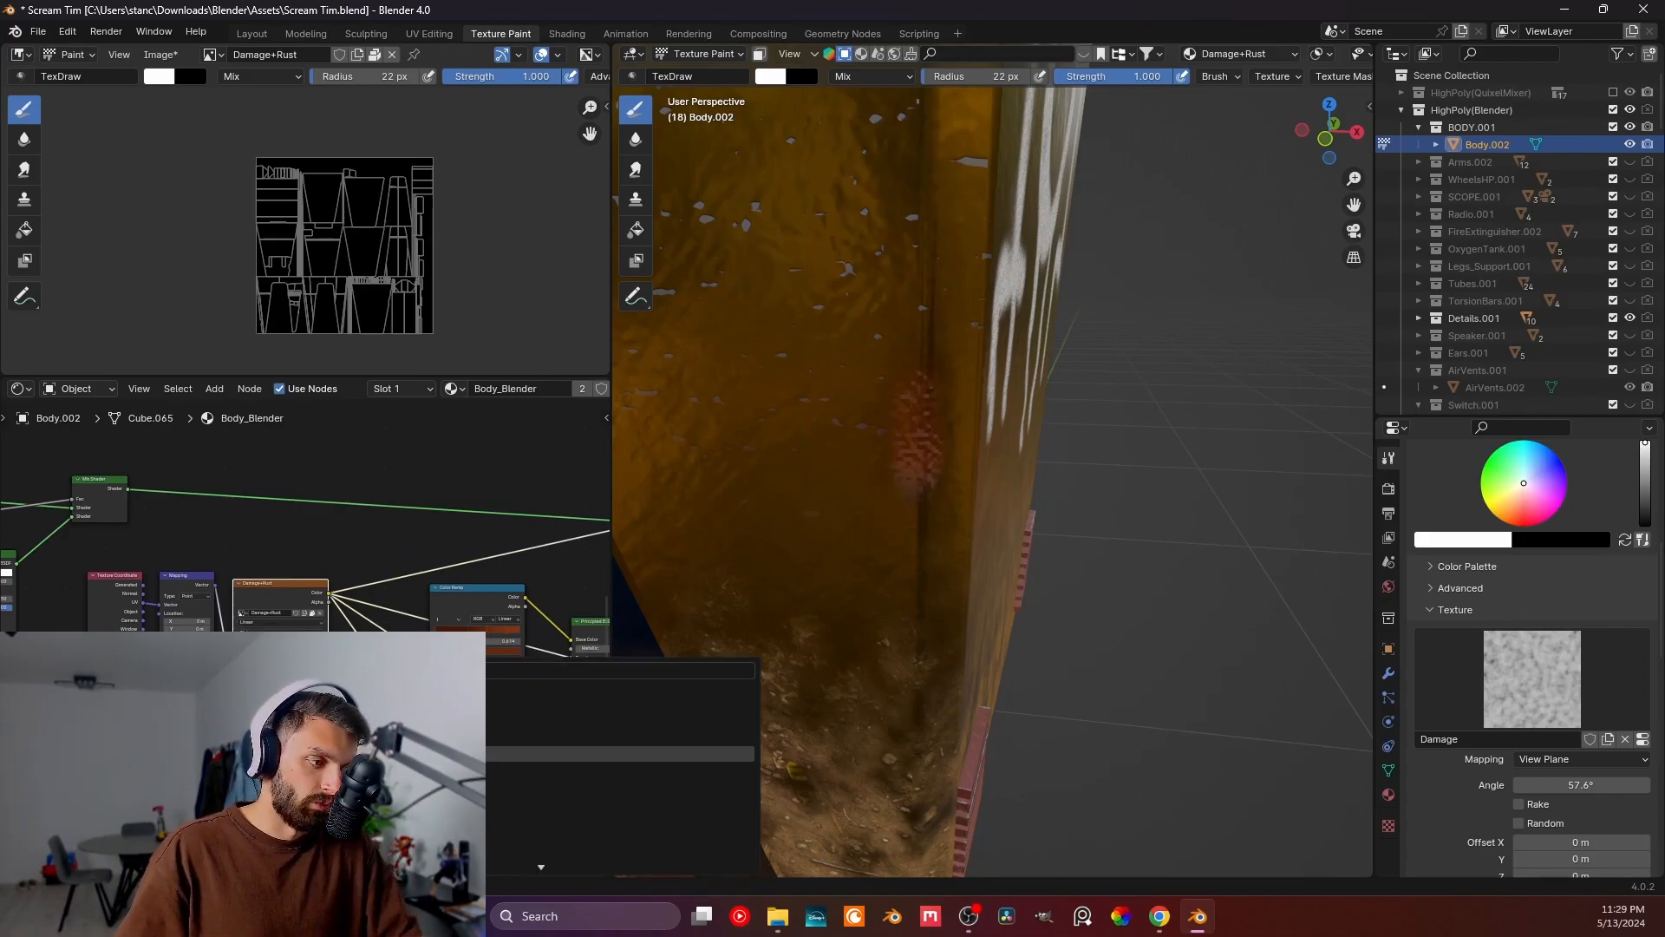
pyautogui.click(381, 787)
pyautogui.click(382, 746)
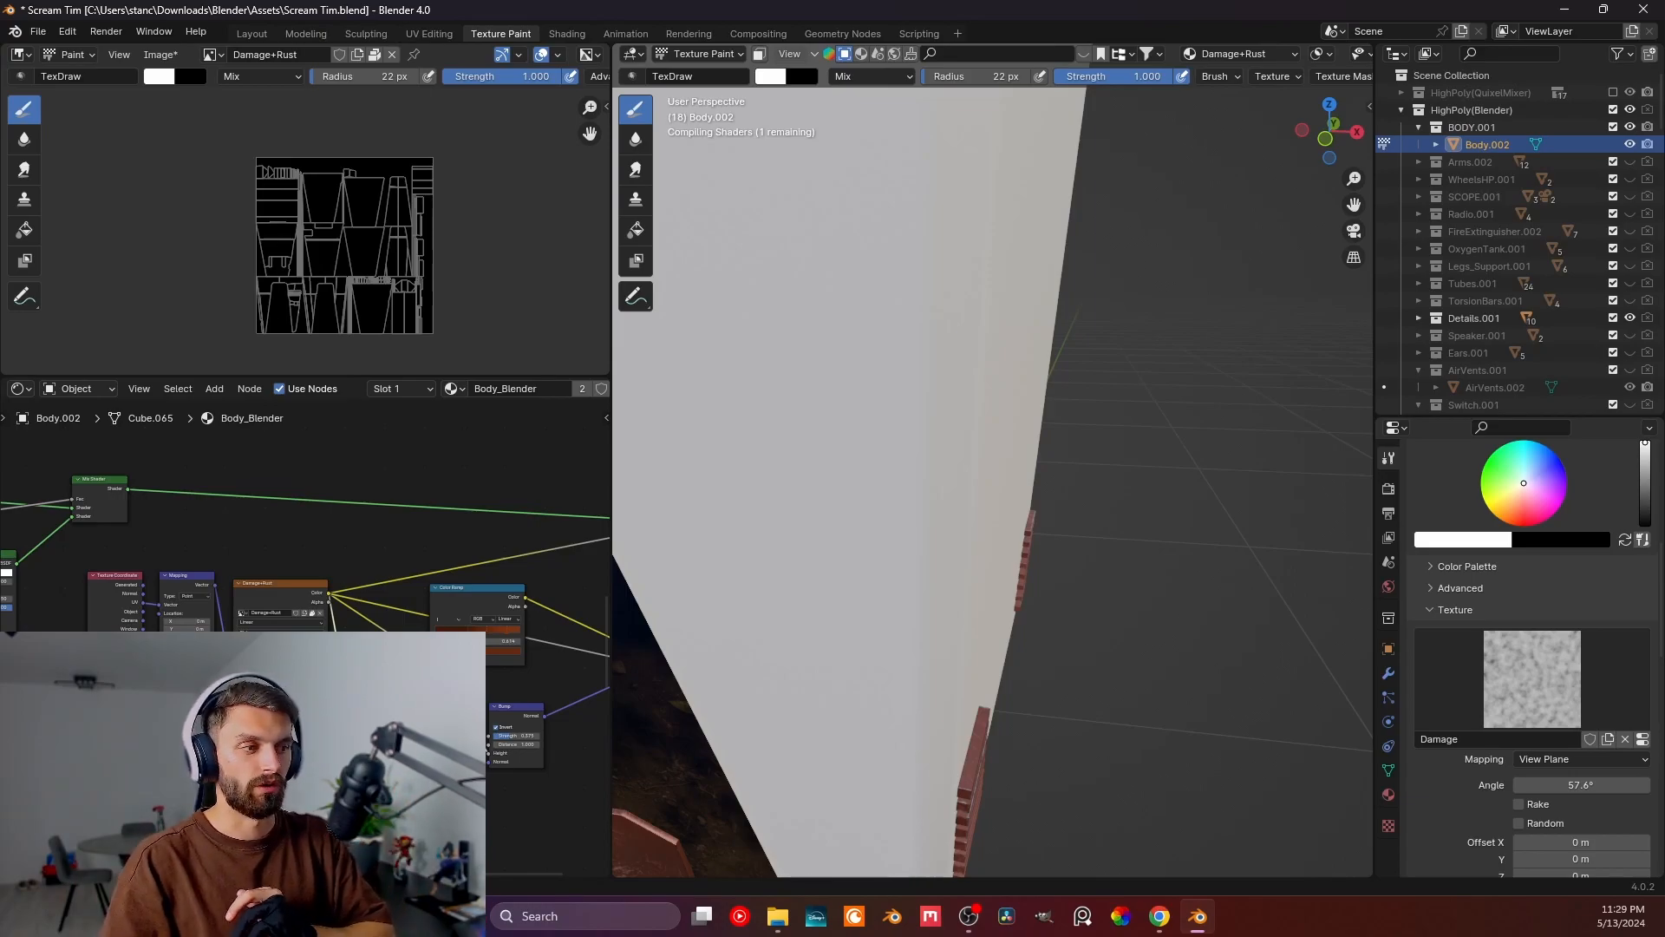
# - Shift the rust Color Ramp's colour stops to rebalance its dark brown and orange tones
pyautogui.moveTo(497, 613)
pyautogui.mouseDown()
pyautogui.moveTo(503, 589)
pyautogui.moveTo(476, 622)
pyautogui.moveTo(505, 622)
pyautogui.moveTo(484, 627)
pyautogui.mouseUp()
pyautogui.scroll(1, 486, 646)
pyautogui.scroll(1, 486, 644)
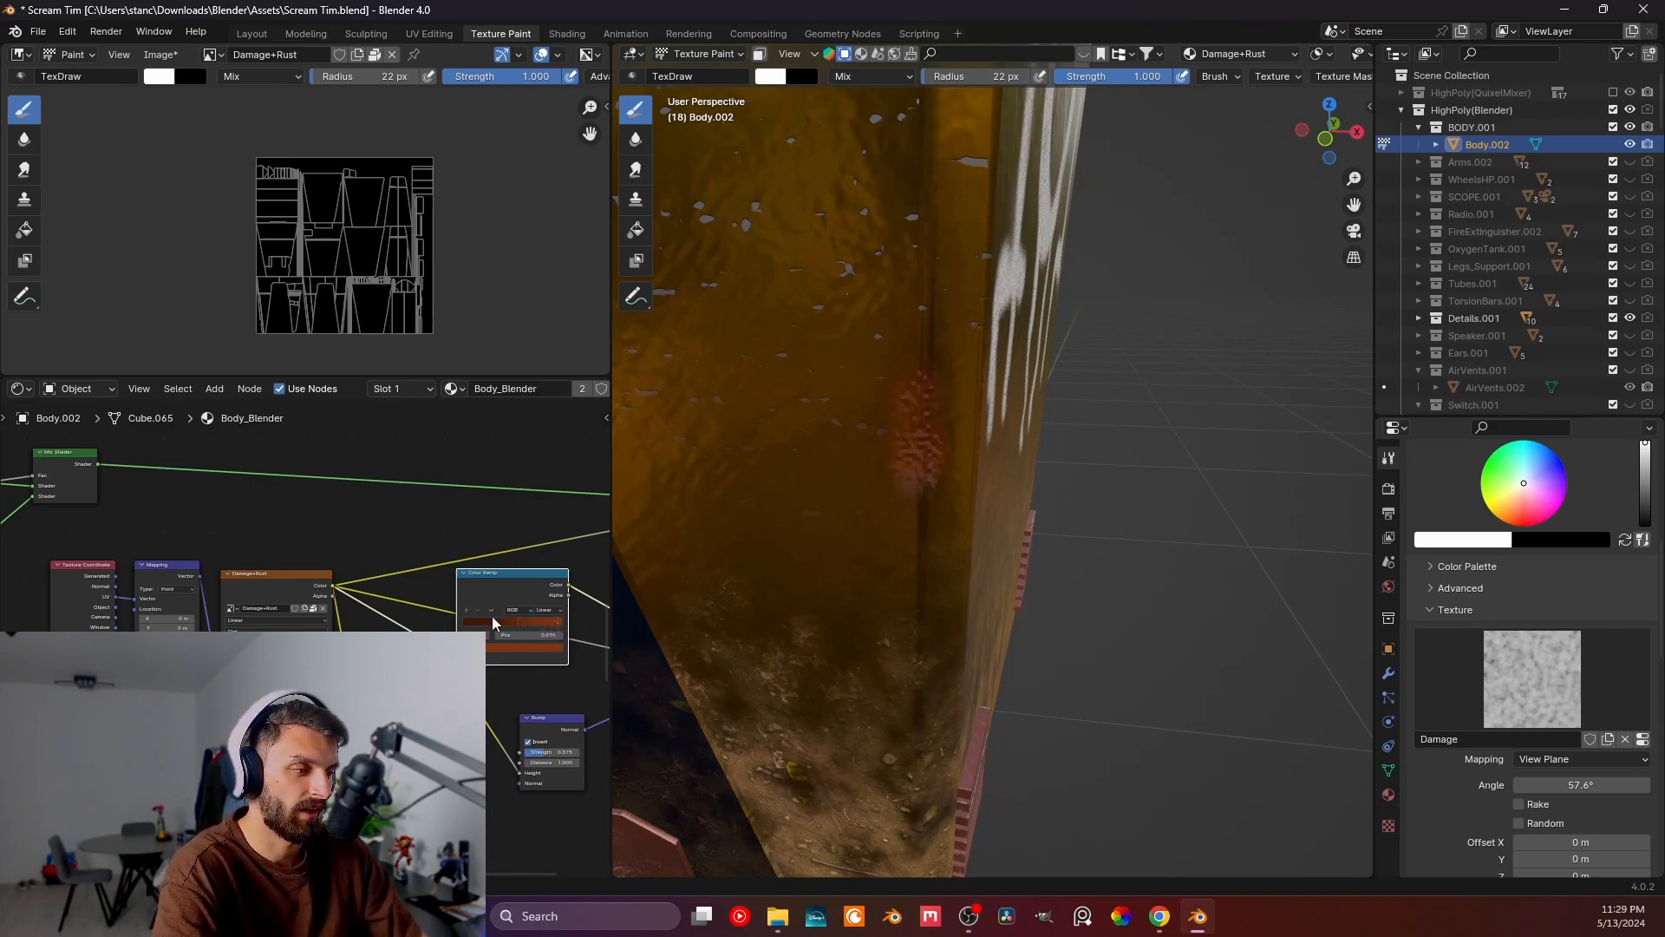
pyautogui.moveTo(497, 620); pyautogui.dragTo(469, 629)
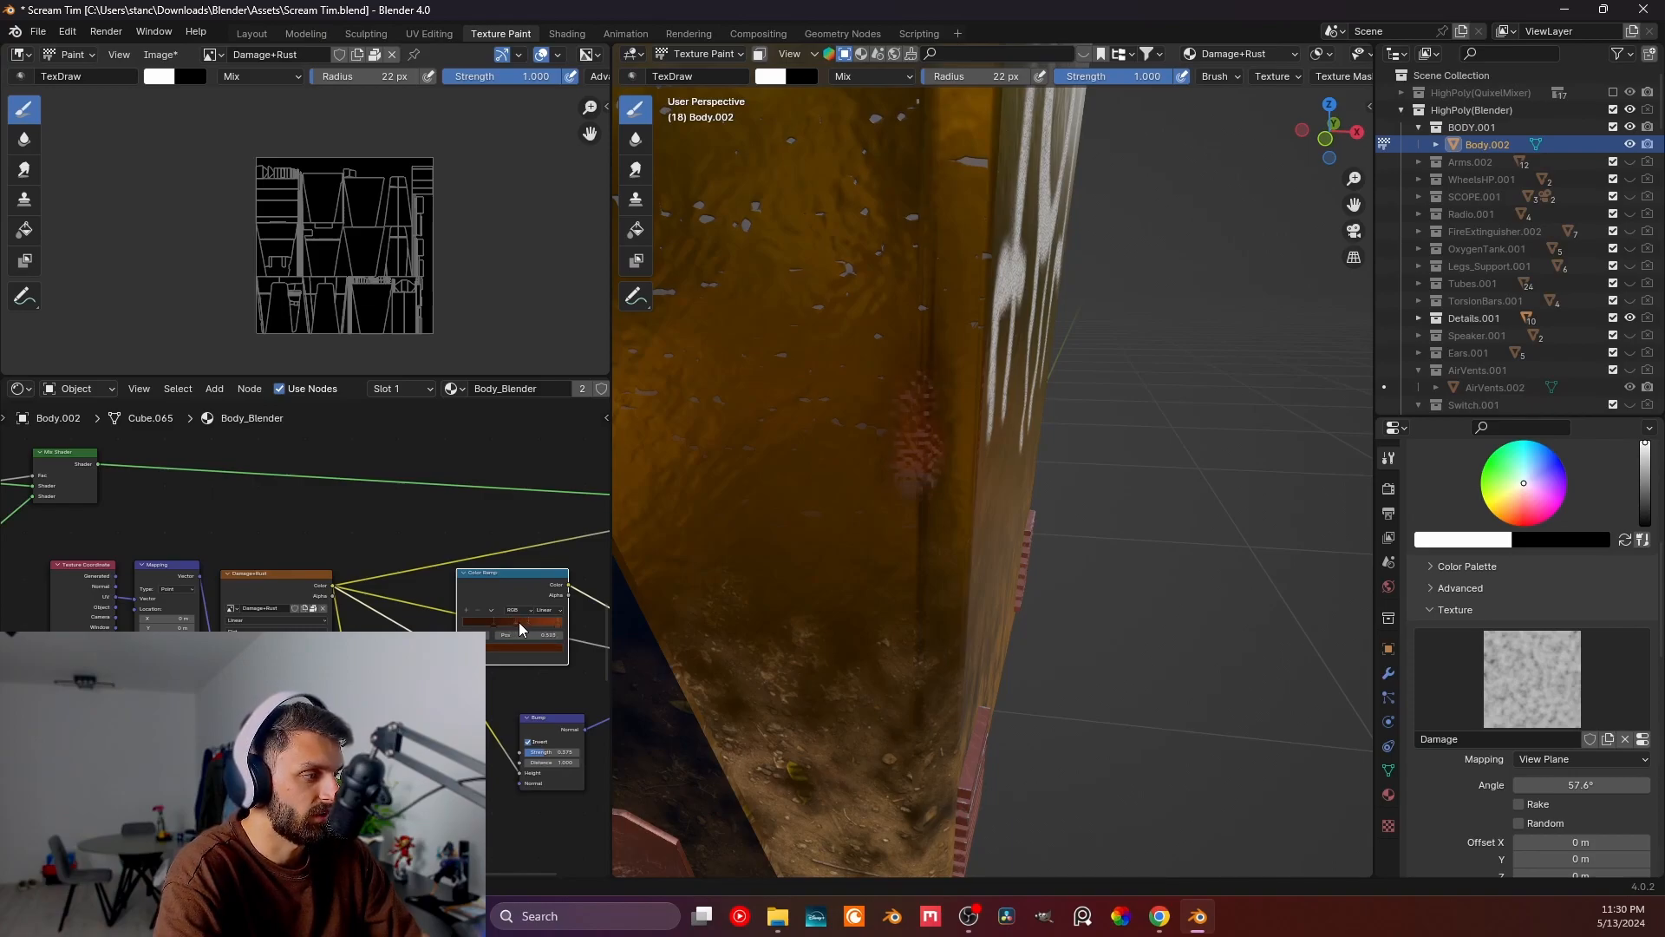
pyautogui.moveTo(729, 549)
pyautogui.mouseDown(button='middle')
pyautogui.moveTo(792, 531)
pyautogui.moveTo(659, 521)
pyautogui.moveTo(960, 508)
pyautogui.moveTo(996, 487)
pyautogui.moveTo(1009, 538)
pyautogui.mouseUp(button='middle')
pyautogui.scroll(-4, 961, 508)
pyautogui.moveTo(1010, 538); pyautogui.dragTo(978, 547, button='middle')
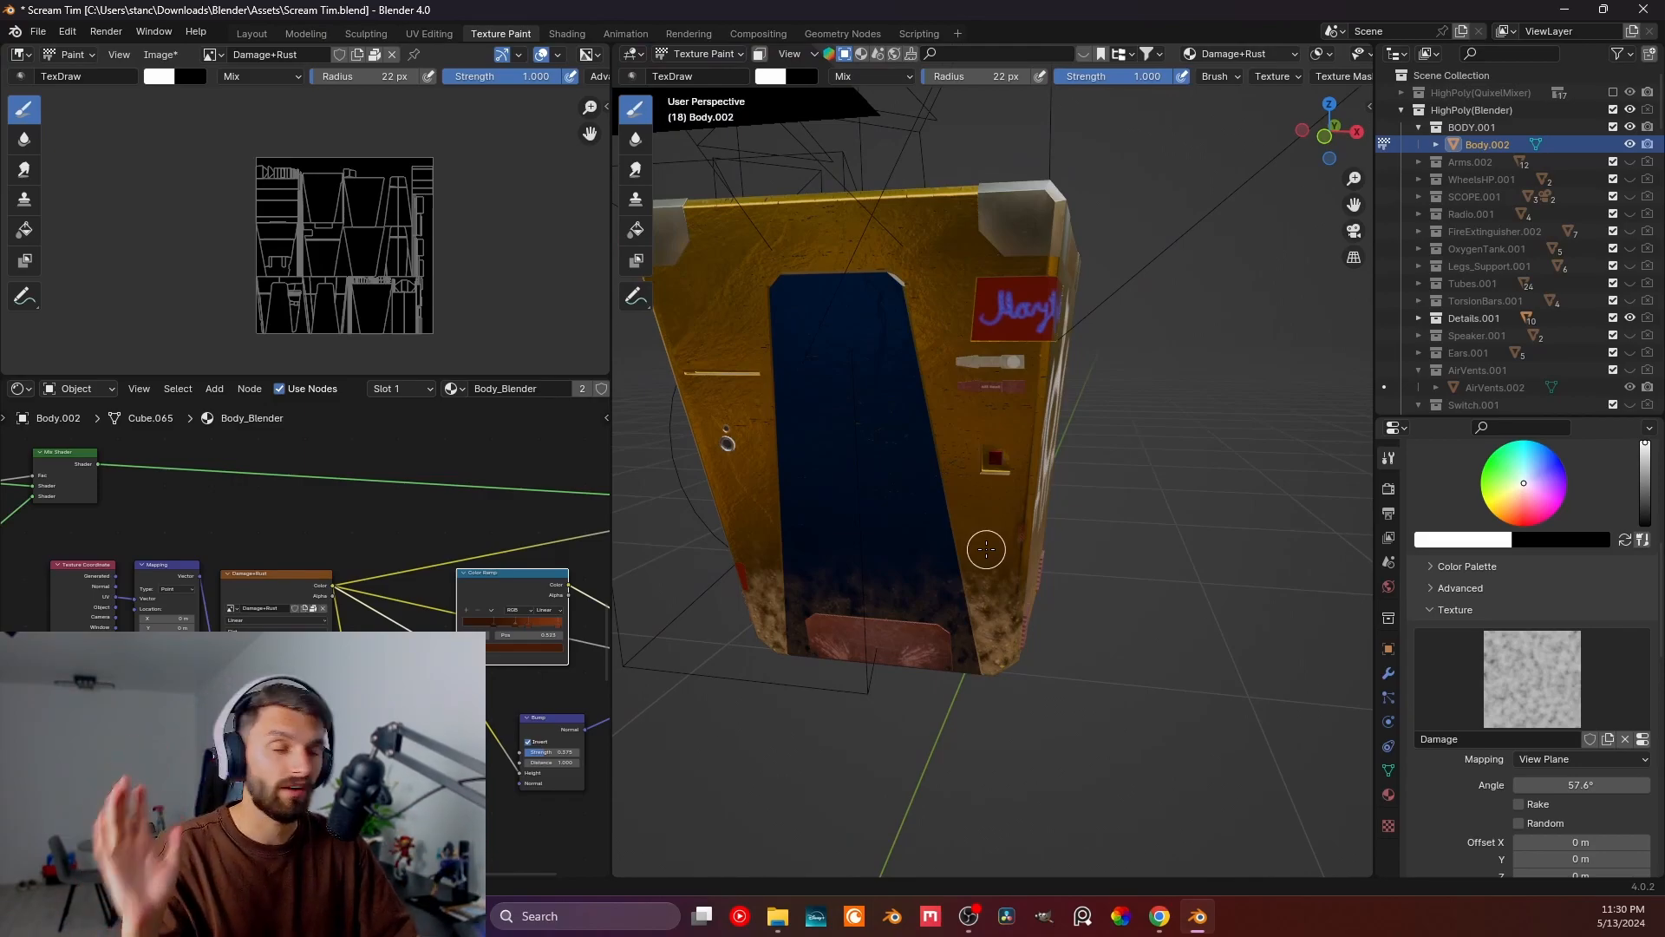
pyautogui.moveTo(991, 549)
pyautogui.mouseDown(button='middle')
pyautogui.moveTo(948, 535)
pyautogui.moveTo(971, 483)
pyautogui.moveTo(858, 502)
pyautogui.moveTo(963, 478)
pyautogui.mouseUp(button='middle')
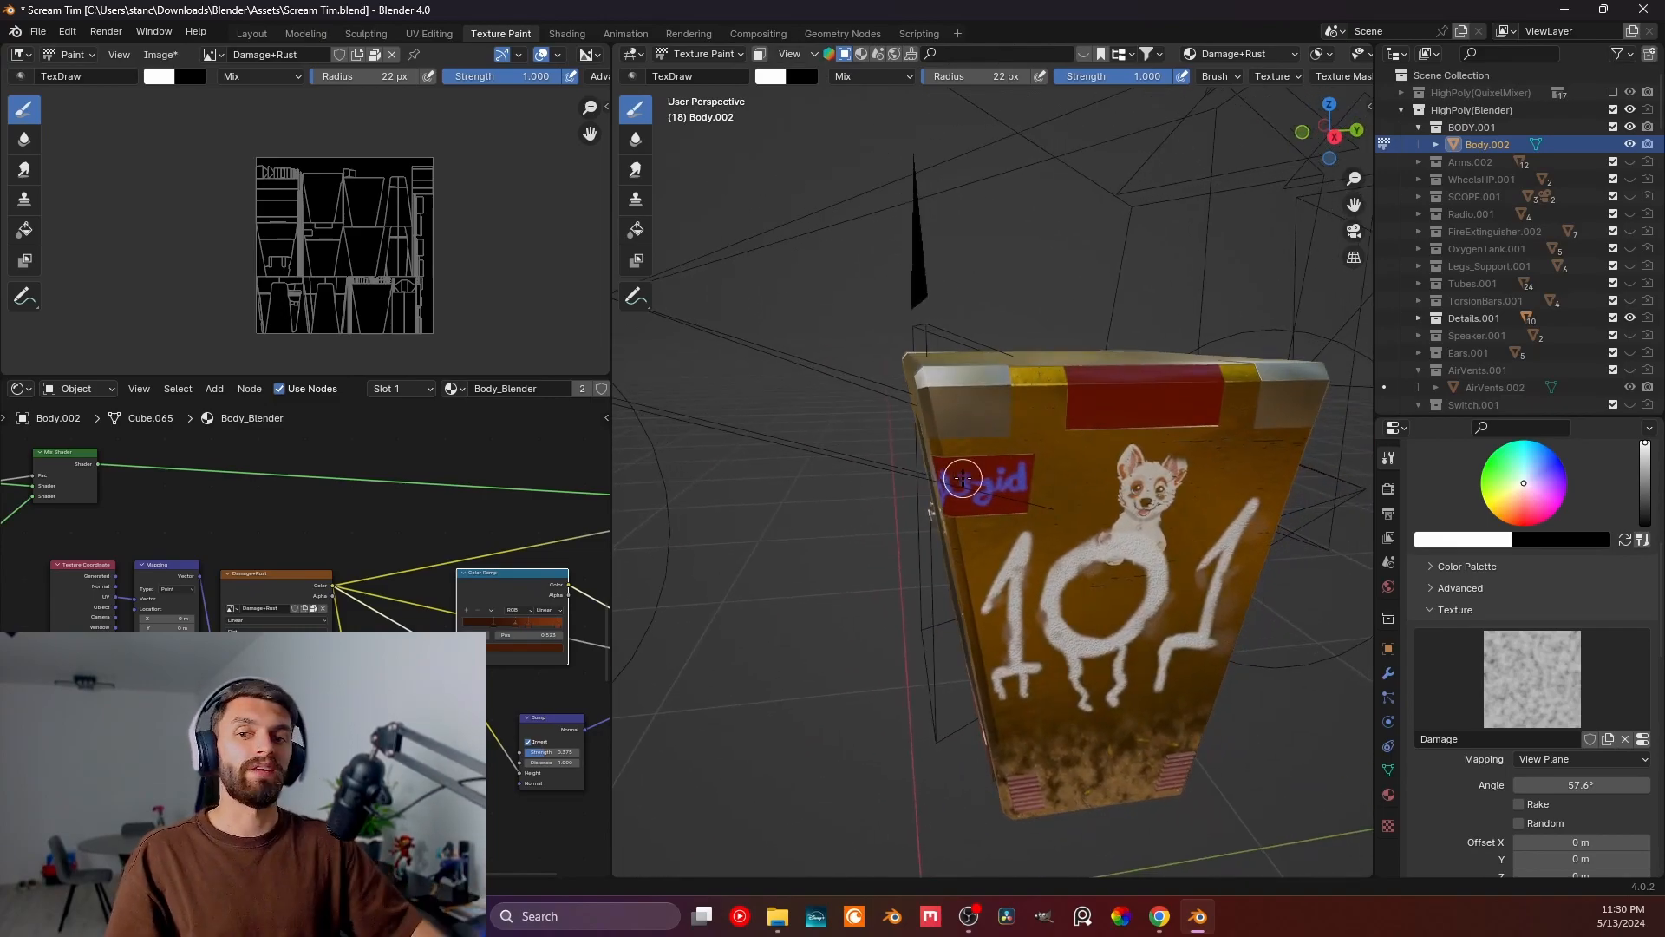